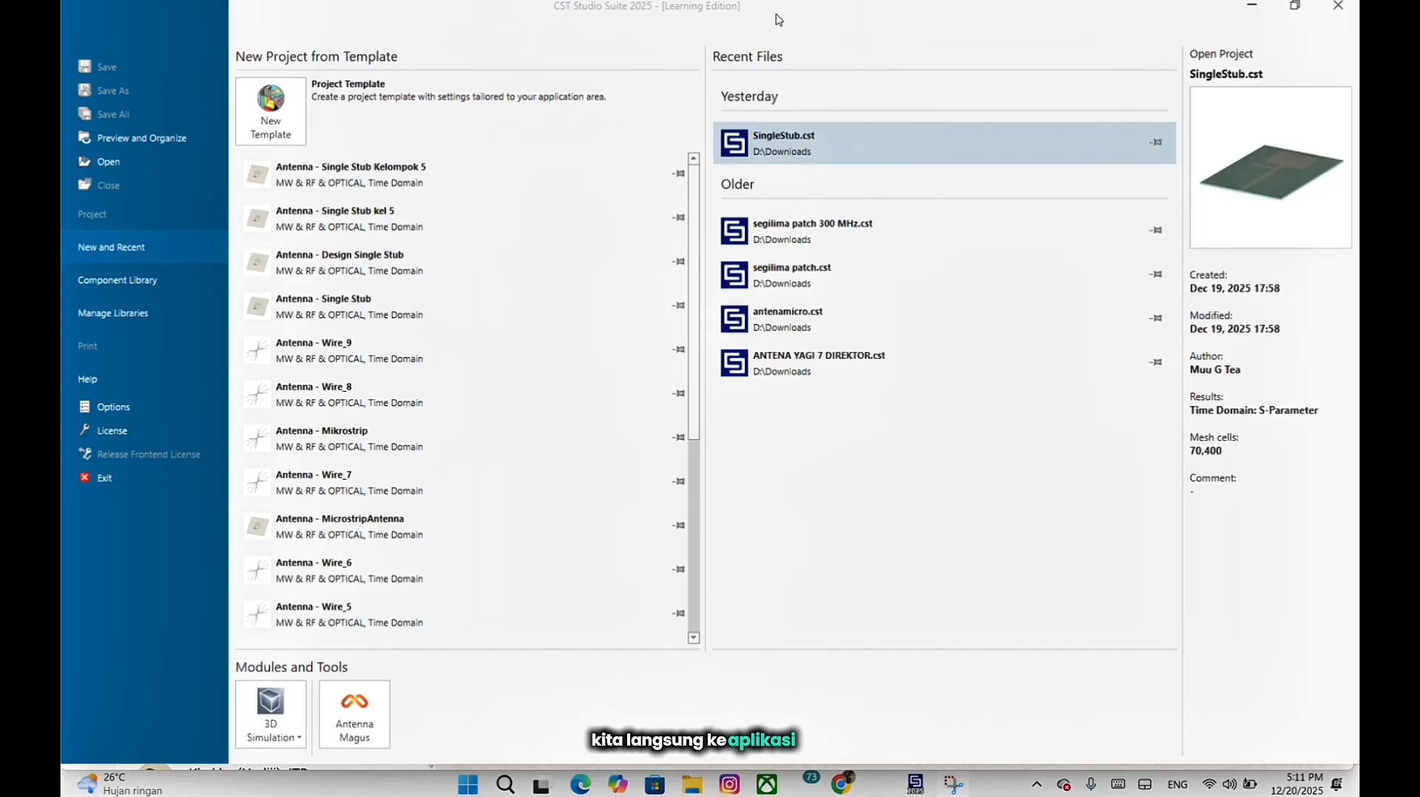
Create a new project template for microwave and RF antennas with the planar (patch, slot) workflow, keeping the default solver and units.
click(267, 110)
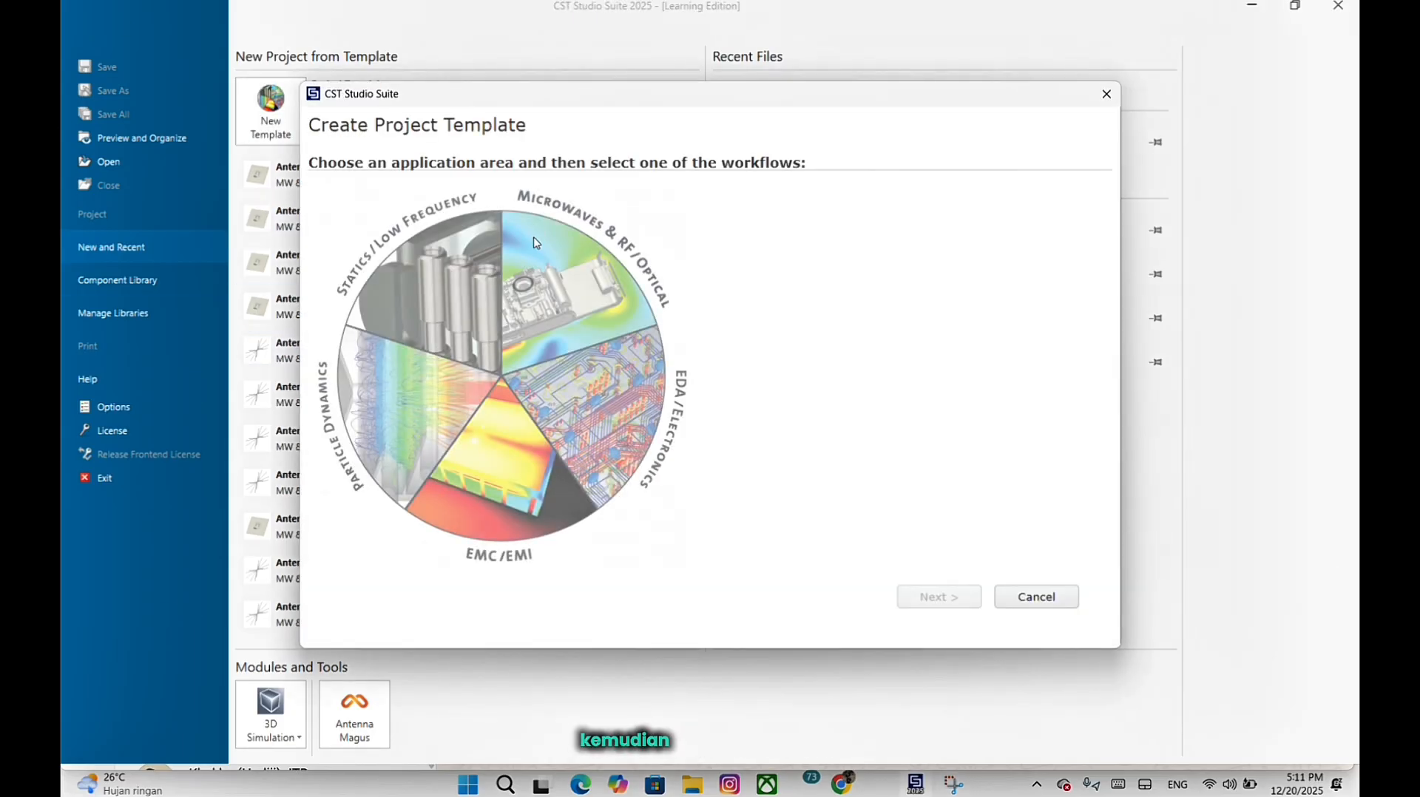
click(911, 238)
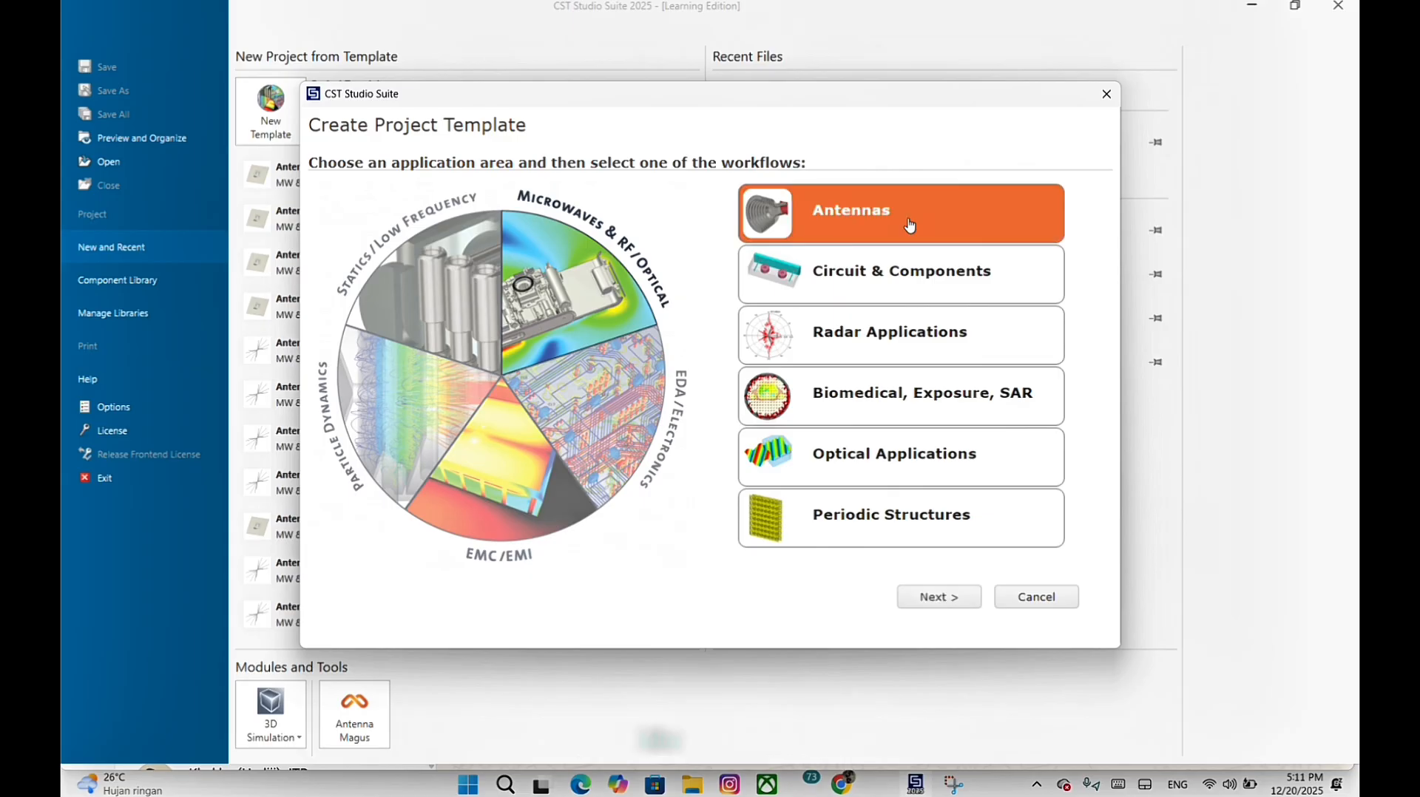
click(934, 606)
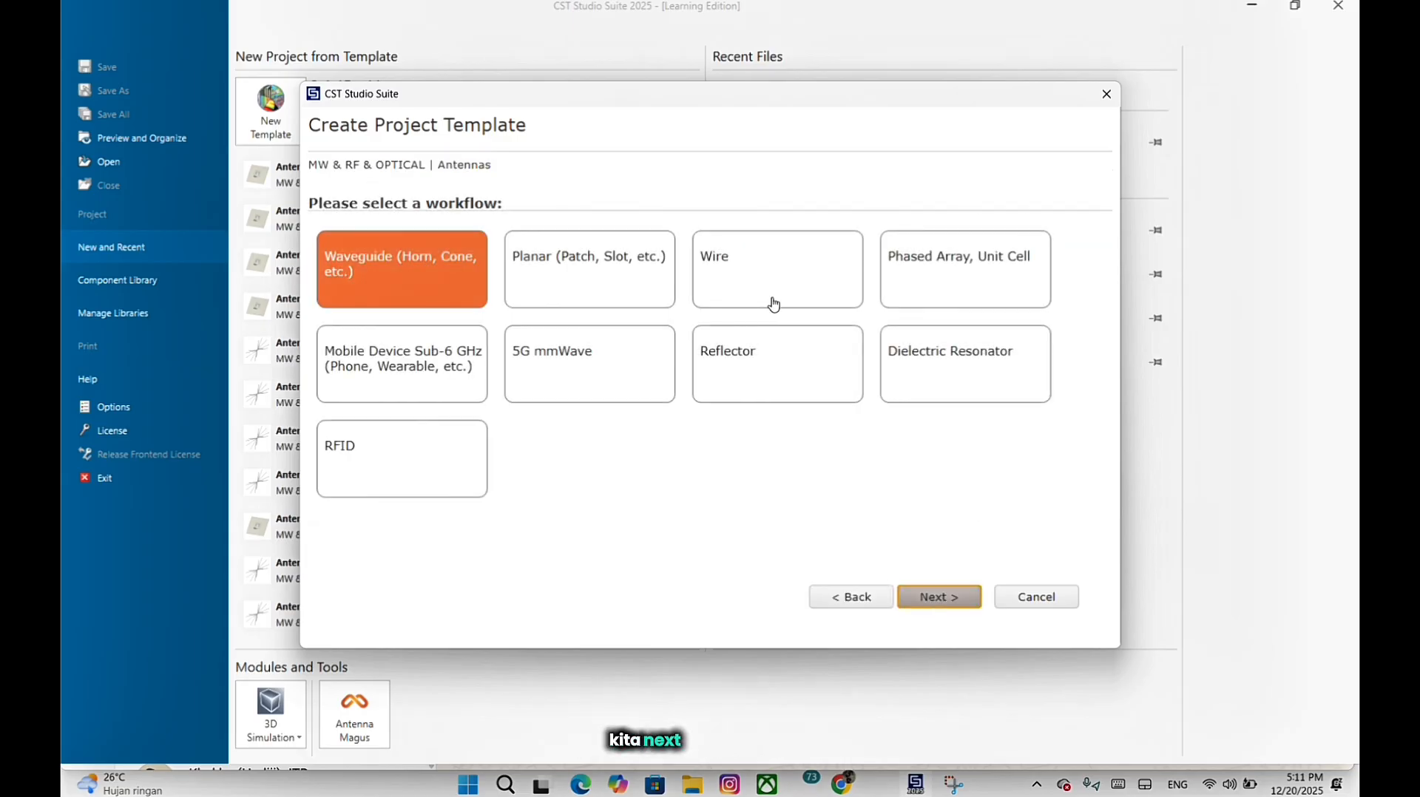
click(622, 284)
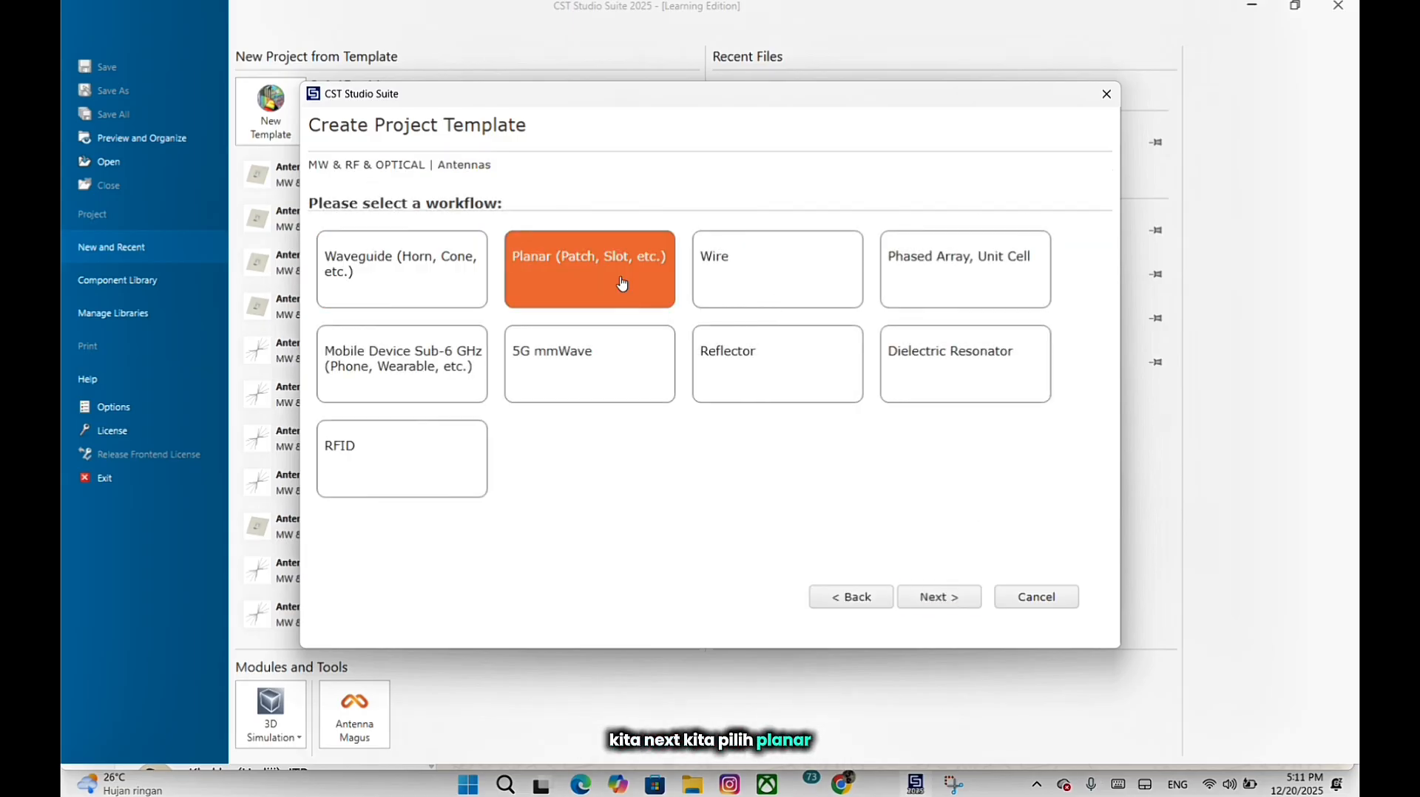
click(957, 601)
click(955, 601)
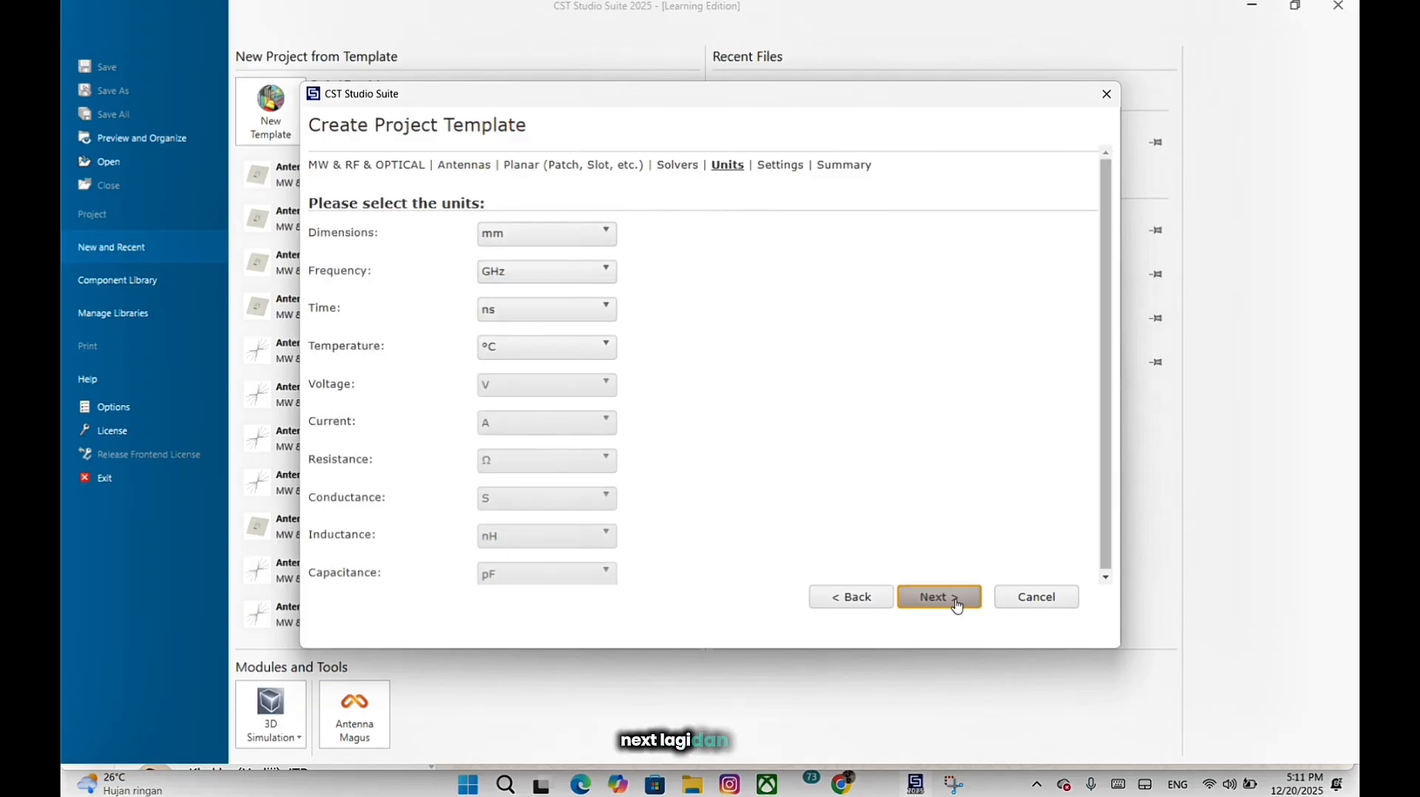
click(955, 600)
Set the frequency range from 2 to 4 GHz and enable E-field, H-field and farfield monitors at 2;3;4 GHz.
click(546, 234)
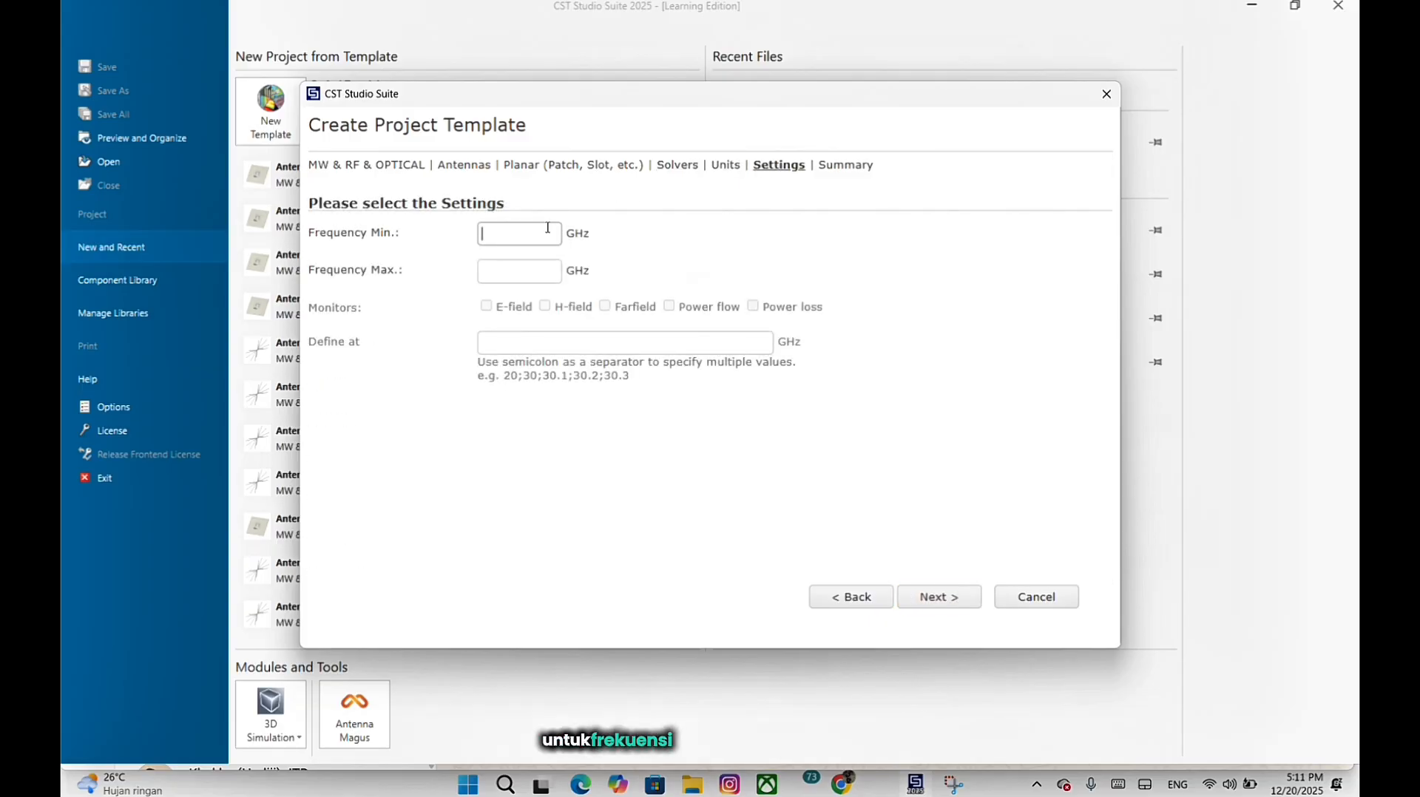
text(2)
click(526, 278)
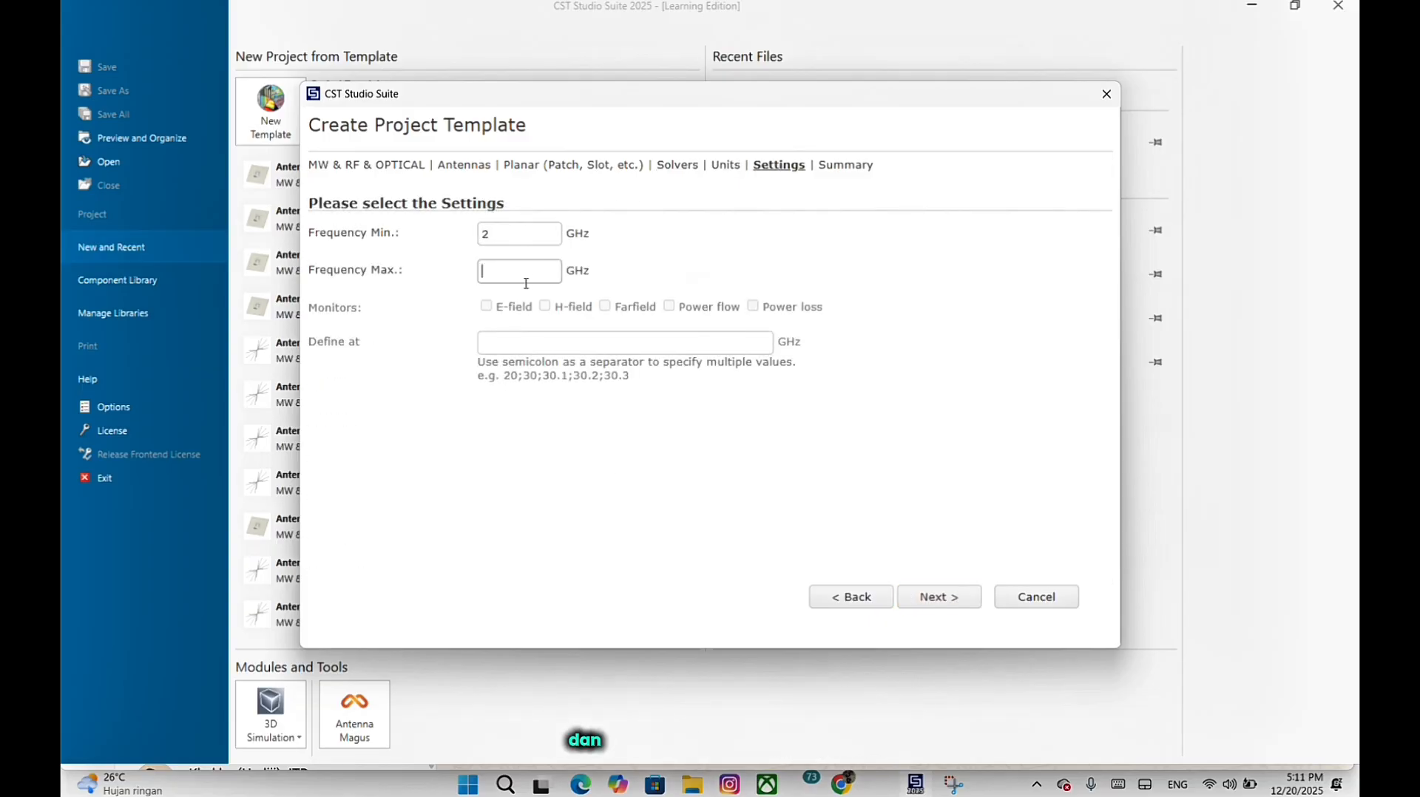
text(4)
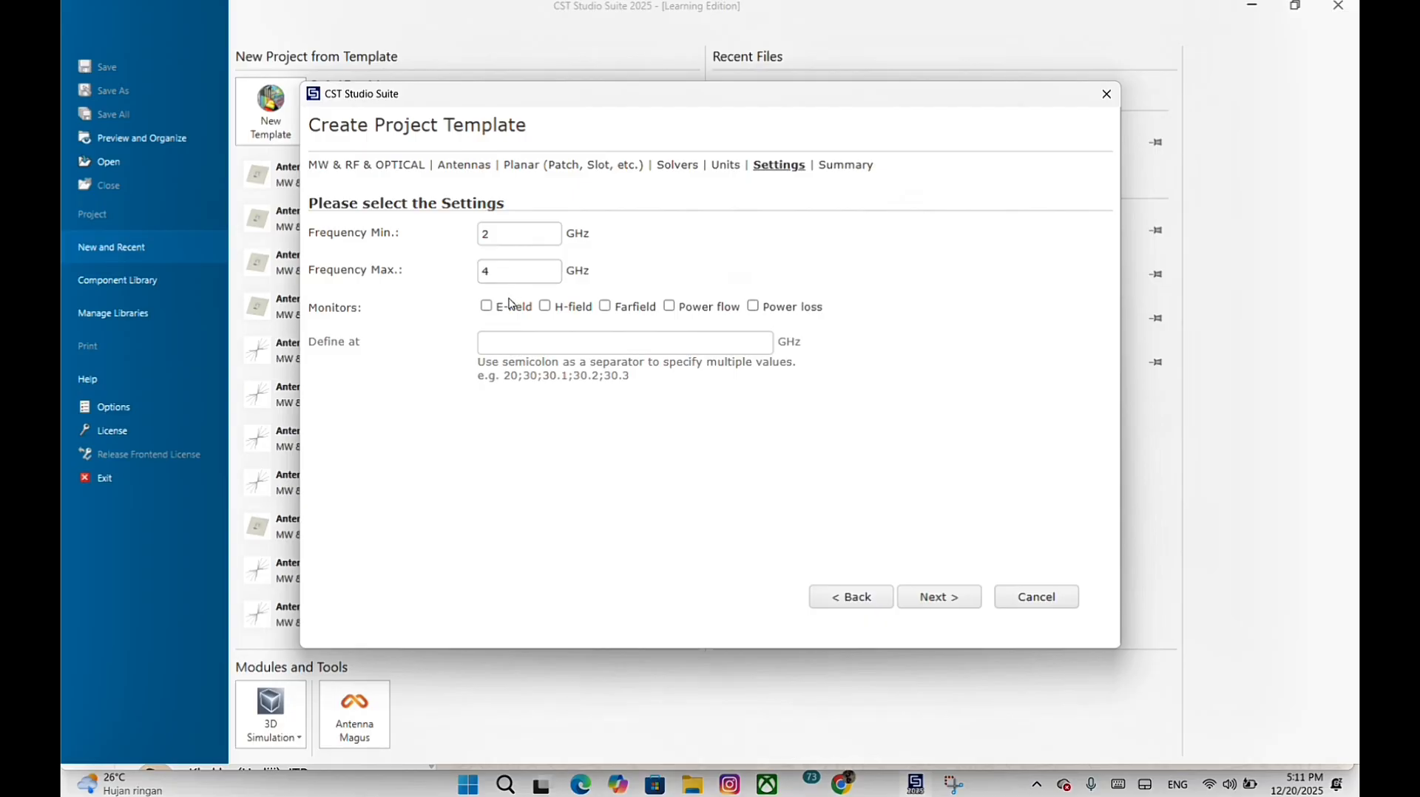
click(486, 306)
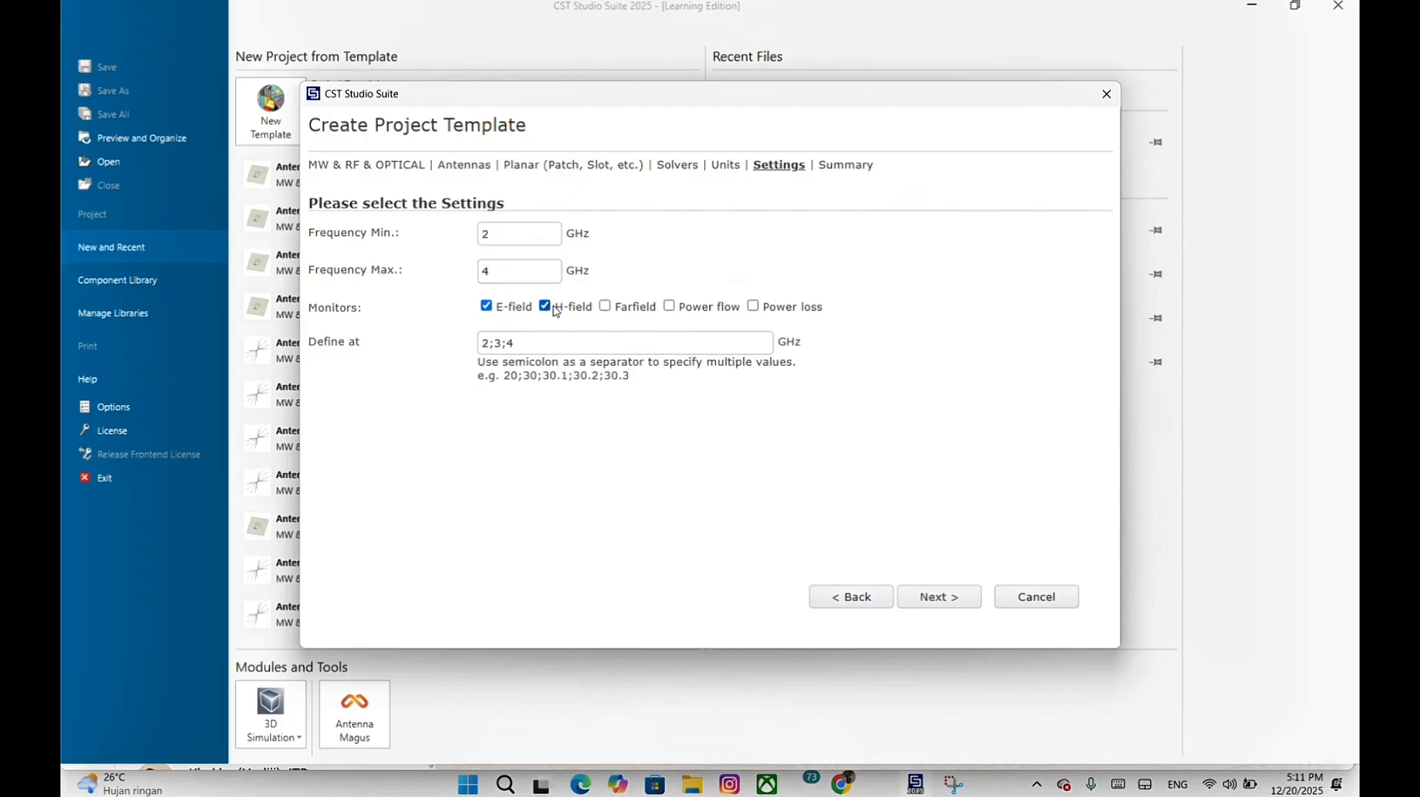
click(938, 597)
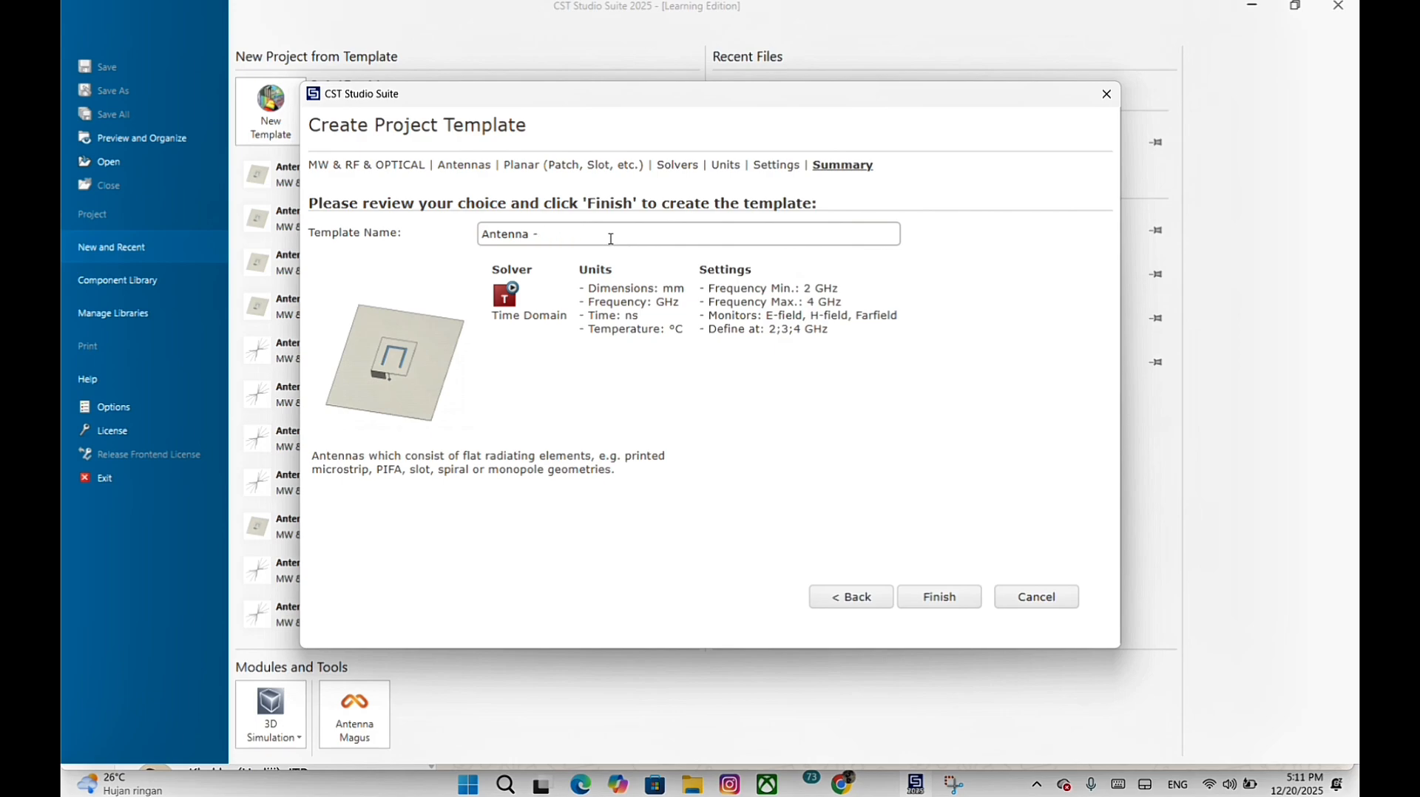
Name the template "Antenna - Single Stub Kel 5" and finish it, replacing the existing template of that name.
text(Single S)
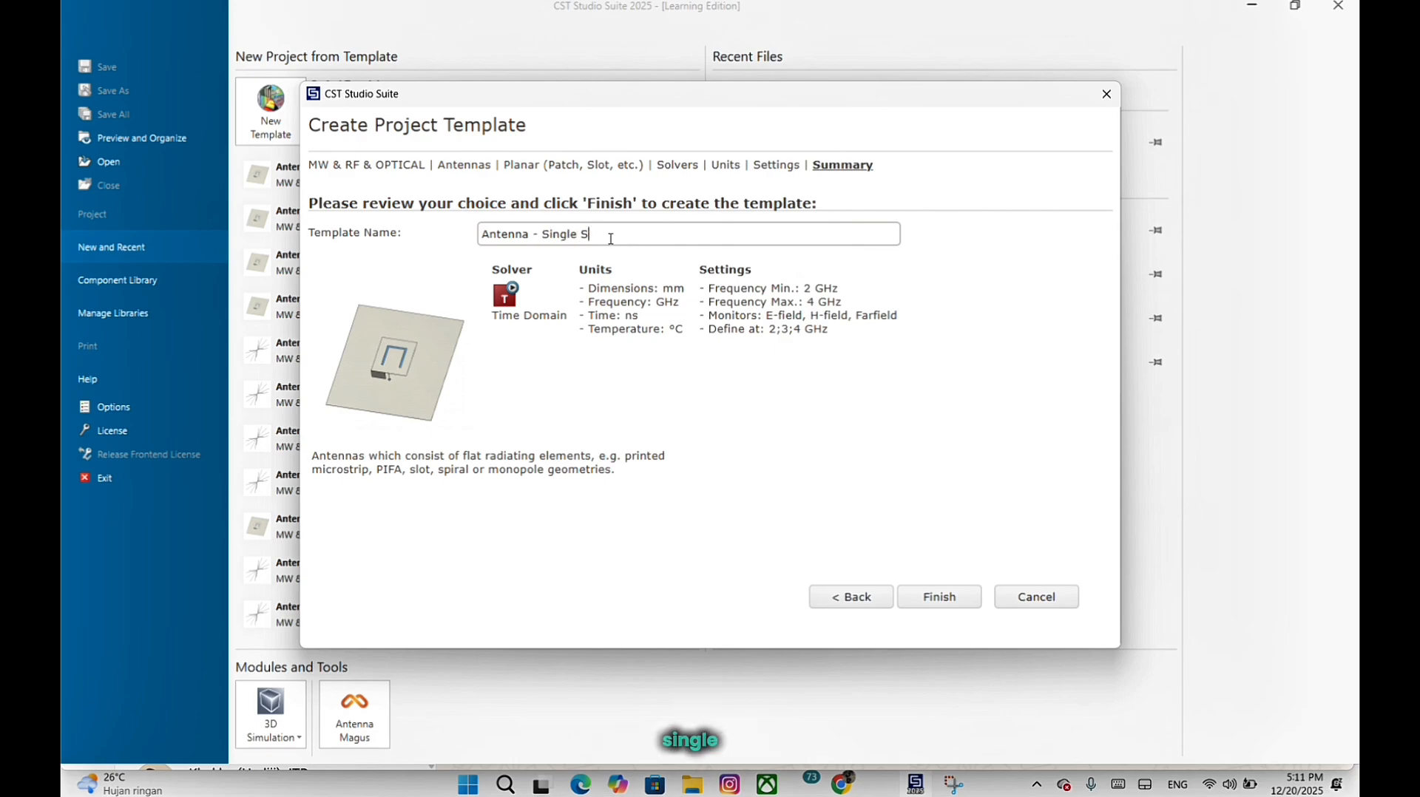
text(tub Kel )
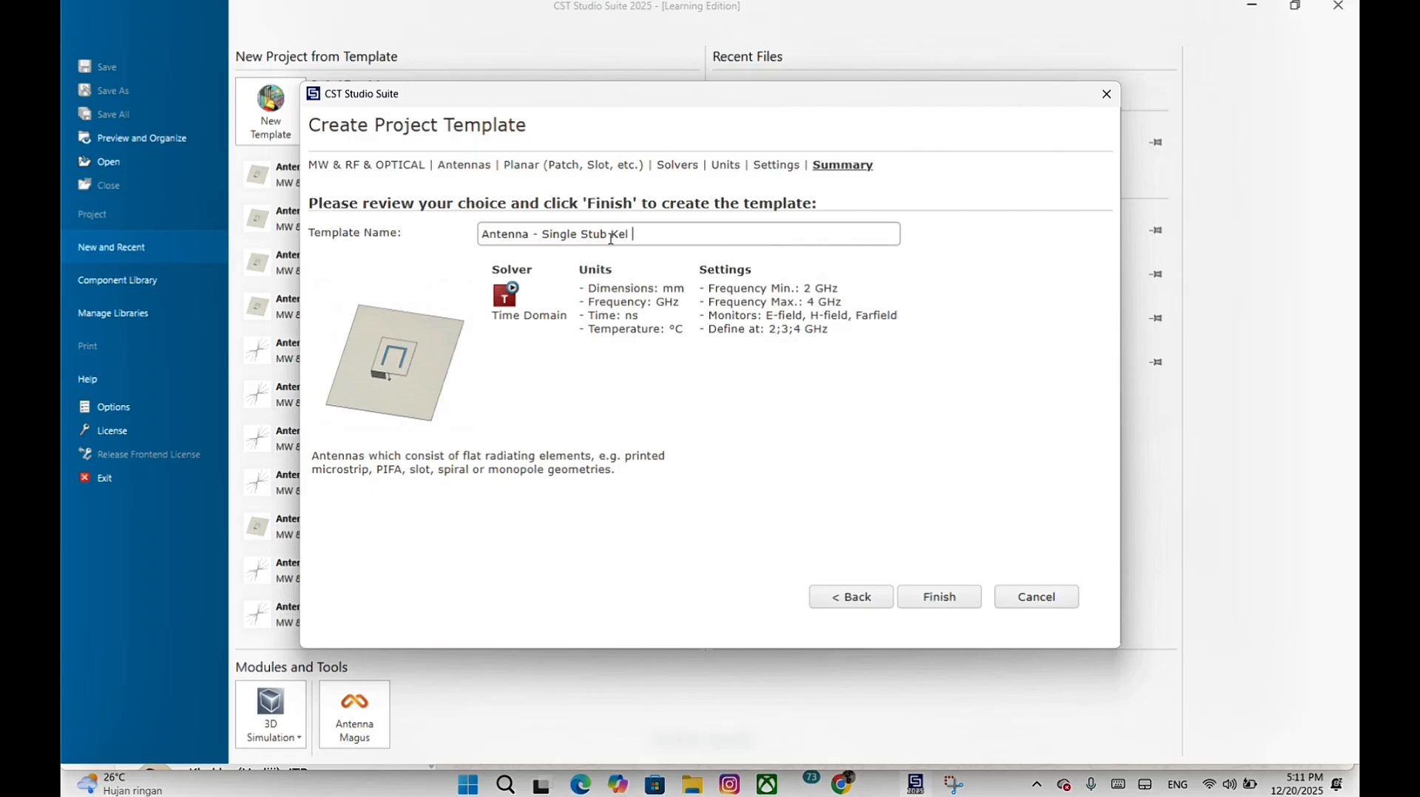
text(5)
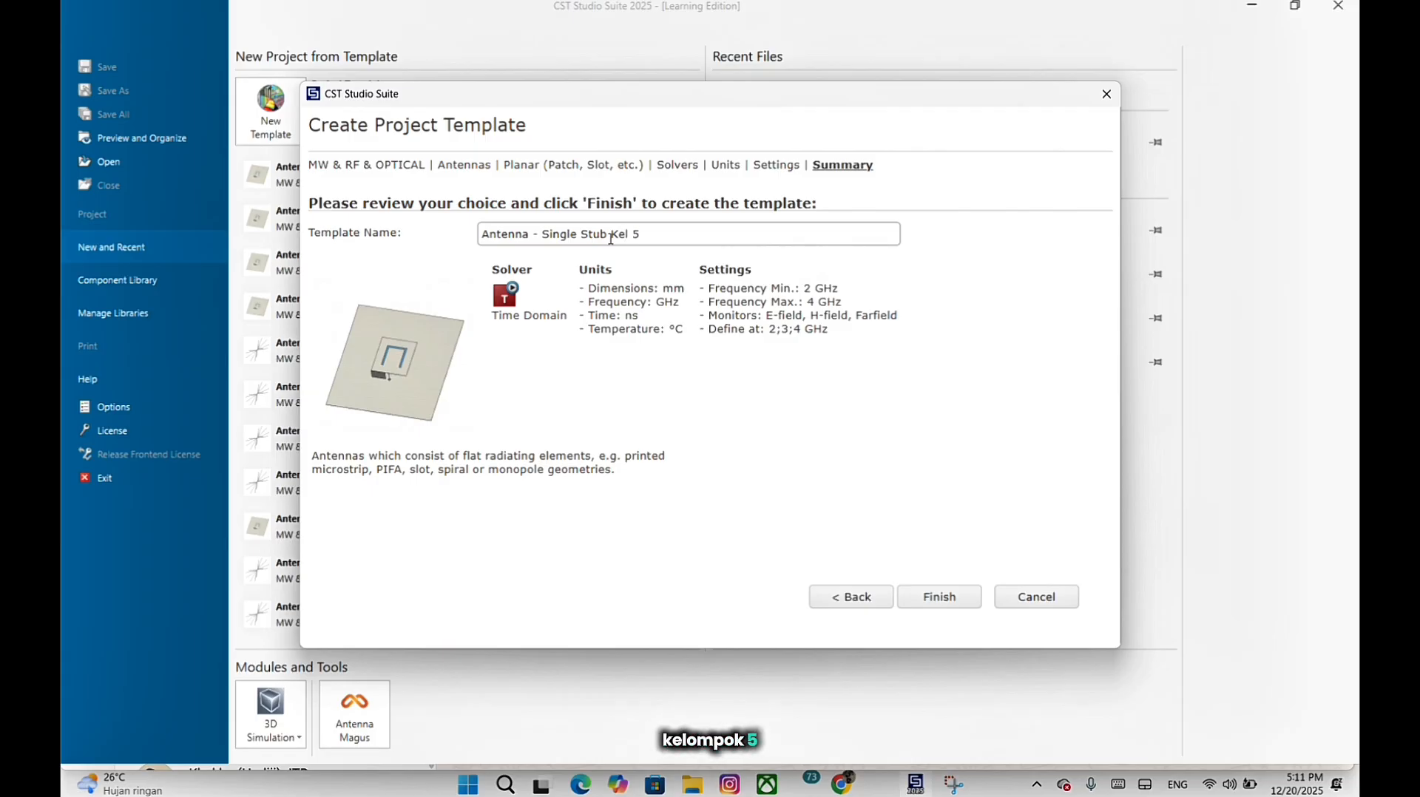
click(937, 600)
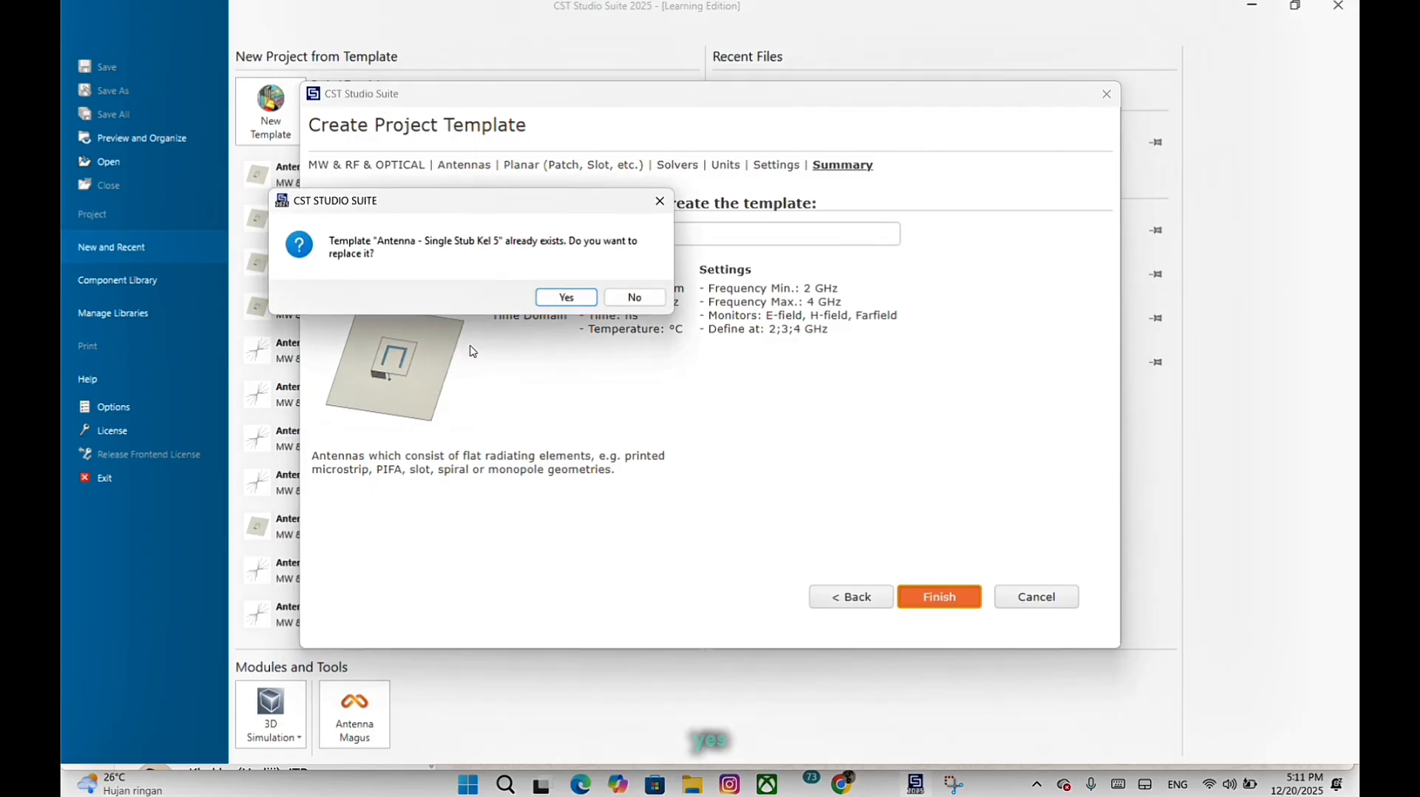
click(559, 296)
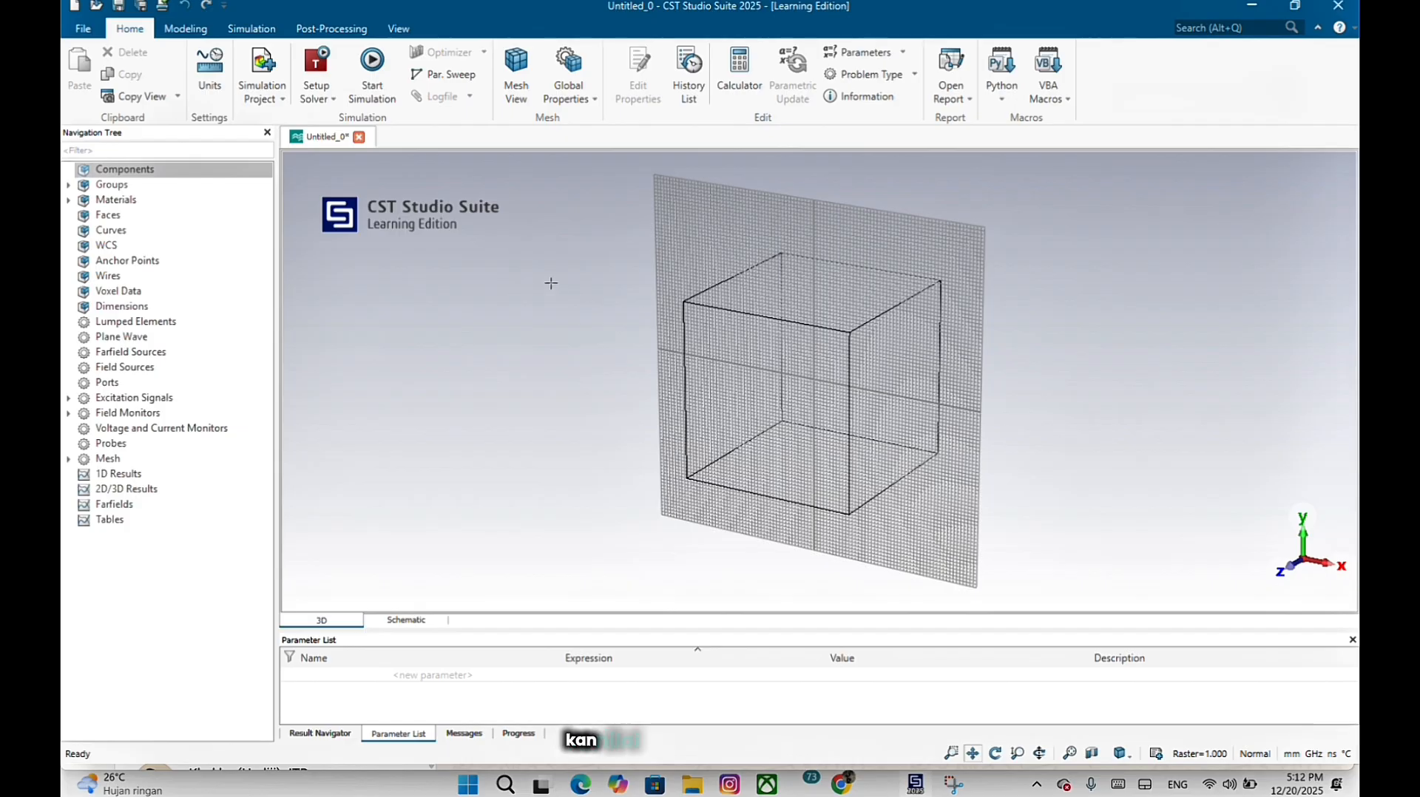
Define the project parameters wg = 70 and h = 1.52.
click(411, 676)
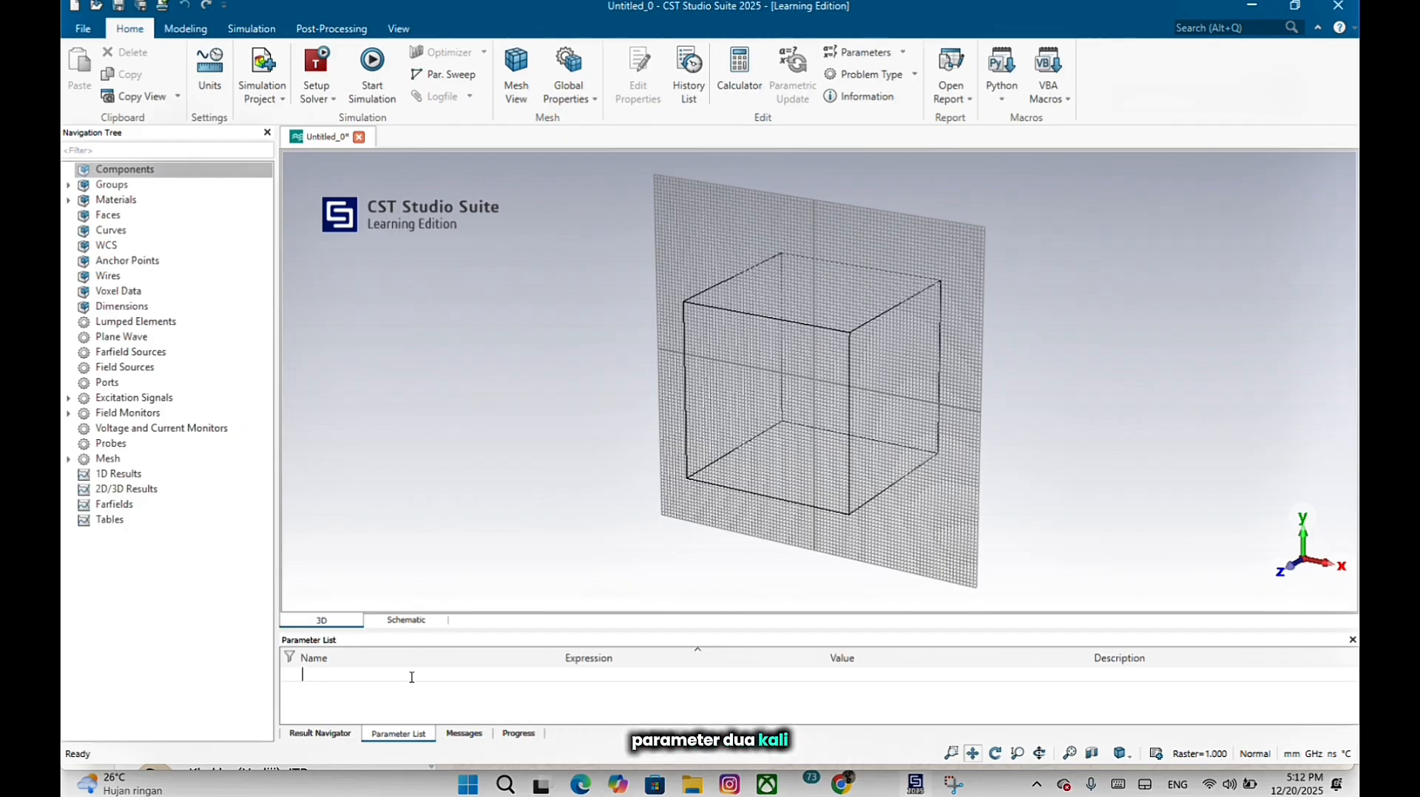
text(wg)
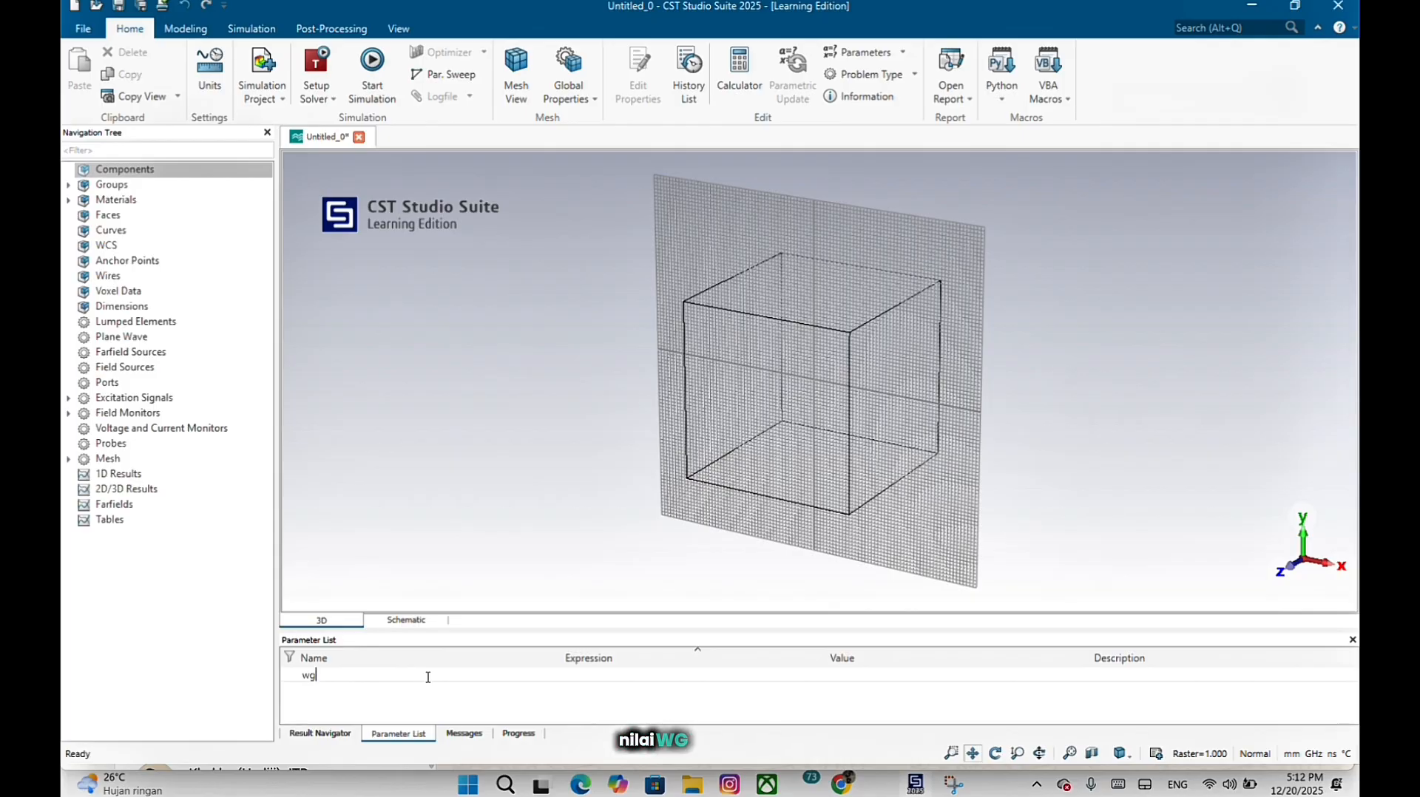
click(572, 673)
text(70)
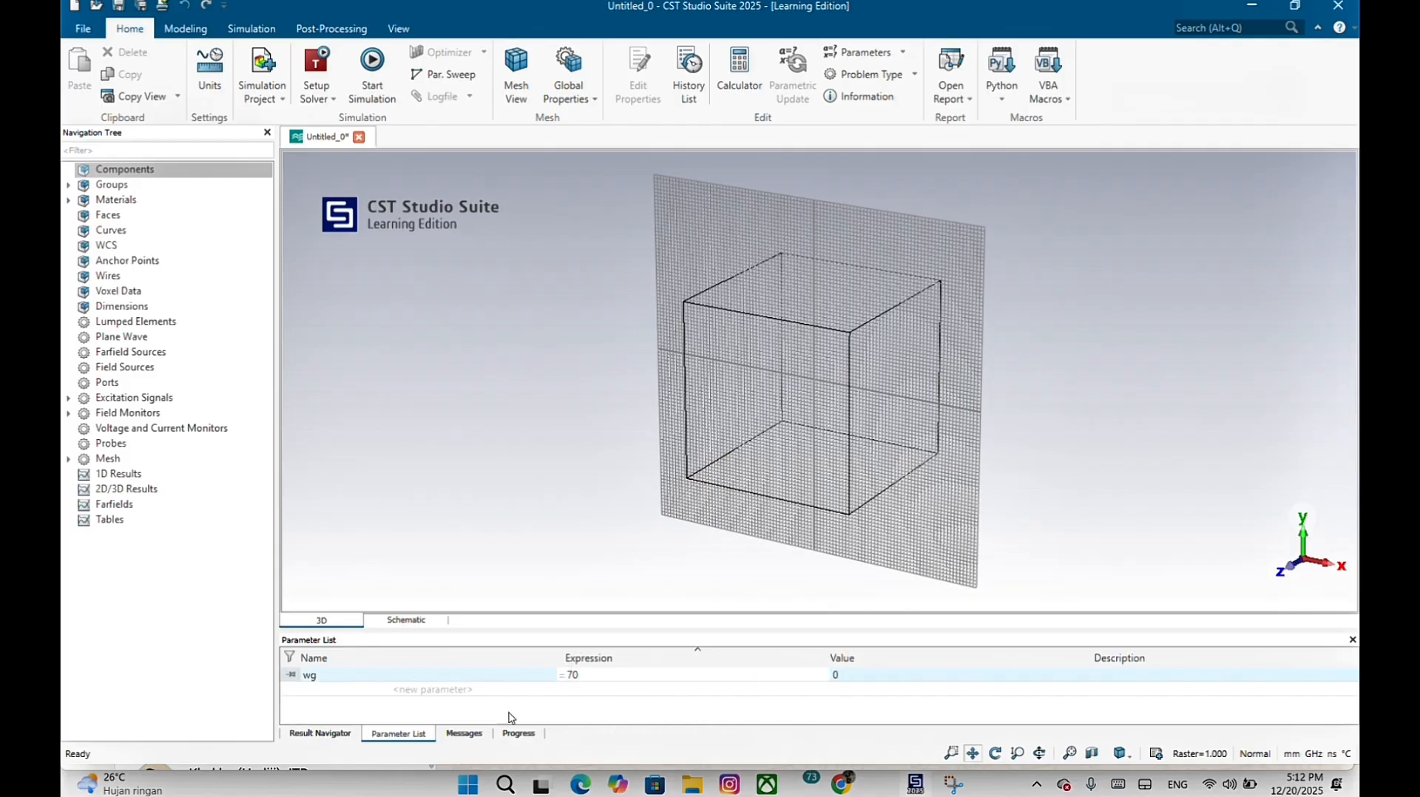
click(443, 692)
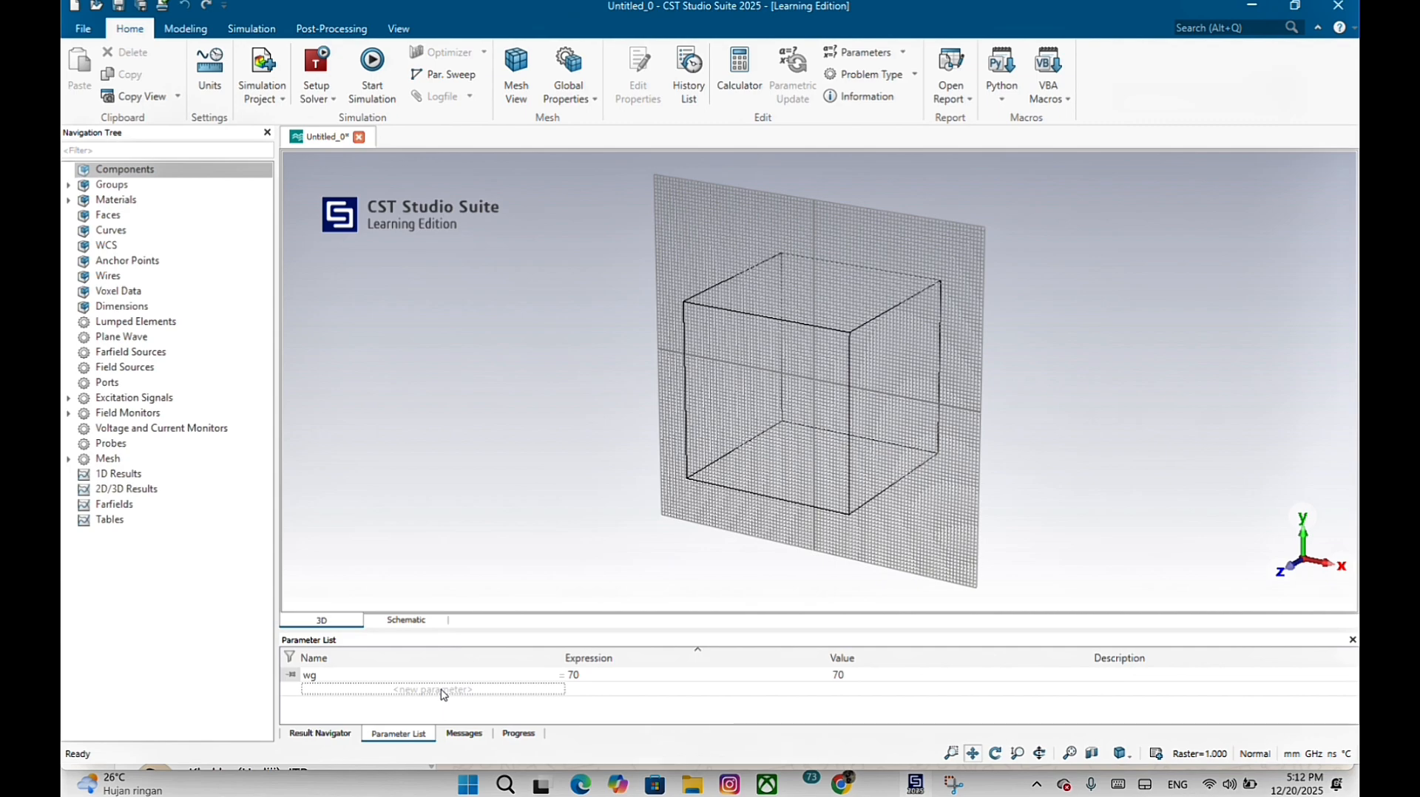
click(442, 690)
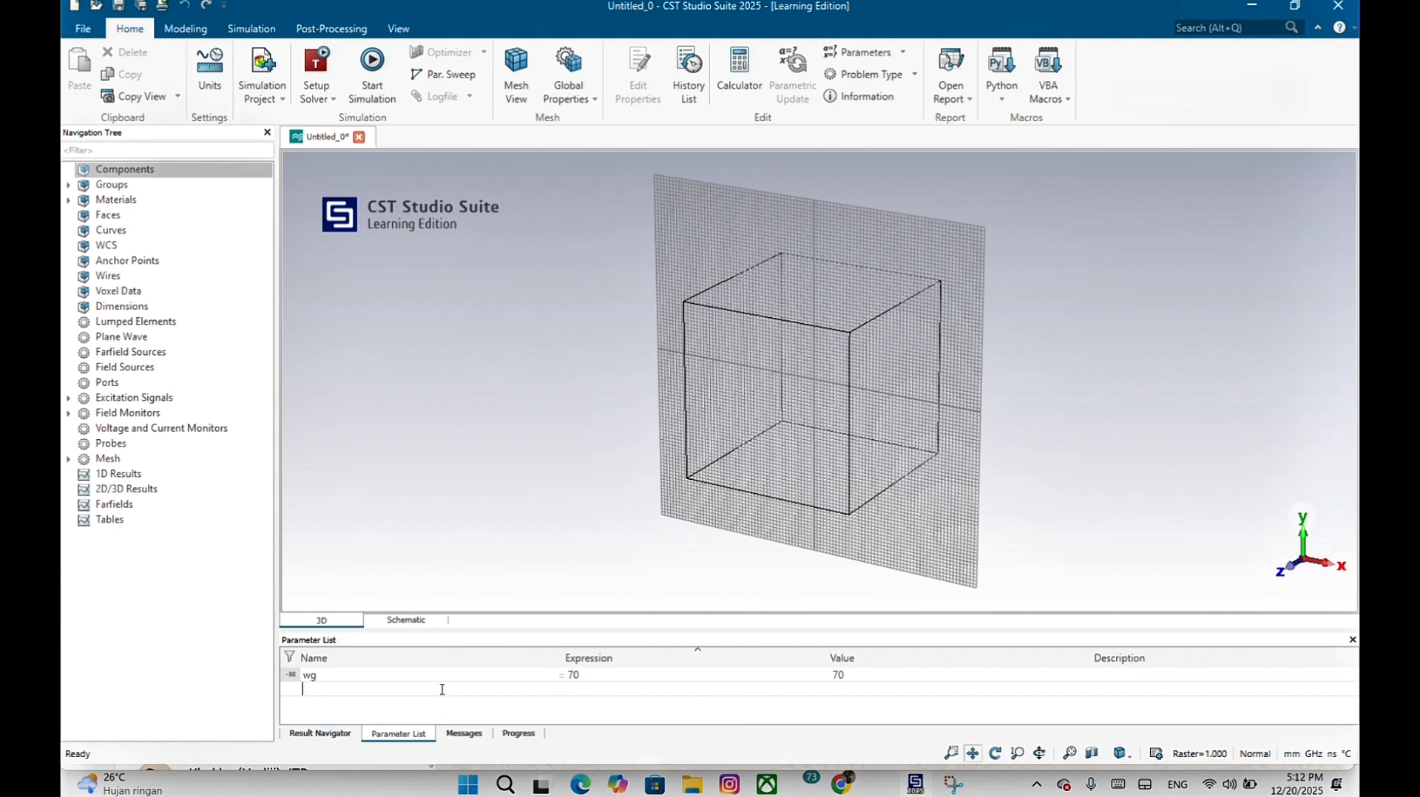
click(599, 693)
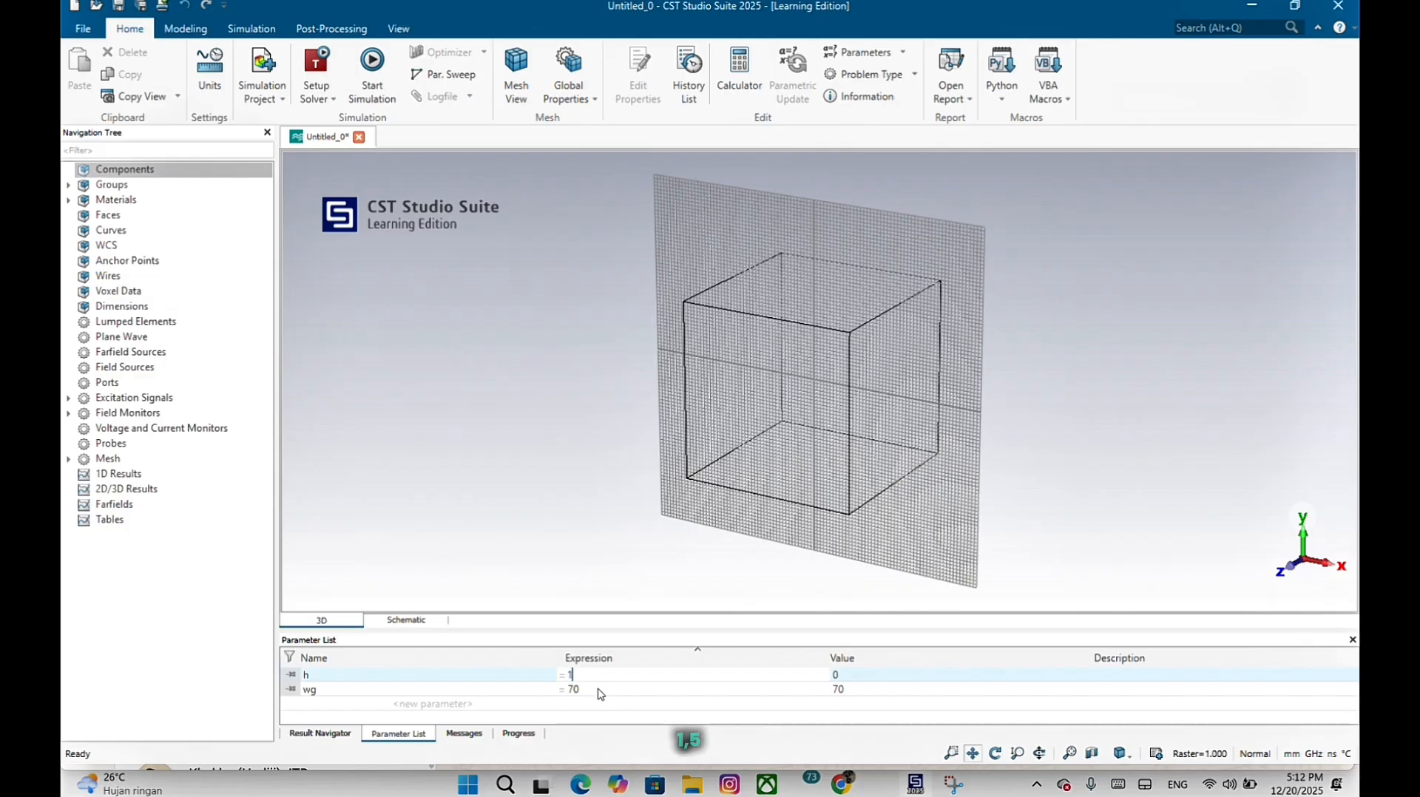
text(1.52)
key(Return)
Define the parameters wa = 34.3162 and wf = 3.65.
click(474, 707)
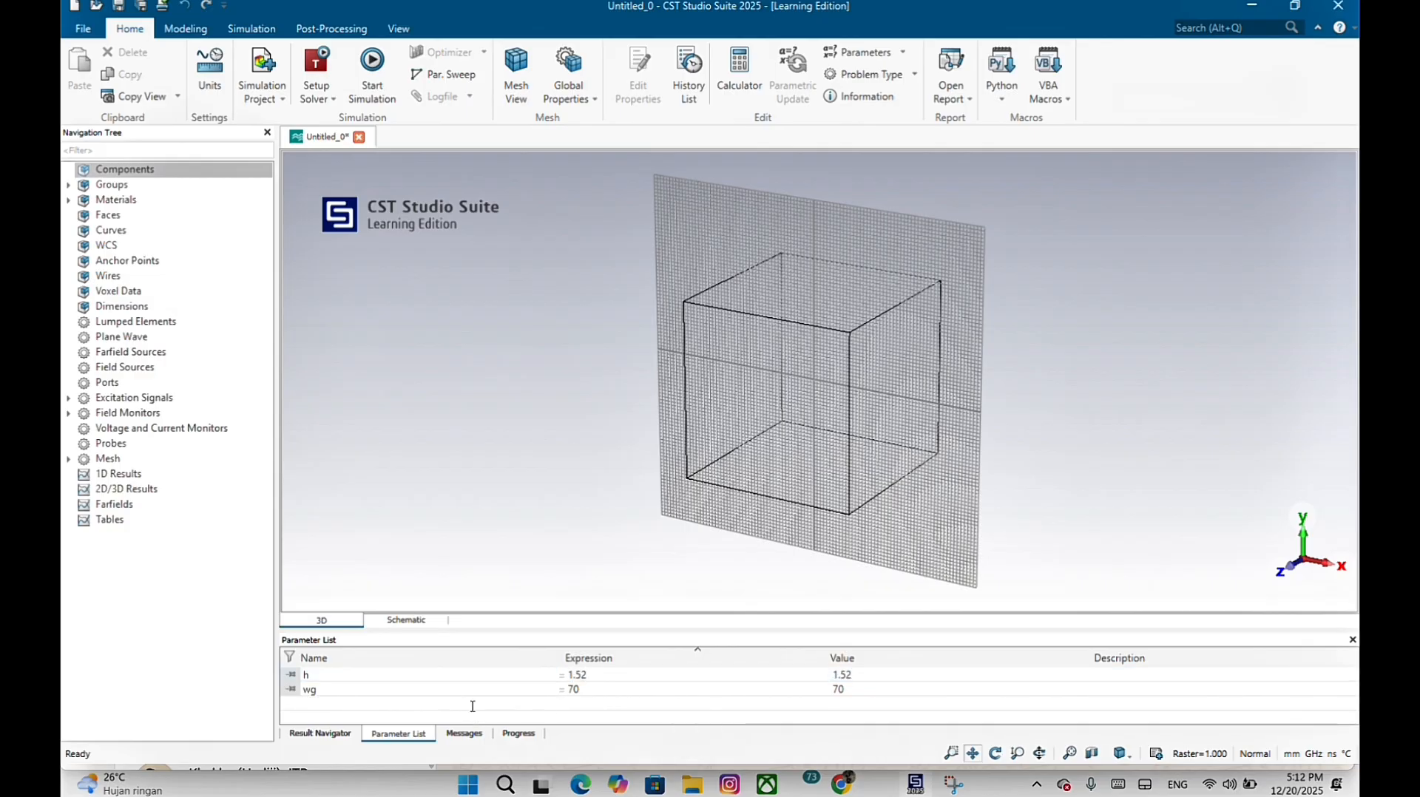
text(wa)
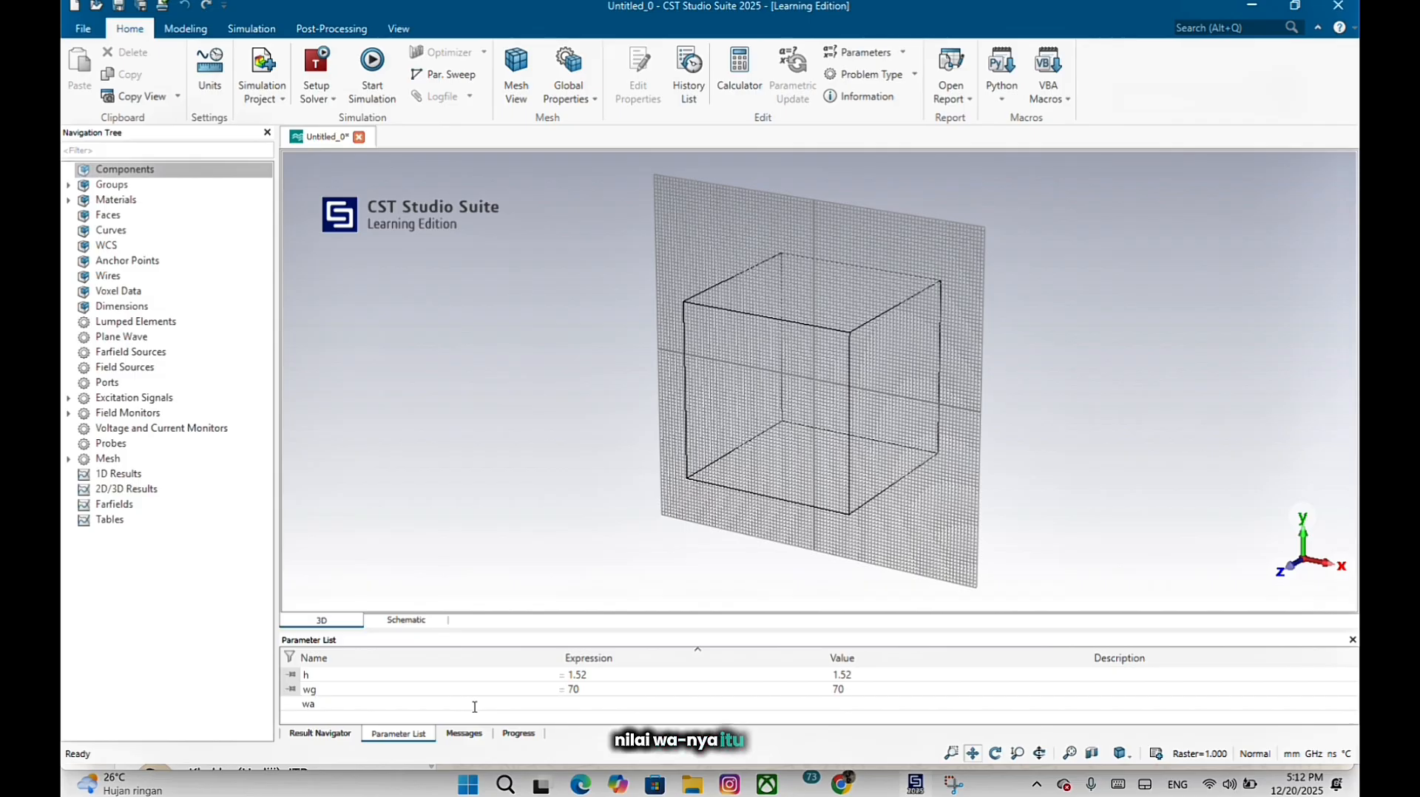
key(Return)
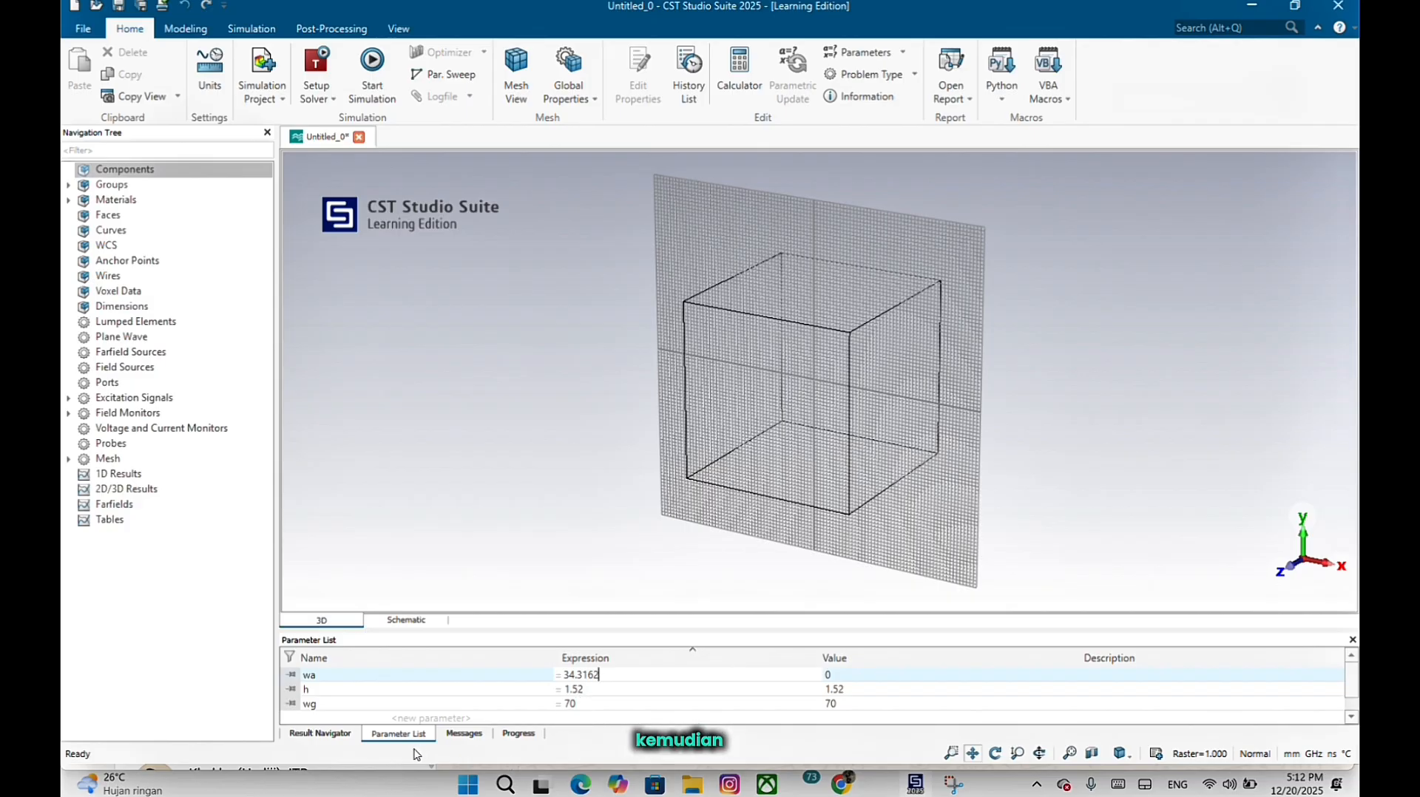
click(424, 718)
text(wf)
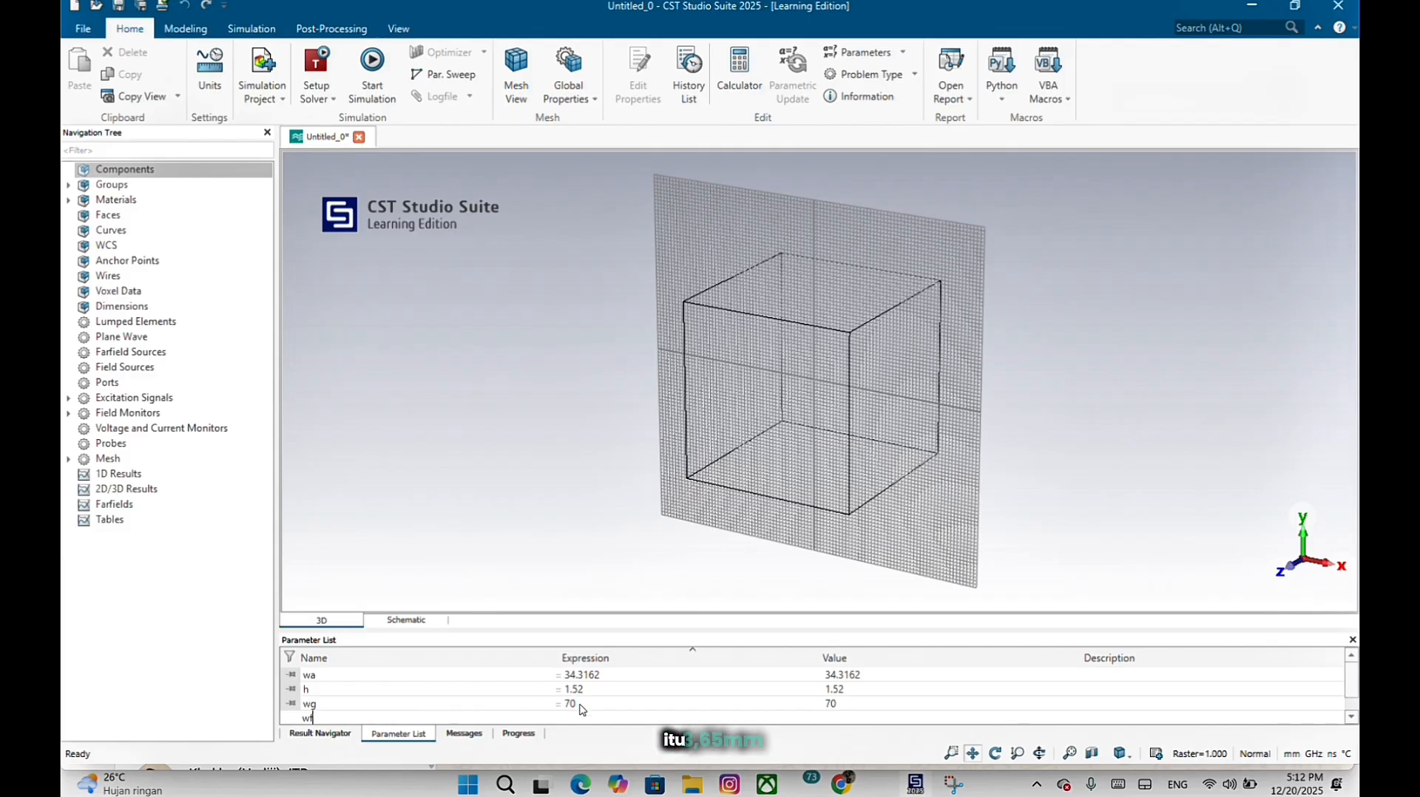
key(Return)
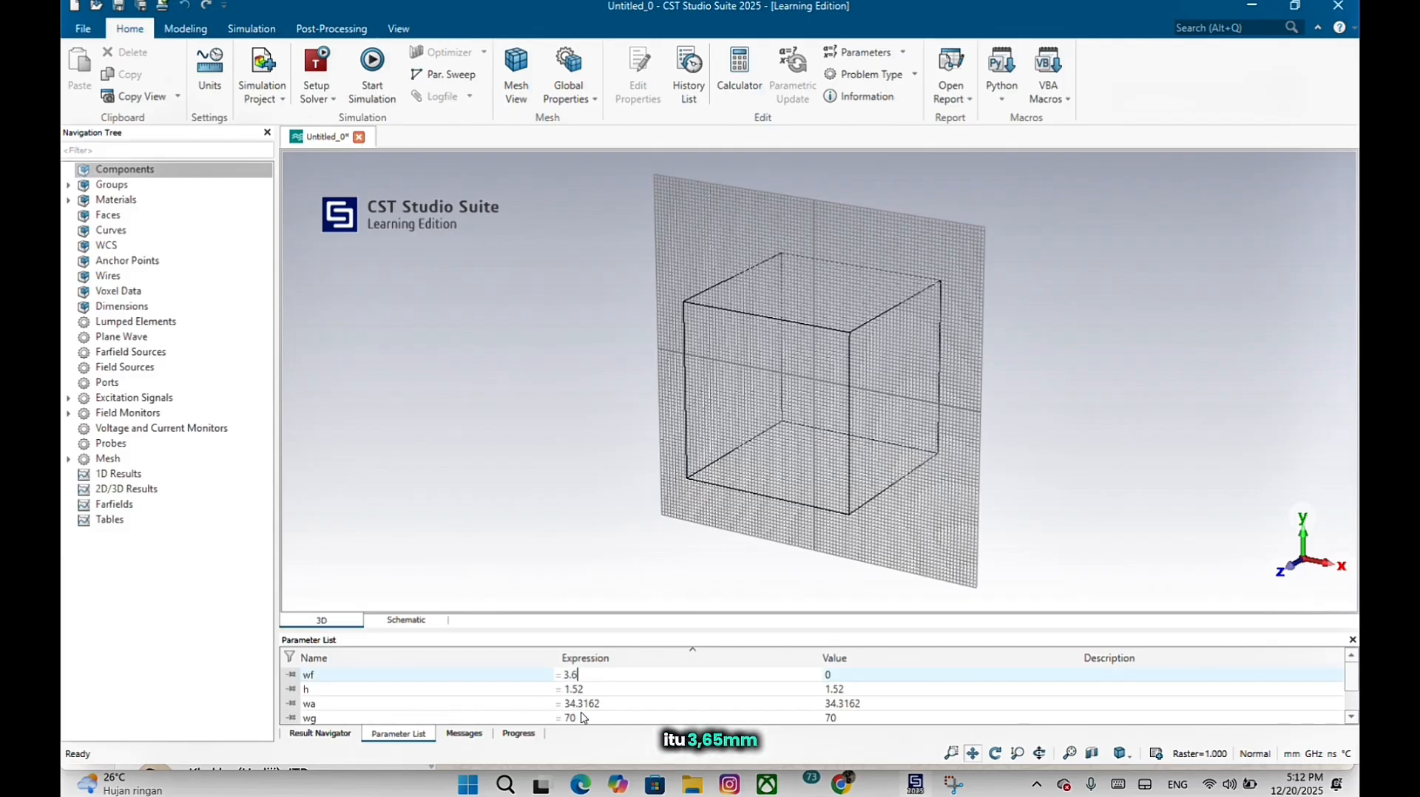
key(Return)
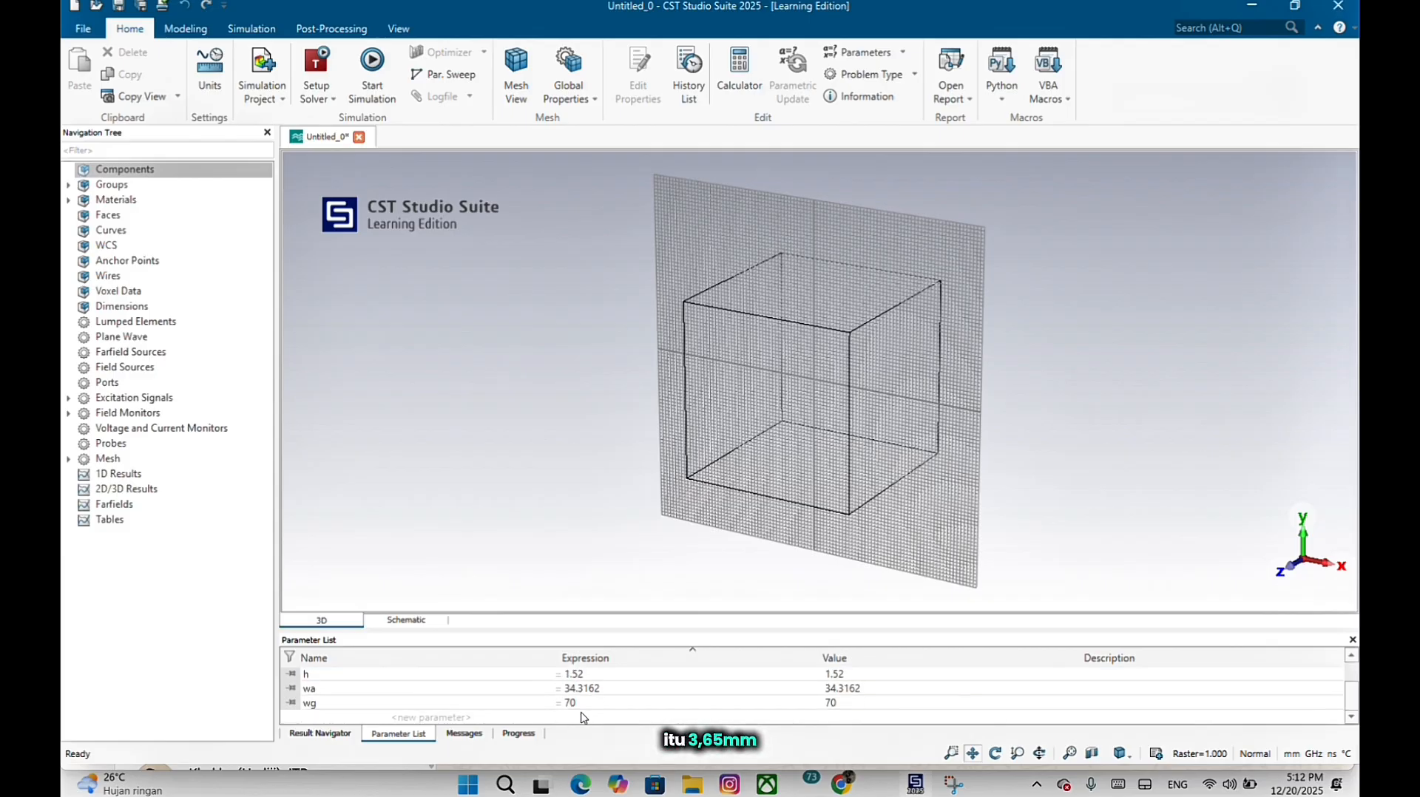
Add a parameter named ext with the expression 56.0552.
click(513, 717)
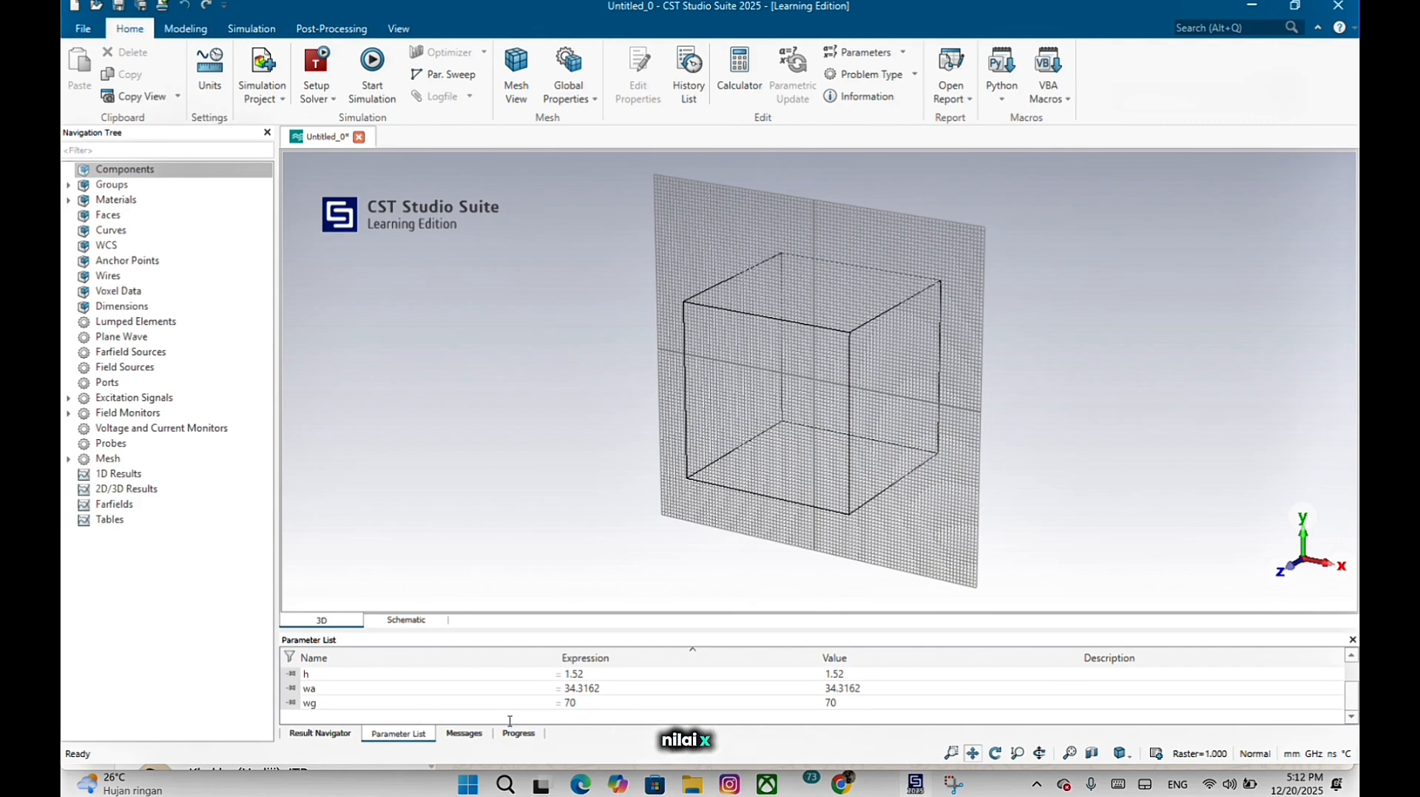
text(e)
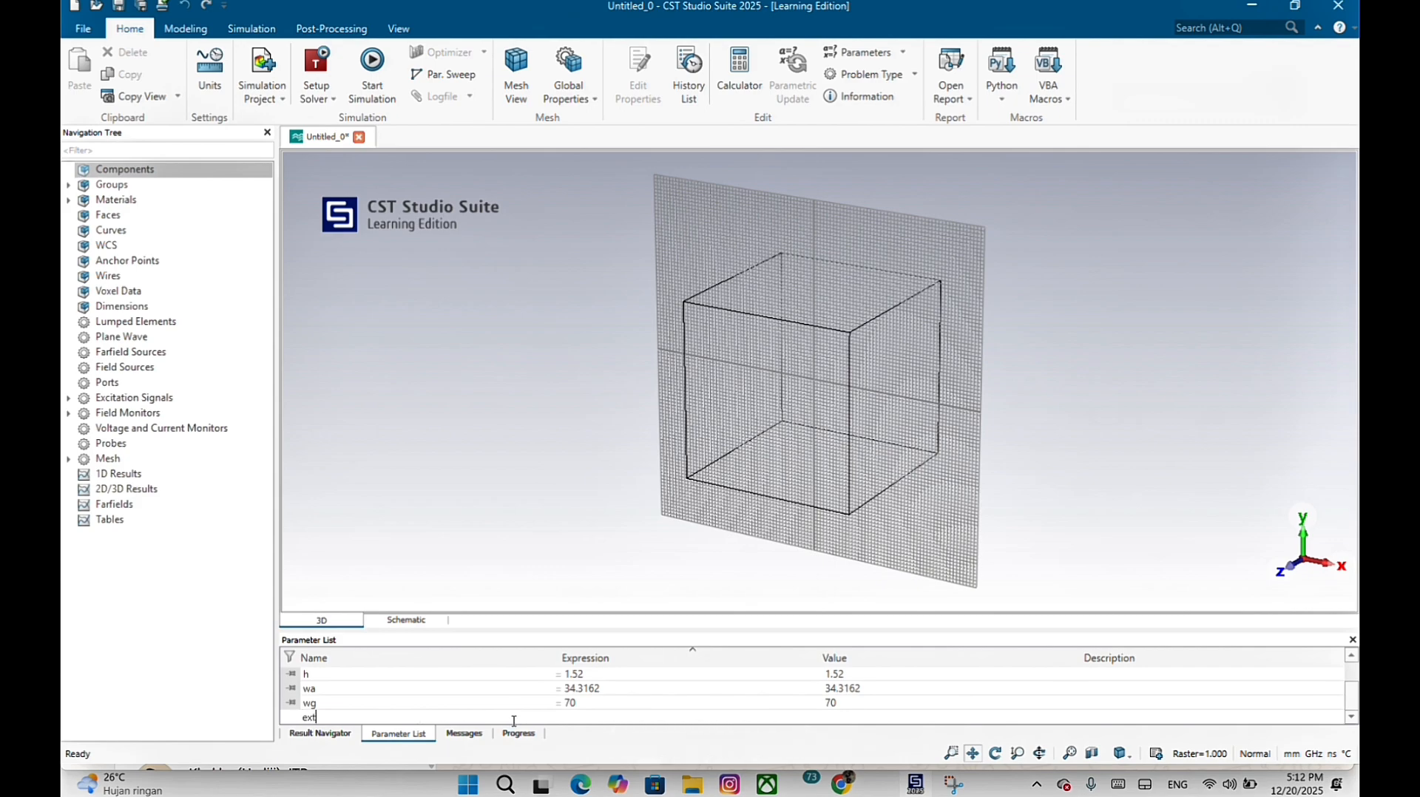
text(xt)
key(Return)
text(56.0552)
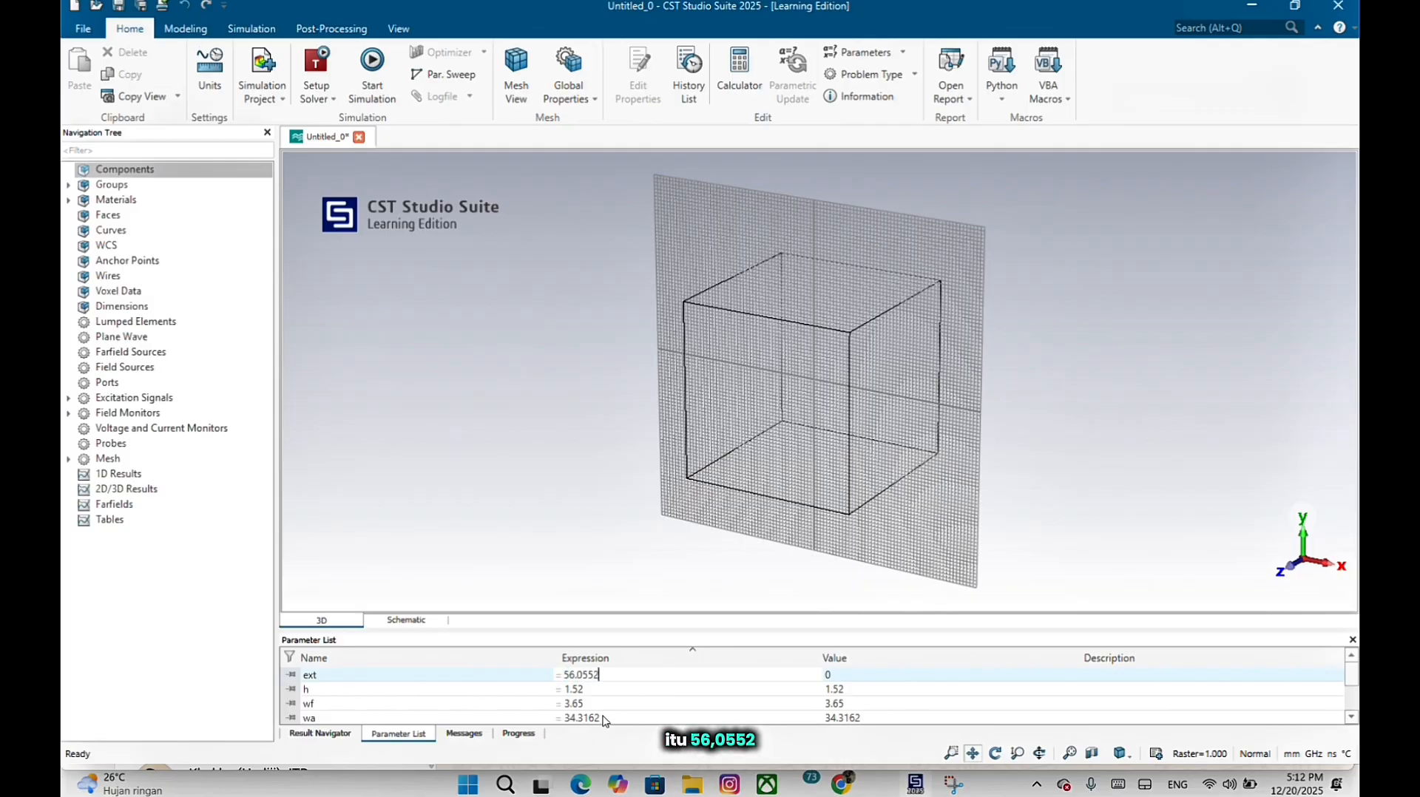
key(Return)
Add the parameter lg, and define the parameter t as 0.017.
click(494, 718)
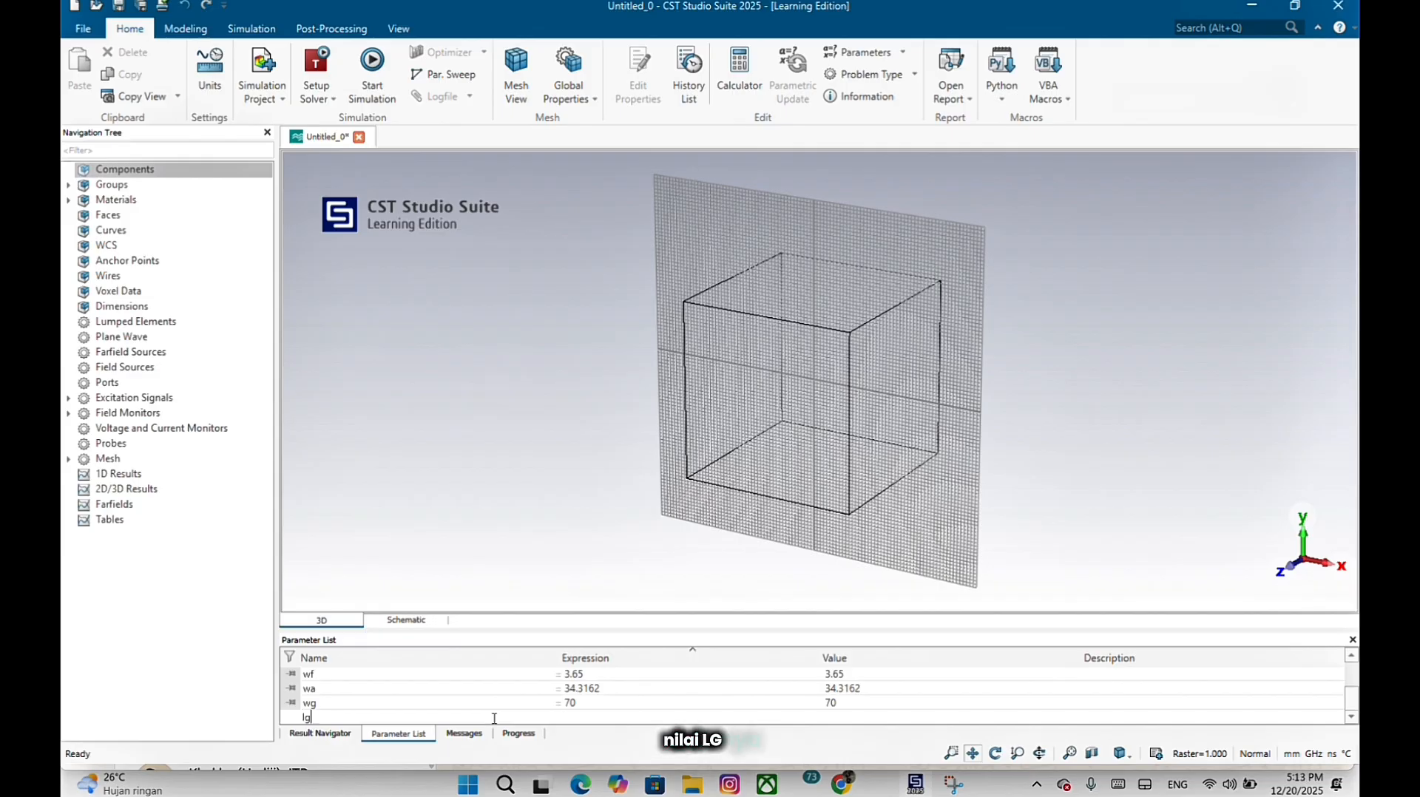
key(Return)
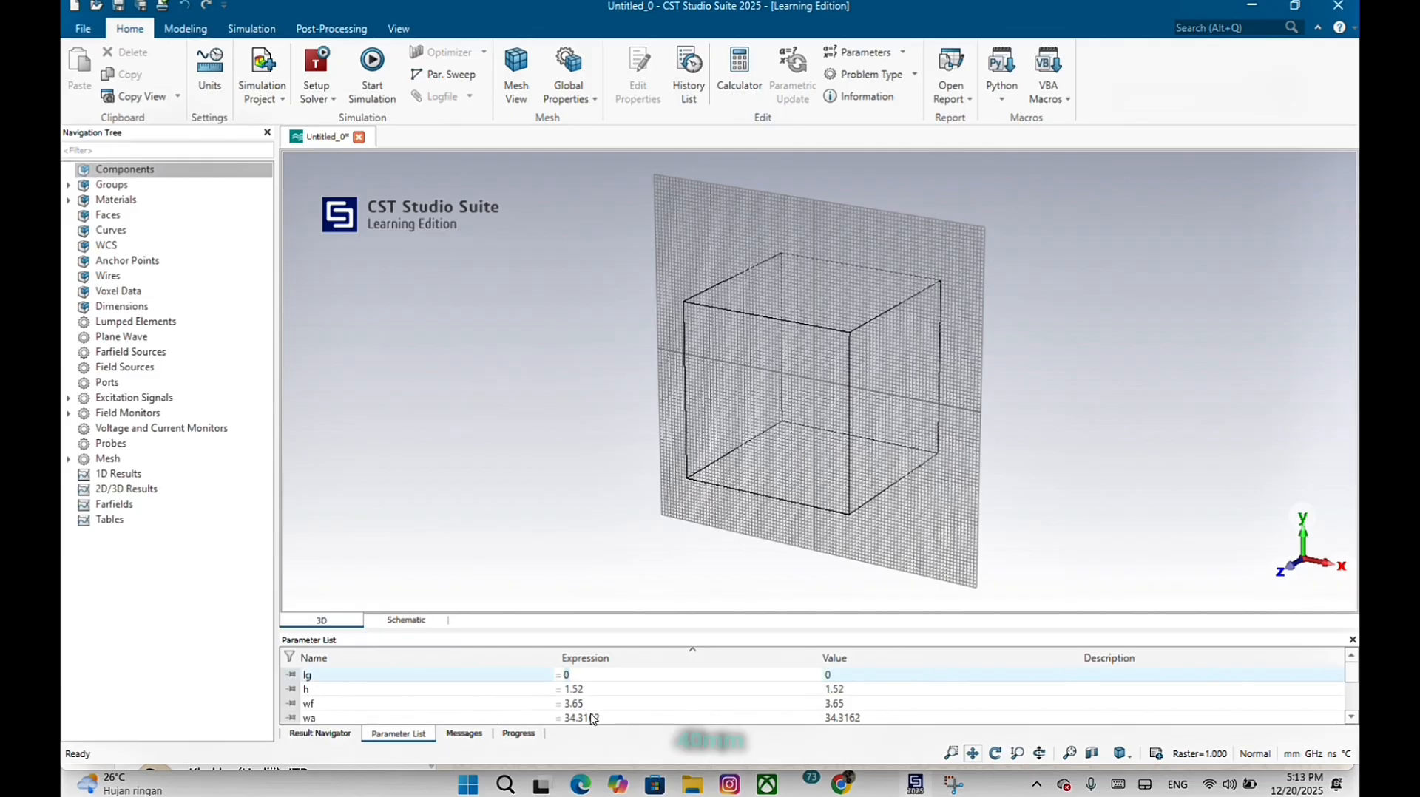
scroll(593, 719, down, 1)
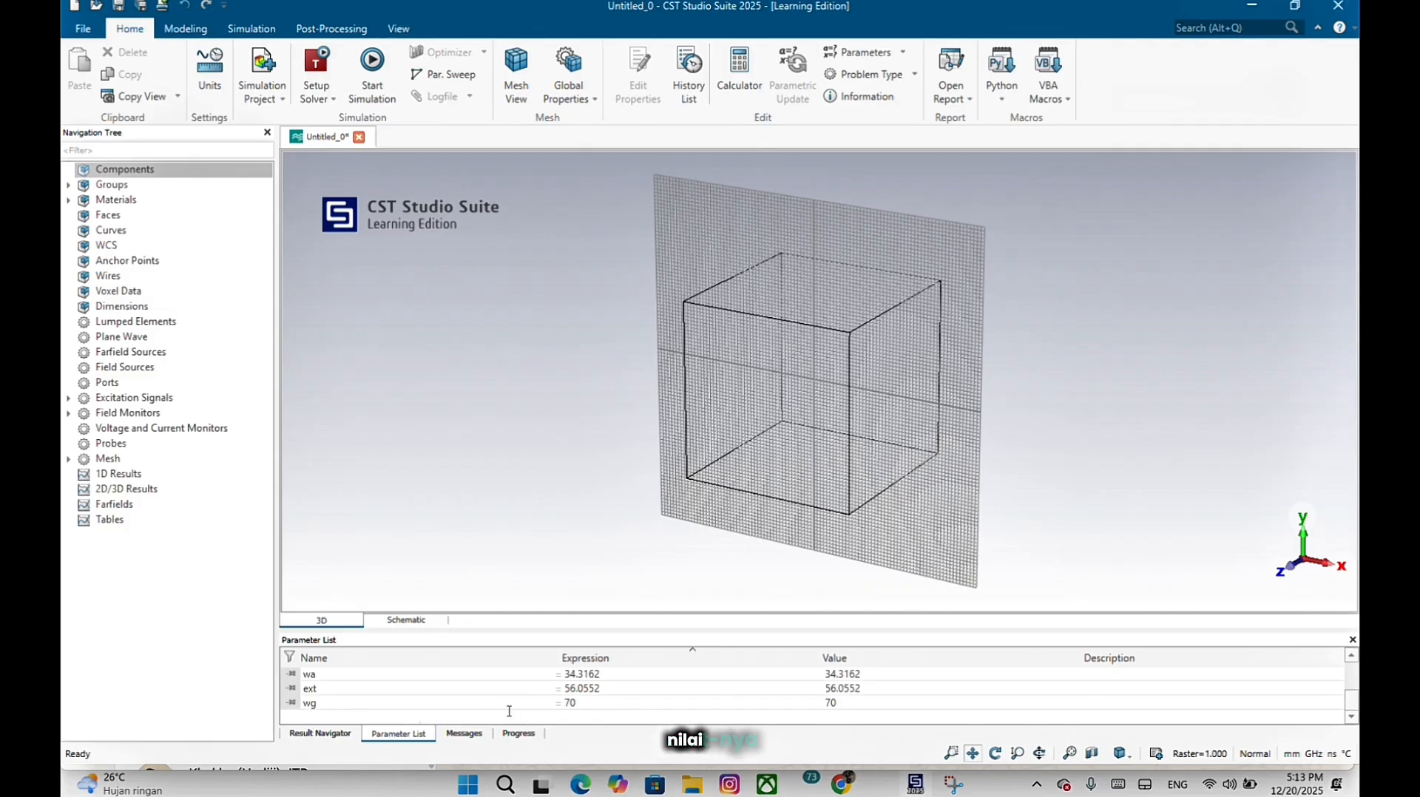
click(508, 711)
text(t)
key(Return)
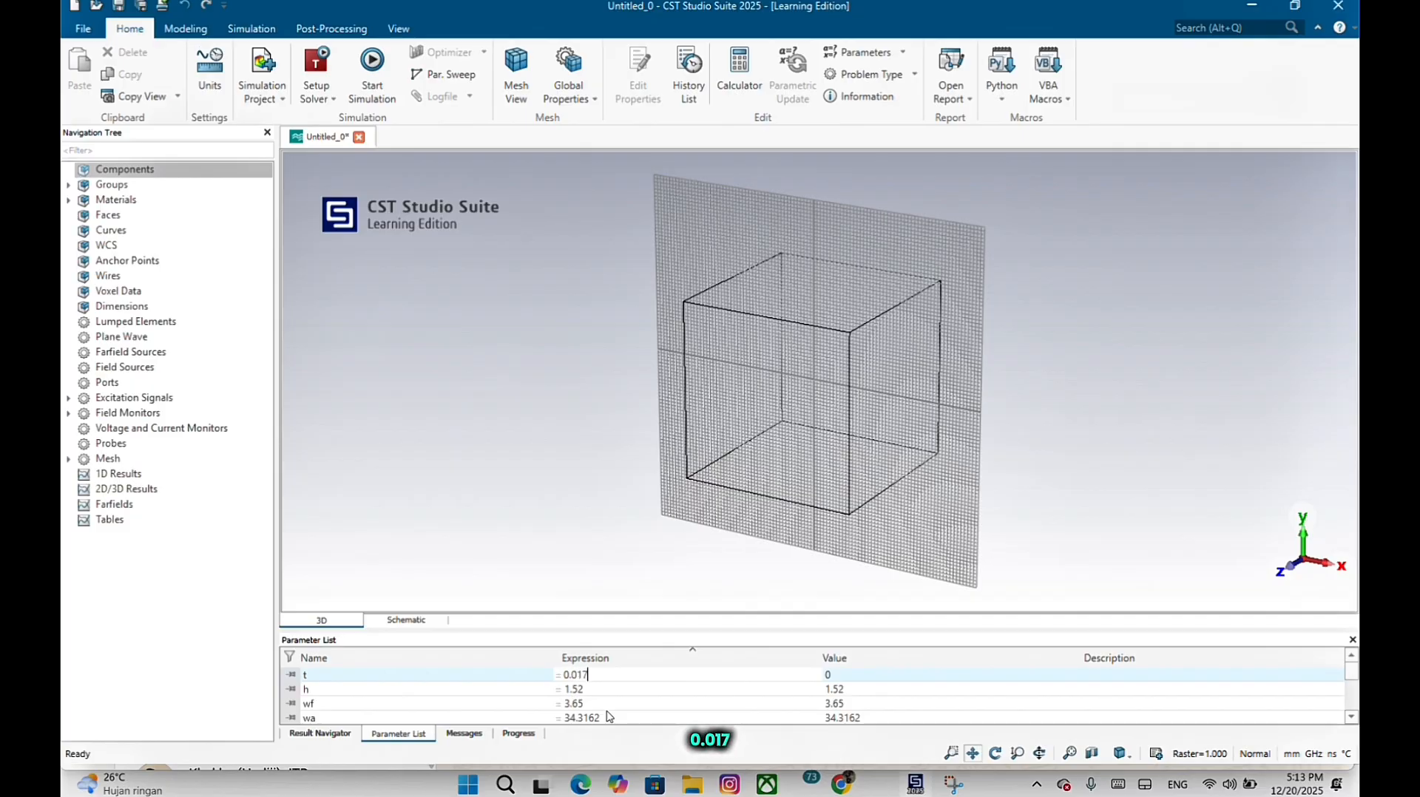
text(0.017)
key(Return)
Add a parameter named la with the expression 27.5104.
click(465, 717)
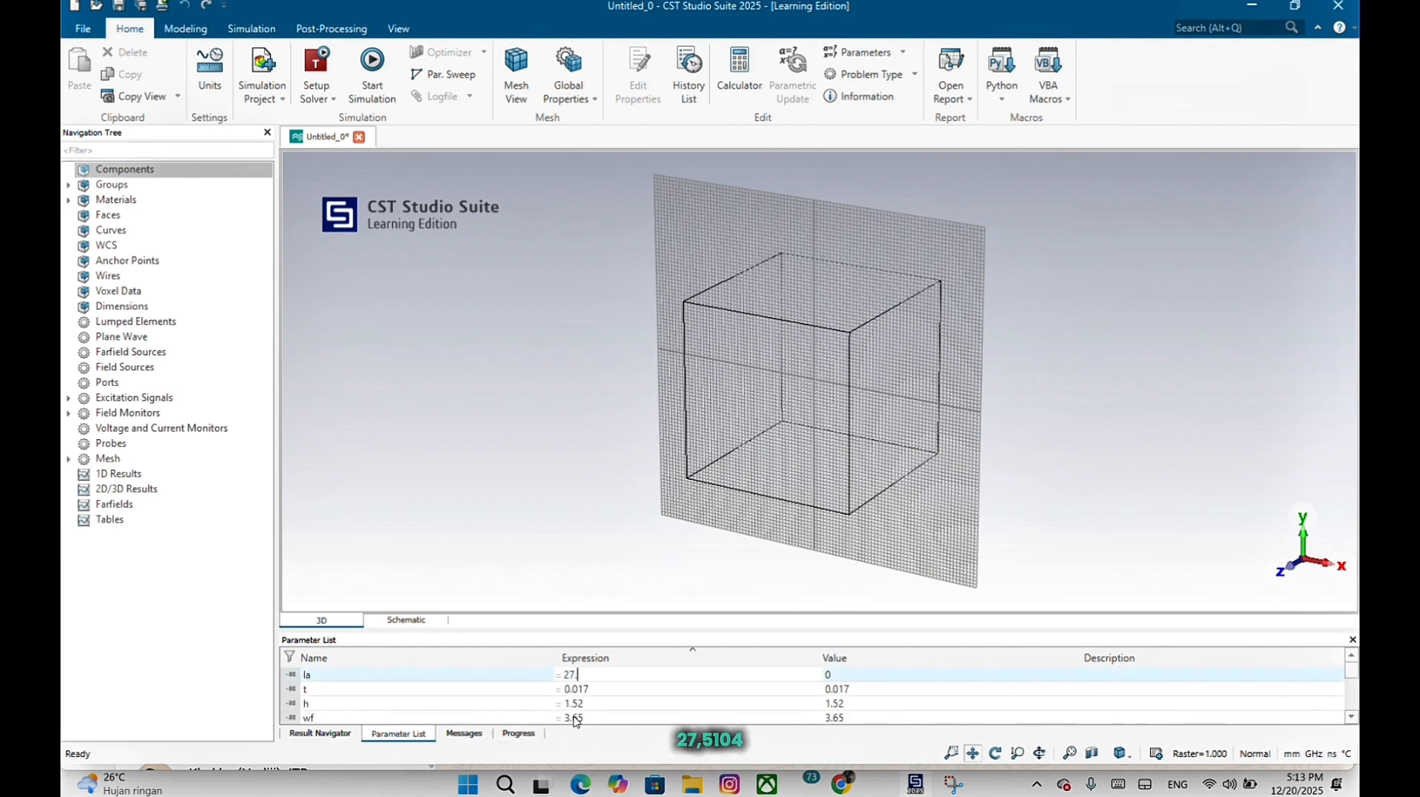
text(27.)
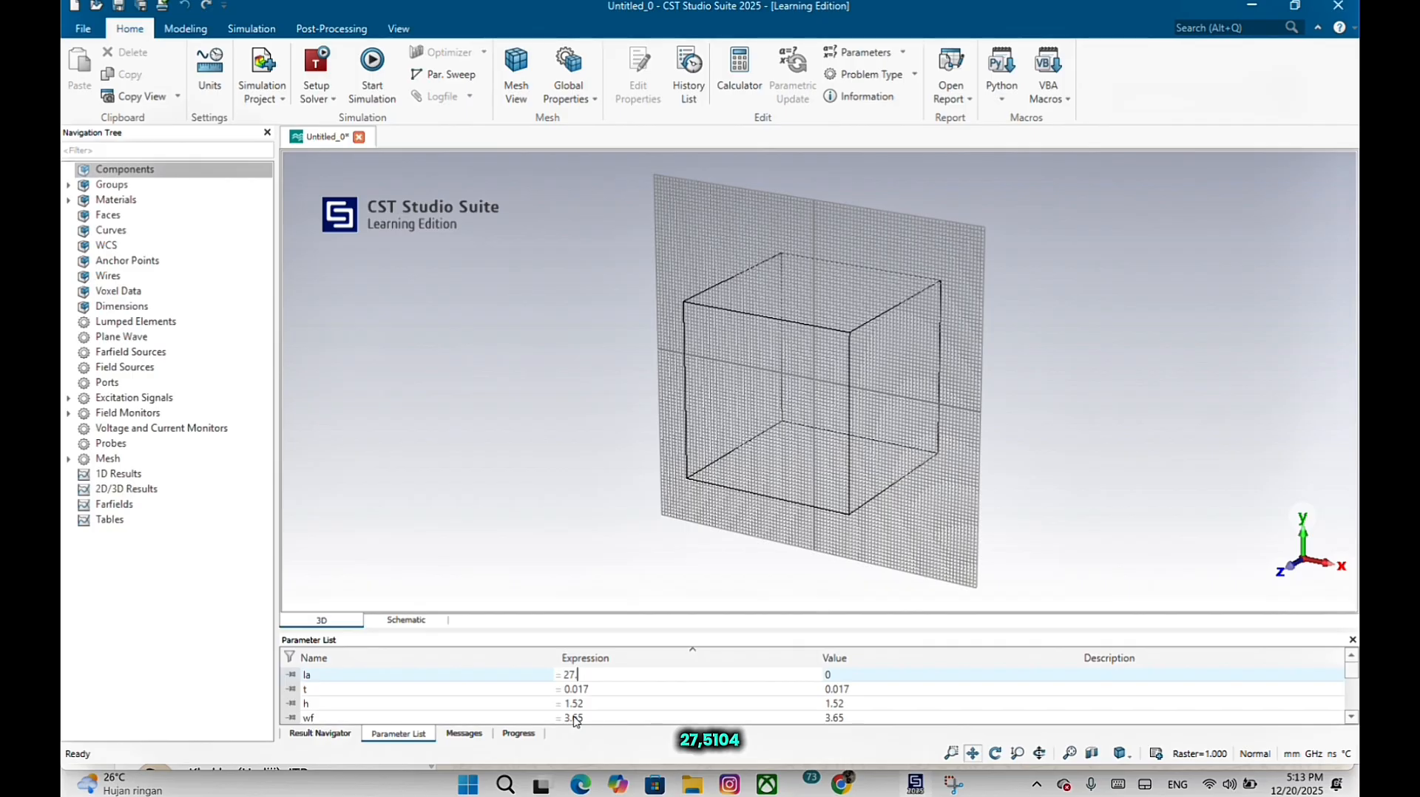
text(51)
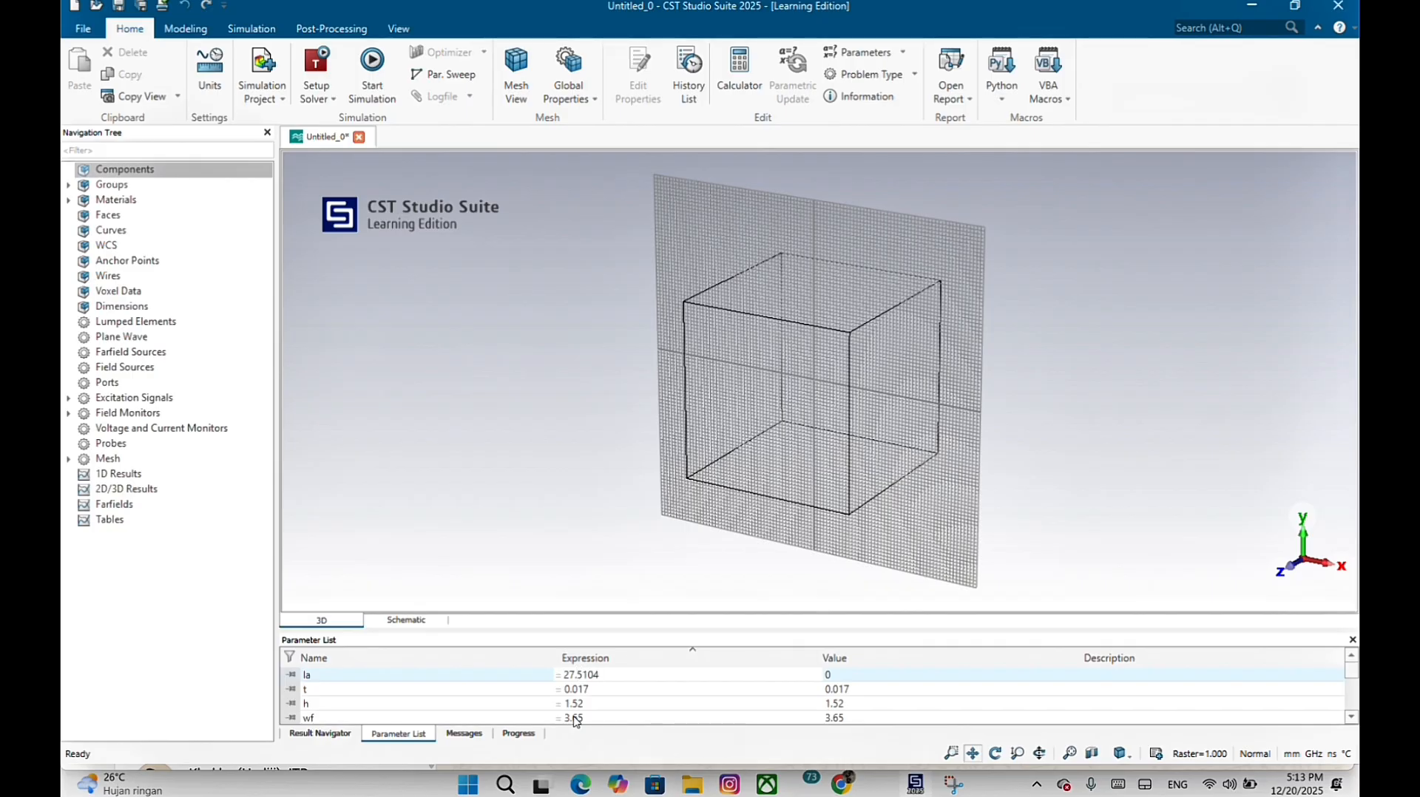
text(04)
key(Return)
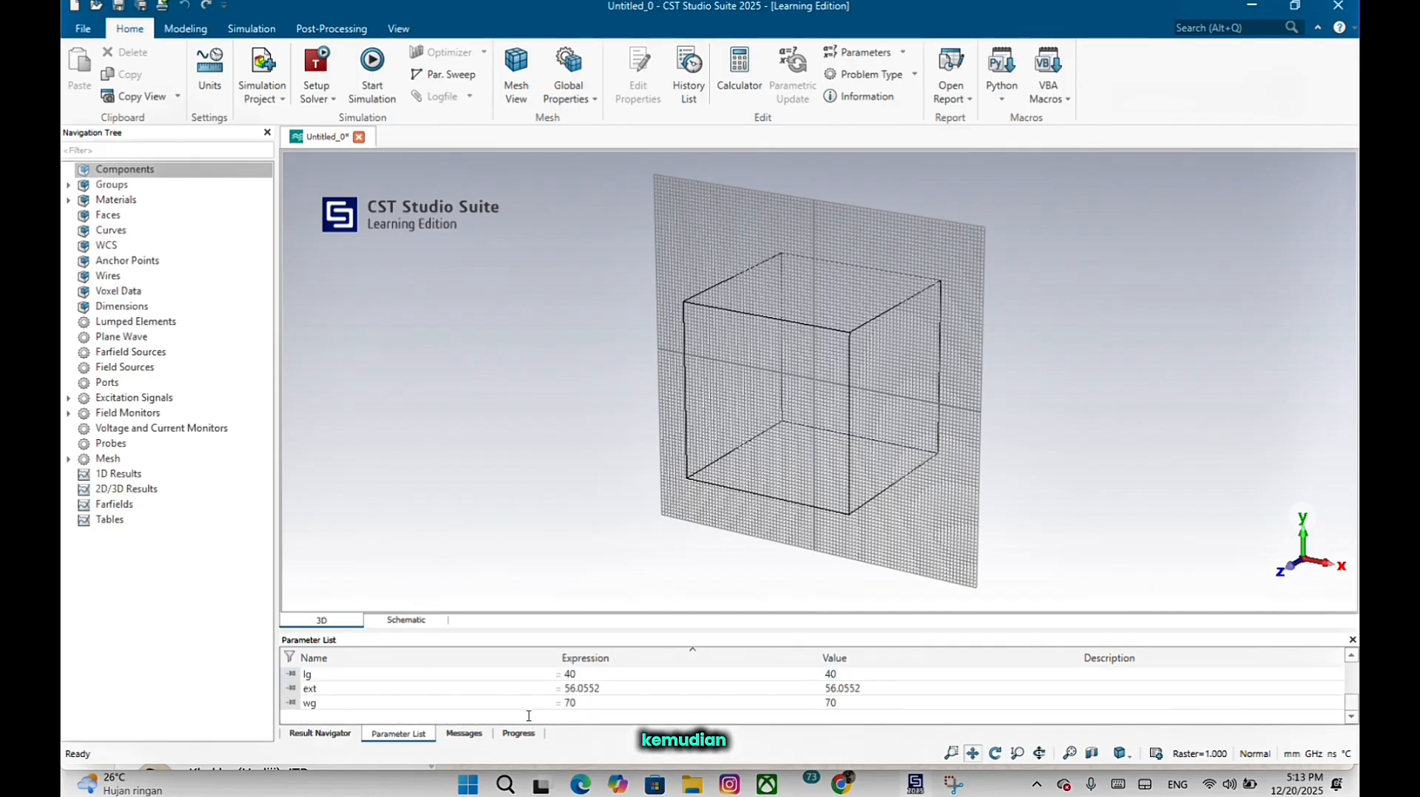
Add a parameter named lf with the expression 6.2443.
text(lf)
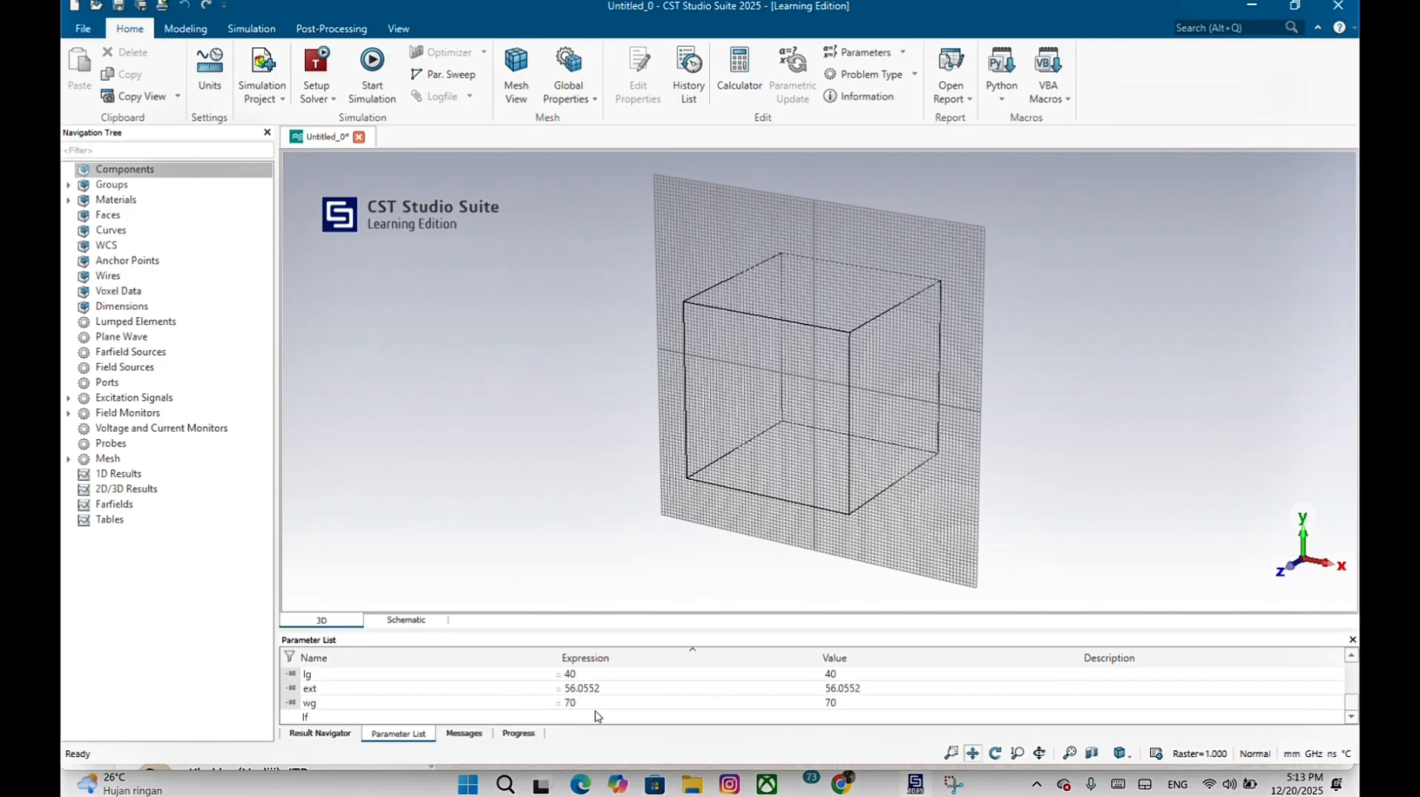
key(Return)
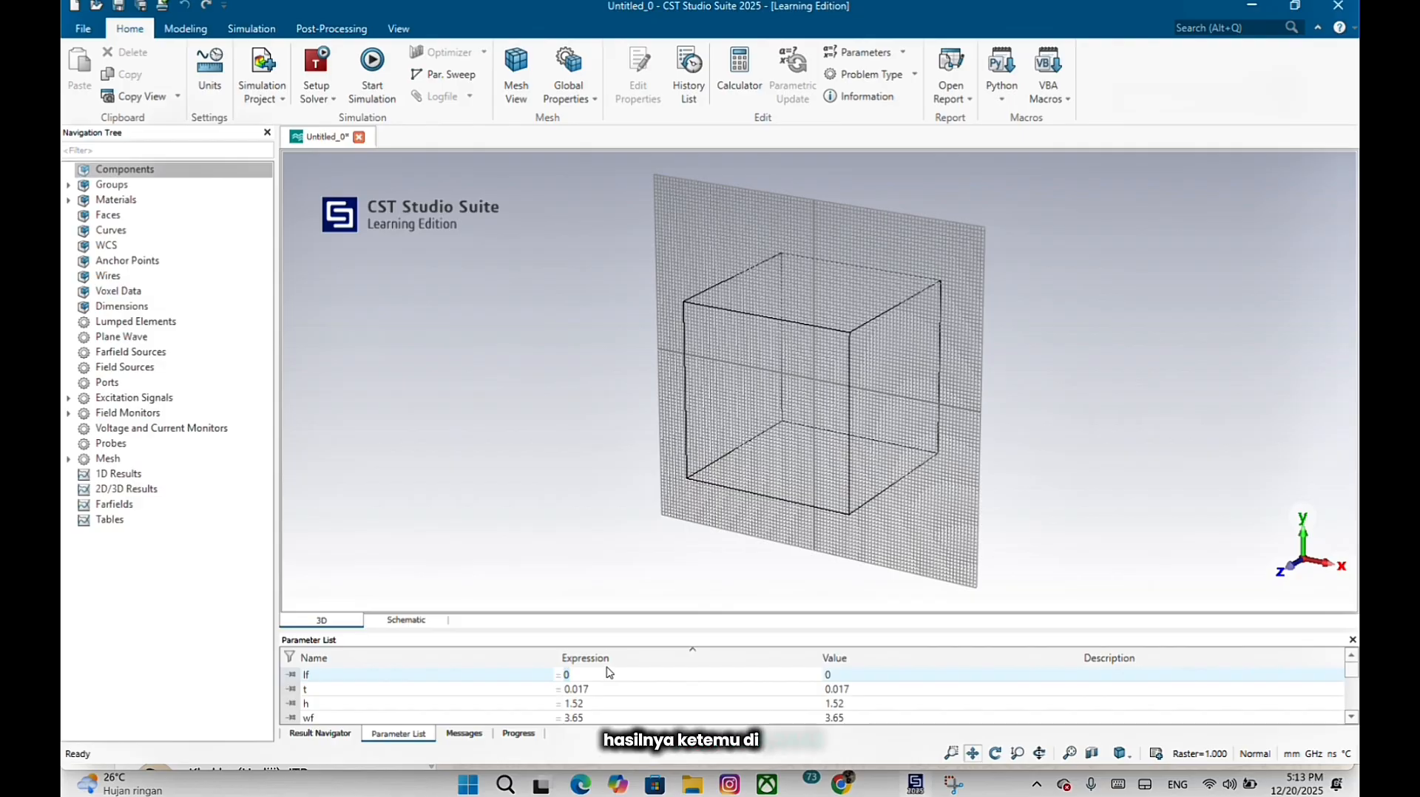
text(6.2443)
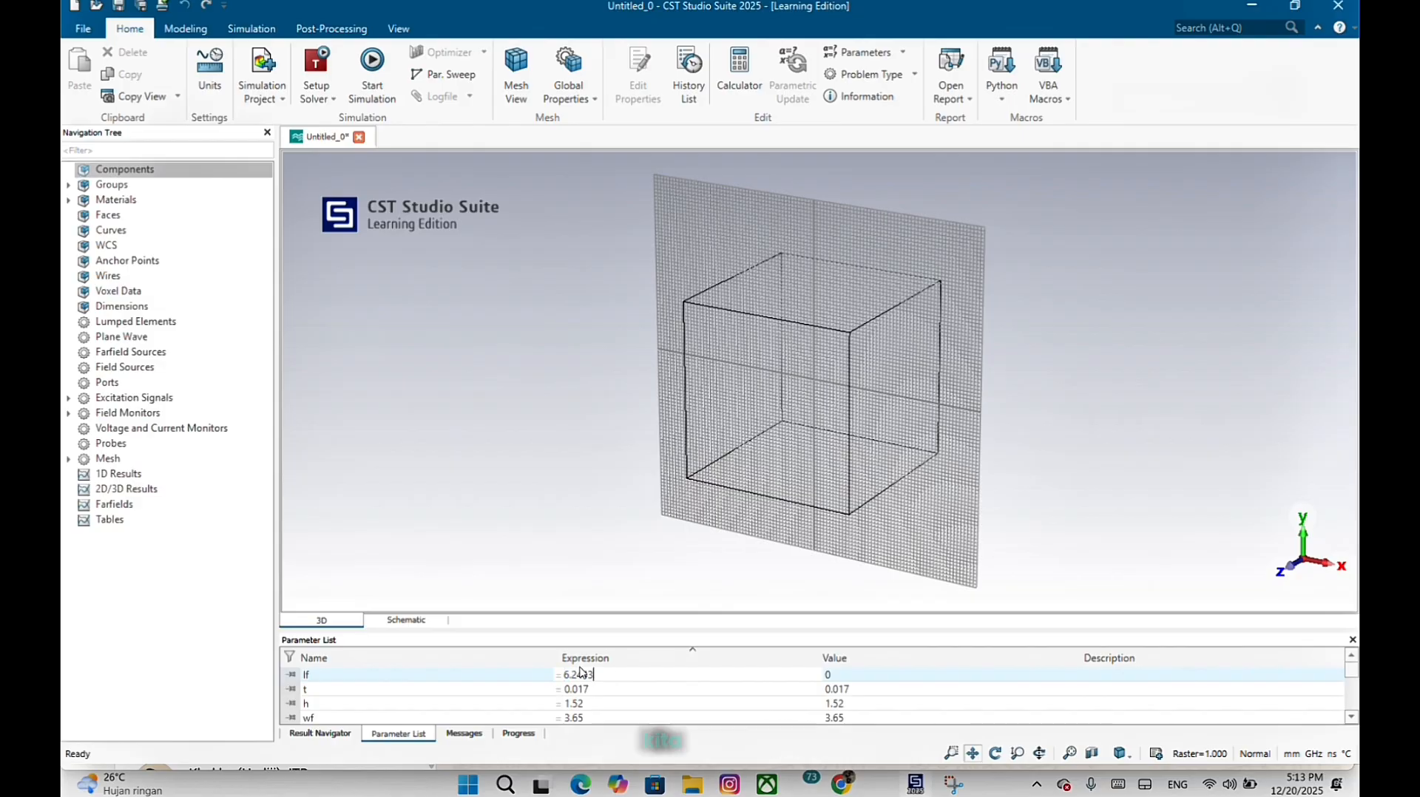
click(504, 689)
click(504, 676)
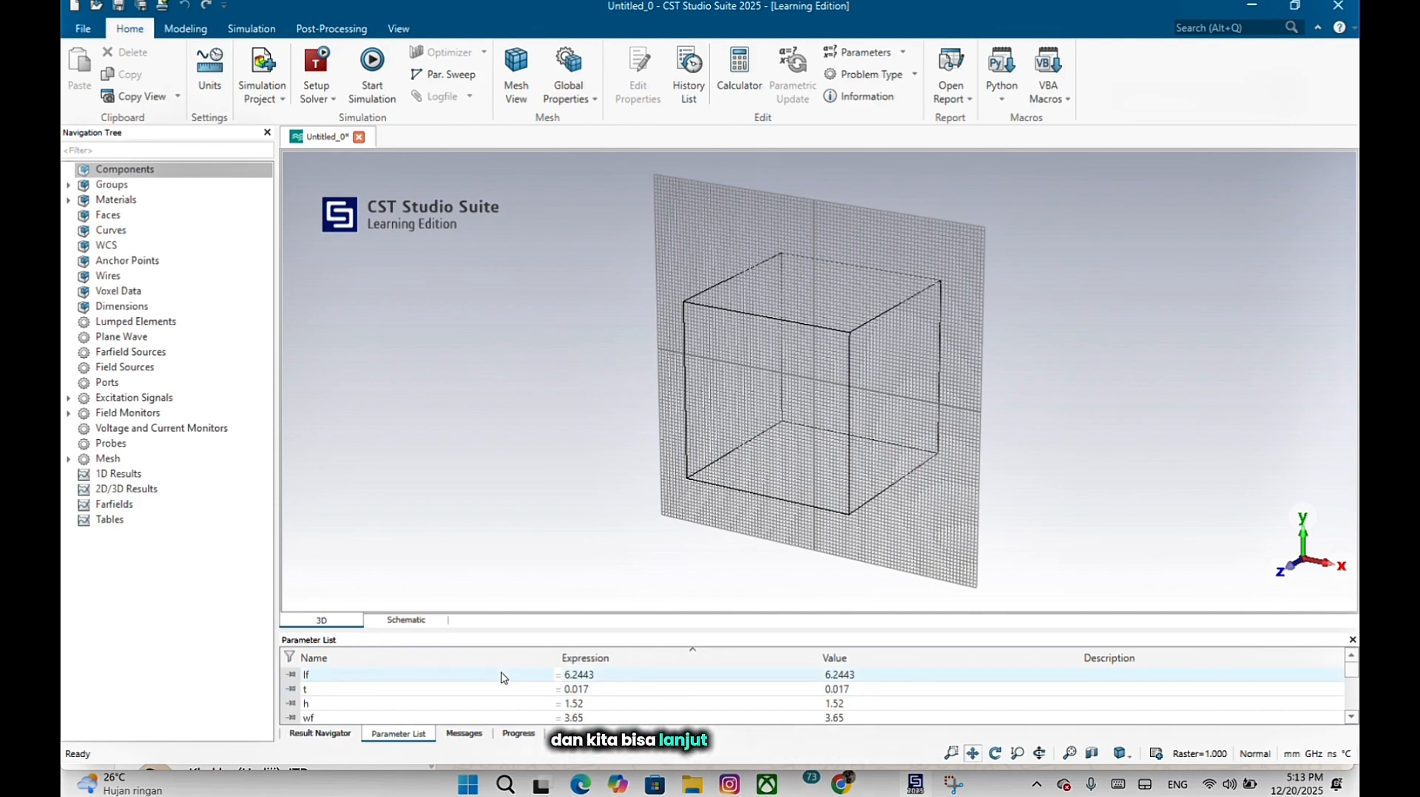
Review the names and expressions of all defined parameters in the parameter list.
key(Down)
key(Down)
key(Down)
key(Down)
key(Down)
key(Down)
key(Down)
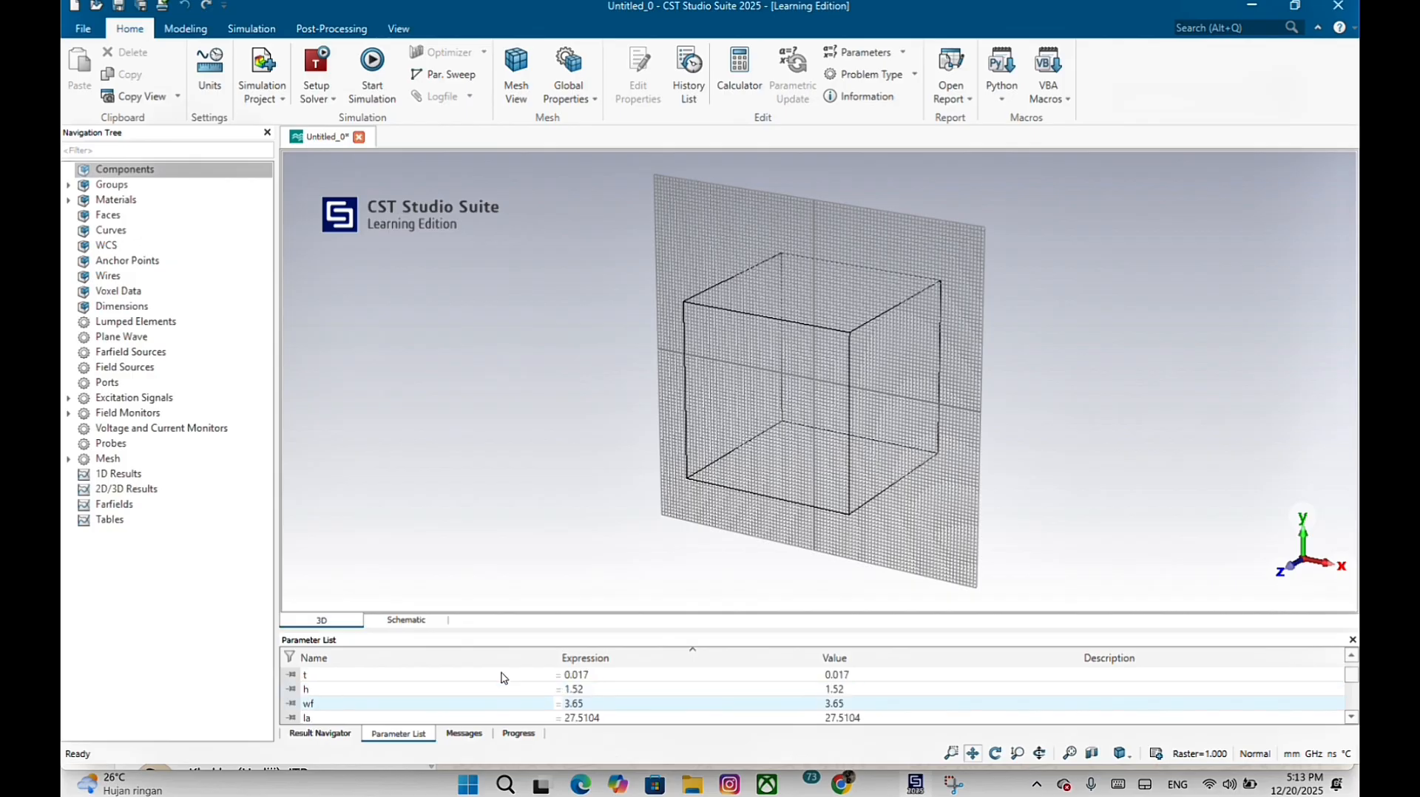
key(Down)
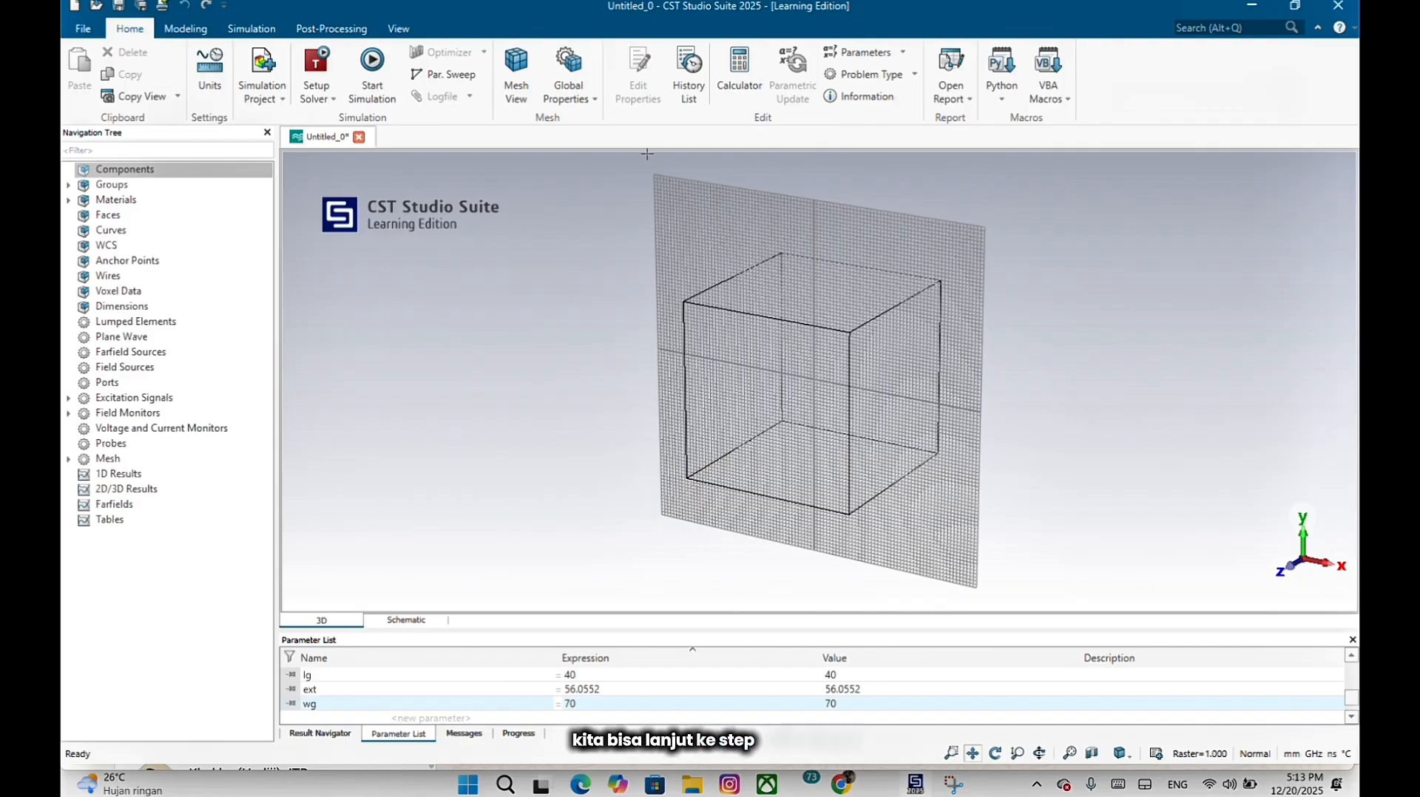
click(620, 31)
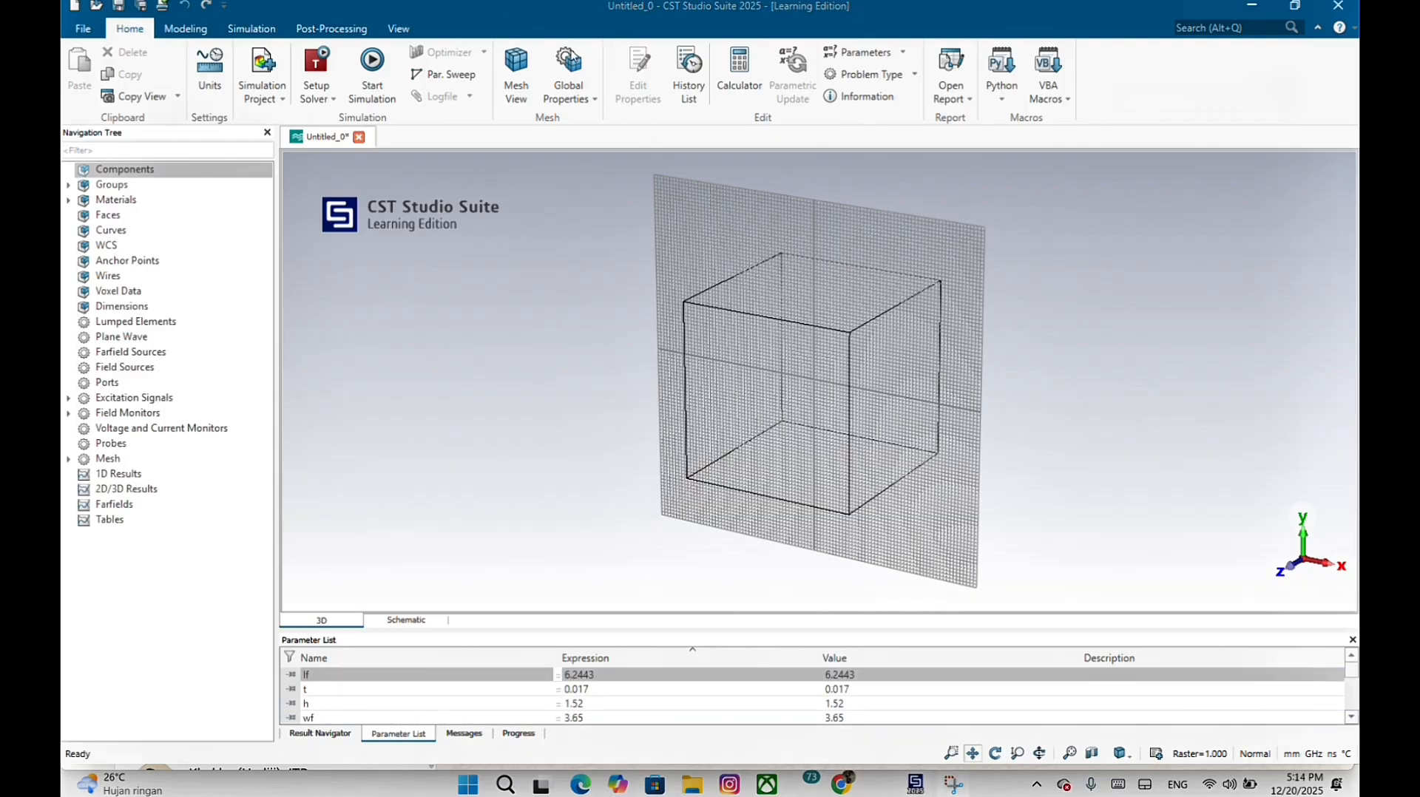
Start a brick by numeric entry, name it gnd plane, and set its X range from -wg/2 to wg/2.
click(185, 28)
click(267, 59)
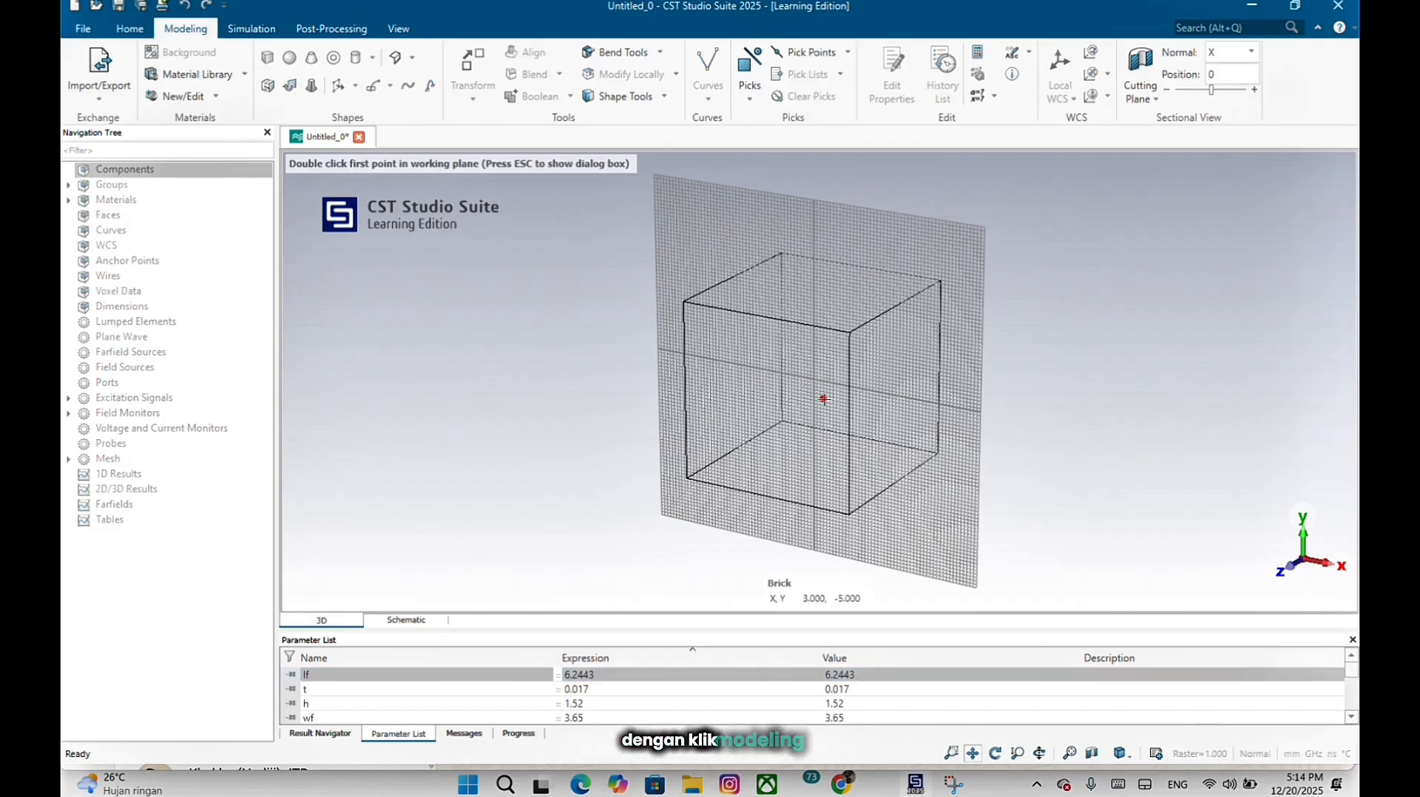
key(Escape)
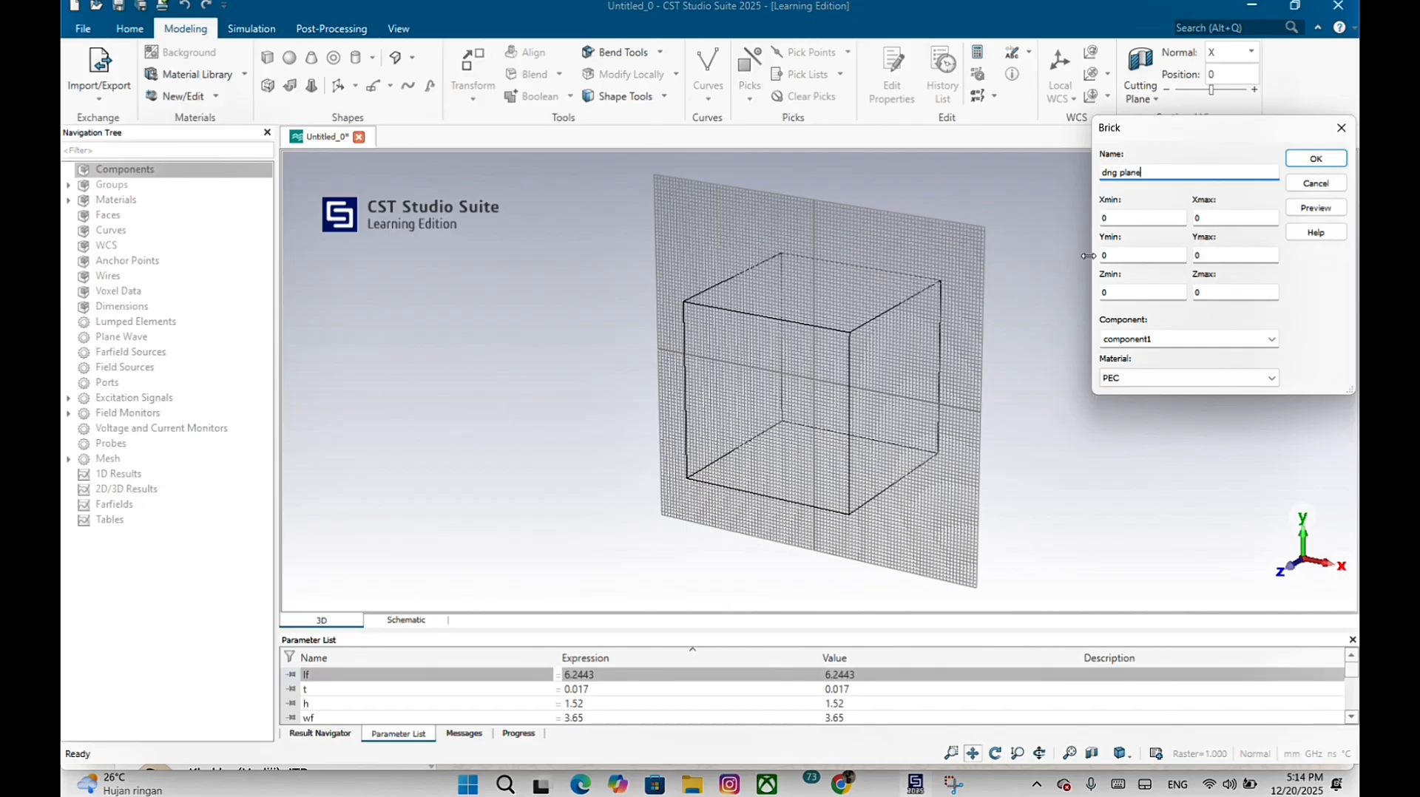
key(BackSpace)
key(BackSpace)
key(BackSpace)
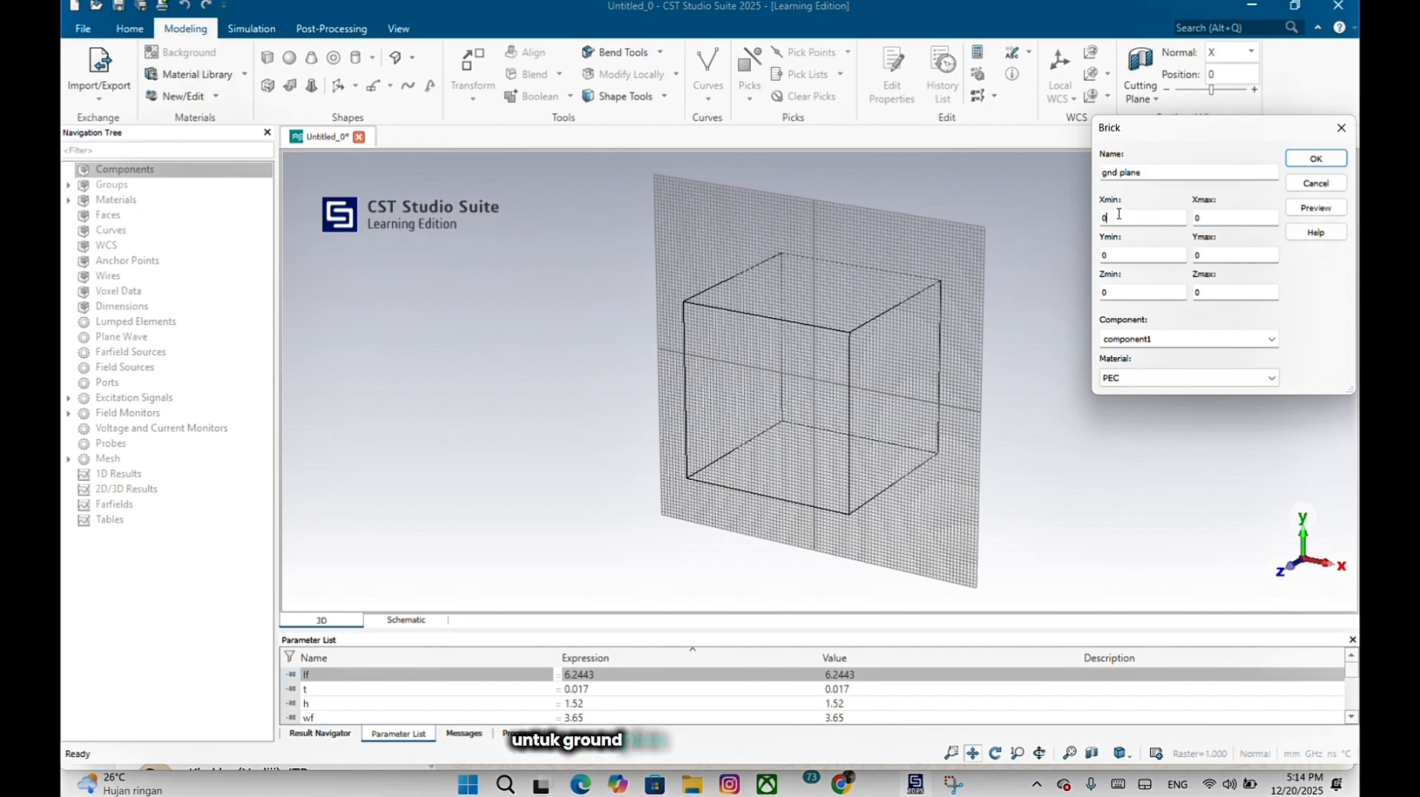
double_click(1118, 215)
text(-wfg)
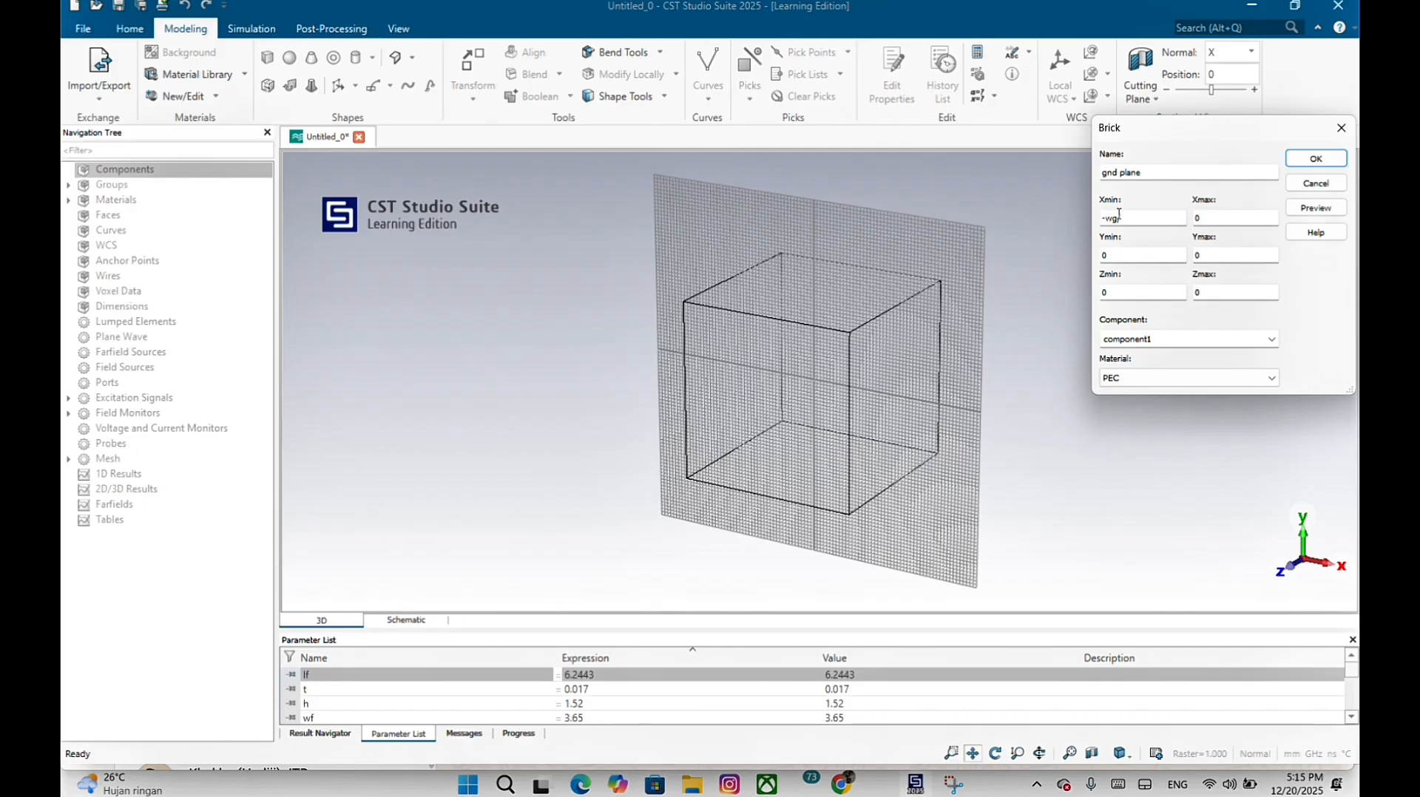
double_click(1201, 218)
text(w)
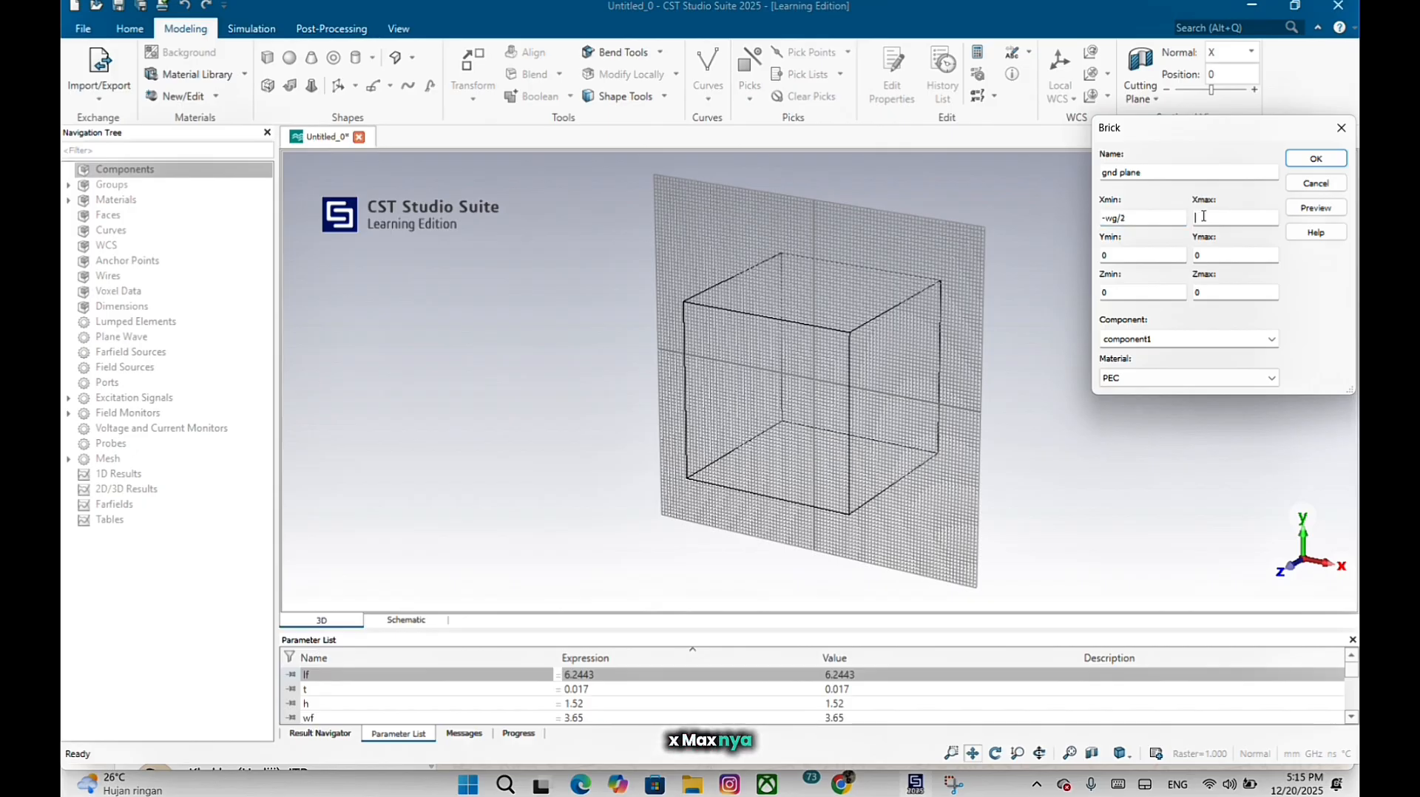
text(g/2)
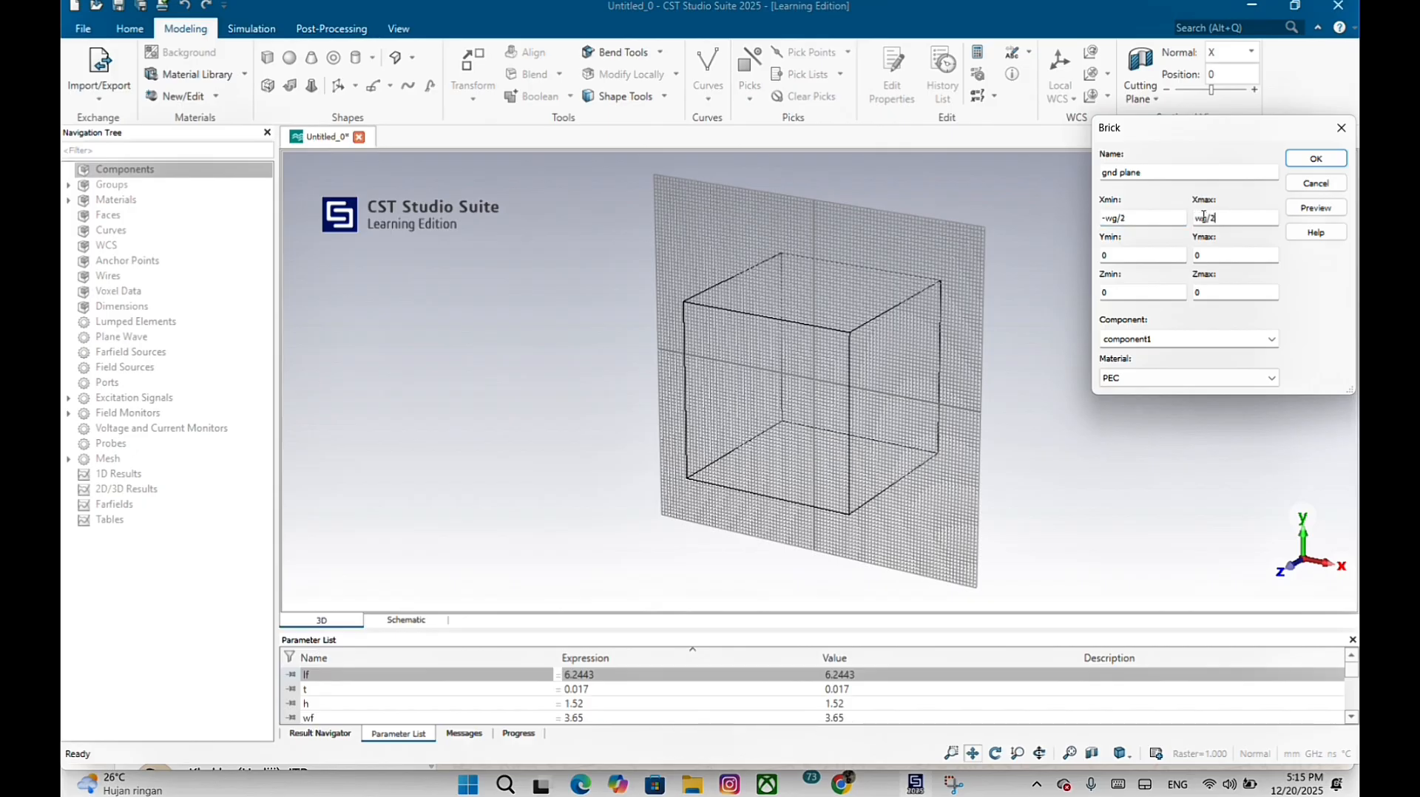
Set the ground plane's Ymax to t and its Z range from -lg/2 to lg/2+ext, and create the PEC brick.
double_click(1227, 255)
text(t)
double_click(1129, 294)
text(-lg/2)
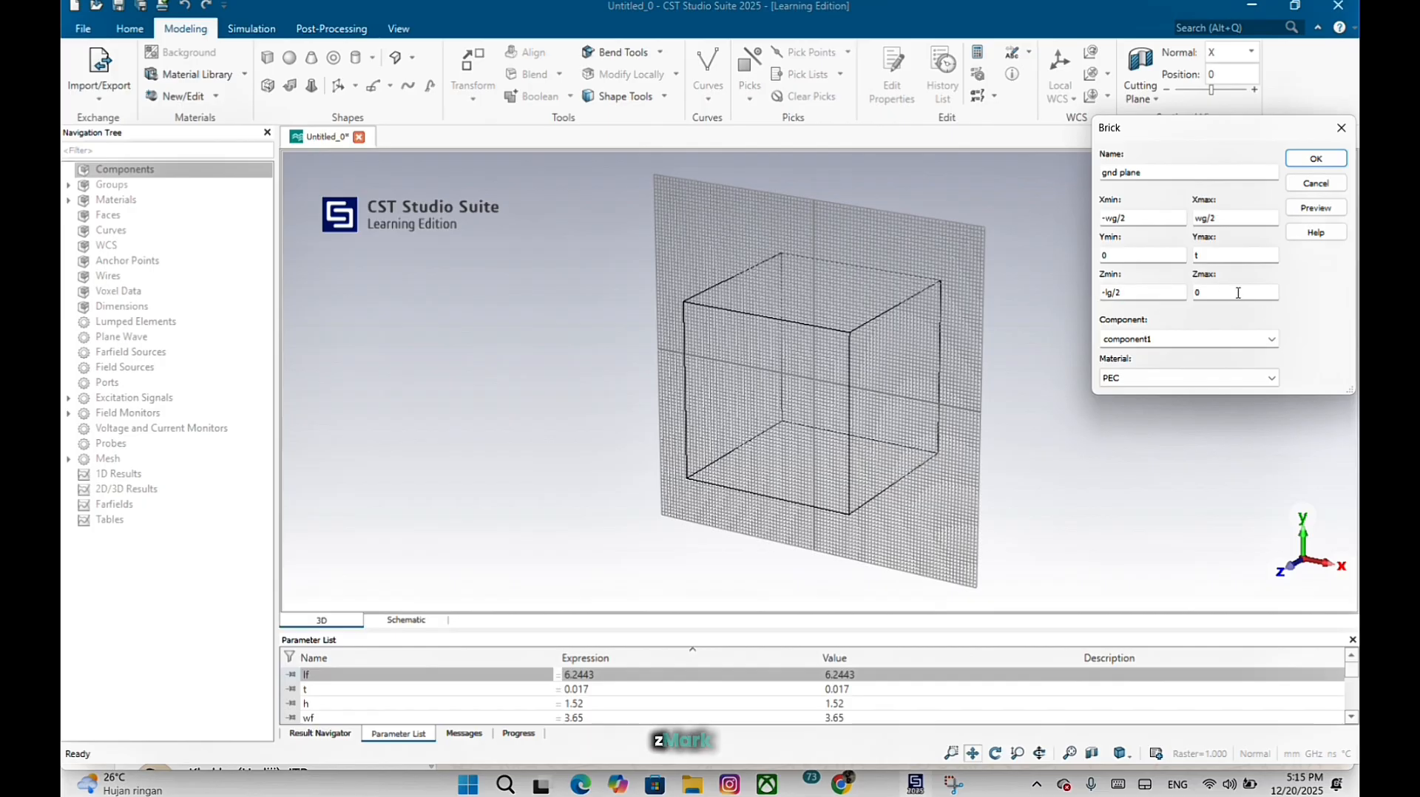
text(lg/2)
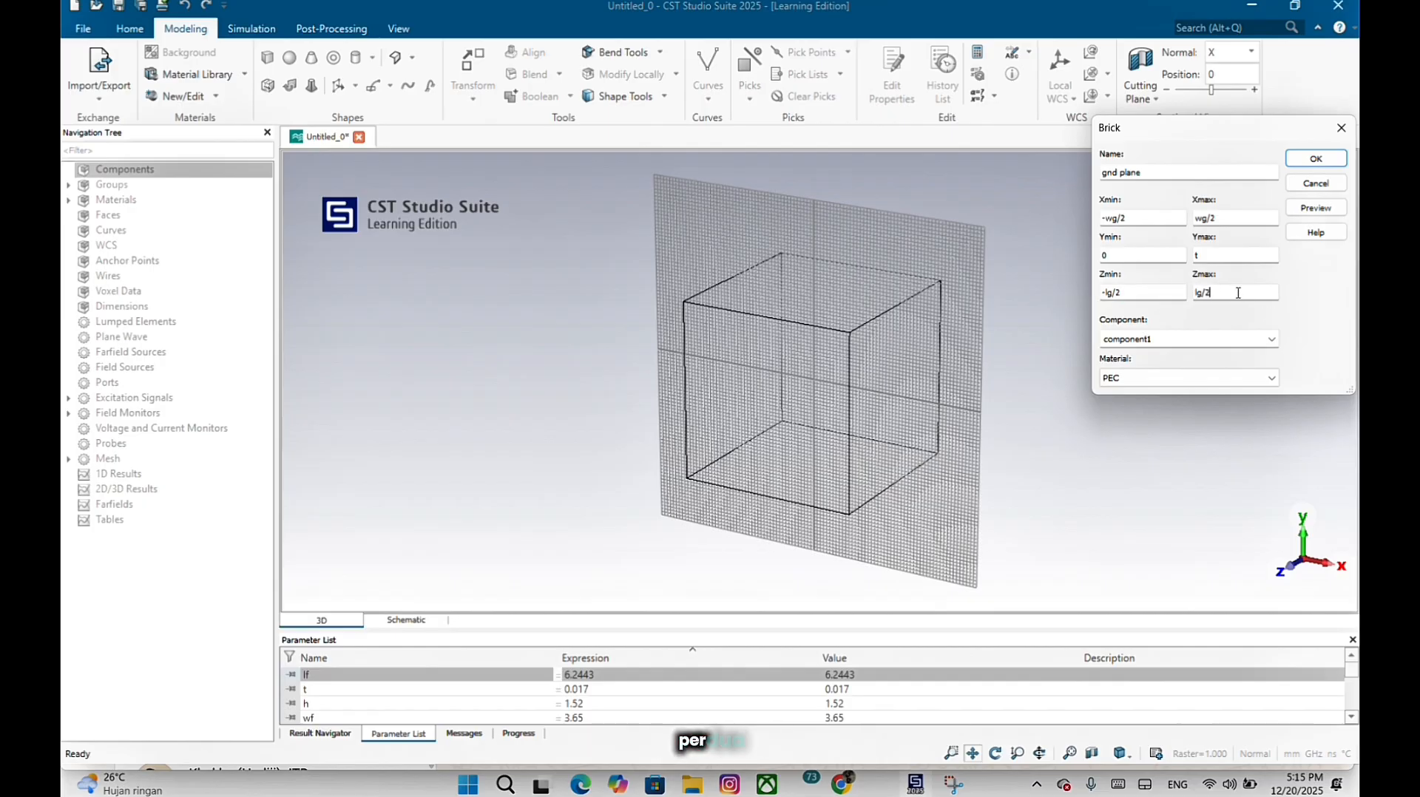
text(+ext)
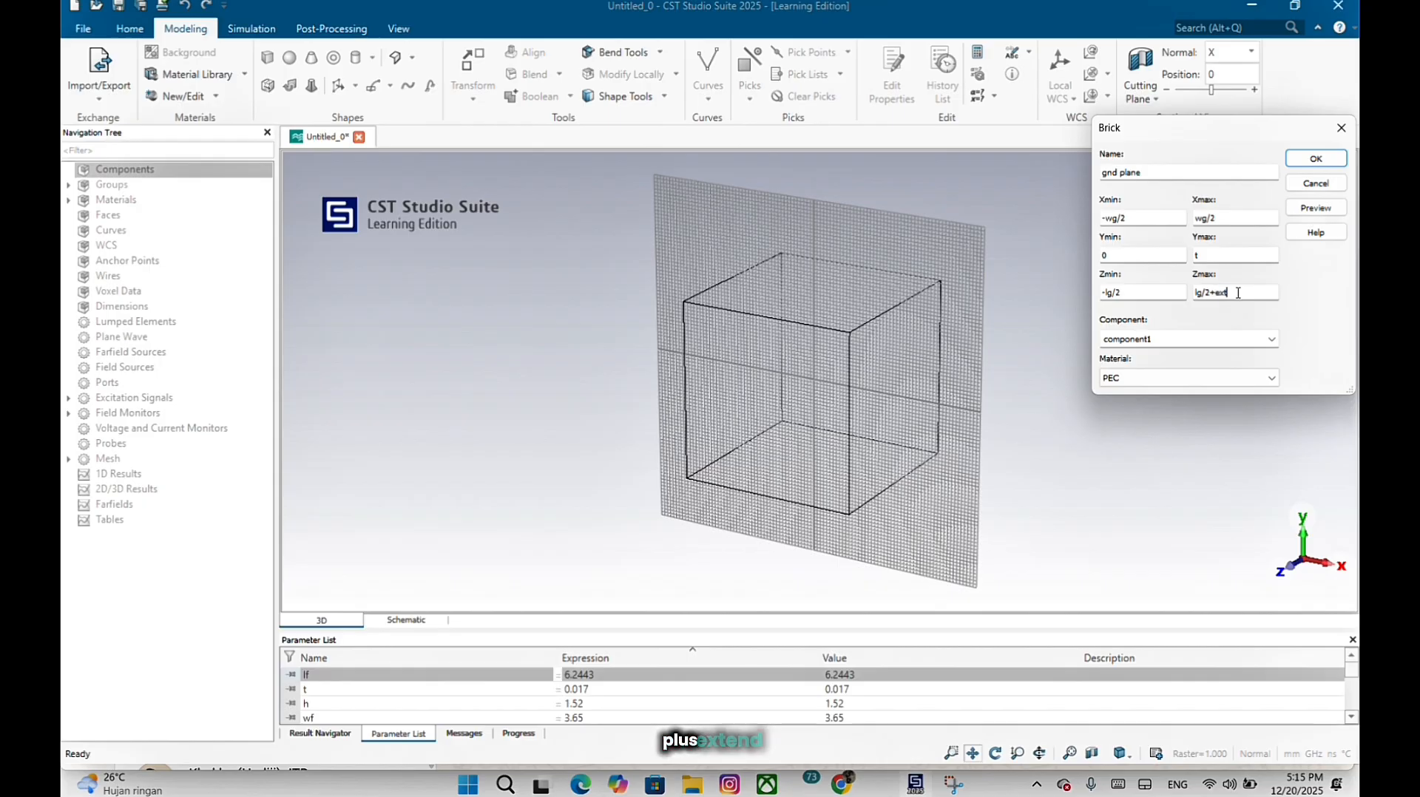
click(1304, 214)
click(1315, 159)
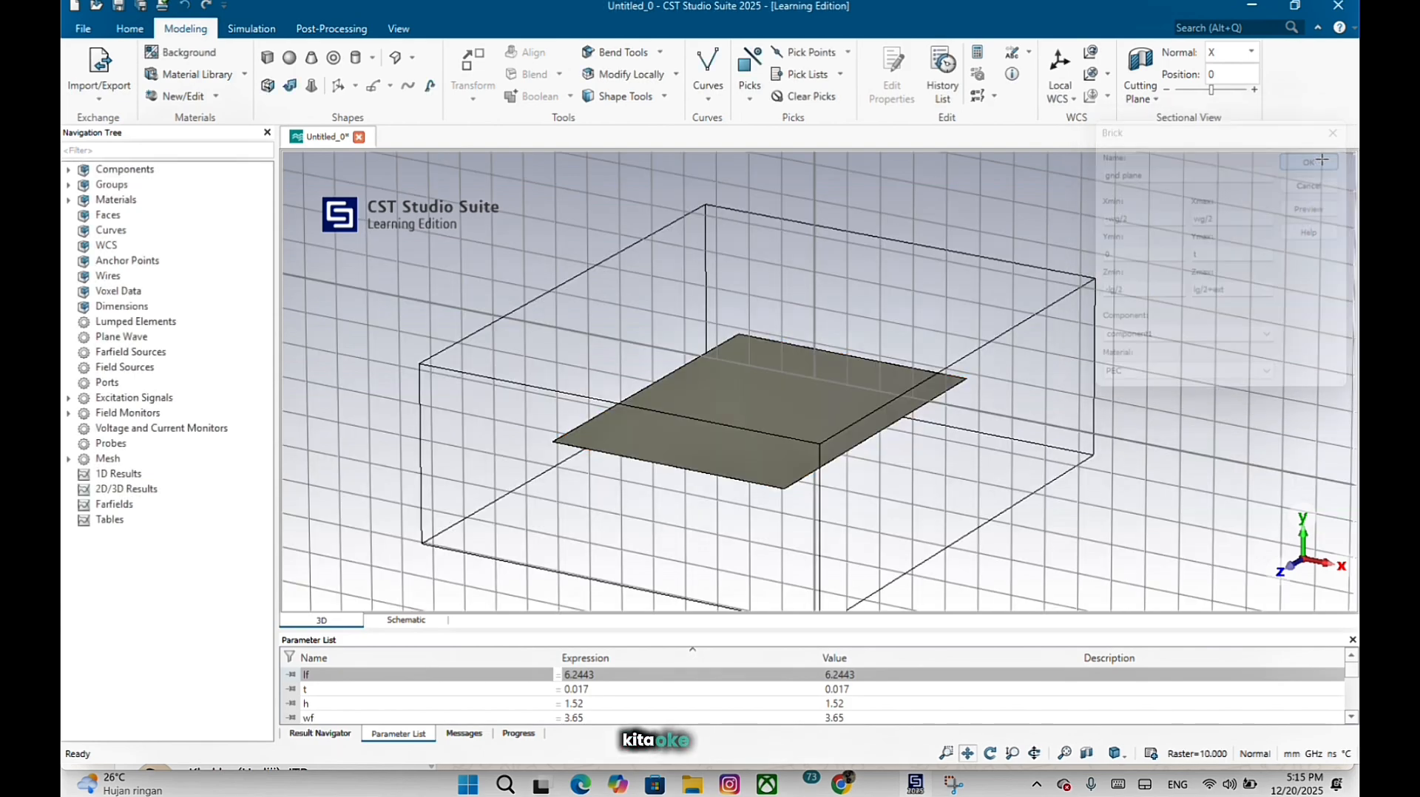
Start a second brick by numeric entry, name it dielektrik, and set its X range from -wg/2 to wg/2.
click(268, 59)
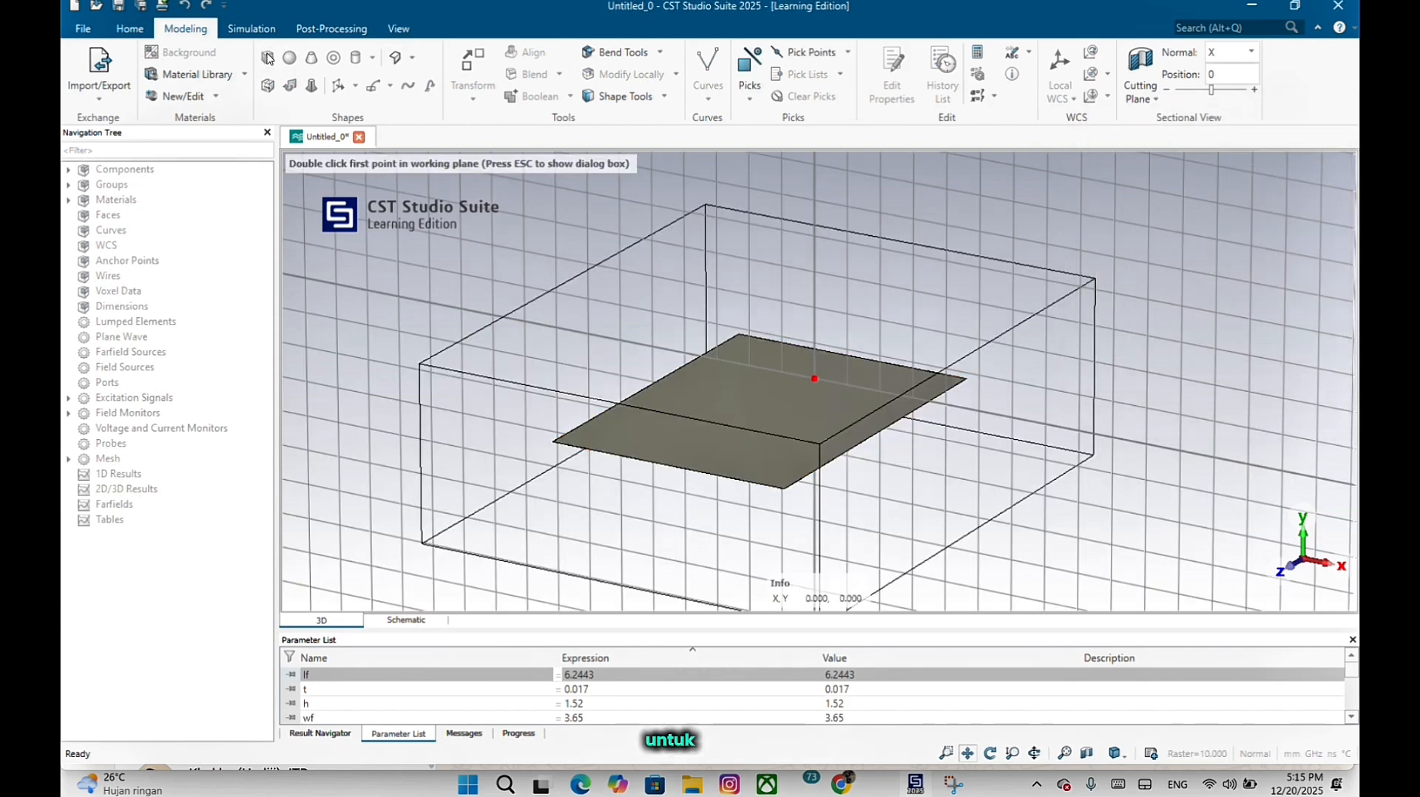
key(Escape)
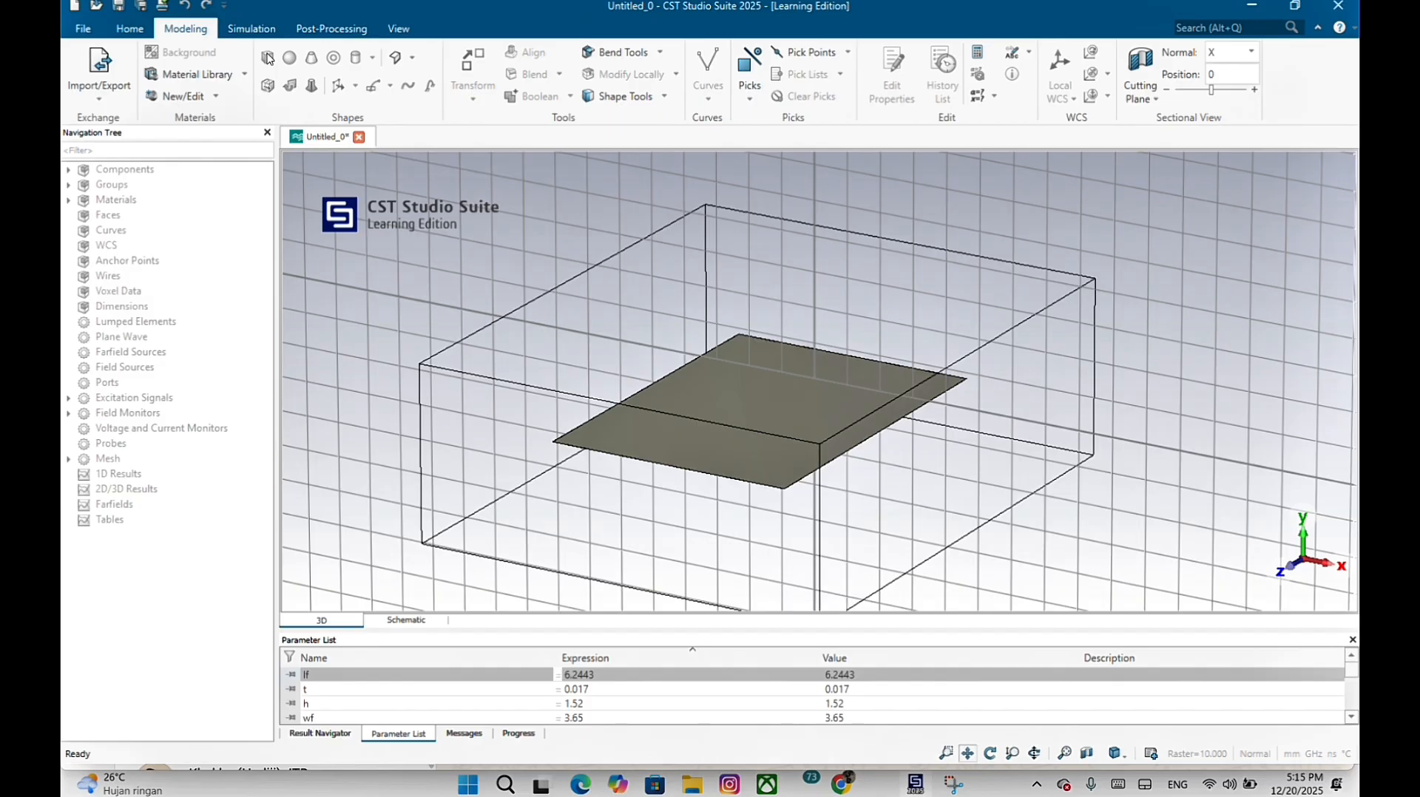
text(dielektrik)
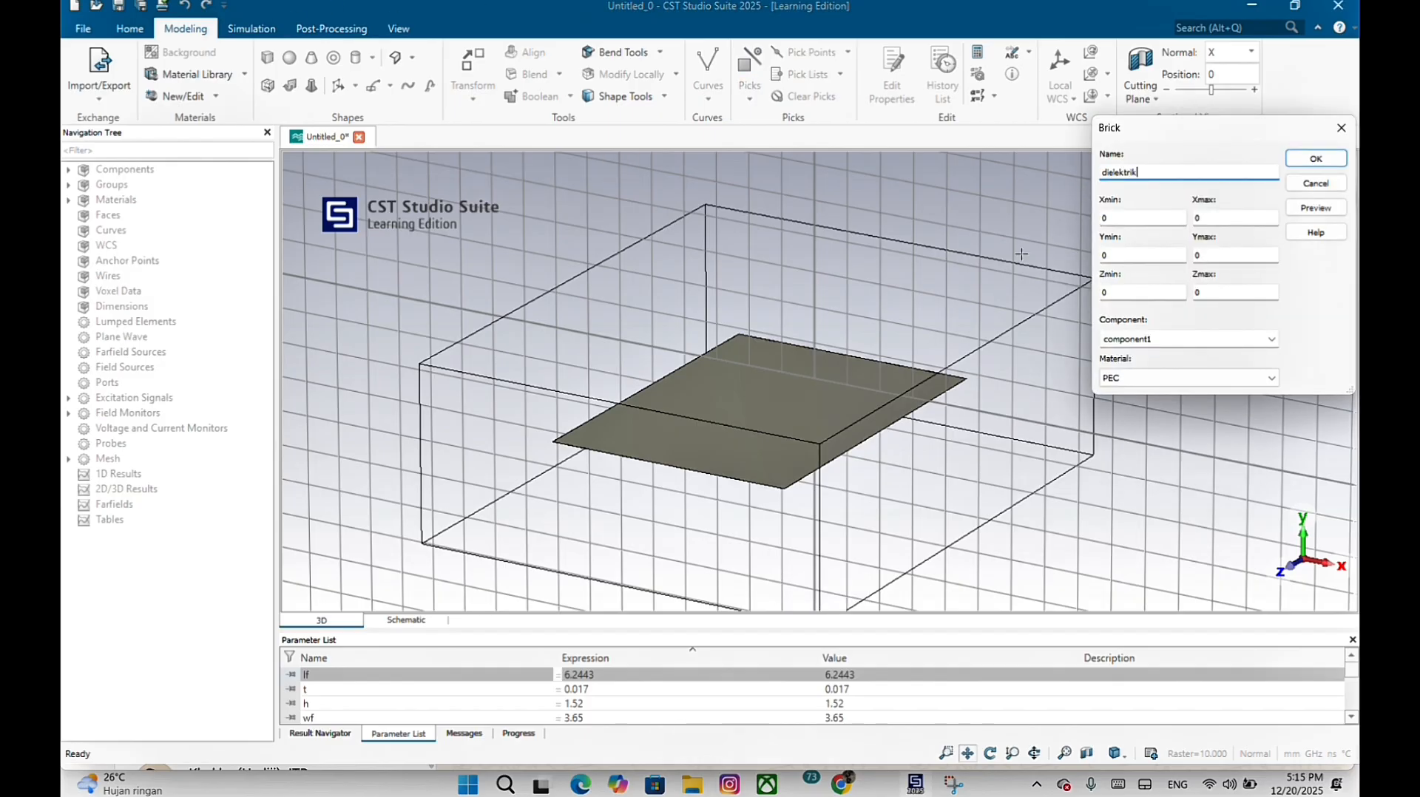
click(1136, 218)
text(-)
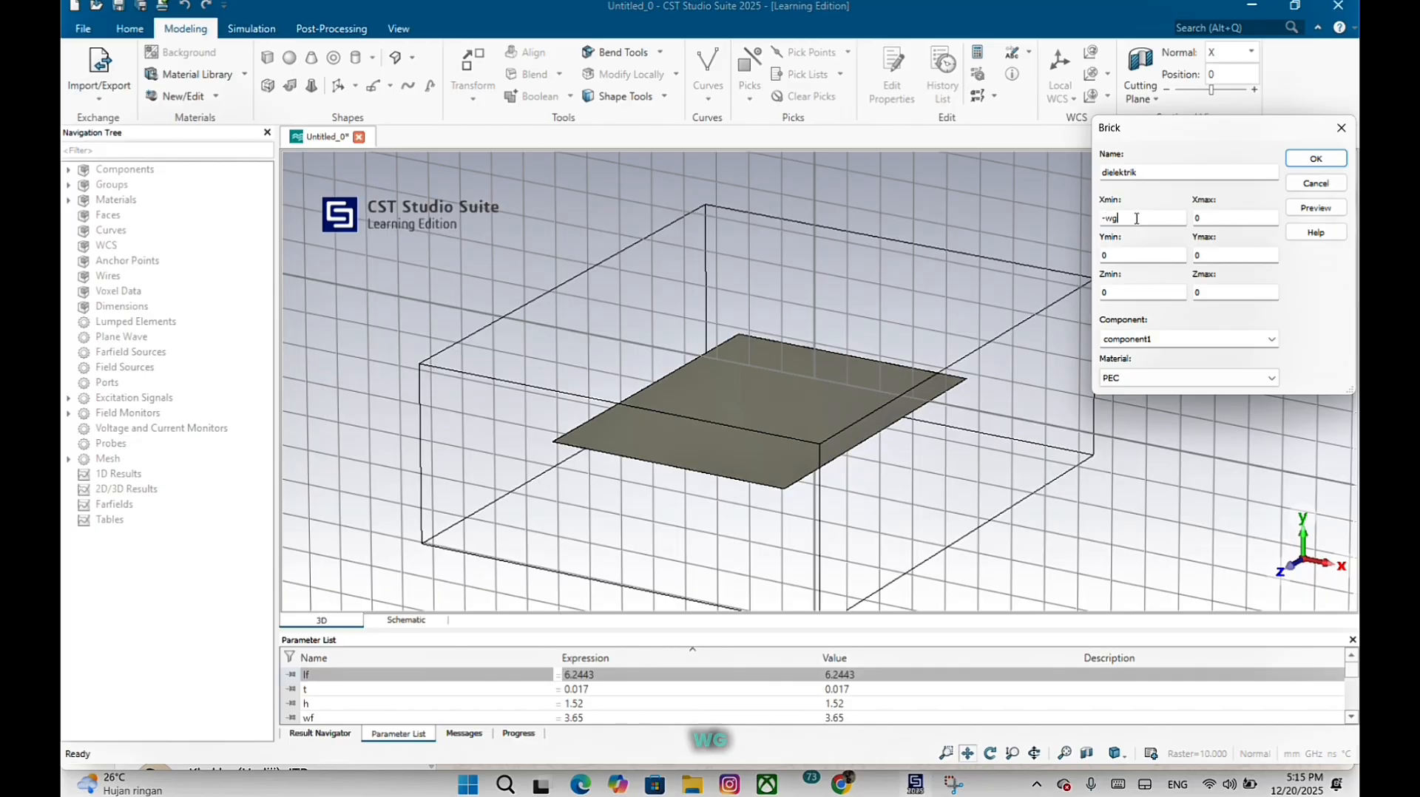
text(wg)
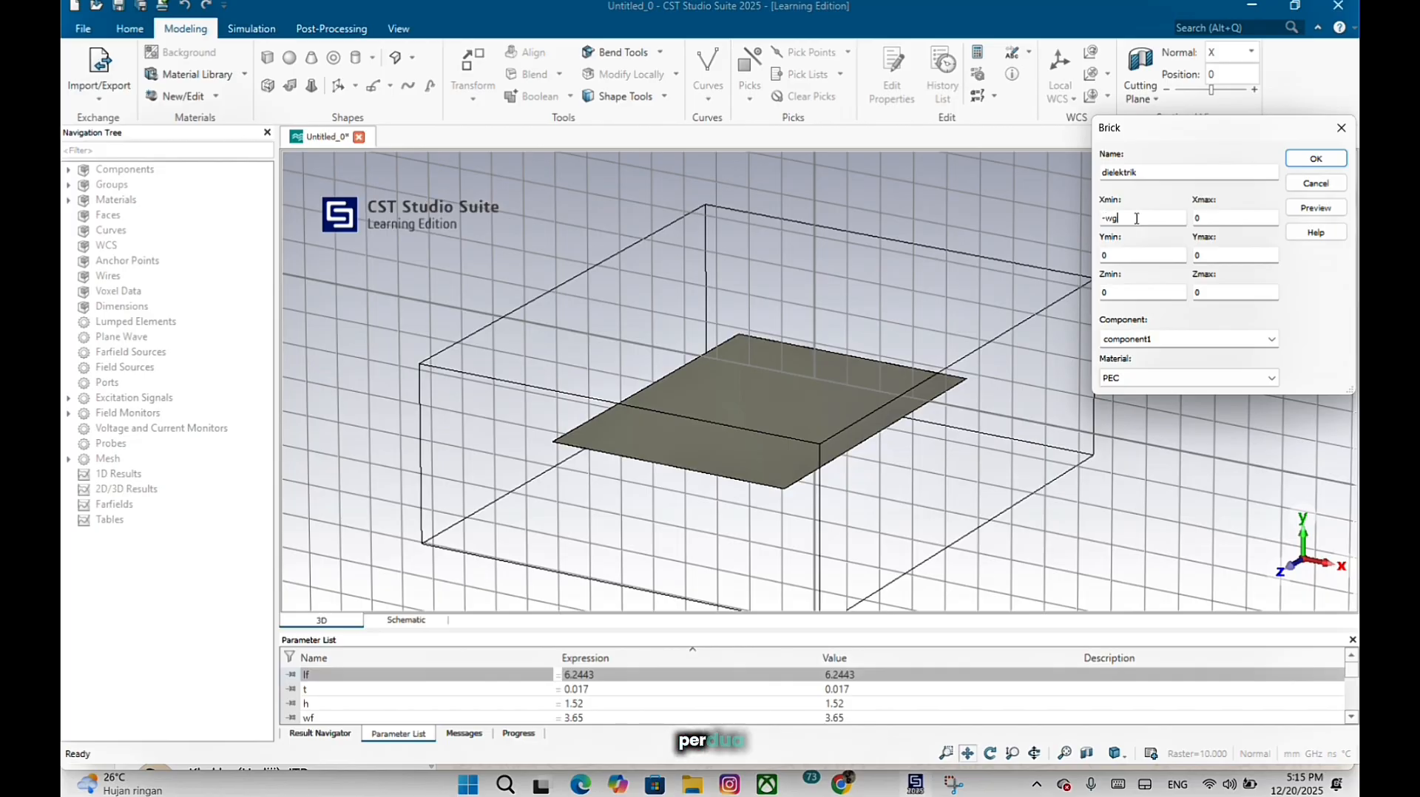
text(/2)
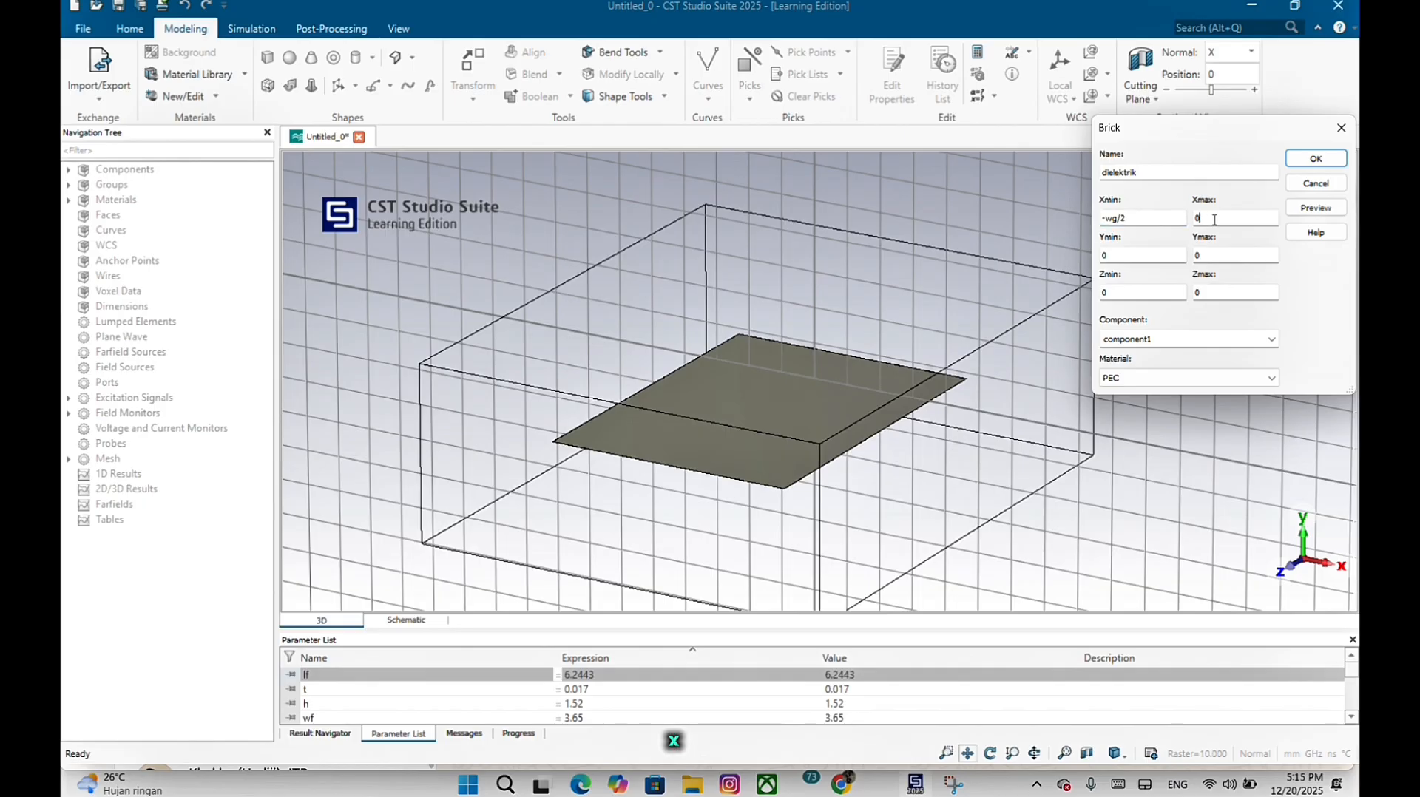
click(1214, 219)
text(wg)
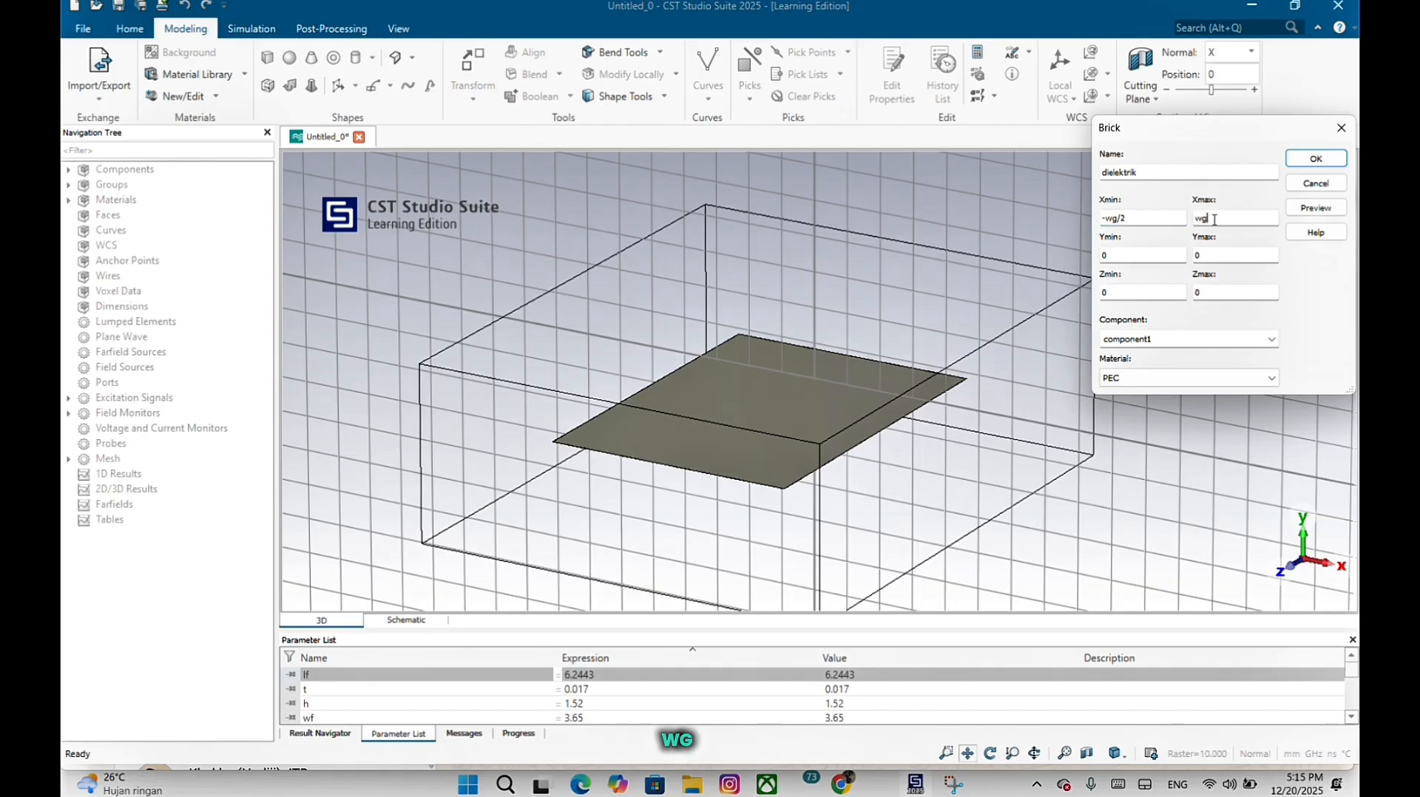
text(/2)
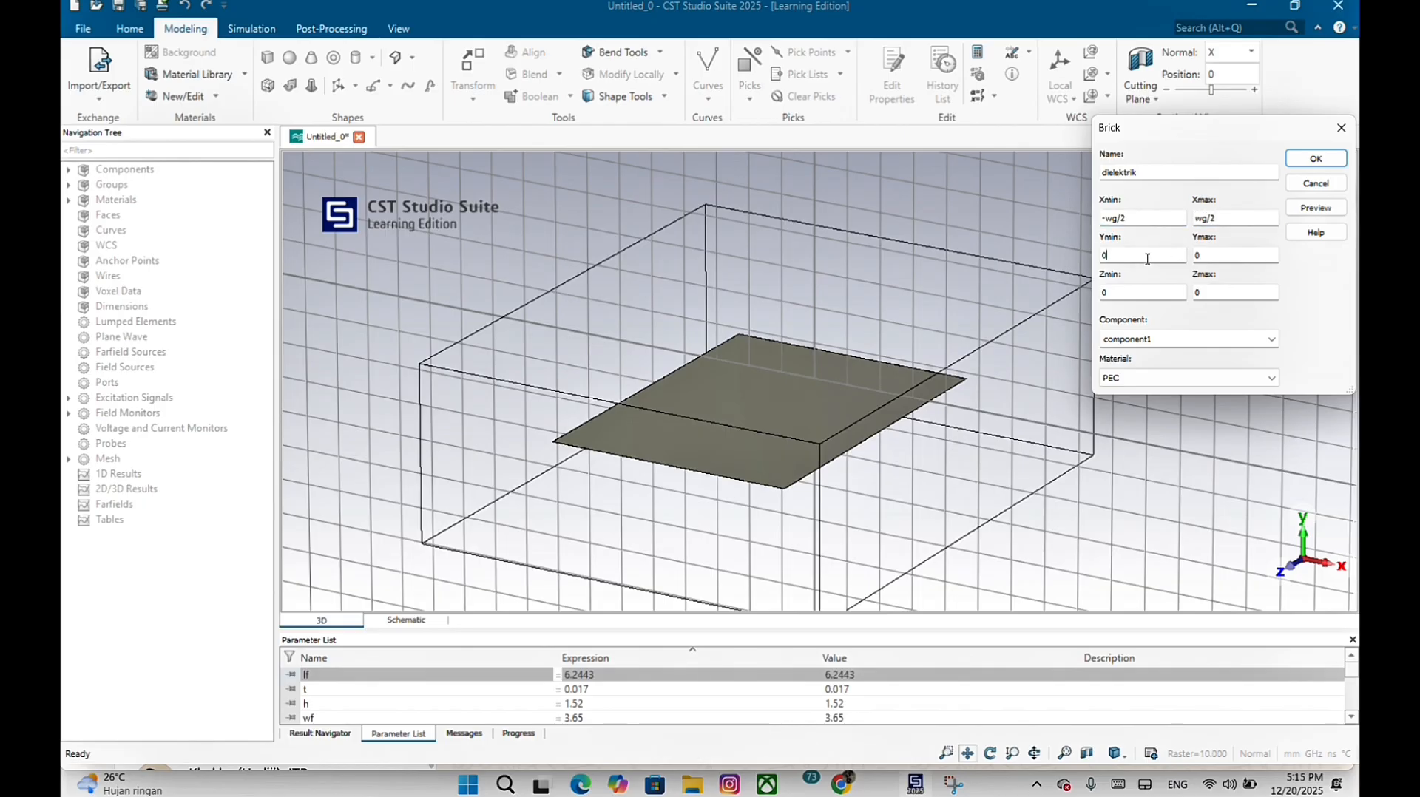
Set the dielektrik brick's Y range from t to t+h and its Z range from -lg/2 to lg/2+ext.
text(t)
key(BackSpace)
text(t+h)
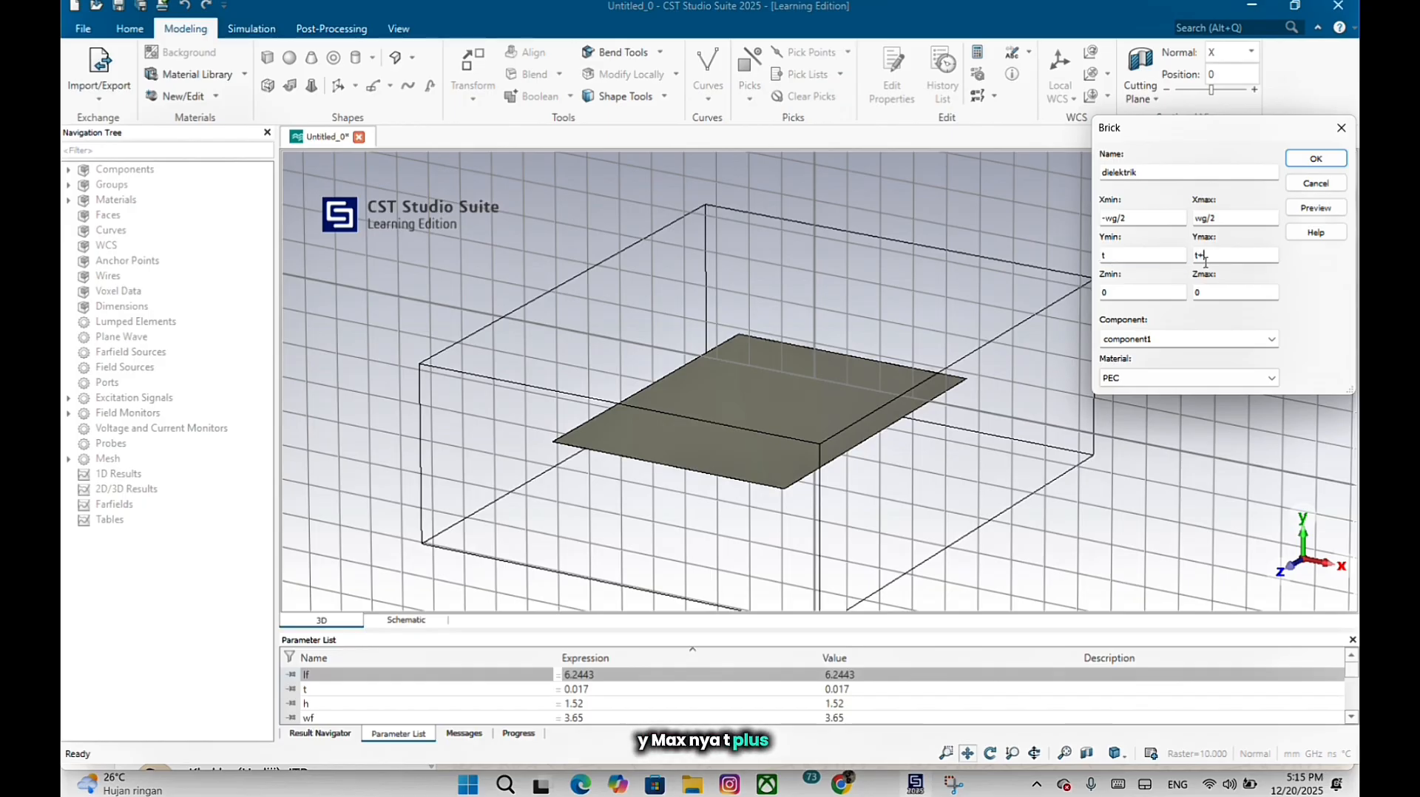
click(1171, 291)
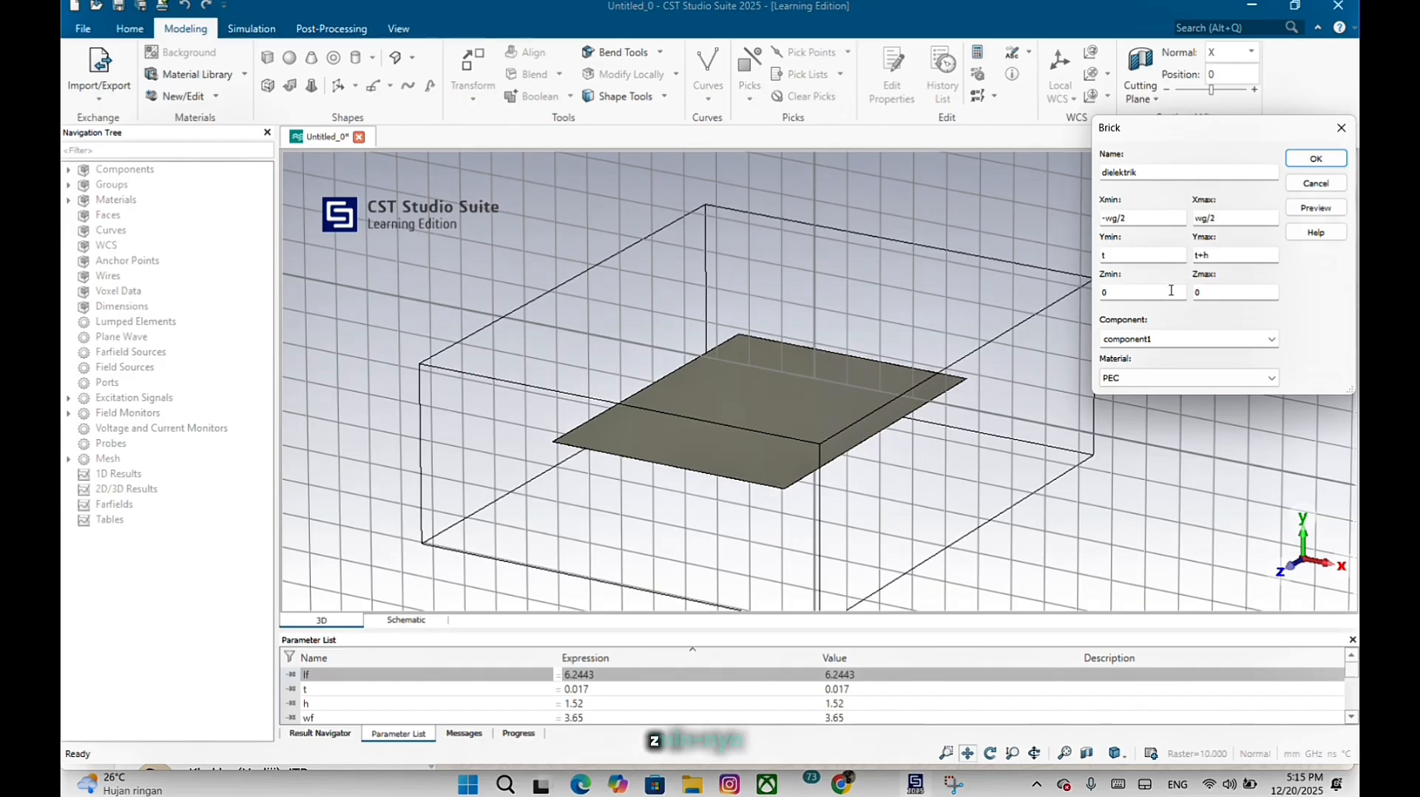
text(-lg/2)
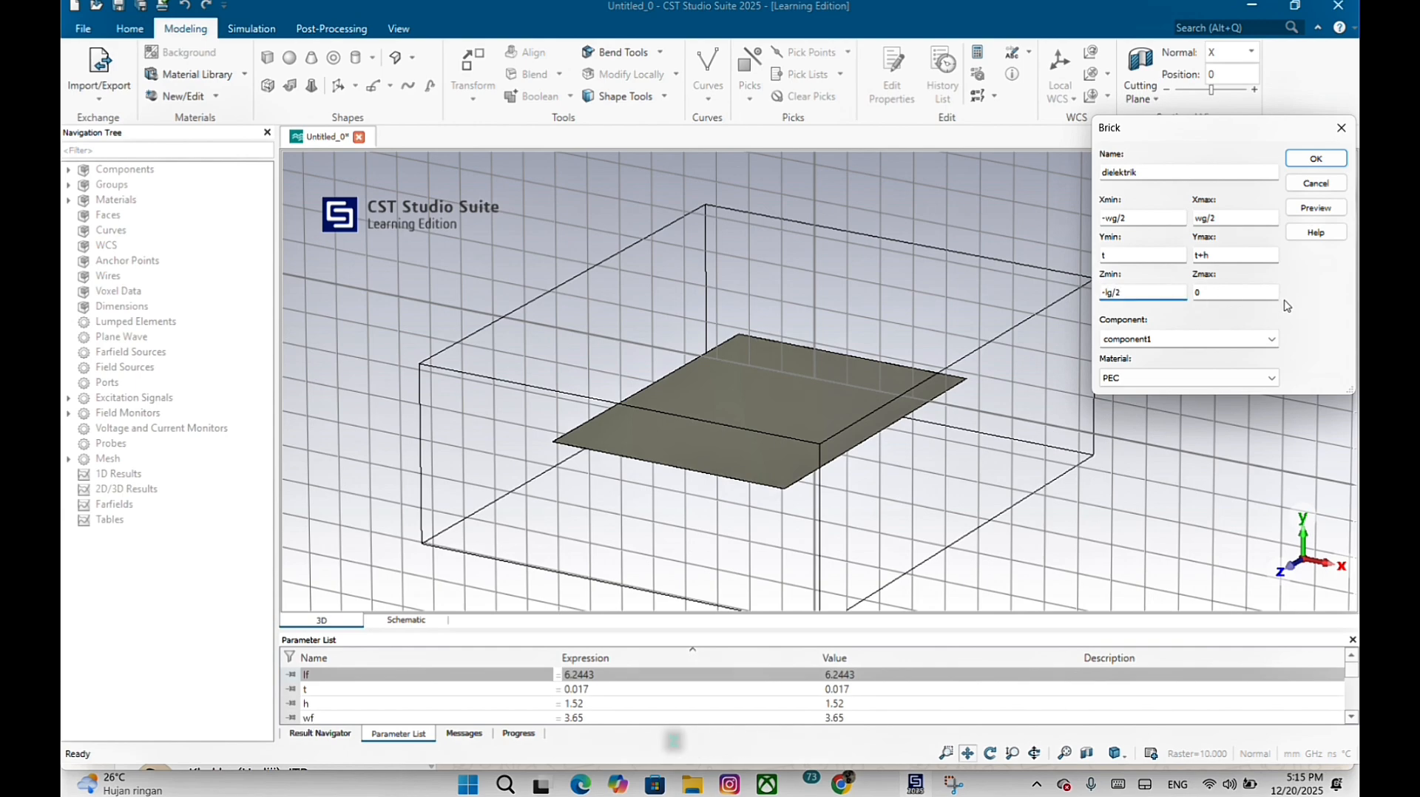
click(1237, 287)
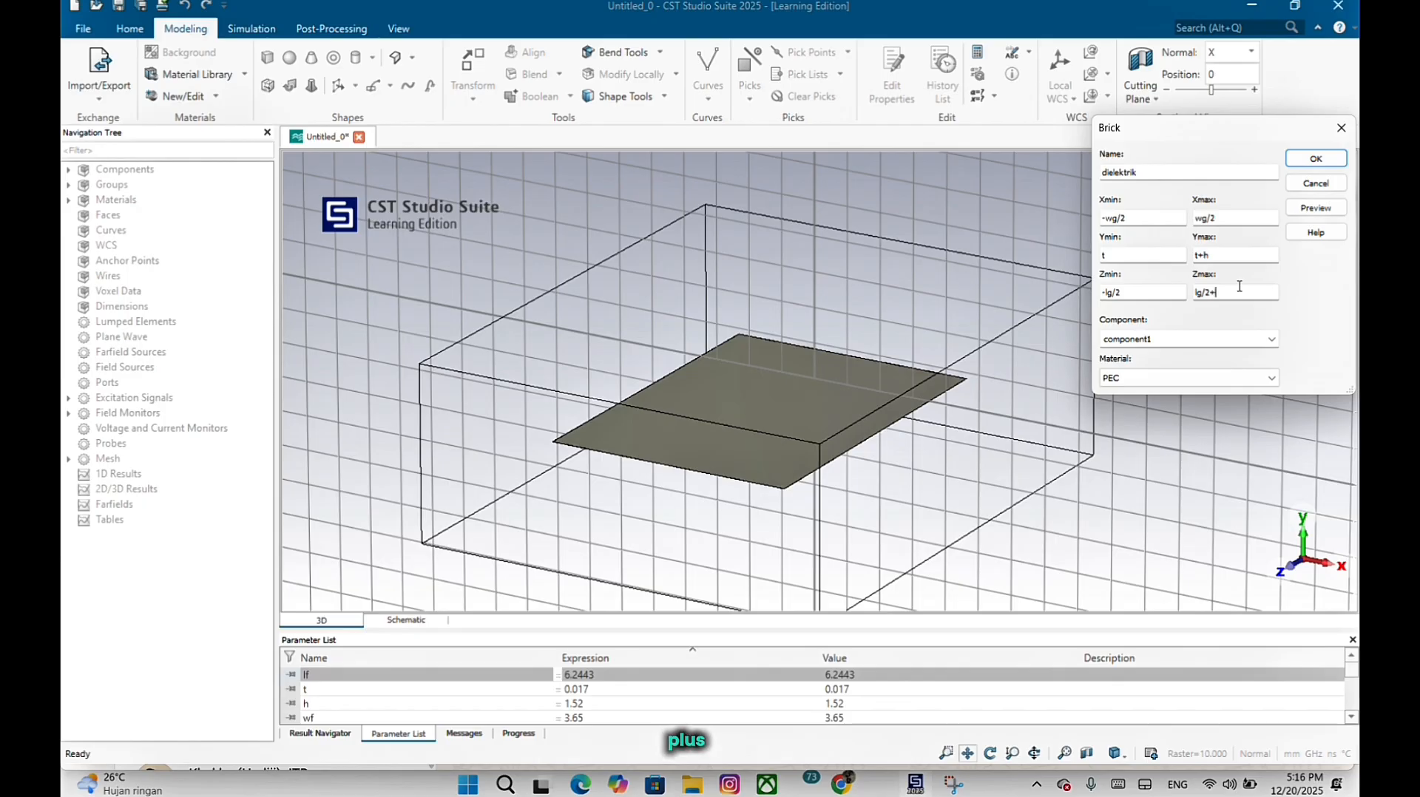
Load Rogers RO3003 (loss free) from the material library as the dielektrik brick's material, preview the brick and create it.
click(1176, 378)
click(1159, 403)
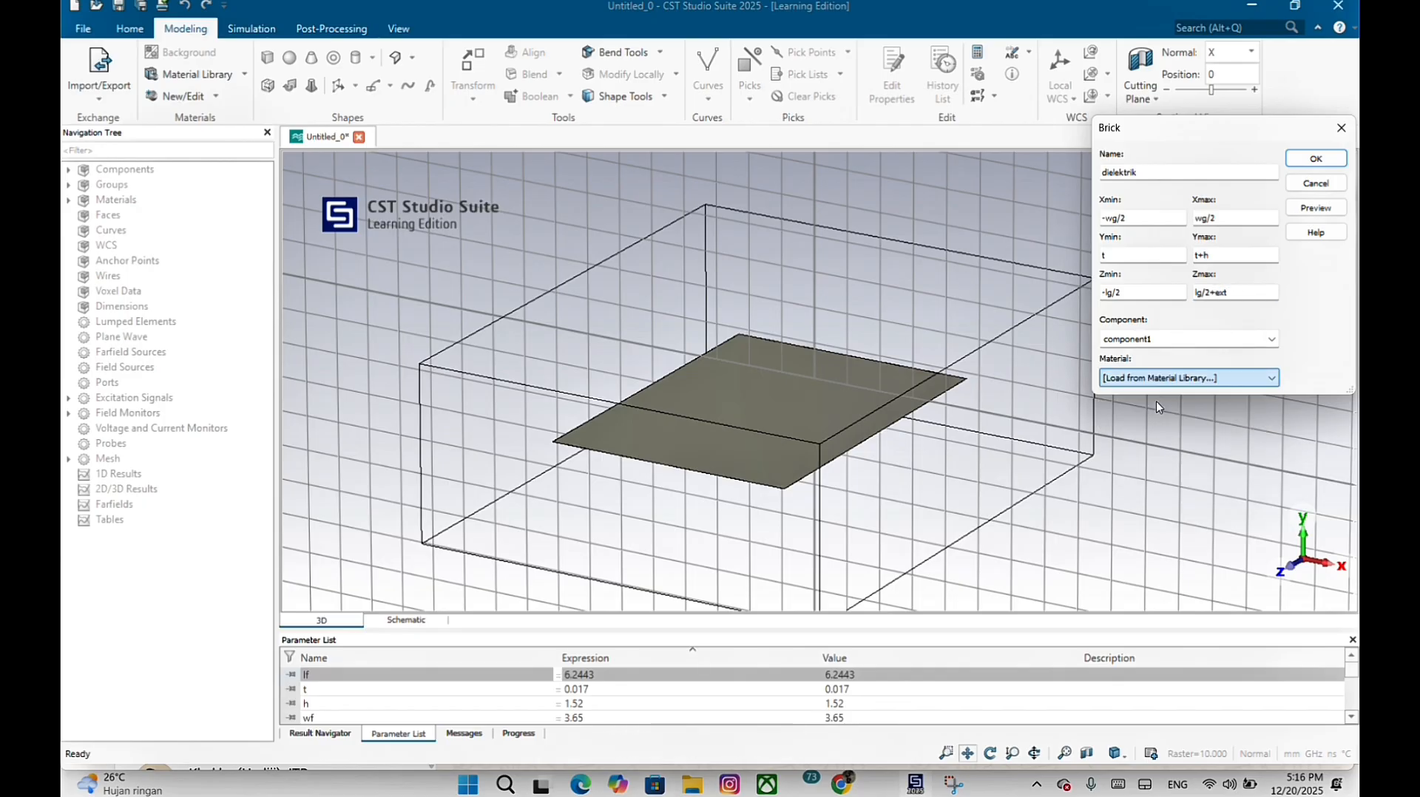
scroll(864, 330, down, 20)
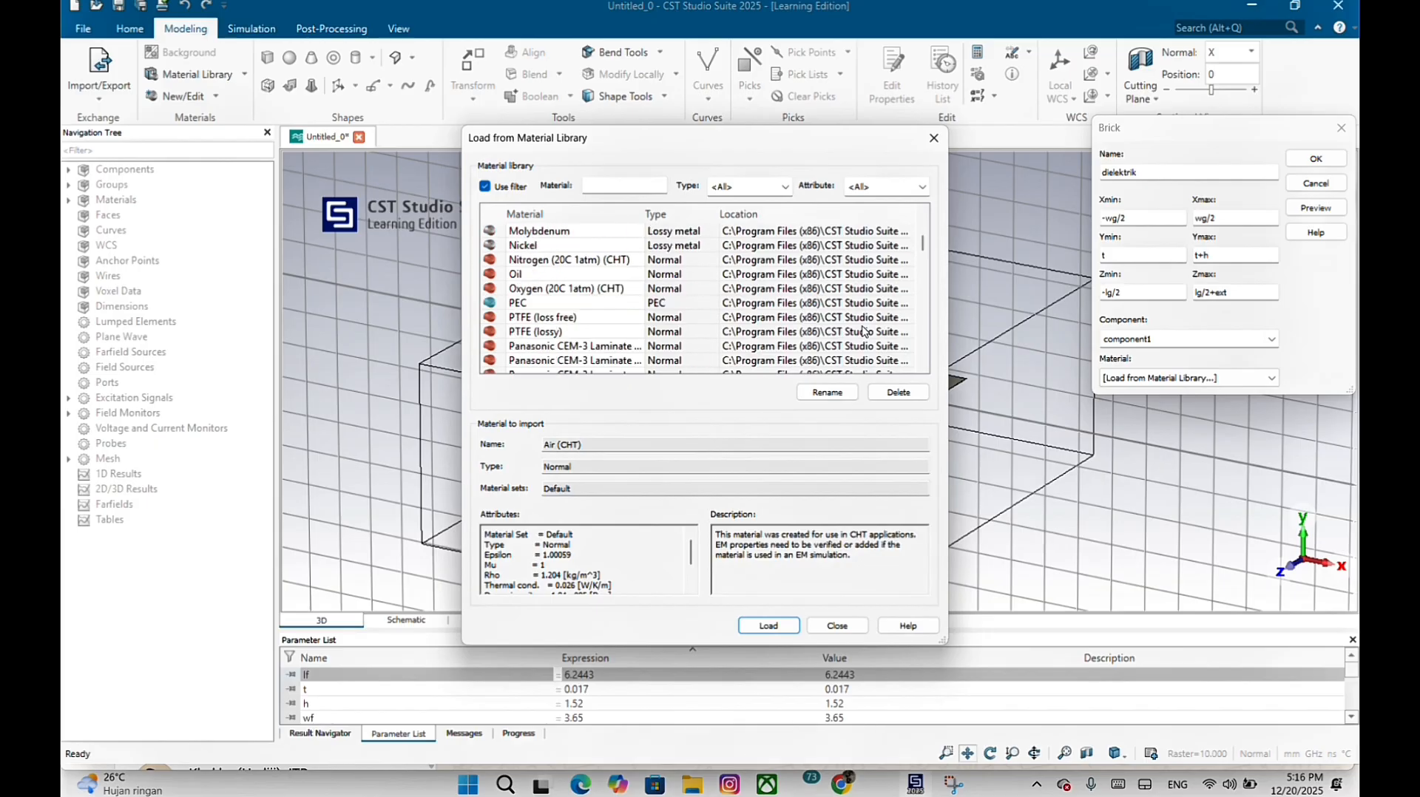
scroll(864, 331, down, 12)
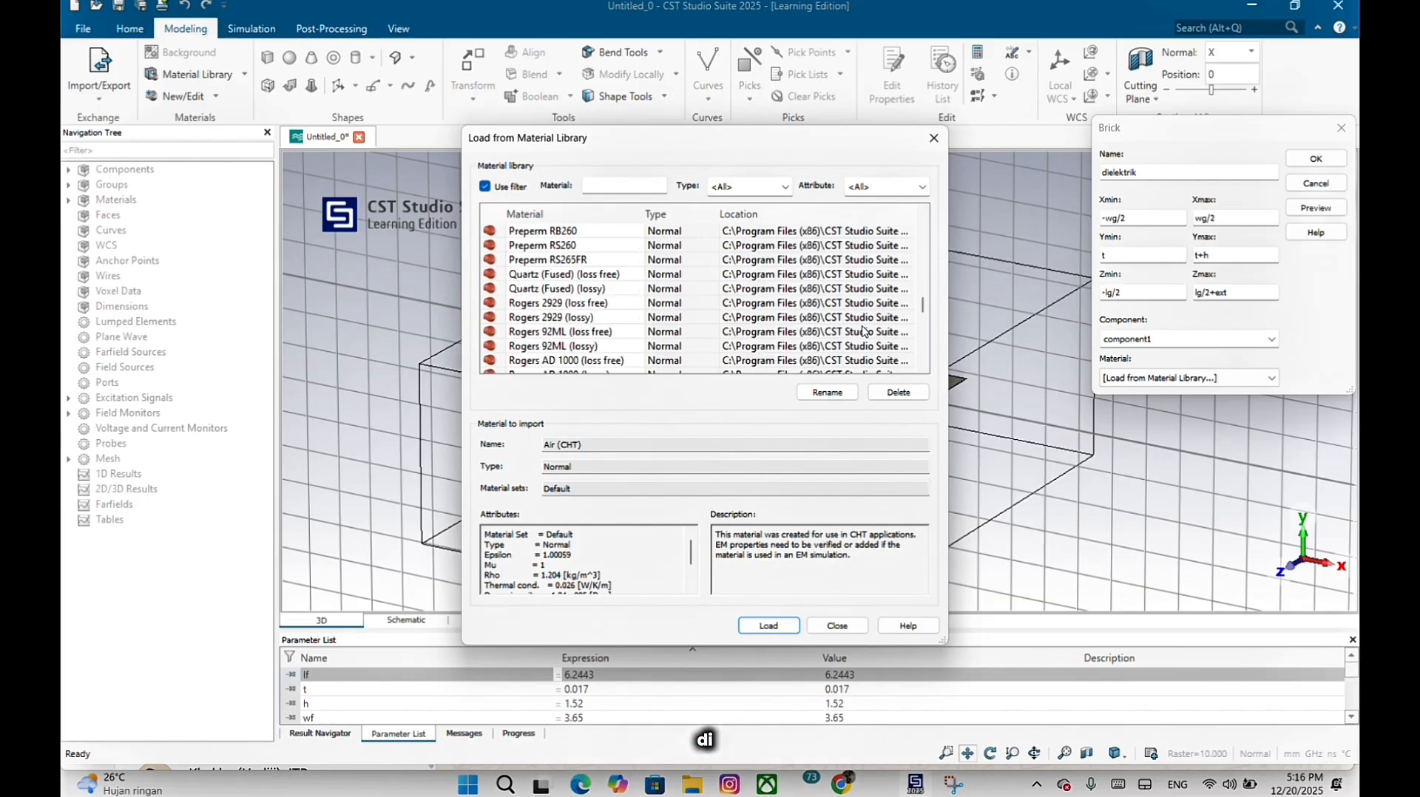
scroll(864, 331, down, 6)
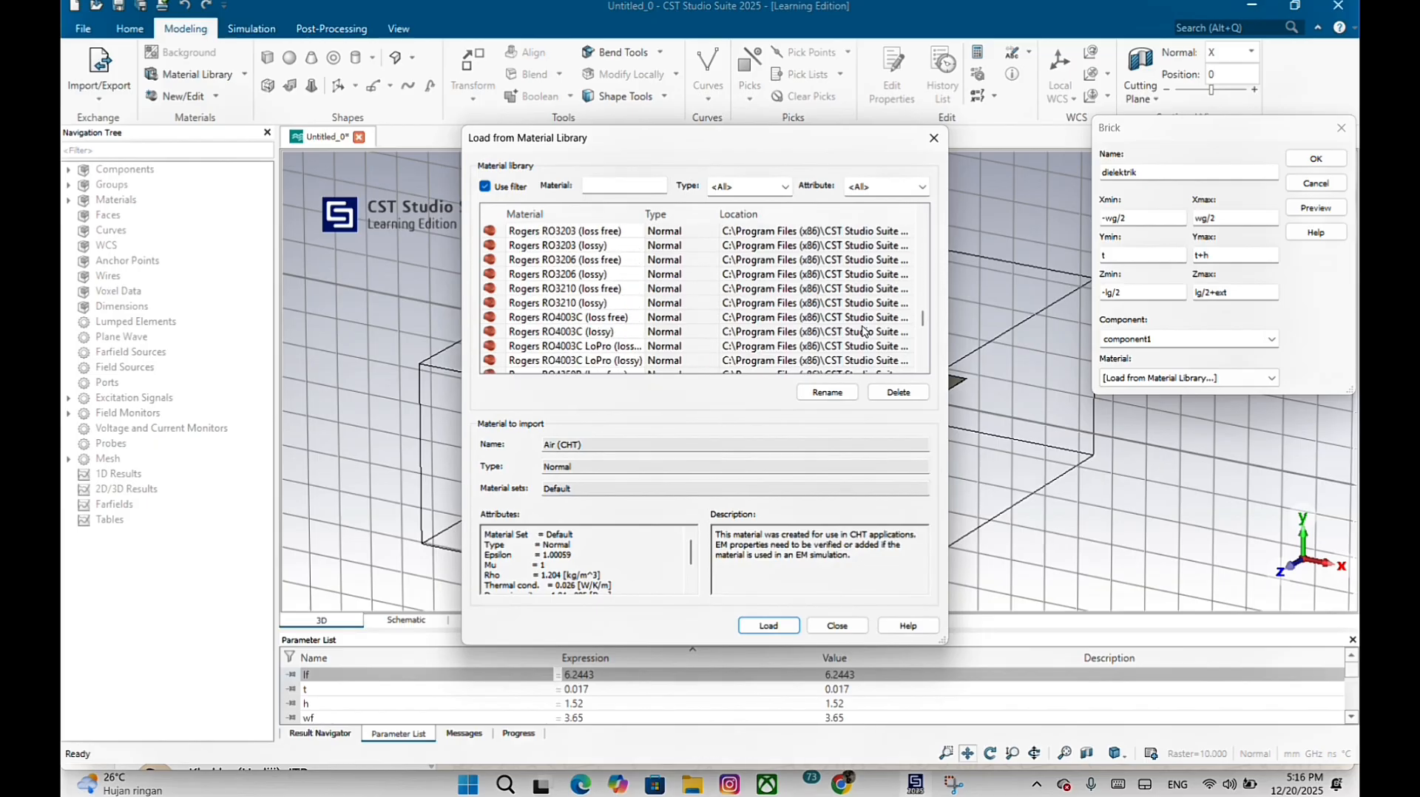
scroll(727, 255, up, 4)
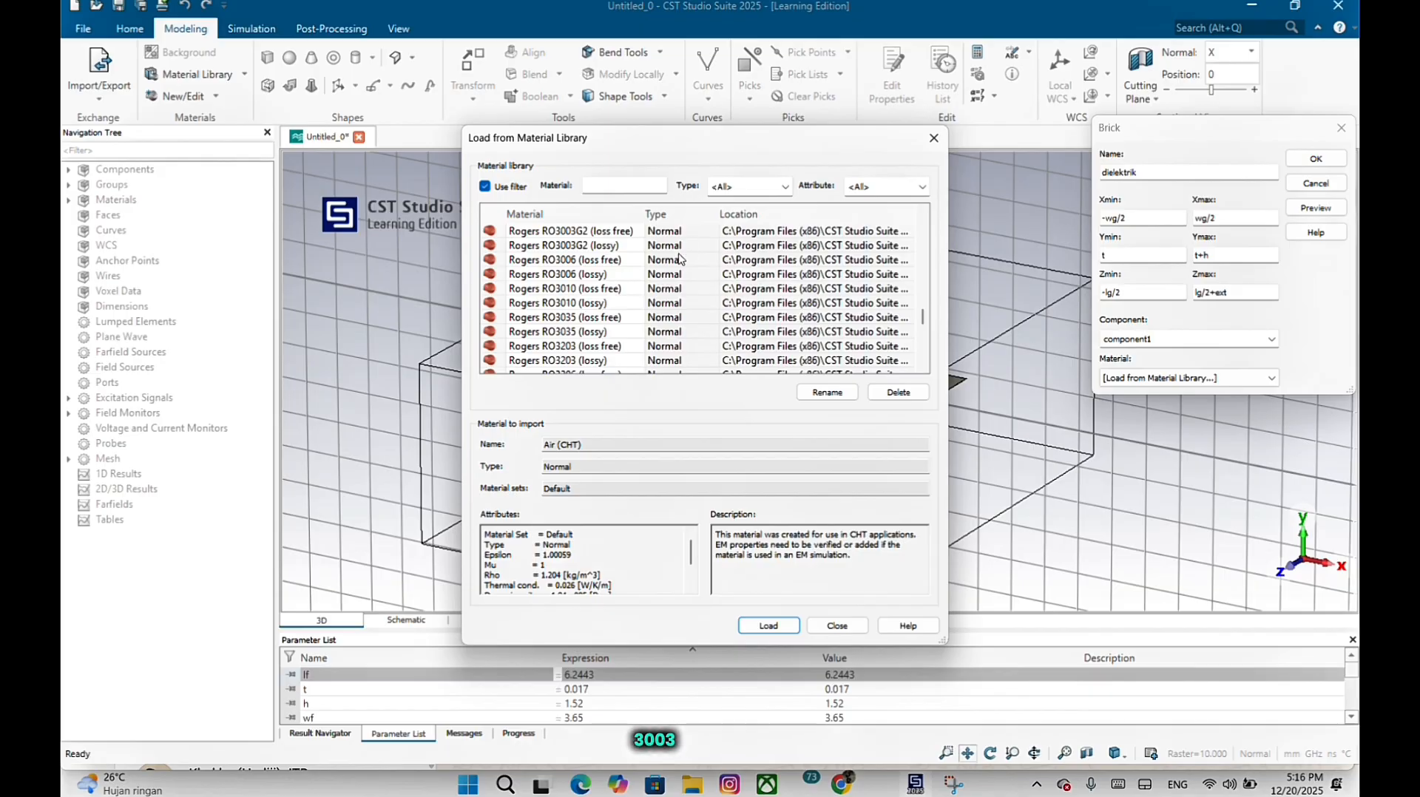
click(642, 246)
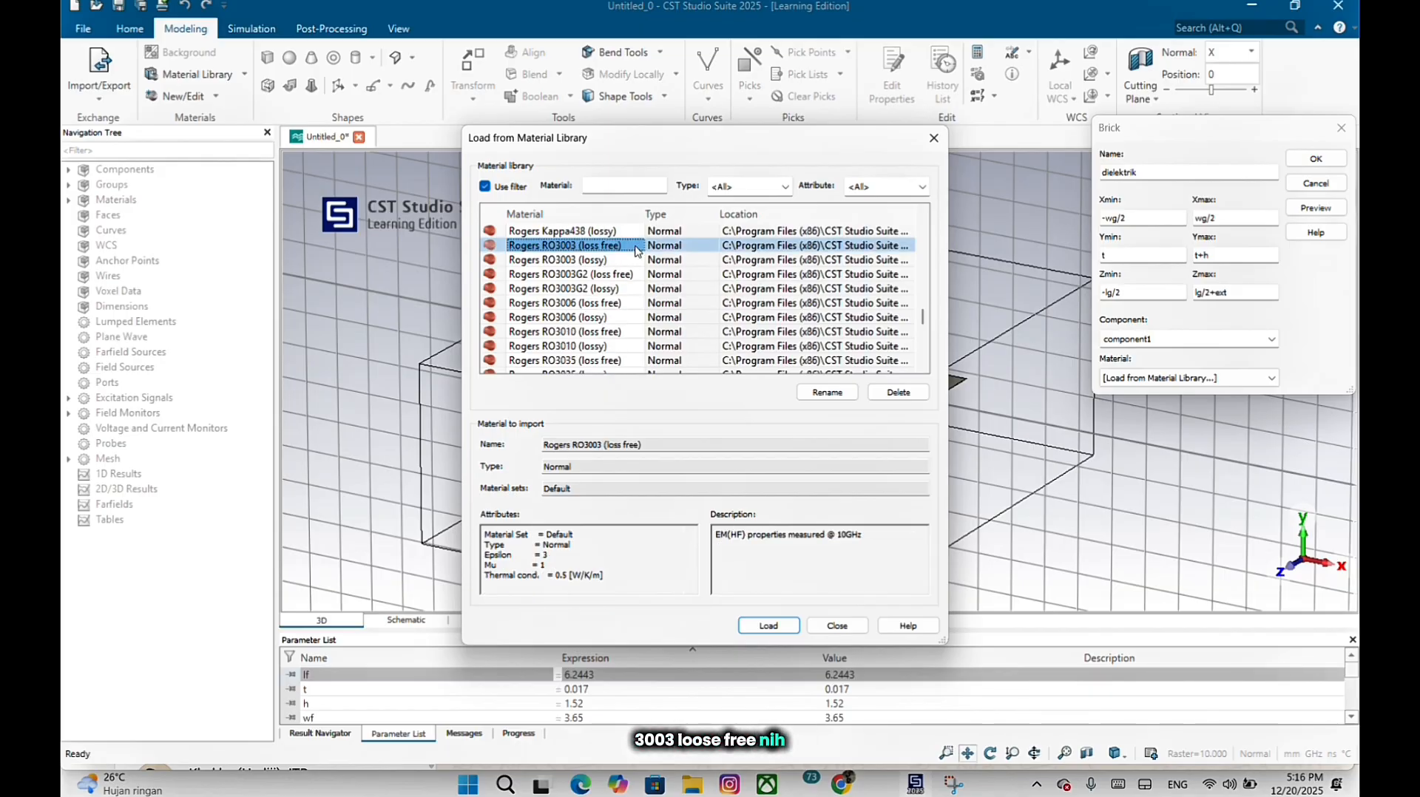
click(768, 627)
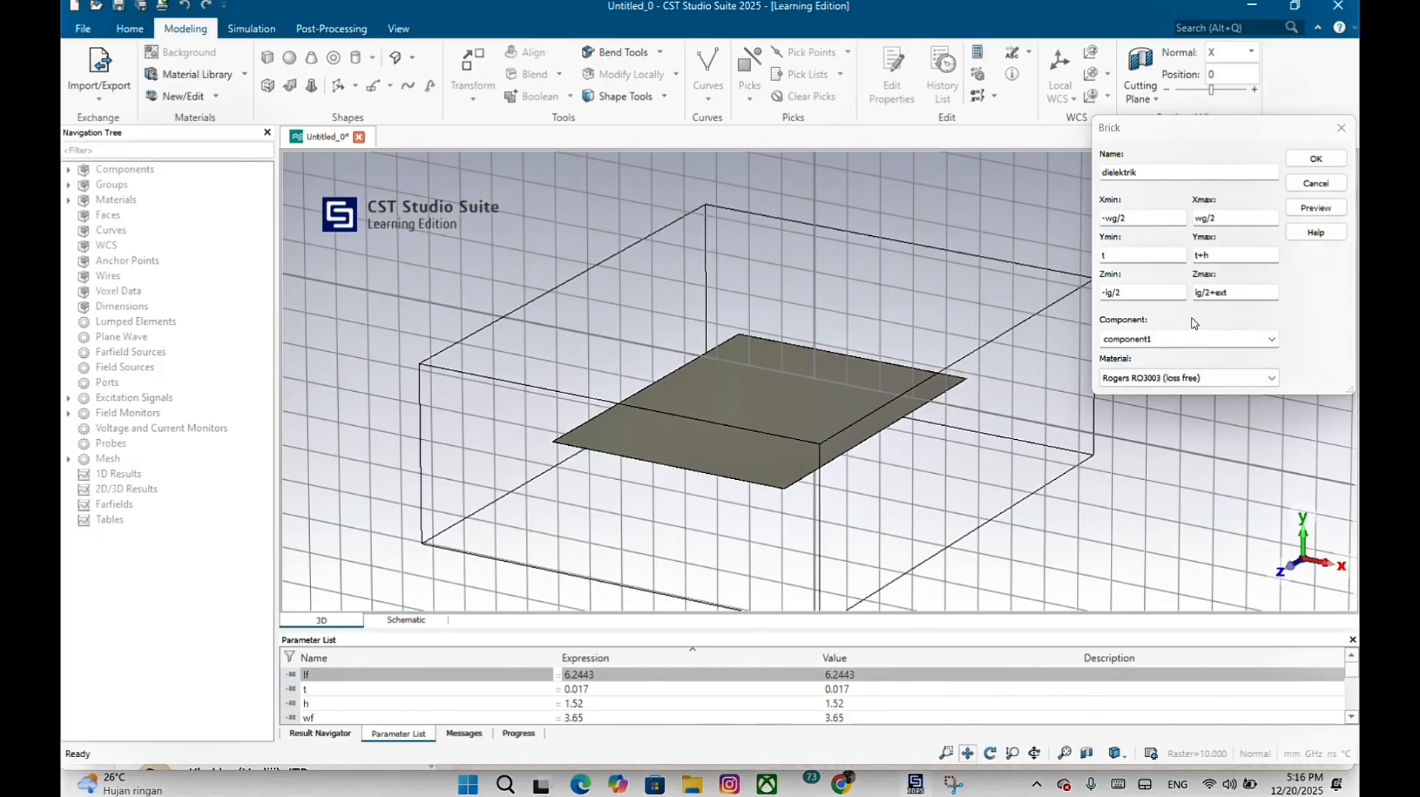
click(1317, 210)
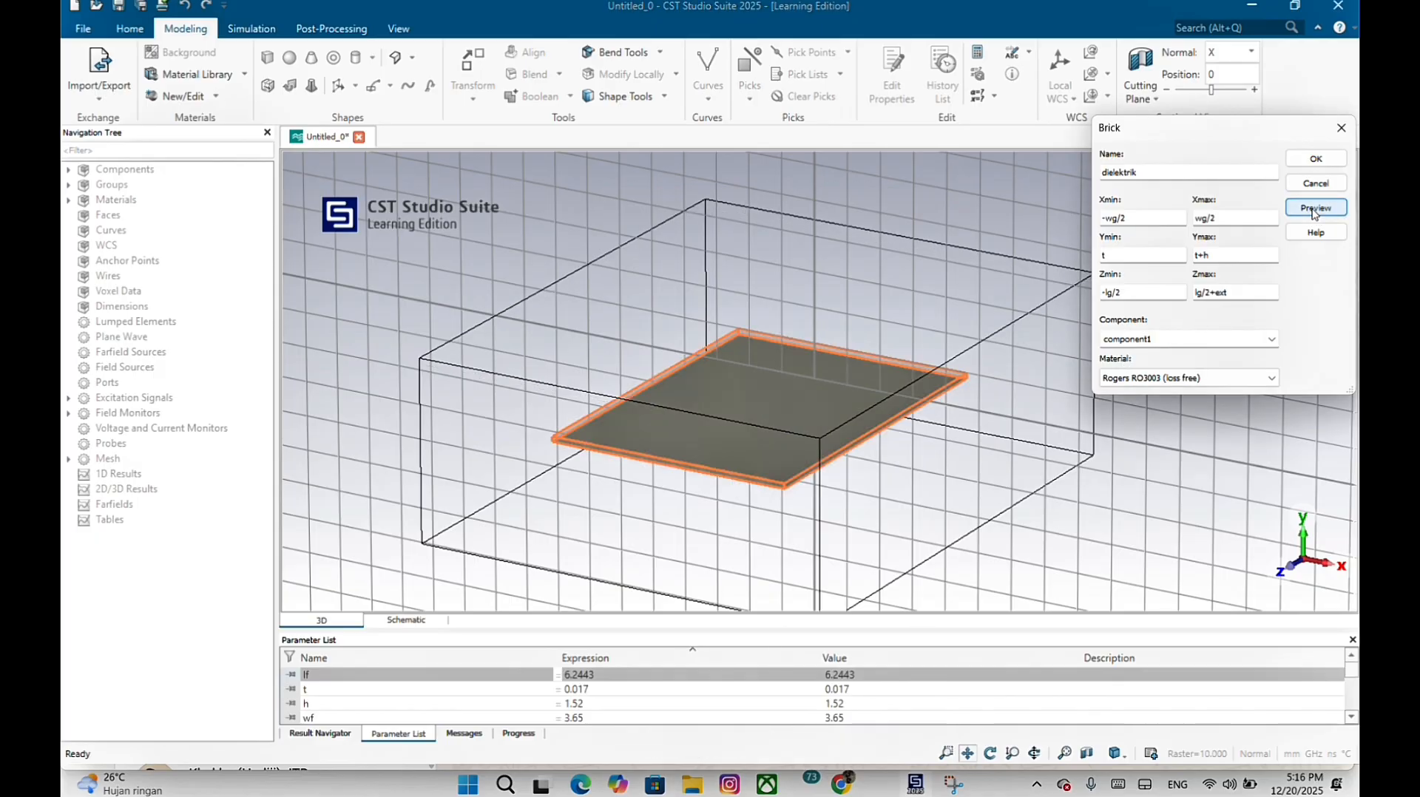
click(1316, 162)
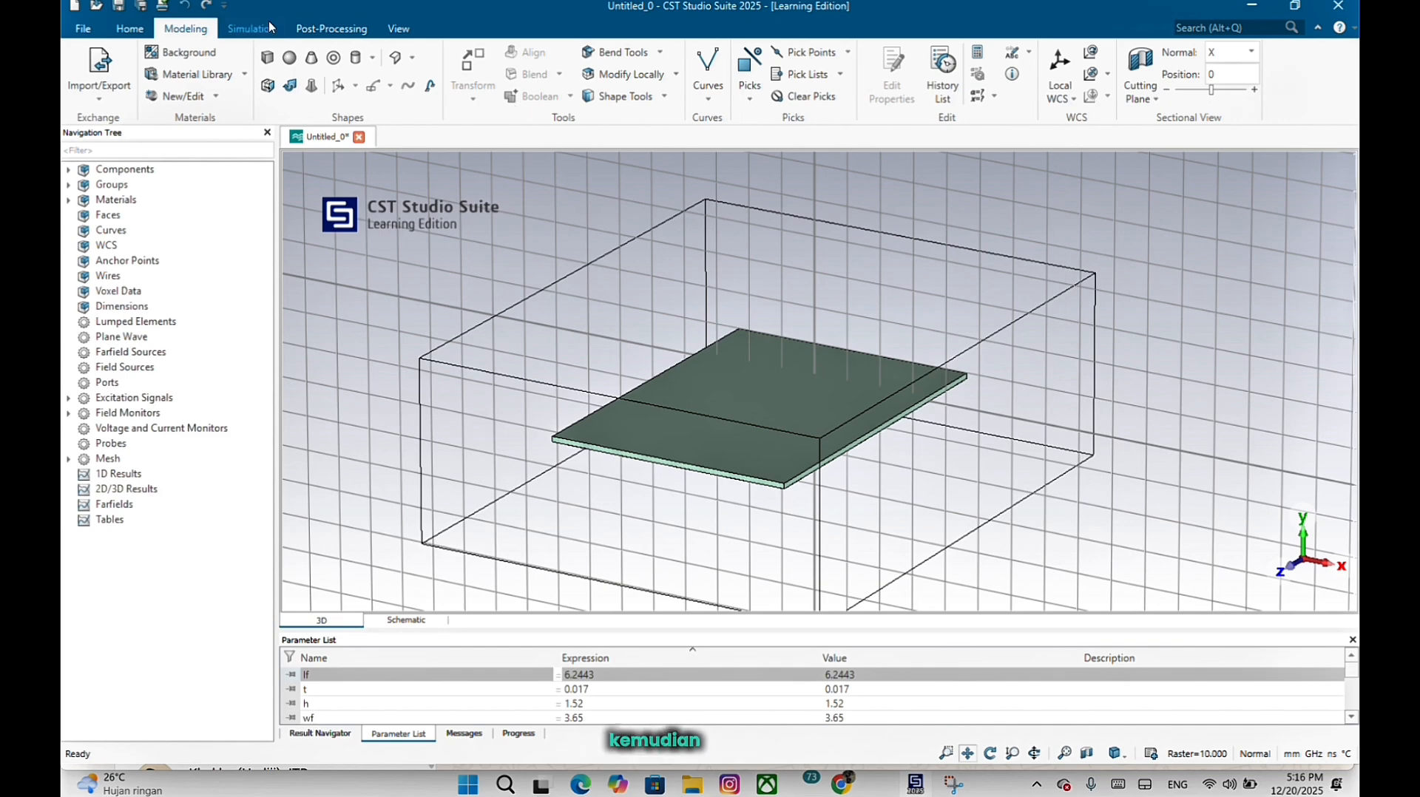
Start a third brick by numeric entry, name it antena, and set its X range from -wa/2 to wa/2.
click(267, 57)
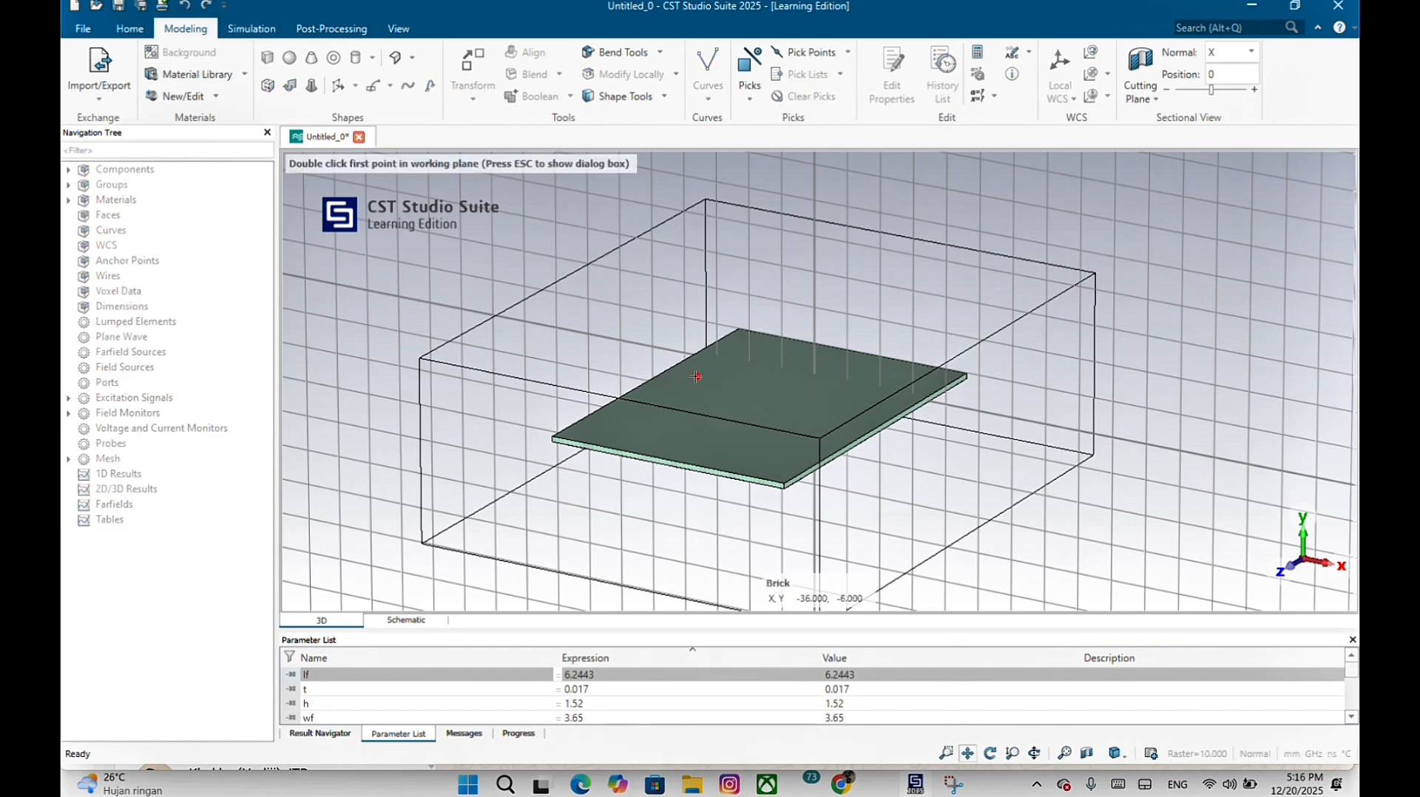
key(Escape)
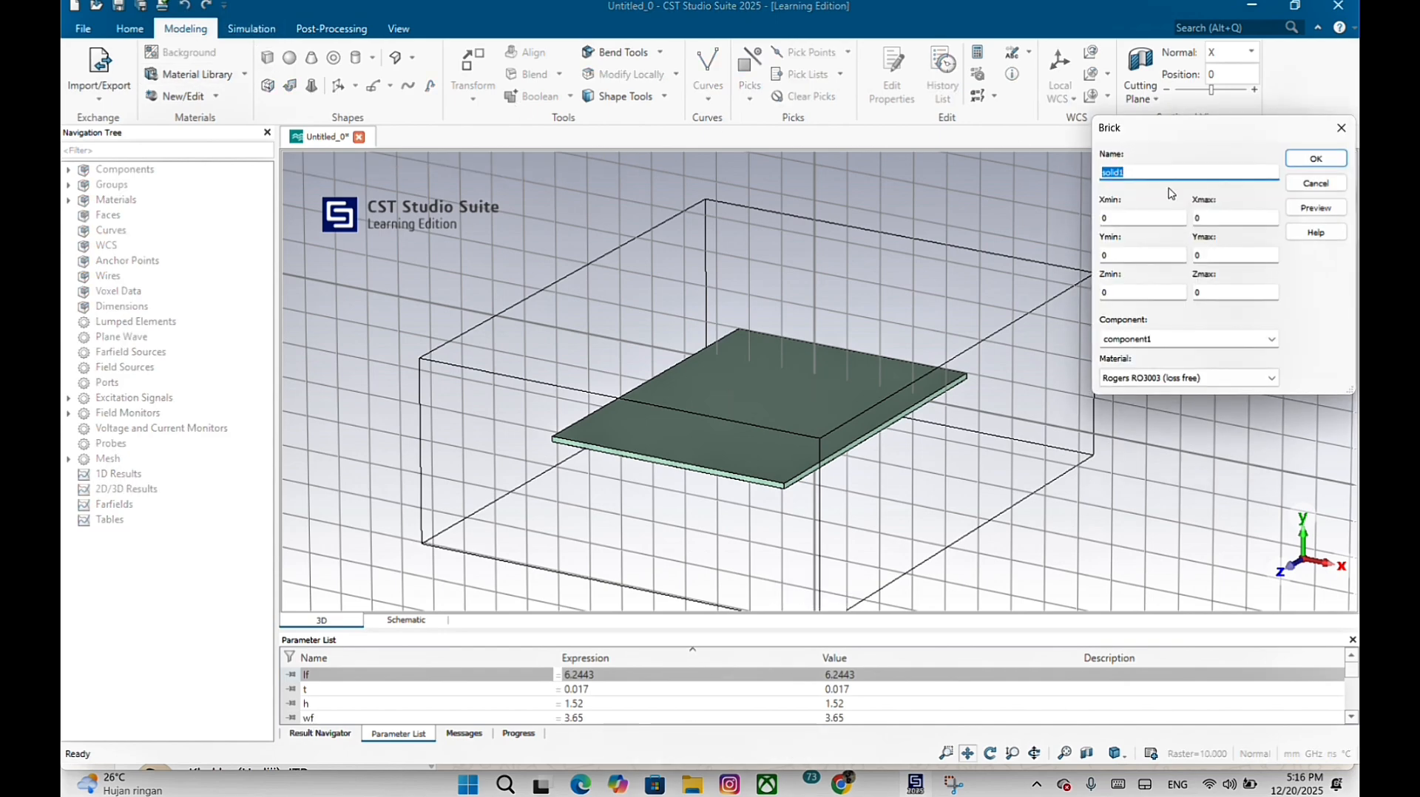
text(antena)
click(1150, 214)
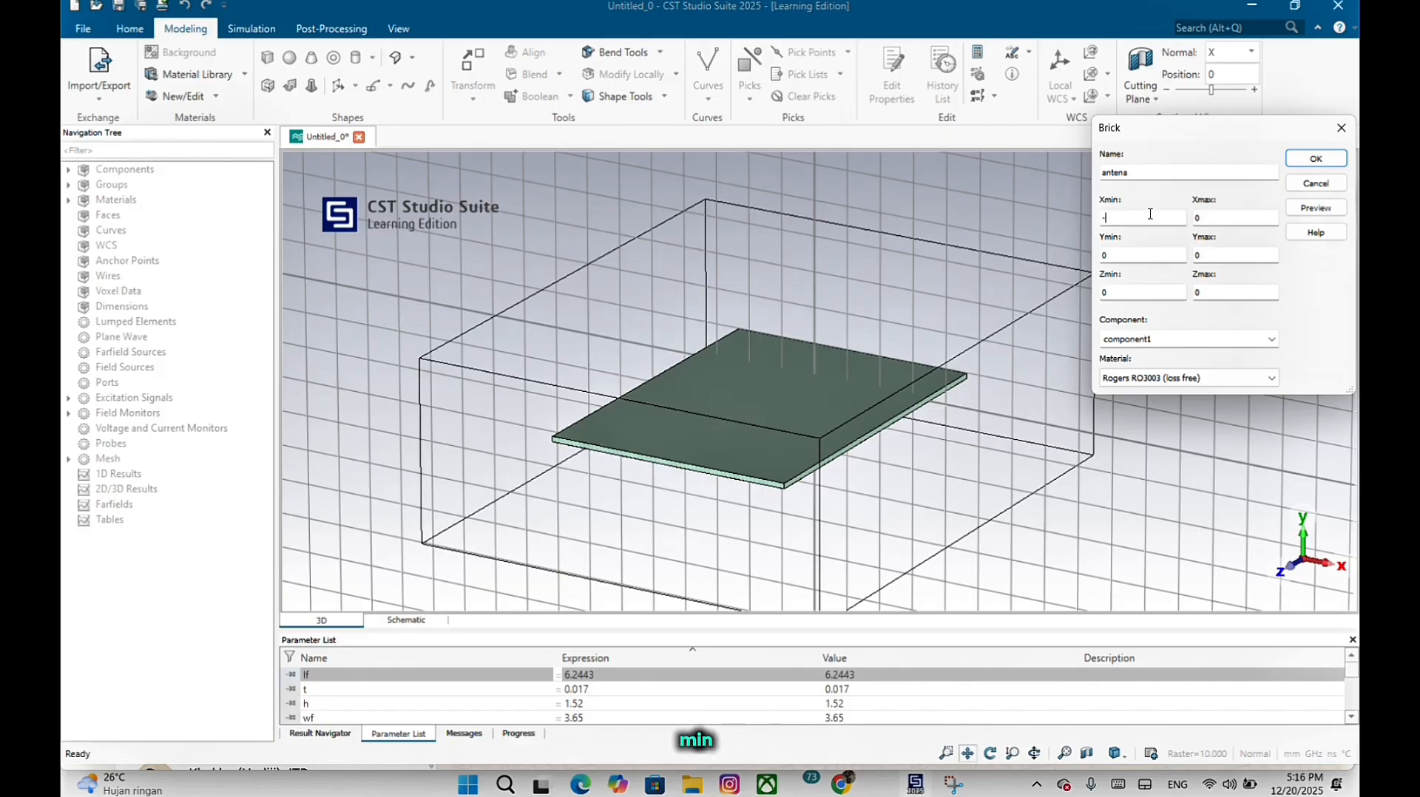
text(-wa/)
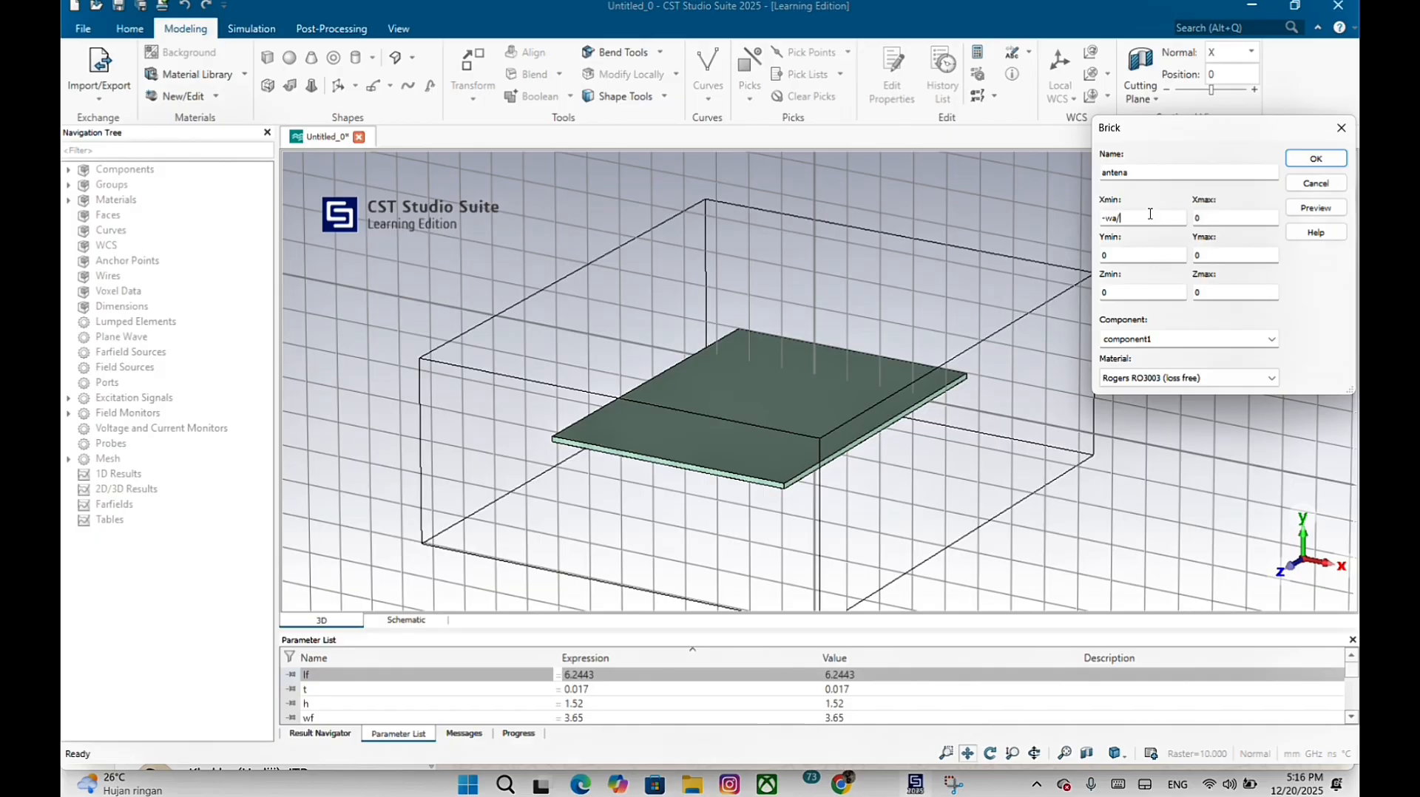
text(2)
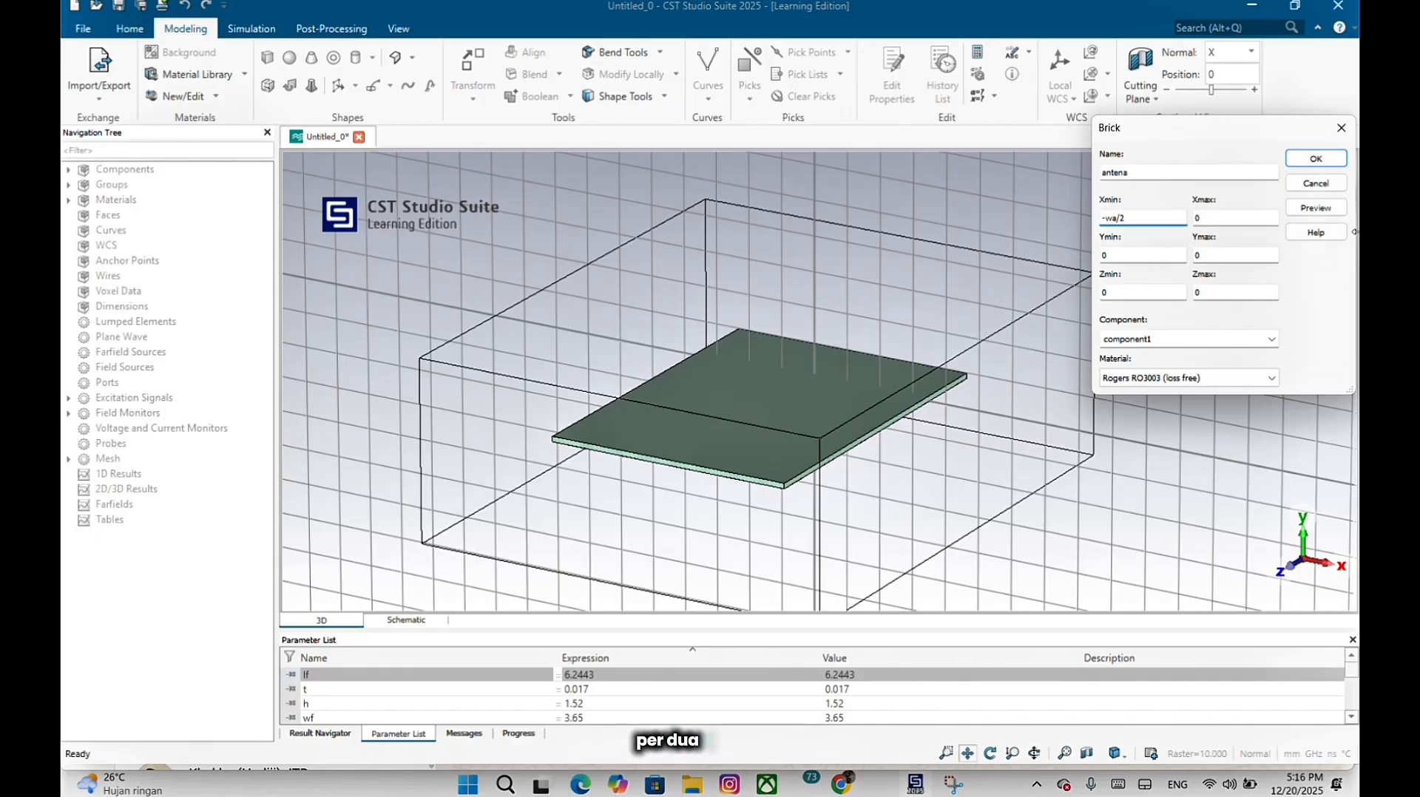
click(1198, 220)
key(BackSpace)
text(wa)
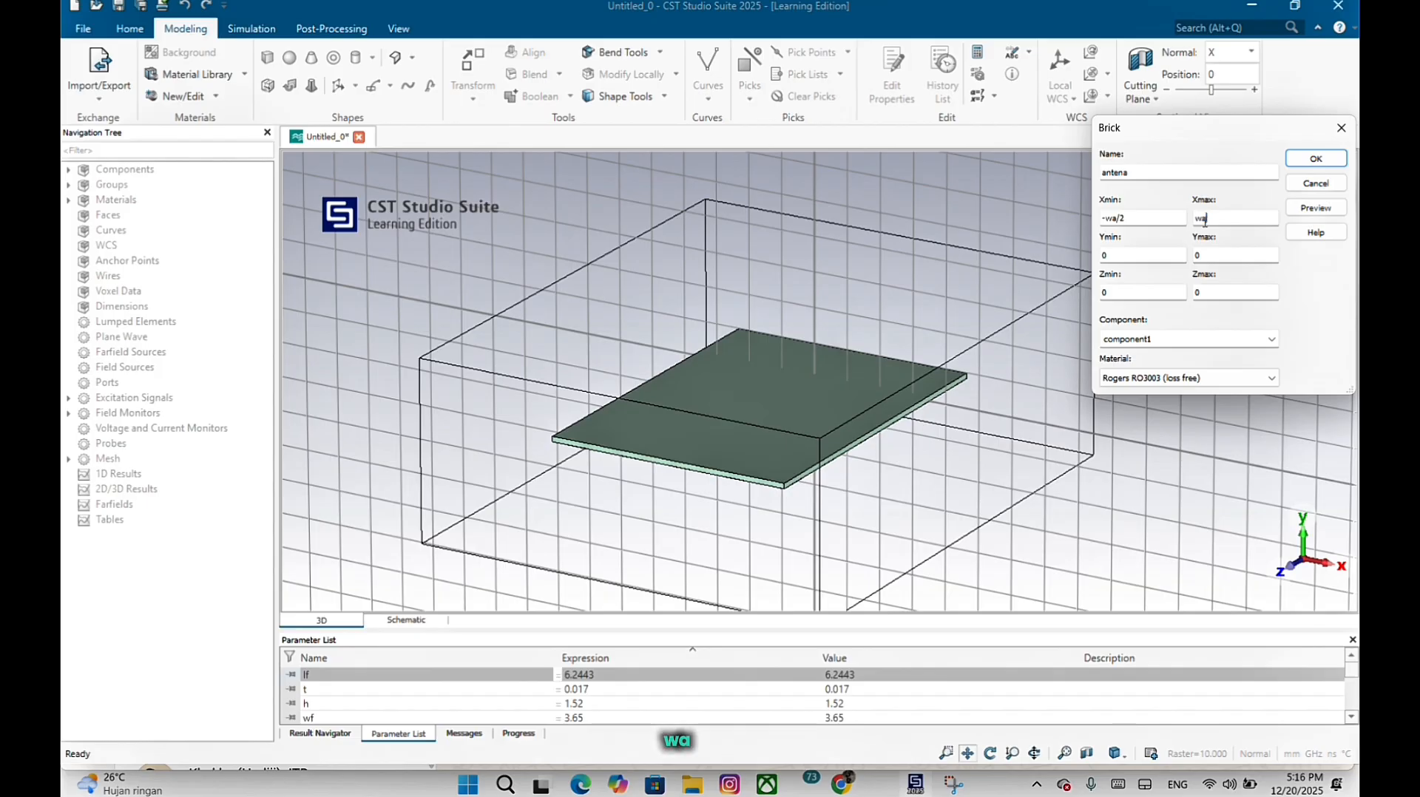
text(/2)
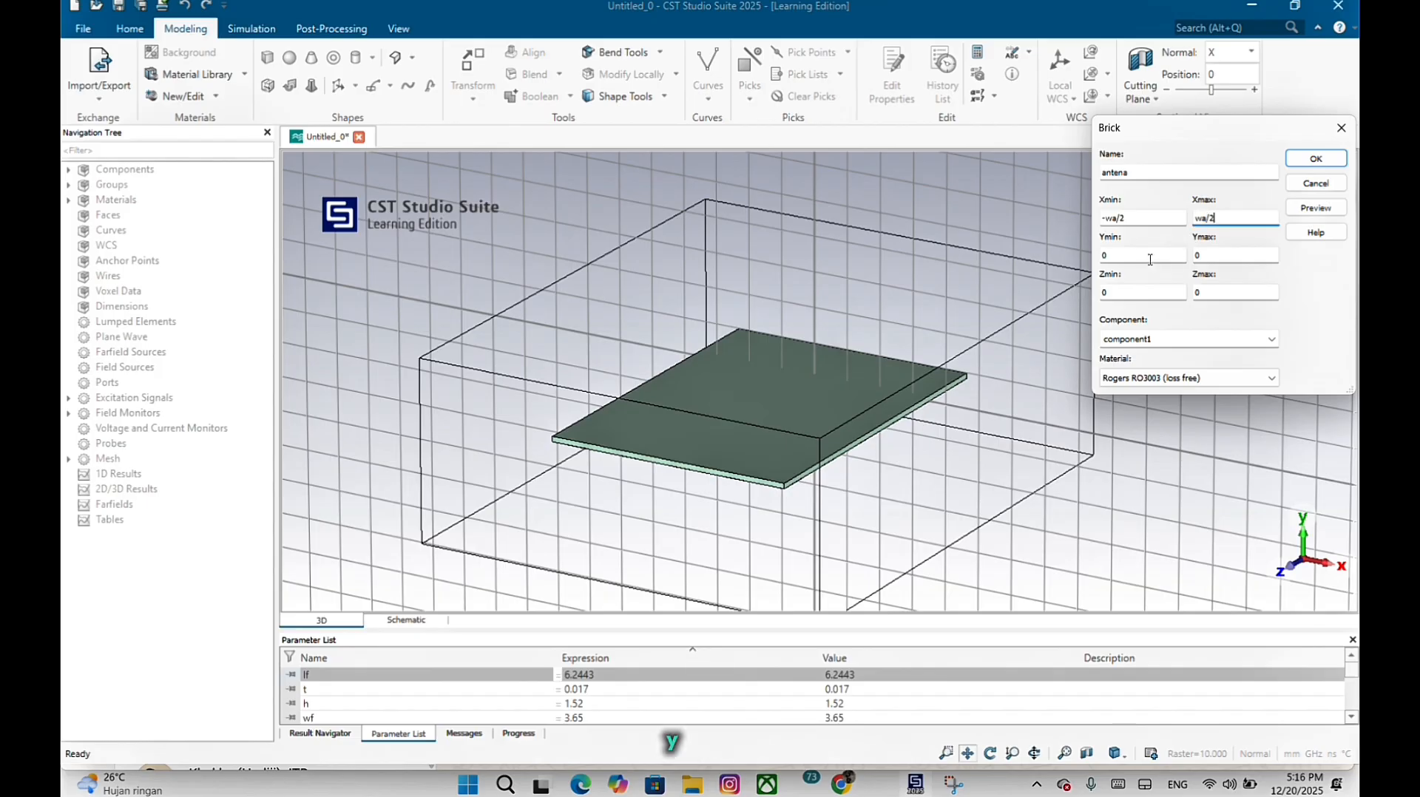
Set the antena brick's Y range from t+h to t+h+t.
click(1150, 259)
key(BackSpace)
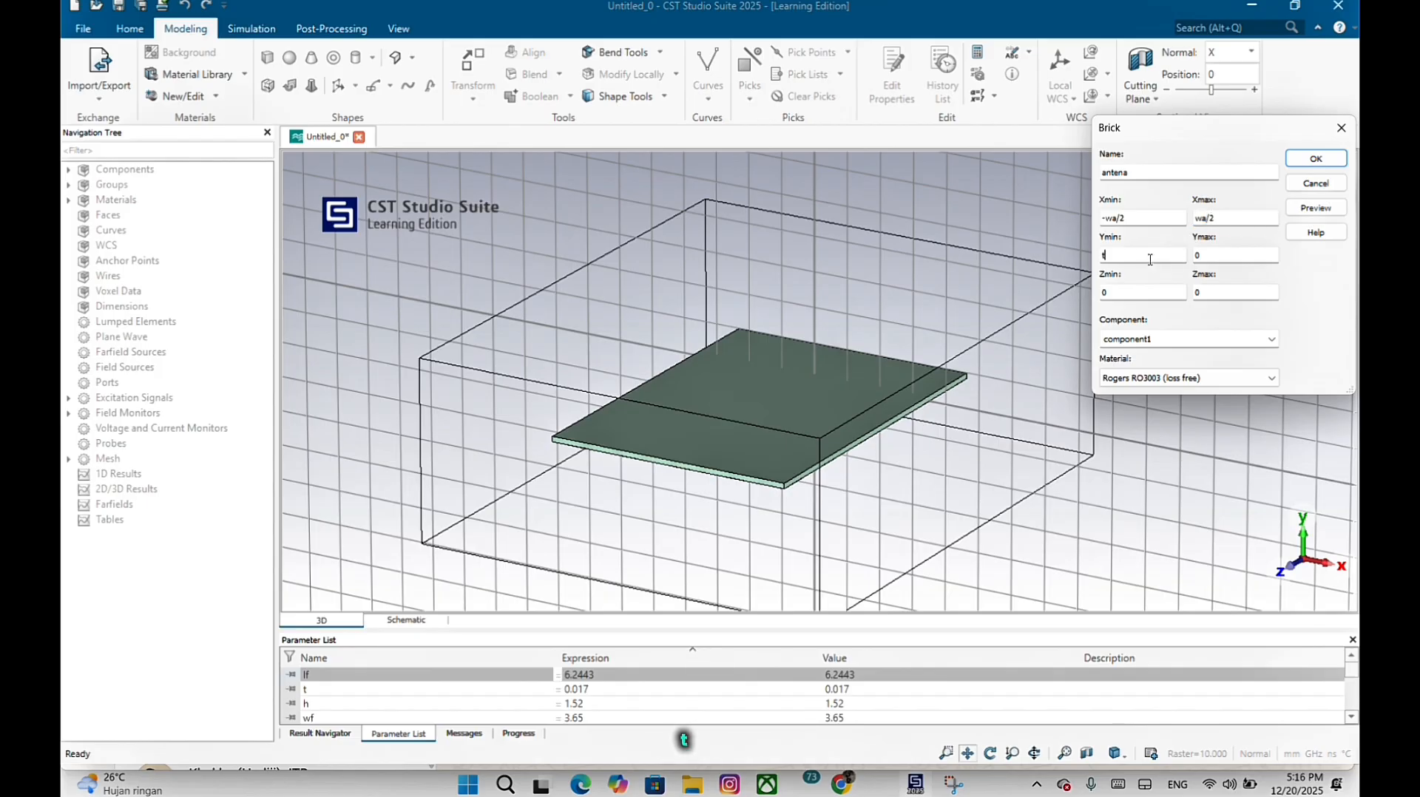
text(t+h)
click(1216, 256)
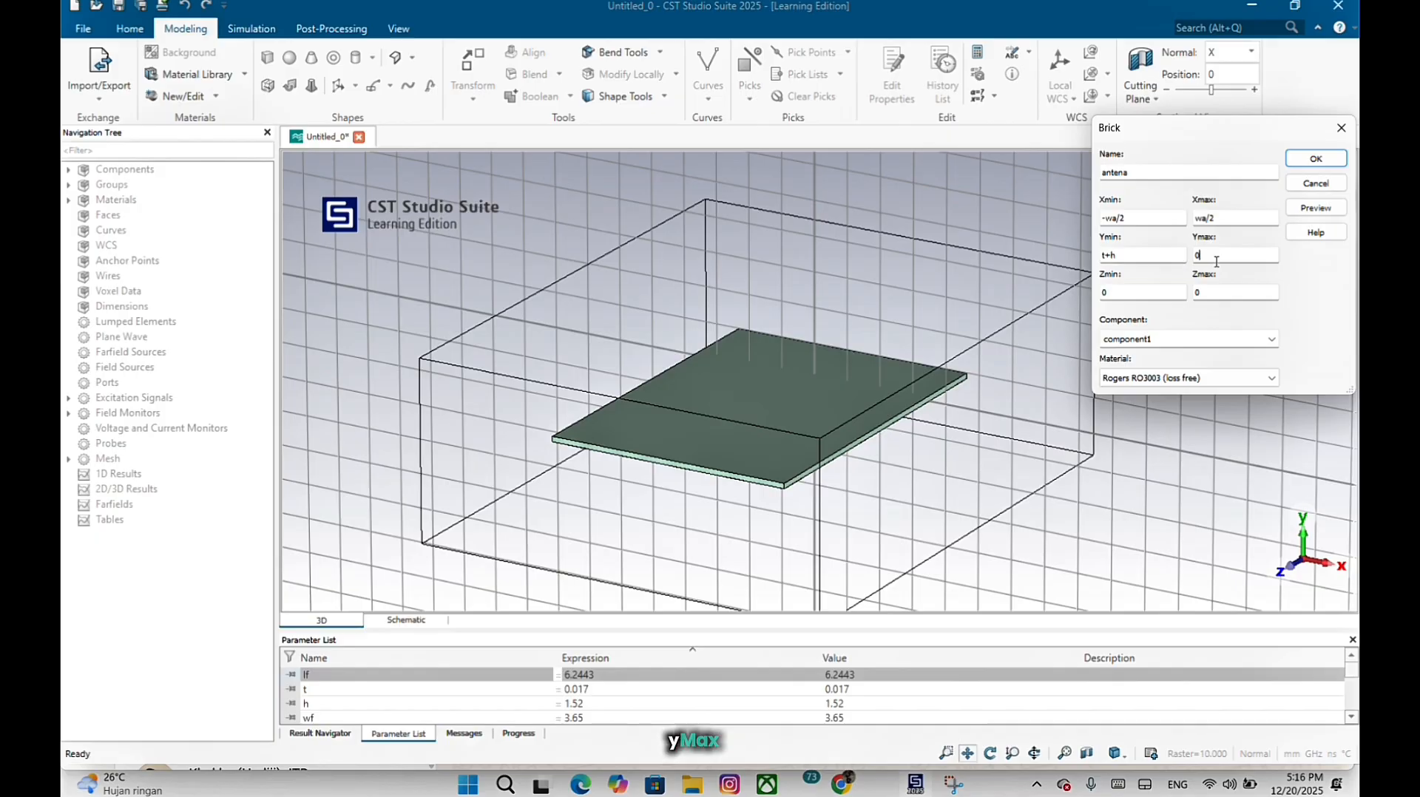
key(BackSpace)
text(t+h)
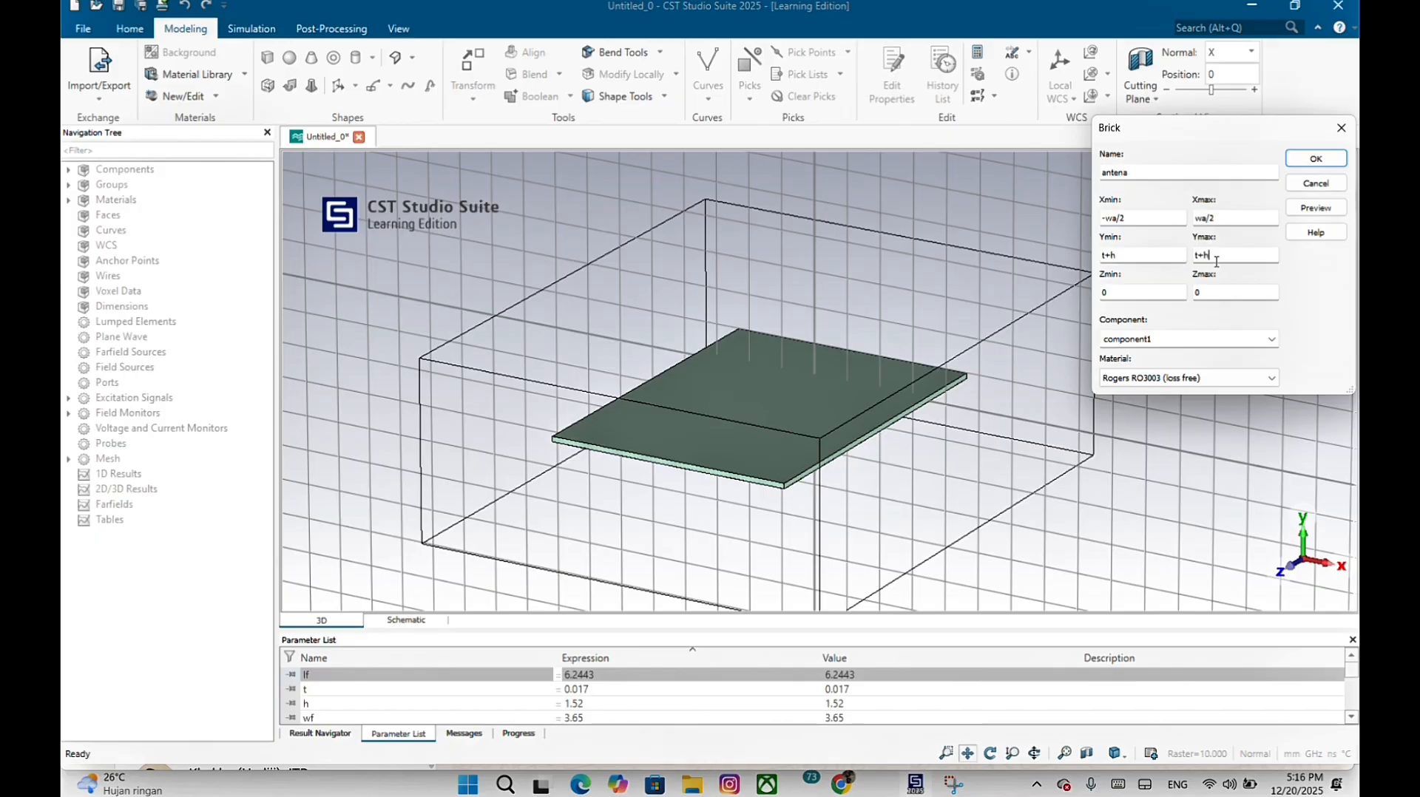
text(+t)
Set the antena brick's Z range from -la/2 to la/2.
click(1138, 288)
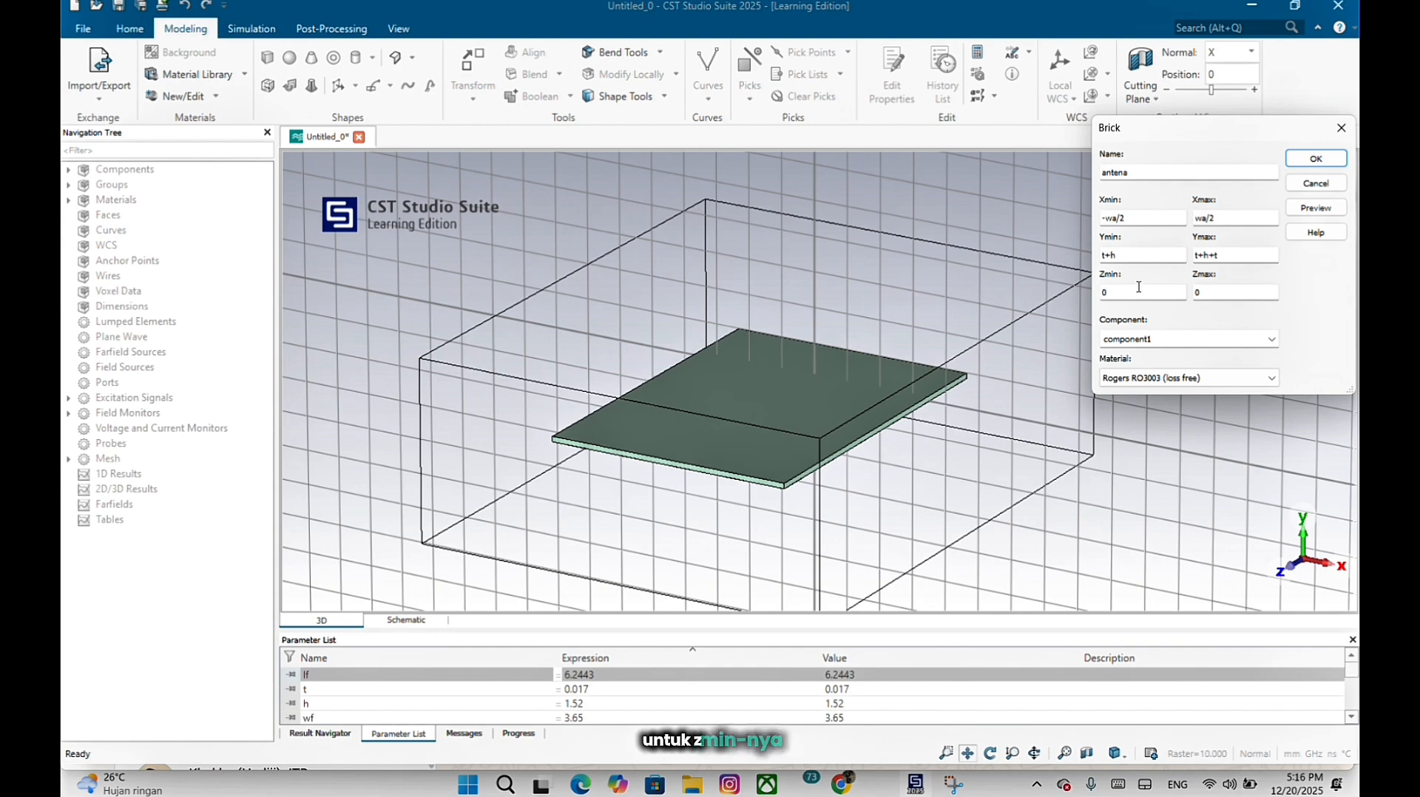
key(BackSpace)
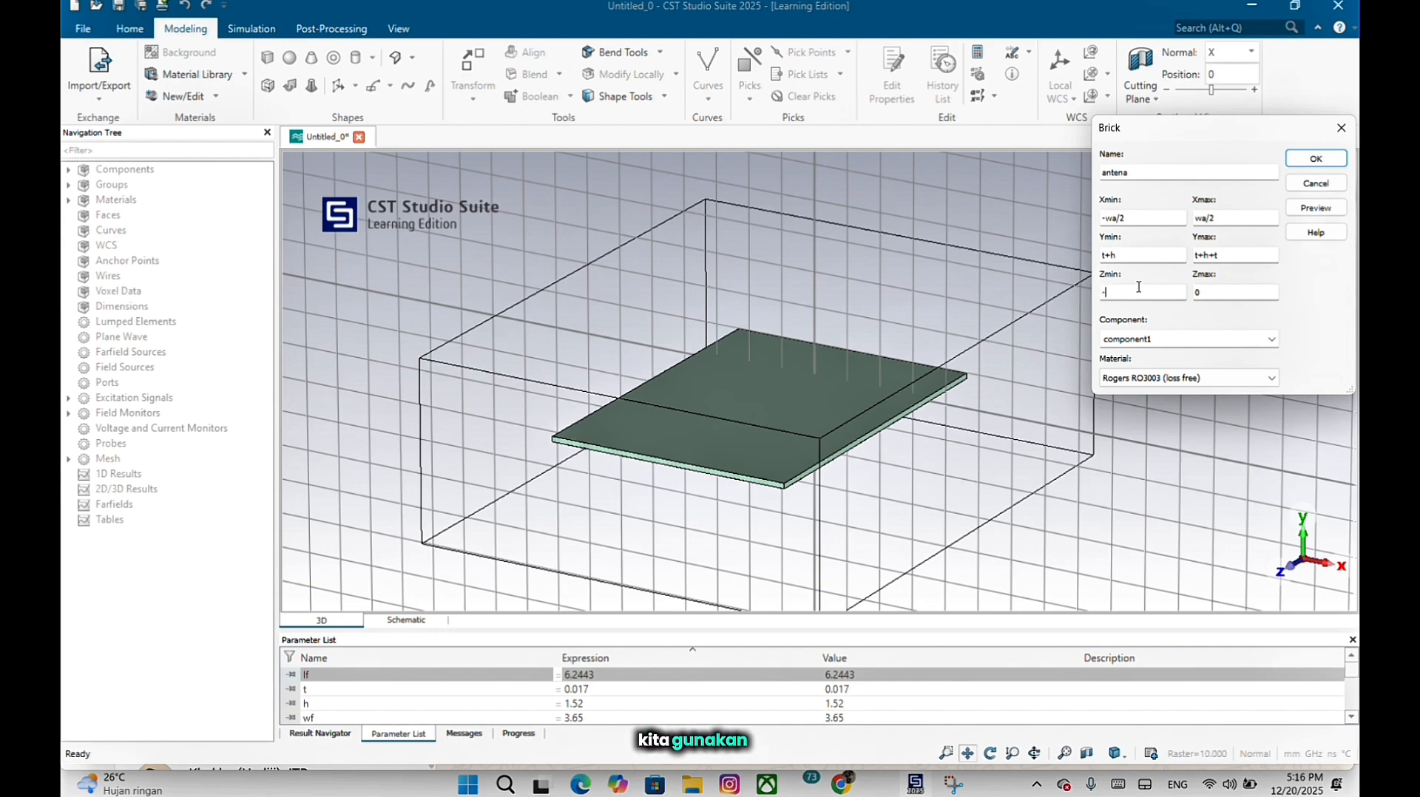
text(-)
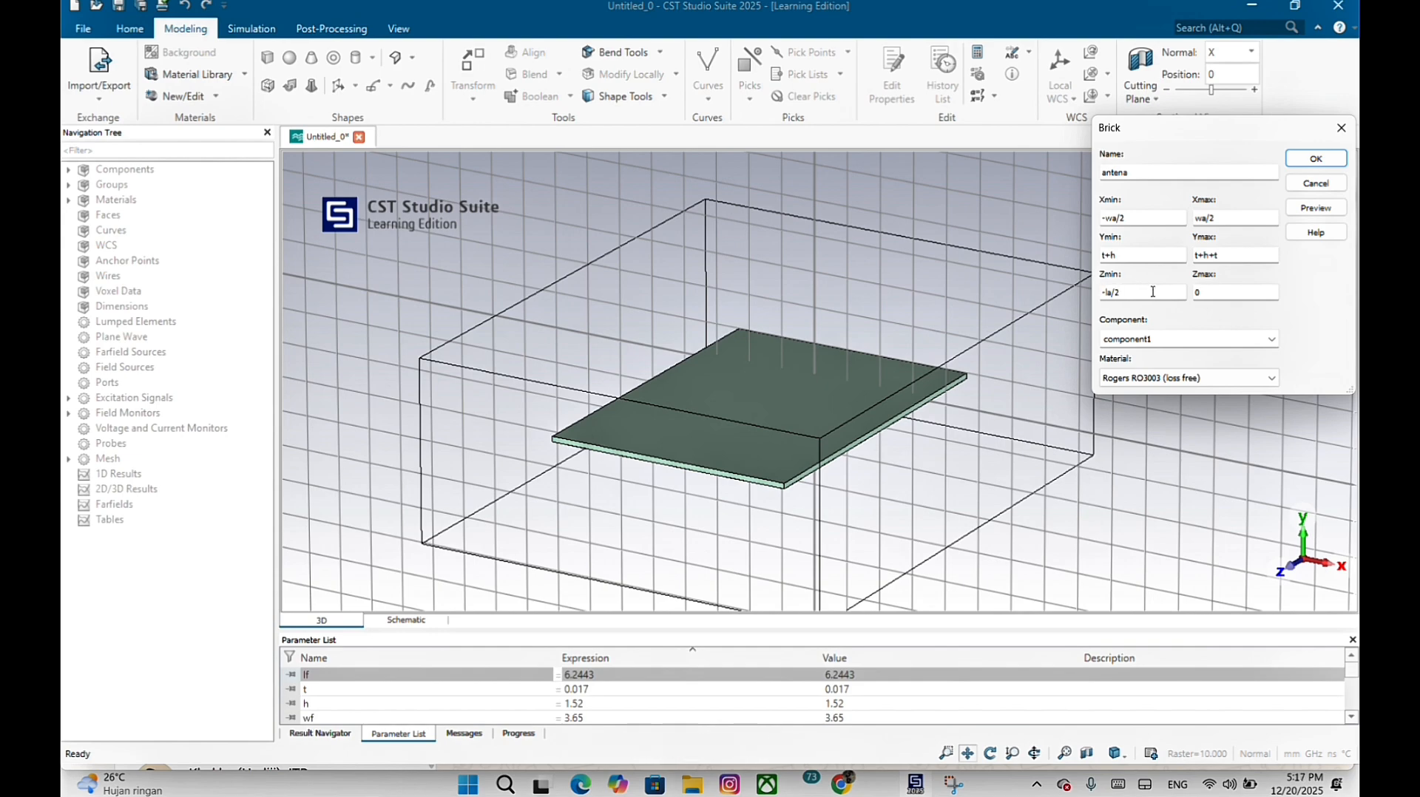
text(la/2)
click(1207, 296)
key(BackSpace)
text(la)
Change the antena brick's material to PEC, preview the patch and create it.
click(1190, 378)
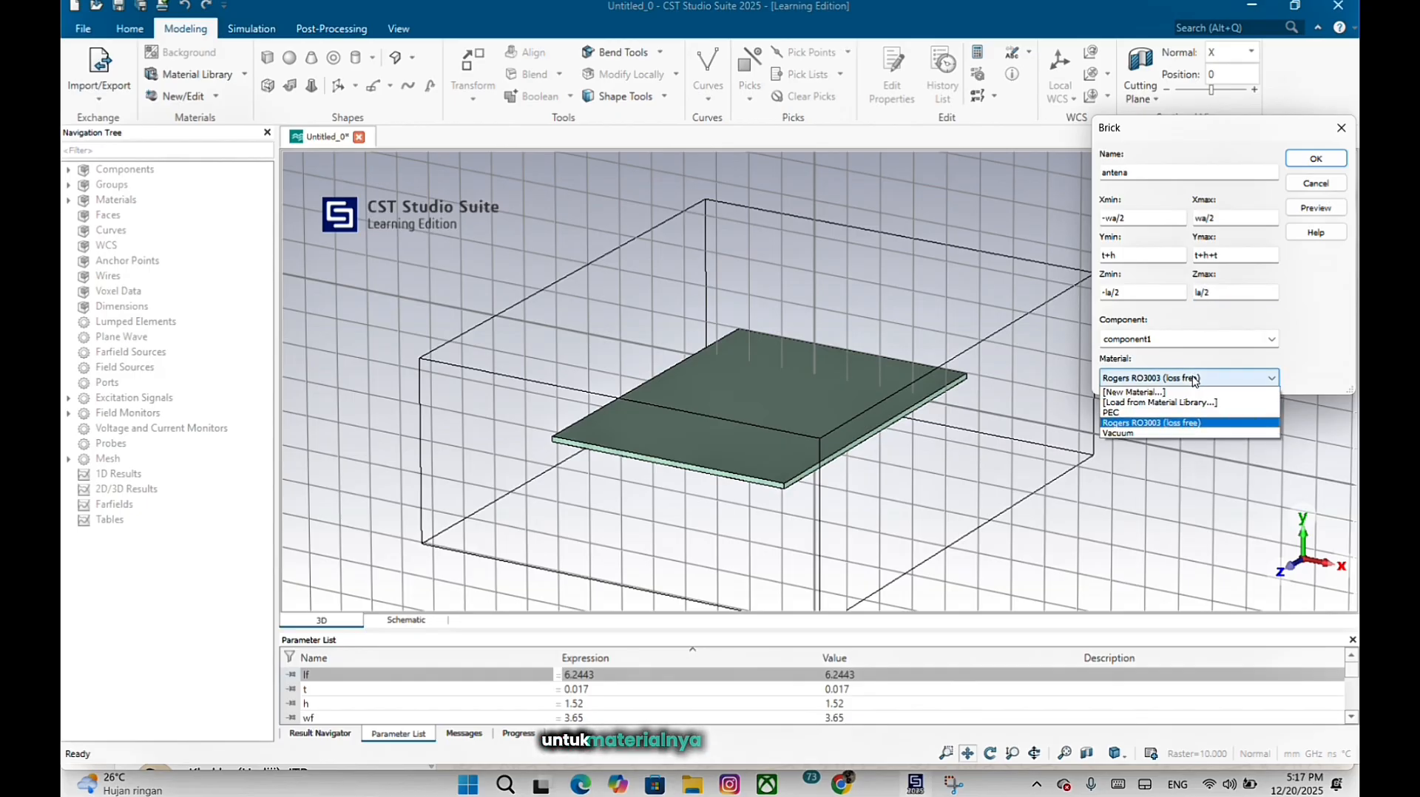
click(1170, 413)
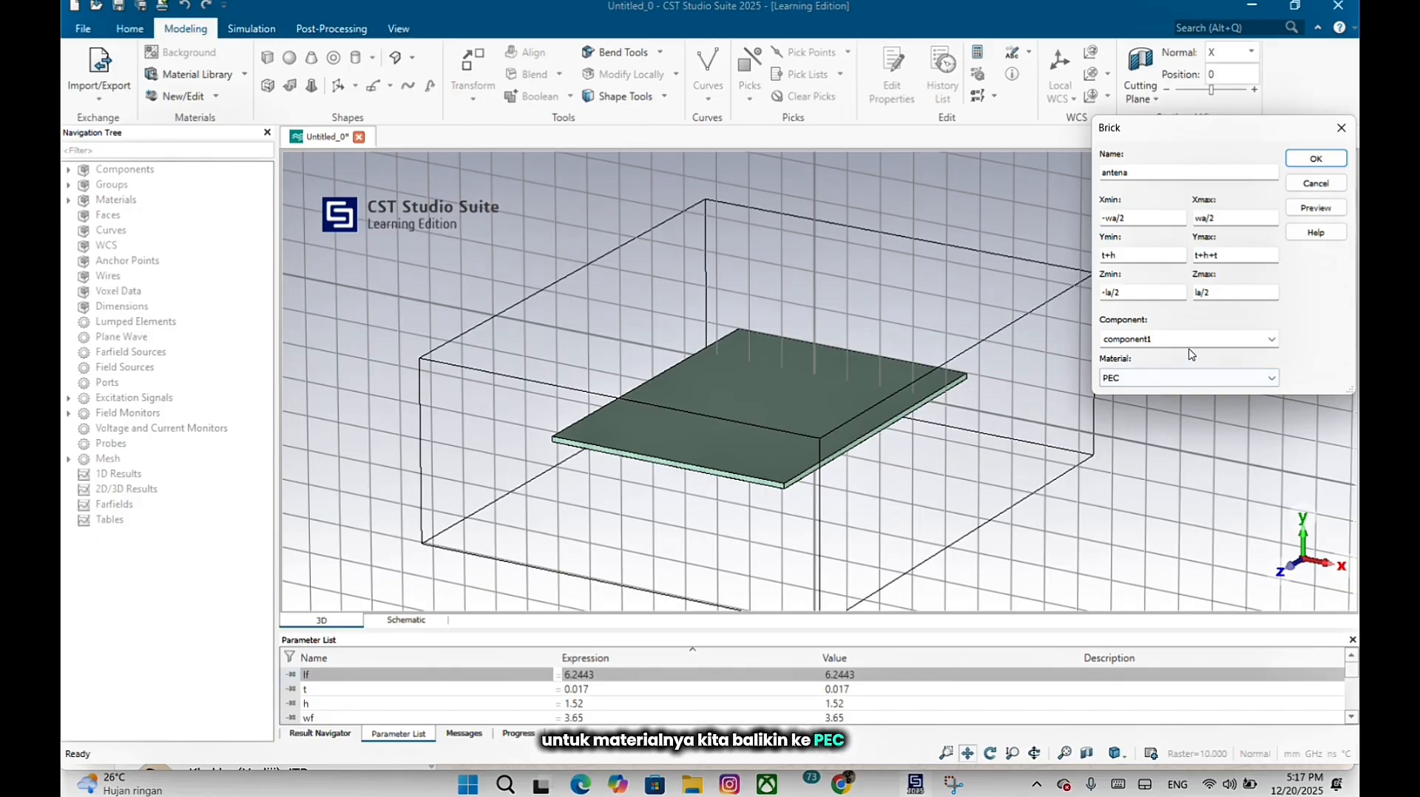
click(1307, 209)
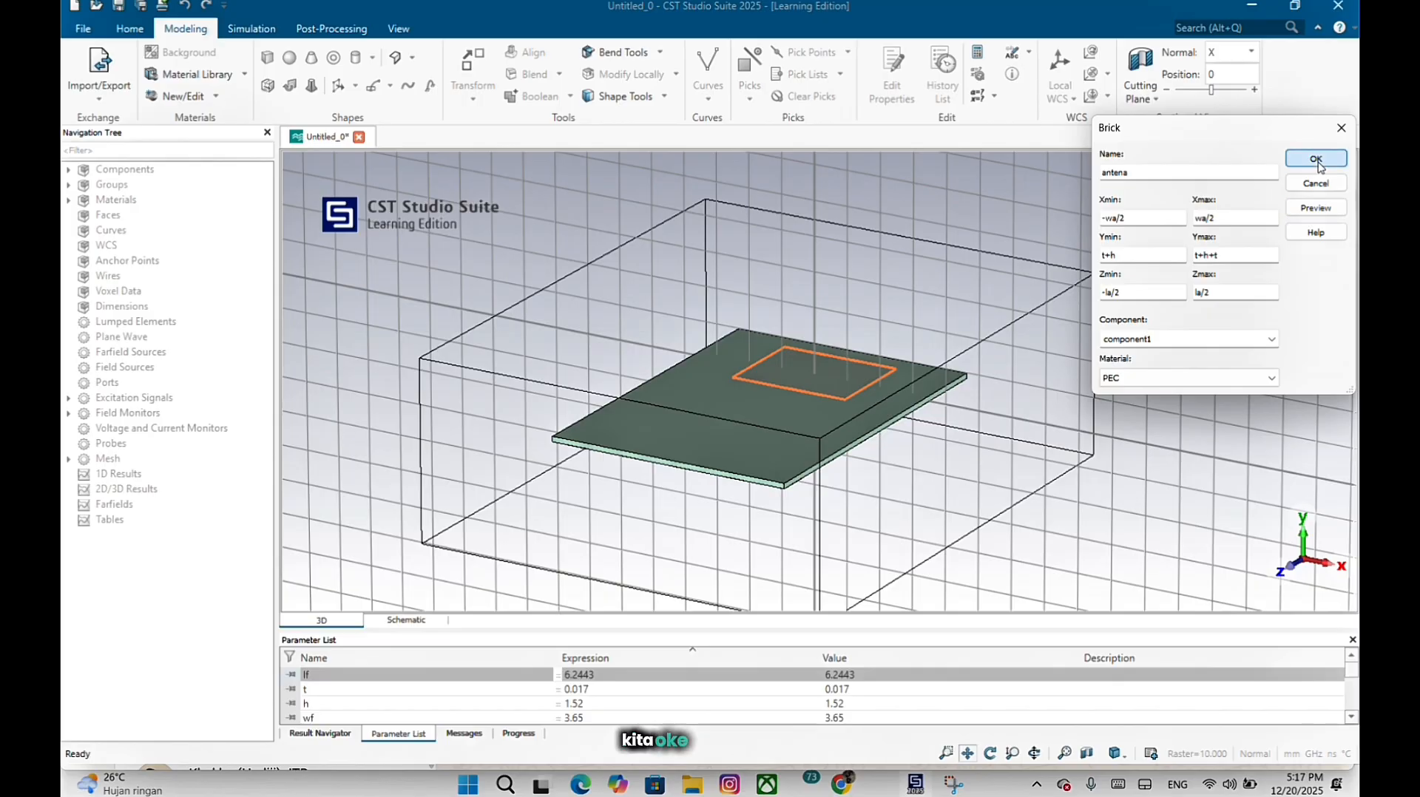
click(1316, 159)
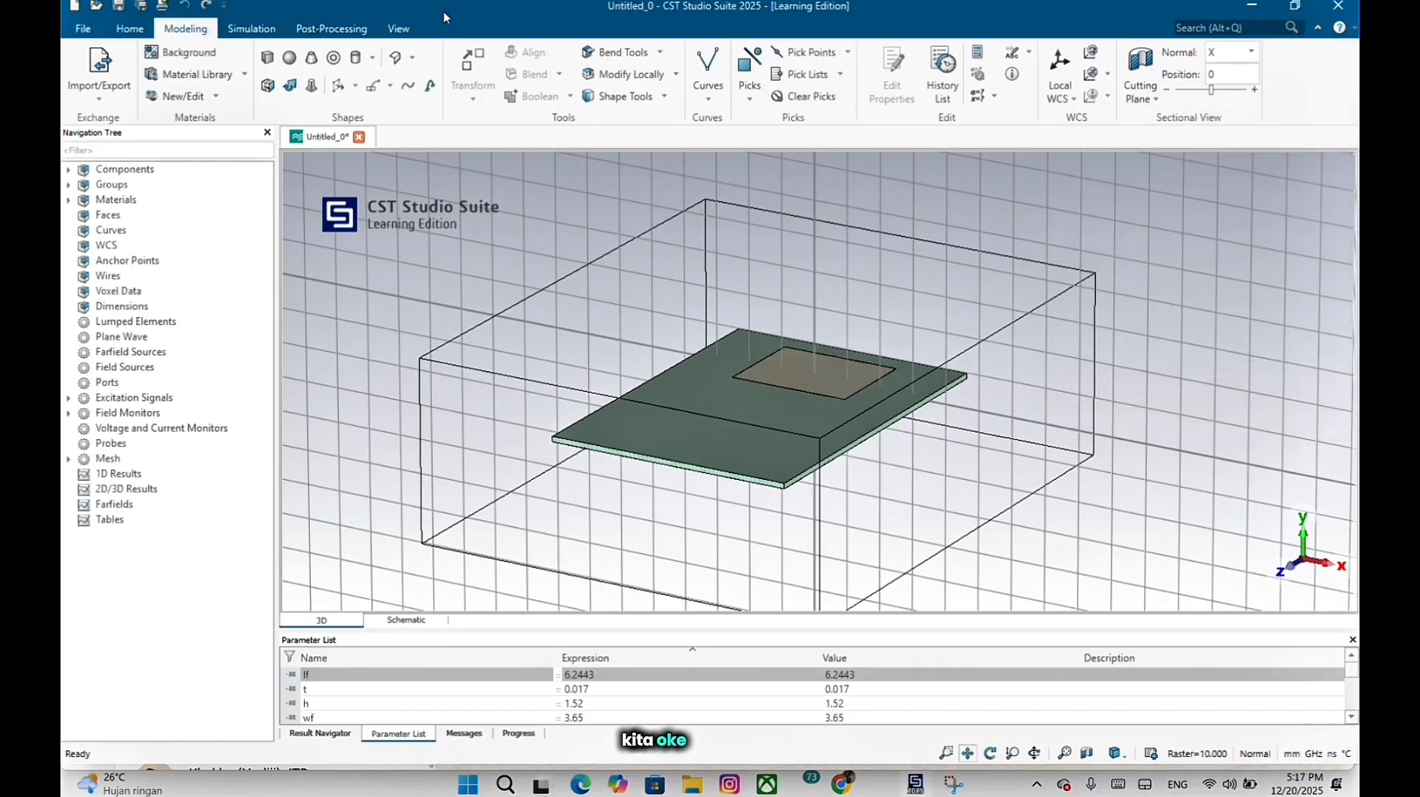
Start a fourth brick by numeric entry, name it saluran transmisi, and set its X range from -wf/2 to wf/2.
click(265, 59)
key(Escape)
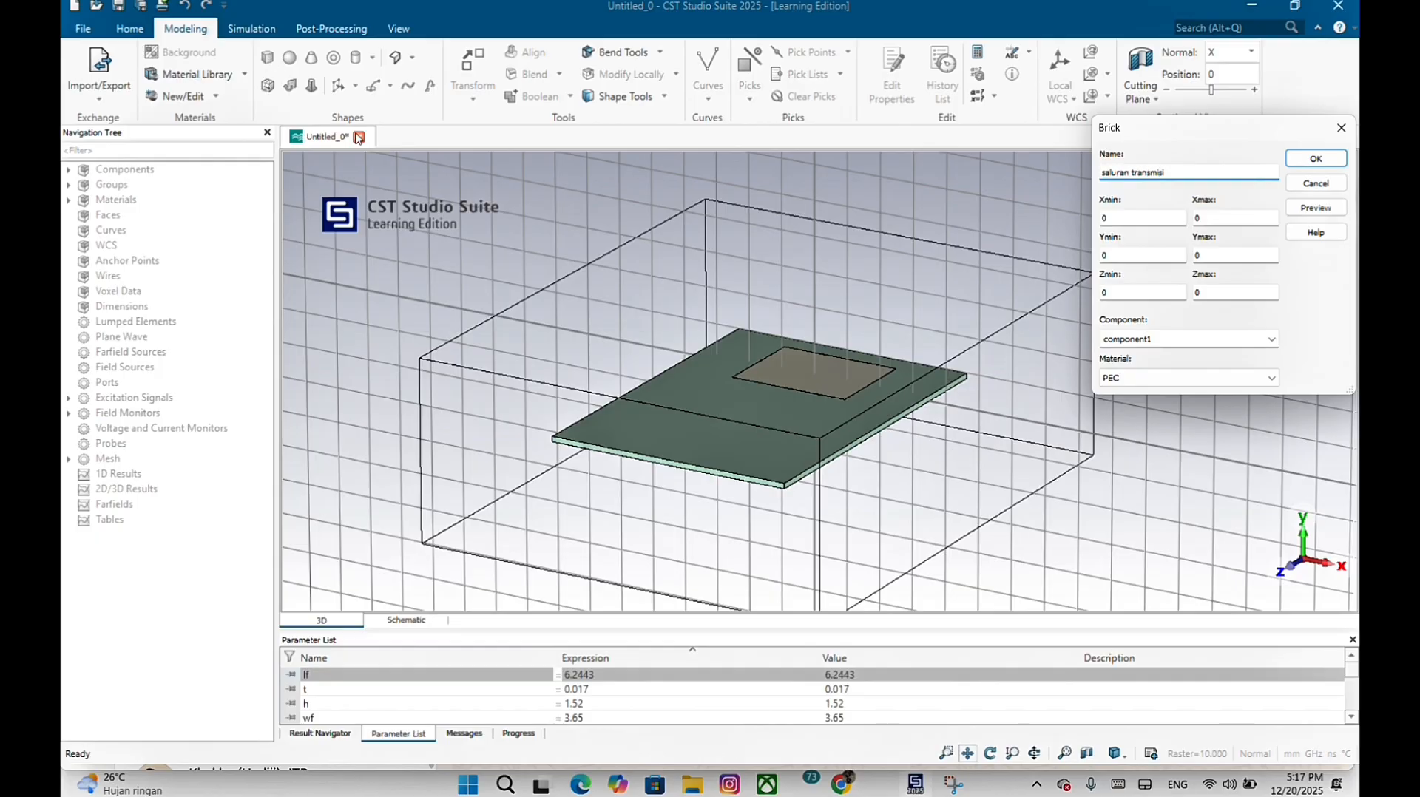
text(i)
click(1115, 218)
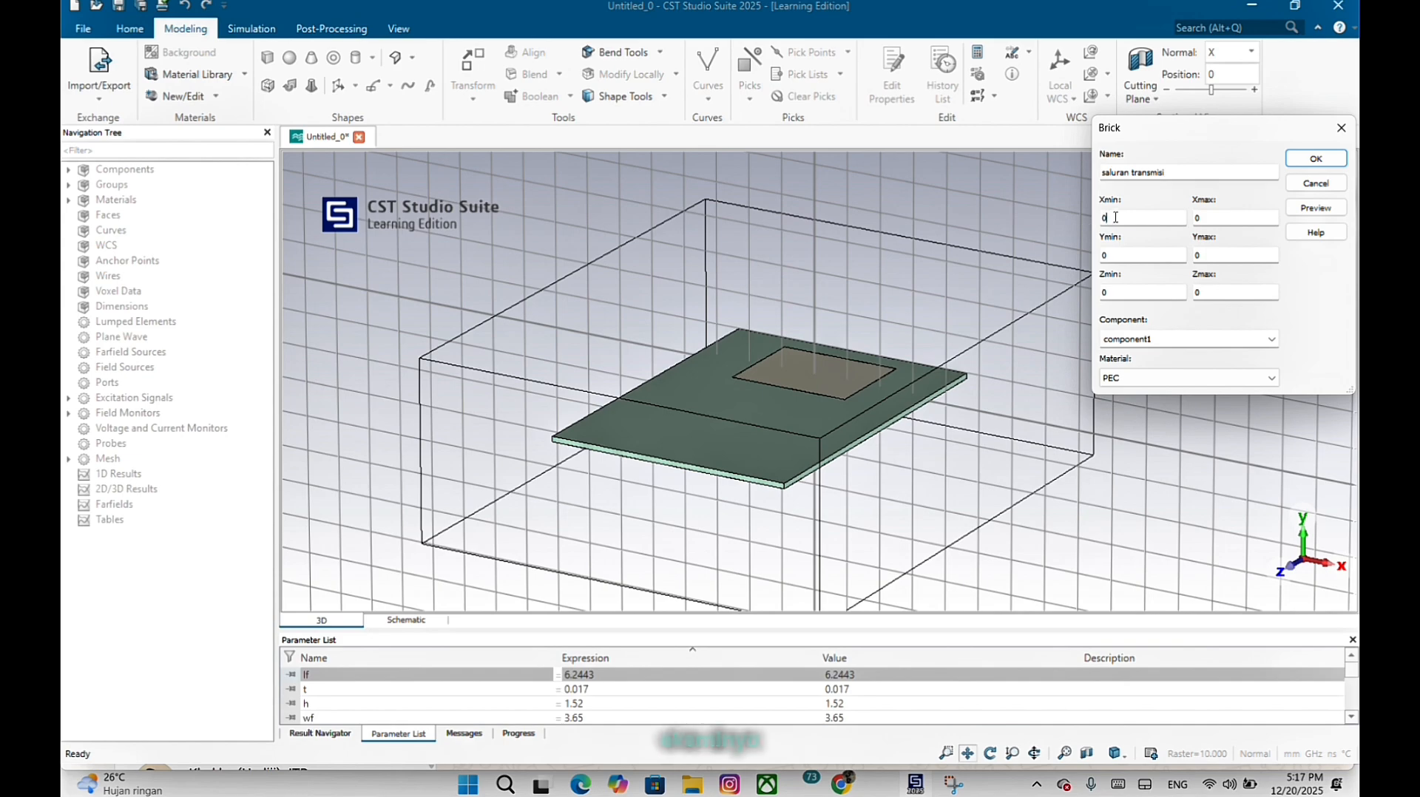
key(BackSpace)
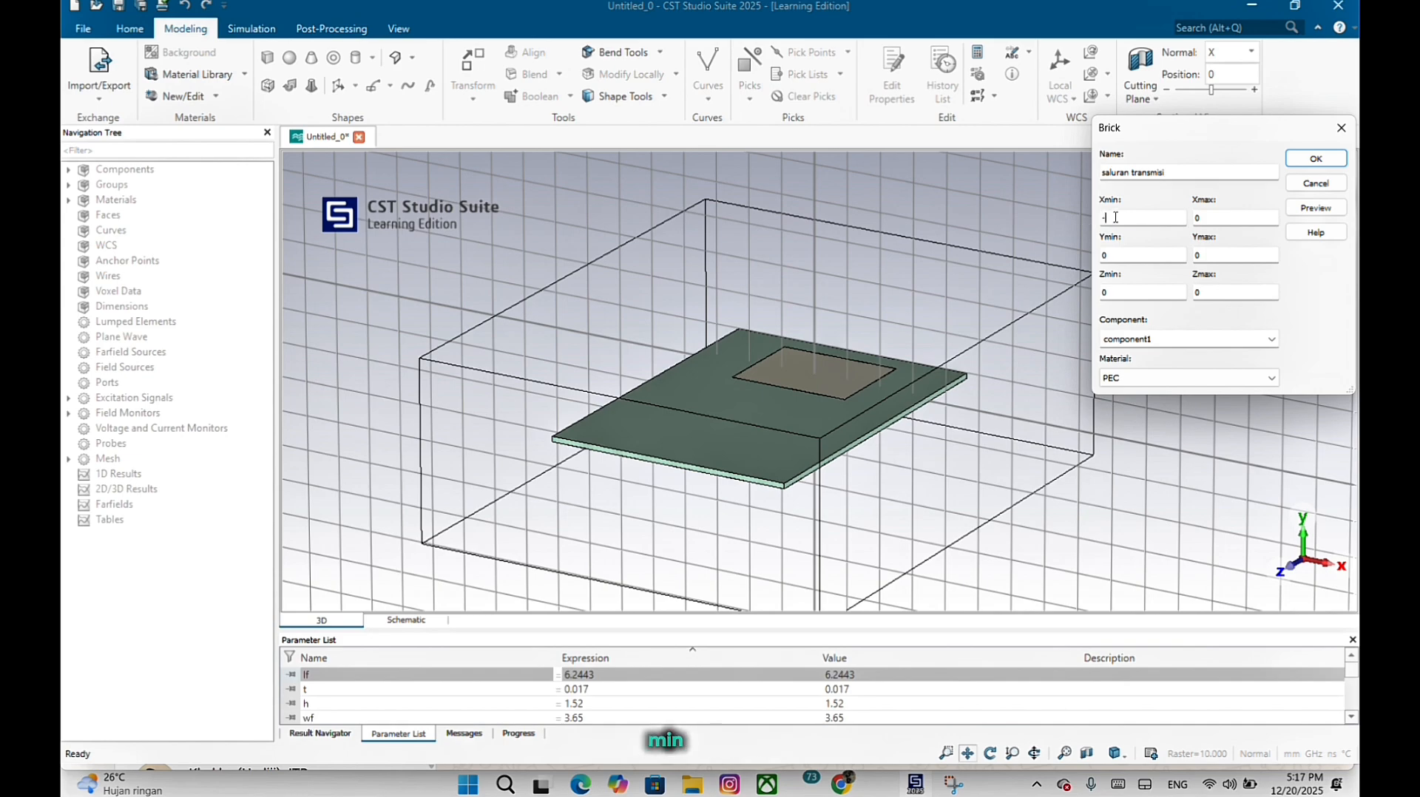
text(-wf/2)
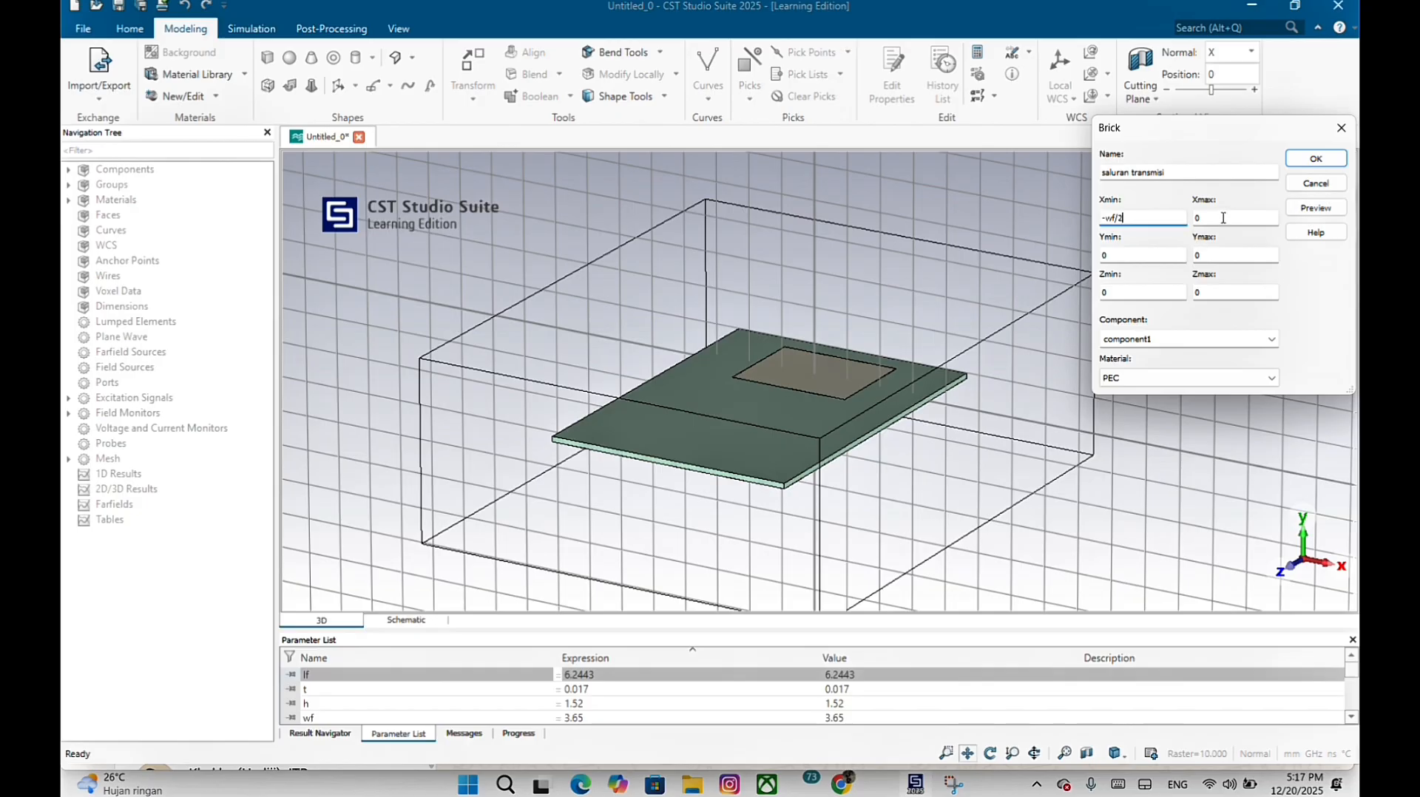
key(BackSpace)
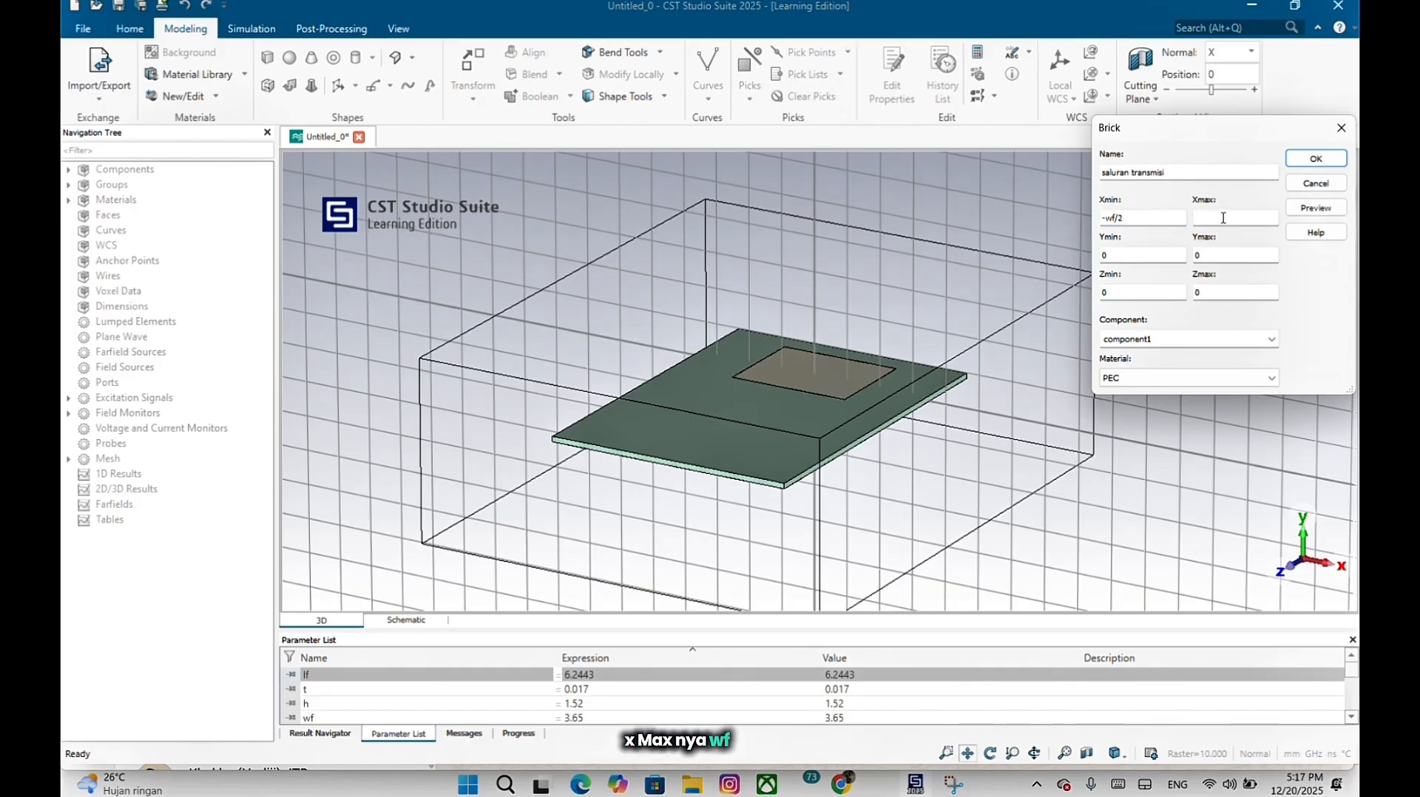
text(wf/2)
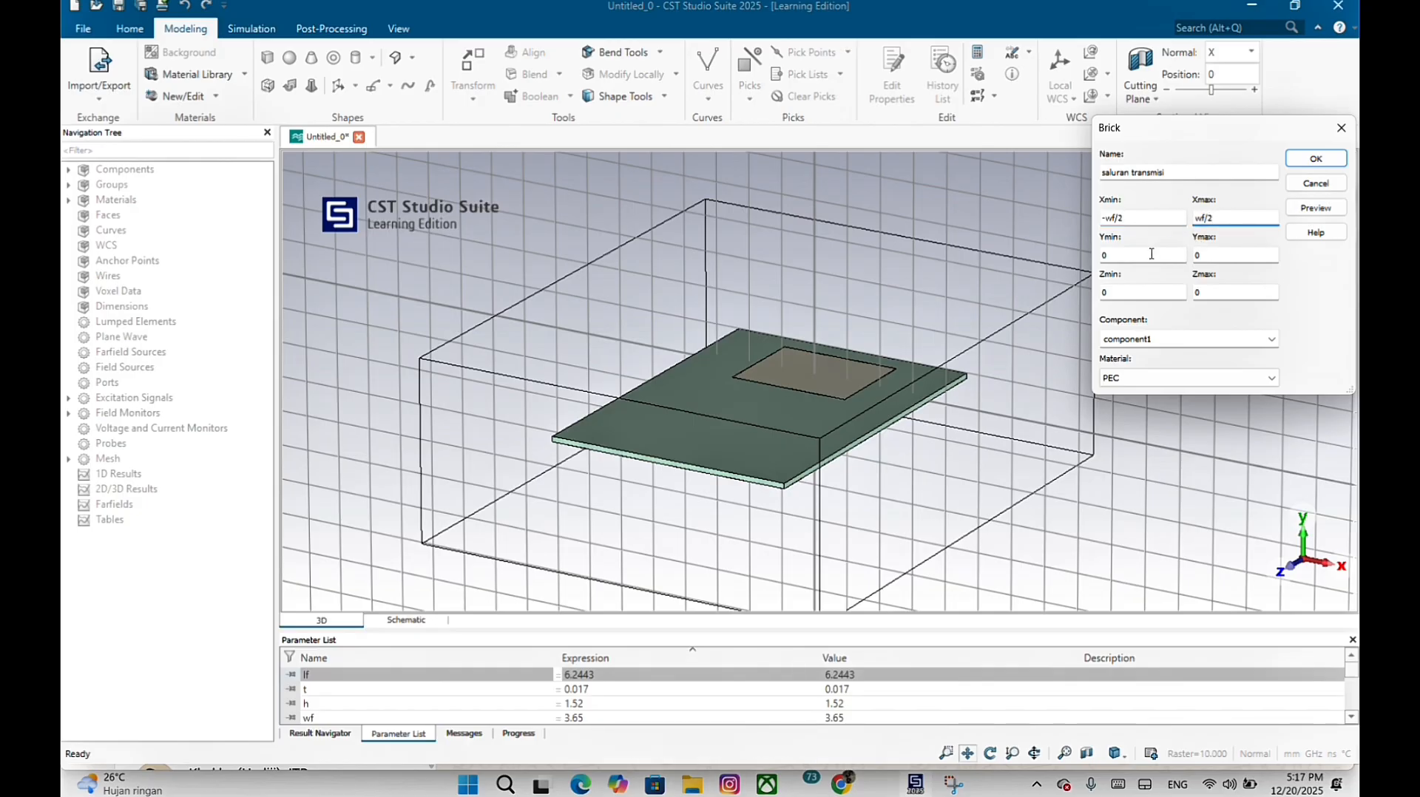
Set the saluran transmisi brick's Y range from t+h to t+h+t.
click(1151, 253)
key(BackSpace)
text(t+)
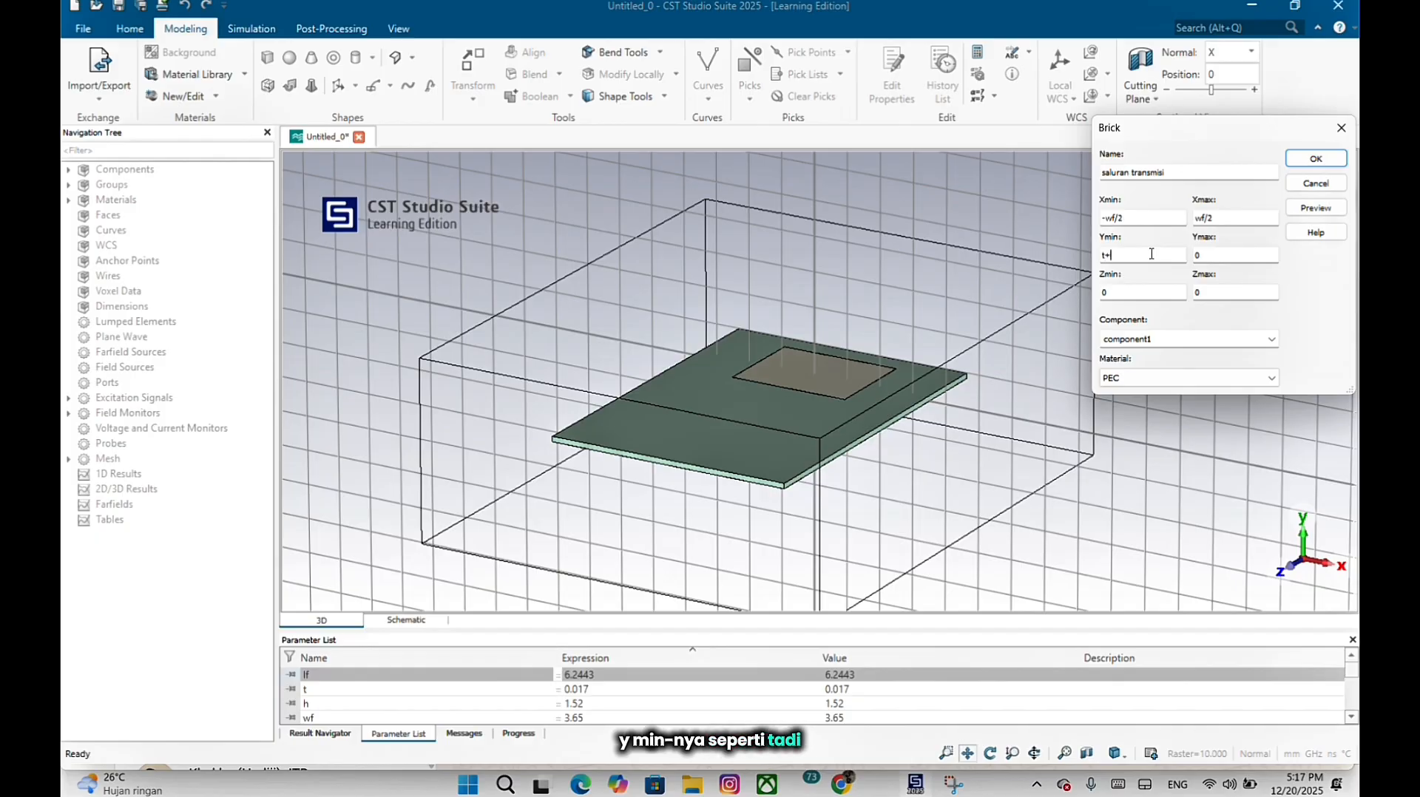
text(h)
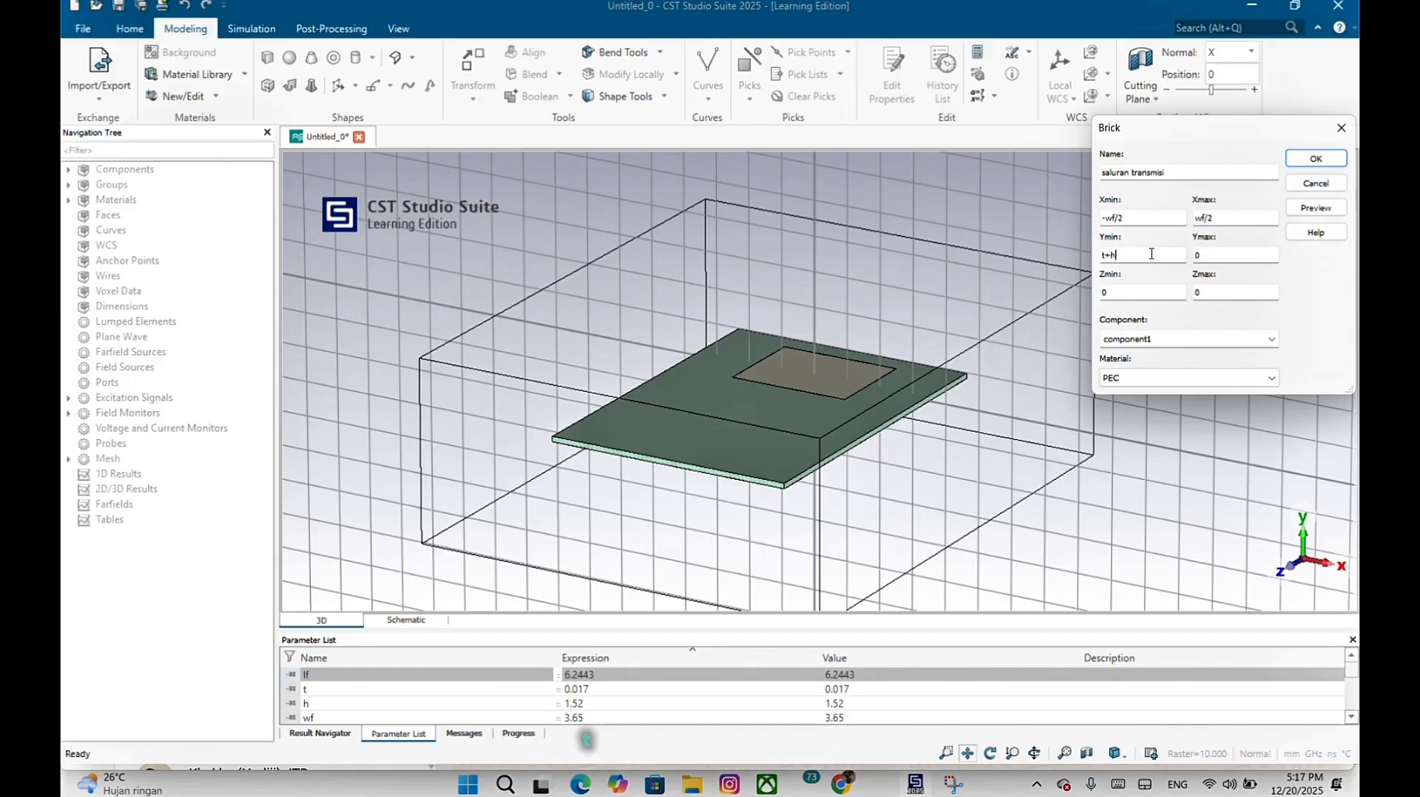
click(1260, 254)
key(BackSpace)
text(t+h+t)
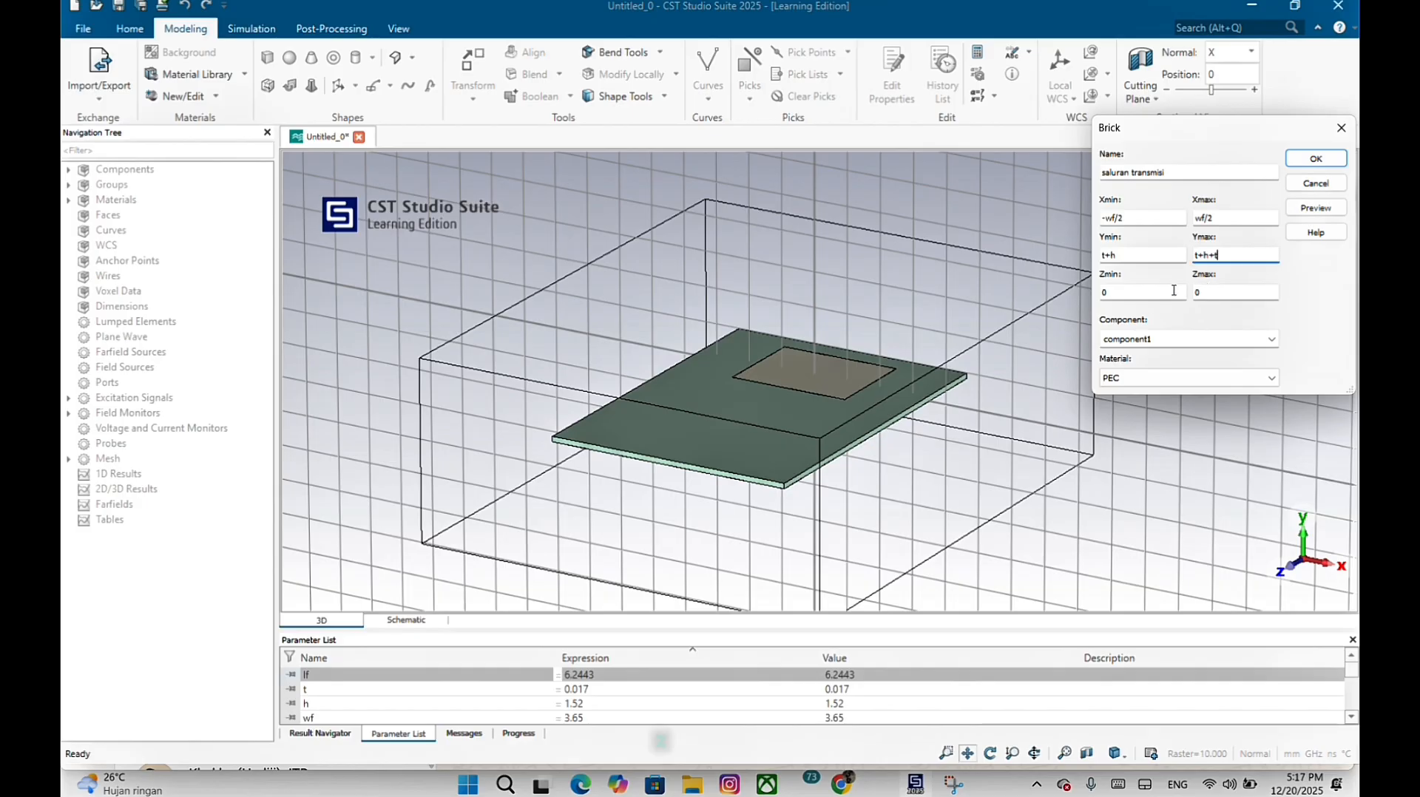
Set the saluran transmisi brick's Z range from la/2 to lg/2+ext, preview the line and create it.
click(1173, 290)
key(BackSpace)
key(ctrl+z)
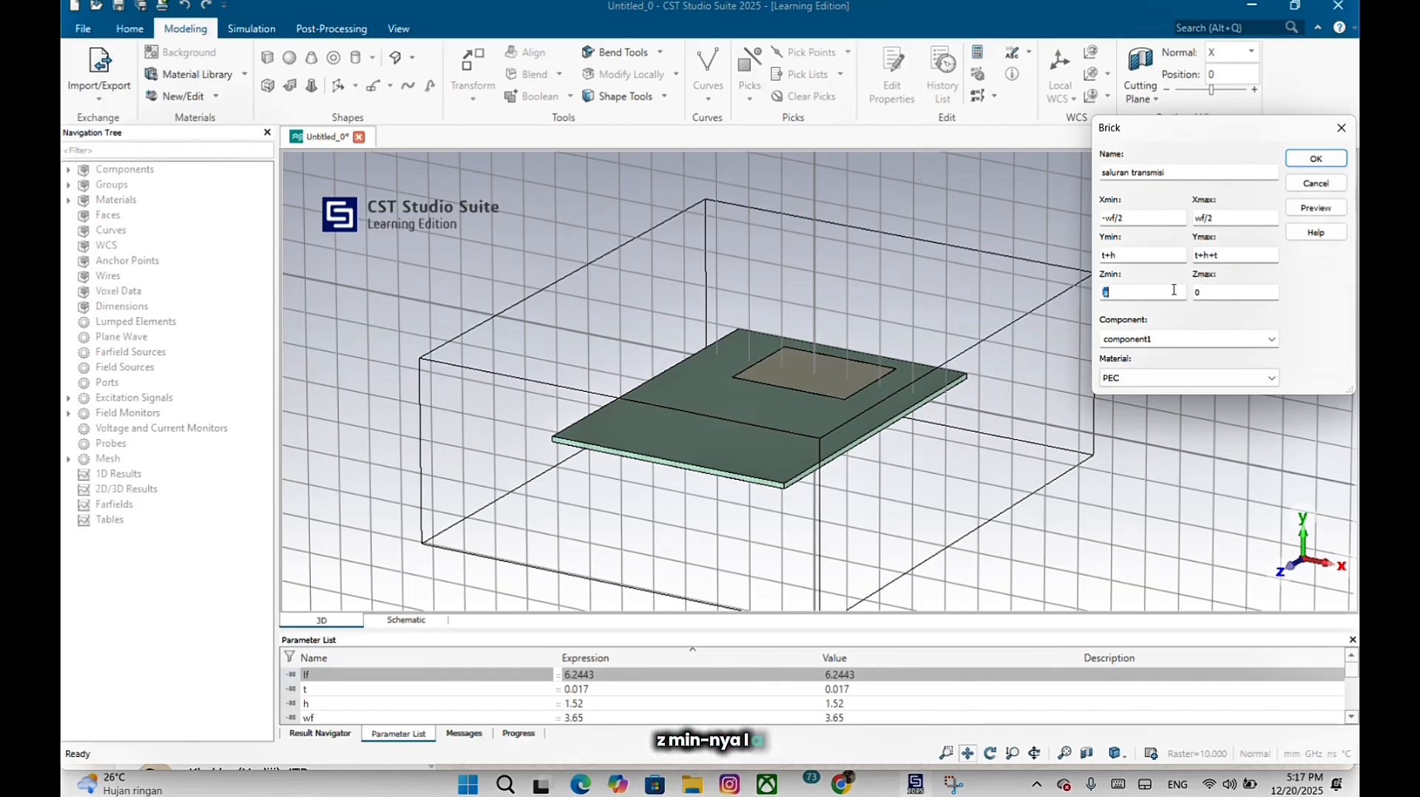
text(lf/2)
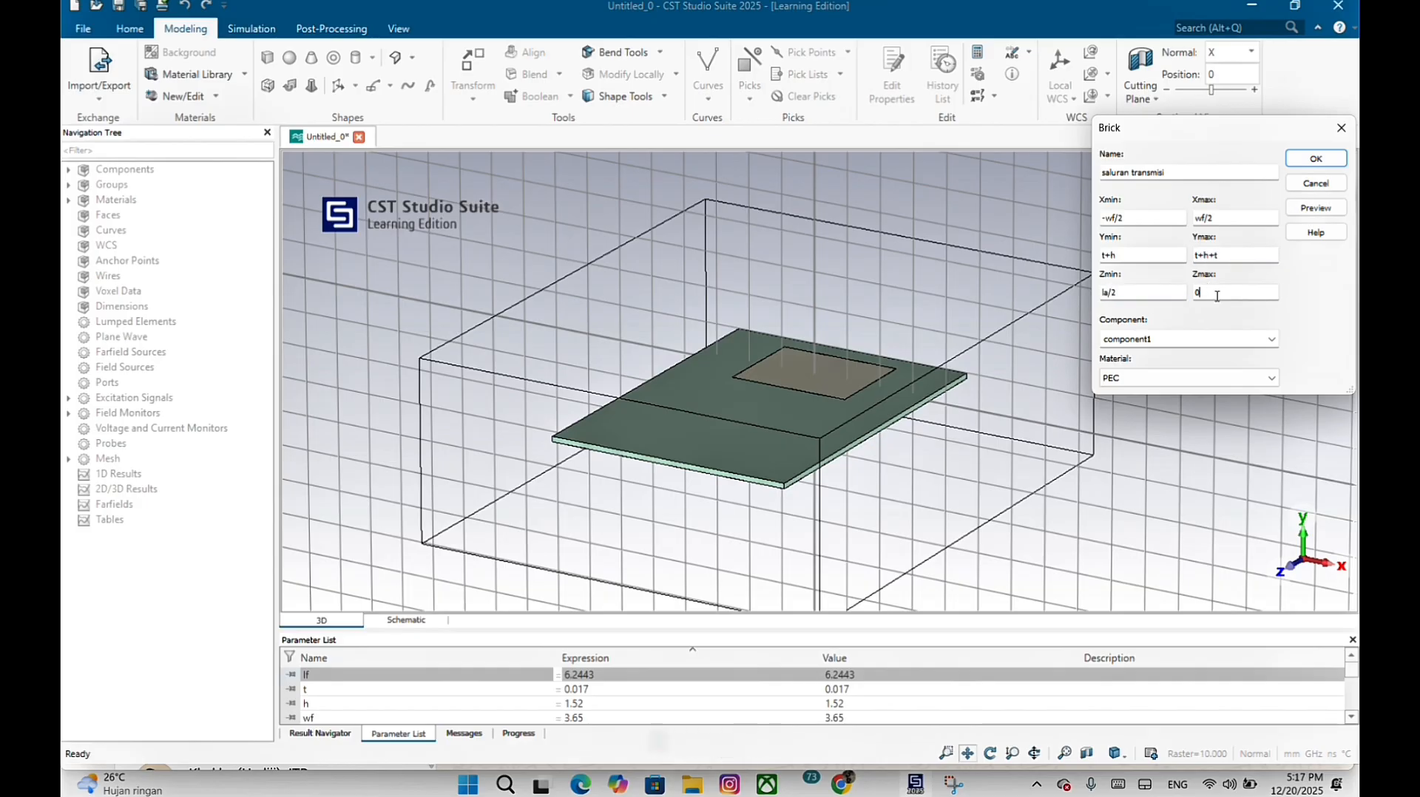
key(BackSpace)
key(ctrl+z)
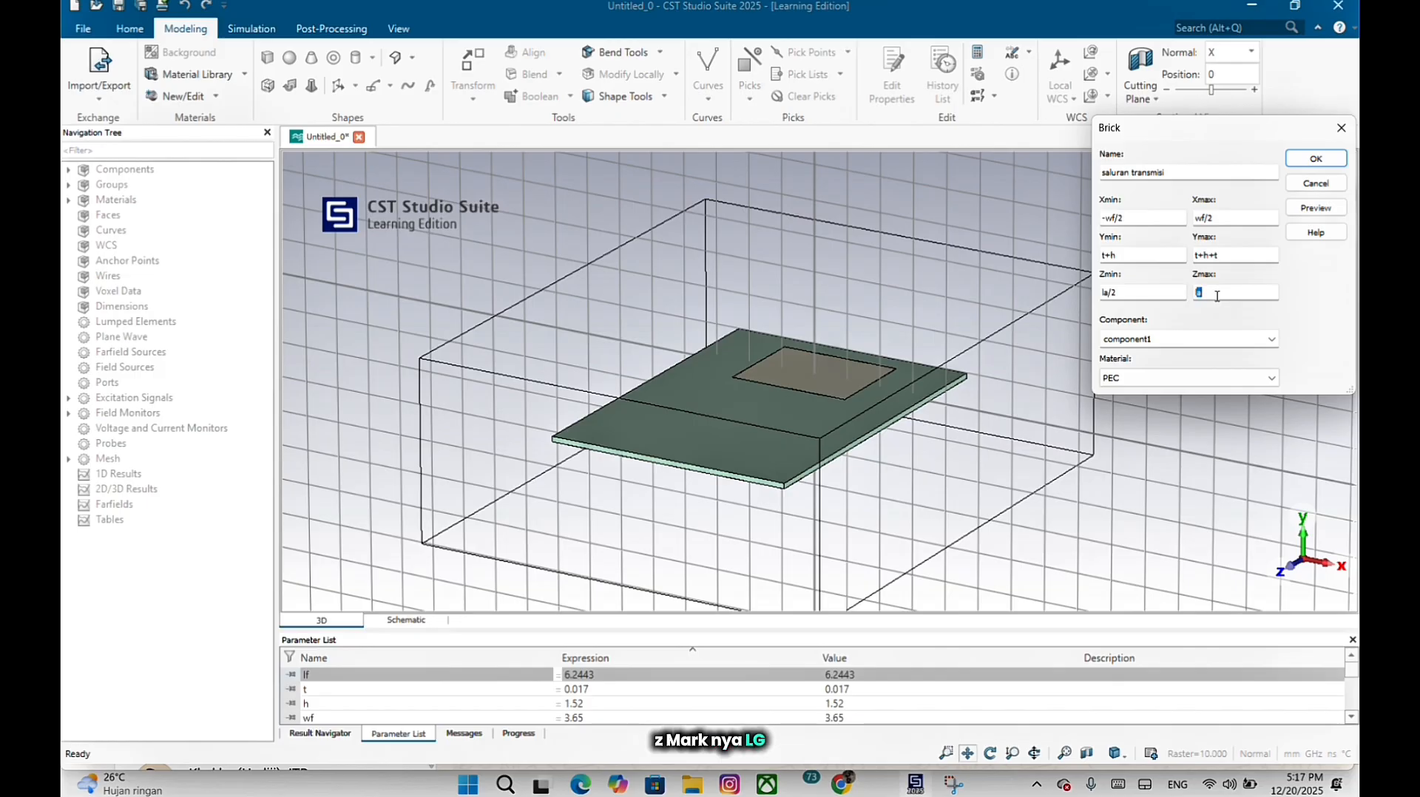
text(lf/2)
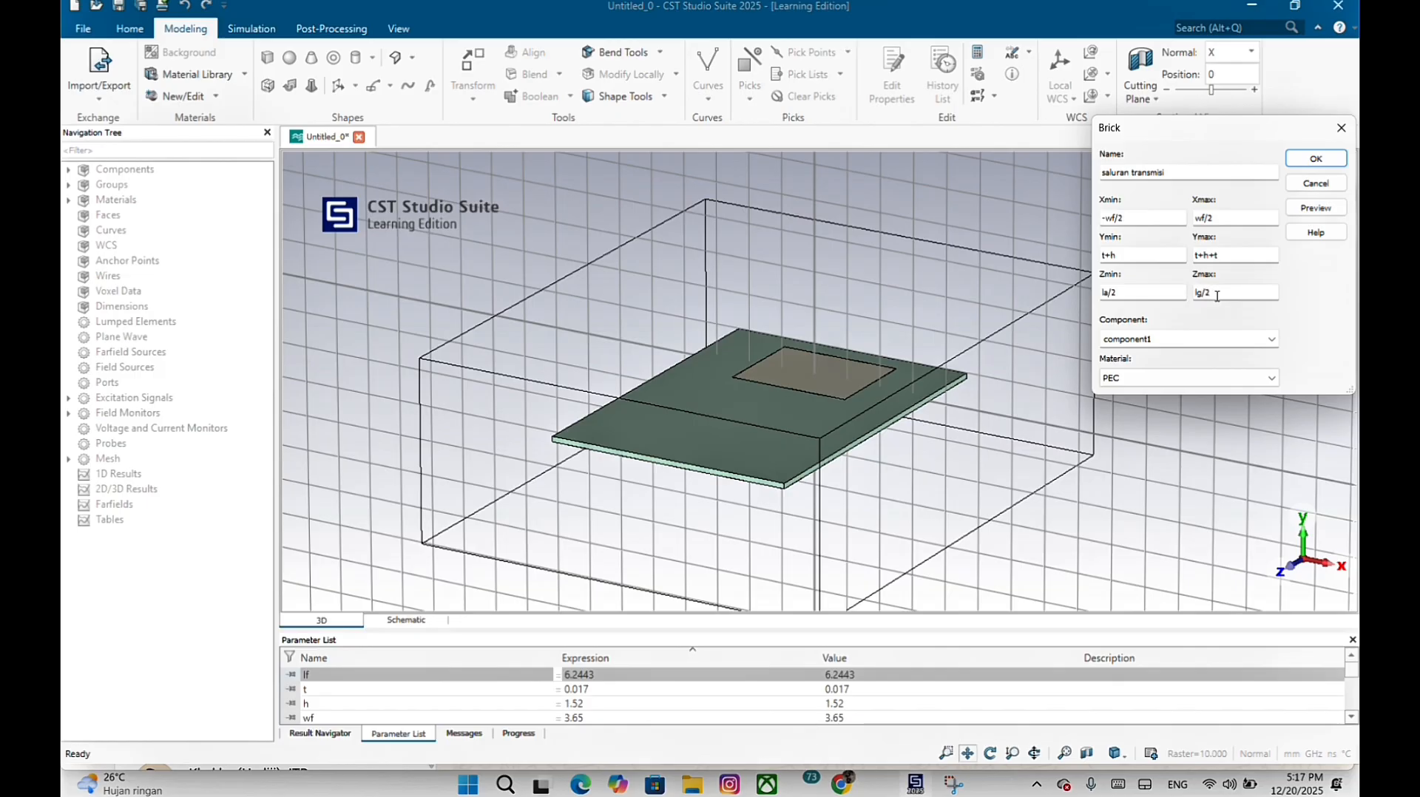
text(+ext)
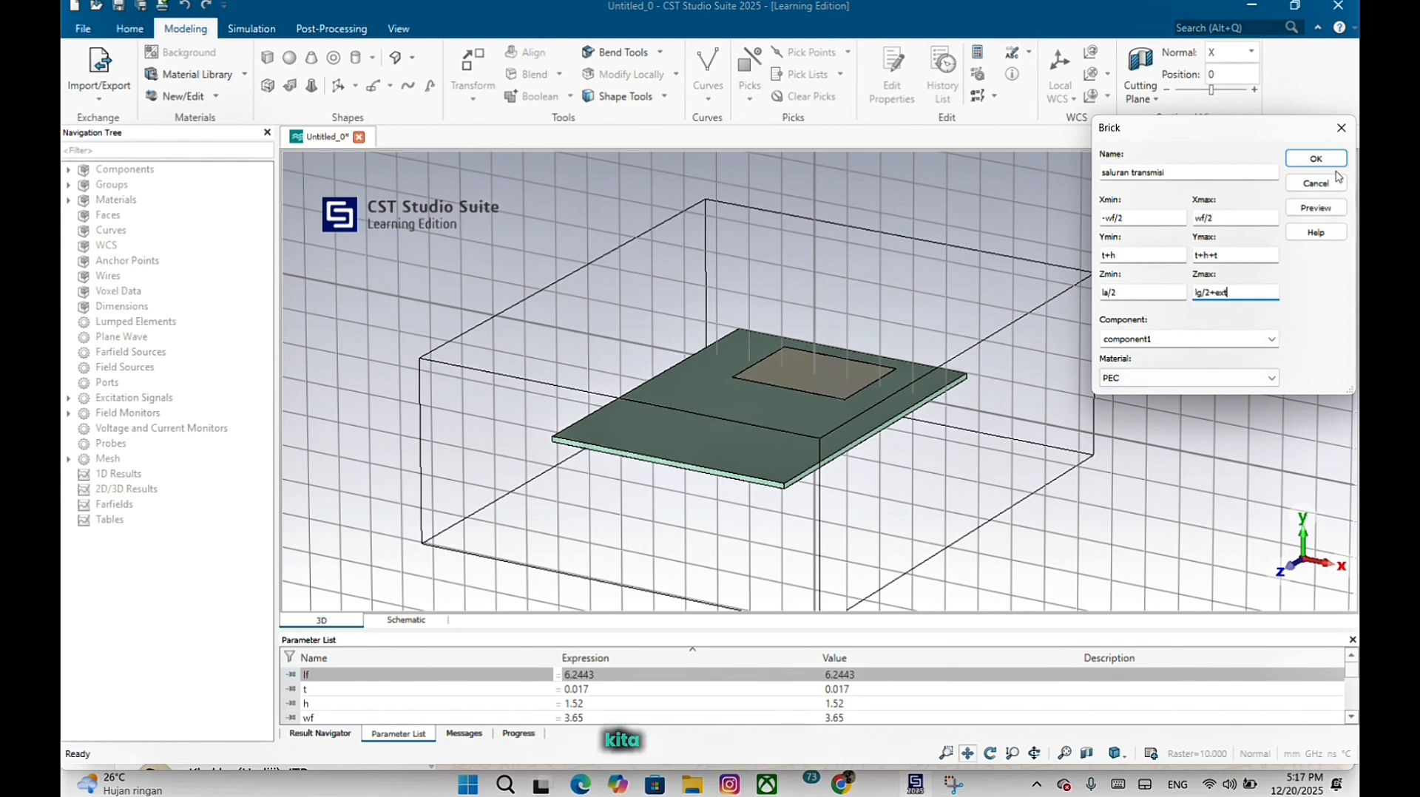
click(1316, 208)
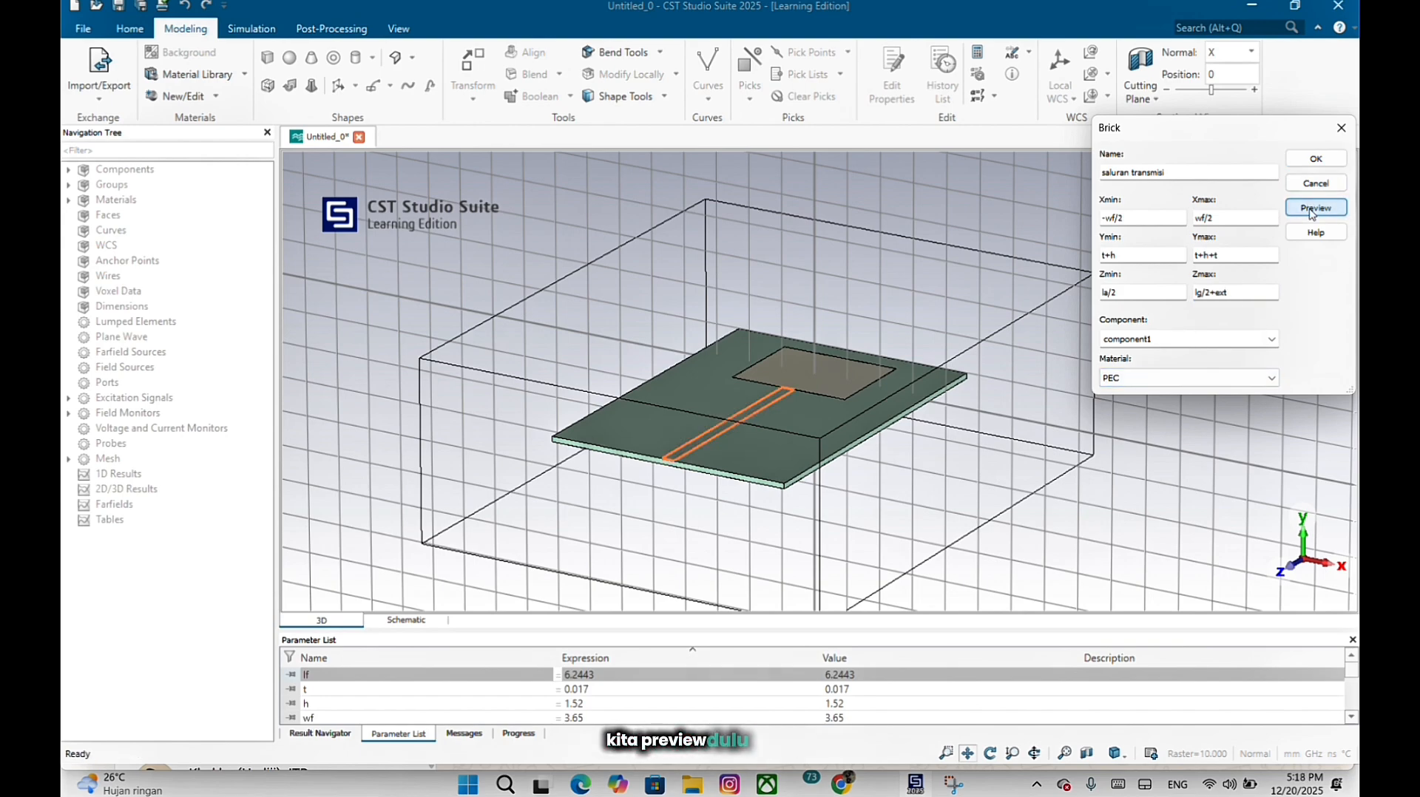
click(1316, 159)
Unite the saluran transmisi and antena solids of component1 with a Boolean Add.
scroll(743, 408, up, 4)
scroll(743, 409, up, 2)
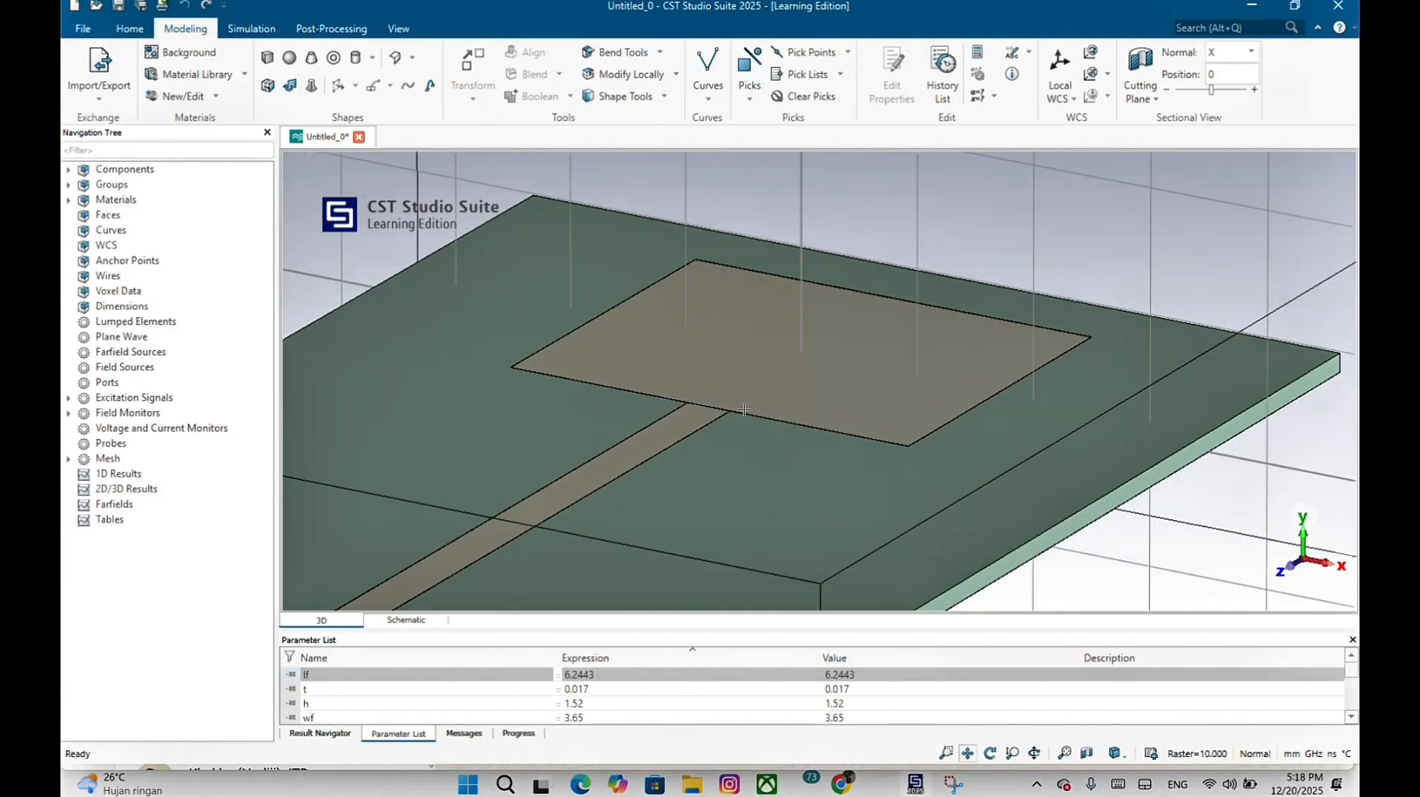
drag(744, 409, 806, 523)
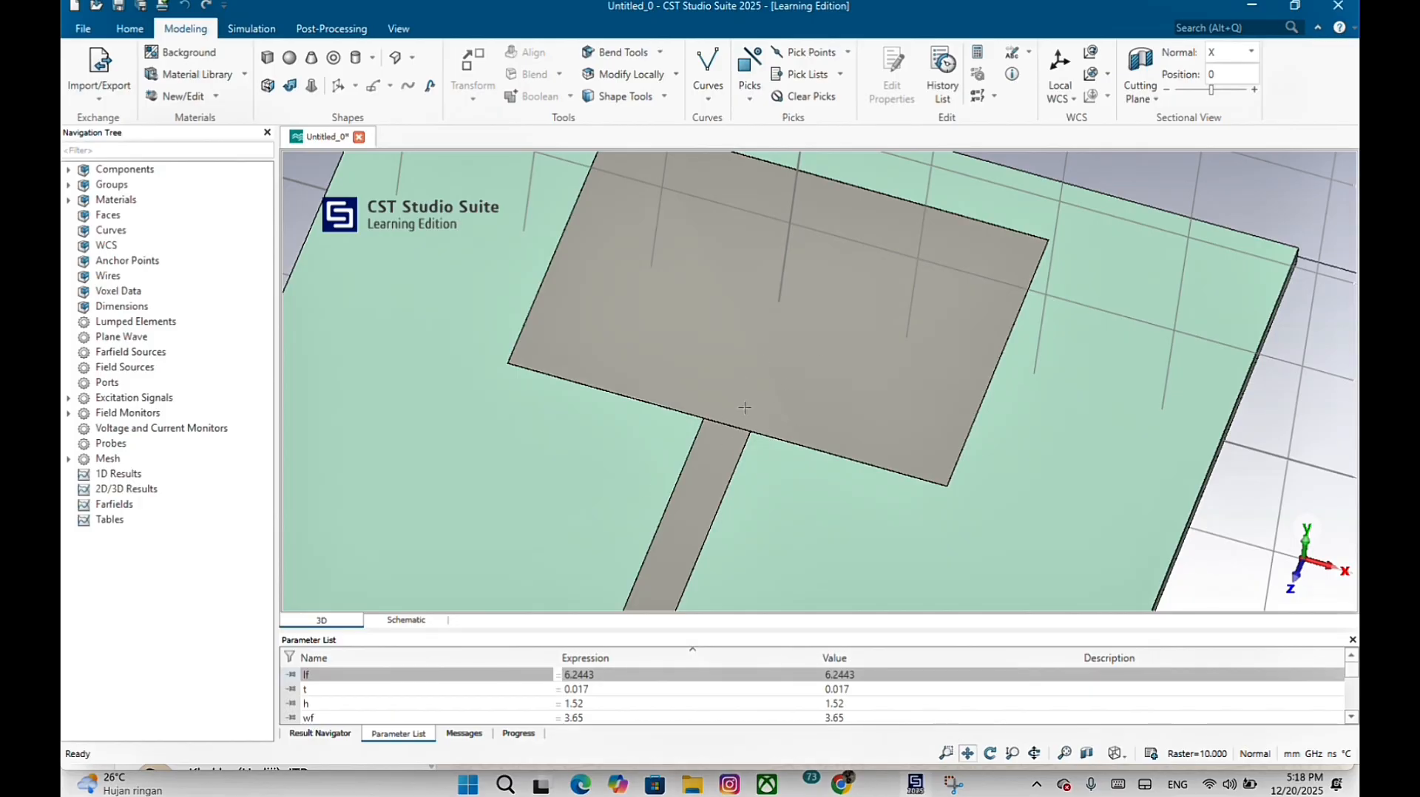
click(190, 173)
click(68, 169)
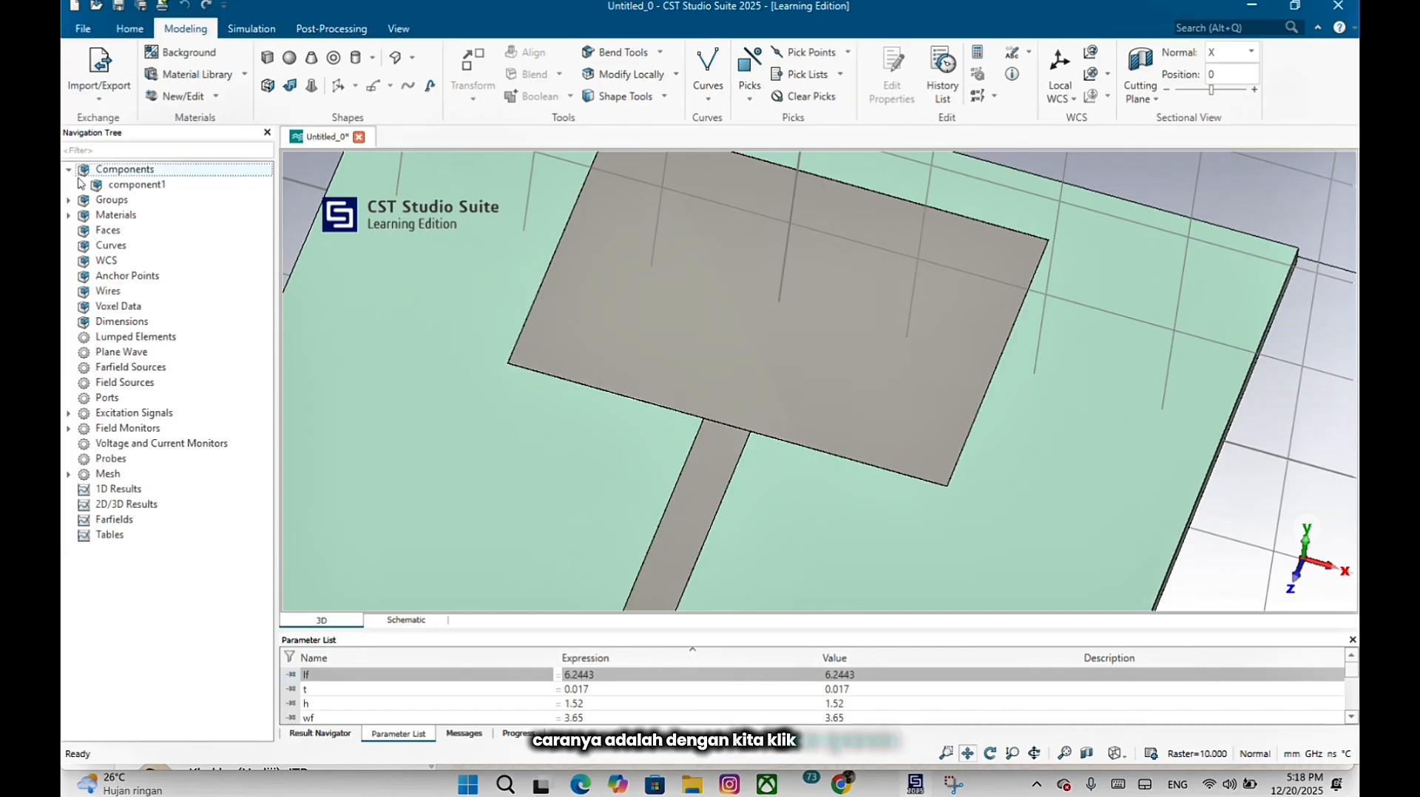
click(83, 186)
click(156, 247)
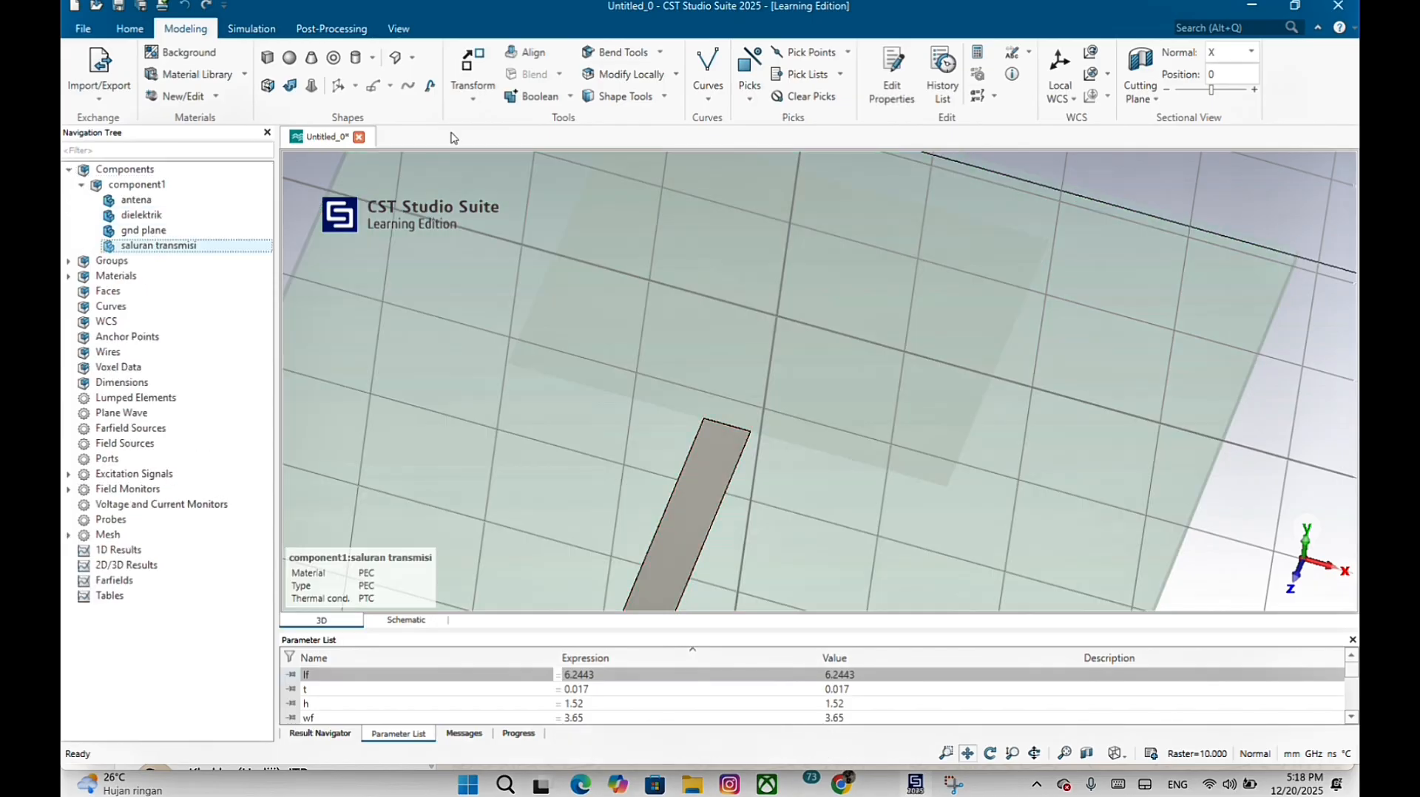
click(533, 96)
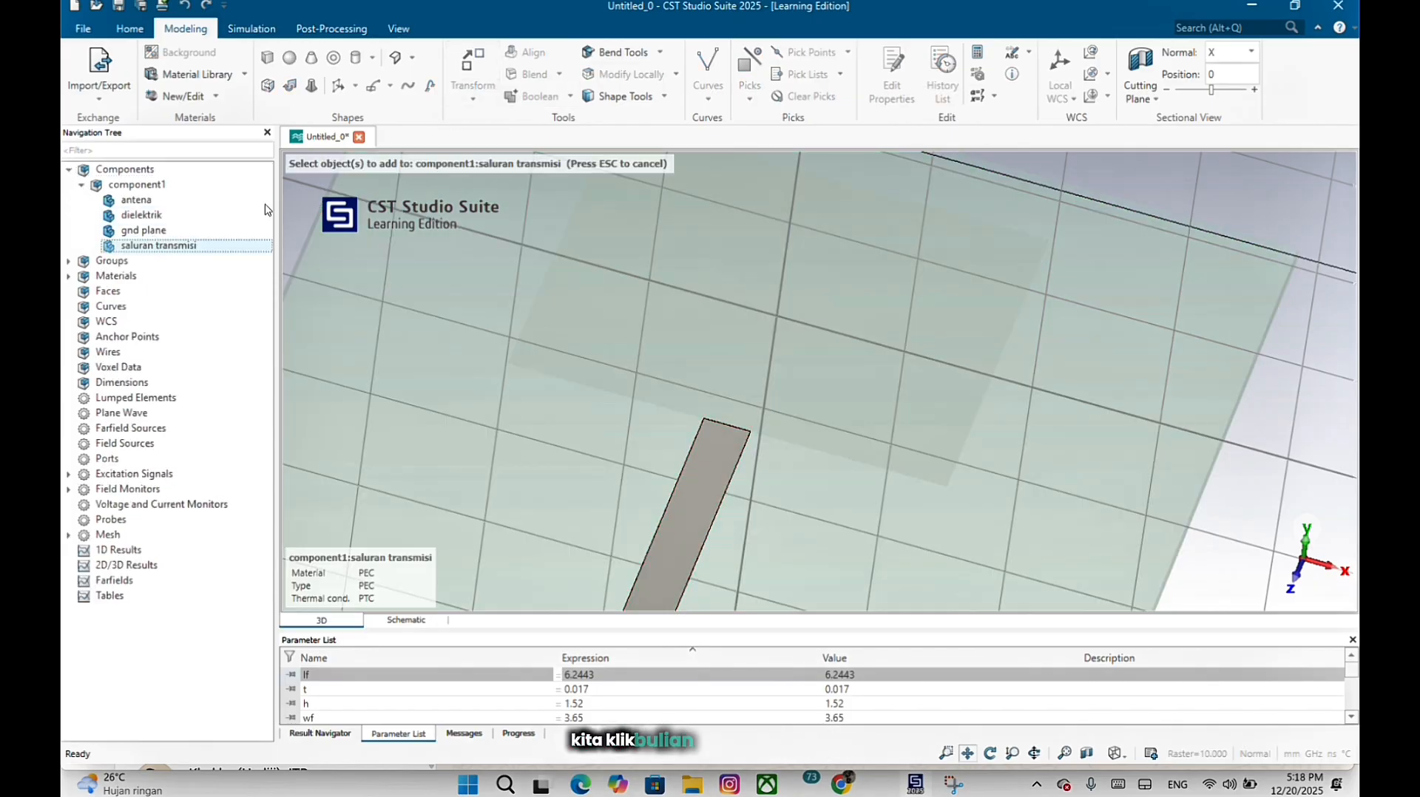
click(171, 205)
key(Return)
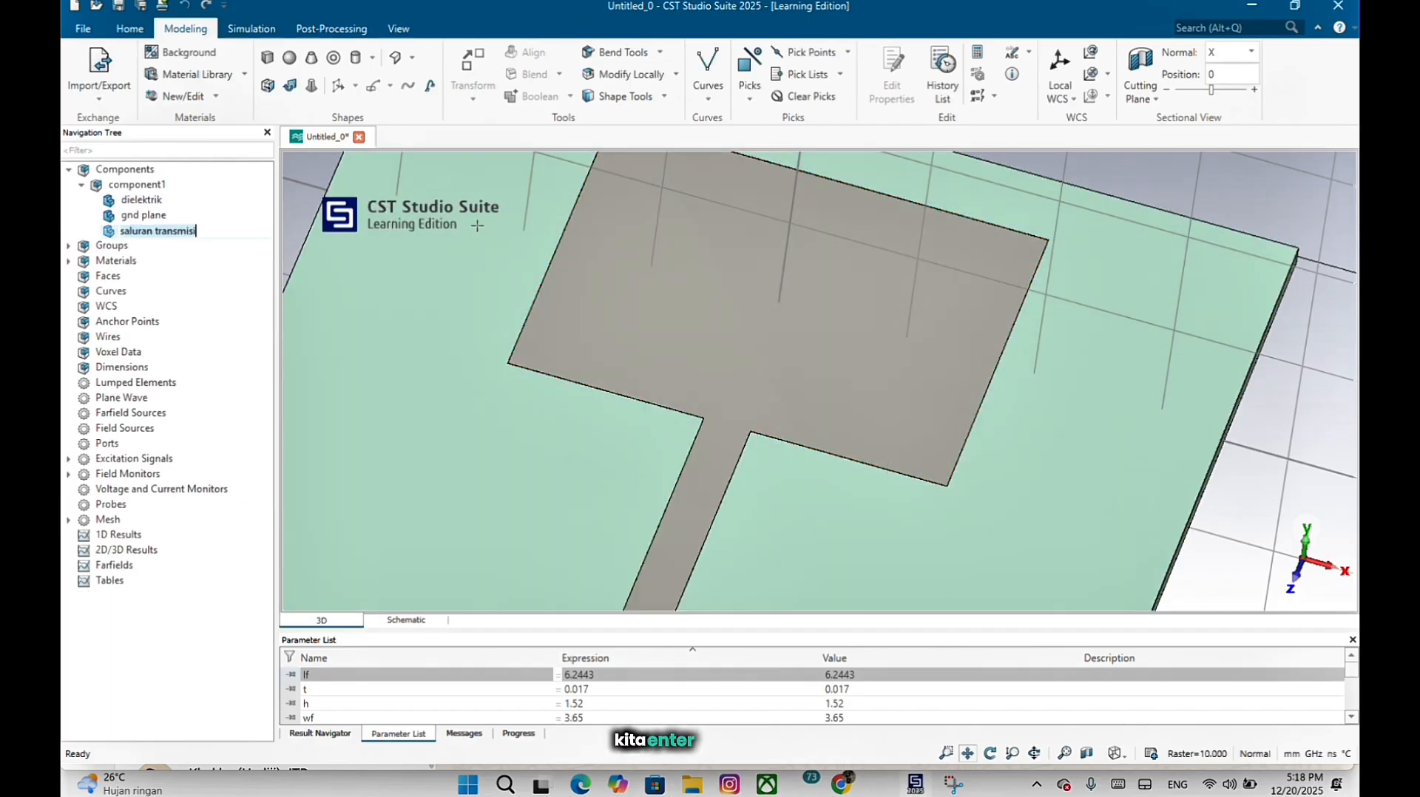
Pick the thin end face of the transmission line at the substrate's edge.
scroll(627, 357, down, 5)
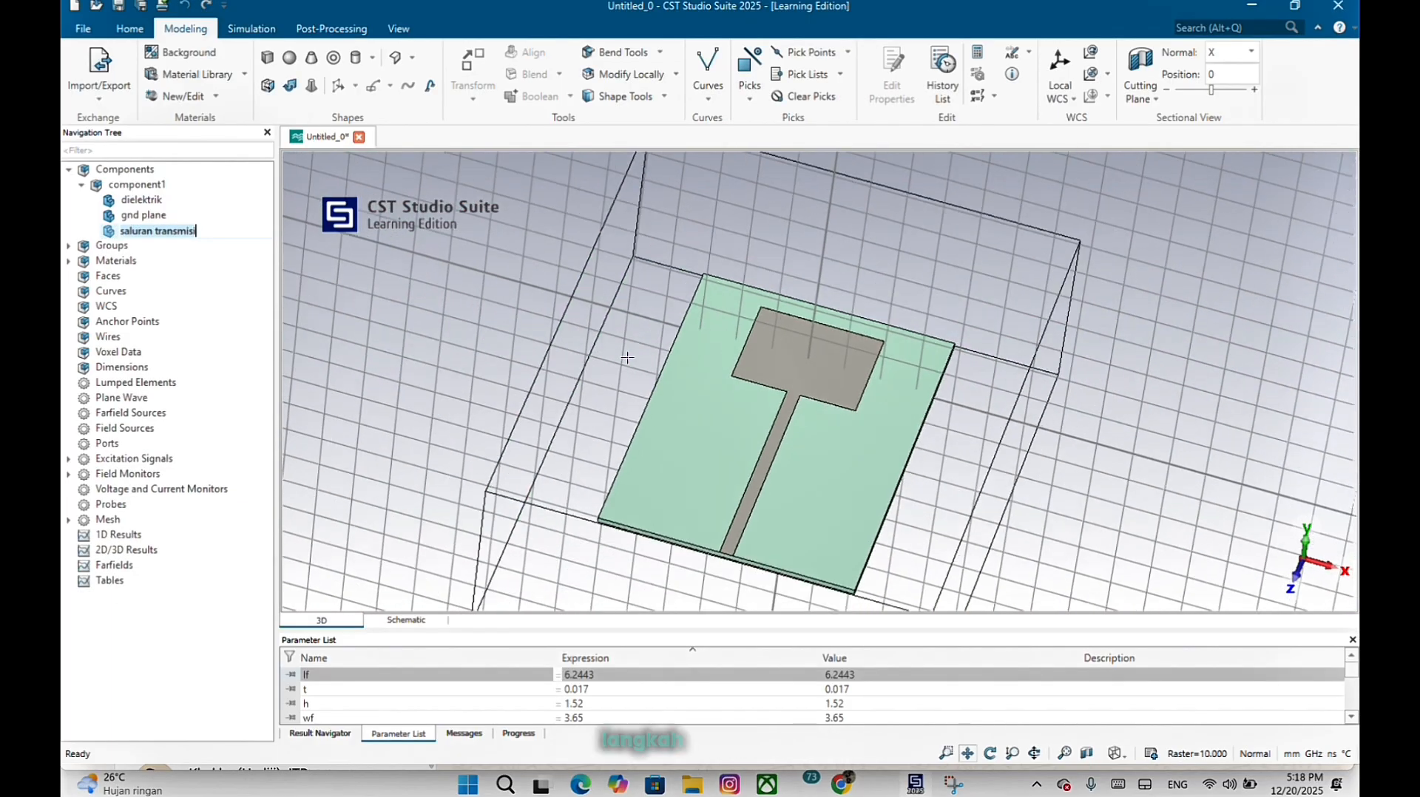
scroll(761, 551, down, 2)
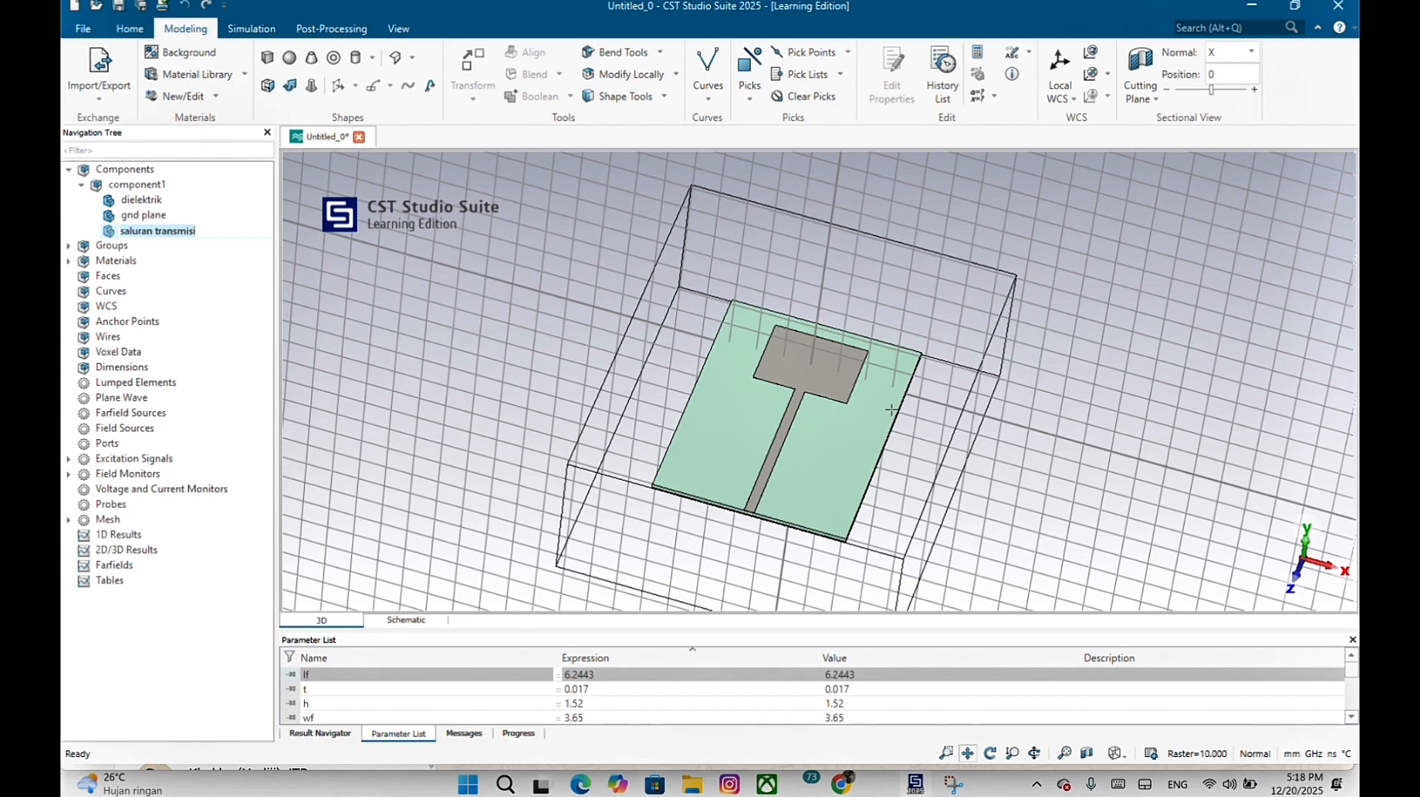
scroll(762, 533, down, 5)
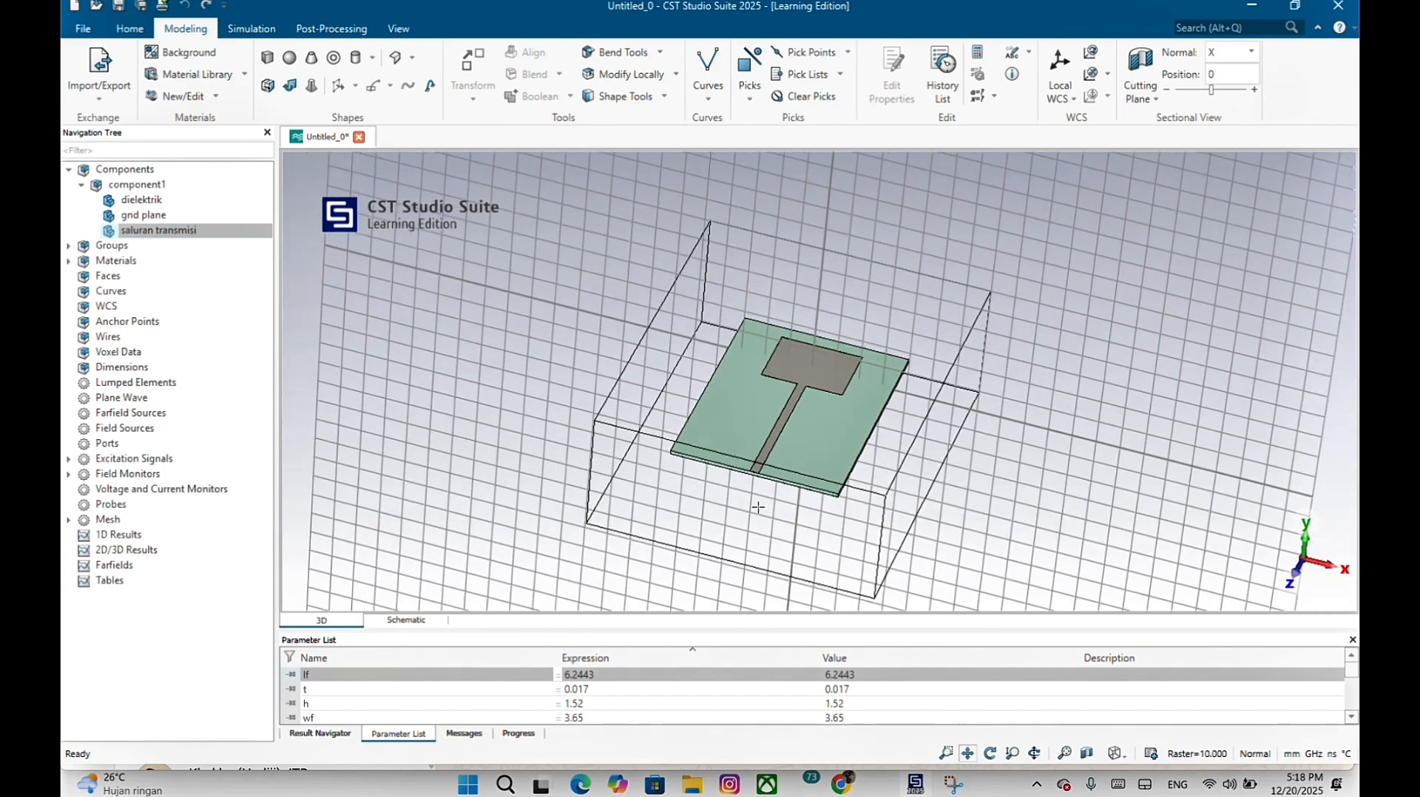
scroll(758, 508, up, 6)
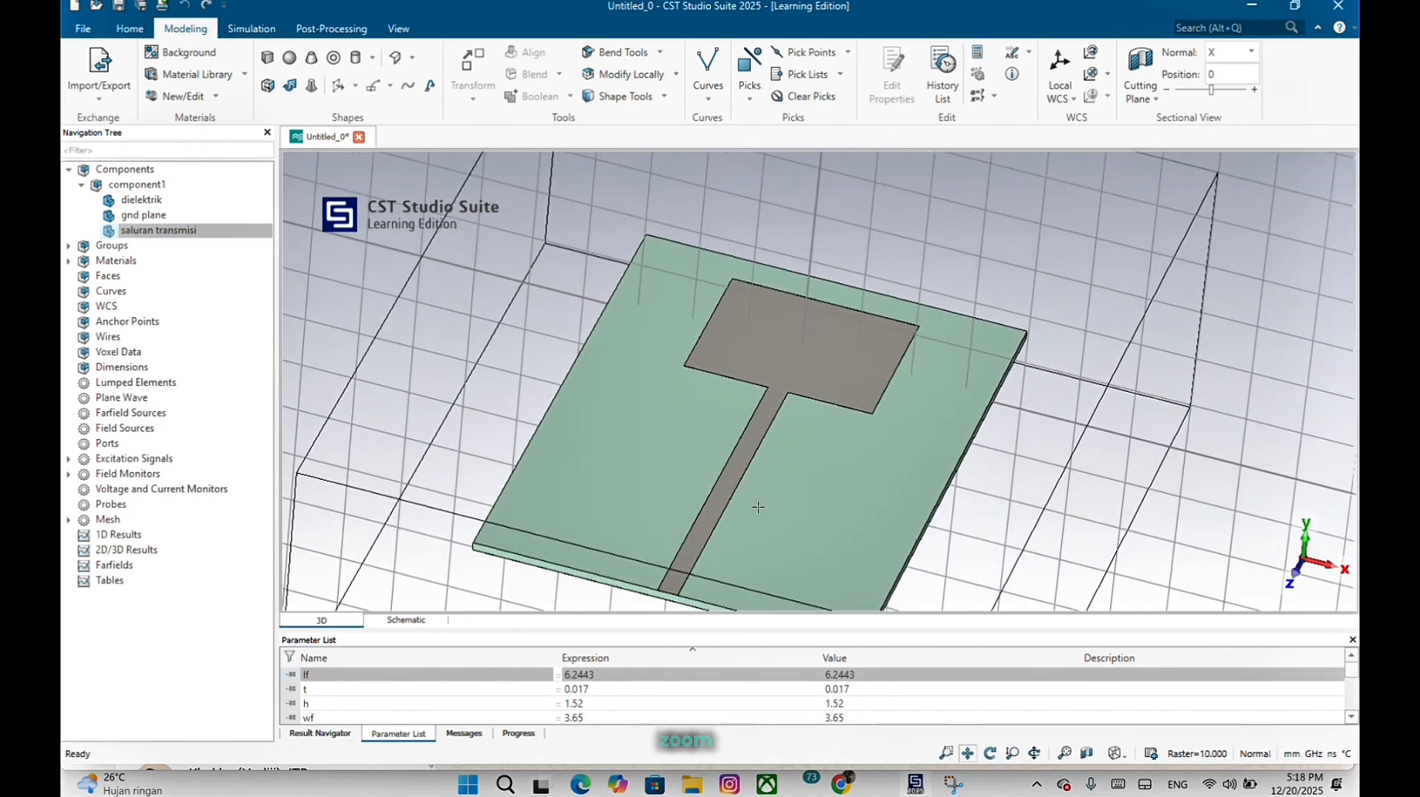
scroll(760, 503, up, 1)
drag(760, 504, 917, 174)
scroll(719, 489, down, 3)
scroll(717, 488, up, 8)
scroll(887, 399, up, 5)
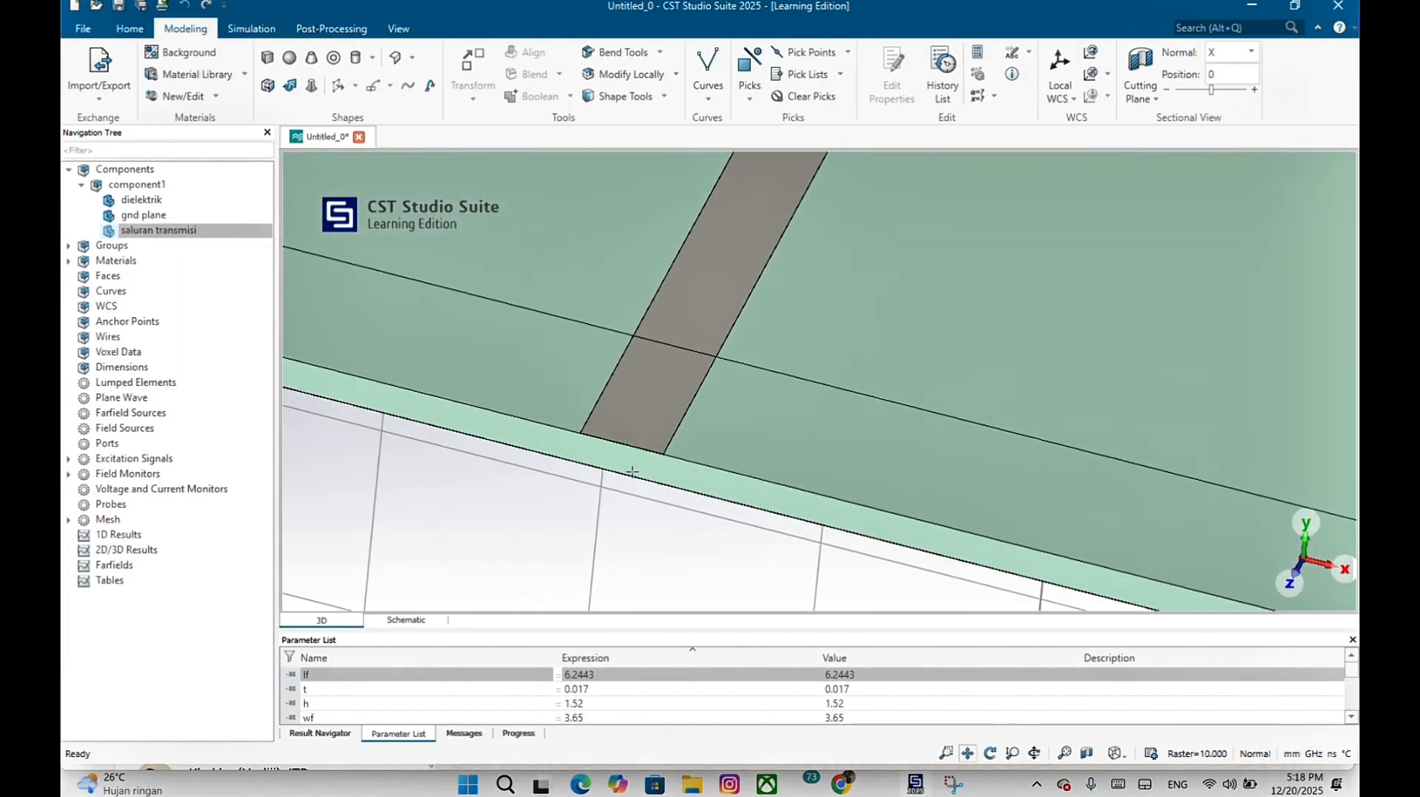
scroll(632, 472, down, 3)
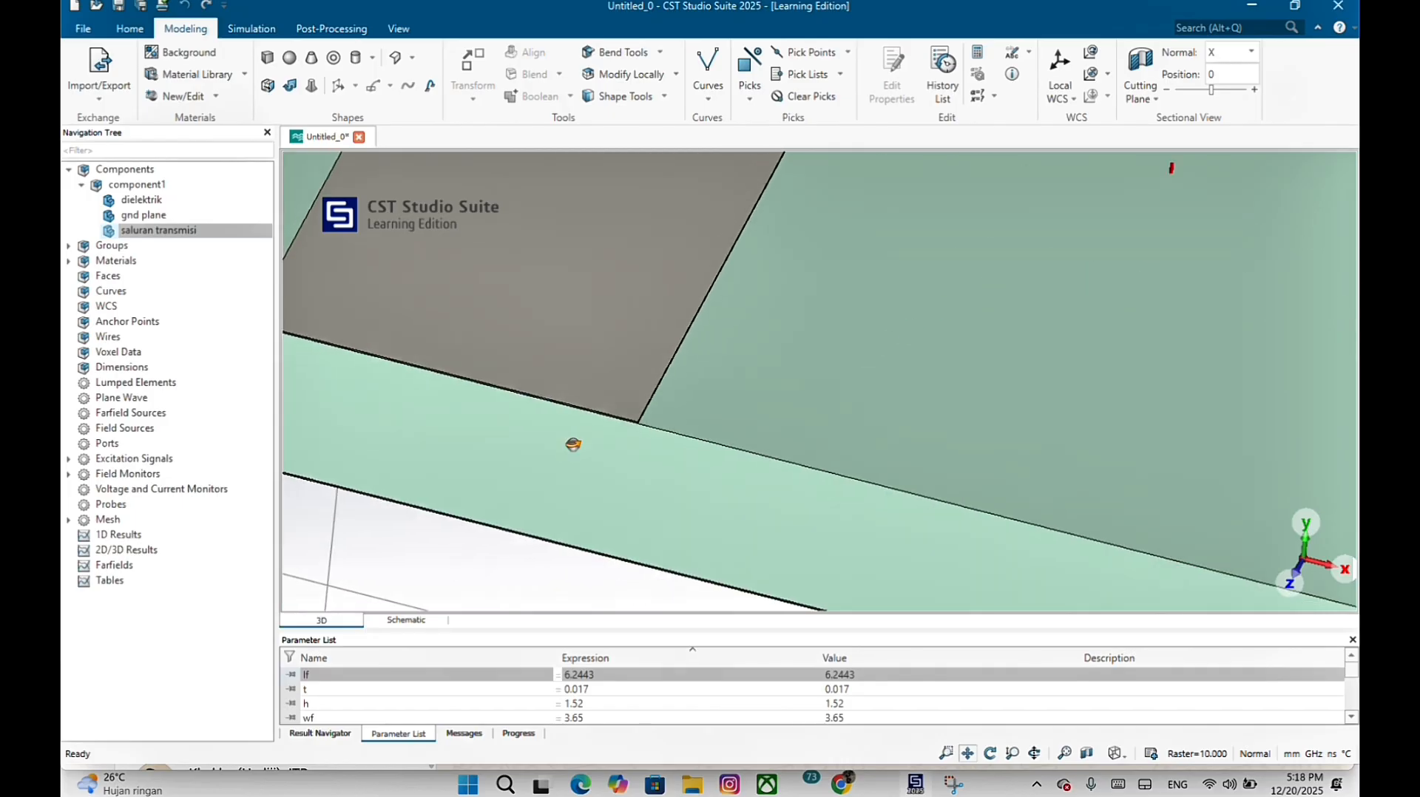
mouse_move(573, 444)
mouse_down()
mouse_move(602, 396)
mouse_move(631, 386)
mouse_move(586, 326)
mouse_up()
scroll(556, 501, up, 5)
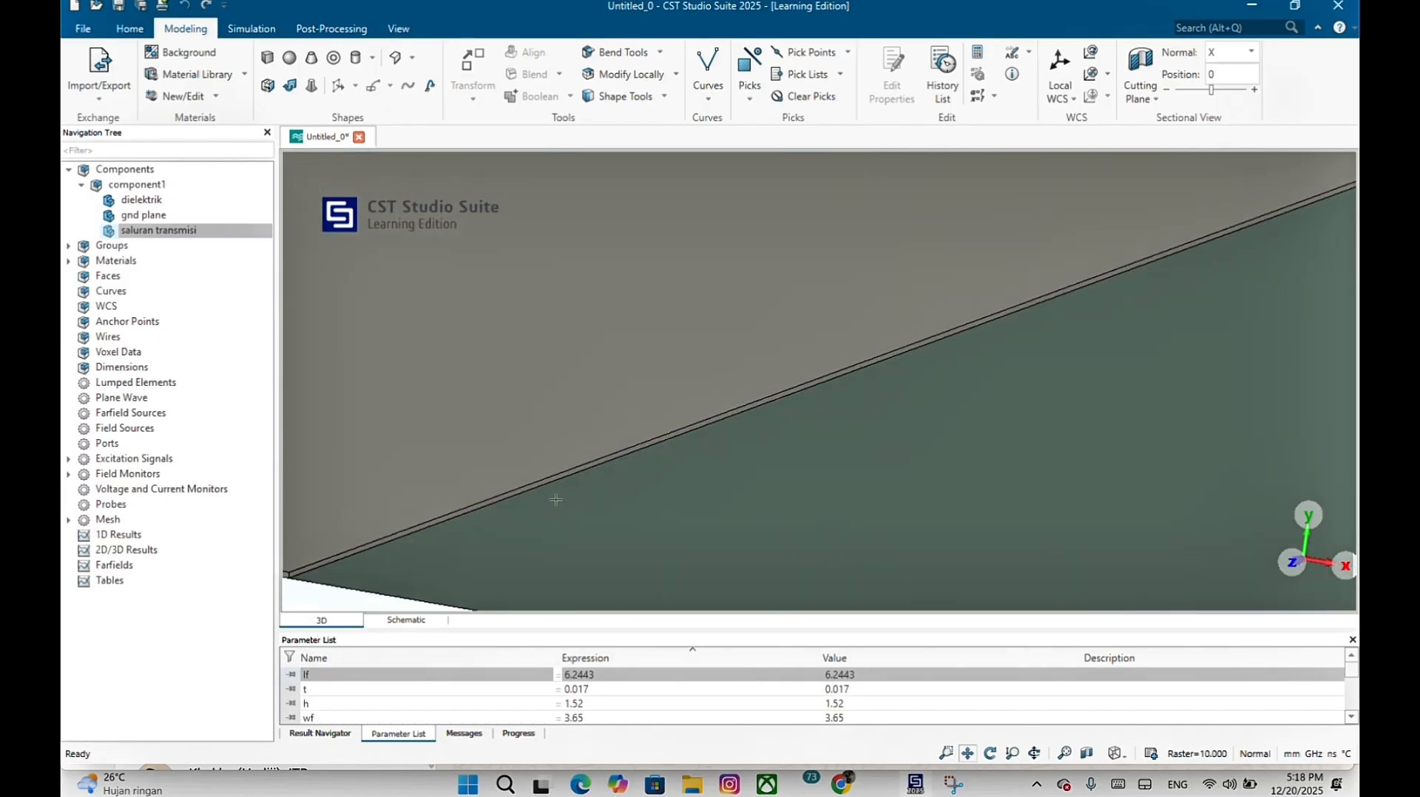
drag(571, 497, 1077, 342)
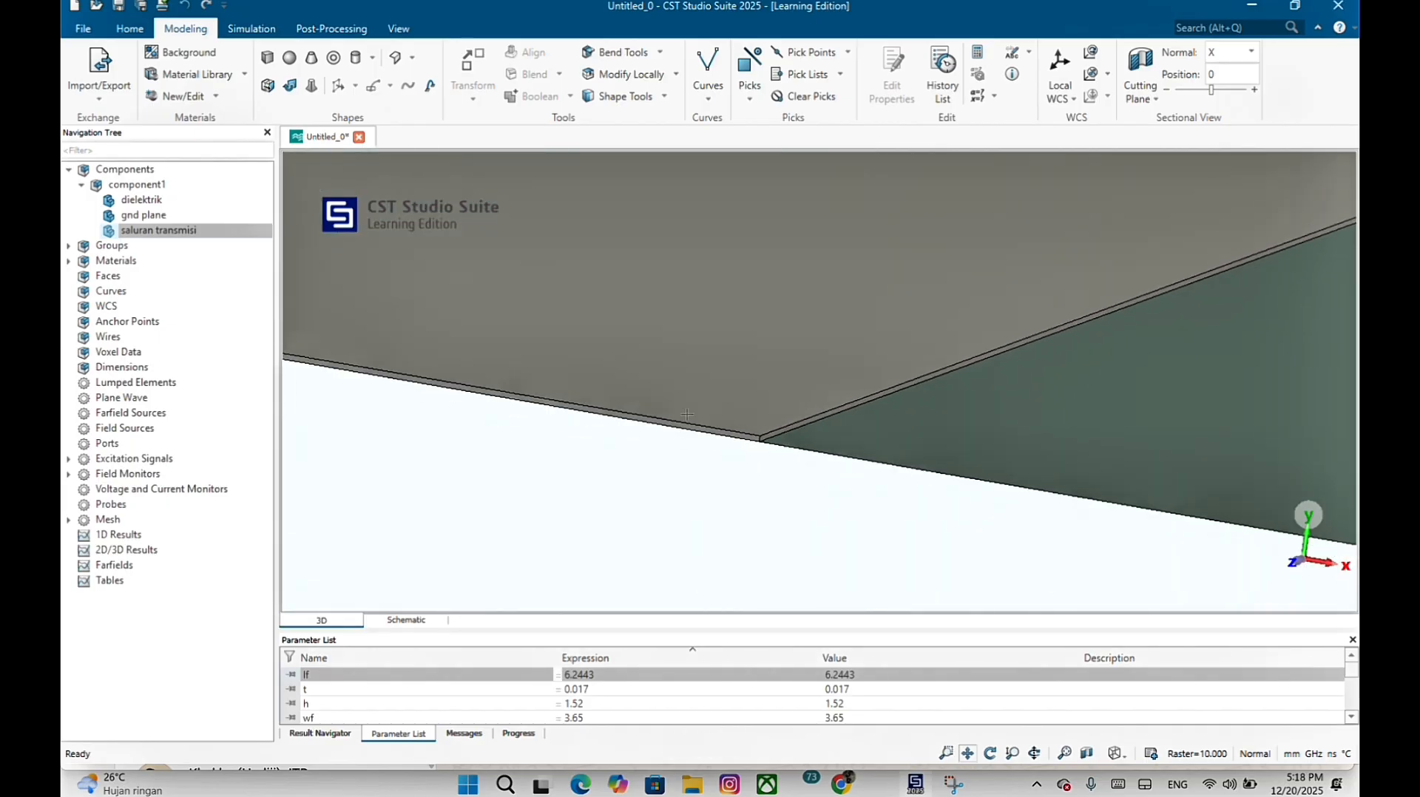
drag(686, 415, 1191, 340)
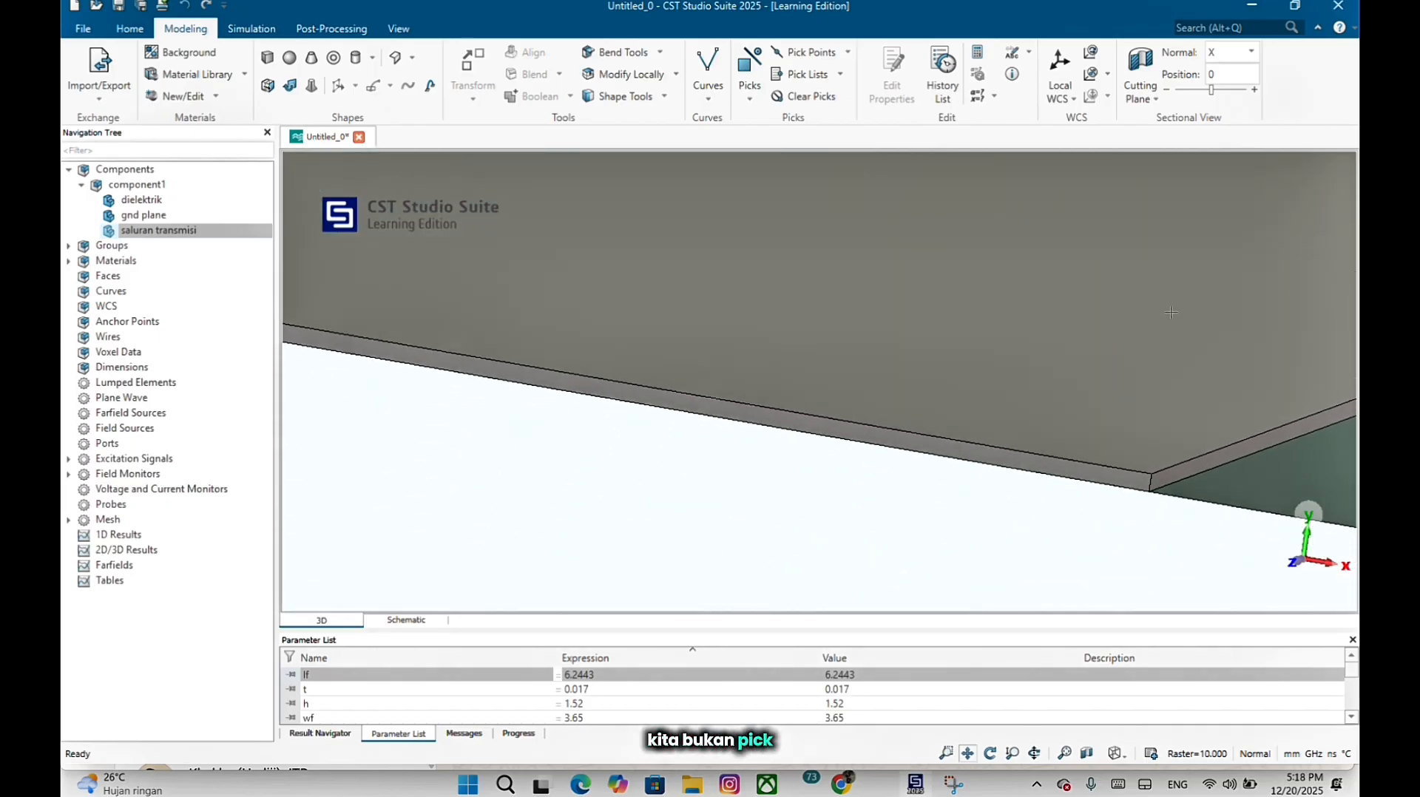
click(749, 72)
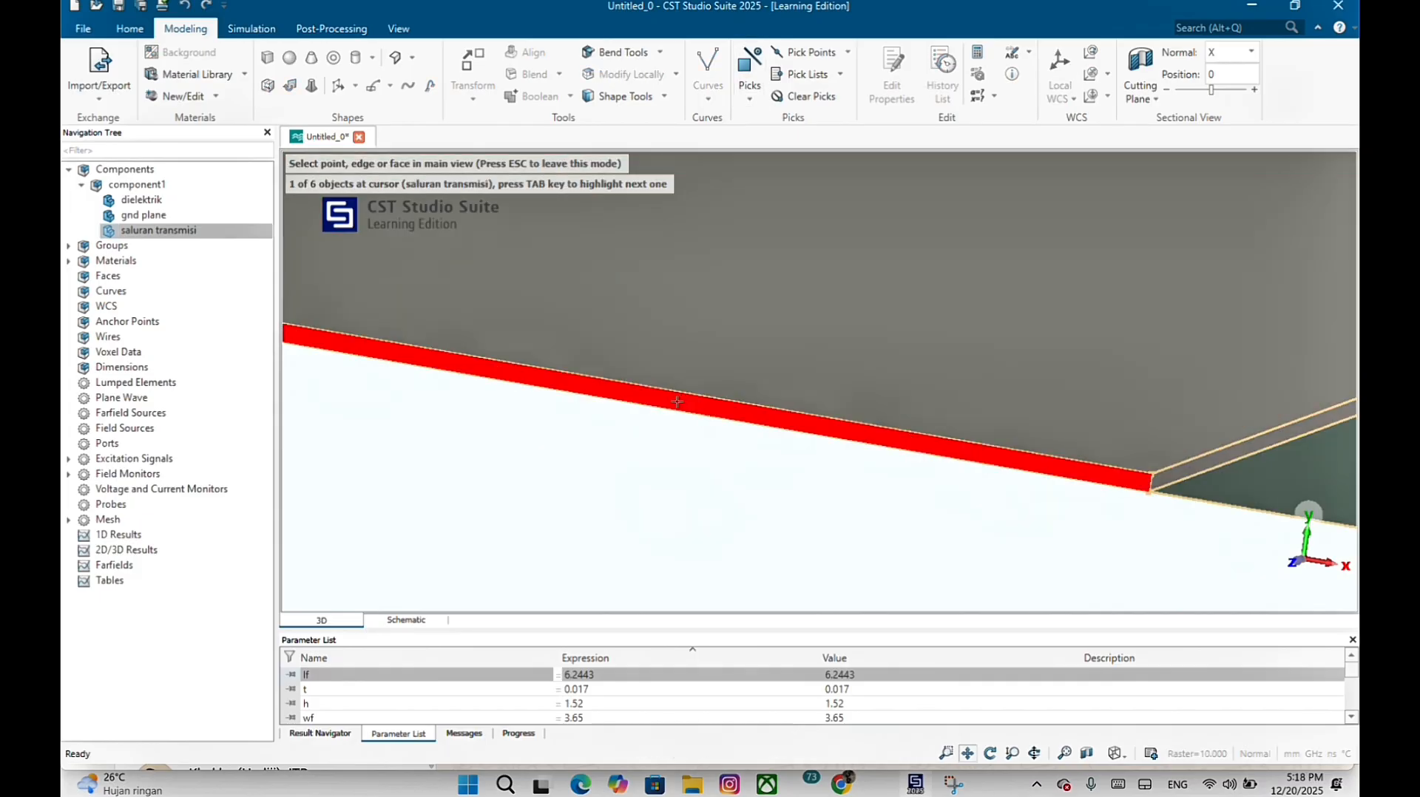
double_click(676, 401)
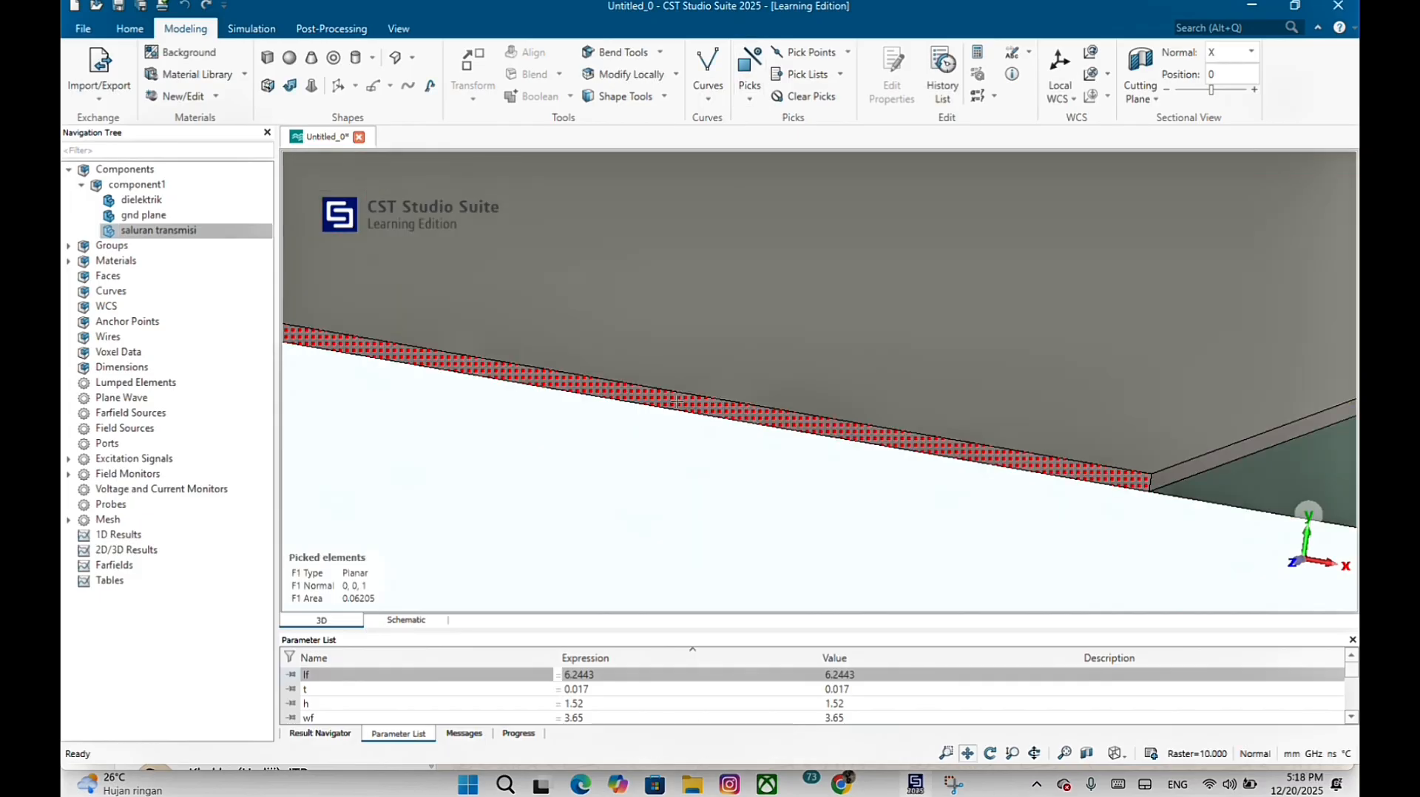
Run the port extension coefficient macro, calculate the coefficient for the Microstrip type and construct the waveguide port from the picked face.
click(130, 28)
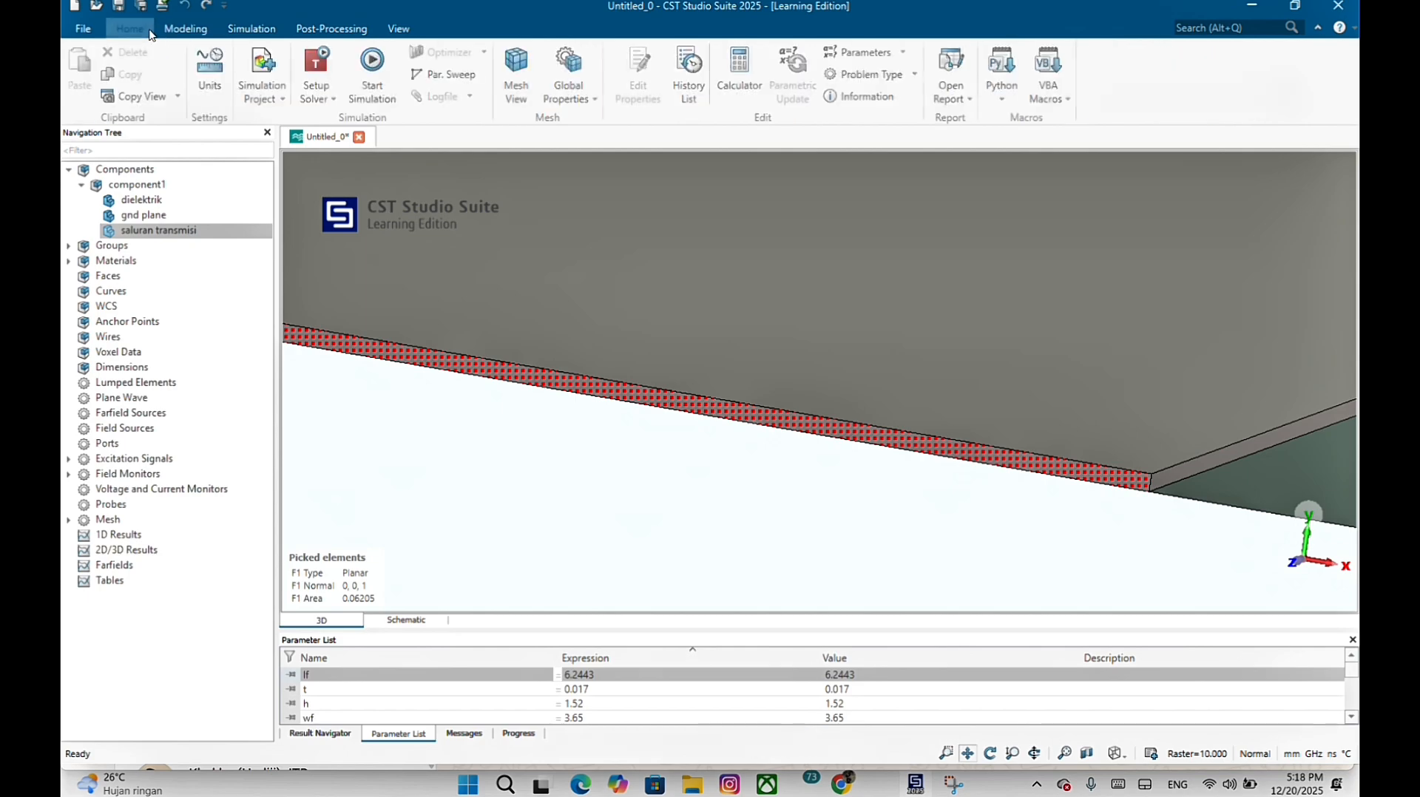
click(1062, 91)
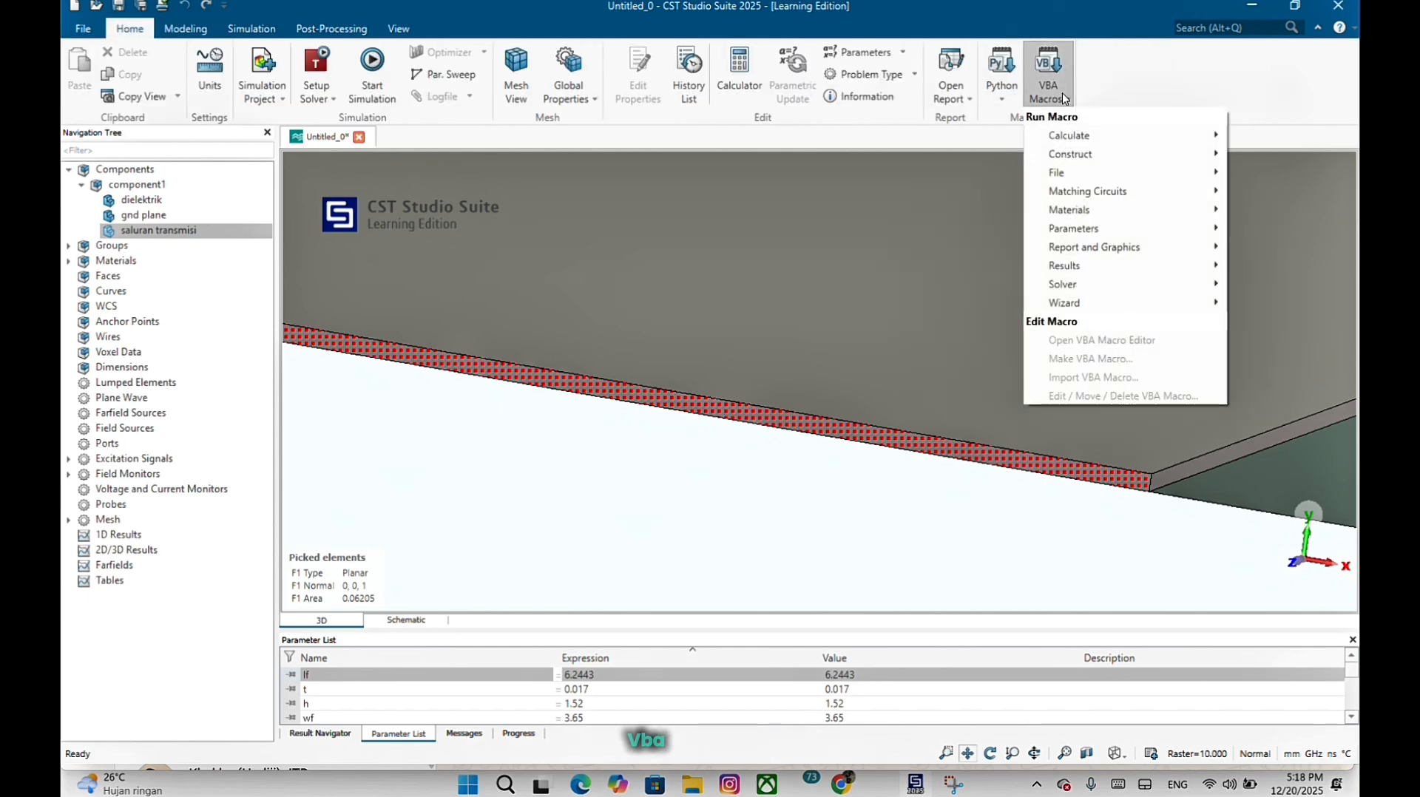
mouse_move(1065, 284)
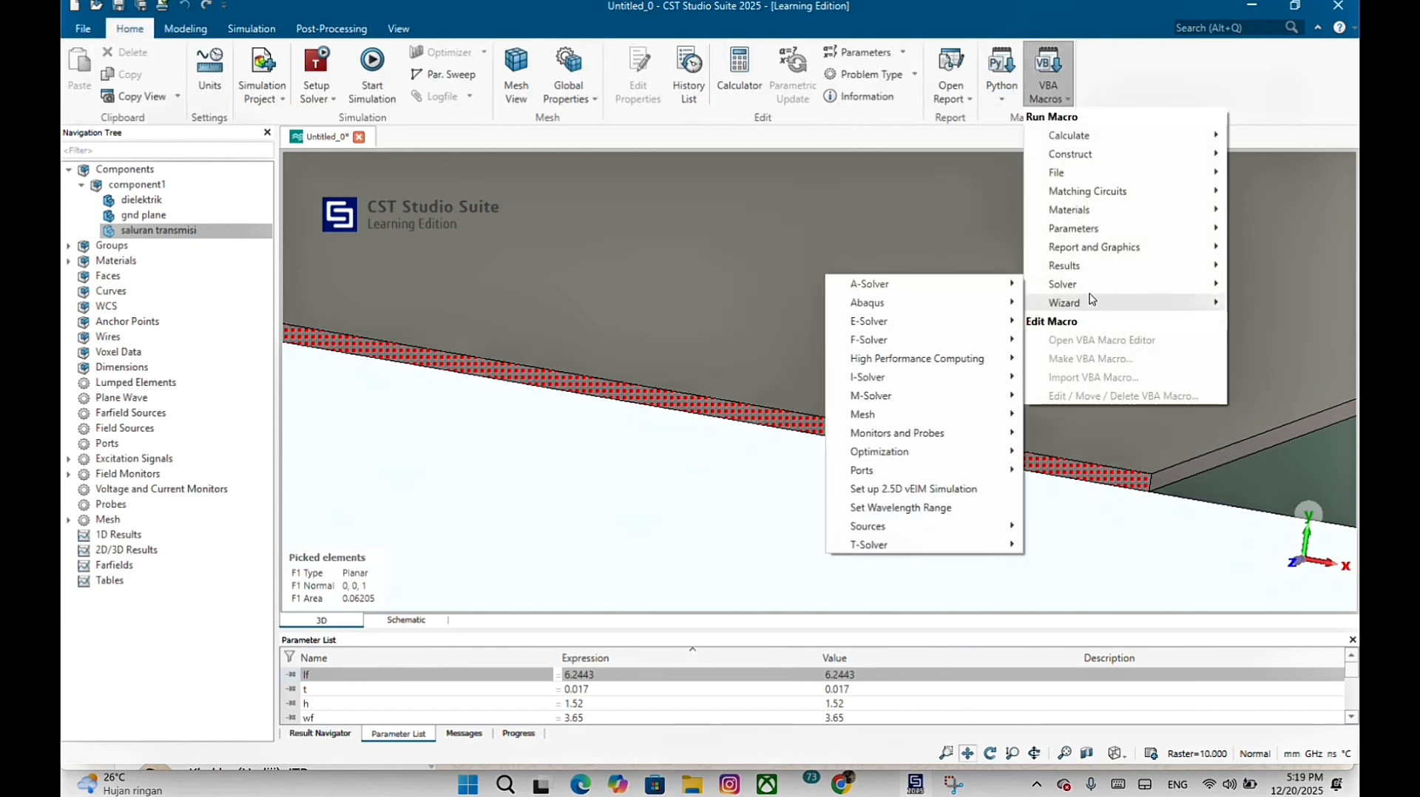
mouse_move(861, 469)
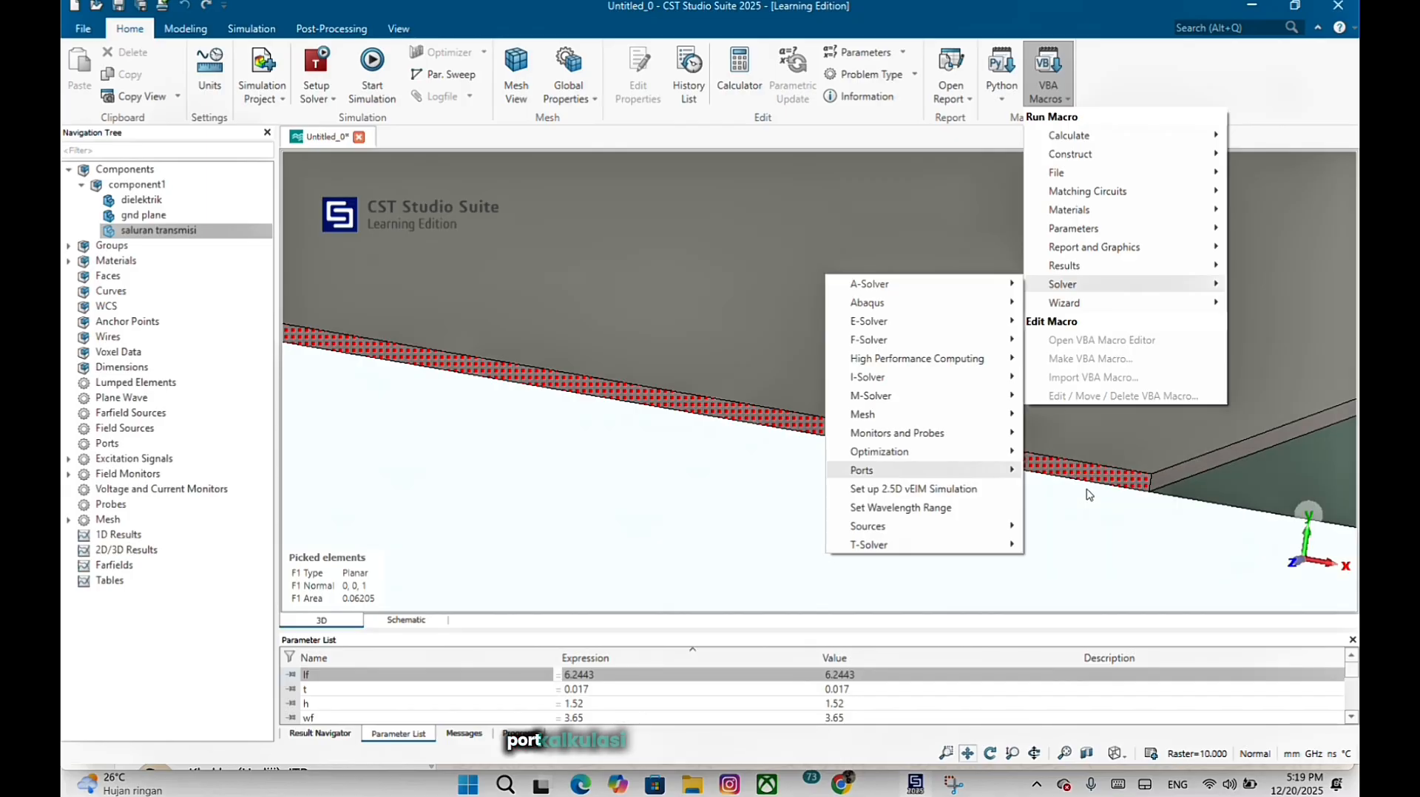
click(1085, 488)
click(673, 544)
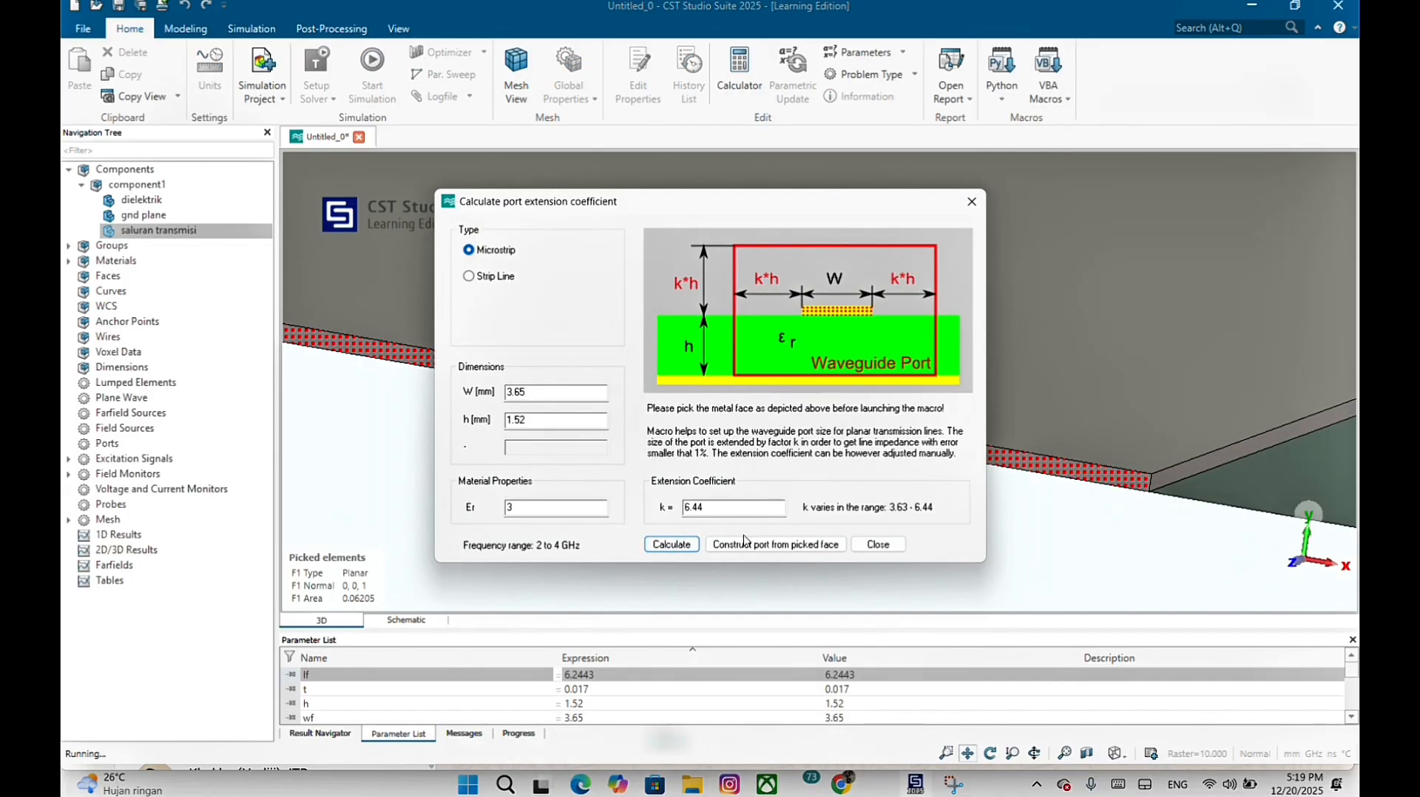
click(745, 545)
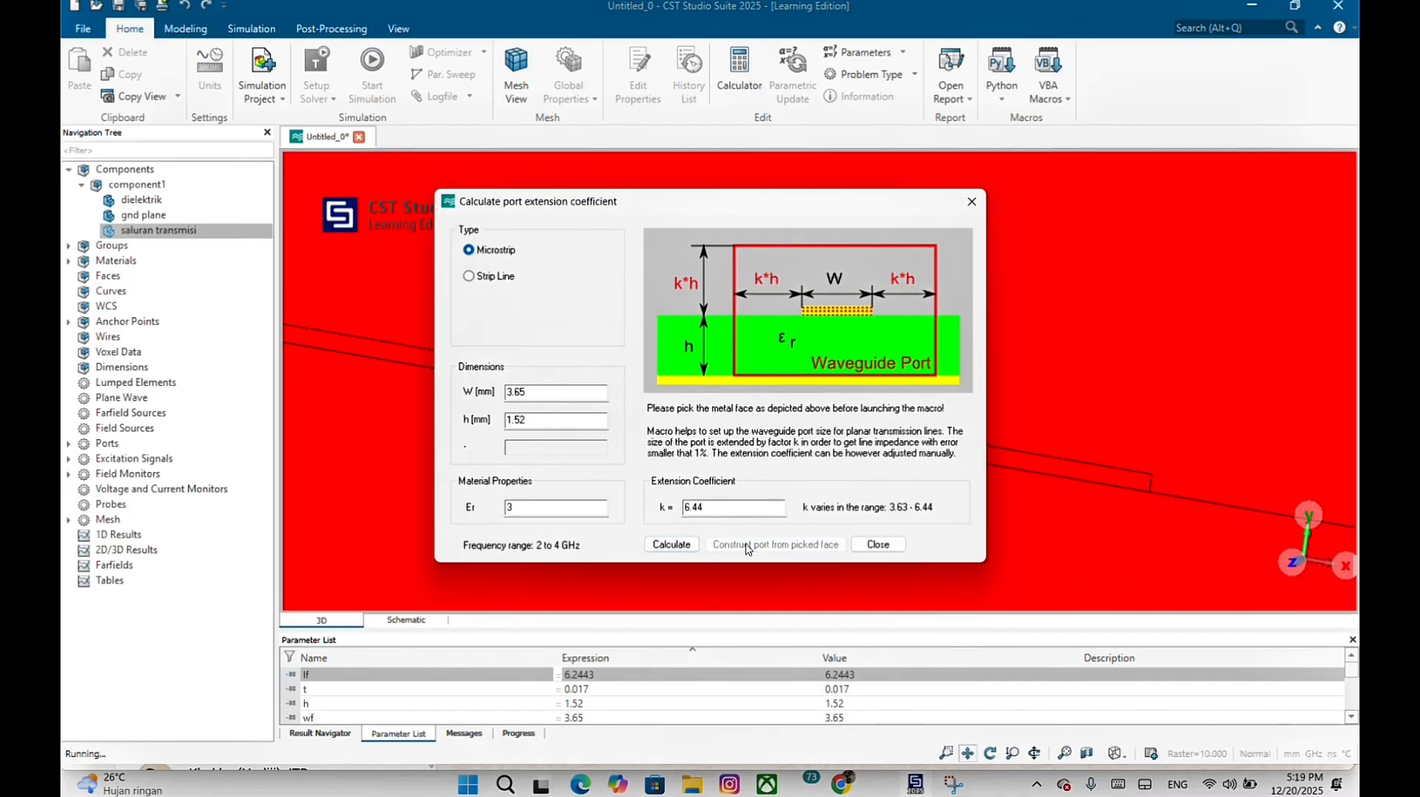
click(880, 546)
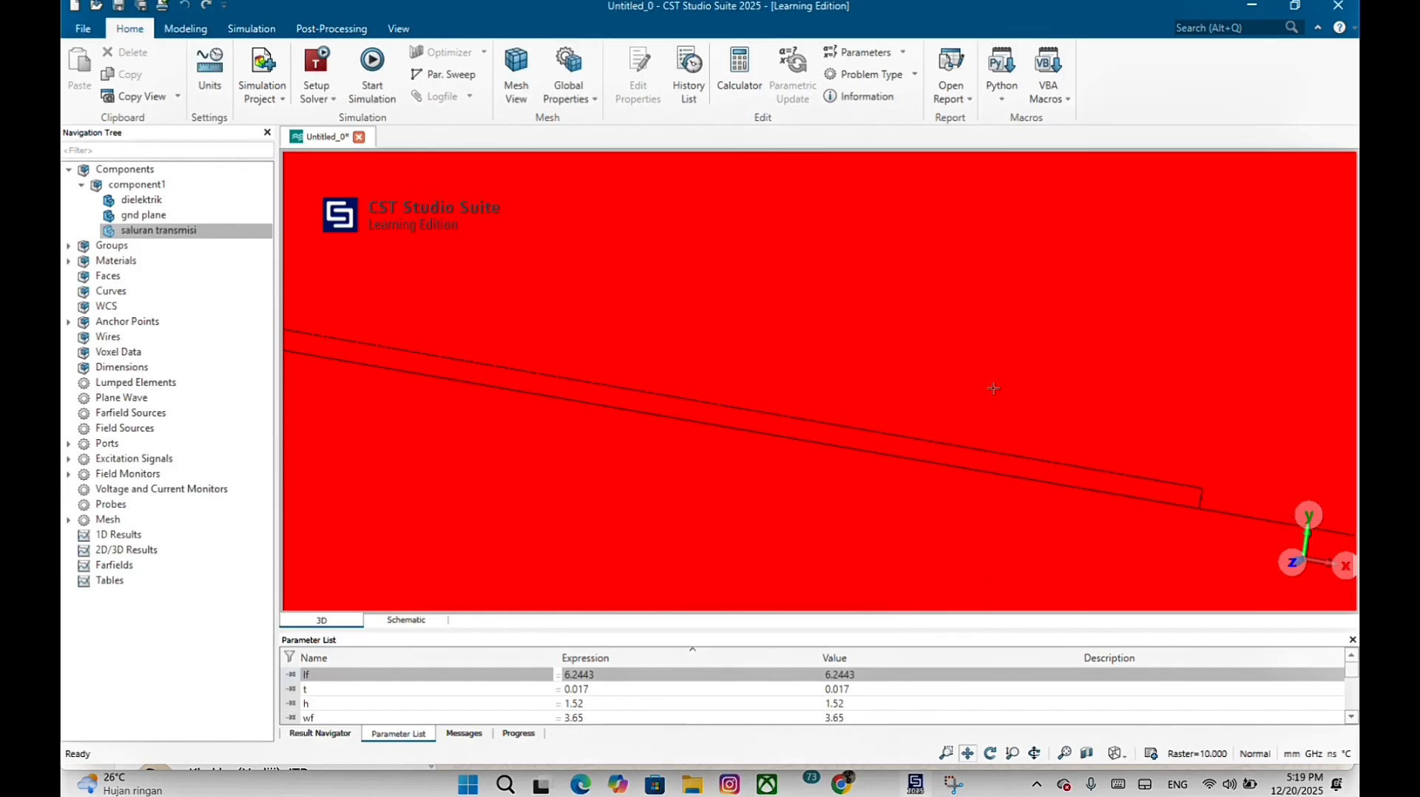
Inspect the new waveguide port at the feed line's end and start the simulation.
scroll(993, 388, up, 2)
scroll(993, 388, up, 4)
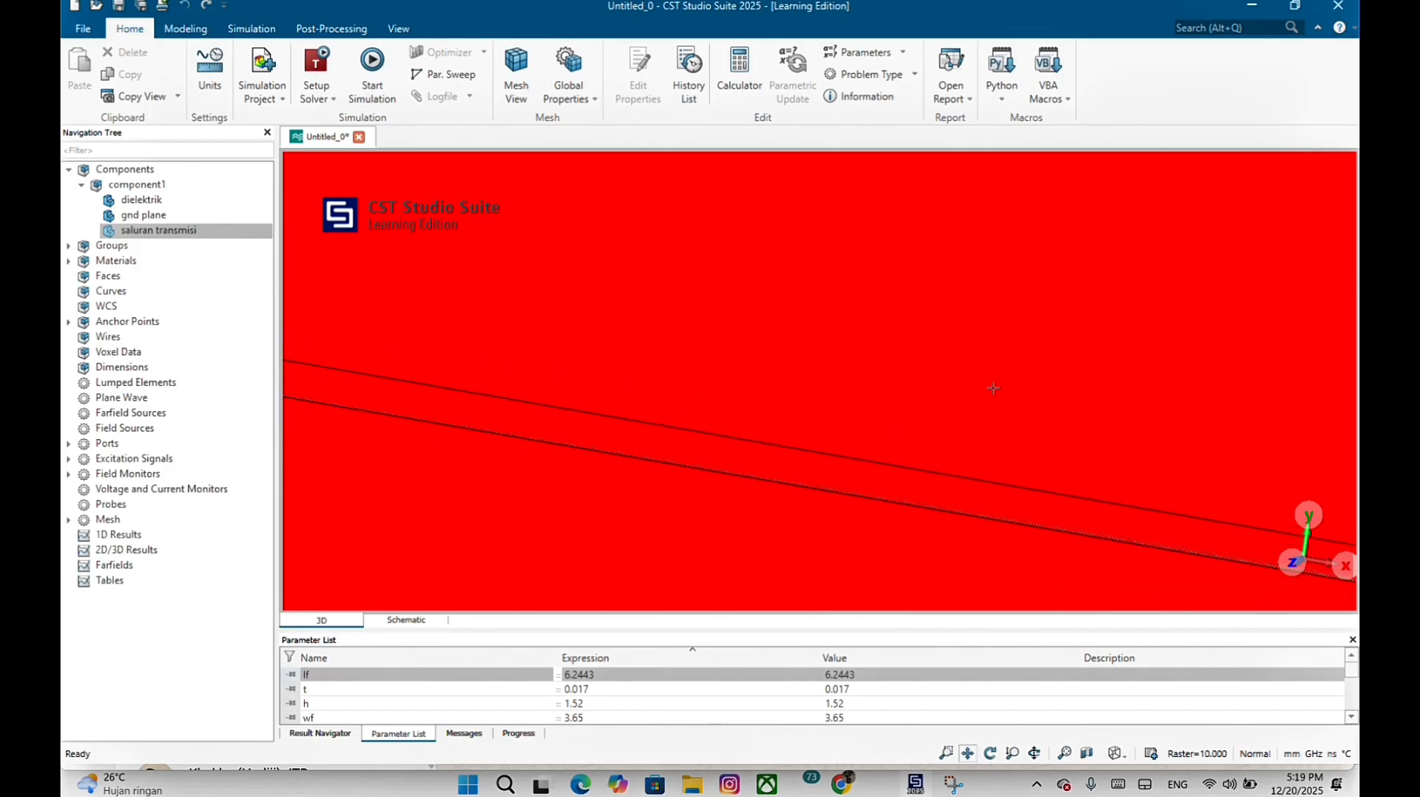
scroll(993, 388, down, 6)
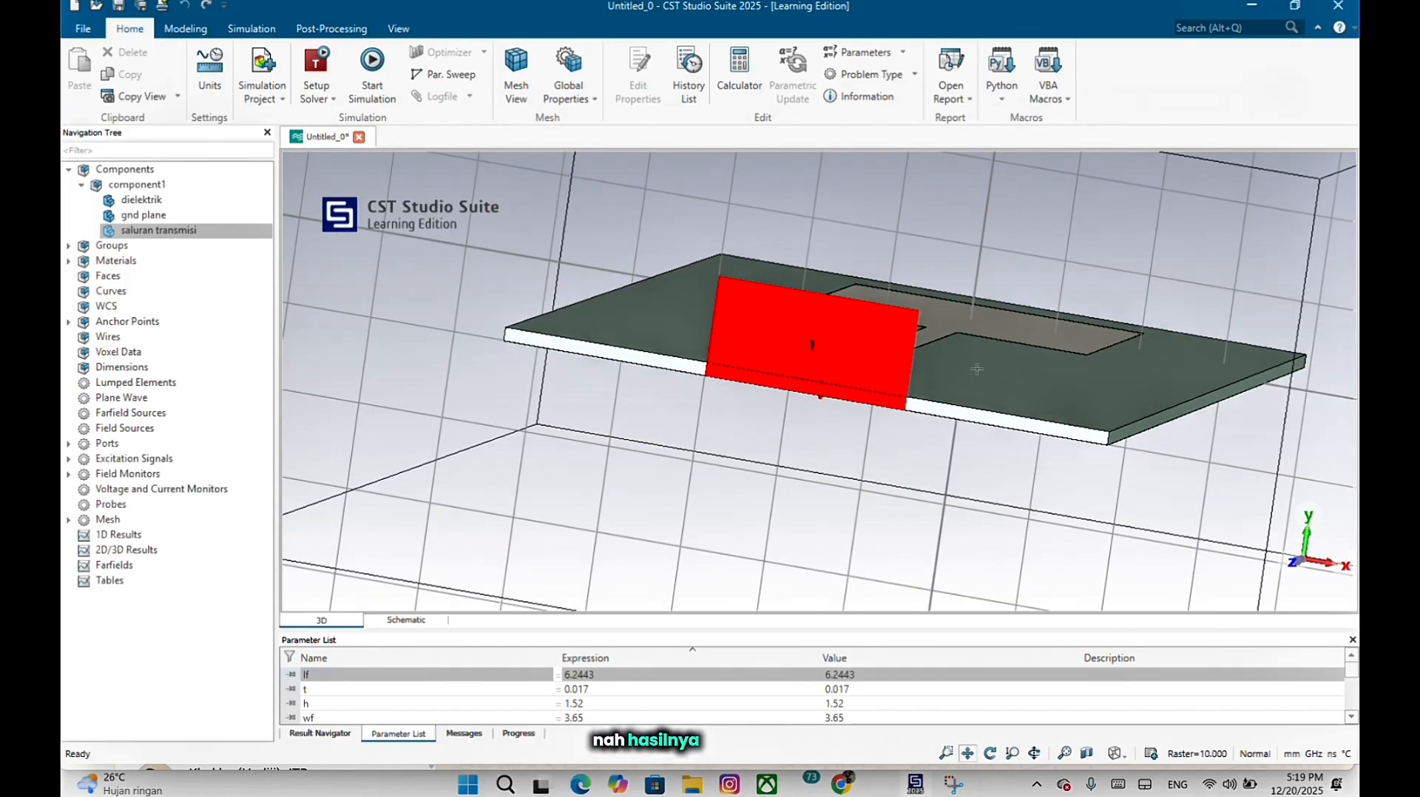
scroll(980, 371, up, 4)
scroll(969, 494, down, 4)
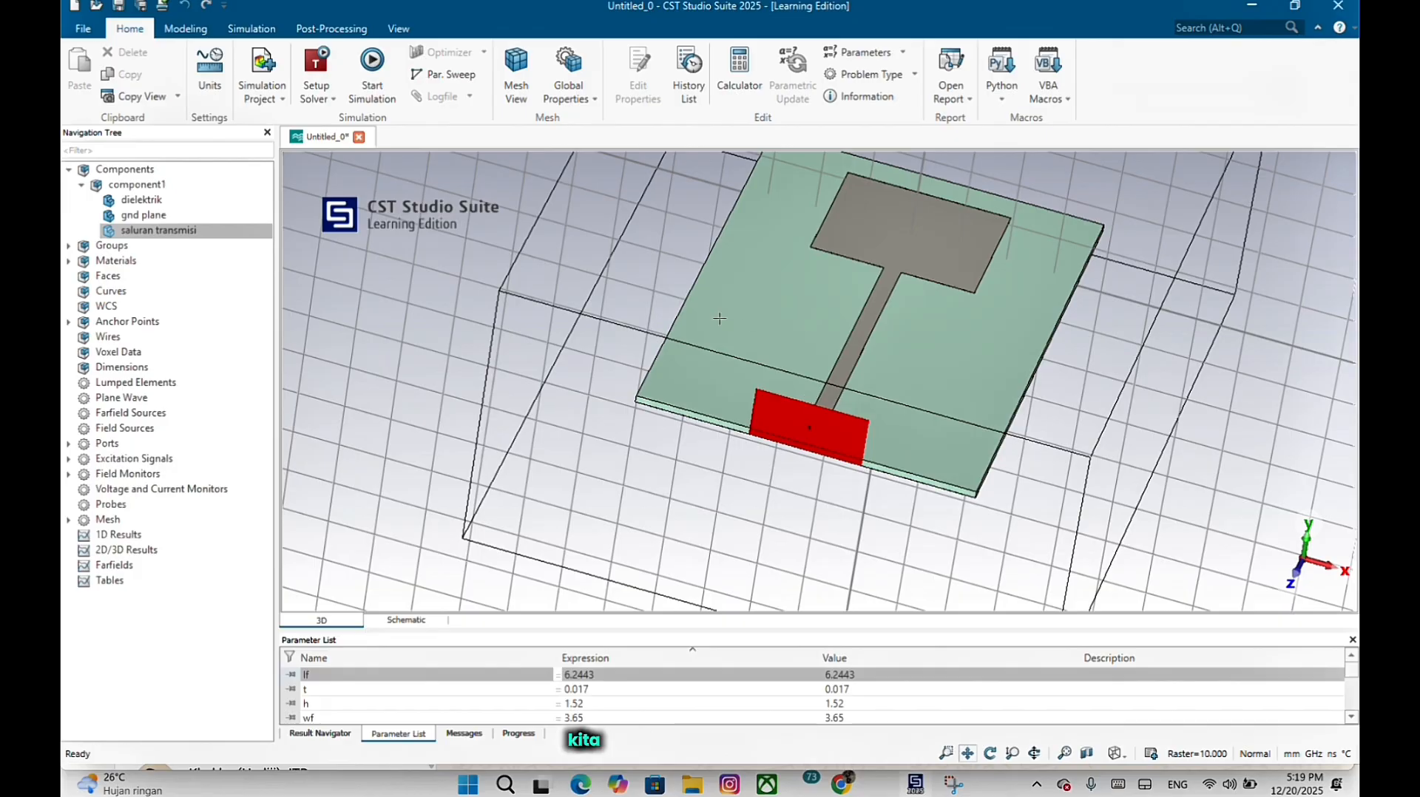
drag(719, 318, 706, 375)
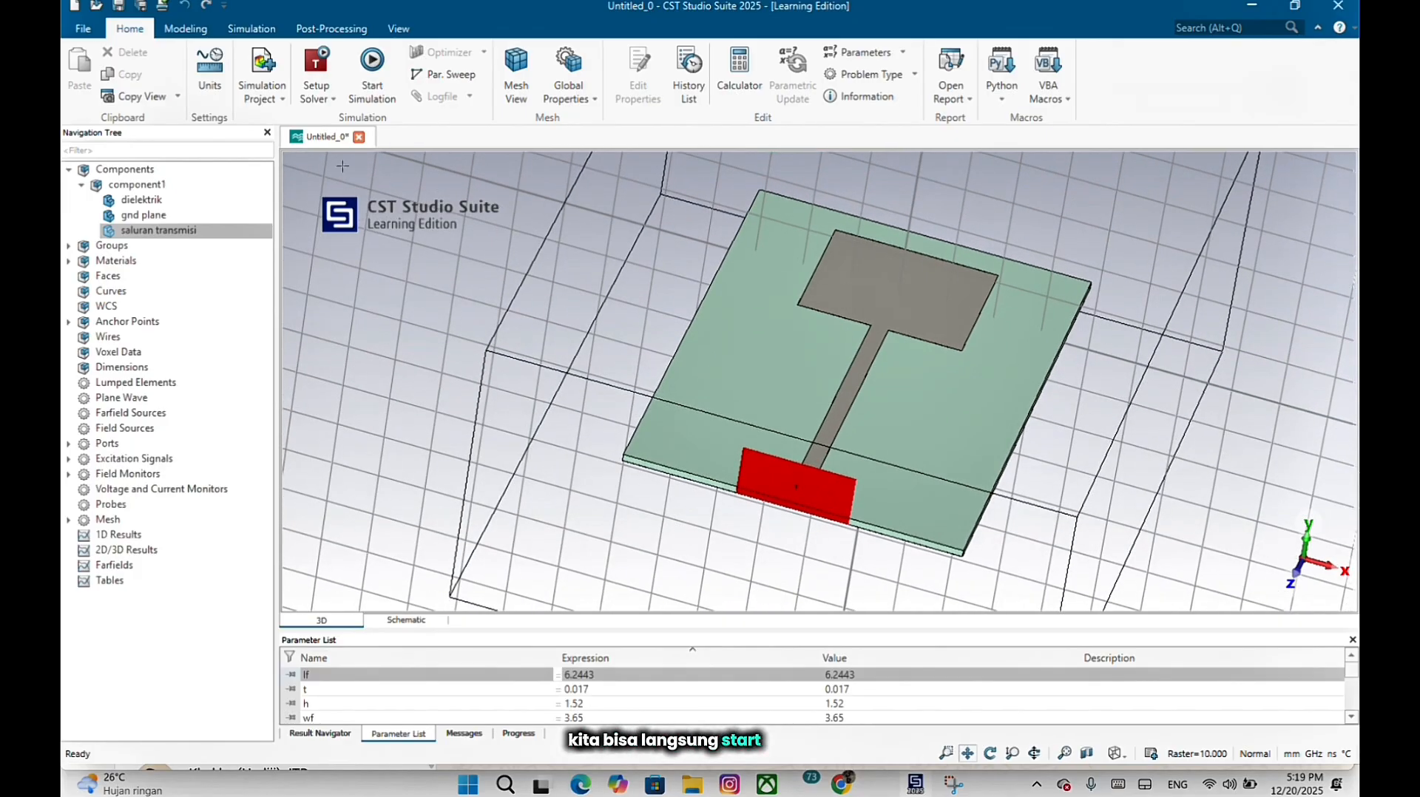
click(372, 62)
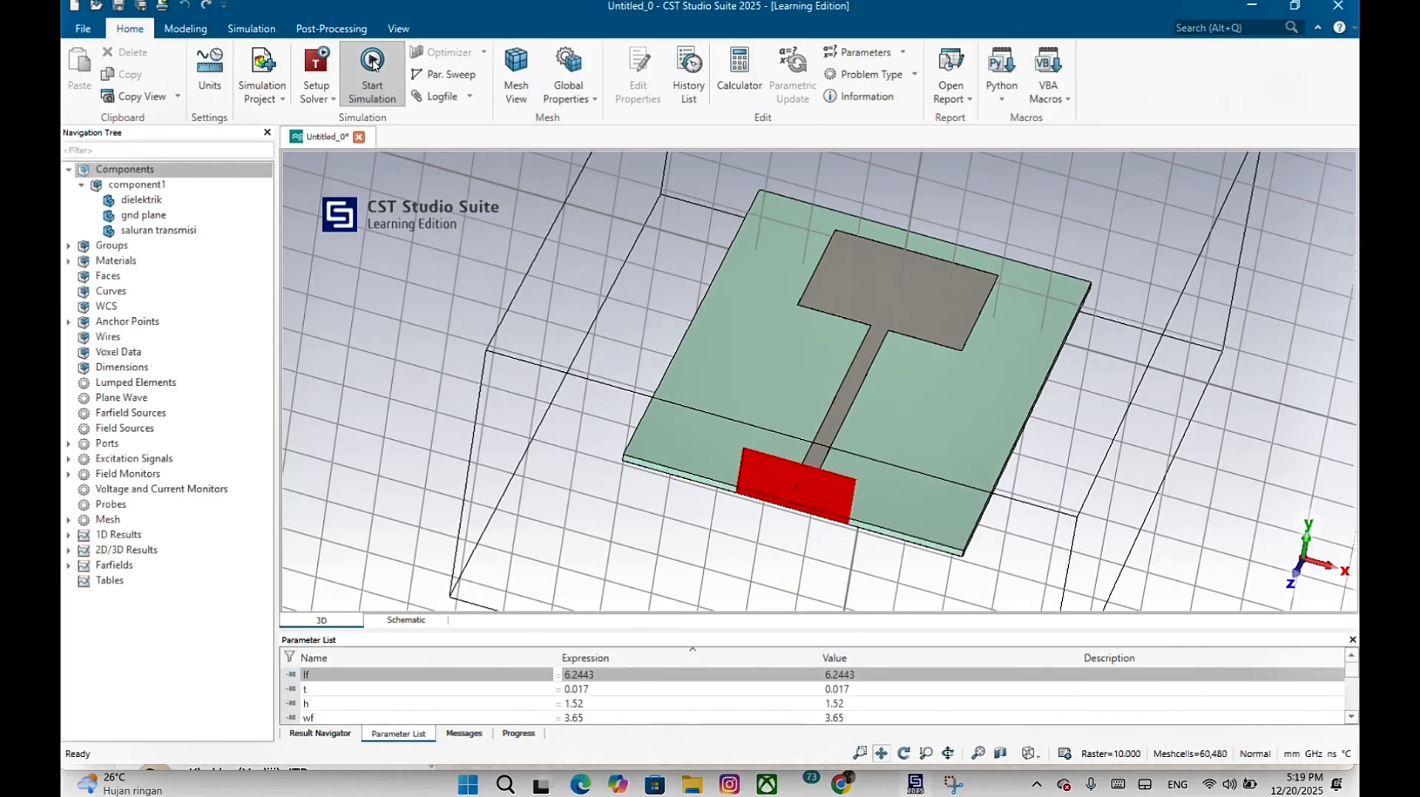
Plot the S1,1 S-parameter result and place a curve marker at the dip near 3 GHz.
click(68, 535)
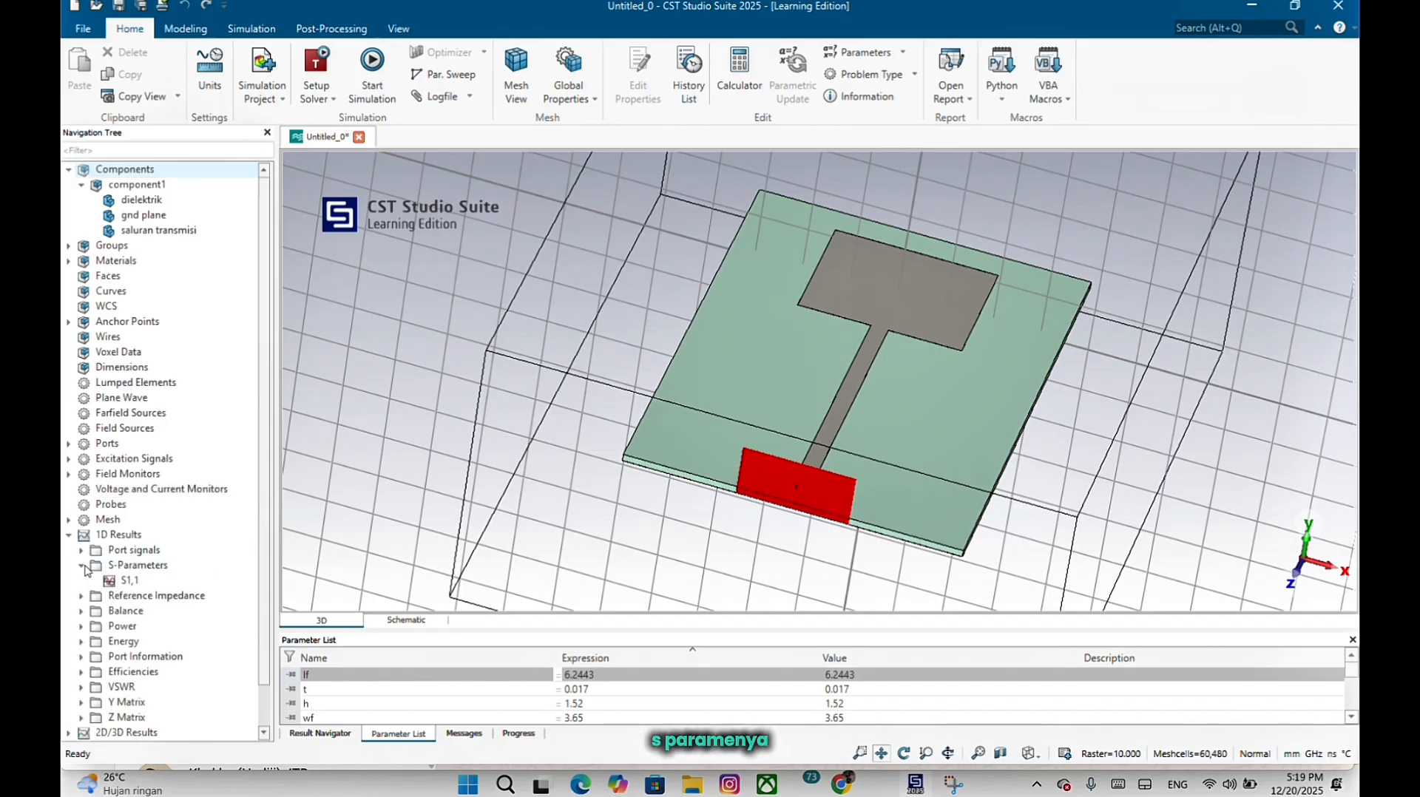
click(80, 565)
click(118, 580)
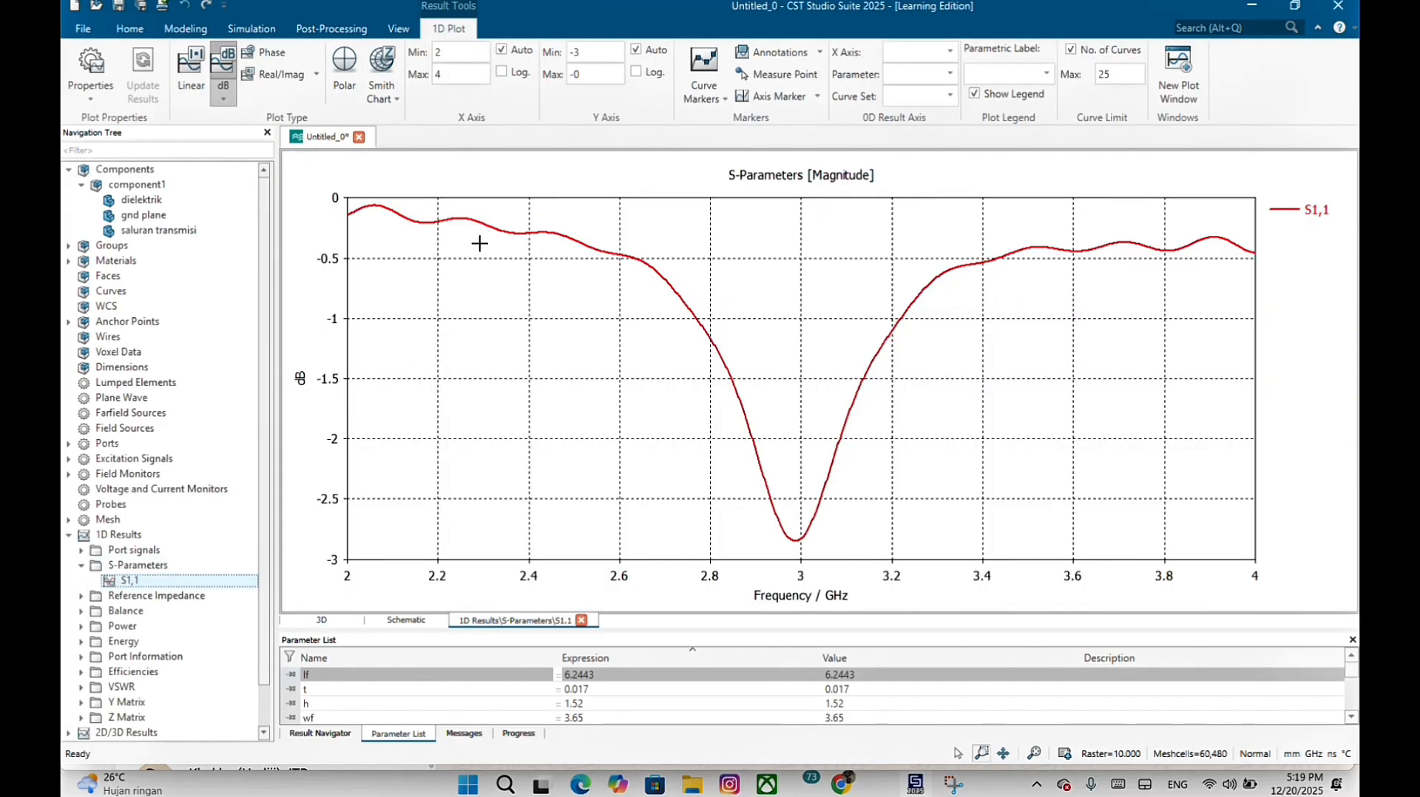
click(703, 63)
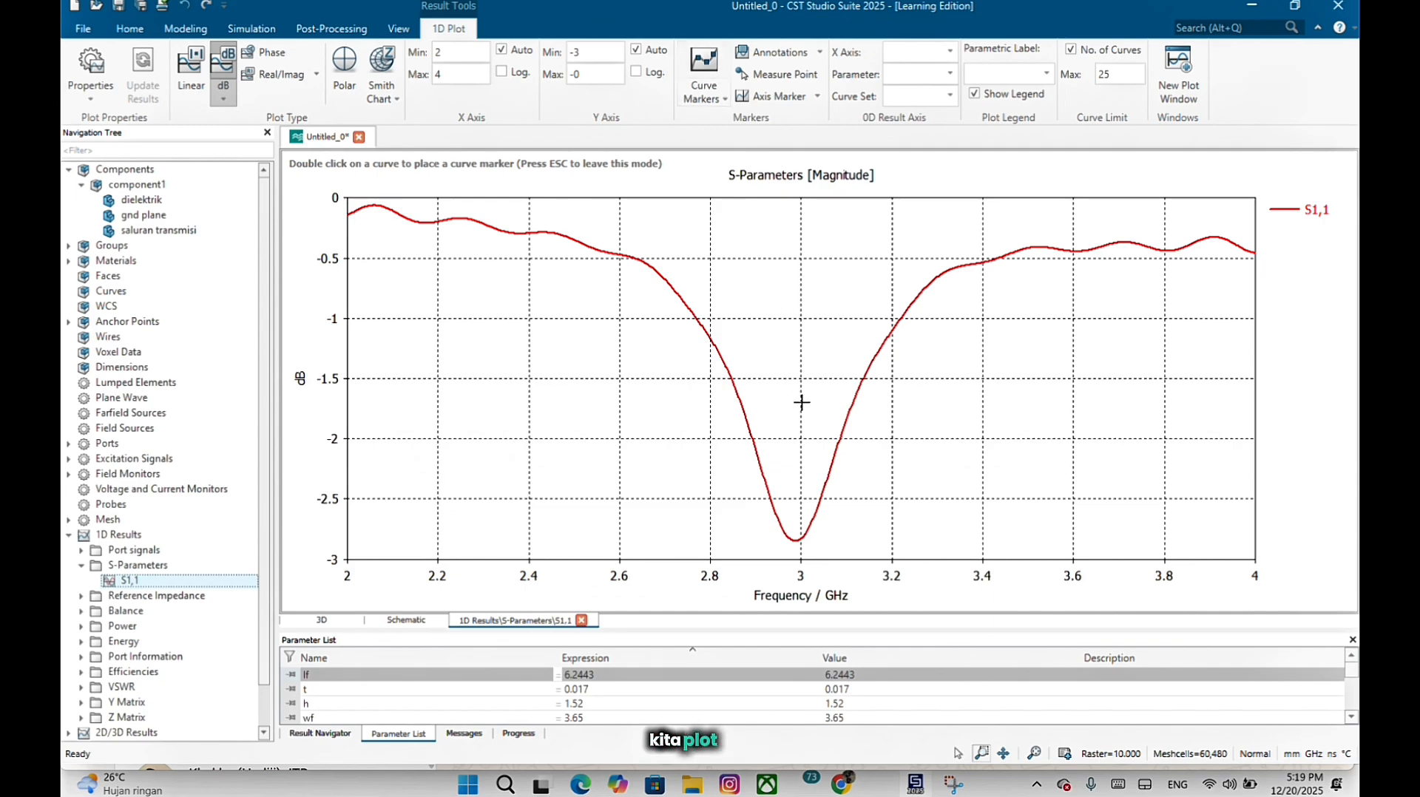
double_click(798, 539)
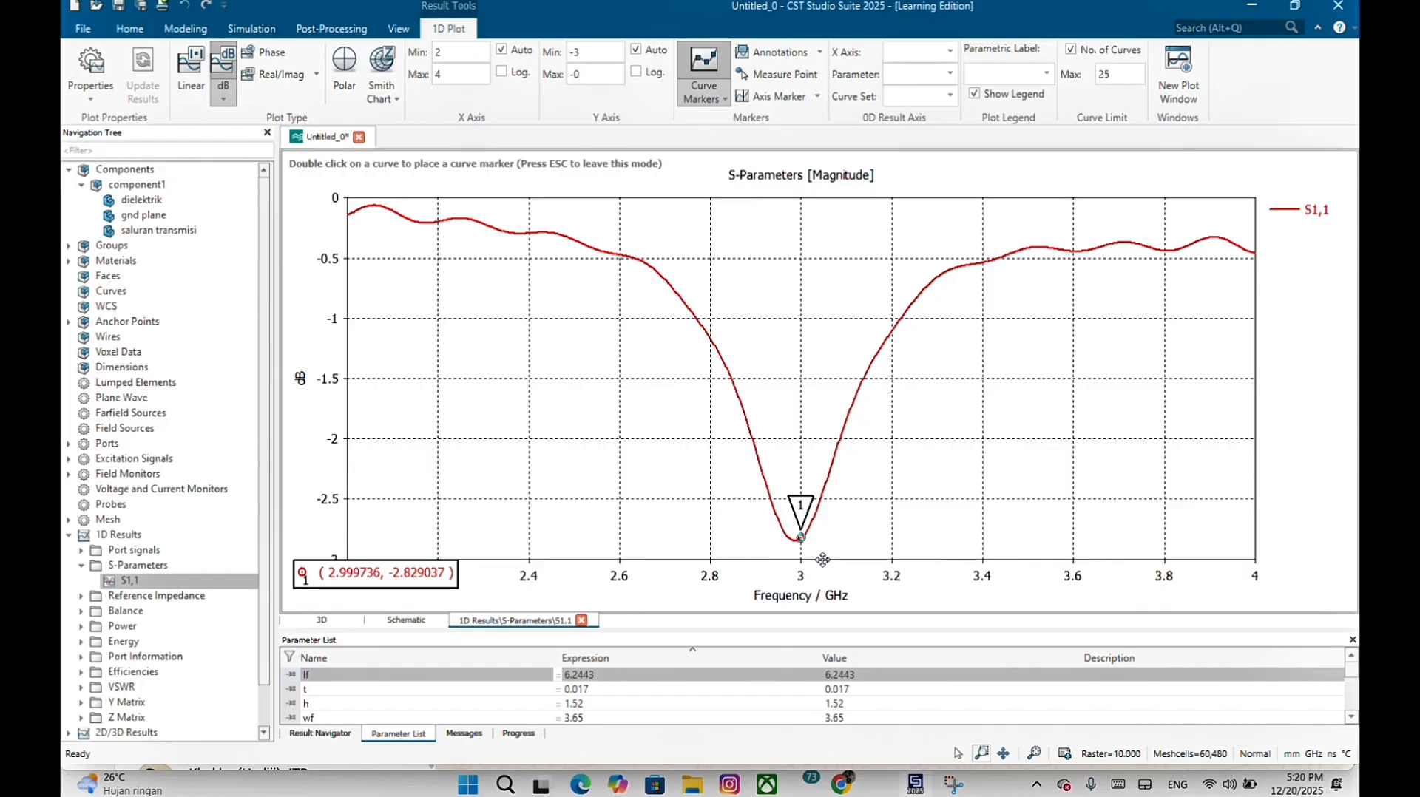
key(Right)
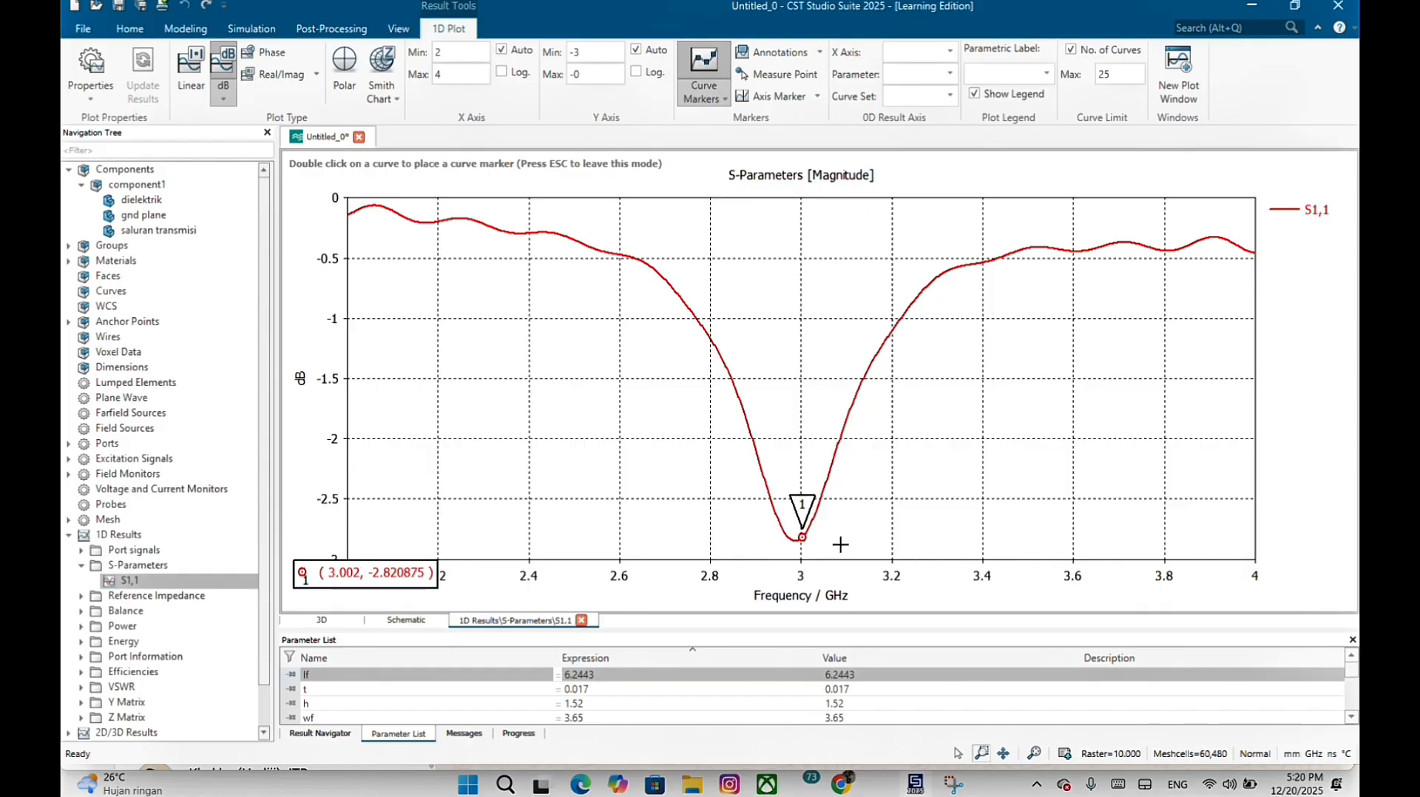
Move the S1,1 curve marker to exactly 3 GHz in the dB plot and display the curve as a Smith chart.
click(383, 62)
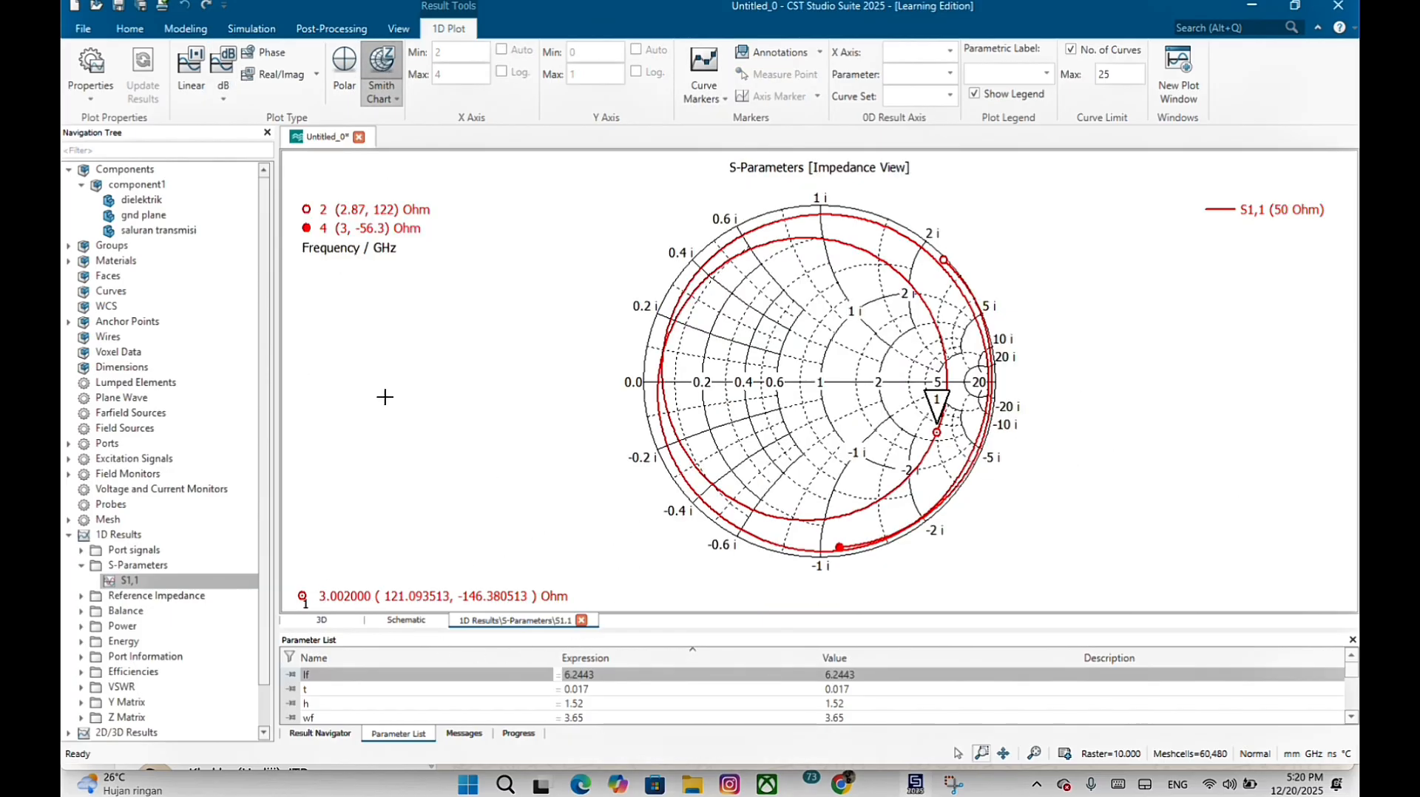
click(223, 74)
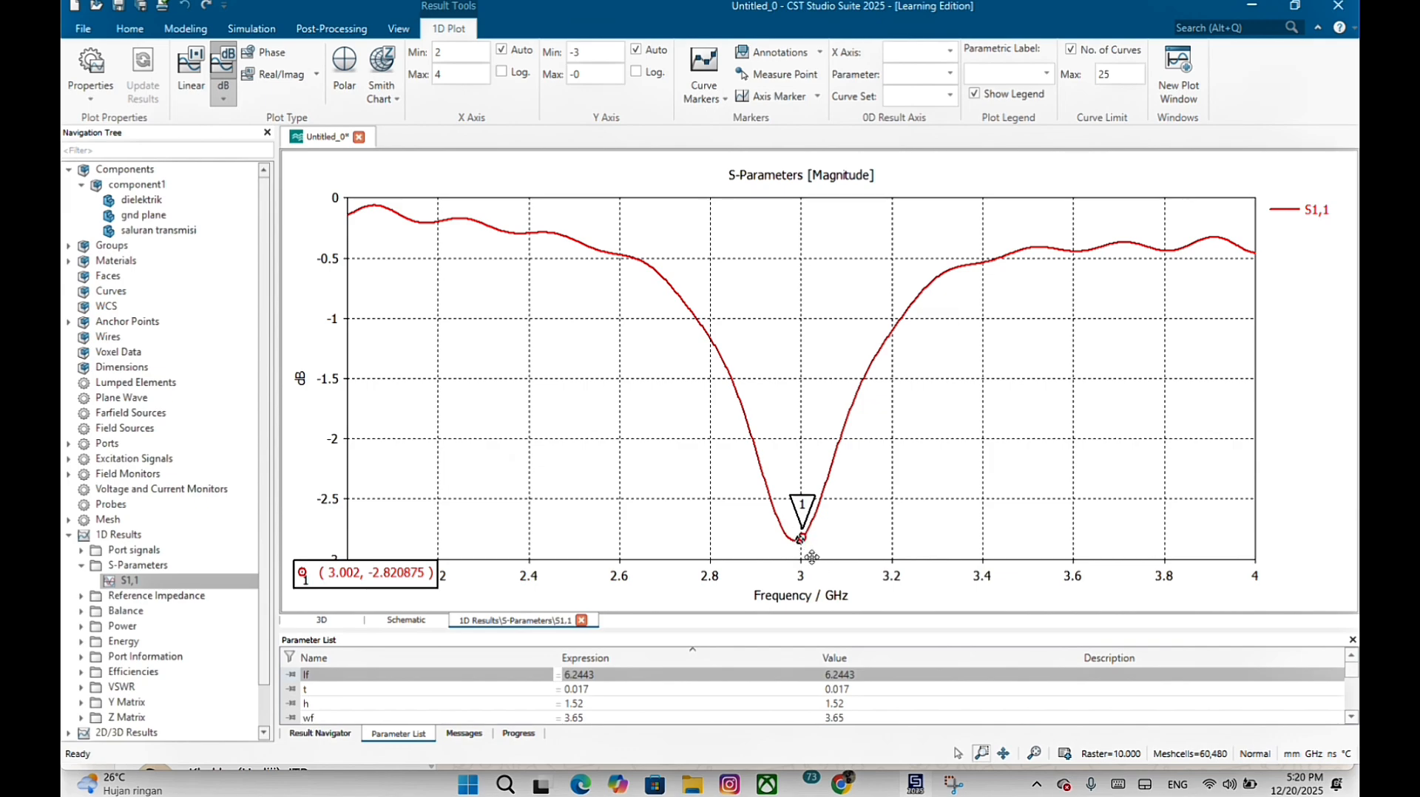
drag(817, 557, 818, 556)
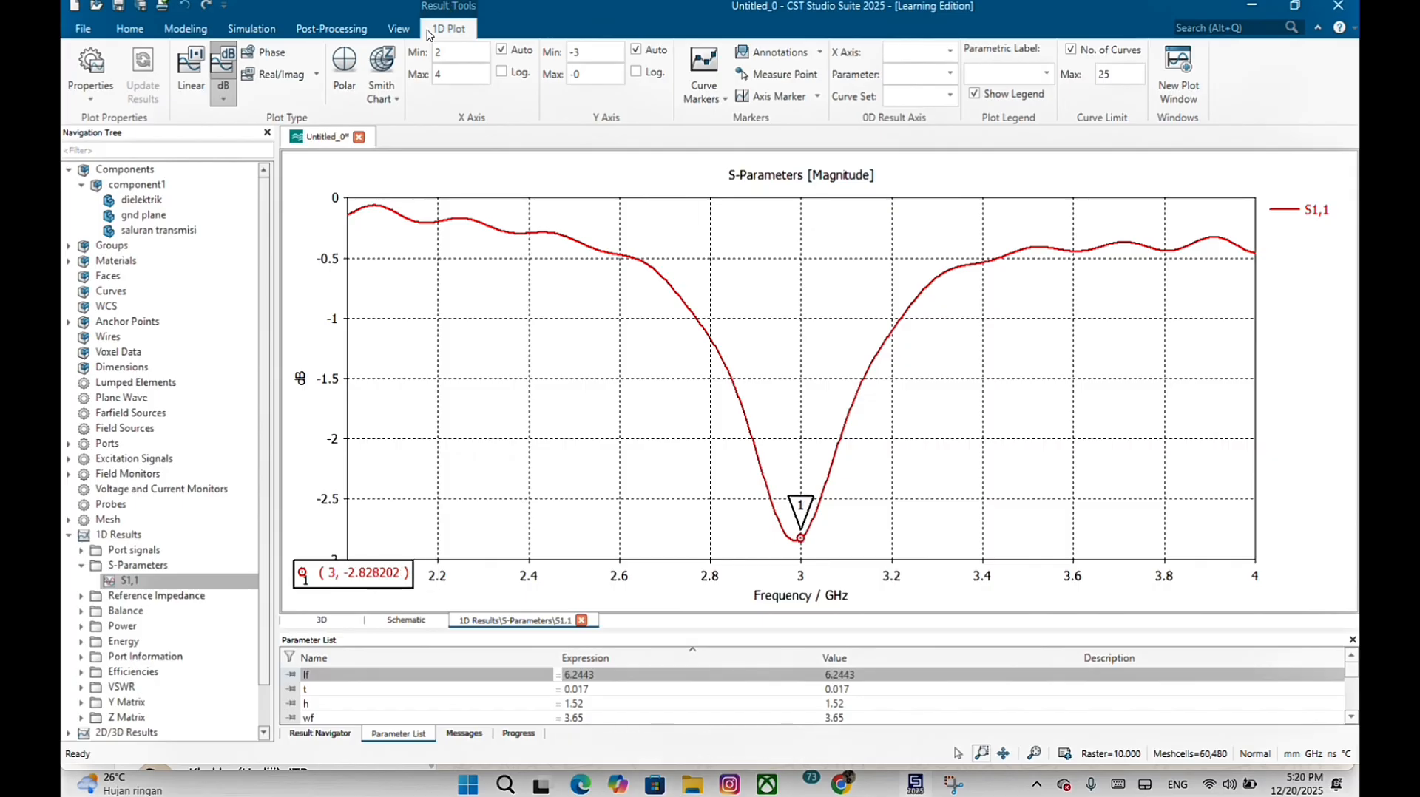
click(383, 63)
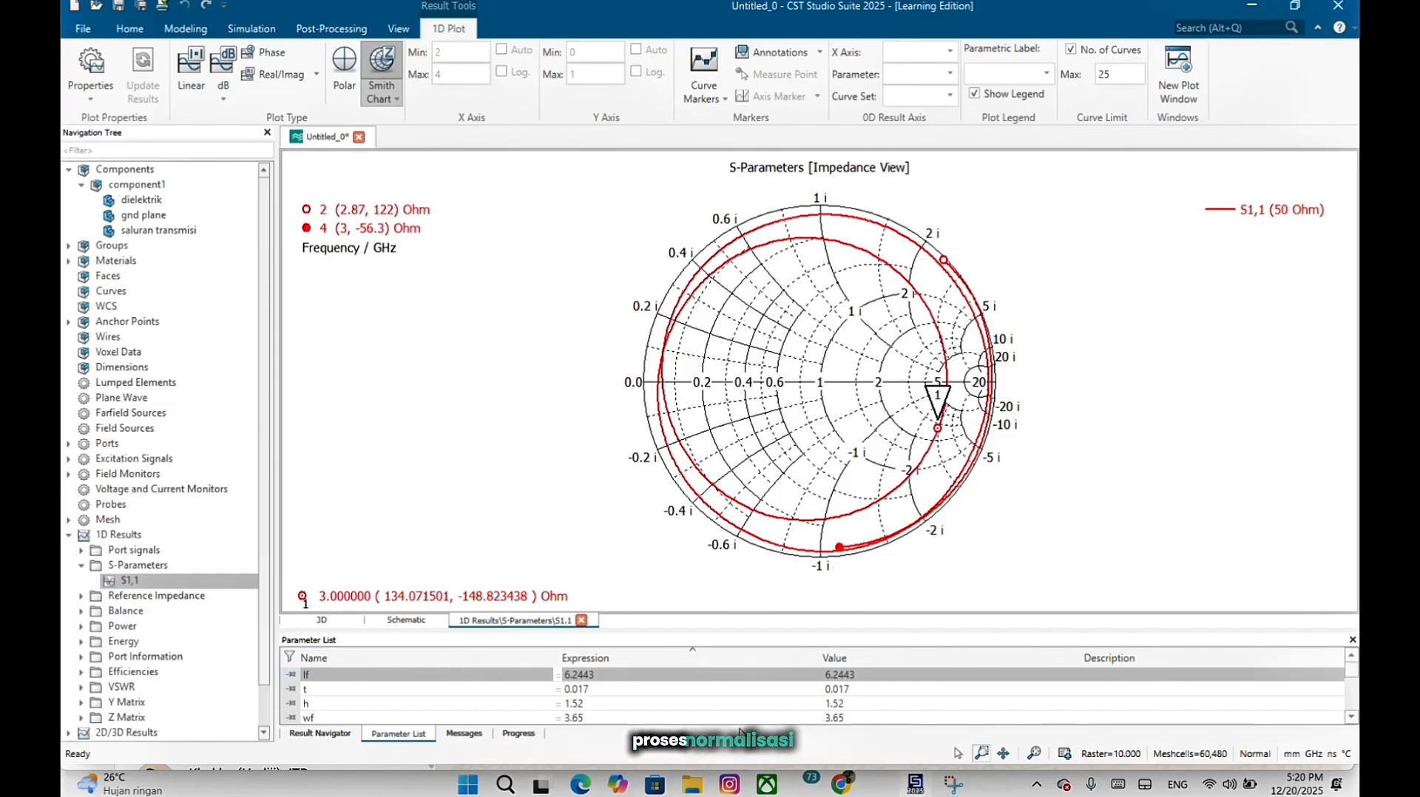
In the nilai matching notes, record the normalized load impedance as (134)/50 = 2,68 and (148,8)/50 = -J 2,97.
mouse_move(855, 794)
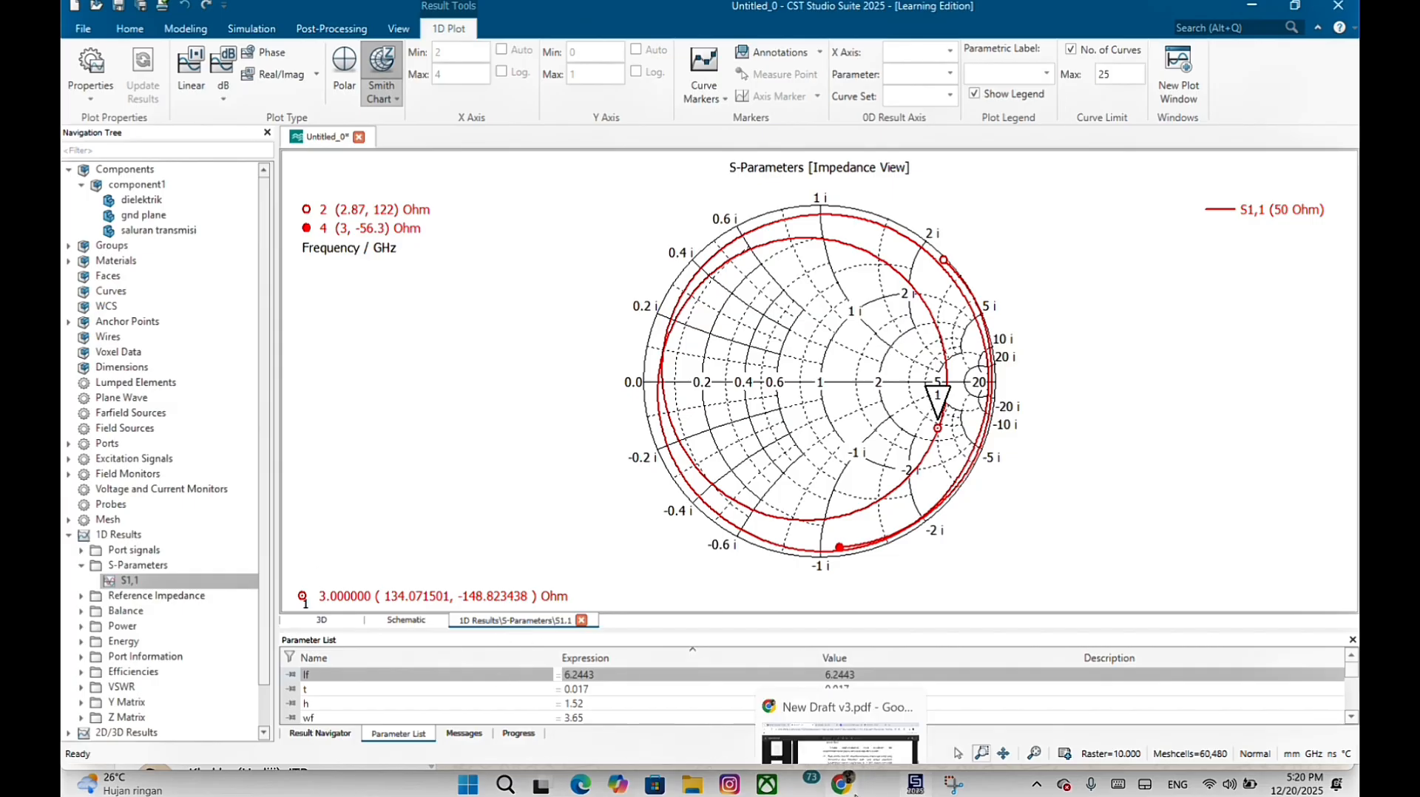
click(874, 793)
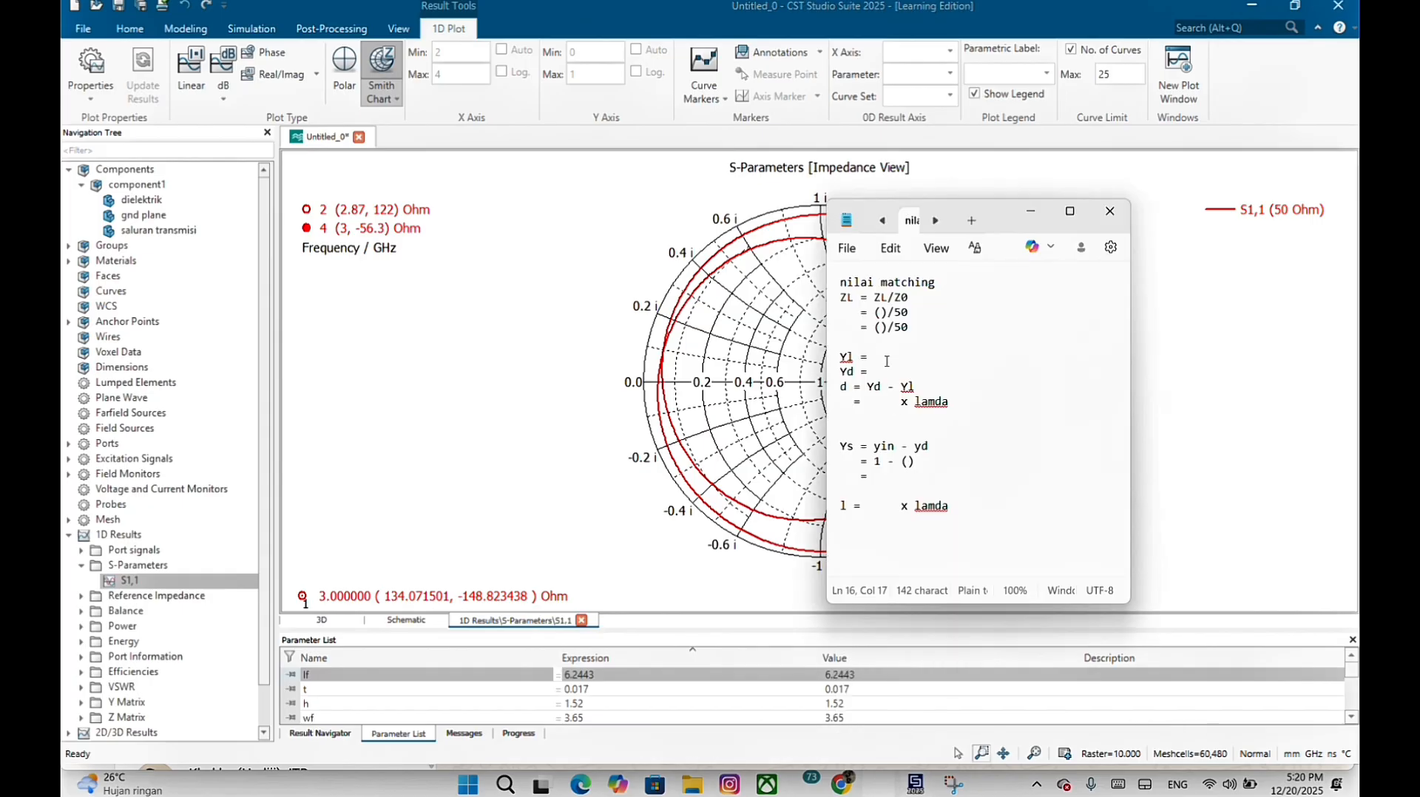
click(880, 312)
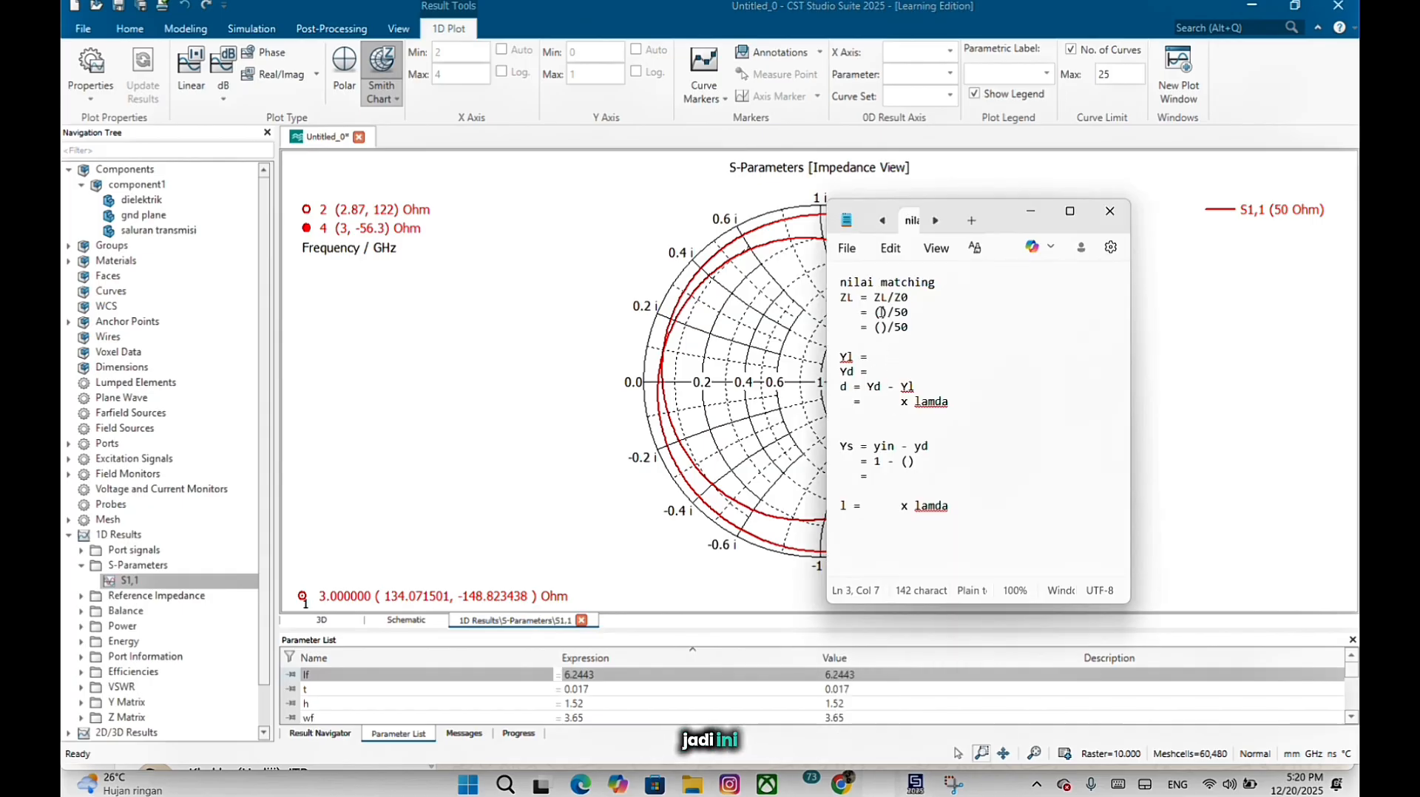
text(134)
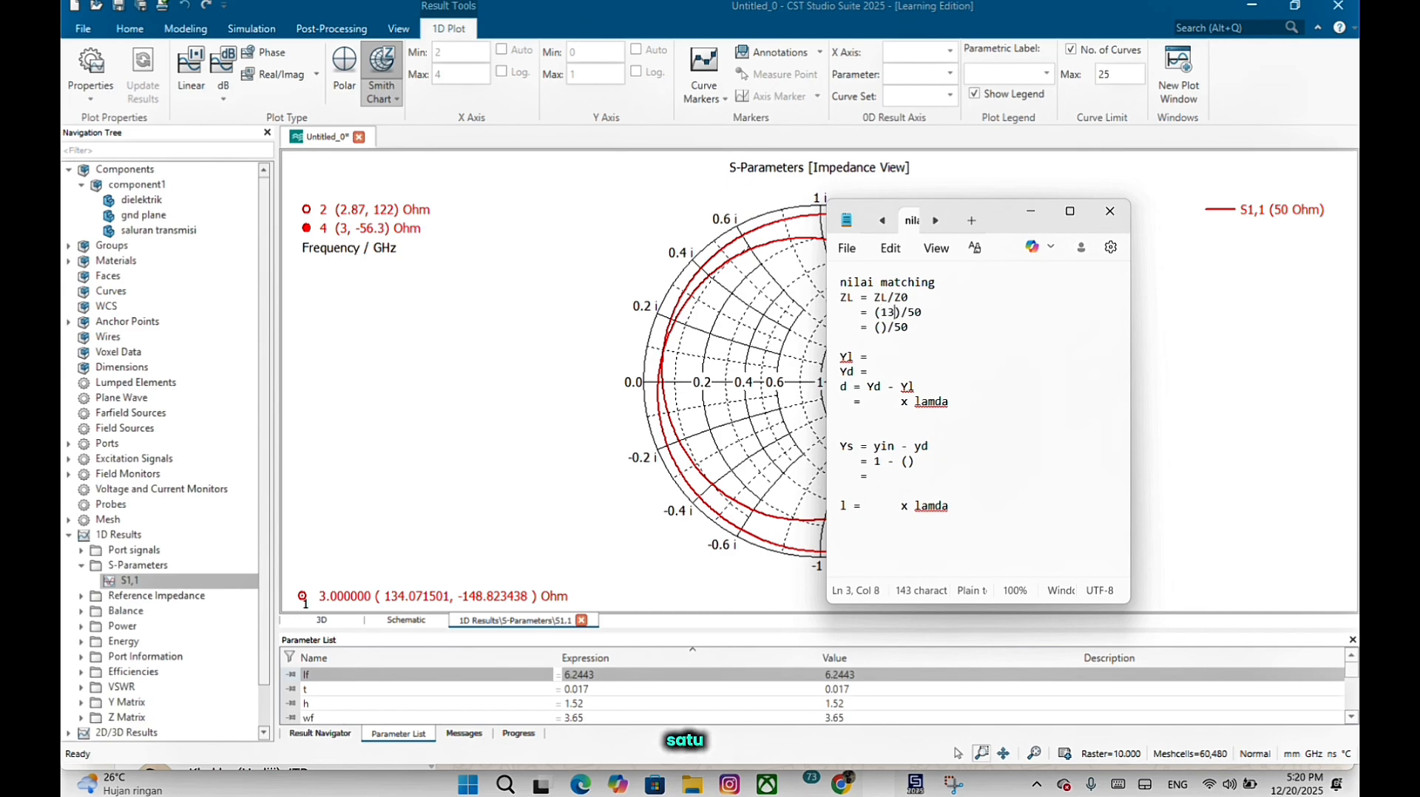
click(880, 328)
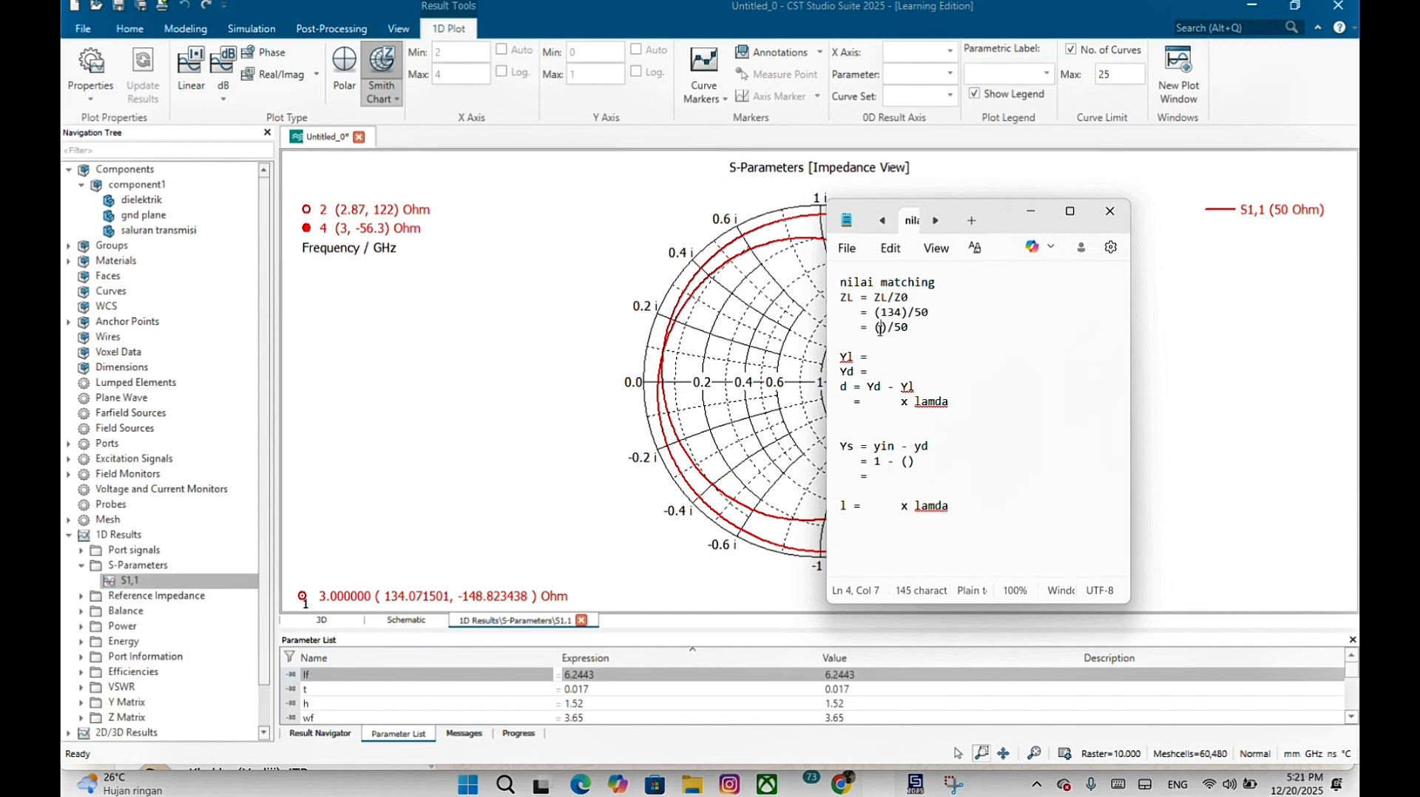
text(14)
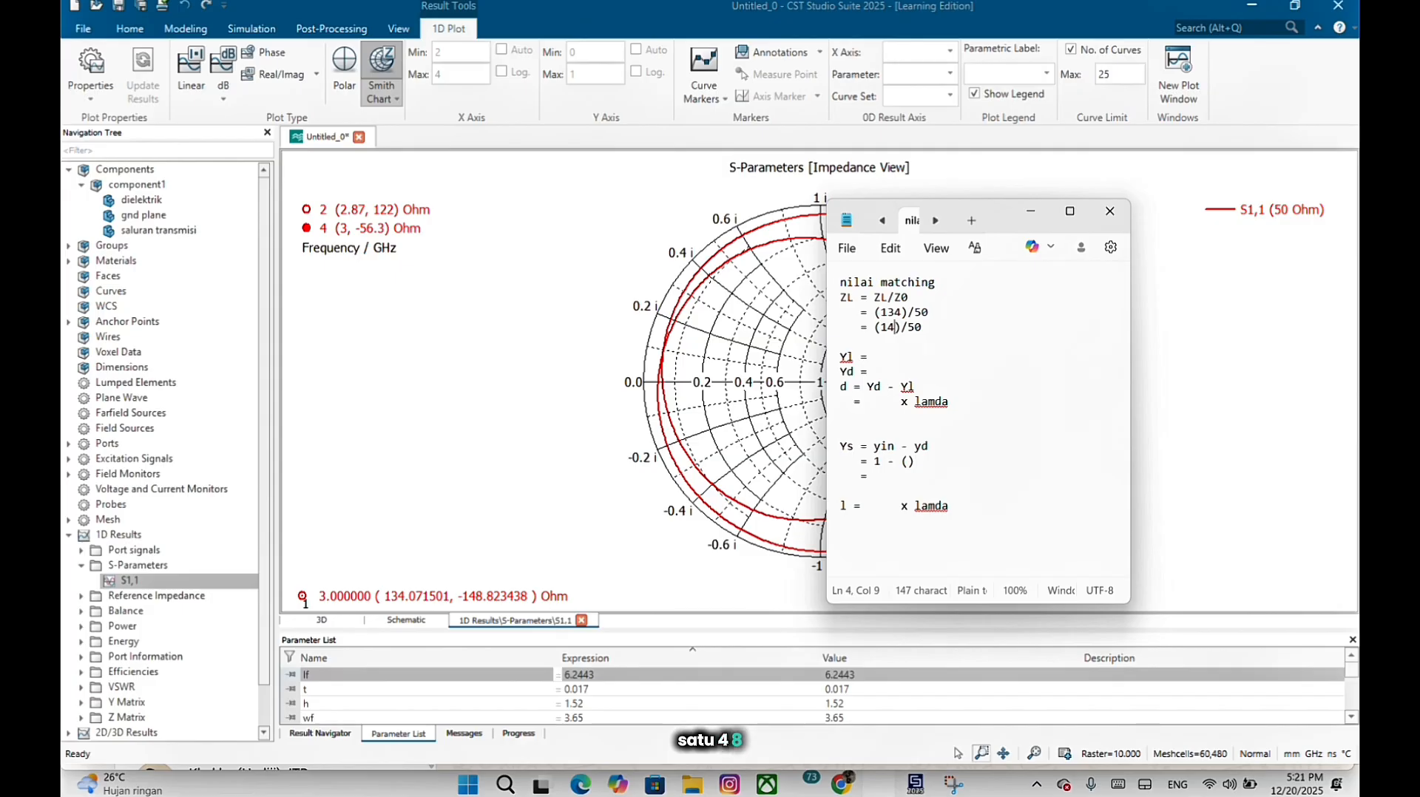
text(8)
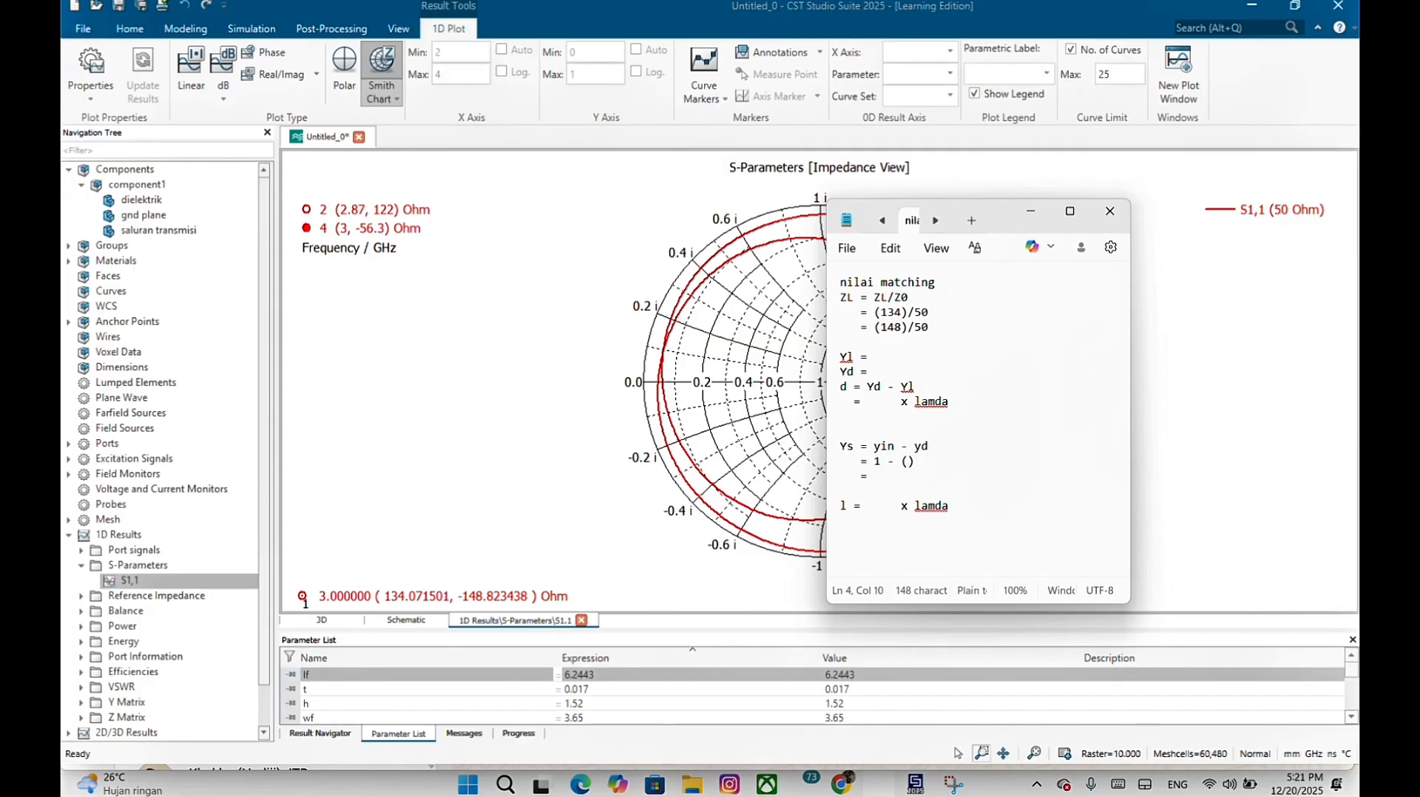
text(,8)
text(j)
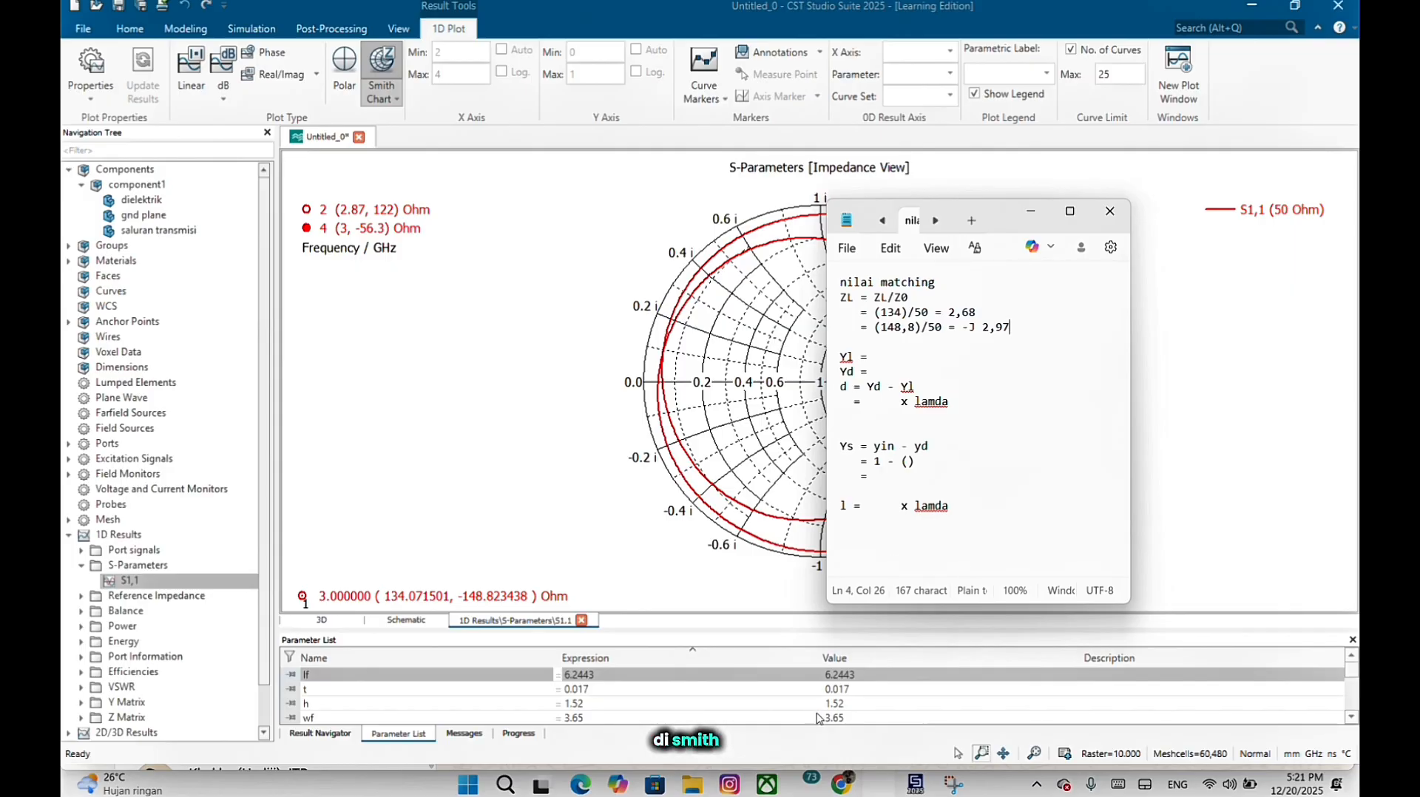
Switch to the Smith chart in GeoGebra Geometry in the browser and show the construction tools.
mouse_move(839, 787)
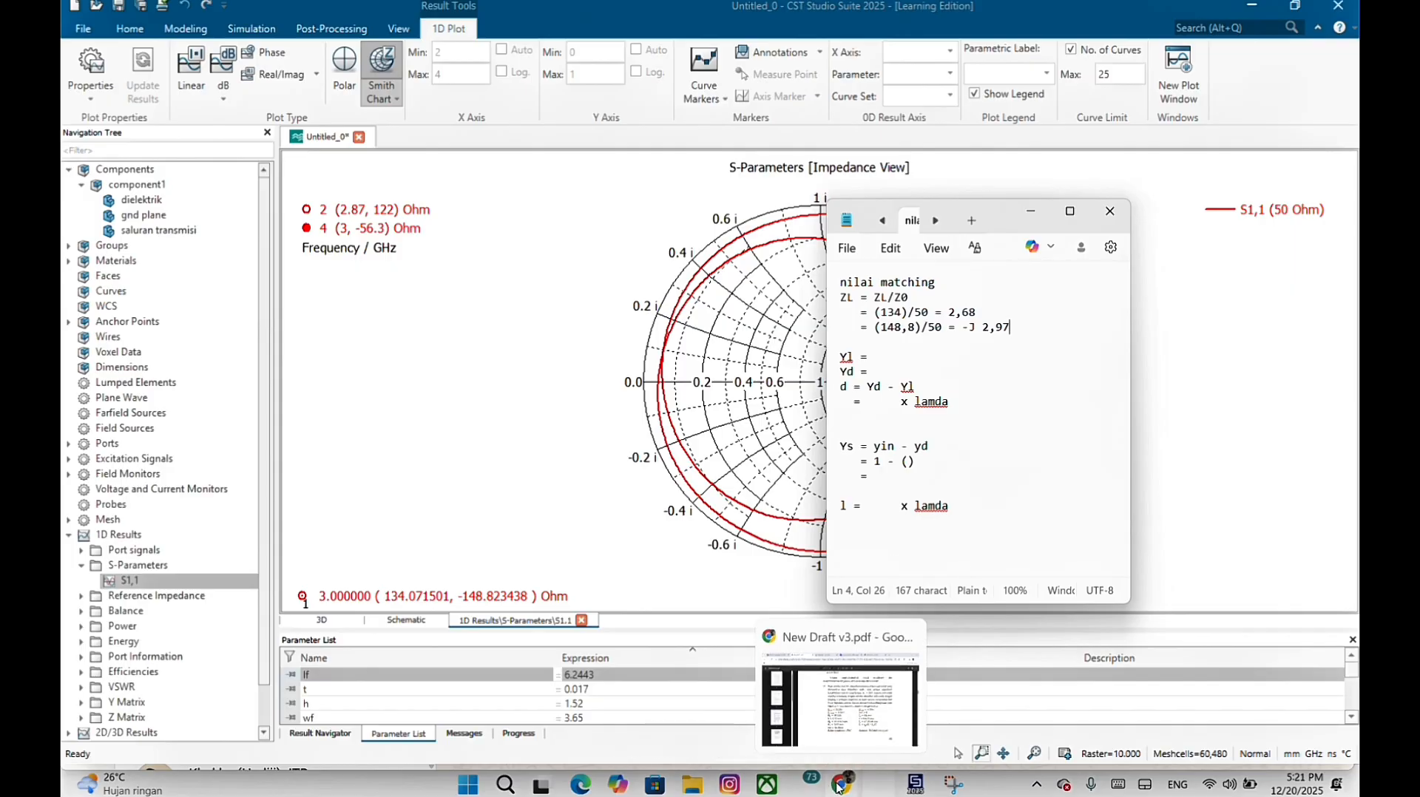
click(839, 787)
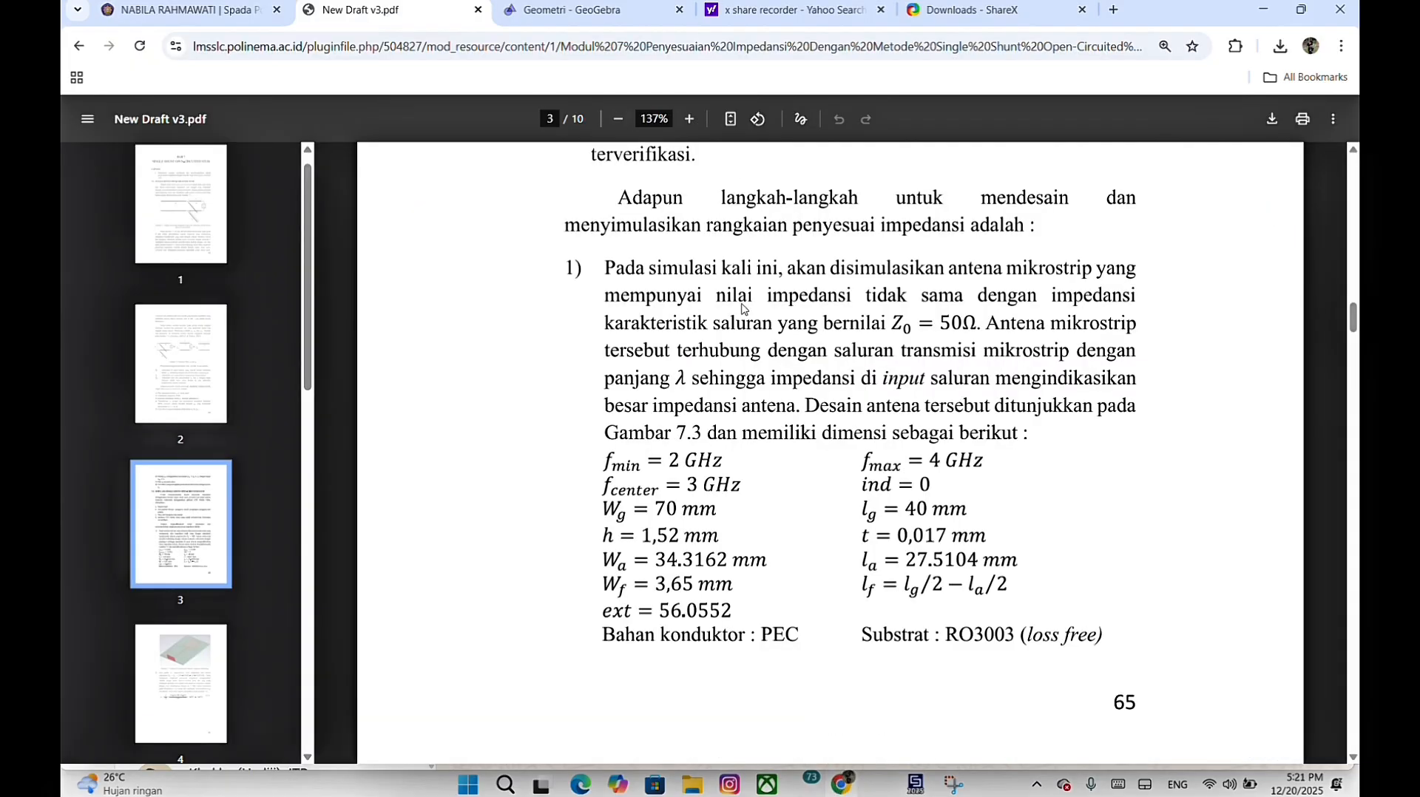
click(522, 12)
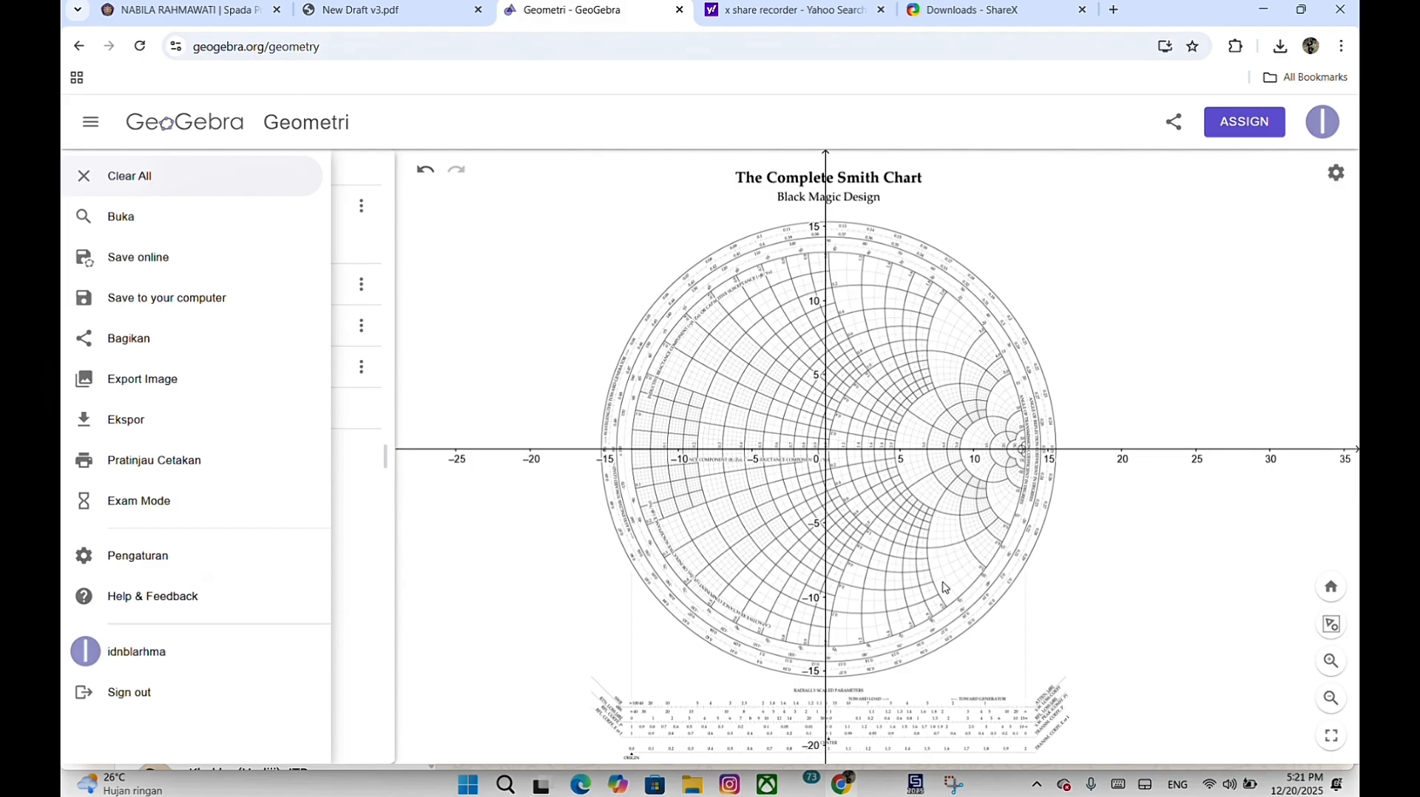
scroll(898, 526, up, 10)
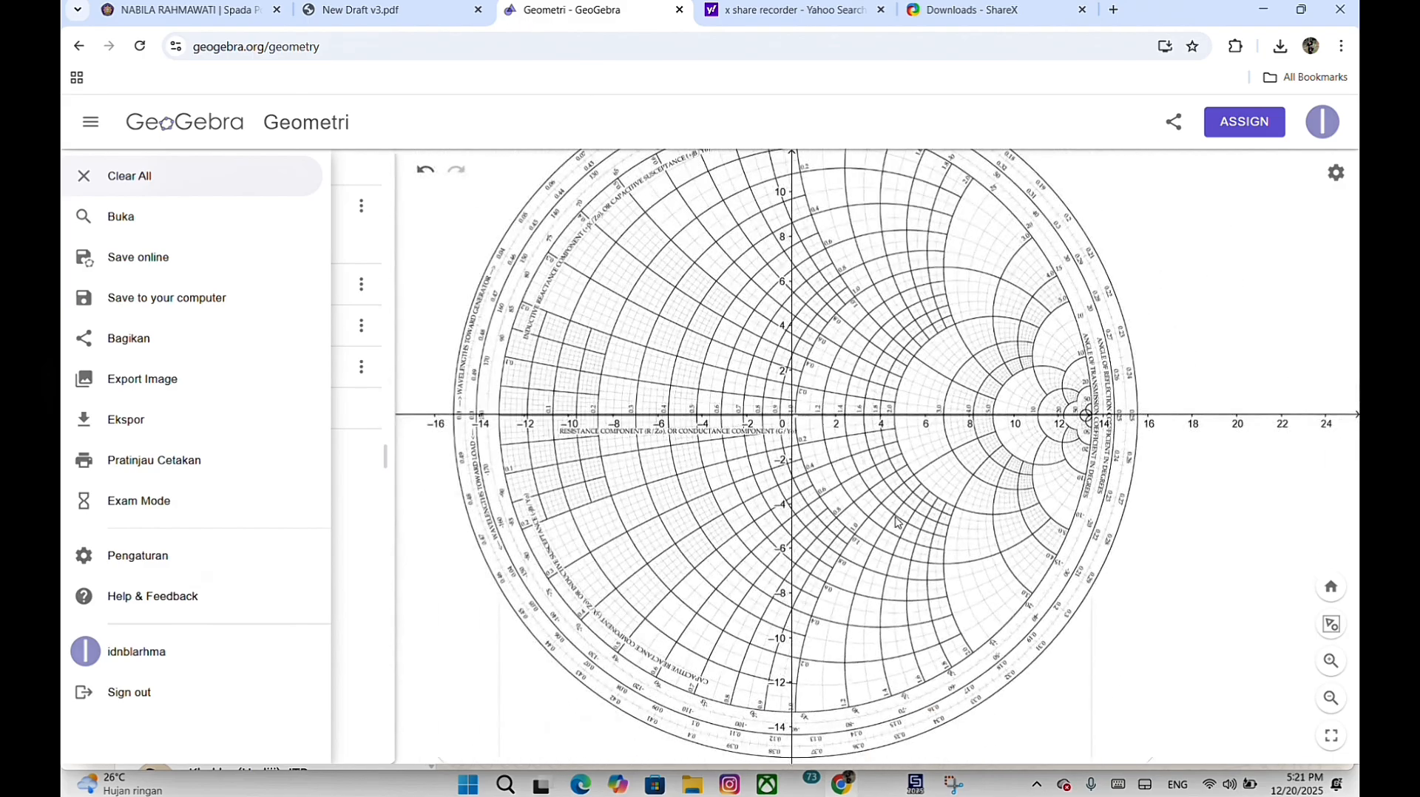
scroll(895, 518, down, 7)
scroll(881, 458, up, 4)
scroll(880, 455, down, 1)
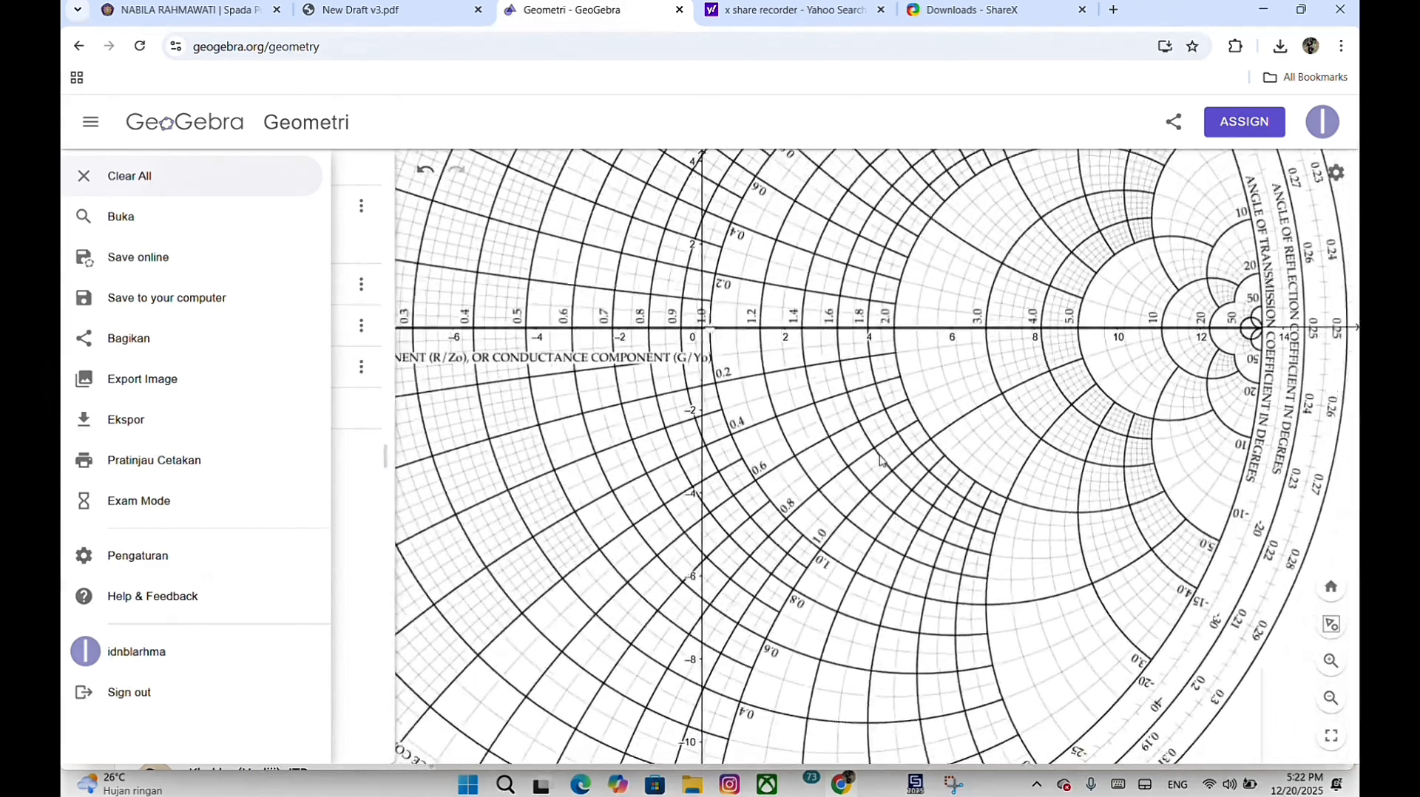
click(355, 202)
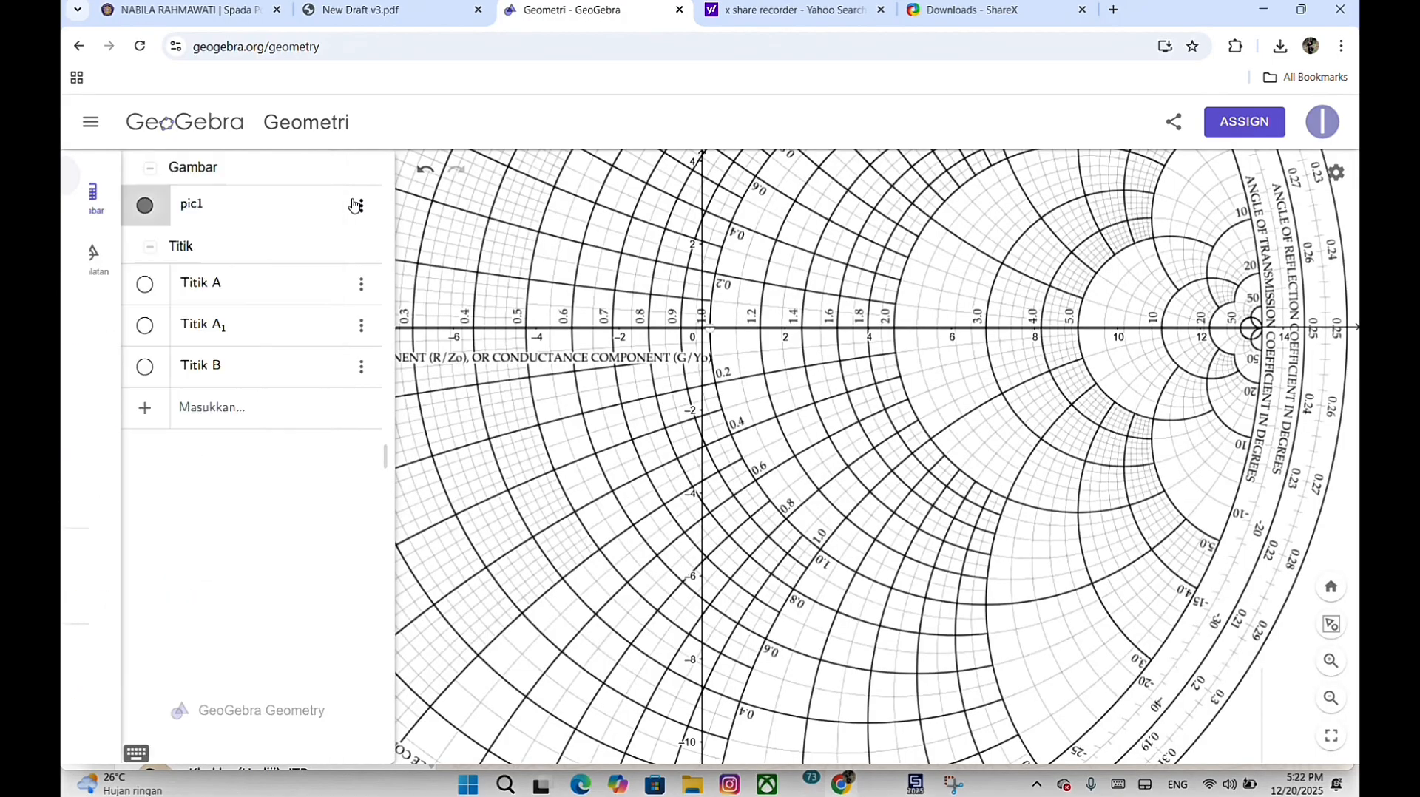
click(356, 202)
click(90, 257)
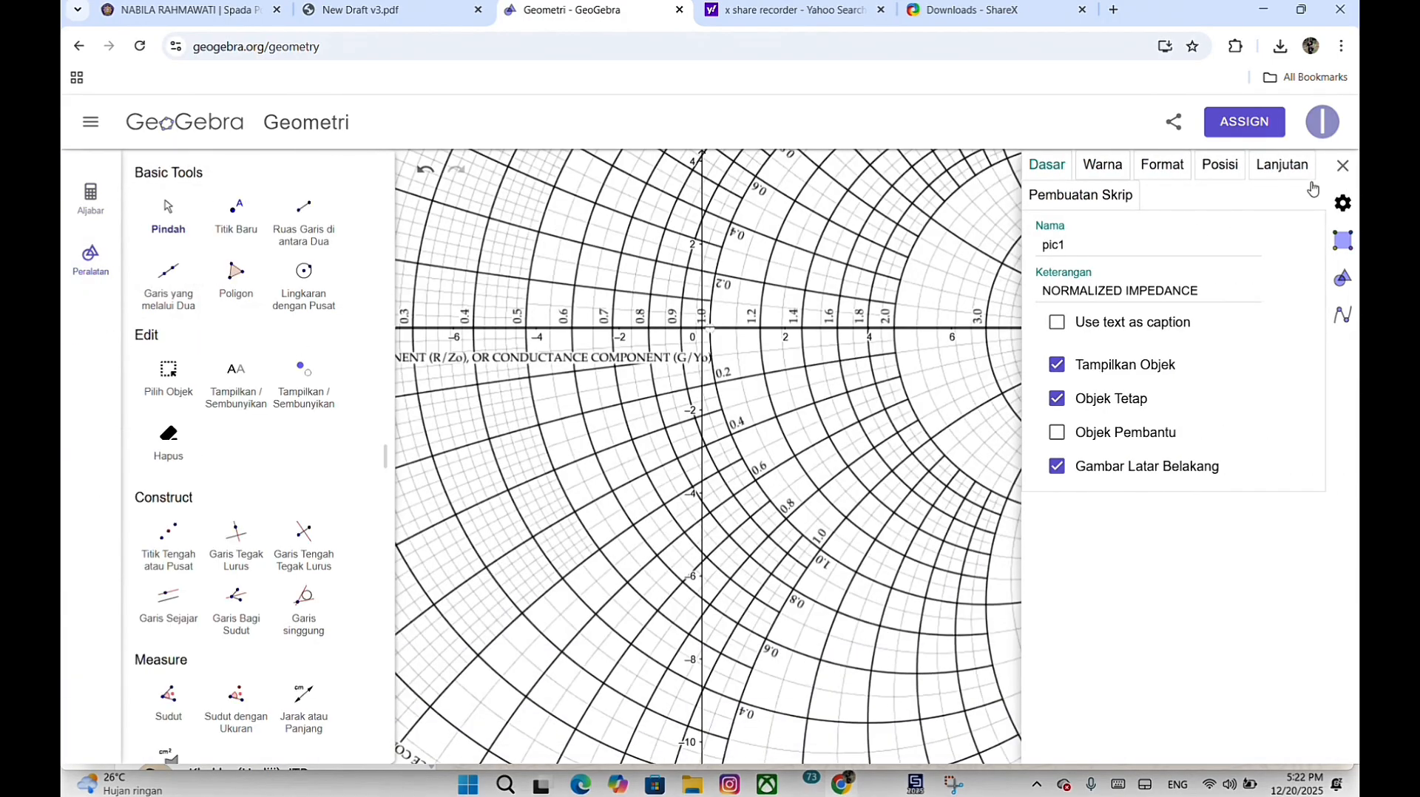
click(1342, 165)
Place a new point at the Smith chart's centre, where the 1.0 resistance circle crosses the horizontal axis.
scroll(274, 344, down, 1)
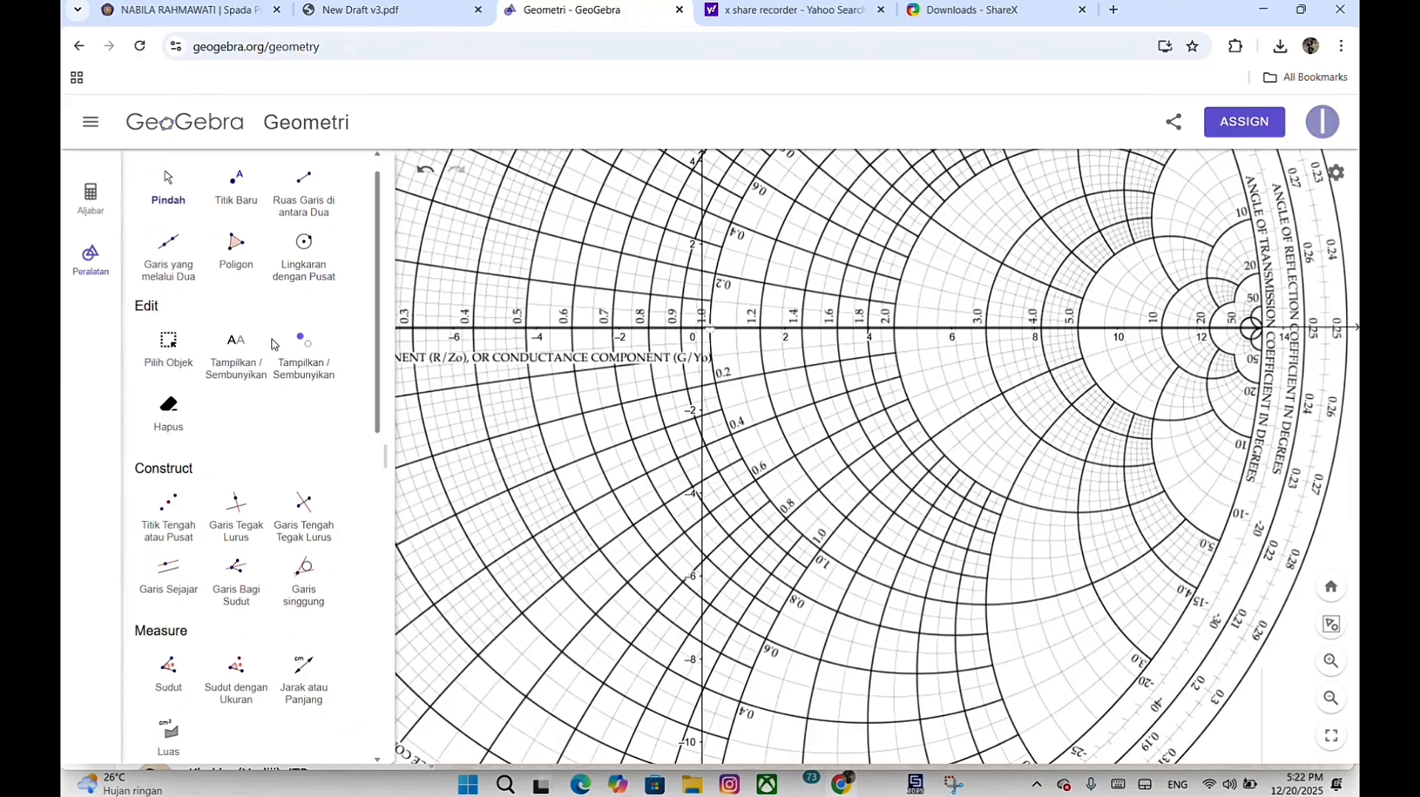
scroll(274, 344, up, 1)
click(236, 211)
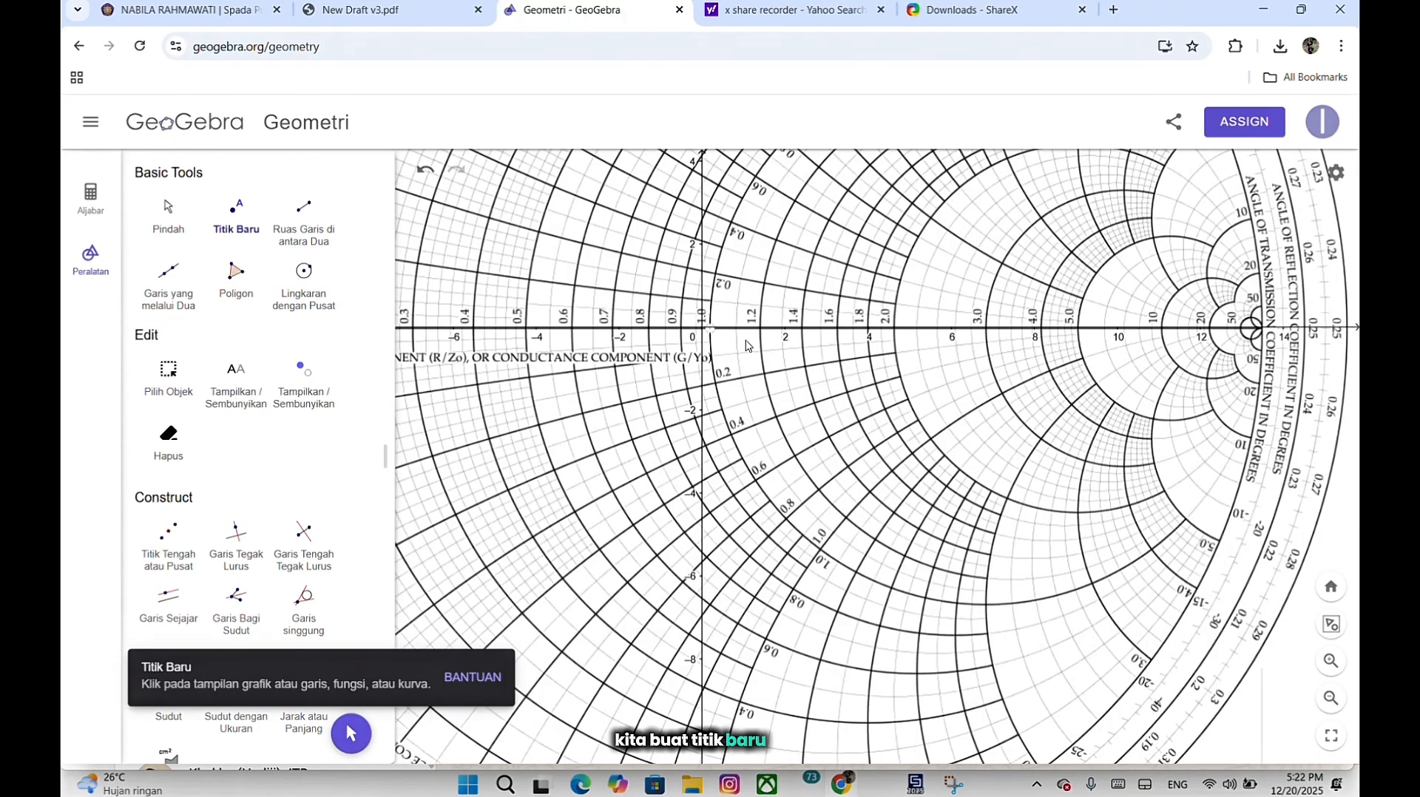
click(709, 332)
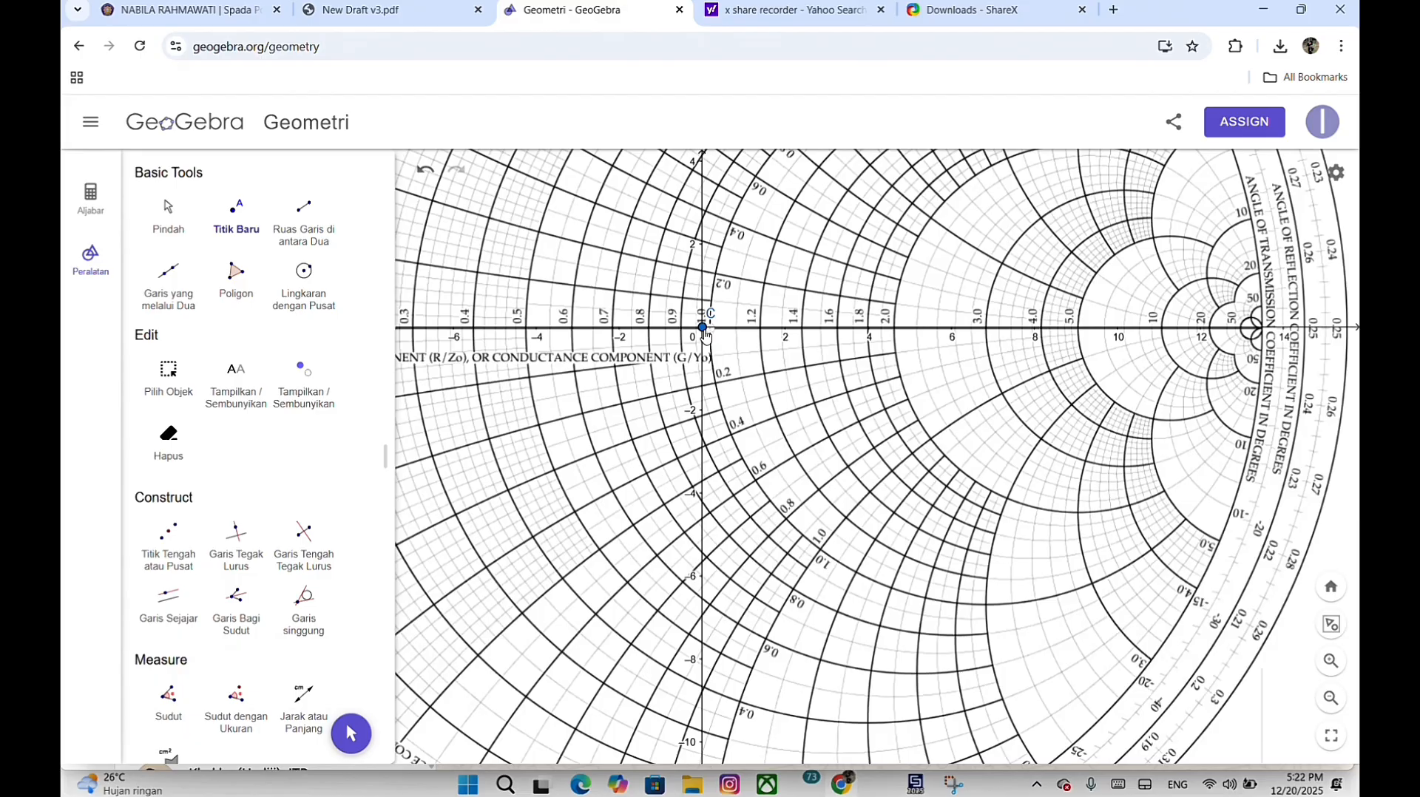
drag(706, 336, 717, 339)
scroll(718, 340, up, 1)
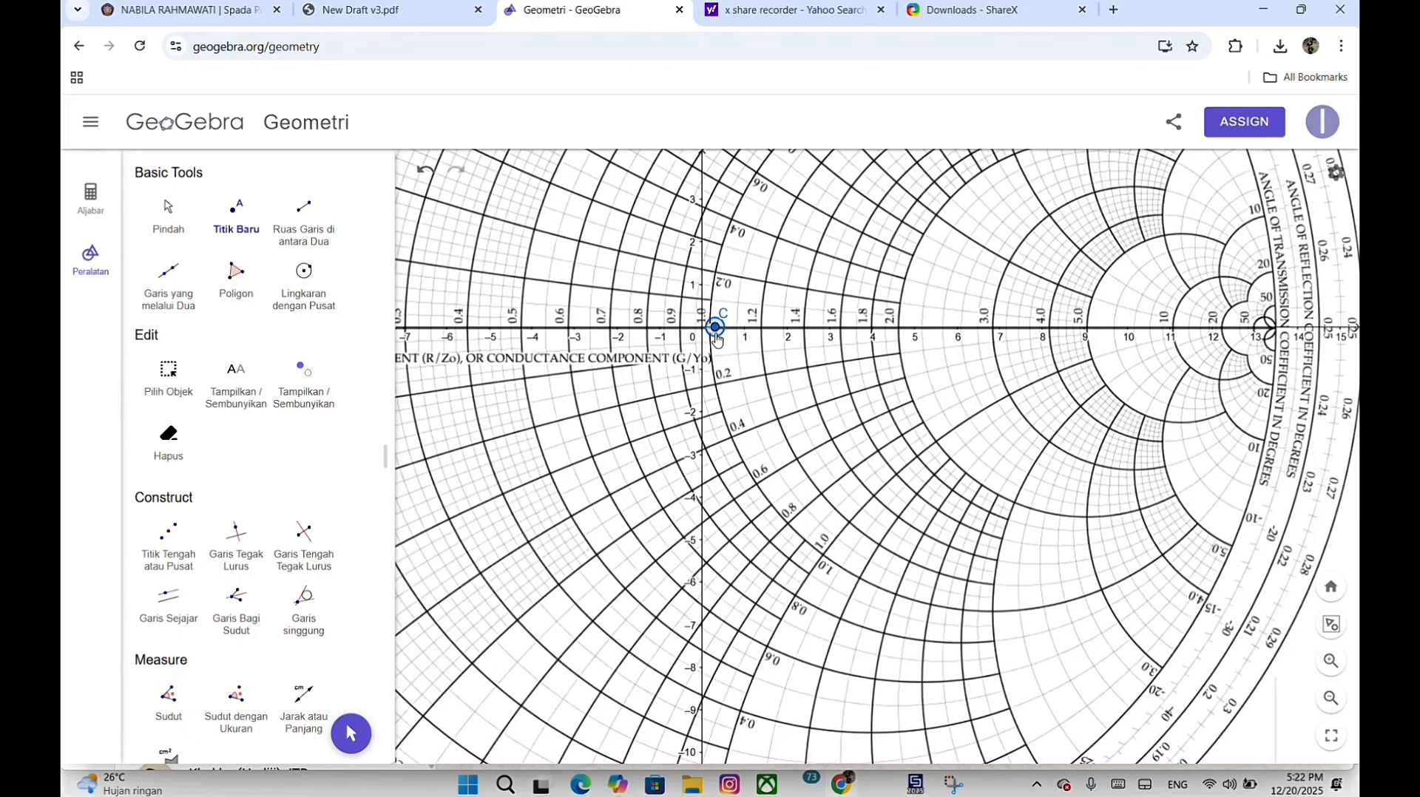
scroll(716, 338, up, 6)
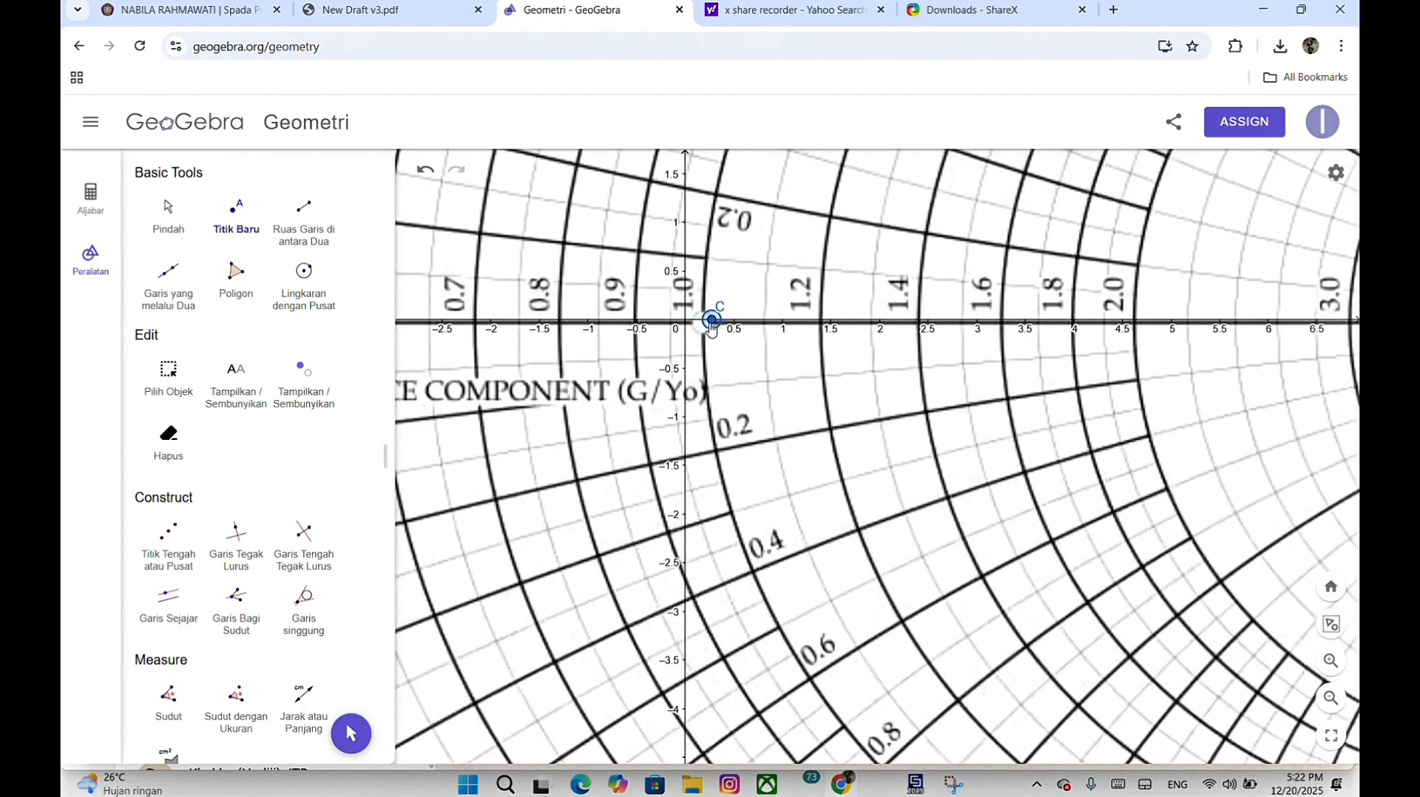
scroll(707, 332, down, 5)
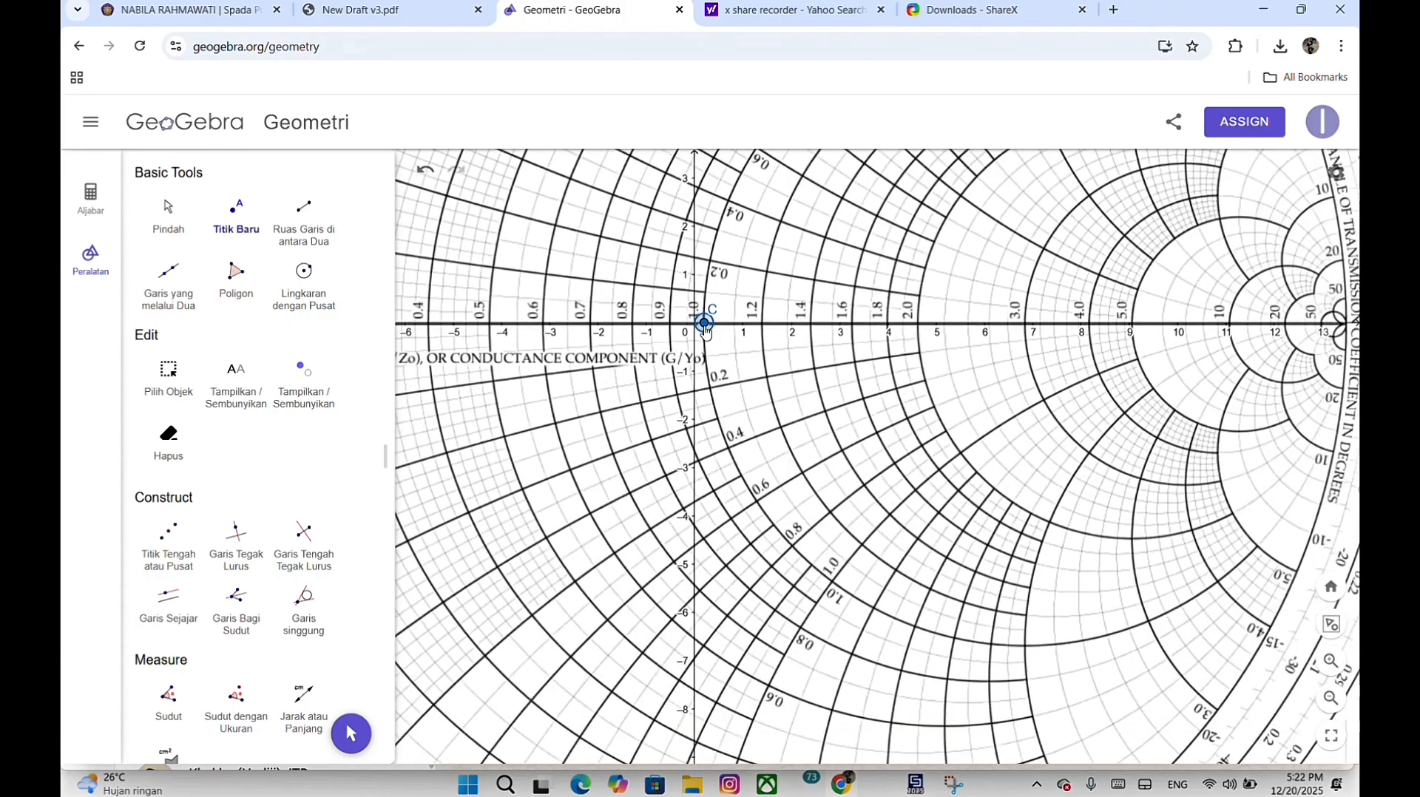
Place a second point where the horizontal axis meets the impedance grid's outer circle at the high-resistance end, and bring up the nilai matching notes.
scroll(707, 333, down, 3)
scroll(1030, 326, up, 3)
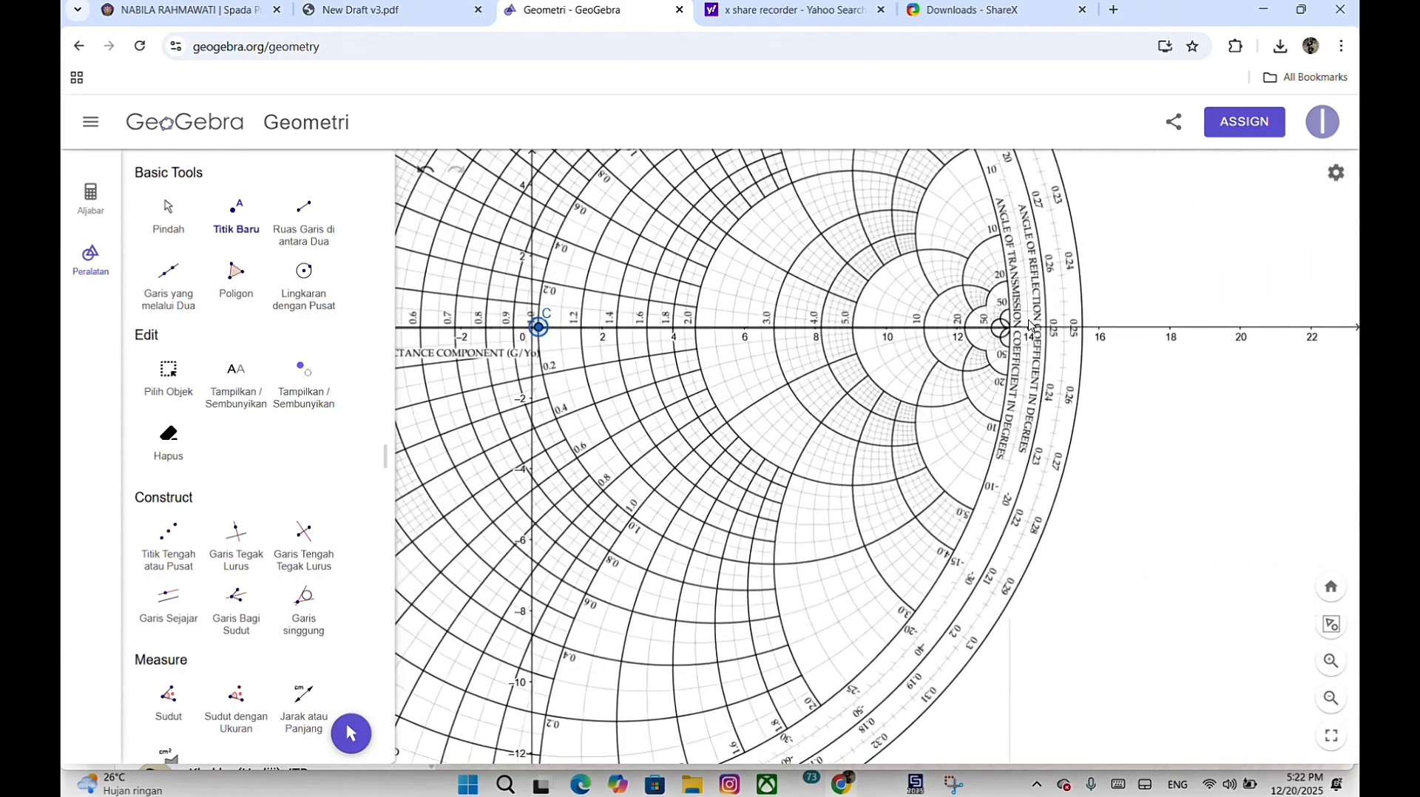
scroll(1030, 325, up, 12)
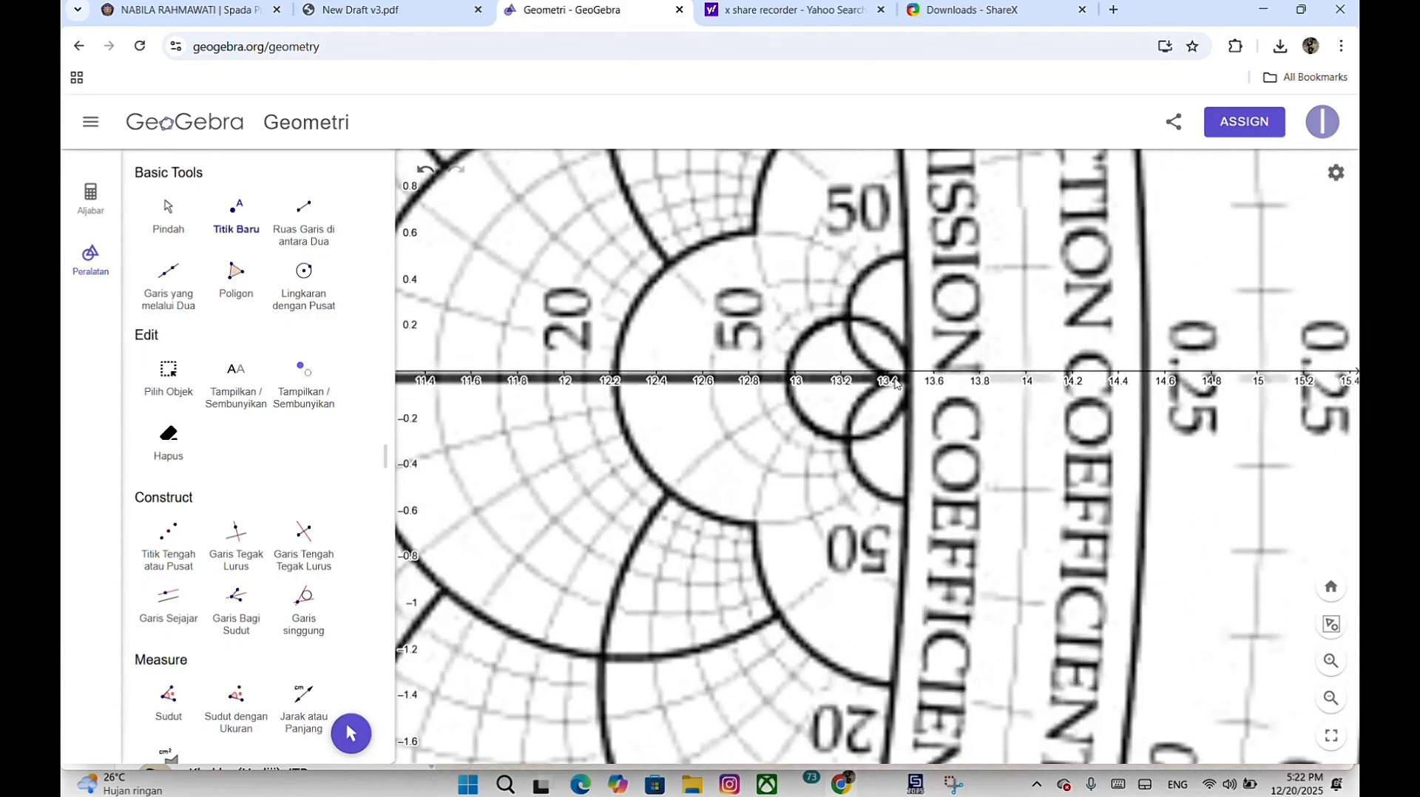
click(908, 379)
scroll(910, 382, down, 1)
scroll(910, 382, down, 10)
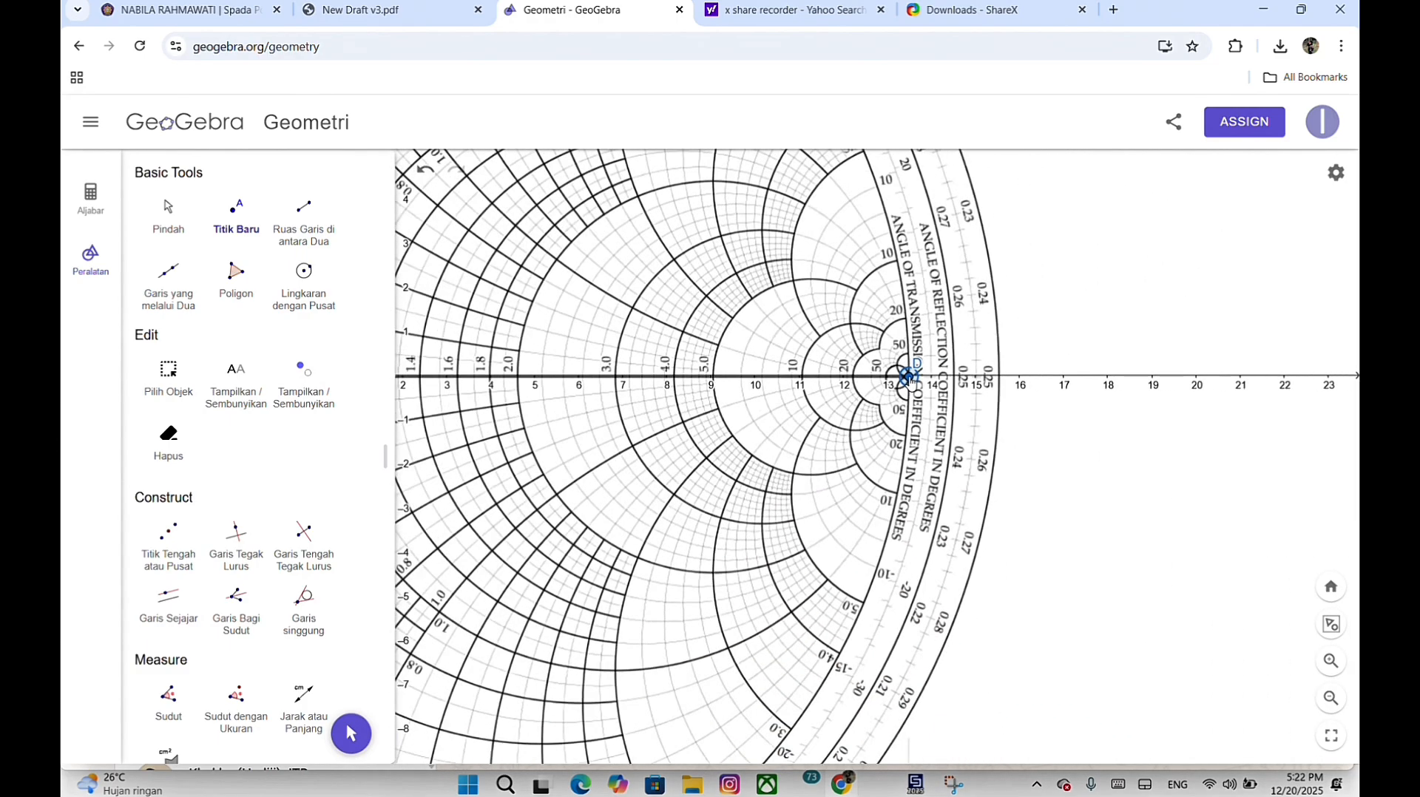
scroll(910, 382, down, 2)
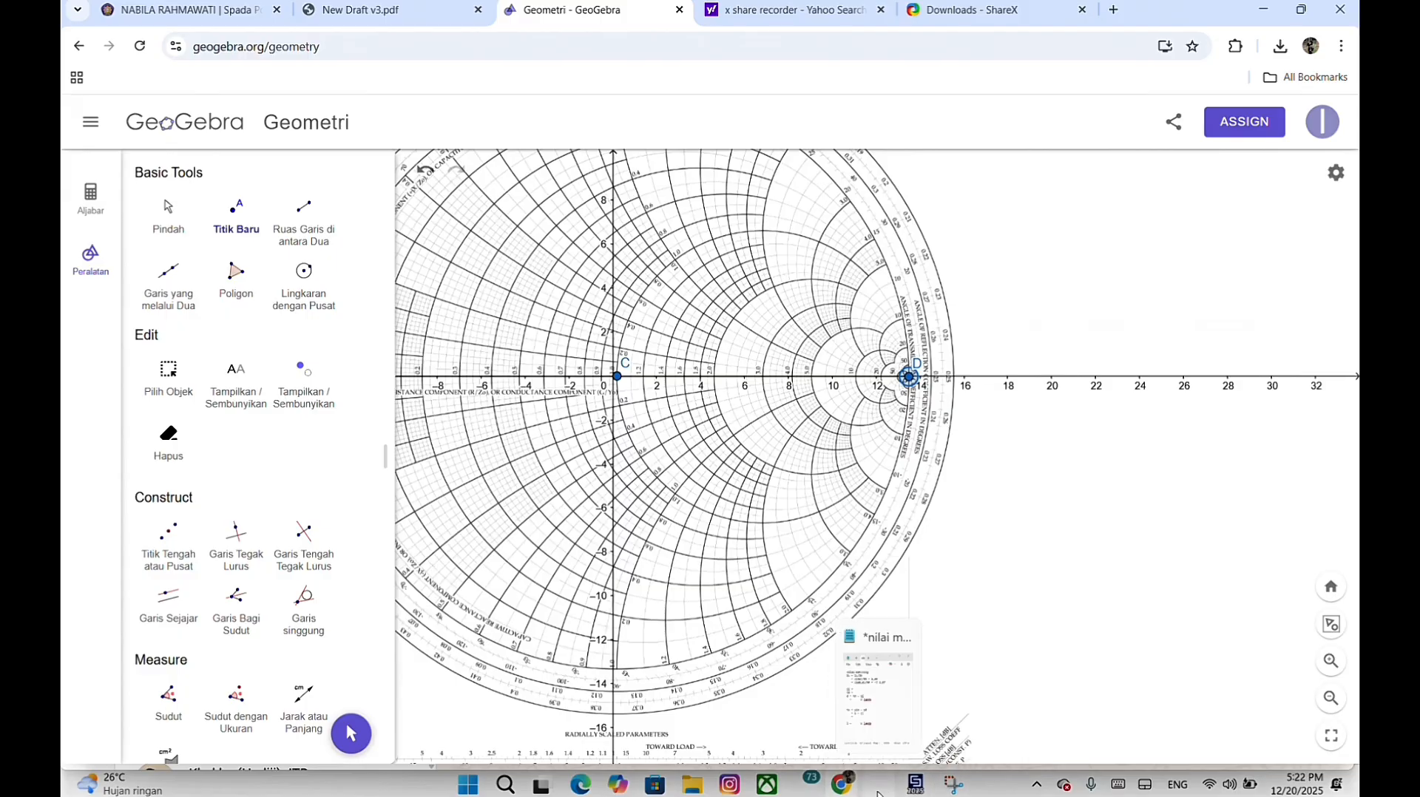
click(915, 785)
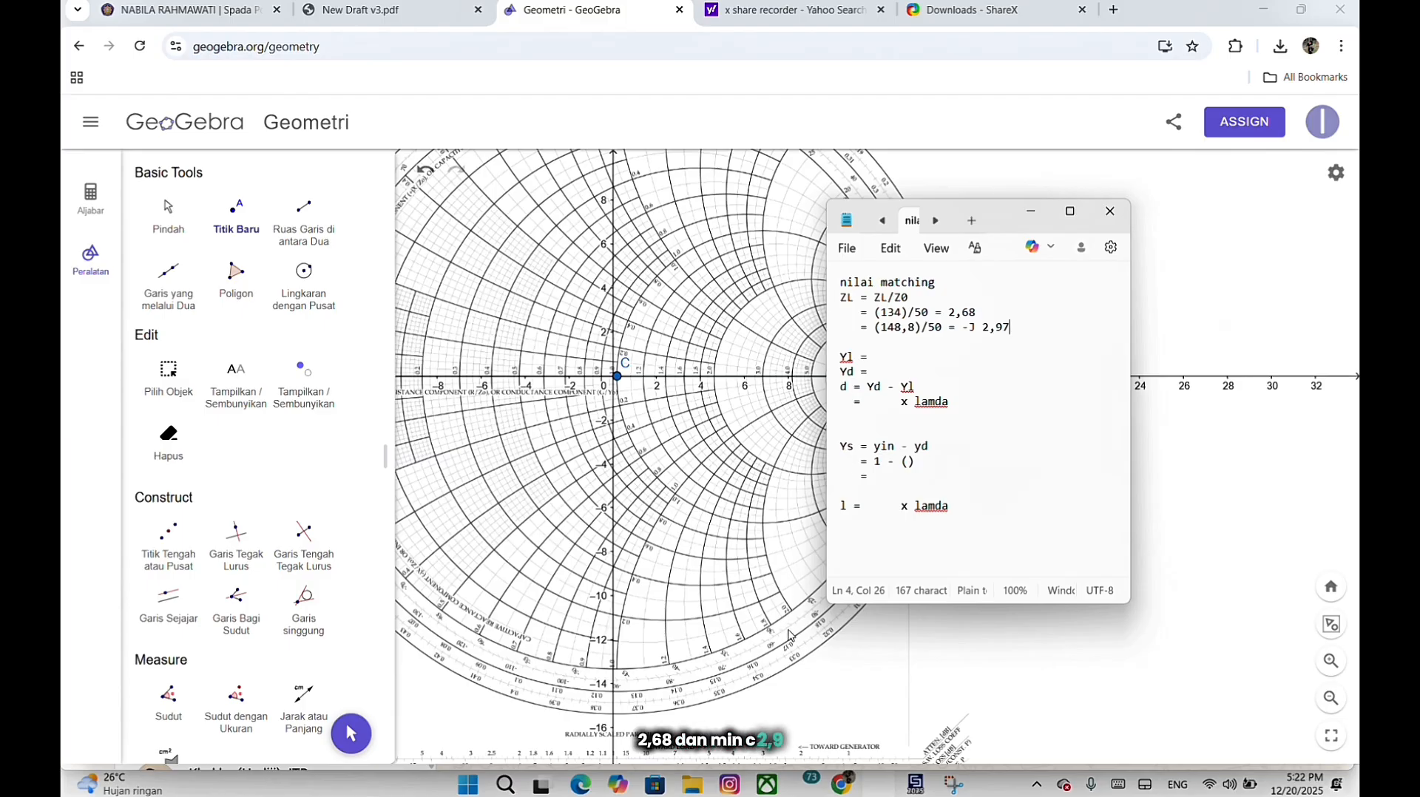
Place a point on the impedance grid's outer circle and move it to the -J 2,97 reactance, right beside the 3.0 mark.
click(817, 597)
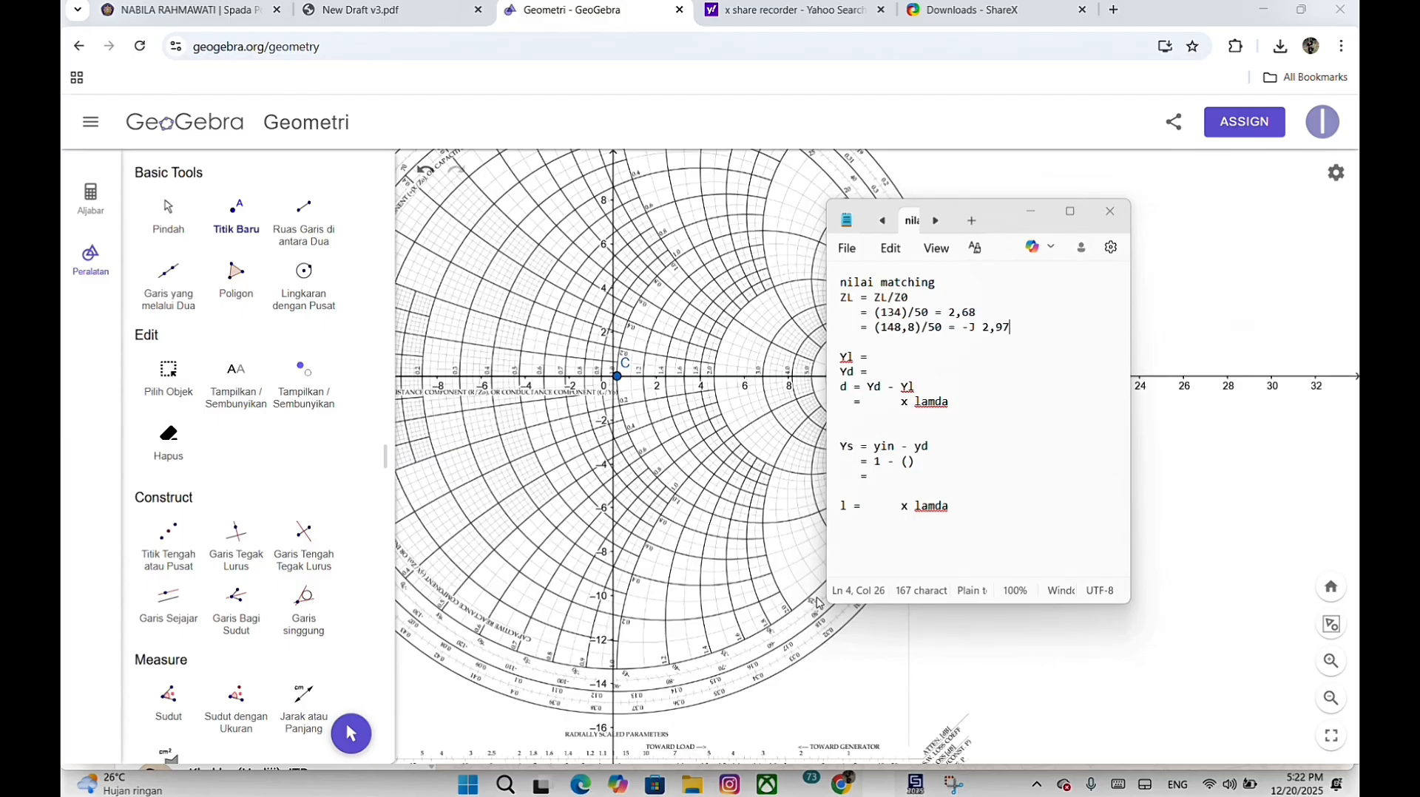
scroll(819, 598, up, 1)
scroll(819, 601, up, 10)
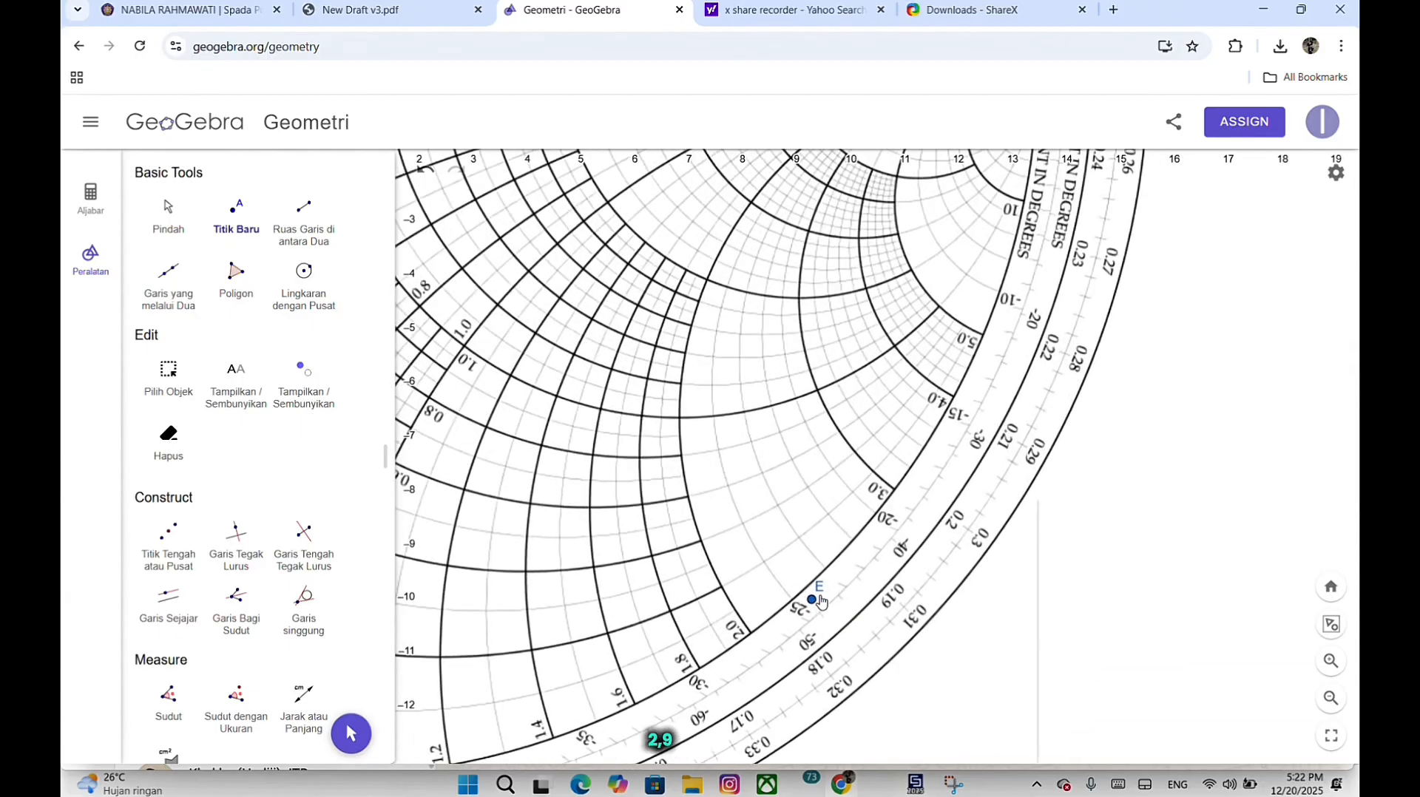
drag(811, 602, 938, 434)
scroll(937, 432, down, 10)
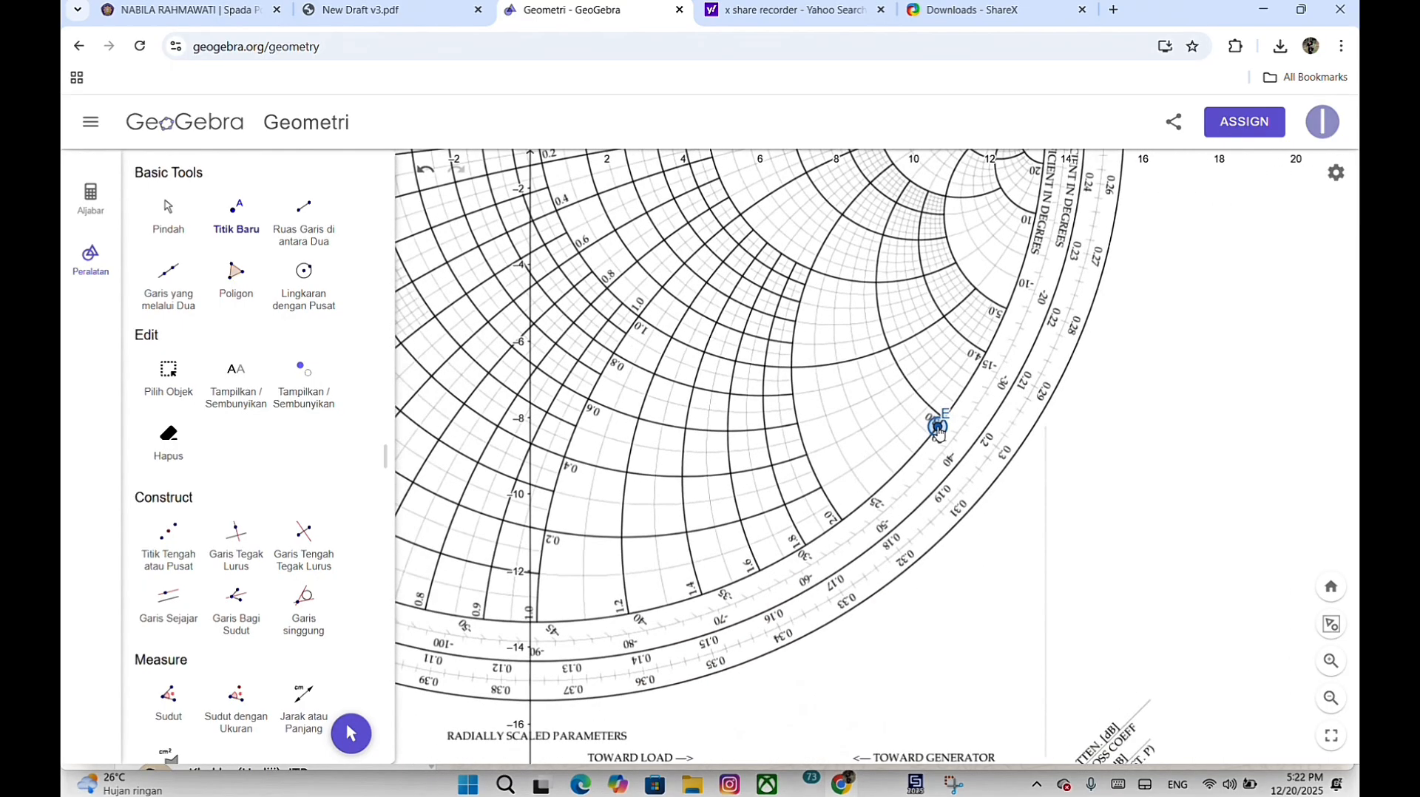
scroll(938, 433, down, 5)
Place a point on the horizontal axis at the normalized resistance 2,68, between the 2.0 and 3.0 circles.
scroll(856, 328, up, 11)
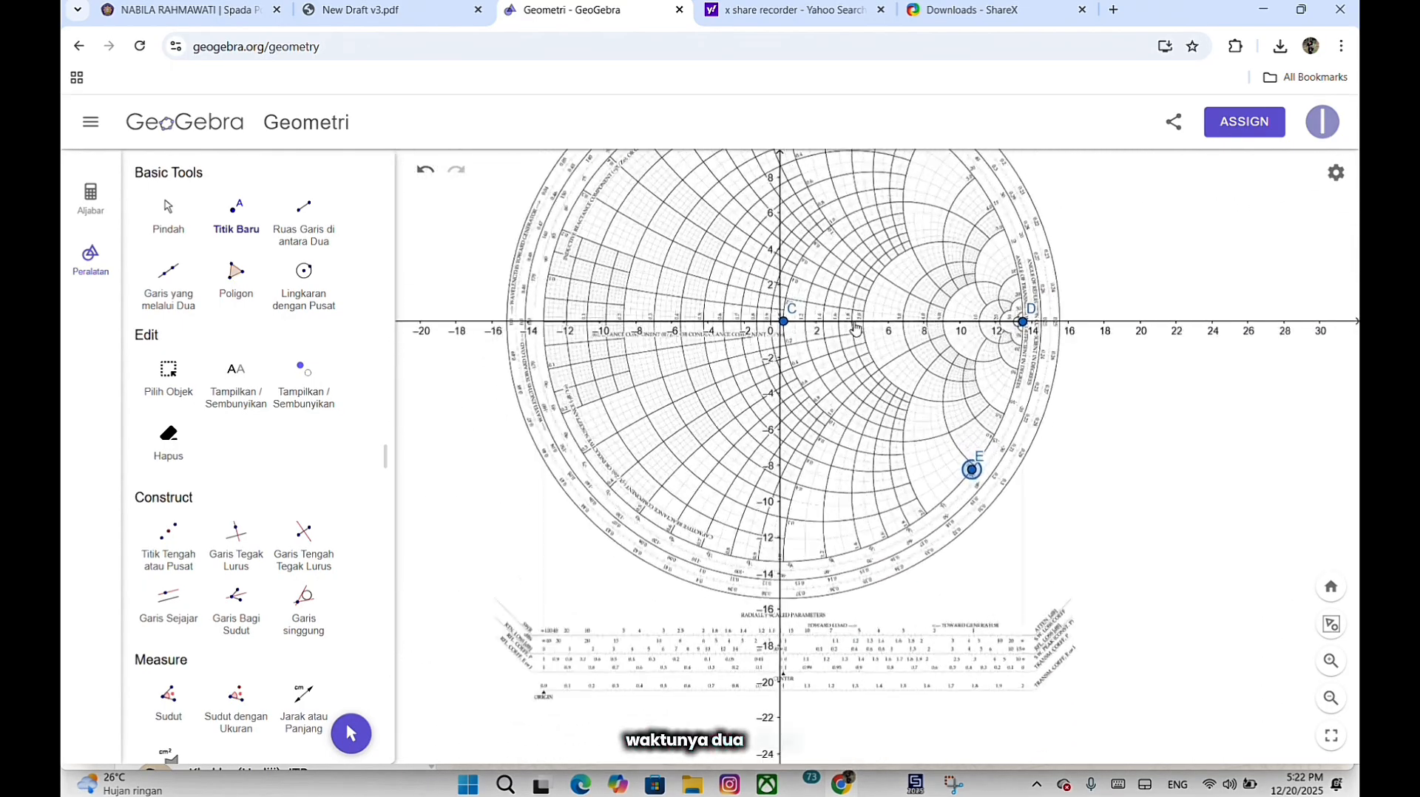
scroll(855, 328, up, 3)
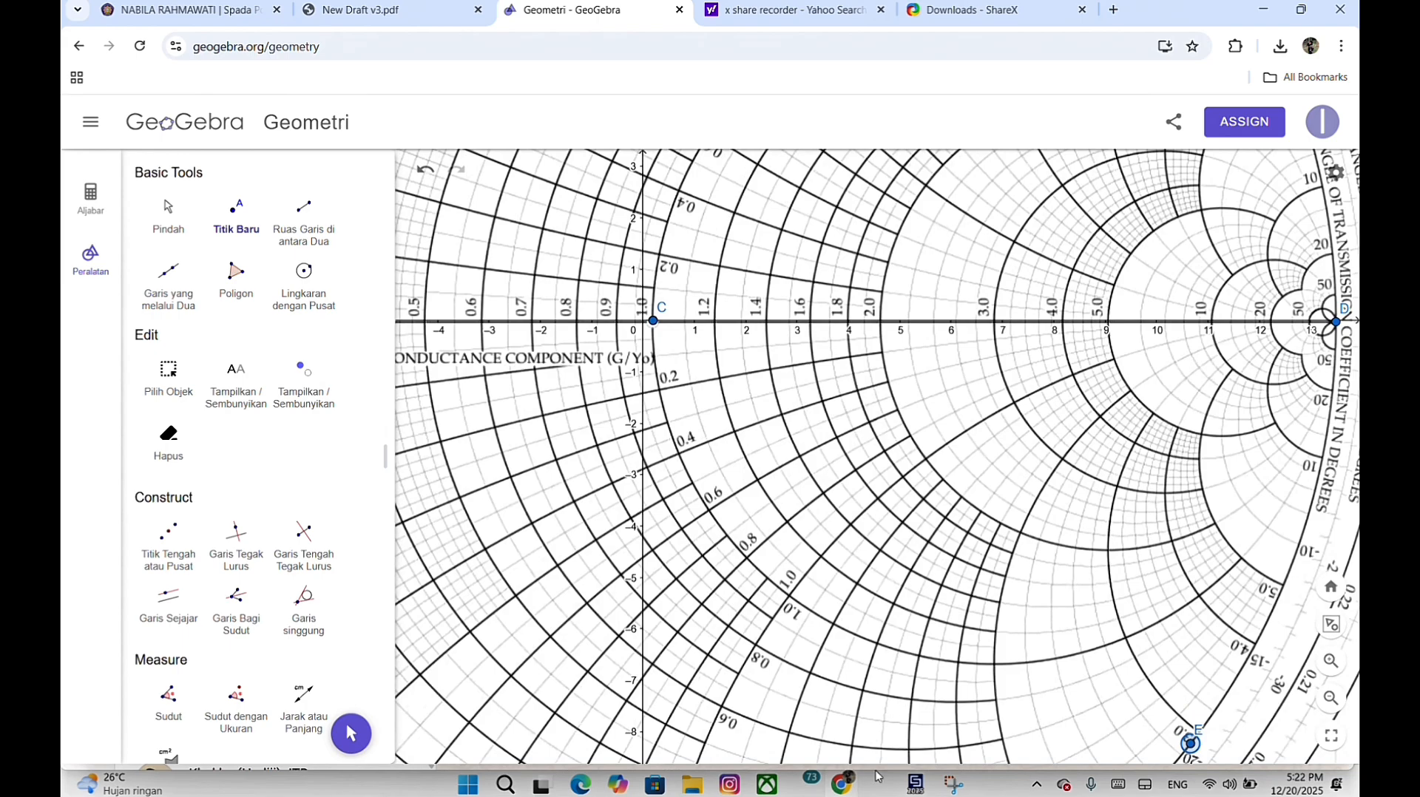
mouse_move(880, 785)
mouse_move(879, 727)
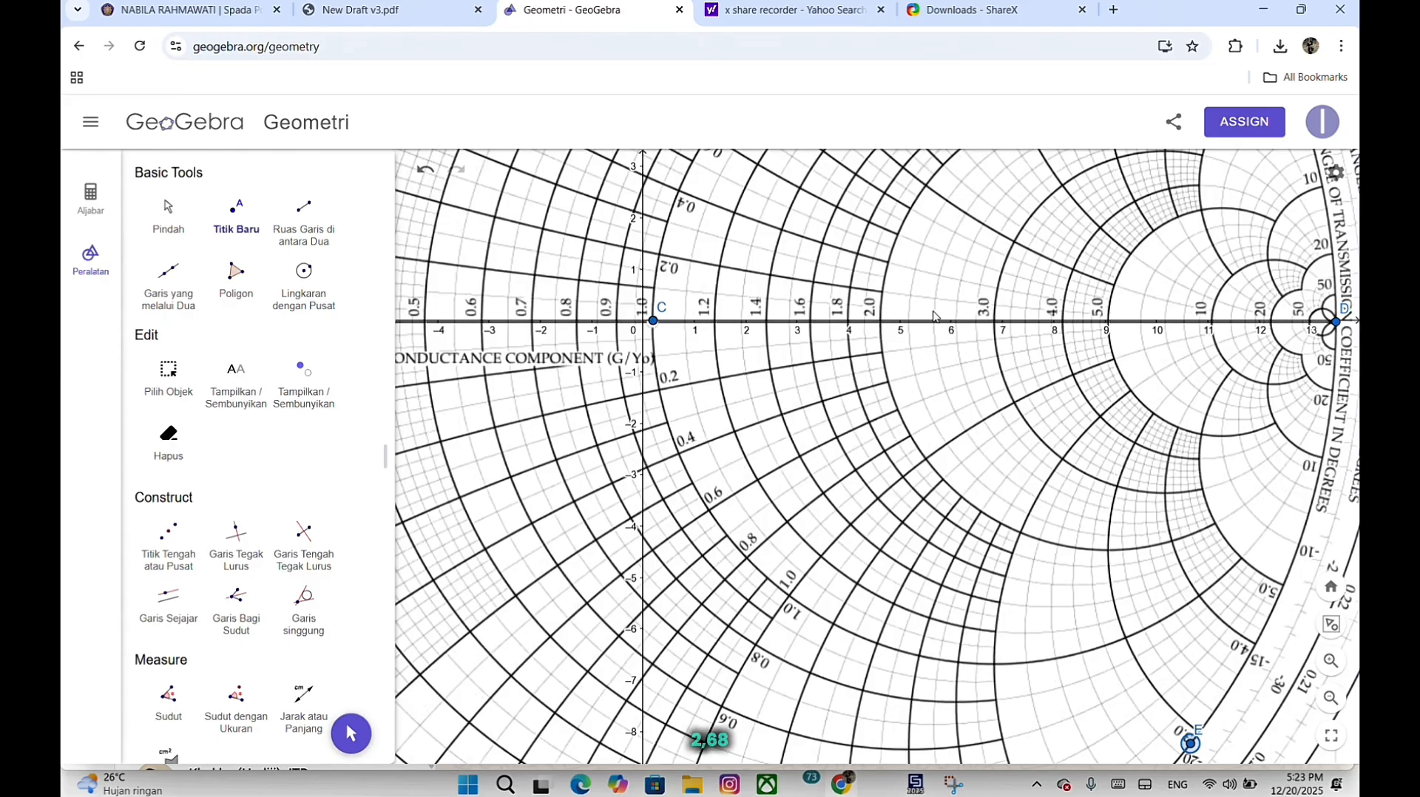
scroll(933, 318, up, 1)
scroll(933, 321, up, 5)
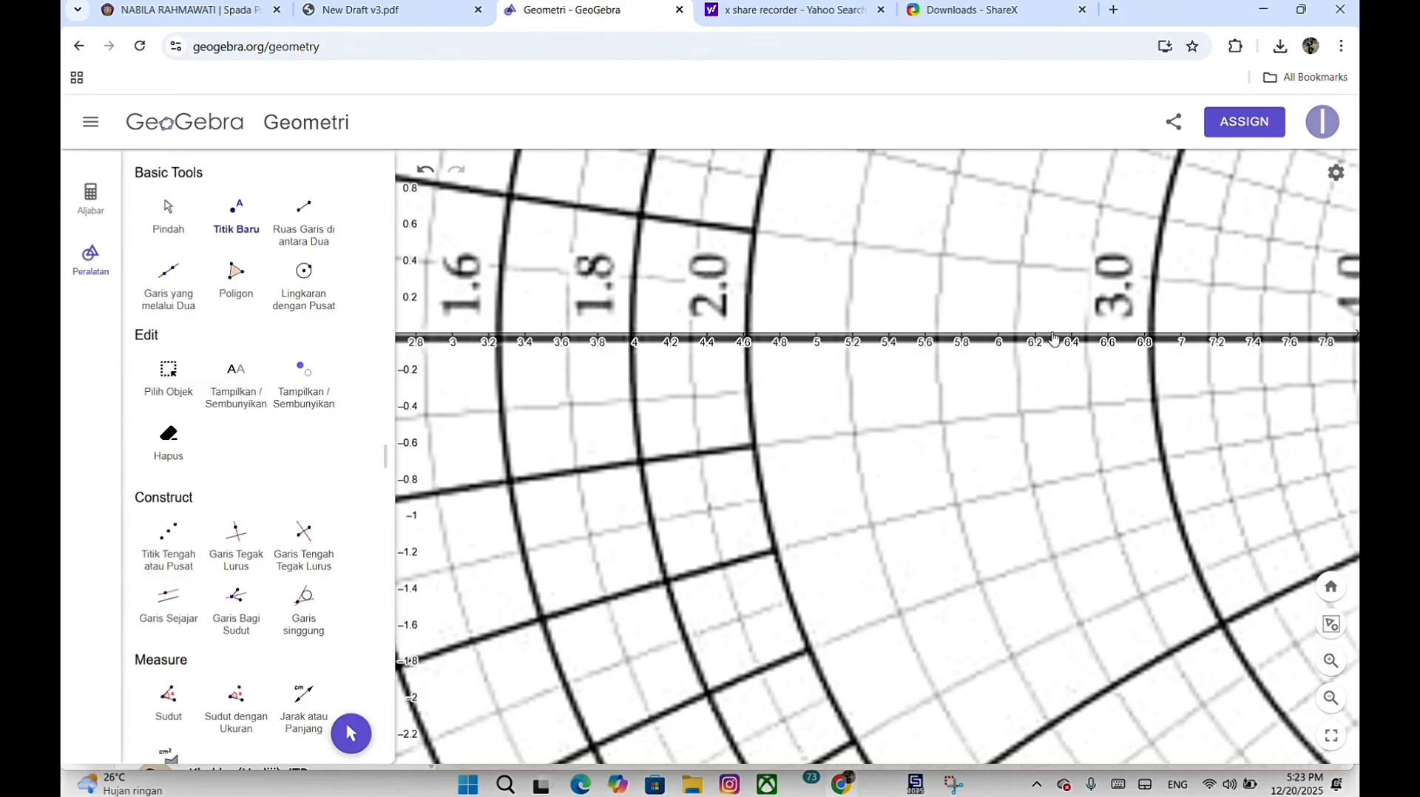
click(1052, 334)
scroll(1052, 337, down, 5)
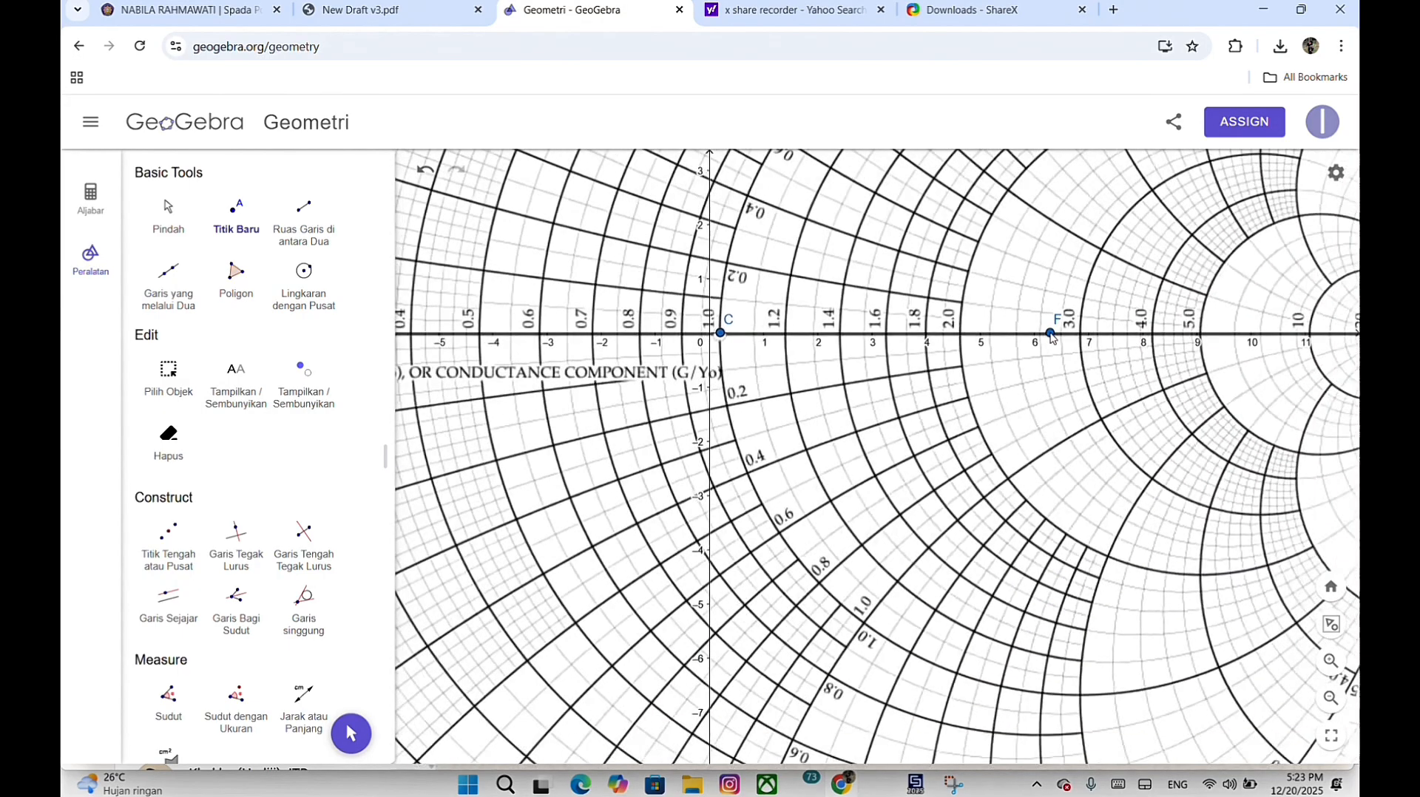
scroll(1051, 335, down, 4)
scroll(1052, 336, up, 2)
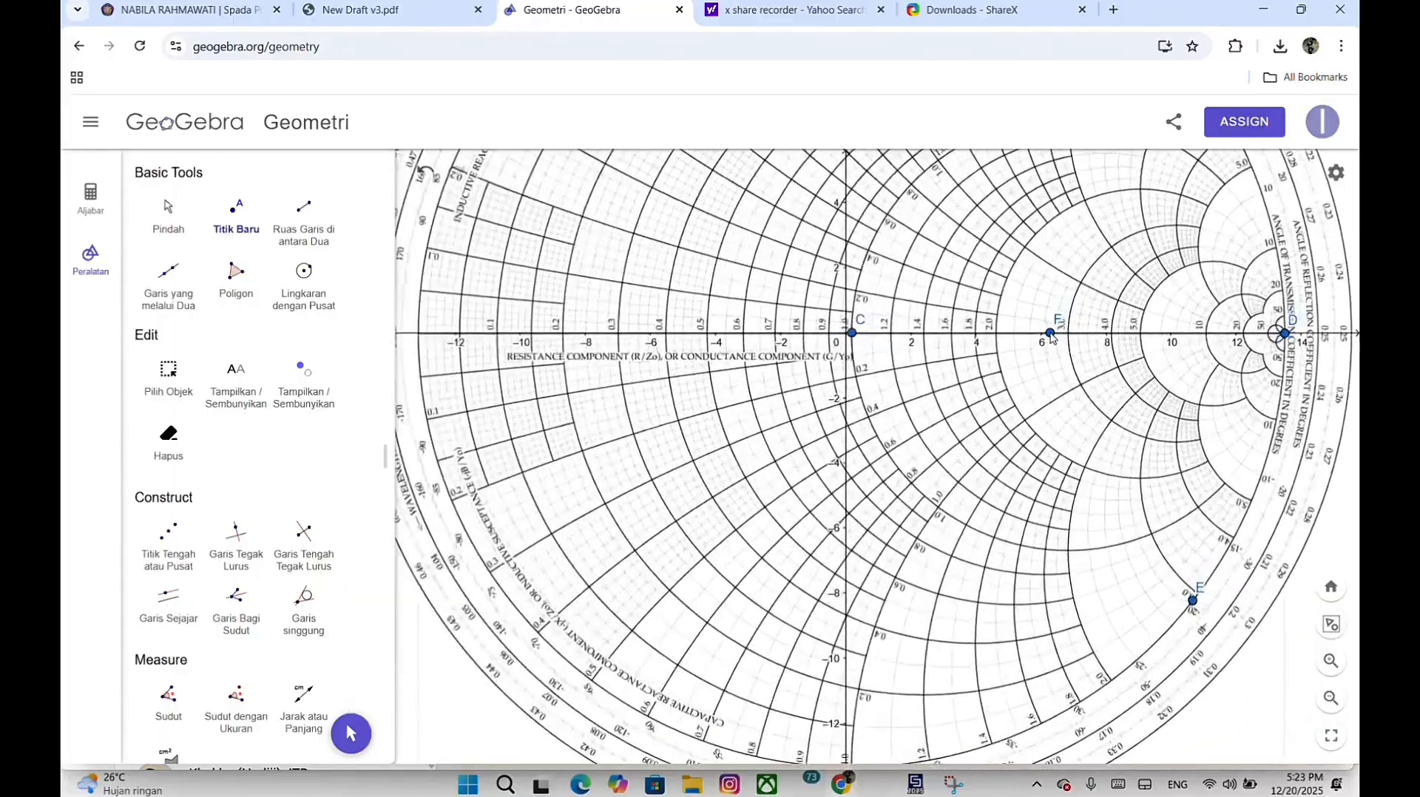
scroll(1051, 336, up, 3)
scroll(1051, 336, down, 3)
scroll(1052, 336, up, 4)
scroll(1051, 336, down, 1)
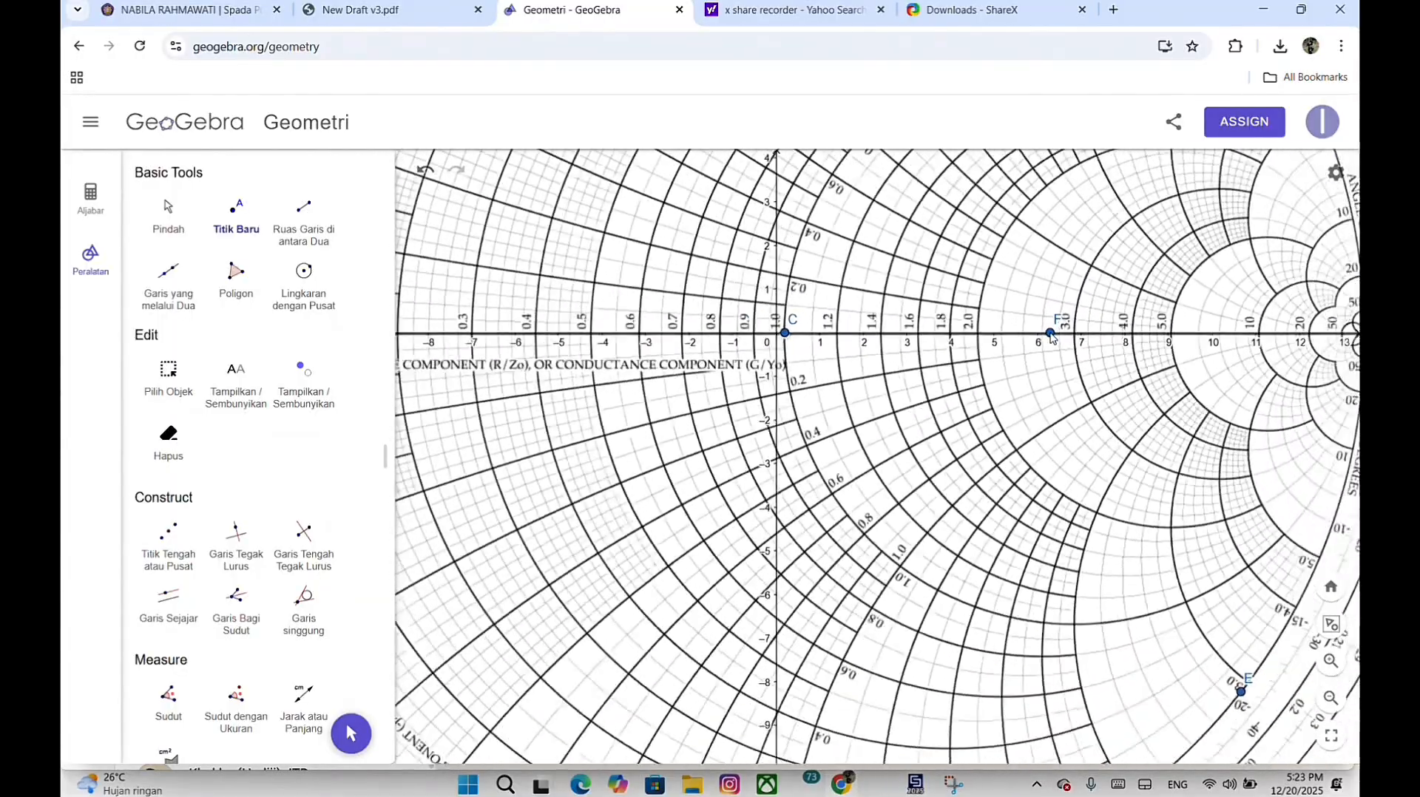
scroll(1051, 336, down, 2)
drag(1208, 482, 1131, 460)
key(Escape)
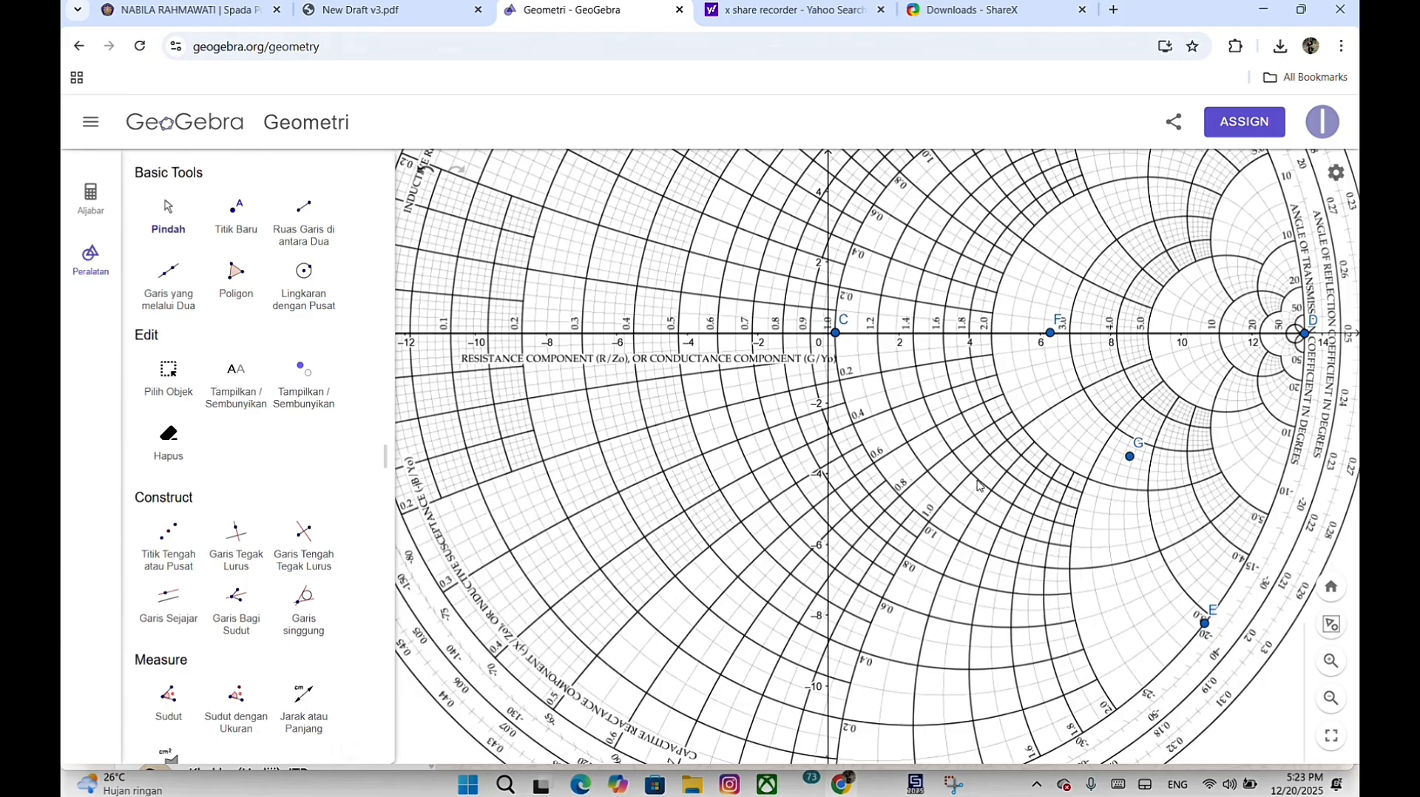
key(ctrl+z)
key(ctrl+z)
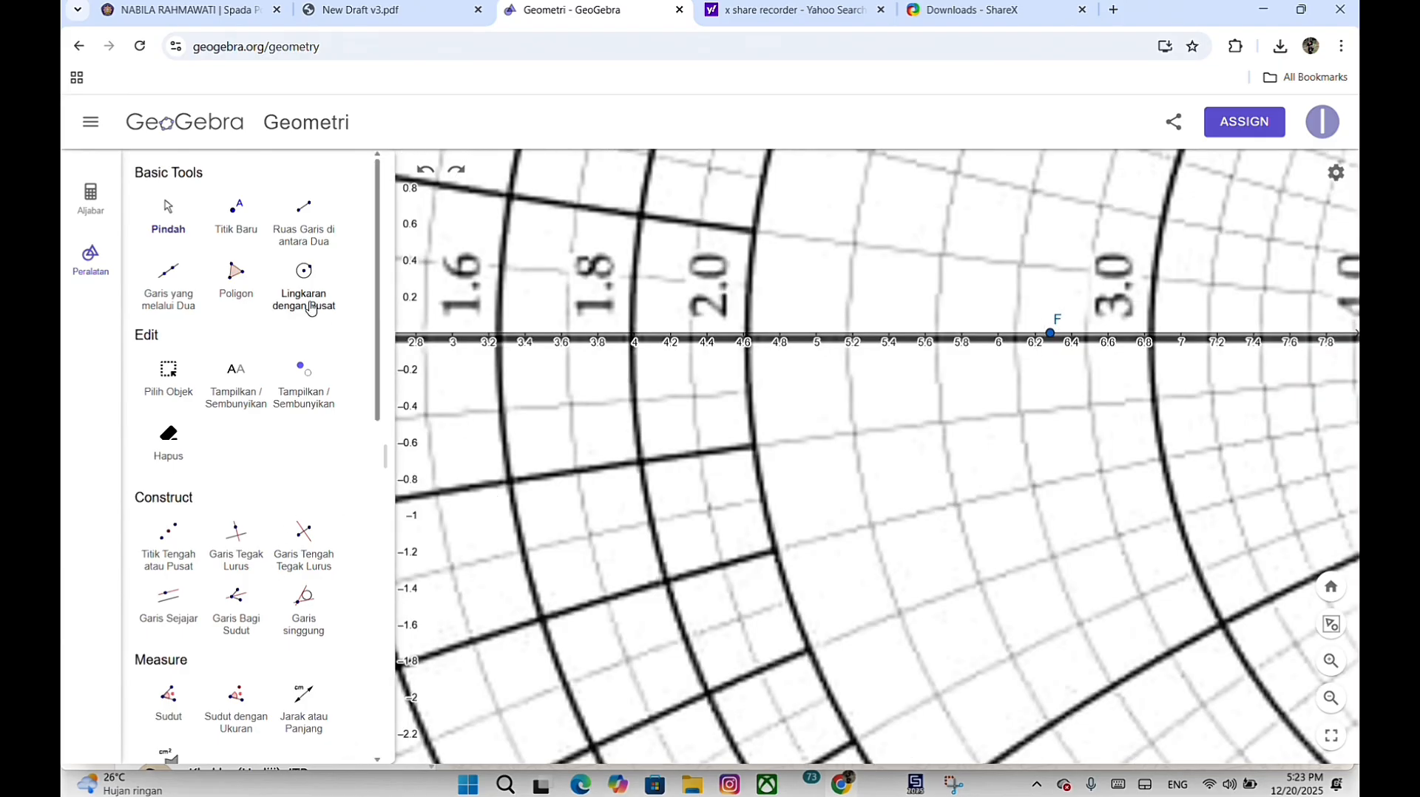
Place the load impedance point where the 2,68 resistance circle meets the -J 2,97 reactance arc.
click(169, 213)
scroll(1004, 513, down, 1)
scroll(1004, 512, down, 15)
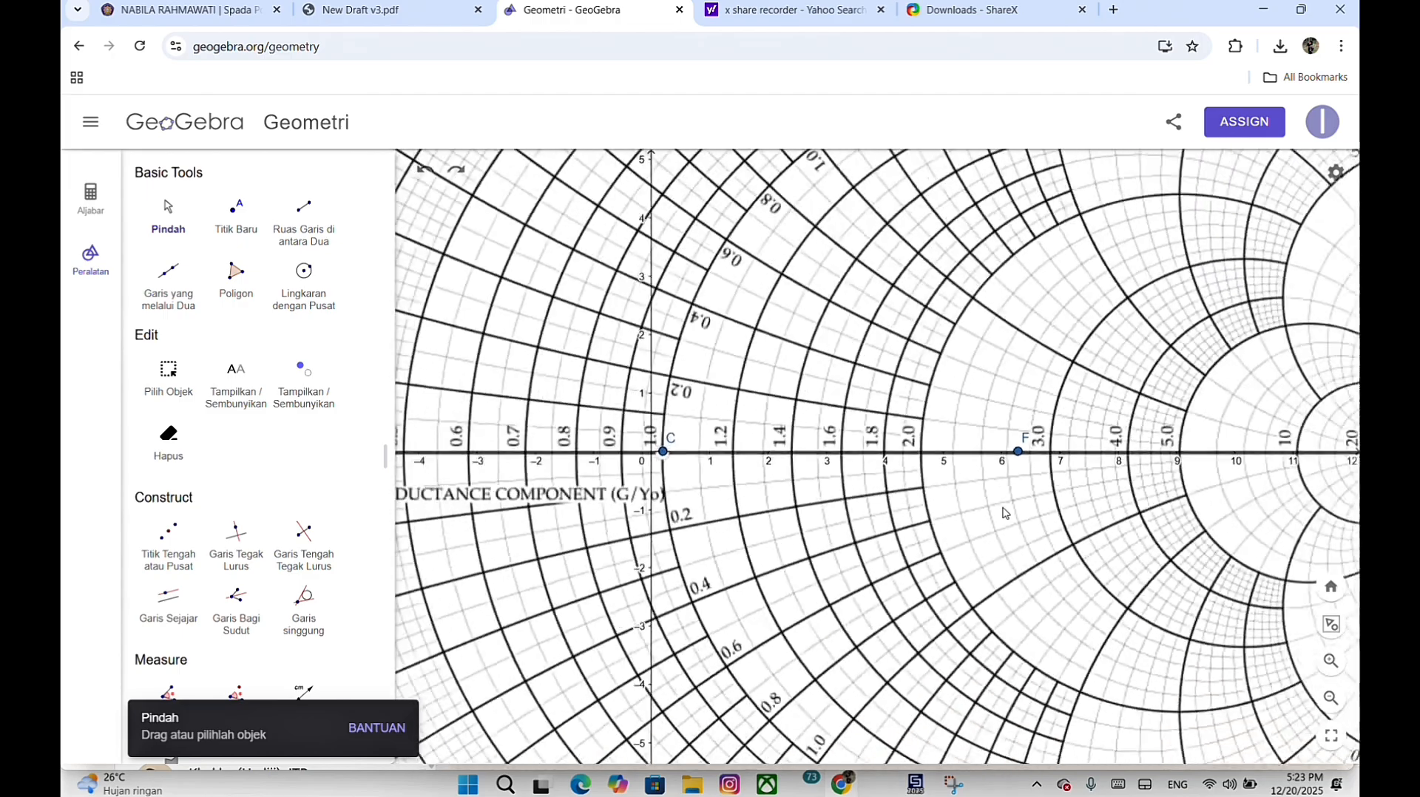
scroll(1030, 573, up, 7)
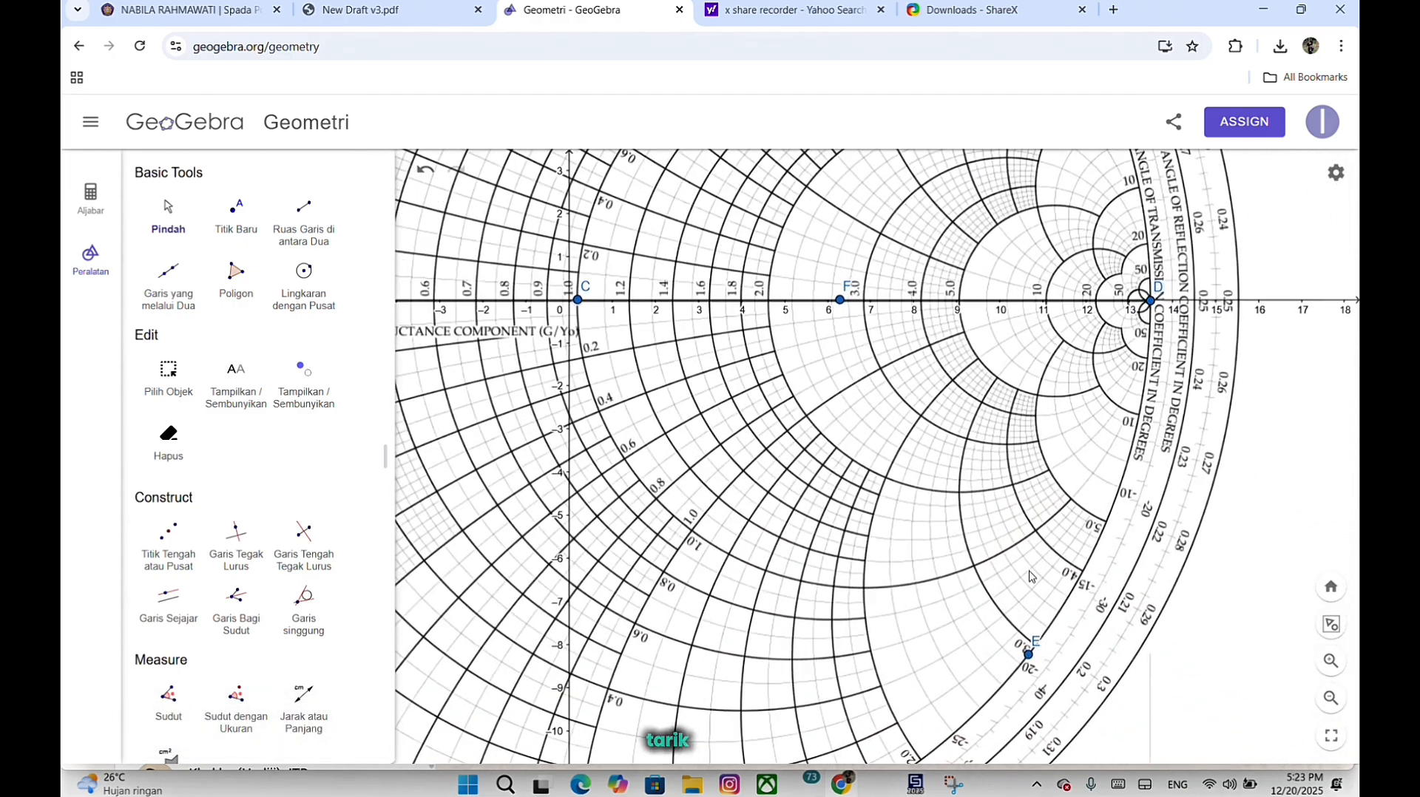
scroll(1030, 573, down, 5)
click(1027, 665)
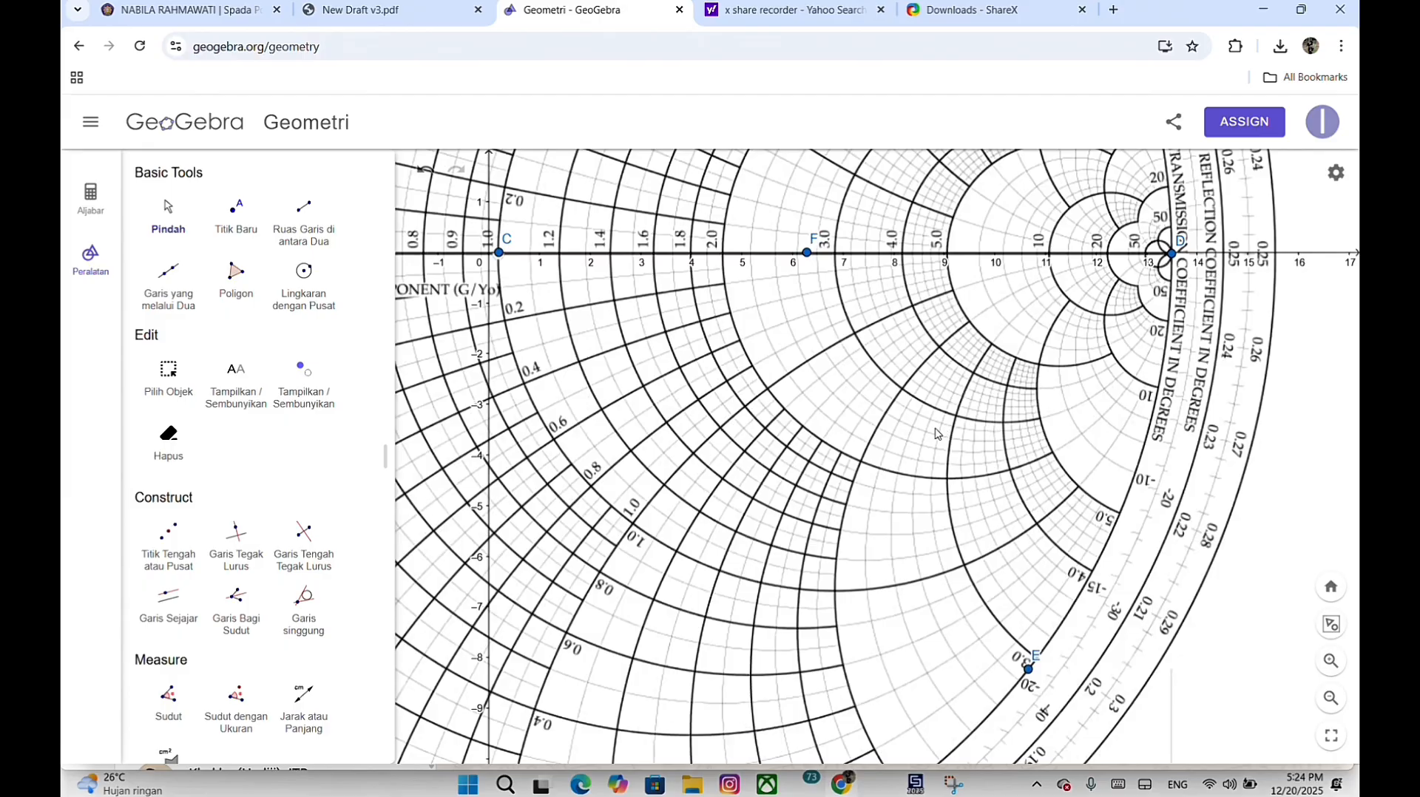
click(235, 216)
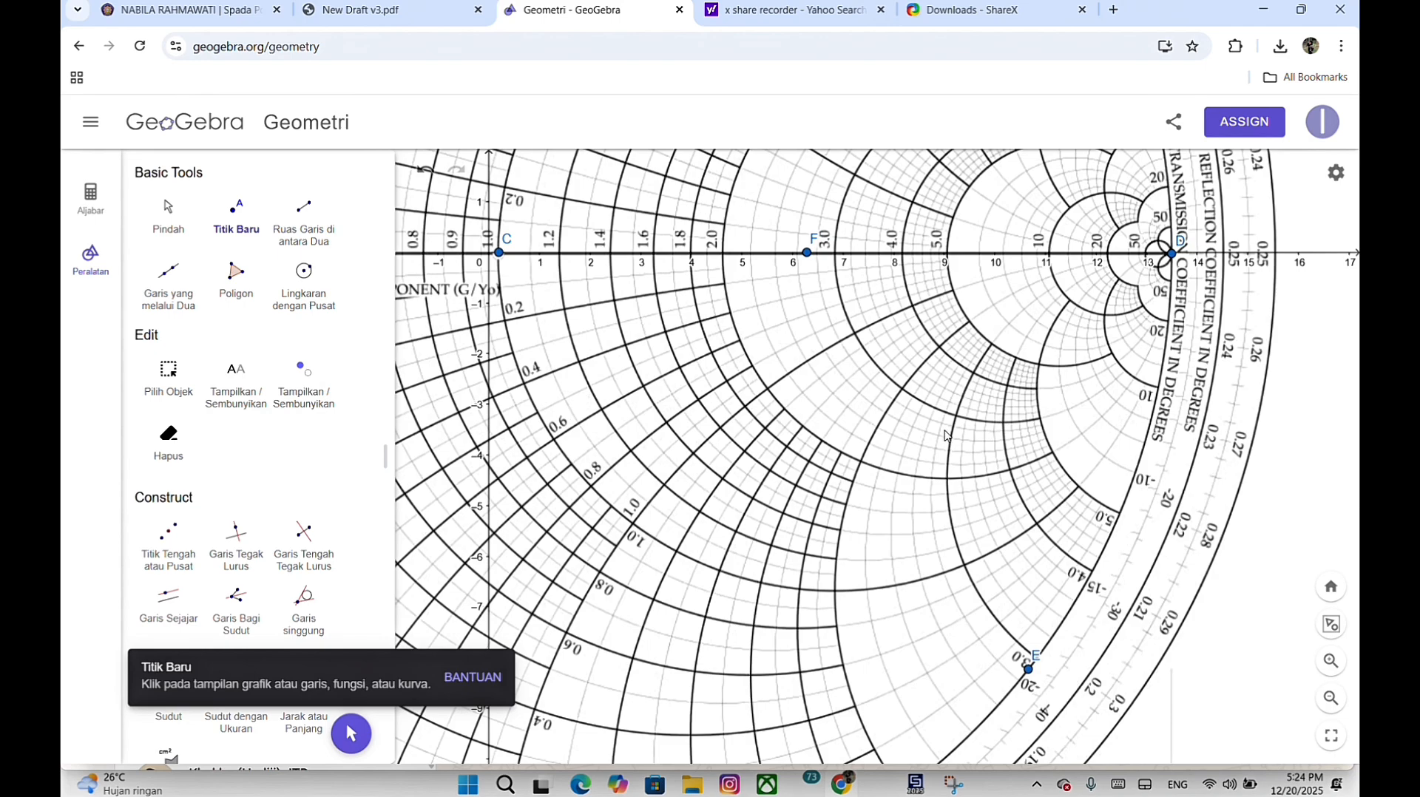
click(946, 432)
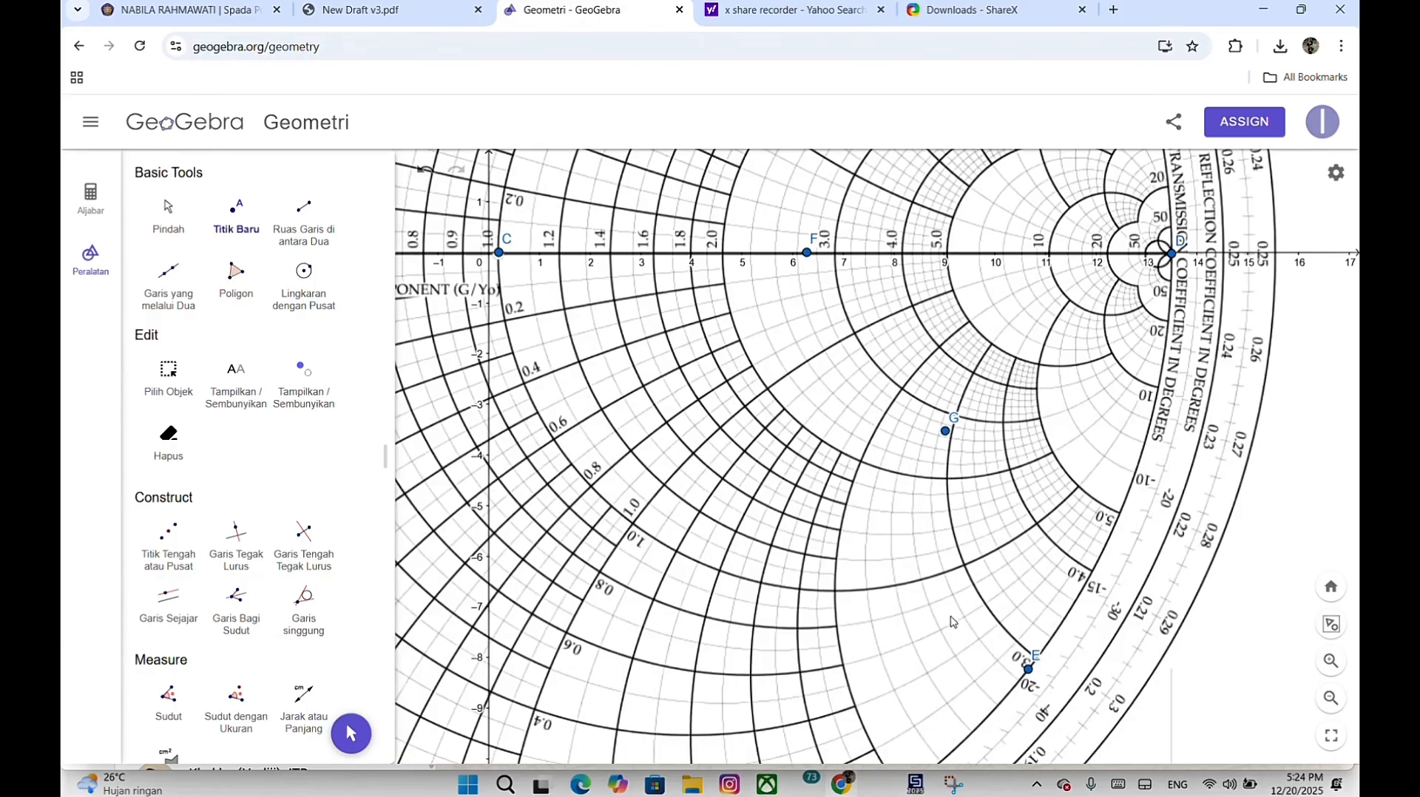
scroll(1030, 671, down, 3)
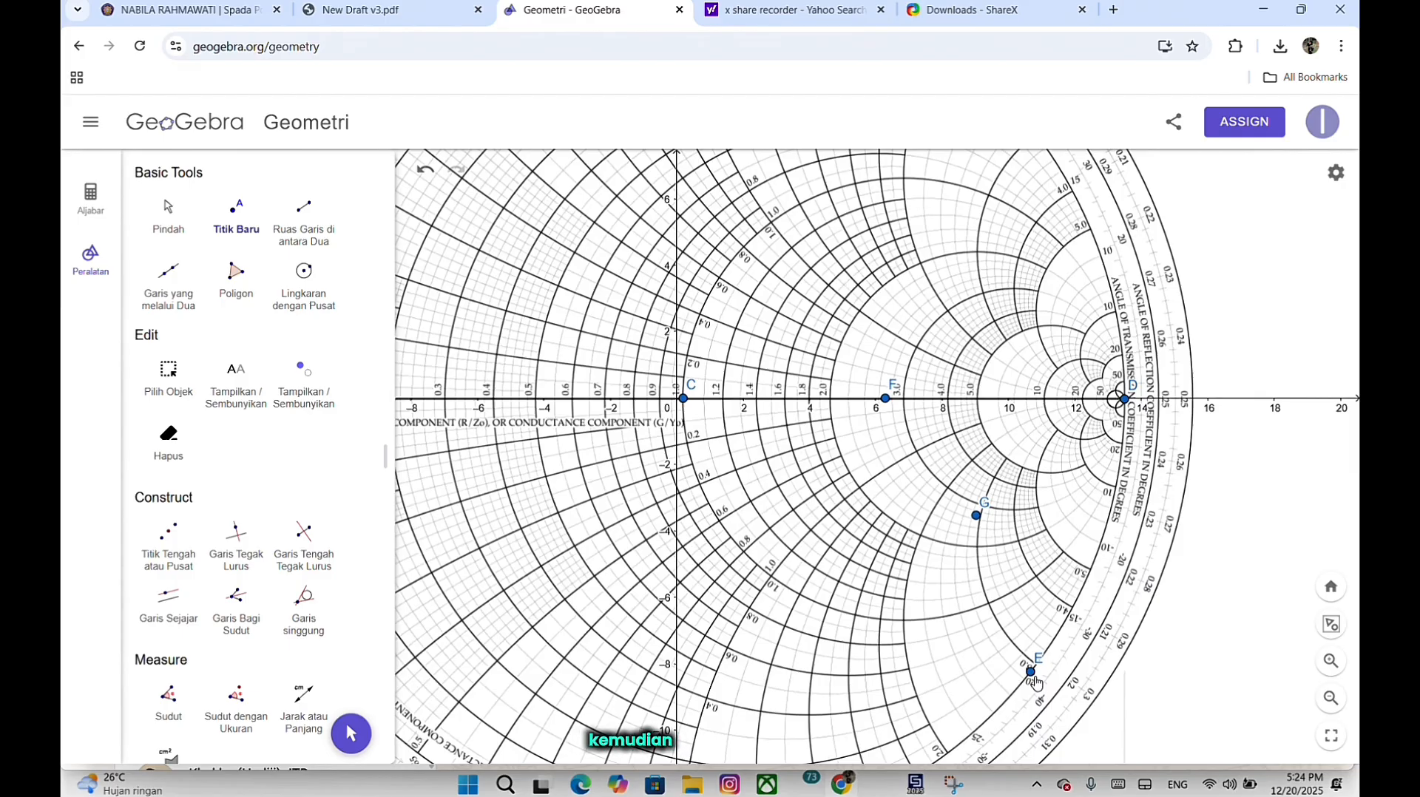
Draw a circle centred on chart centre C and passing through load point G.
click(304, 292)
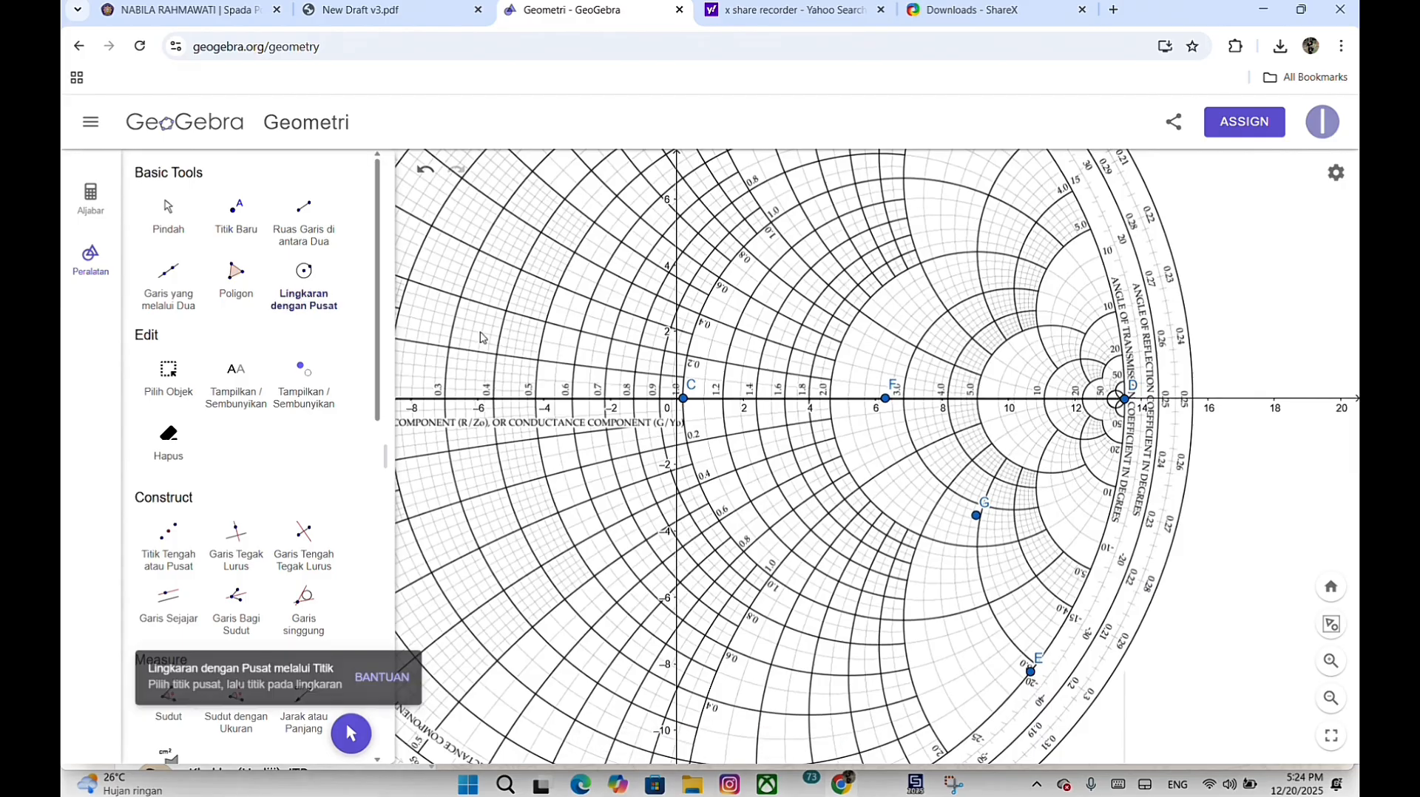
click(684, 400)
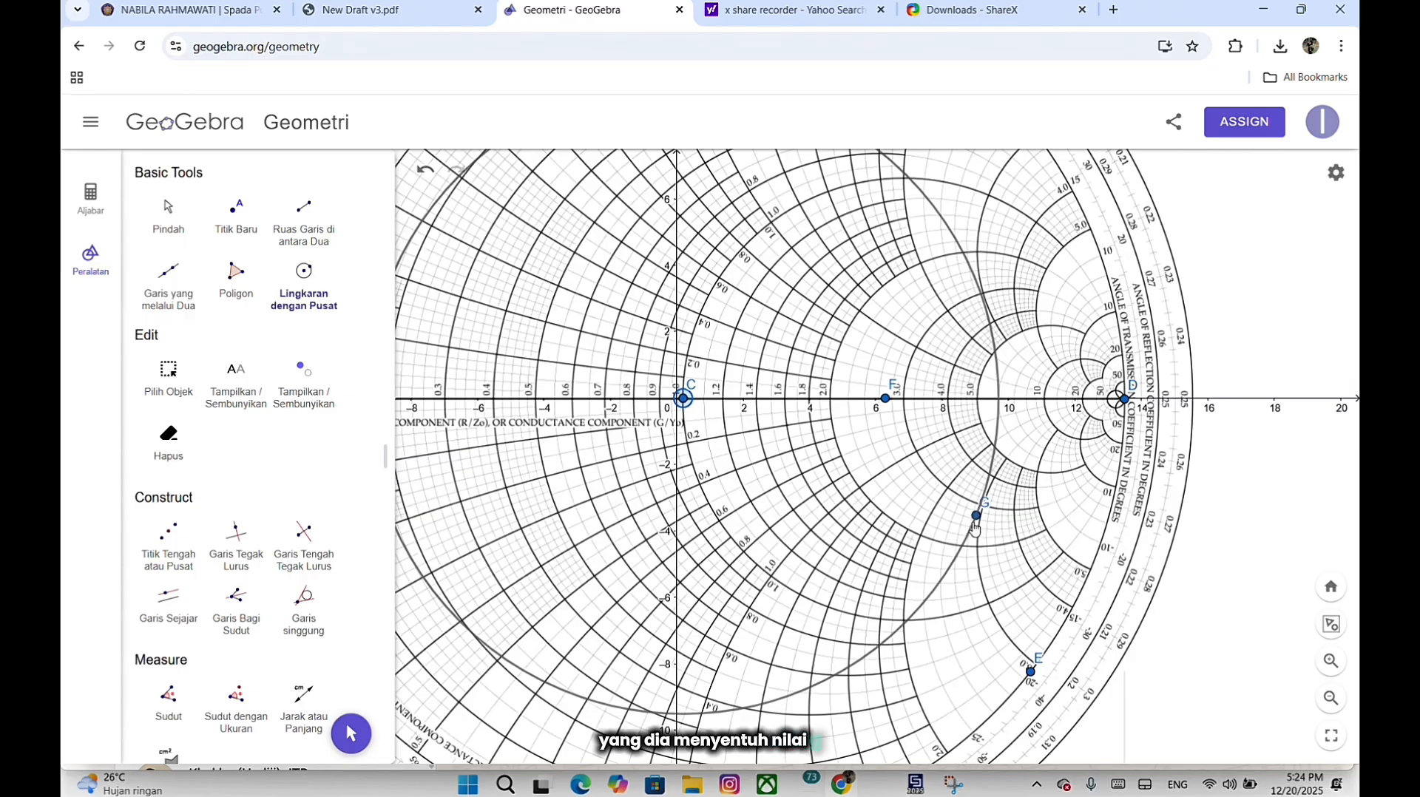
click(974, 525)
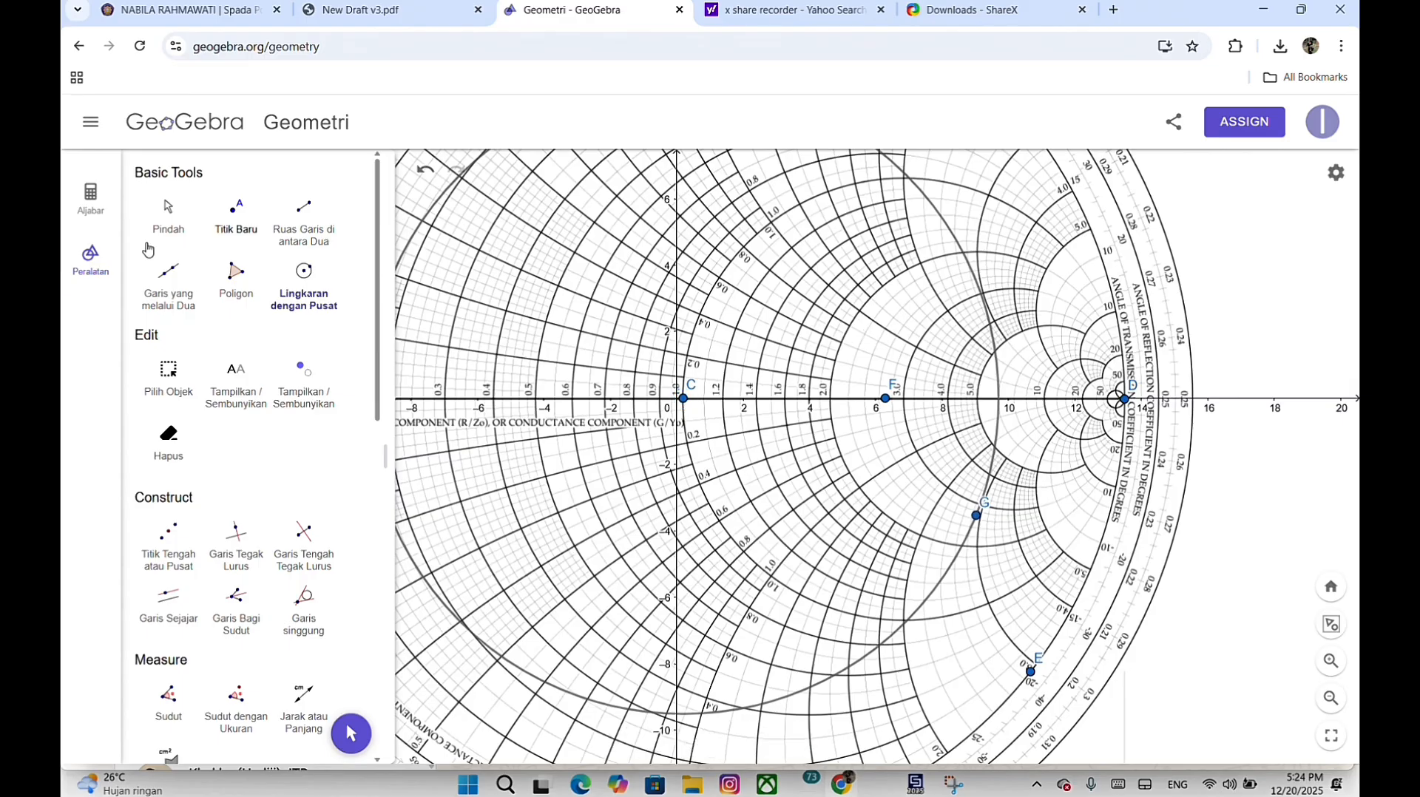
key(Escape)
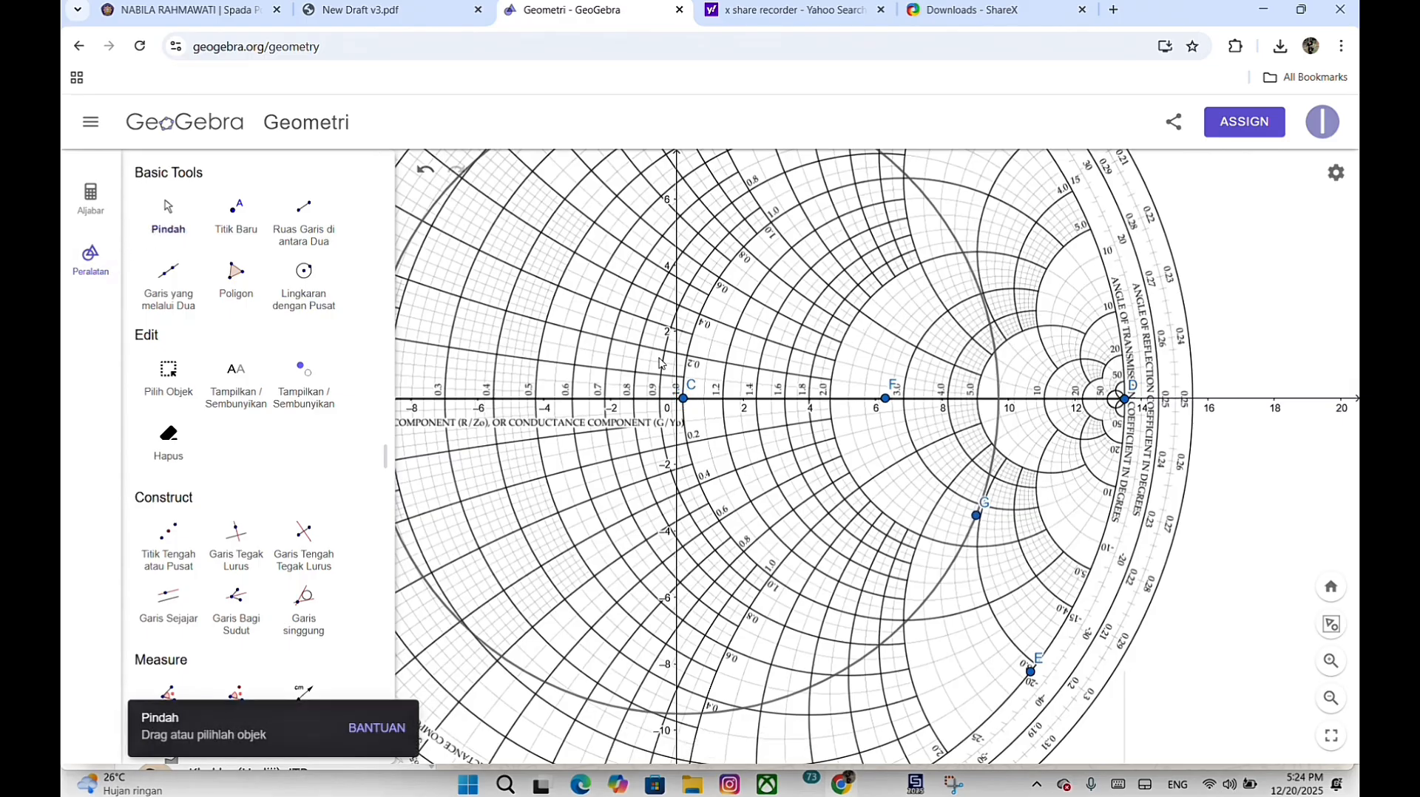
Delete the helper points F on the resistance axis and E on the outer reactance circle.
click(886, 398)
key(Delete)
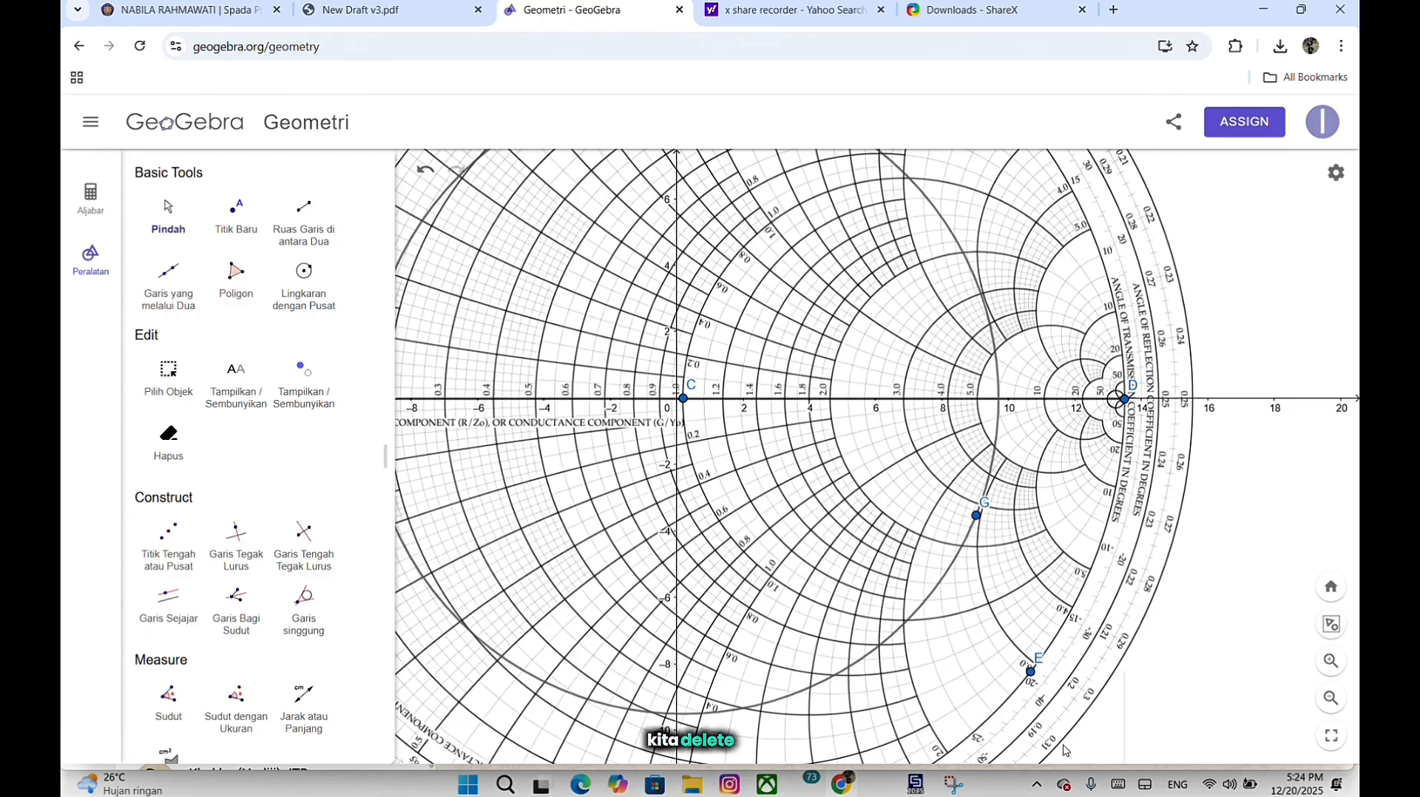
click(1032, 673)
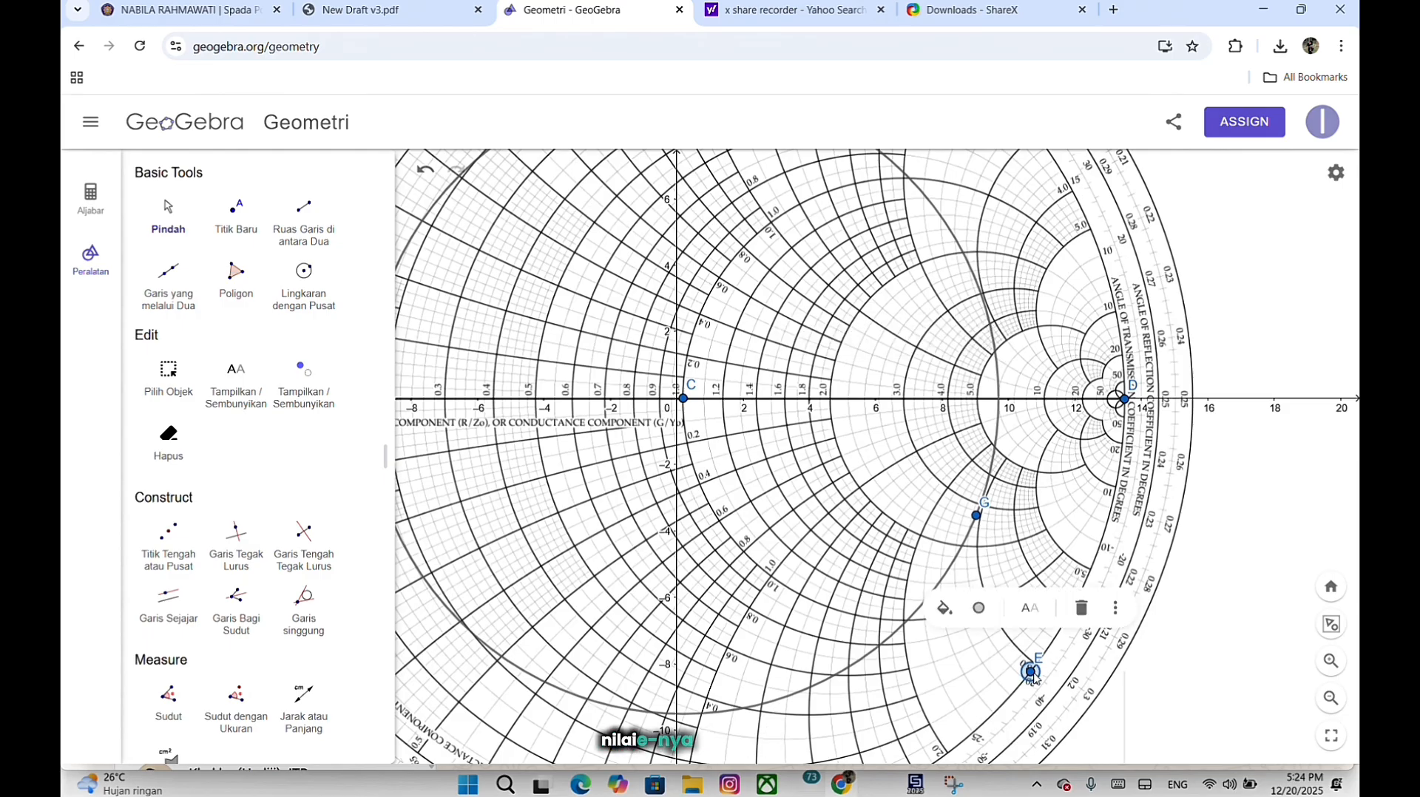
key(Delete)
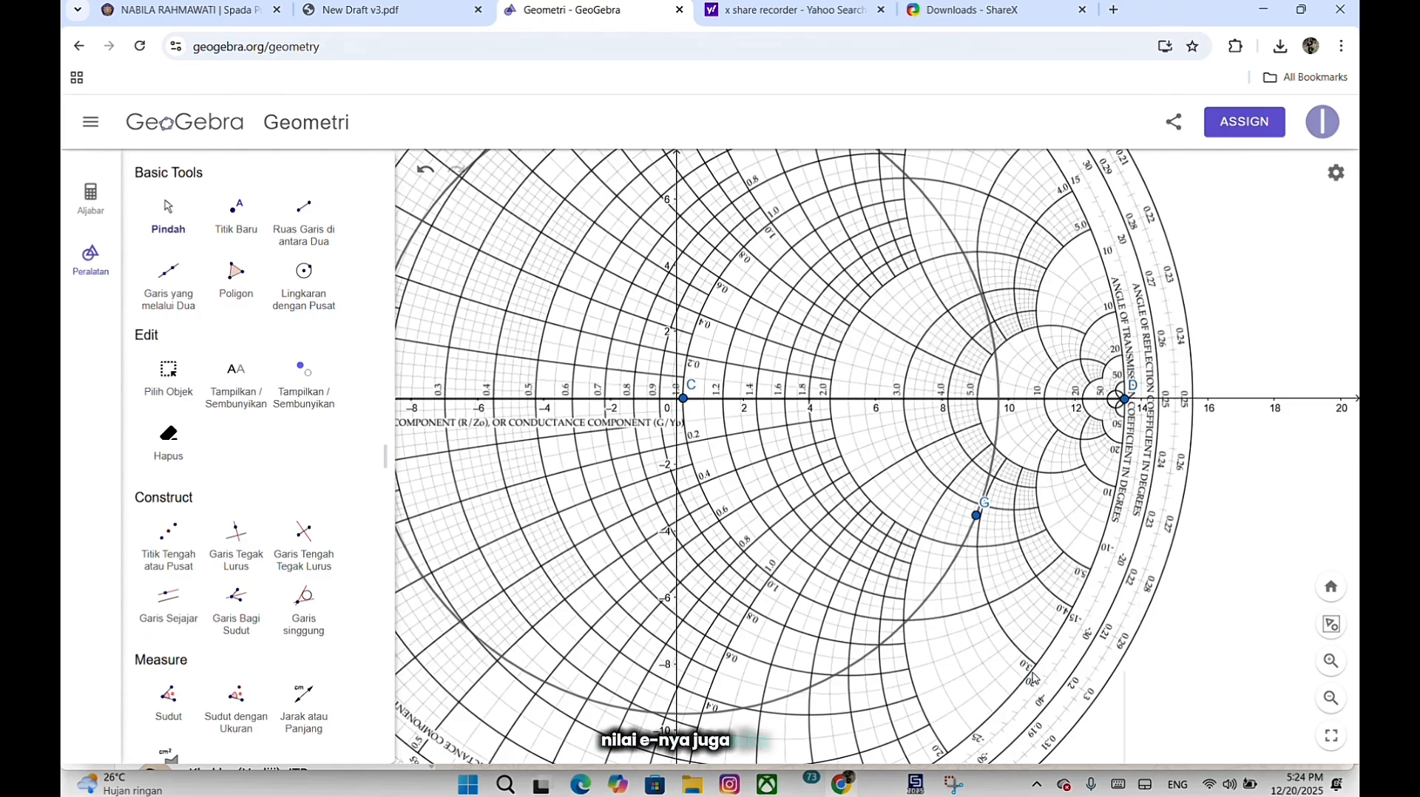
Recolour the circle through load point G dark red.
click(933, 595)
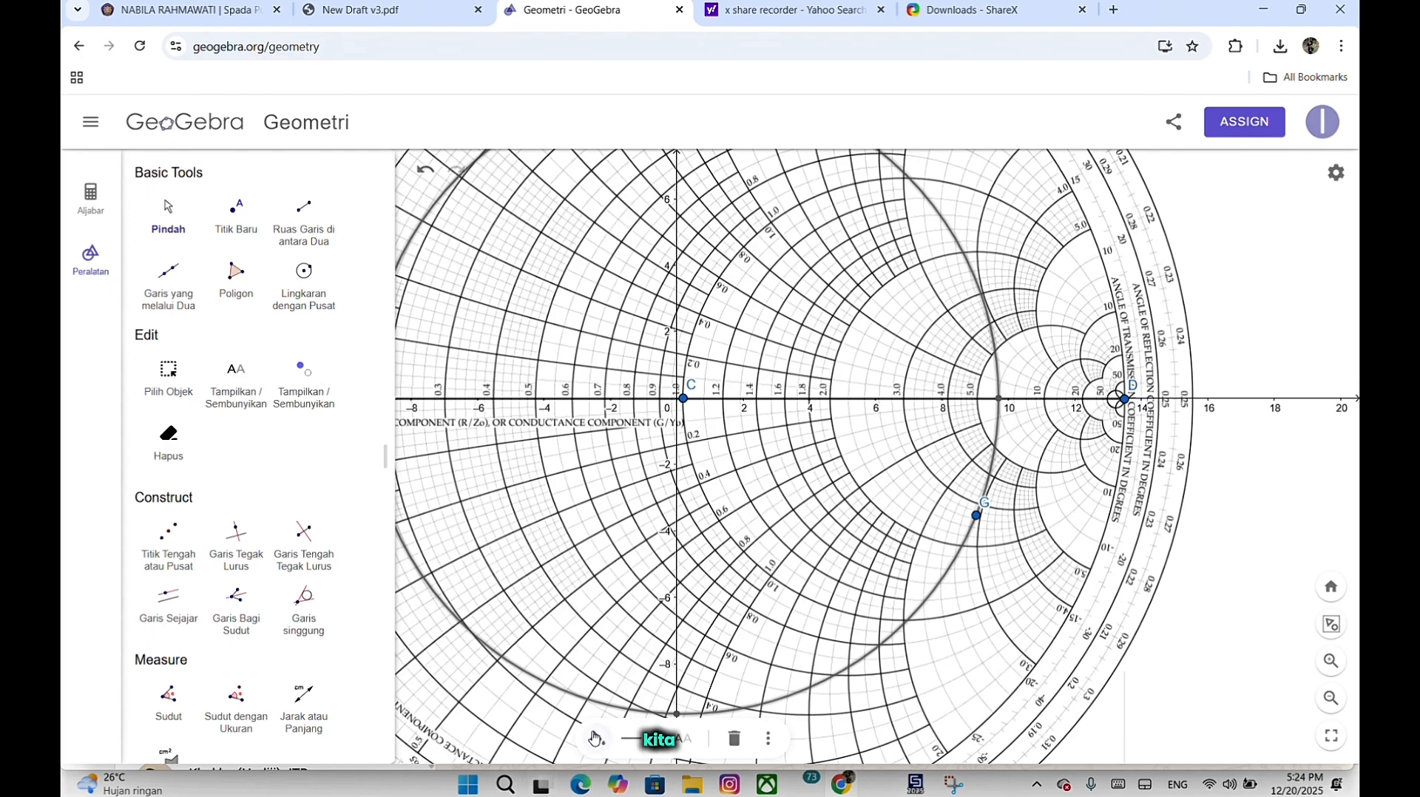
click(597, 738)
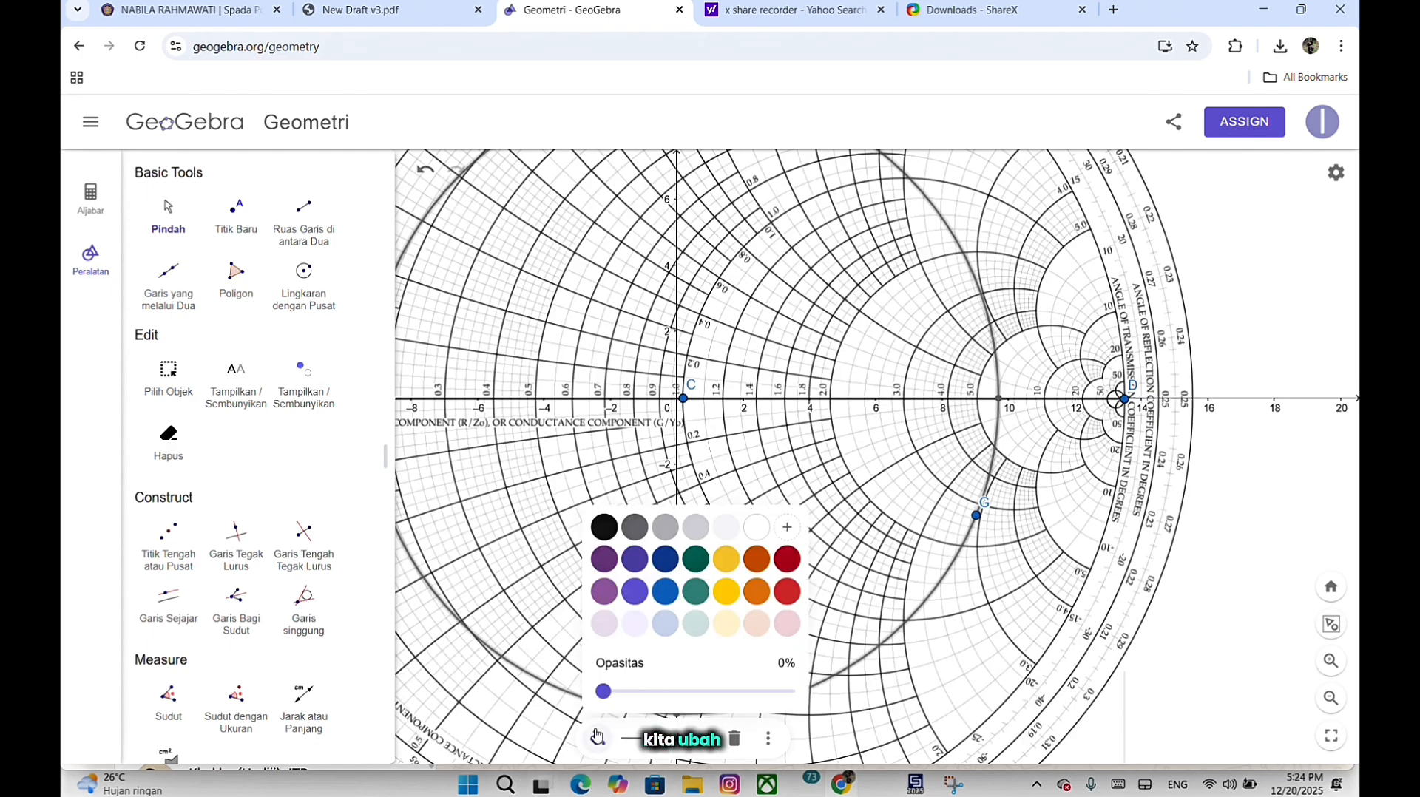
click(789, 562)
click(1218, 506)
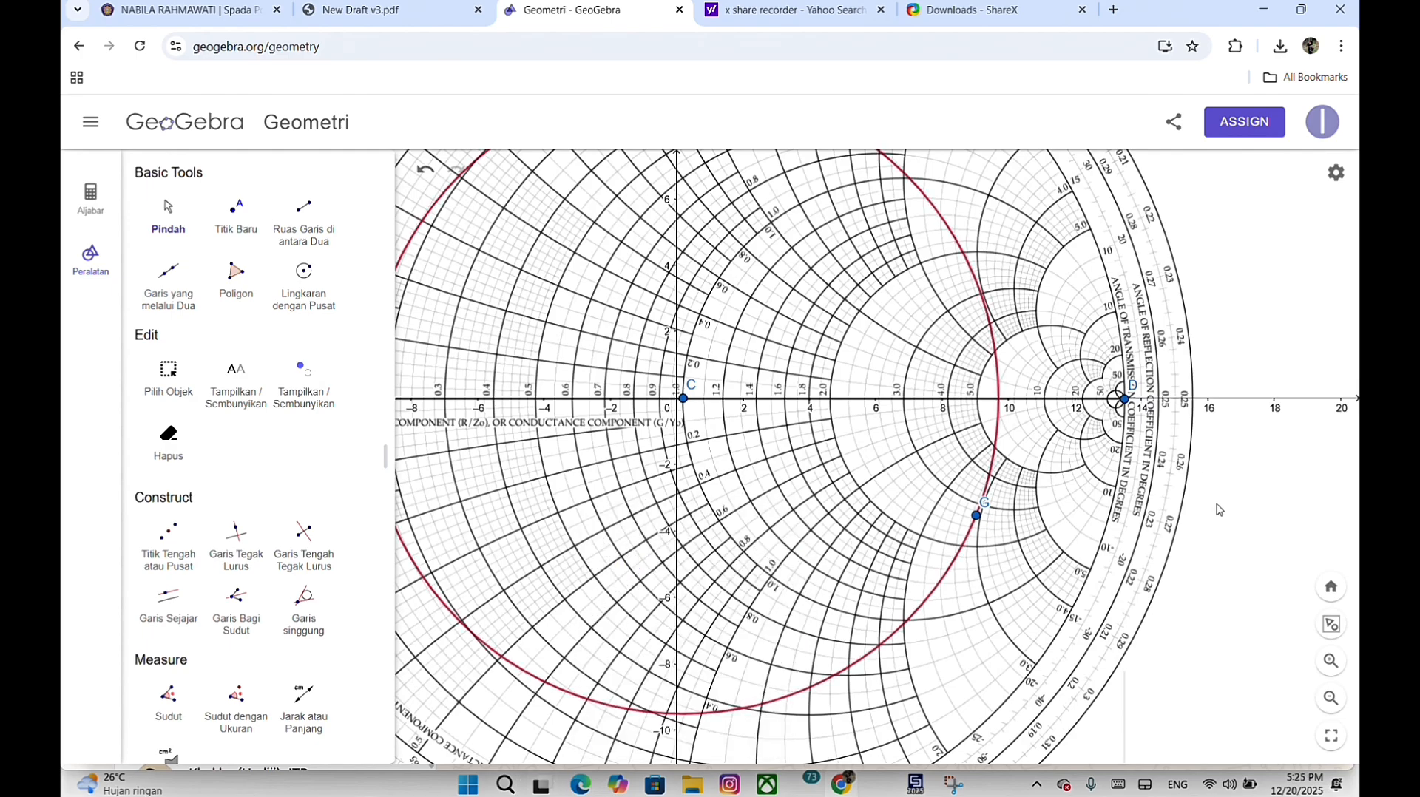
Draw a ray from load point G through chart centre C to the opposite side of the Smith chart.
scroll(1147, 443, down, 5)
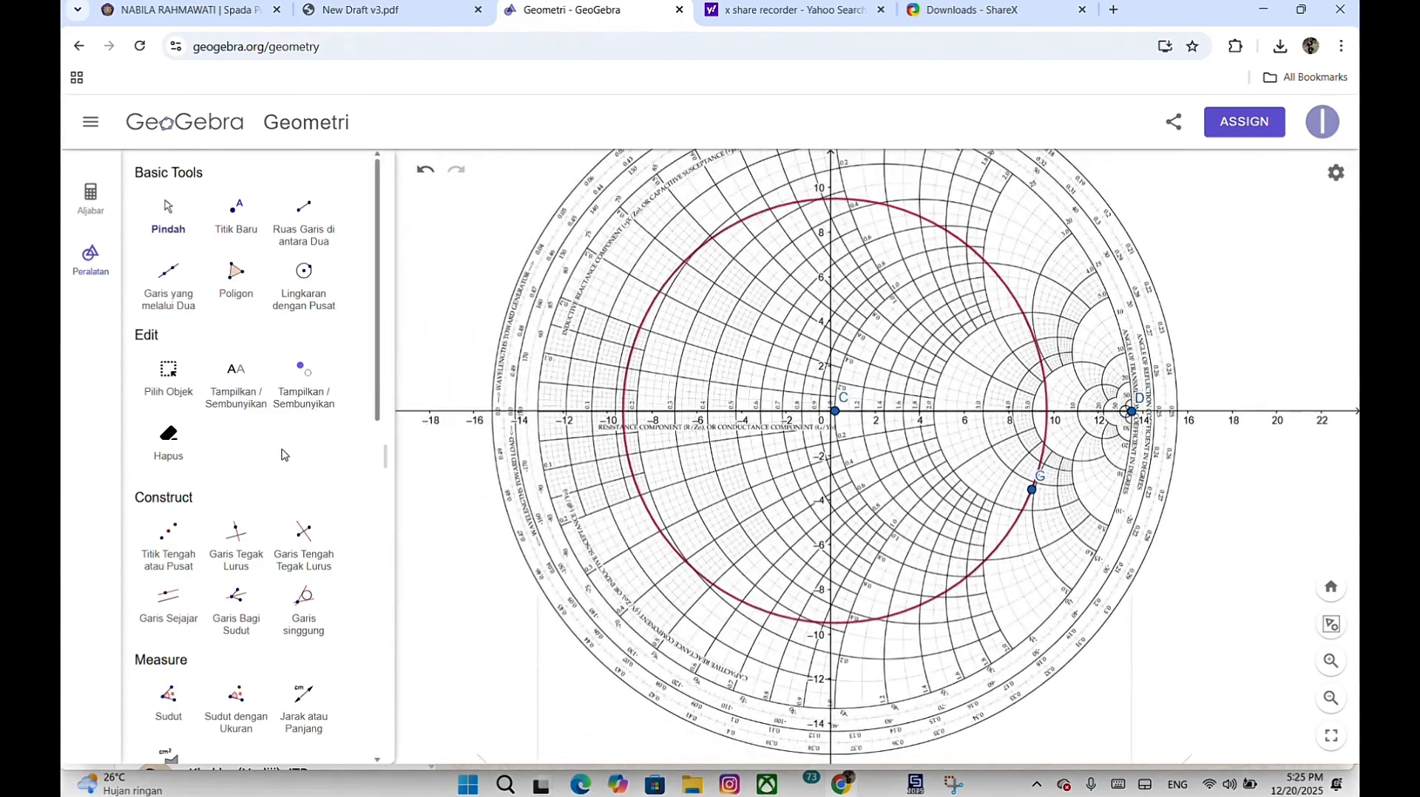
scroll(236, 562, down, 1)
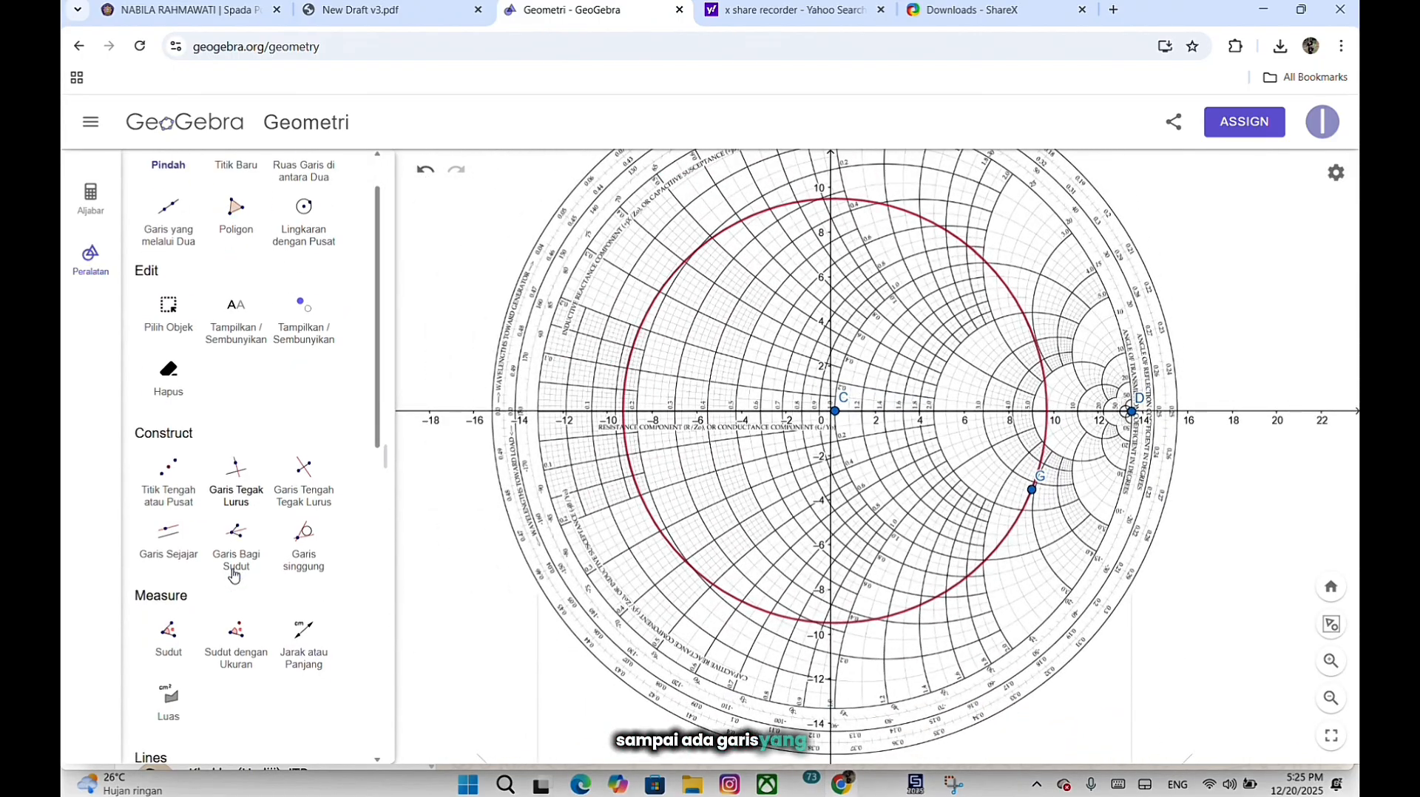
scroll(235, 577, down, 4)
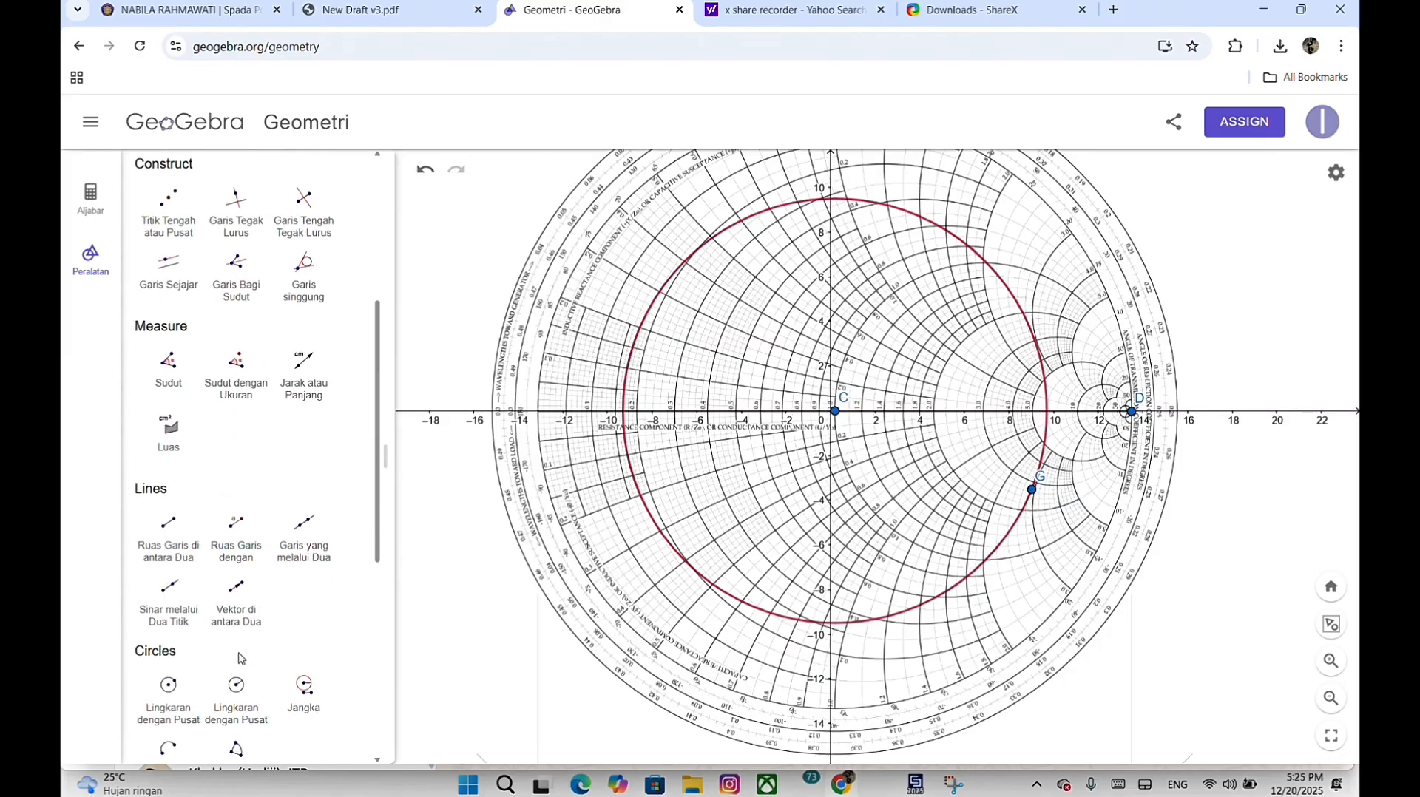
scroll(239, 658, down, 1)
click(172, 551)
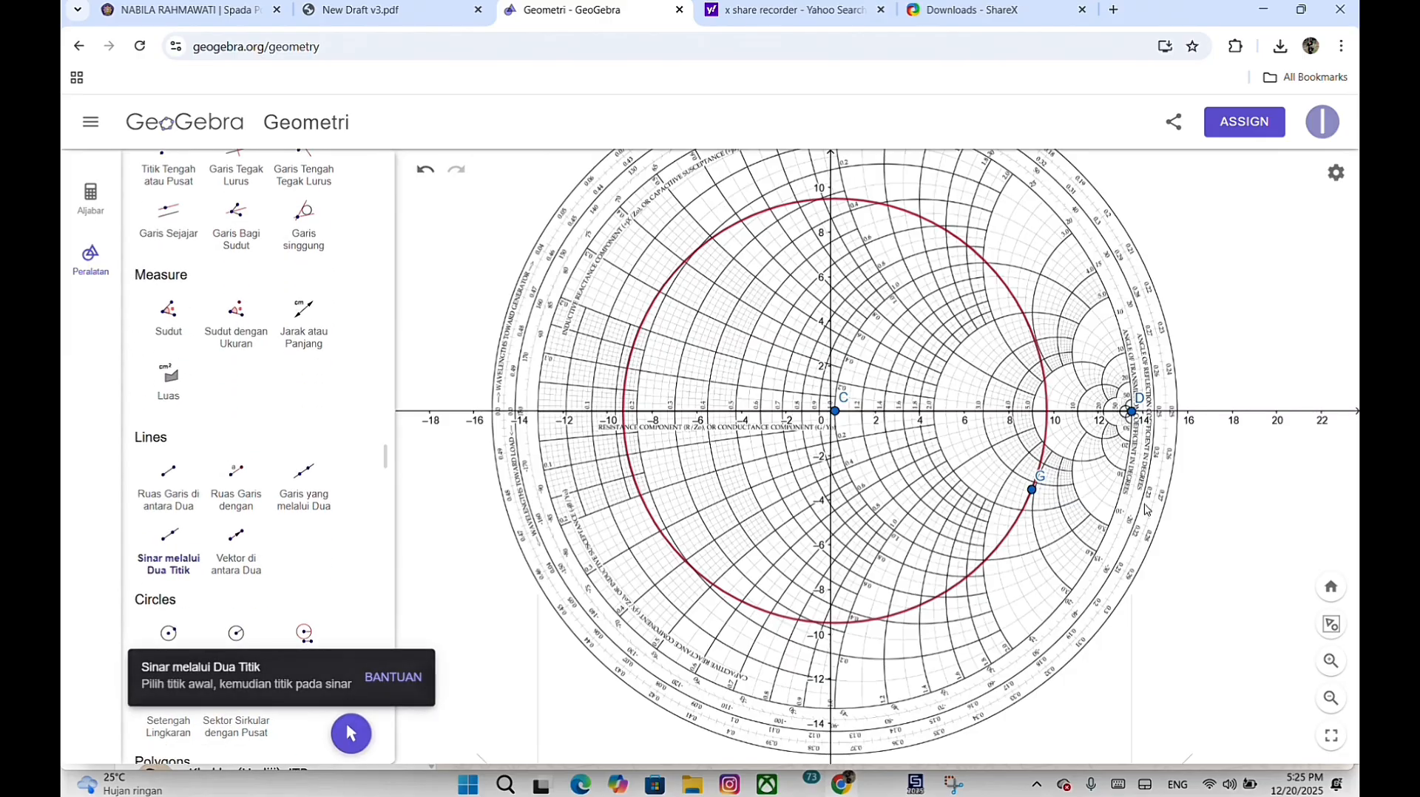
click(1034, 492)
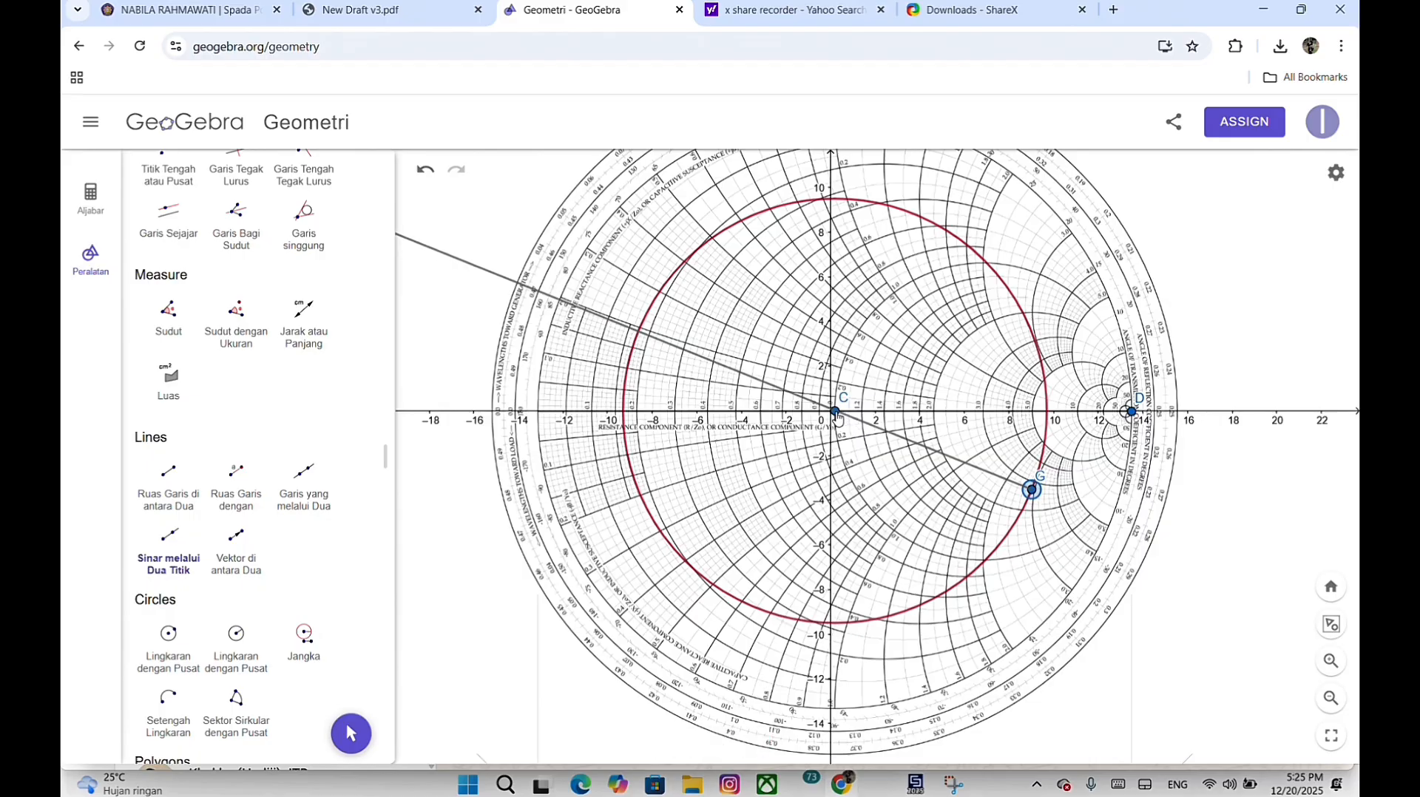
click(834, 412)
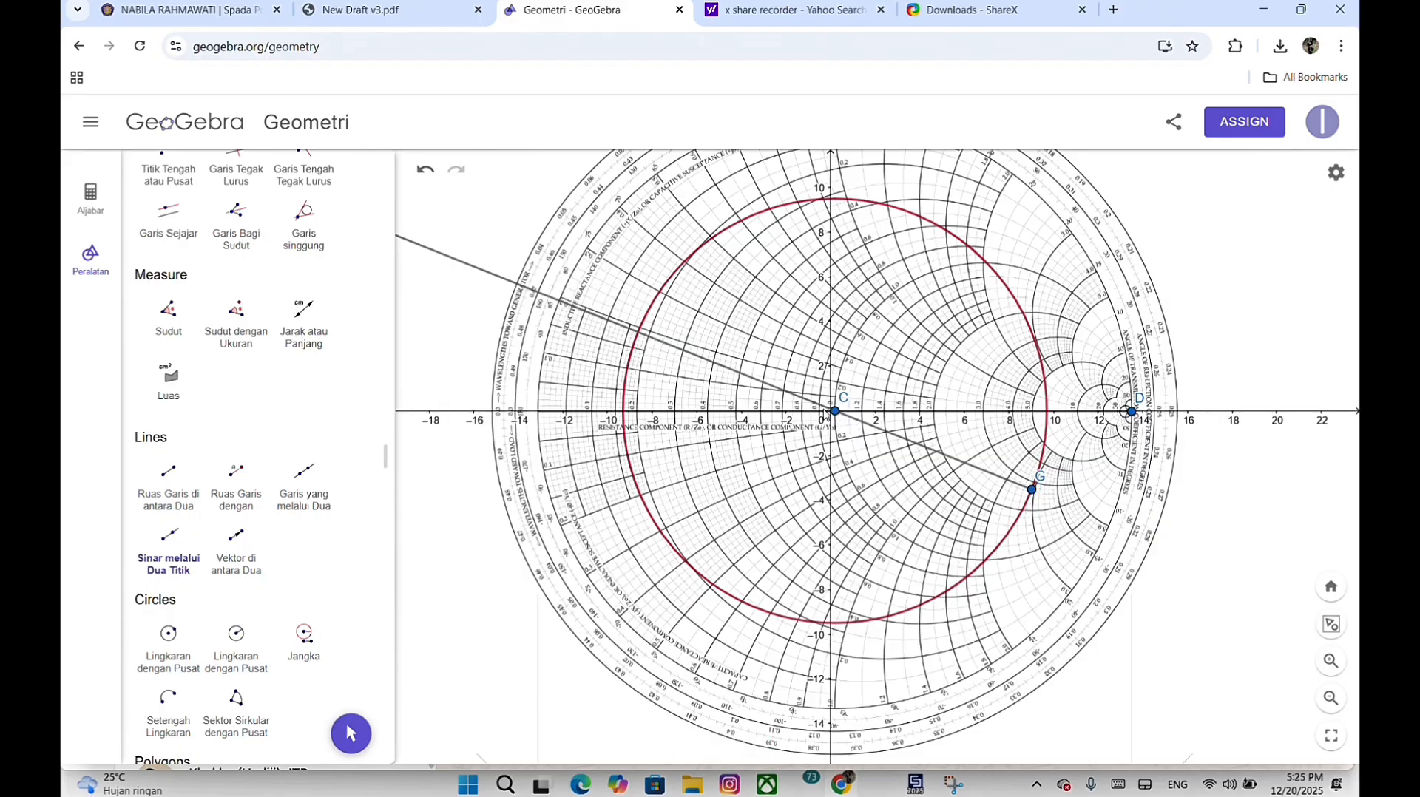
scroll(650, 388, up, 3)
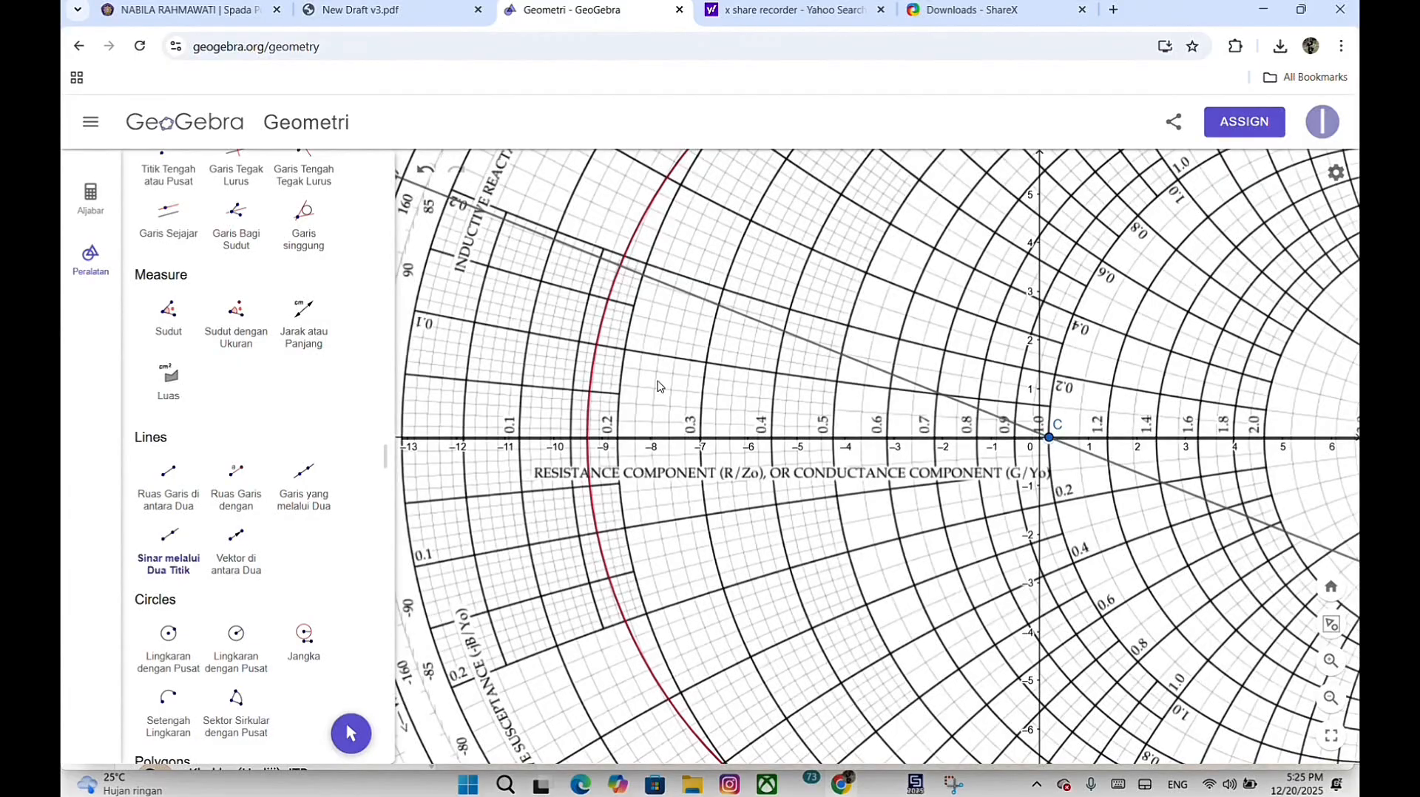
Mark the intersection of the dark red circle and the ray on the side of the chart opposite load point G.
scroll(587, 232, up, 5)
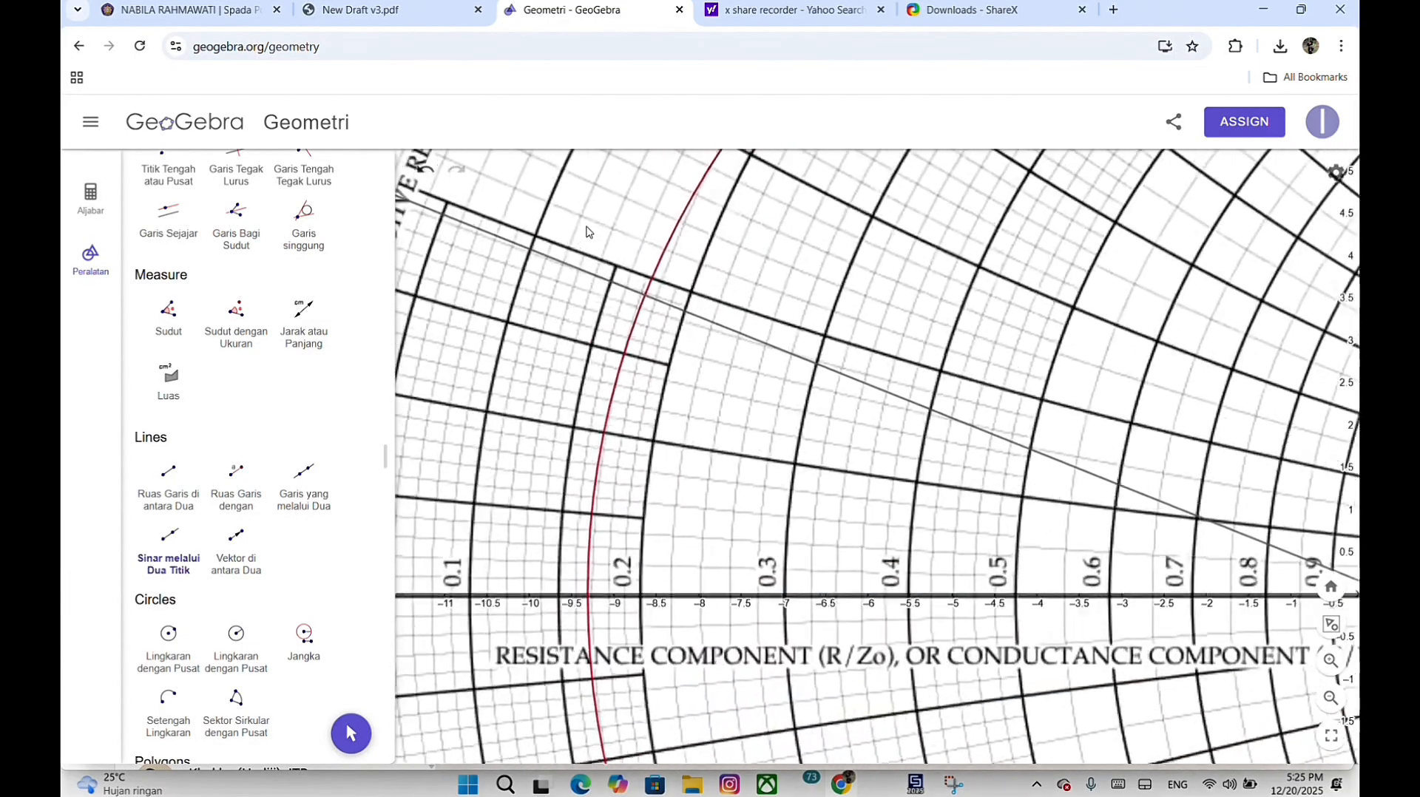
scroll(264, 409, up, 5)
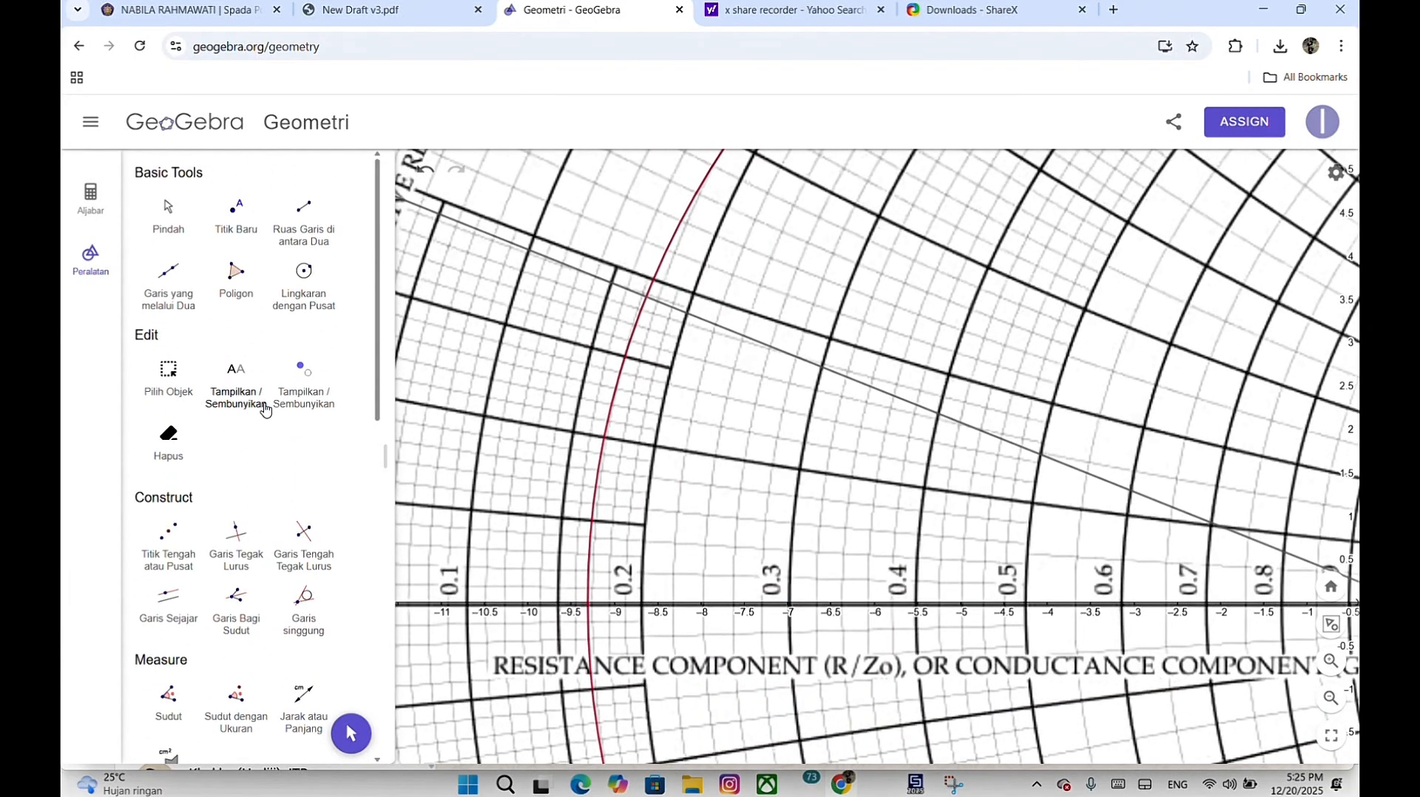
scroll(265, 409, down, 5)
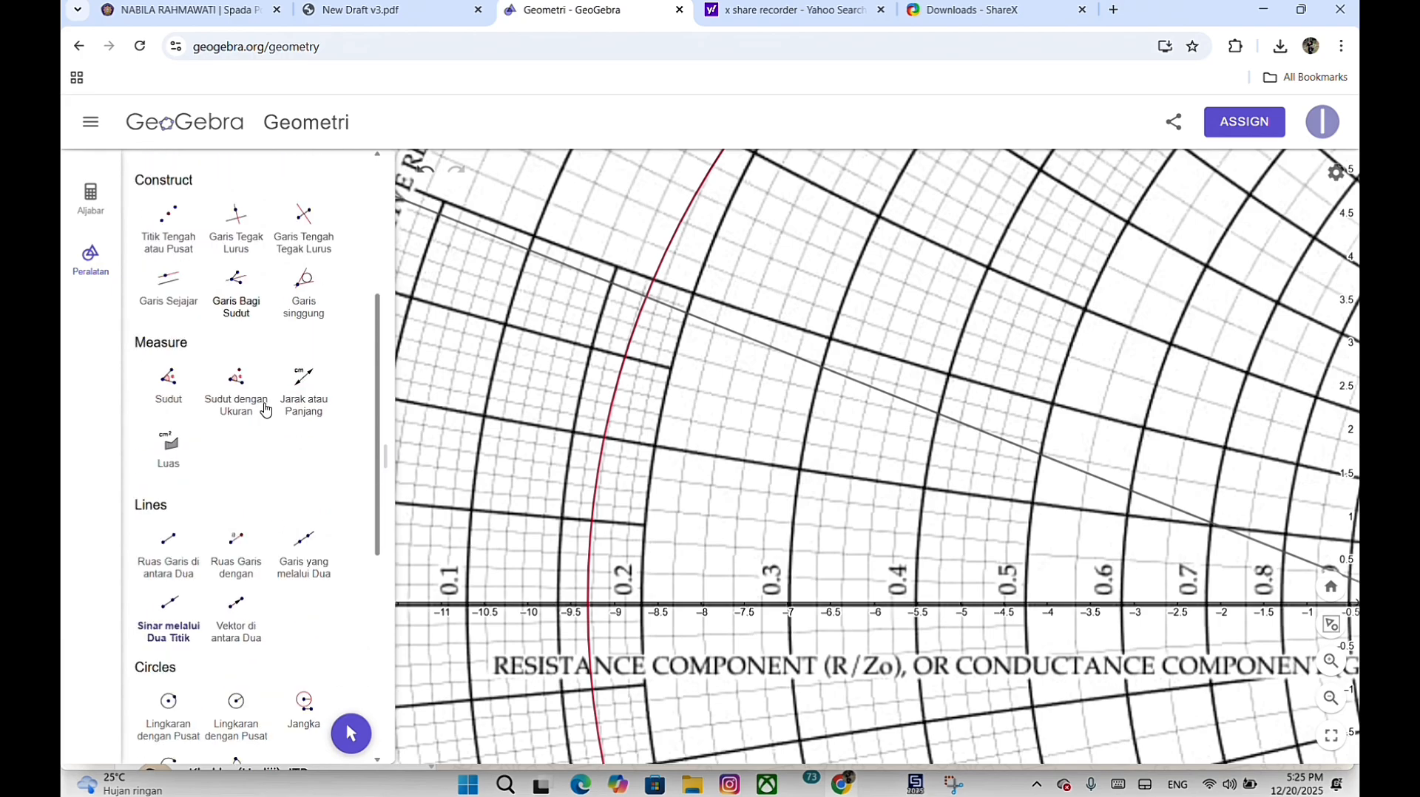
scroll(265, 409, down, 5)
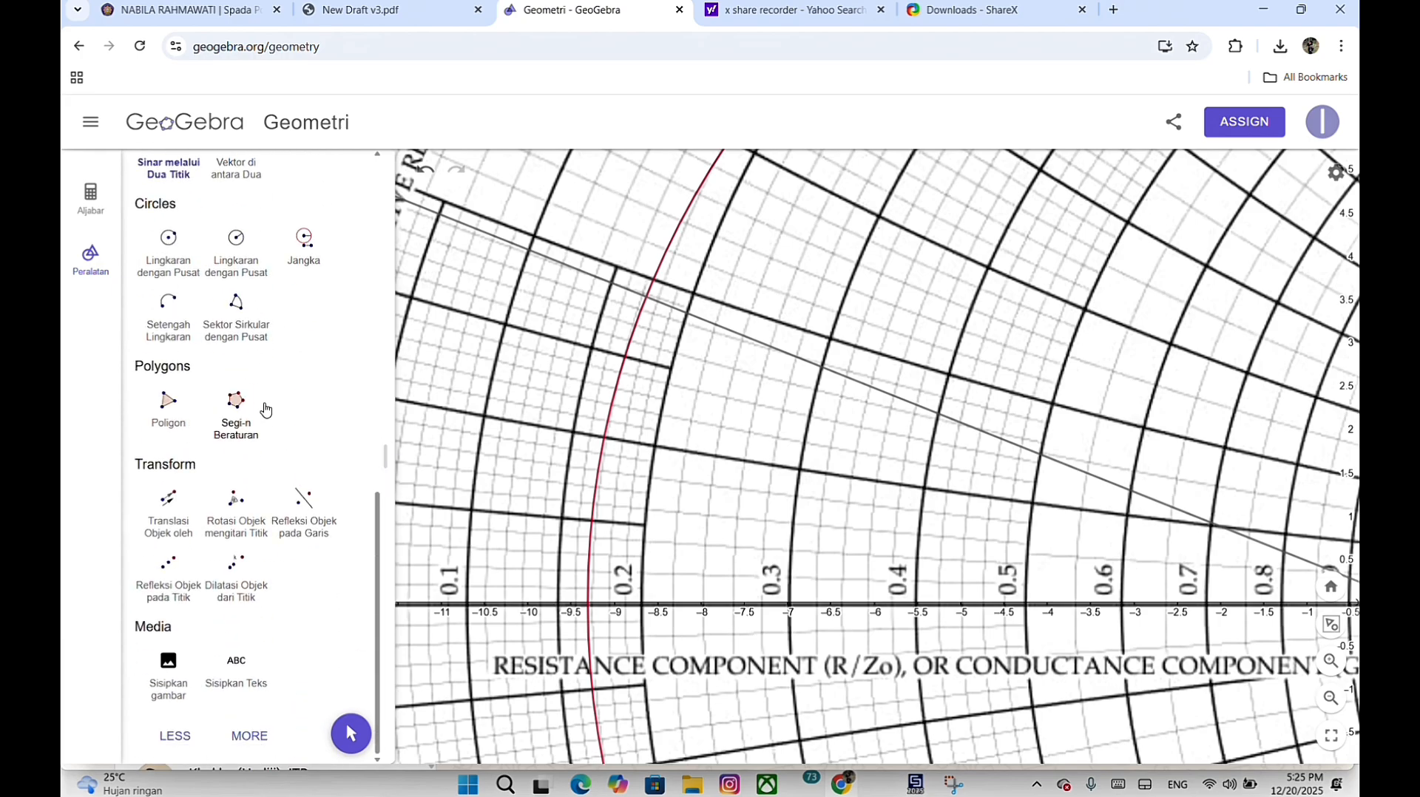
click(250, 735)
scroll(286, 509, up, 3)
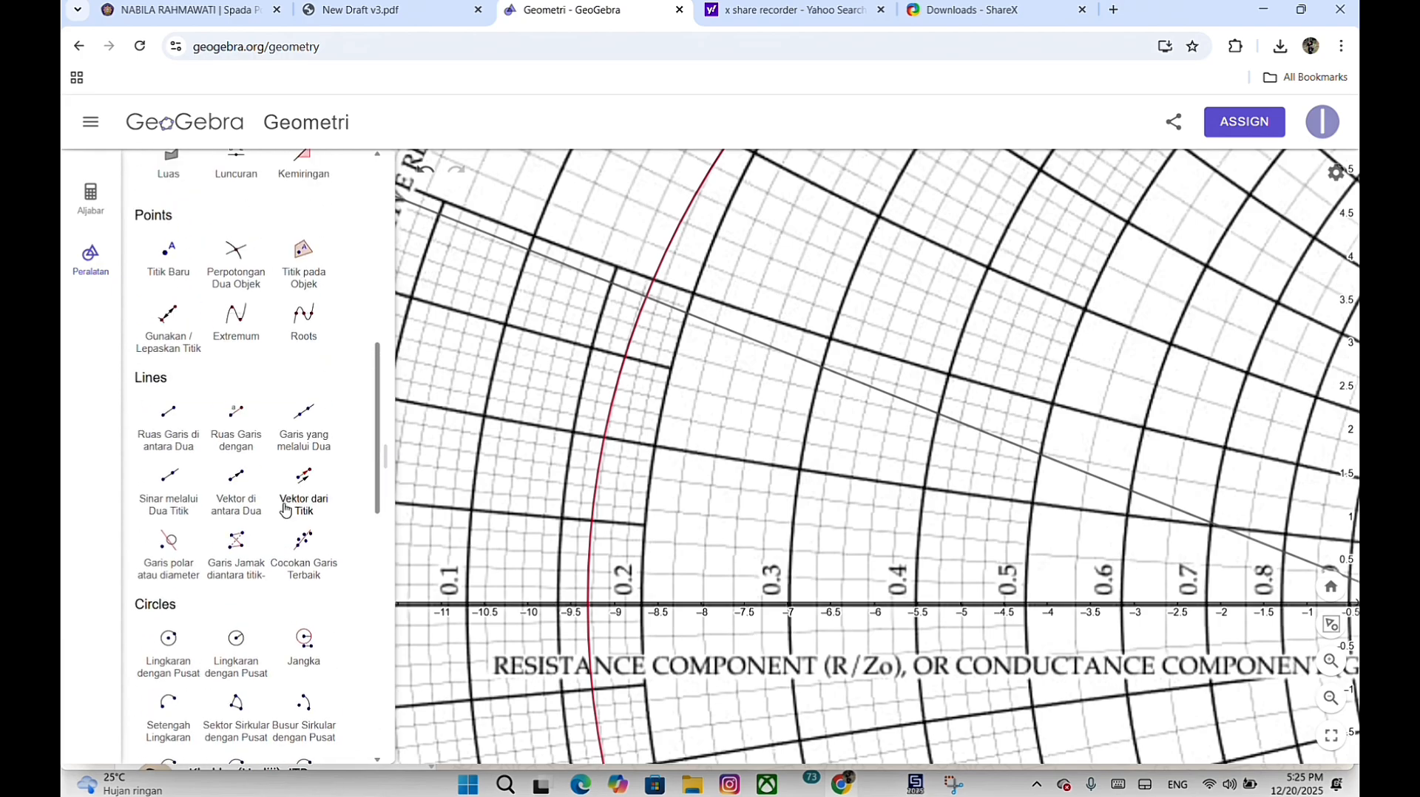
click(242, 306)
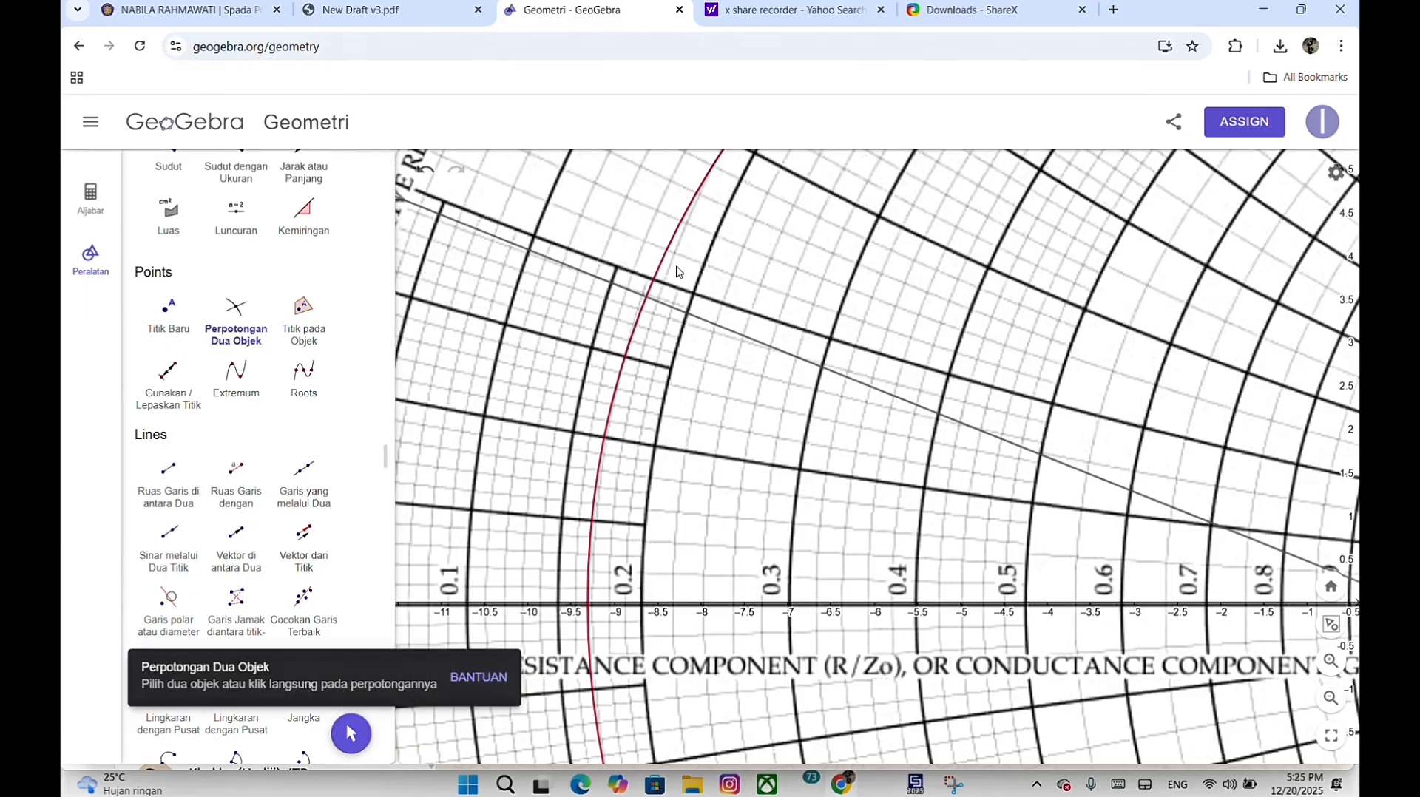
scroll(653, 306, up, 15)
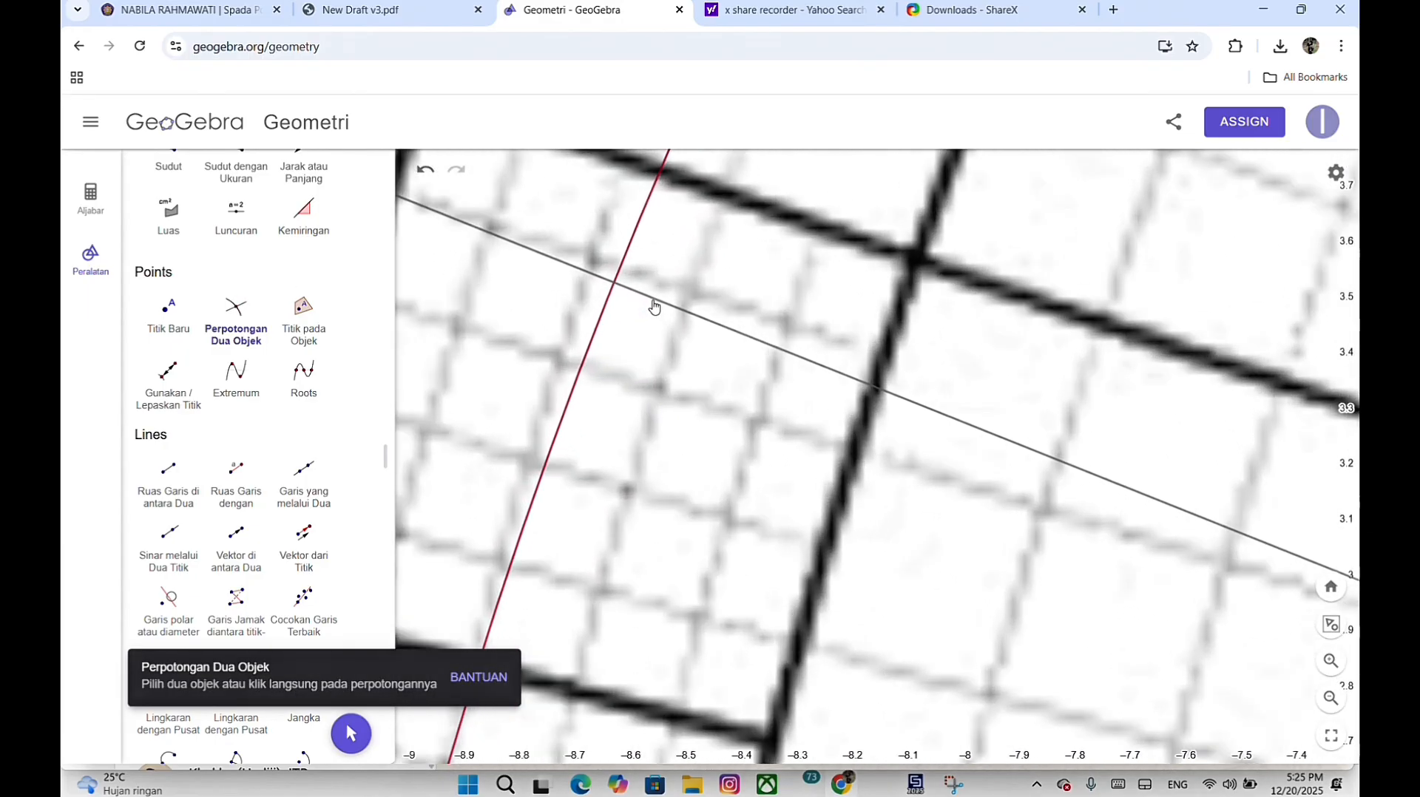
click(614, 284)
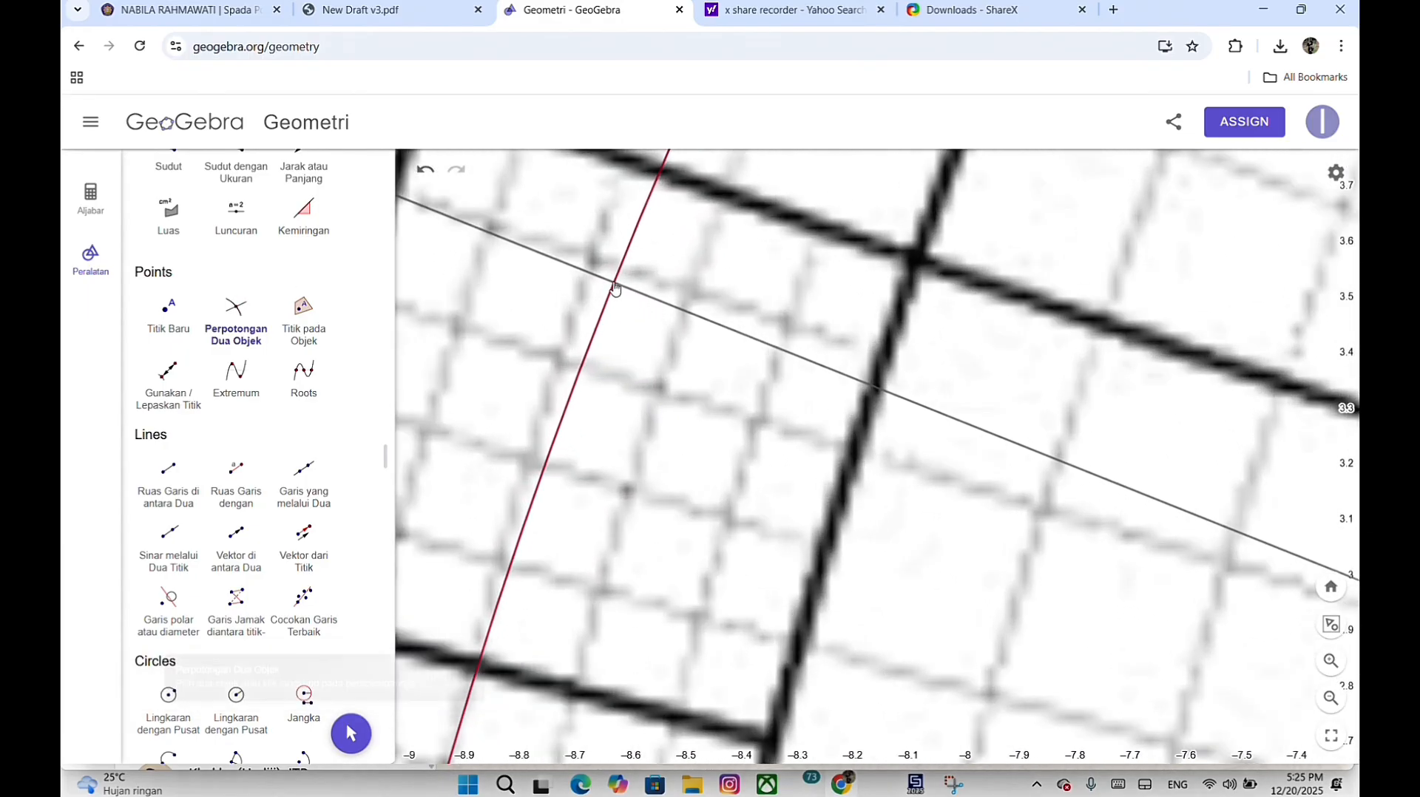
Rename the intersection point of the ray and the dark red circle to Yl.
scroll(614, 287, down, 6)
scroll(614, 287, down, 8)
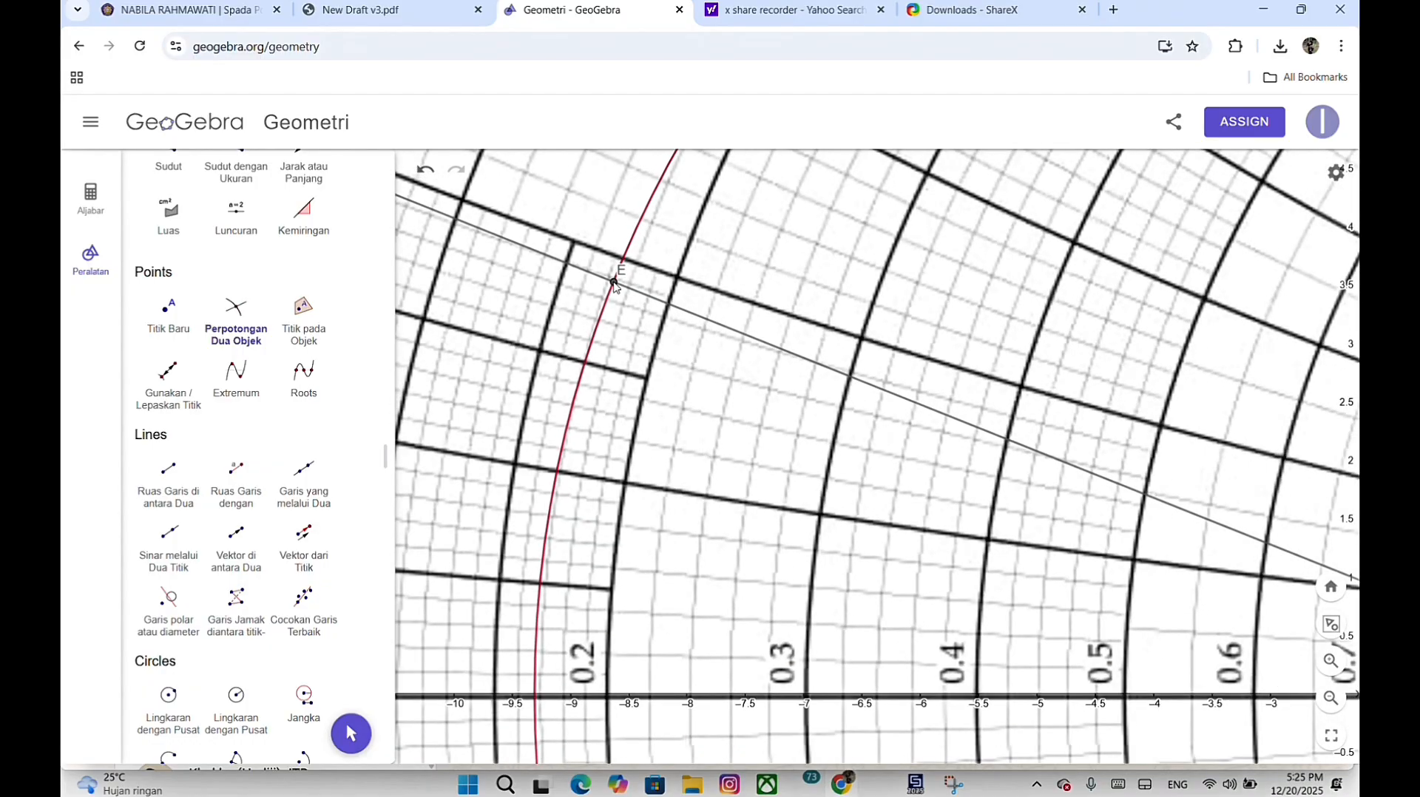
scroll(613, 287, down, 4)
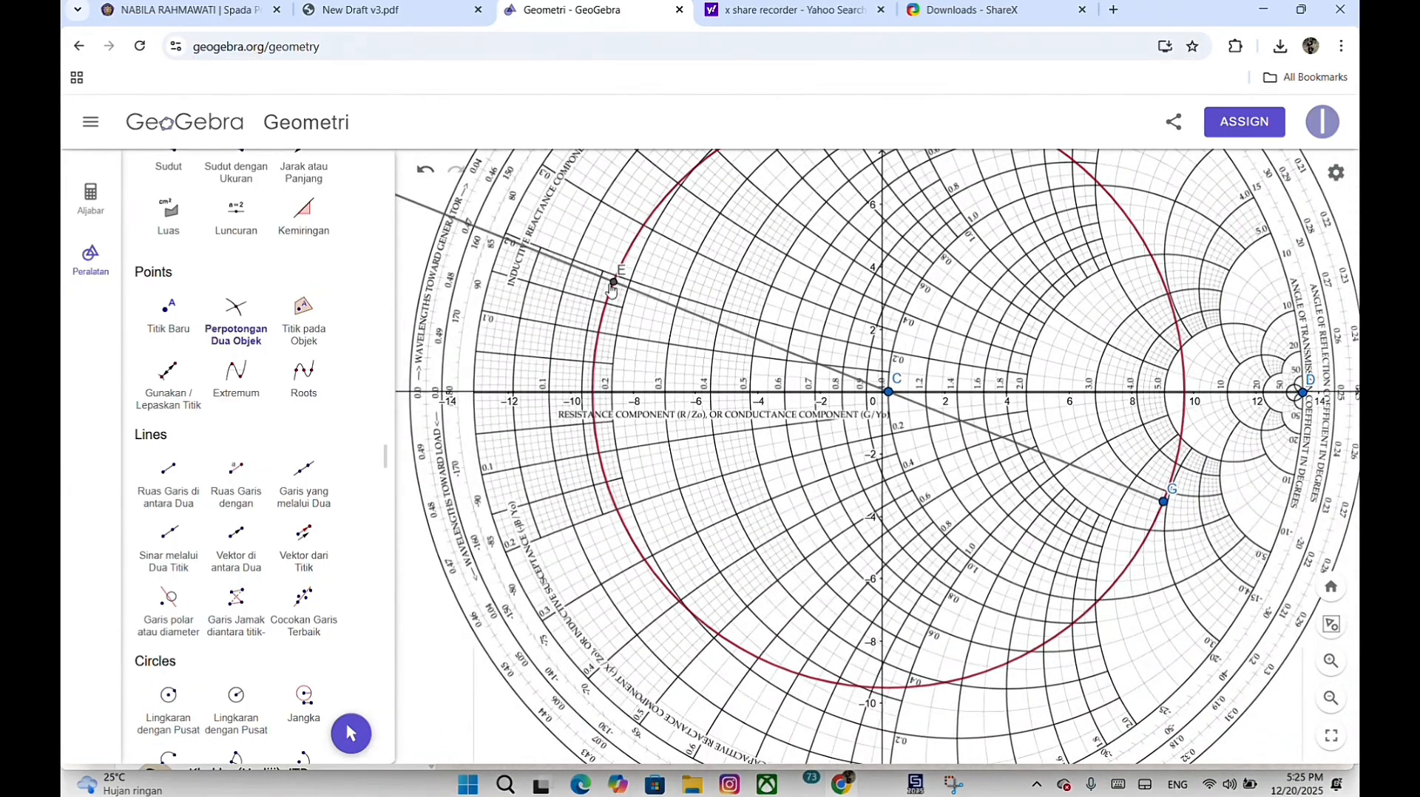
right_click(614, 285)
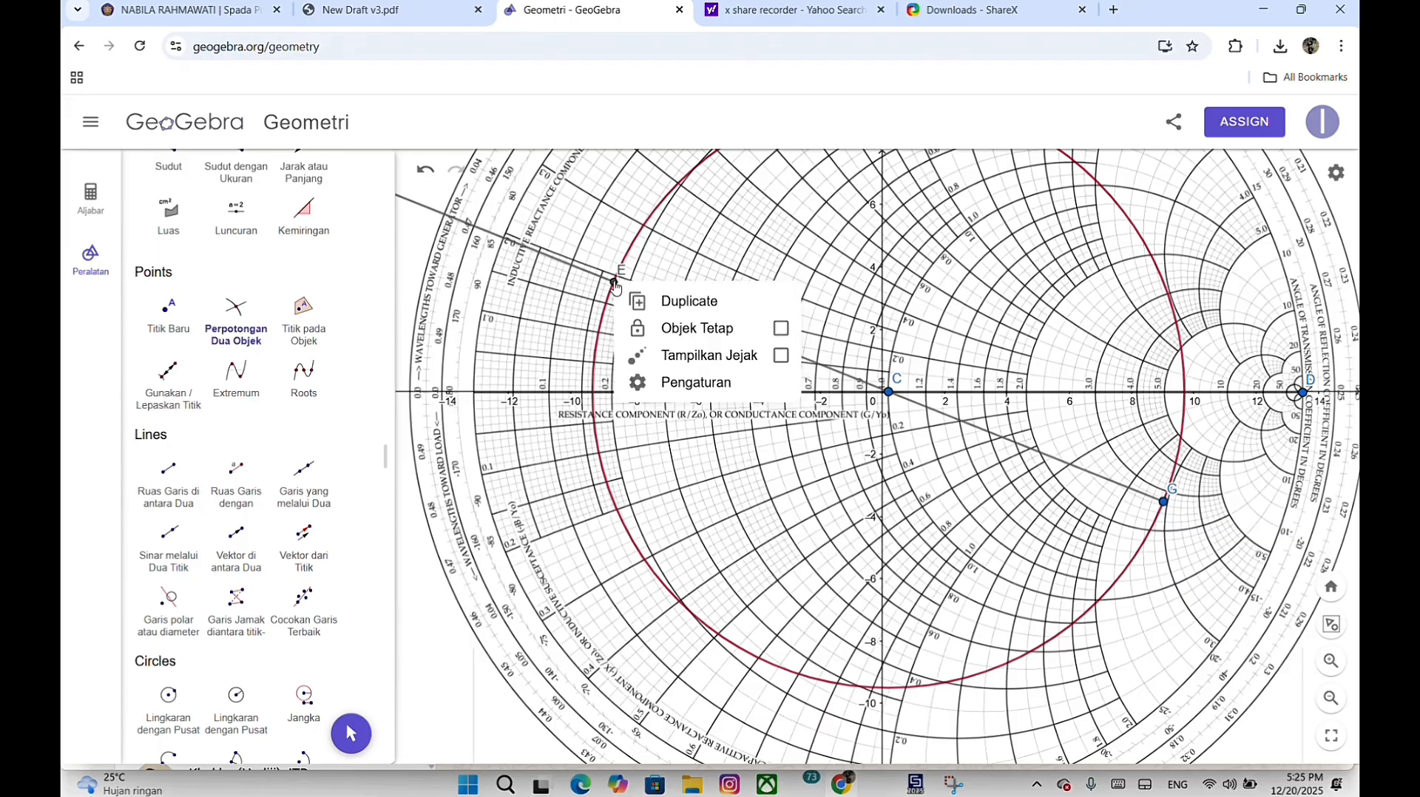
click(691, 382)
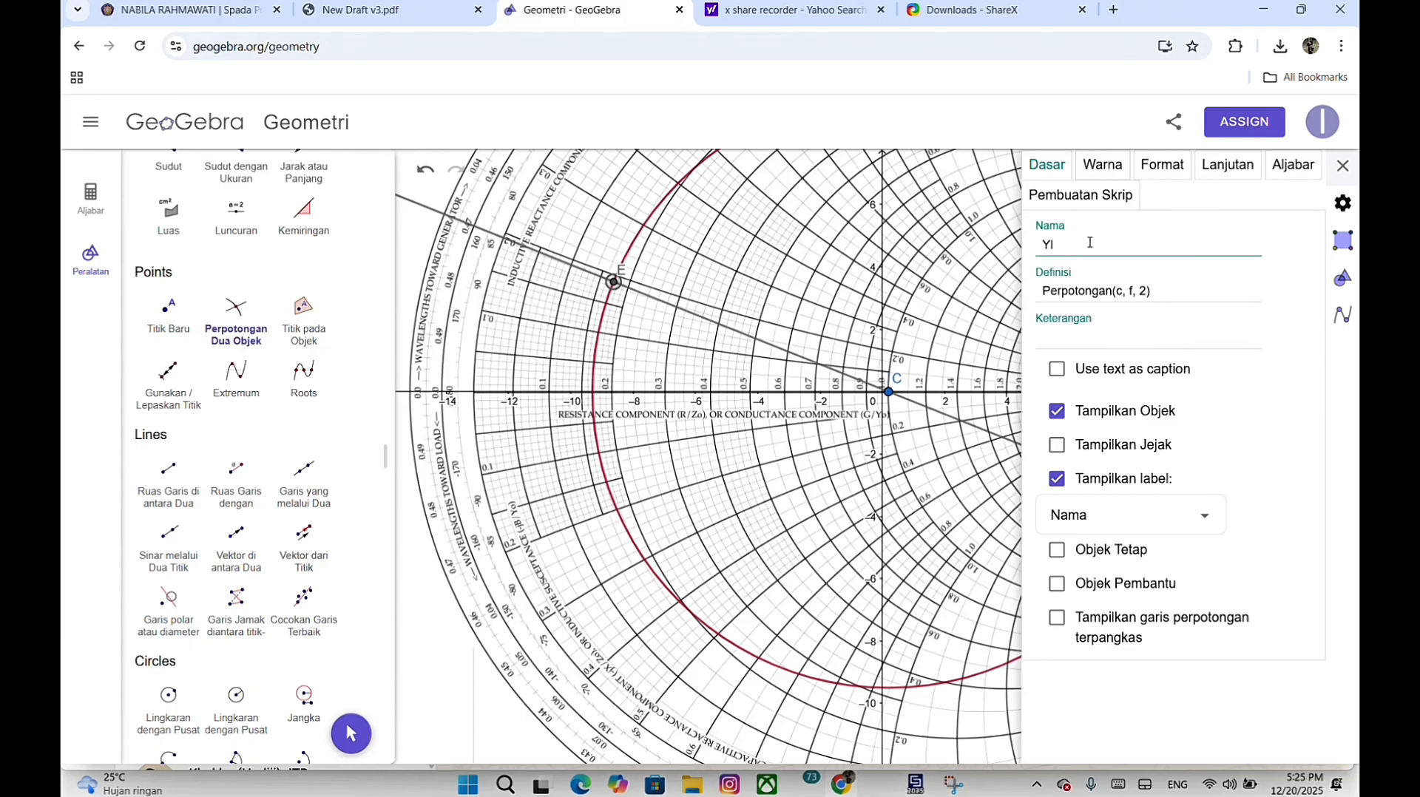
click(1343, 165)
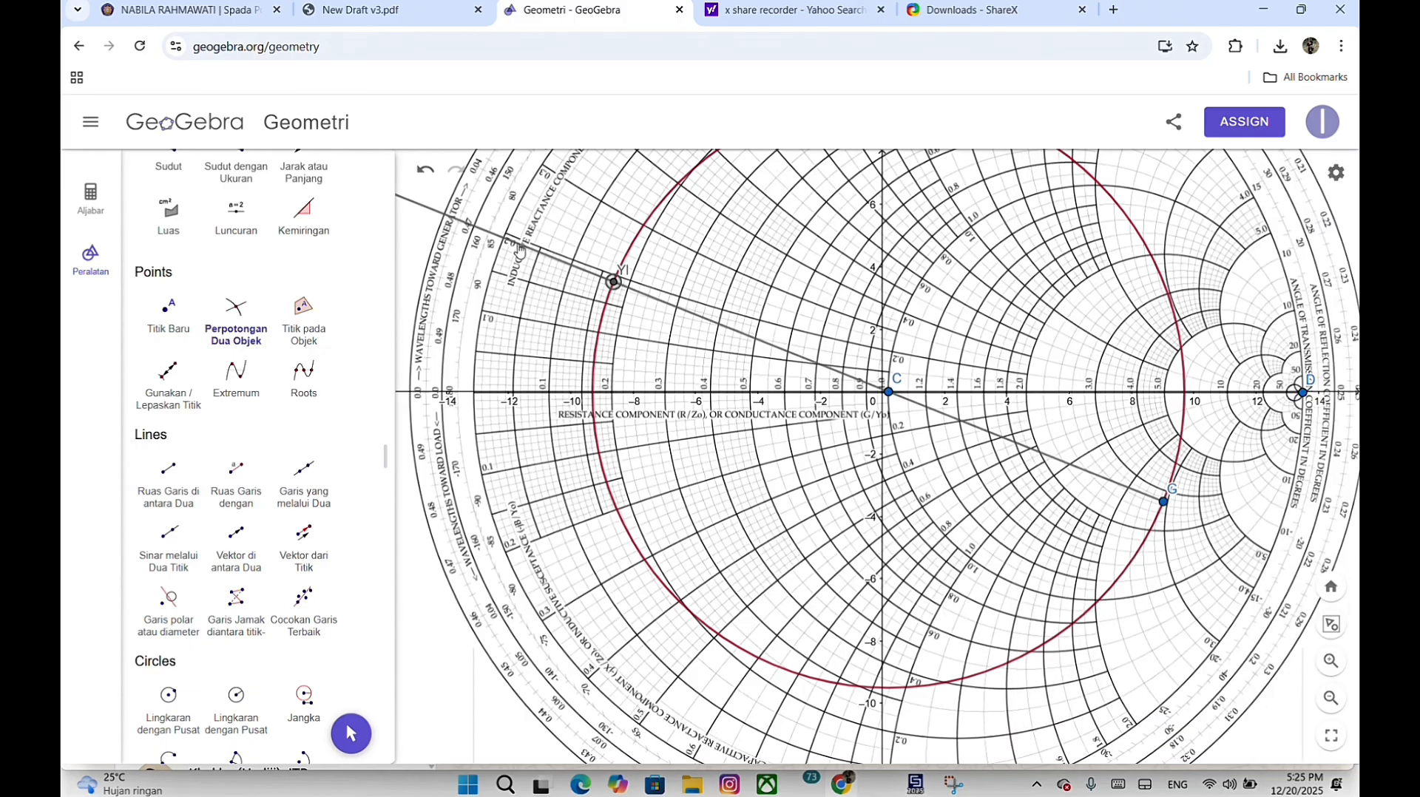
Read where the ray through Yl crosses the wavelengths-toward-generator scale and record Yl = 0.47 in the Notepad matching notes.
scroll(520, 251, up, 8)
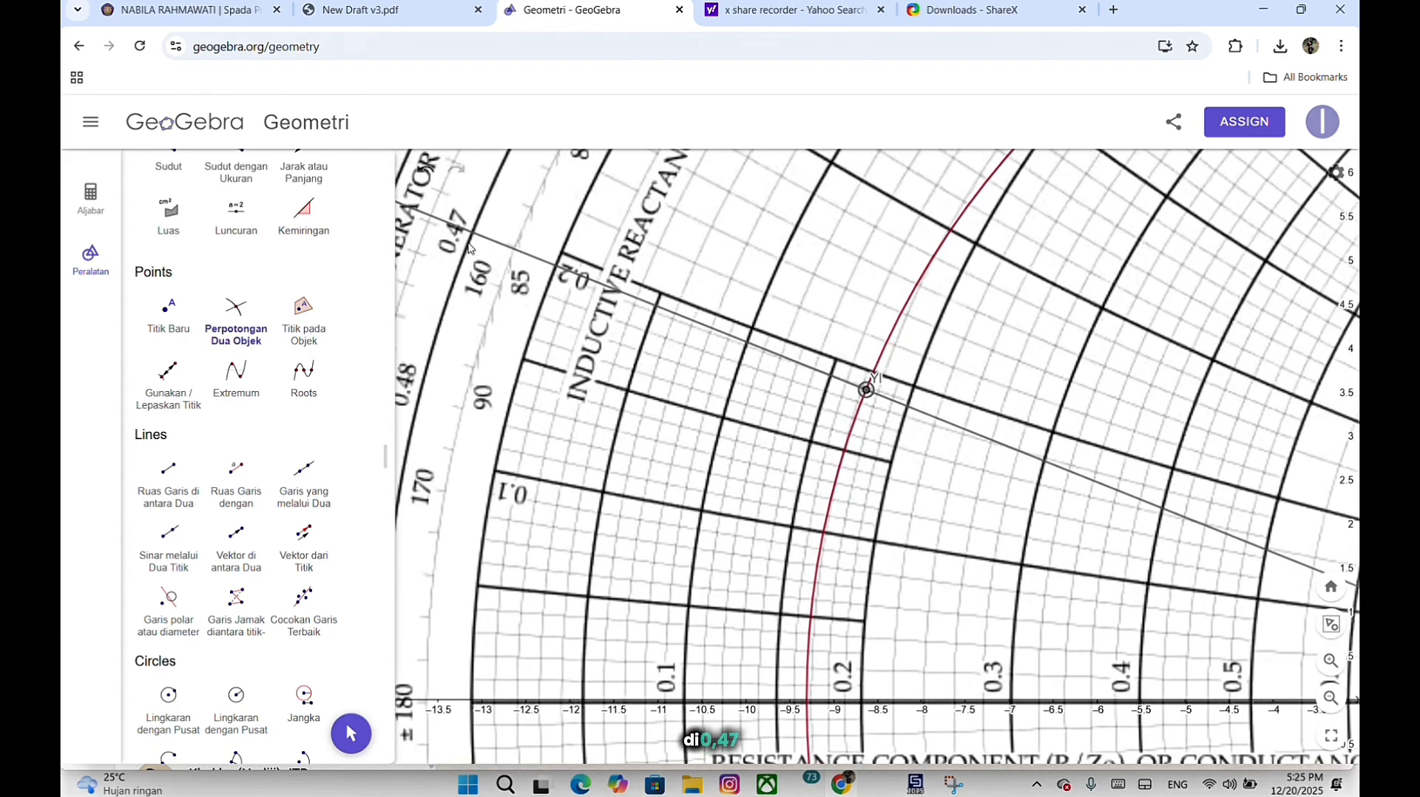
click(915, 784)
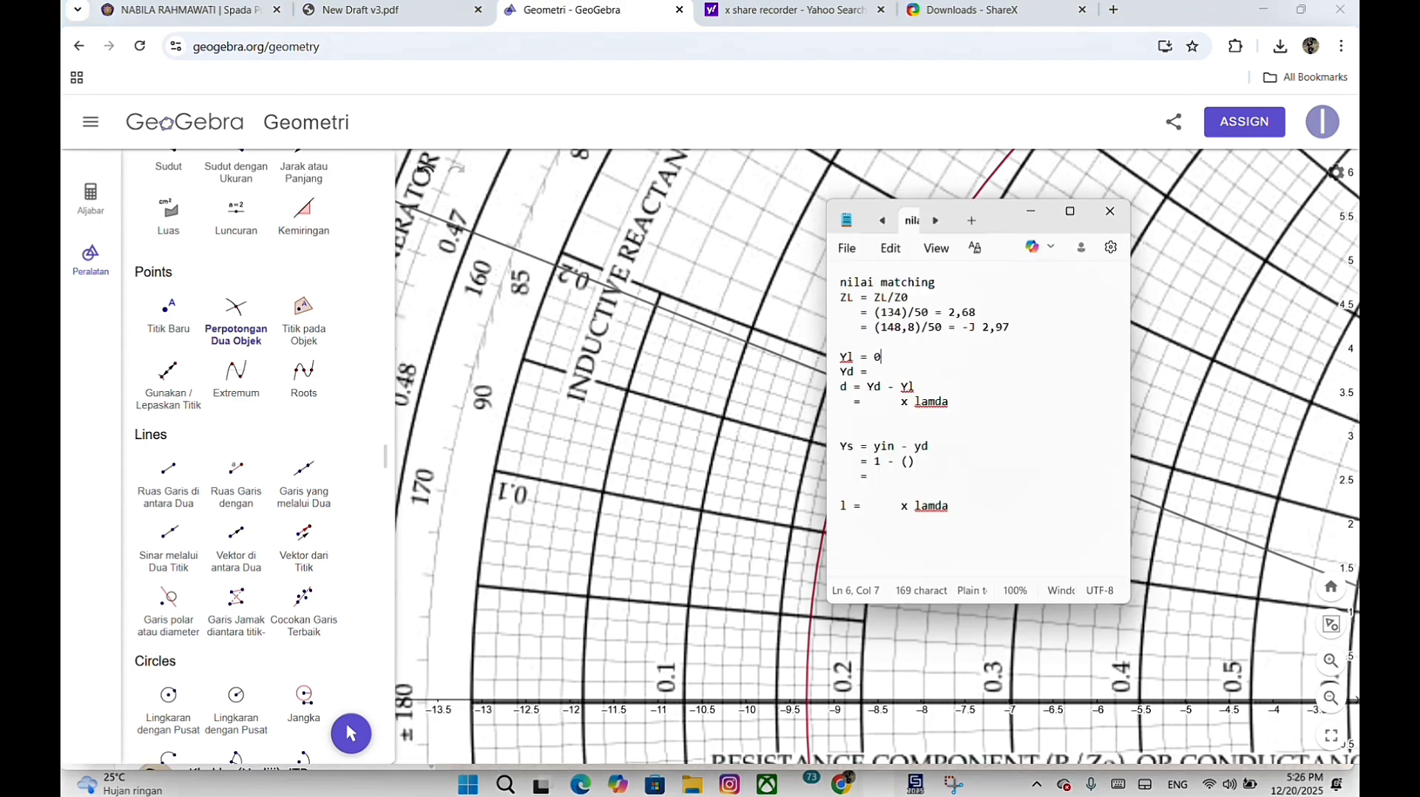
text(7)
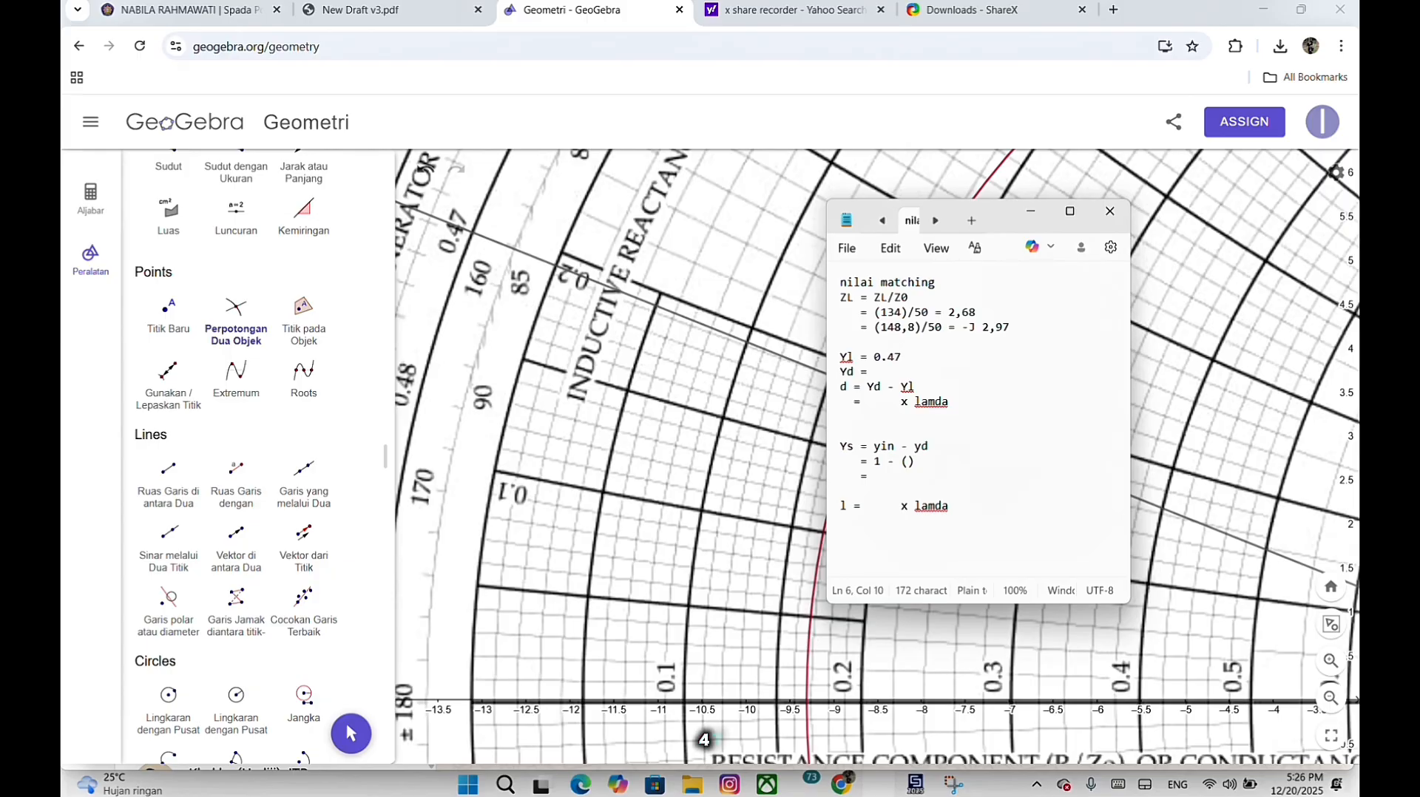
scroll(611, 349, down, 6)
scroll(611, 349, down, 4)
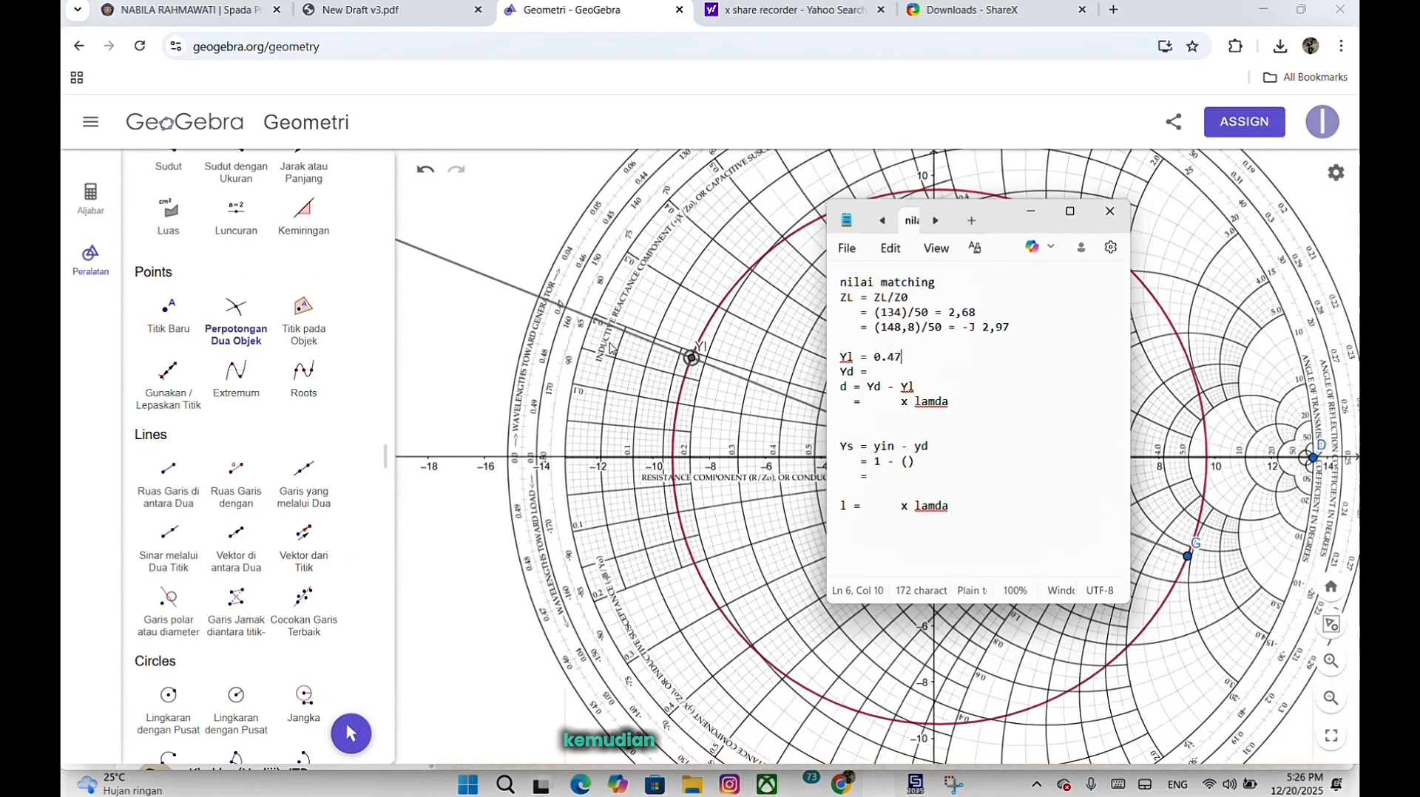
click(769, 392)
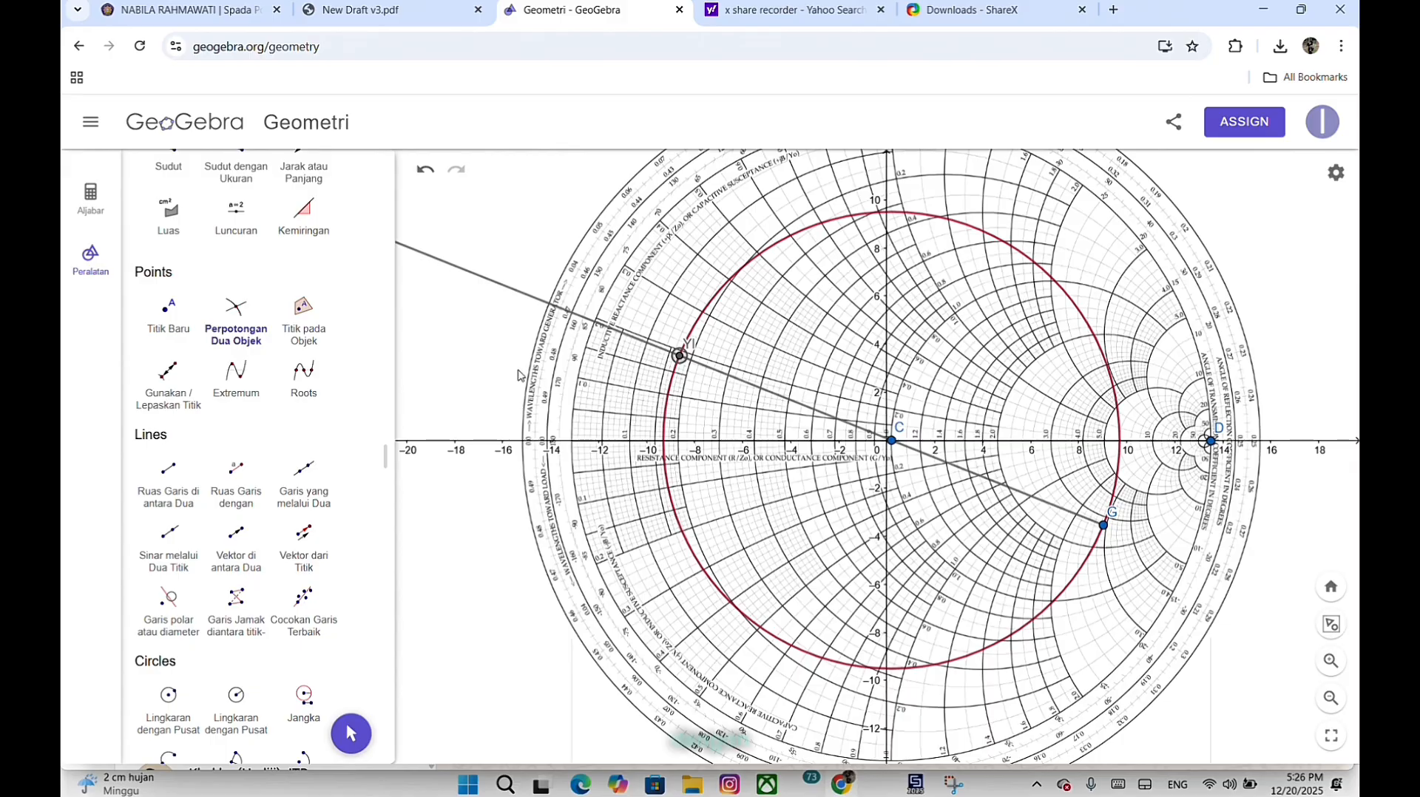
Construct the midpoint between chart centre C and point D on the resistance axis.
scroll(204, 248, up, 1)
scroll(204, 248, down, 5)
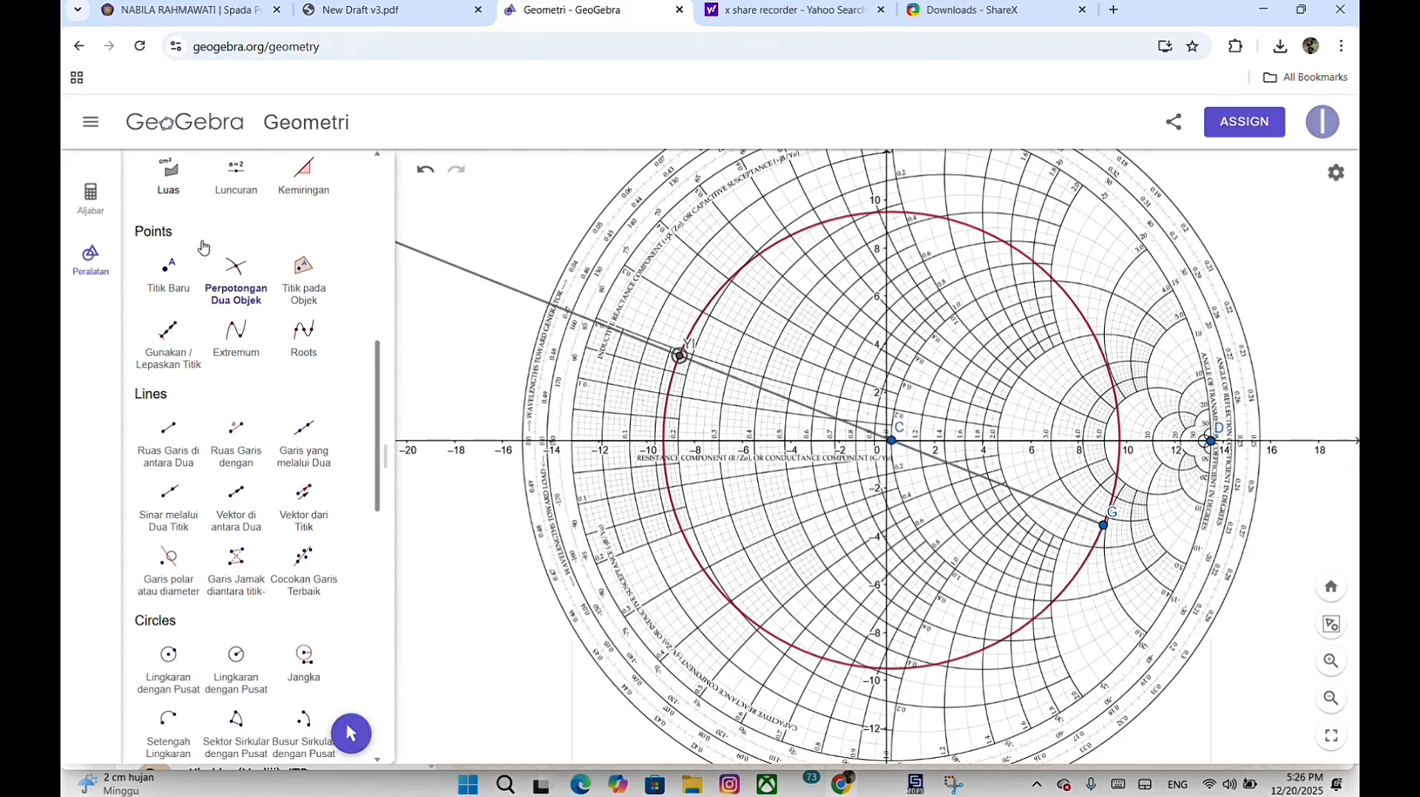
scroll(204, 248, down, 9)
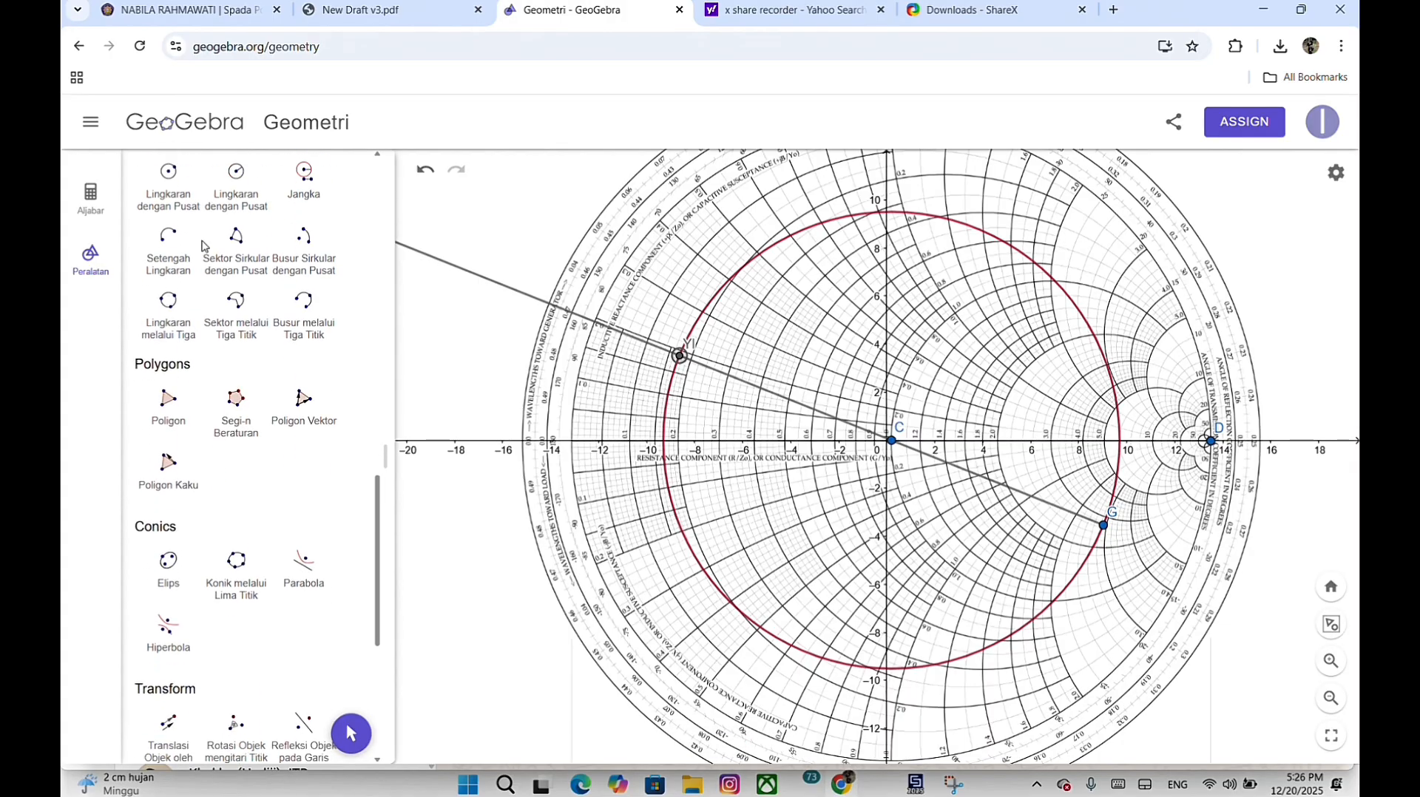
scroll(204, 248, up, 15)
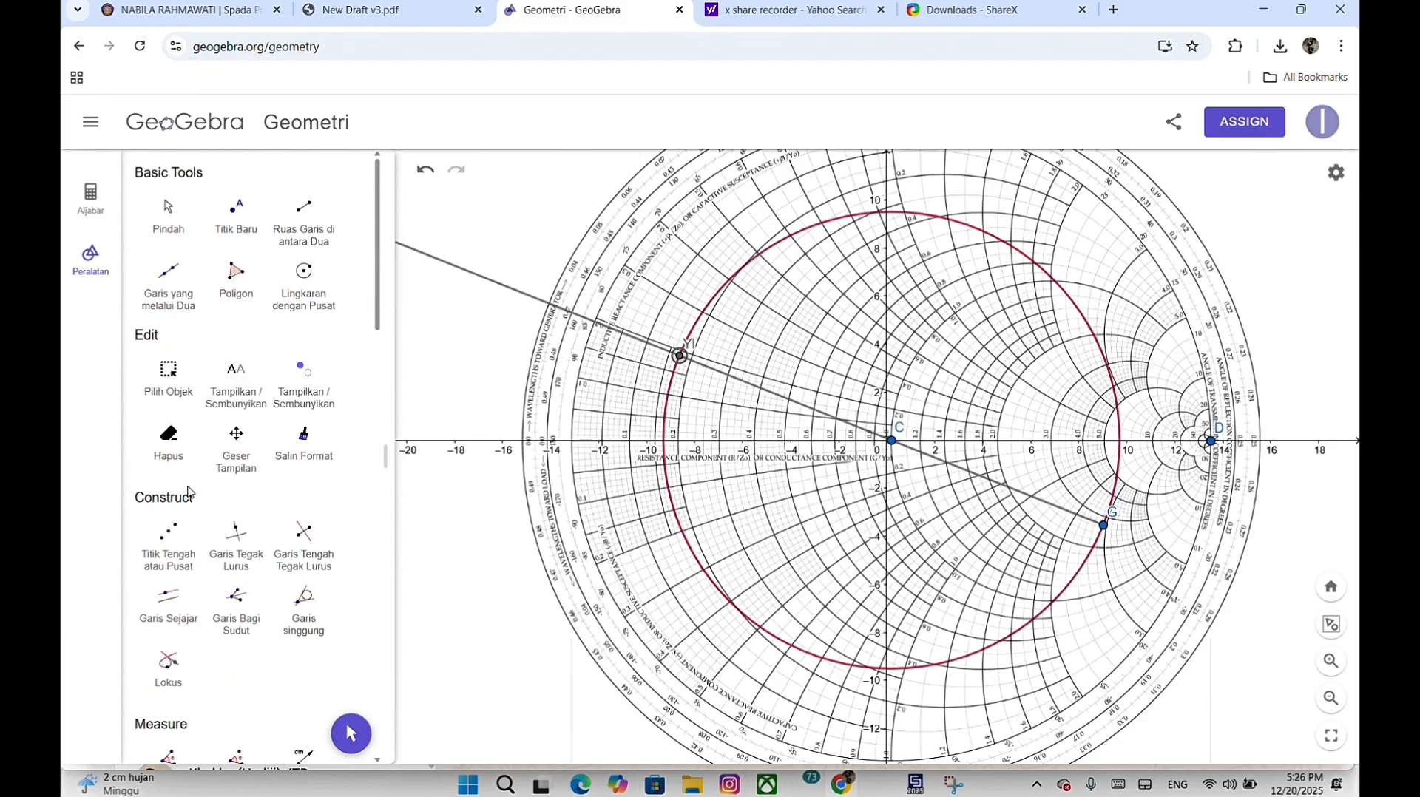
click(168, 547)
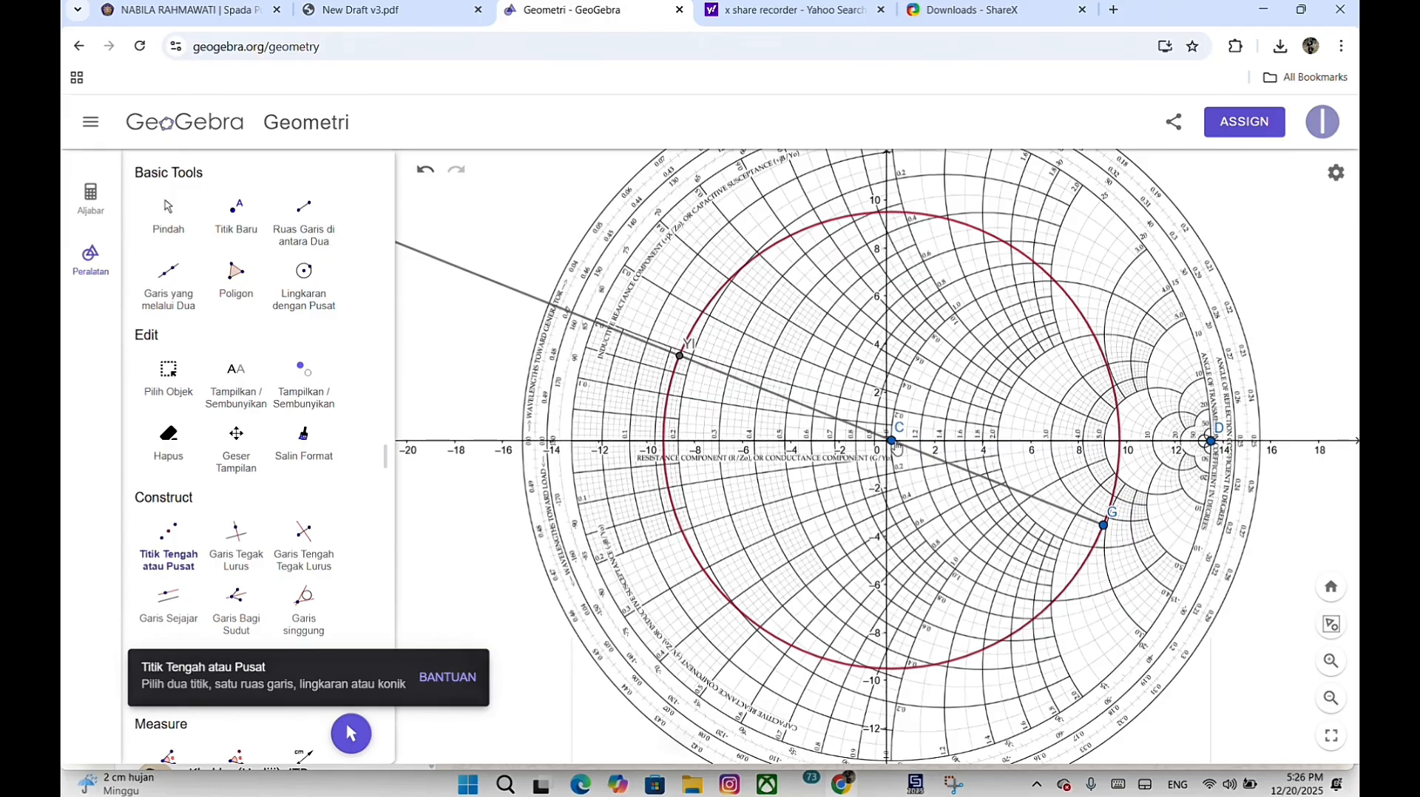
click(892, 441)
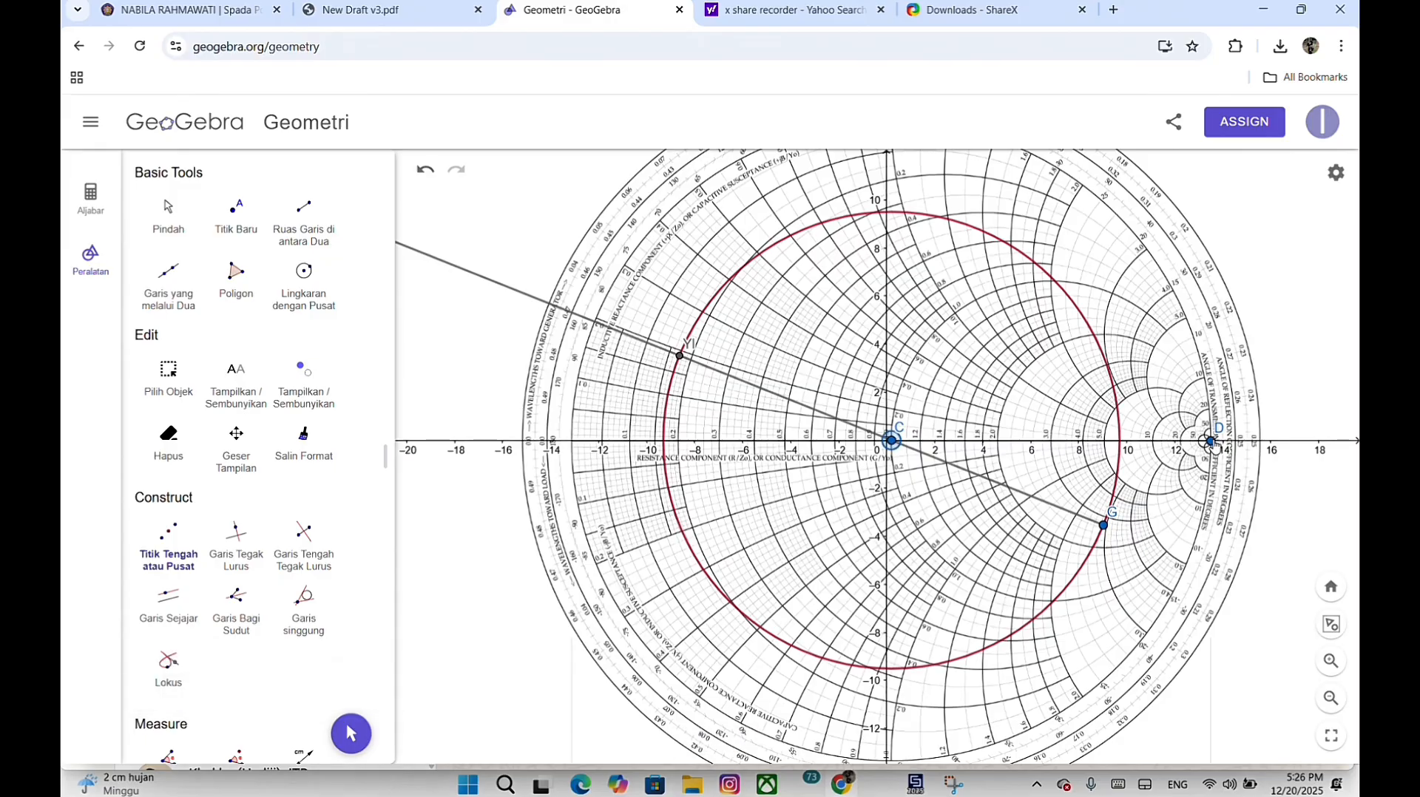
click(1214, 444)
Draw a circle centred on the midpoint of C and D that traces the chart's 1.0 resistance circle.
scroll(1213, 445, up, 5)
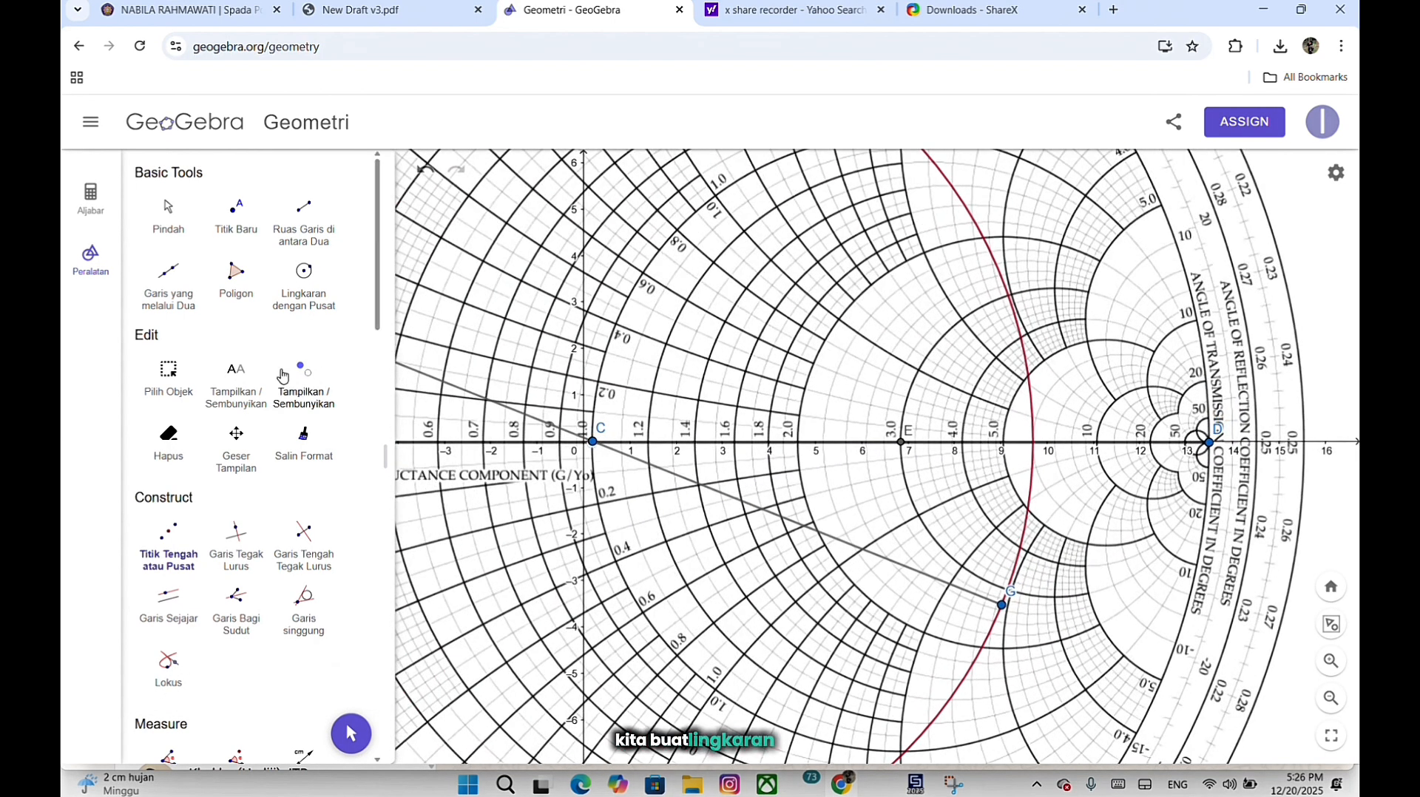
click(304, 275)
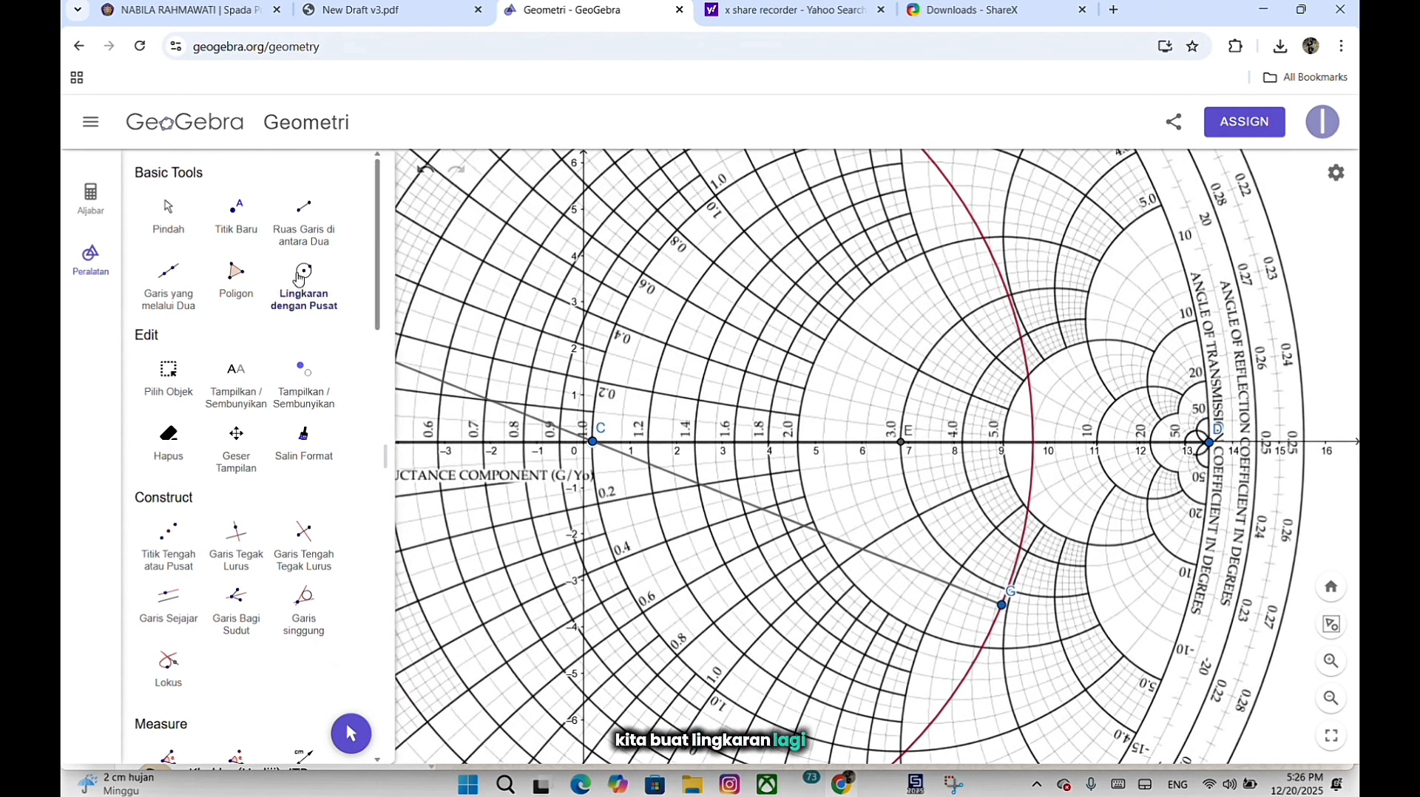
click(902, 443)
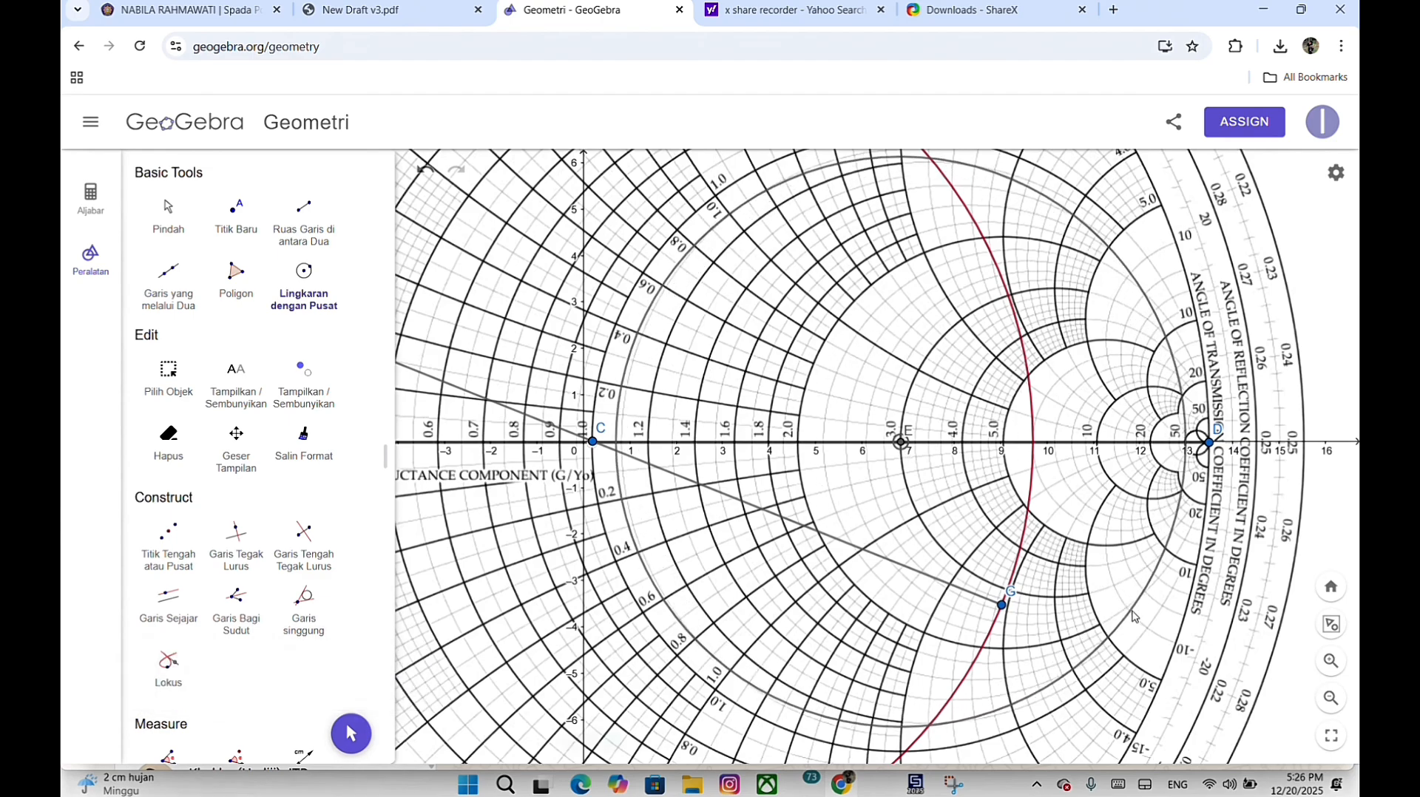
click(1155, 624)
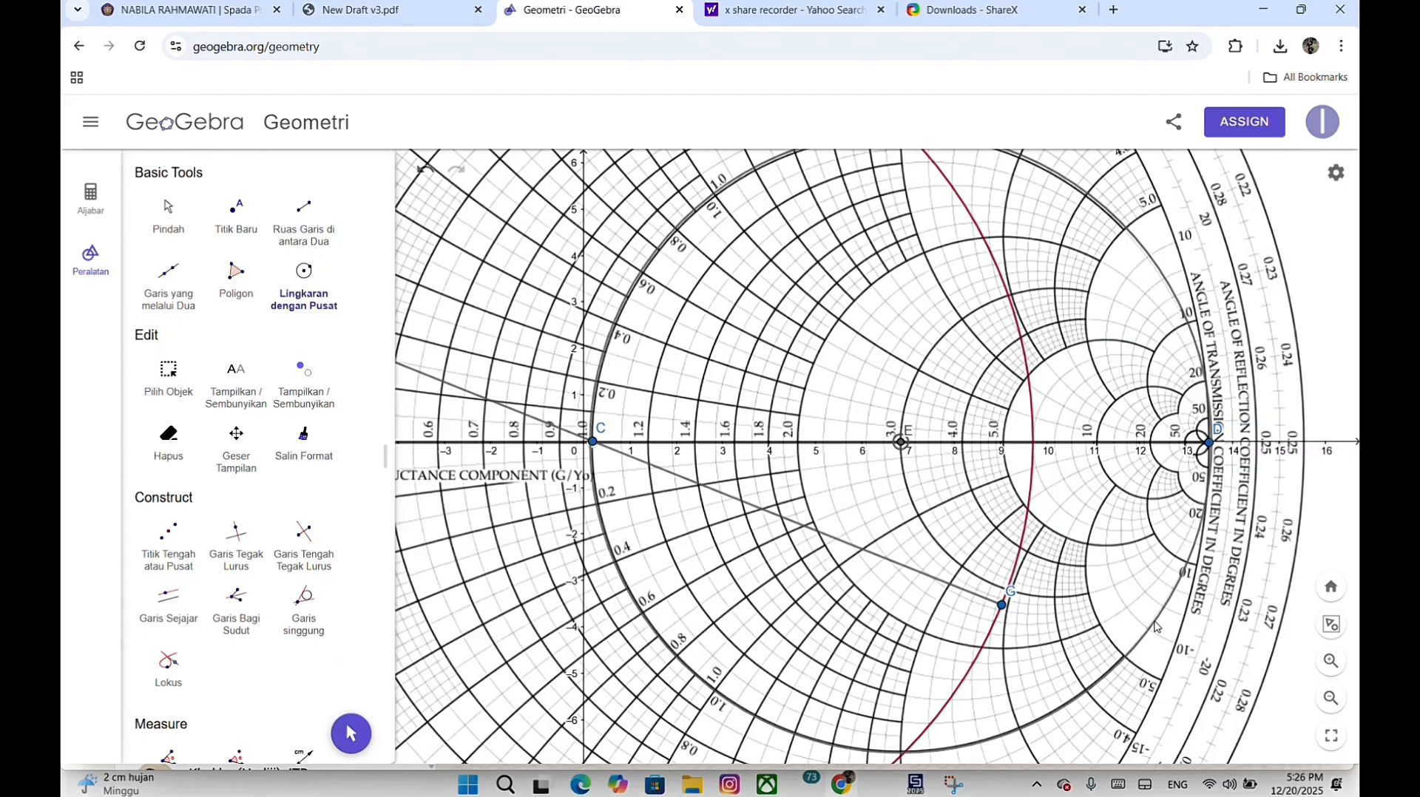
click(1154, 625)
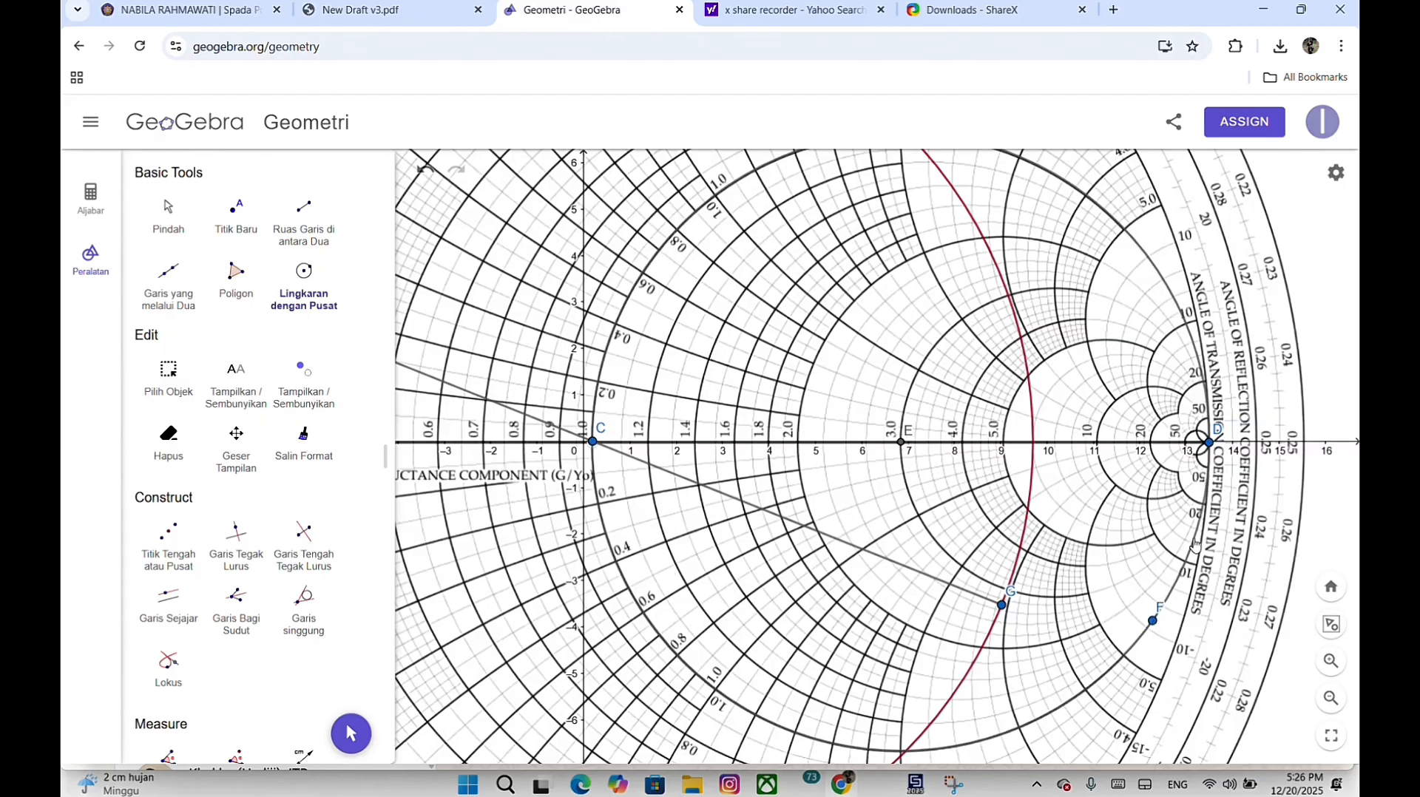
Recolour the new circle traced over the chart's 1.0 resistance circle blue.
key(Escape)
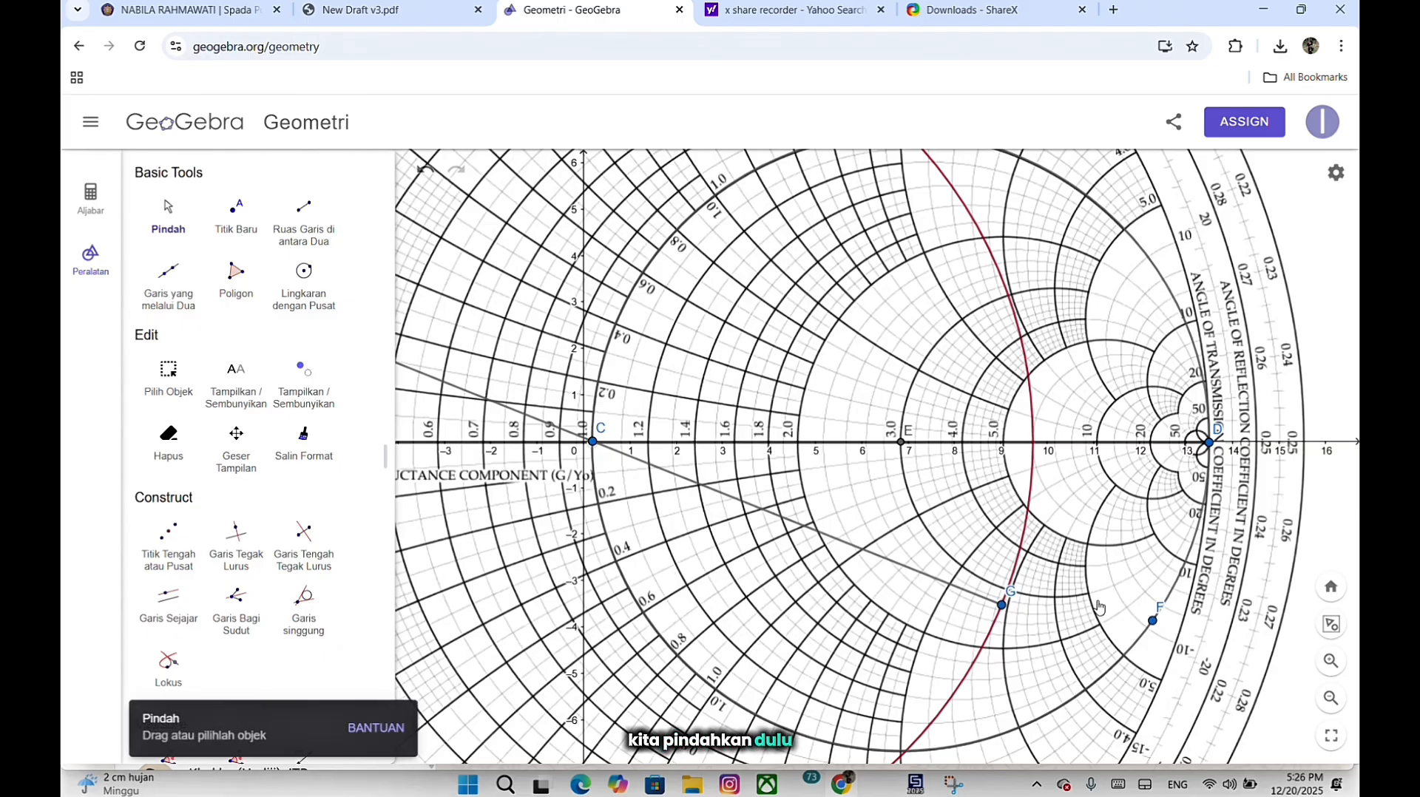
click(1195, 550)
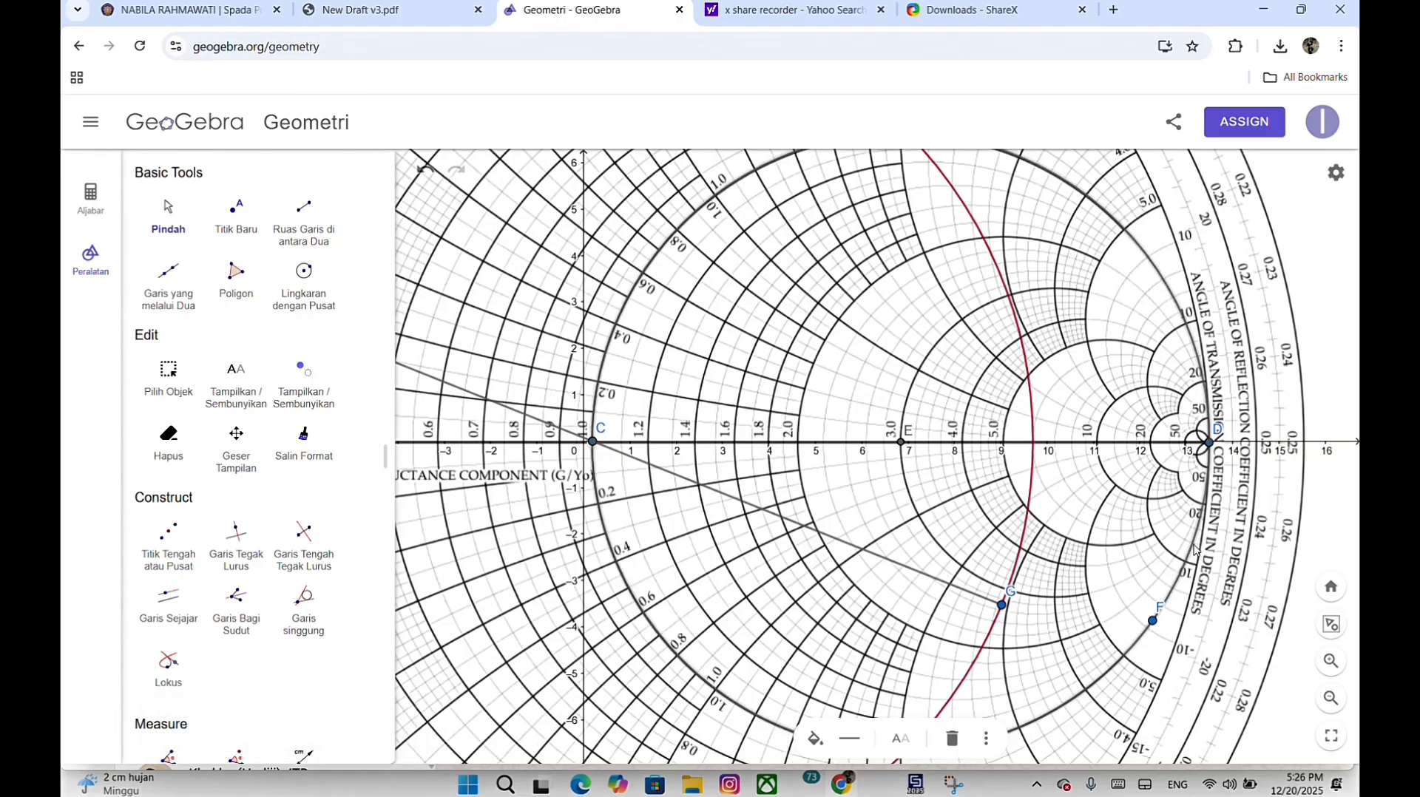
click(814, 738)
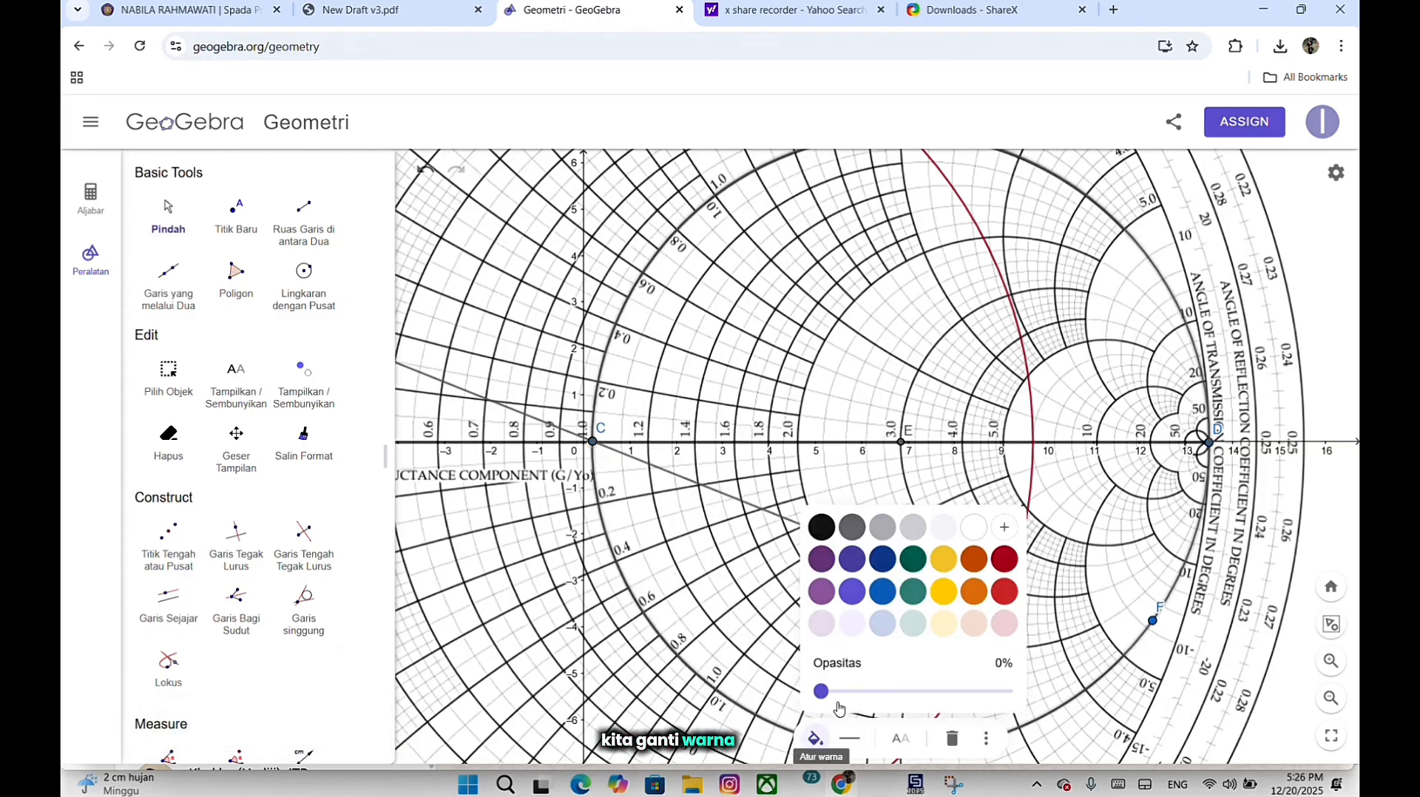
click(884, 587)
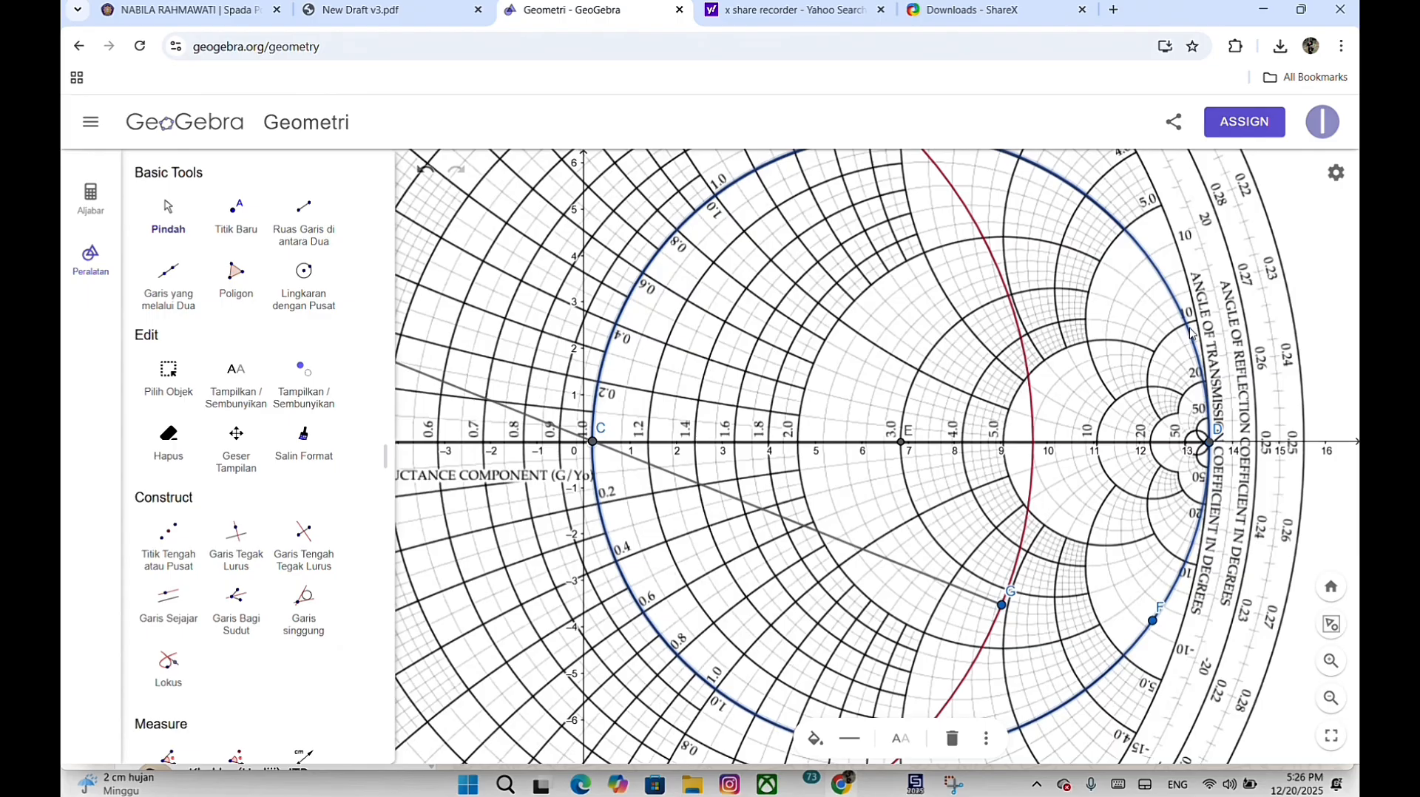
Mark the upper intersection of the red circle and the blue 1.0 resistance circle with the two-object intersection tool.
scroll(1190, 334, down, 8)
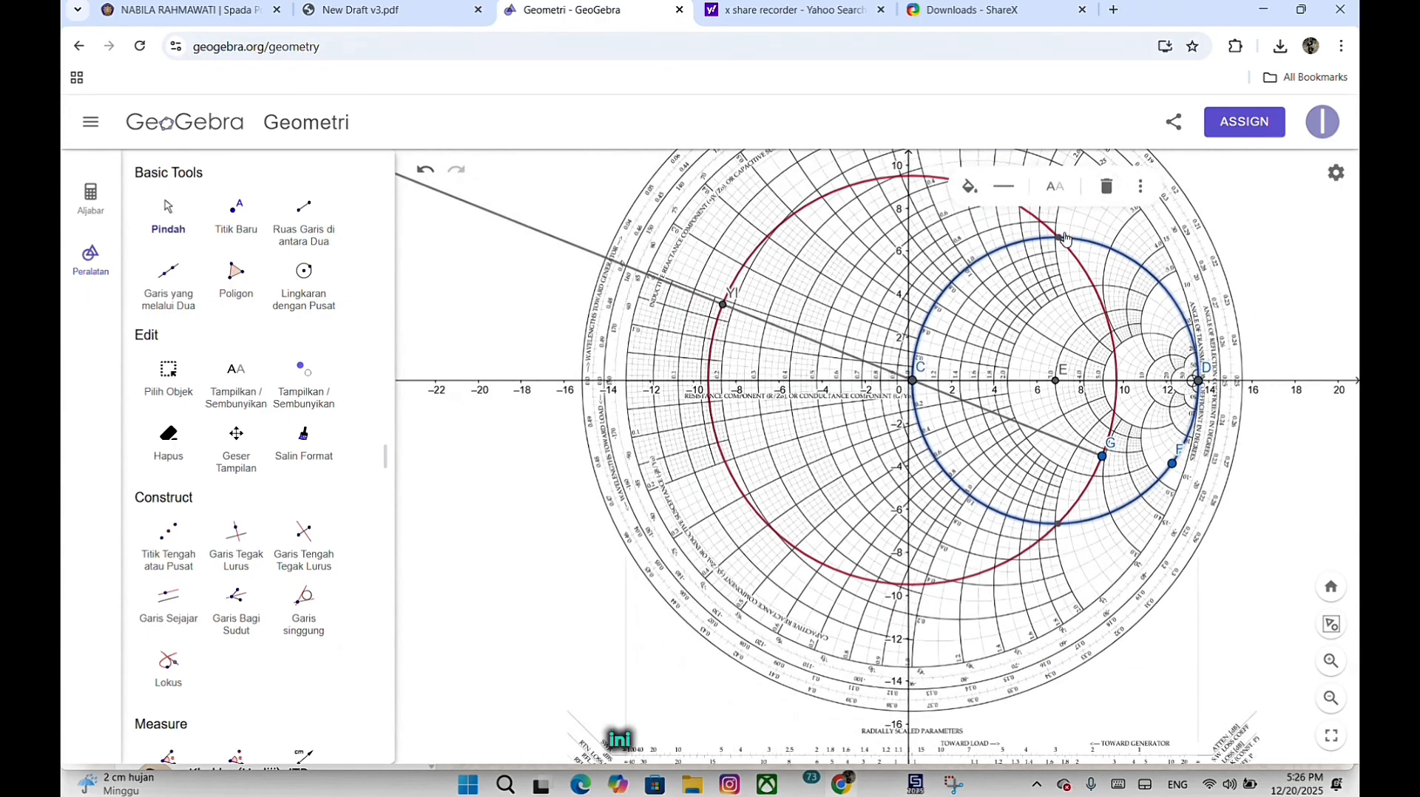
scroll(1065, 238, up, 10)
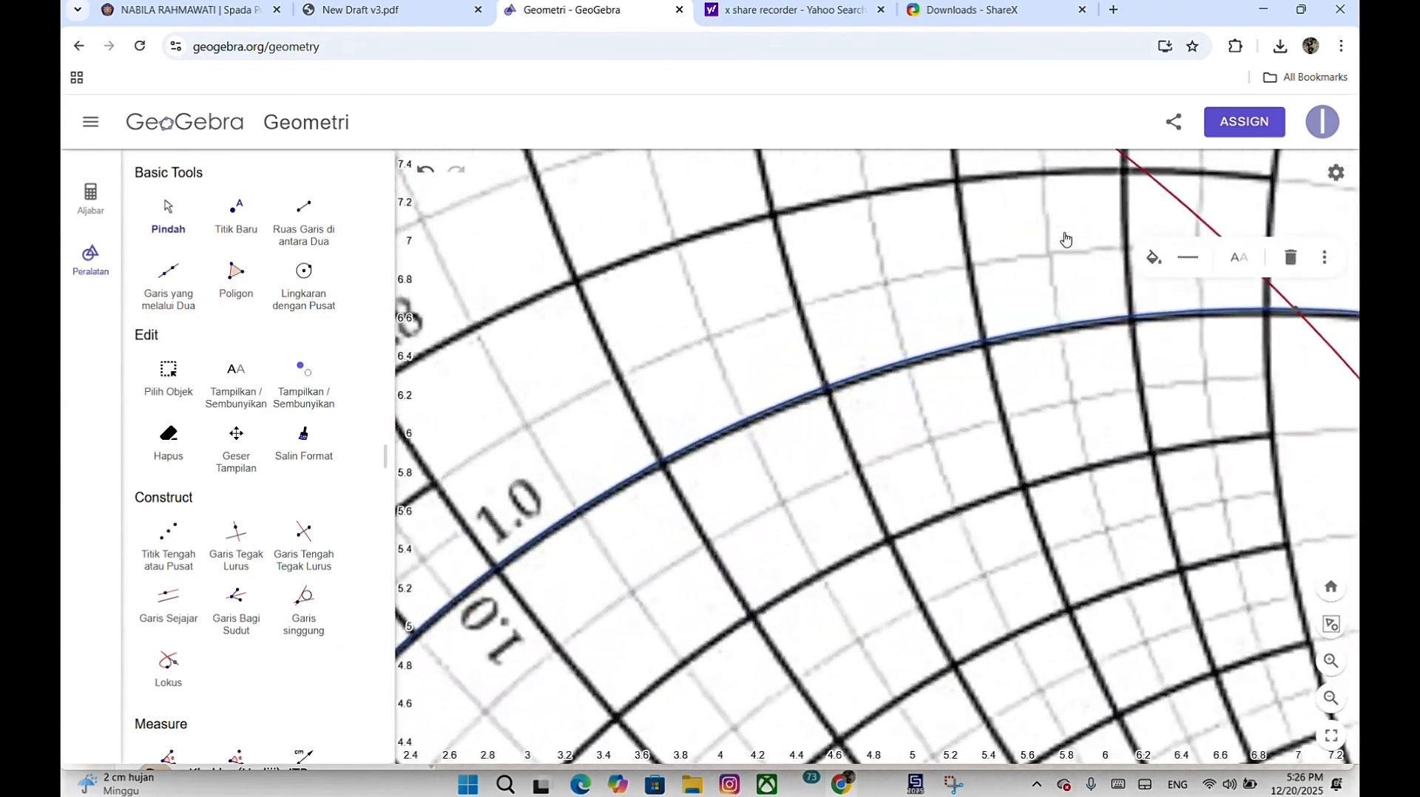
scroll(883, 290, down, 8)
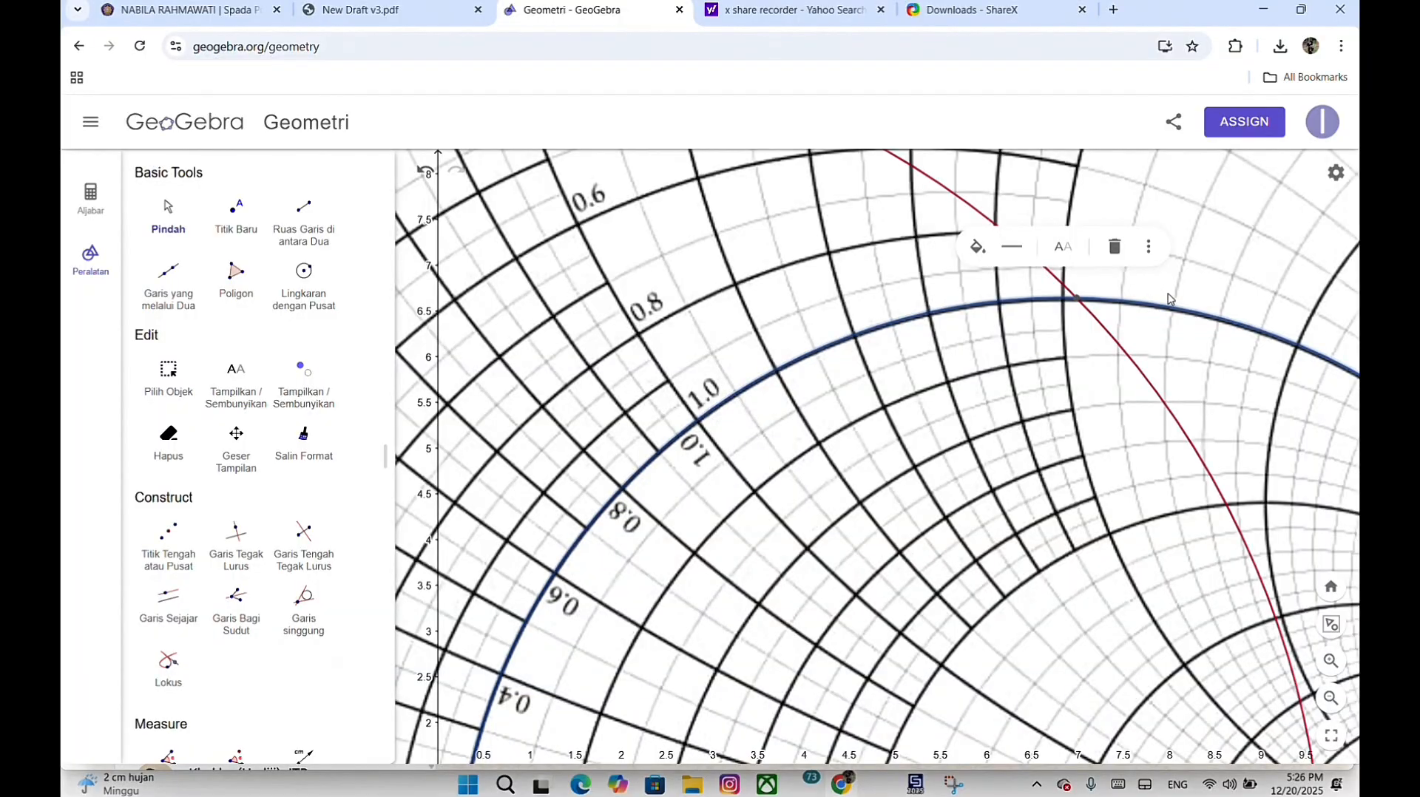
scroll(1168, 298, up, 4)
scroll(1168, 298, up, 8)
scroll(1168, 298, down, 3)
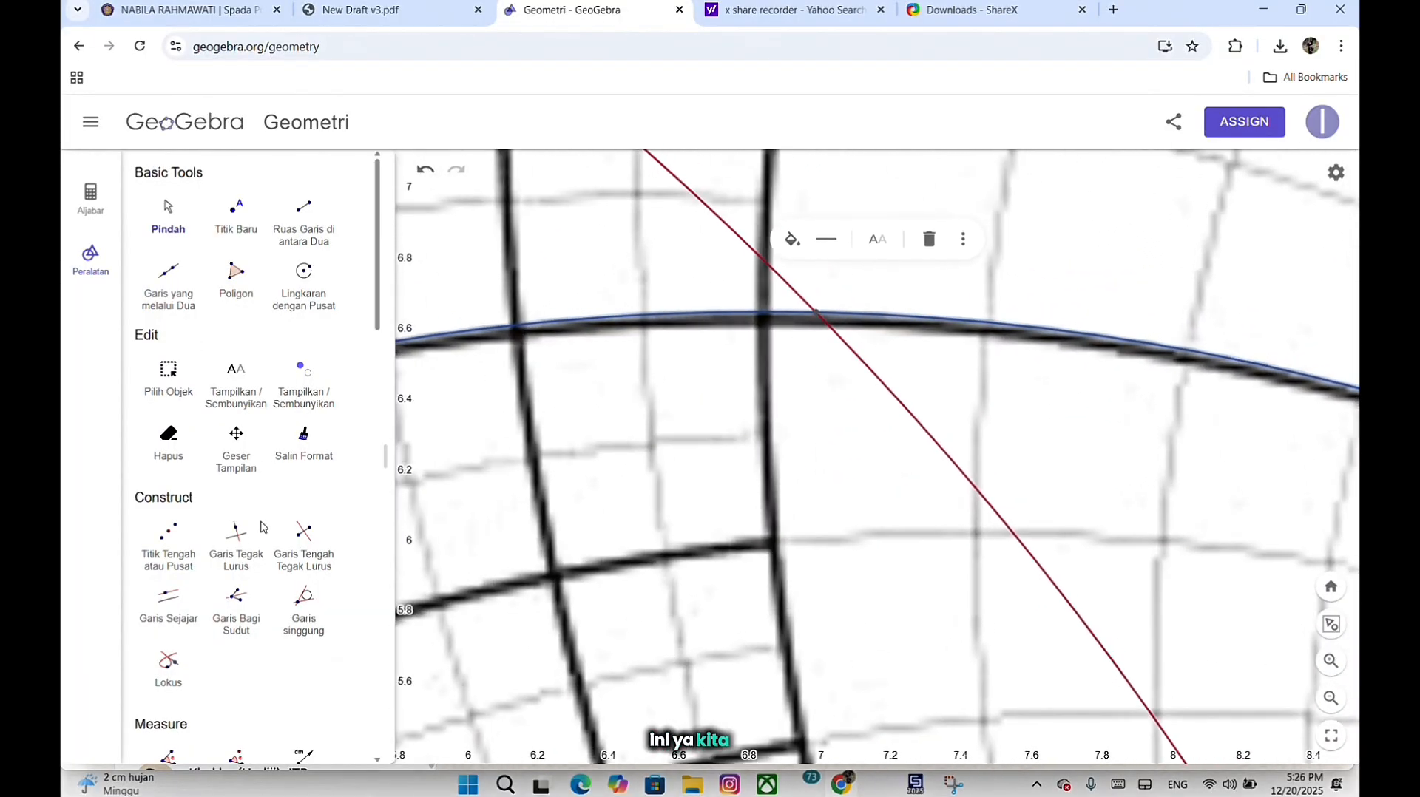
scroll(227, 567, down, 6)
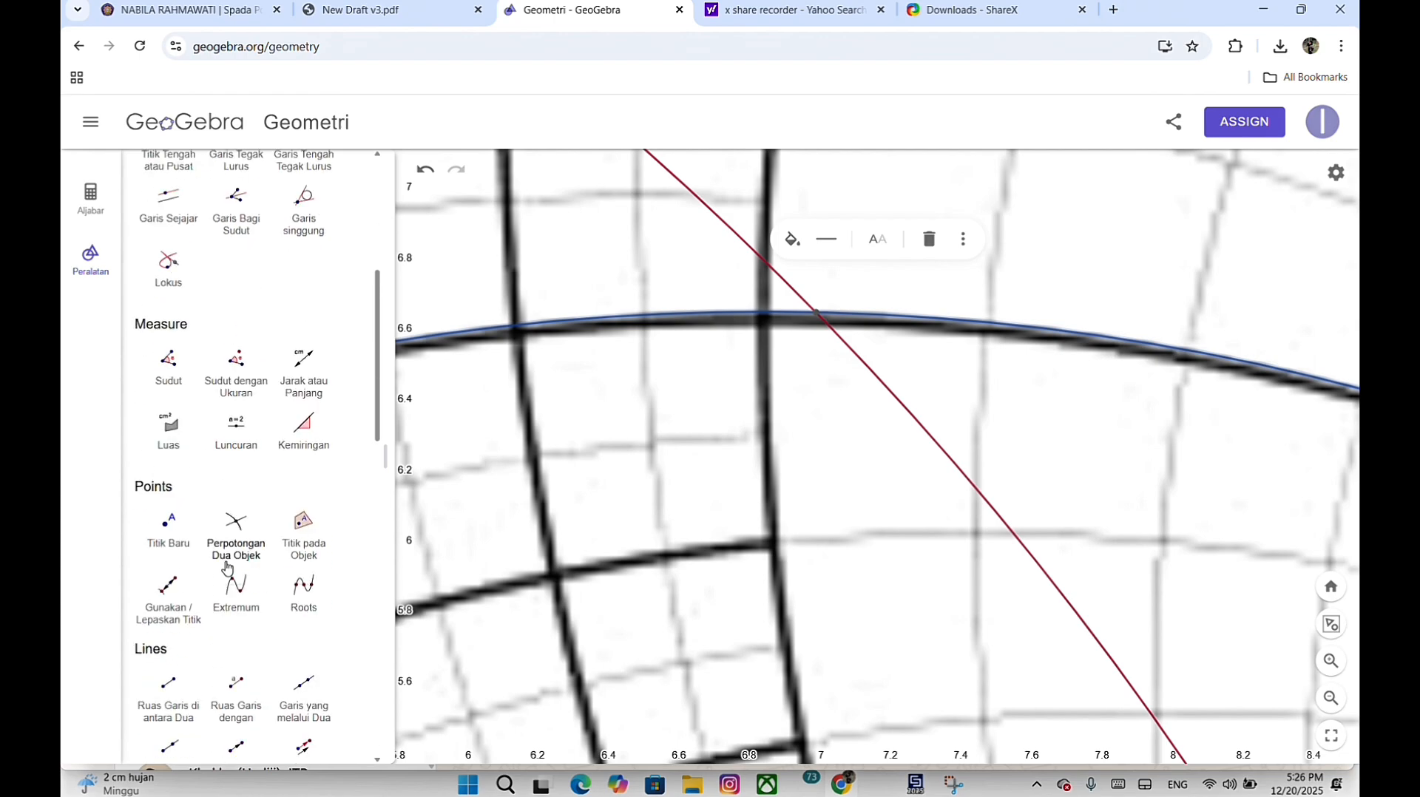
click(238, 525)
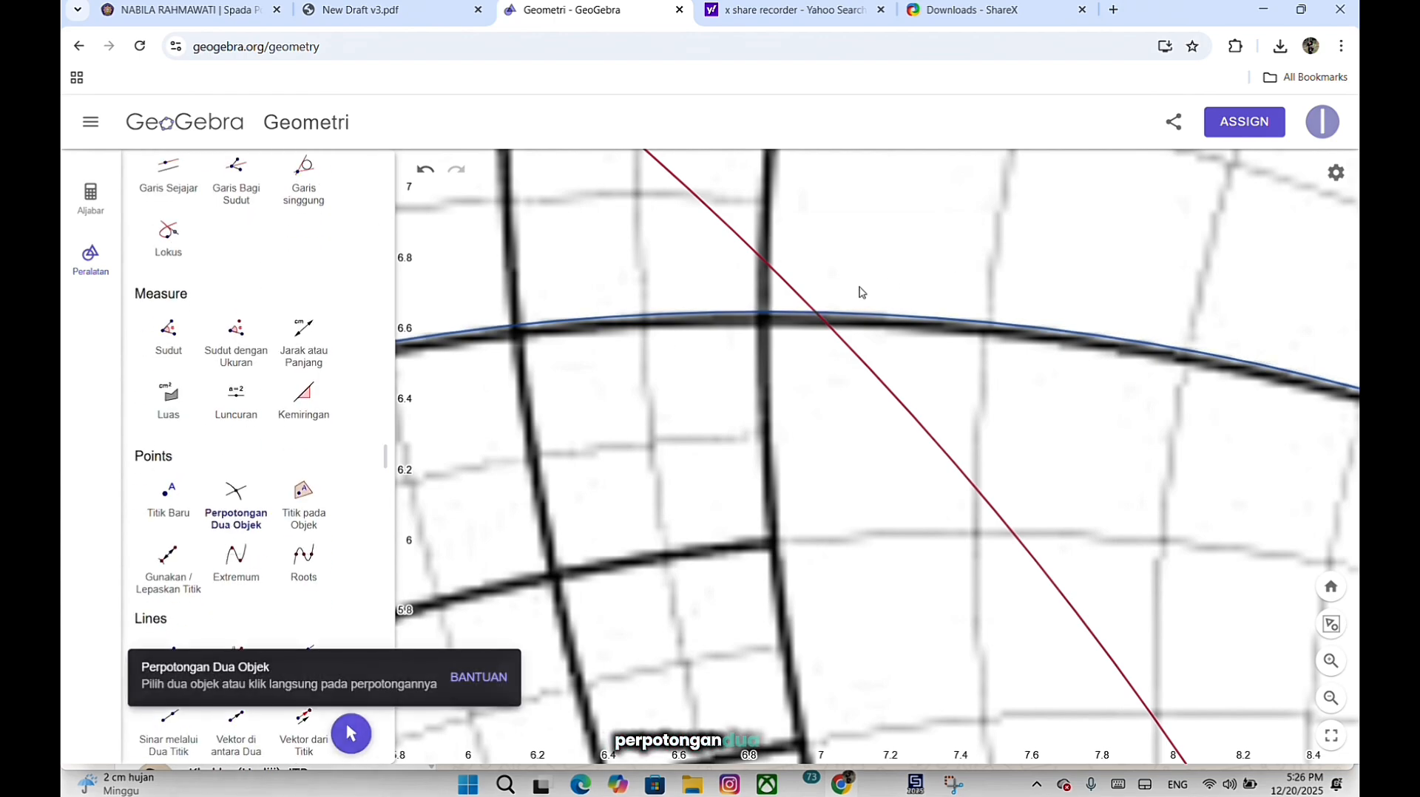
click(817, 314)
Draw a straight line through chart centre C and intersection point H, extending across the outer scales.
scroll(816, 312, down, 3)
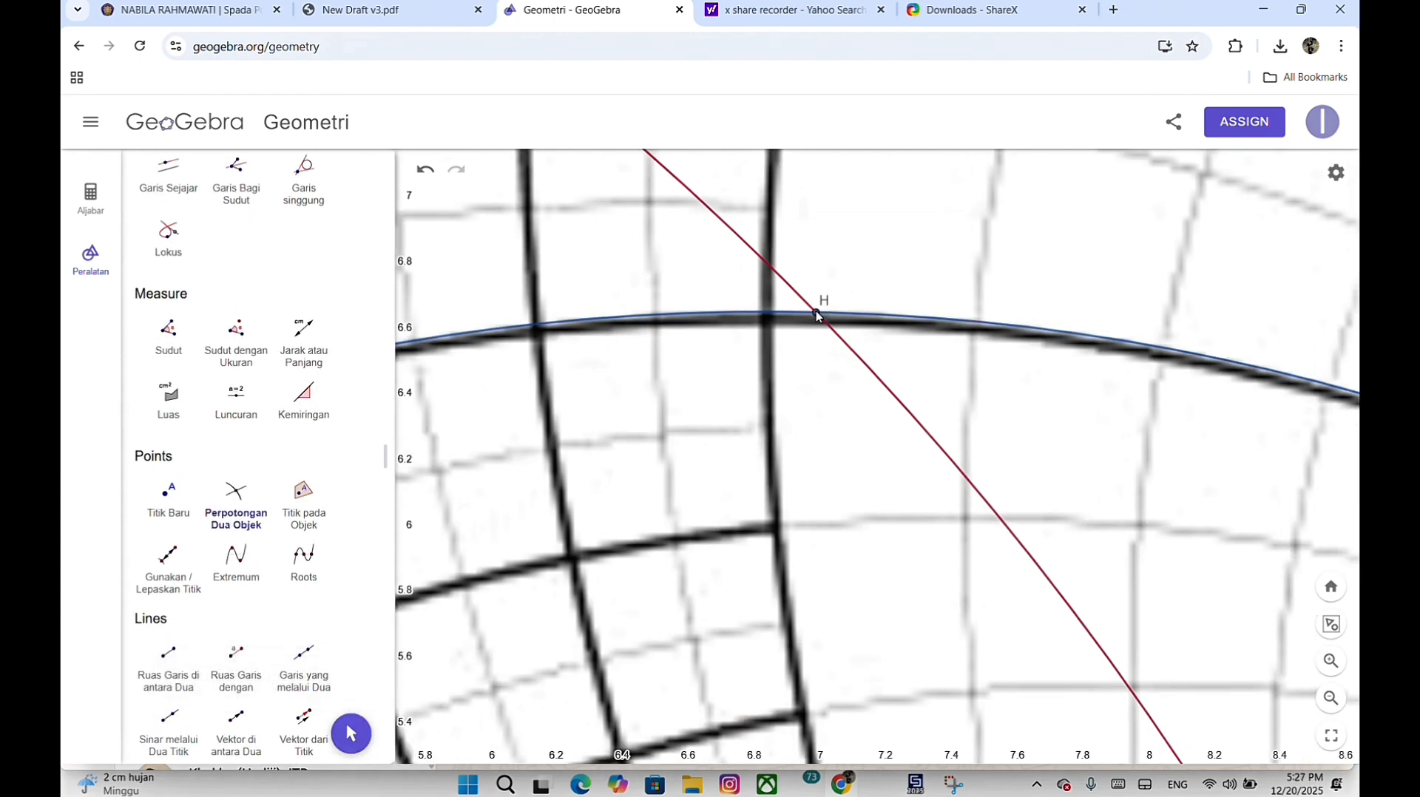
scroll(816, 312, down, 5)
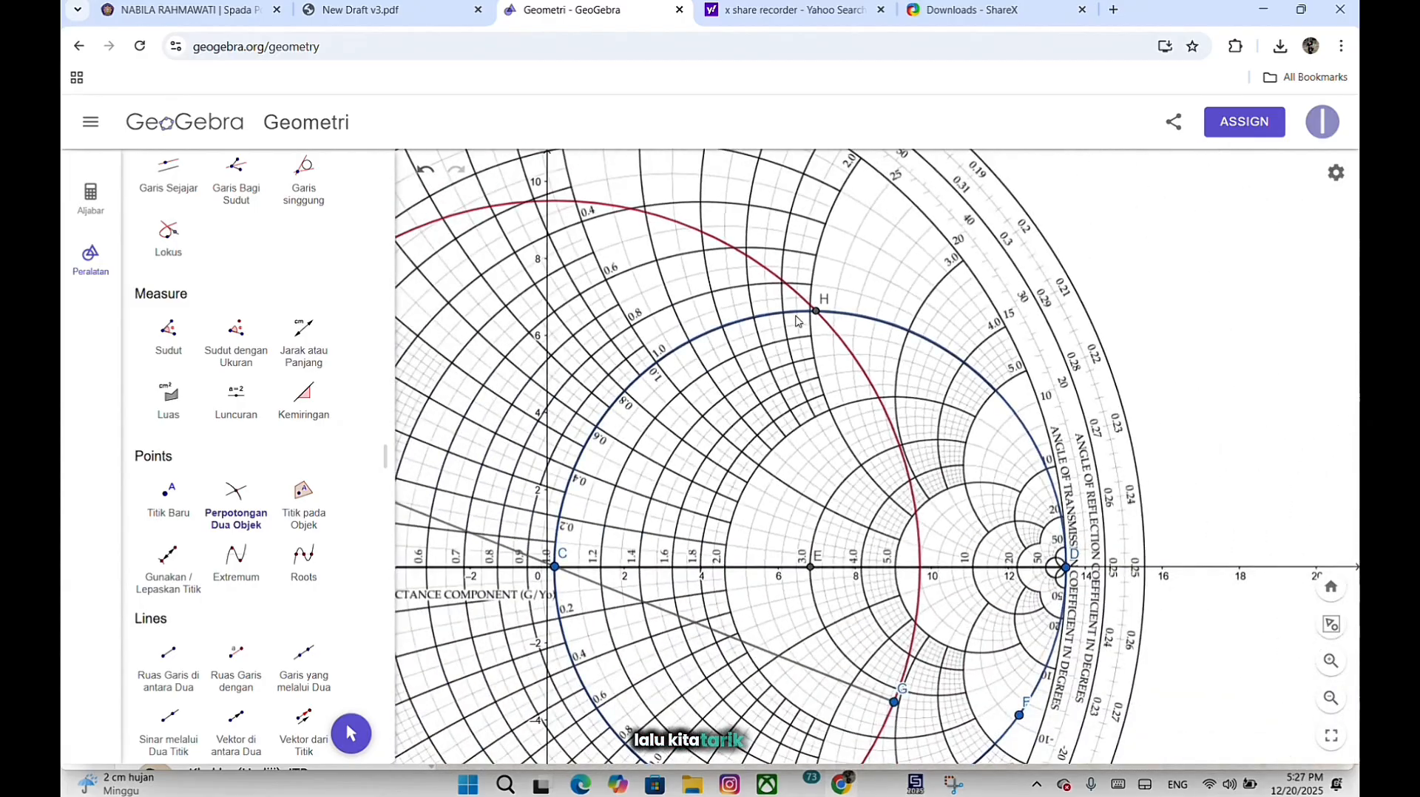
scroll(292, 515, up, 5)
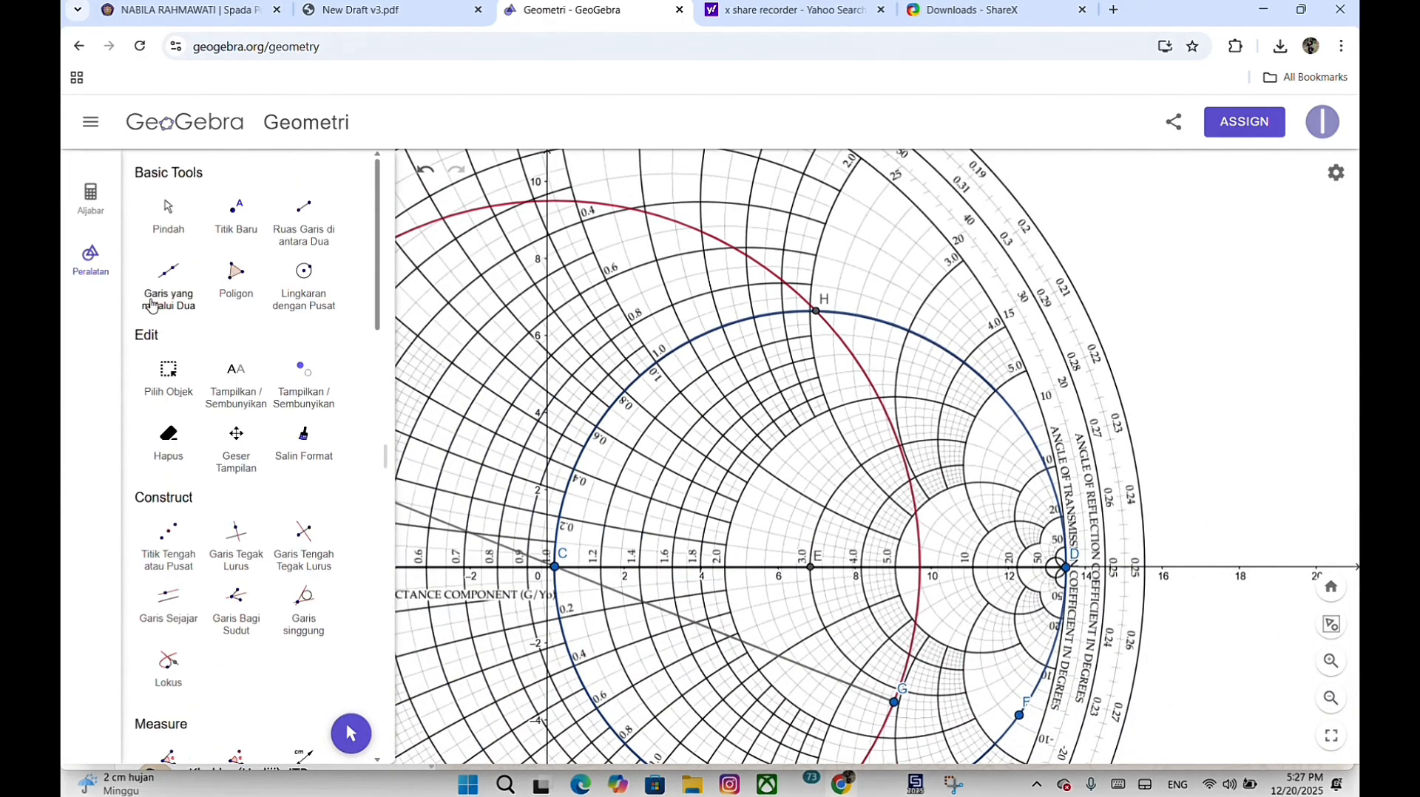
click(164, 281)
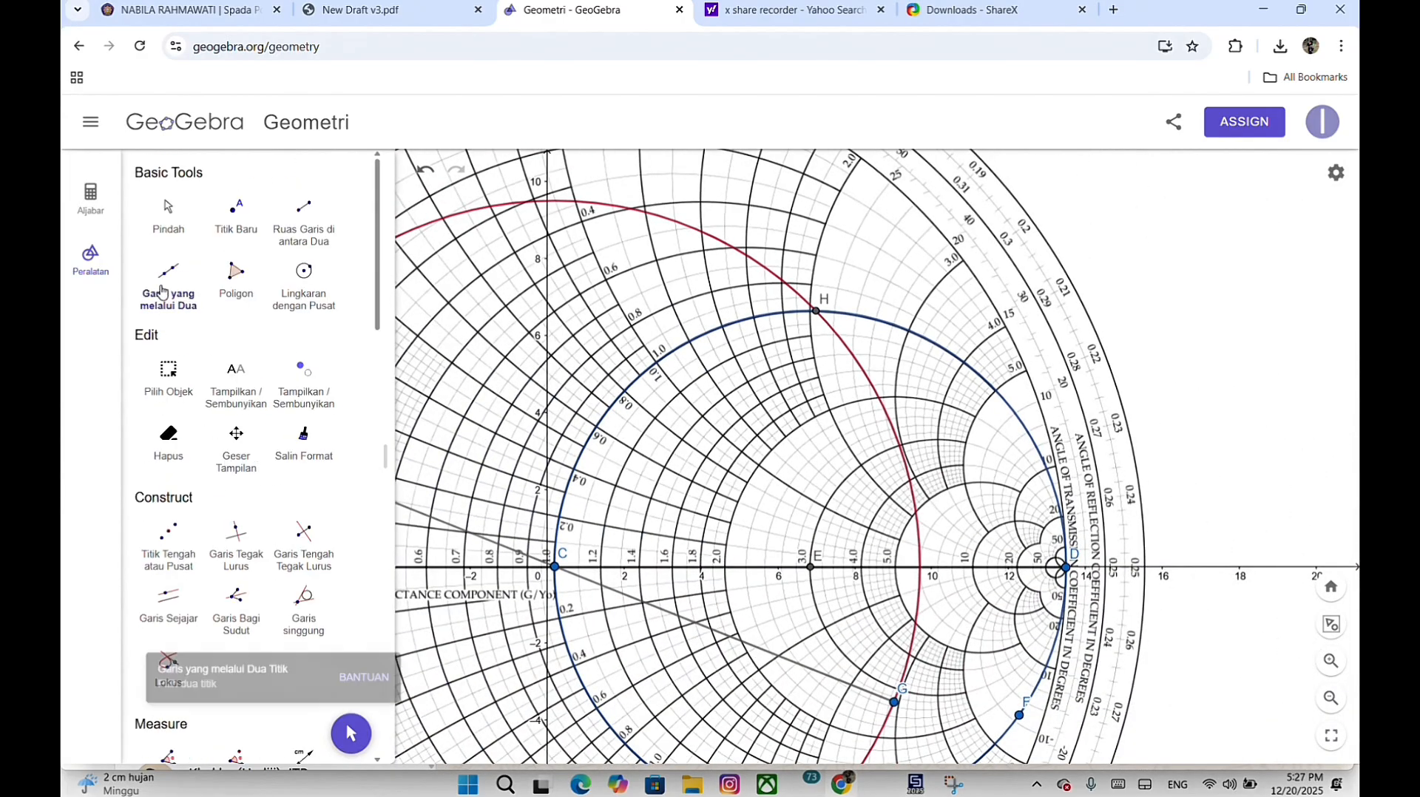
click(557, 568)
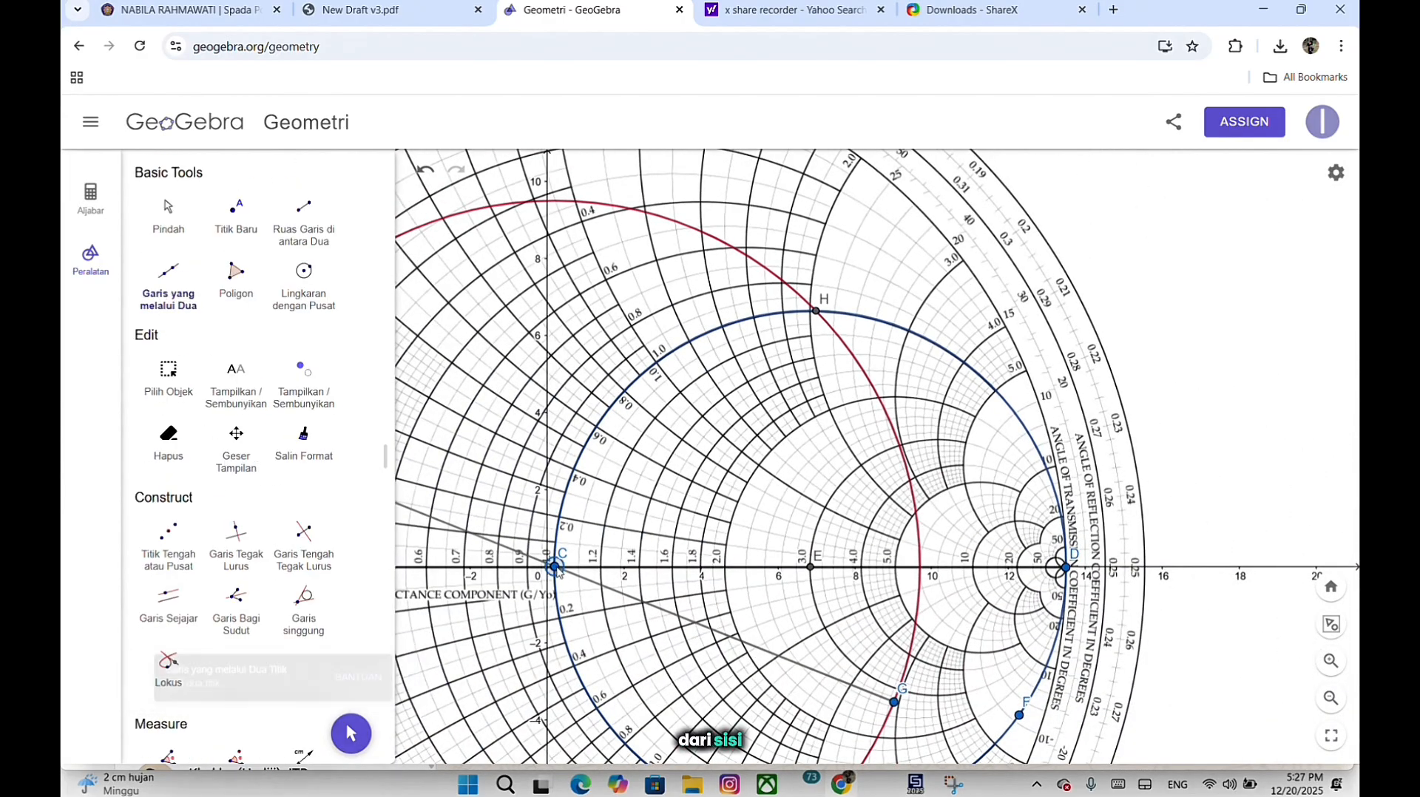
click(817, 311)
scroll(819, 316, down, 5)
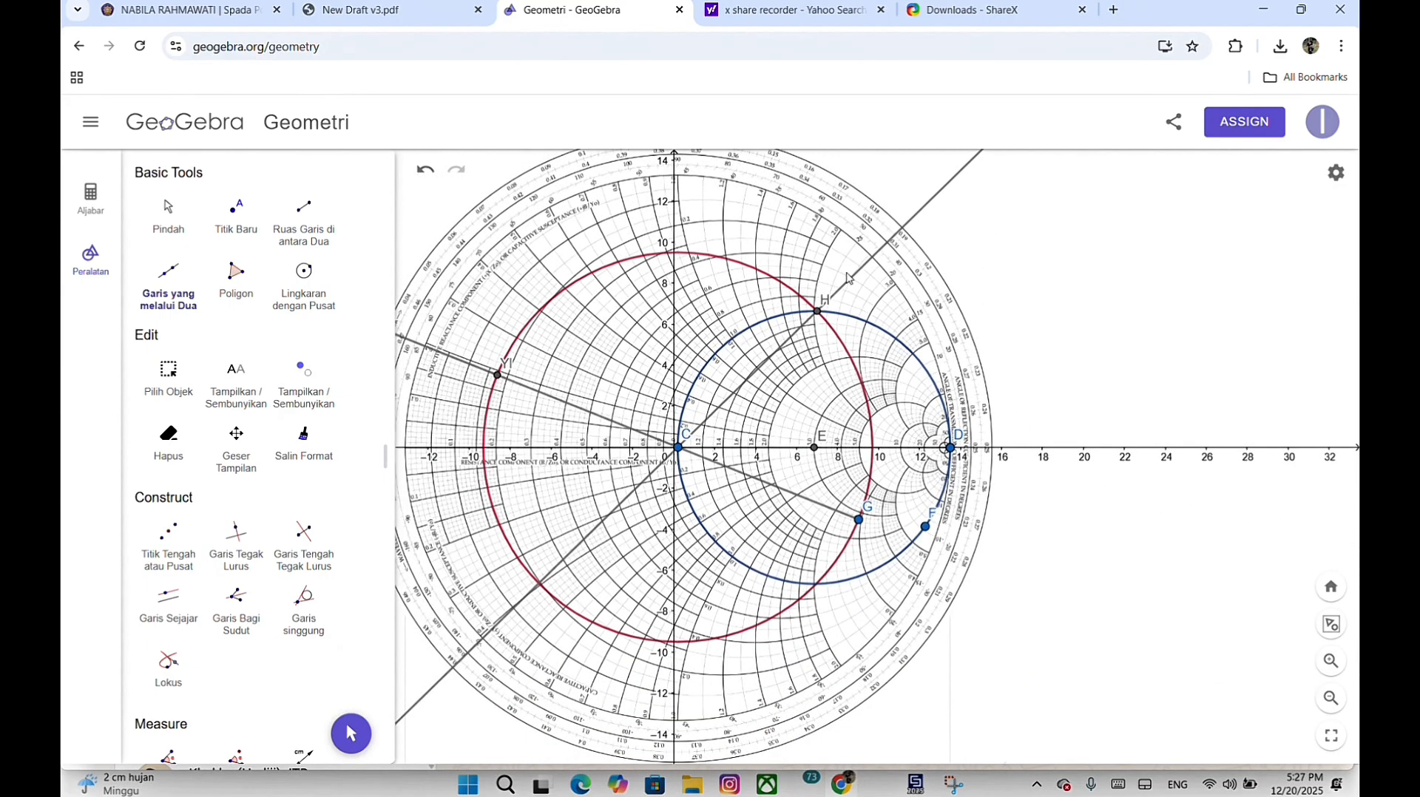
Rename intersection point H as Yd.
right_click(821, 311)
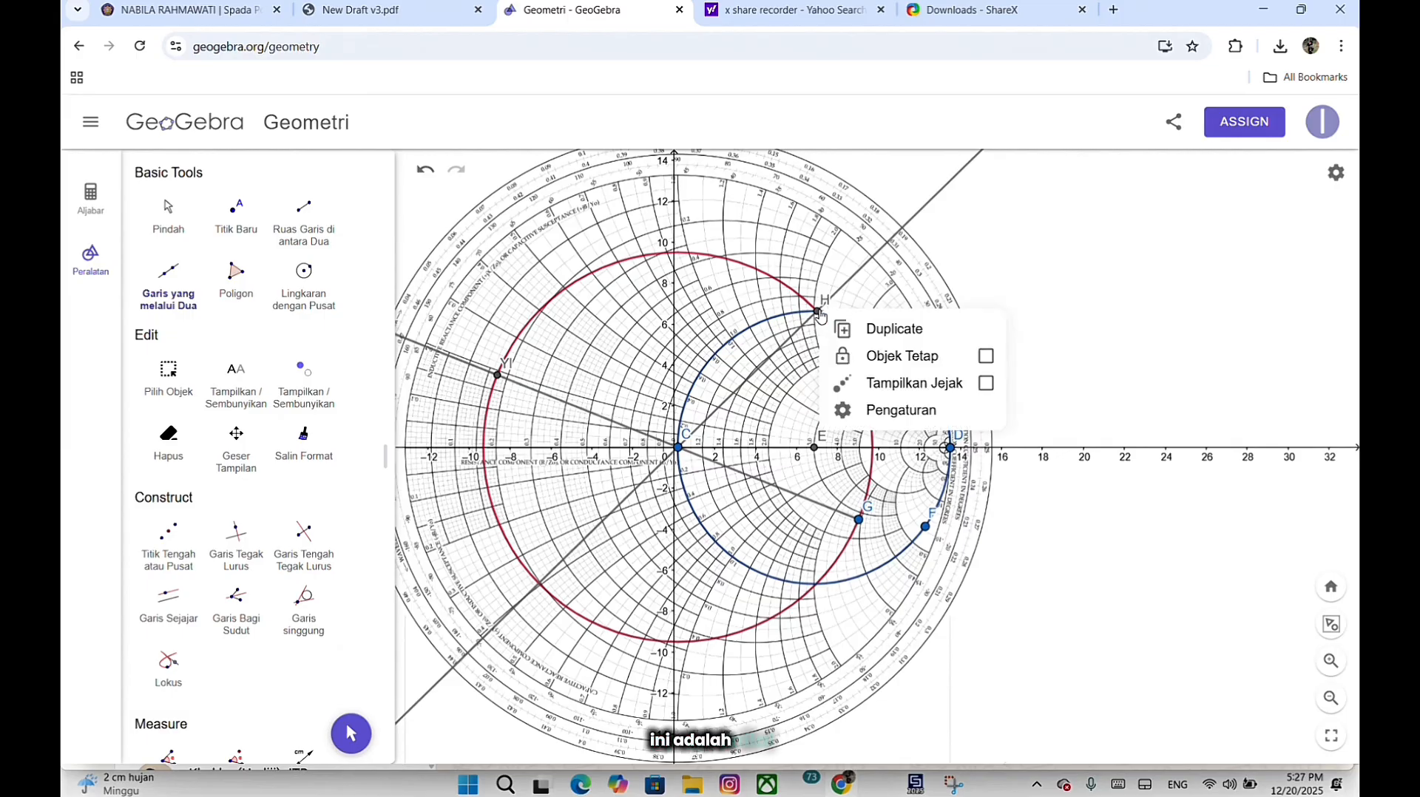
click(901, 411)
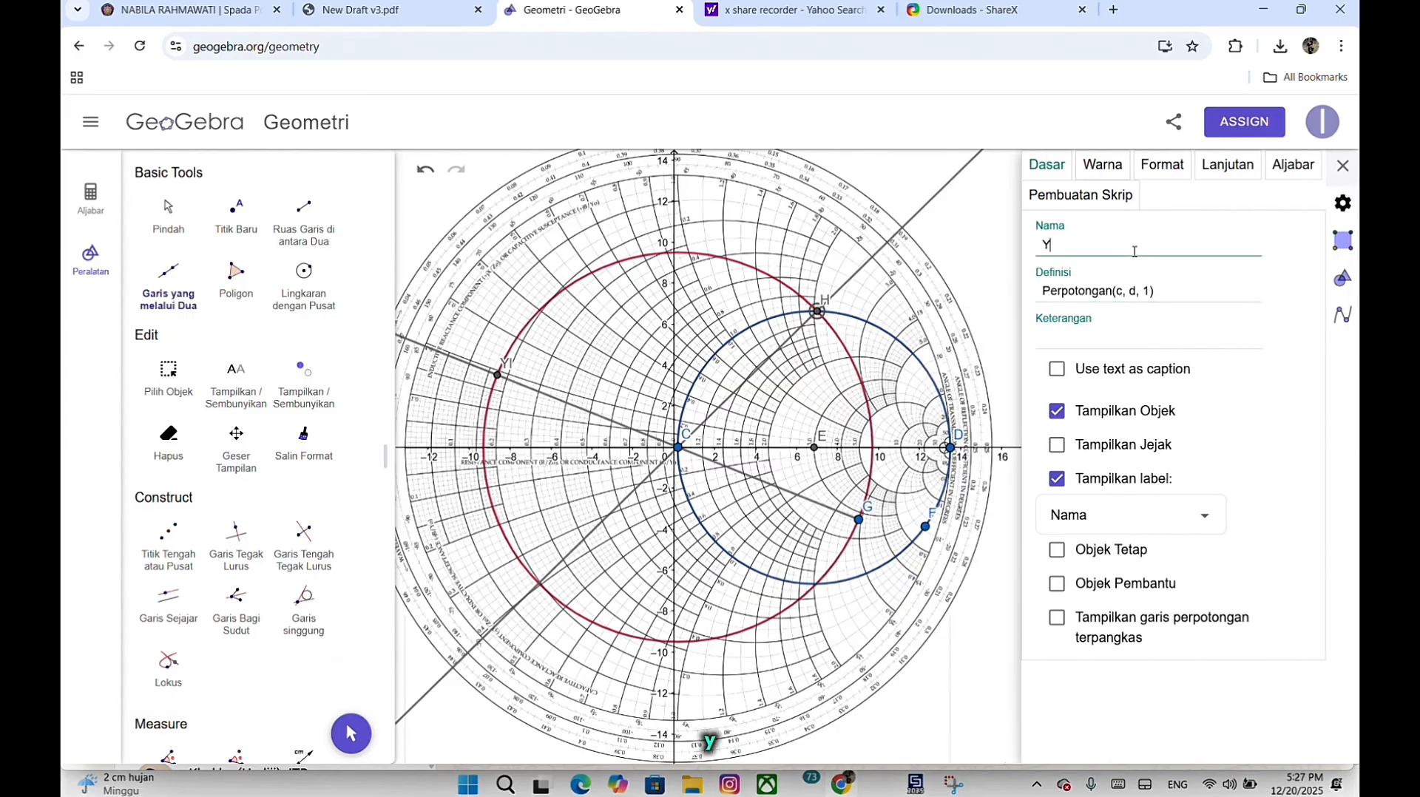
click(1342, 165)
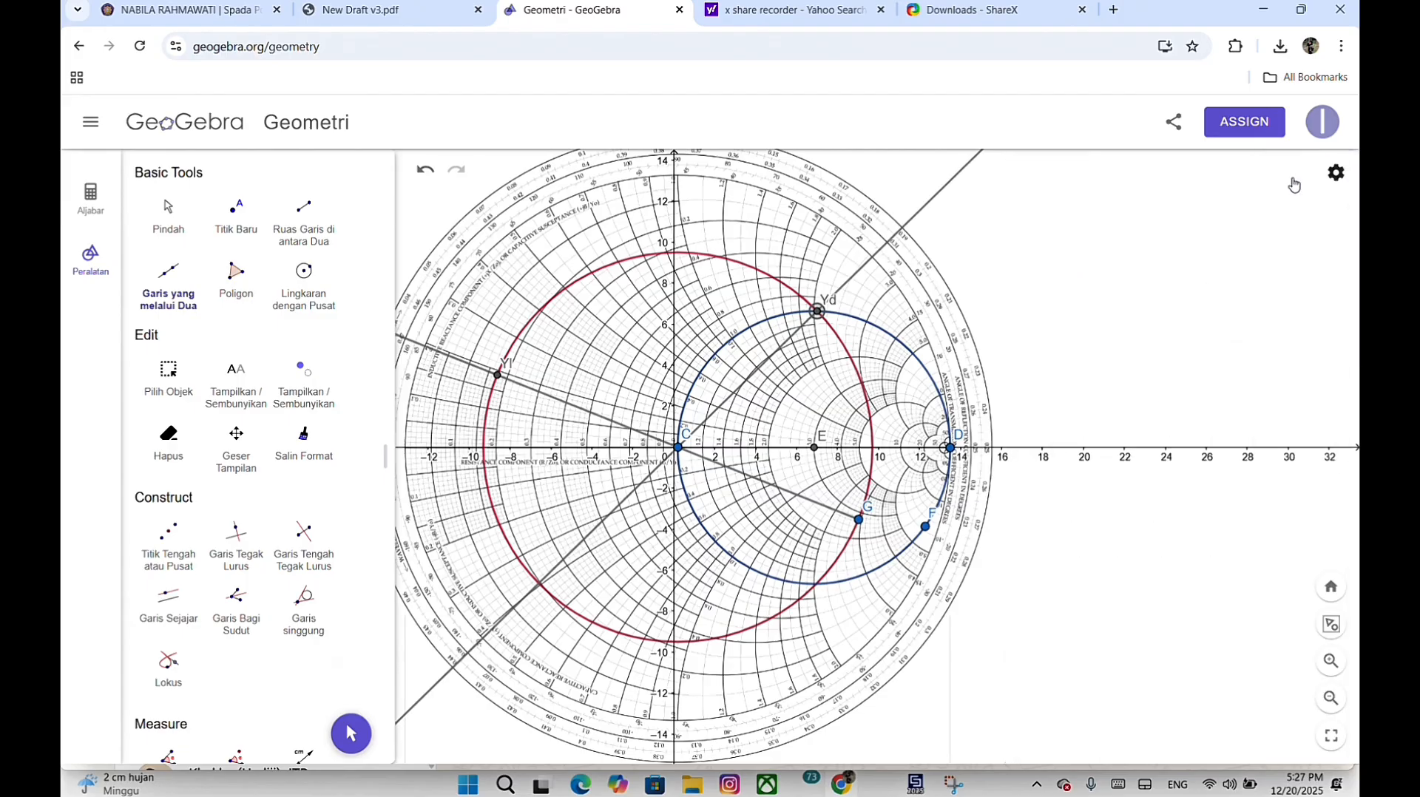
Read where the line through Yd crosses the outermost wavelengths scale and record Yd = 0.188 in the Notepad matching notes.
scroll(843, 312, up, 10)
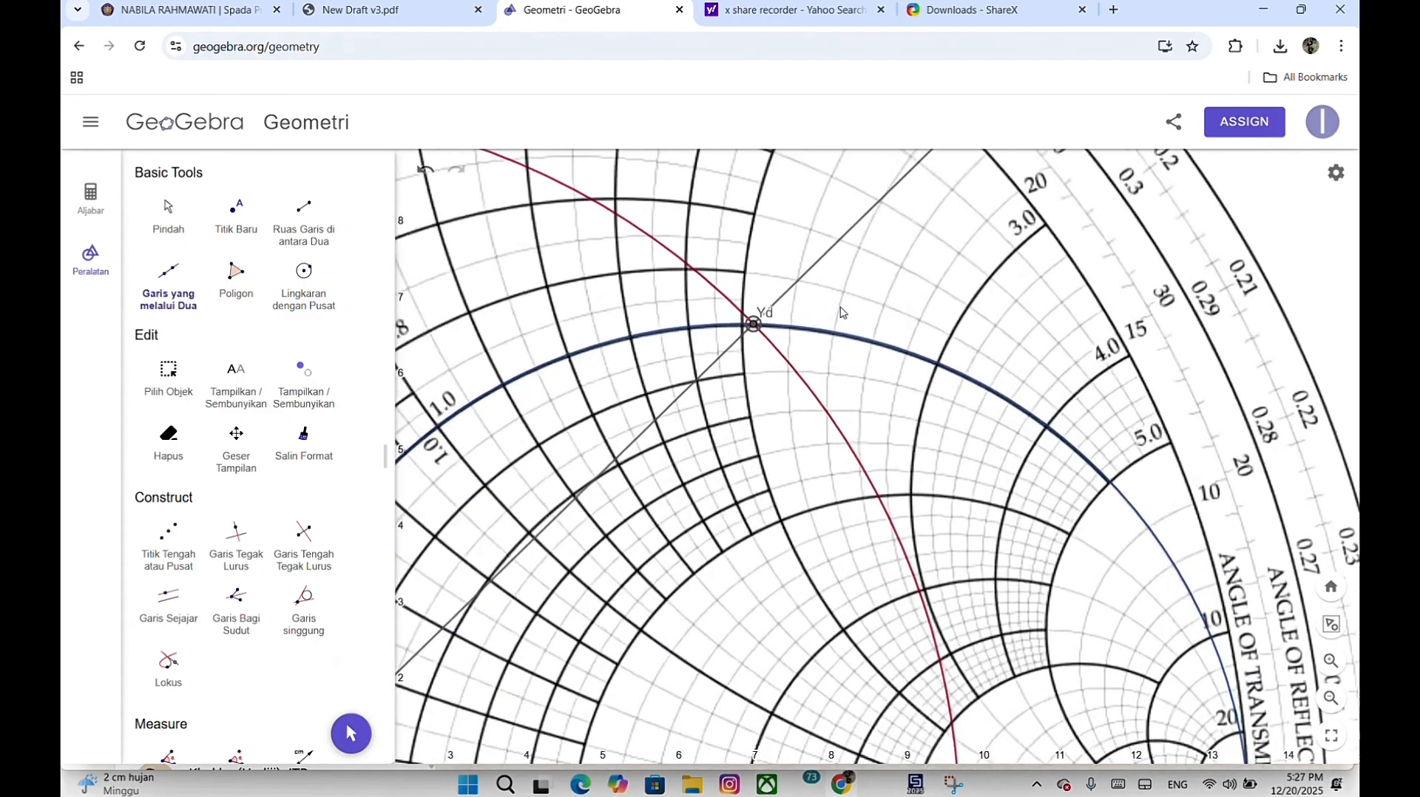
scroll(840, 312, down, 10)
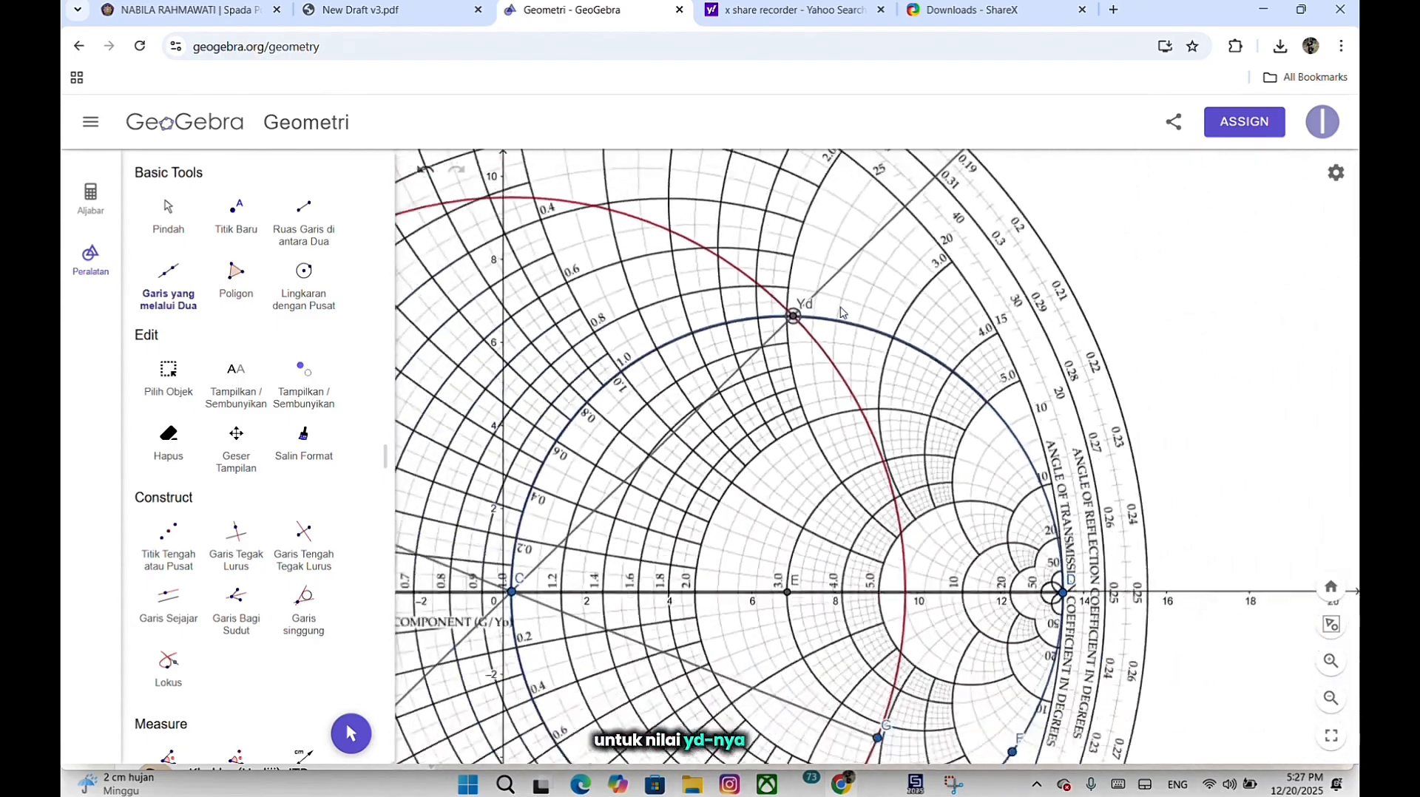
scroll(982, 161, down, 4)
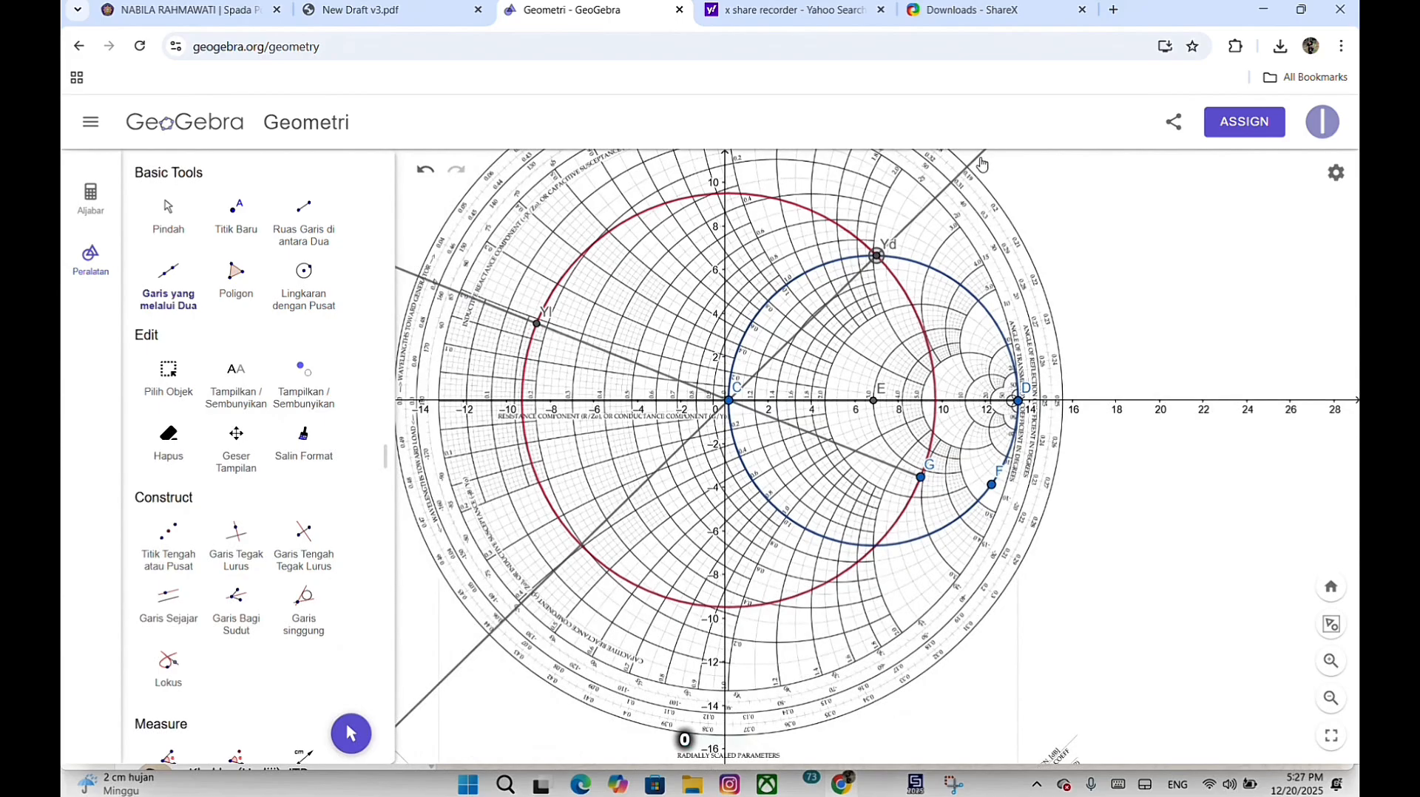
scroll(981, 164, up, 5)
click(964, 196)
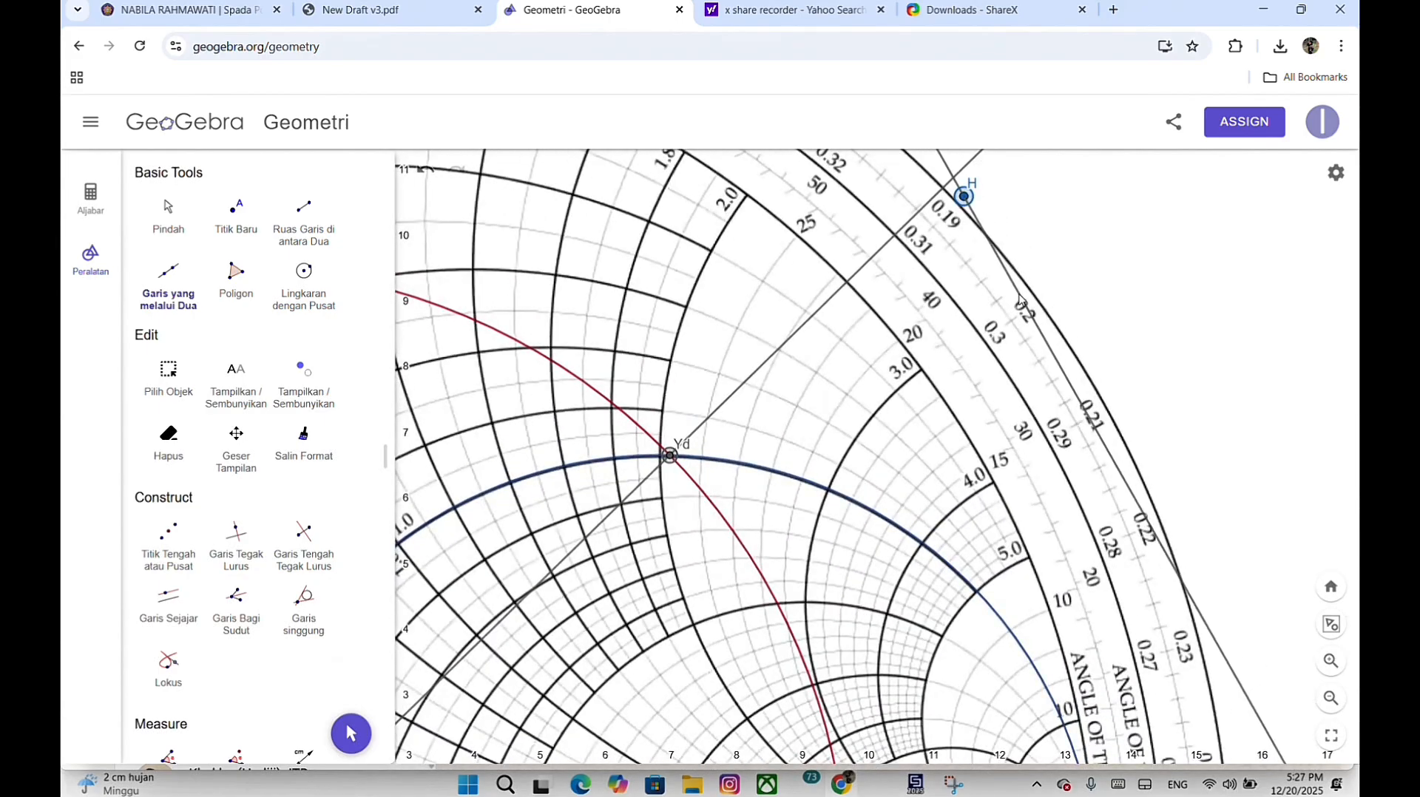
click(1004, 252)
key(Escape)
key(ctrl+z)
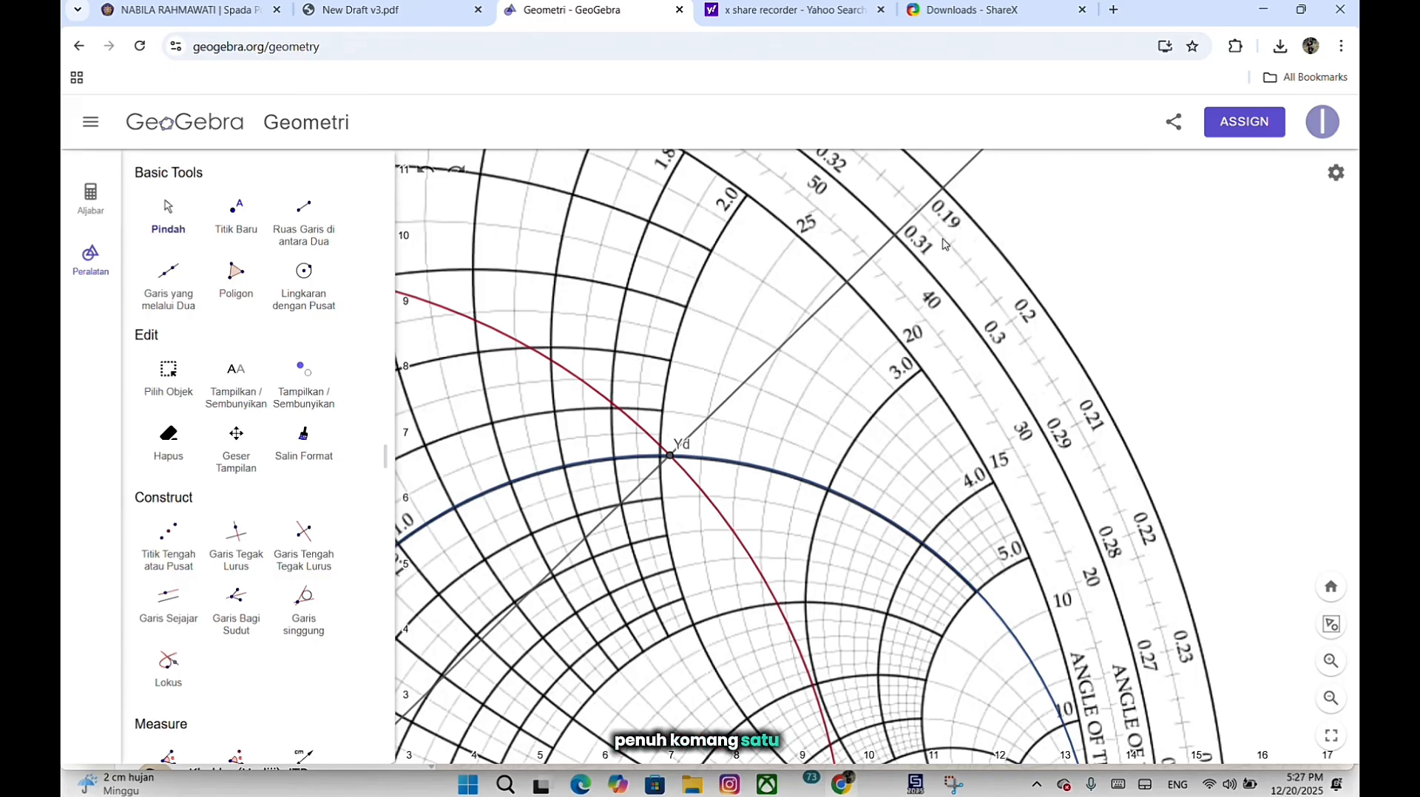
click(882, 785)
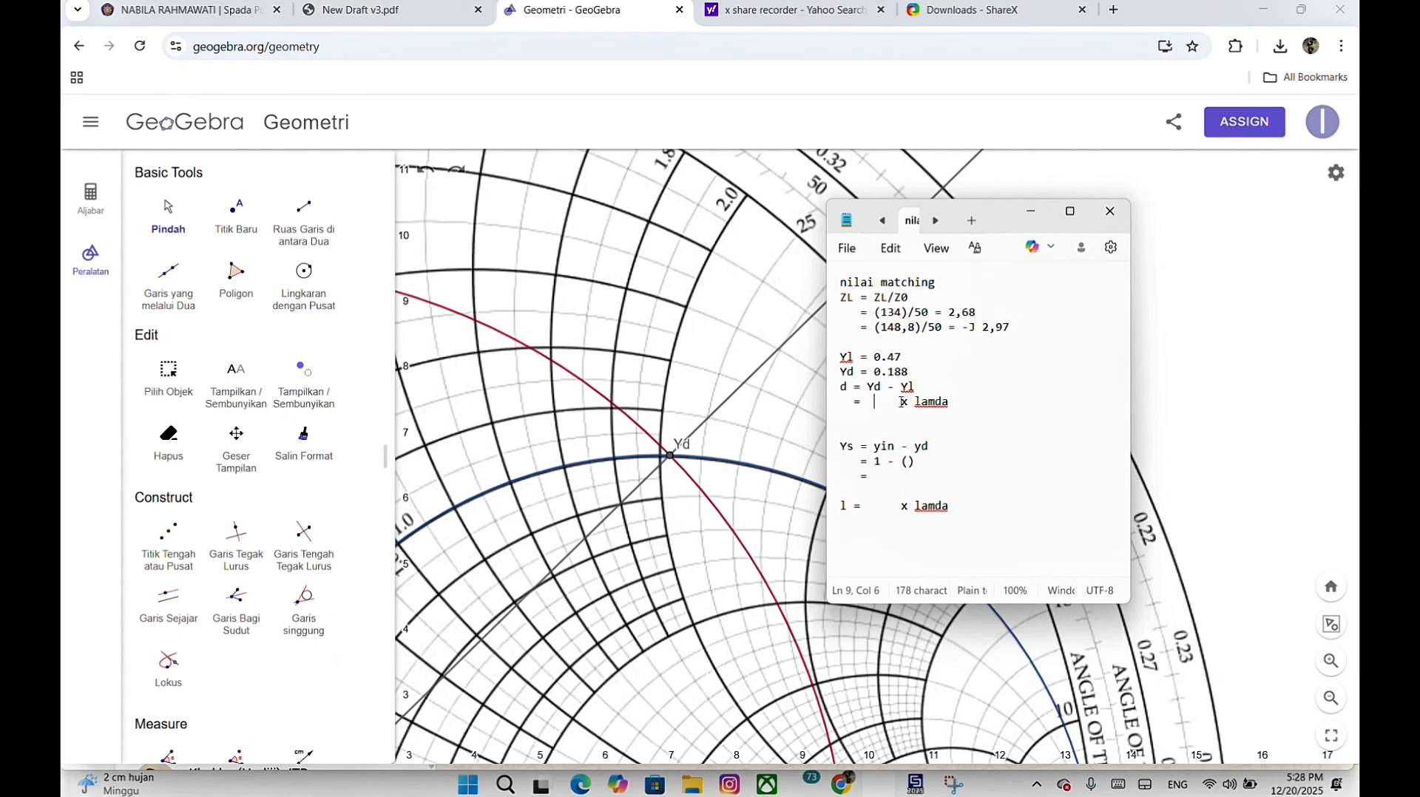
Recheck where the line through Yl crosses the outermost wavelengths-toward-generator scale and correct Yl to 0.03 in the Notepad matching notes.
scroll(732, 435, down, 10)
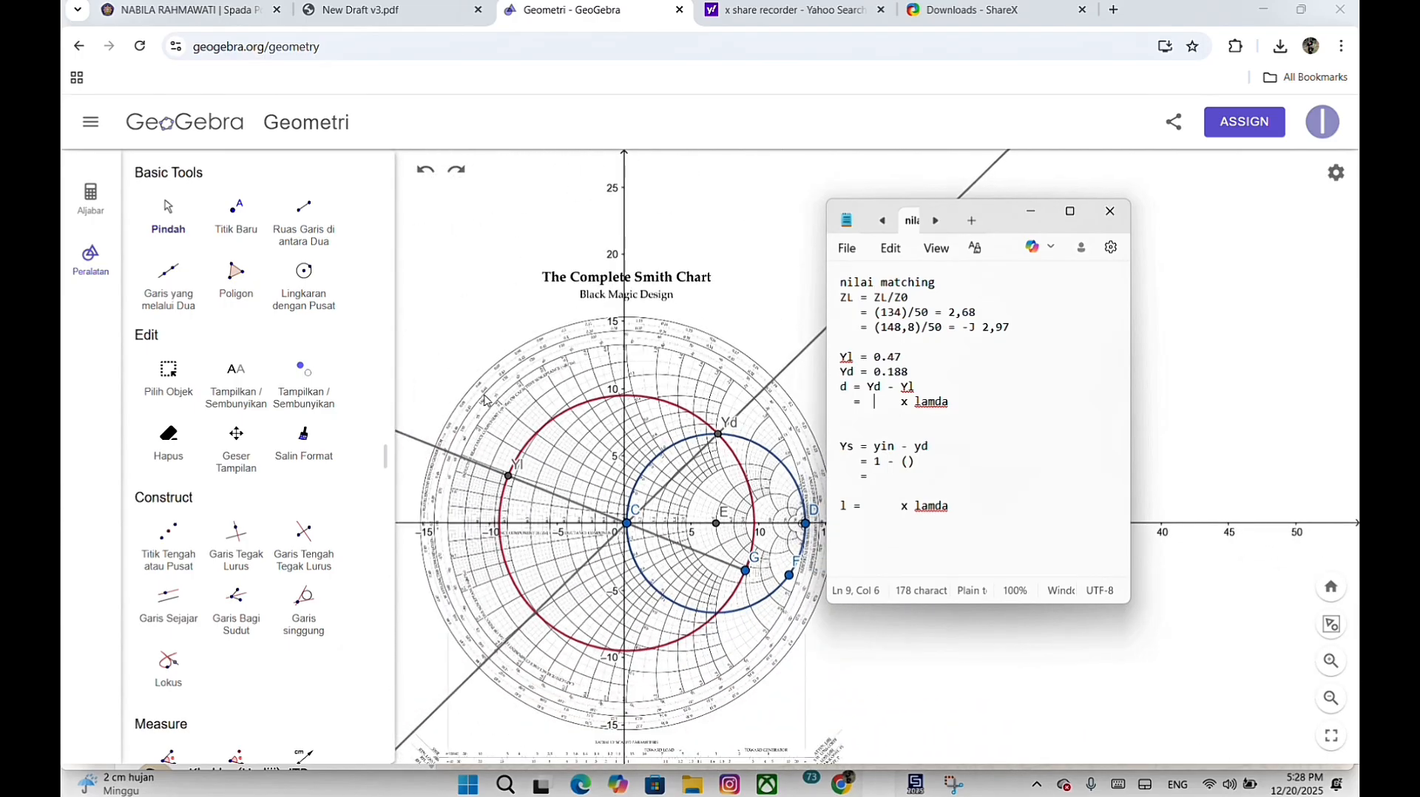
click(489, 398)
scroll(473, 414, up, 6)
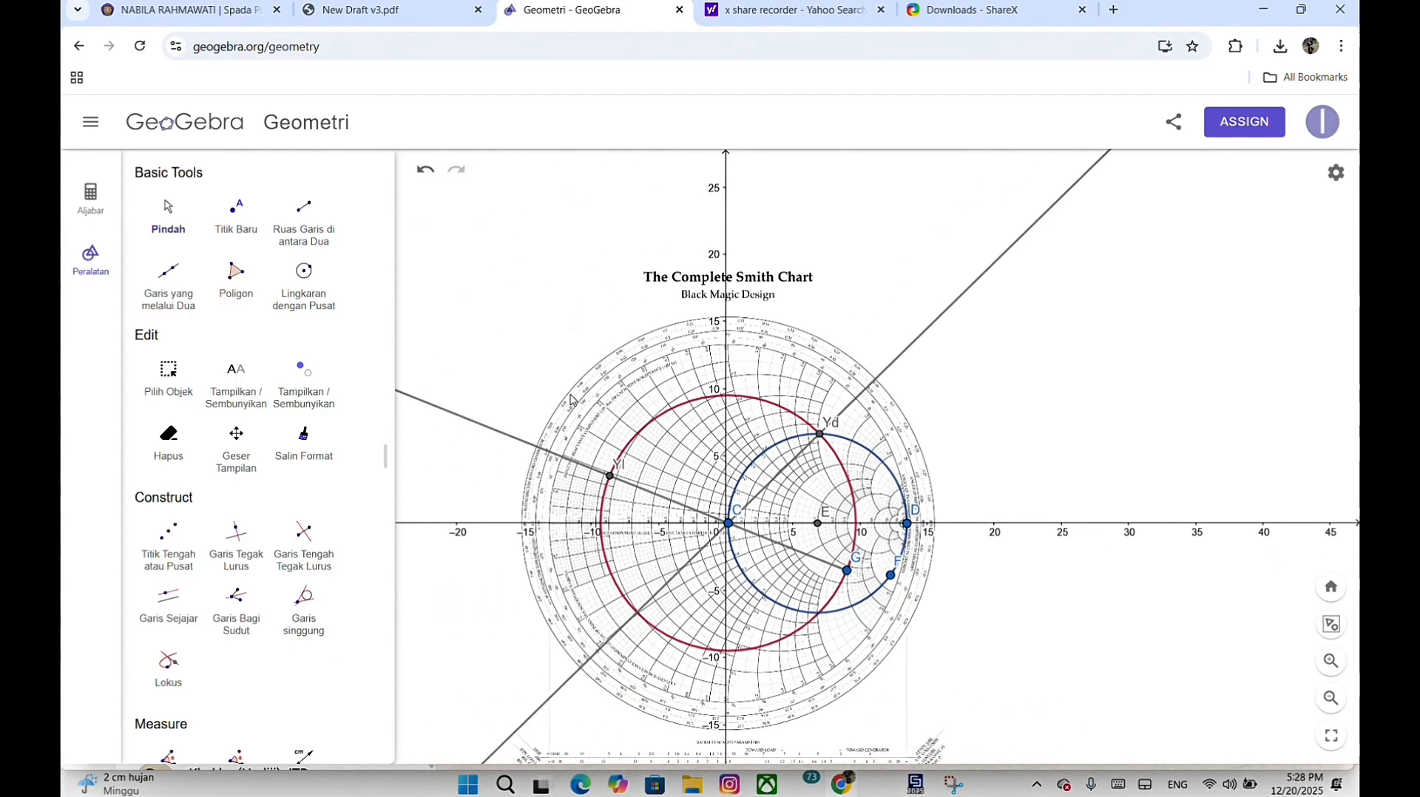
scroll(570, 490, up, 4)
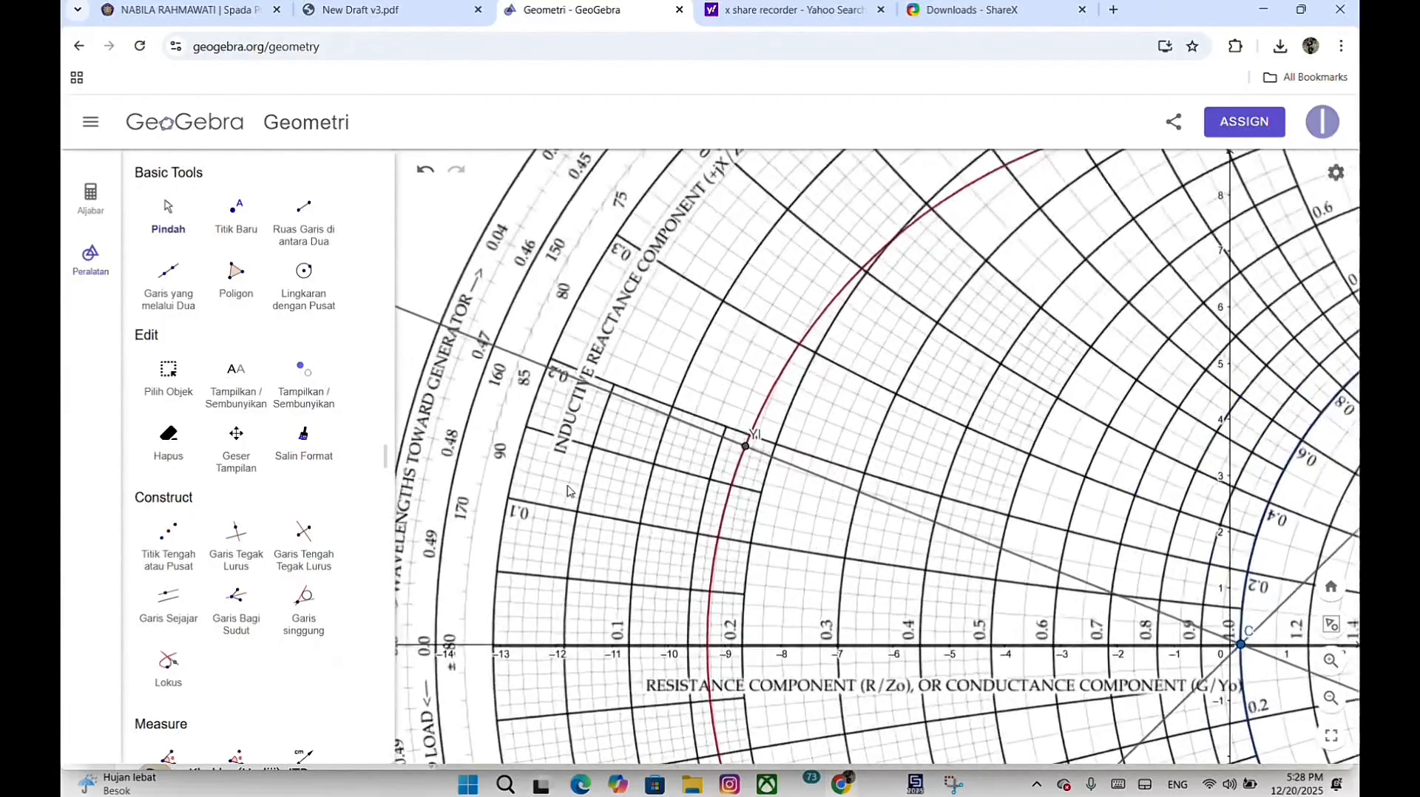
scroll(570, 491, up, 2)
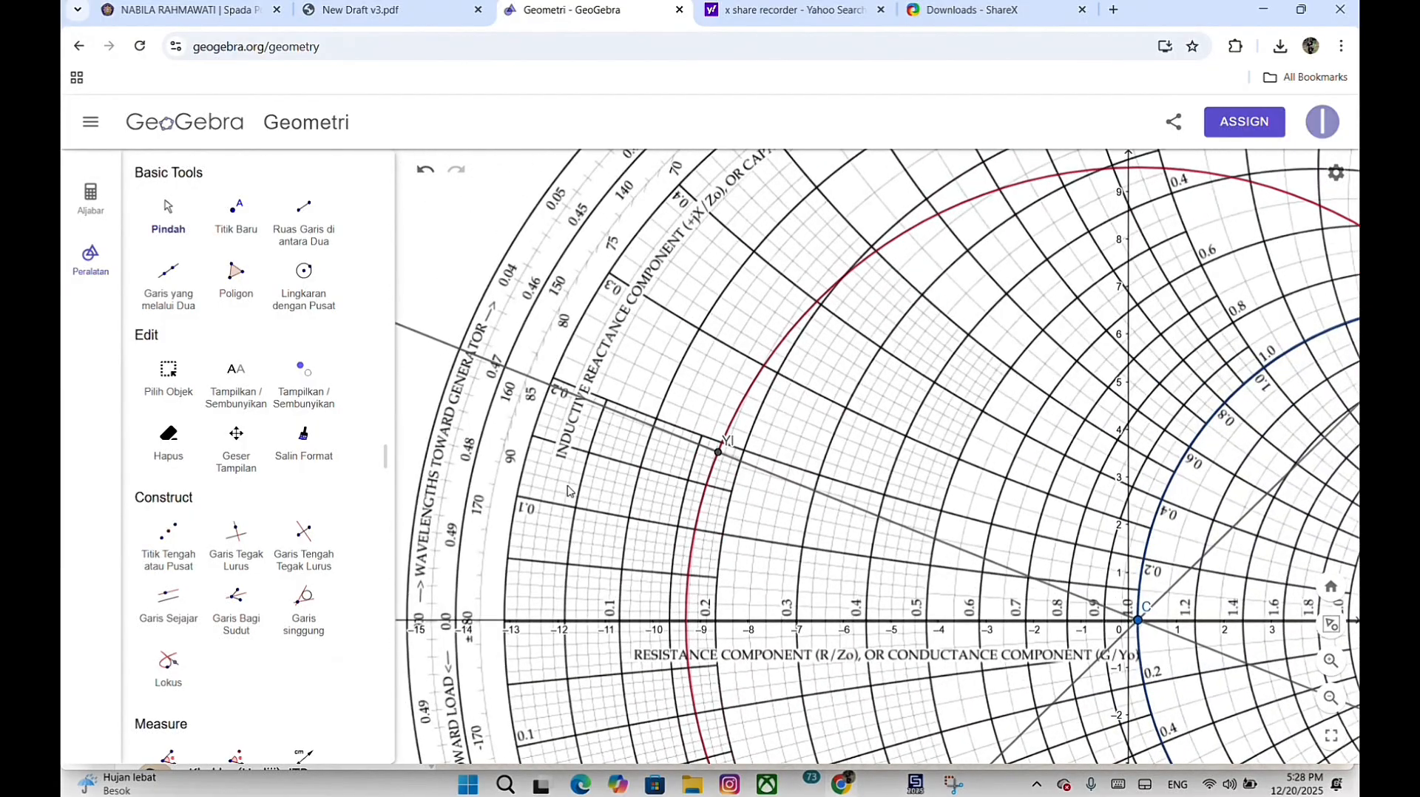
scroll(569, 490, down, 1)
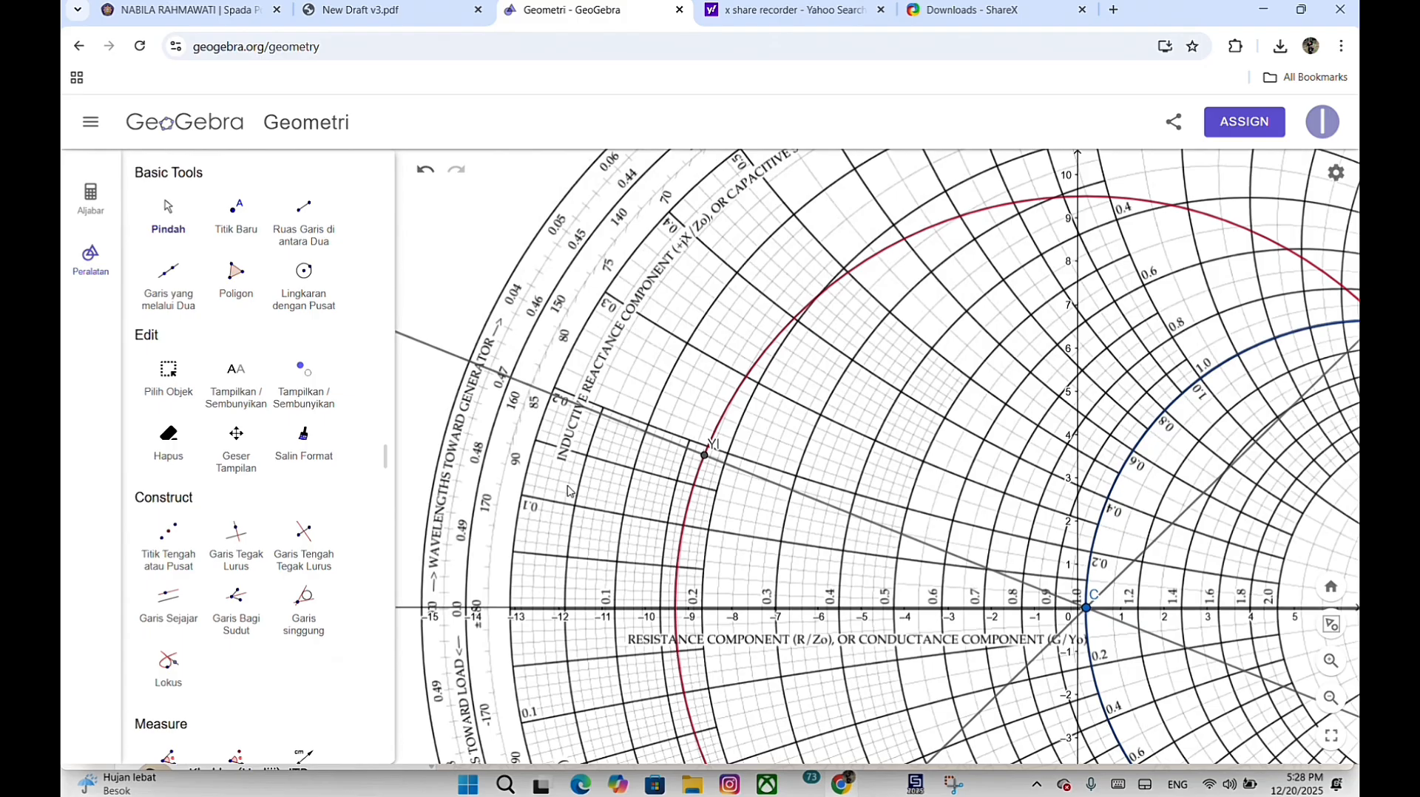
scroll(569, 490, down, 3)
scroll(569, 491, up, 3)
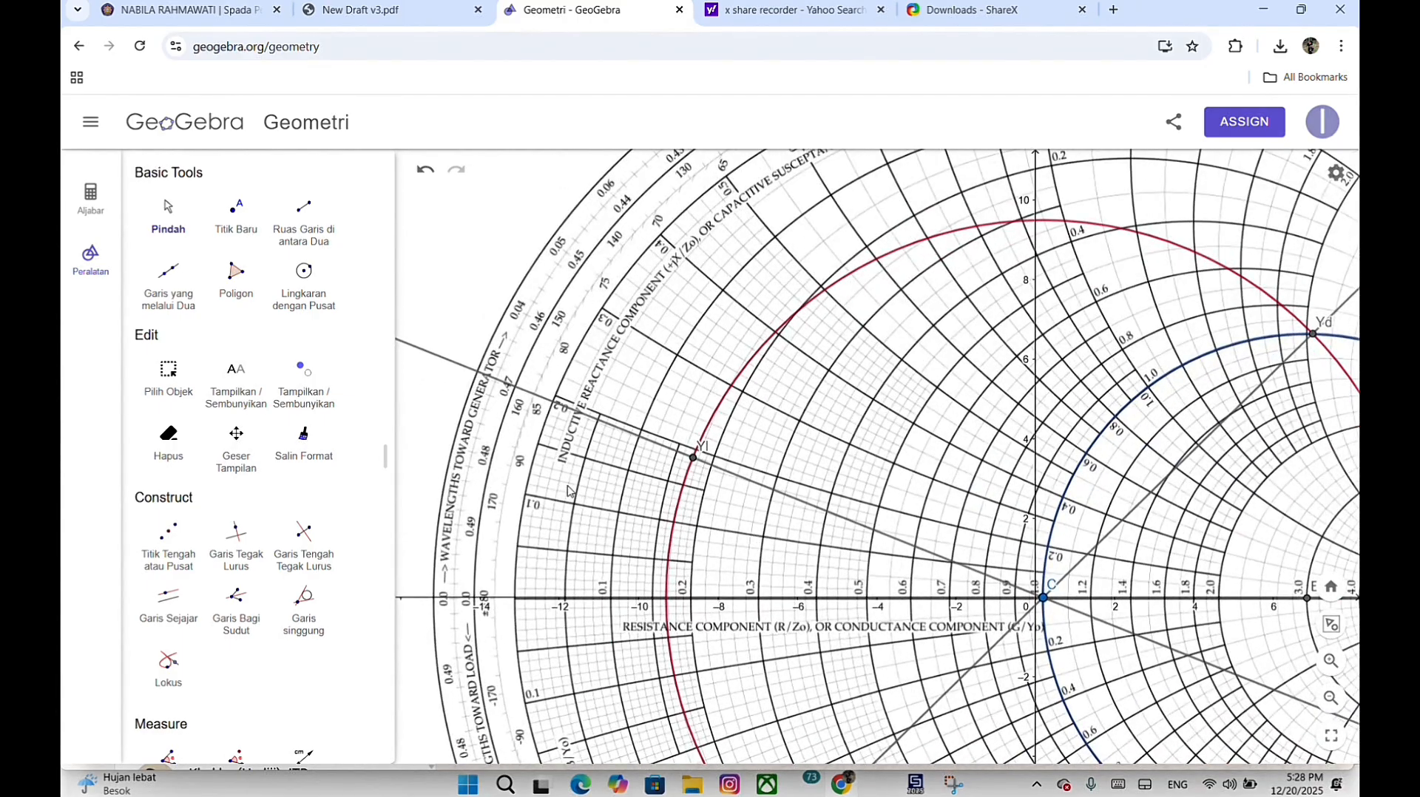
scroll(569, 491, down, 5)
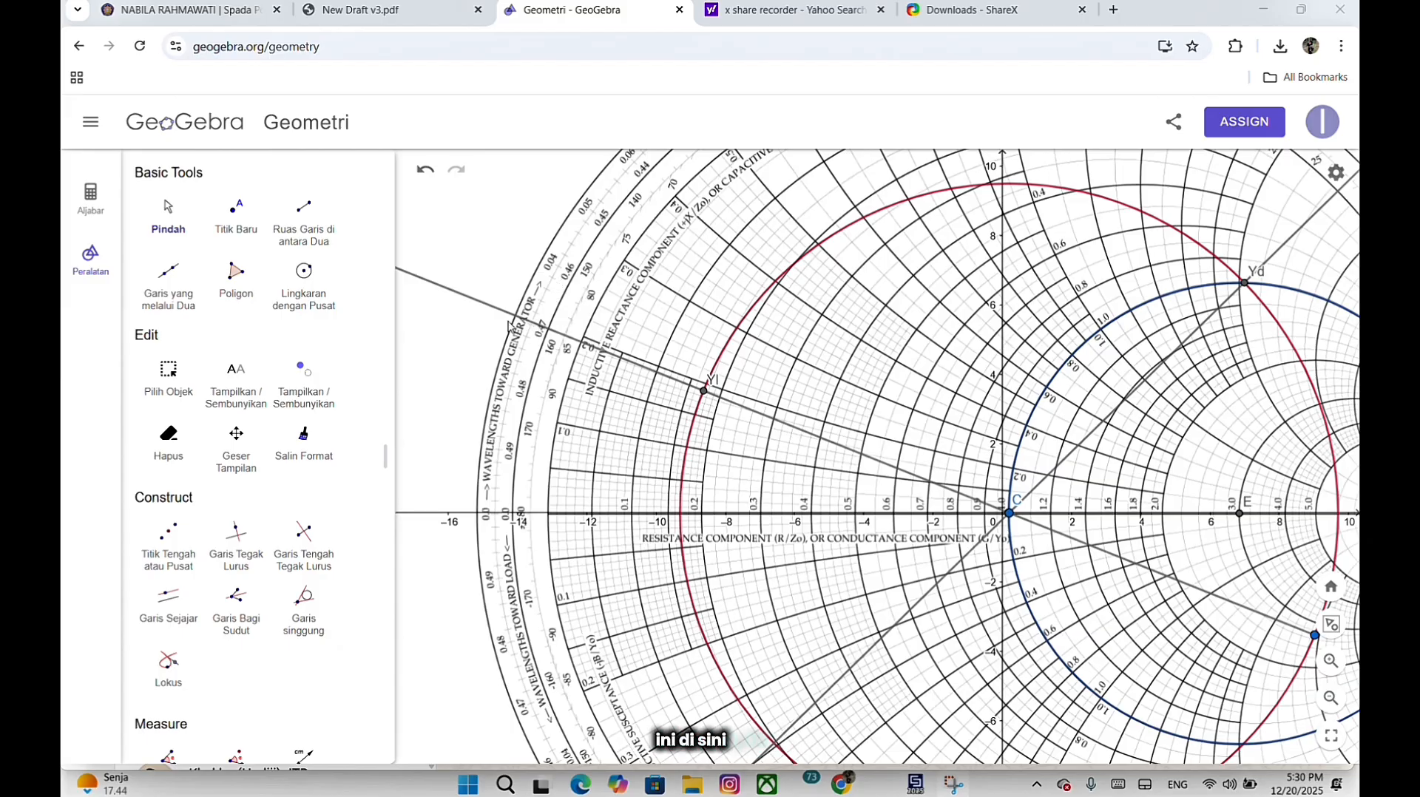
click(878, 784)
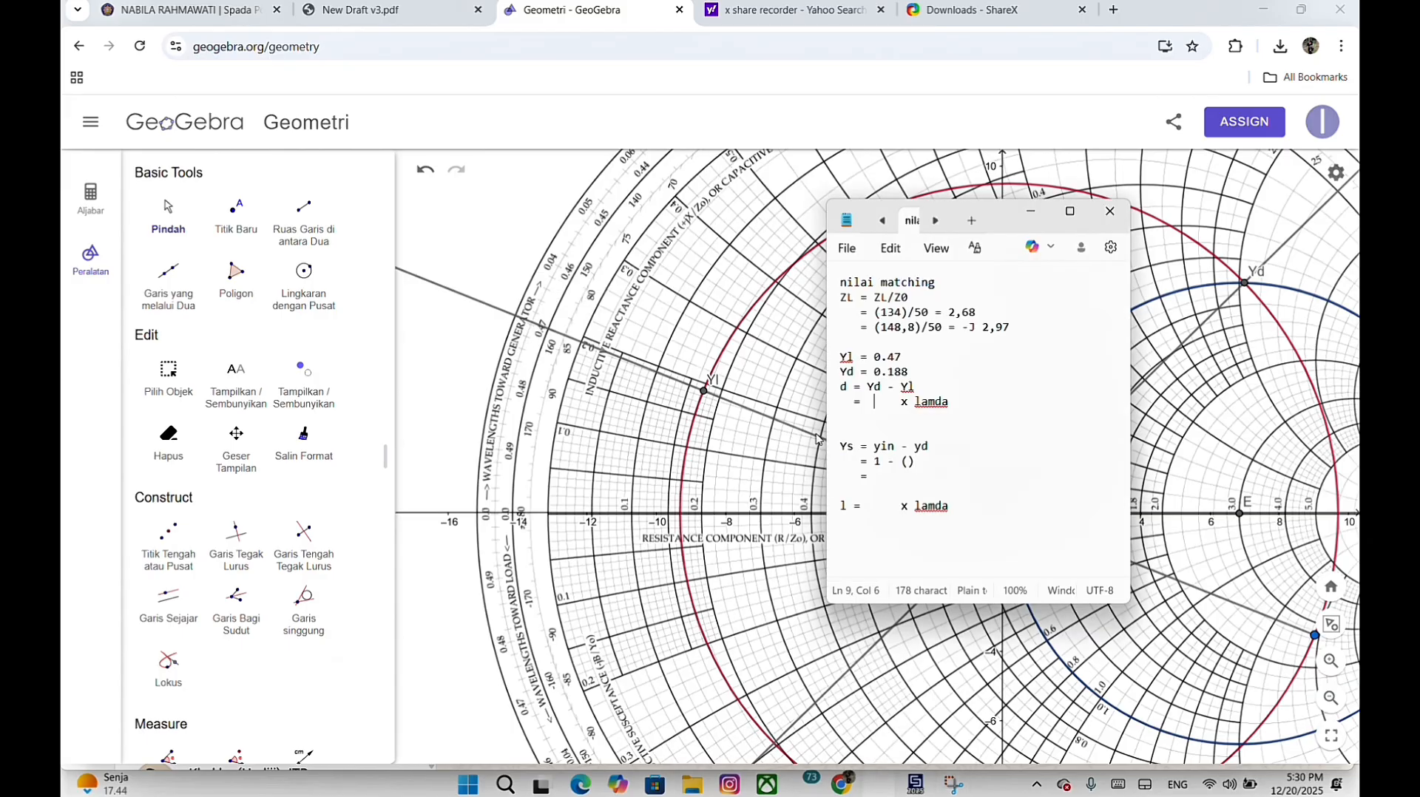
click(901, 357)
key(BackSpace)
key(BackSpace)
Enter 0.0158 as the factor of lamda for distance d and remove the extra spaces before the x.
text(0.01)
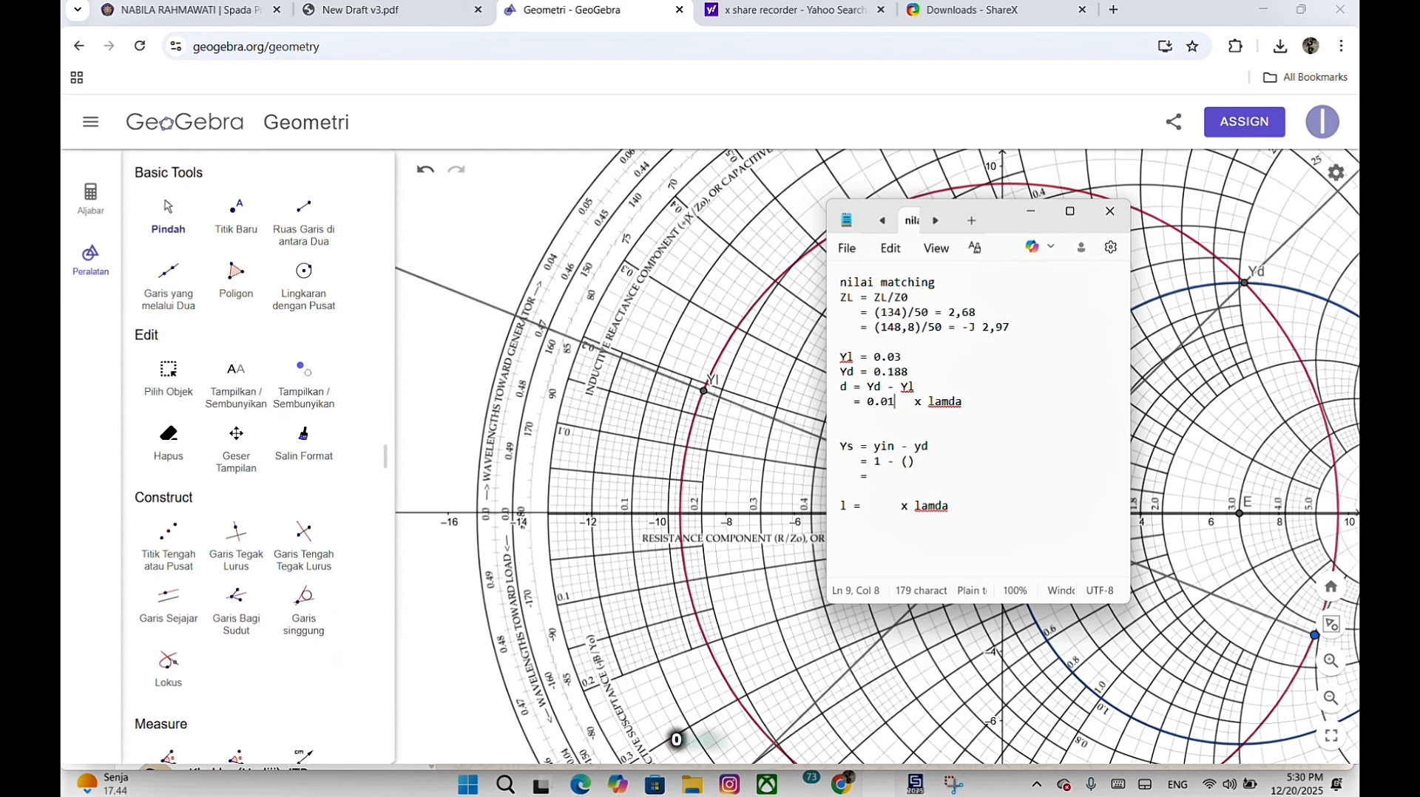
text(58)
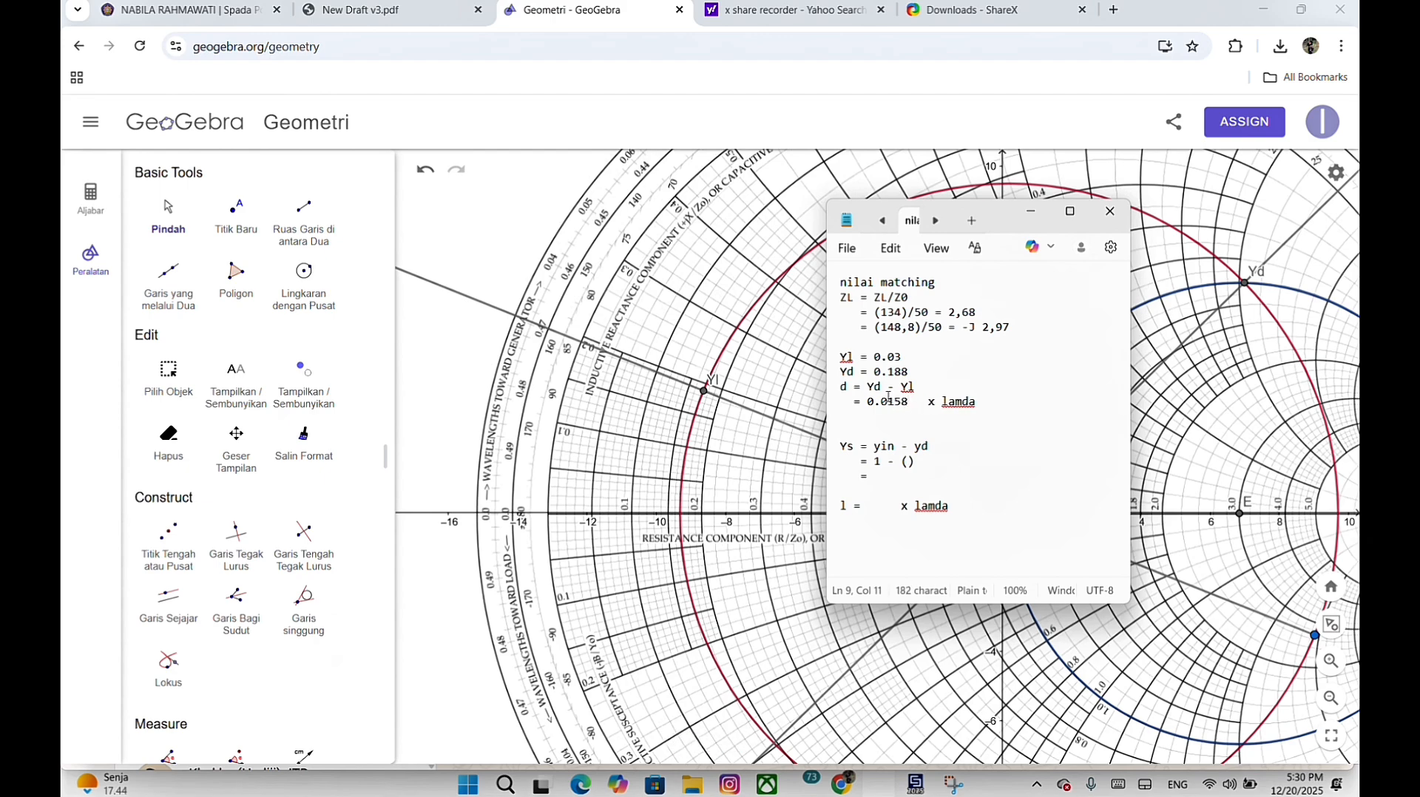
click(926, 401)
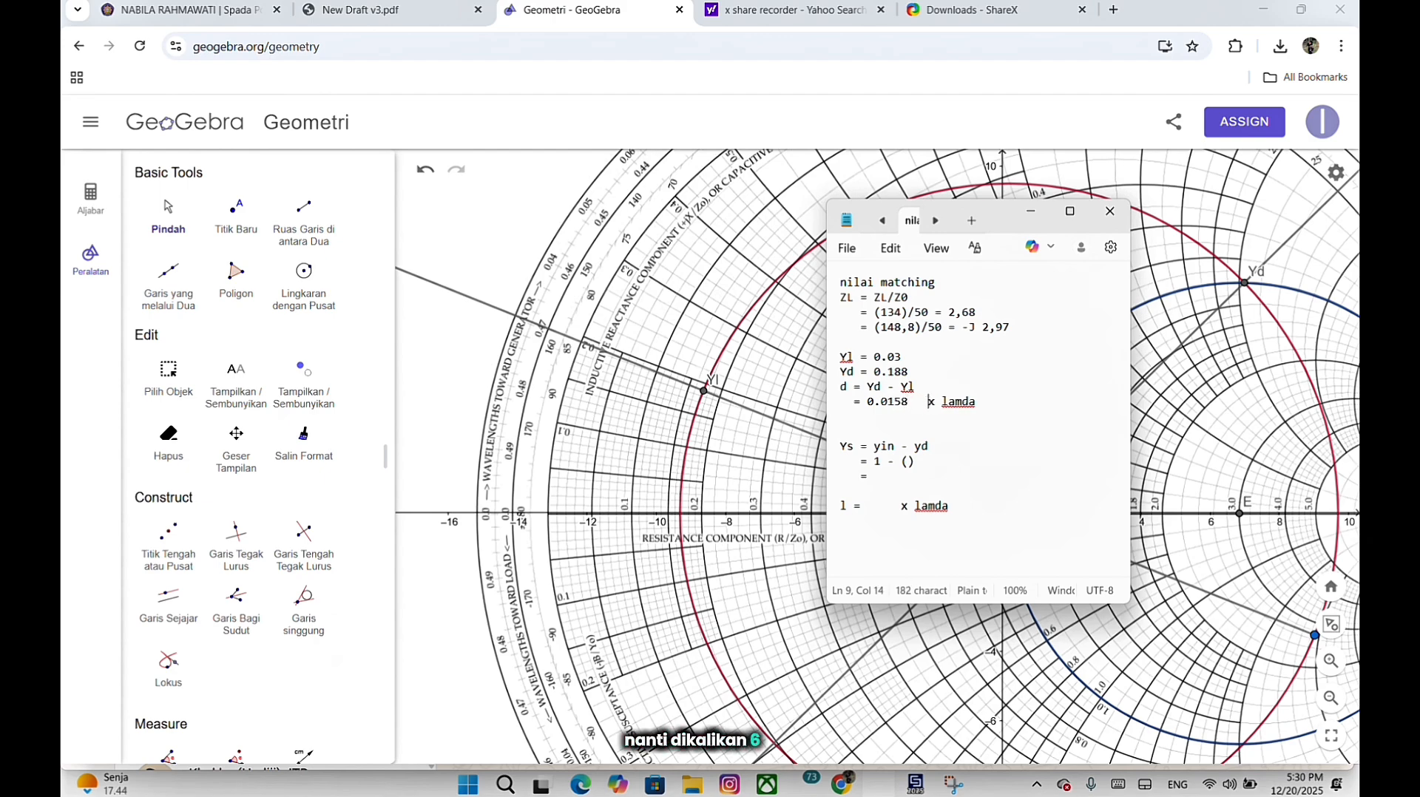
key(BackSpace)
key(BackSpace)
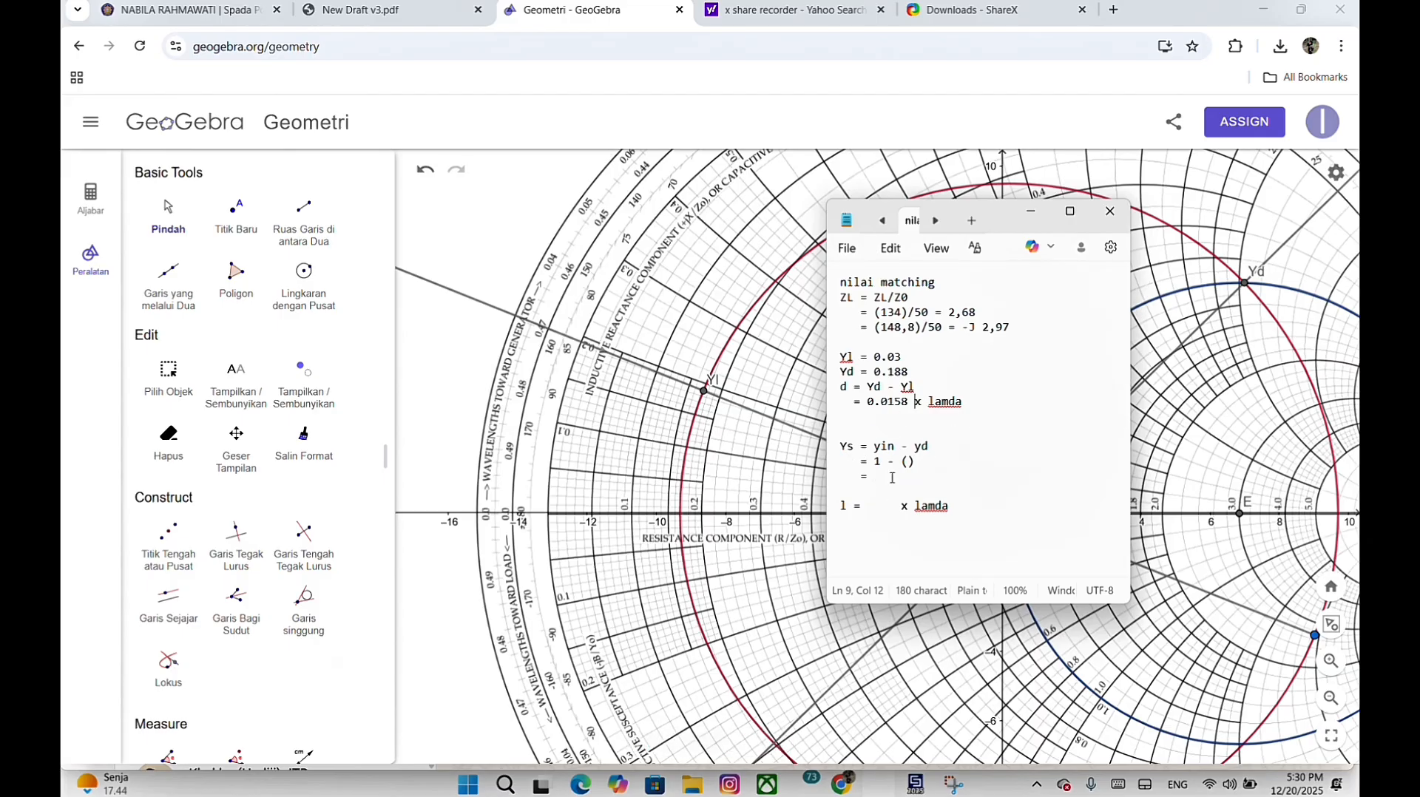
Place a new point on the Smith chart's lower-right unit rim, between the 2.0 and 3.0 reactance arcs, just past the -20 mark toward -25.
click(582, 467)
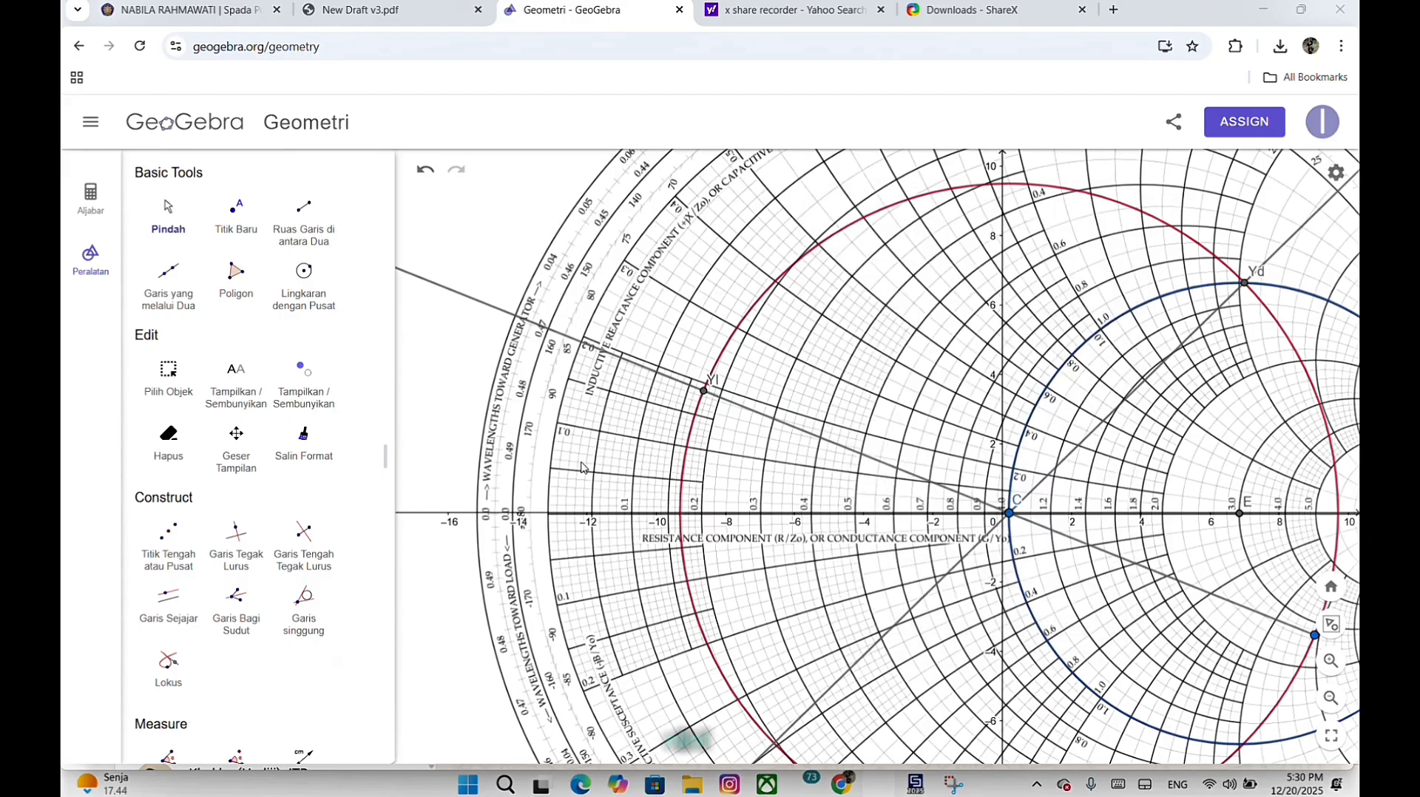
drag(961, 446, 712, 386)
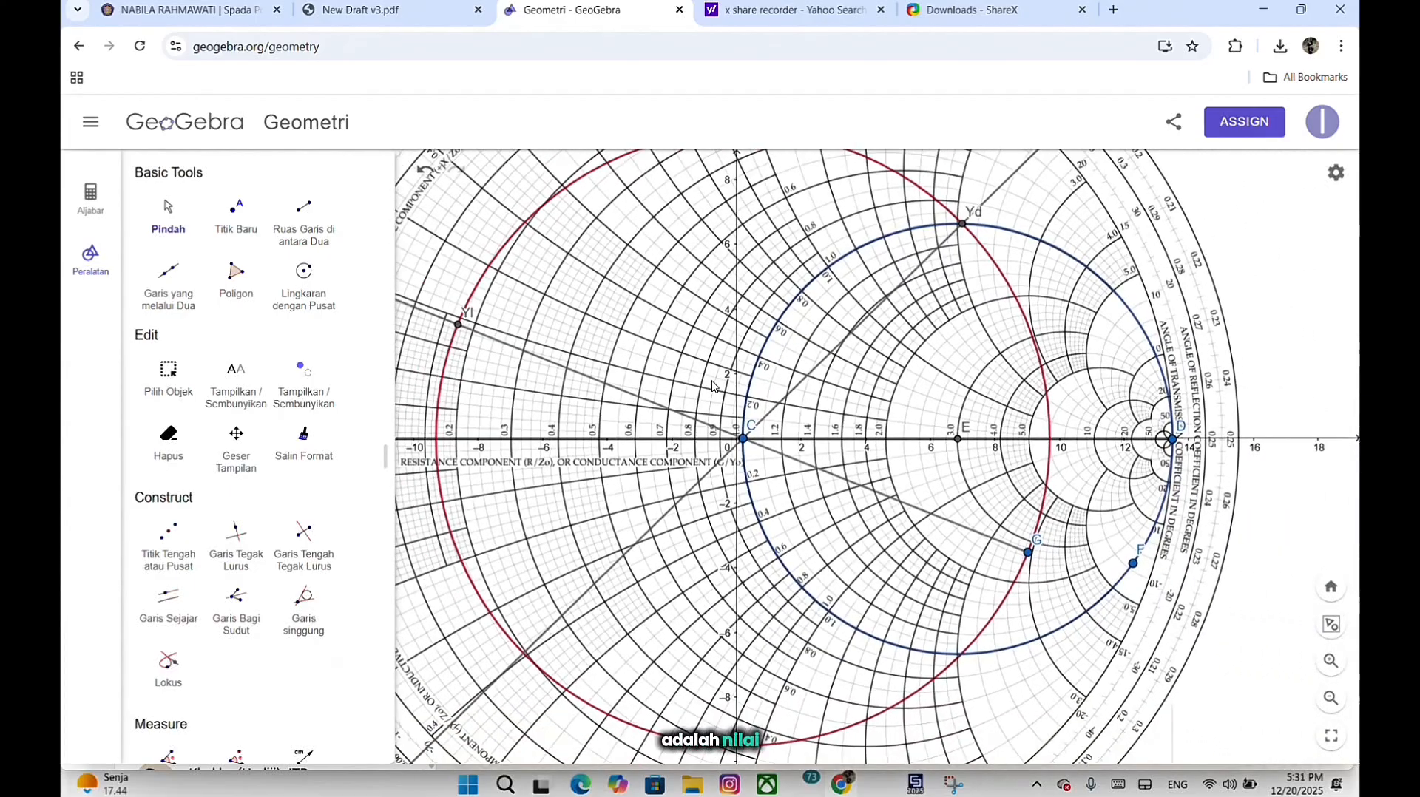
scroll(712, 385, down, 4)
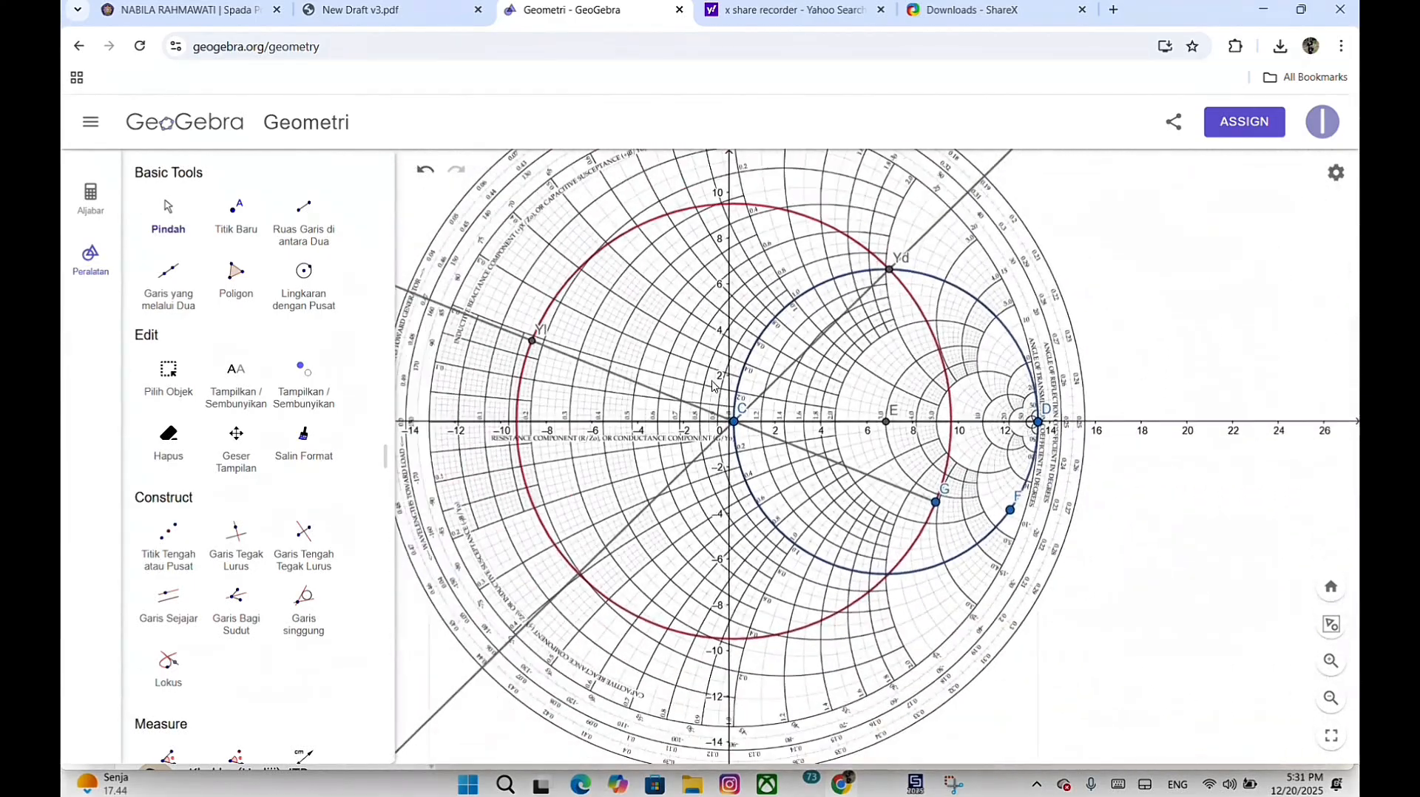
scroll(713, 385, up, 1)
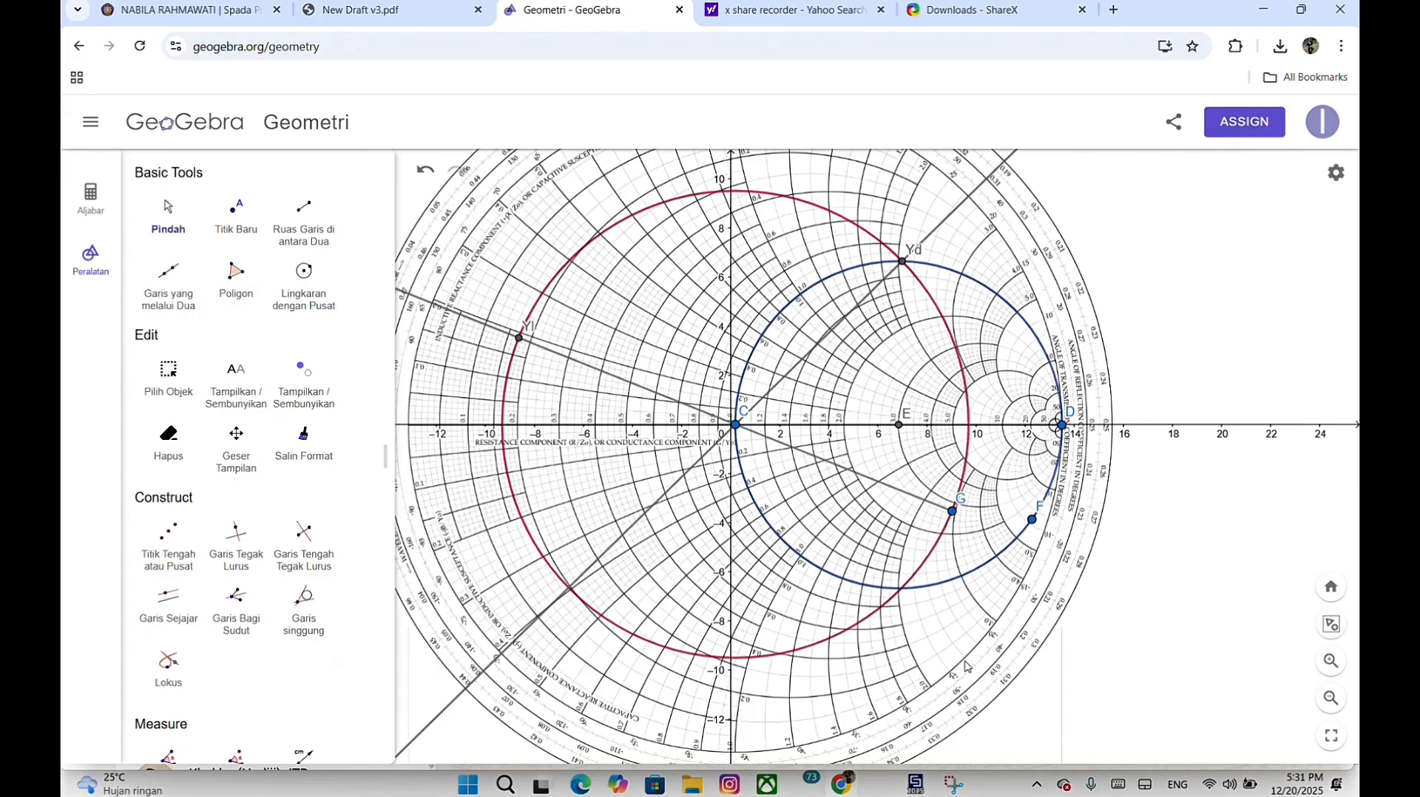
scroll(967, 665, up, 10)
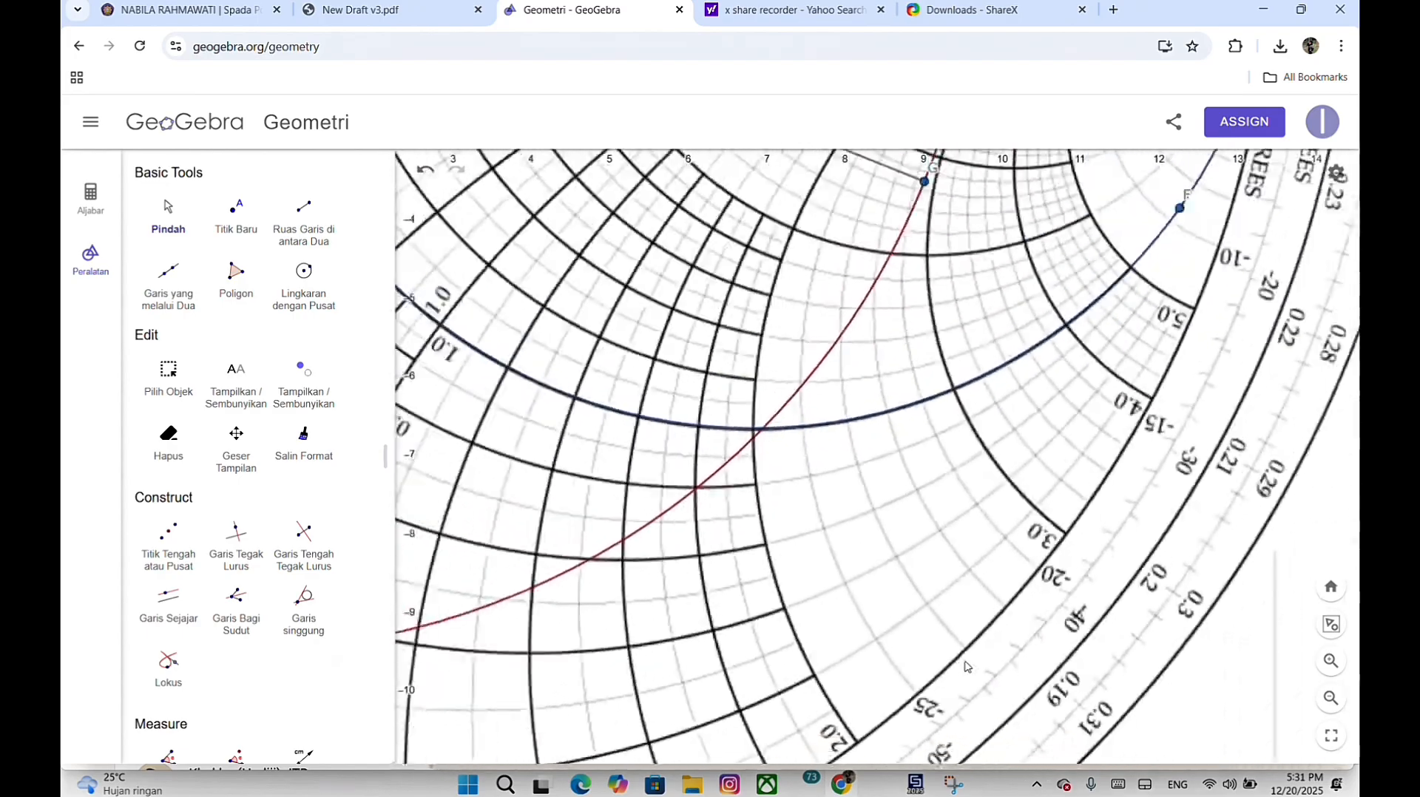
scroll(966, 666, down, 1)
click(233, 224)
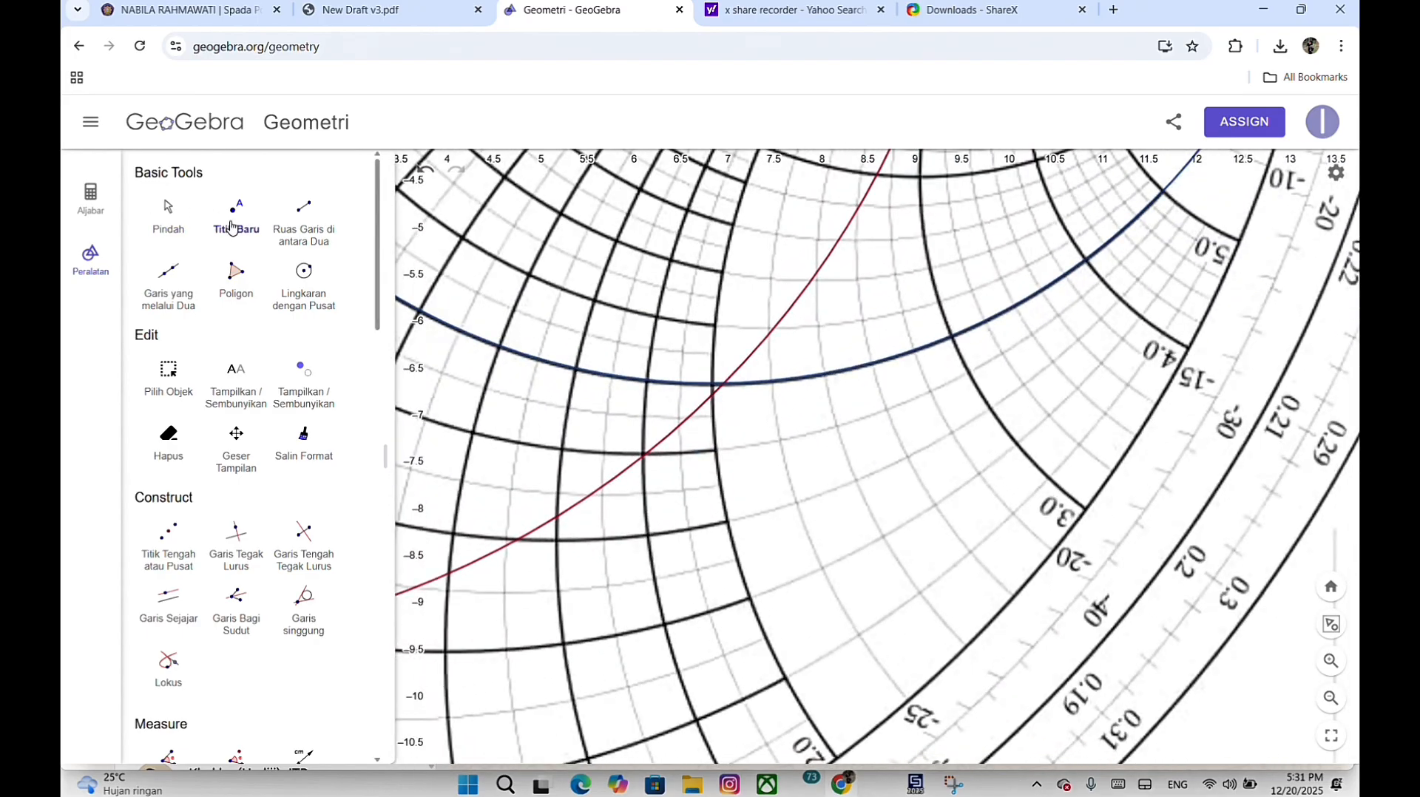
click(973, 641)
scroll(973, 643, down, 10)
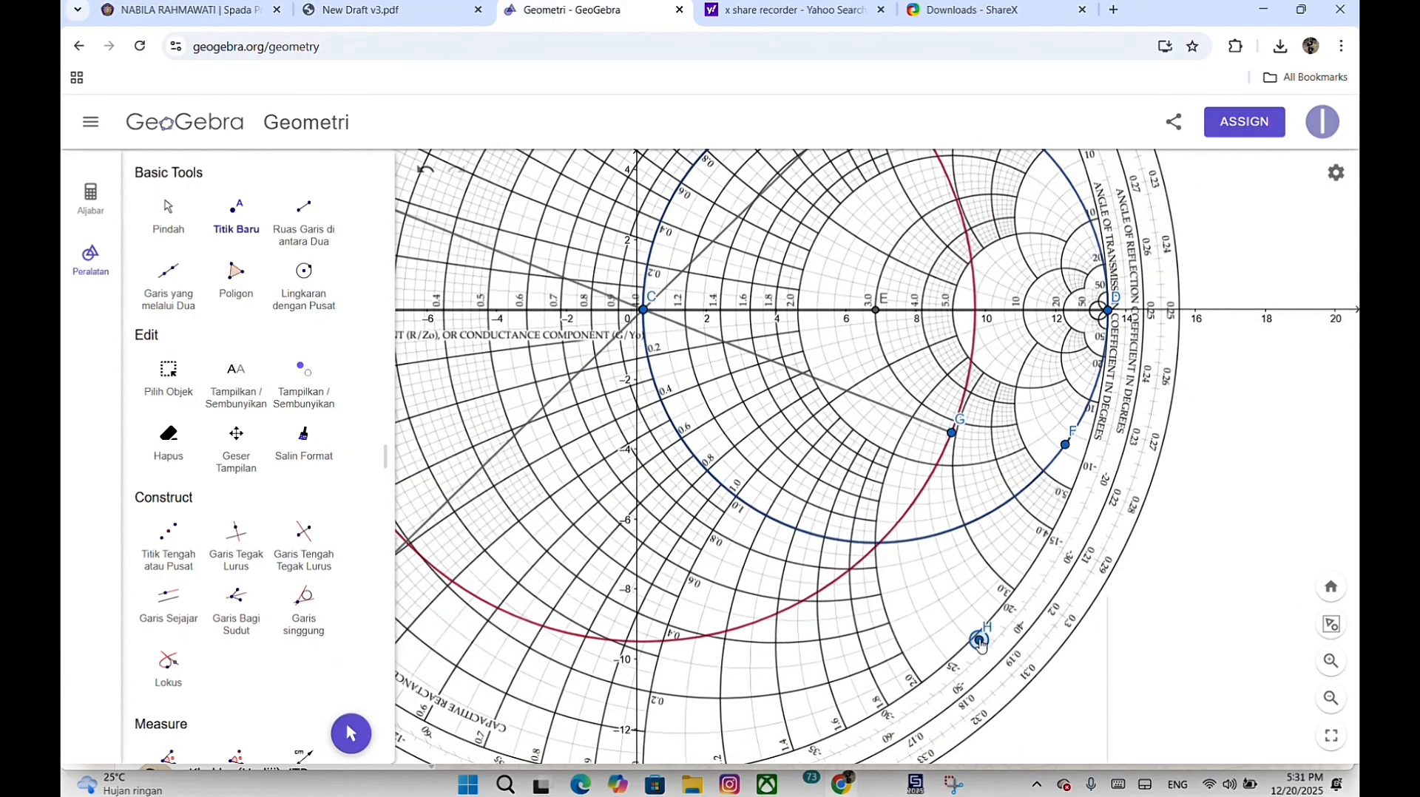
scroll(975, 641, up, 3)
scroll(976, 641, up, 10)
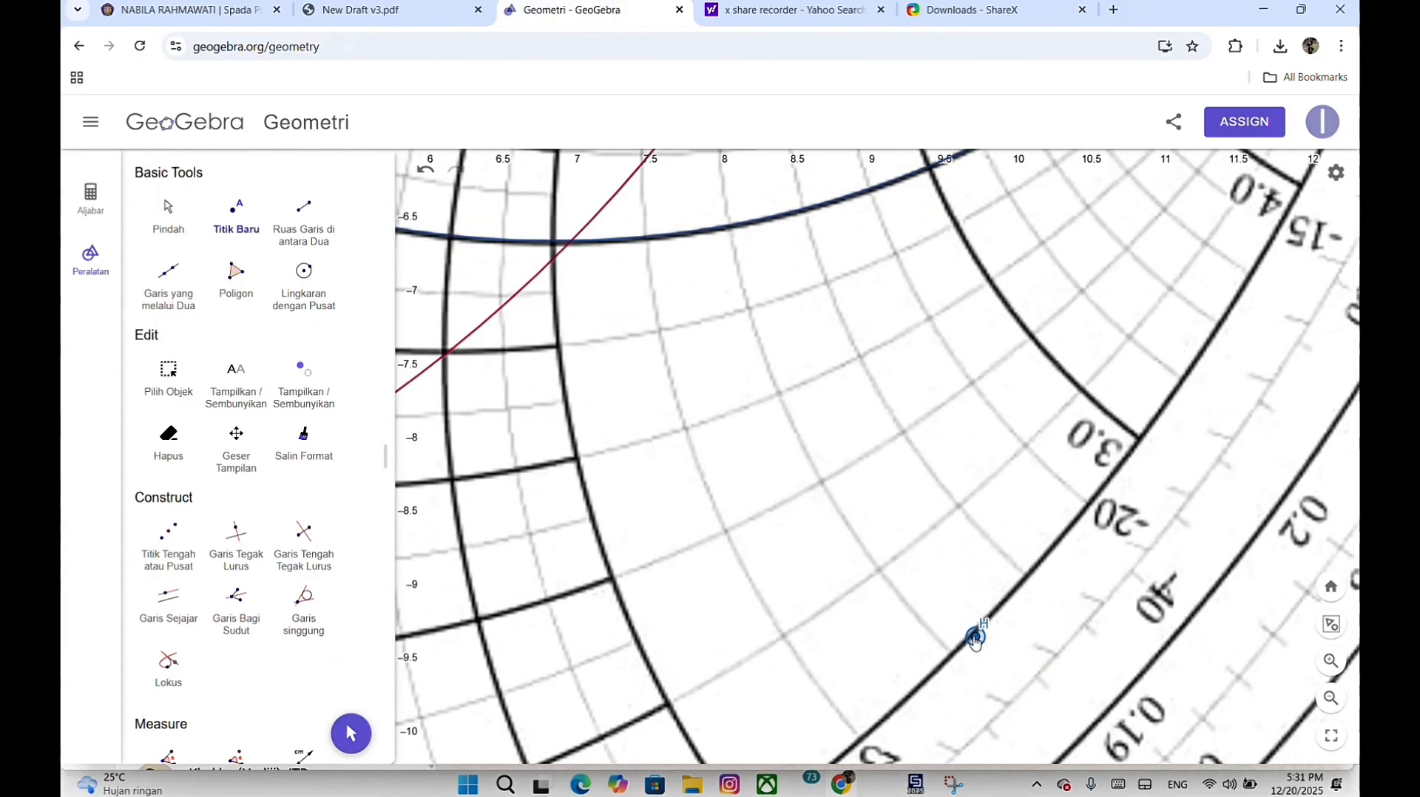
Draw a line through the chart centre C and point H on the outer circle of the Smith chart.
scroll(974, 638, down, 8)
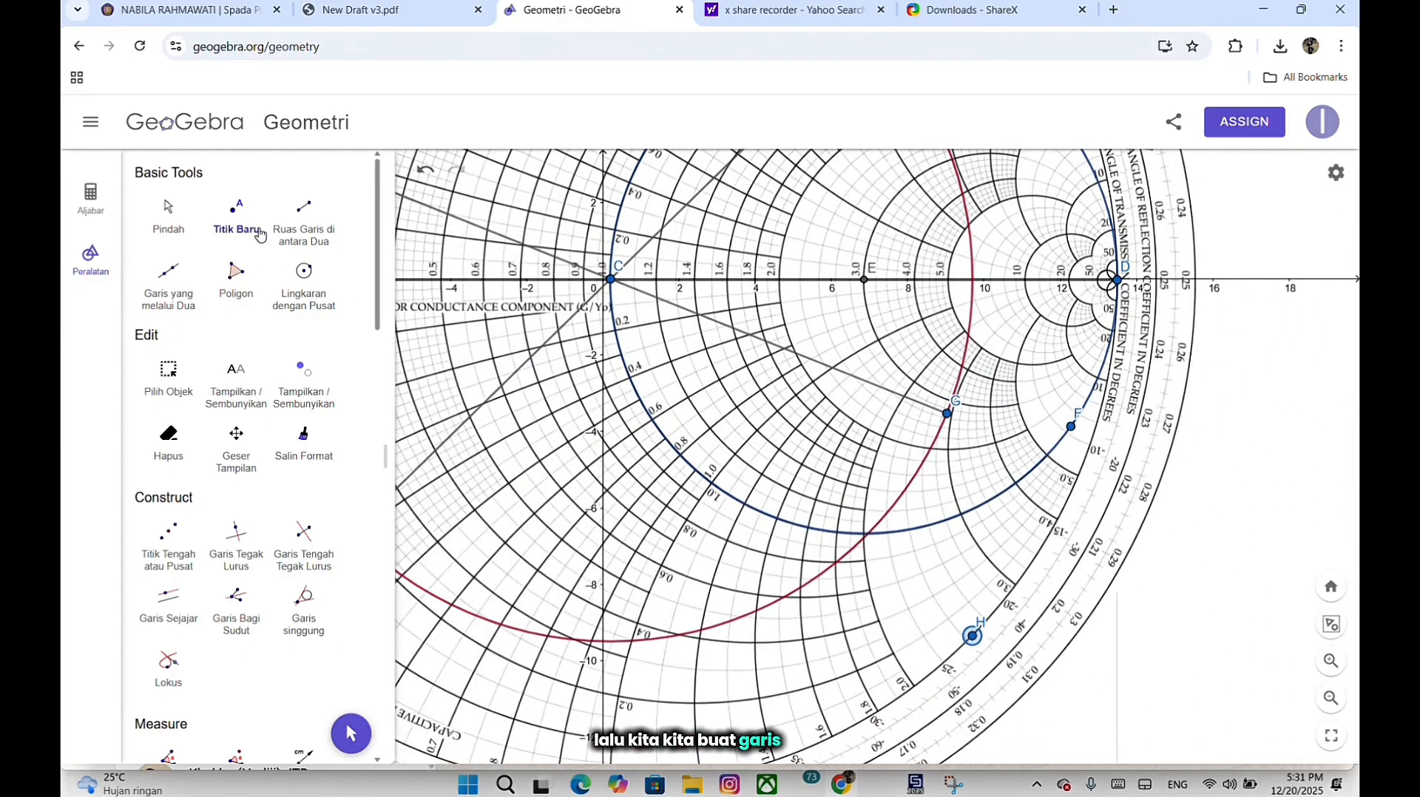
click(168, 275)
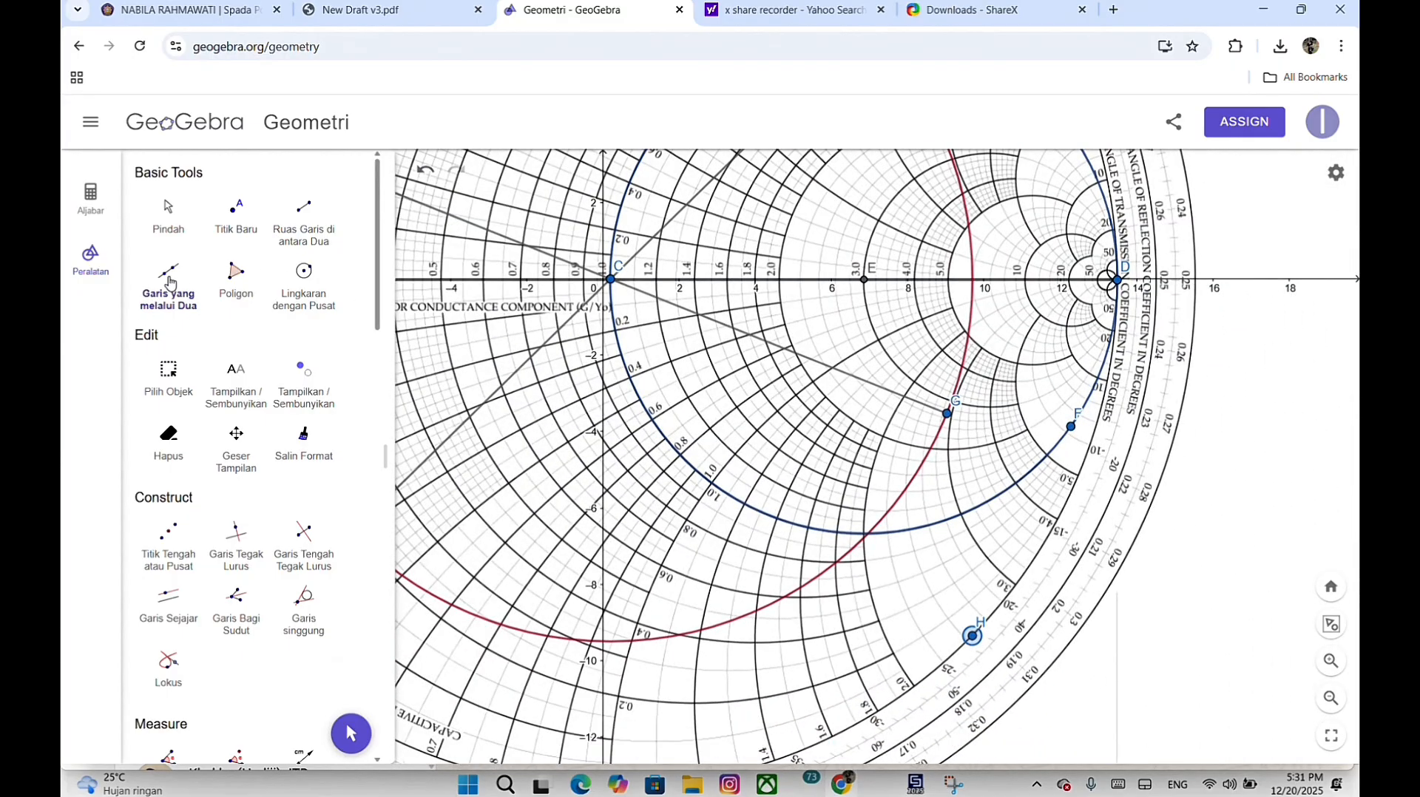
click(611, 279)
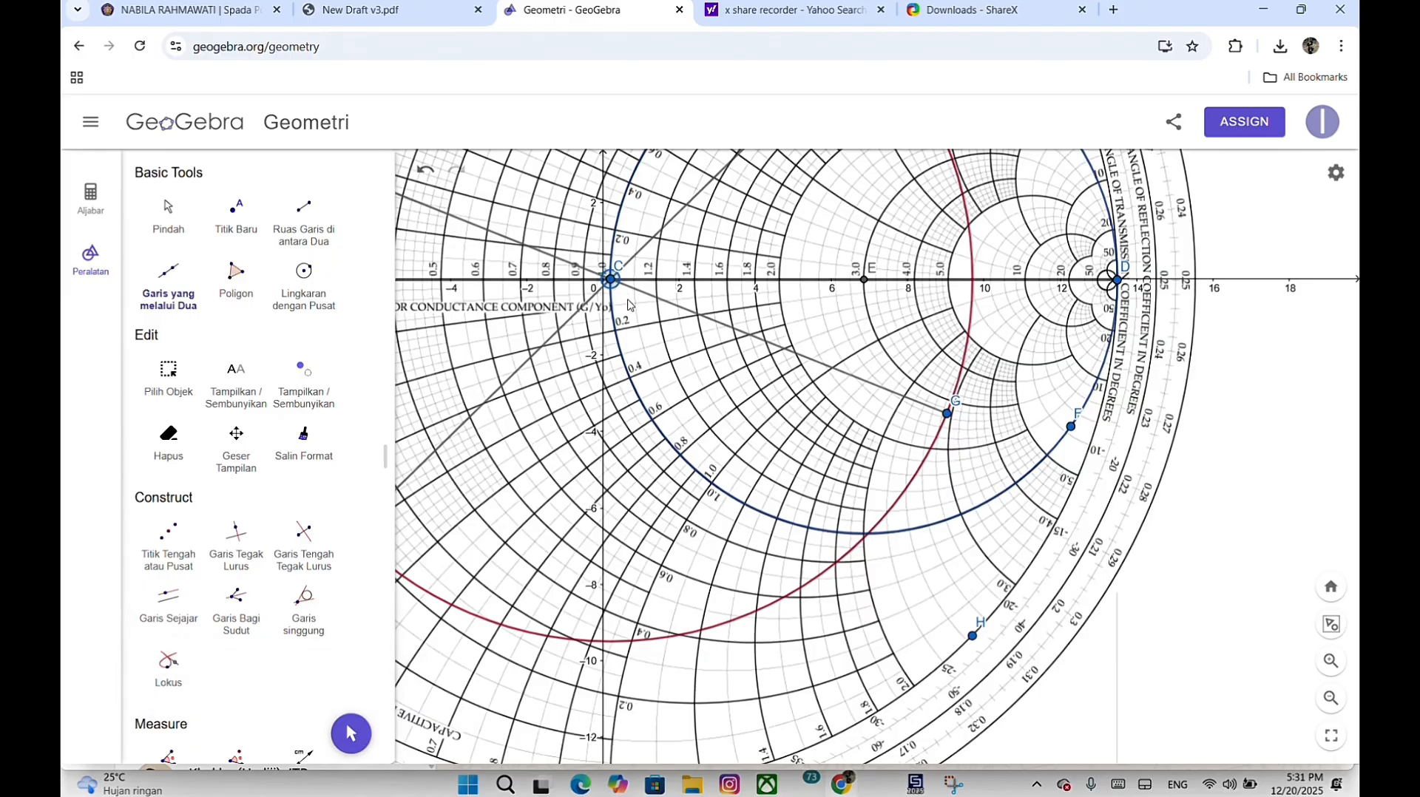
click(973, 637)
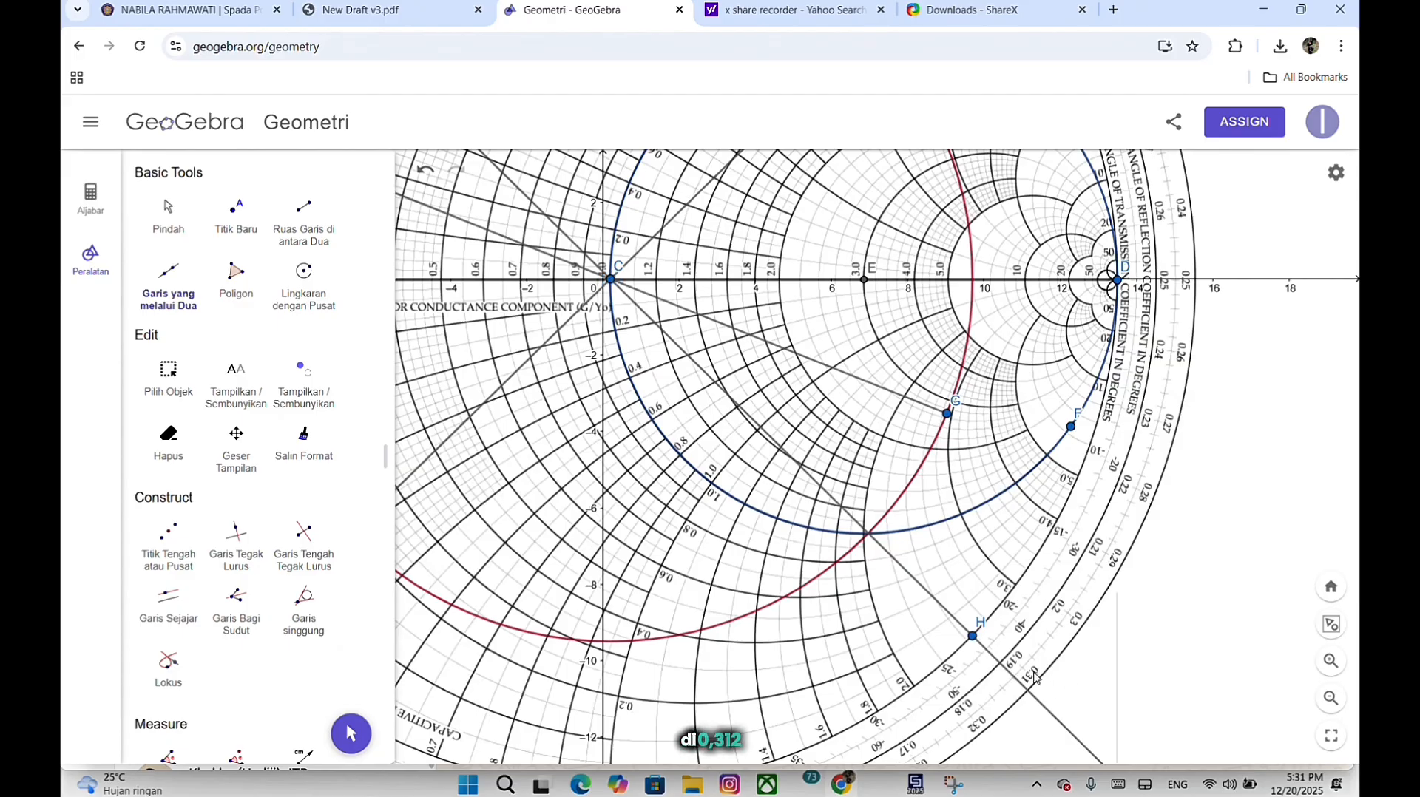
Switch to the Notepad calculation notes and complete the length line as l = 0.312 x lamda, removing the surplus spaces.
click(915, 783)
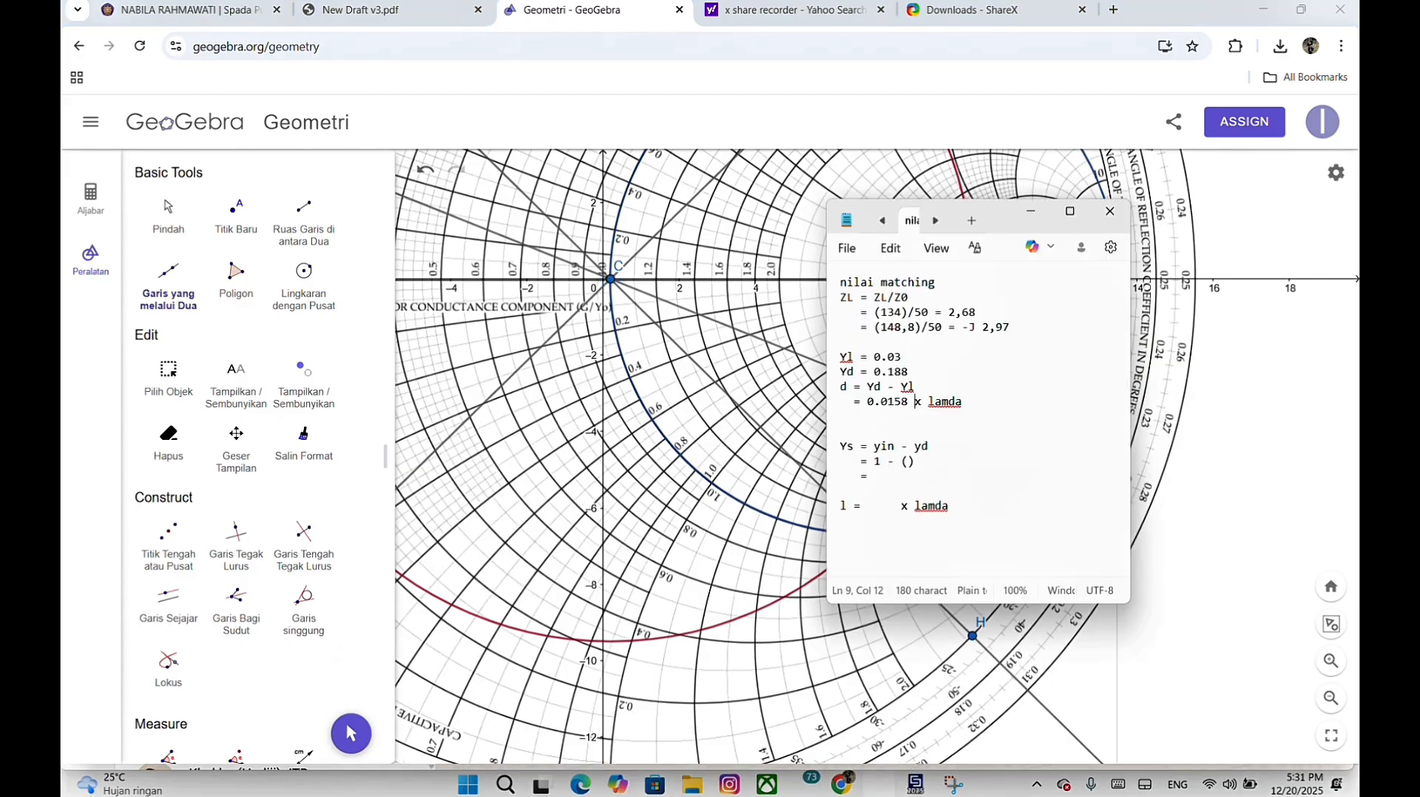
click(882, 505)
text(0.312)
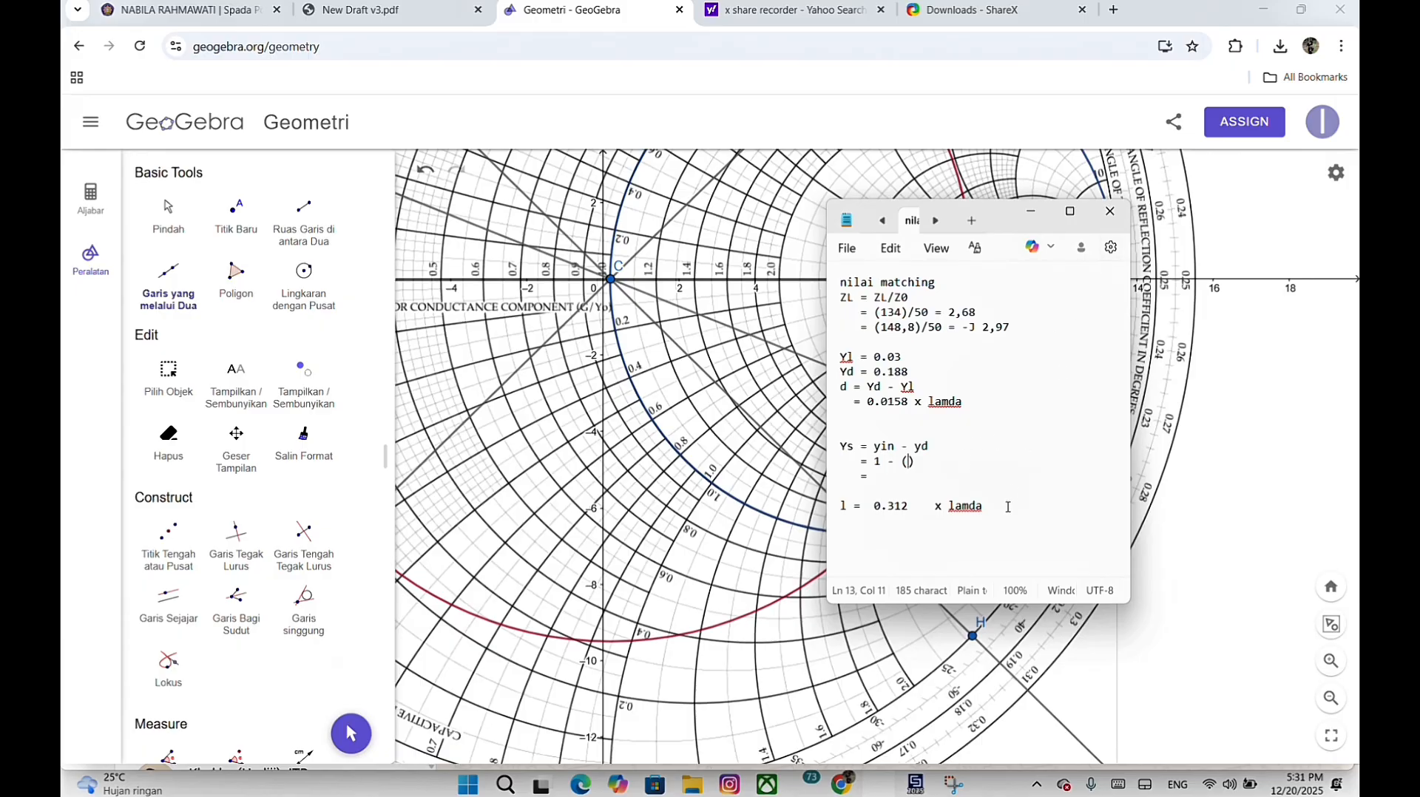
click(936, 503)
key(BackSpace)
key(BackSpace)
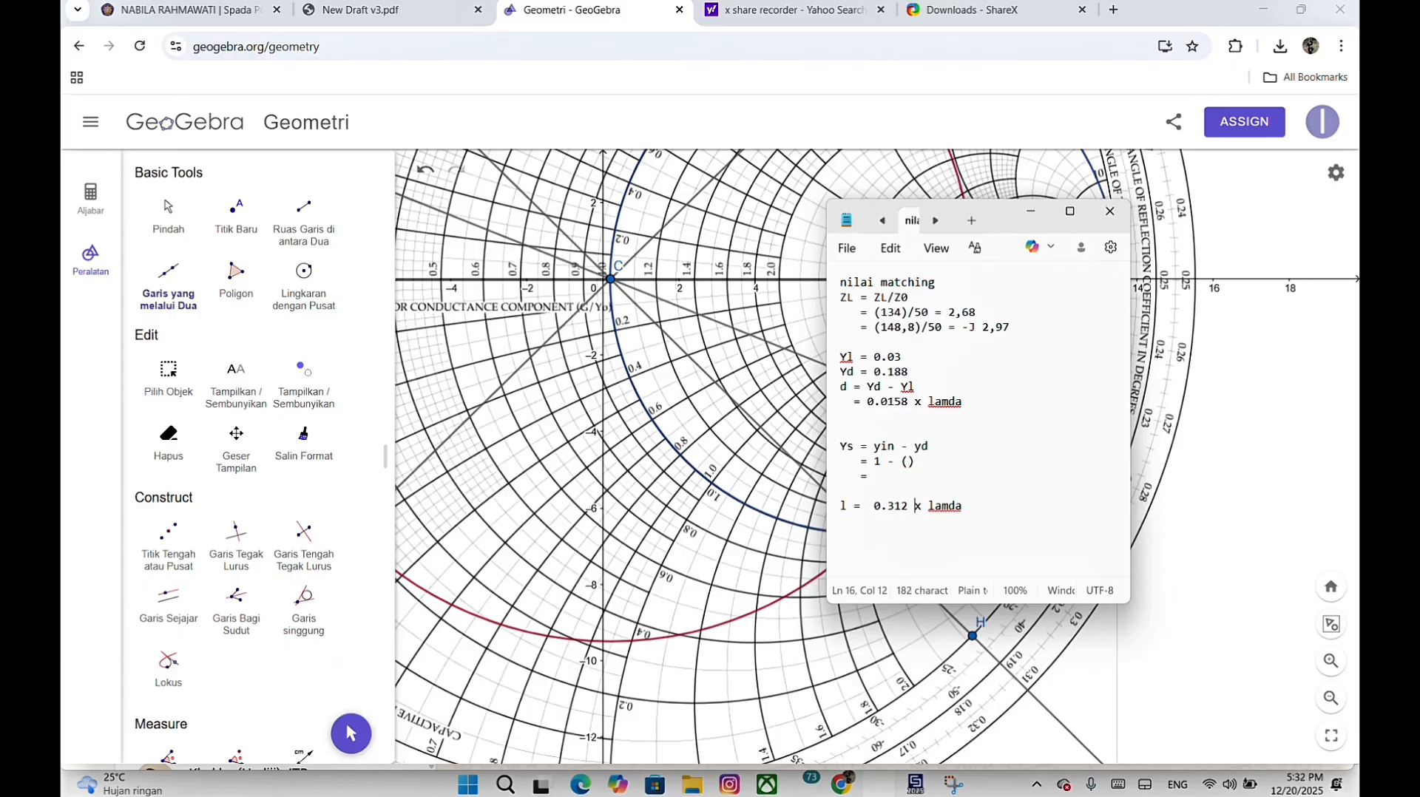
Complete the Ys calculation in the notes with 1 - (1+2.06) and the result - j2.06.
scroll(794, 388, down, 4)
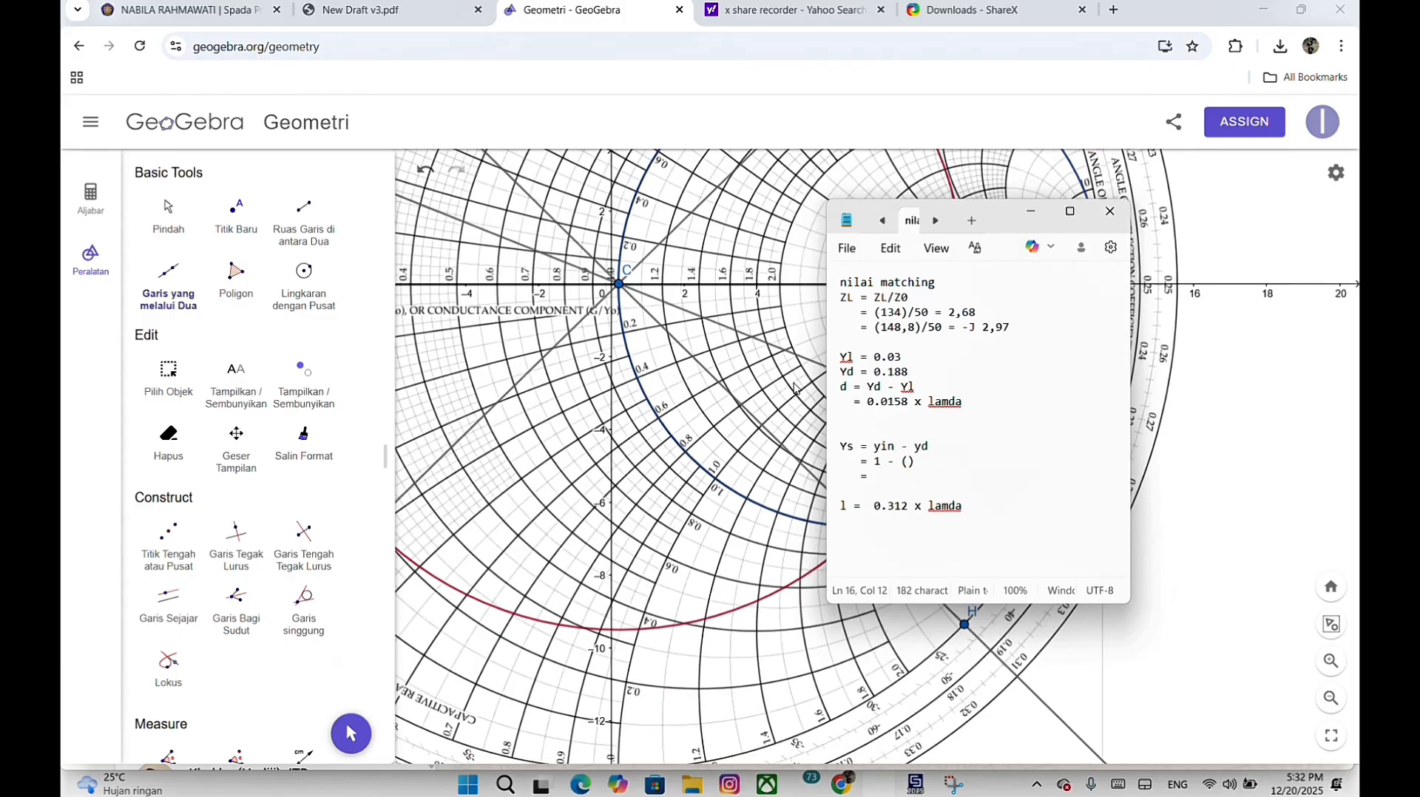
scroll(806, 210, down, 4)
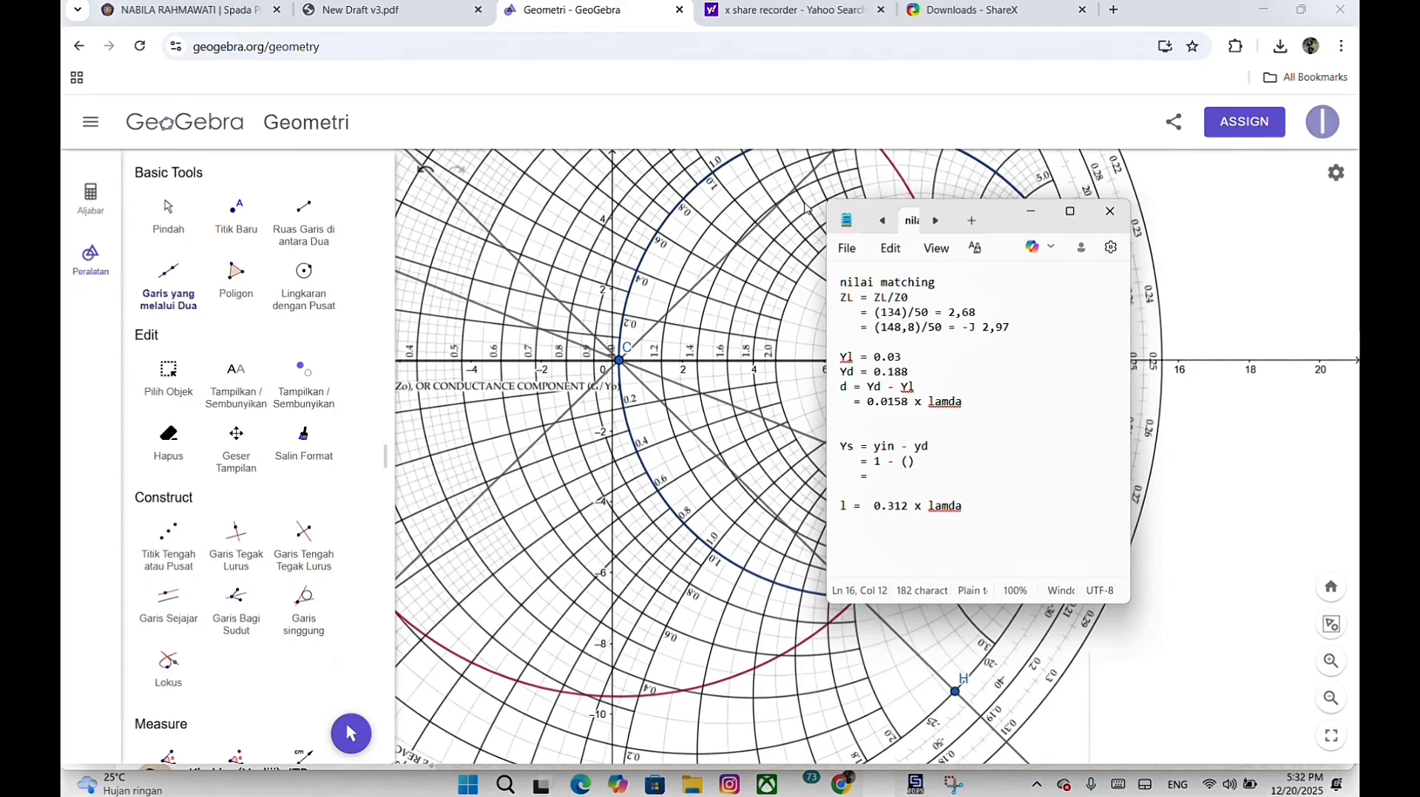
scroll(806, 210, down, 5)
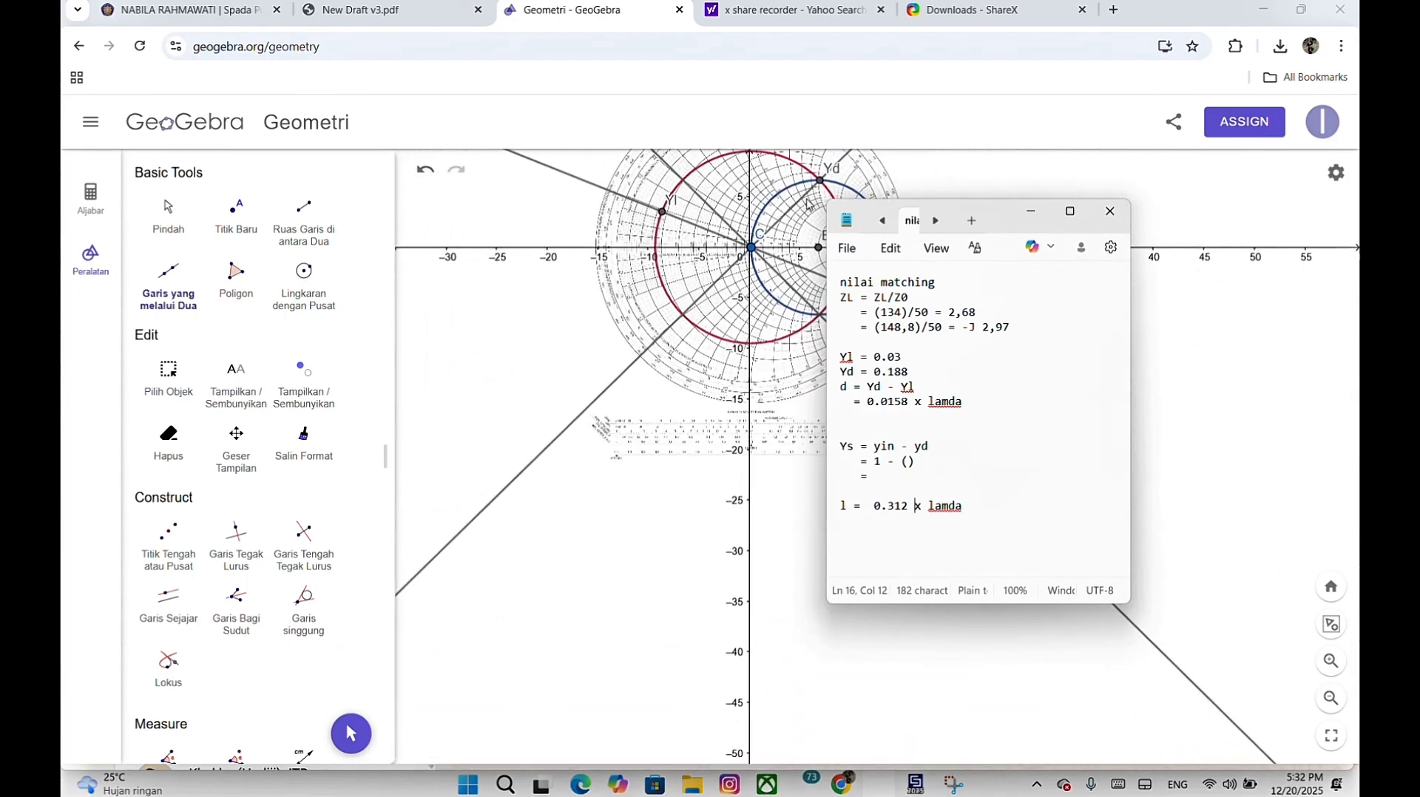
scroll(845, 155, up, 10)
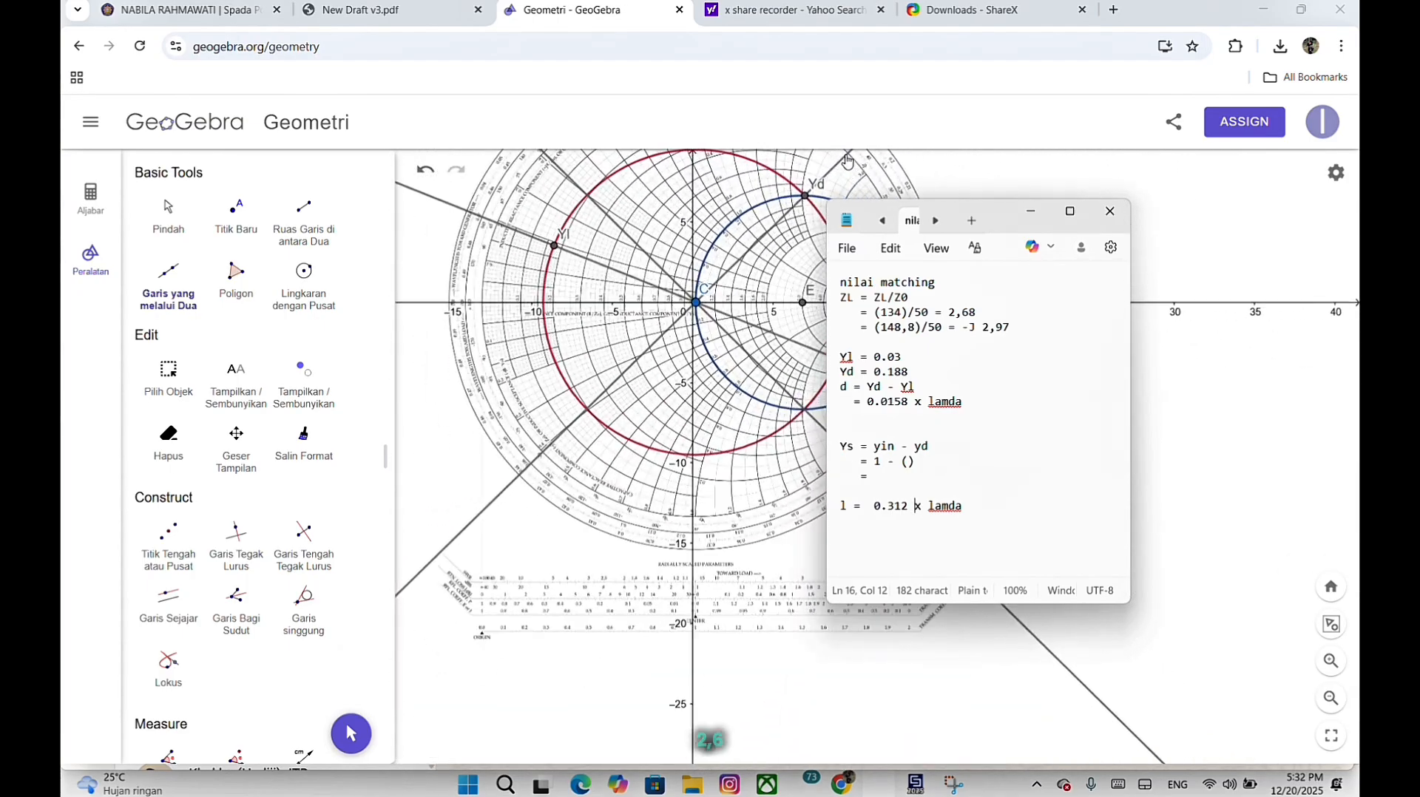
click(909, 463)
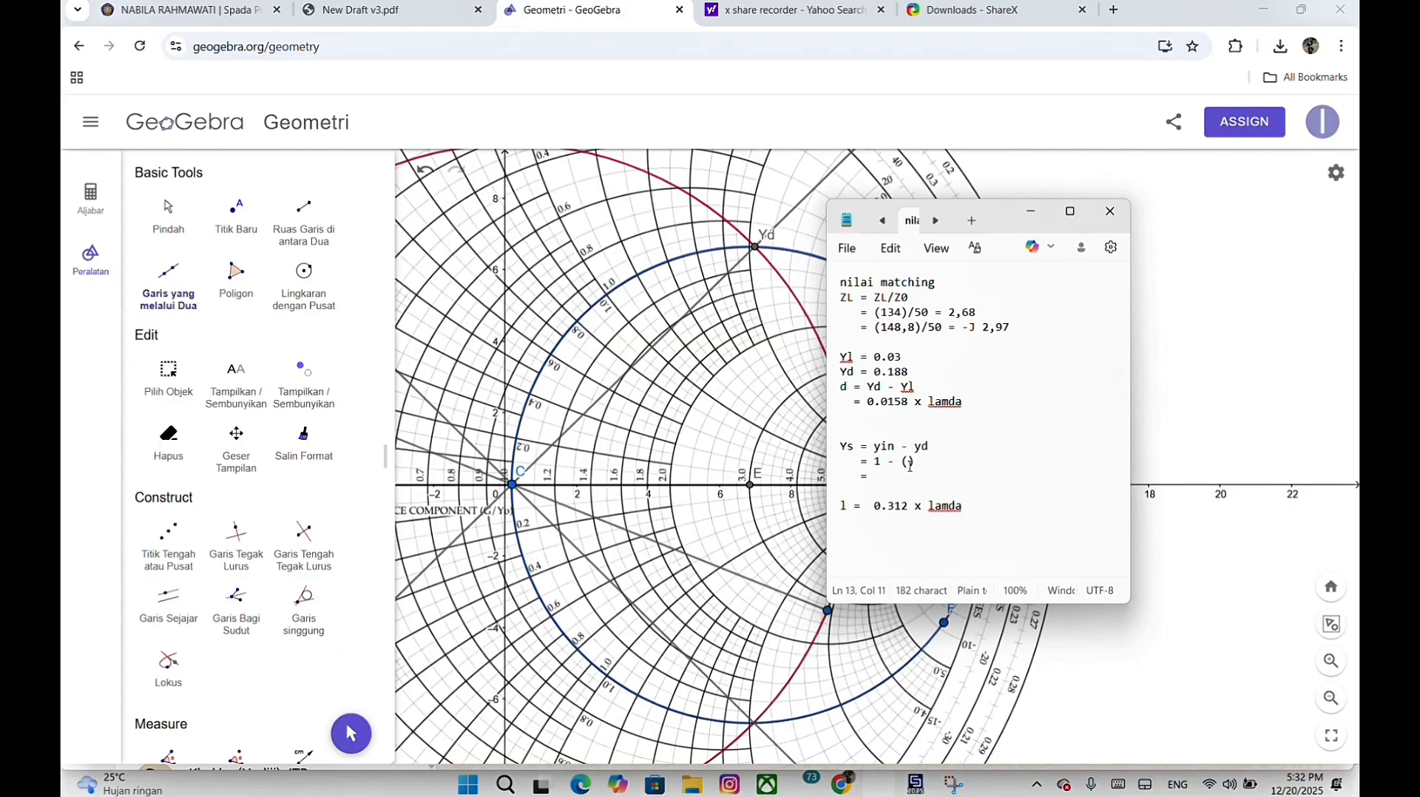
text(1+2)
click(895, 475)
text(- j2.06)
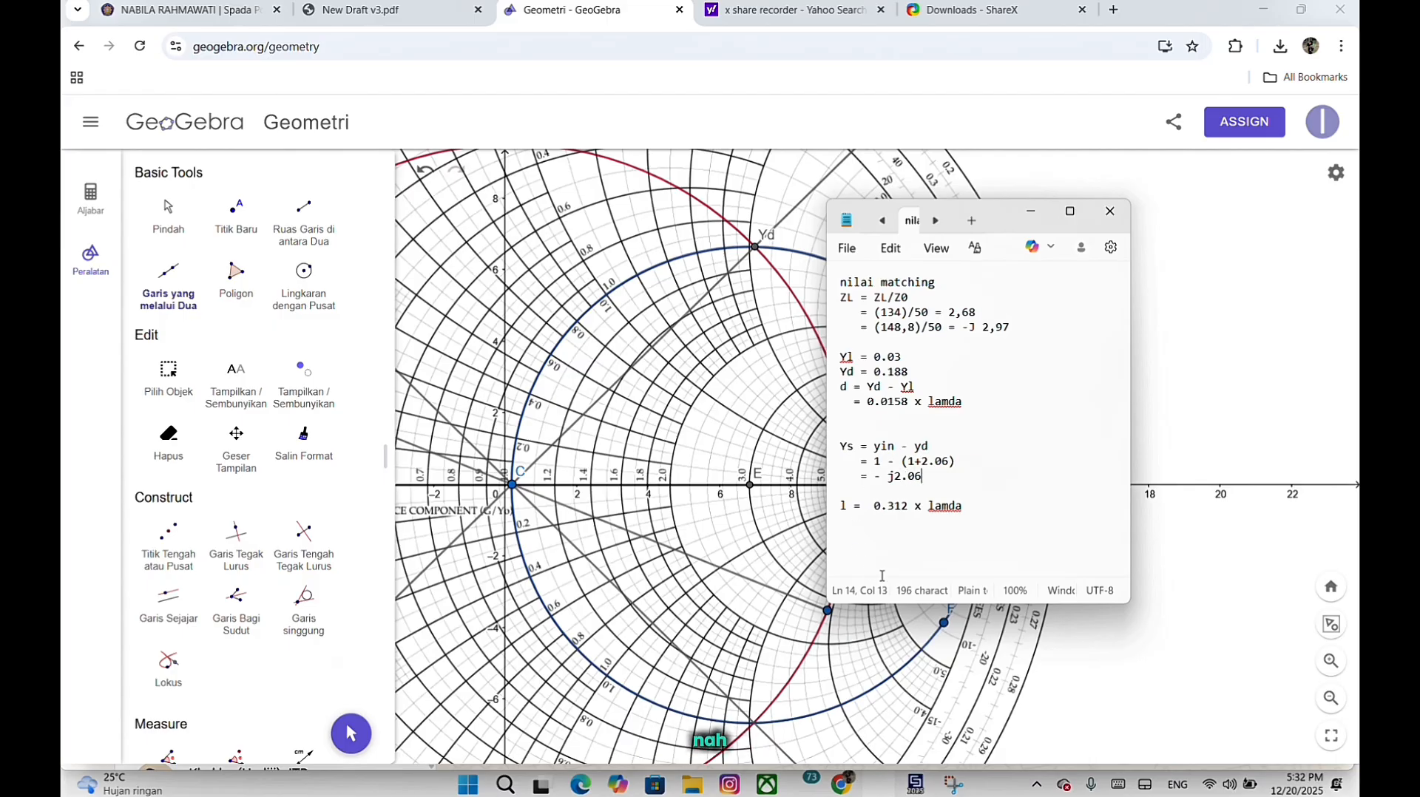
Correct the Ys result to - j2.52 and the bracketed term above it to (1+2.52).
scroll(882, 640, down, 5)
scroll(882, 641, down, 1)
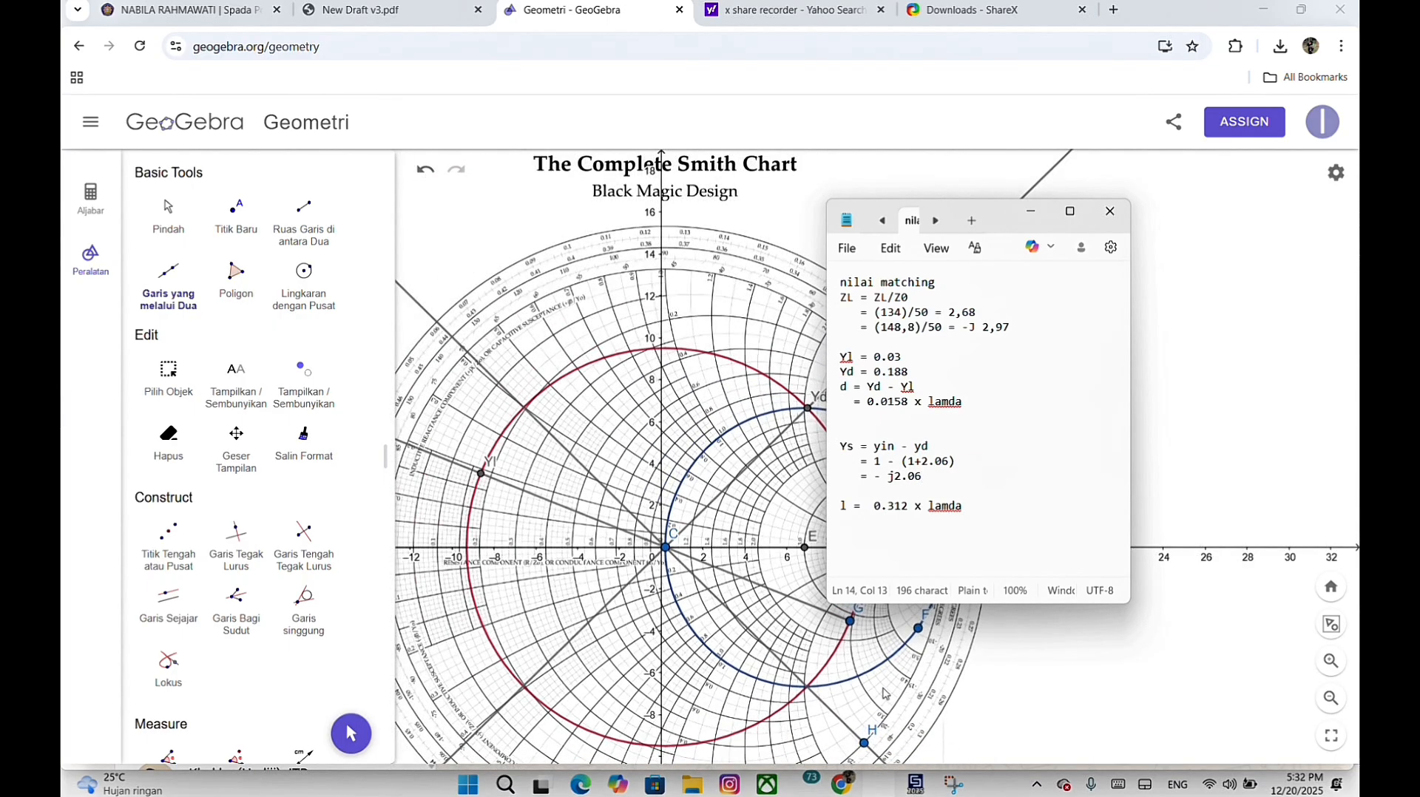
key(BackSpace)
key(BackSpace)
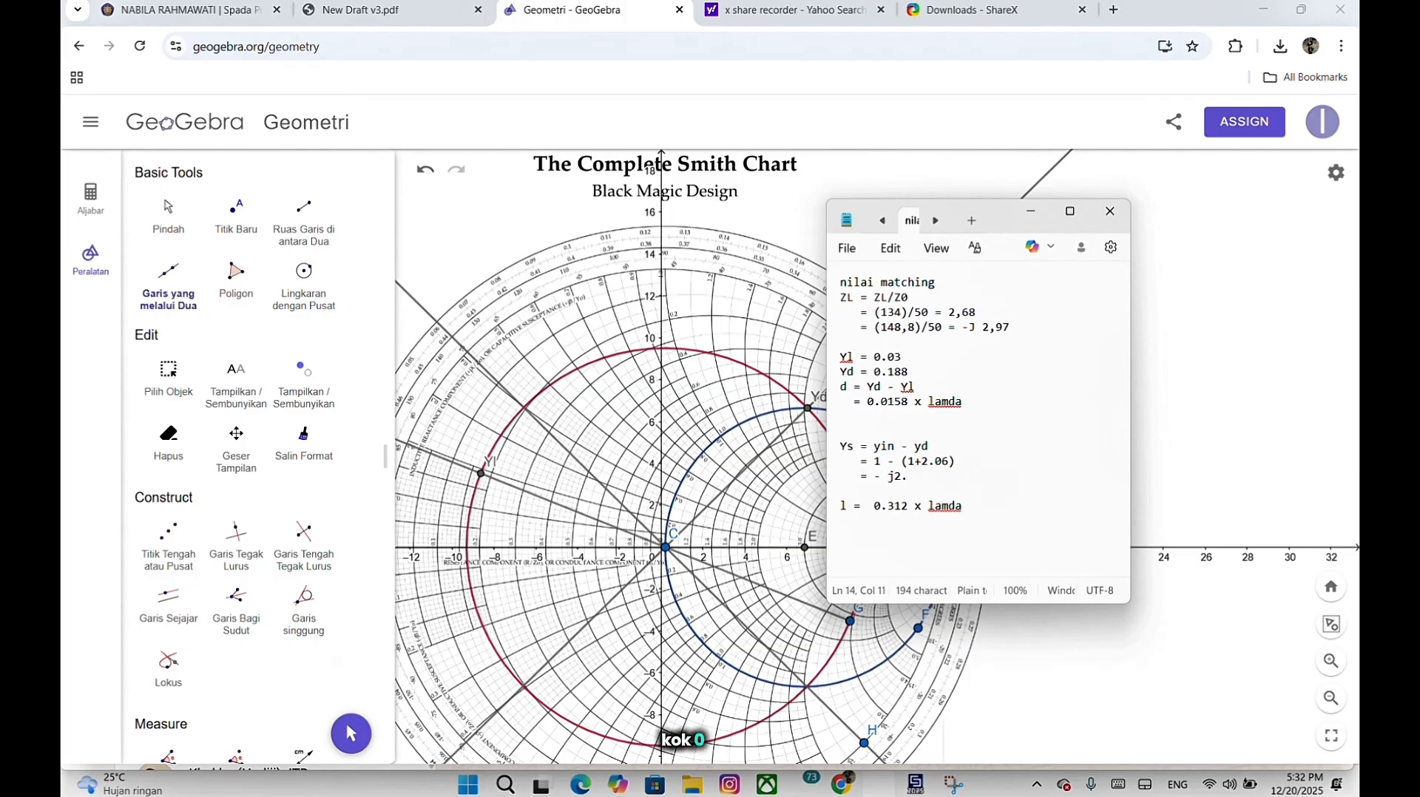
text(6)
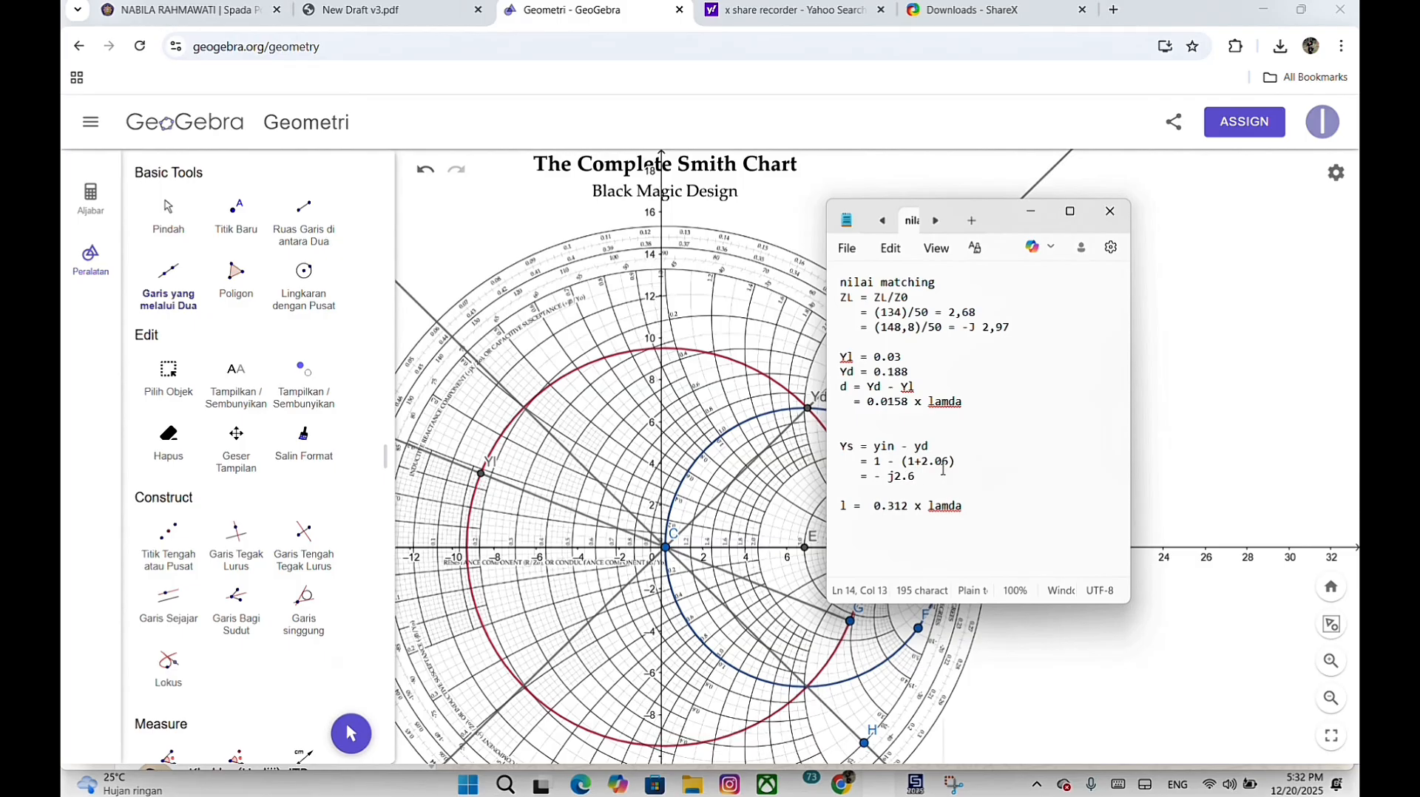
key(BackSpace)
key(BackSpace)
text(52)
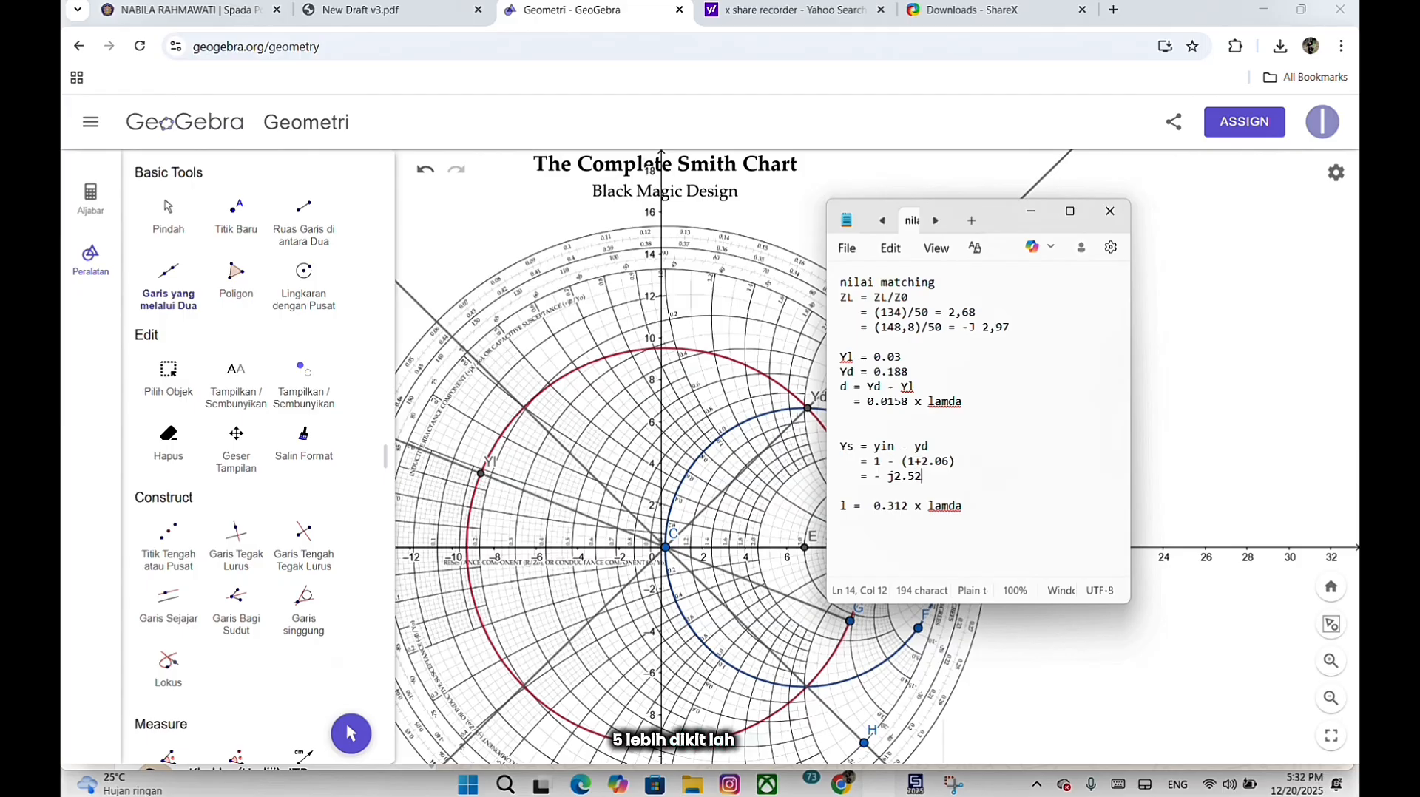
click(947, 462)
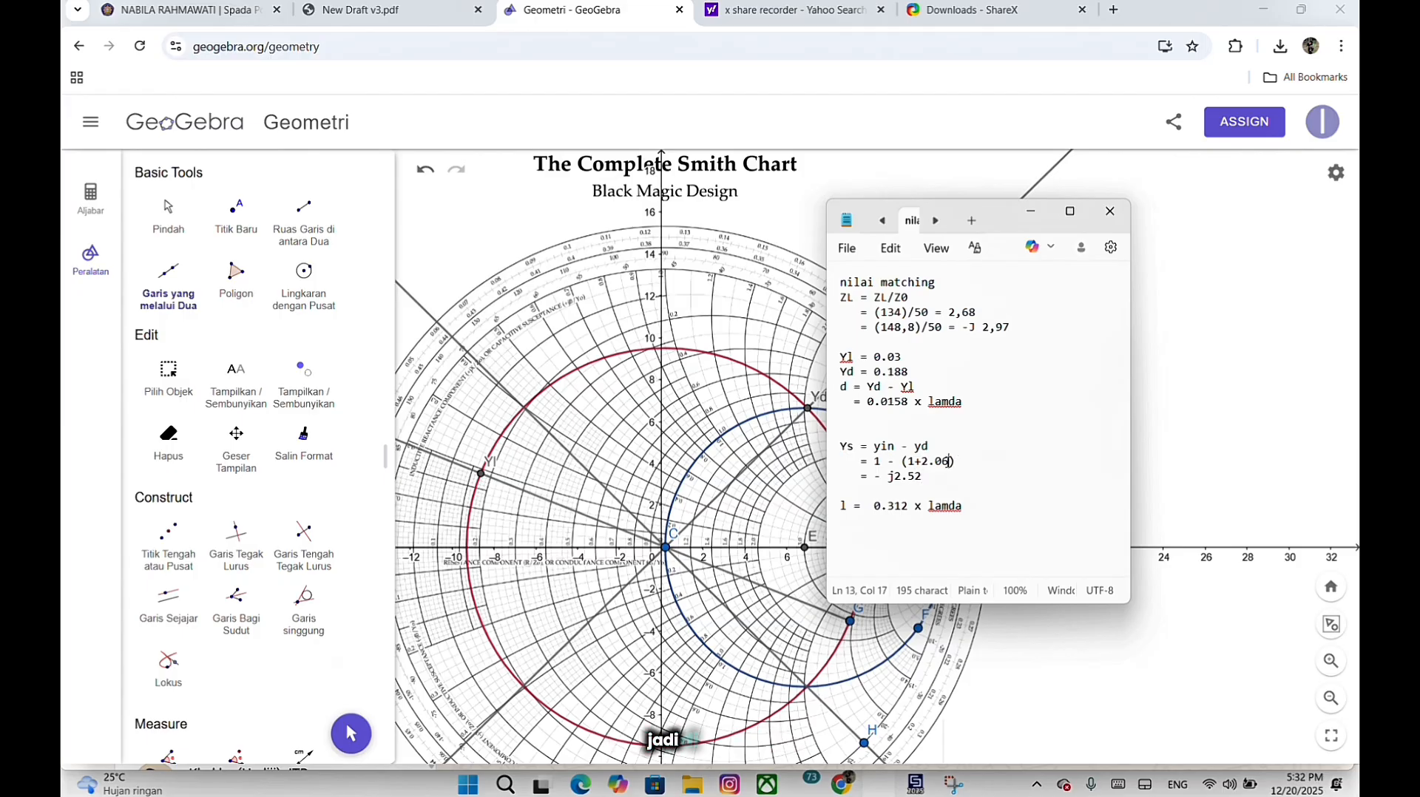
key(BackSpace)
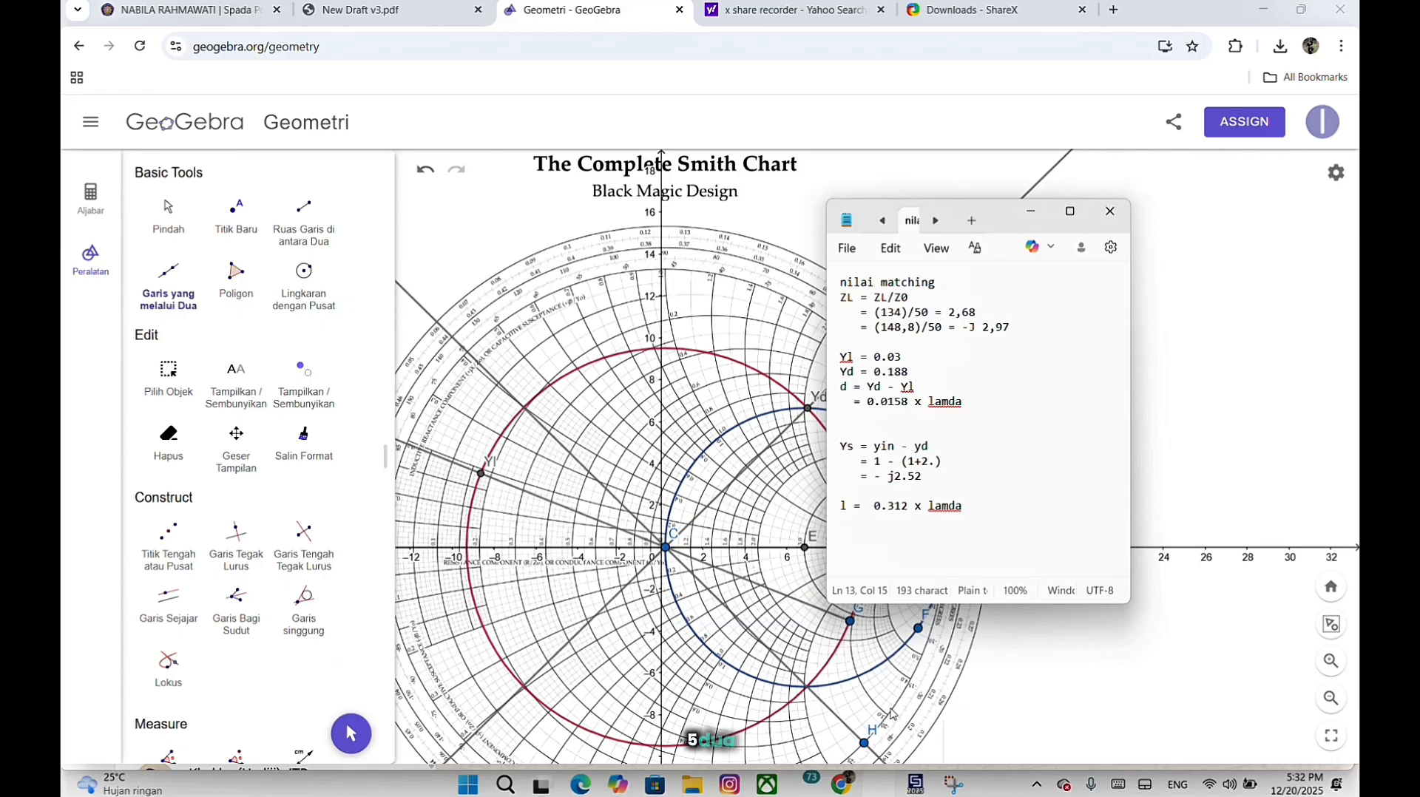
text(52)
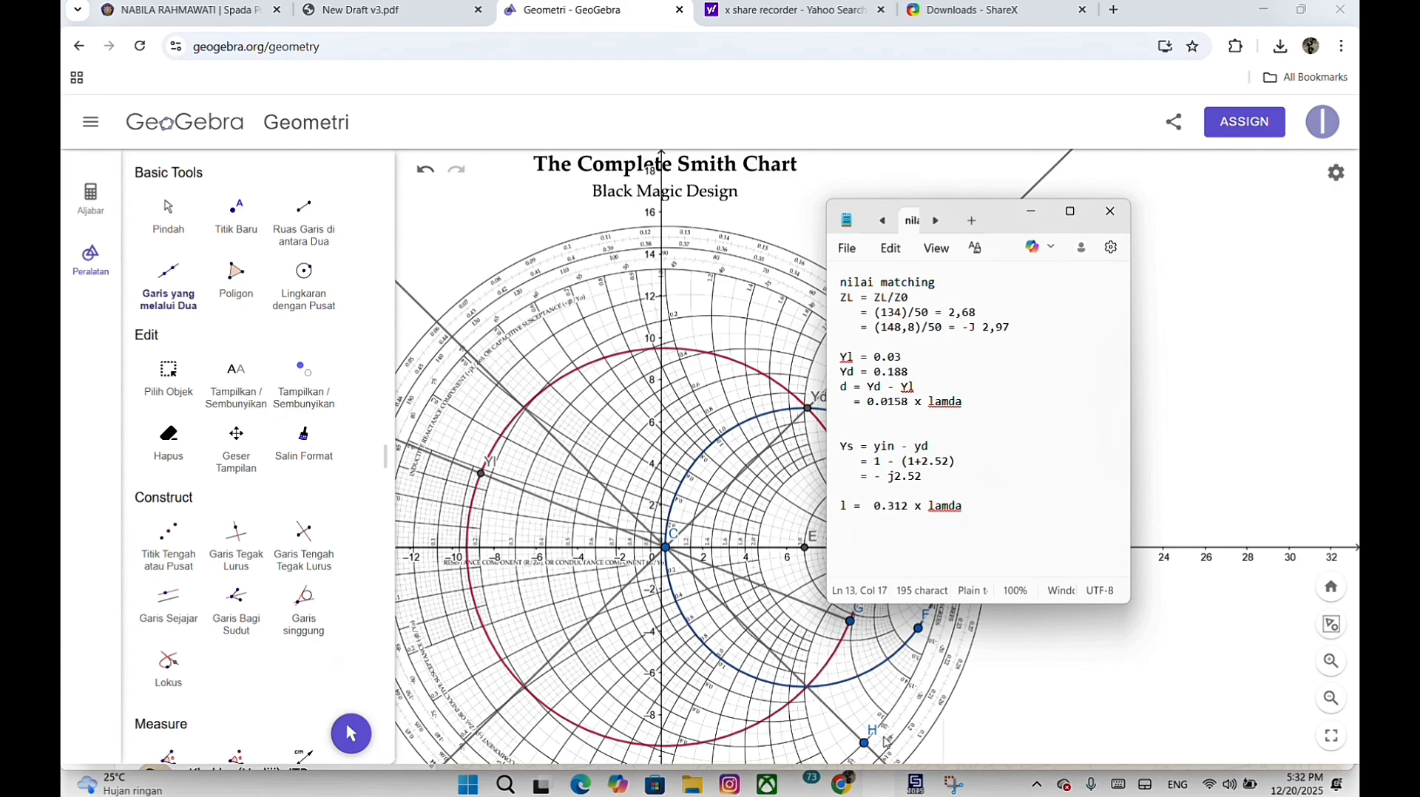
click(890, 748)
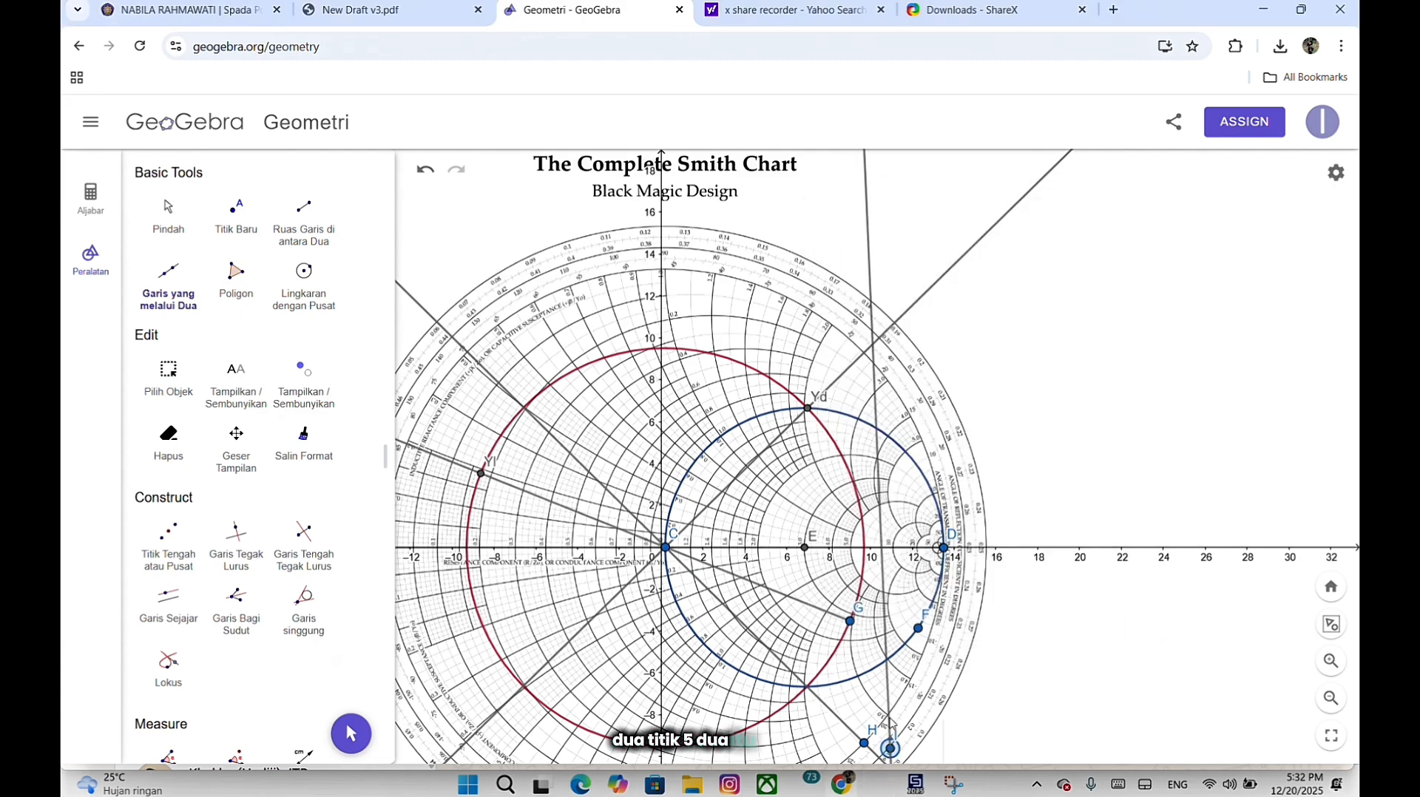
click(891, 715)
key(Escape)
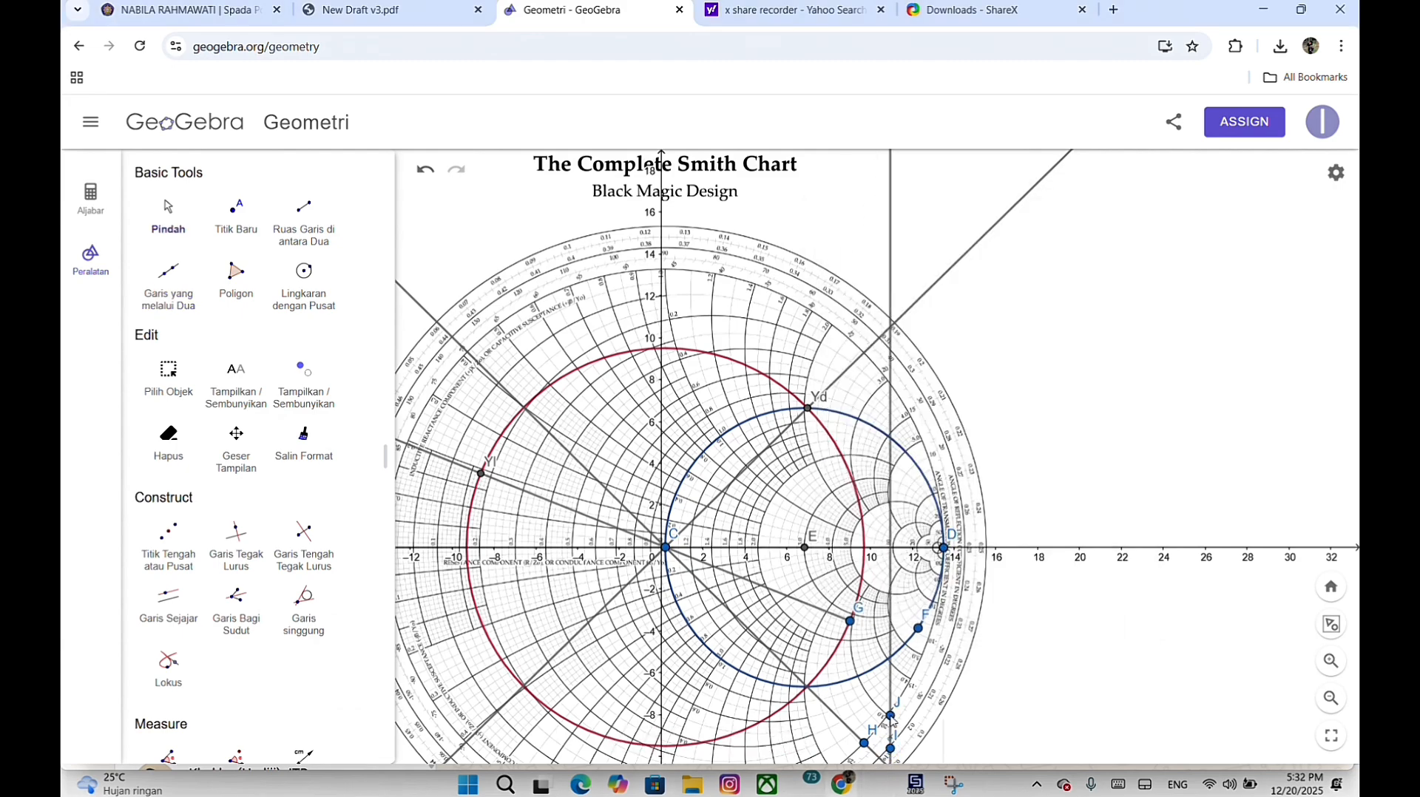
key(ctrl+z)
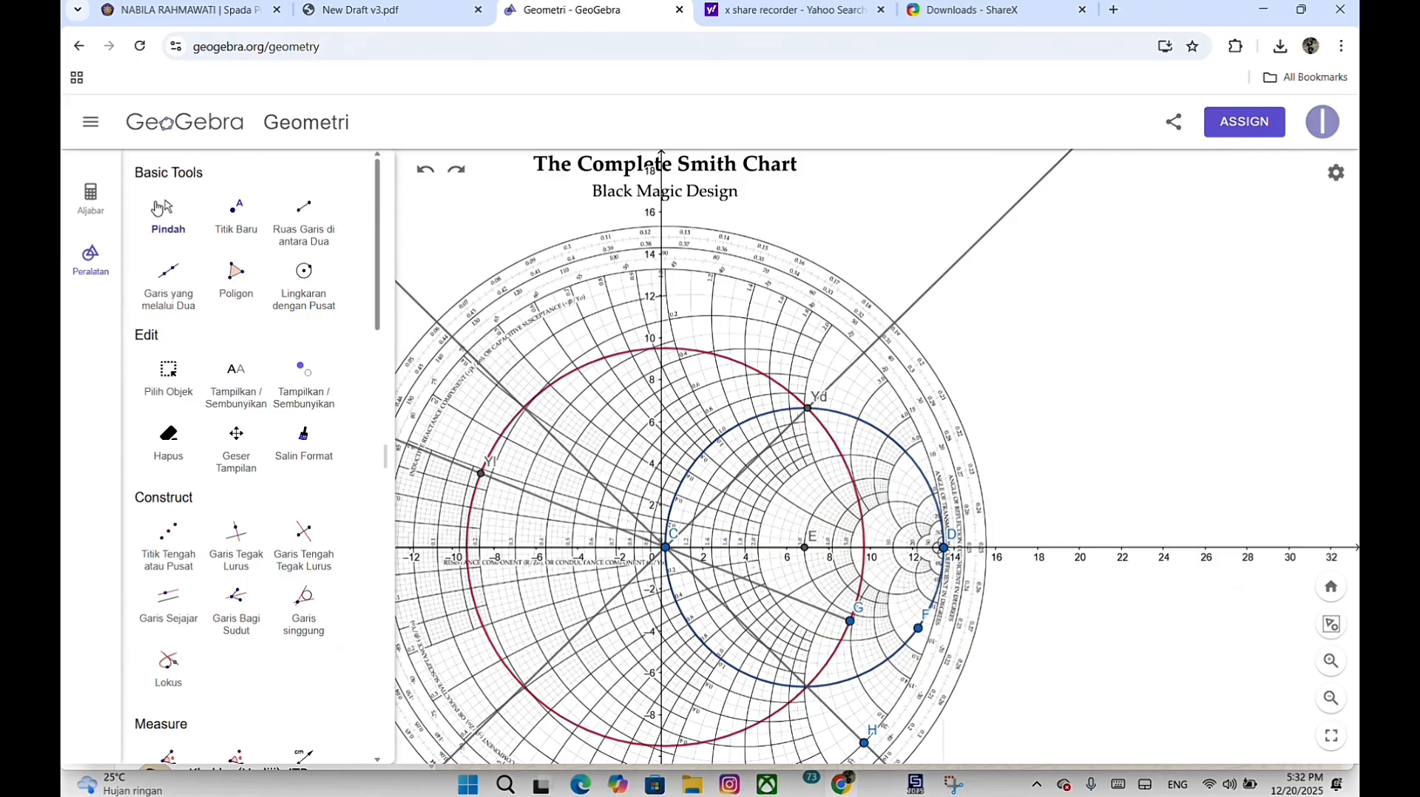
Examine where the line through C and H crosses the outer wavelength scales of the Smith chart.
click(157, 208)
drag(928, 721, 877, 559)
scroll(877, 559, up, 2)
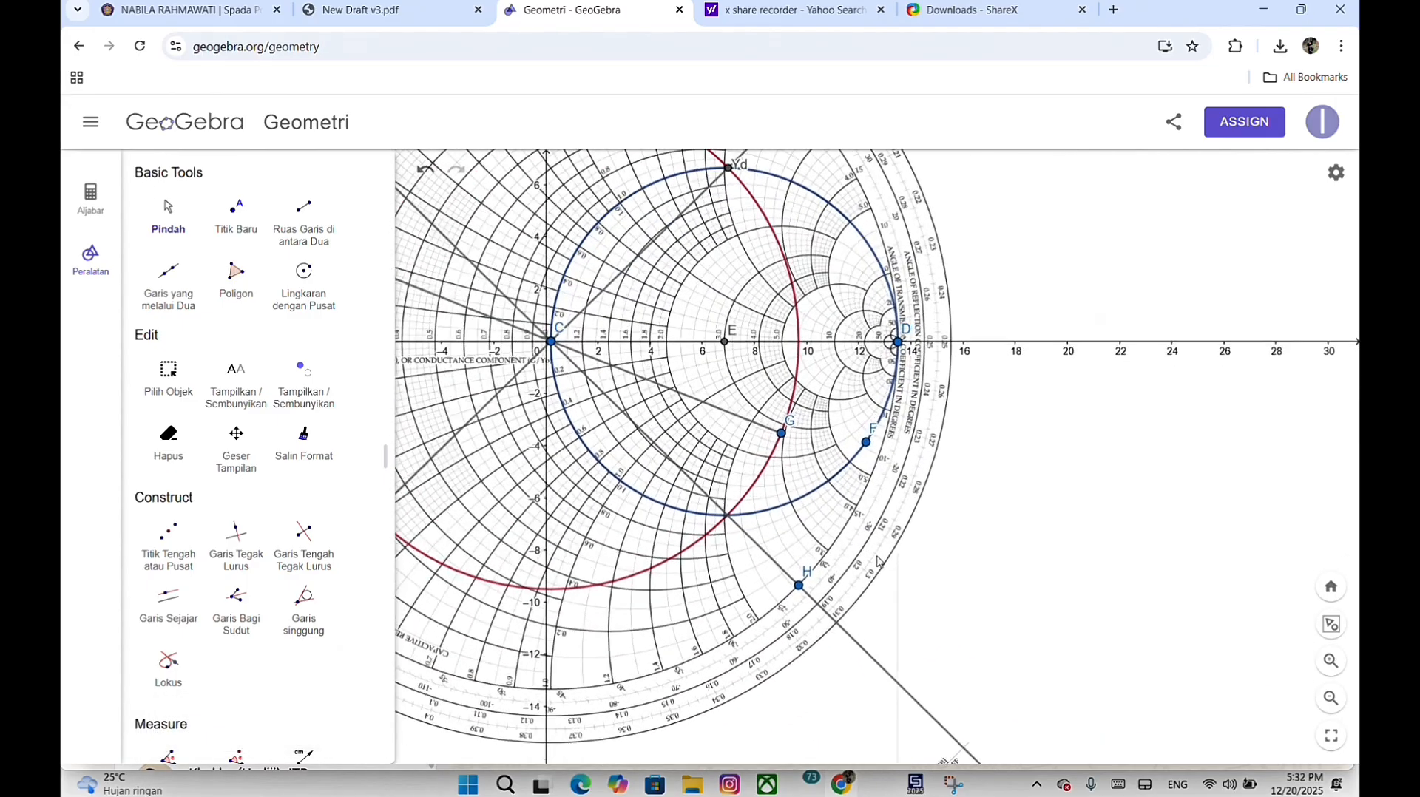
scroll(878, 559, up, 9)
drag(689, 574, 689, 424)
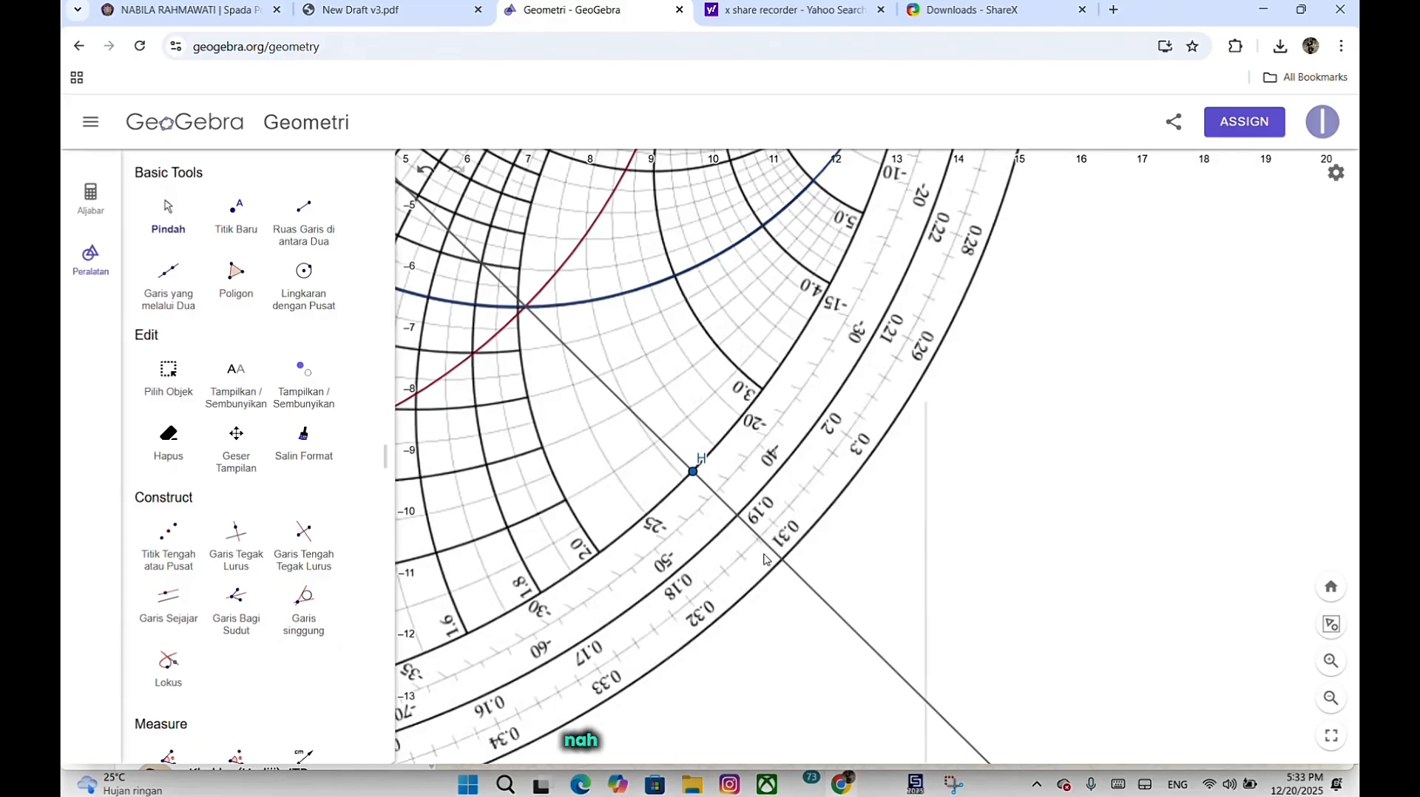
scroll(763, 559, down, 10)
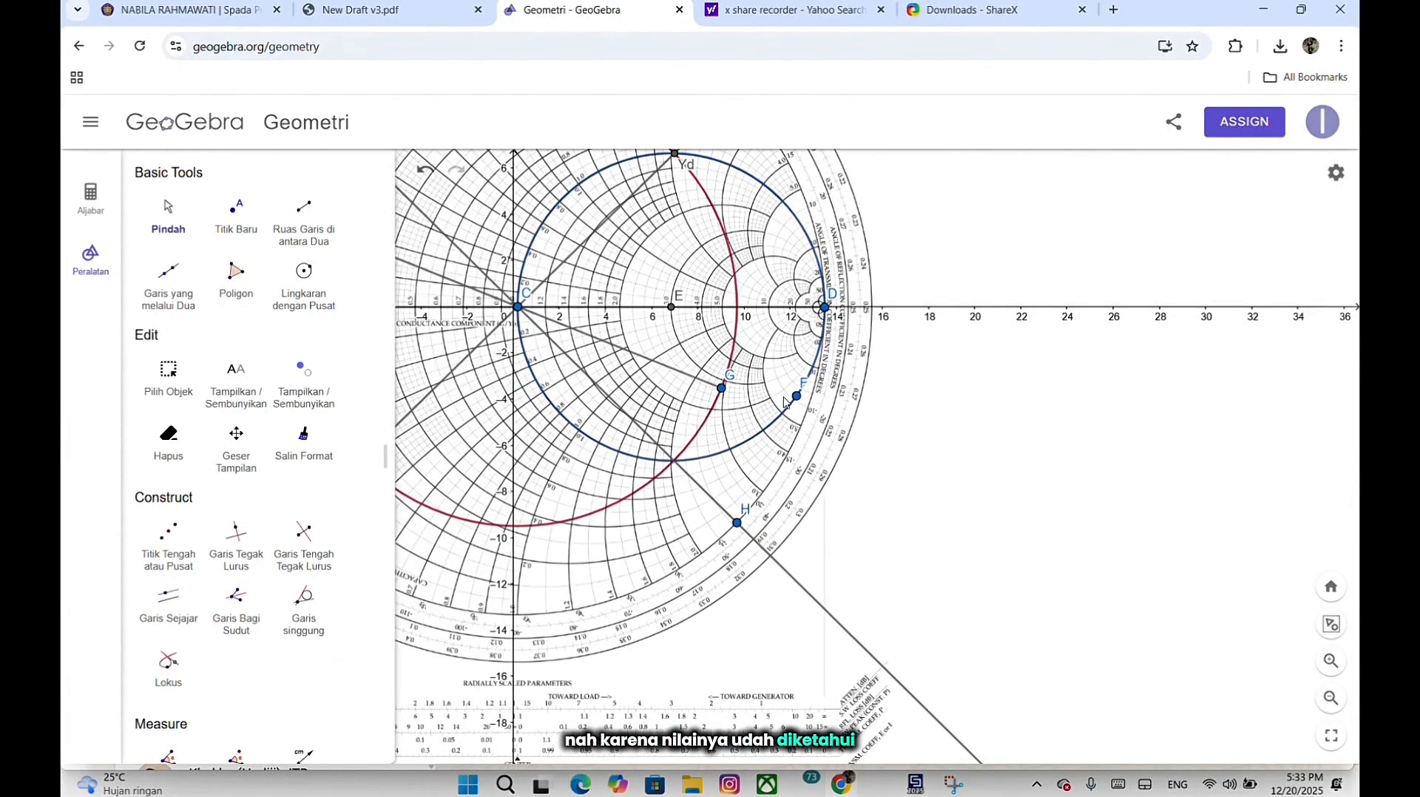
scroll(786, 403, down, 5)
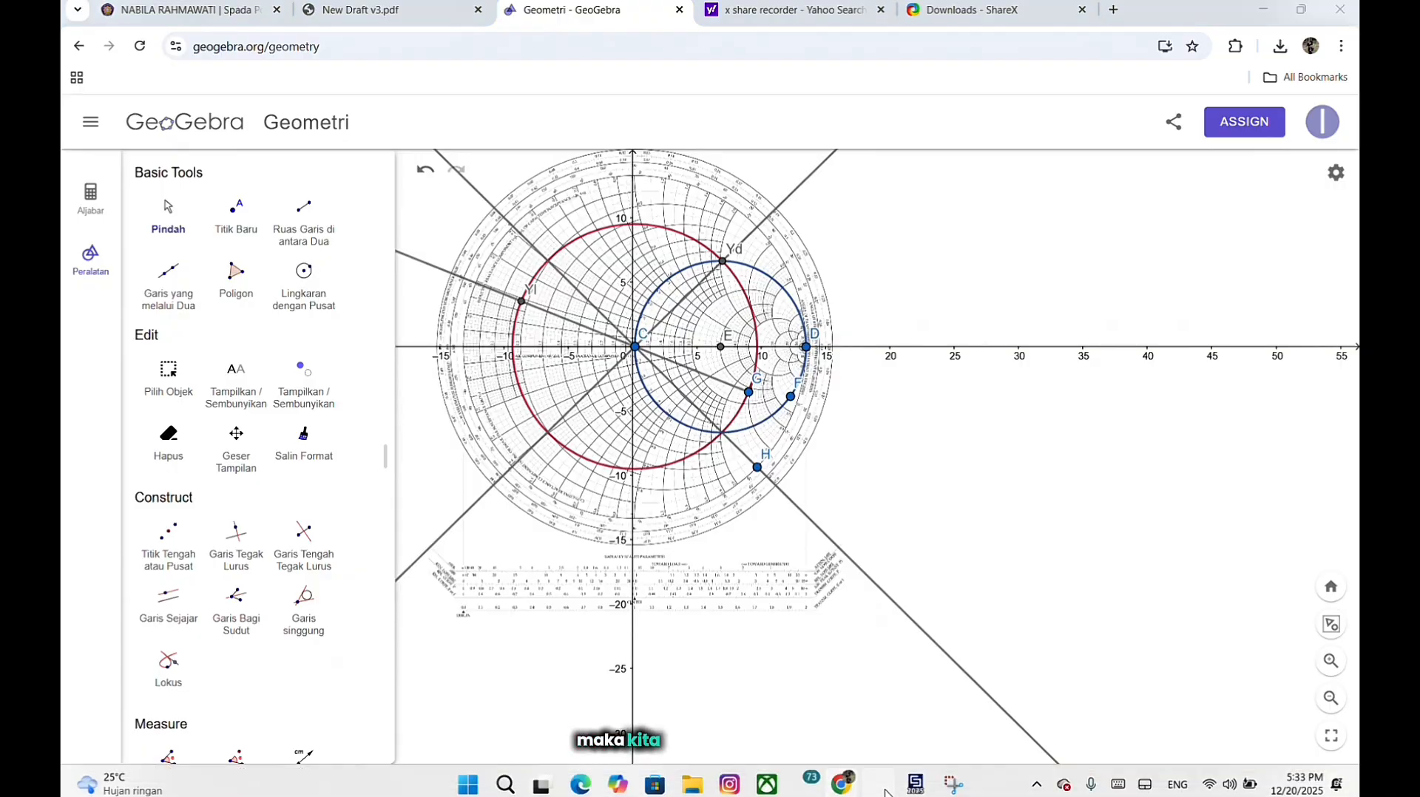
Switch to the Notepad notes and add the lines "lamda 62.3" and "d =" below the l value.
click(914, 785)
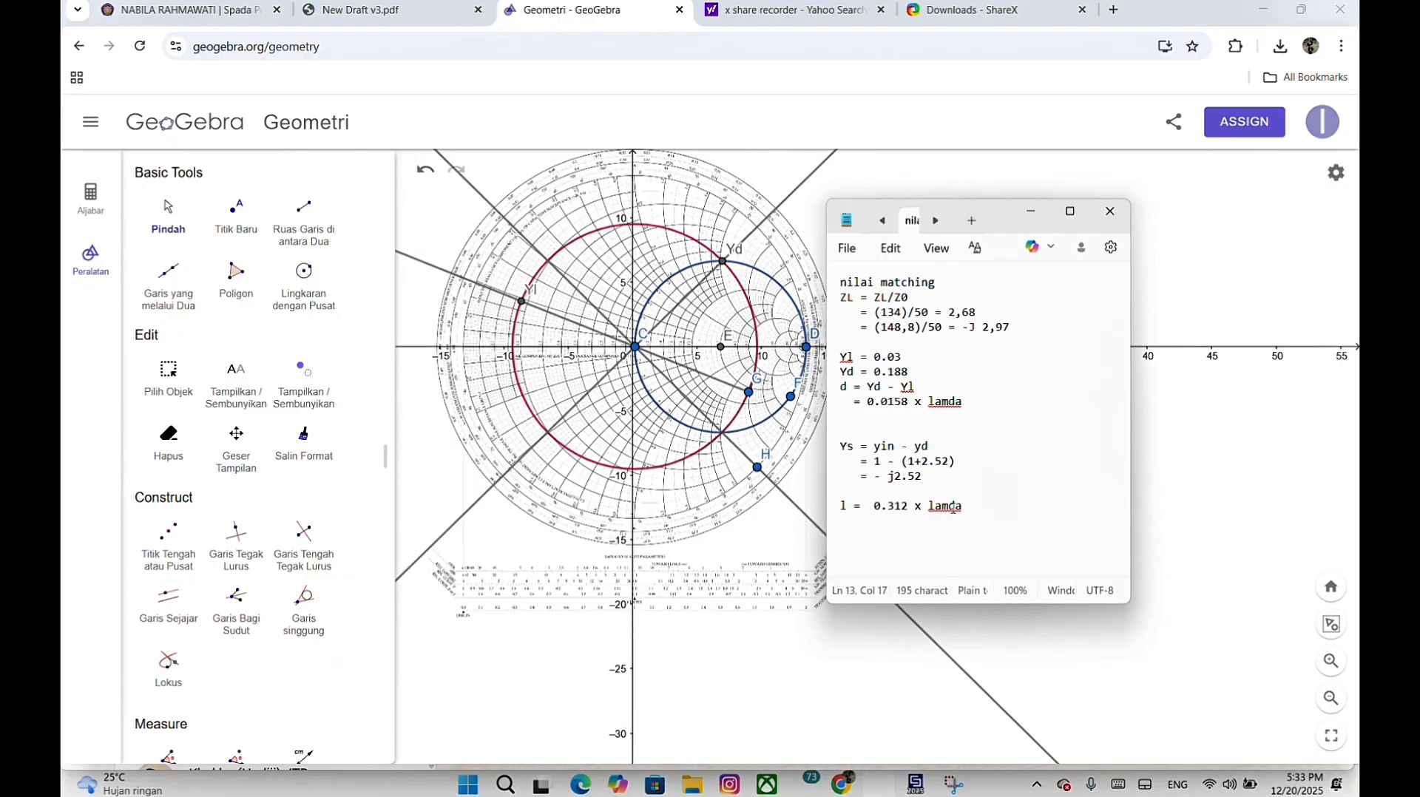
key(Return)
key(Return)
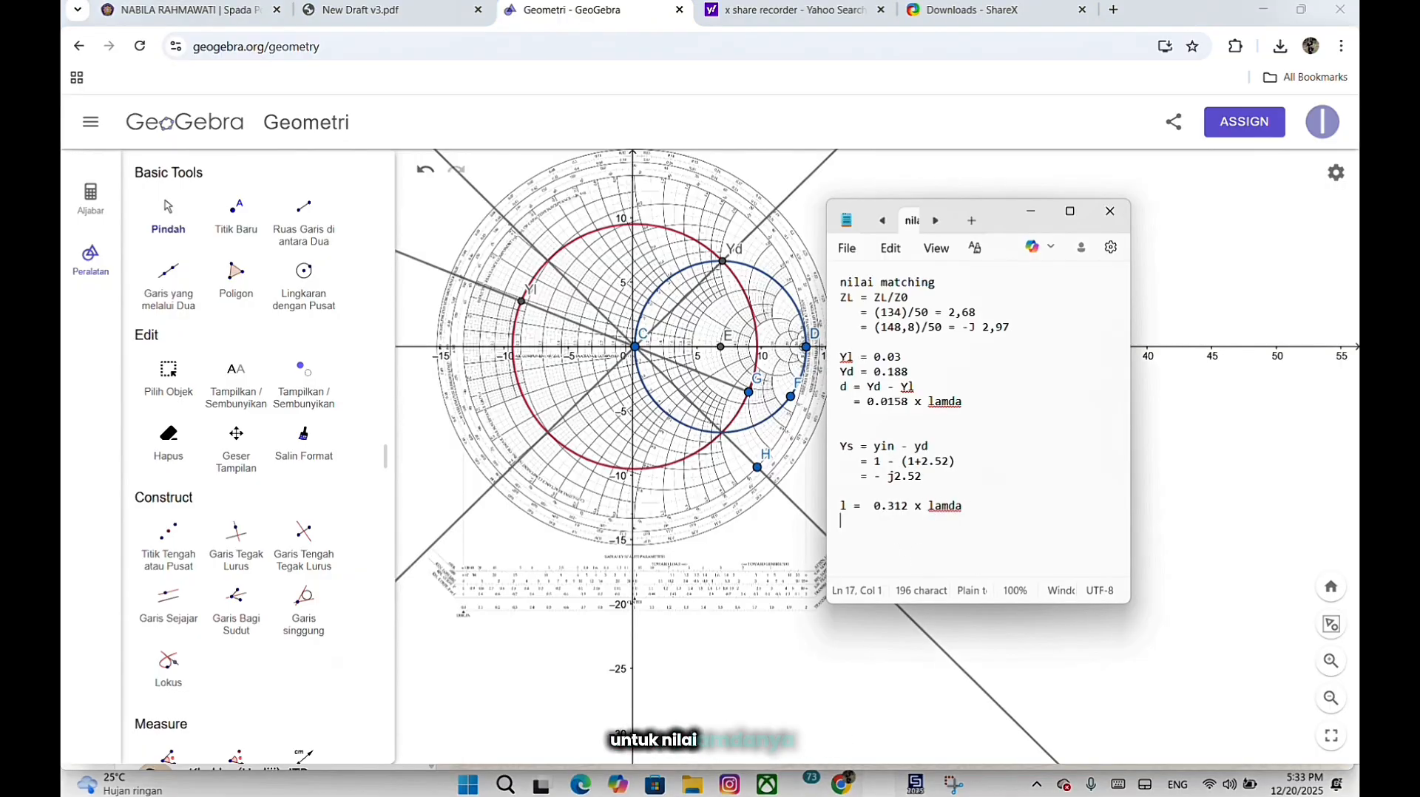
text(lamda)
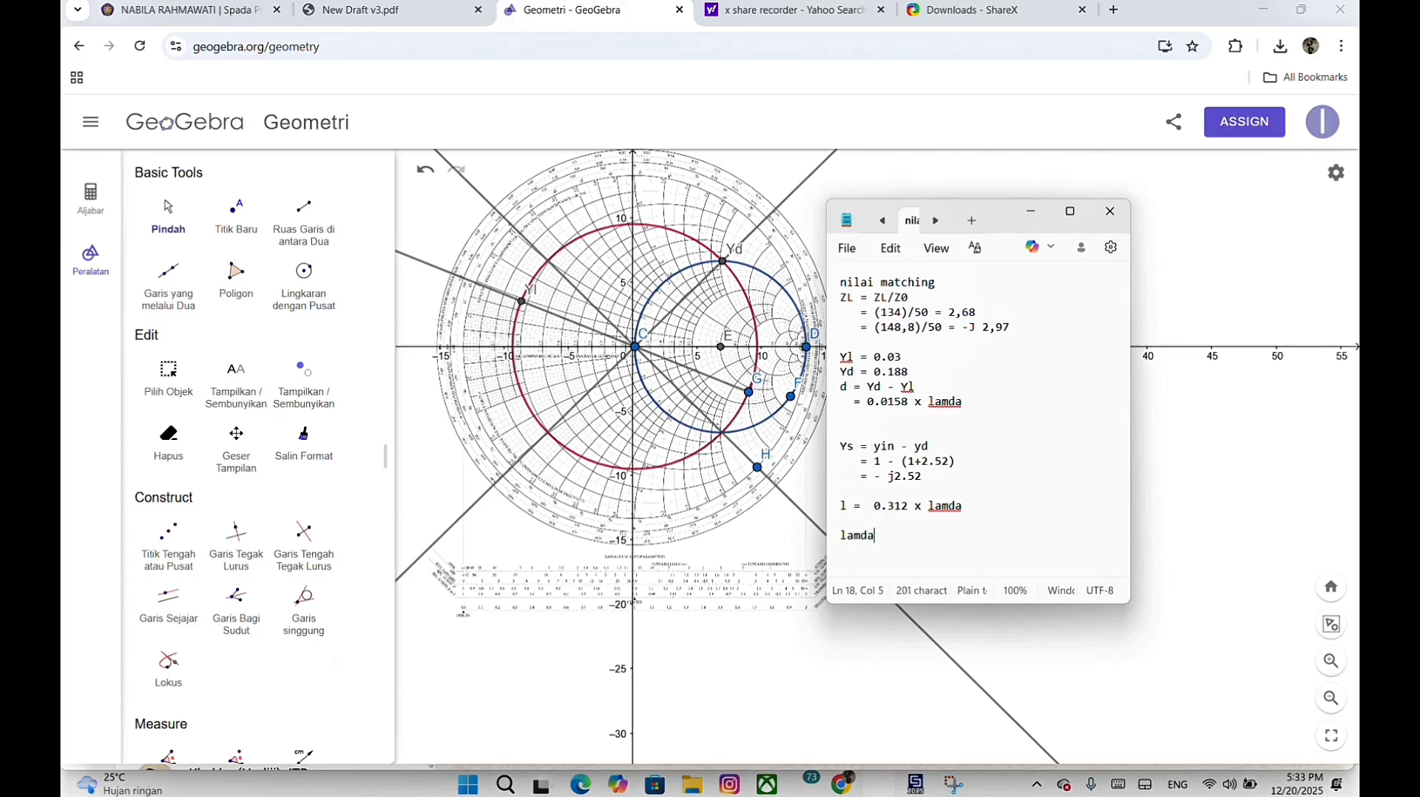
text( 62.3 )
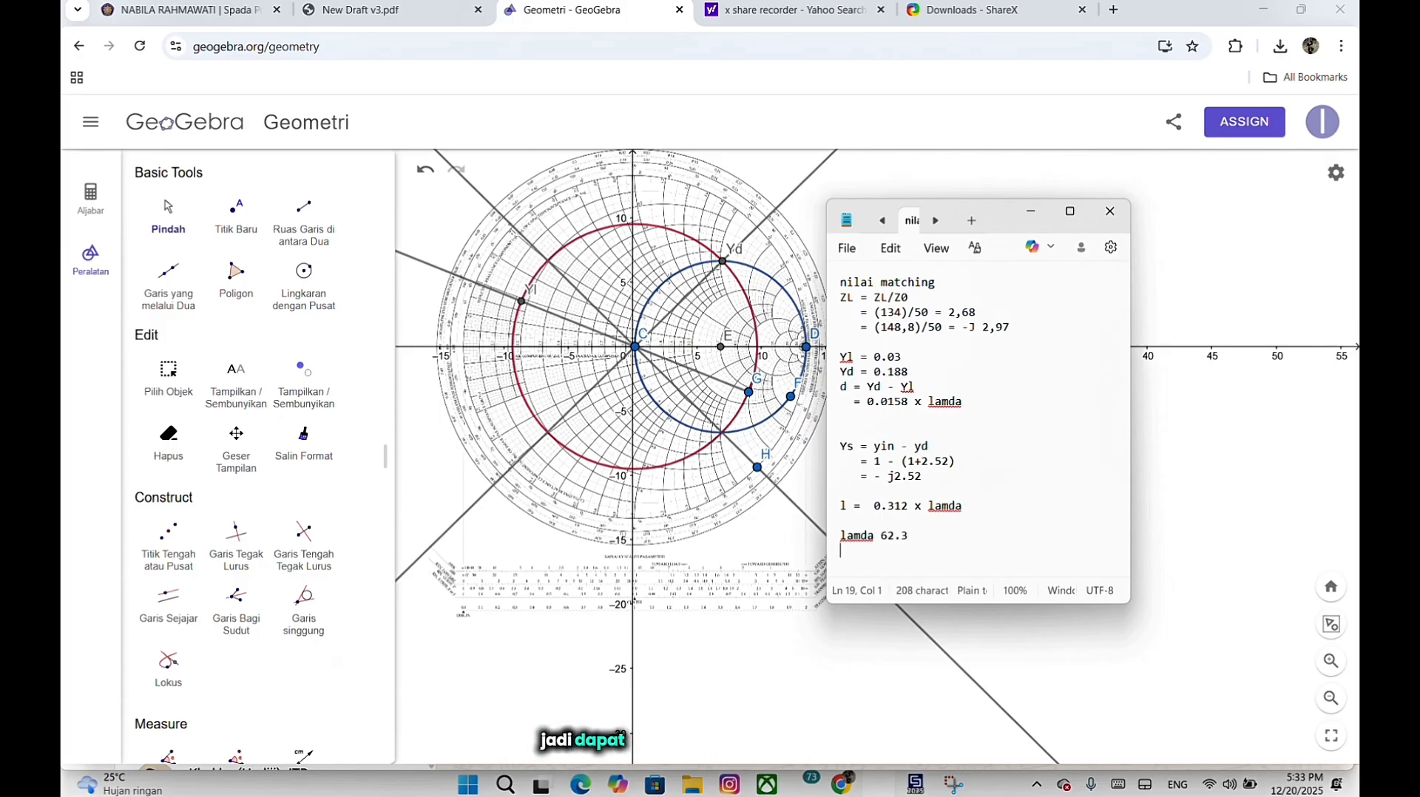
text(d =)
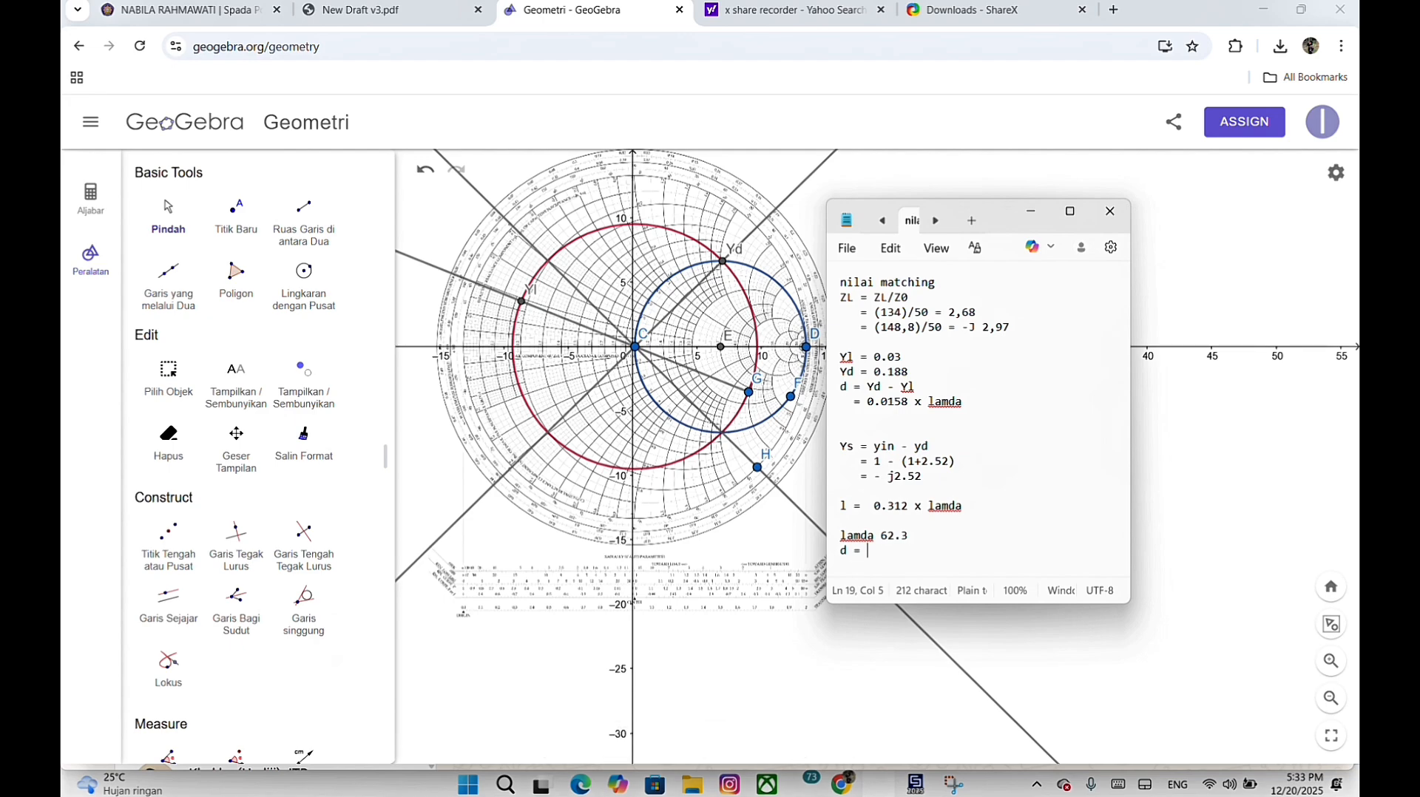
Correct the d multiplier in the notes to 0.158 x lamda and complete the d line below lamda with 9.8434.
click(891, 402)
key(BackSpace)
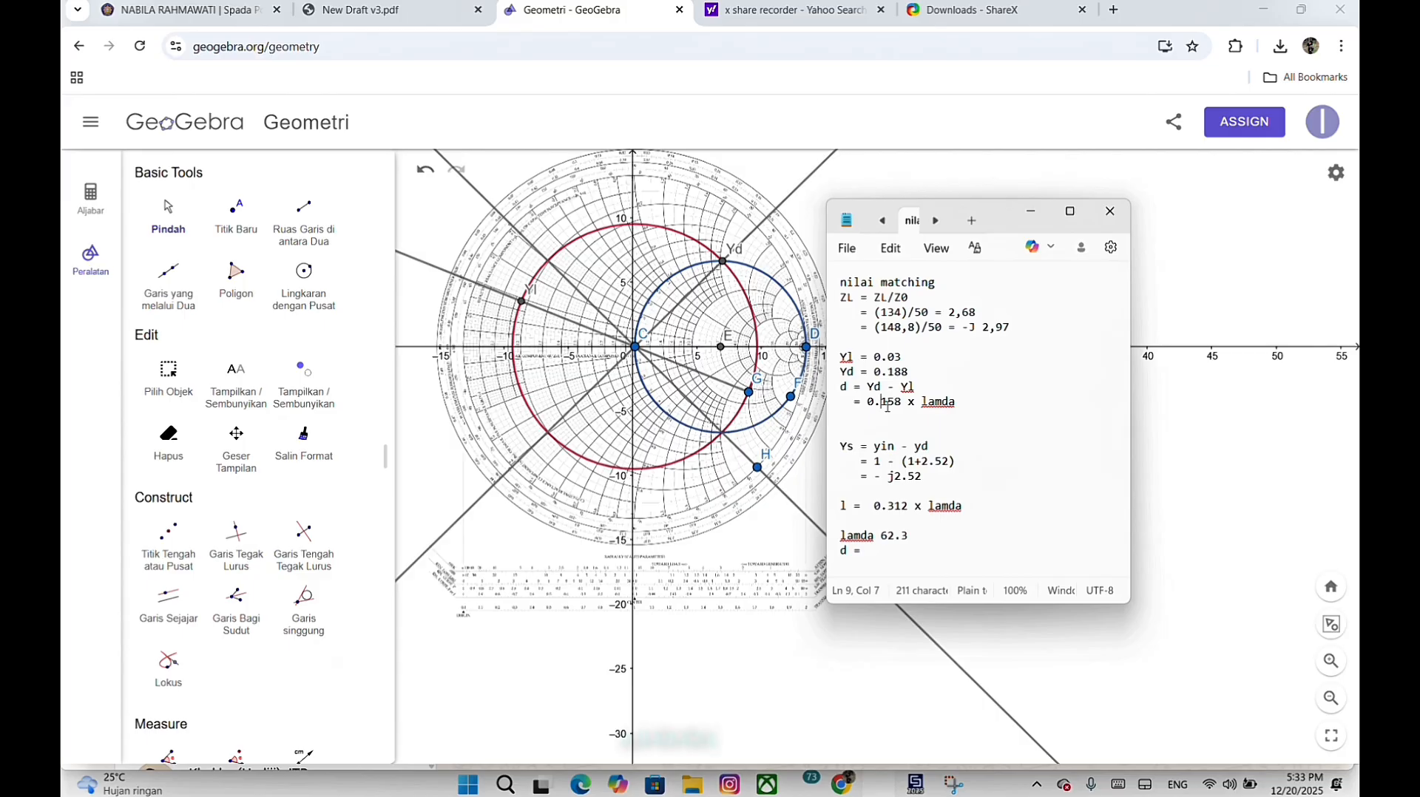
click(888, 554)
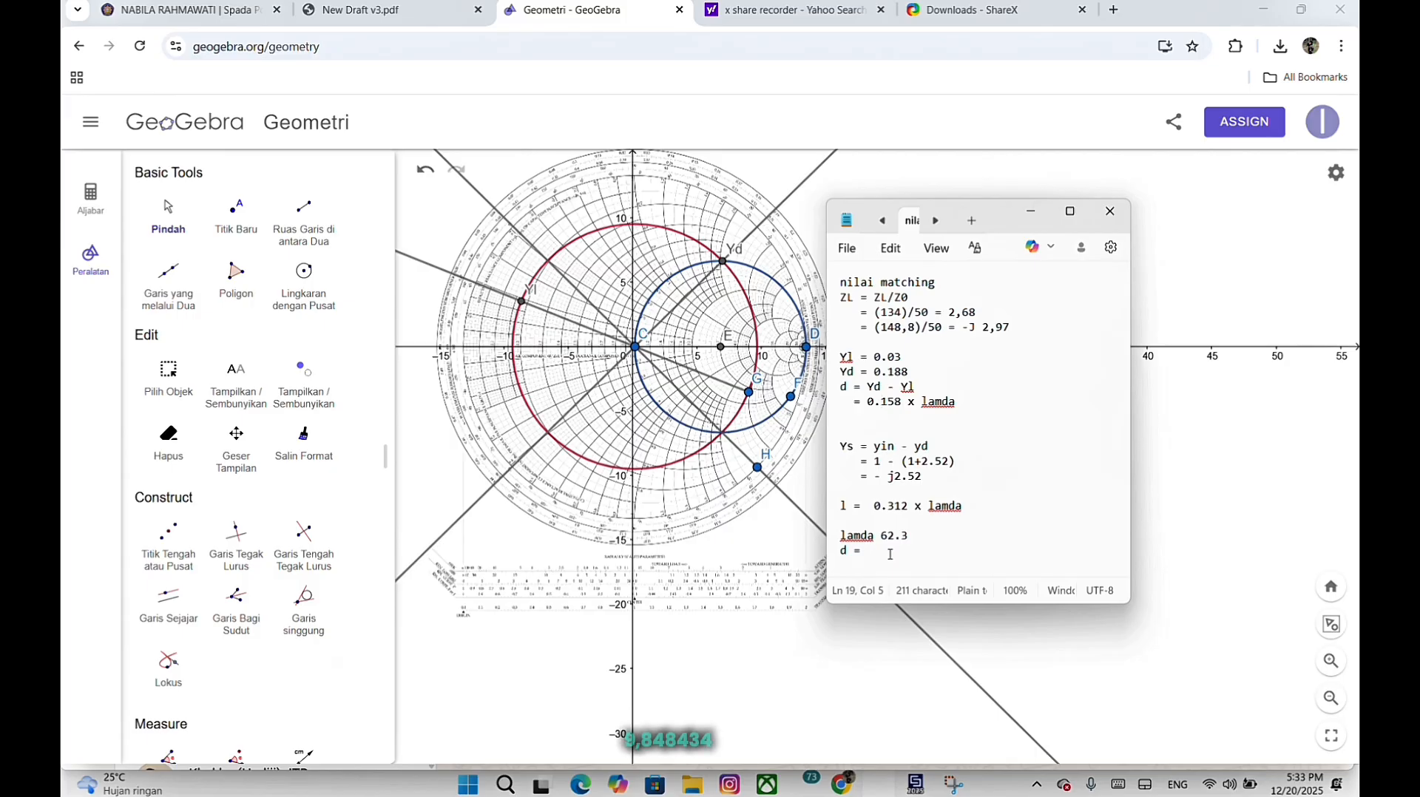
text(9.)
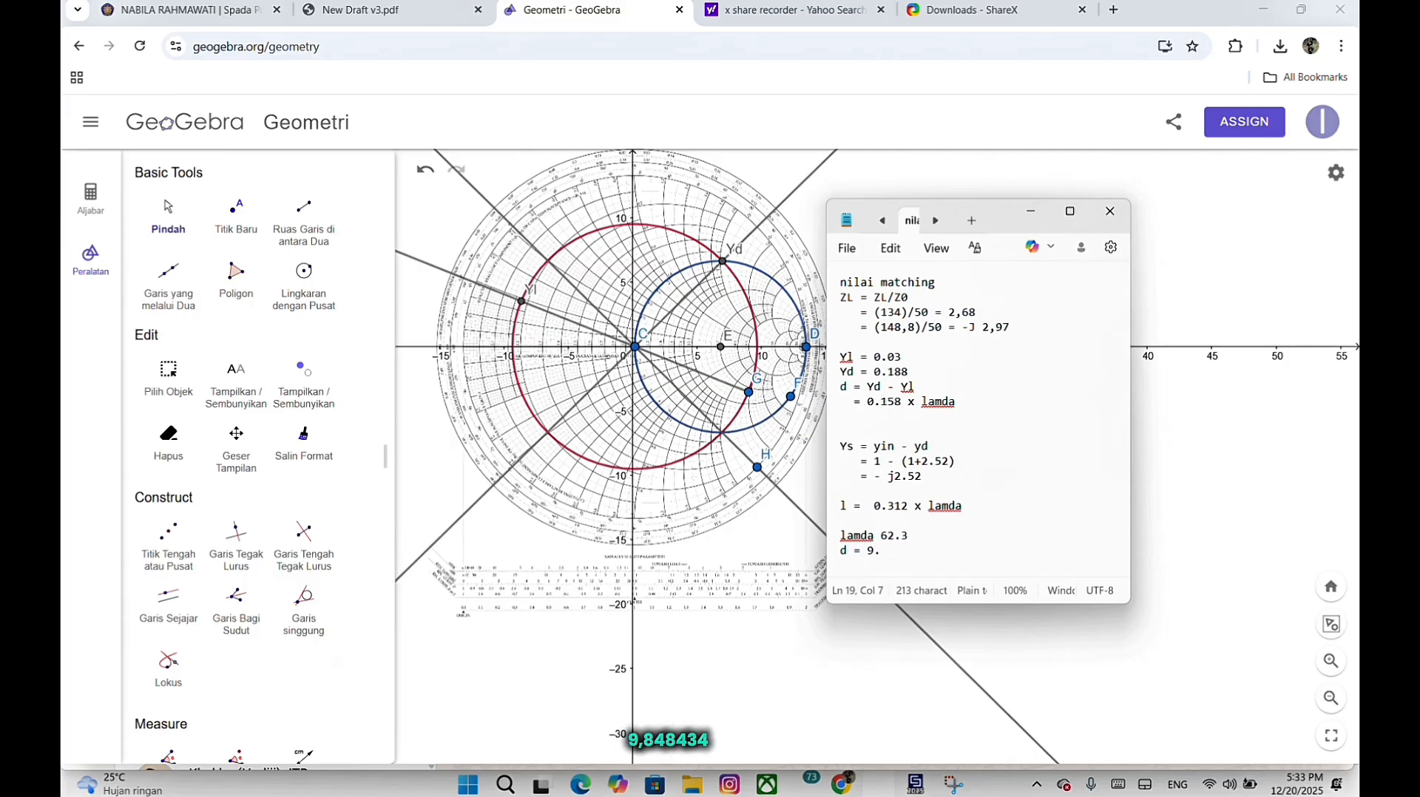
text(8434)
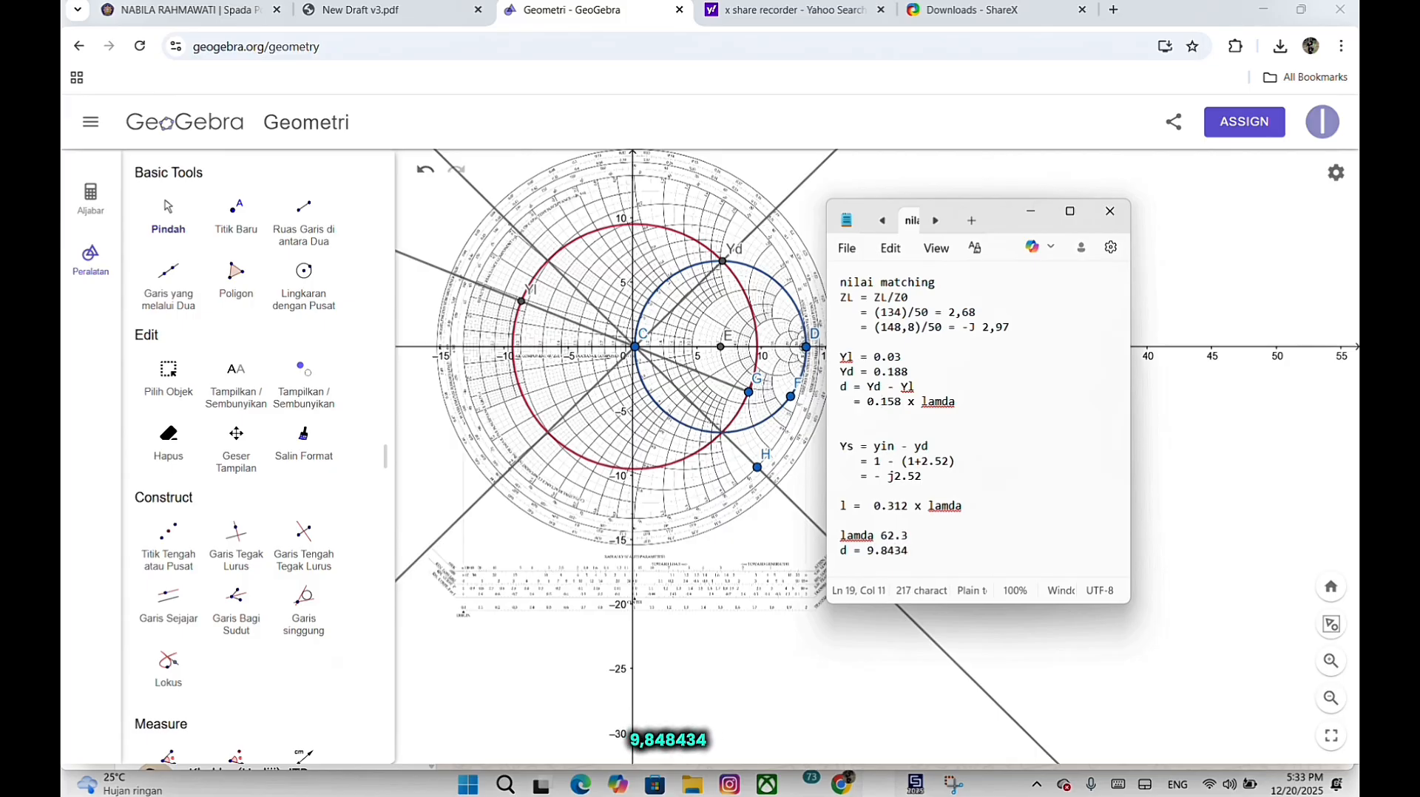
Add the line "l = 19.4347" below the d value at the end of the notes.
key(Return)
text(l)
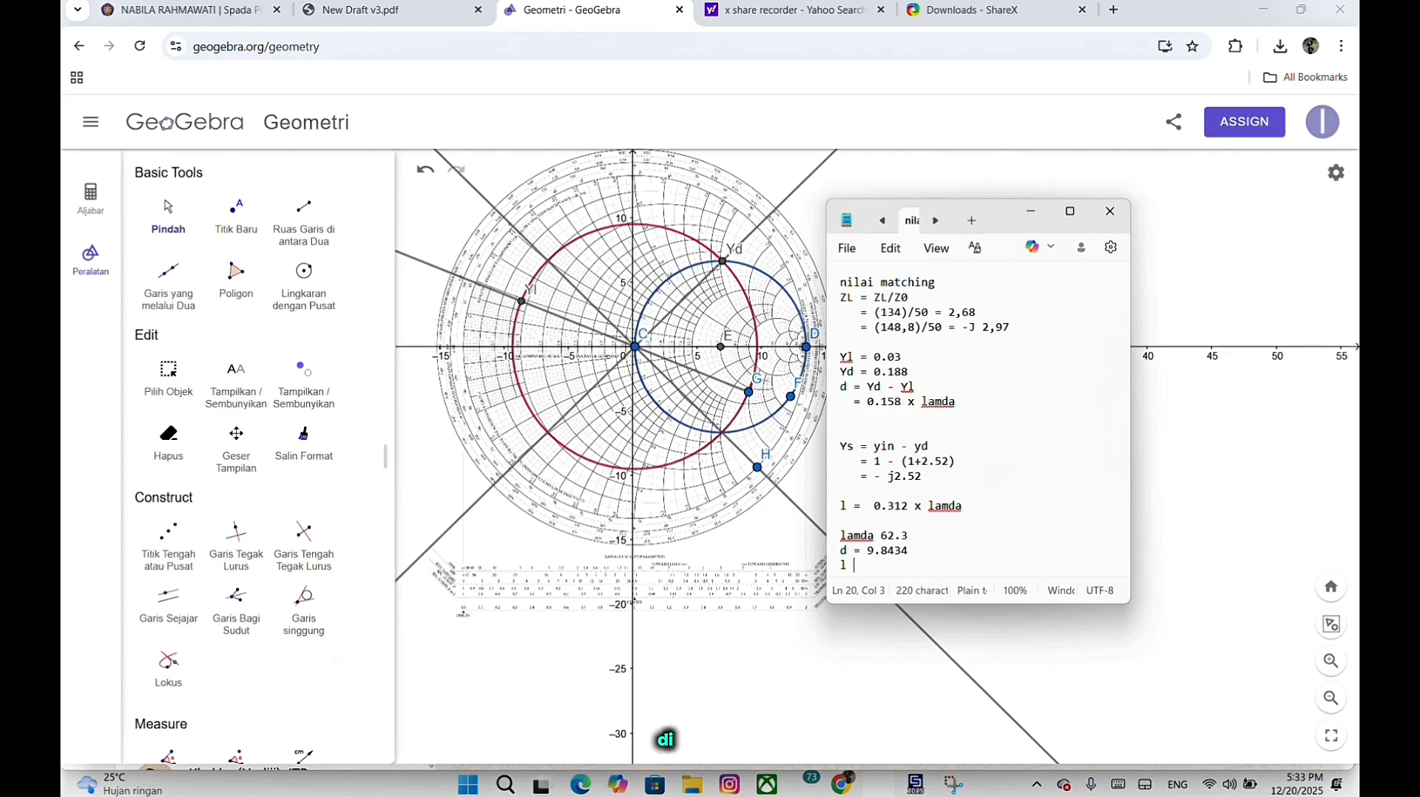
text(= )
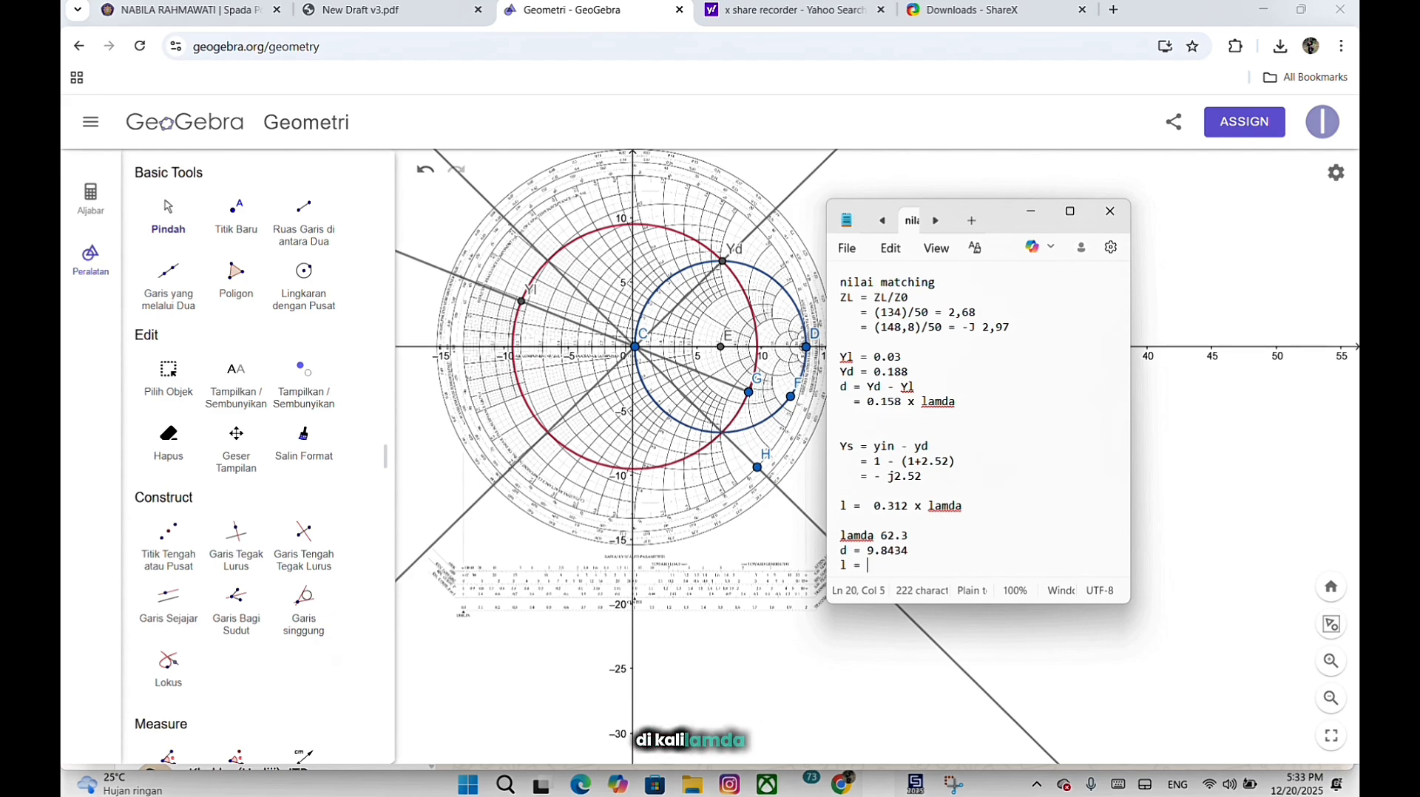
text(19.)
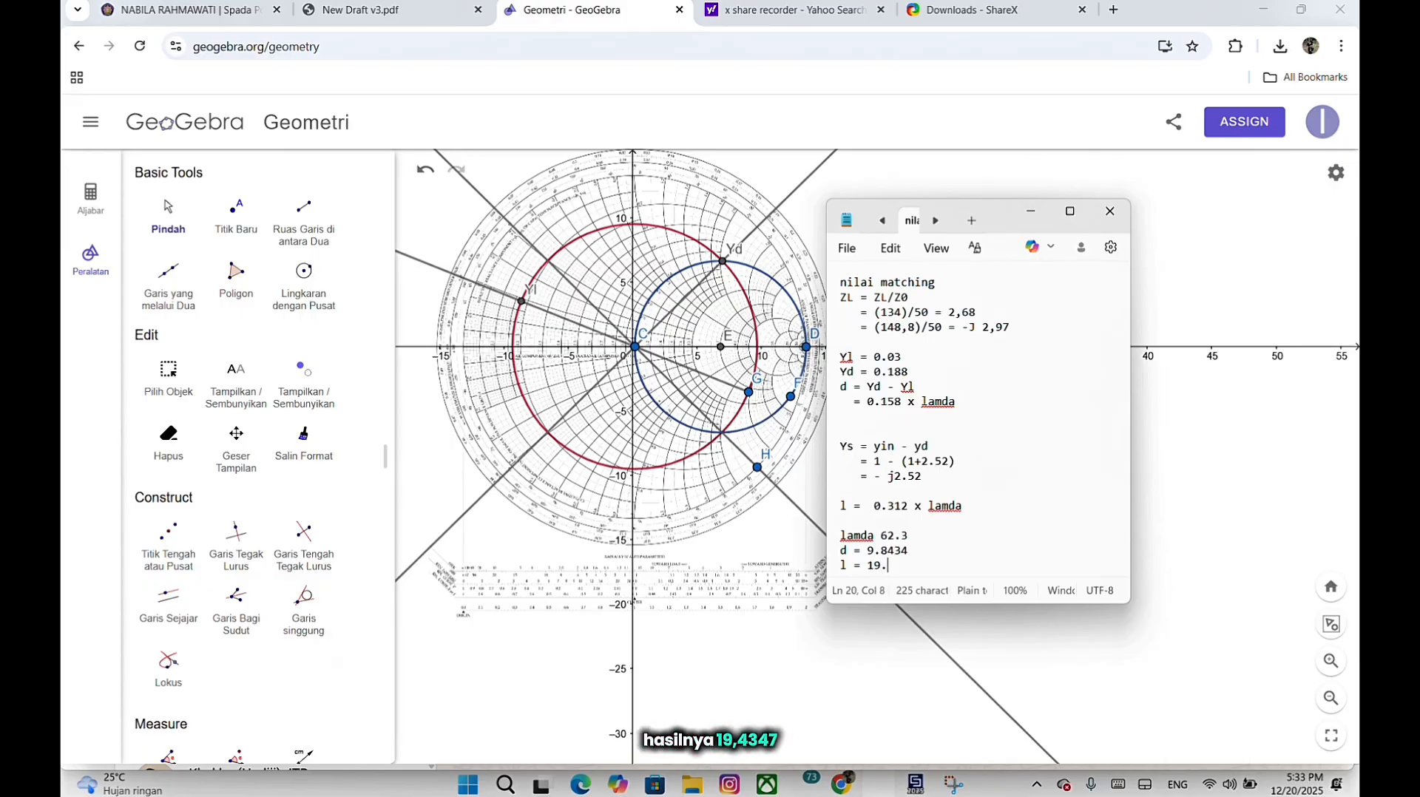
text(434)
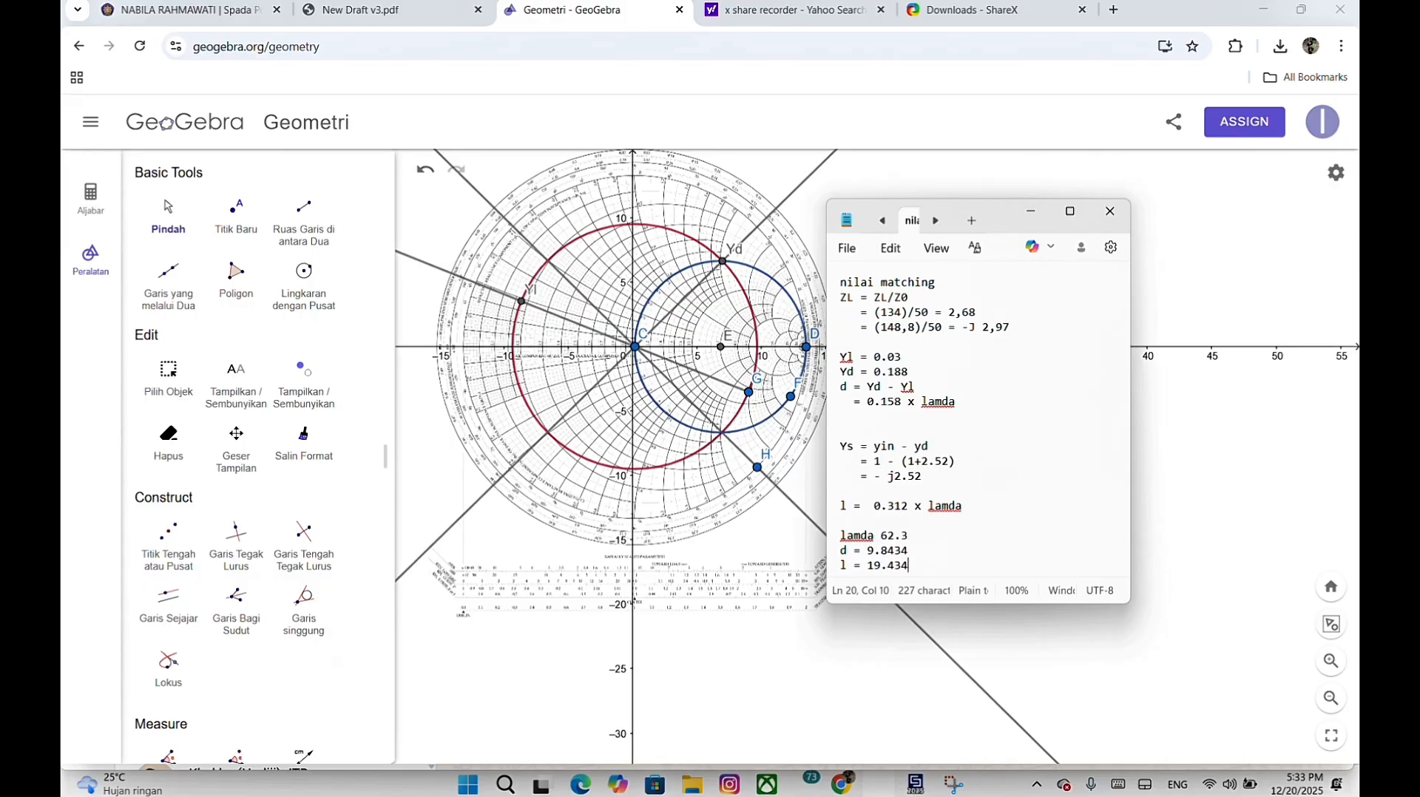
text(7)
Consult the variables in item 9 of New Draft v3.pdf and switch to the 3D model in CST Studio Suite.
mouse_move(911, 791)
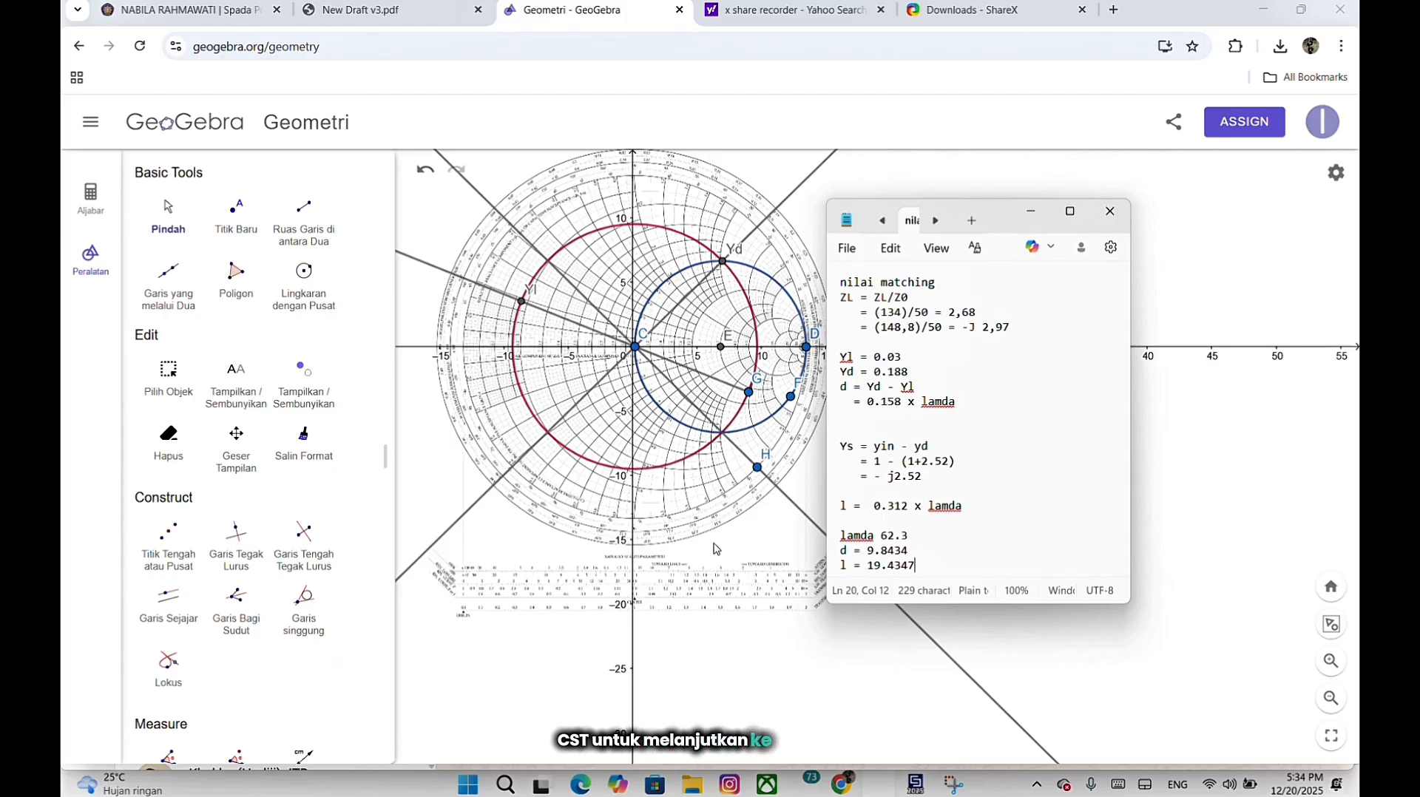
click(622, 19)
key(ctrl+shift+Tab)
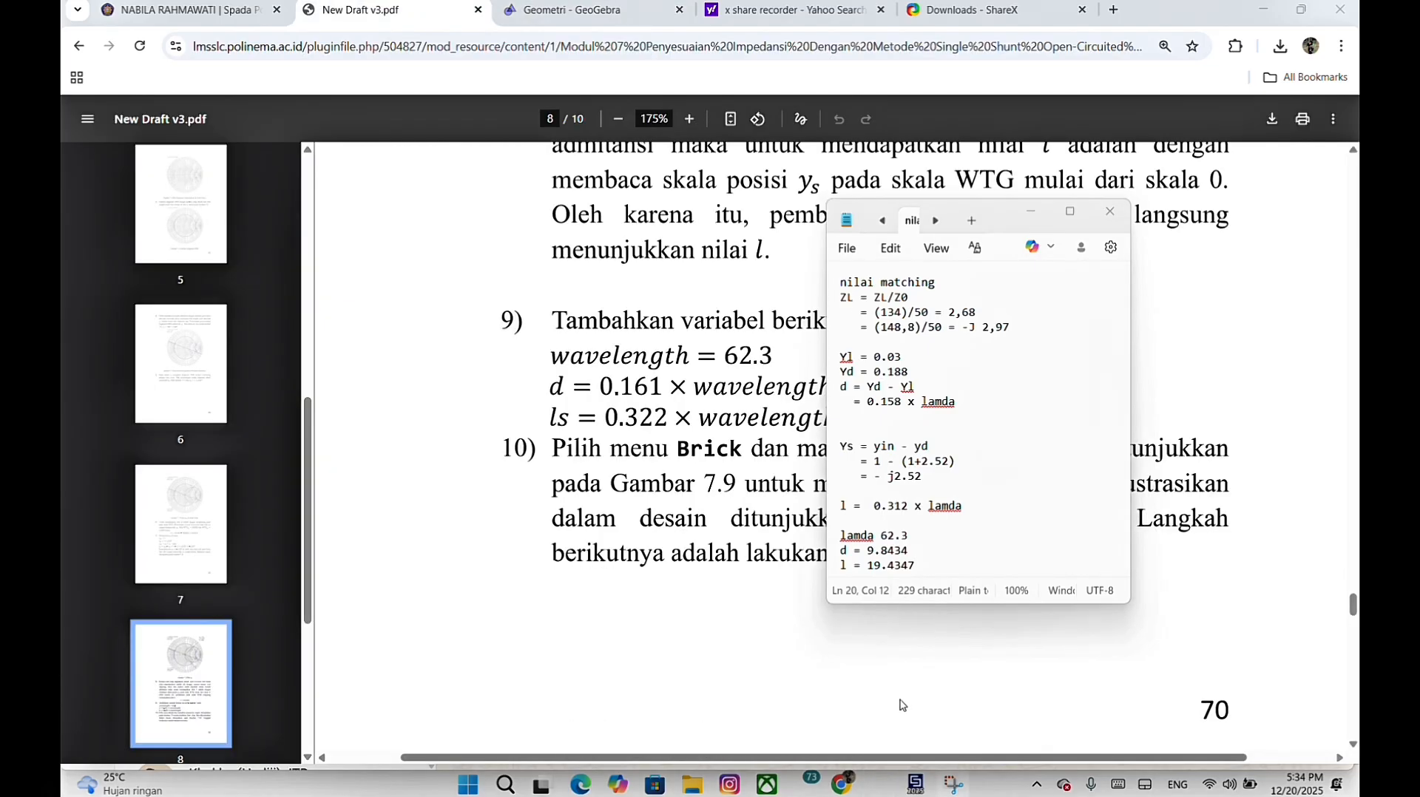
mouse_move(916, 789)
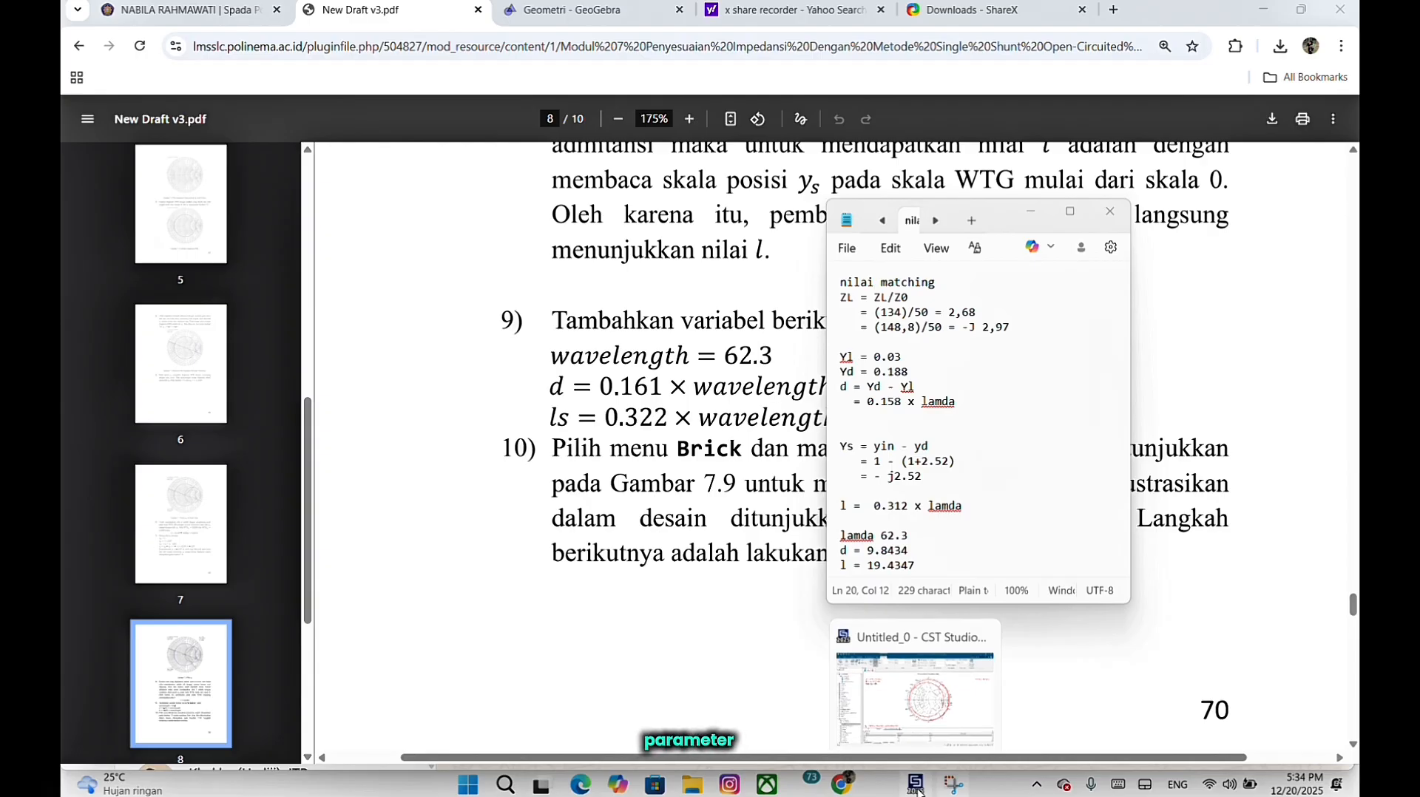
click(916, 788)
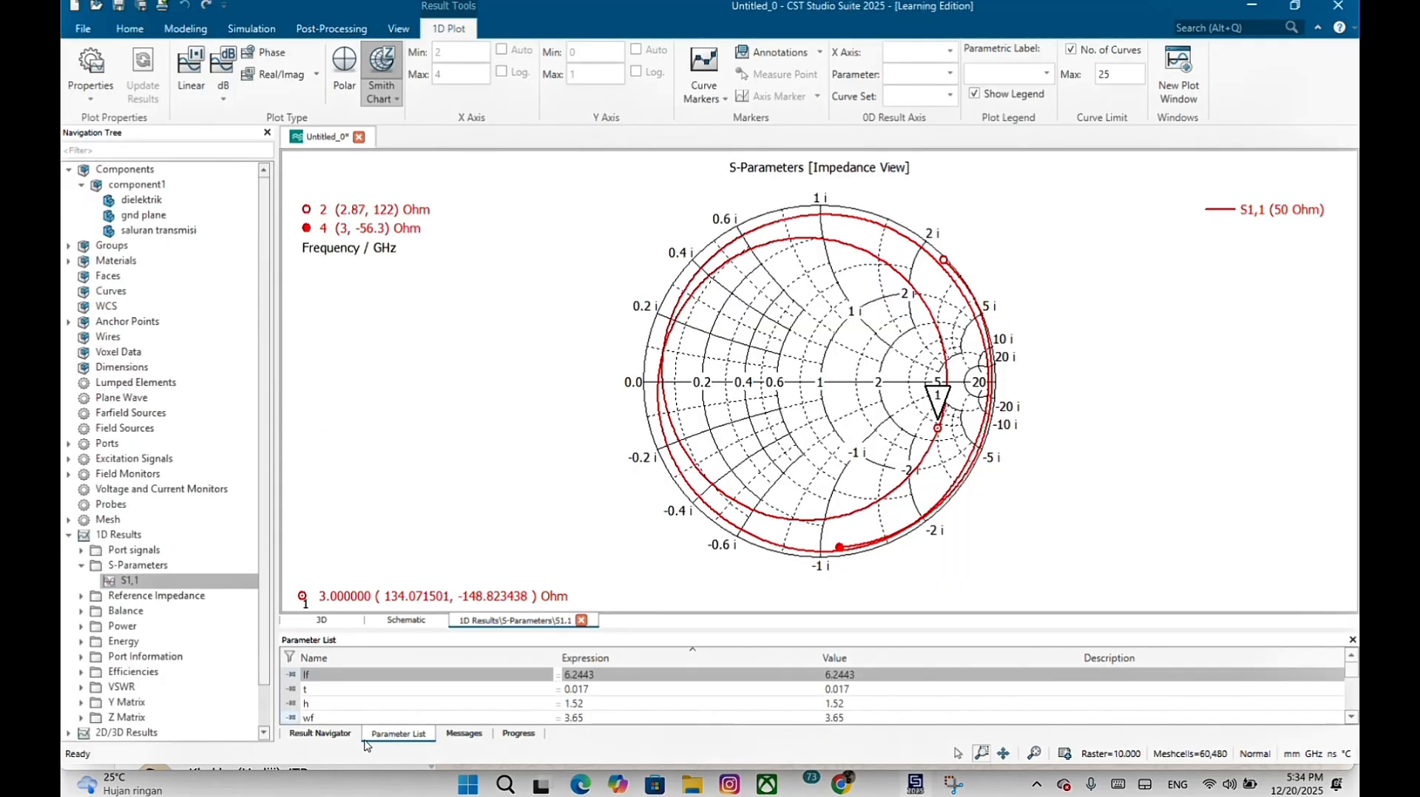
scroll(407, 698, down, 5)
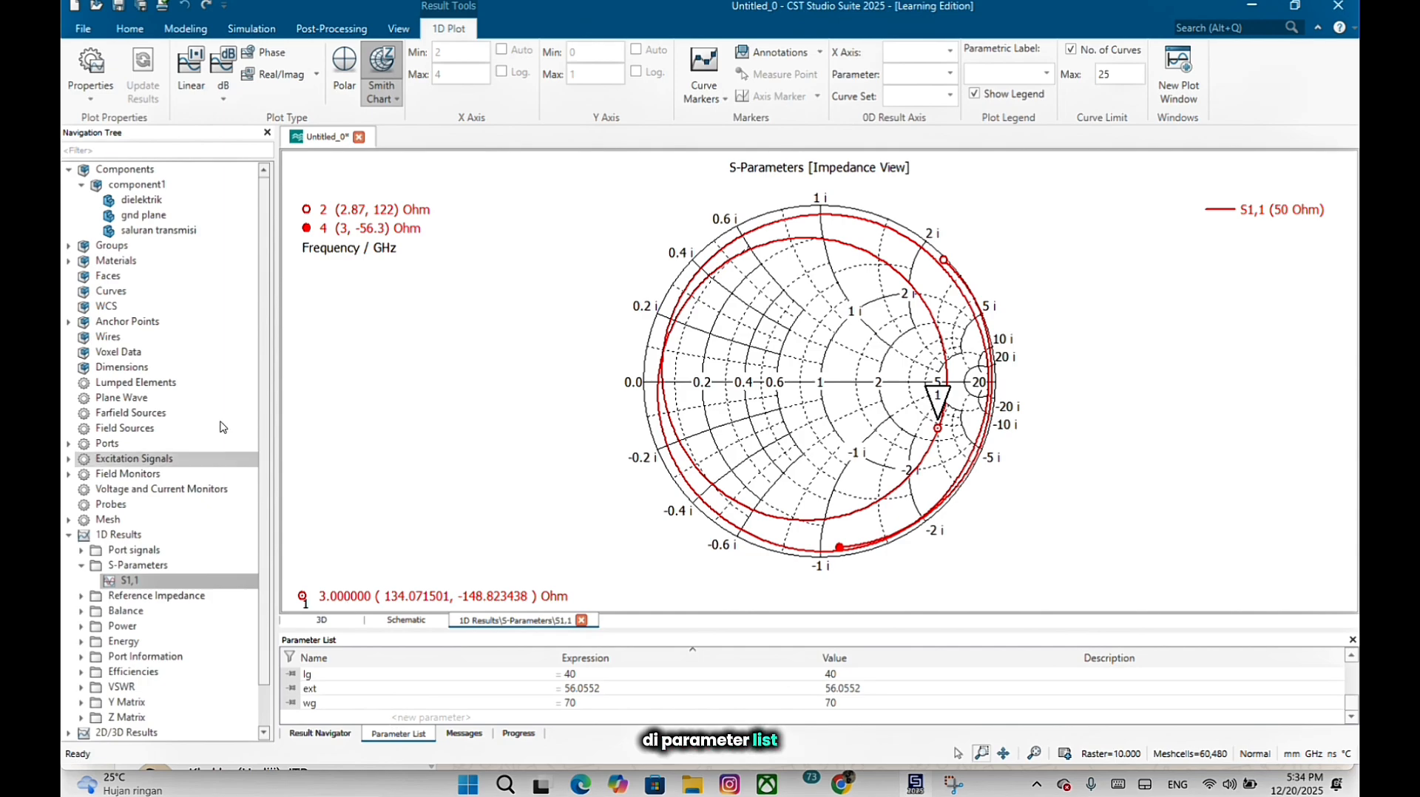
click(118, 169)
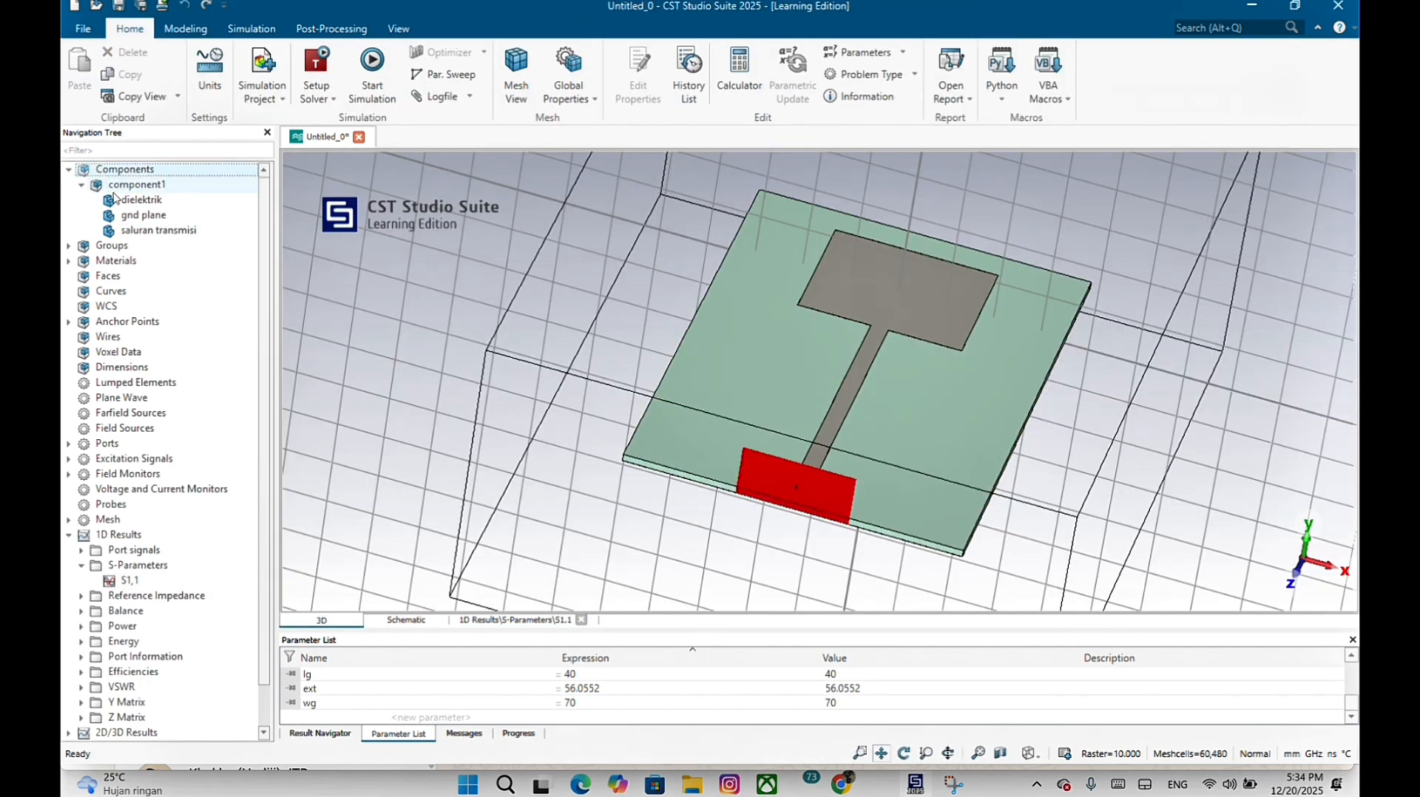
Add a parameter d with the value 9.8434 to the project's parameters.
click(379, 716)
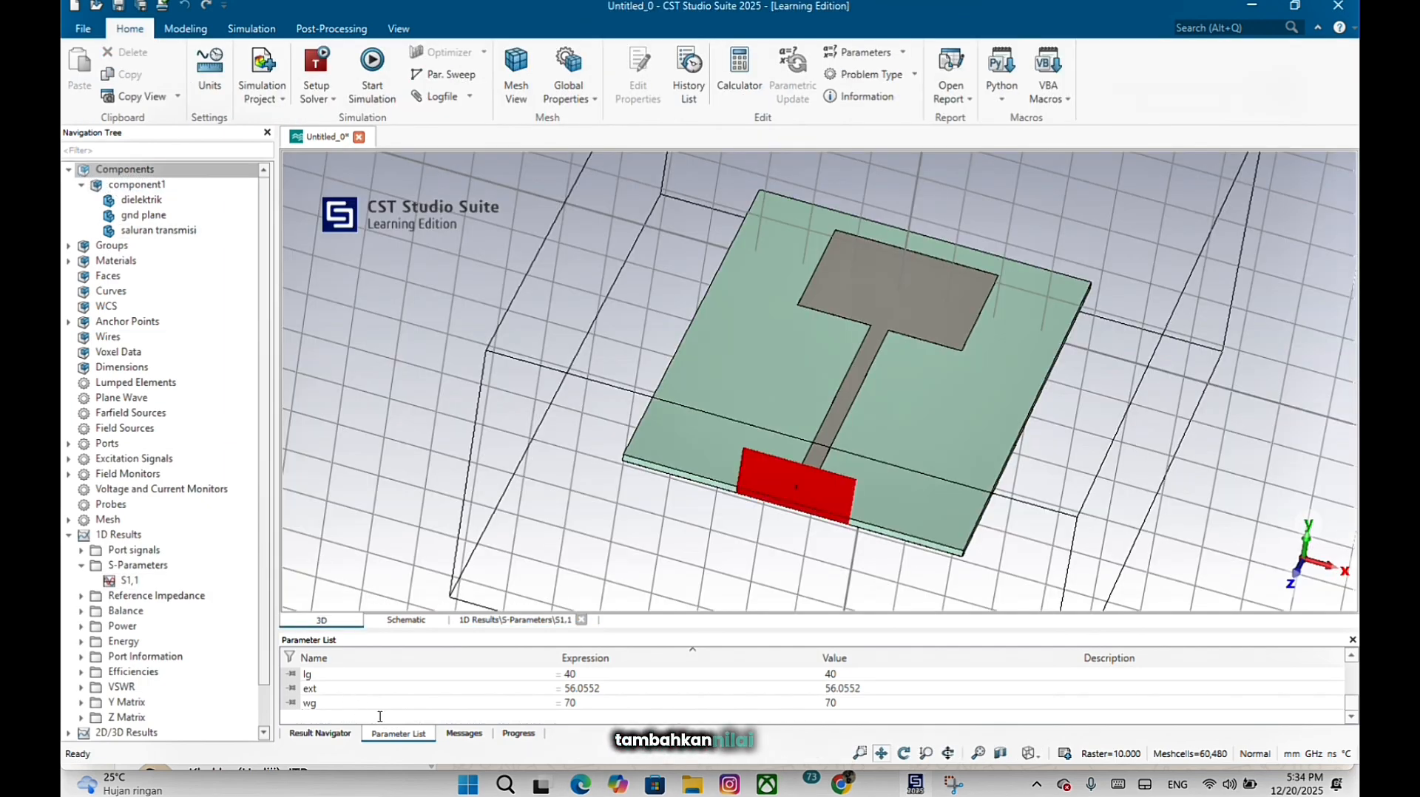
text(d)
key(Tab)
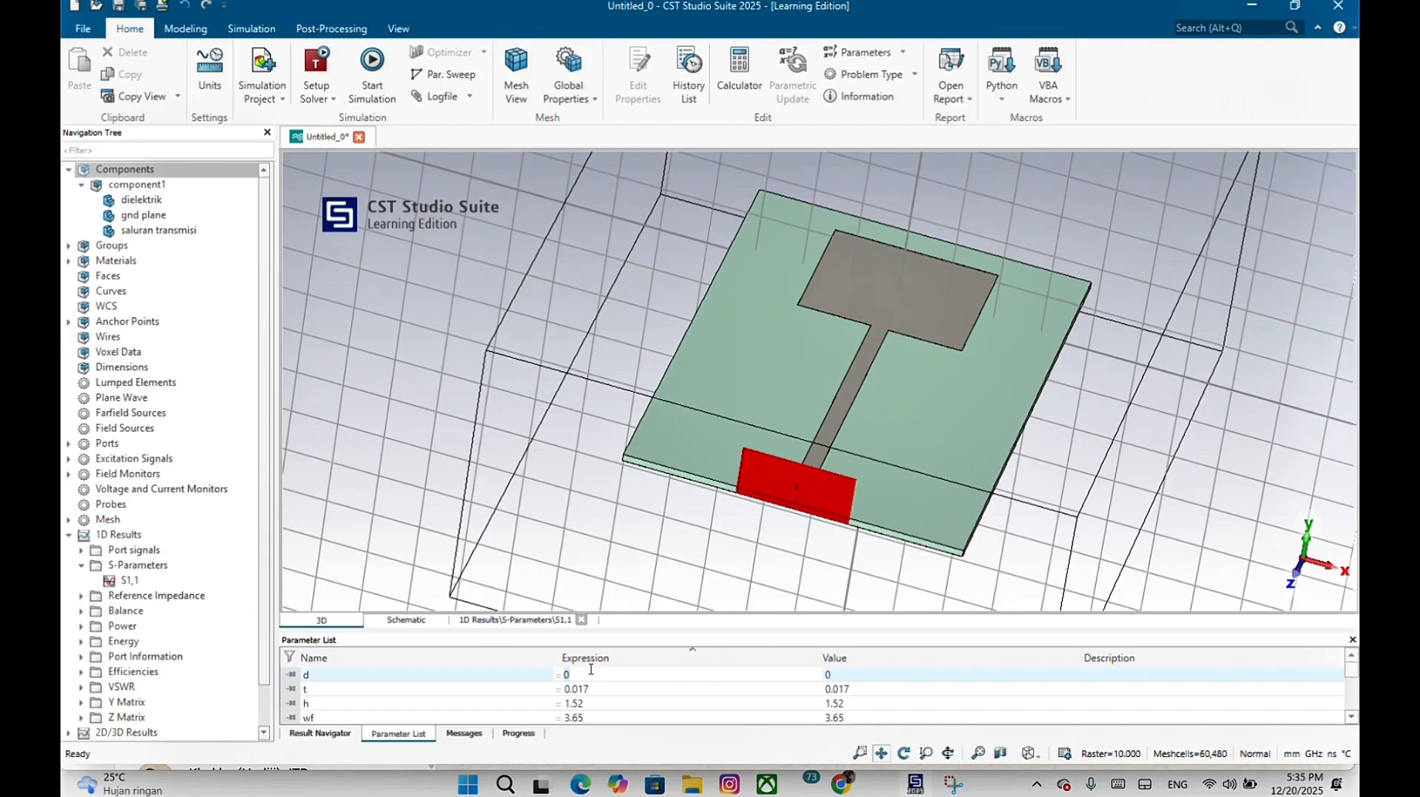
text(9.8434)
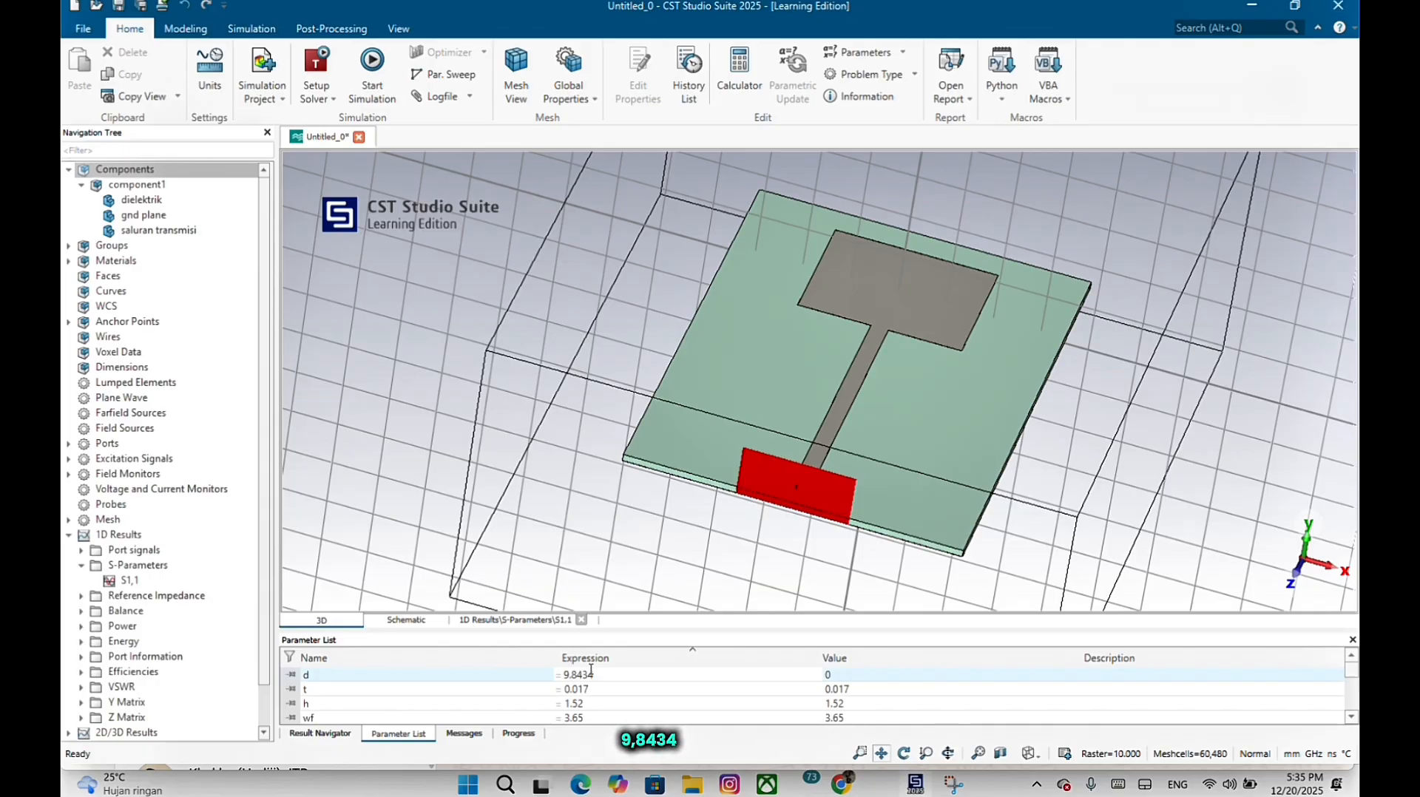
key(Return)
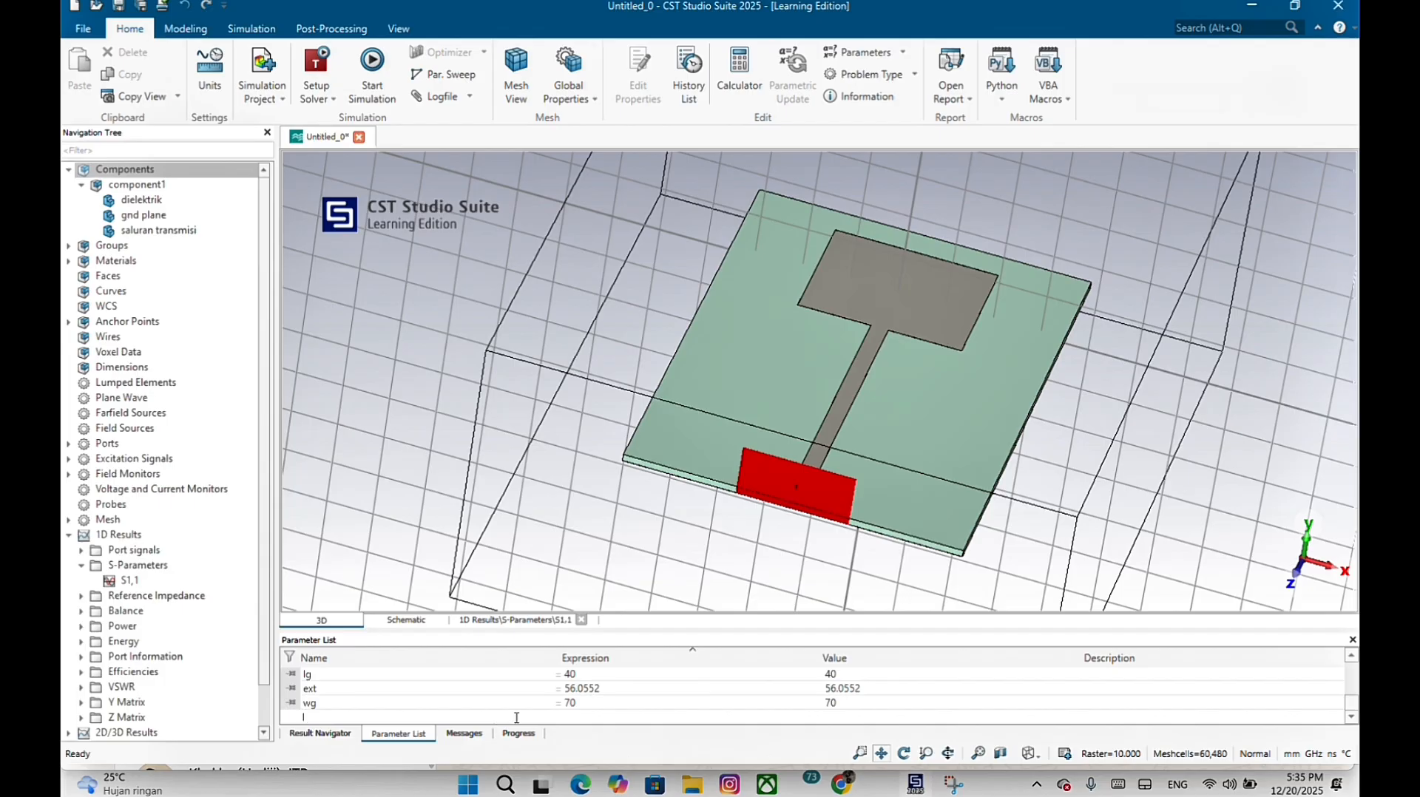
Add a parameter l with the value 19.4376 to the project's parameters.
click(589, 721)
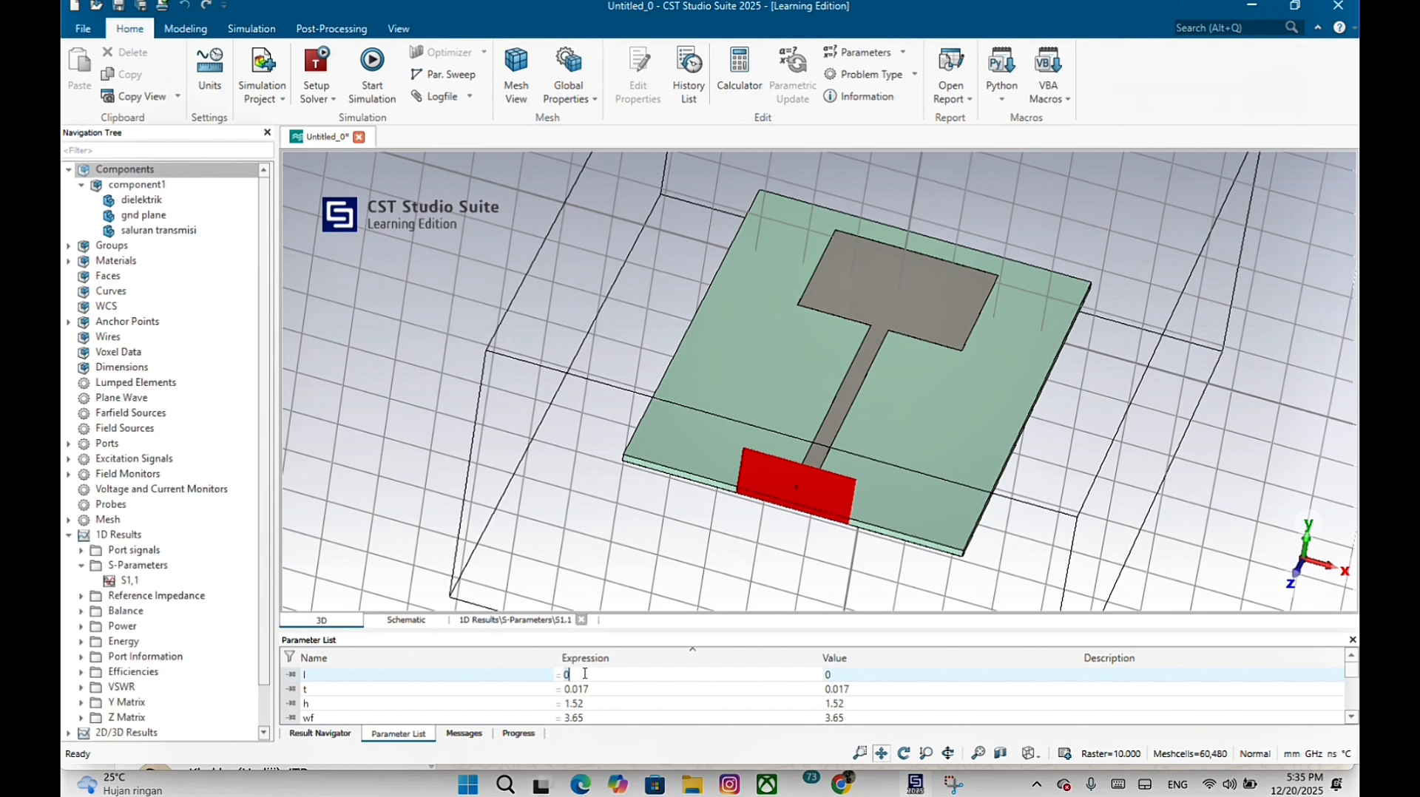
text(19.4376)
mouse_move(810, 792)
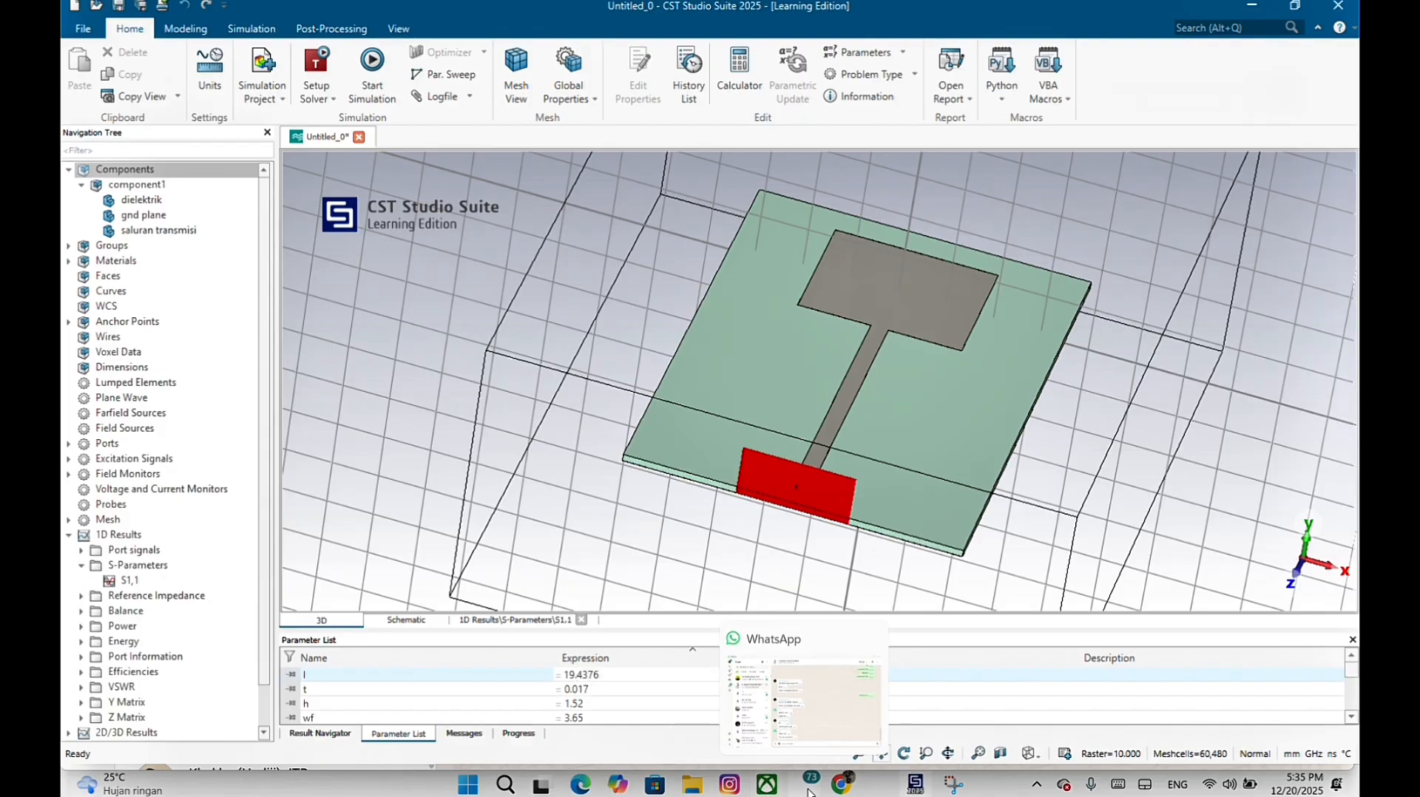
mouse_move(874, 717)
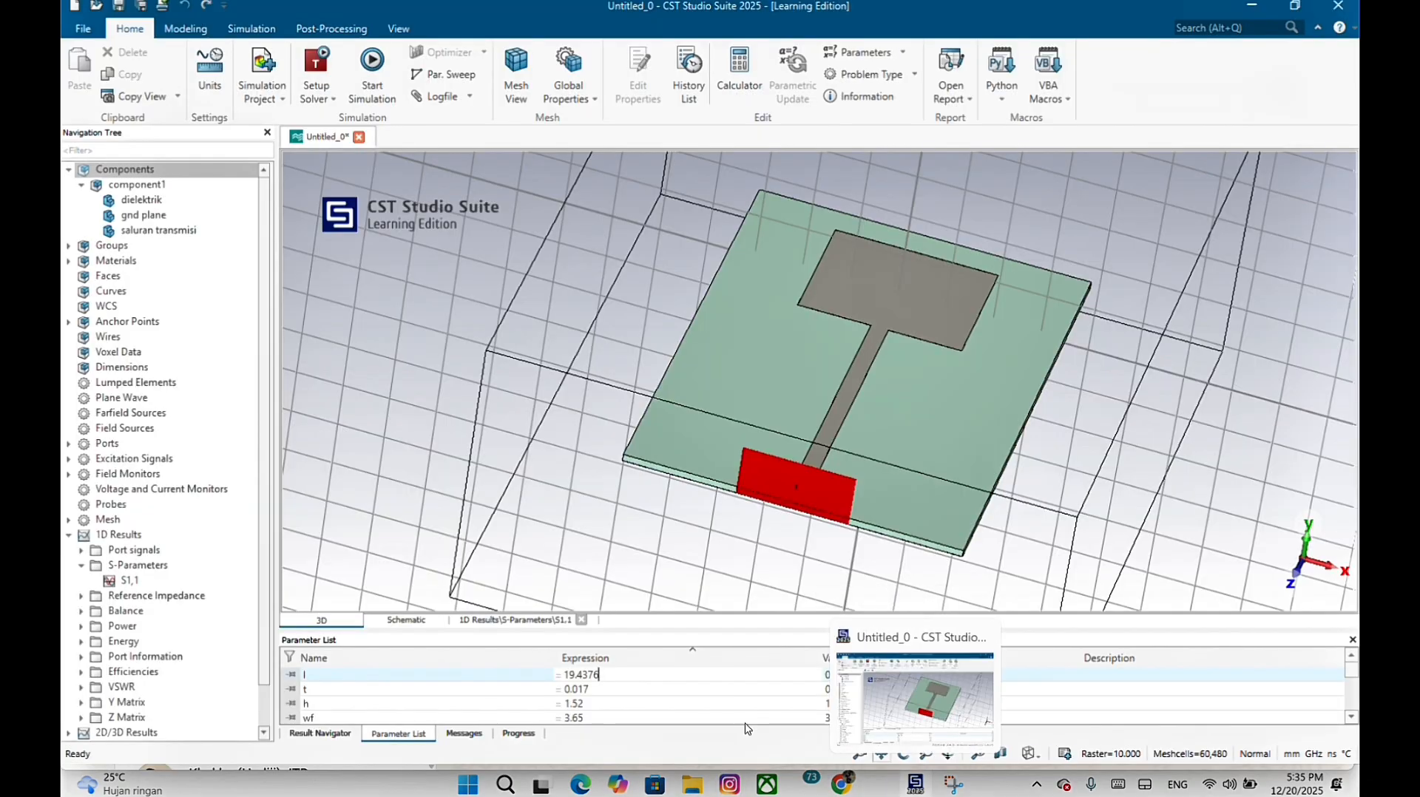
click(723, 705)
click(710, 680)
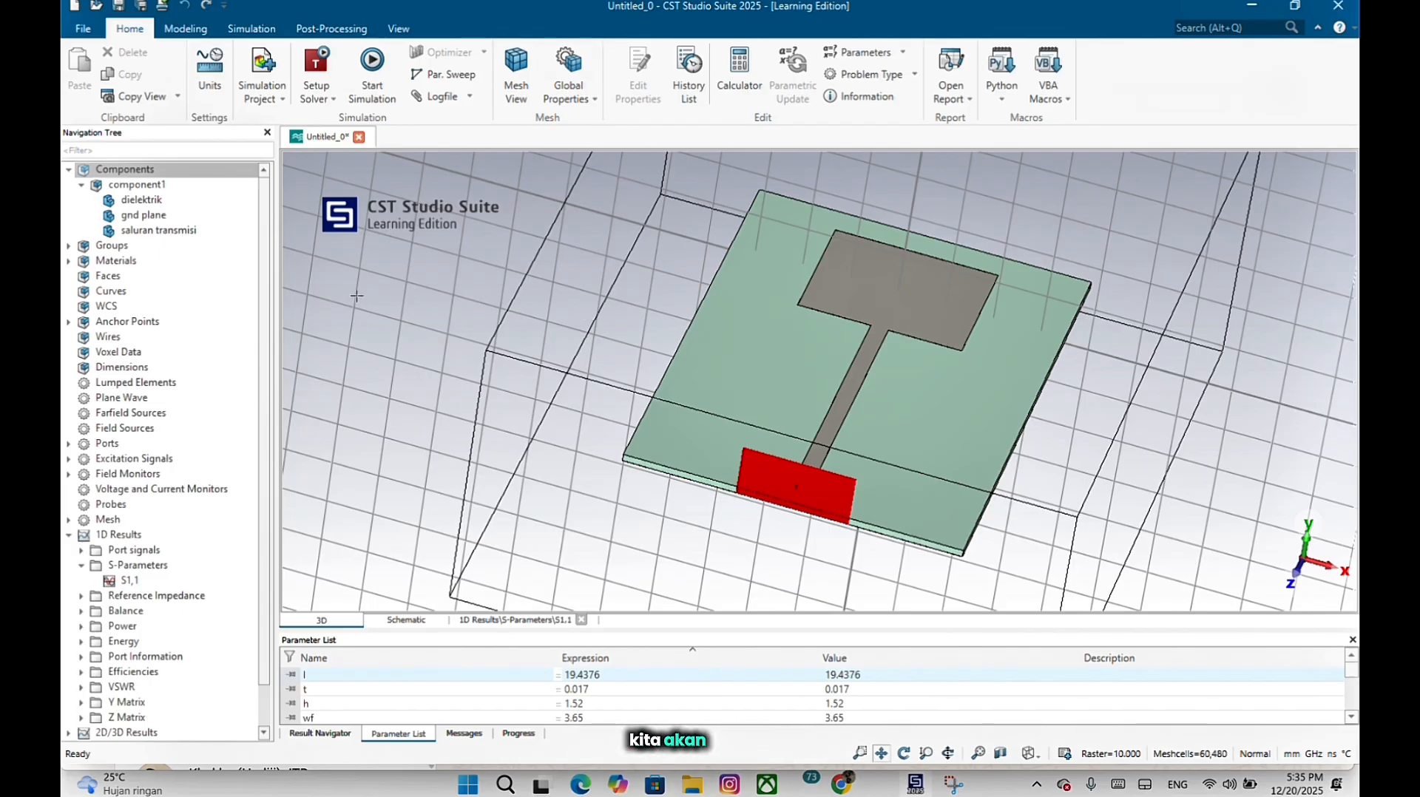
Start a new brick defined by numeric values and name it stub.
click(186, 28)
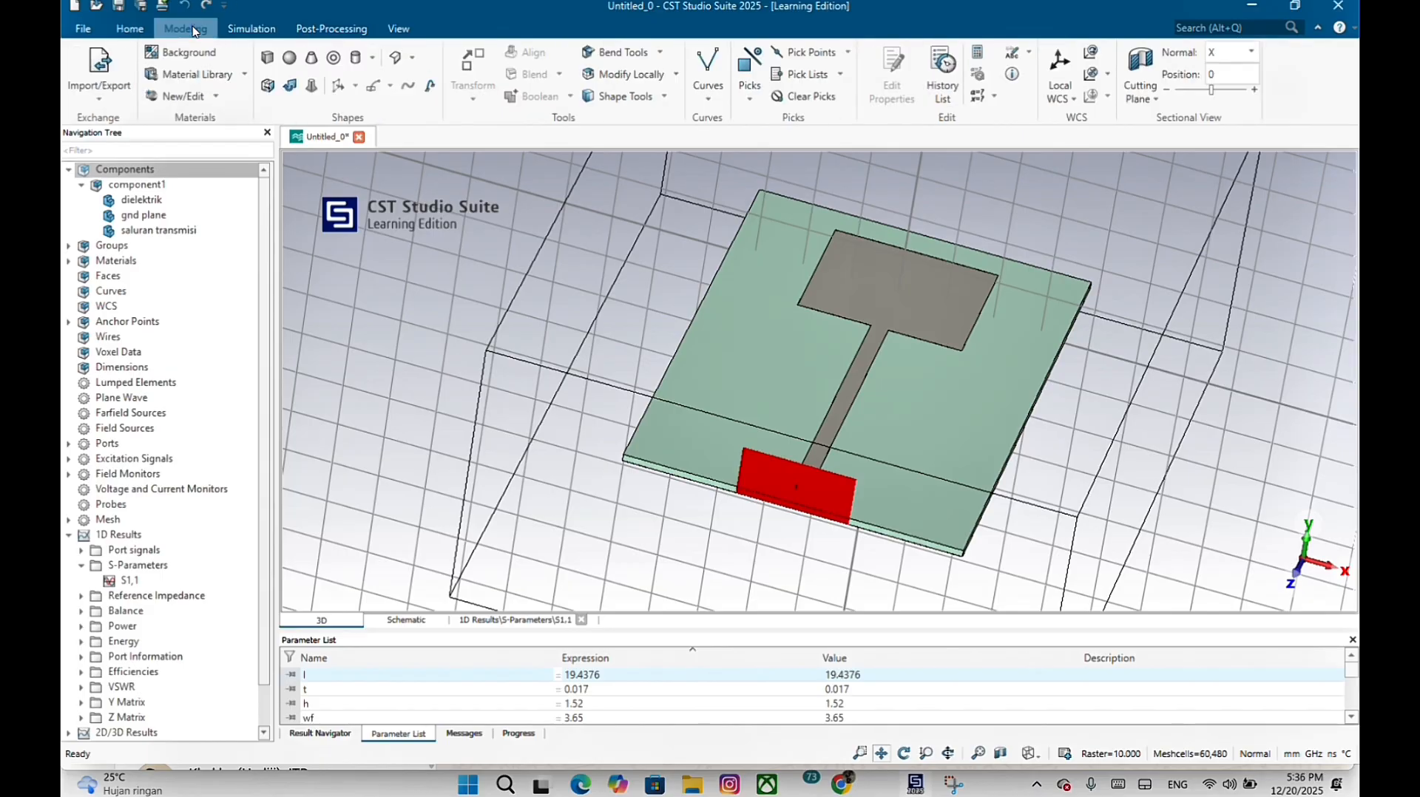
click(269, 61)
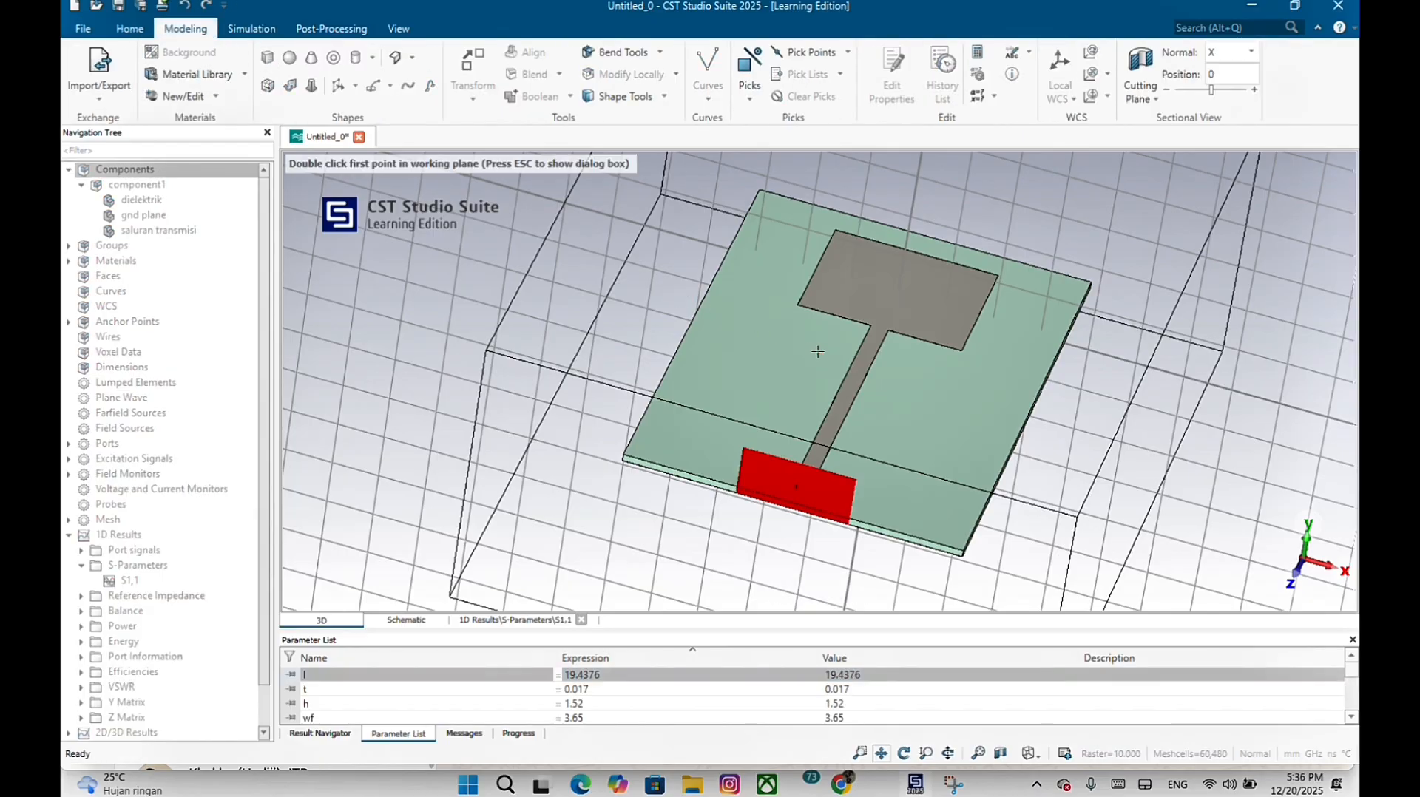
key(Escape)
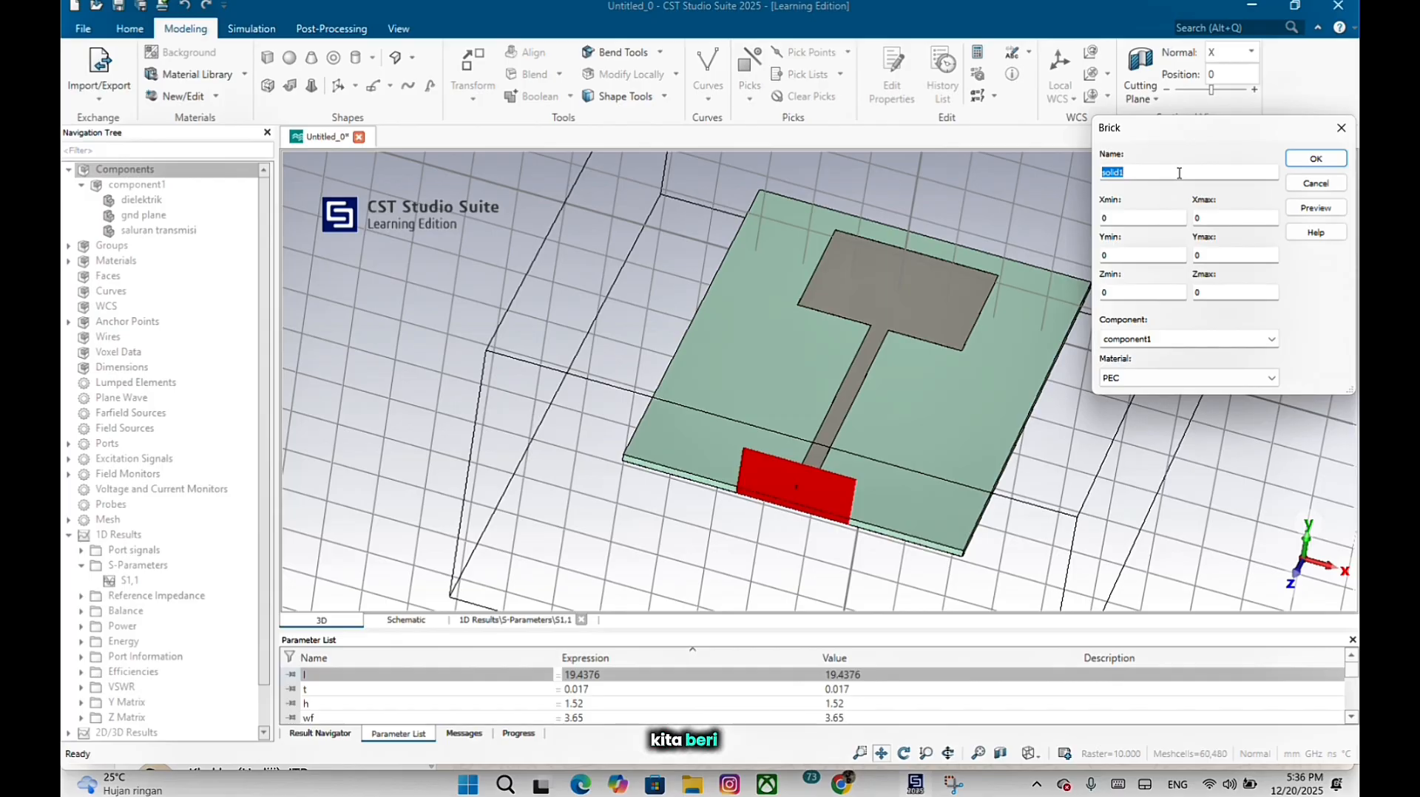
text(stub)
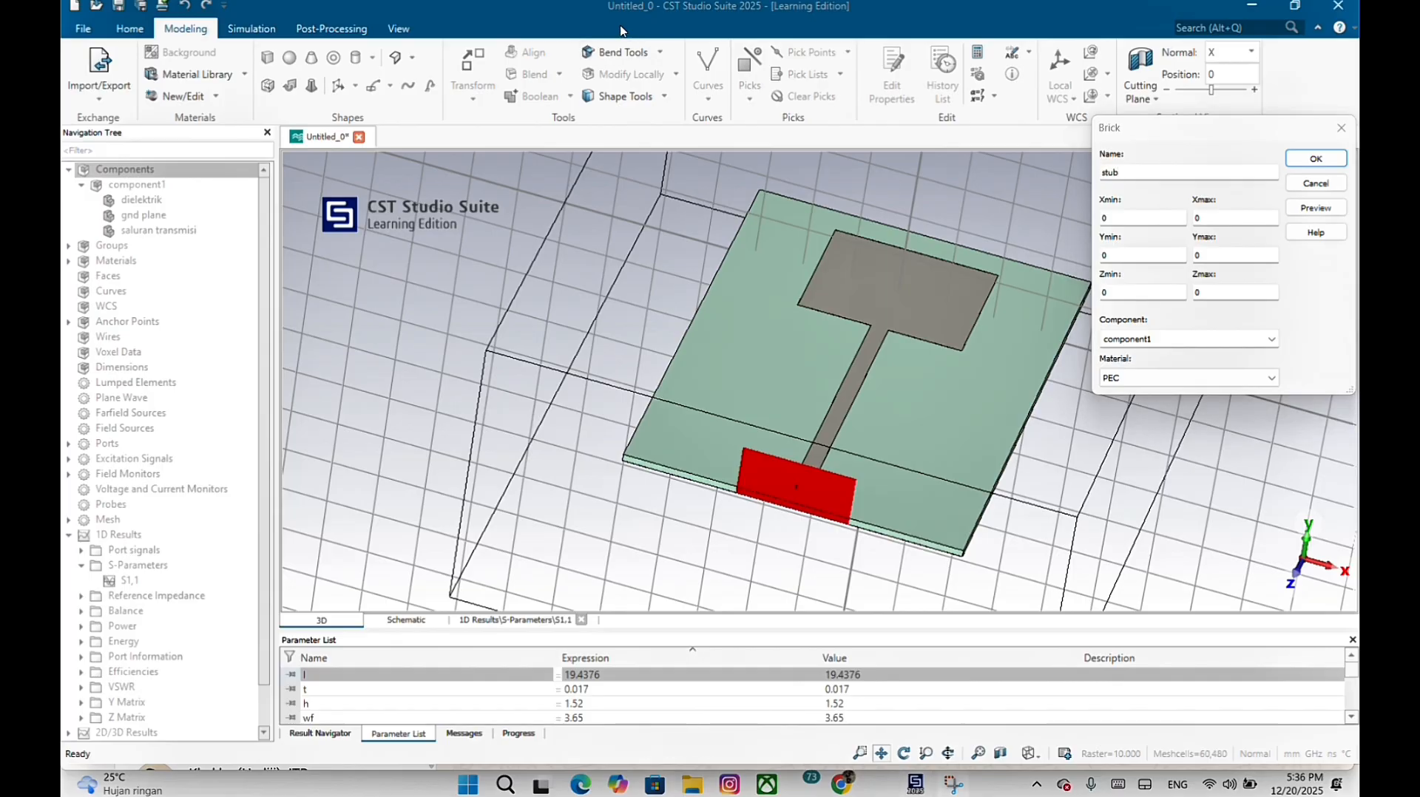
Set the stub brick's X range from -l-wf/2 to -wf/2.
click(1159, 215)
key(BackSpace)
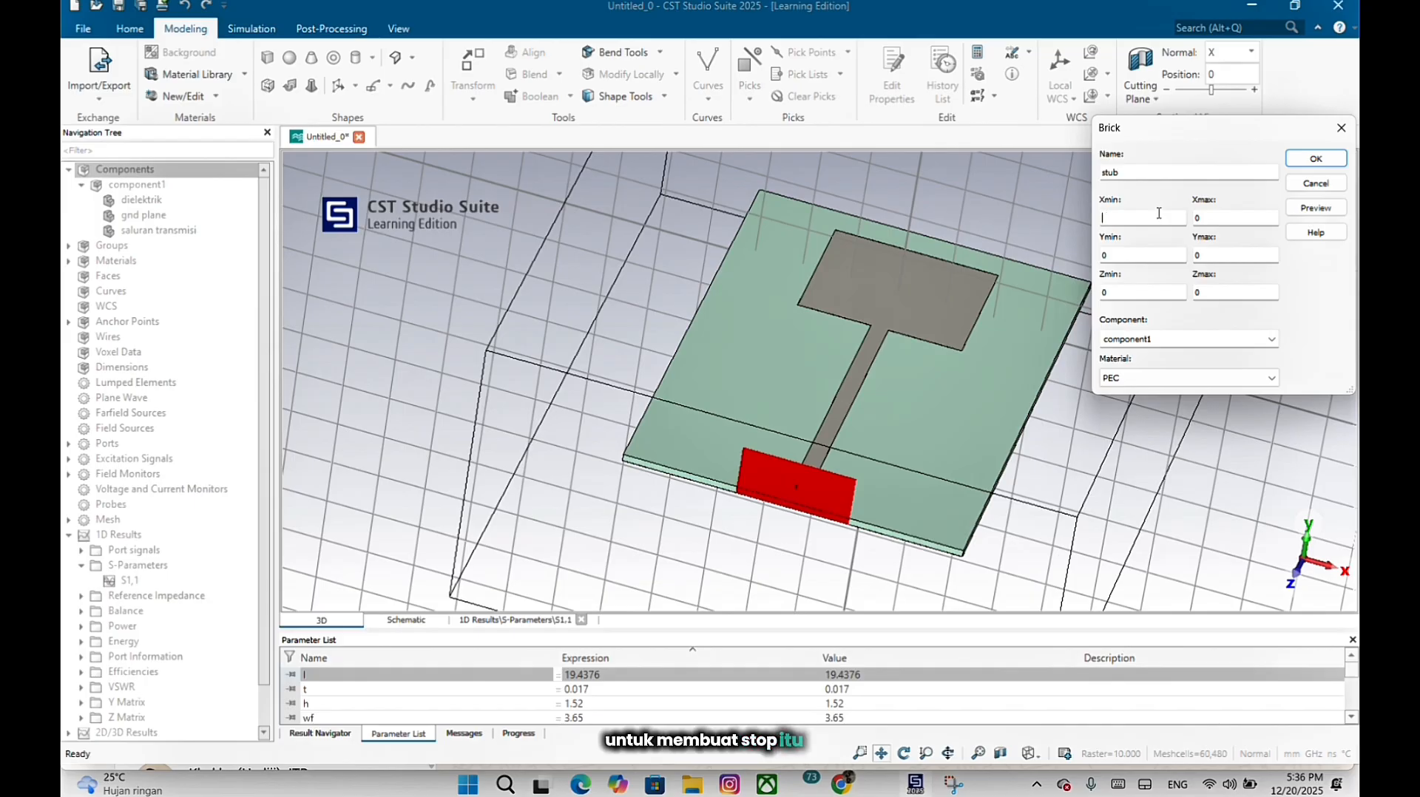
text(-l)
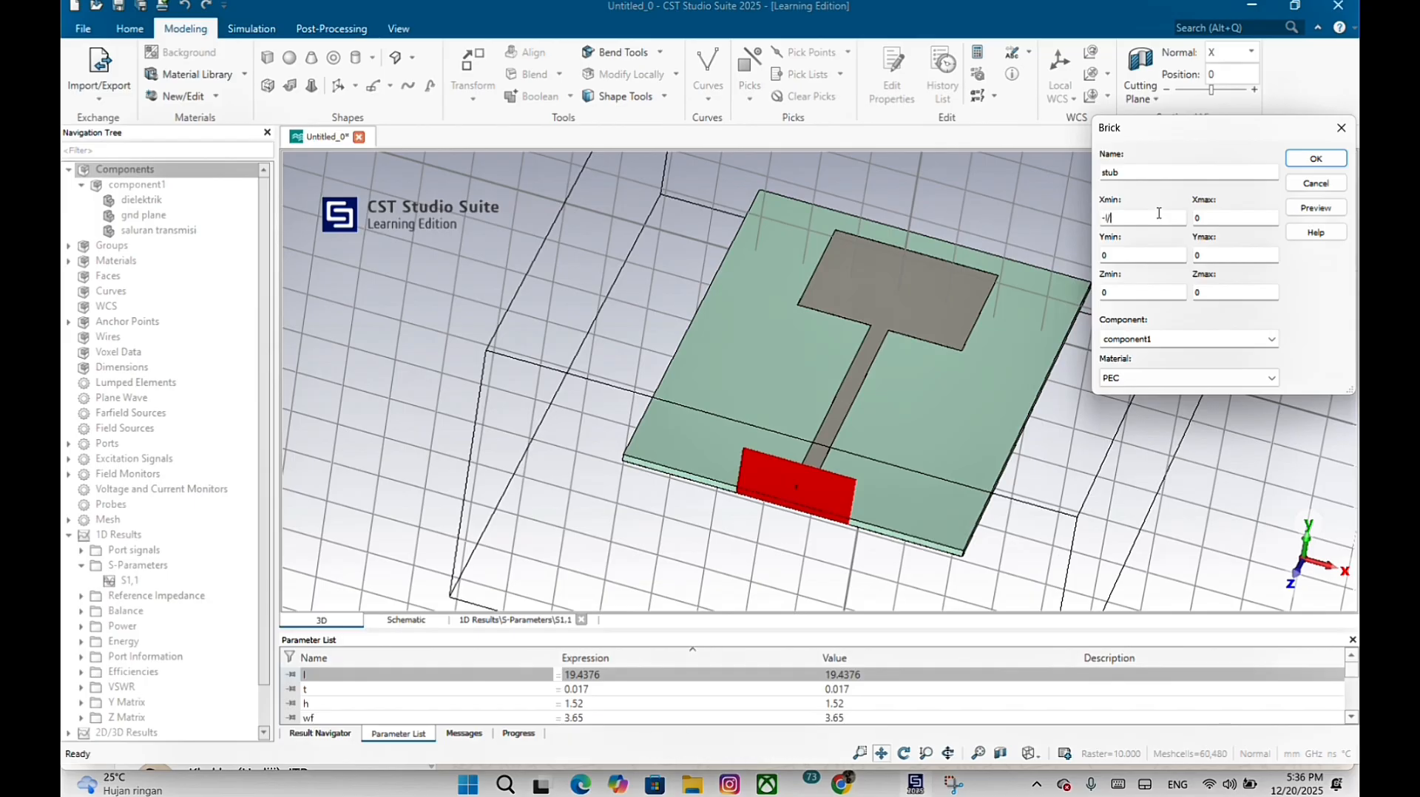
text(-wf)
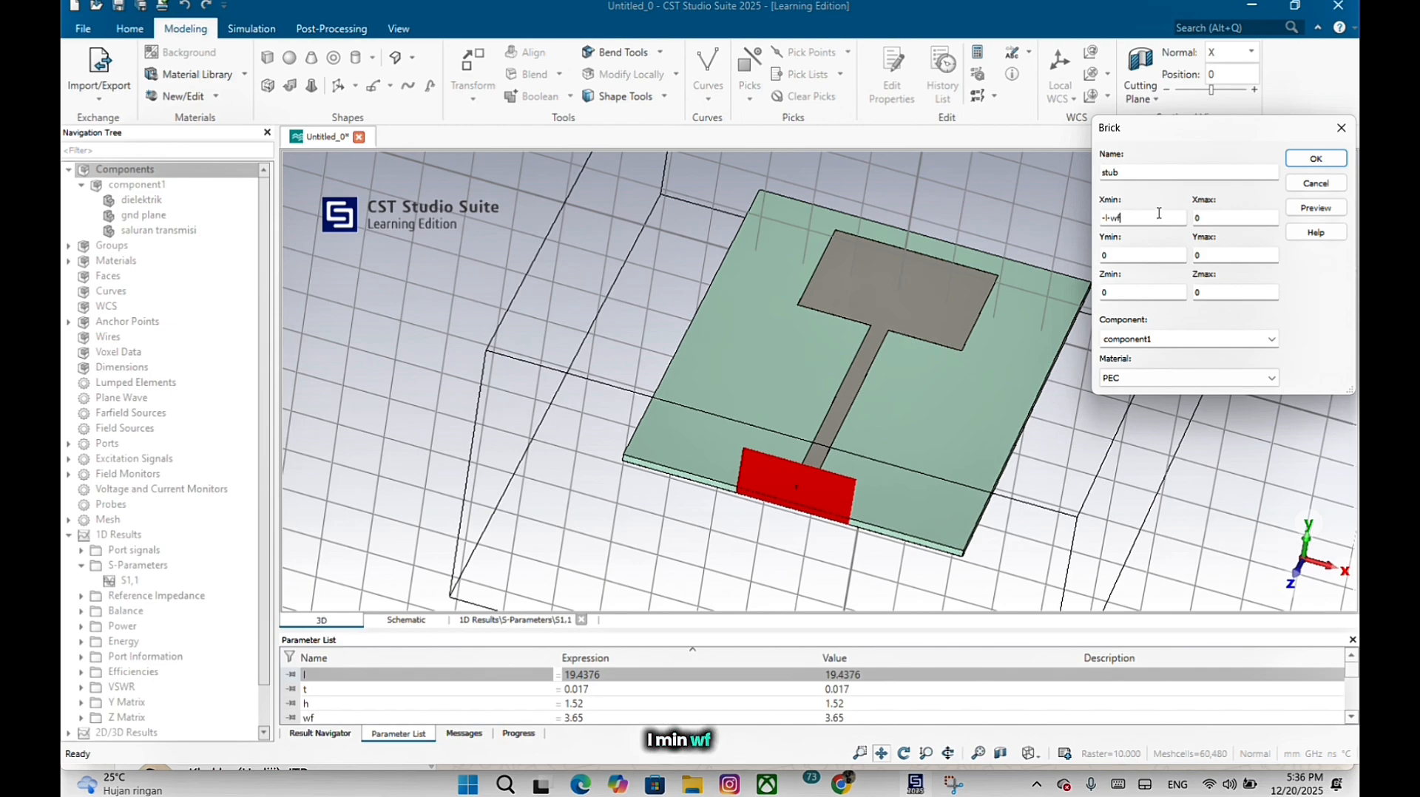
text(/2)
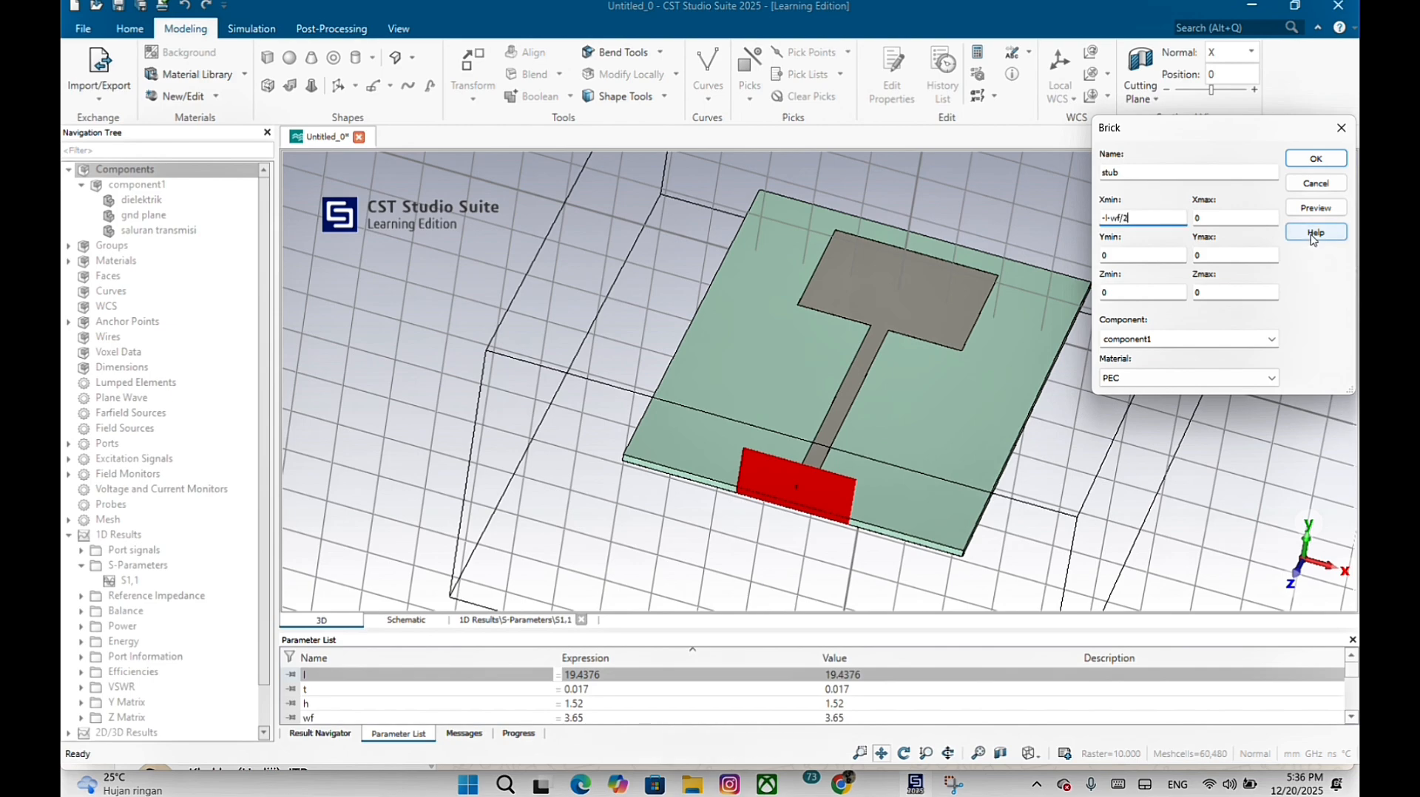
click(1237, 218)
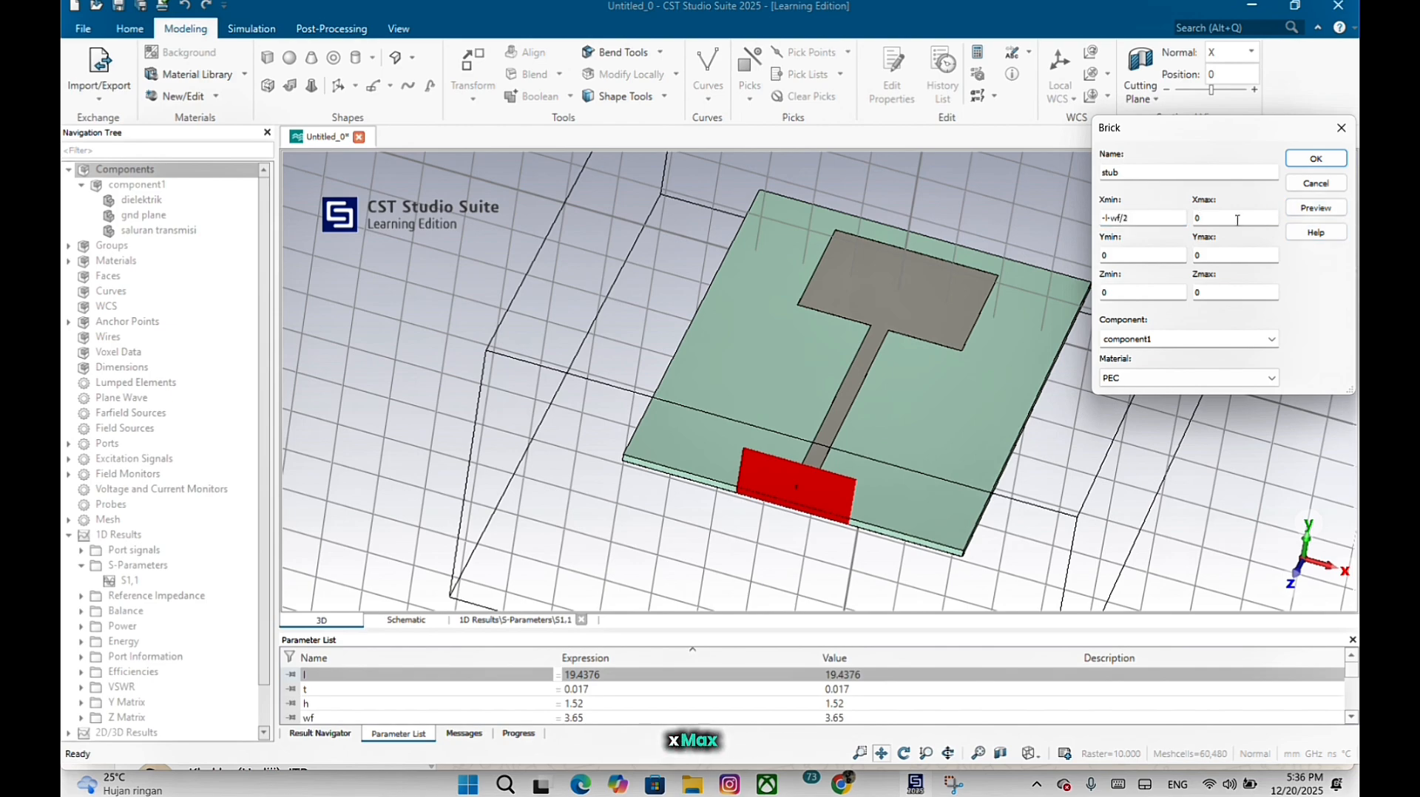
key(BackSpace)
text(-wf)
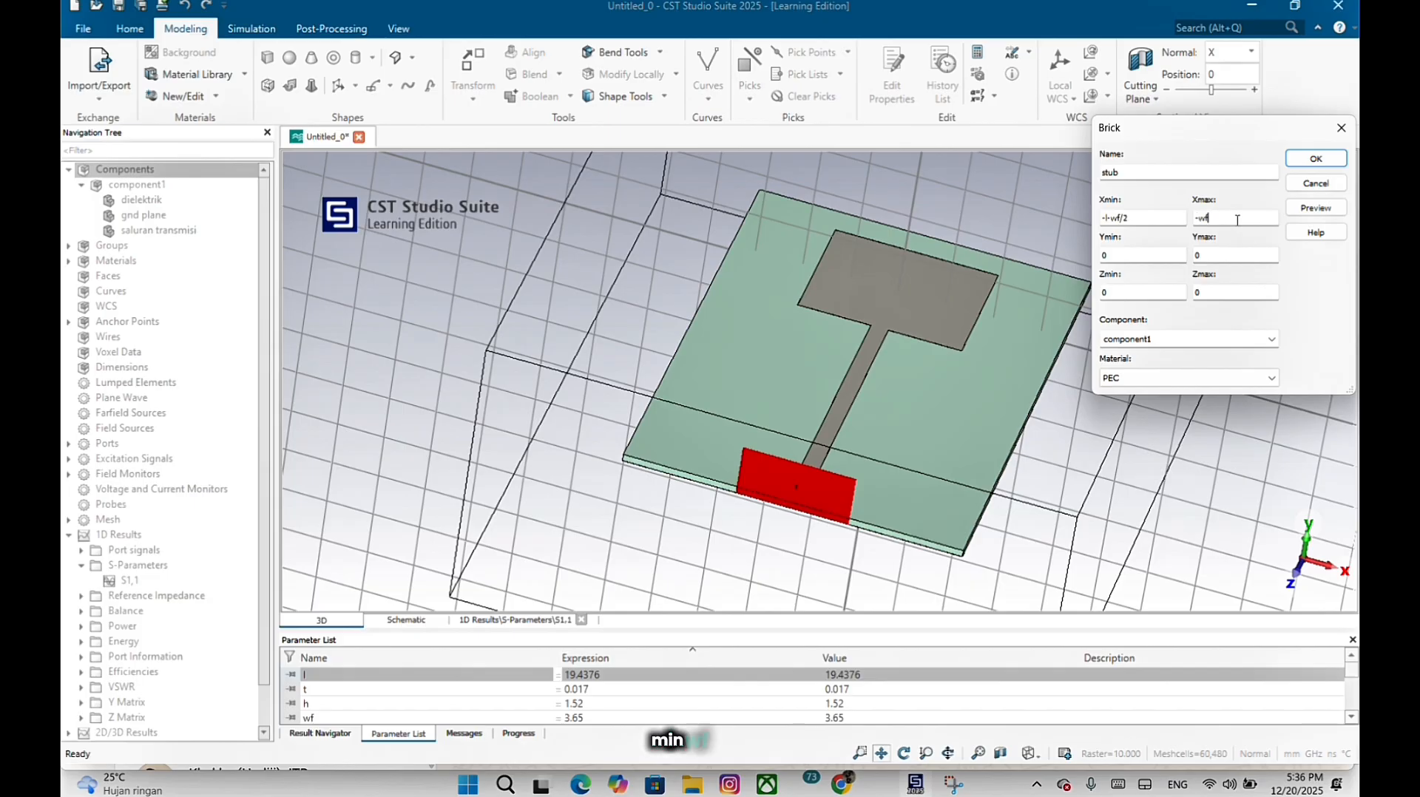
text(/2)
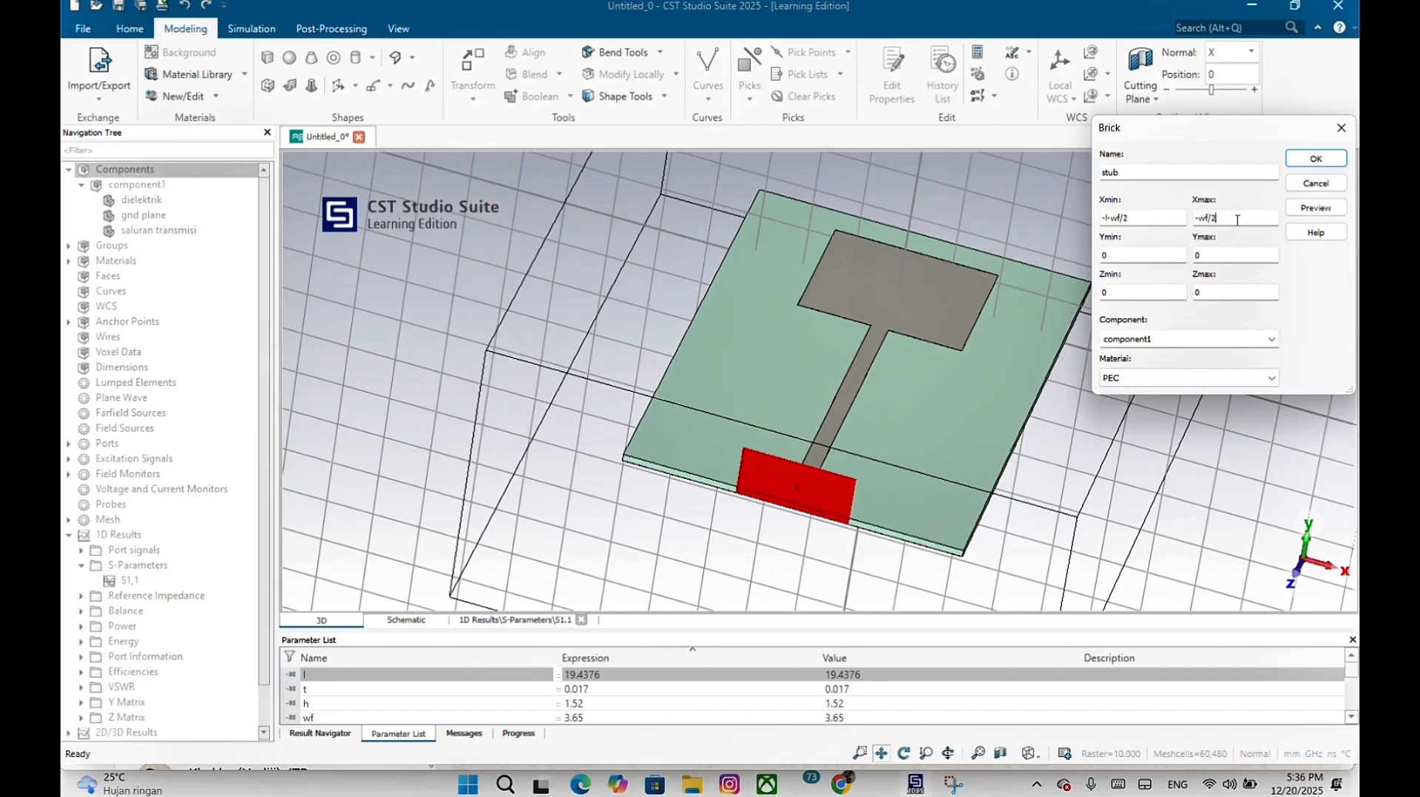
Set the stub brick's Y range from t+h to t+h+t.
click(1165, 252)
key(BackSpace)
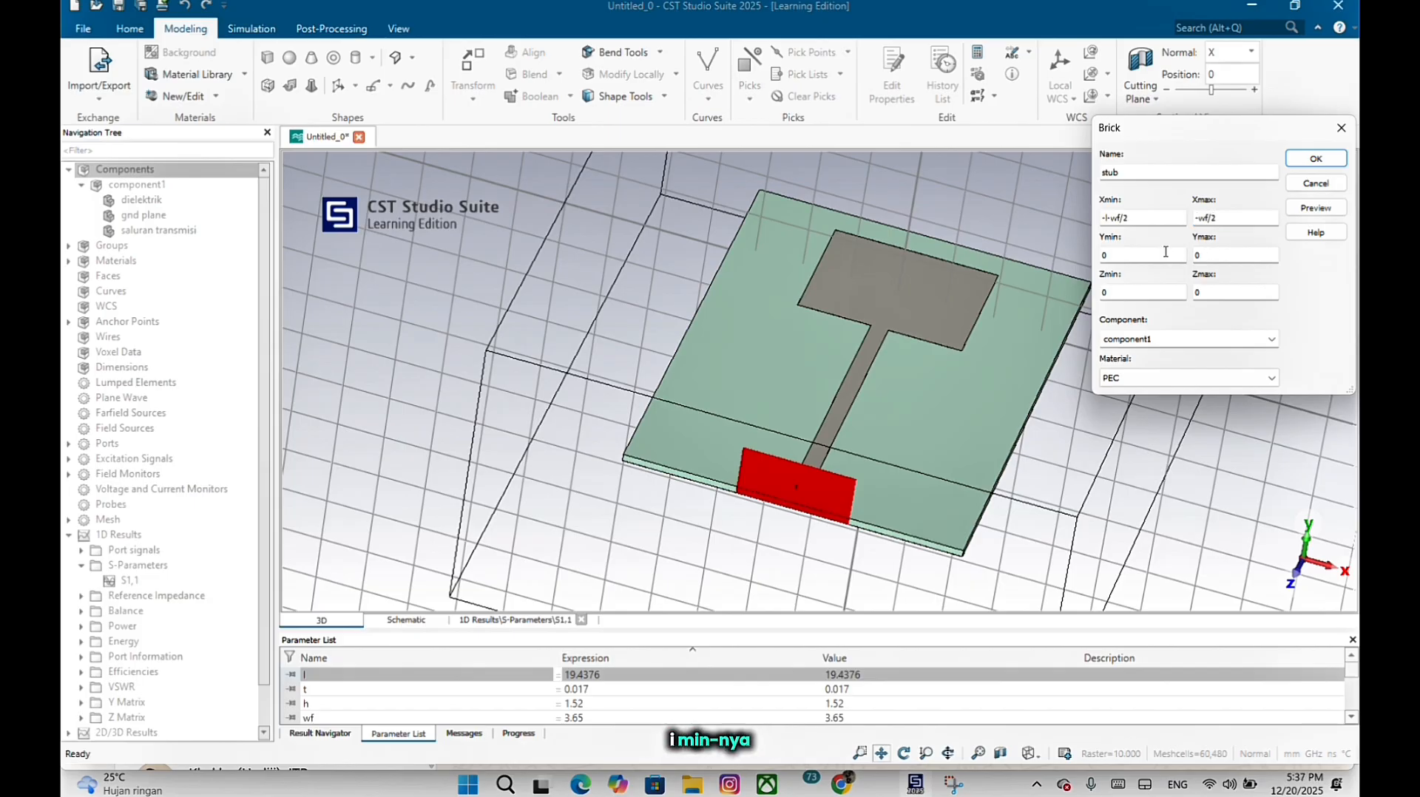
text(t)
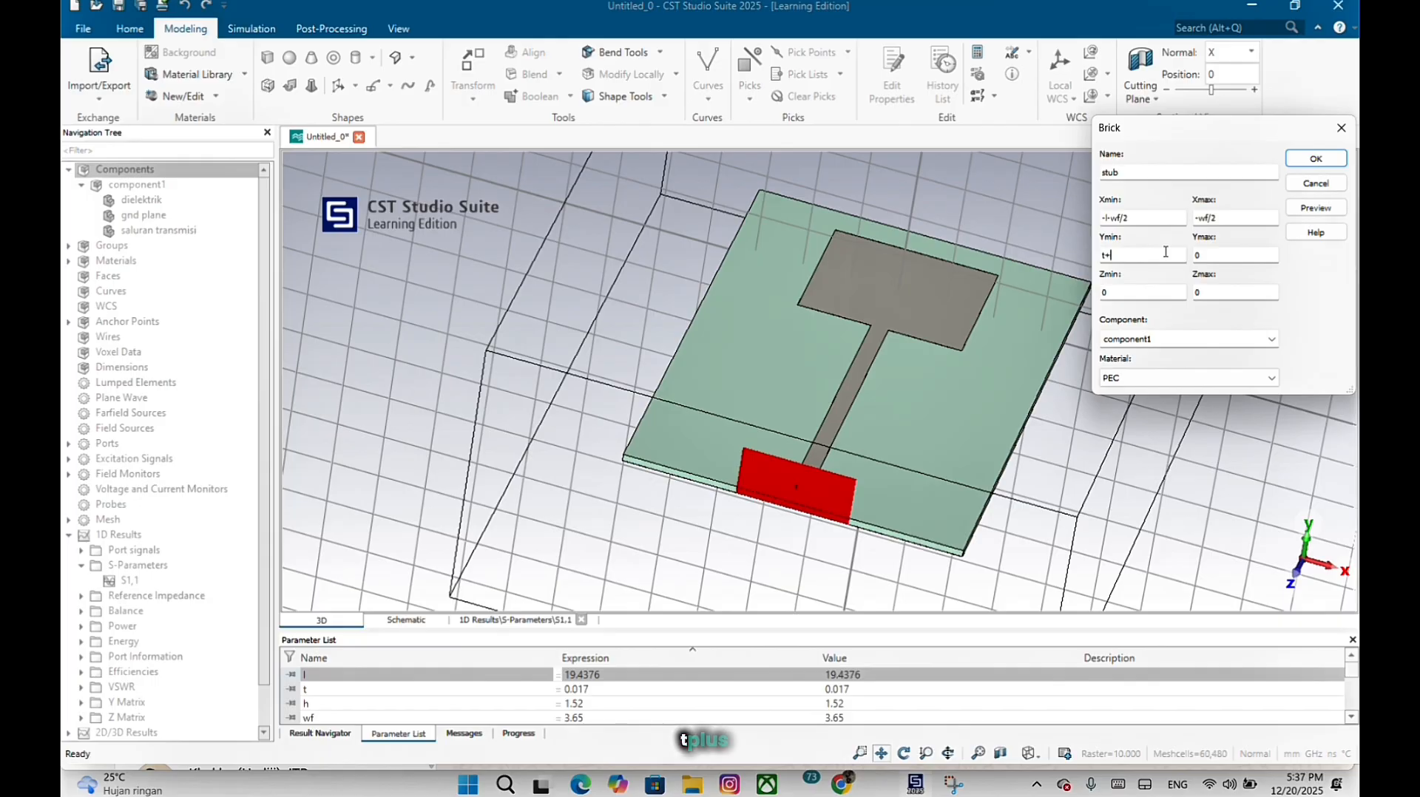
text(+h)
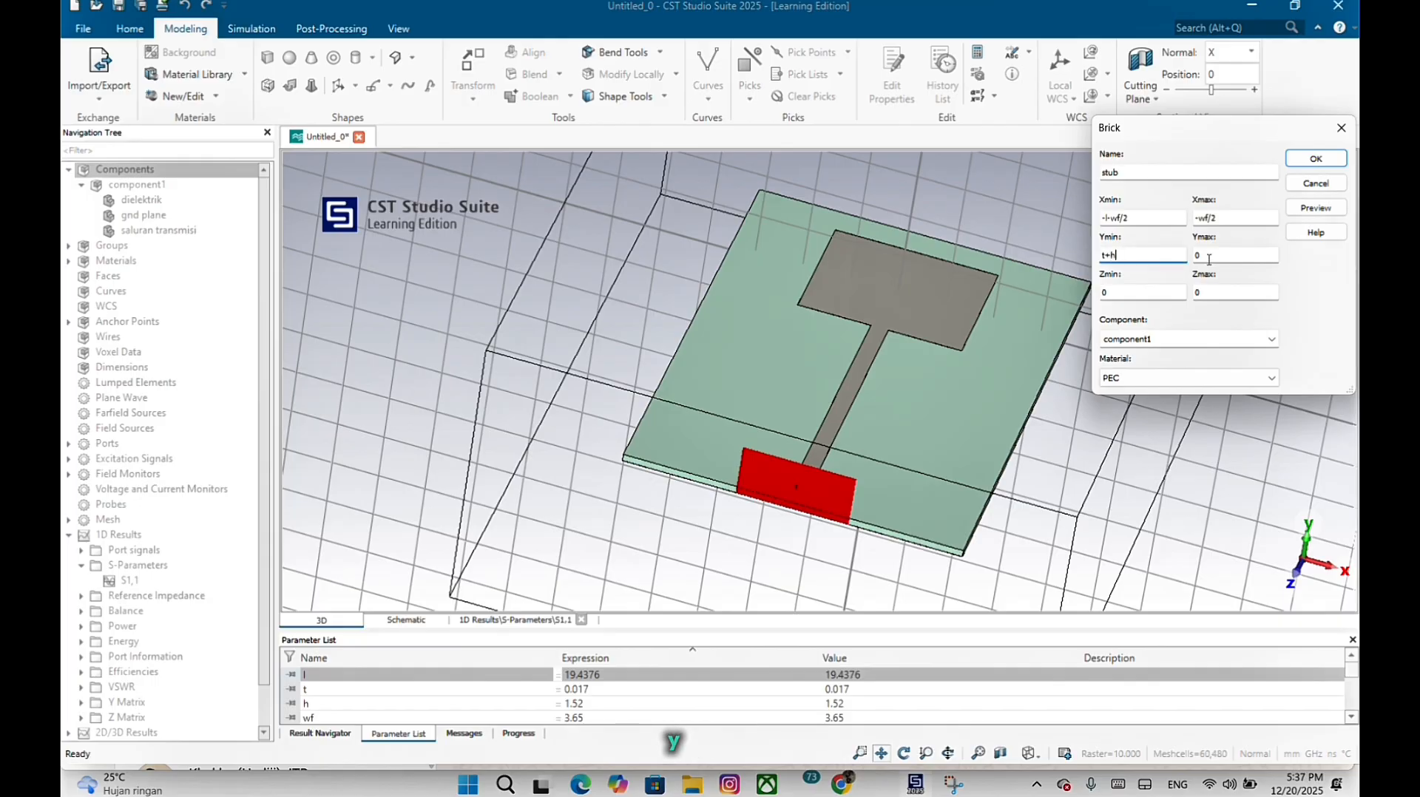
click(1208, 257)
key(BackSpace)
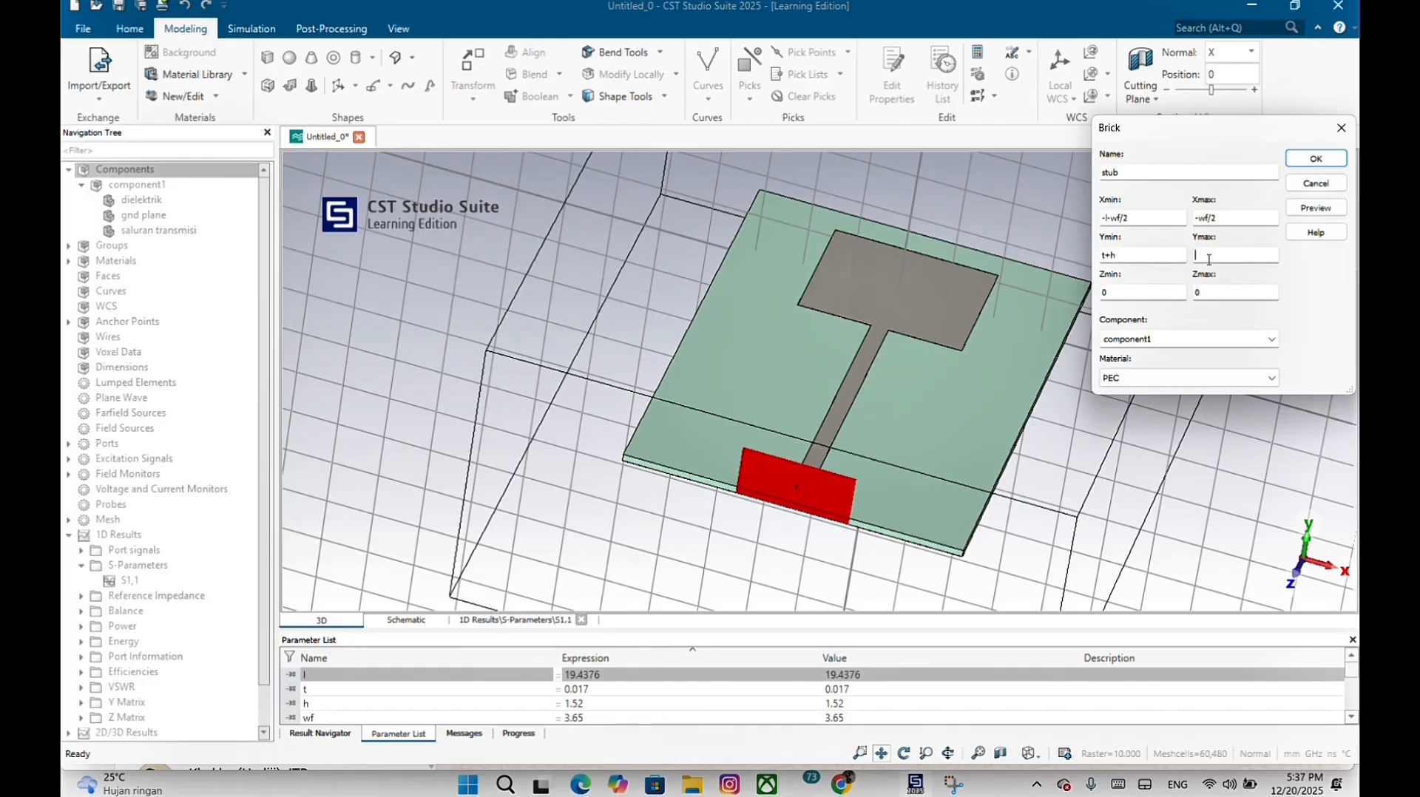
text(t+h+t)
Set the stub brick's Z range from la/2+d-wf/2 to la/2+d+wf/2.
click(1161, 289)
key(BackSpace)
text(la/2+d-)
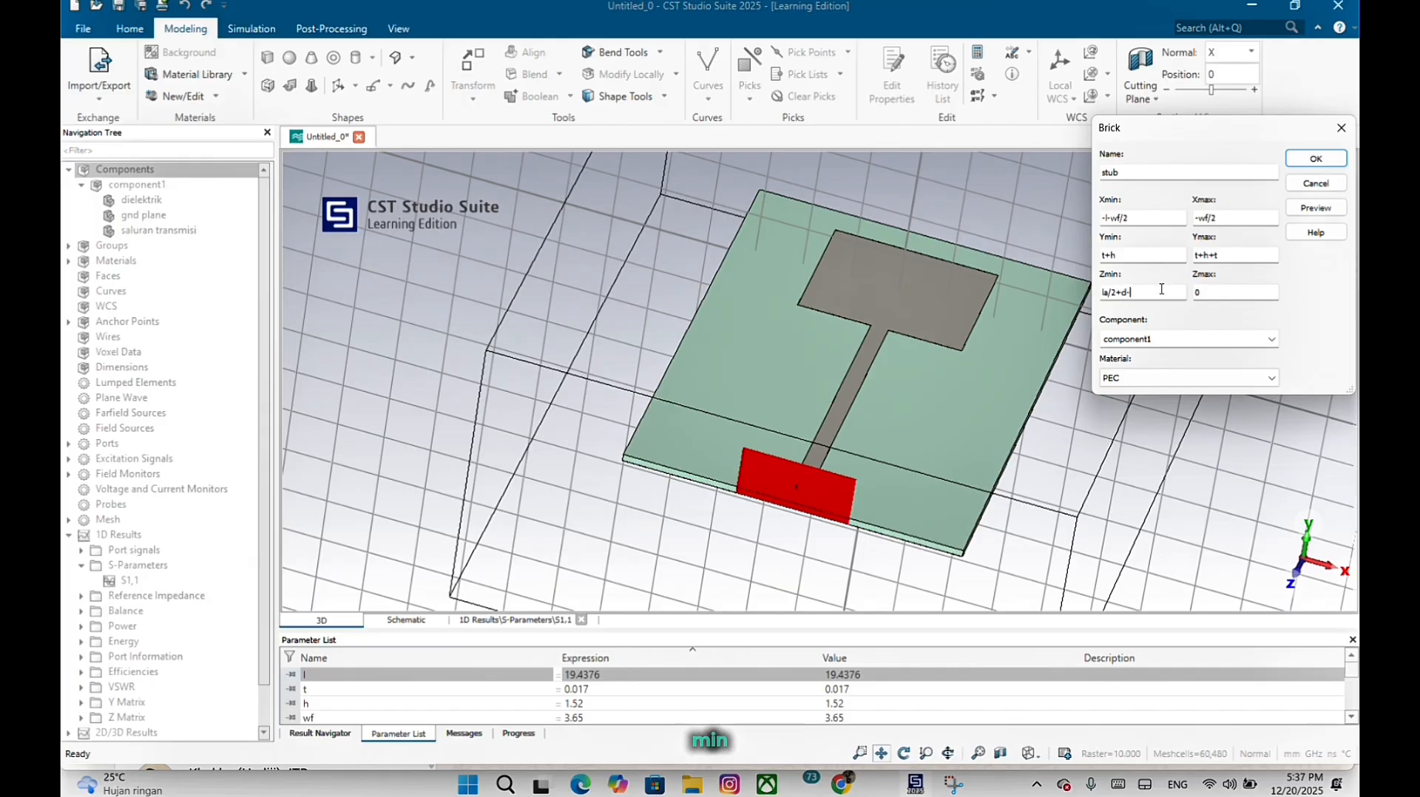
text(wf)
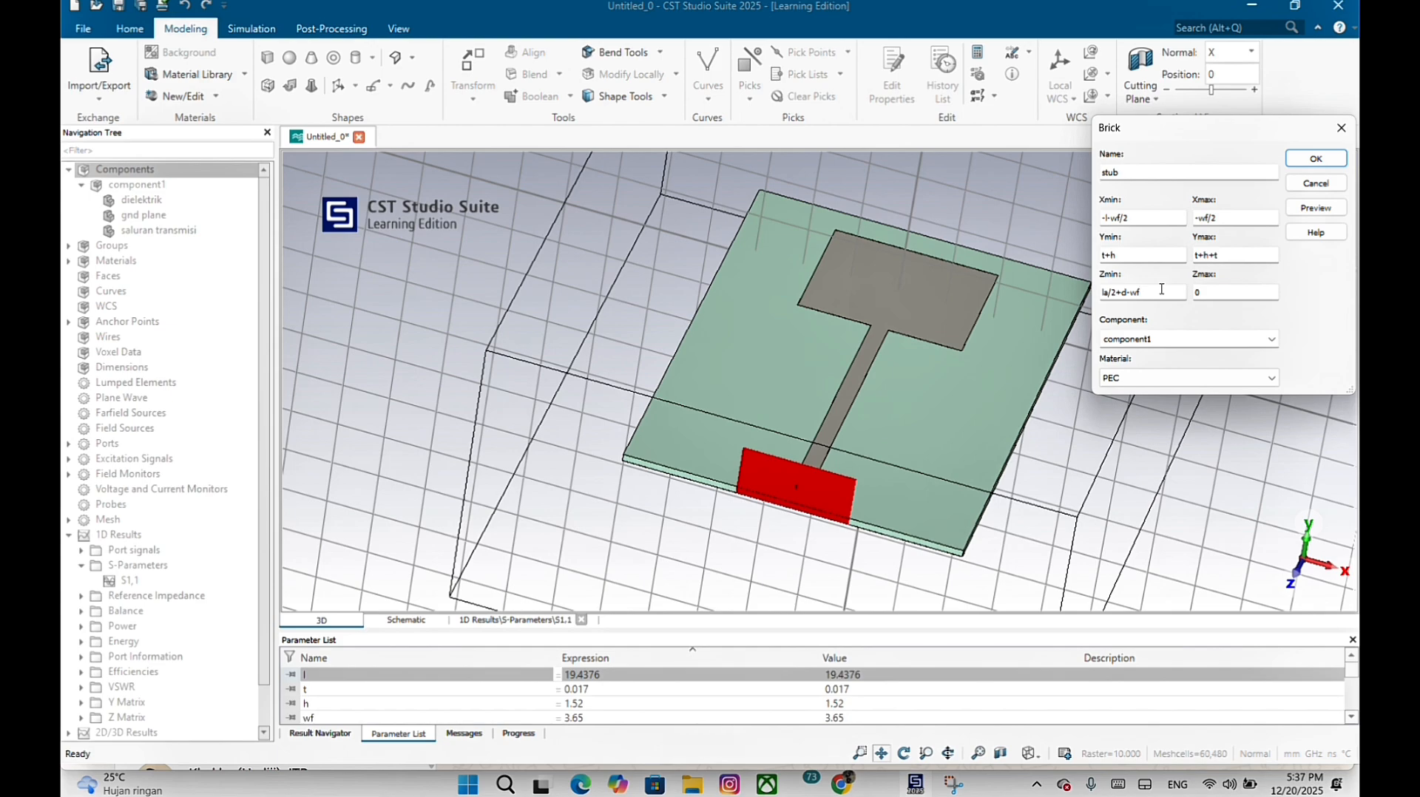
text(/2)
click(1212, 291)
text(2)
click(624, 31)
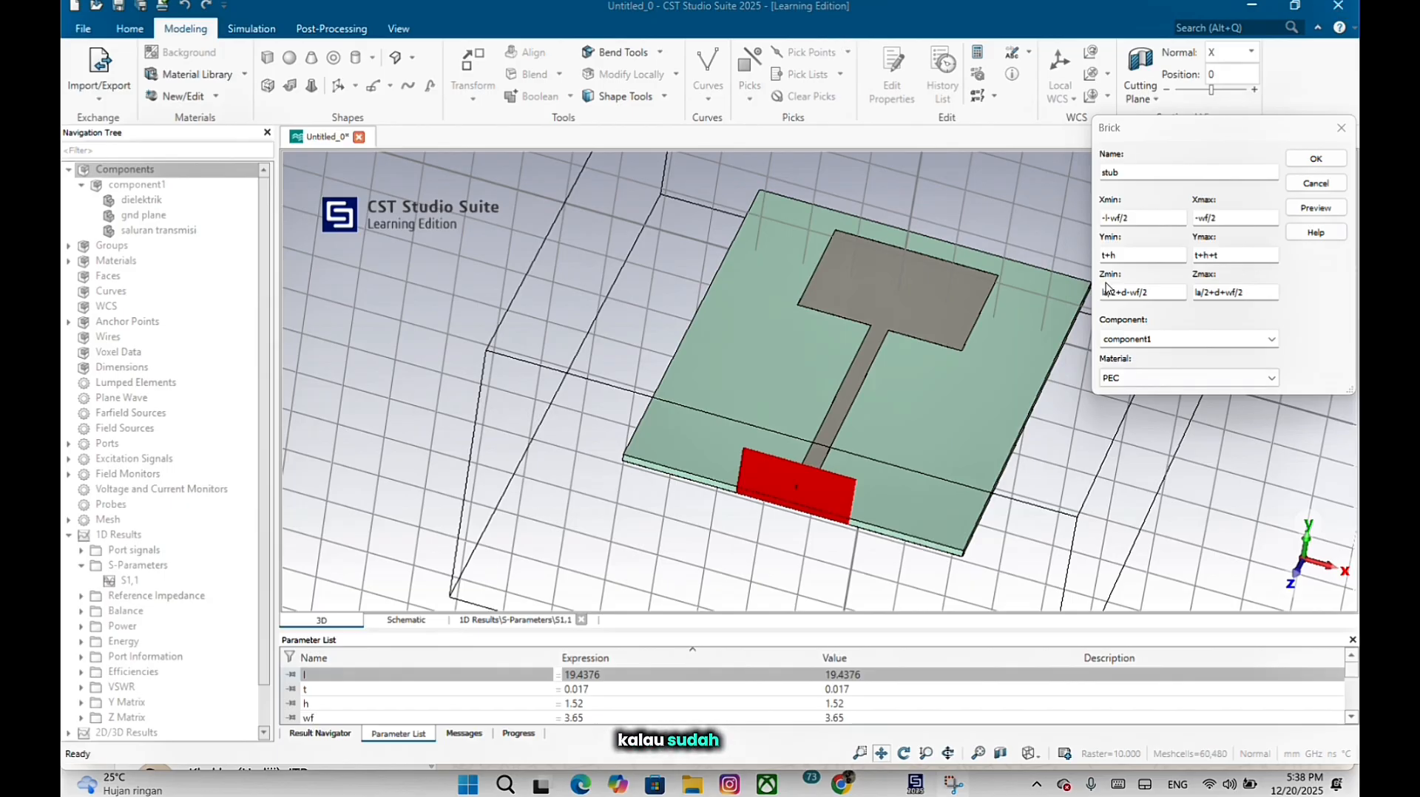
Preview and create the PEC stub brick, deleting current and parametric results while keeping the result cache.
click(1316, 208)
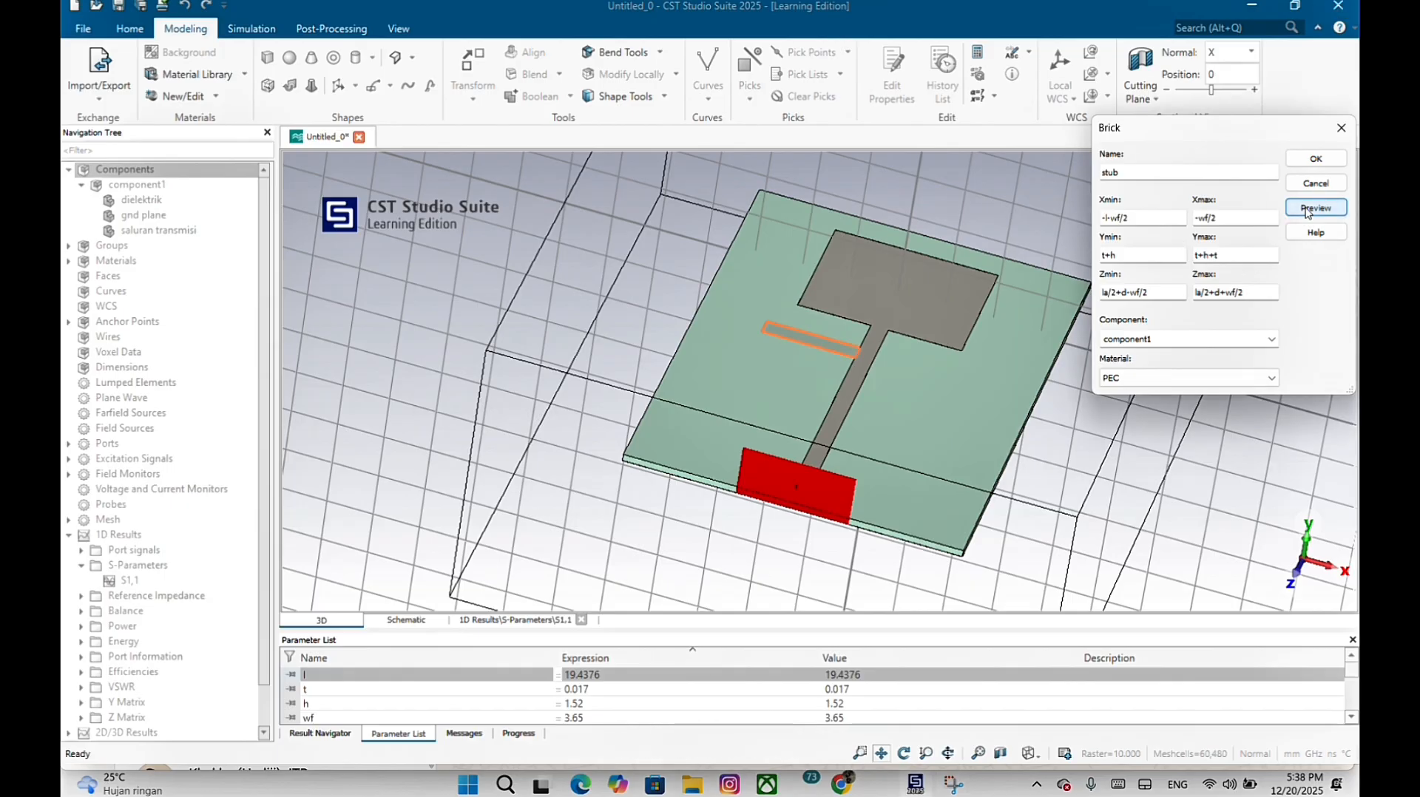
click(1316, 158)
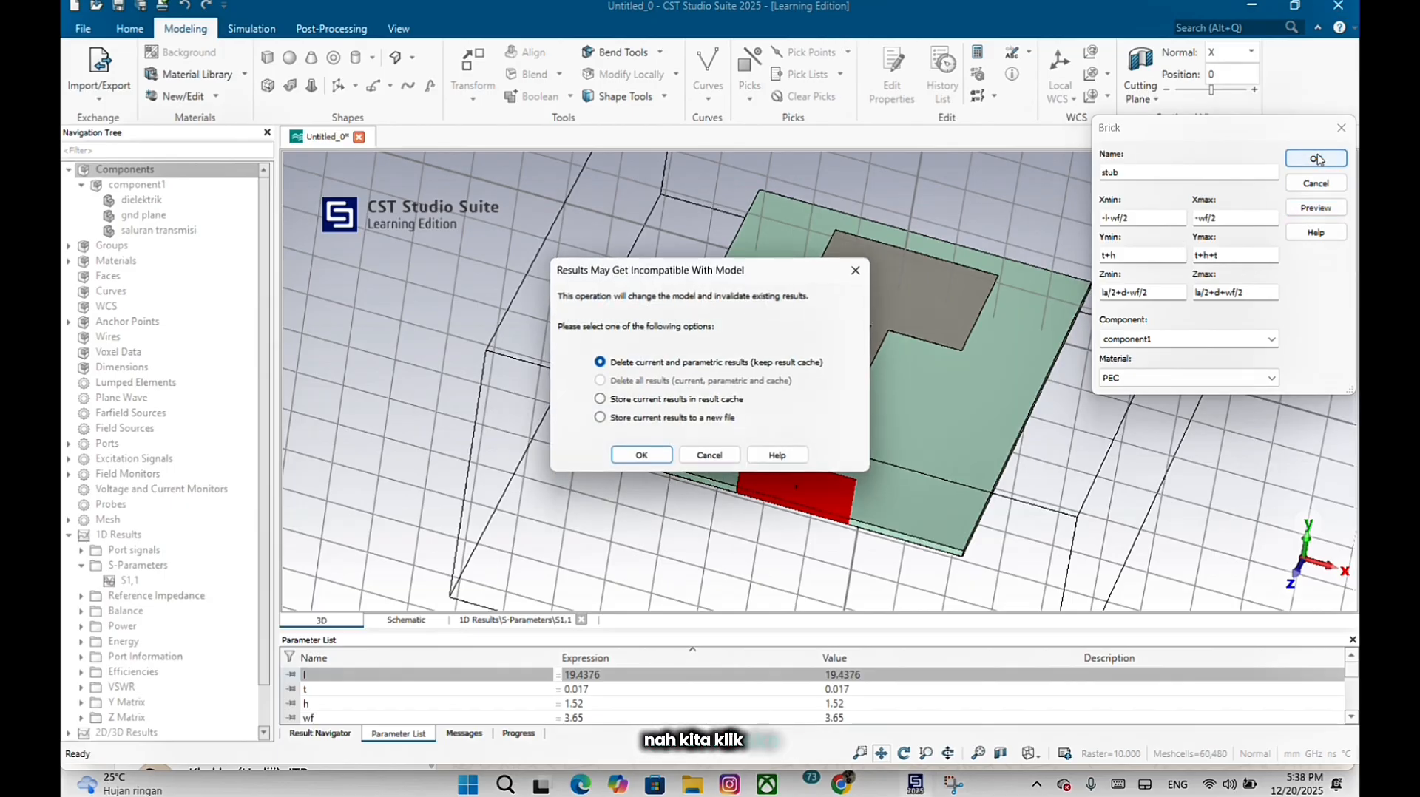
click(640, 456)
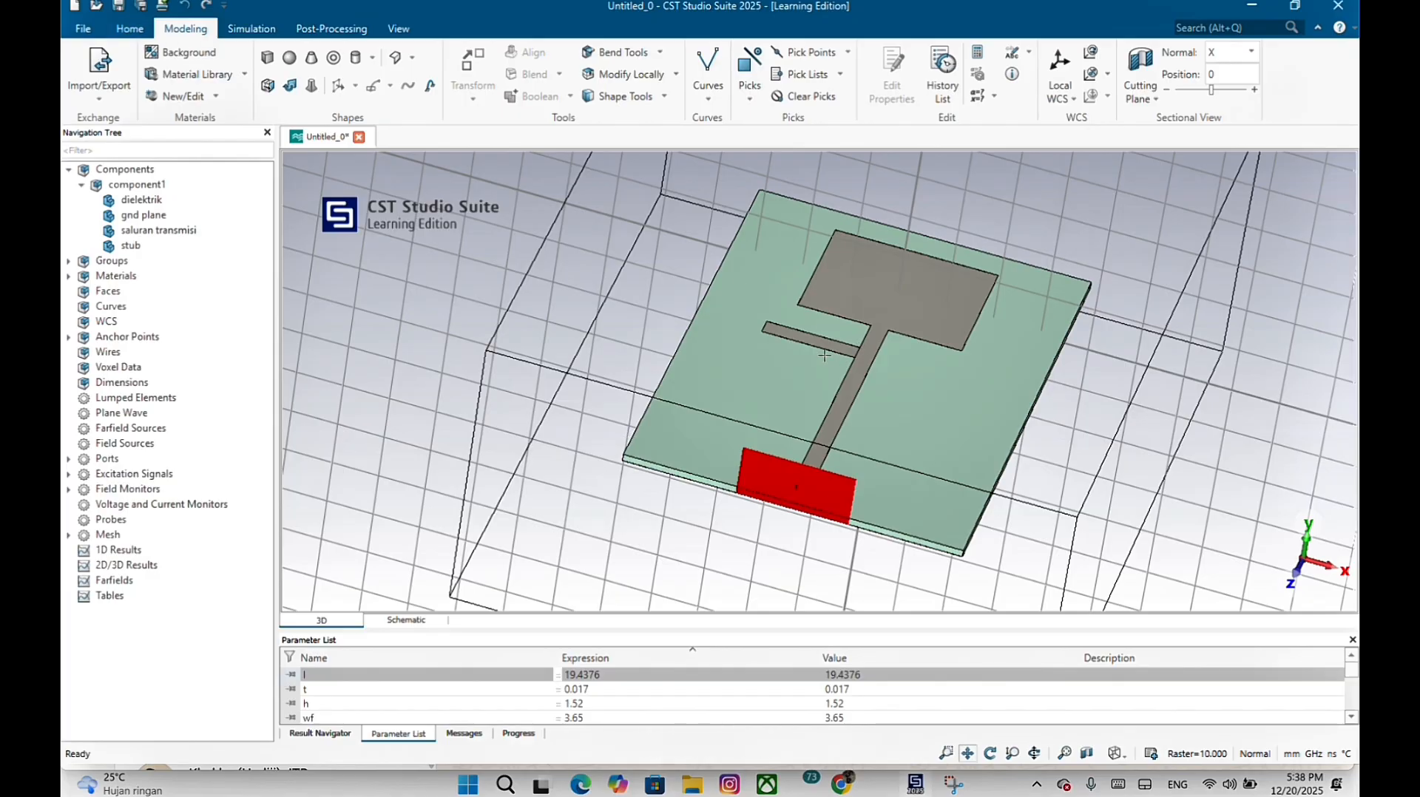
drag(824, 356, 824, 374)
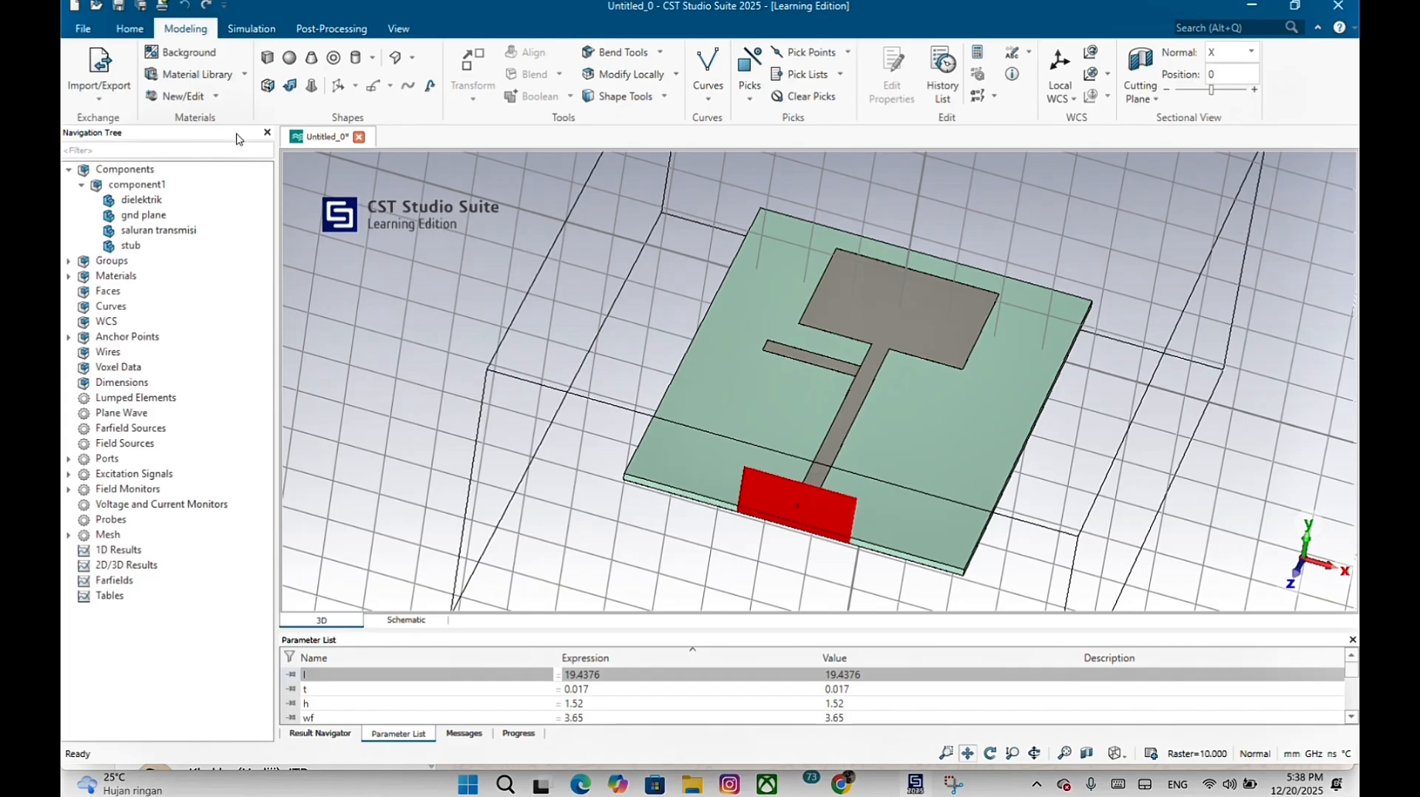
Run the simulation of the antenna model with the added stub.
click(130, 28)
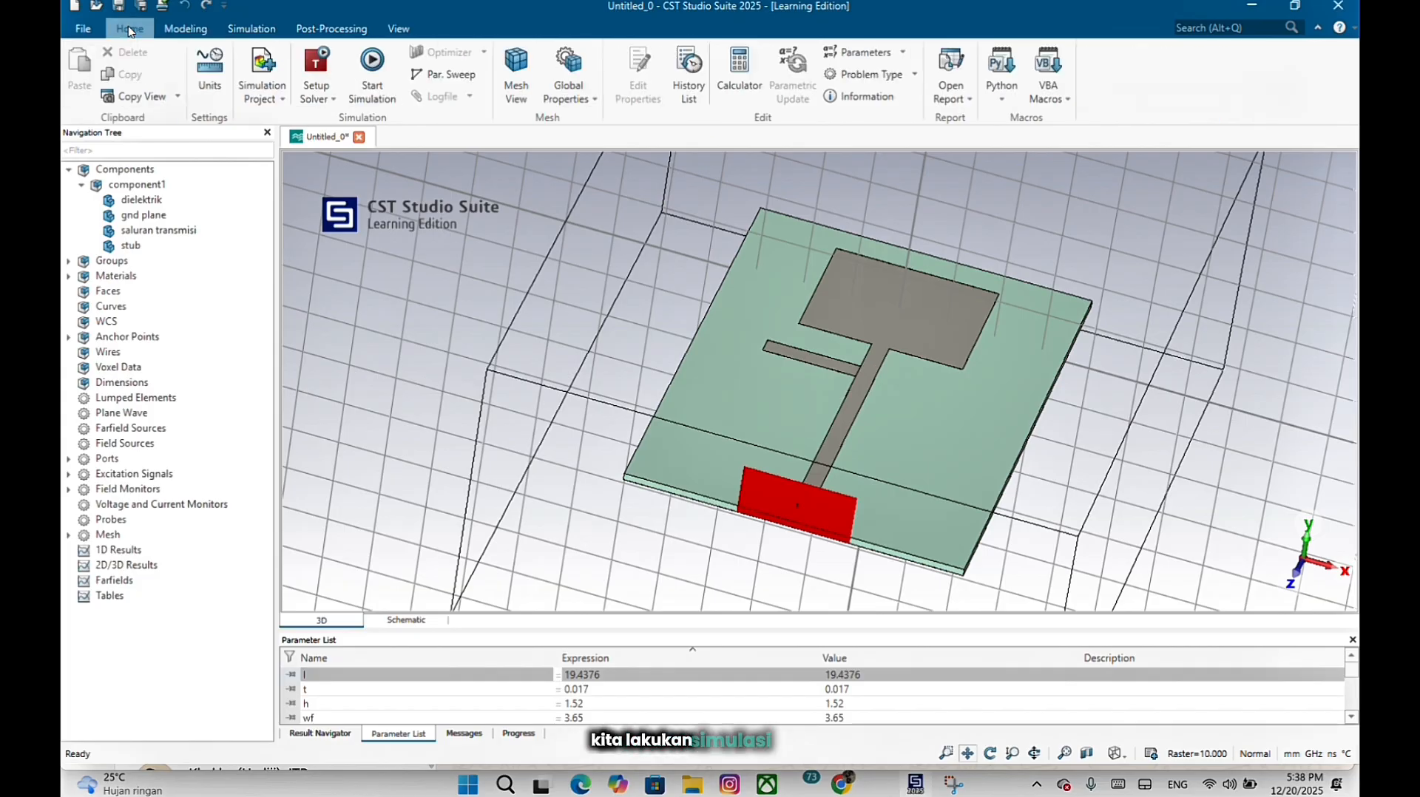
click(372, 71)
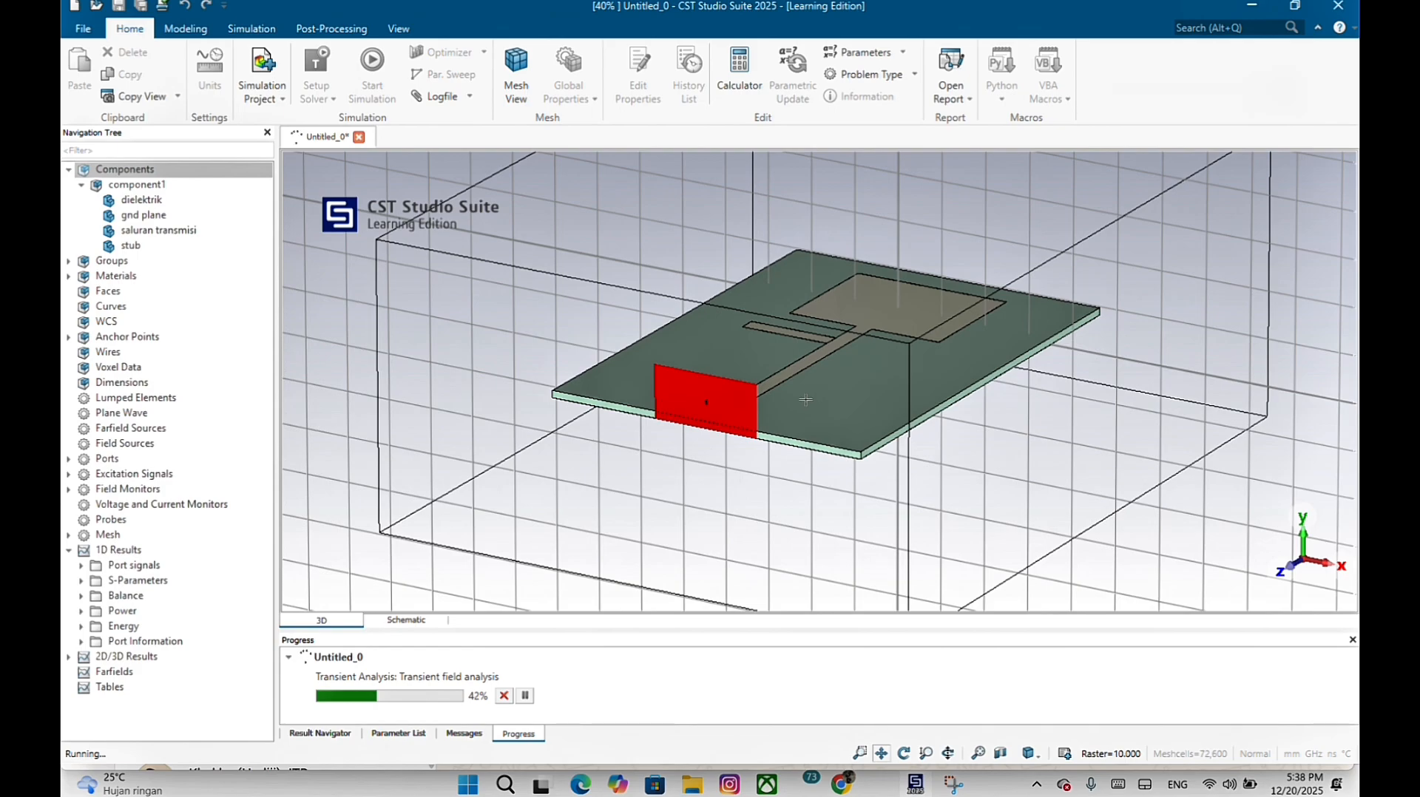
drag(805, 399, 843, 574)
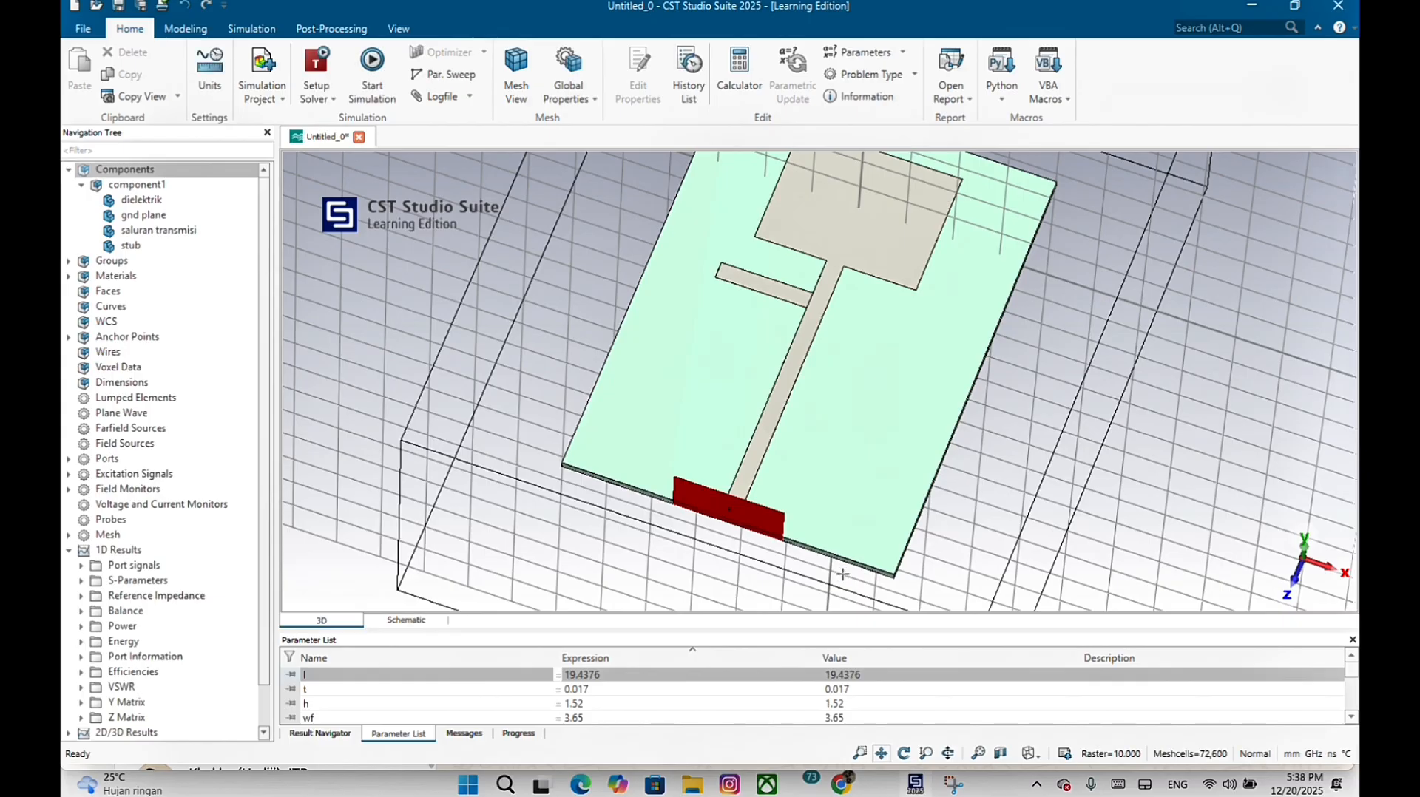
Examine the S1,1 result at the 3 GHz marker as a dB plot and on the Smith chart, ending in the dB view.
click(80, 581)
click(117, 596)
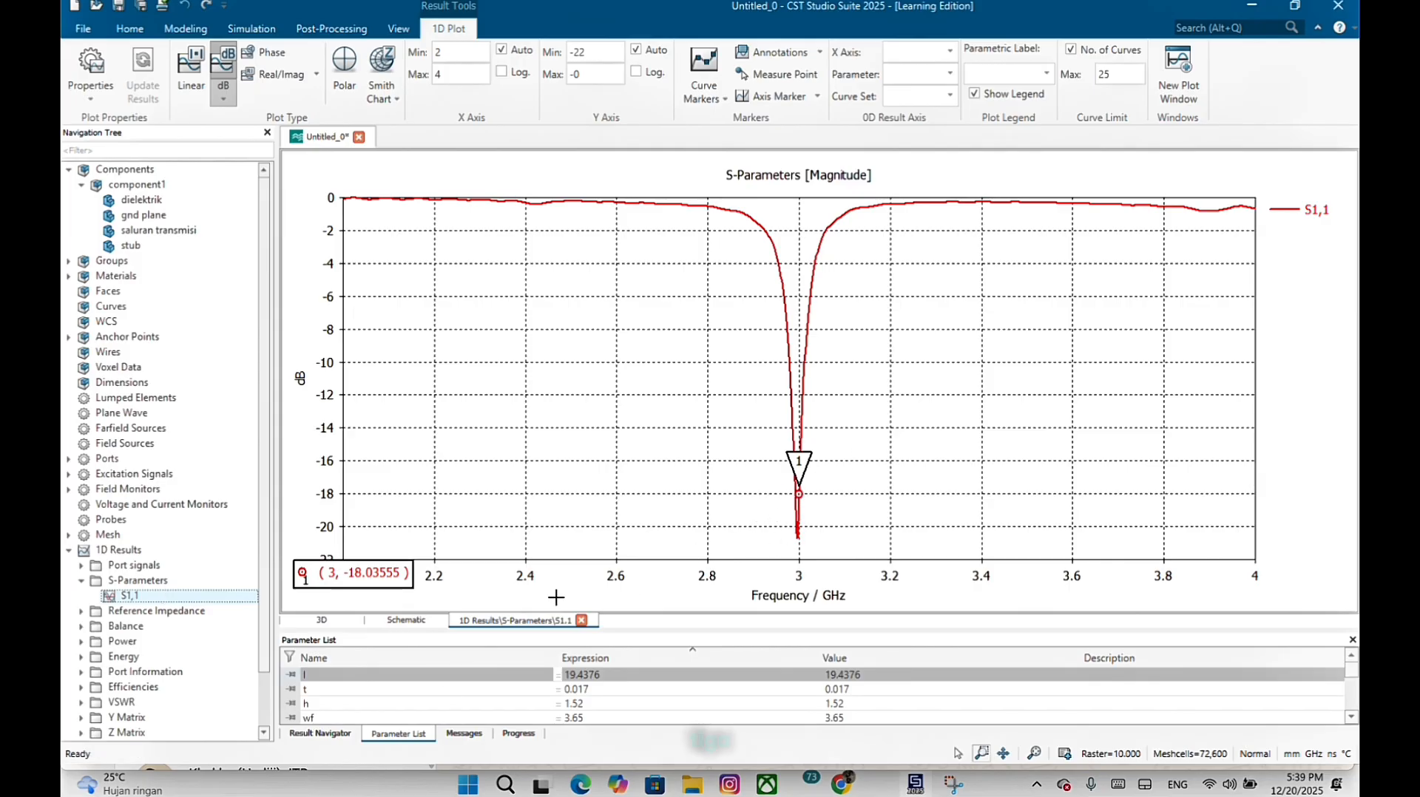
click(379, 73)
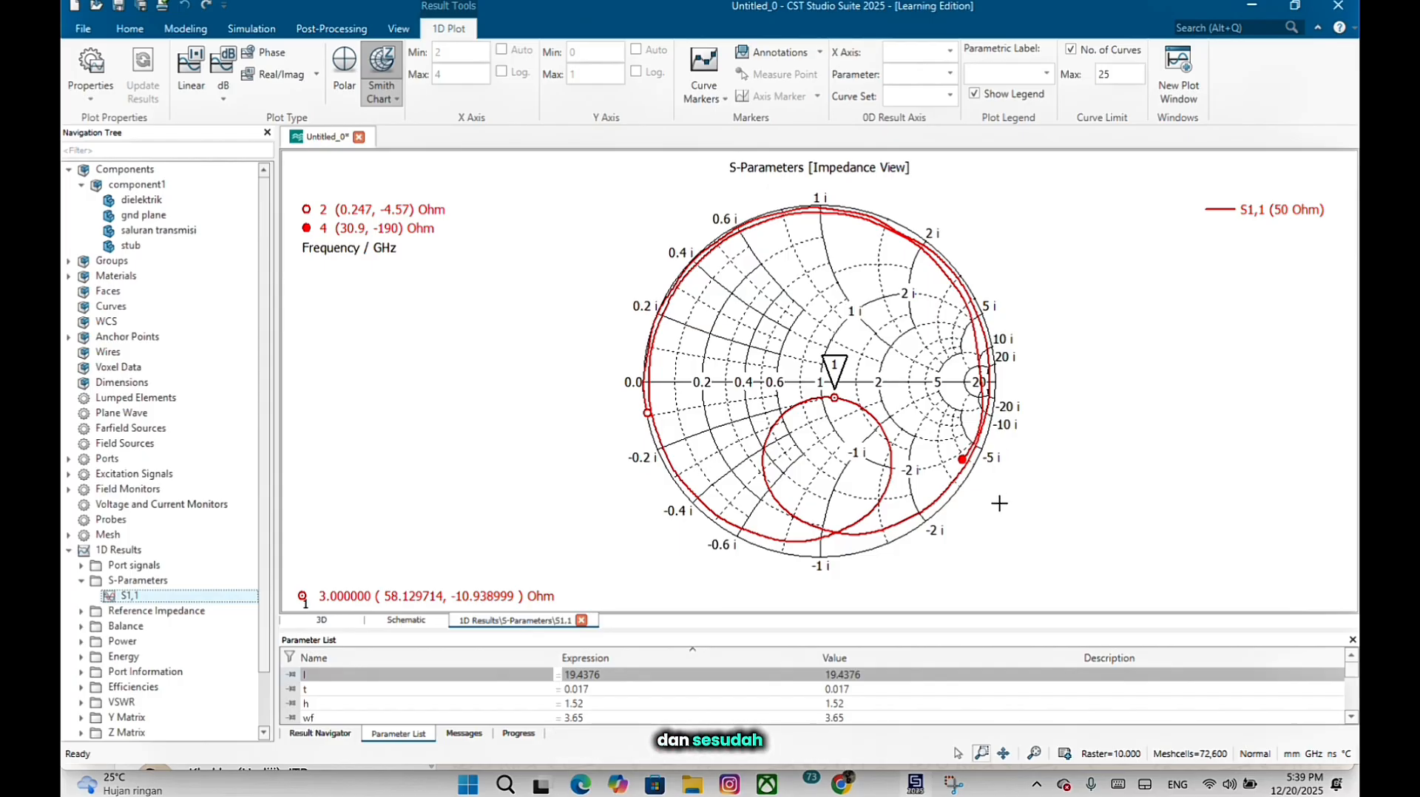
click(223, 59)
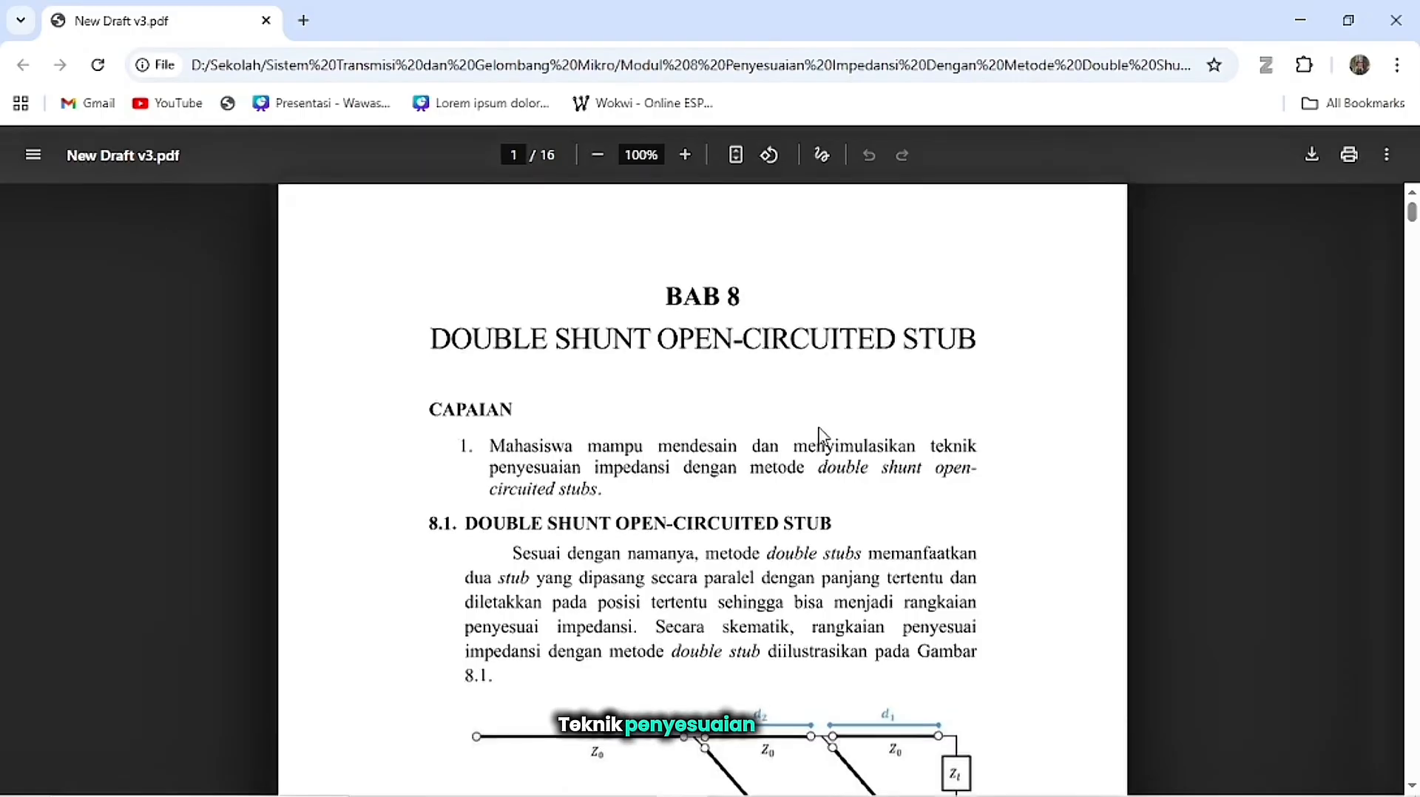
Read the double shunt open-circuited stub theory in New Draft v3.pdf, covering the schematics, admittance definitions and required tools.
scroll(821, 435, down, 2)
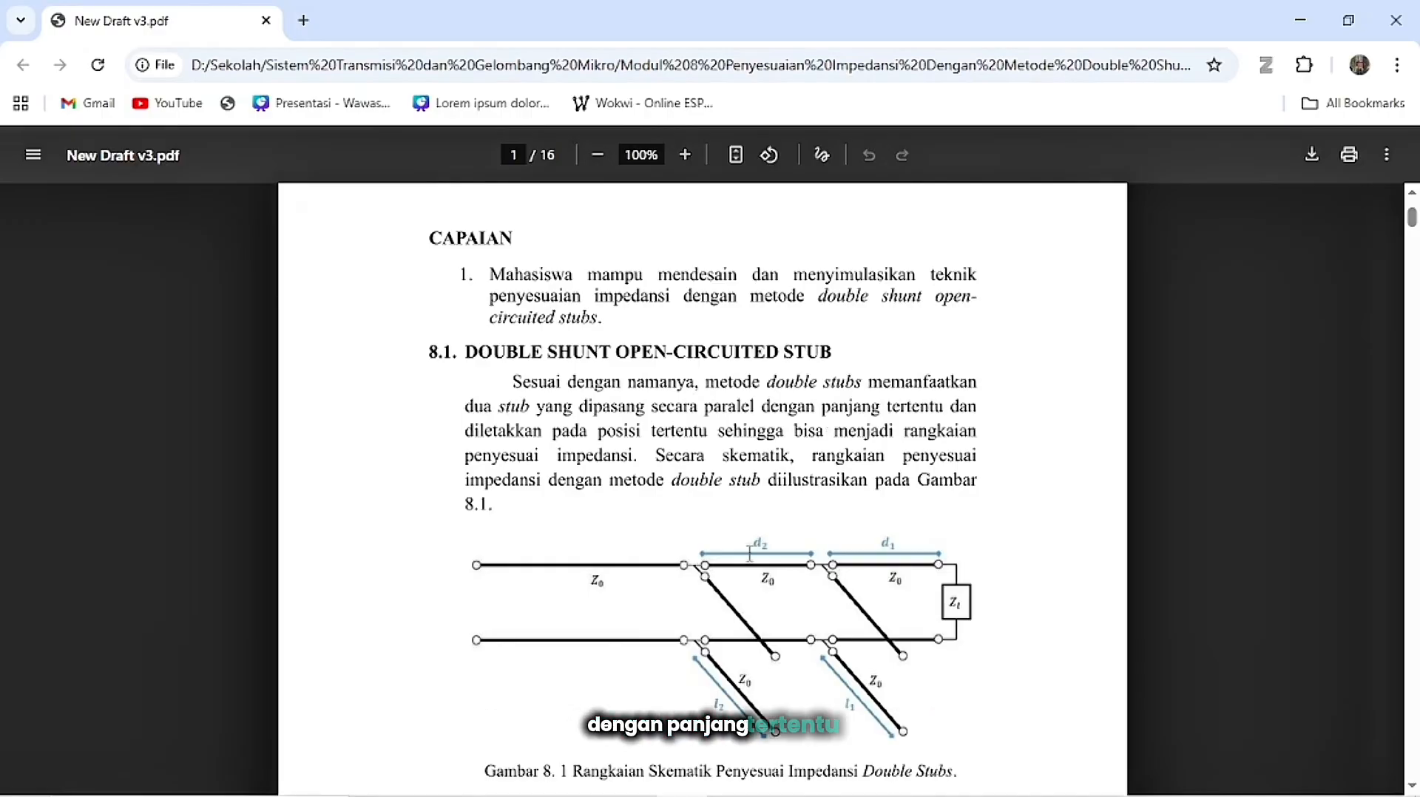
scroll(757, 585, down, 2)
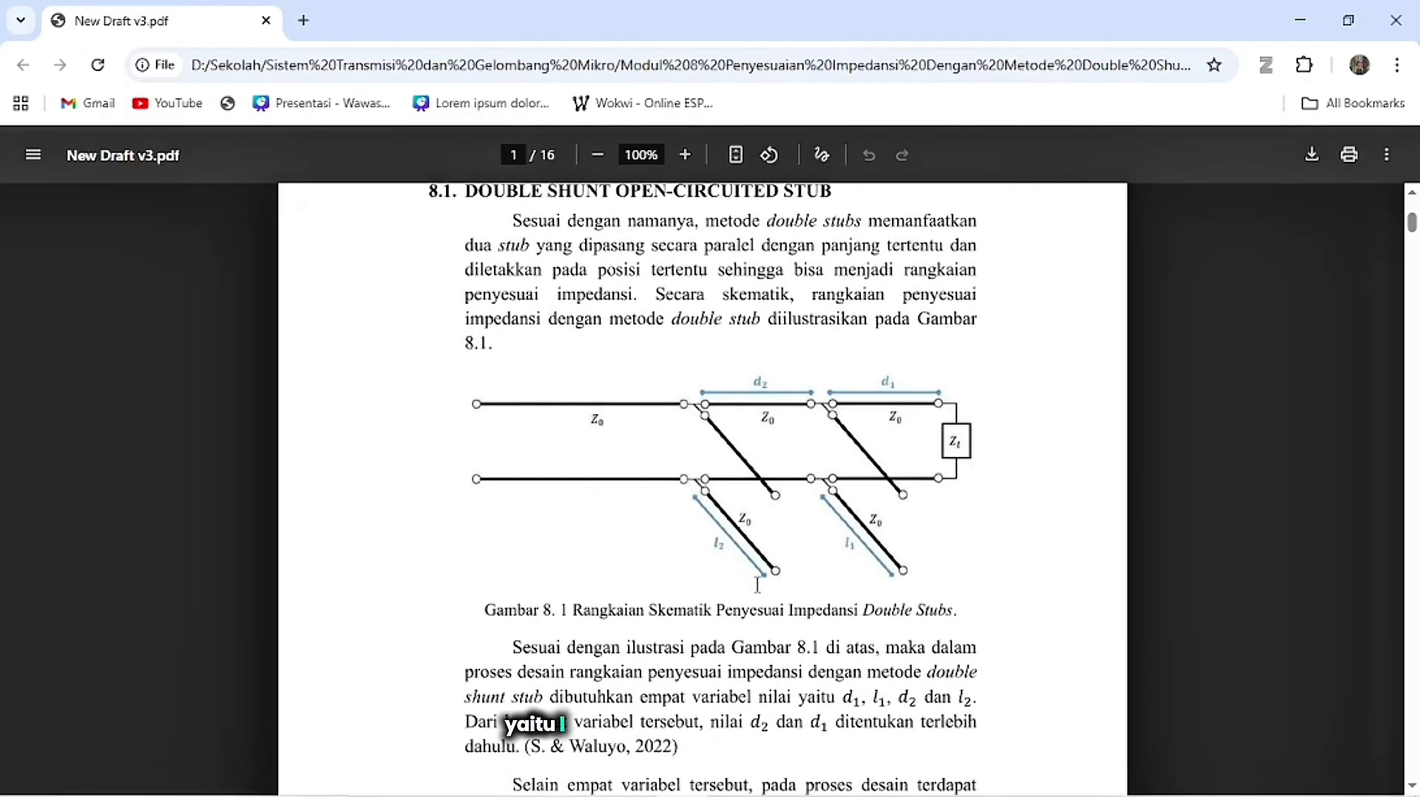
scroll(757, 585, down, 4)
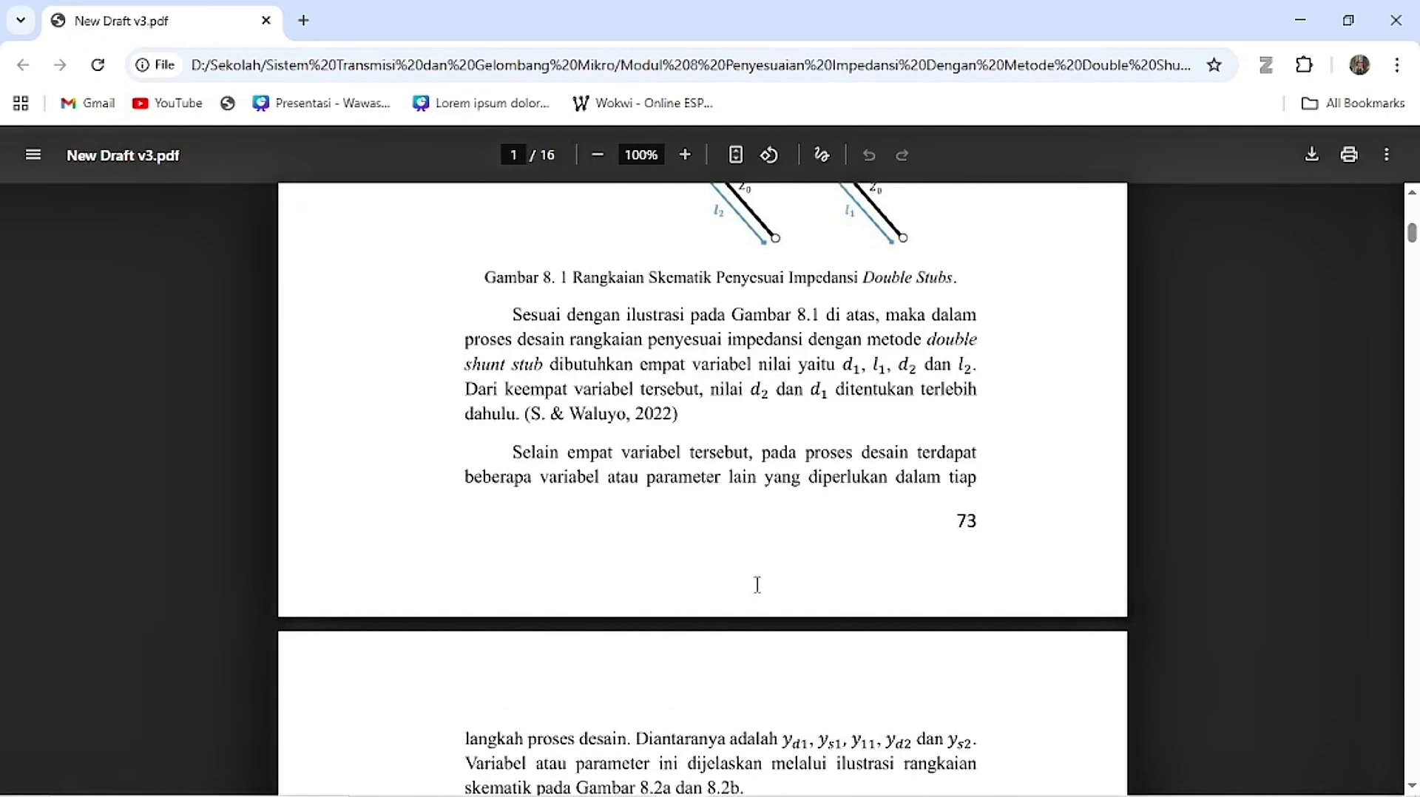
scroll(757, 585, down, 1)
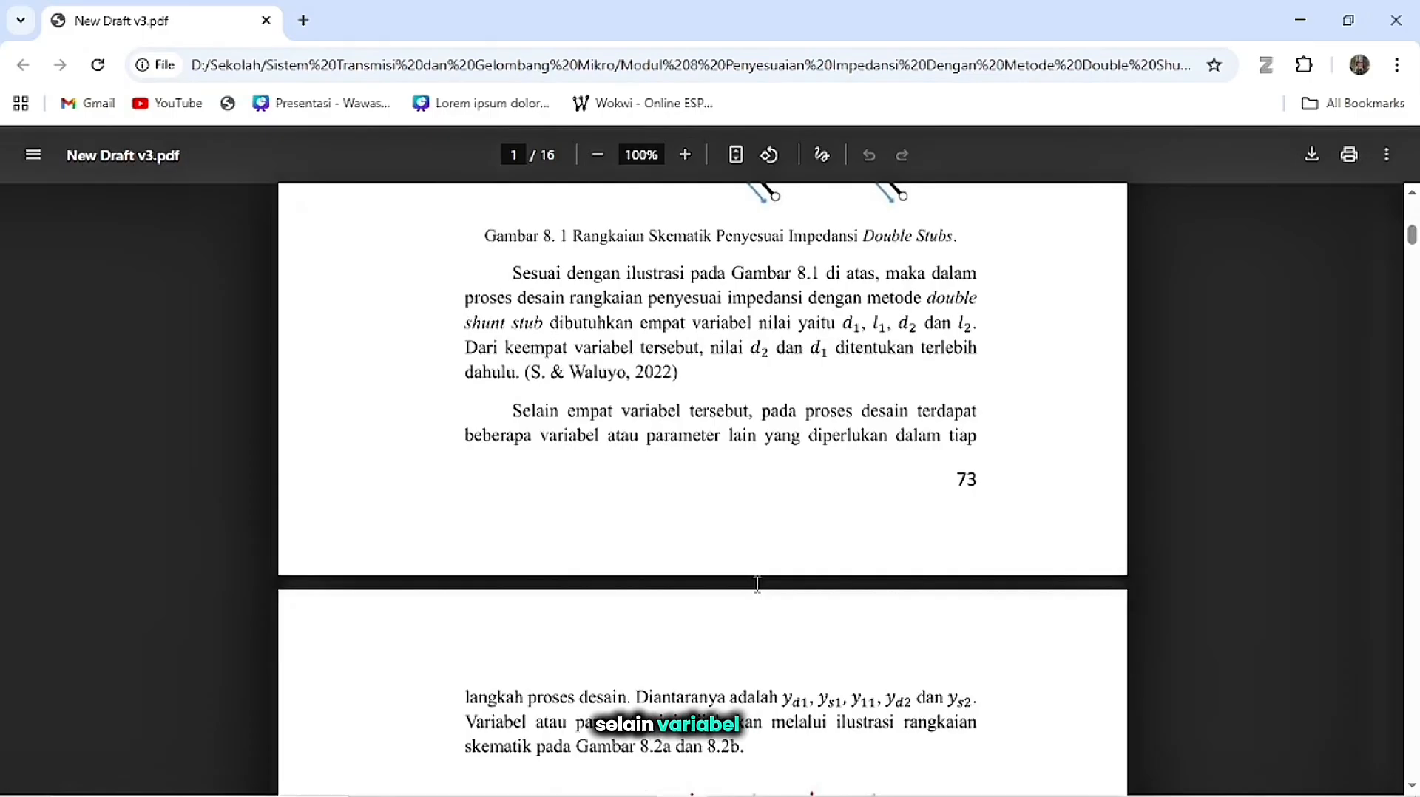
scroll(757, 584, down, 6)
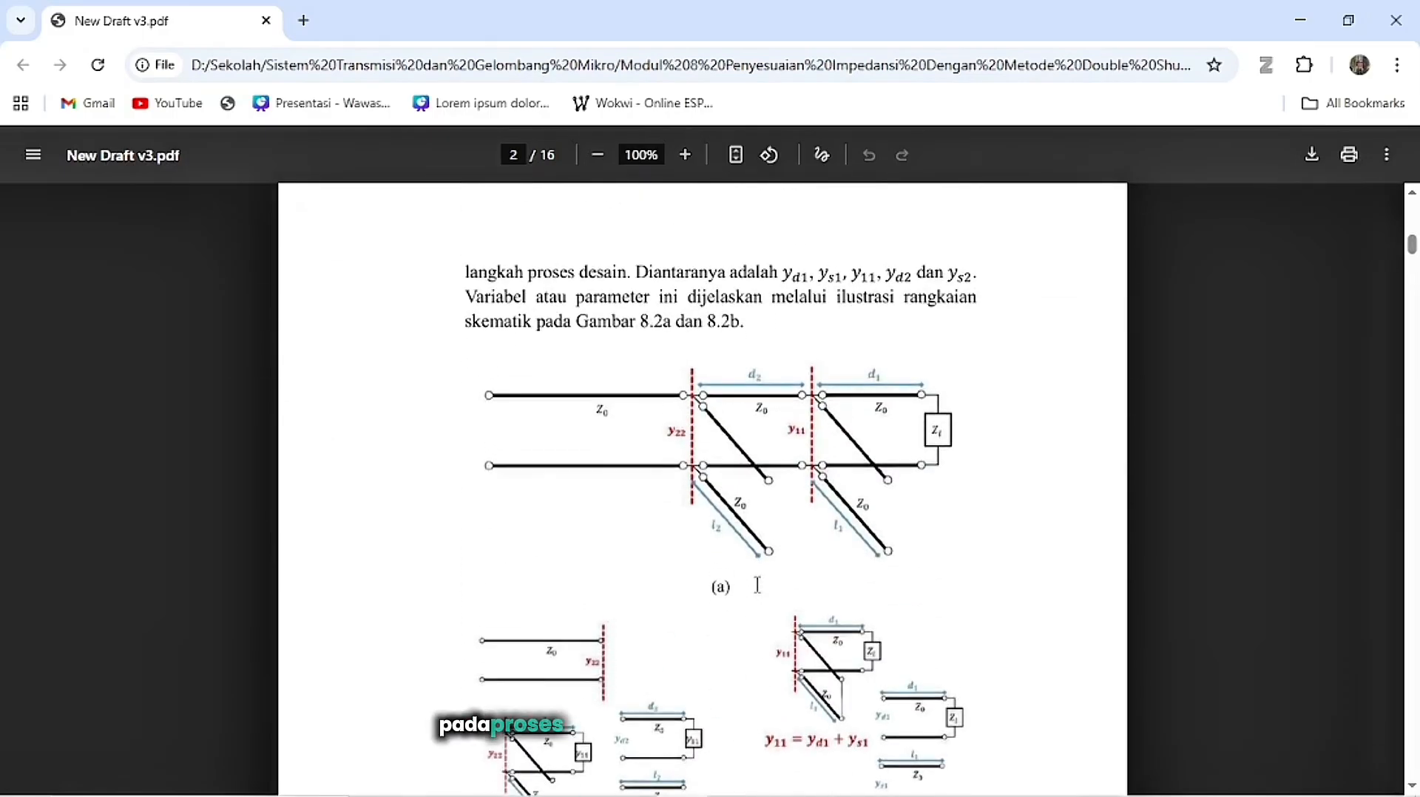
scroll(758, 584, up, 2)
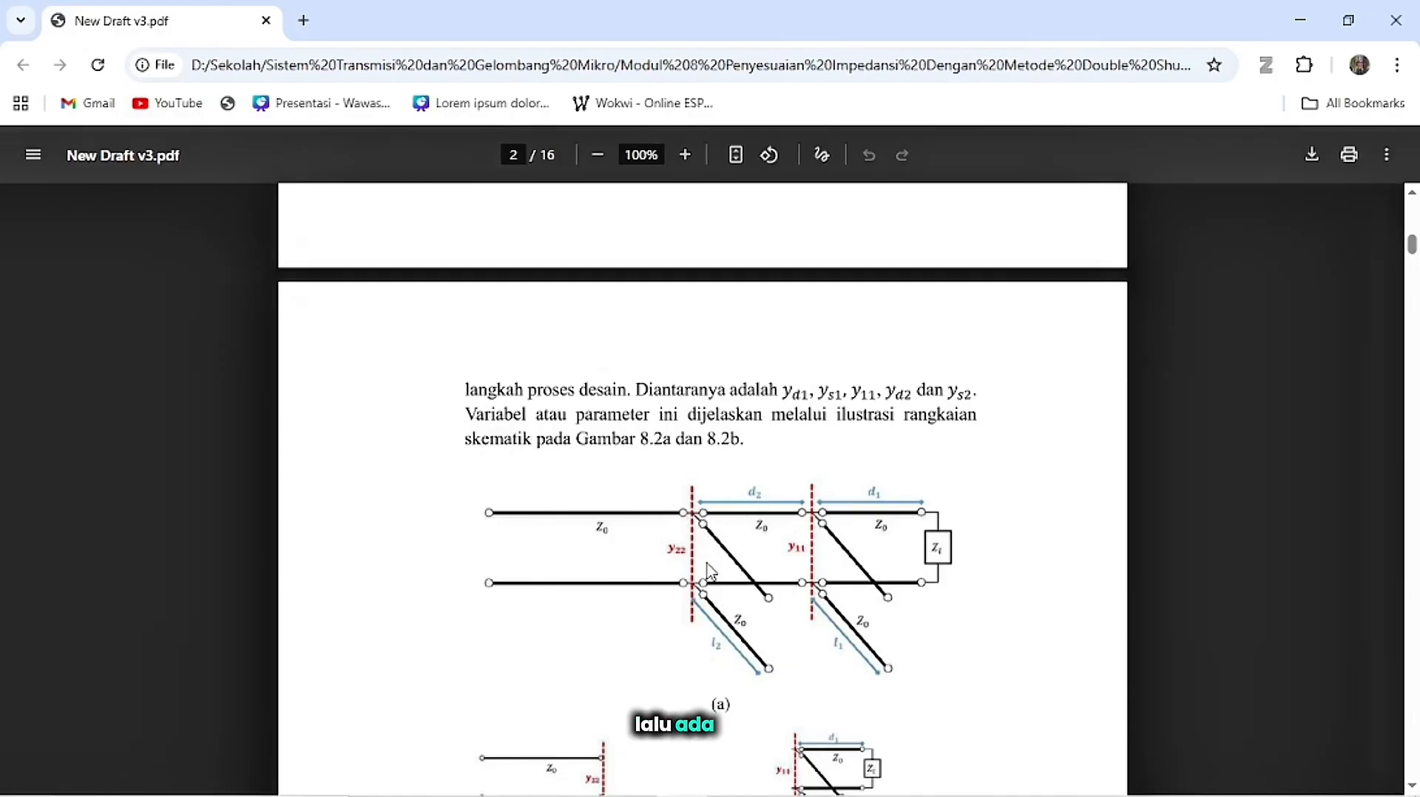
scroll(709, 573, down, 8)
scroll(710, 573, down, 6)
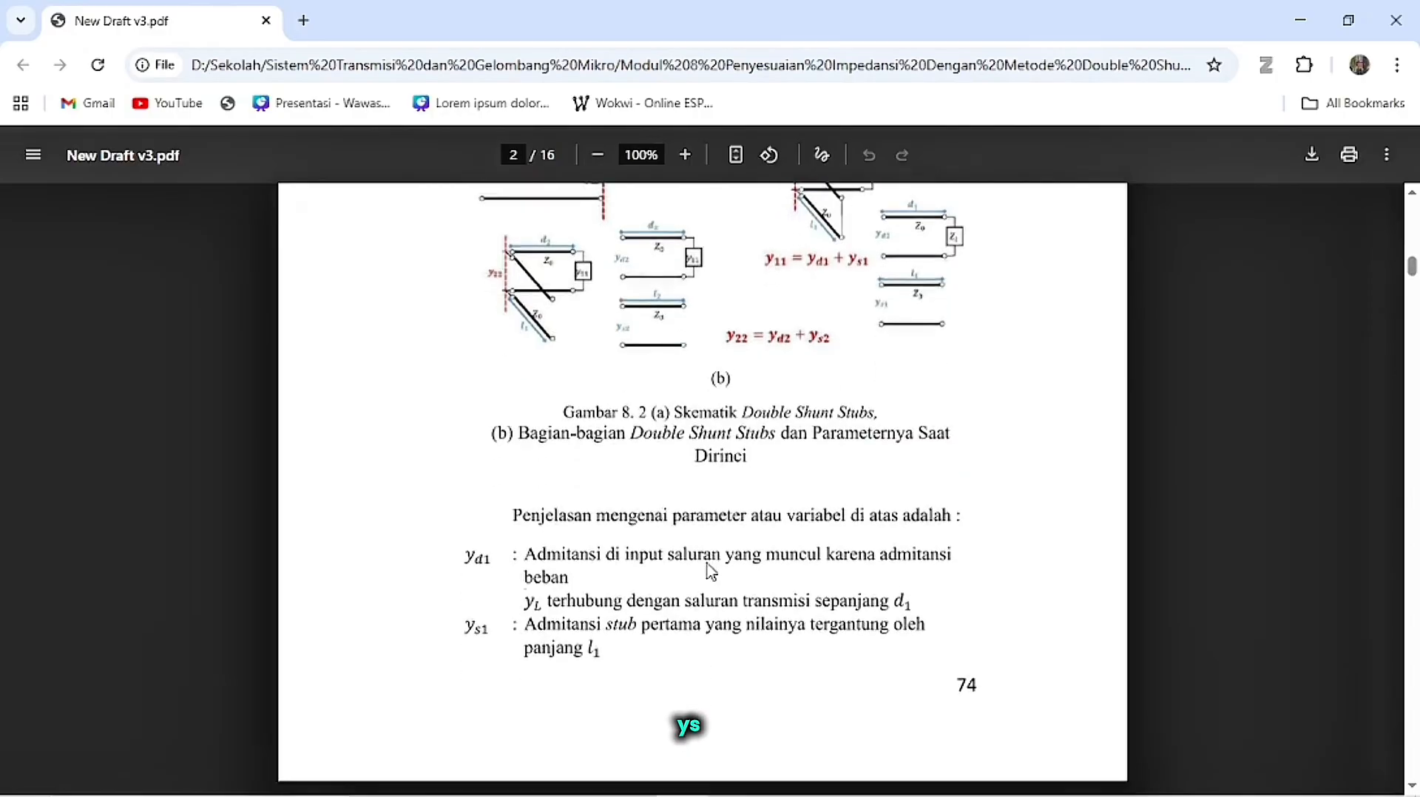
scroll(710, 572, down, 5)
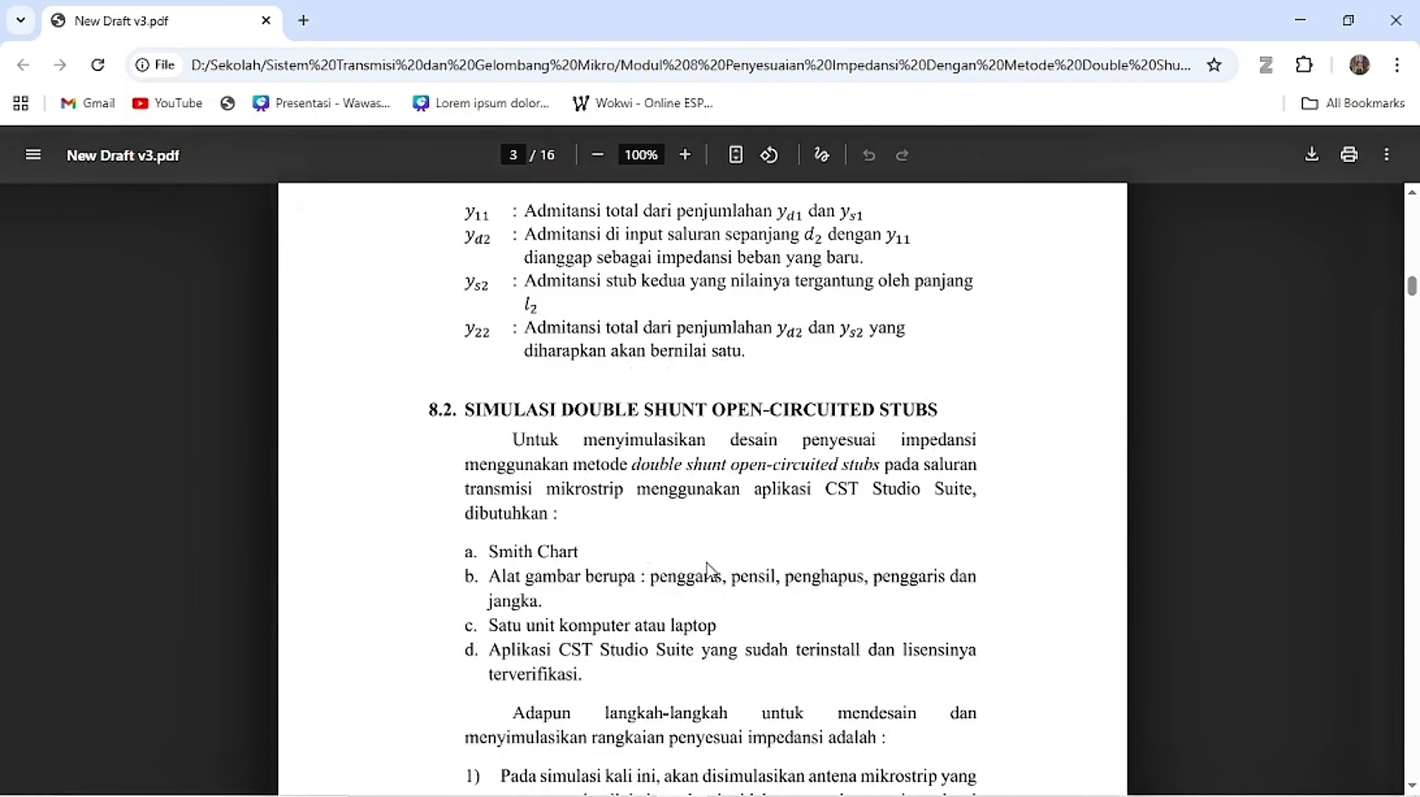
scroll(706, 570, up, 3)
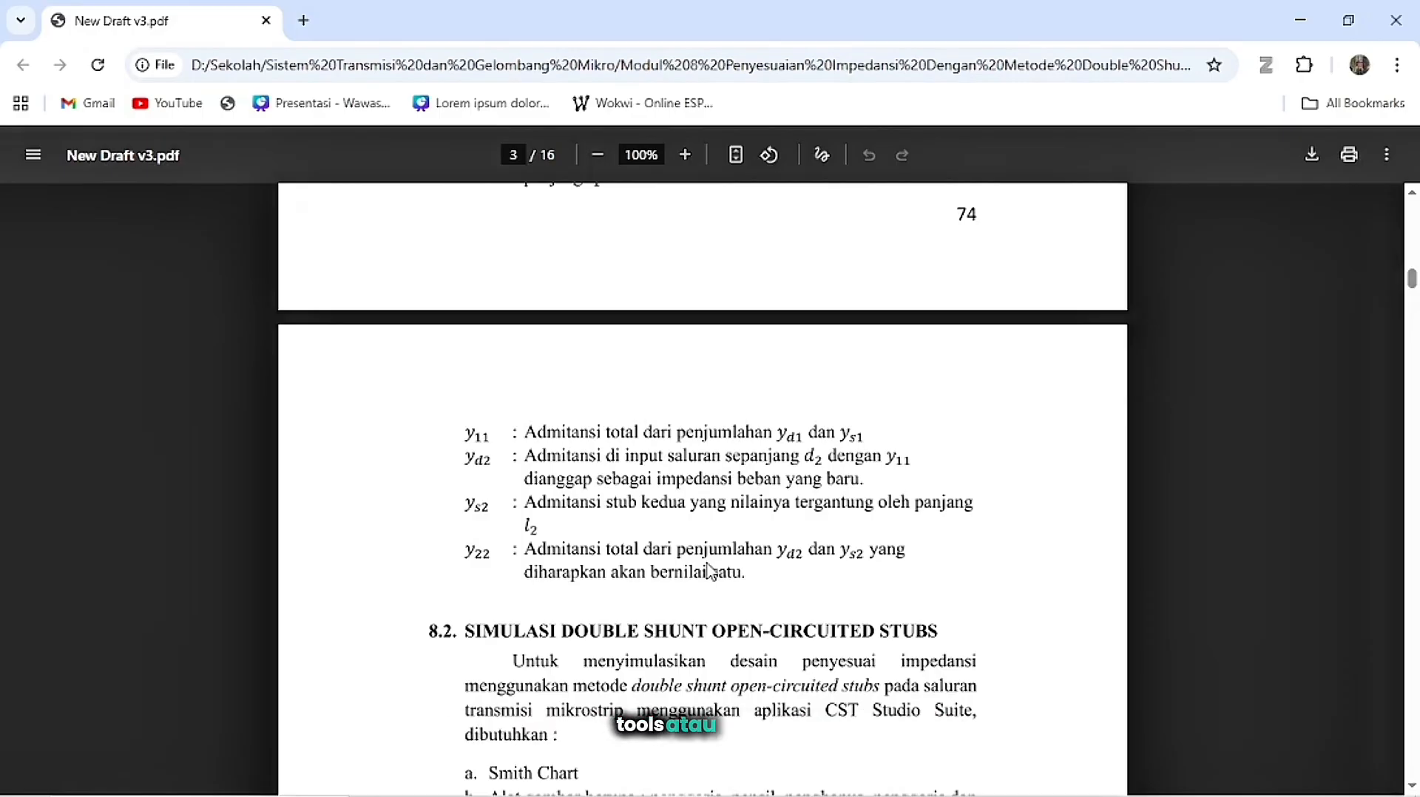
Look at the Smith chart in GeoGebra Geometry and return to the PDF to examine the antenna dimensions and Figure 8.3.
key(alt+Tab)
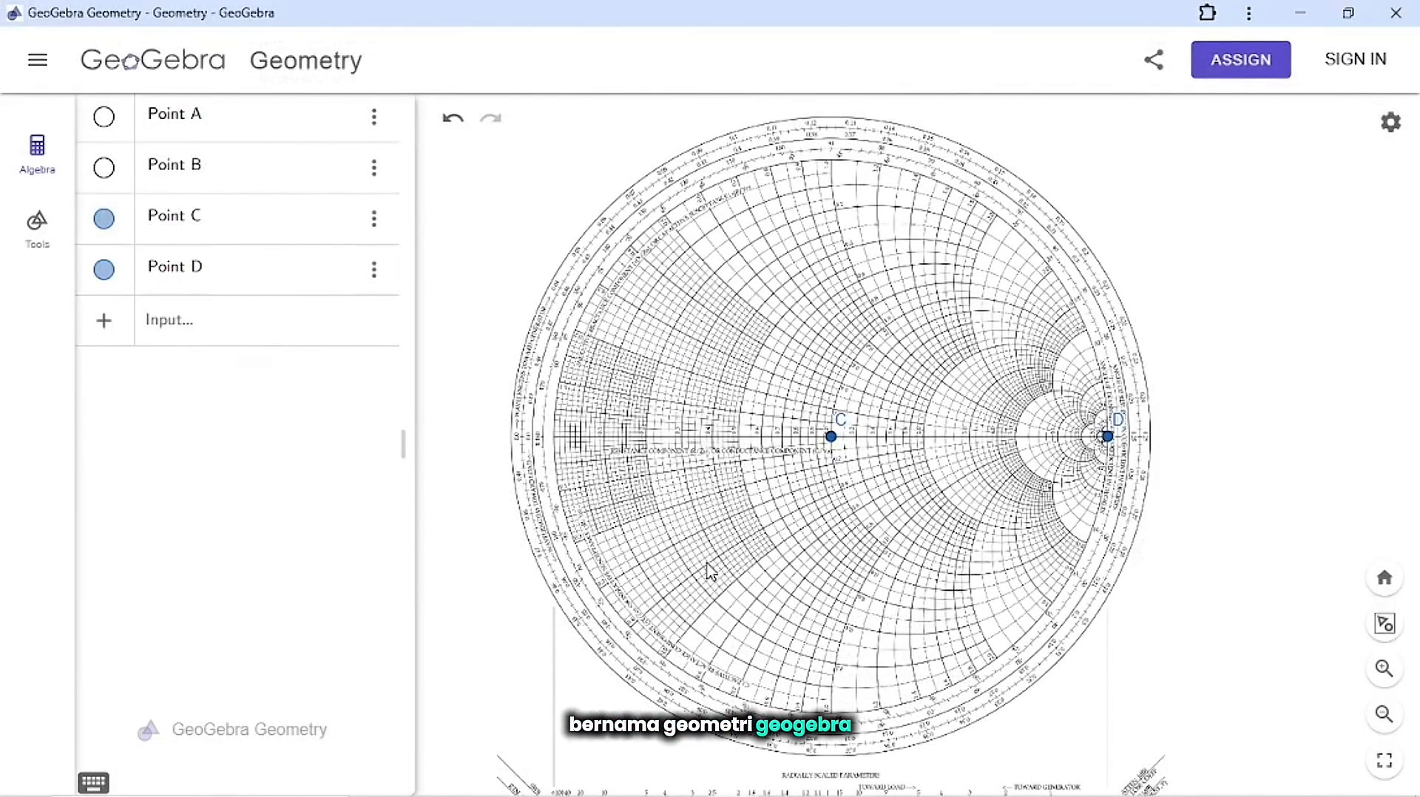
key(alt+Tab)
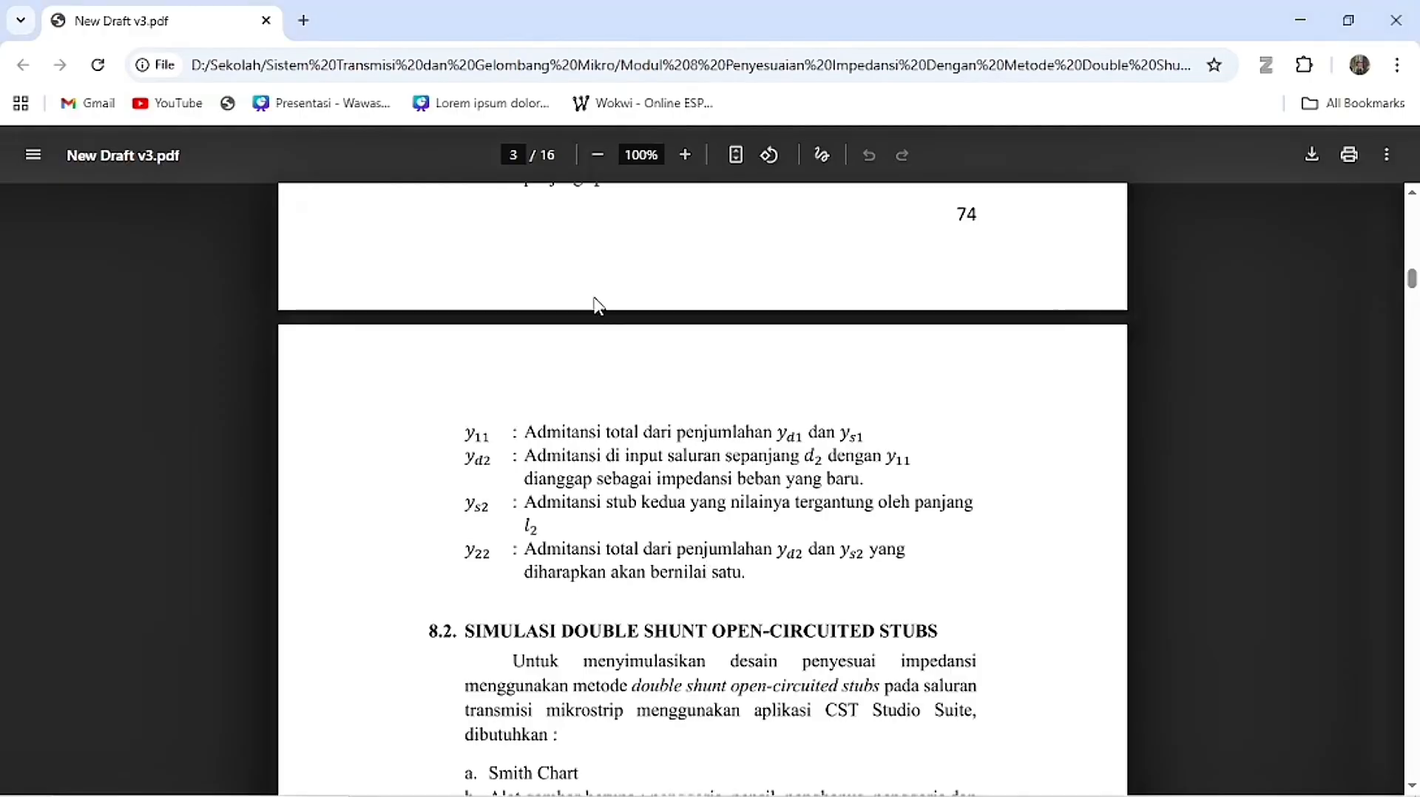
scroll(571, 509, down, 8)
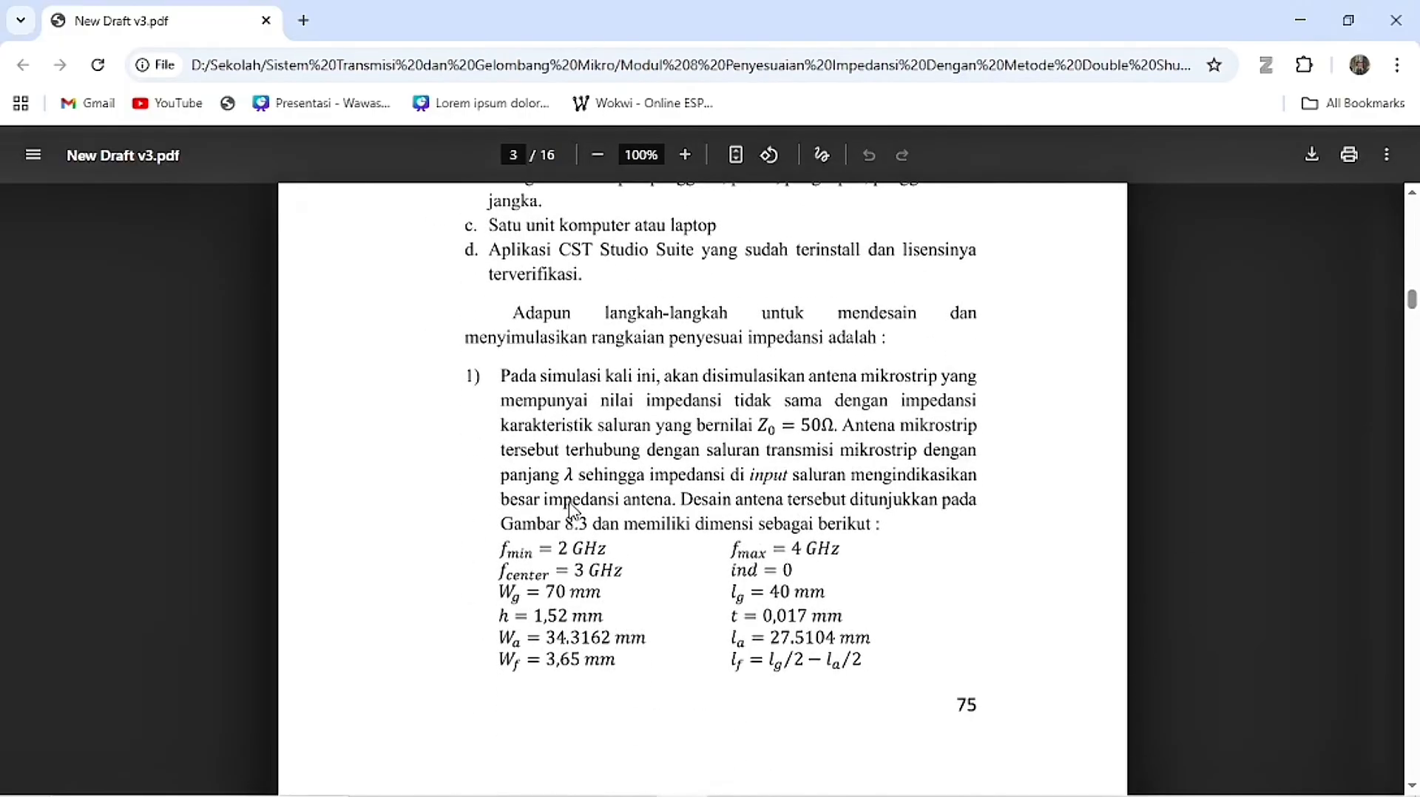
scroll(572, 508, down, 5)
scroll(571, 508, up, 5)
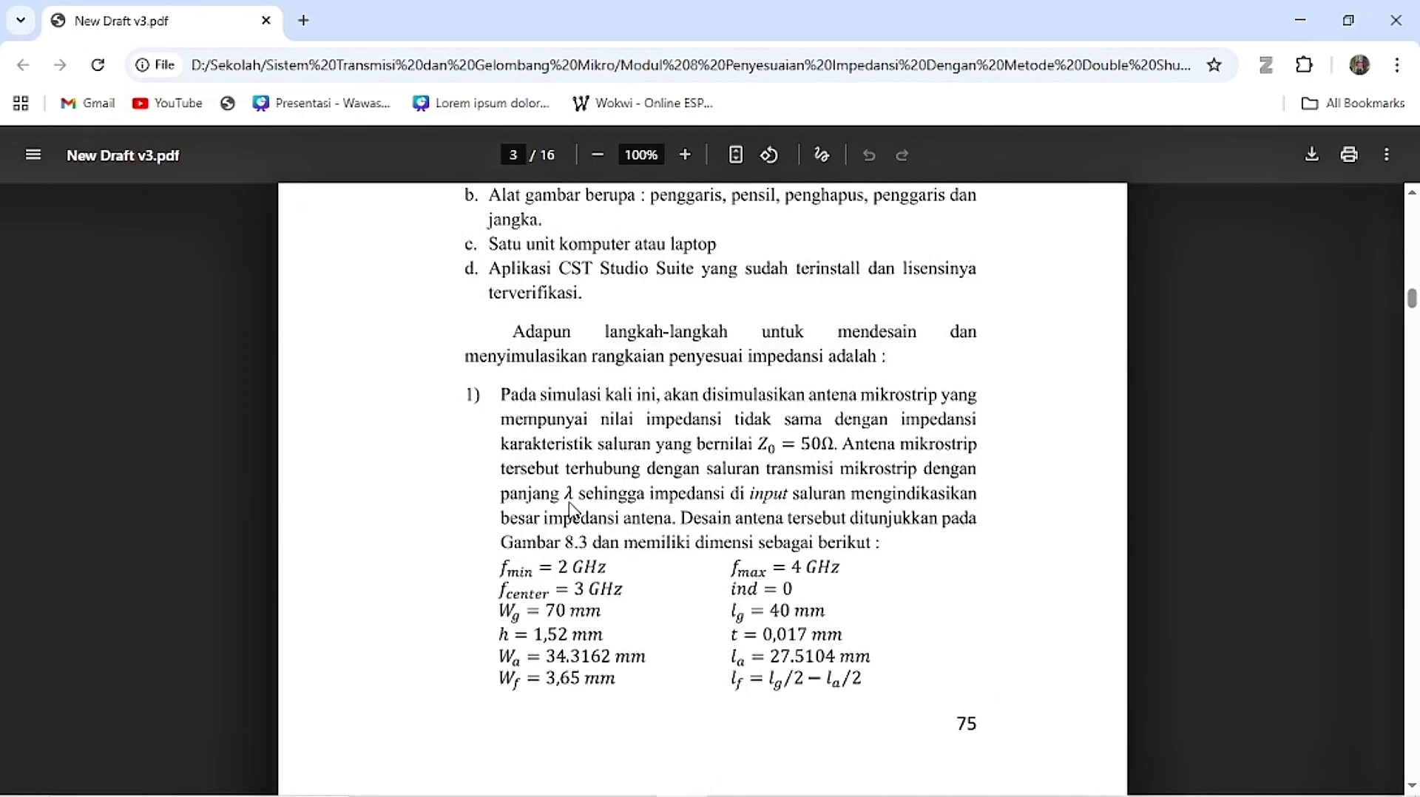
scroll(570, 509, down, 5)
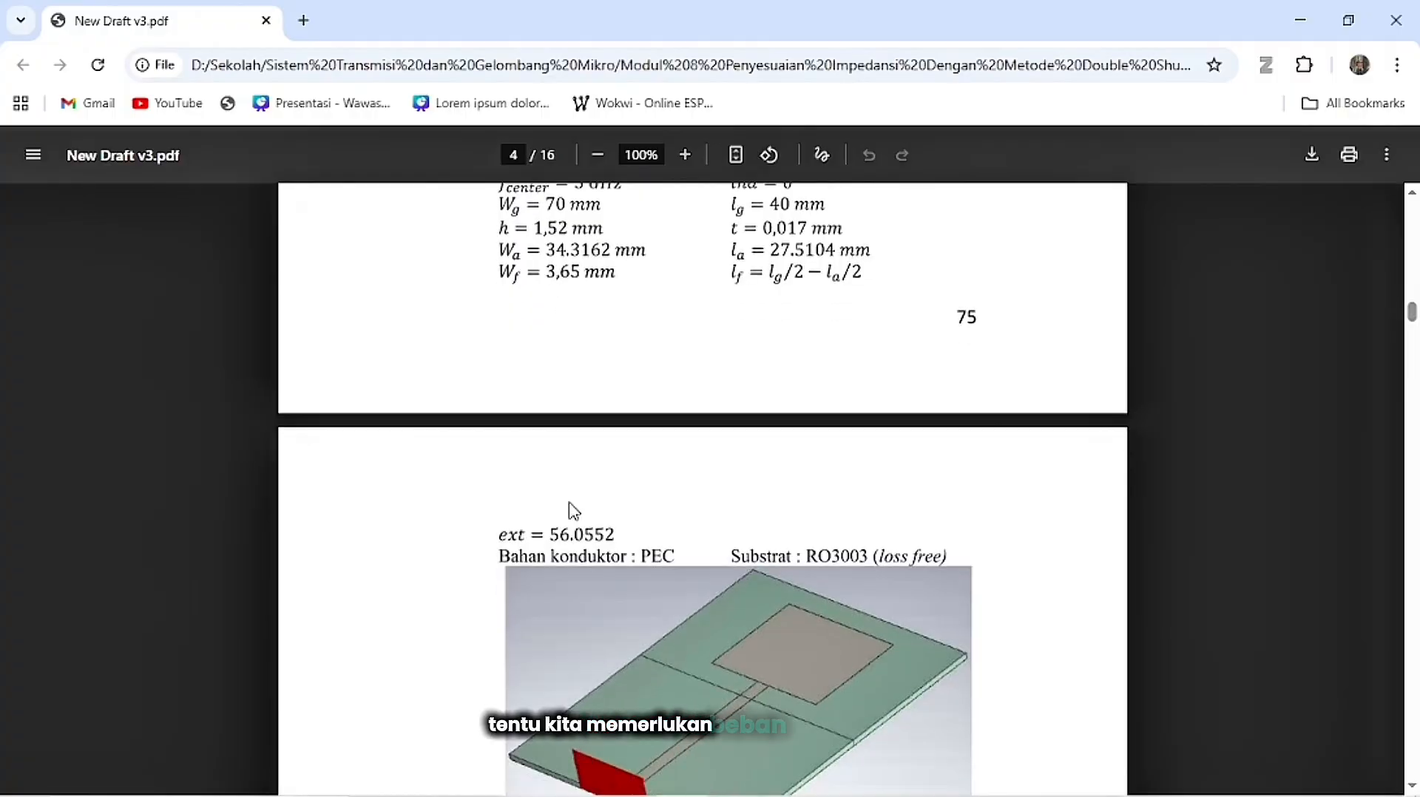
ctrl+scroll(571, 509, down, 5)
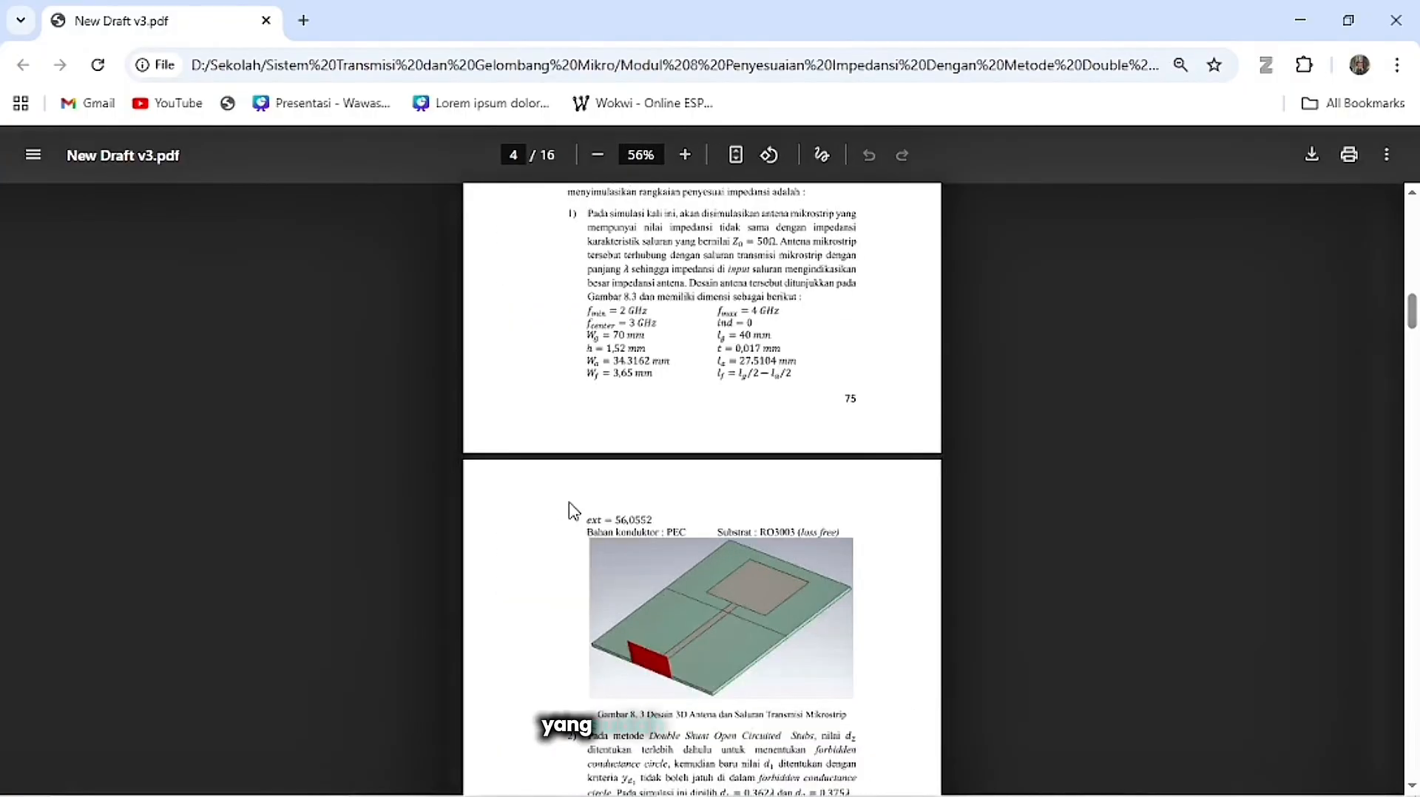
scroll(570, 509, up, 1)
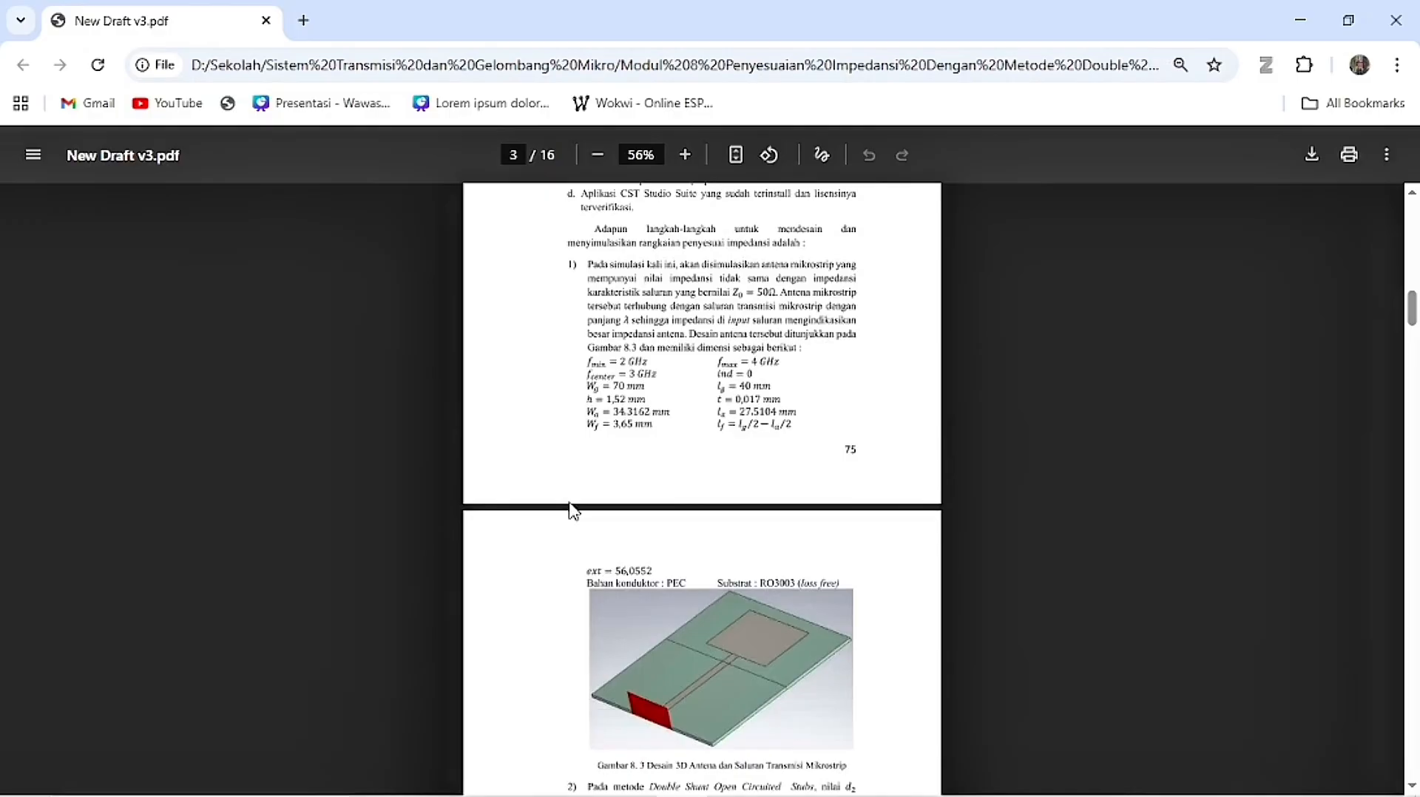
scroll(570, 508, up, 1)
ctrl+scroll(570, 508, up, 3)
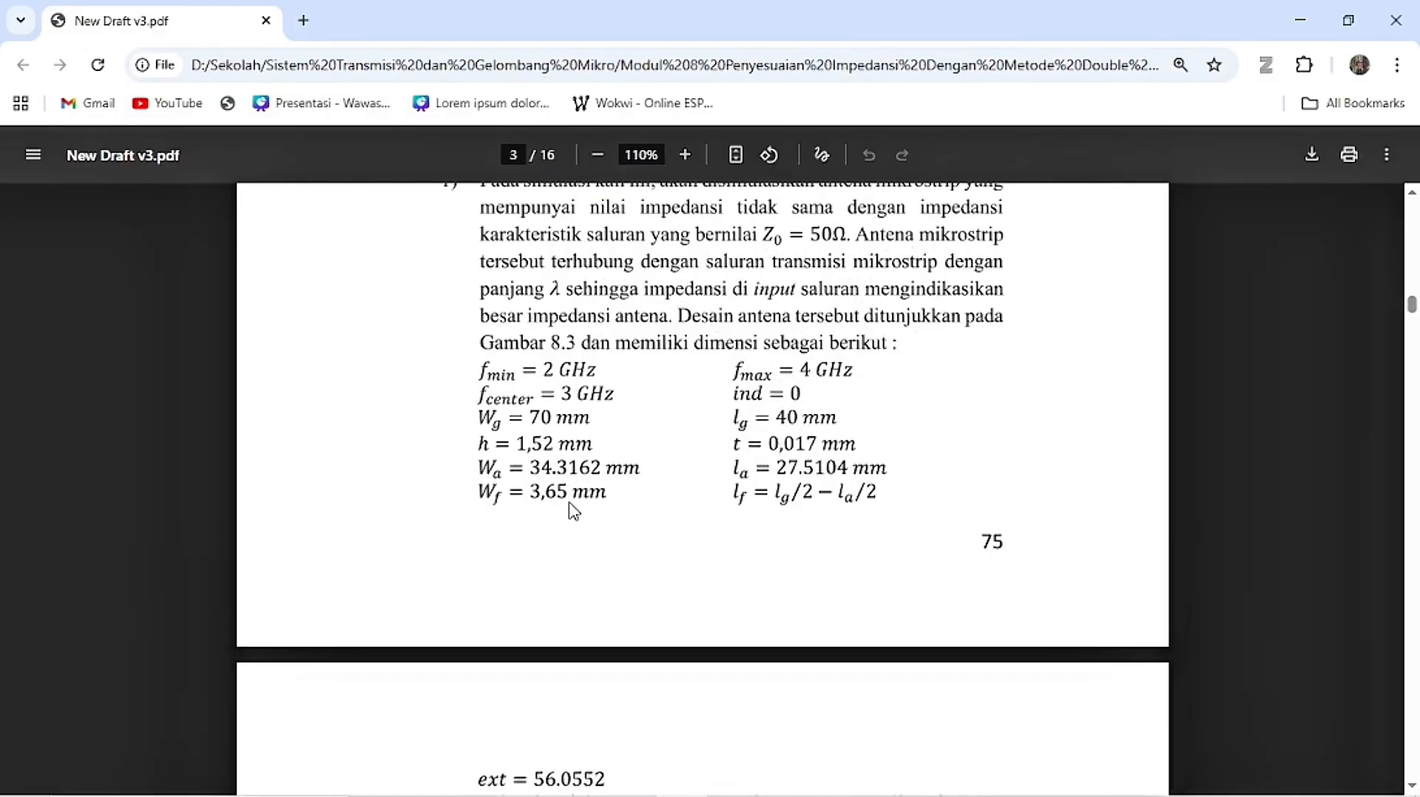
scroll(570, 509, up, 1)
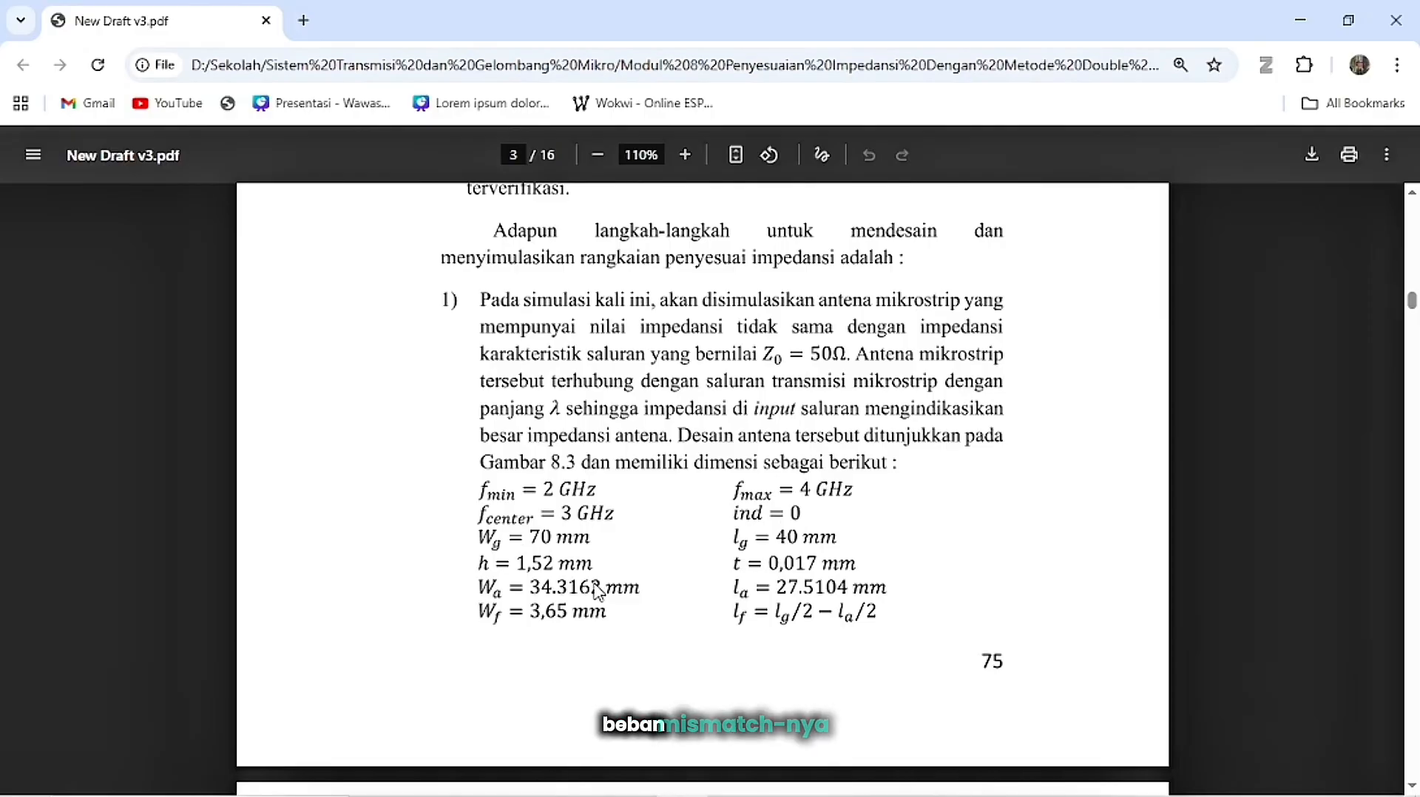
Review the remaining antenna parameters, the conductor and substrate materials, and Figure 8.3 in New Draft v3.pdf.
scroll(597, 589, down, 1)
scroll(596, 591, down, 7)
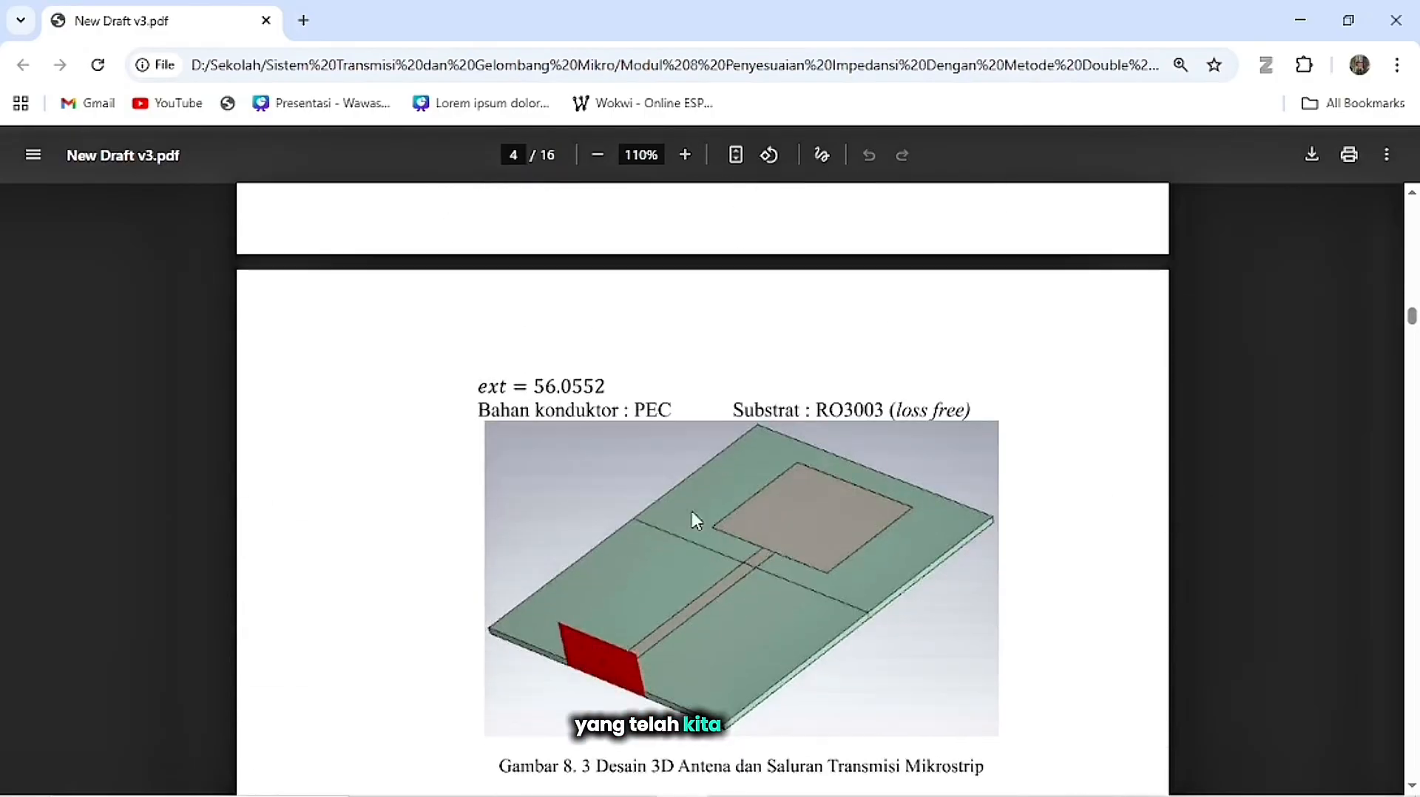
scroll(614, 601, down, 1)
scroll(612, 603, down, 1)
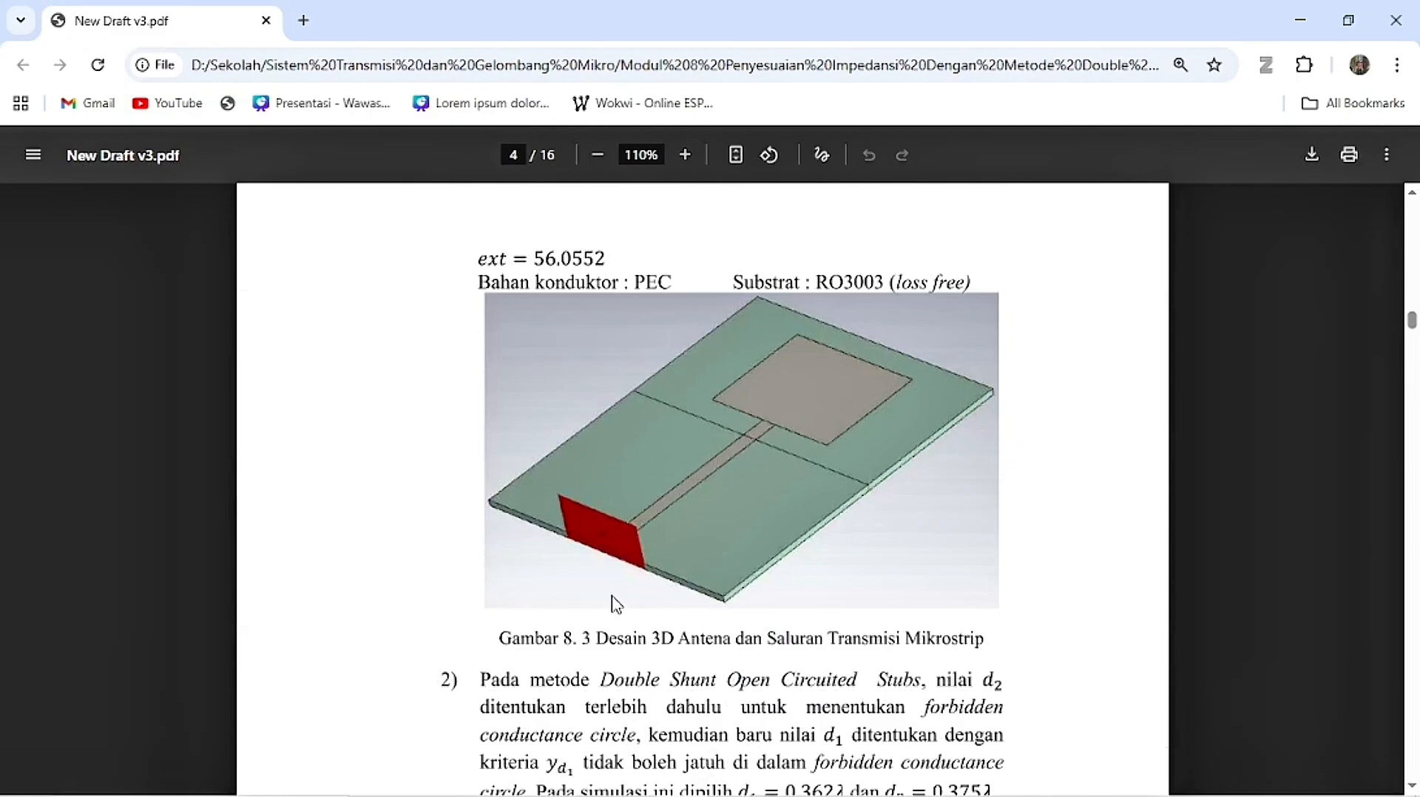
Switch to the BebanMismatch - Copy project in CST Studio Suite and display its S1,1 result on the Smith chart.
key(alt+Tab)
key(alt+Tab)
key(alt+Tab)
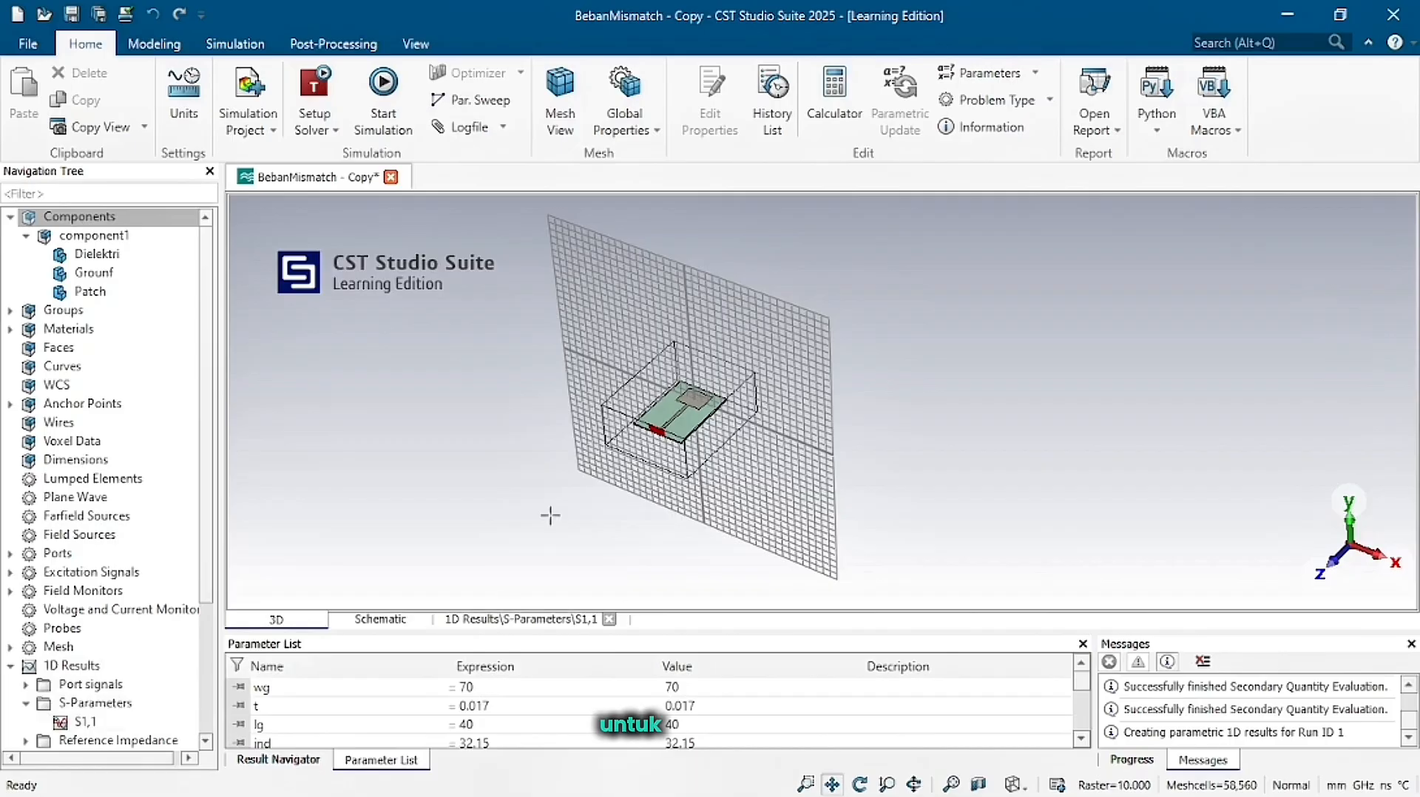
scroll(548, 514, up, 6)
drag(719, 440, 588, 618)
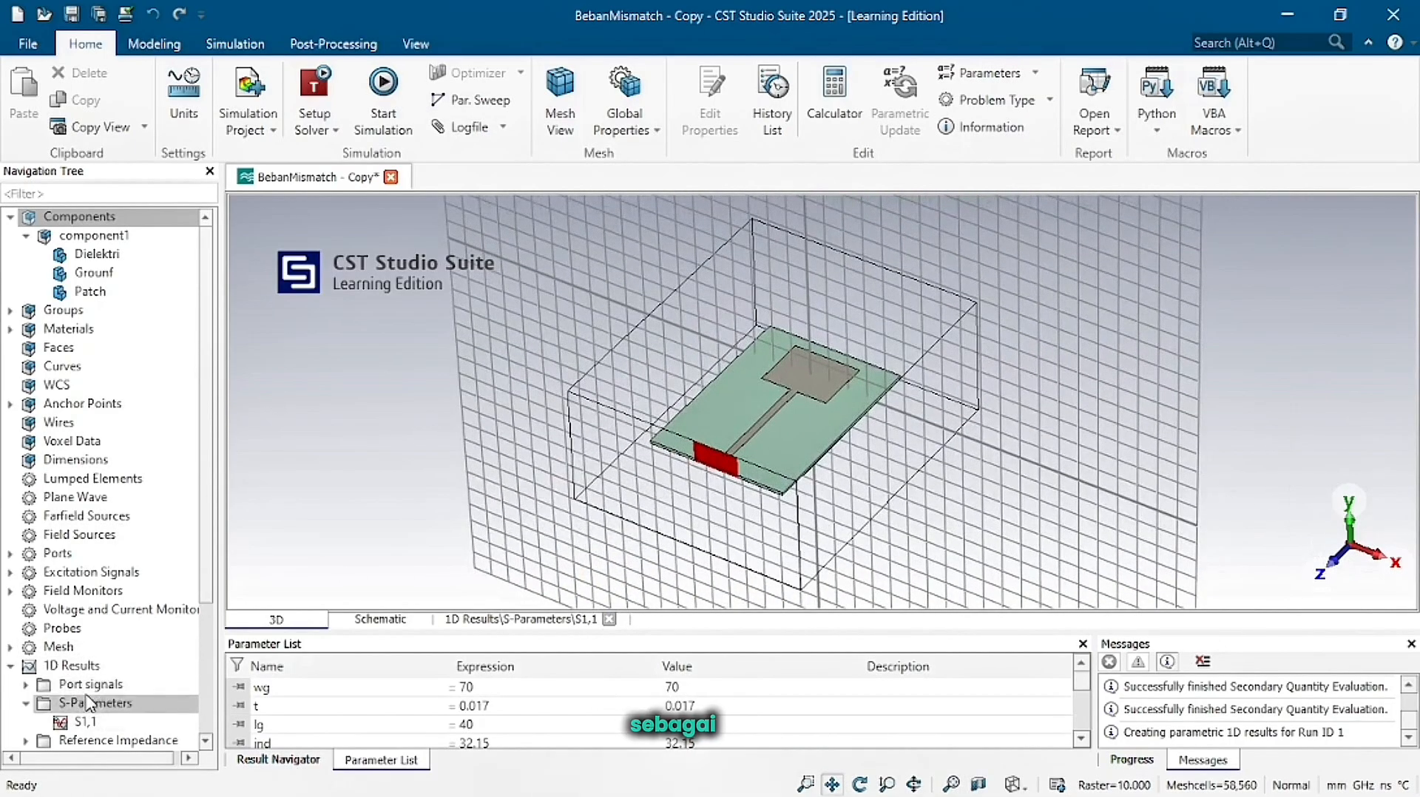
scroll(96, 699, down, 3)
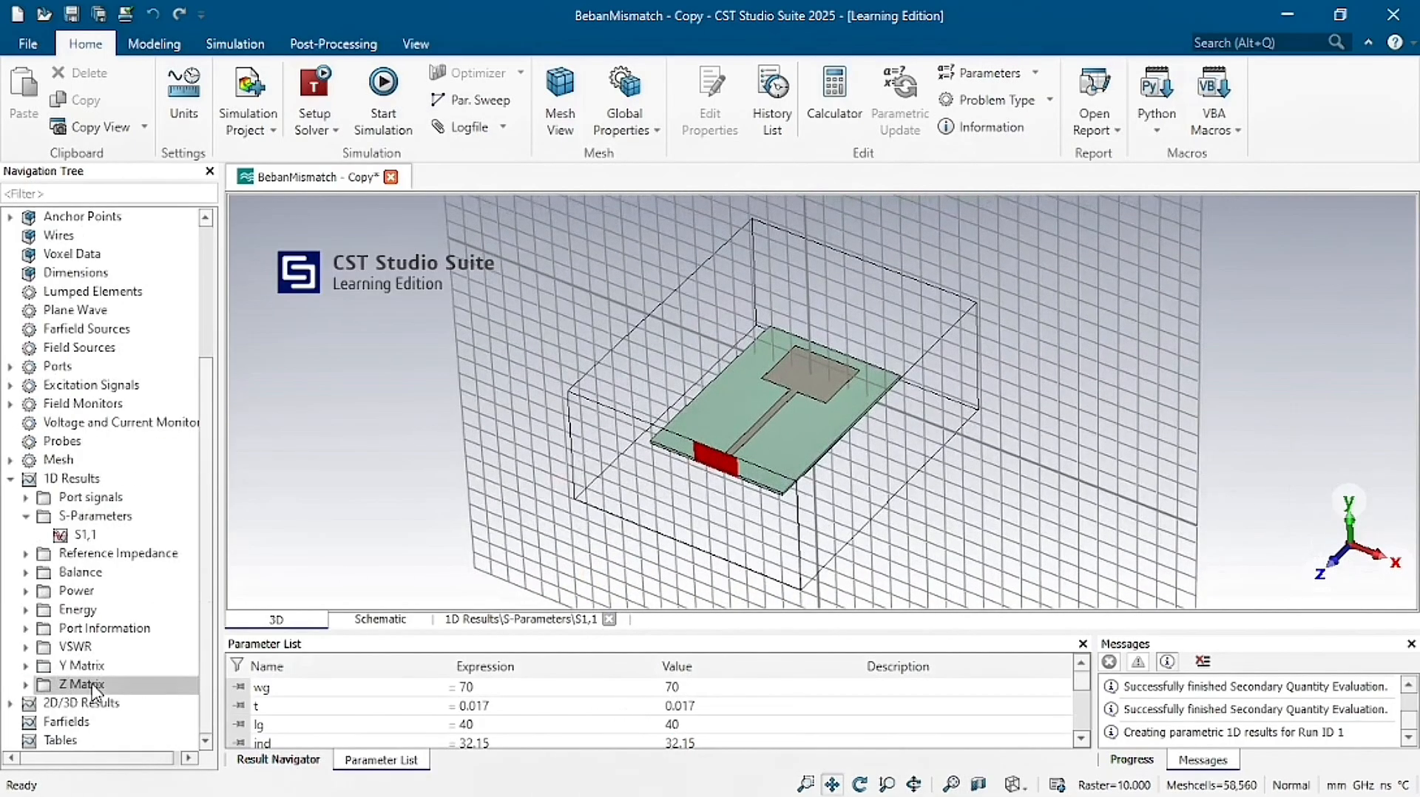
click(83, 535)
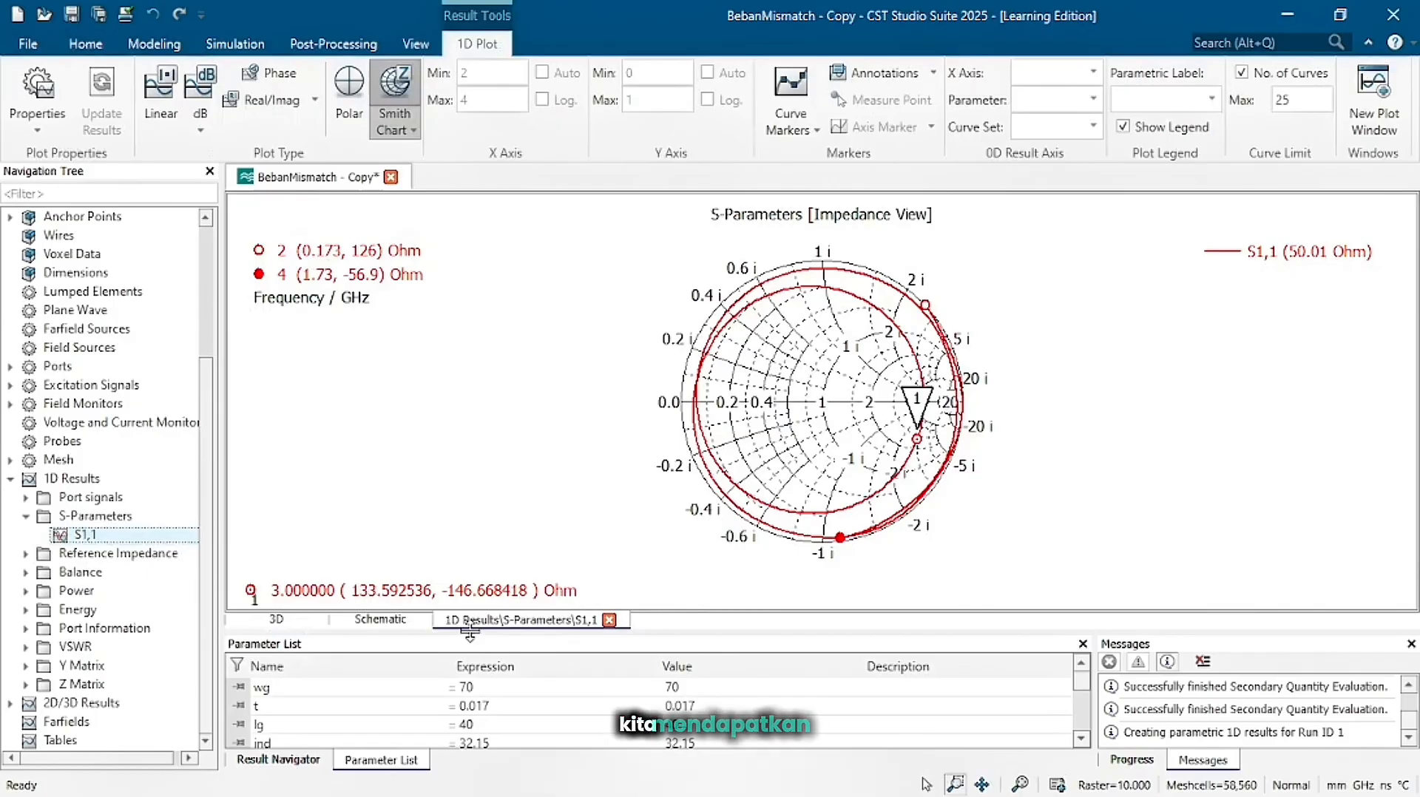
Copy the 3 GHz marker reading "3.000000 ( 133.592536, -146.668418 ) Ohm" into a new text document created on the desktop.
right_click(397, 593)
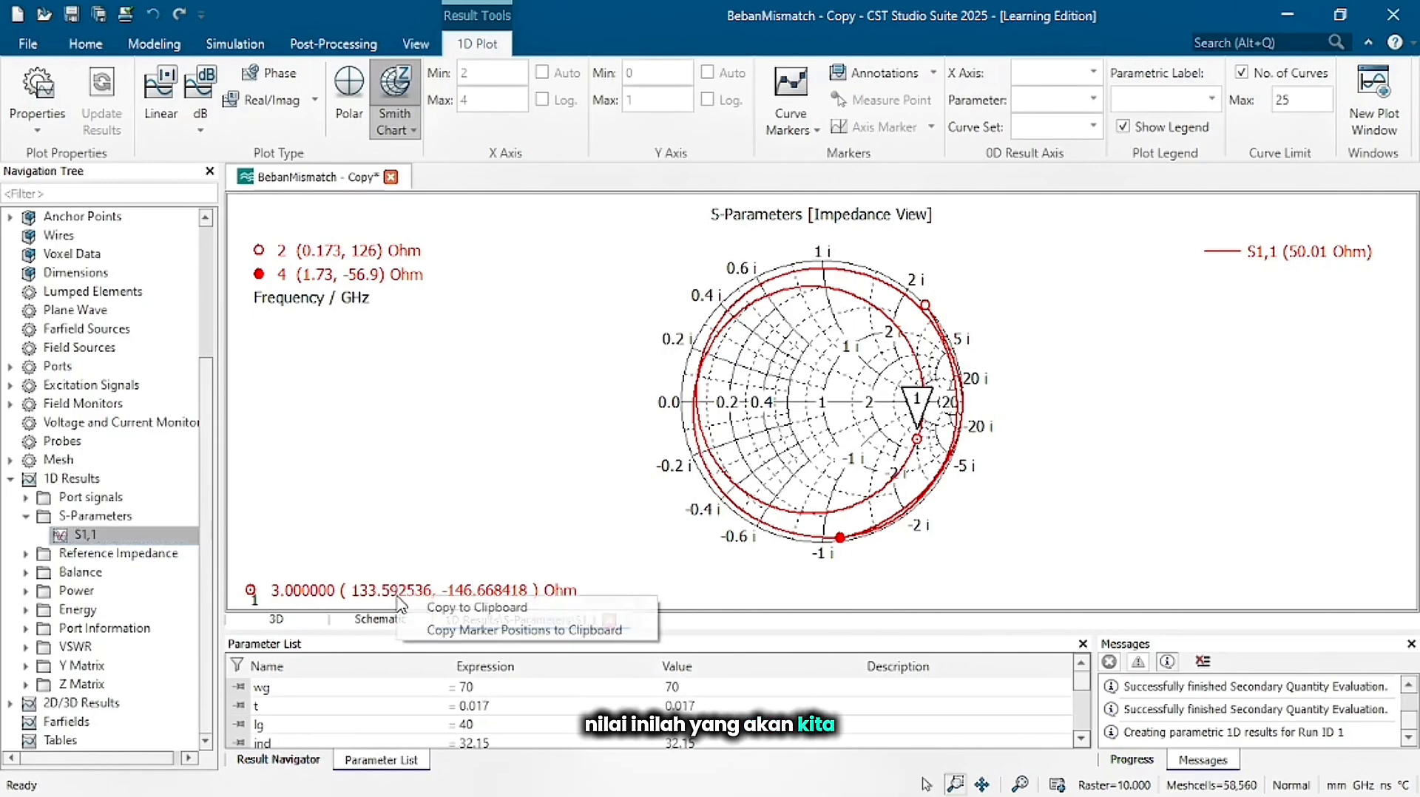
click(459, 599)
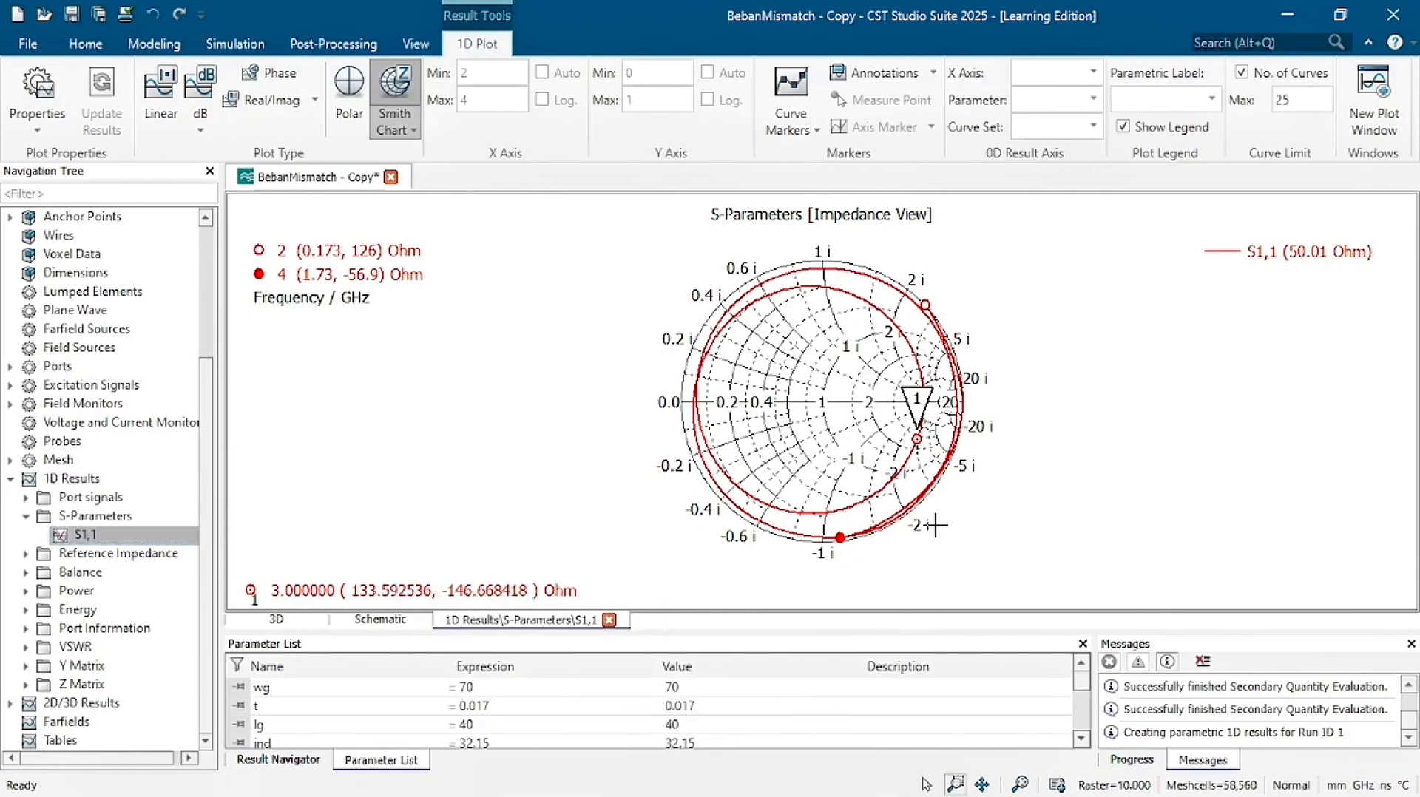
key(super+d)
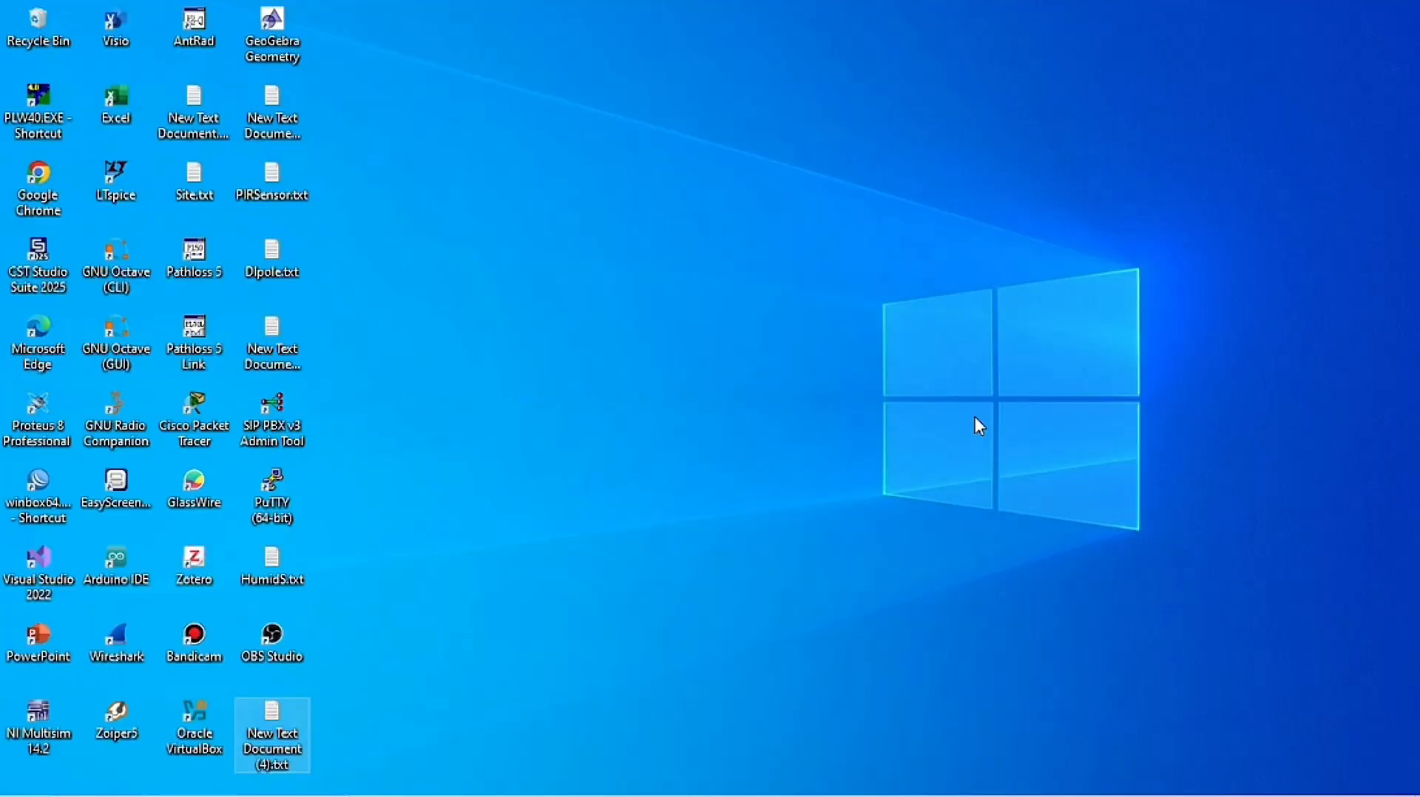
right_click(482, 410)
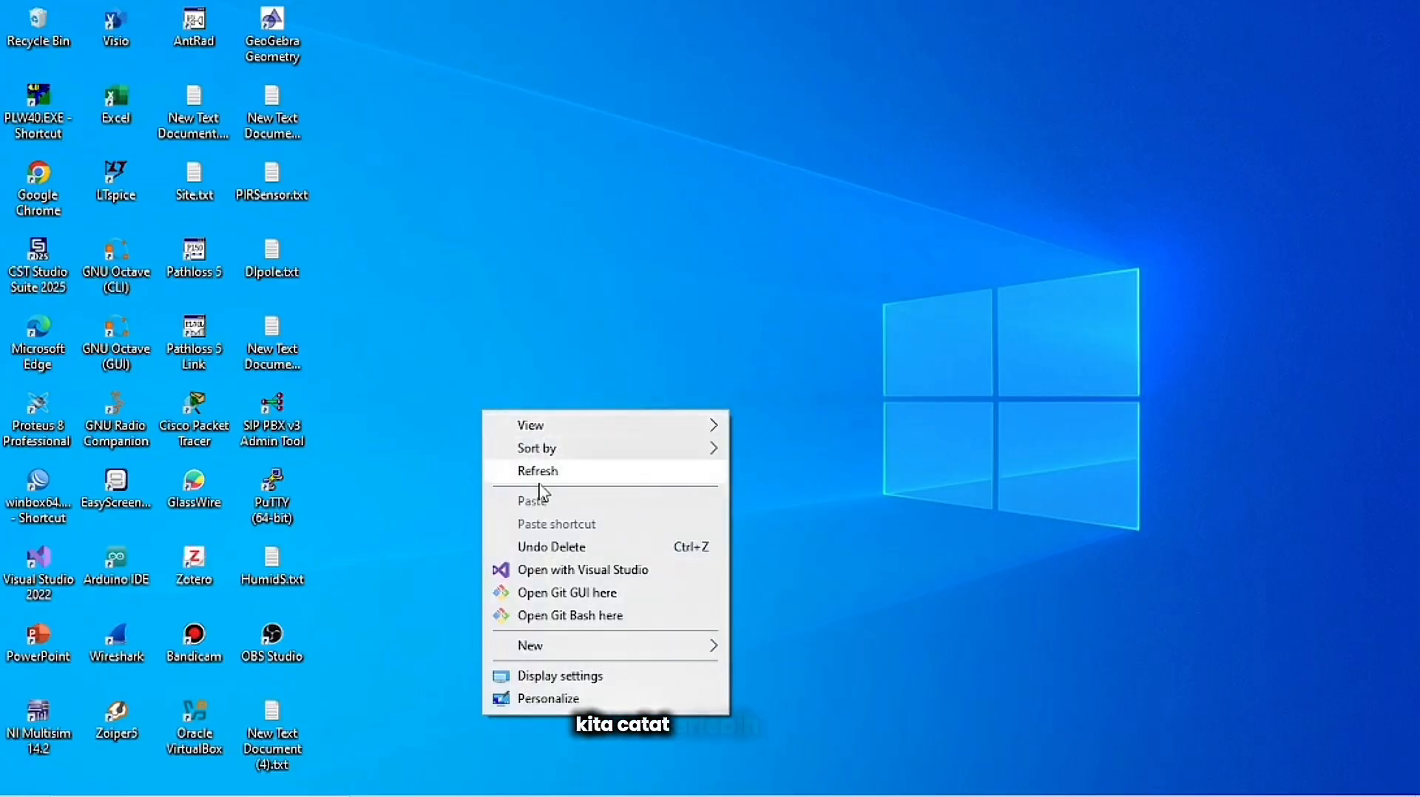
mouse_move(567, 647)
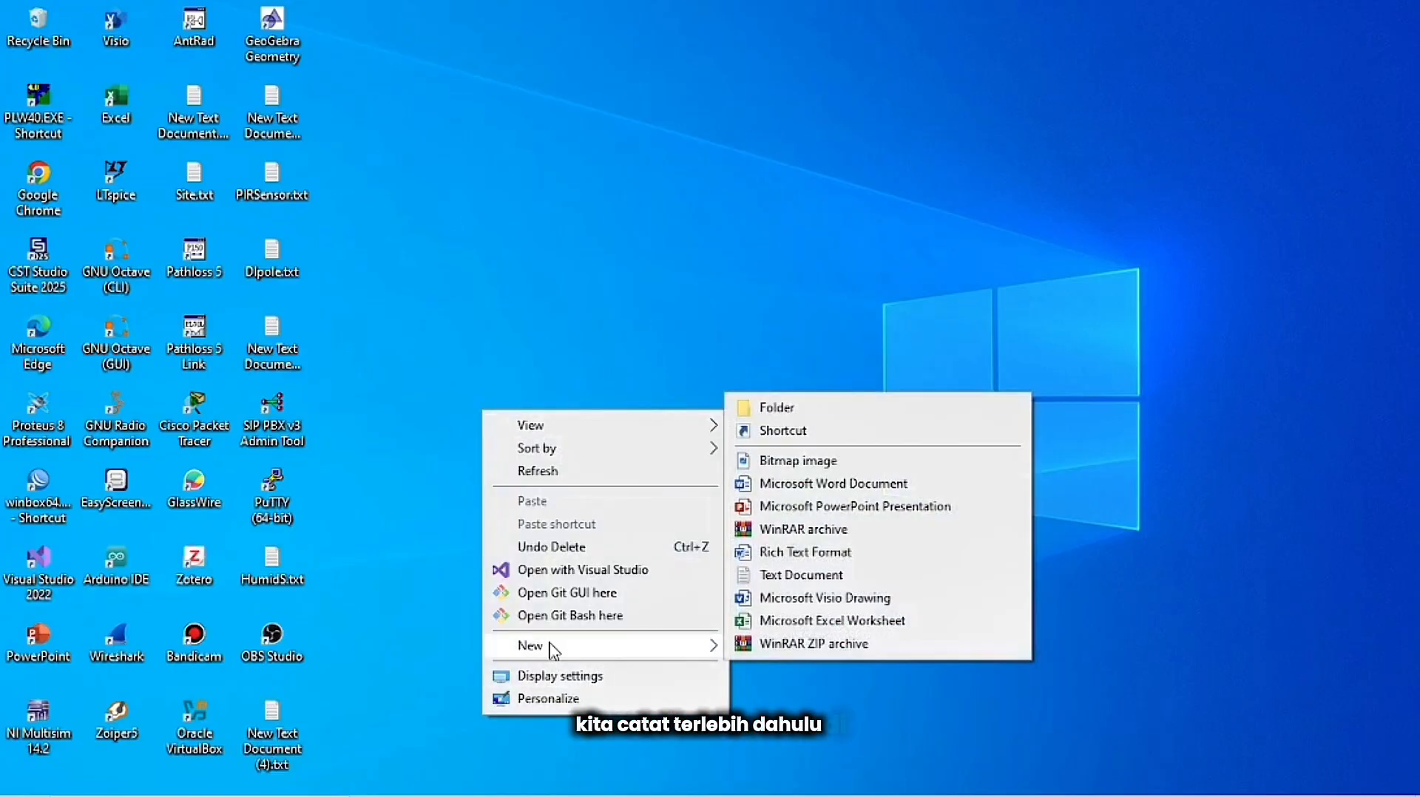
click(782, 575)
key(Return)
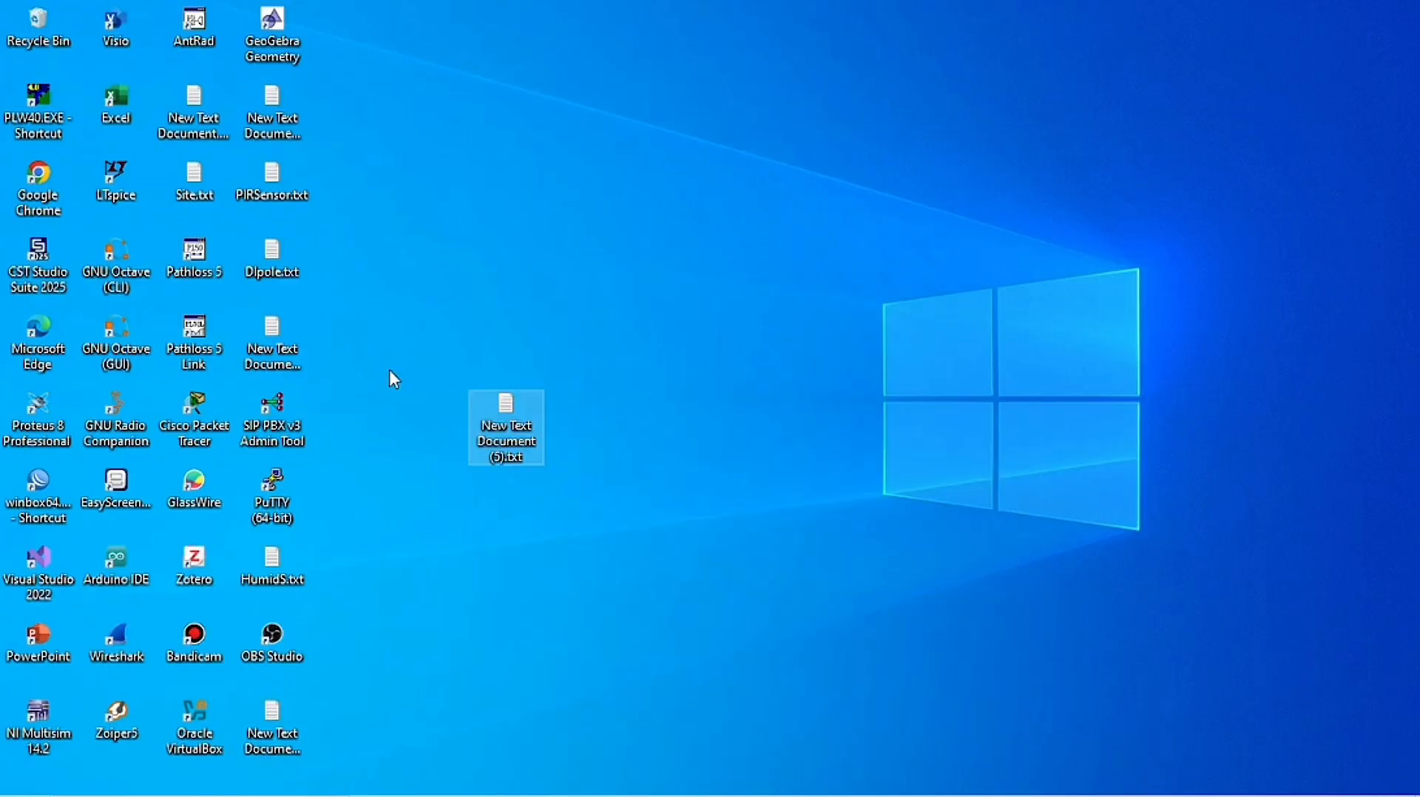
key(Return)
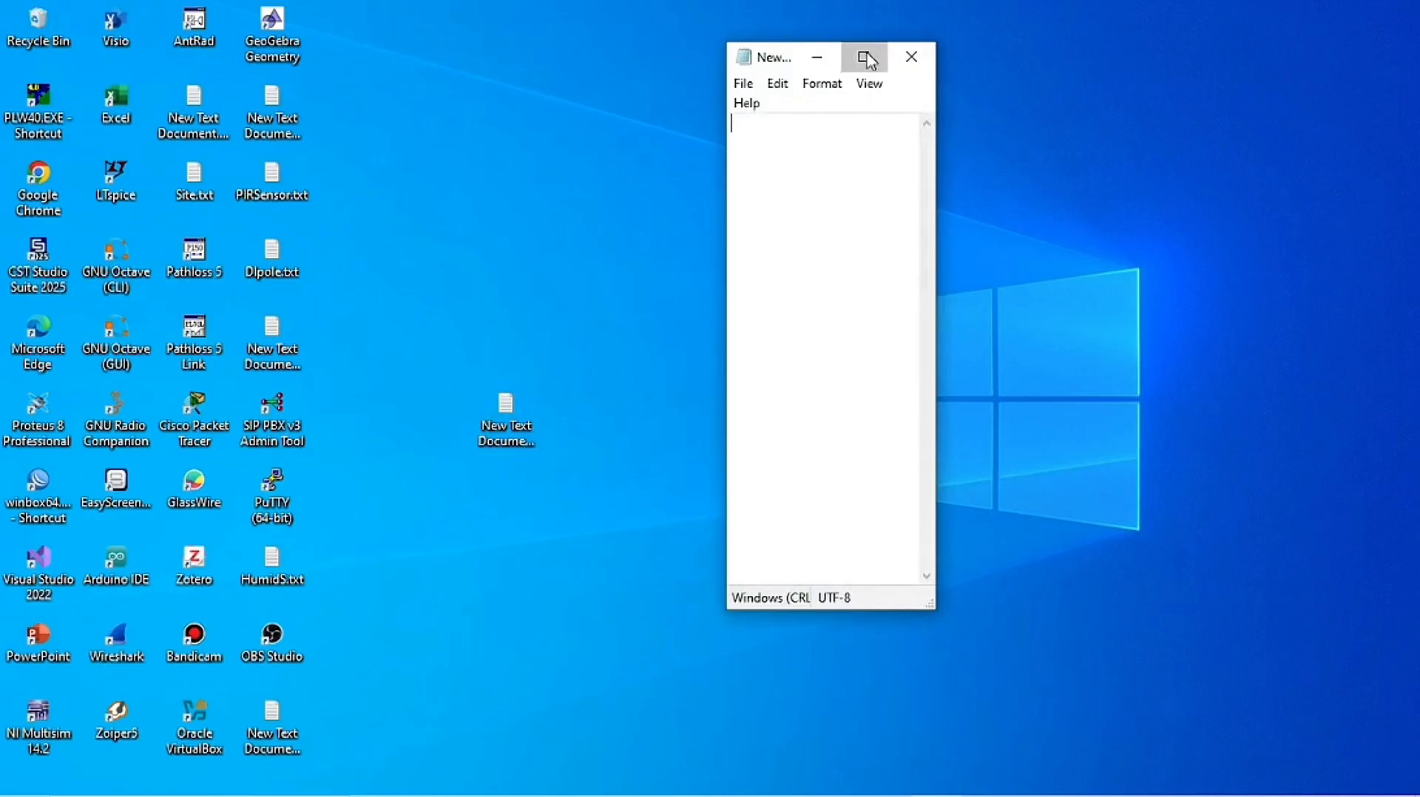
click(865, 57)
text(3.000000 ( 133.592536, -146.668418 ) Ohm)
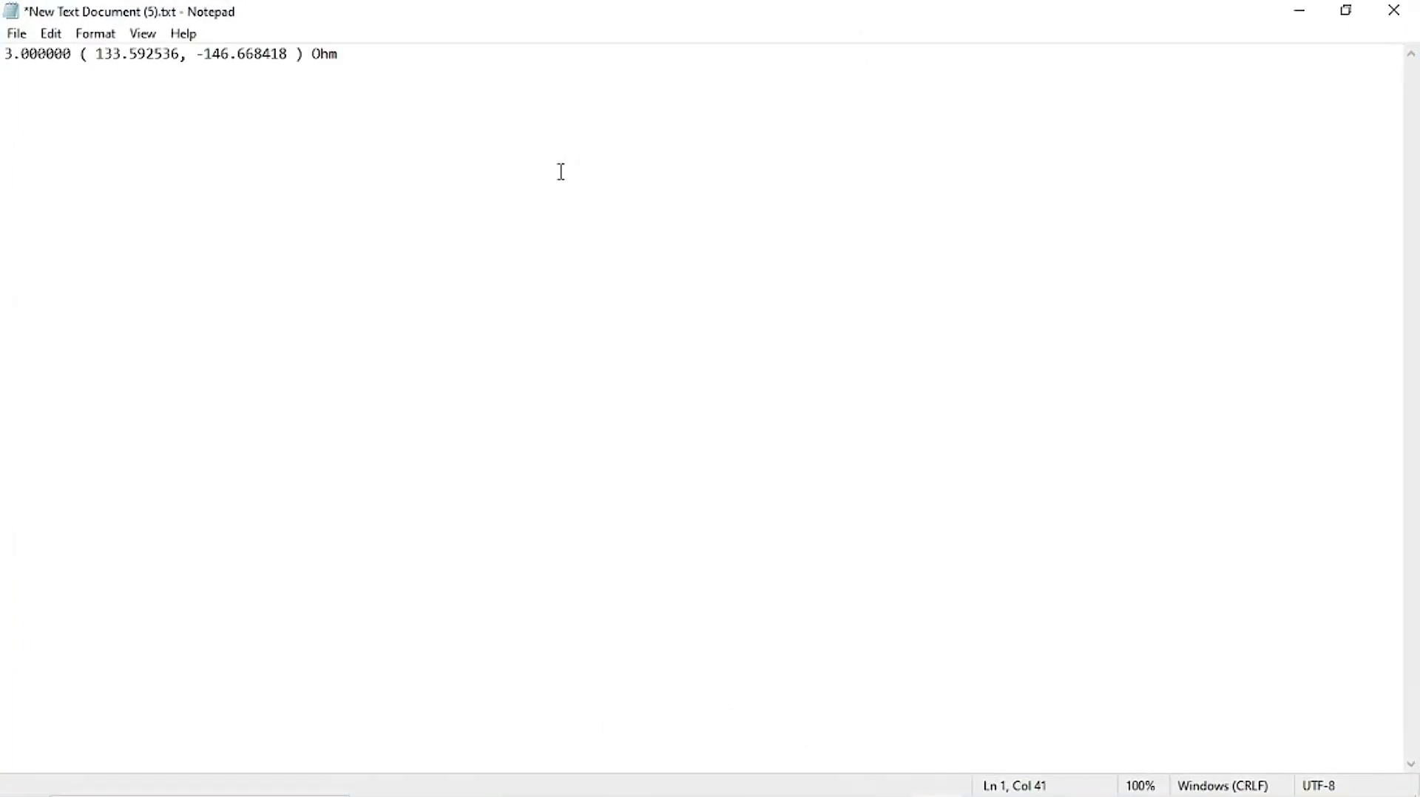
Switch to New Draft v3.pdf and read steps 2 and 3 on choosing d1 and d2 and normalising the load impedance with Equation 8.1.
key(alt+Tab)
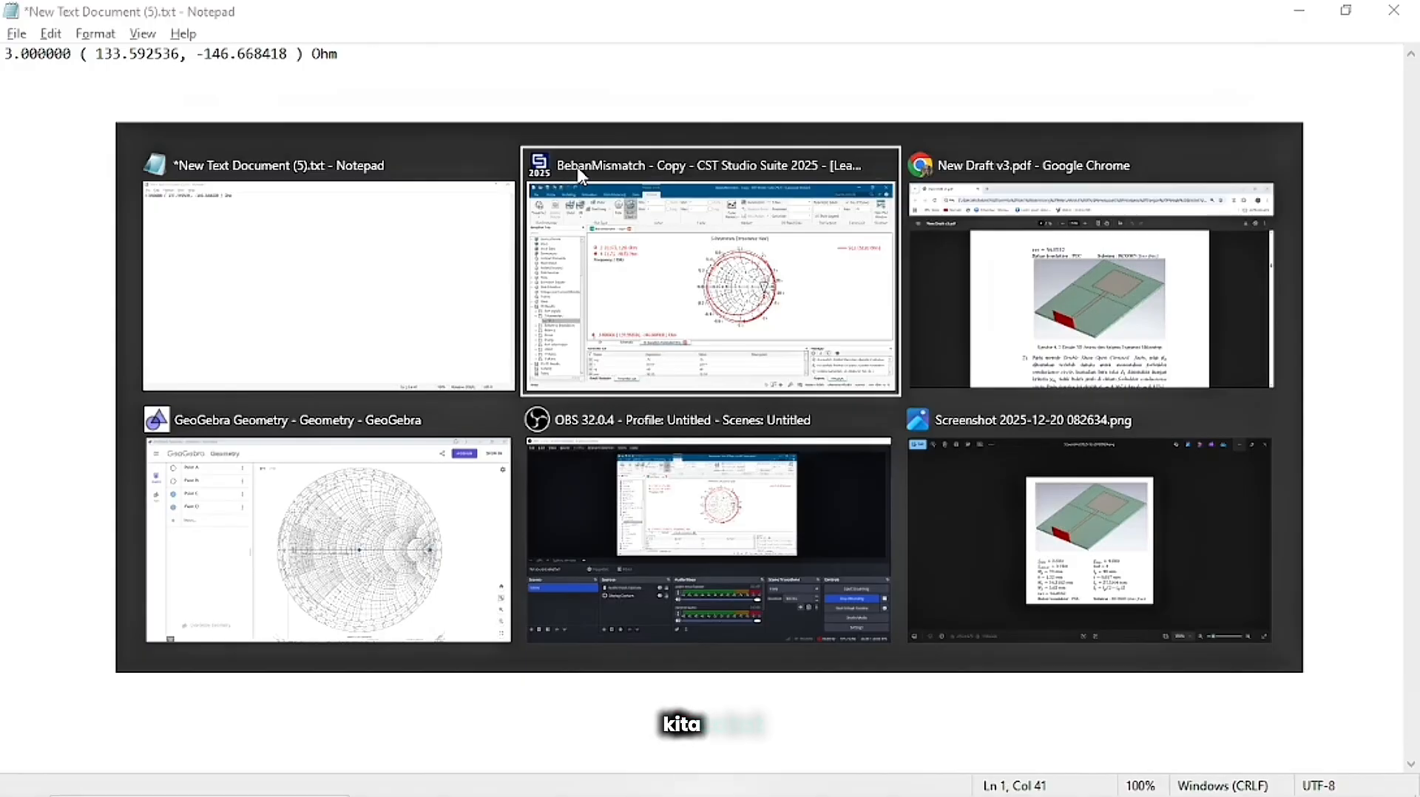
key(alt+Tab)
key(alt+Tab)
key(alt+Tab)
key(alt+Tab)
key(alt+Tab)
key(alt+Tab)
key(alt+Tab)
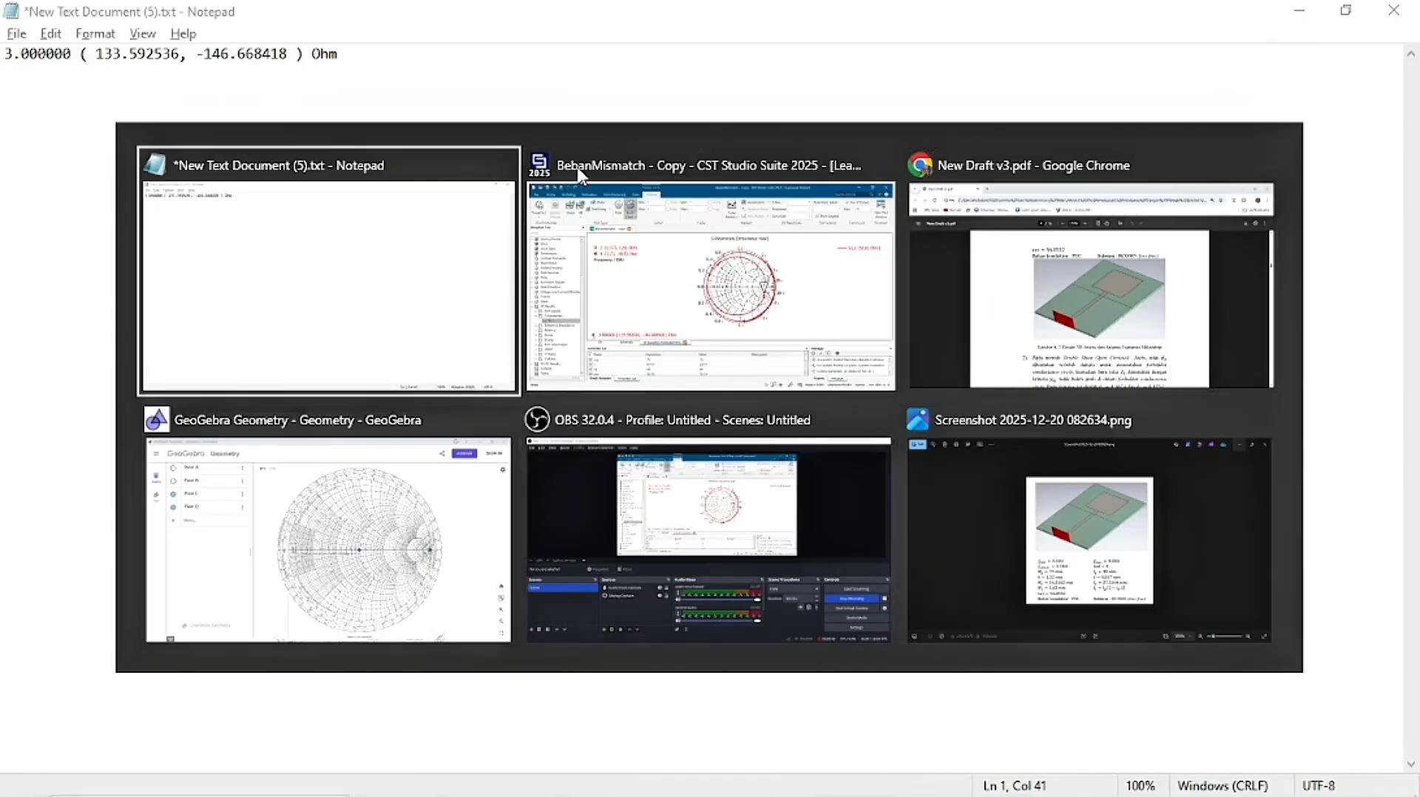
scroll(601, 318, down, 4)
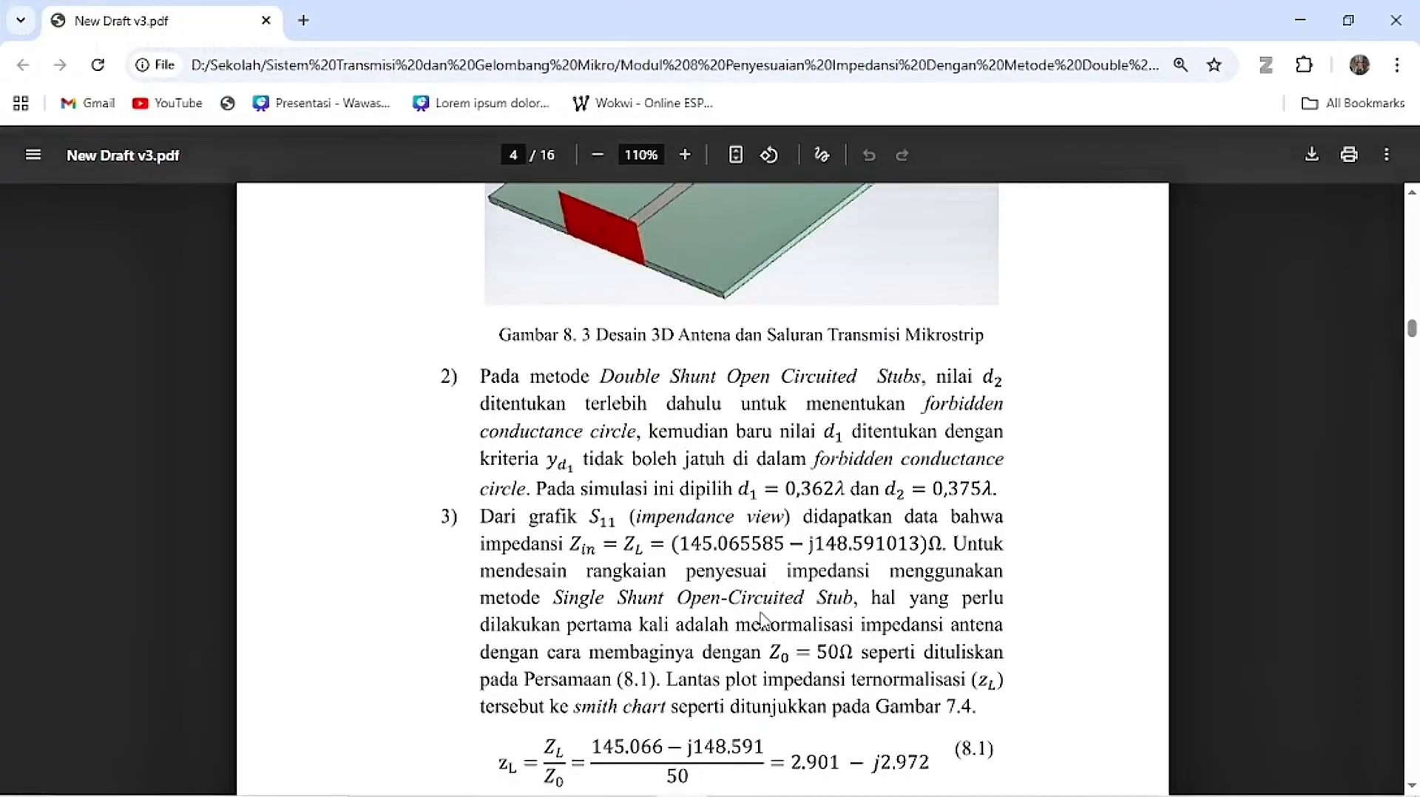
scroll(762, 619, down, 1)
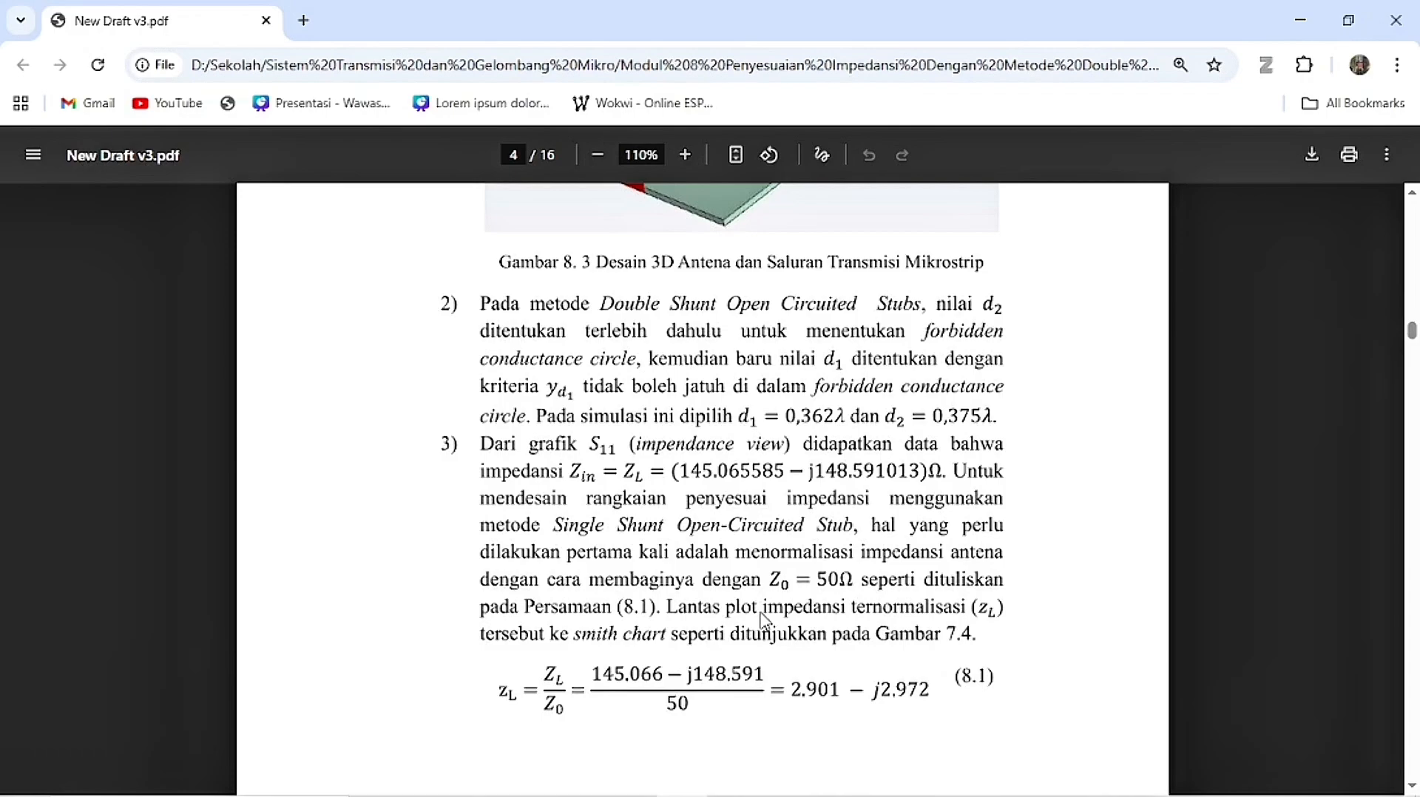
Return to the text document and copy the impedance pair "133.592536, -146.668418" onto its own line below the marker reading.
key(alt+Tab)
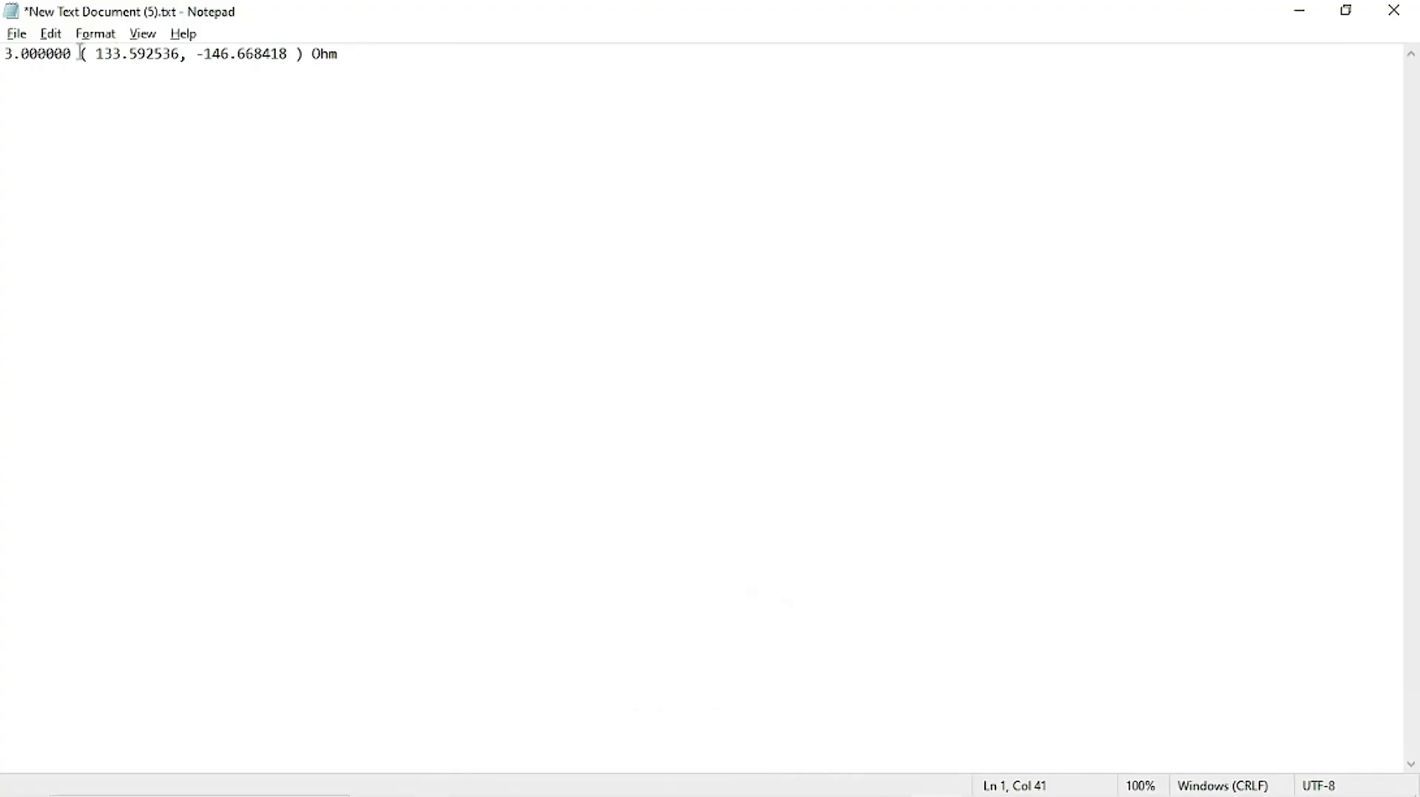
drag(97, 53, 287, 68)
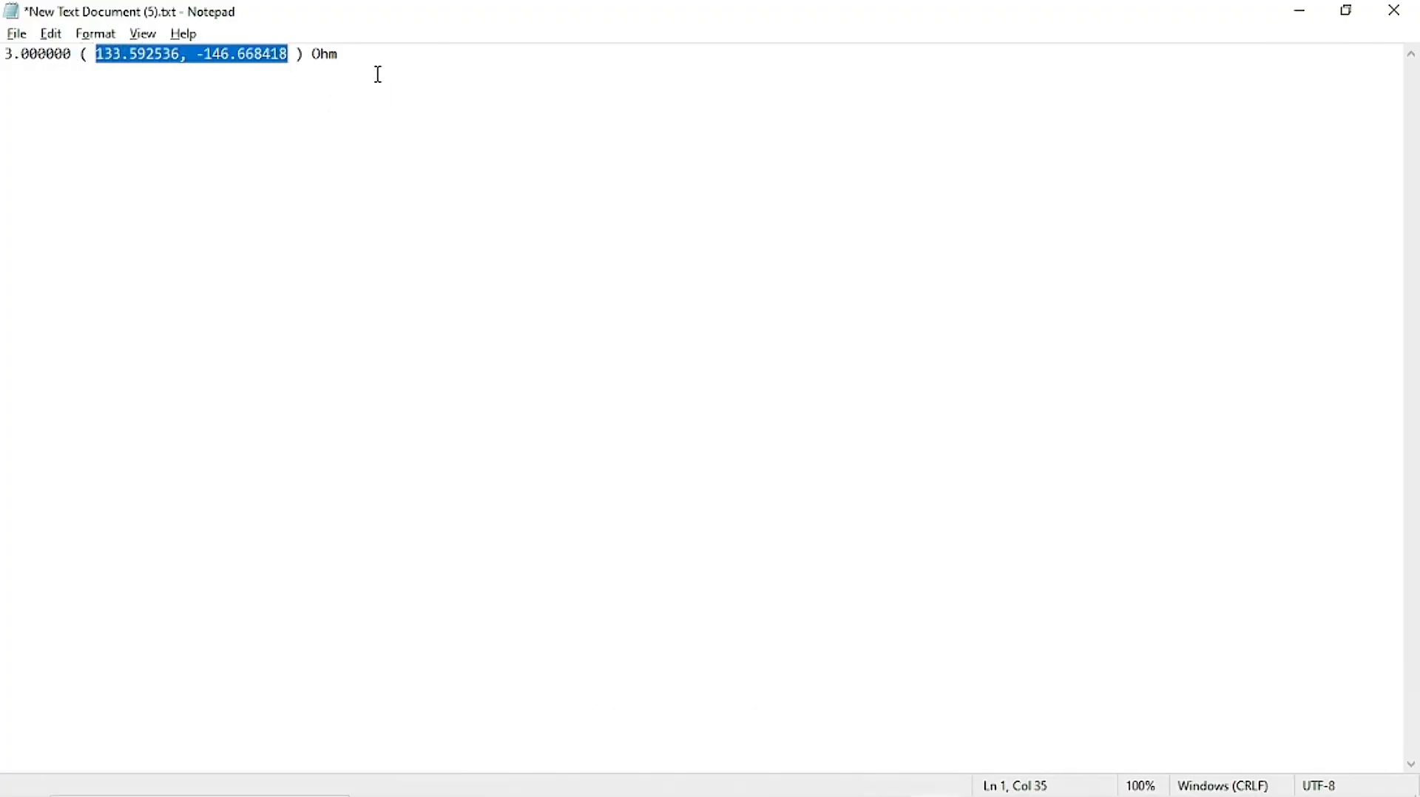
key(ctrl+c)
key(End)
key(Return)
key(Return)
key(ctrl+v)
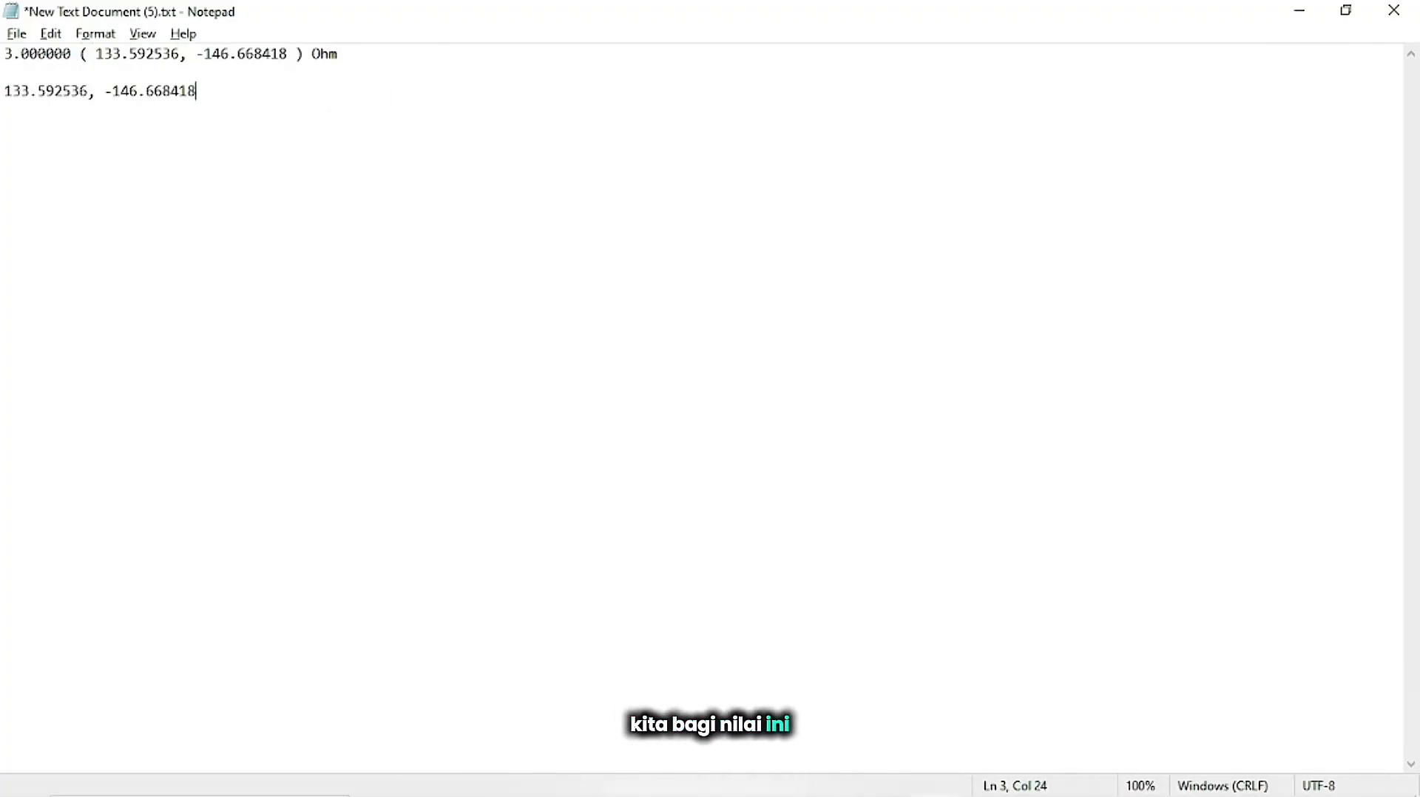
Complete the normalisation by adding "/50 = 2.67 - j2.93" after the copied impedance pair.
text(/50 = 2)
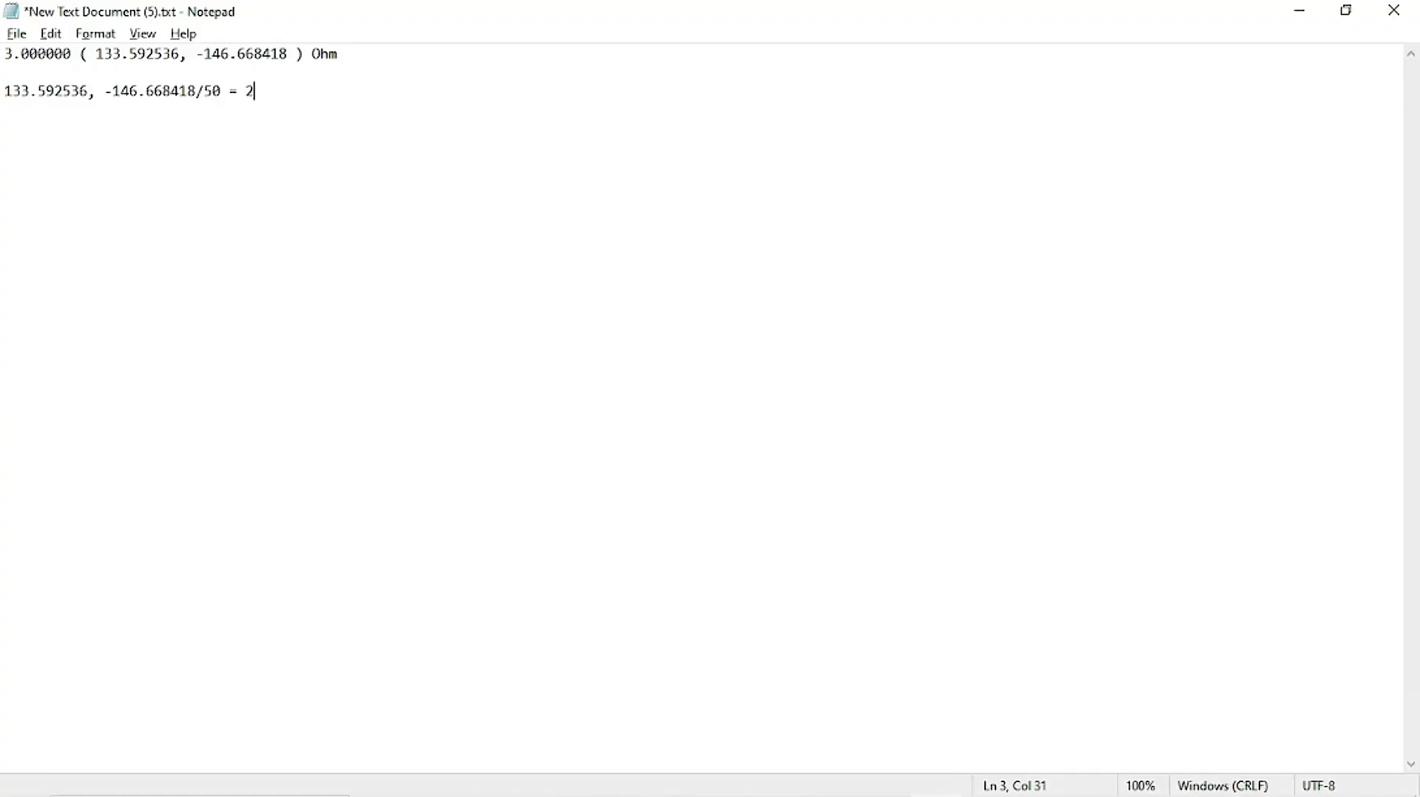
text(.67 - j)
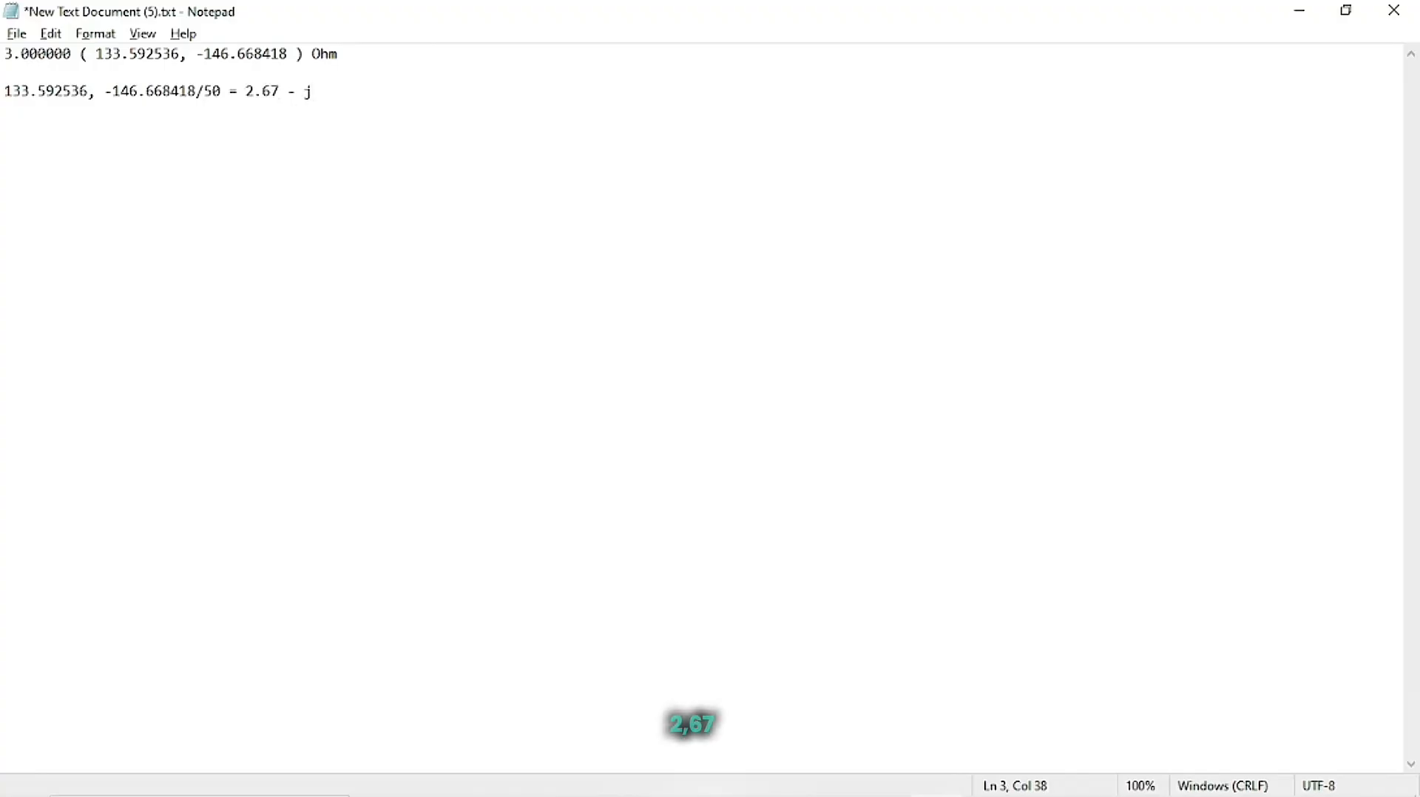
text(2.93)
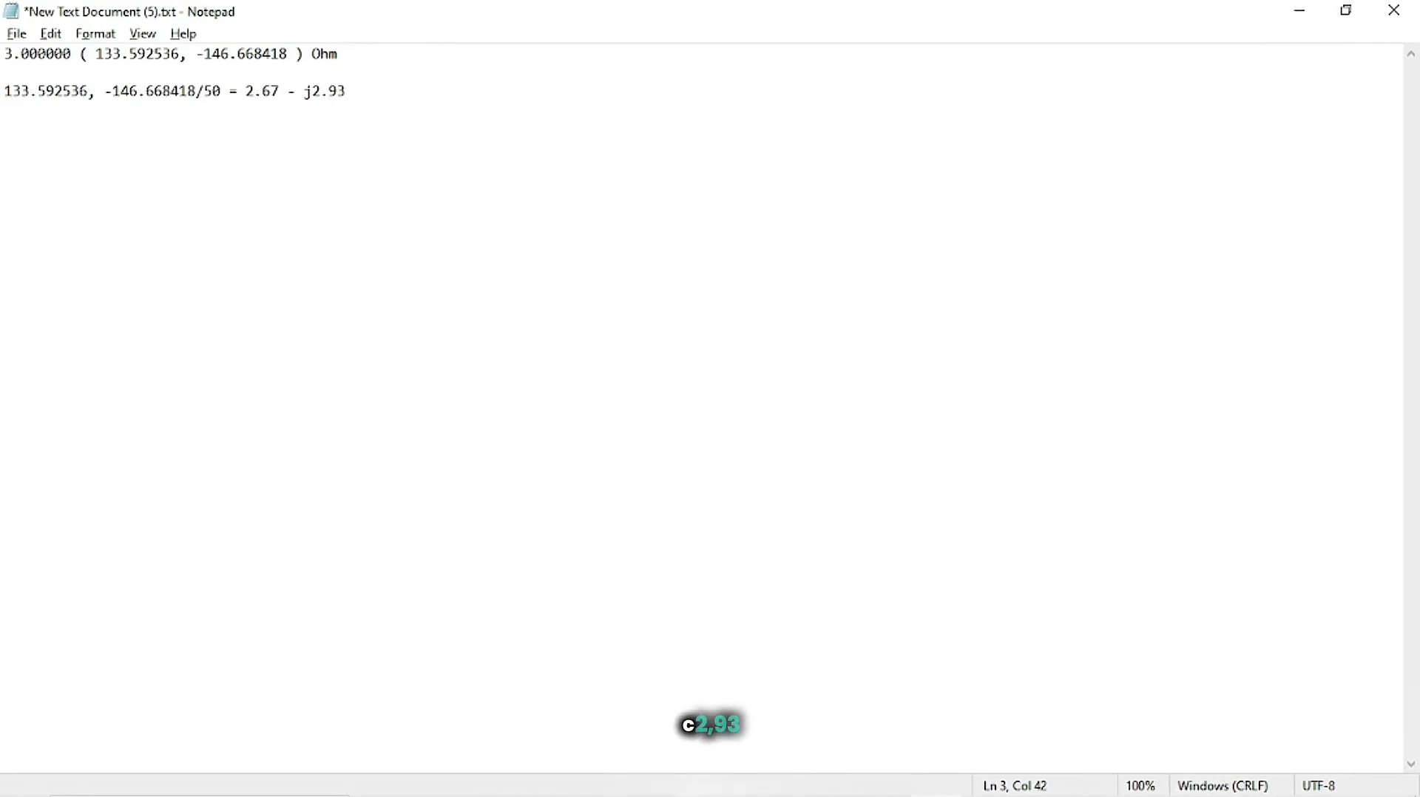
Switch to New Draft v3.pdf and examine Equation 8.1, the Figure 8.4 impedance plot and the SWR circle instruction in step 4.
key(alt+Tab)
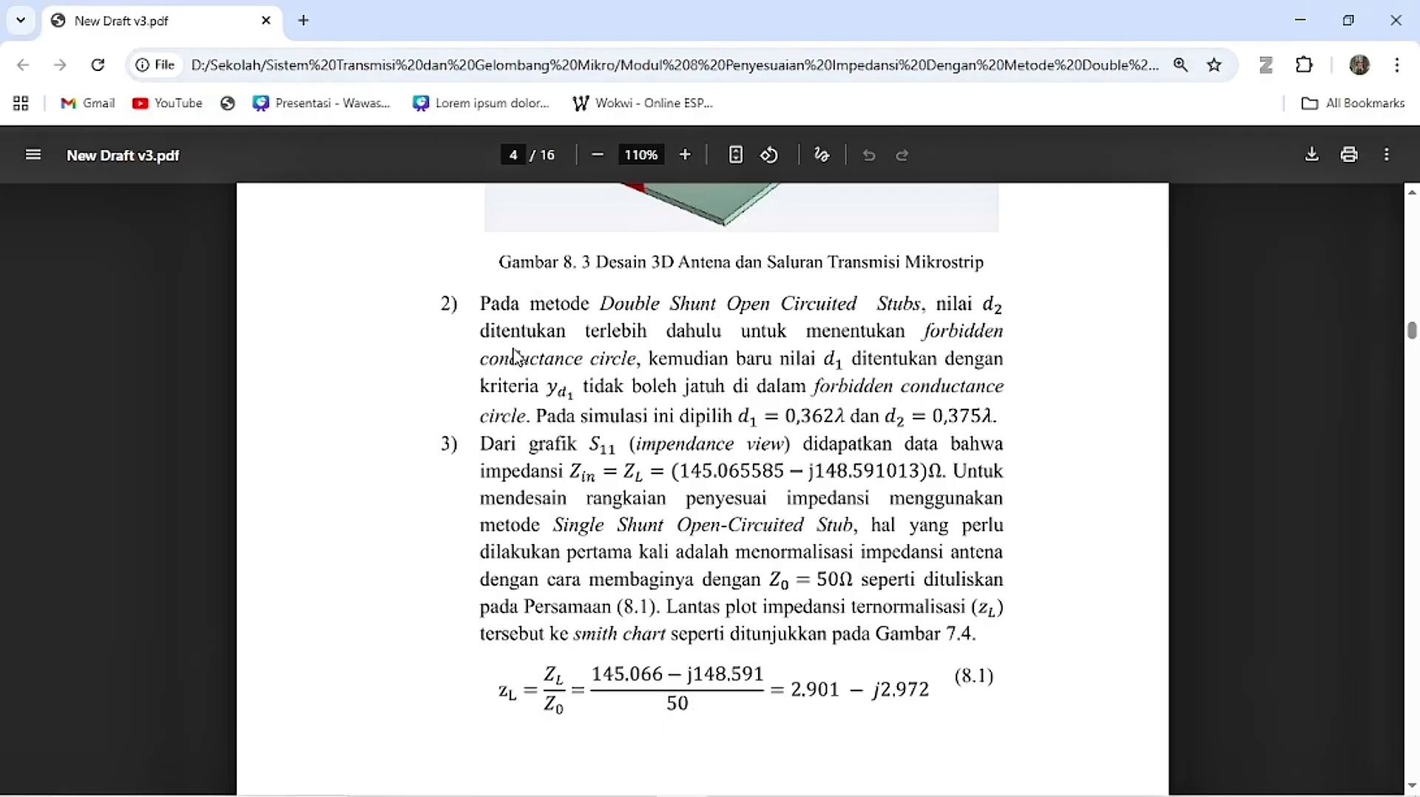
scroll(612, 486, down, 5)
scroll(612, 485, up, 3)
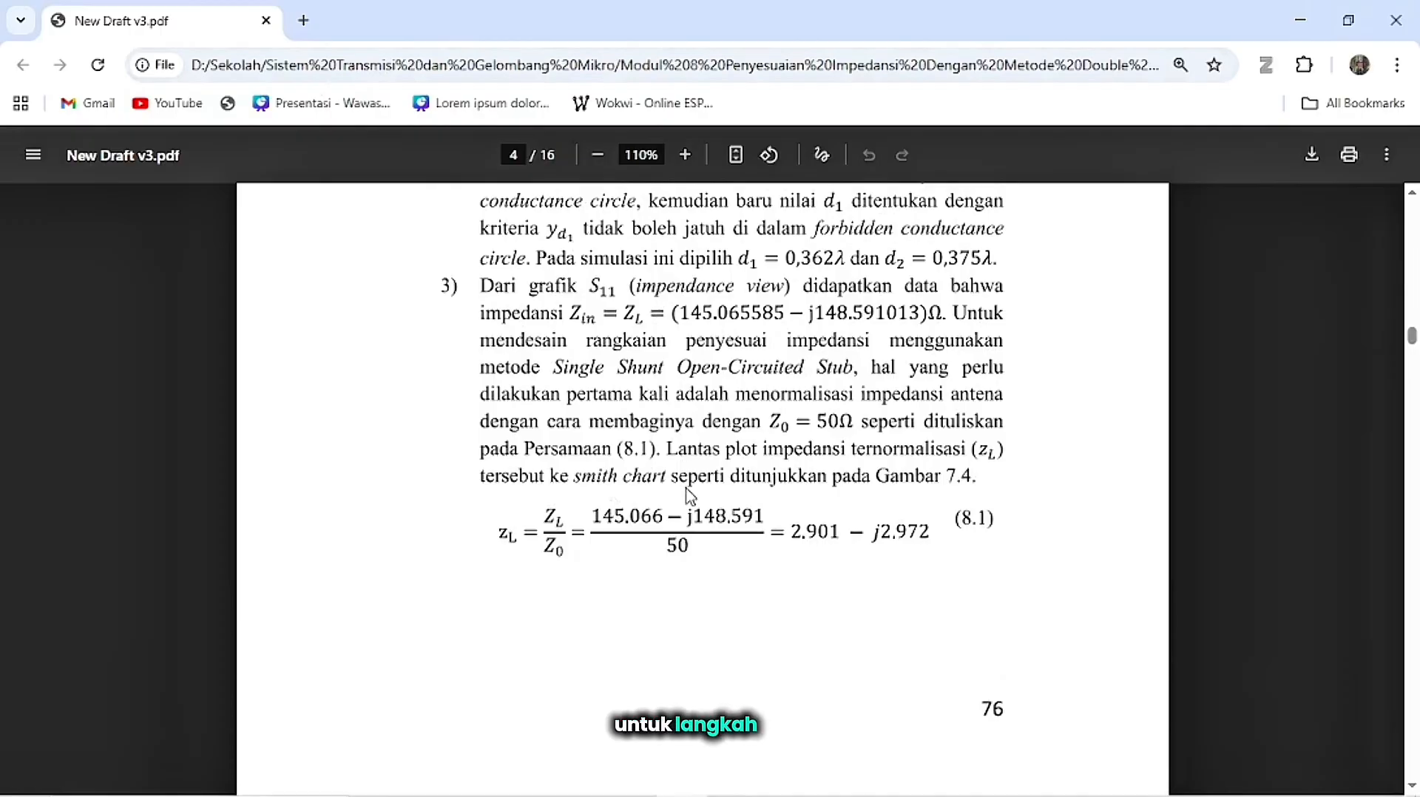
scroll(690, 497, down, 6)
scroll(691, 497, down, 5)
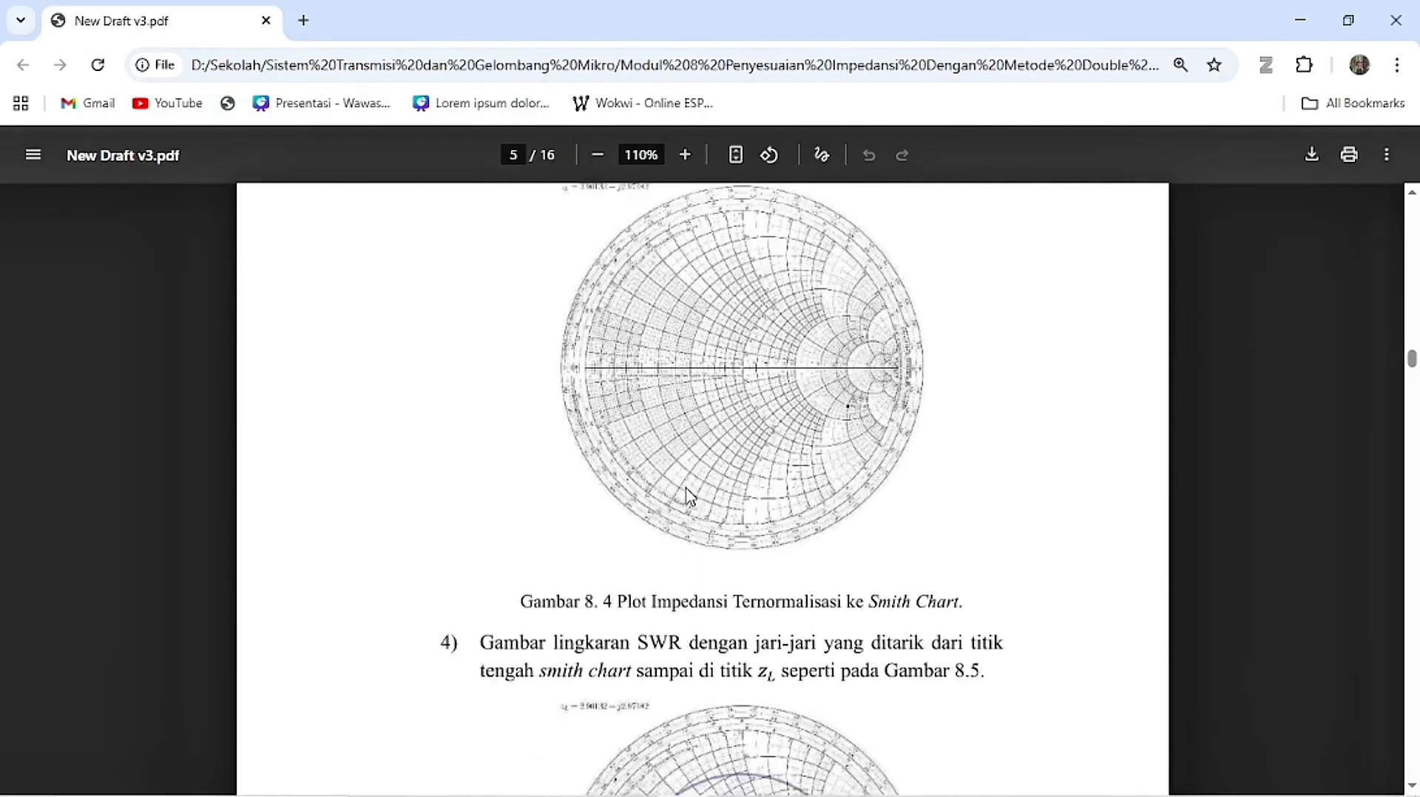
Switch to GeoGebra Geometry and place a point on the Smith chart's horizontal resistance axis at about 2.67.
key(alt+Tab)
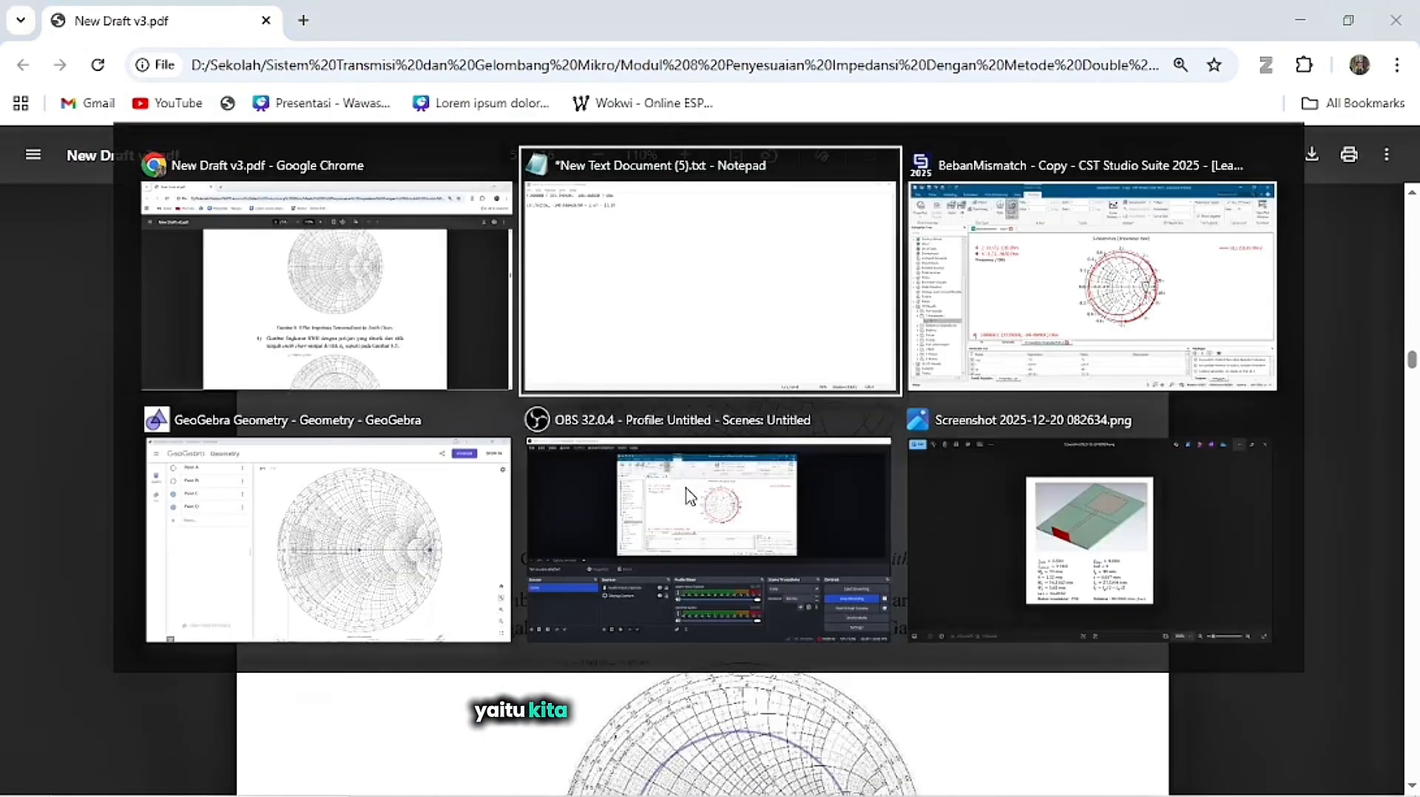
key(alt+Tab)
key(alt+Tab)
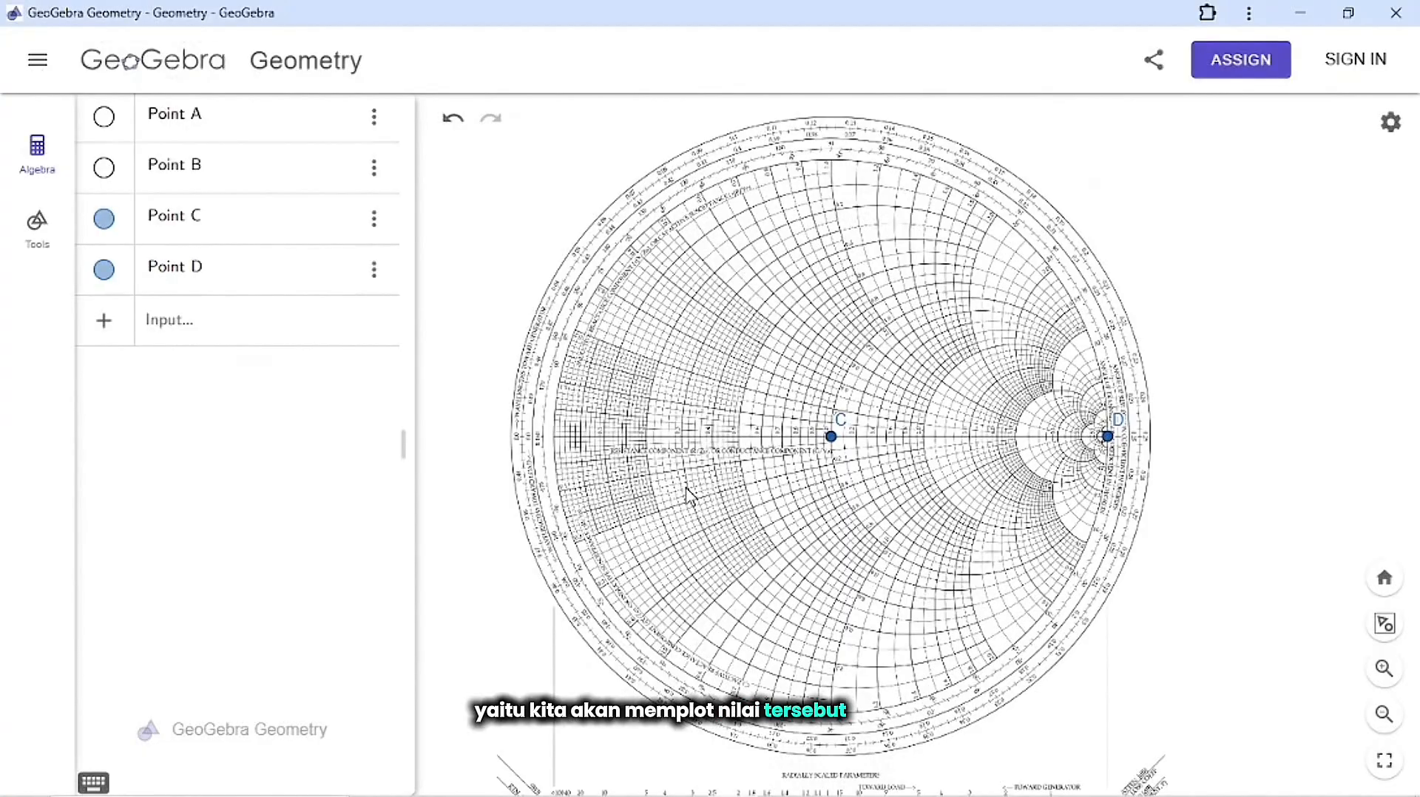
click(36, 222)
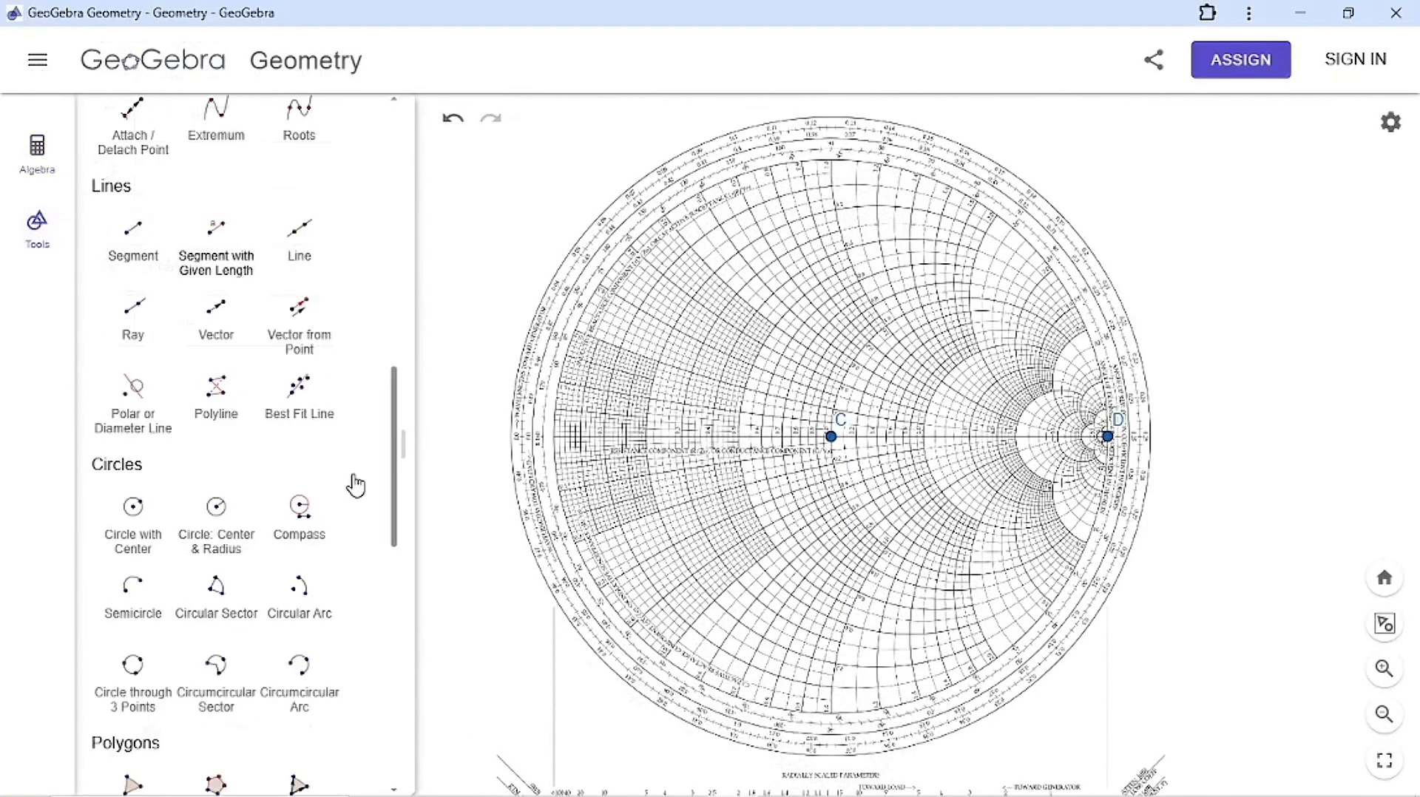
scroll(403, 442, up, 7)
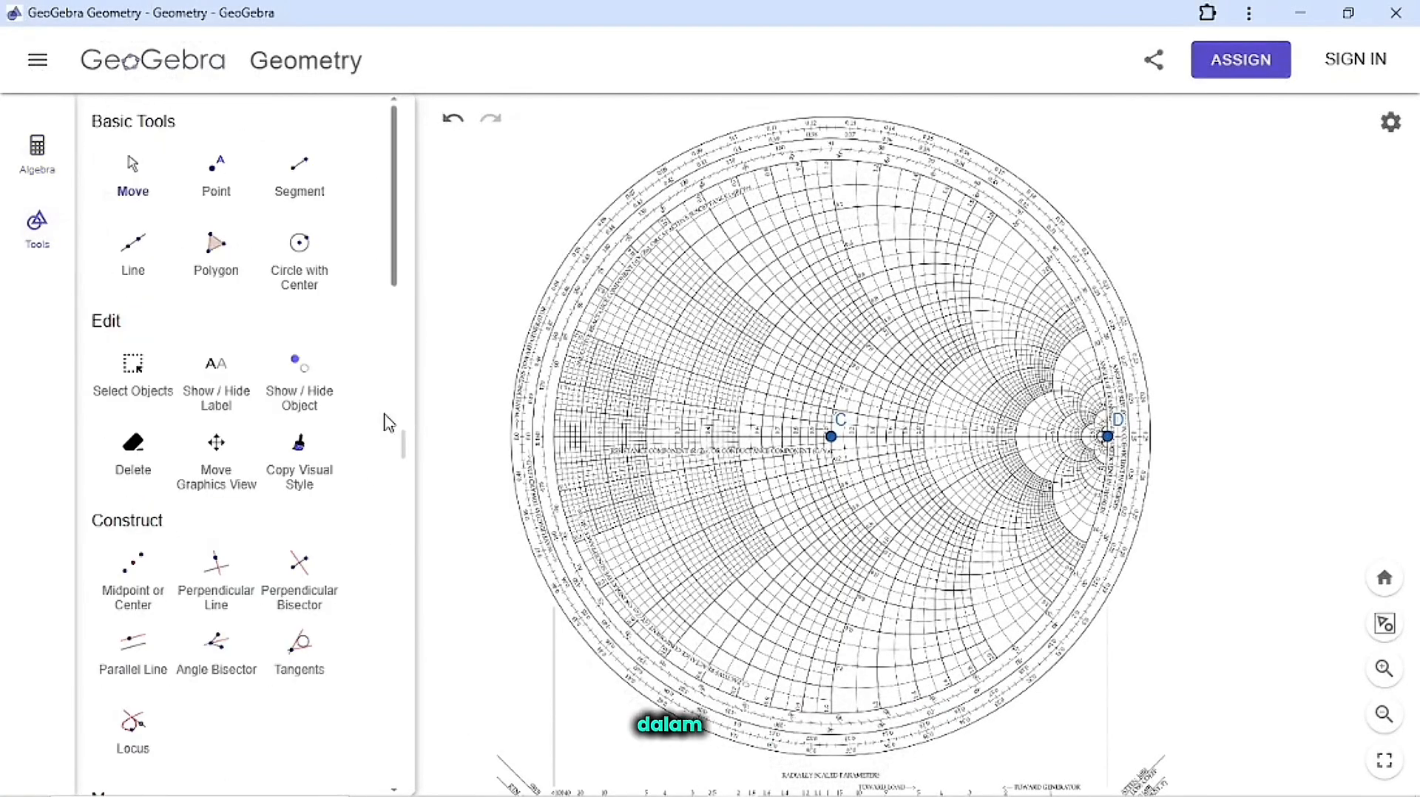
click(251, 156)
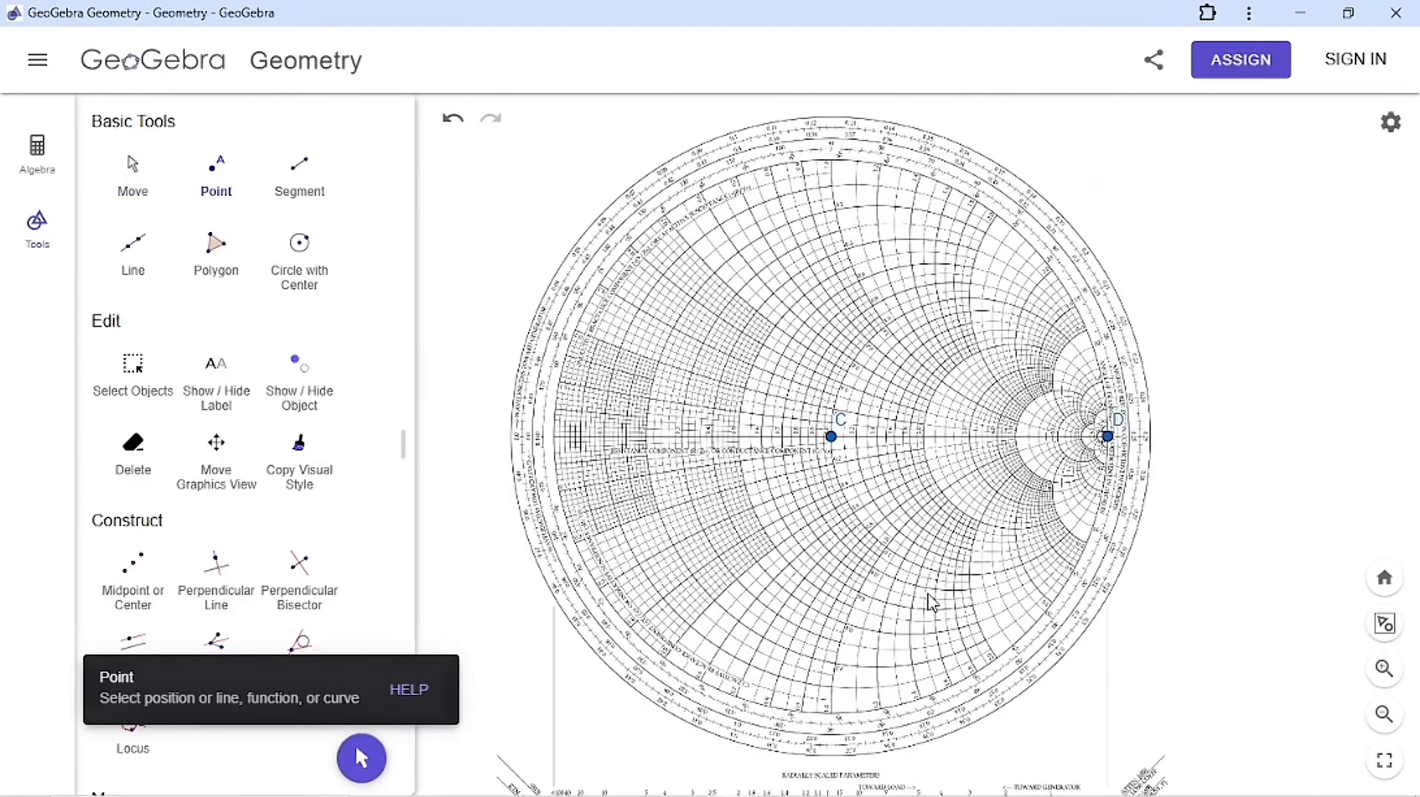
scroll(929, 597, down, 4)
scroll(930, 602, up, 5)
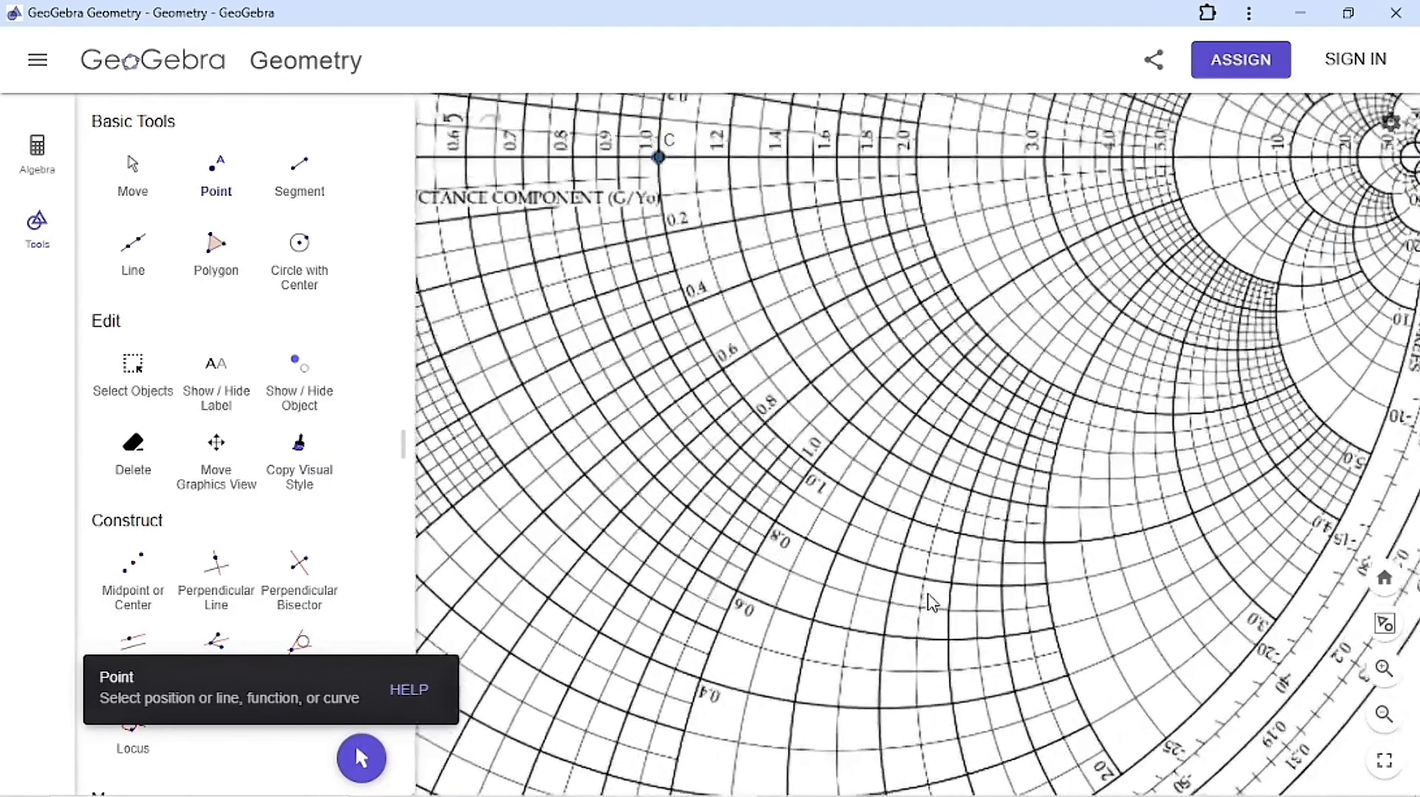
scroll(932, 603, up, 2)
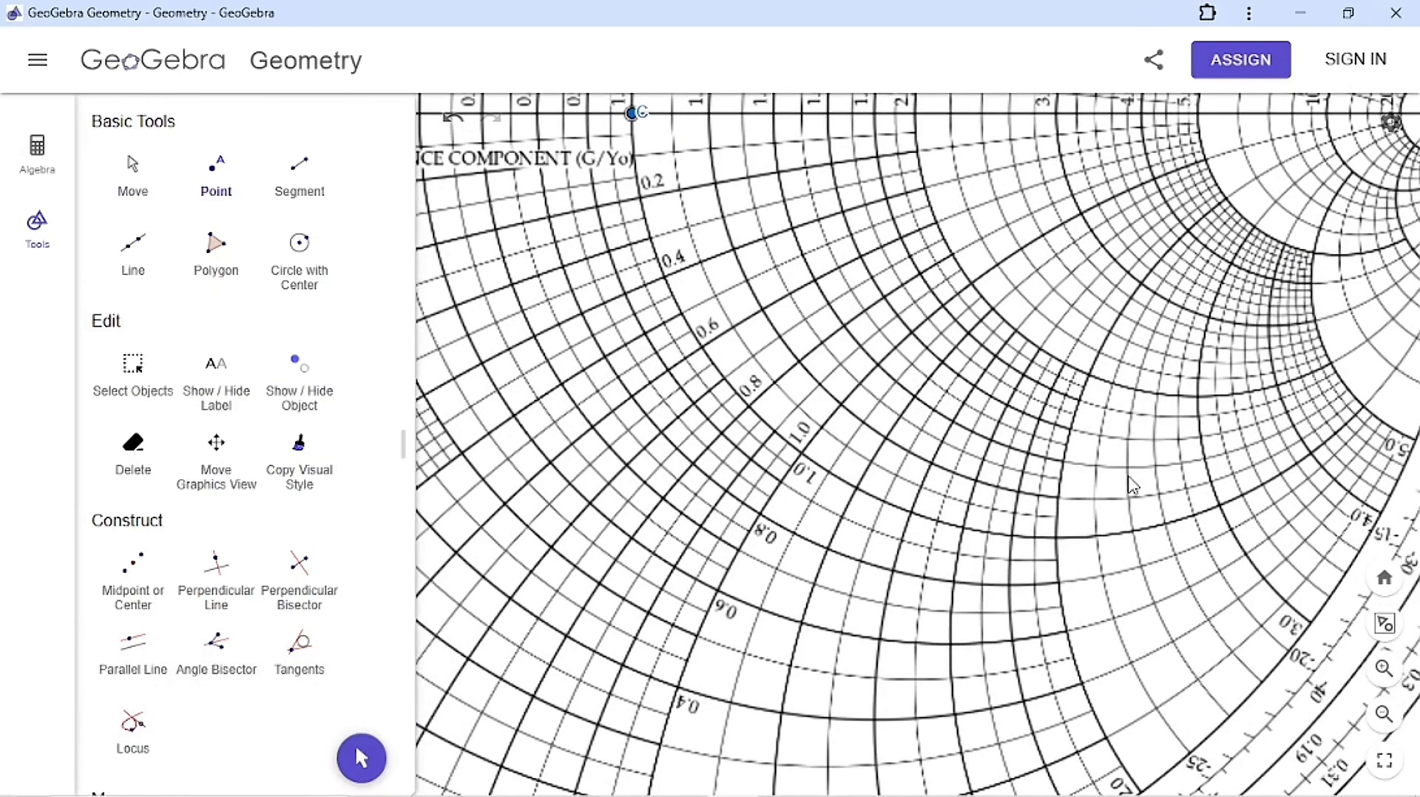
drag(1059, 356, 918, 512)
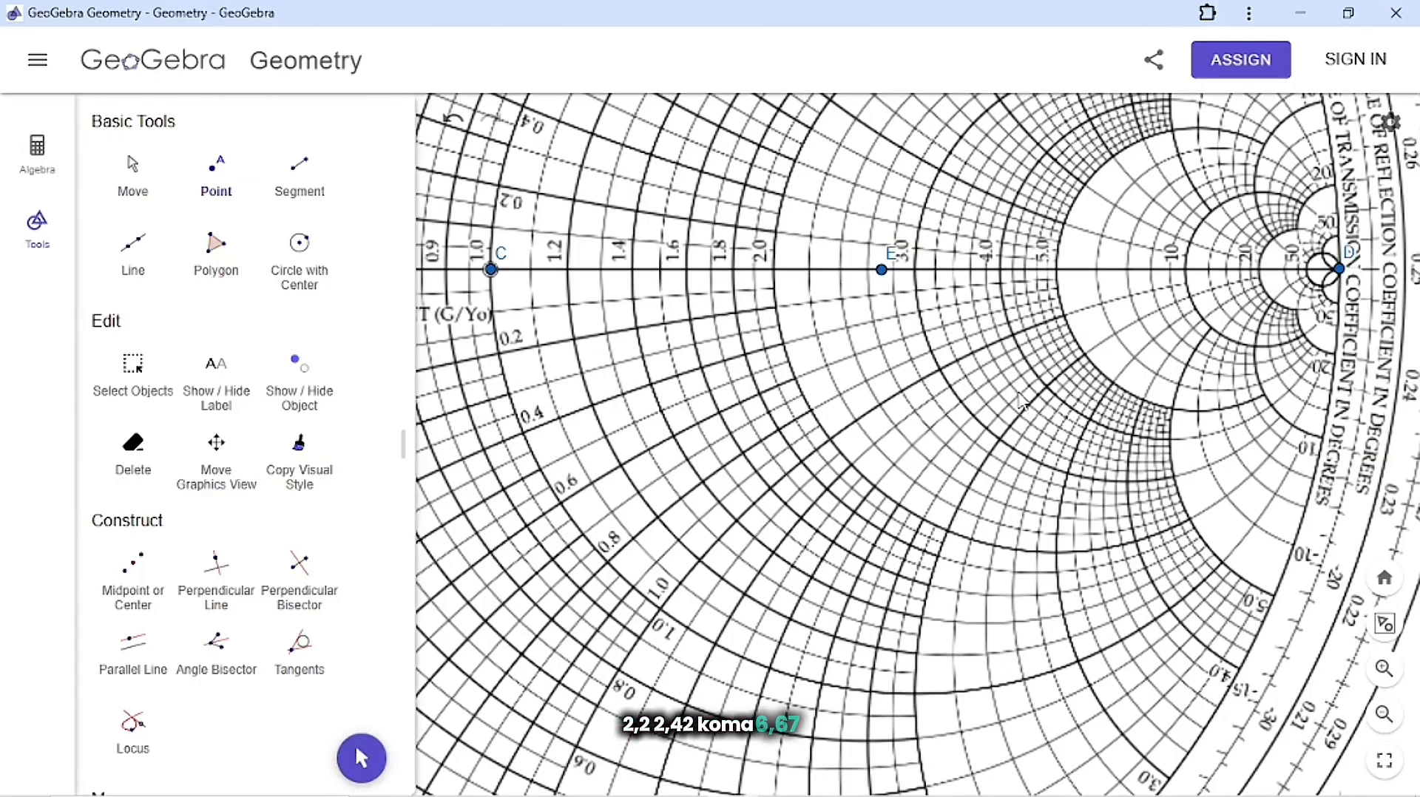
Mark the reactance of about -2.93 on the Smith chart's rim and place the normalised impedance point at 2.67 - j2.93.
drag(1051, 635, 994, 424)
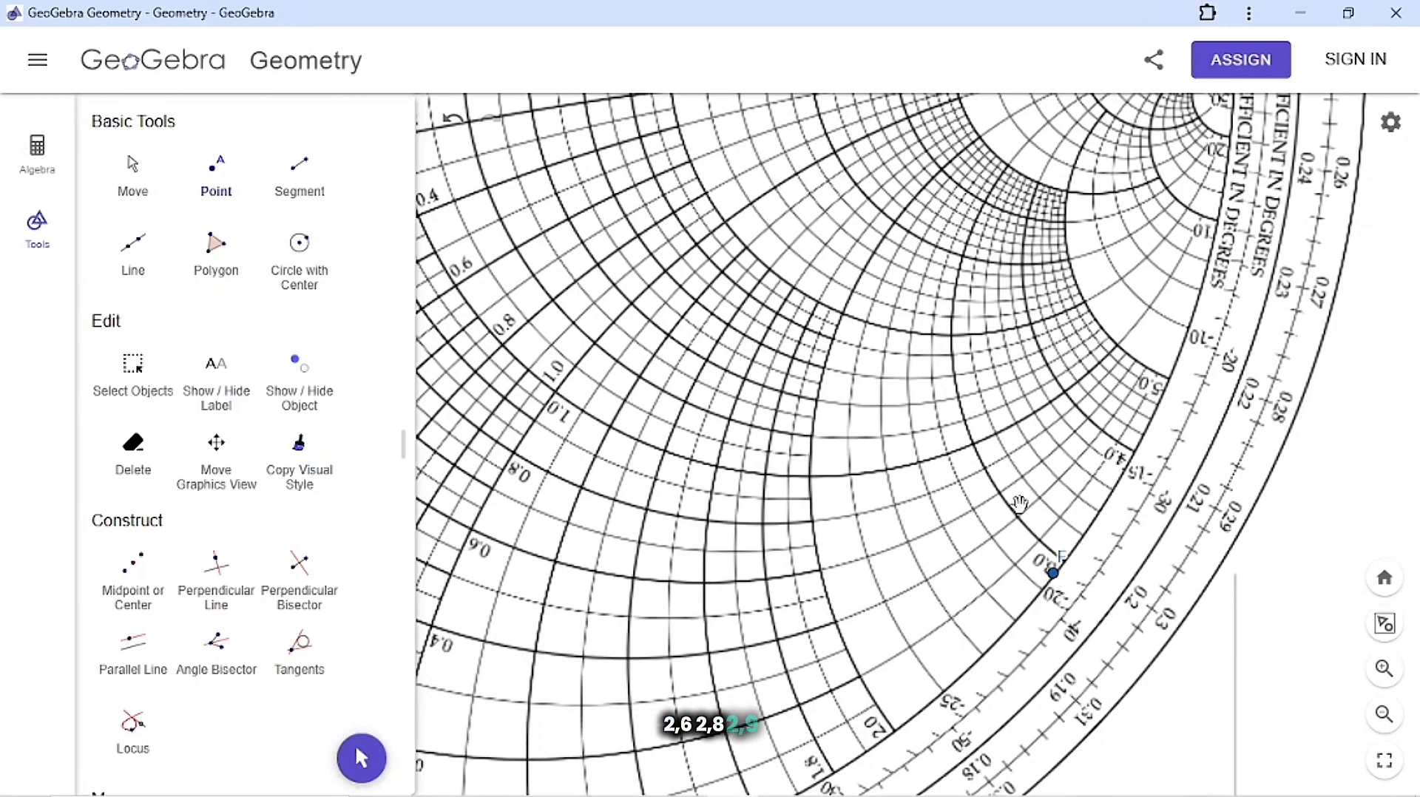
drag(1019, 504, 1059, 627)
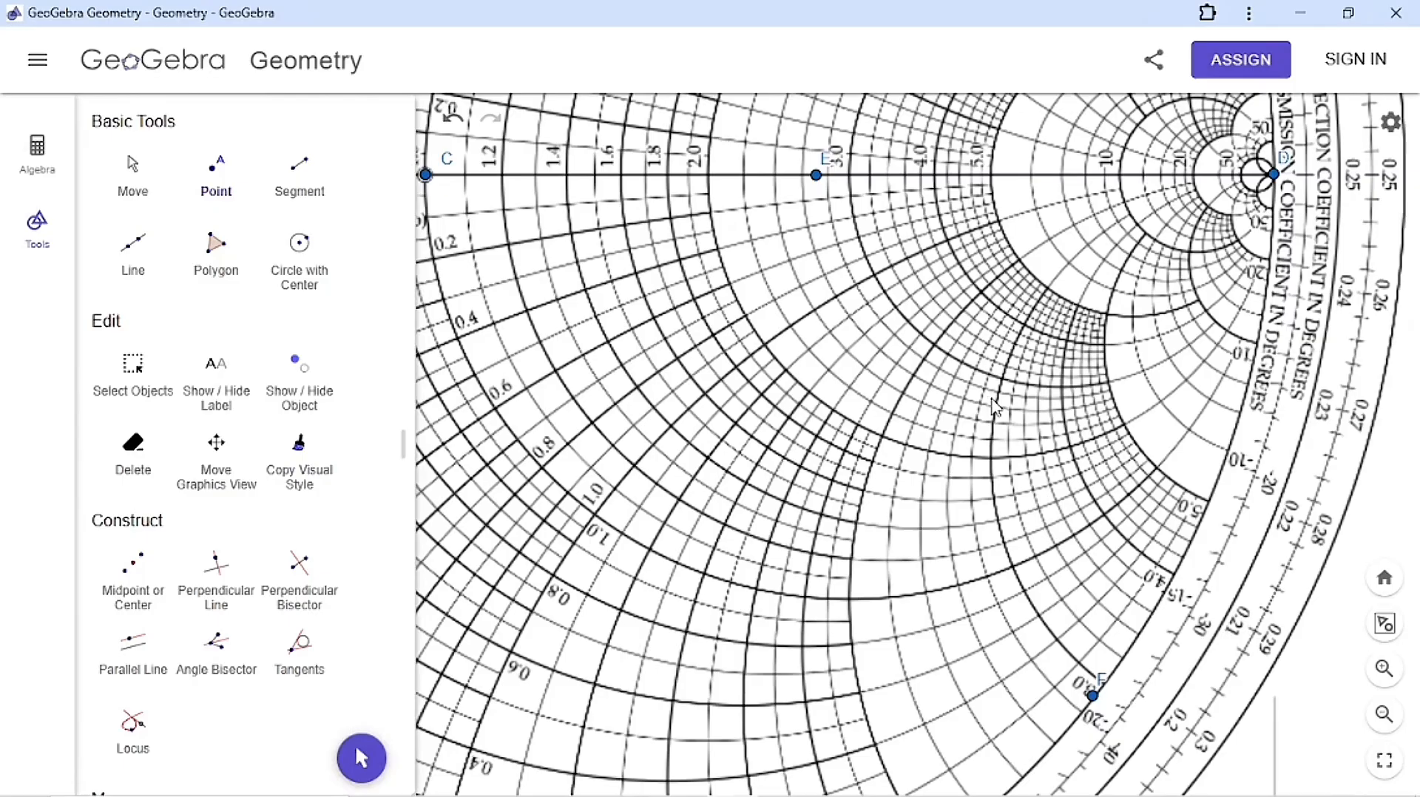
key(Escape)
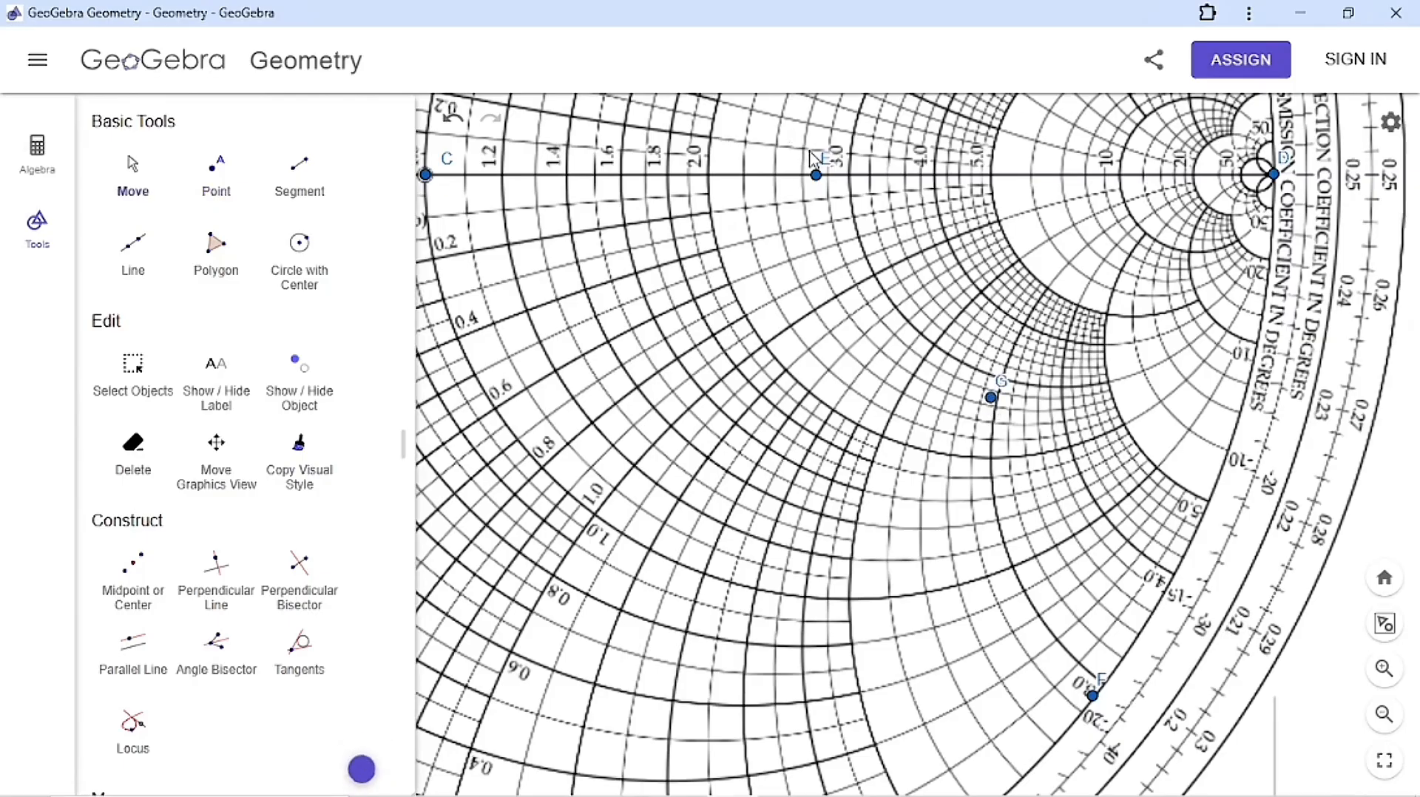
Delete the two helper points E and F on the resistance axis and the chart's rim.
click(816, 176)
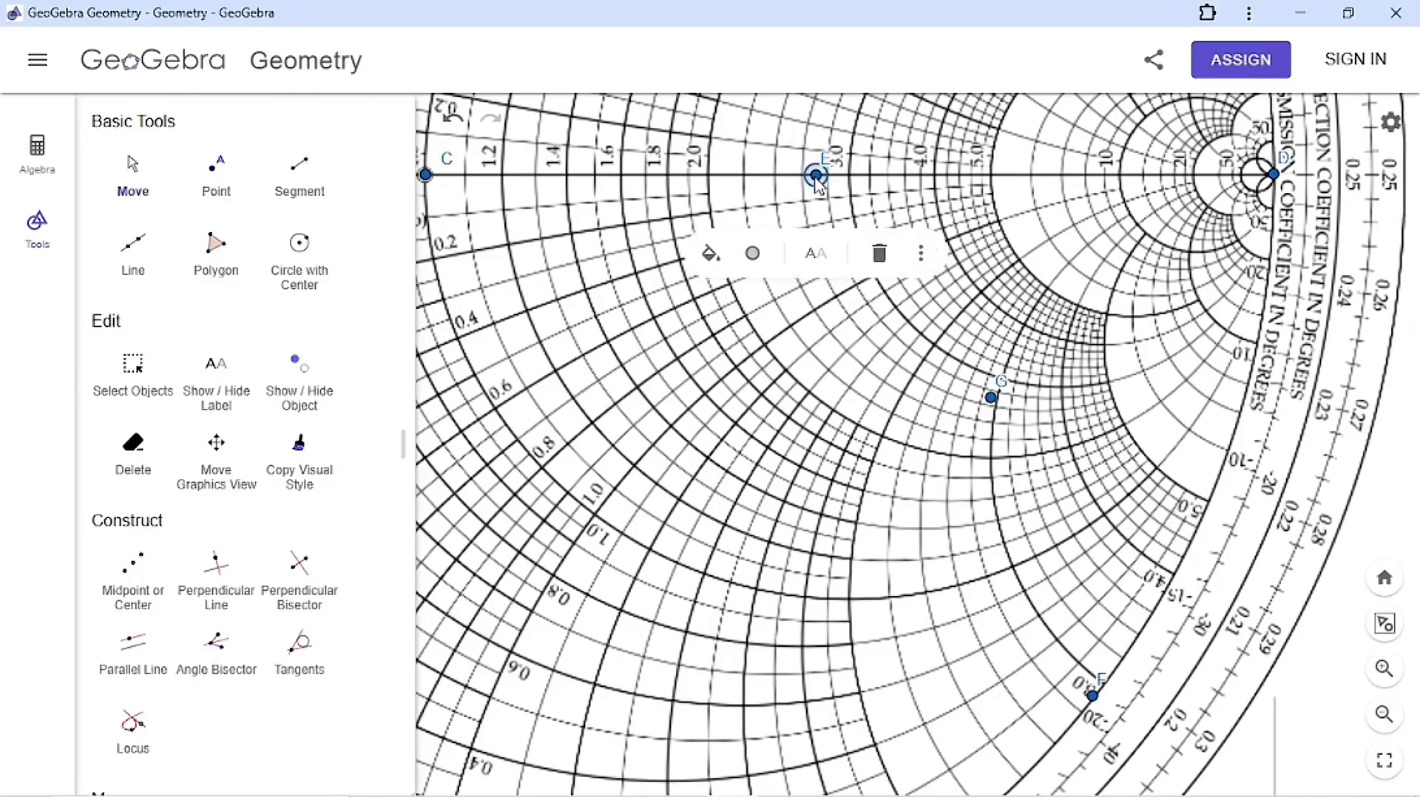
key(Delete)
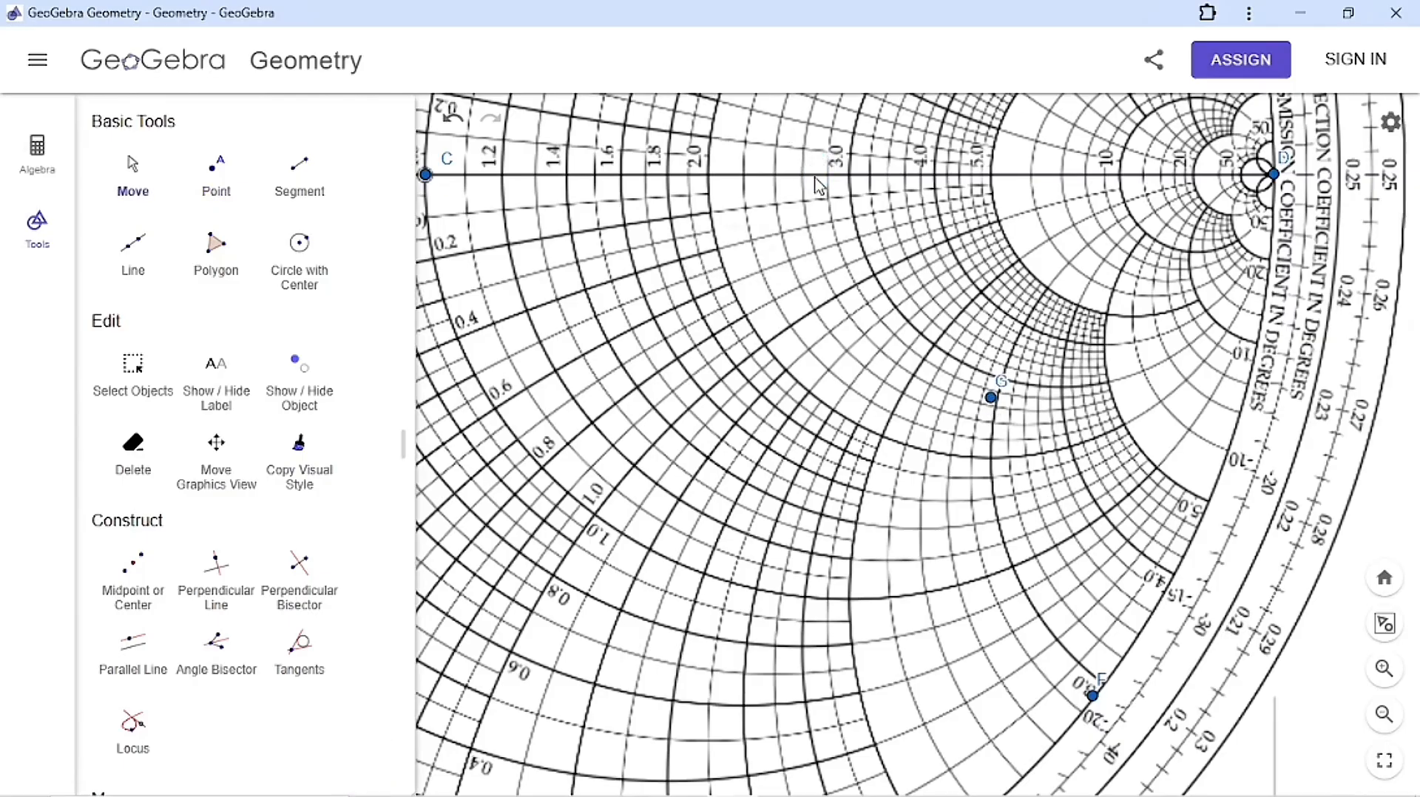
click(1094, 696)
key(Delete)
Rename the normalised impedance point G as ZL.
right_click(991, 400)
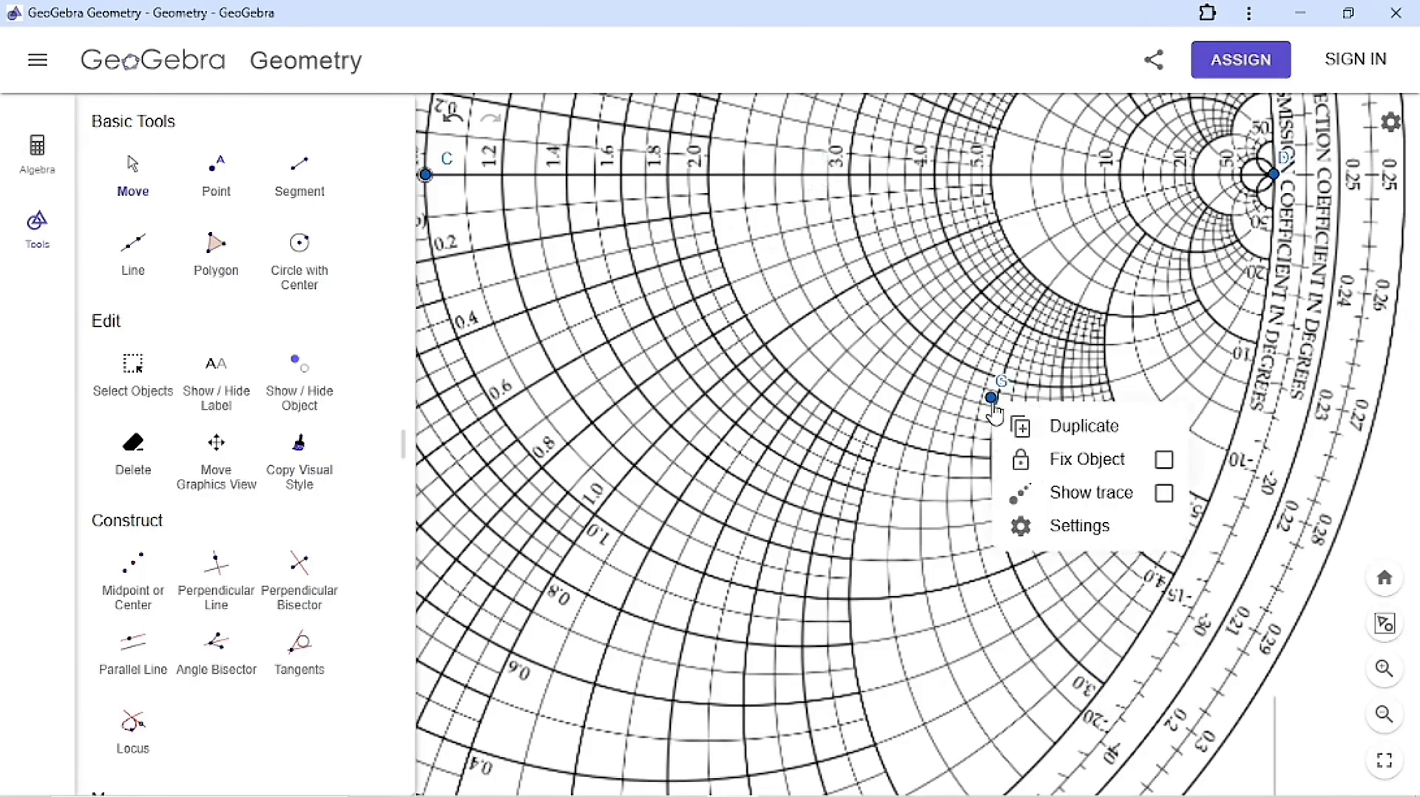
click(1050, 526)
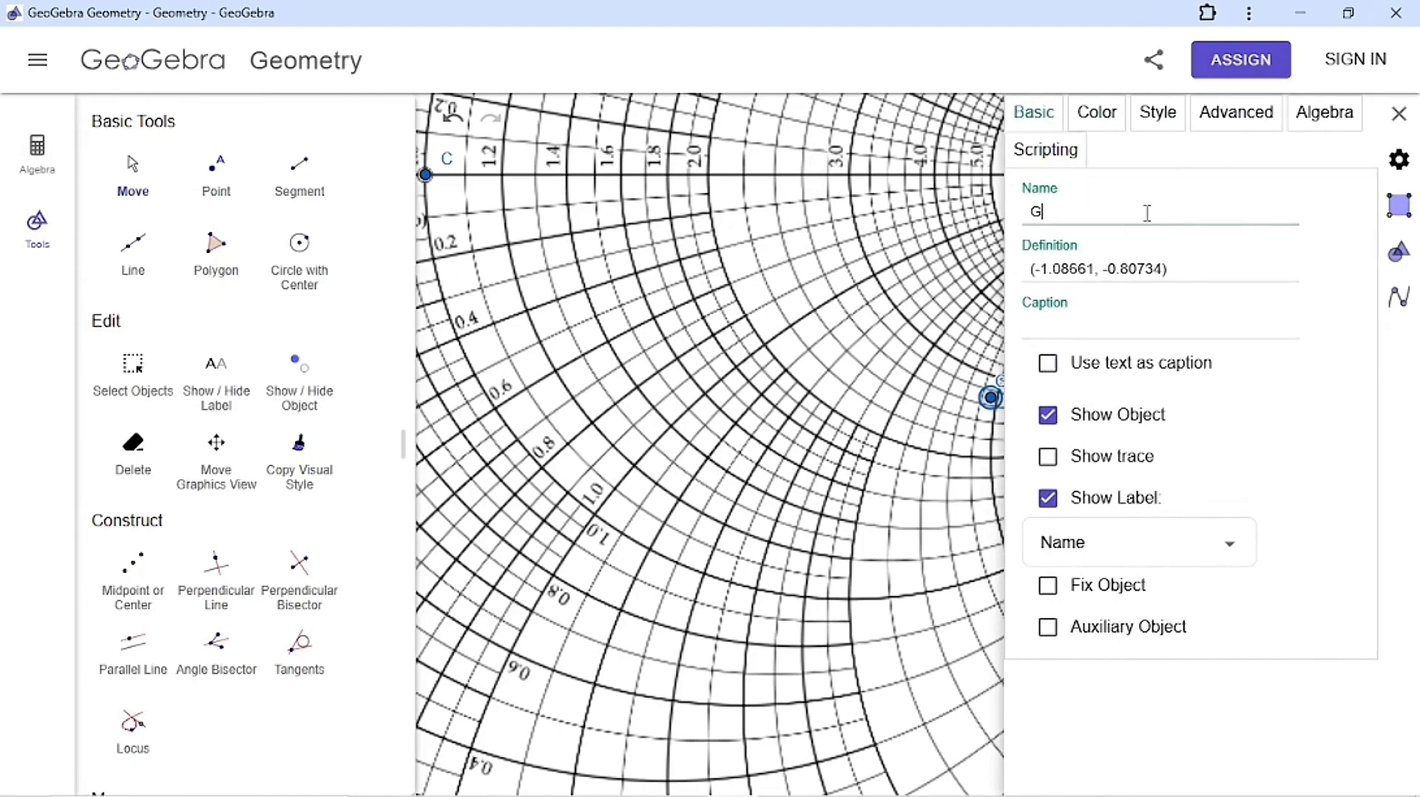
key(BackSpace)
text(ZL)
click(1396, 116)
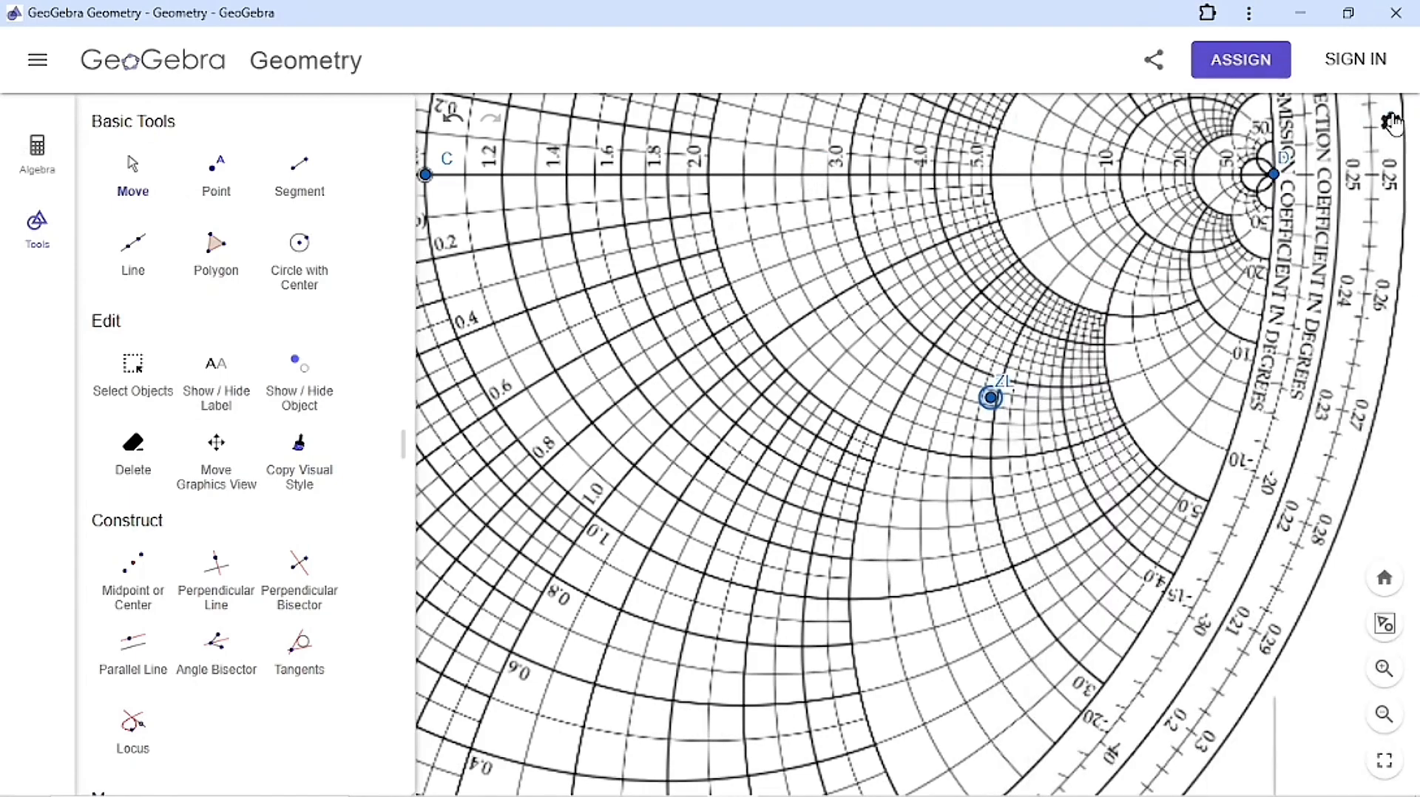
Draw the SWR circle centred on chart centre C and passing through ZL.
scroll(667, 441, down, 6)
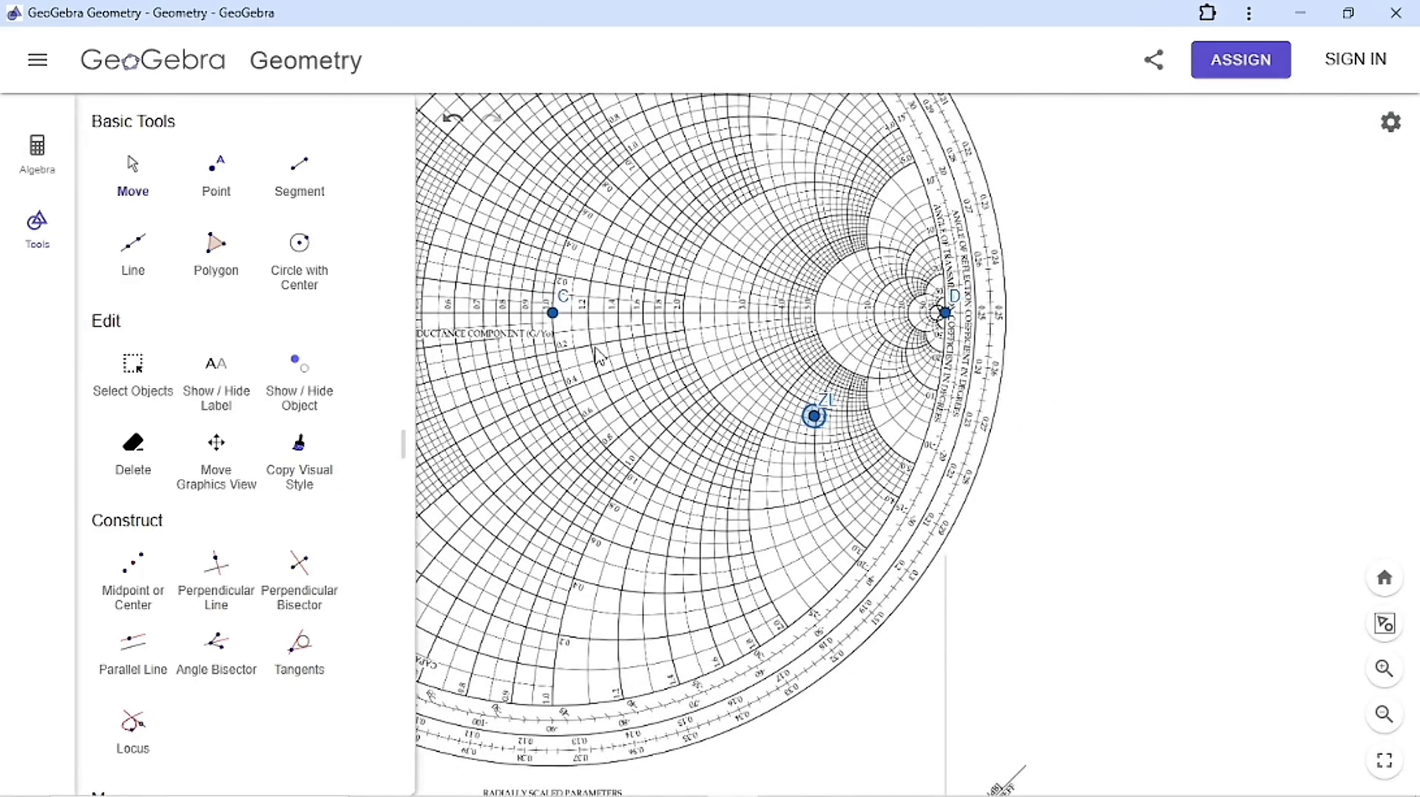
drag(547, 403, 635, 454)
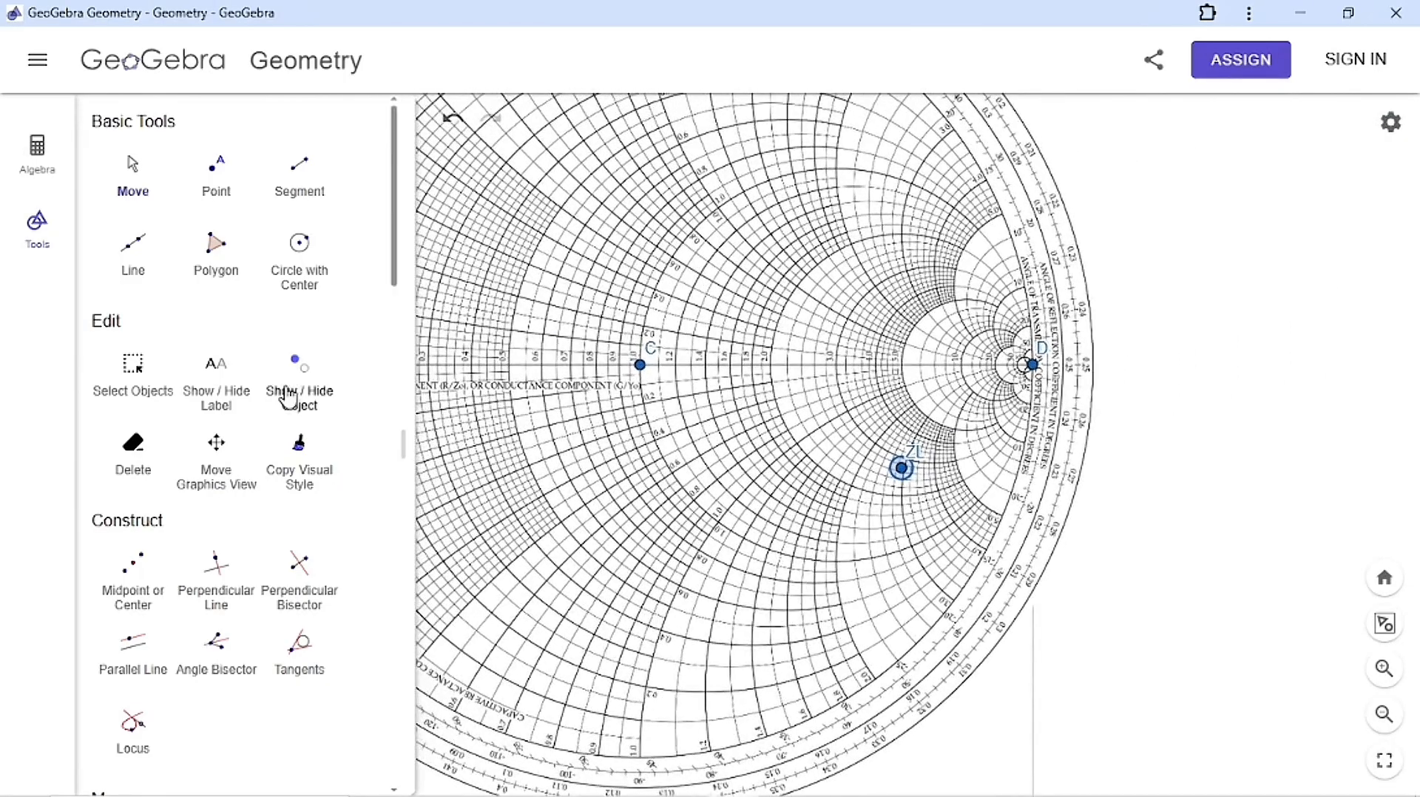
click(300, 255)
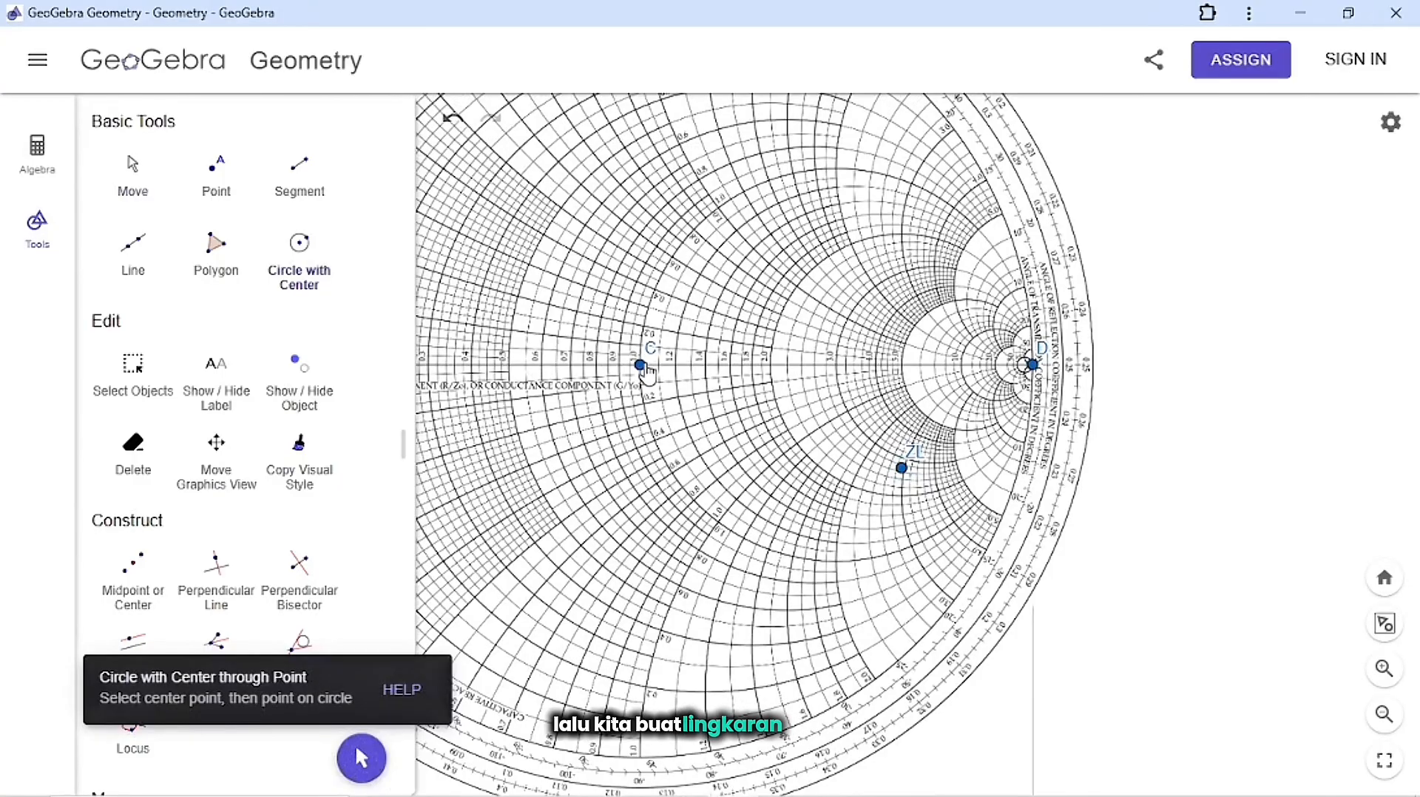
click(640, 364)
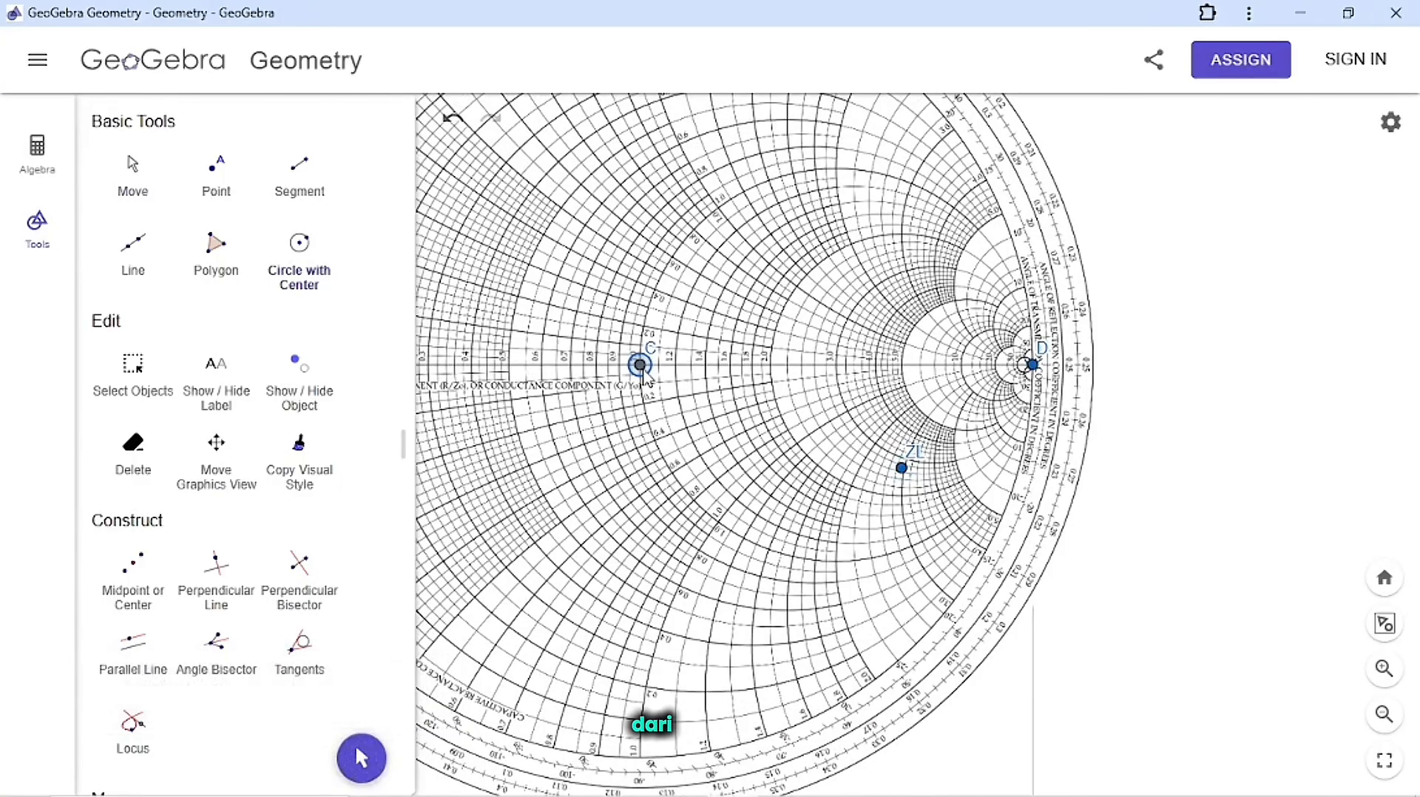
click(902, 471)
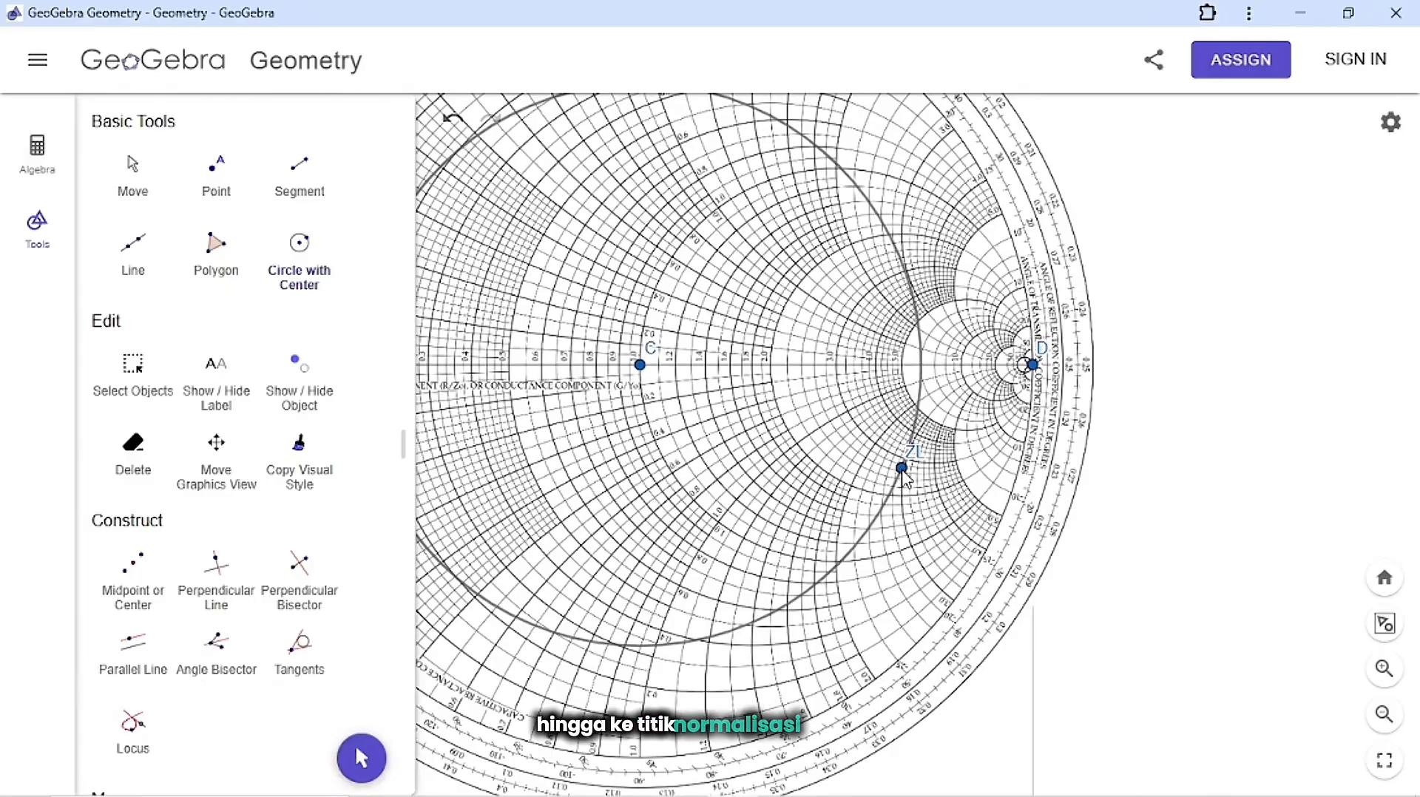
Consult step 5 in New Draft v3.pdf and, back in GeoGebra Geometry, draw a line through ZL and chart centre C.
key(alt+Tab)
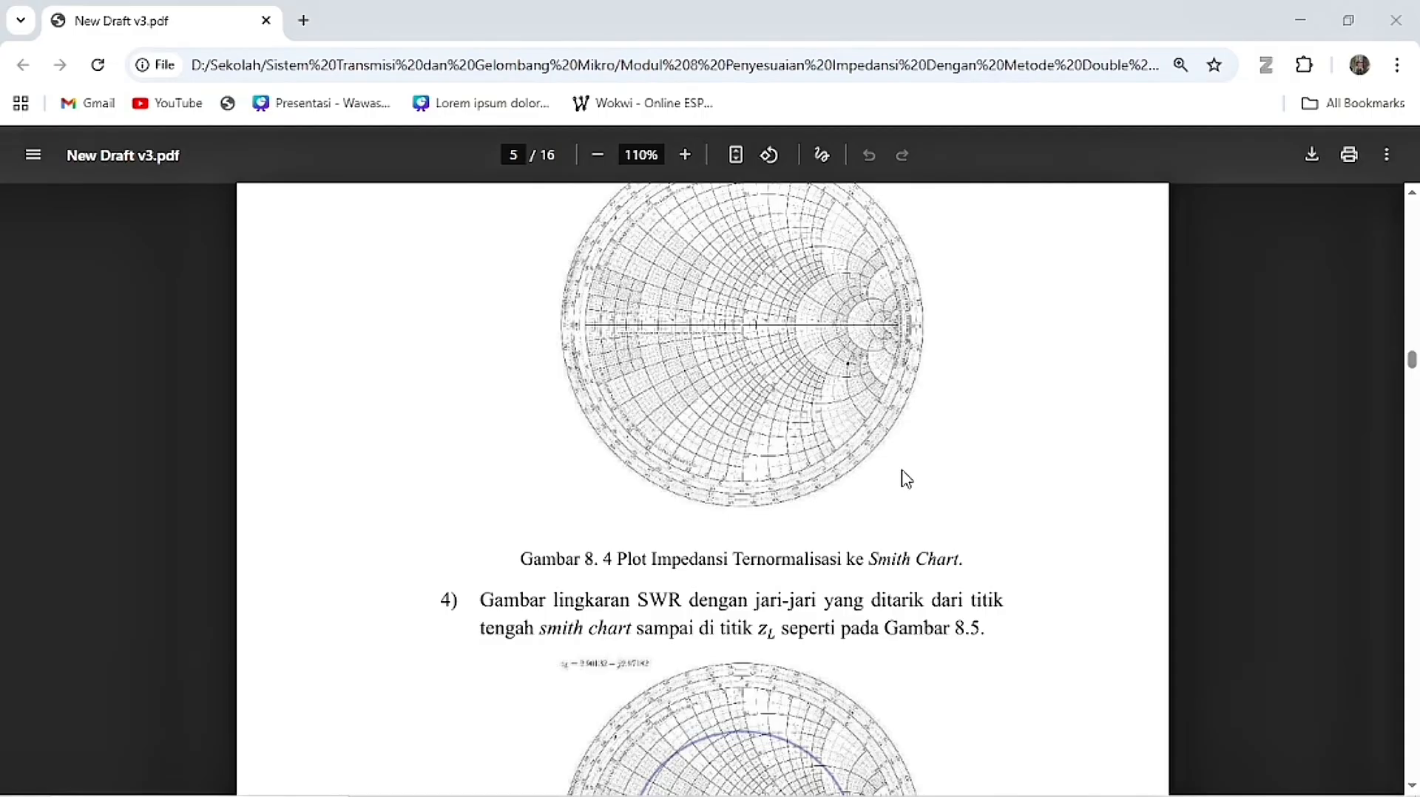
scroll(797, 447, down, 7)
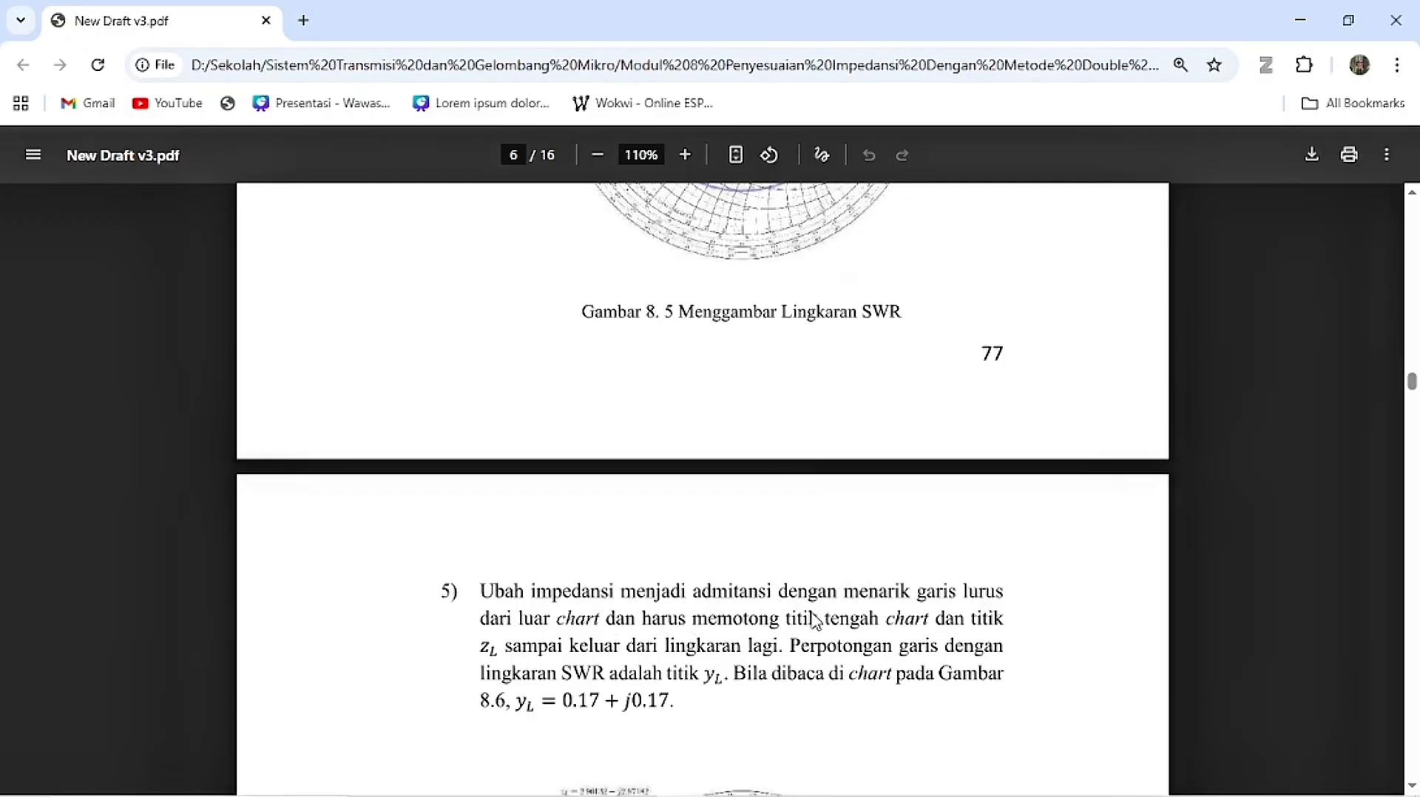
key(alt+Tab)
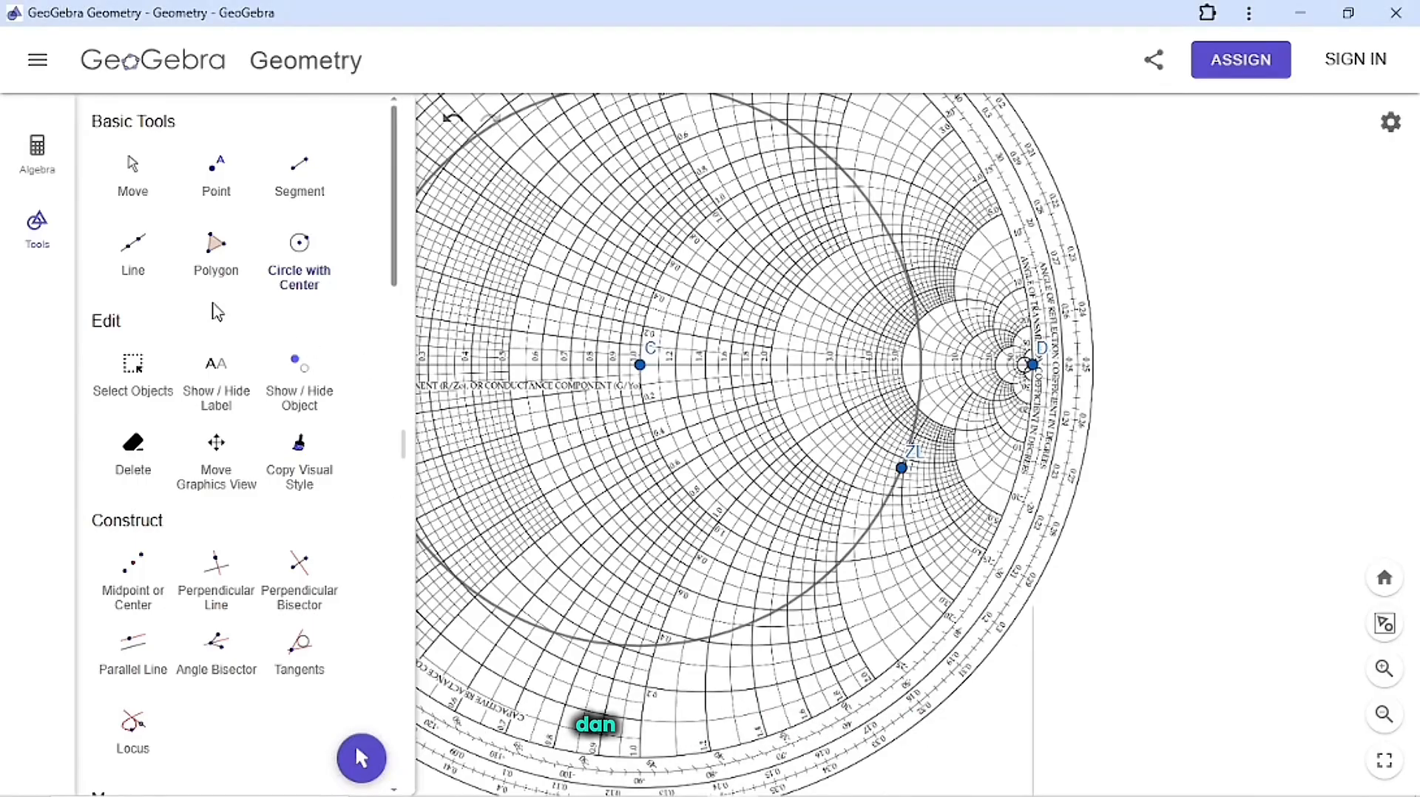
click(135, 265)
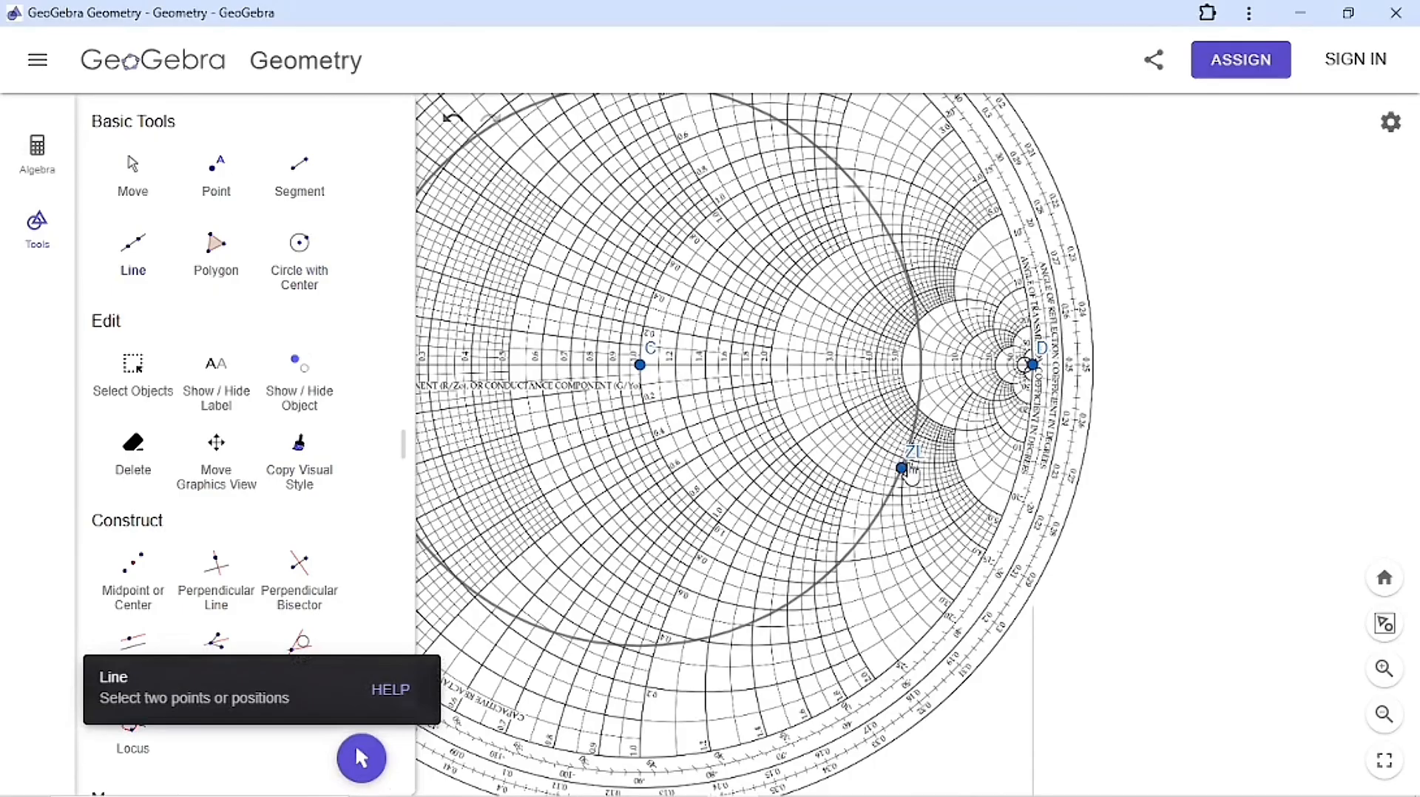
click(903, 469)
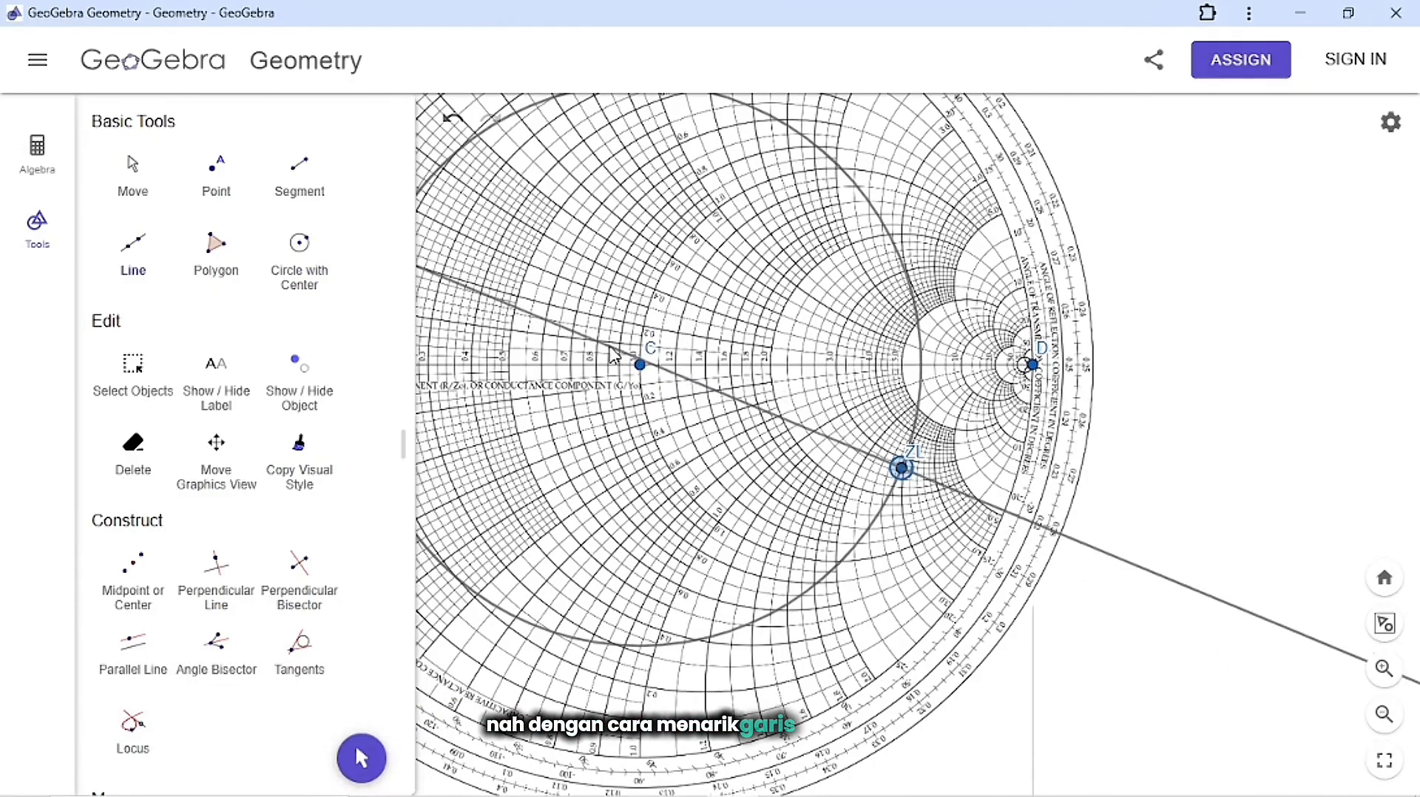
click(640, 365)
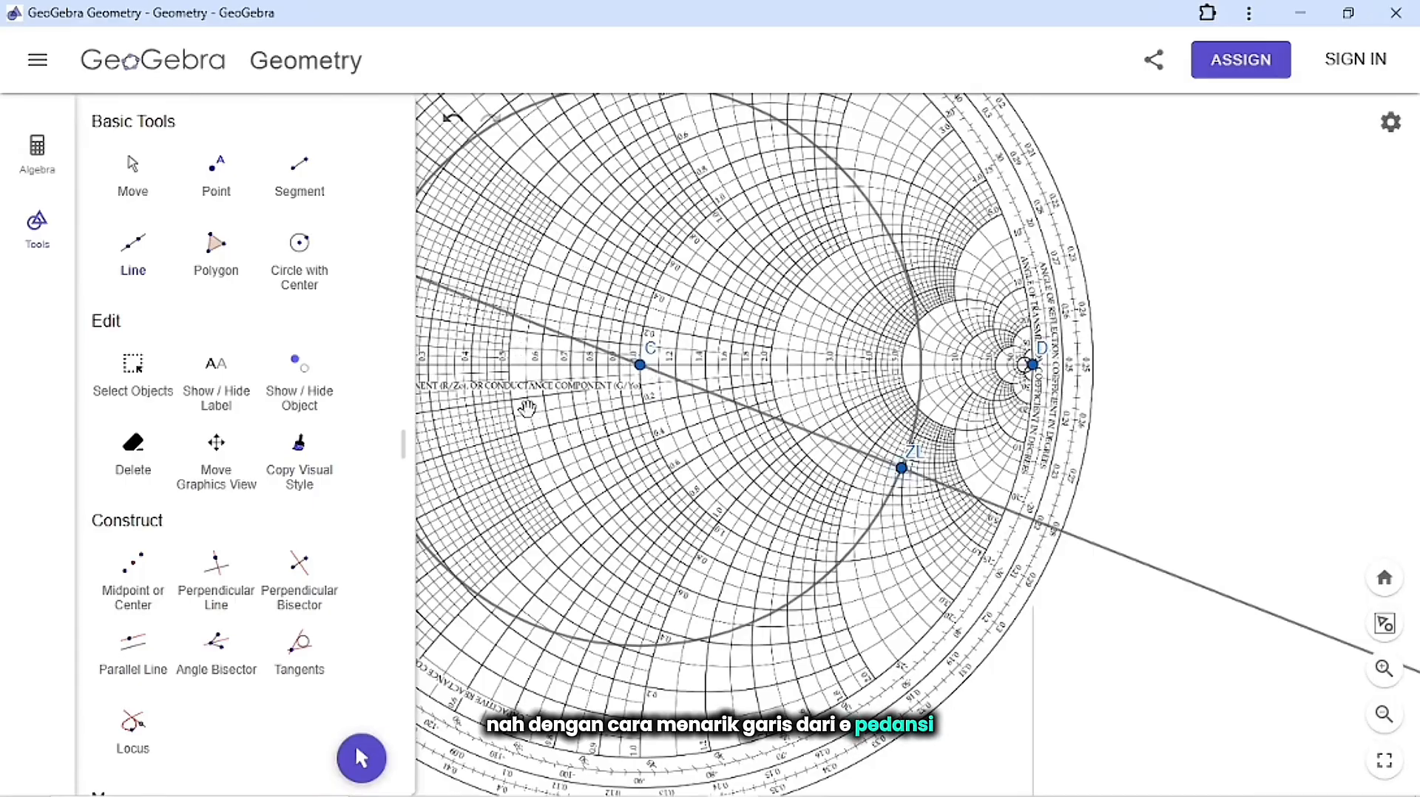
Create an intersection point where the line meets the SWR circle on the side of the chart opposite ZL.
drag(528, 408, 913, 556)
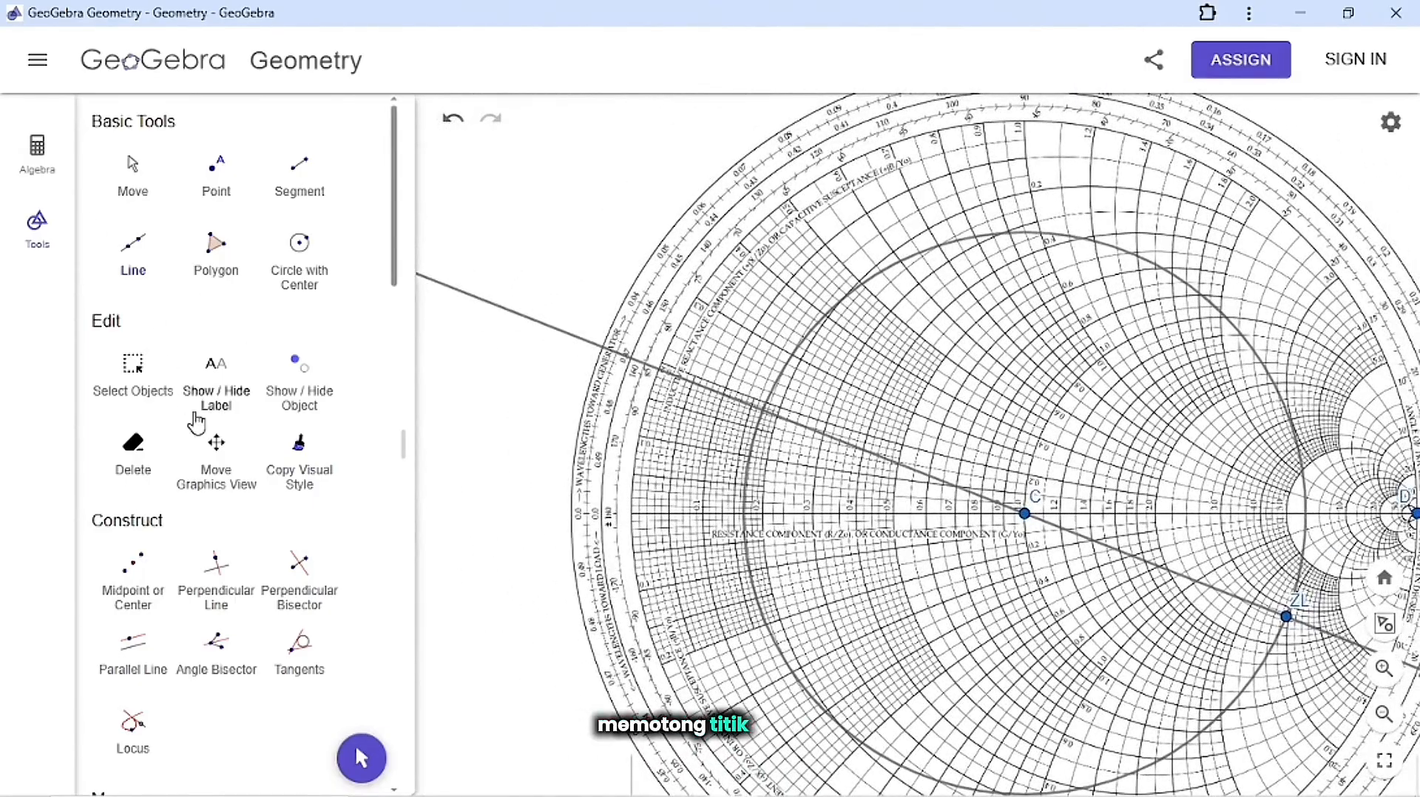
scroll(789, 446, up, 5)
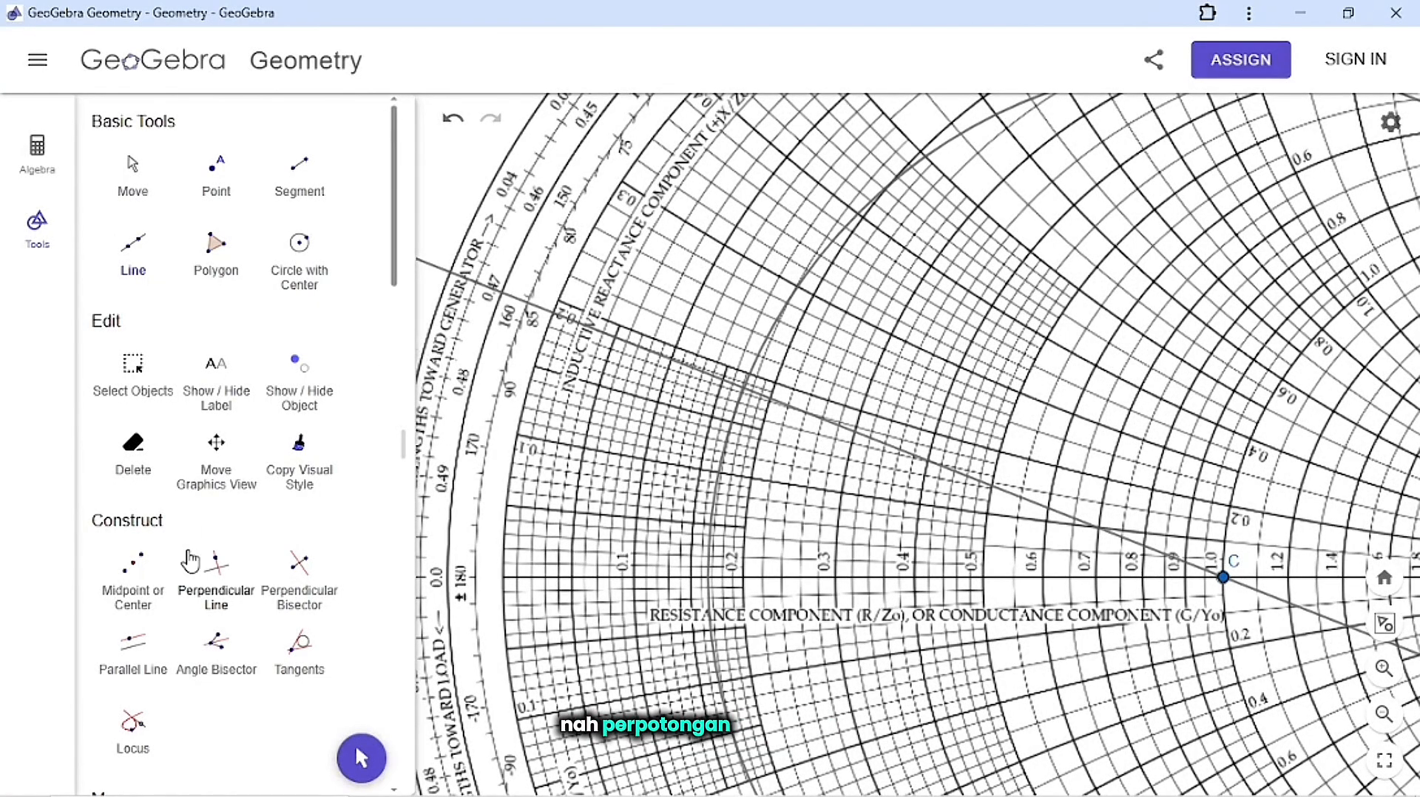
scroll(190, 559, down, 5)
scroll(190, 560, down, 2)
click(212, 562)
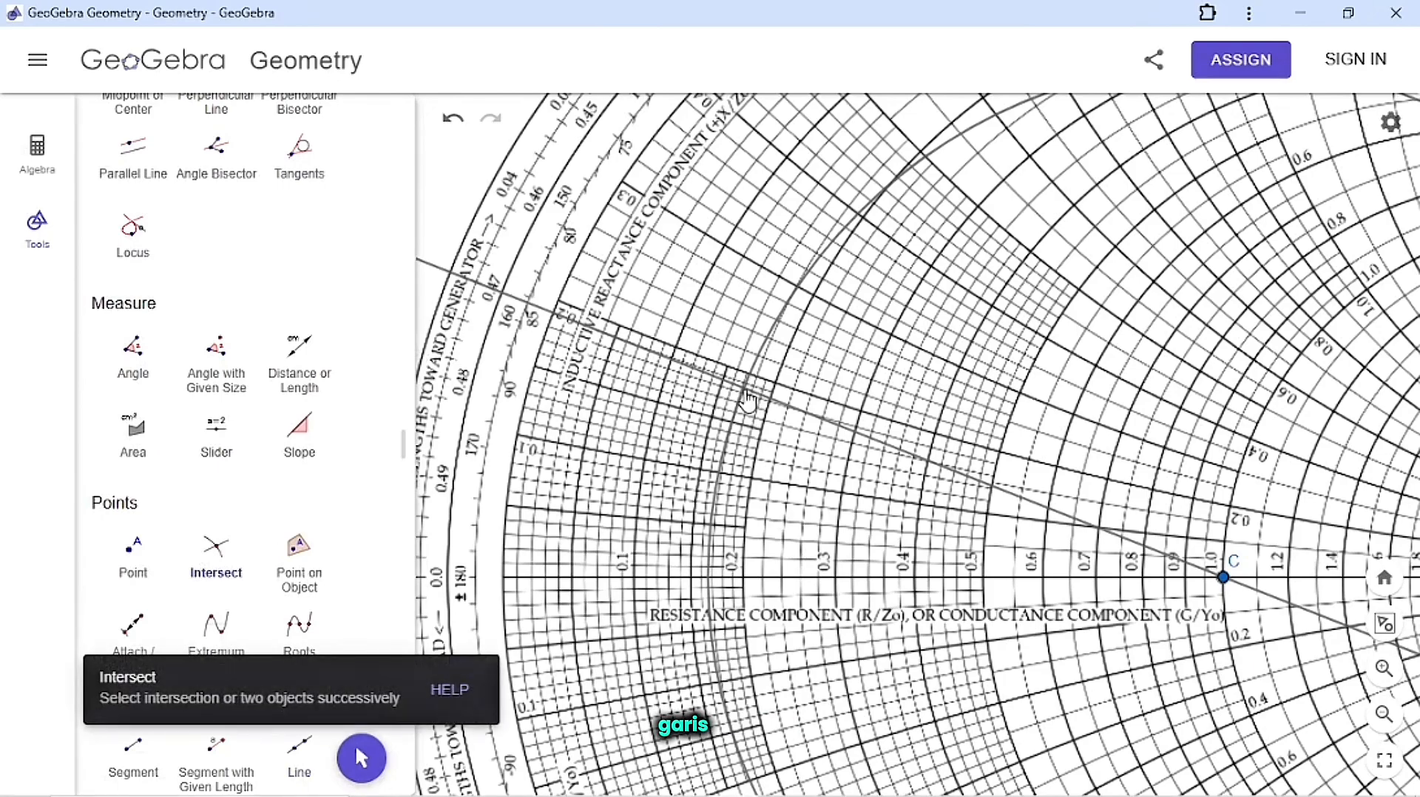
click(744, 386)
Rename the new intersection point as YL and deselect it.
right_click(745, 386)
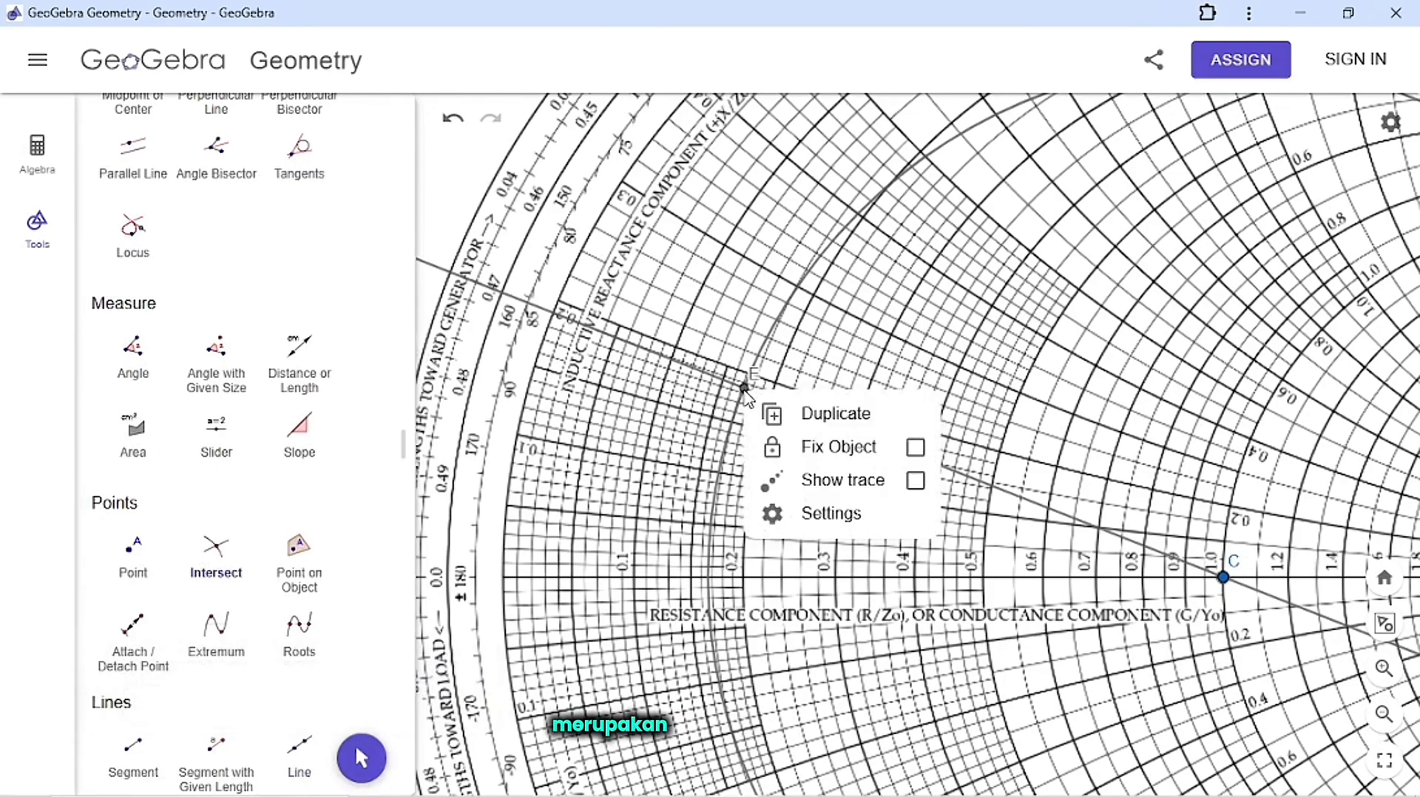
click(816, 515)
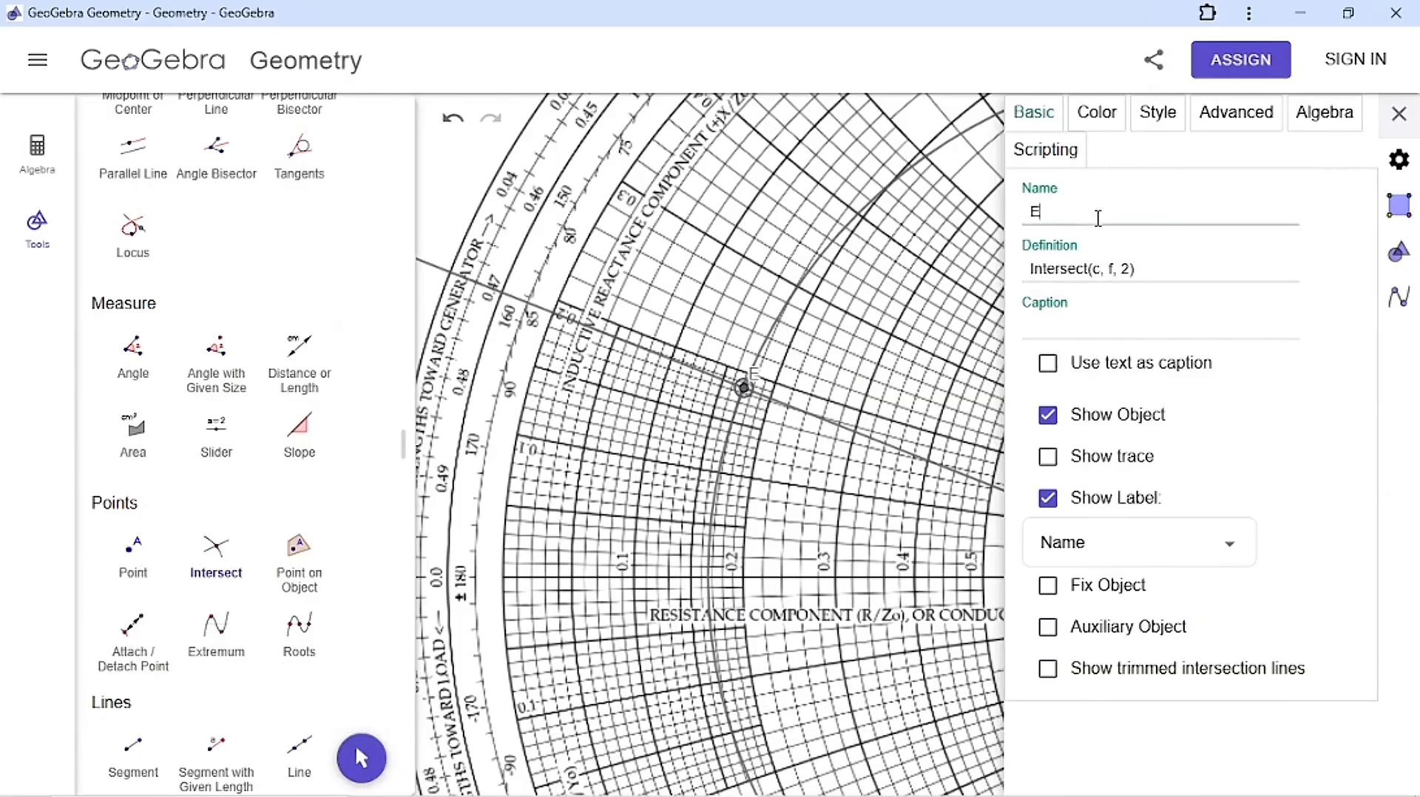
click(1097, 218)
text(YL)
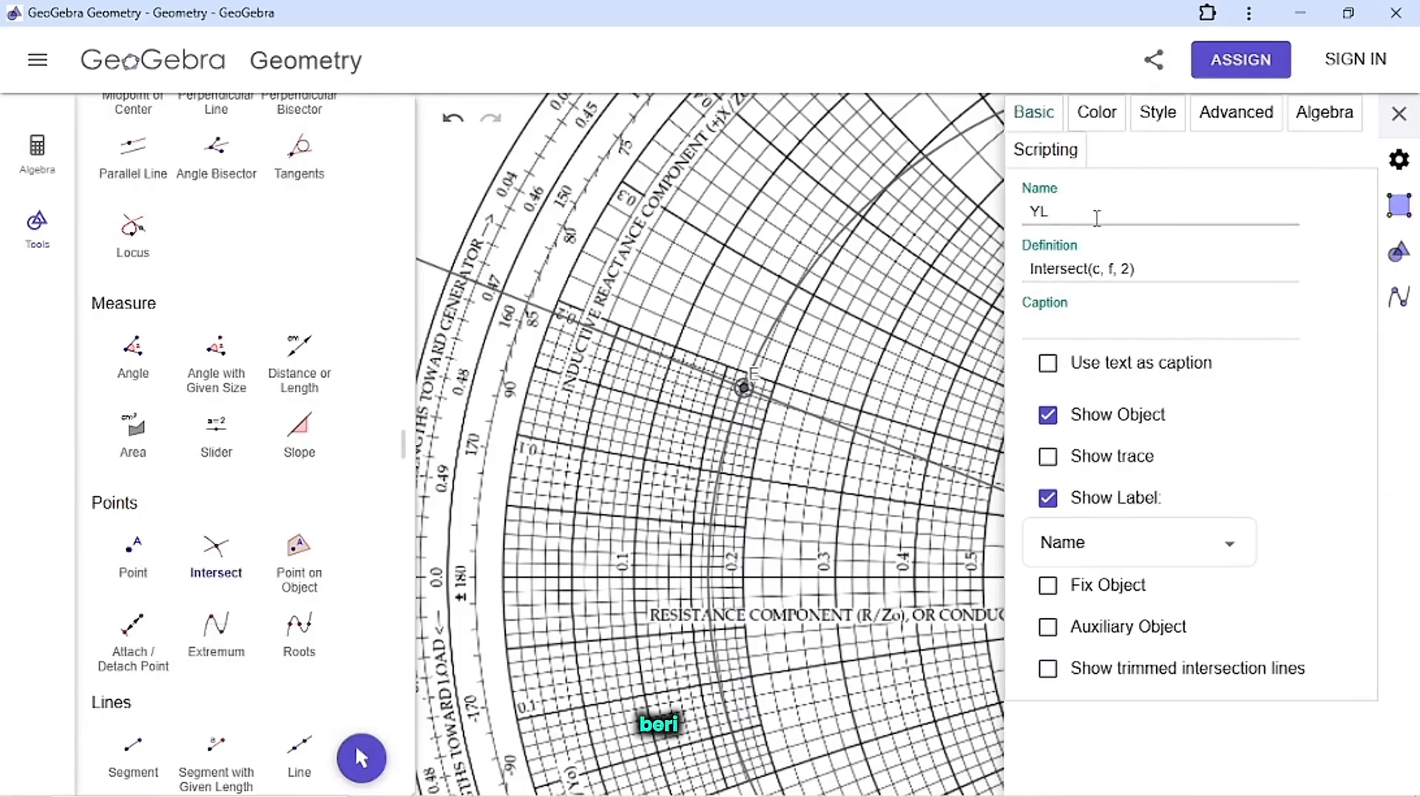
key(Return)
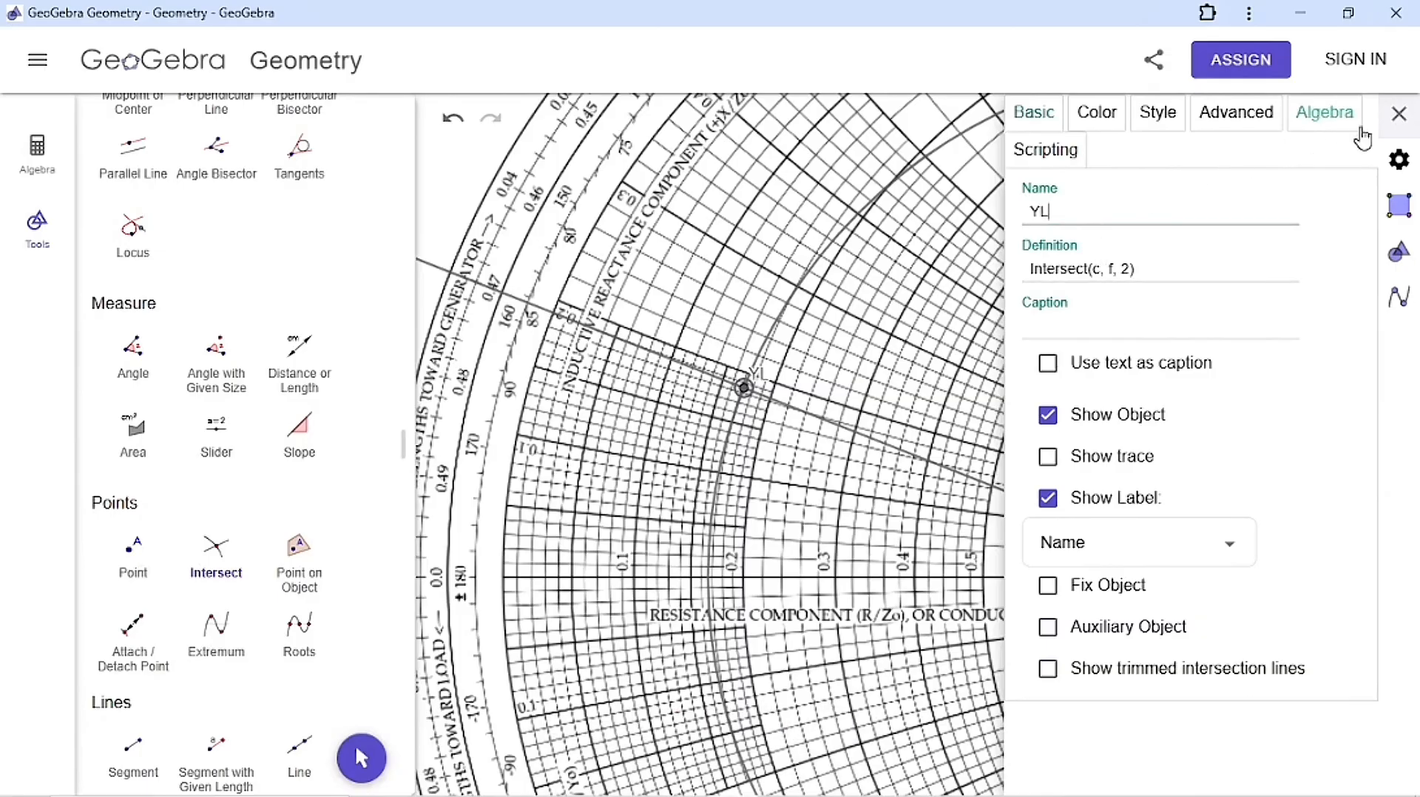
click(1398, 114)
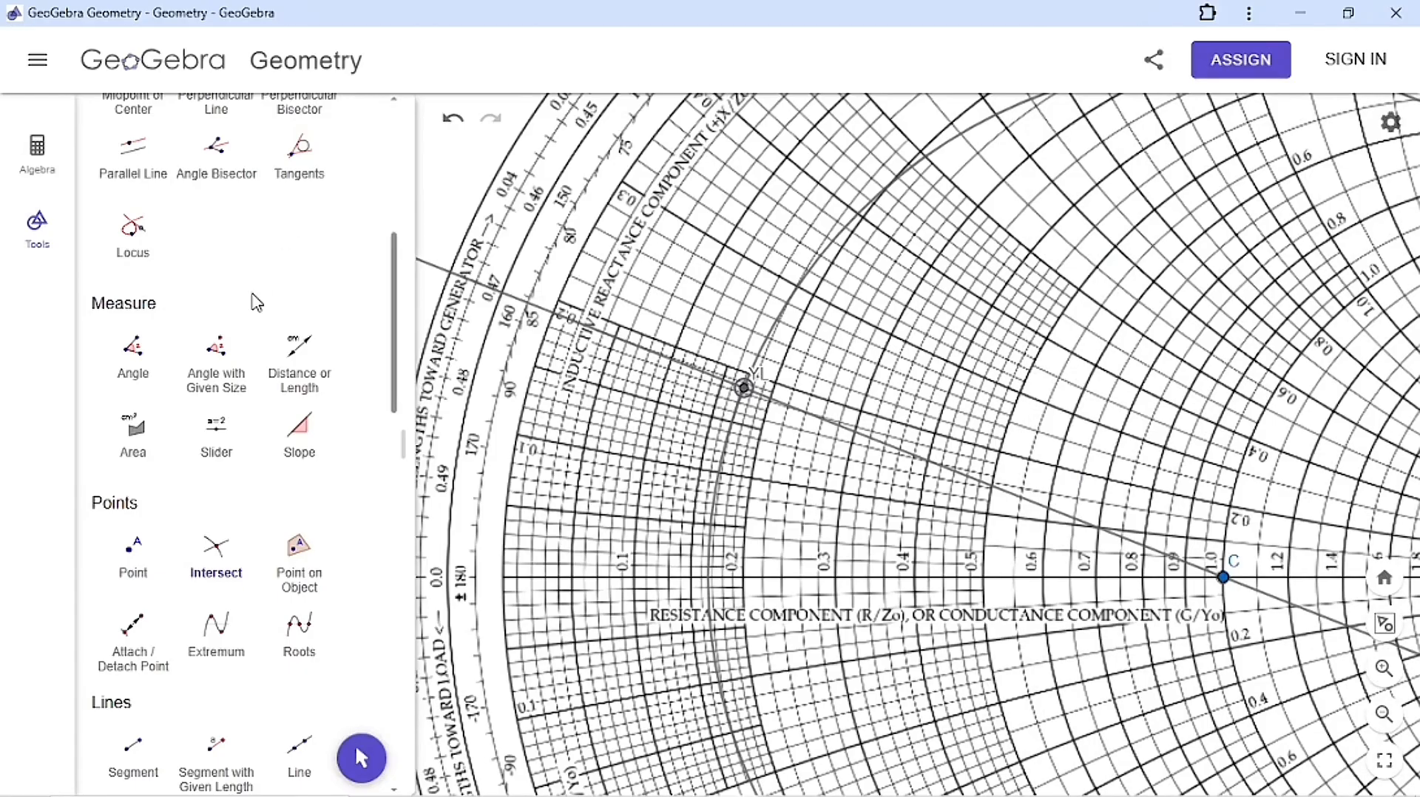
key(Escape)
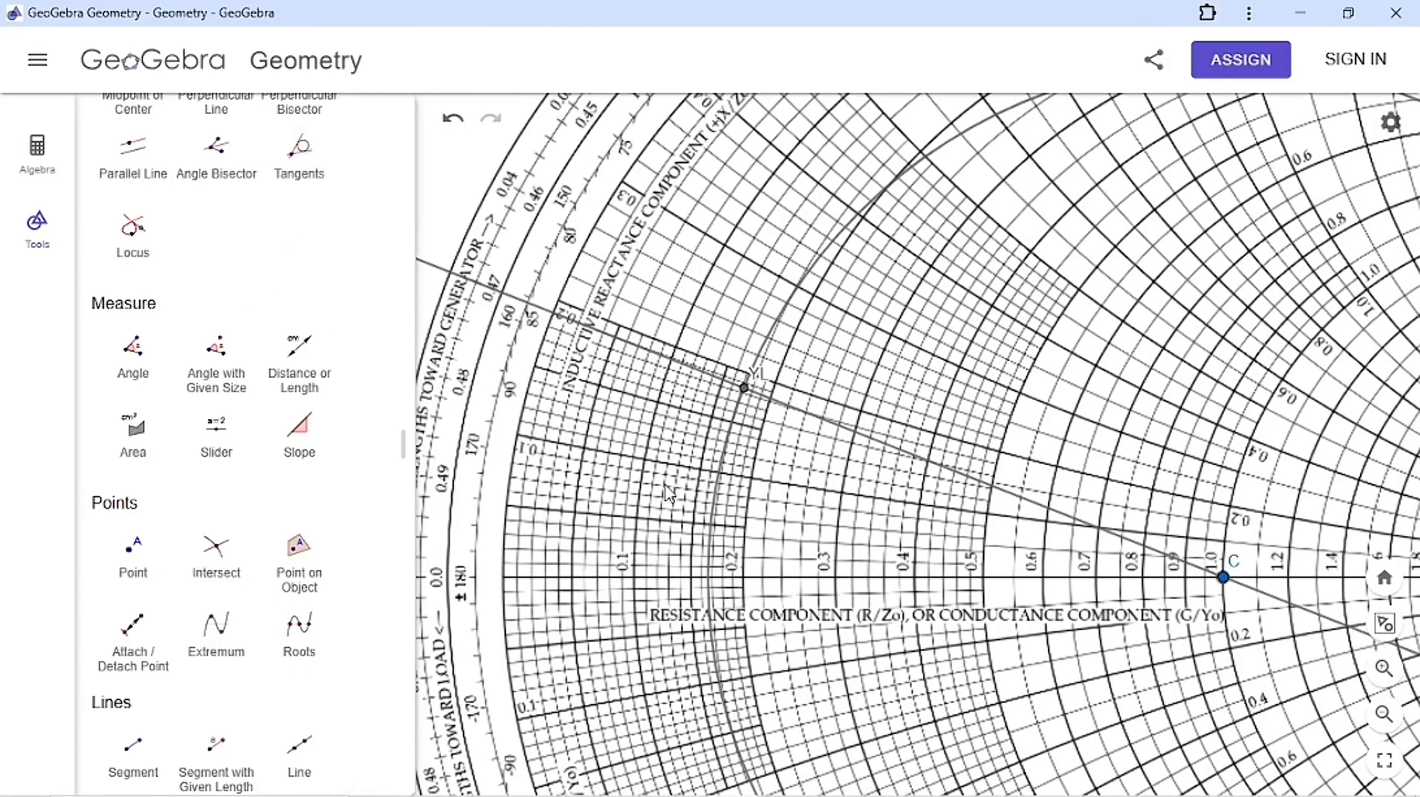
Read YL's real part on the chart, add "YL = 0.17" below the normalised impedance in the Notepad document, and return to GeoGebra.
scroll(669, 493, up, 5)
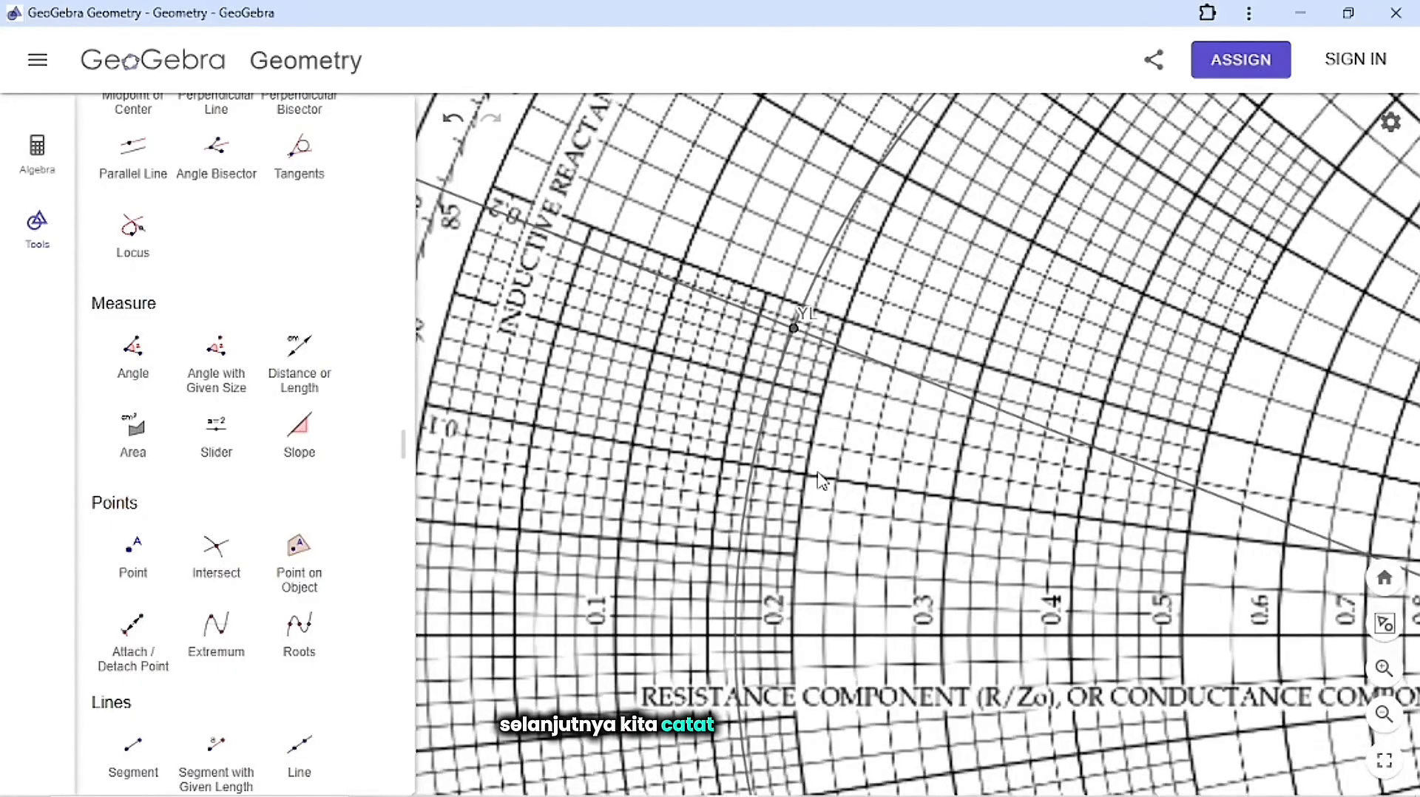
drag(843, 448, 894, 452)
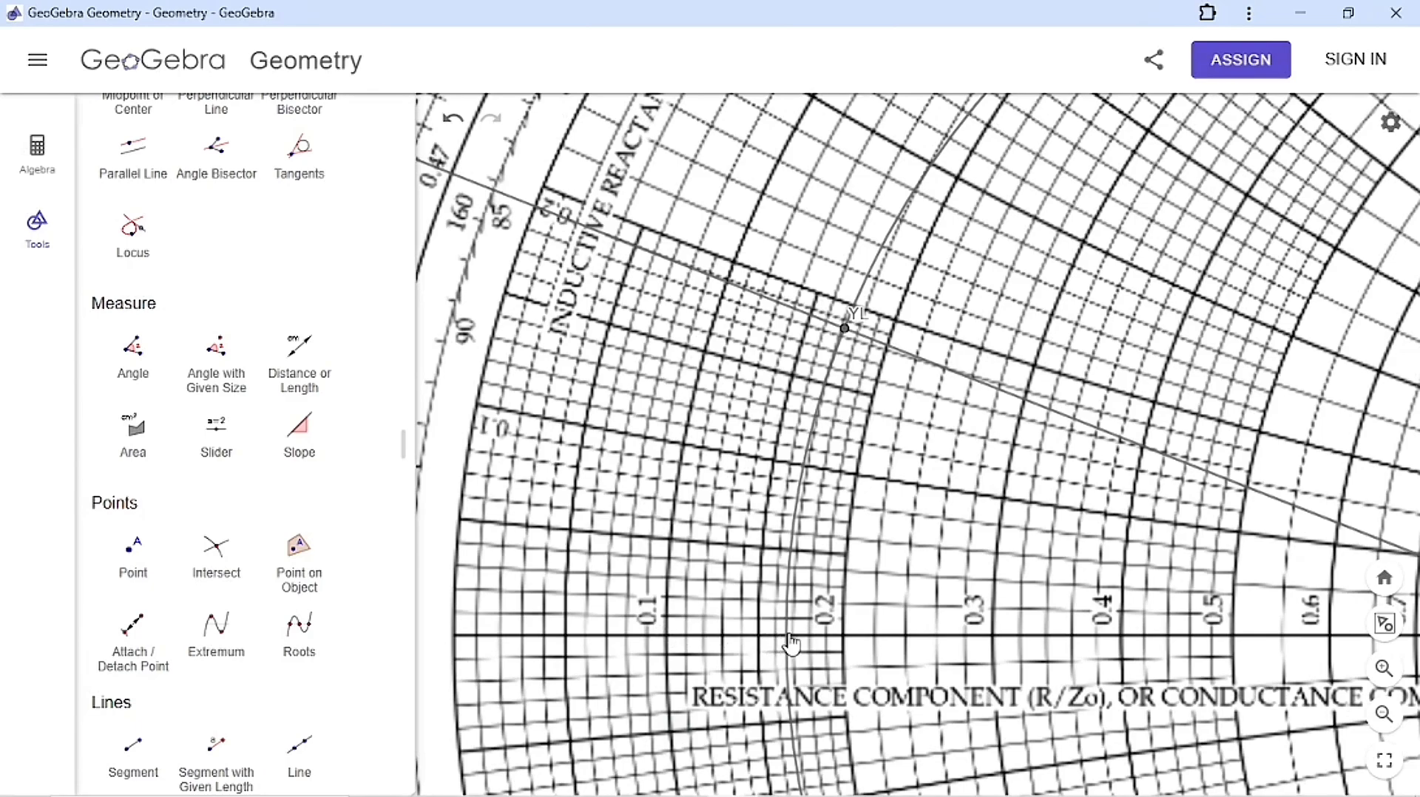
key(alt+Tab)
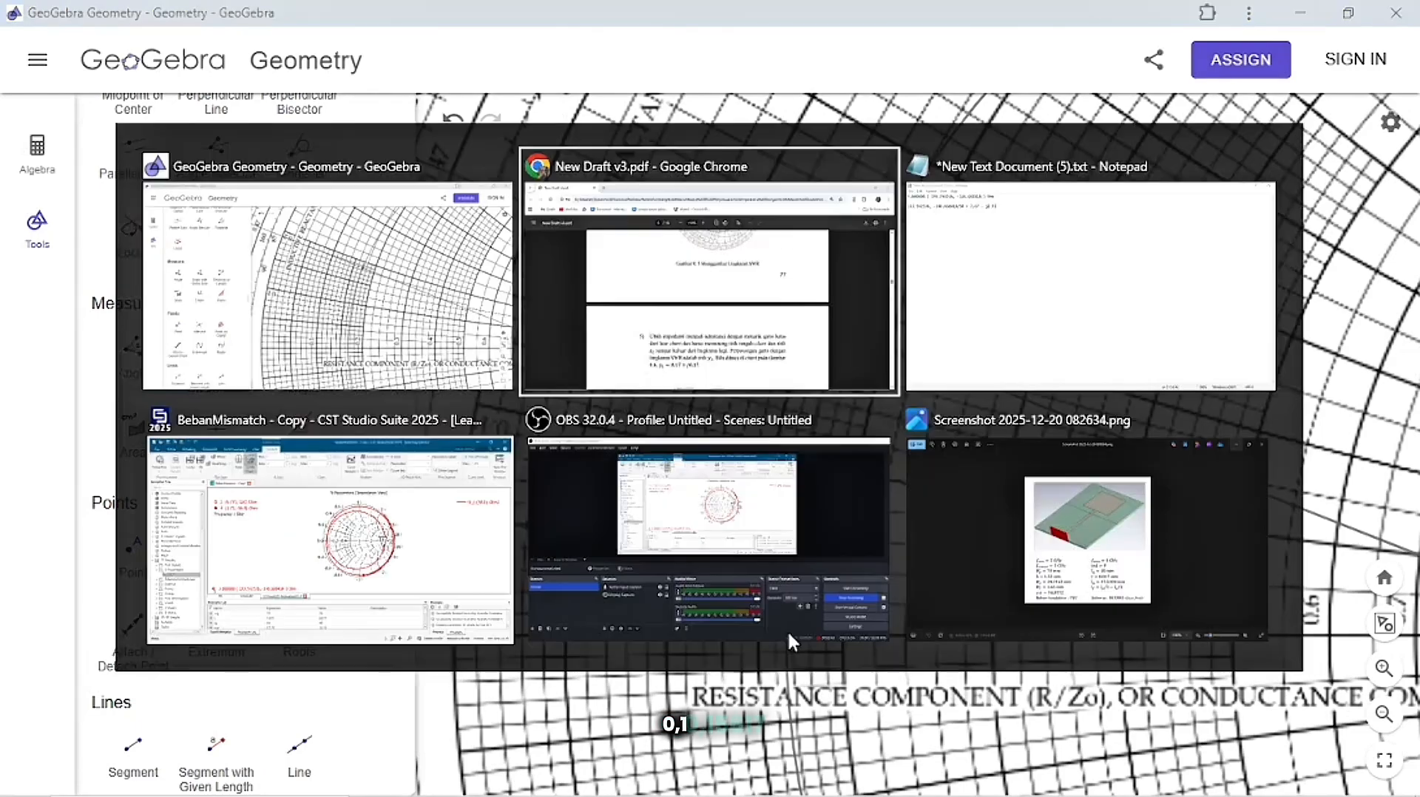
key(alt+Tab)
key(Return)
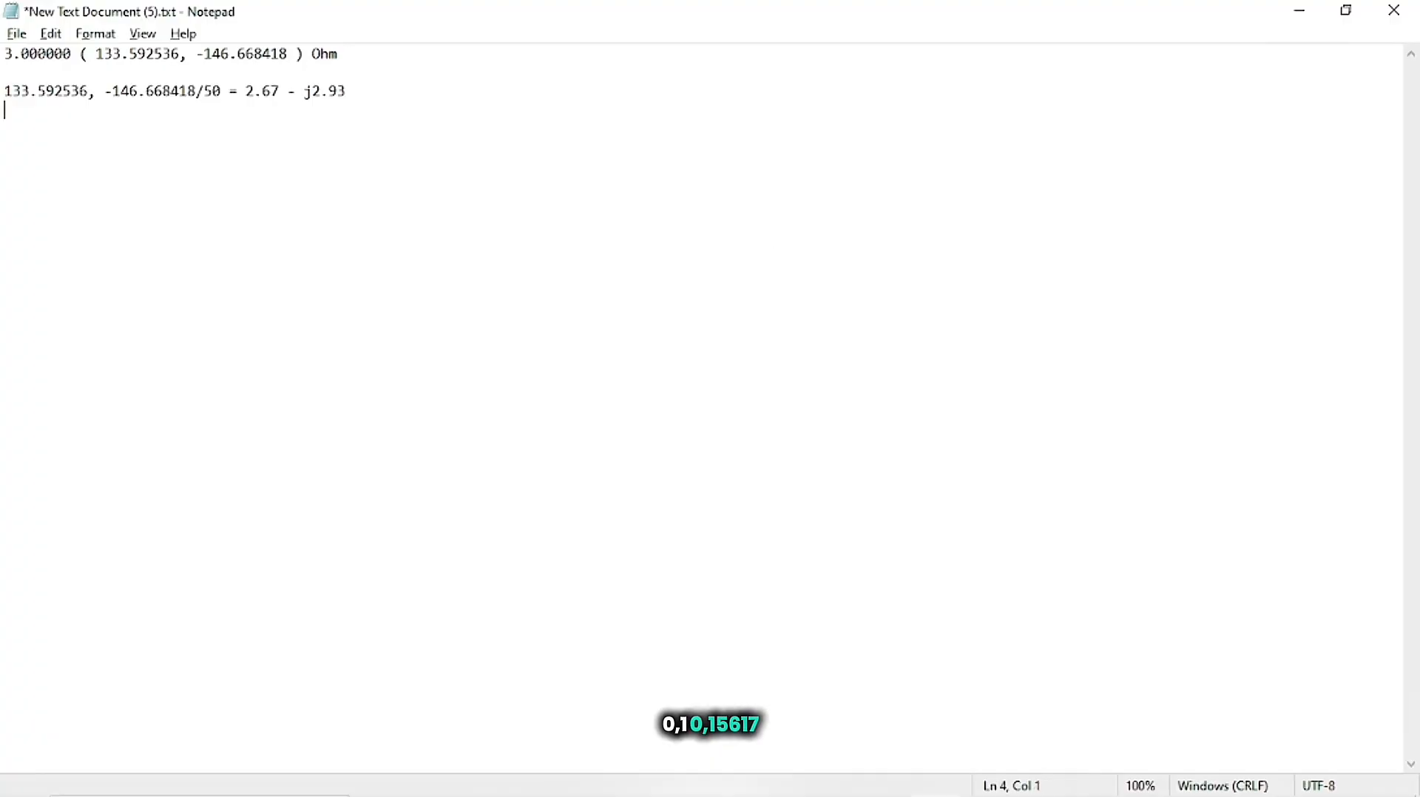
text(YL)
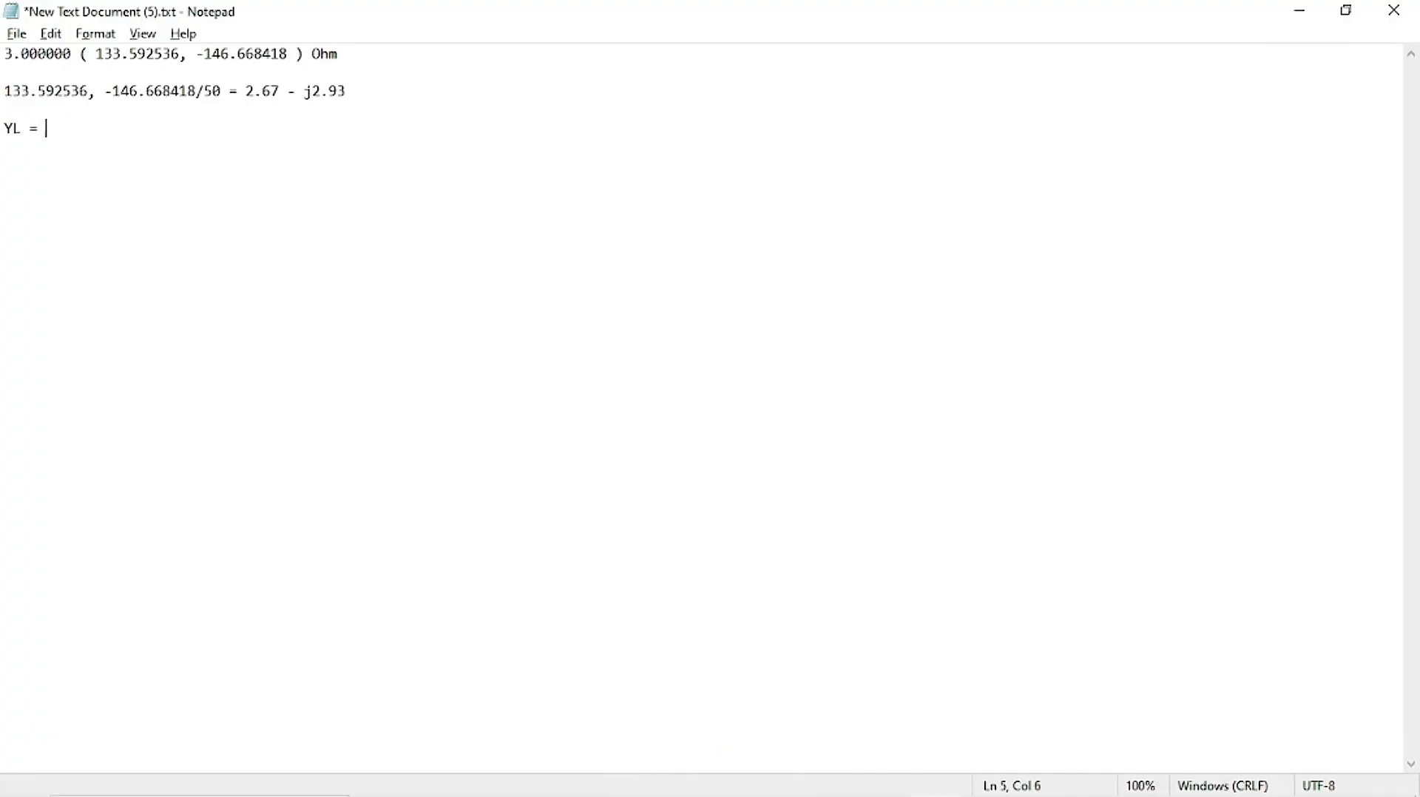
text( = 0.17)
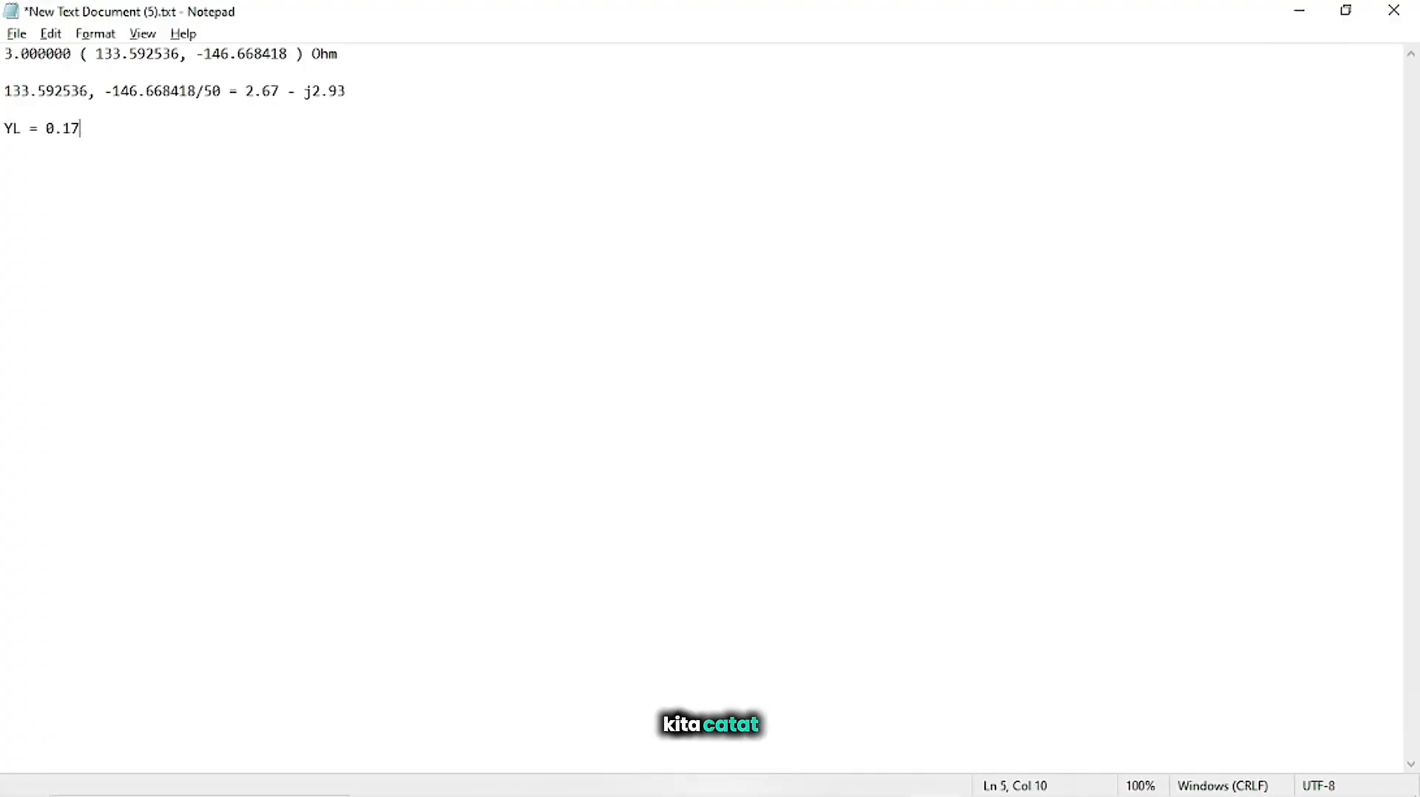
key(alt+Tab)
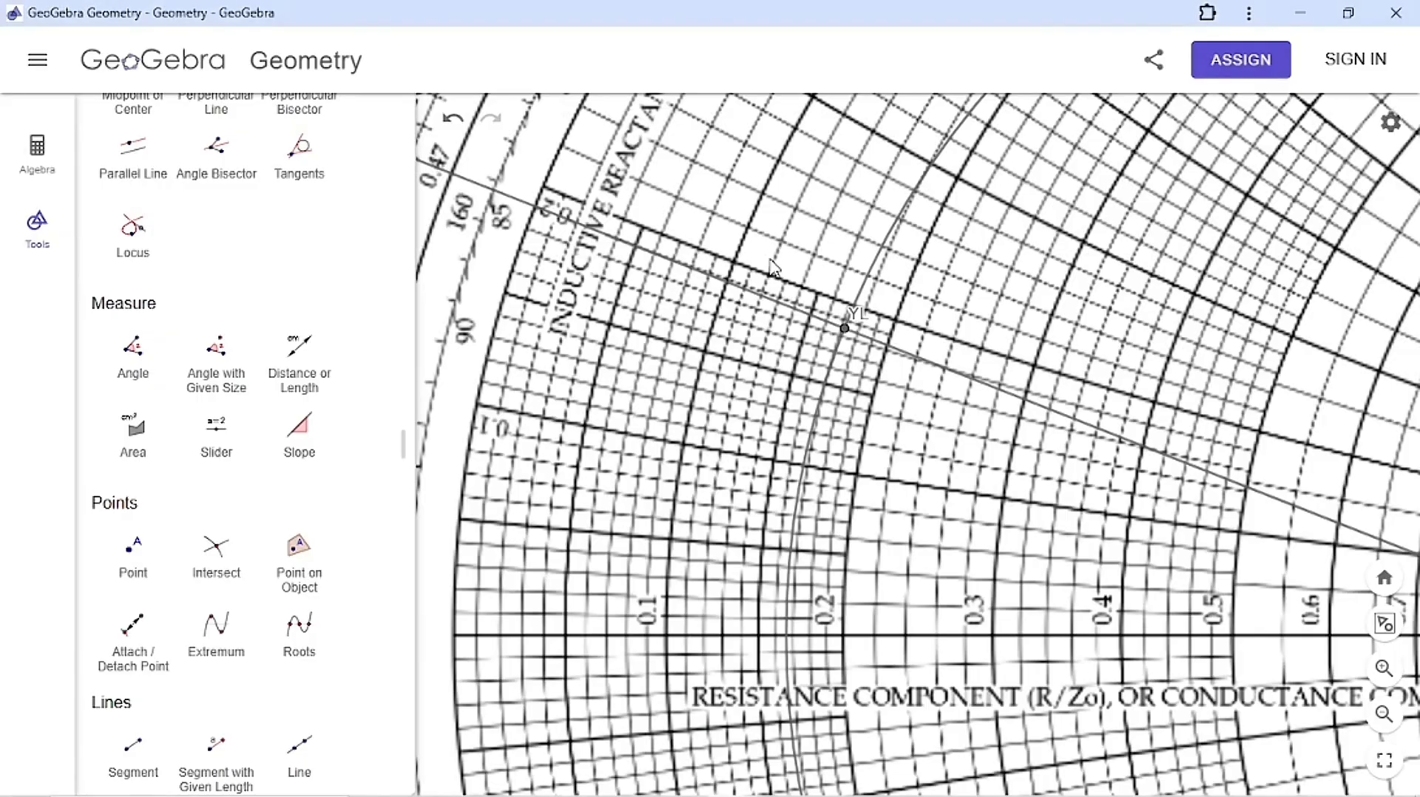
Read YL's imaginary part on the Smith chart's reactance scale and append "+ J0.185" to the YL line in the Notepad document.
scroll(687, 400, down, 2)
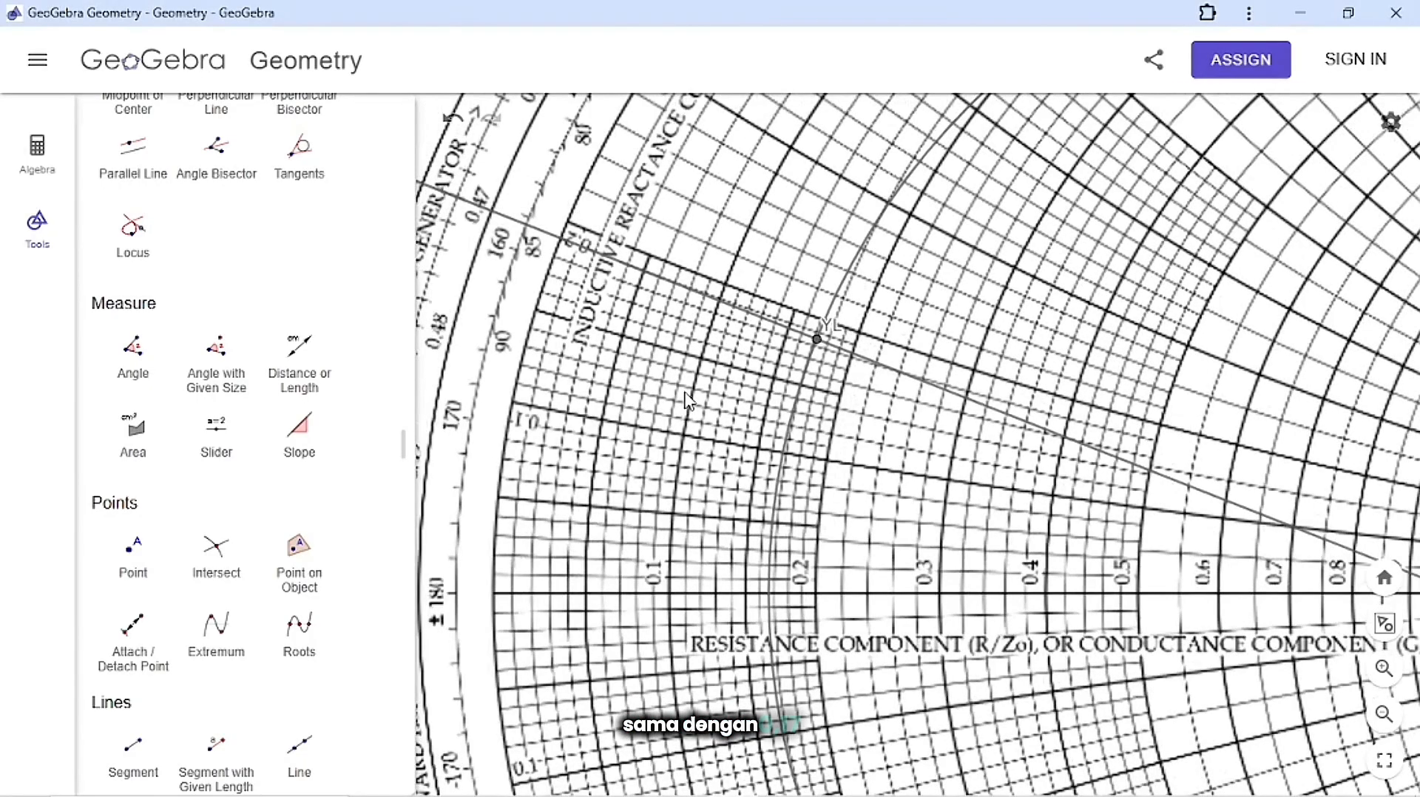
drag(683, 392, 749, 392)
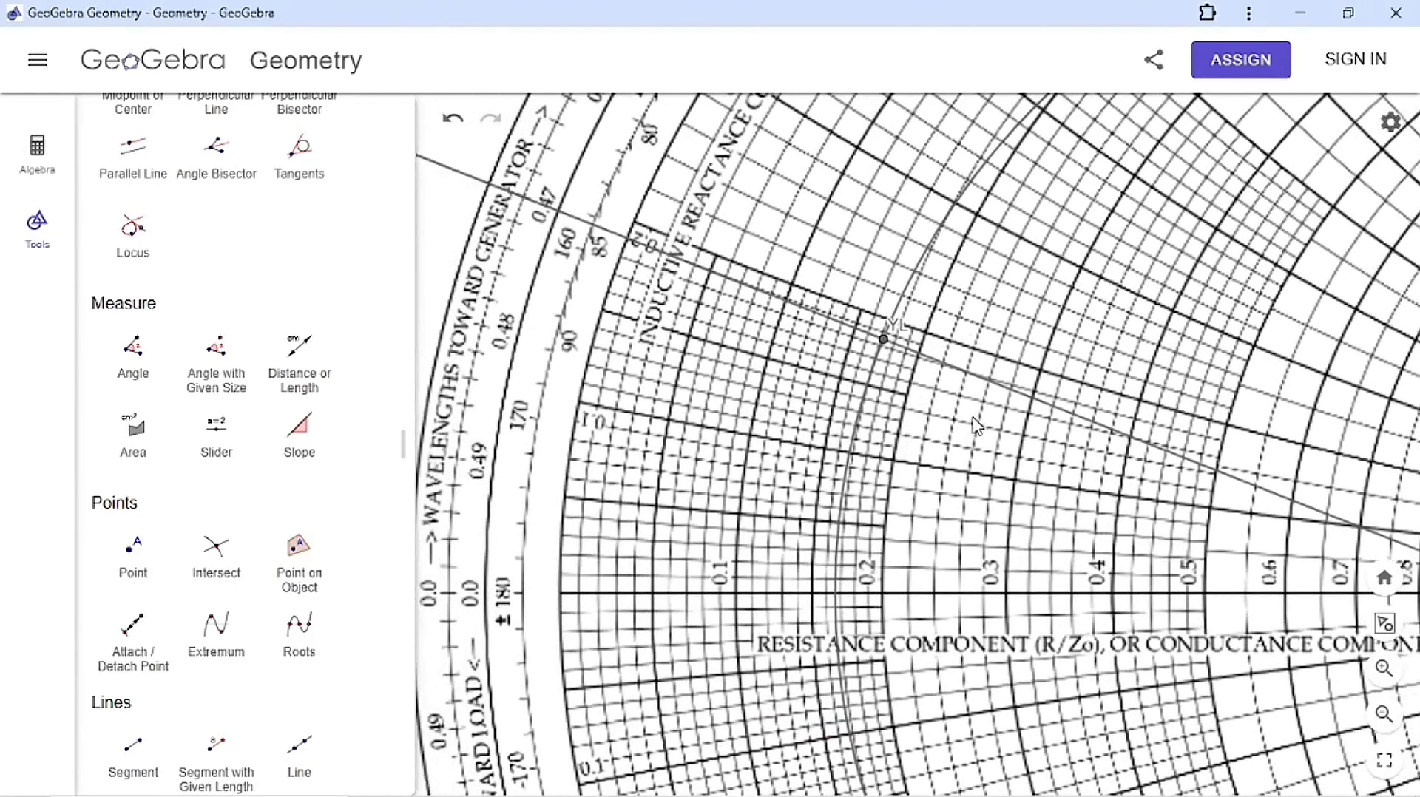
drag(1006, 467, 971, 503)
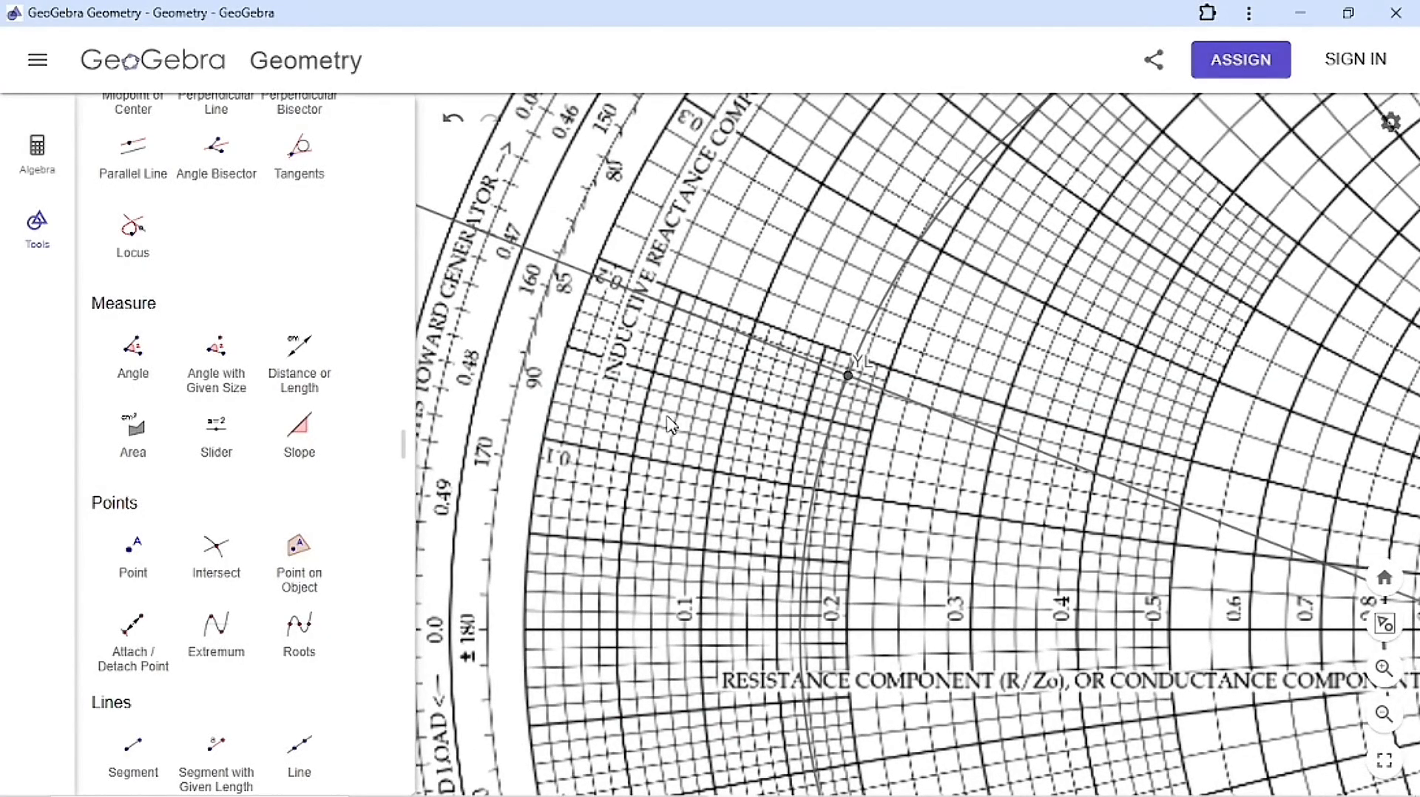
drag(683, 416, 704, 416)
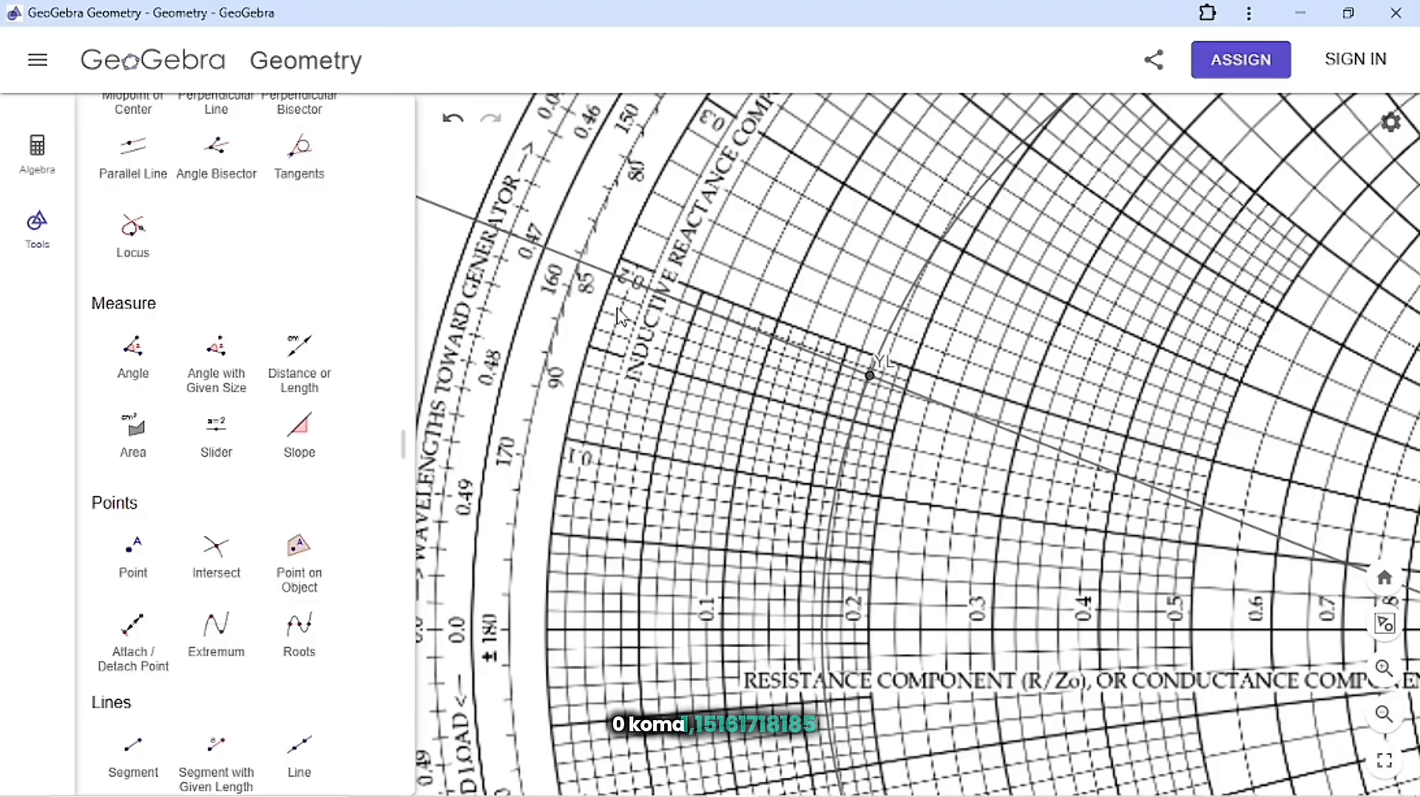
key(alt+Tab)
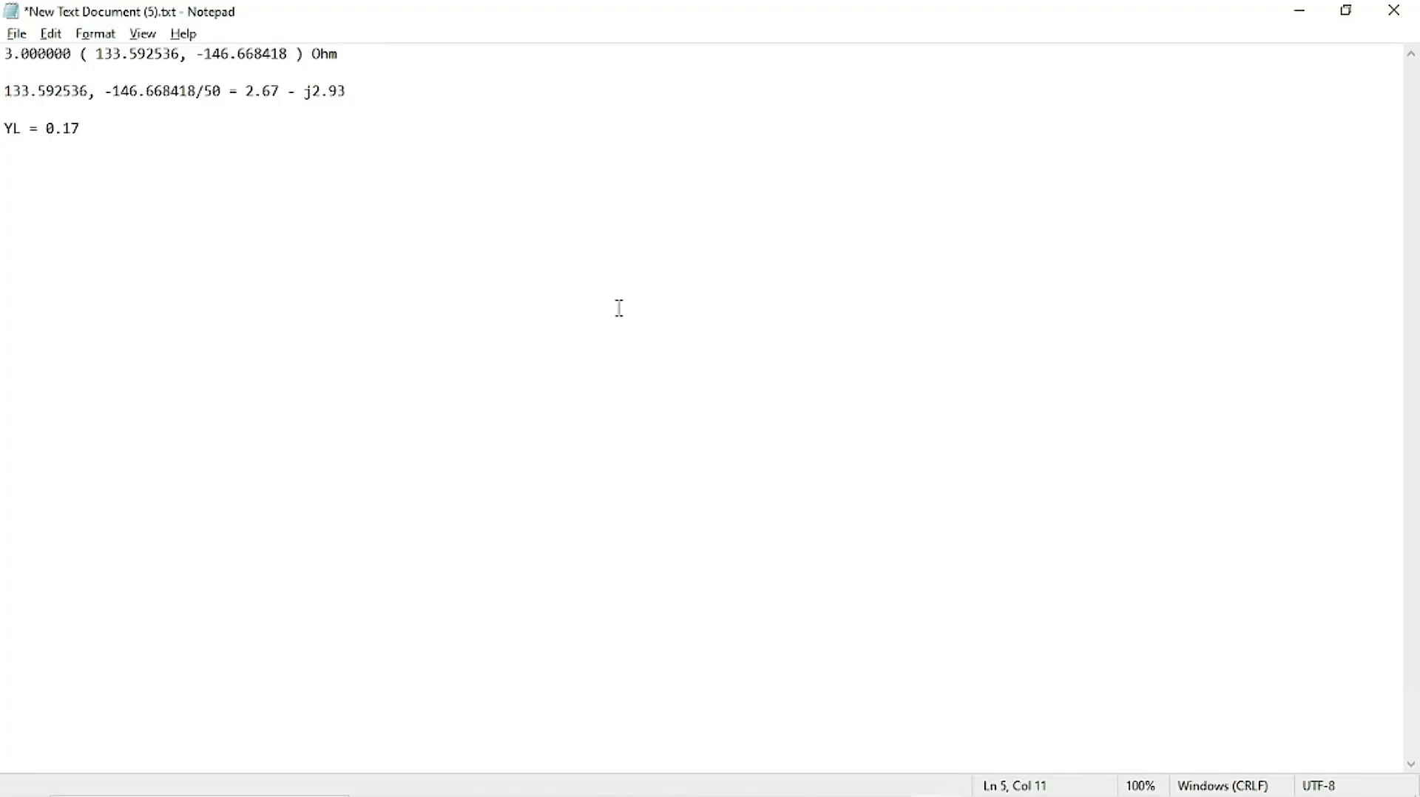
text(J)
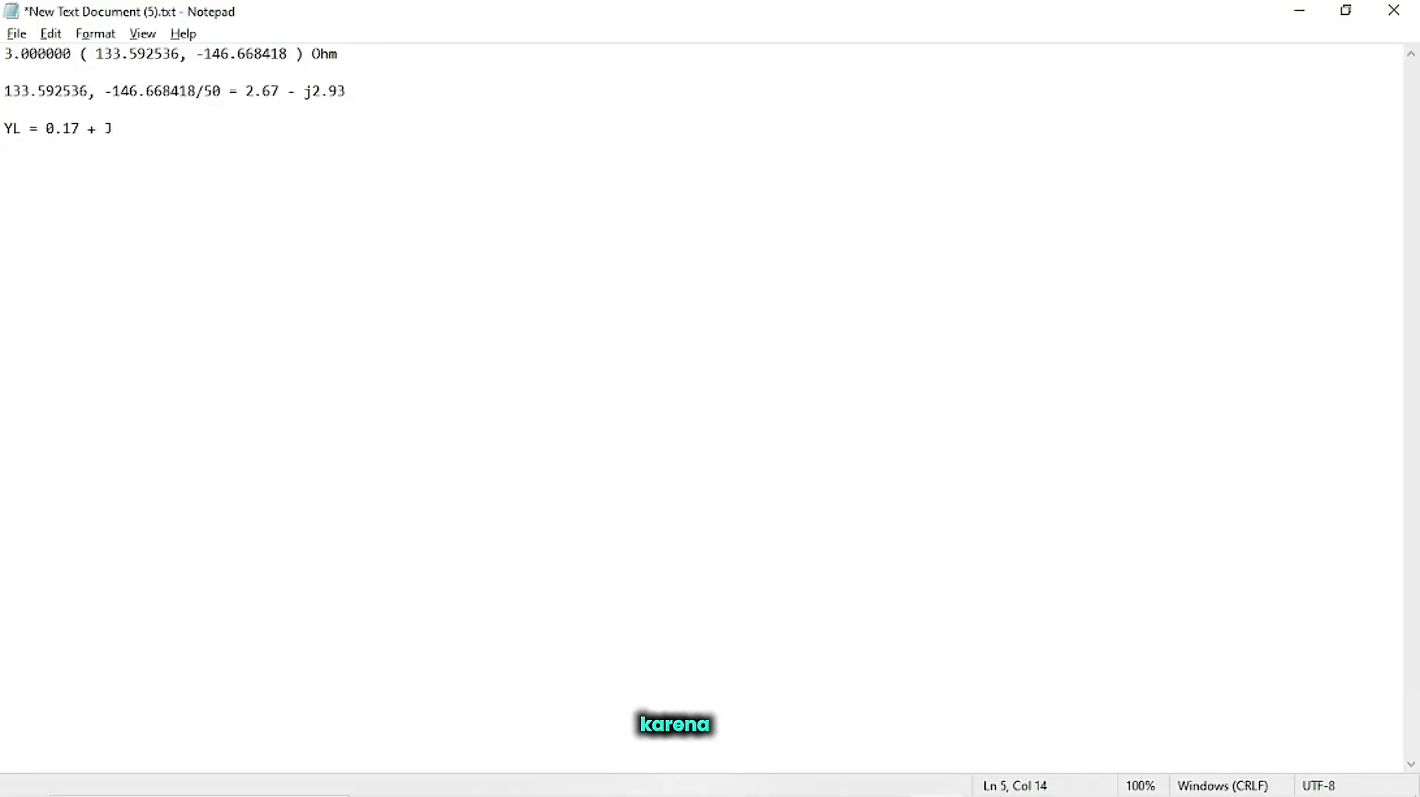
text(0.185)
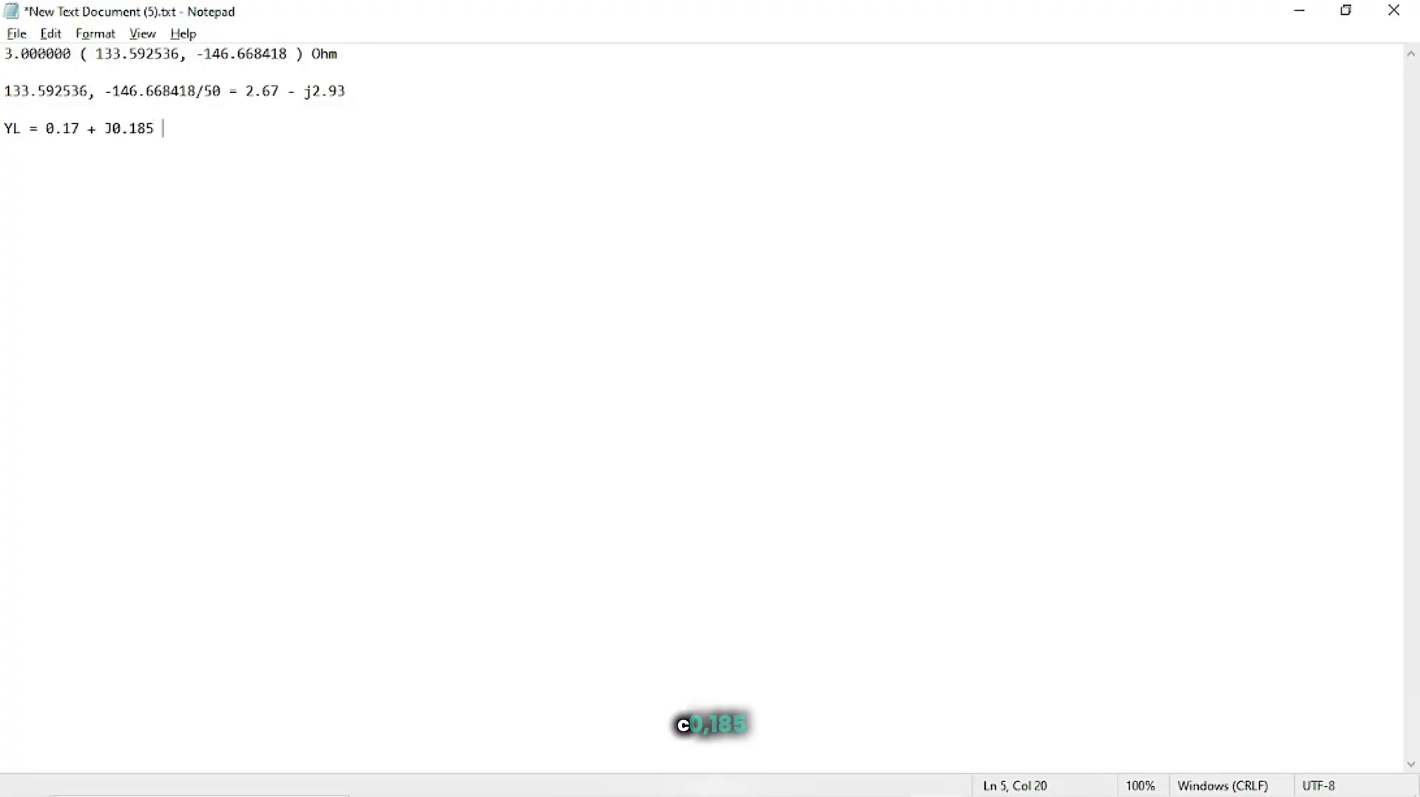
Back in GeoGebra, read where the YL line crosses the wavelengths-toward-generator scale and append "WTG = 0.03" to the YL line in Notepad.
key(alt+Tab)
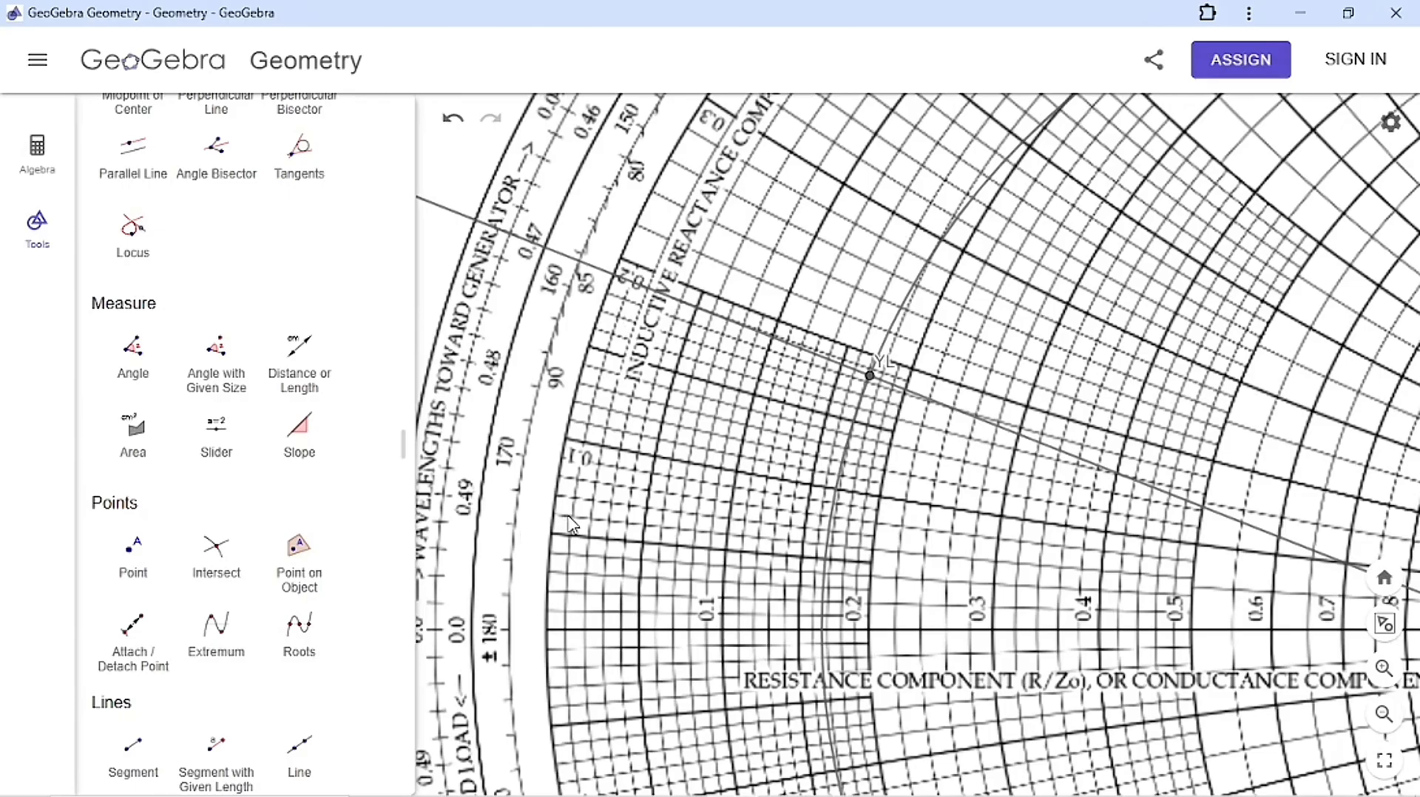
drag(567, 516, 723, 499)
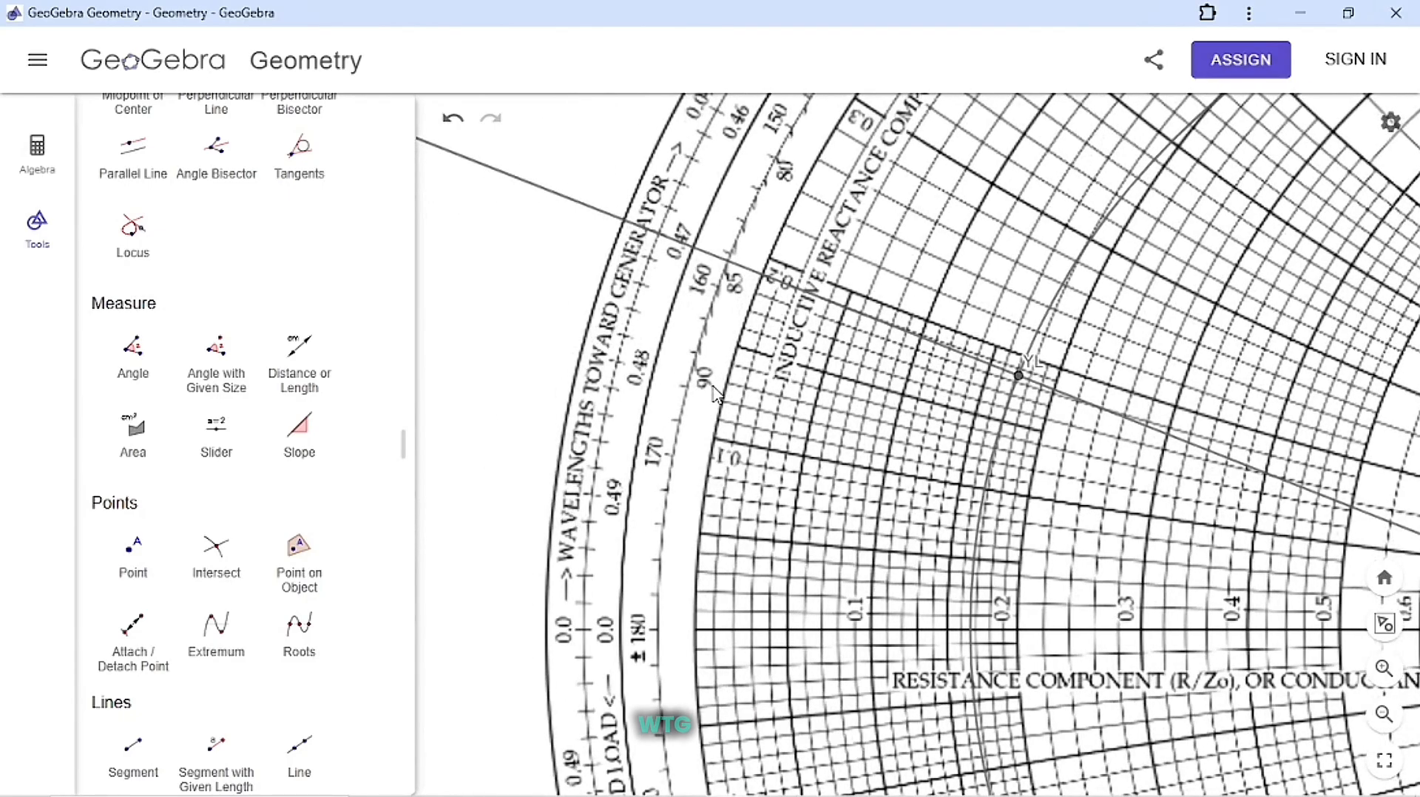
drag(707, 392, 603, 496)
scroll(600, 490, up, 5)
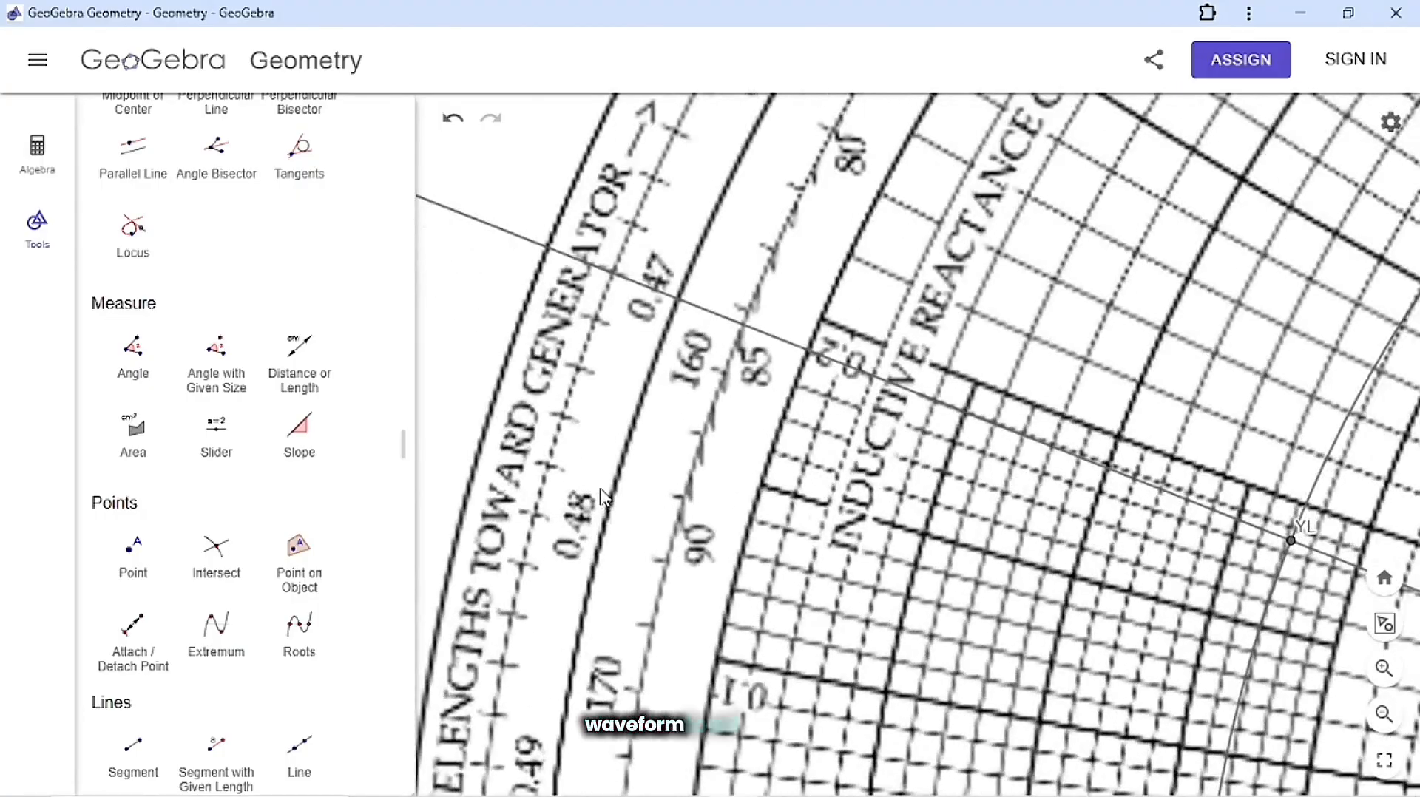
drag(615, 416, 560, 612)
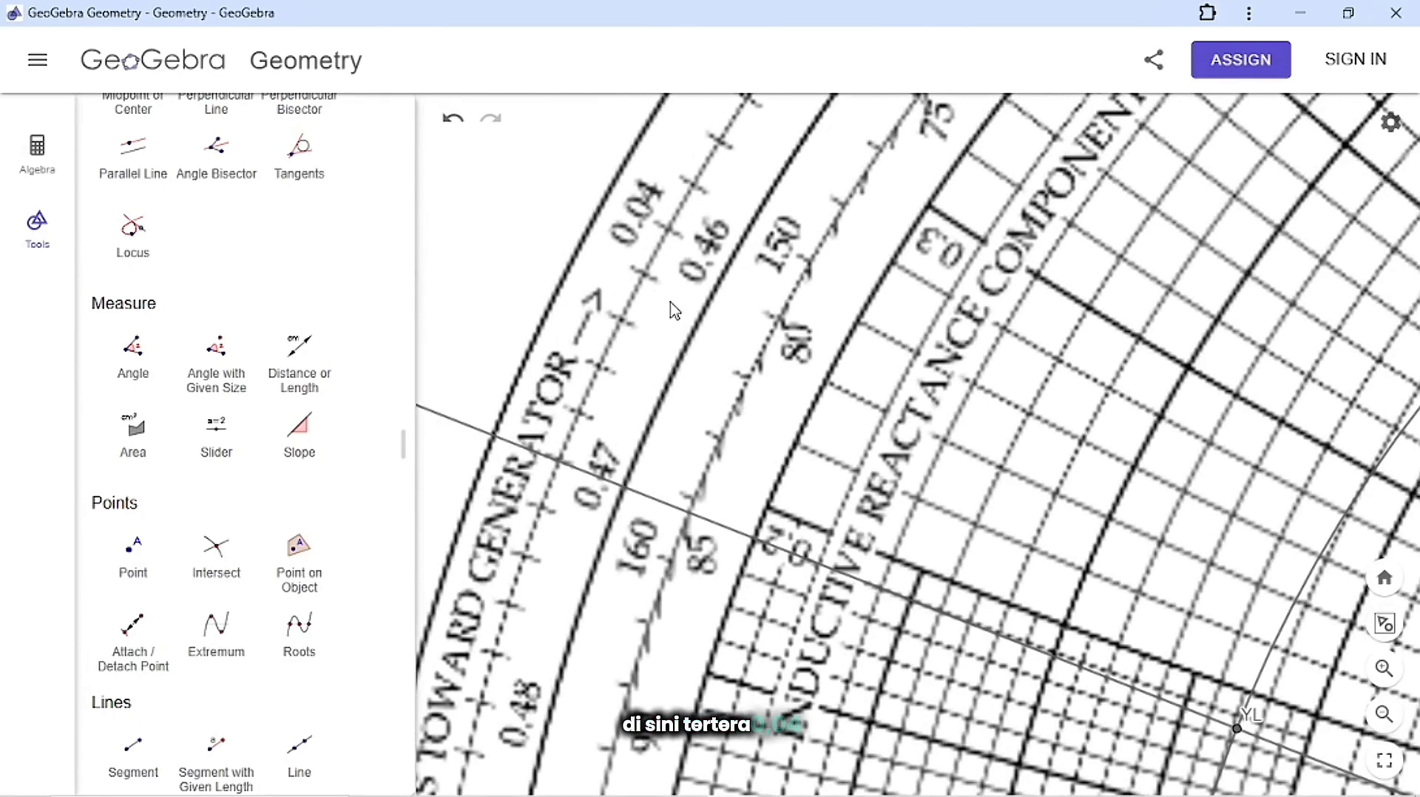
drag(673, 263, 798, 218)
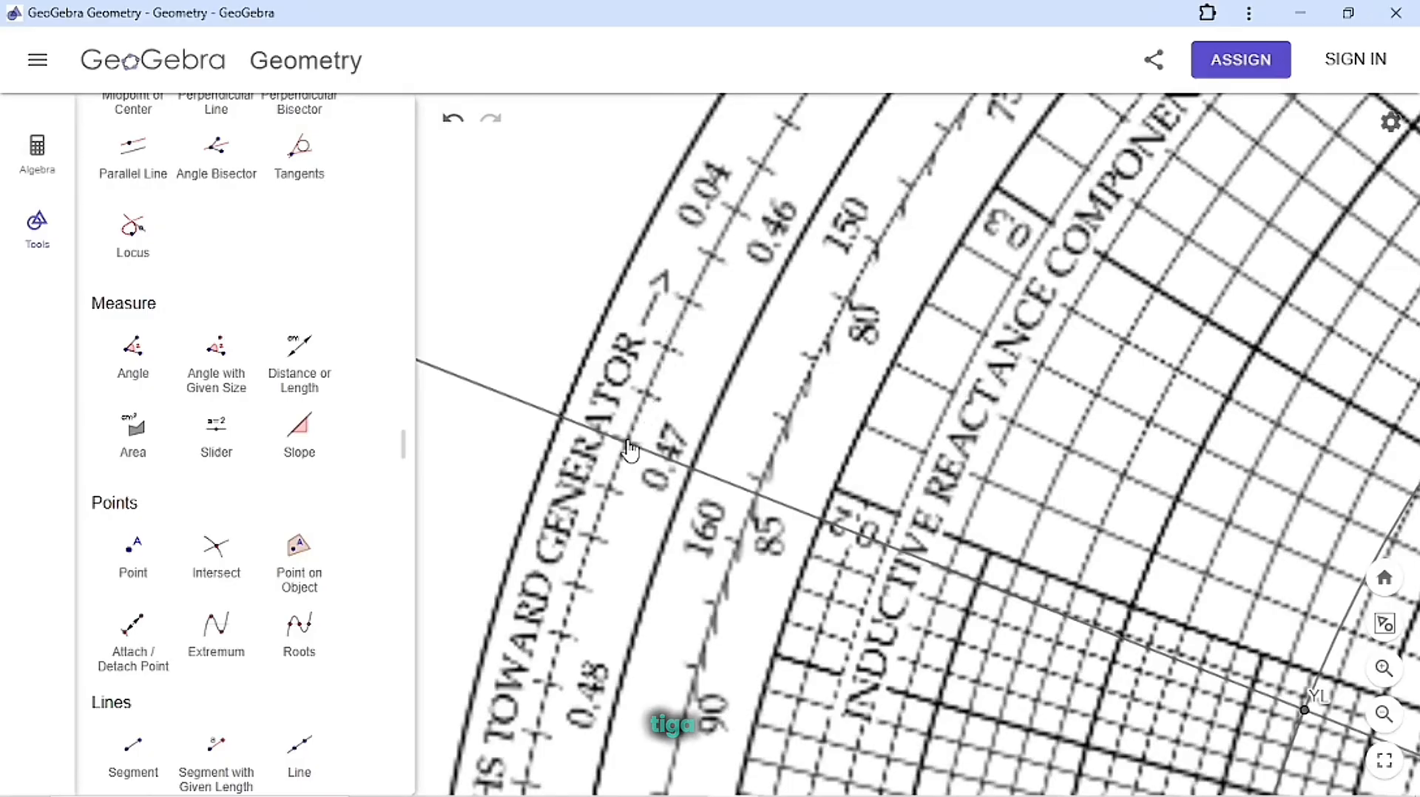
key(alt+Tab)
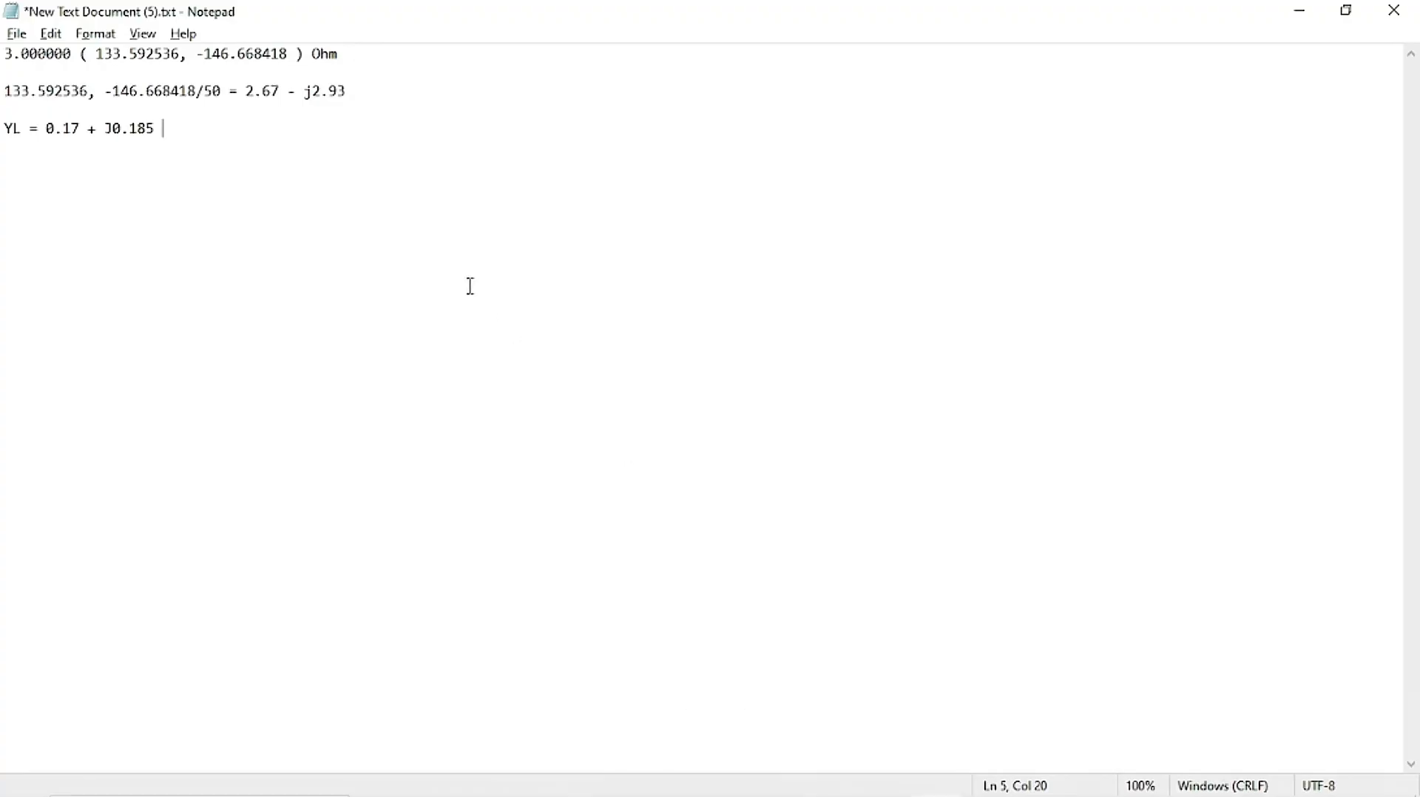
text(WTG = )
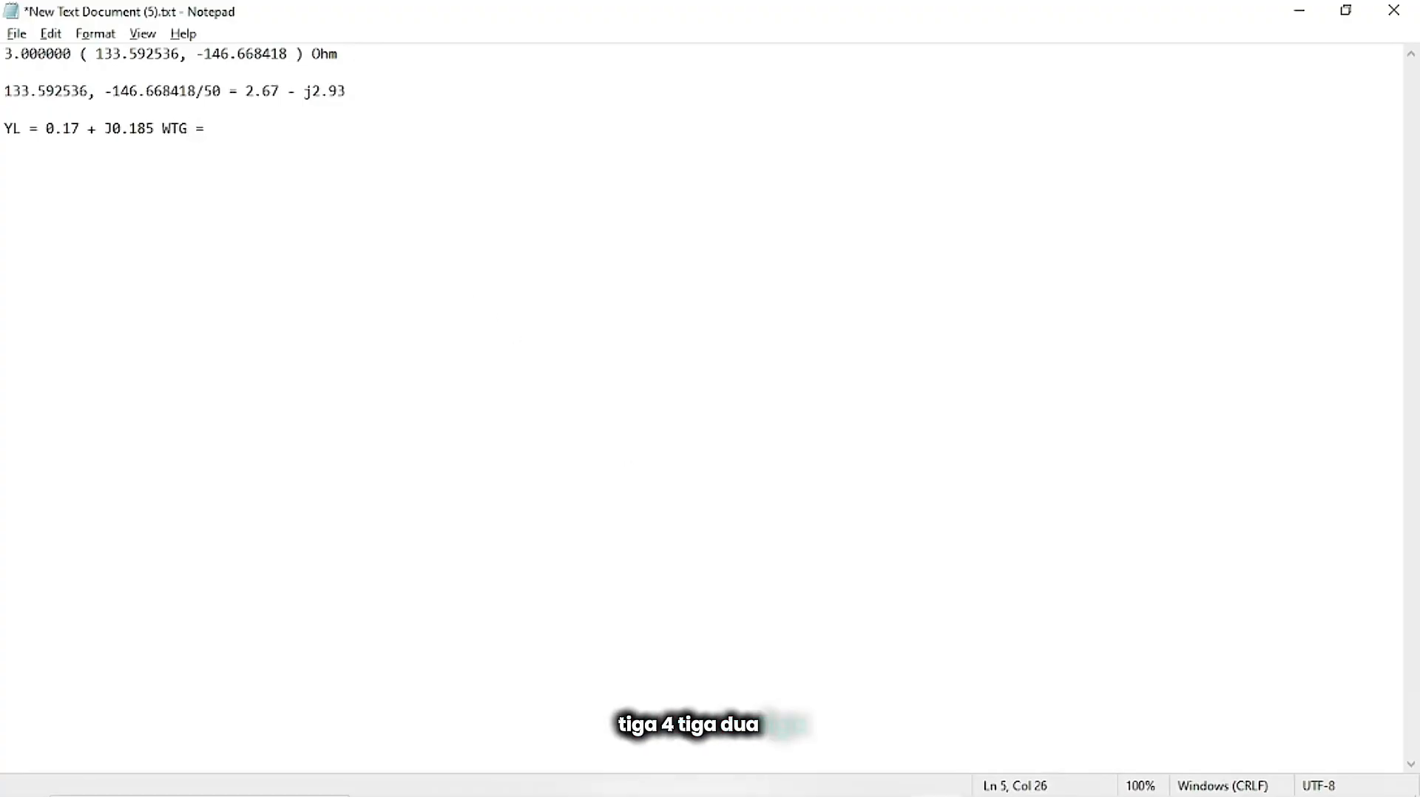
text(0.03)
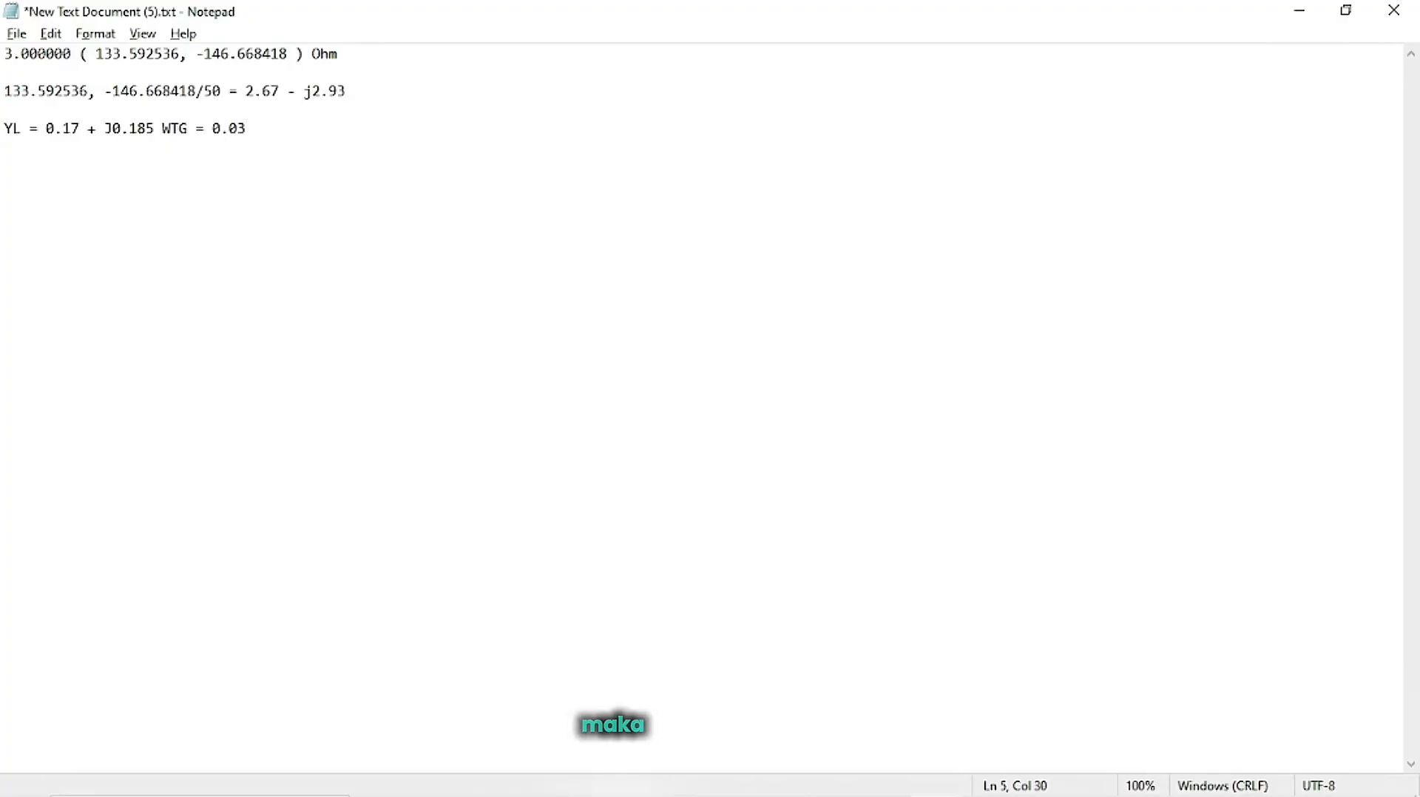
Switch to New Draft v3.pdf, read step 6 on rotating yL, and look up the chosen d1 and d2 values in step 2.
key(alt+Tab)
key(alt+Tab)
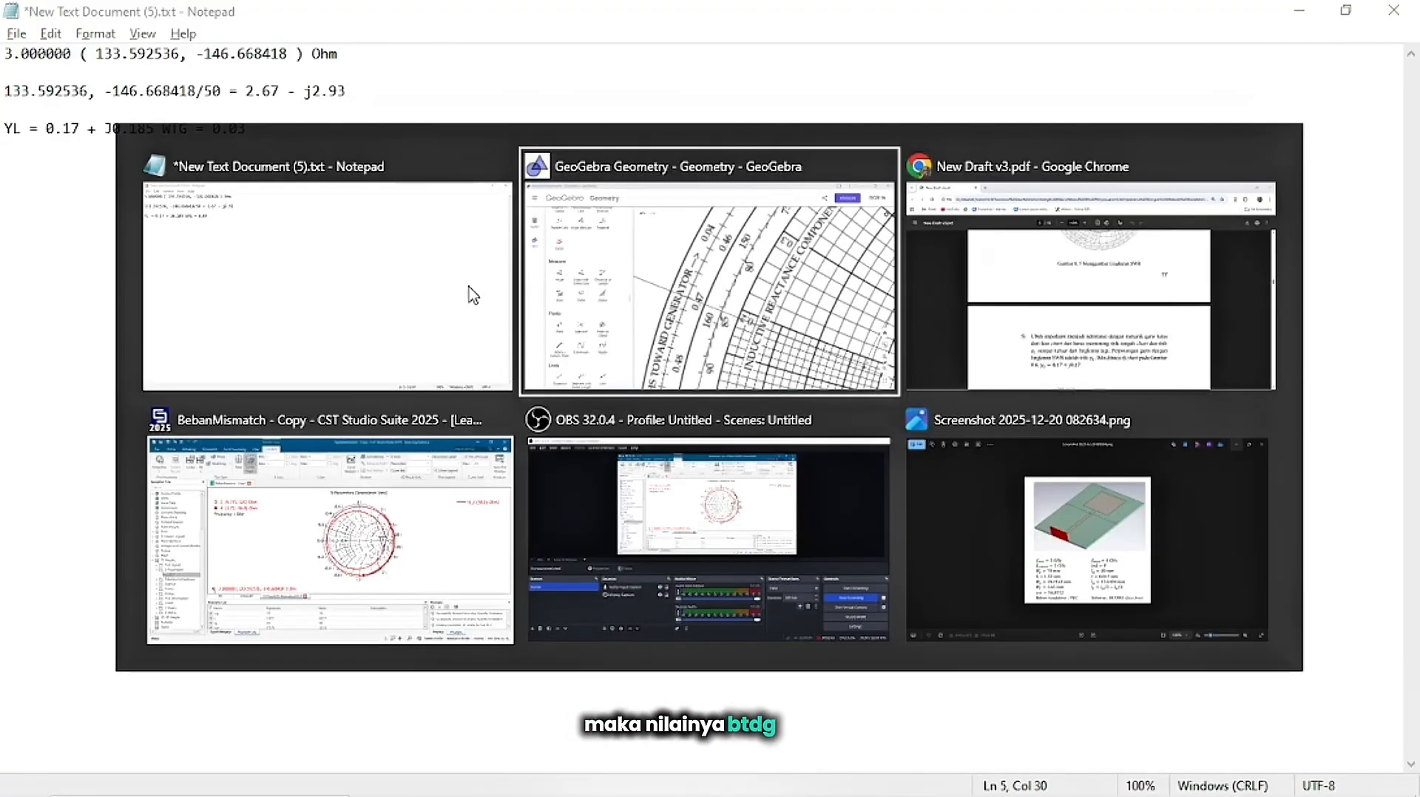
scroll(686, 442, down, 1)
scroll(685, 441, down, 4)
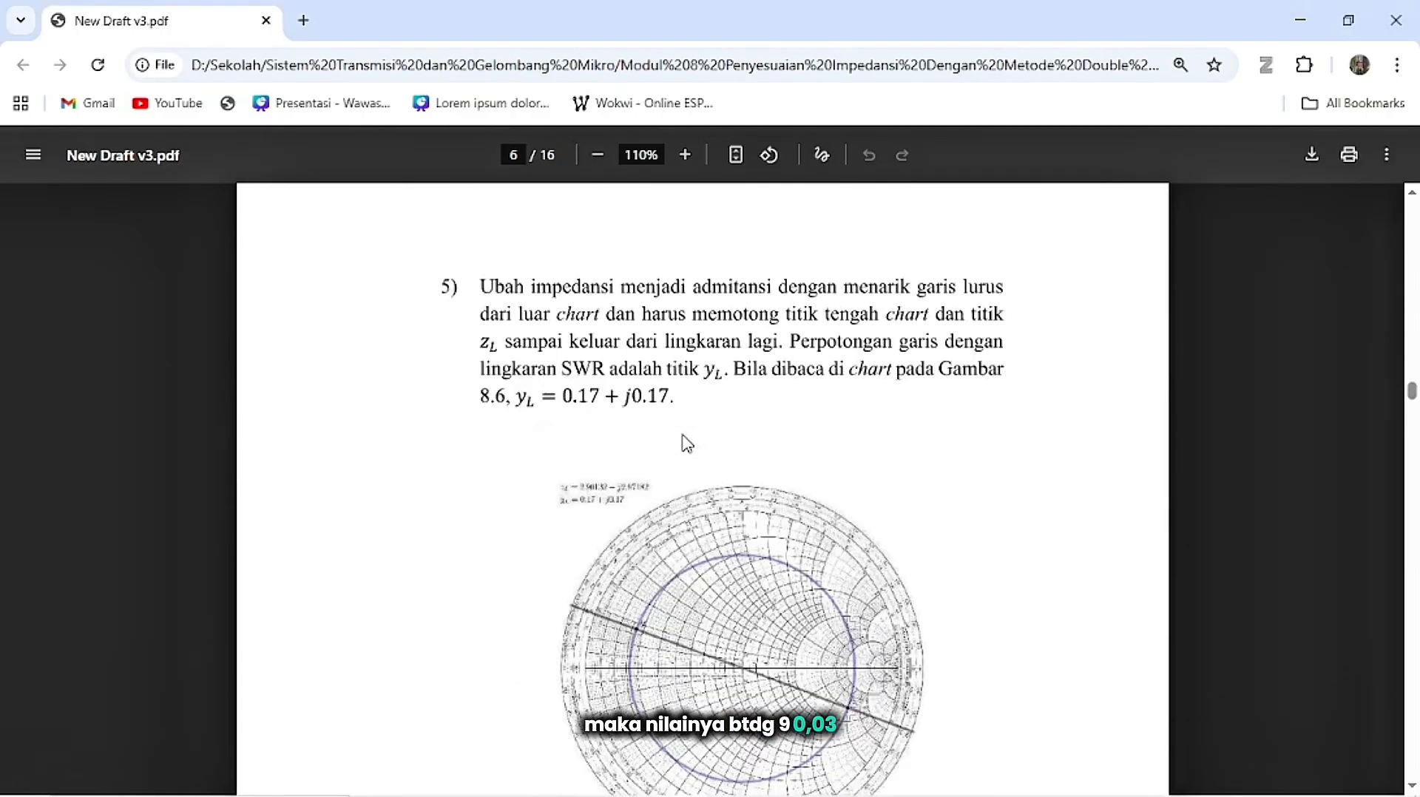
scroll(723, 516, down, 7)
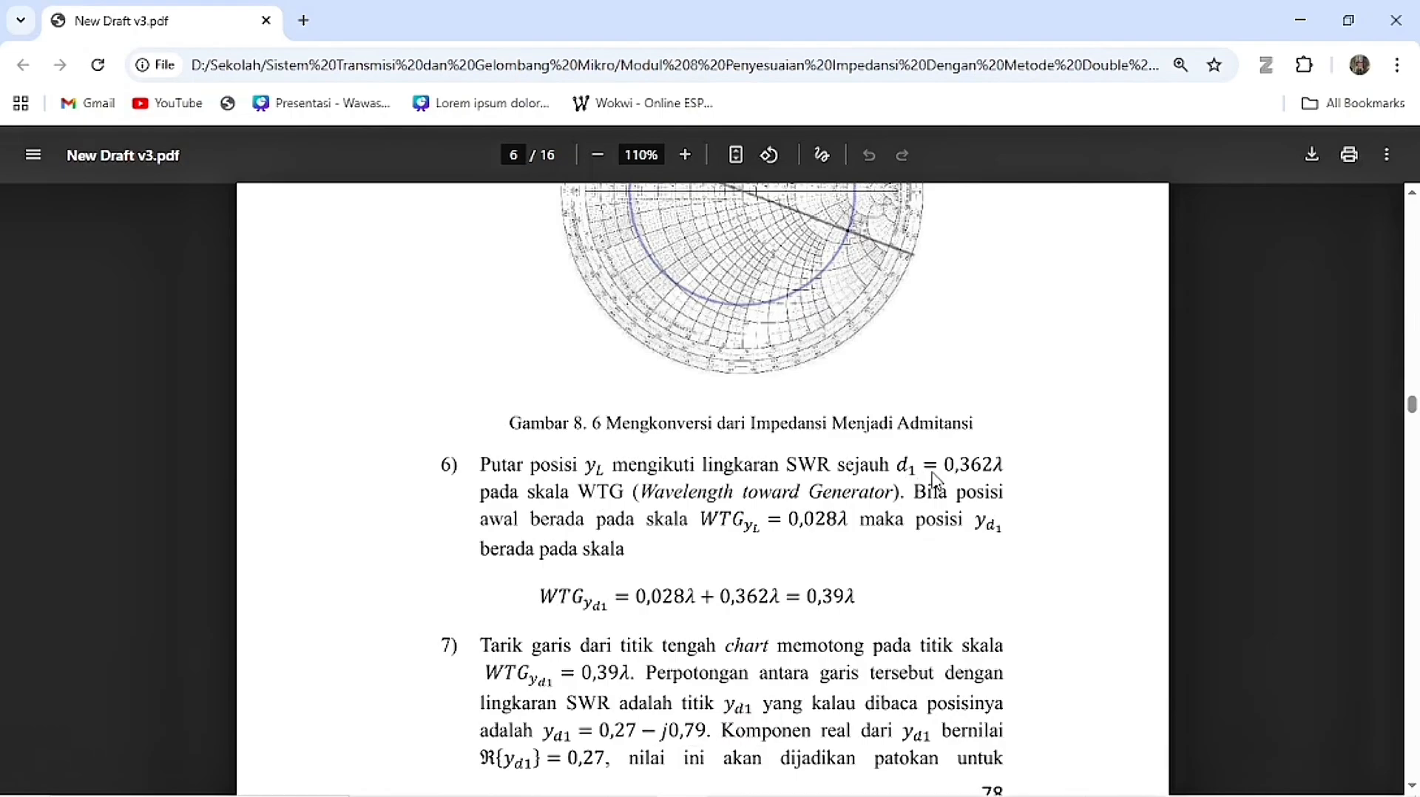
scroll(933, 477, up, 20)
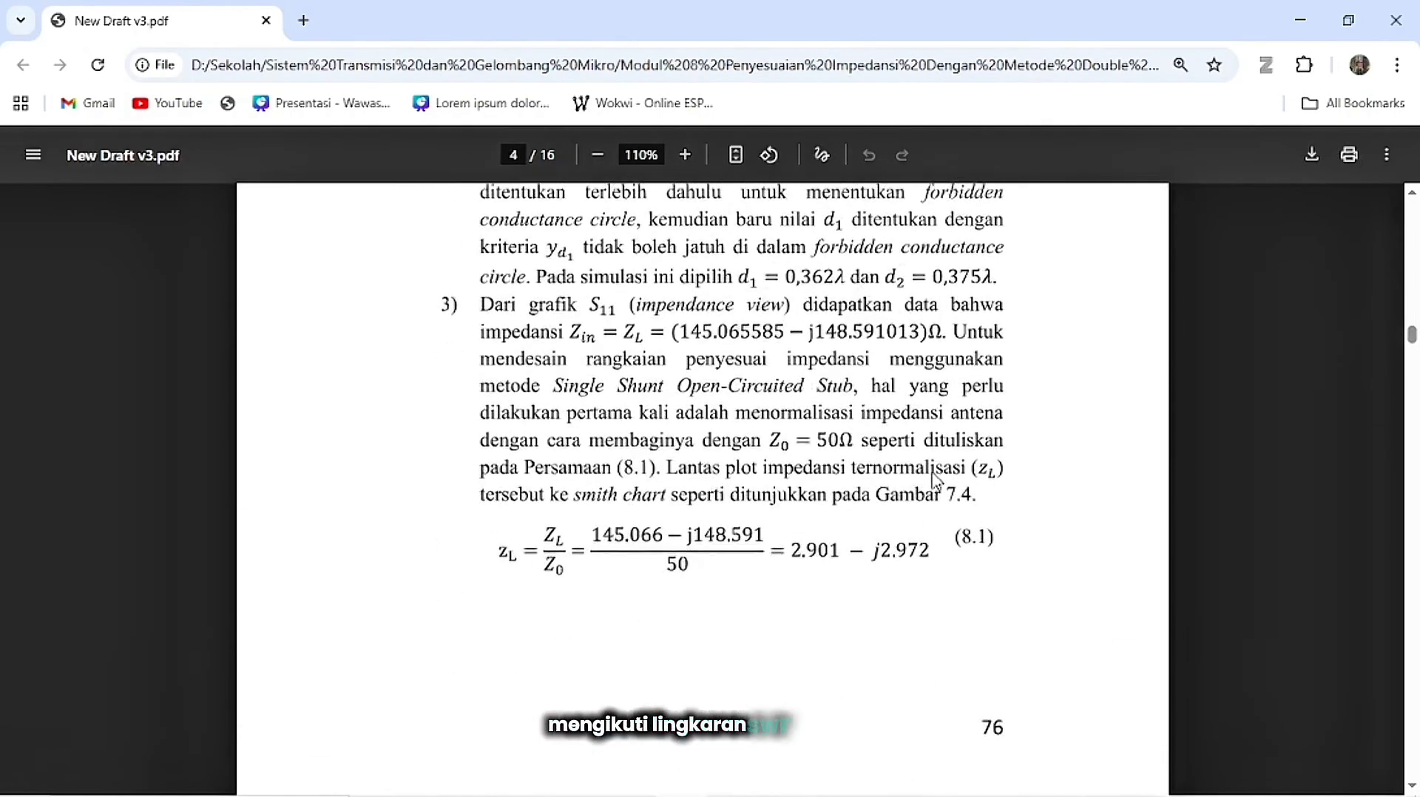
scroll(933, 477, up, 15)
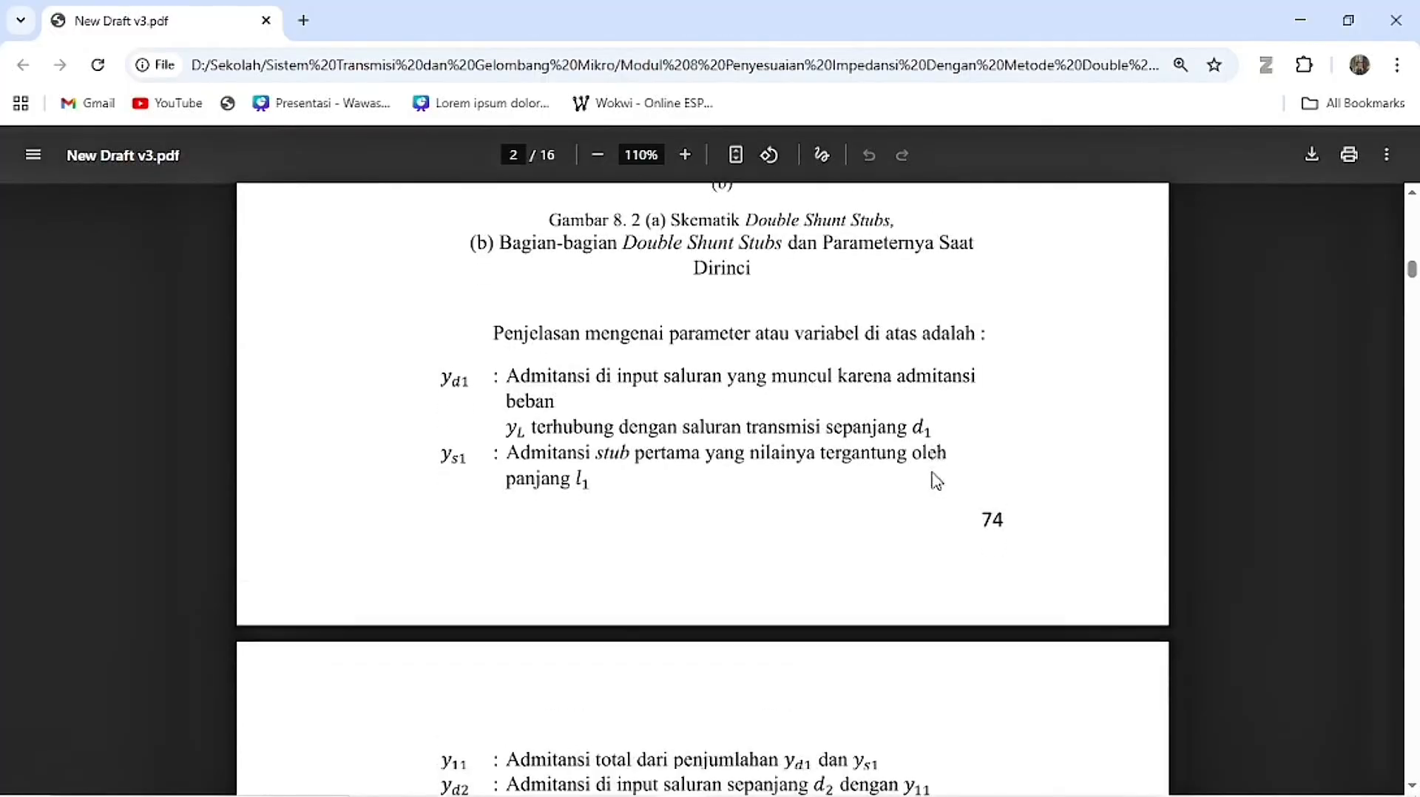
scroll(936, 481, up, 17)
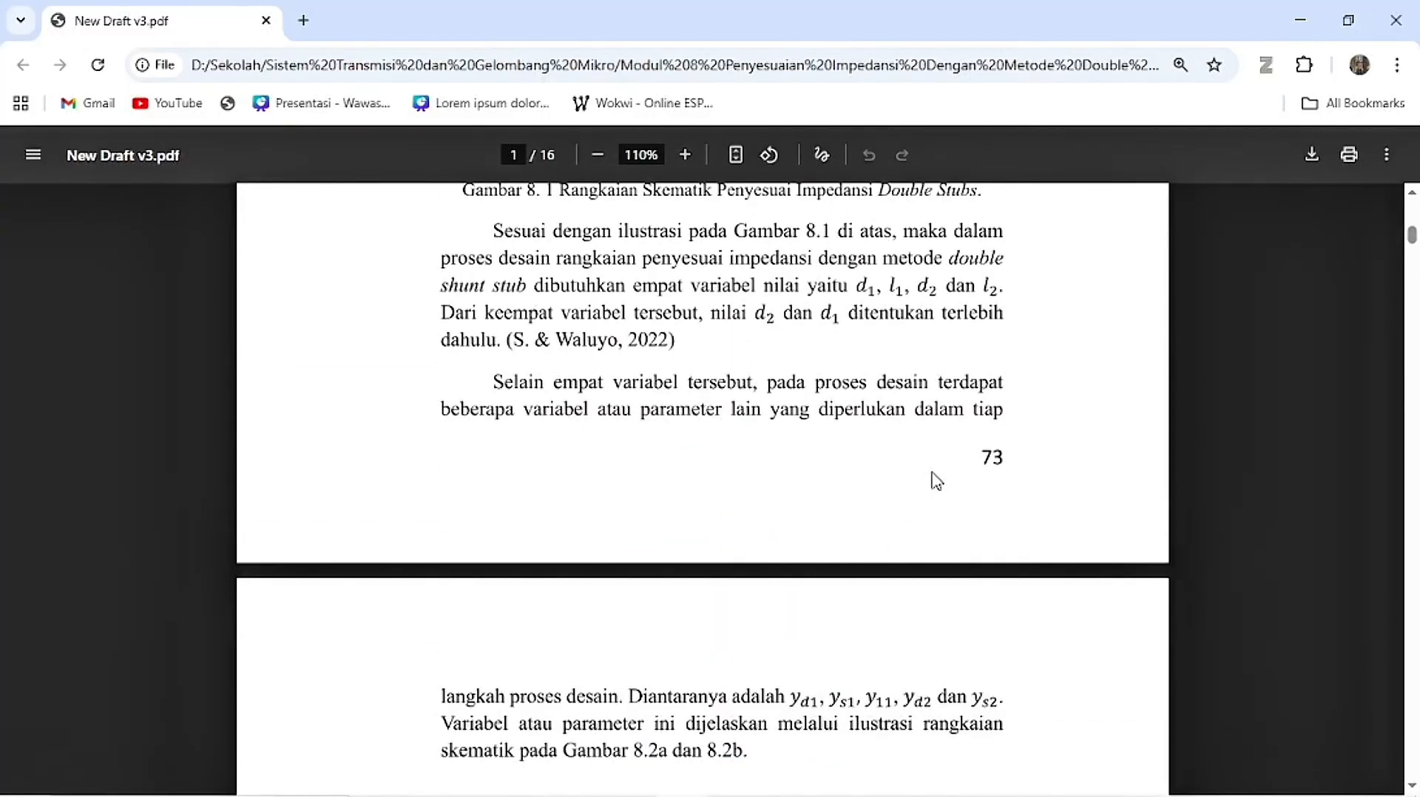
scroll(935, 480, up, 1)
scroll(935, 481, down, 9)
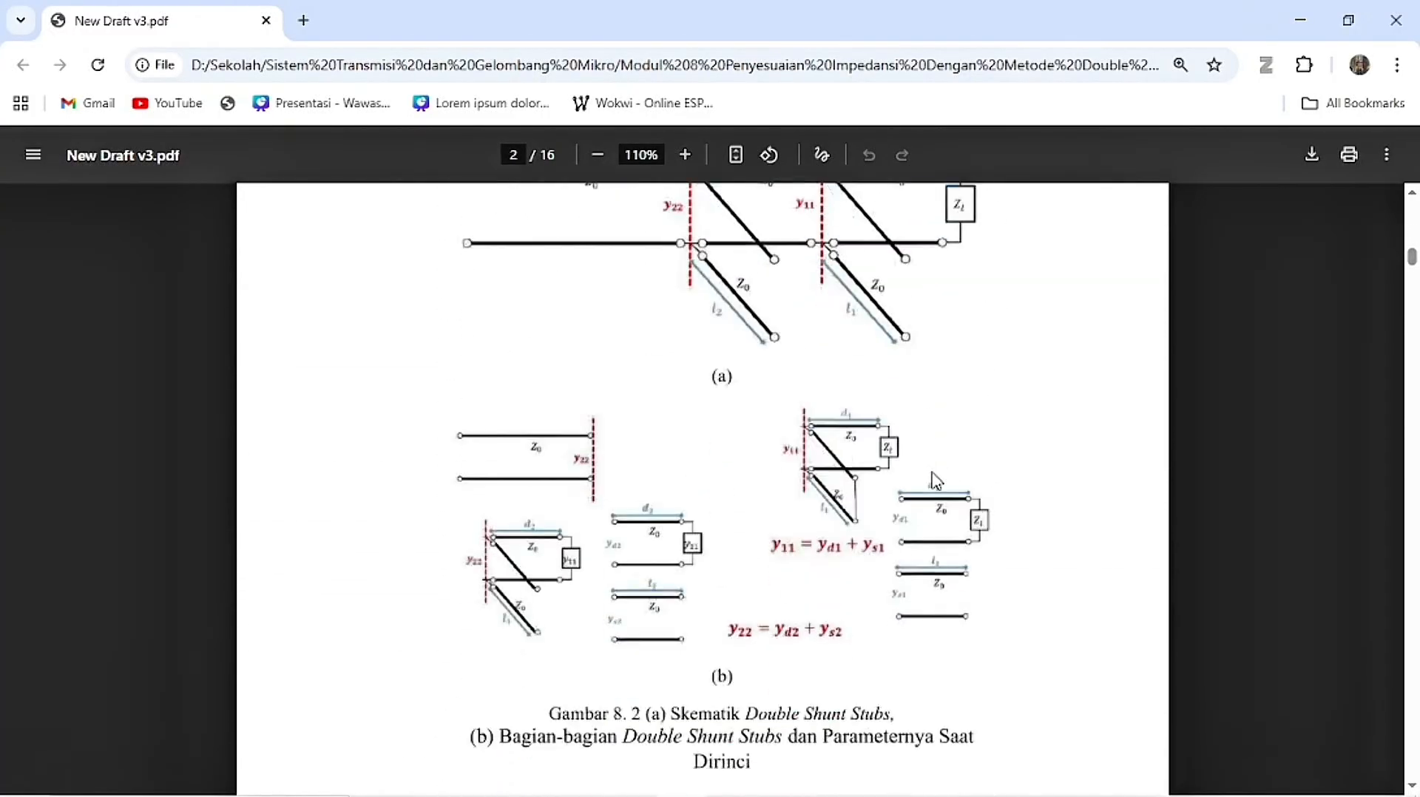
scroll(933, 477, down, 14)
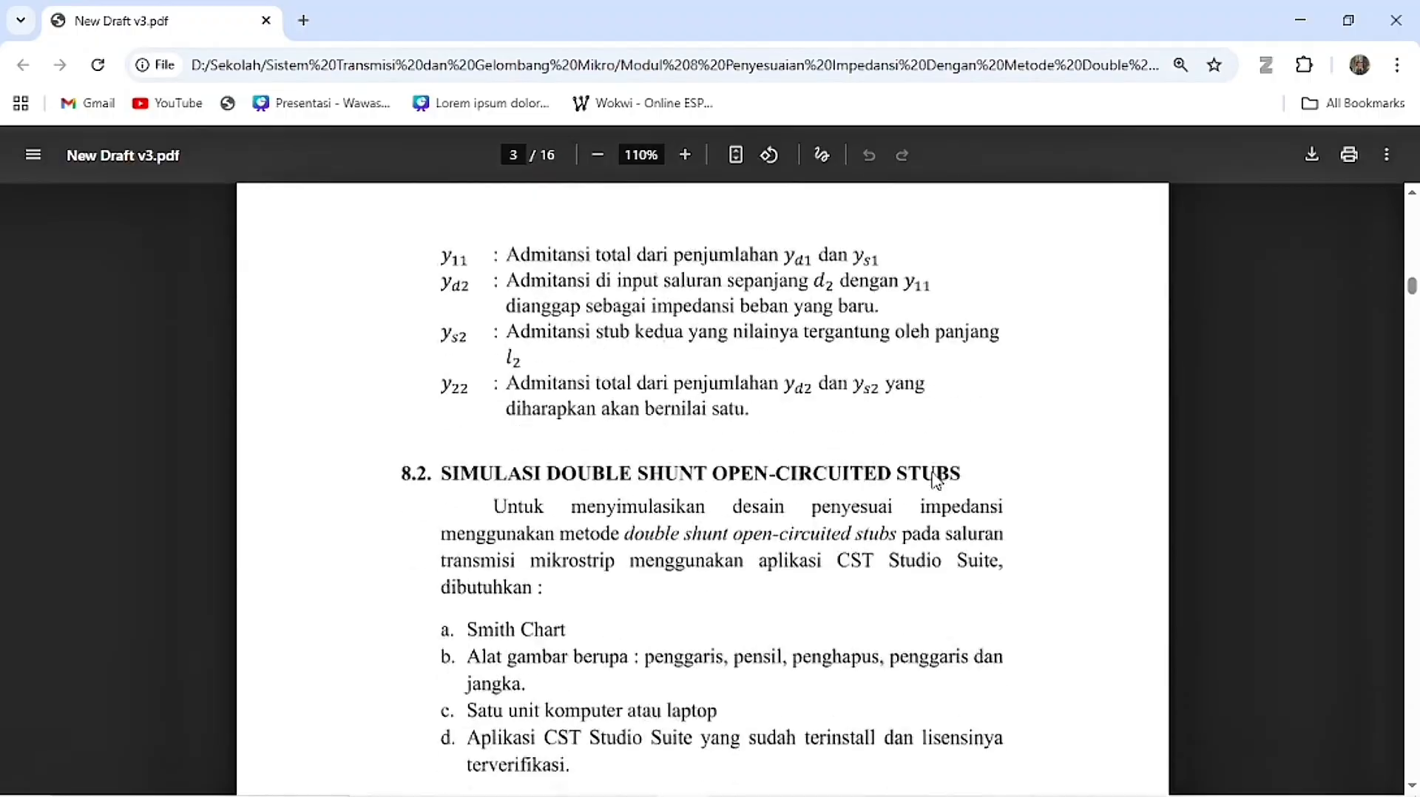
scroll(935, 479, down, 8)
scroll(936, 480, down, 8)
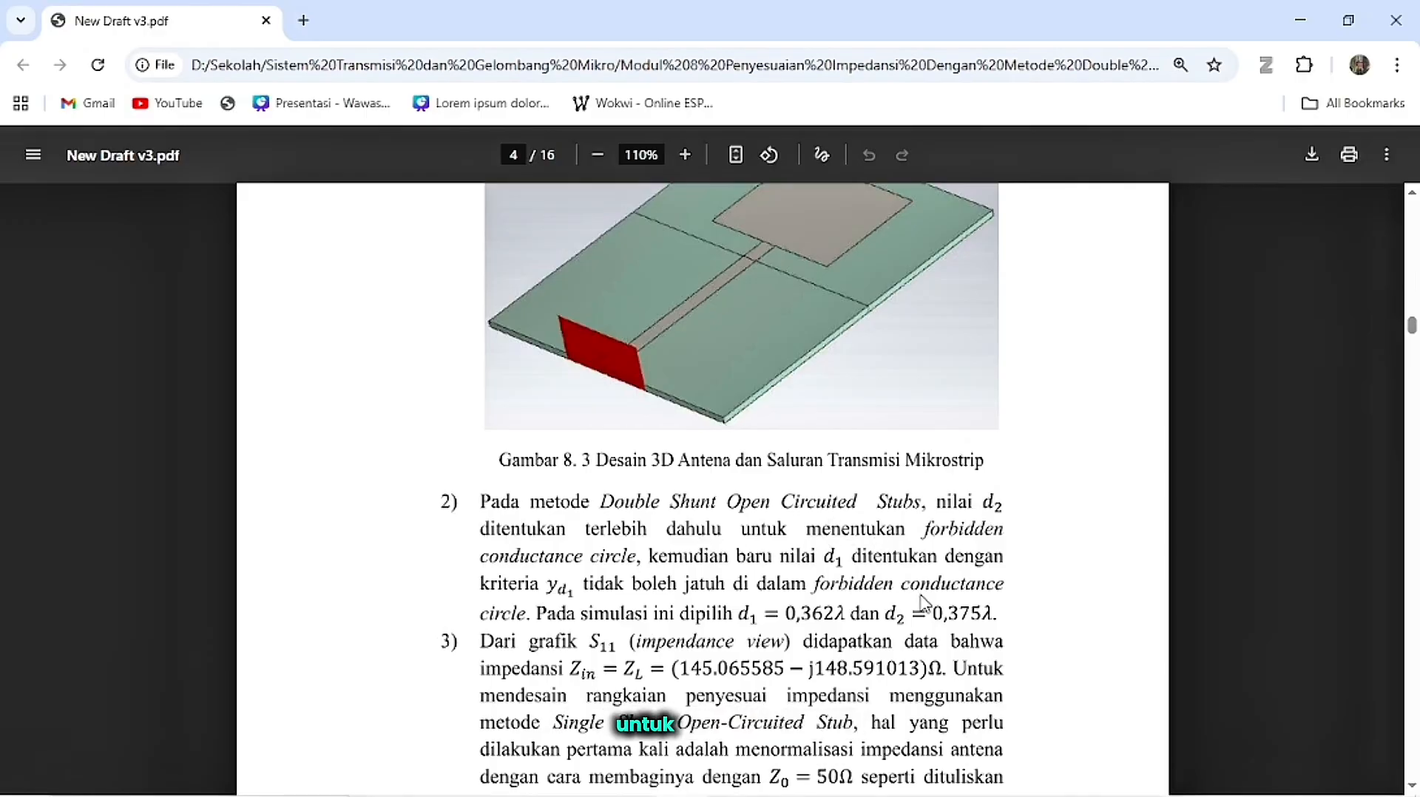
scroll(824, 629, down, 1)
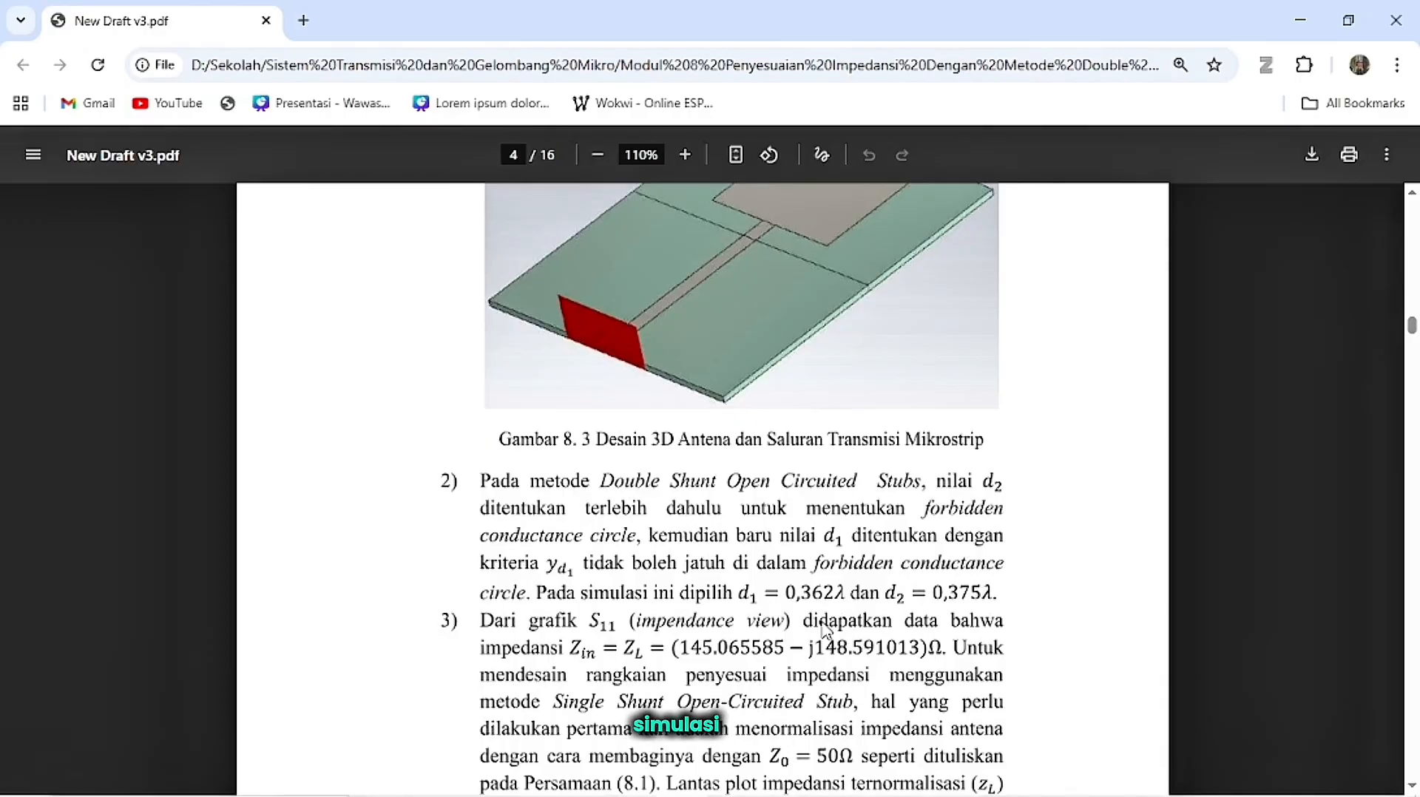
In Notepad, add the line "d1 = 0.362lamda d2 = 0.375lamda" between the normalised impedance and the YL line.
key(alt+Tab)
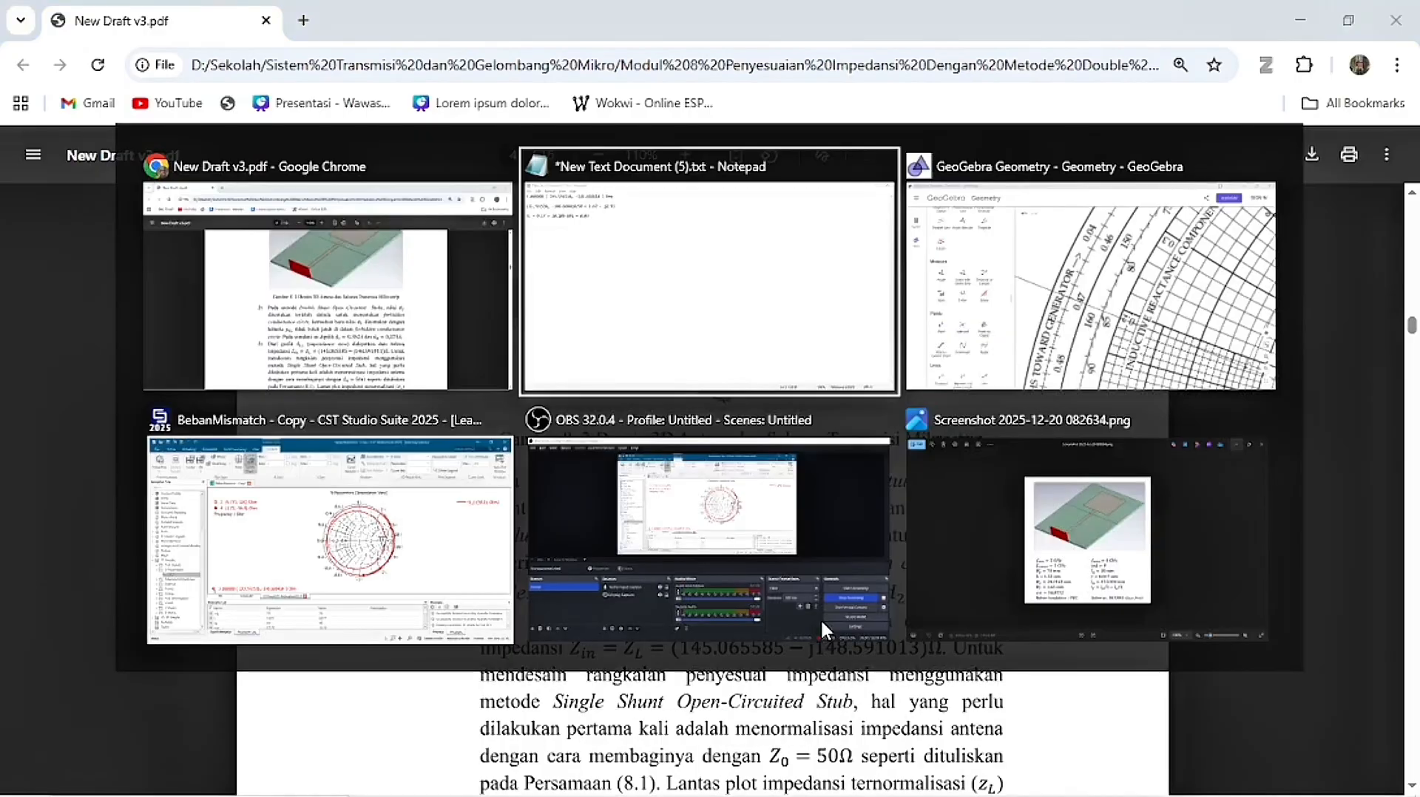
click(478, 88)
key(Return)
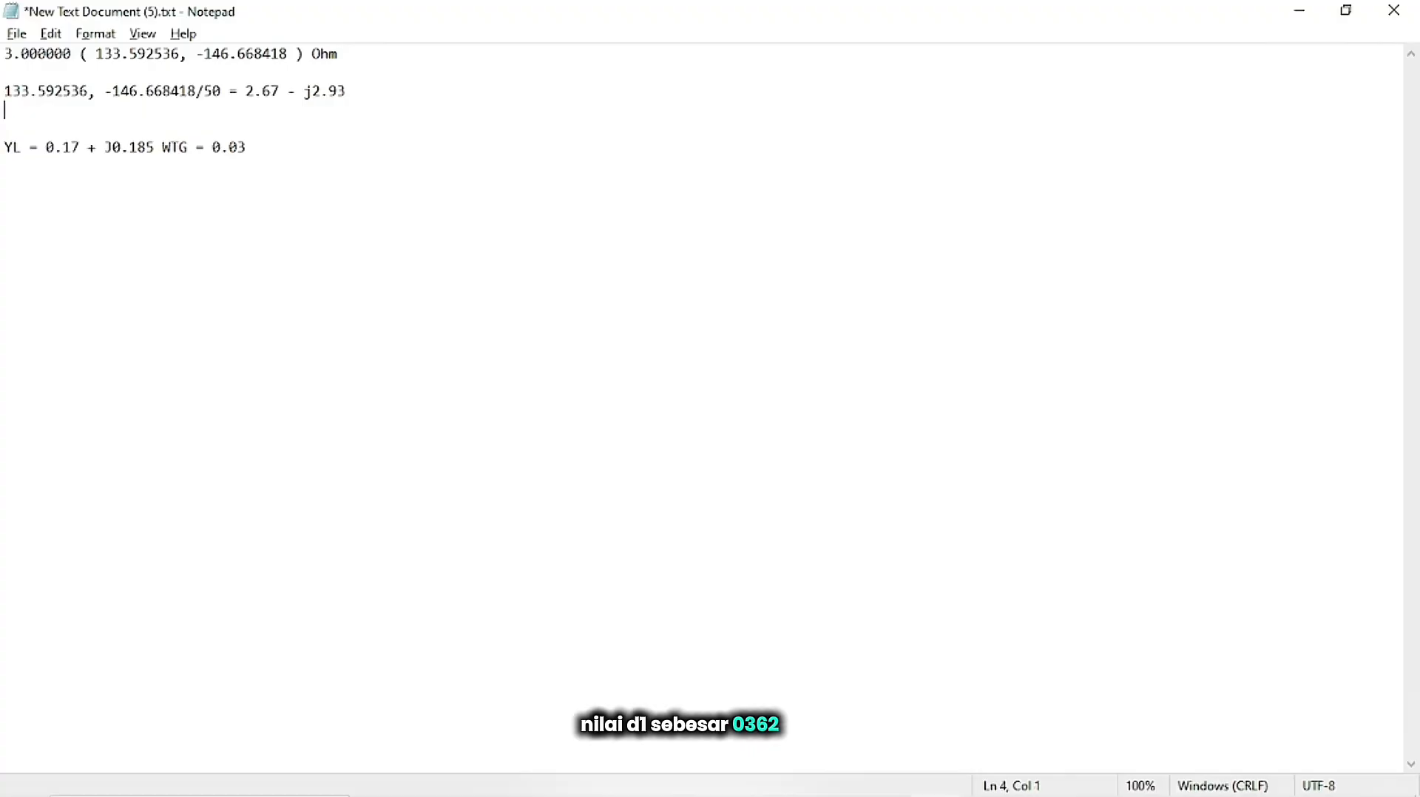
key(Return)
text(d1 = 0.362lamda)
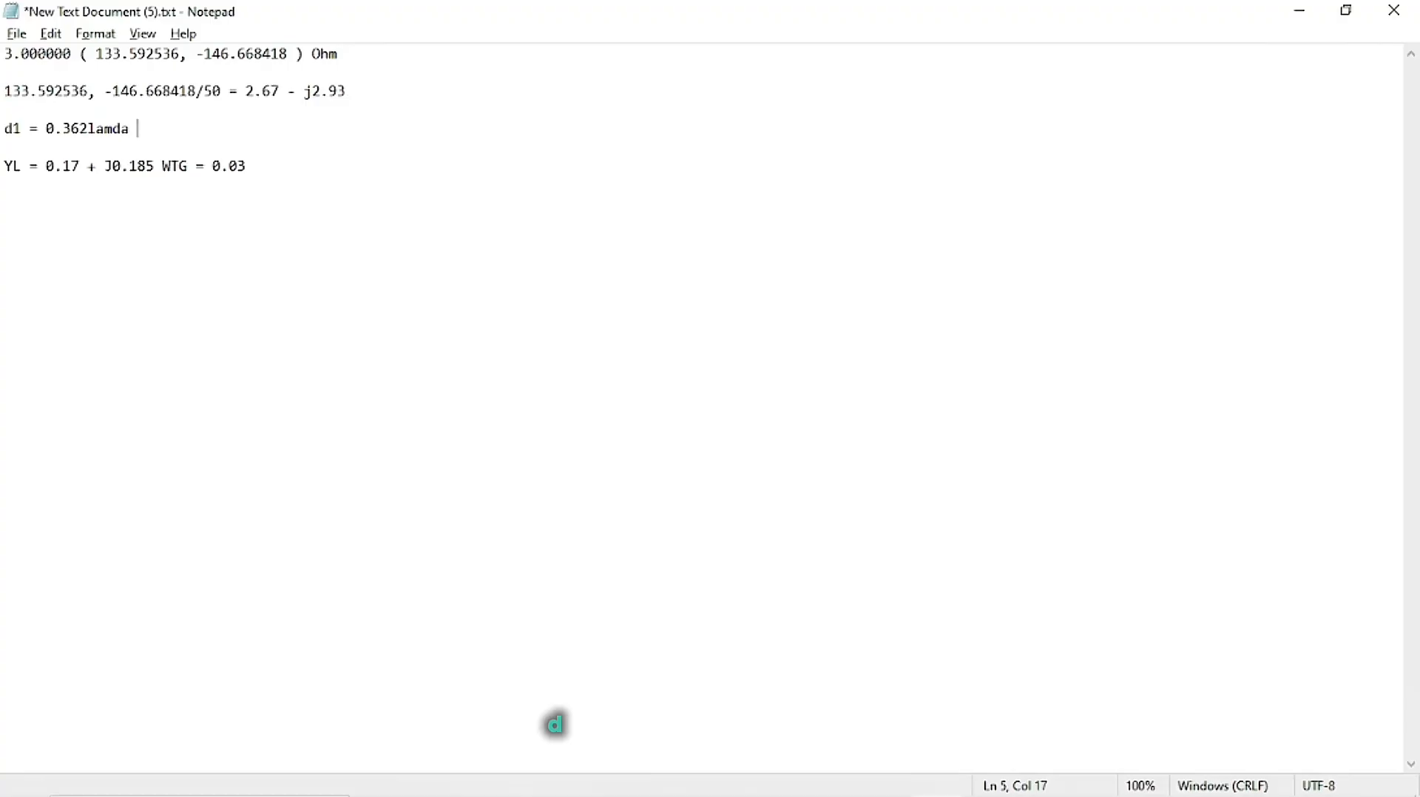
key(alt+Tab)
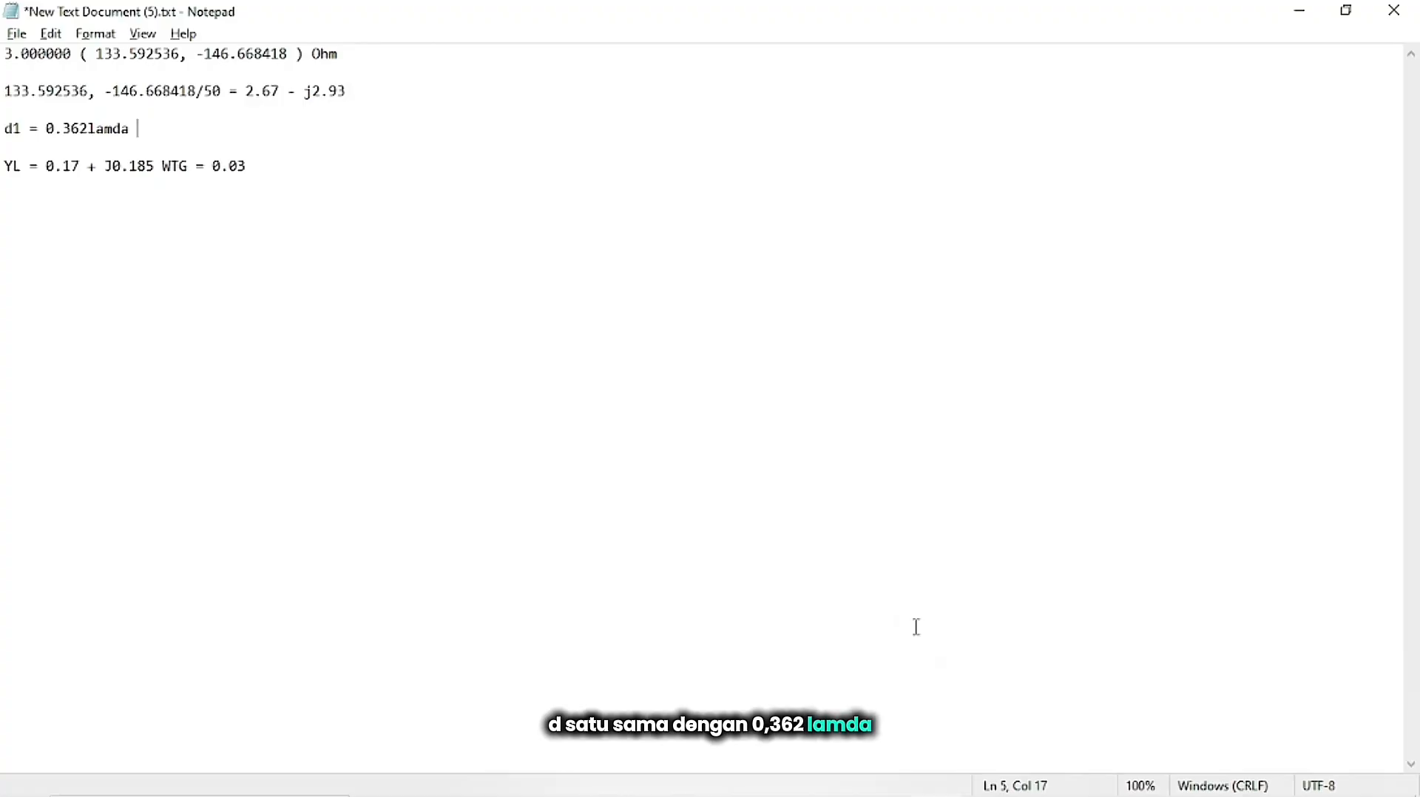
text(d2)
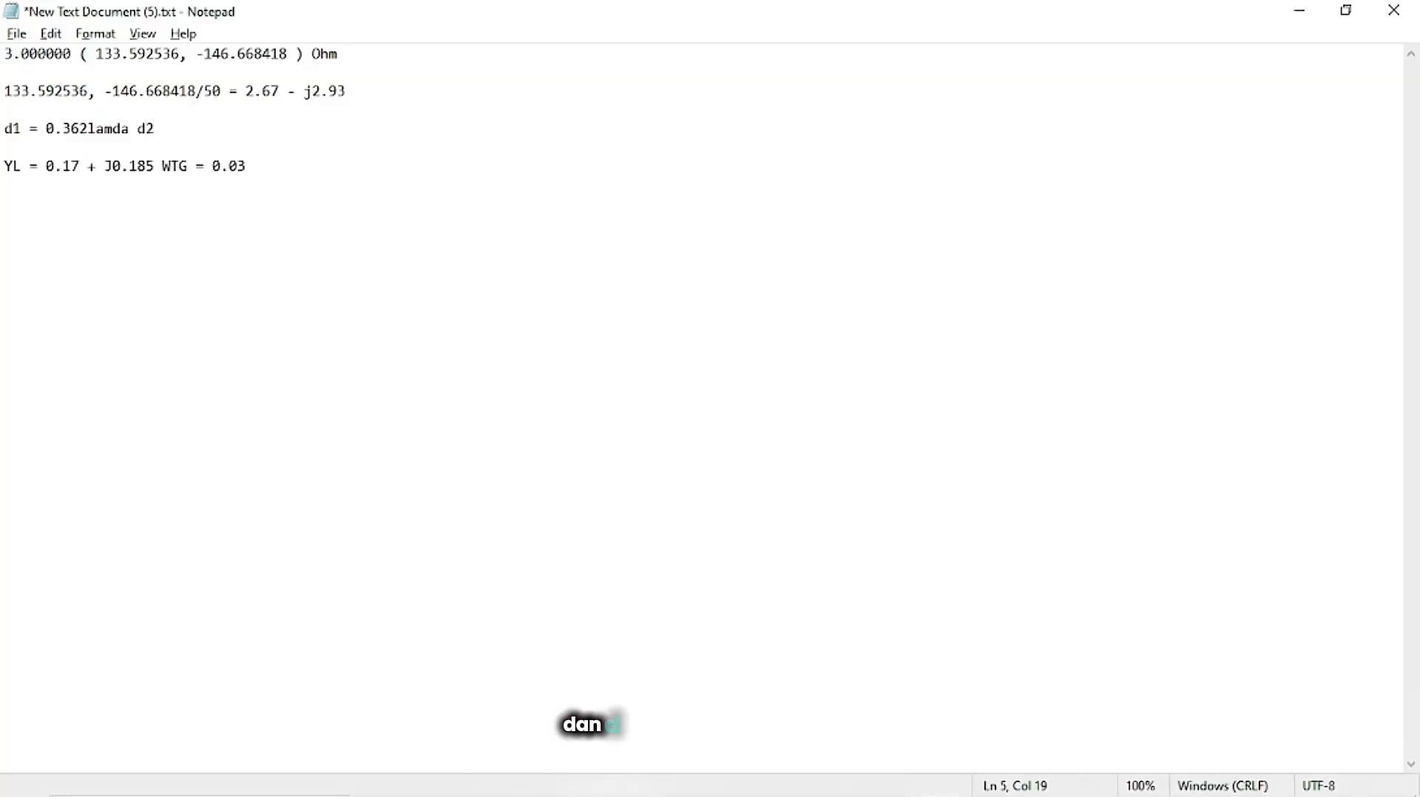
text( = 0.)
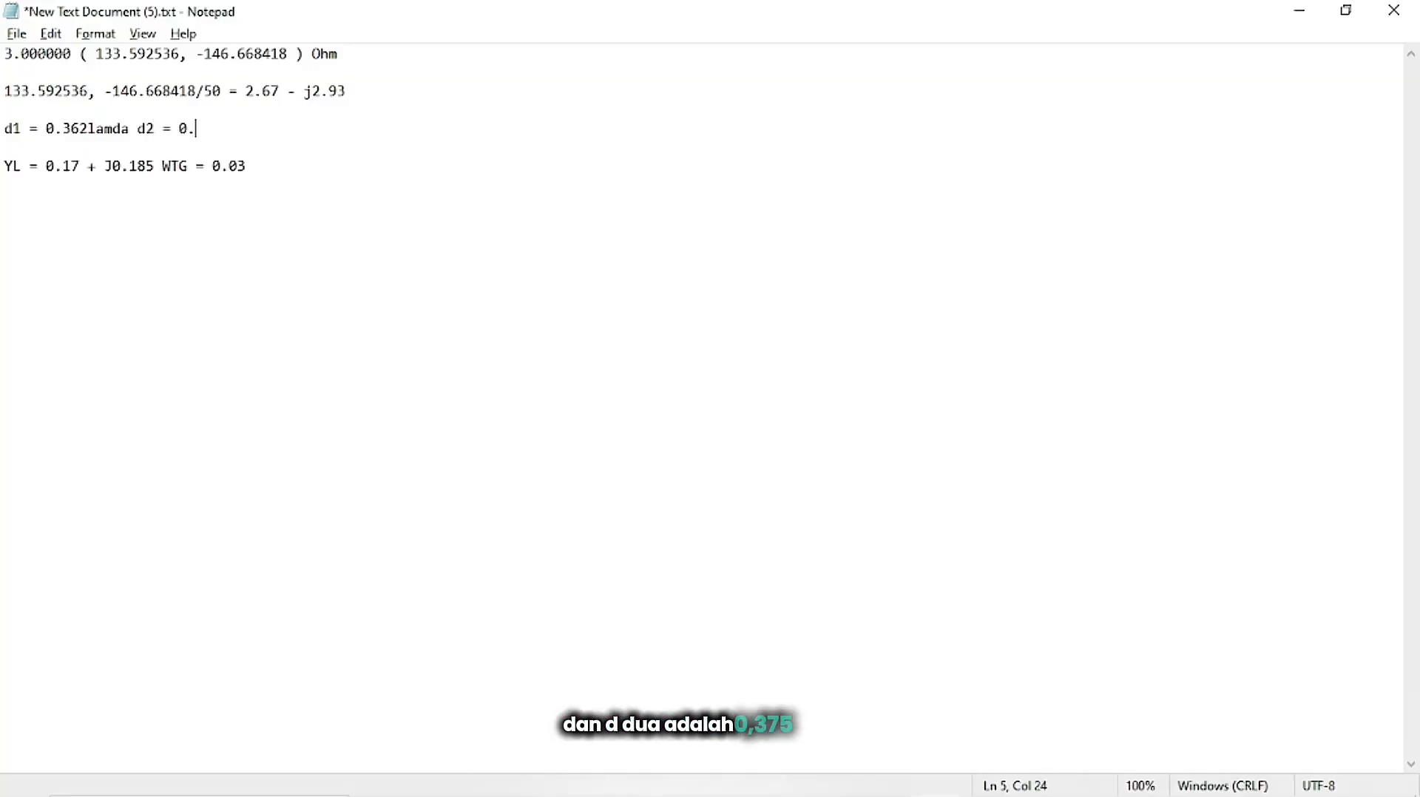
text(375lamda)
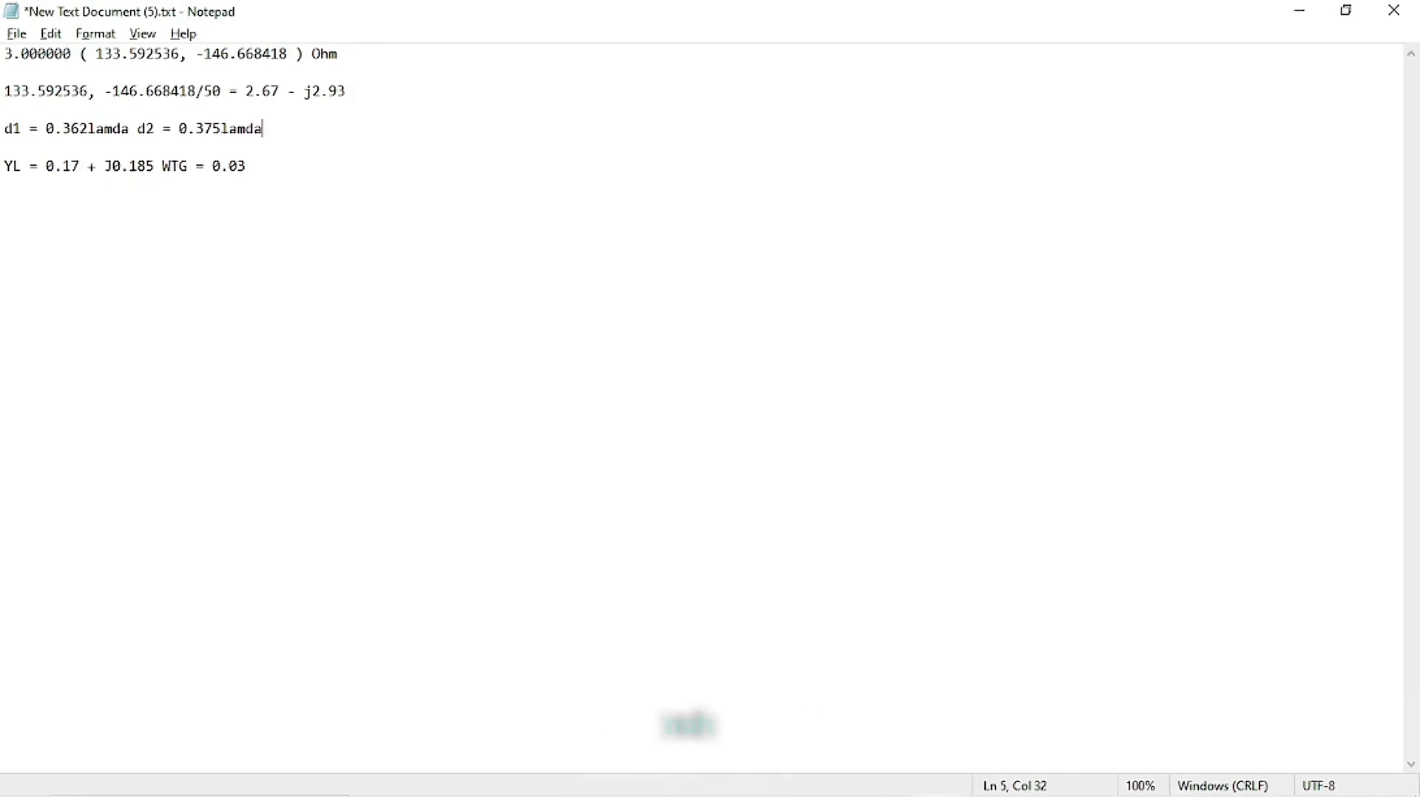
Switch to New Draft v3.pdf and read step 6 on moving yL along the SWR circle by d1 on the WTG scale.
key(alt+Tab)
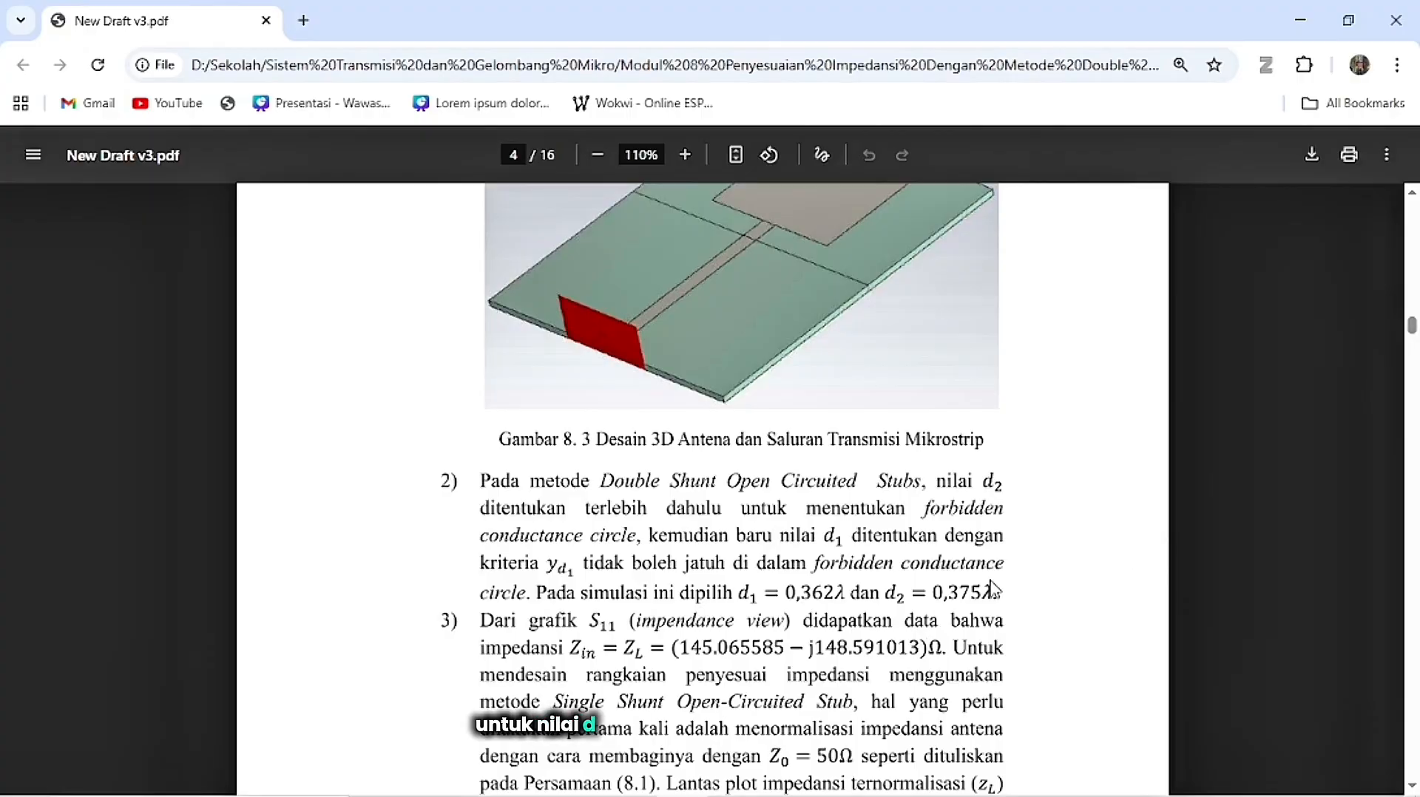
scroll(993, 588, down, 2)
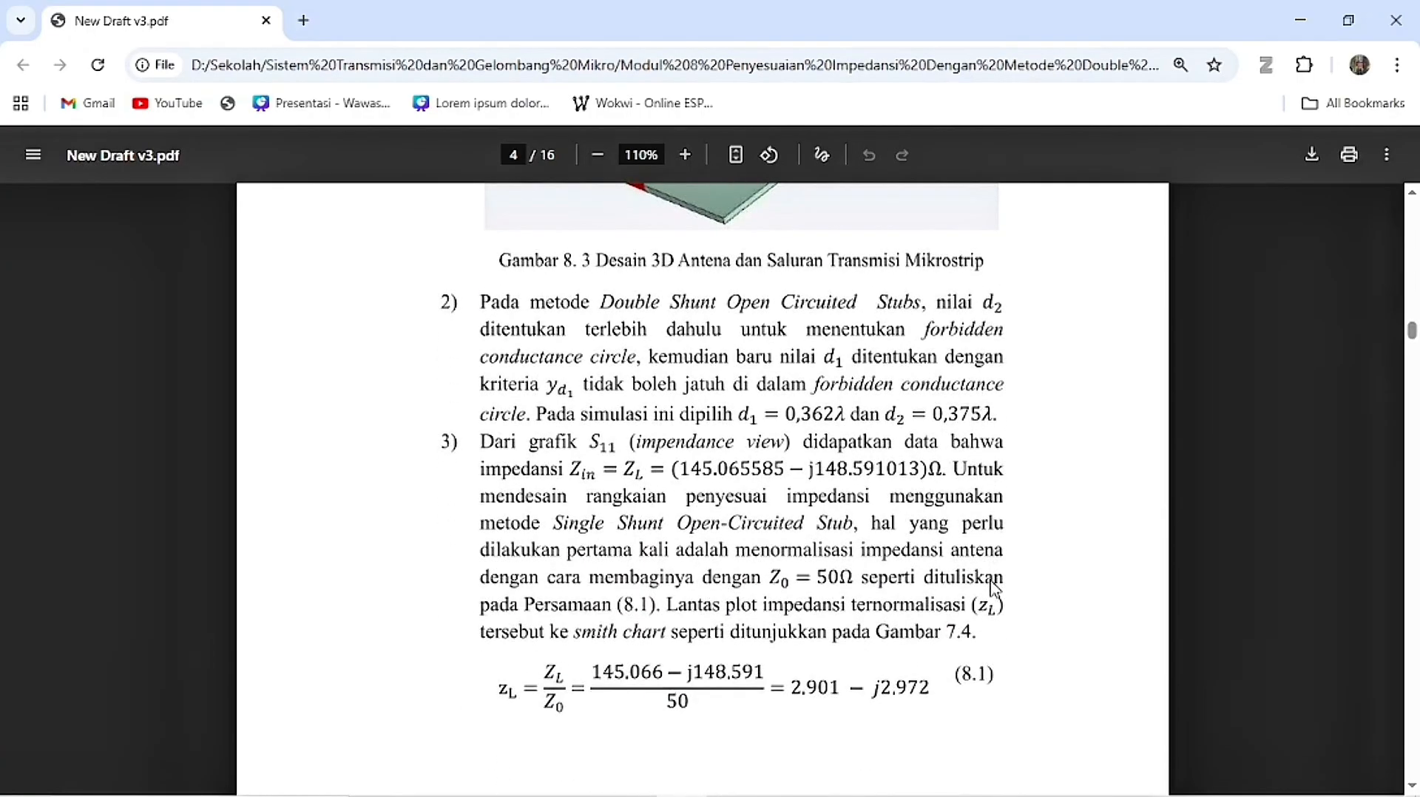
scroll(993, 588, down, 12)
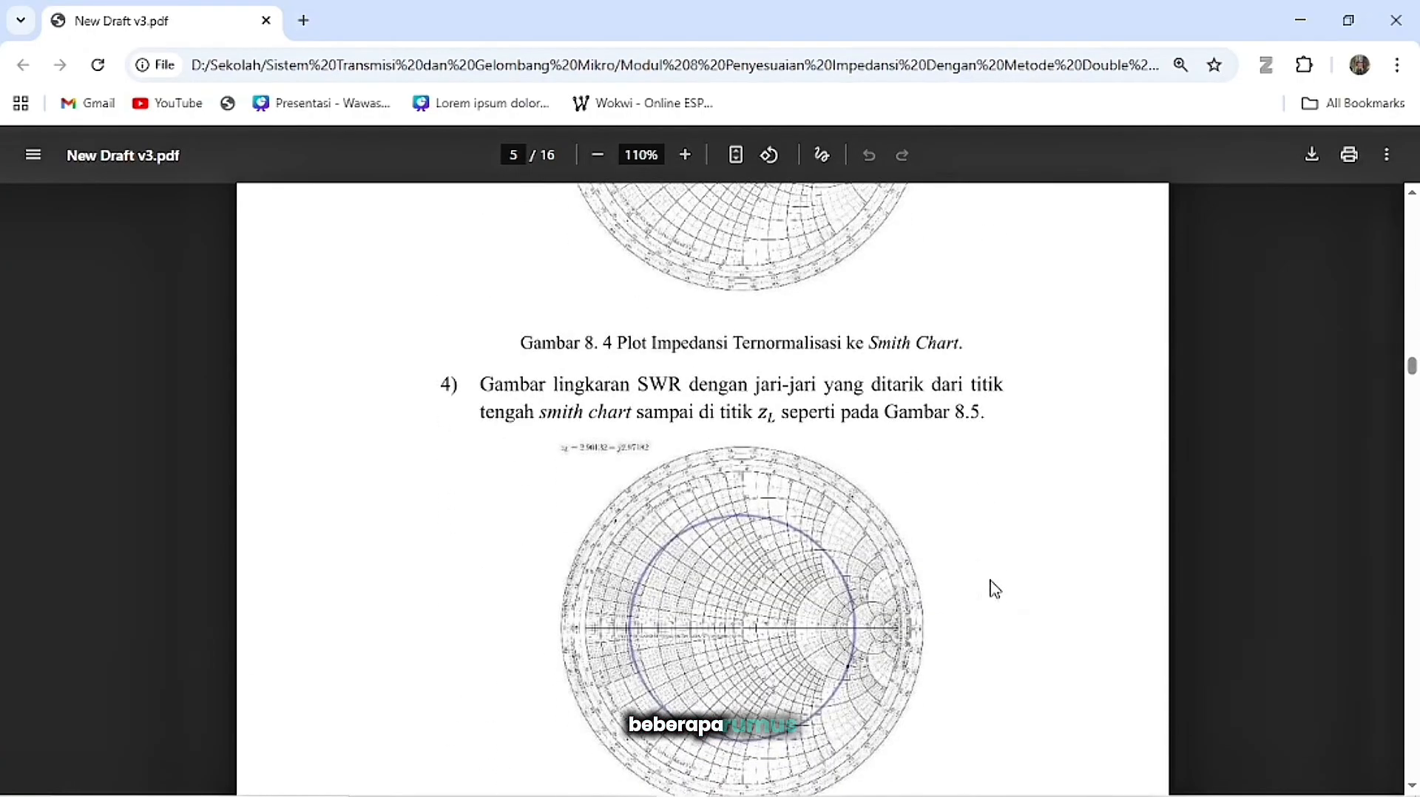
scroll(993, 588, down, 10)
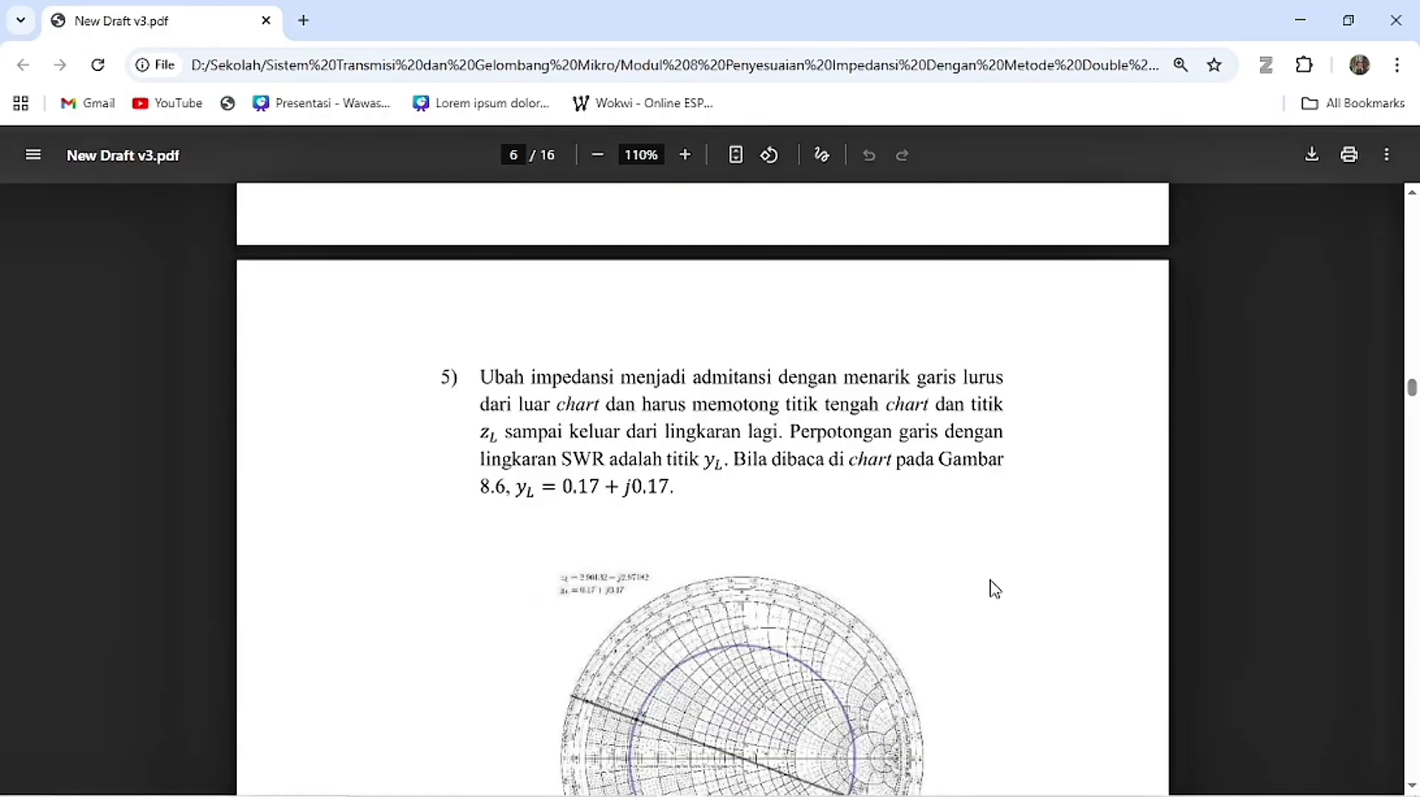
scroll(994, 589, down, 10)
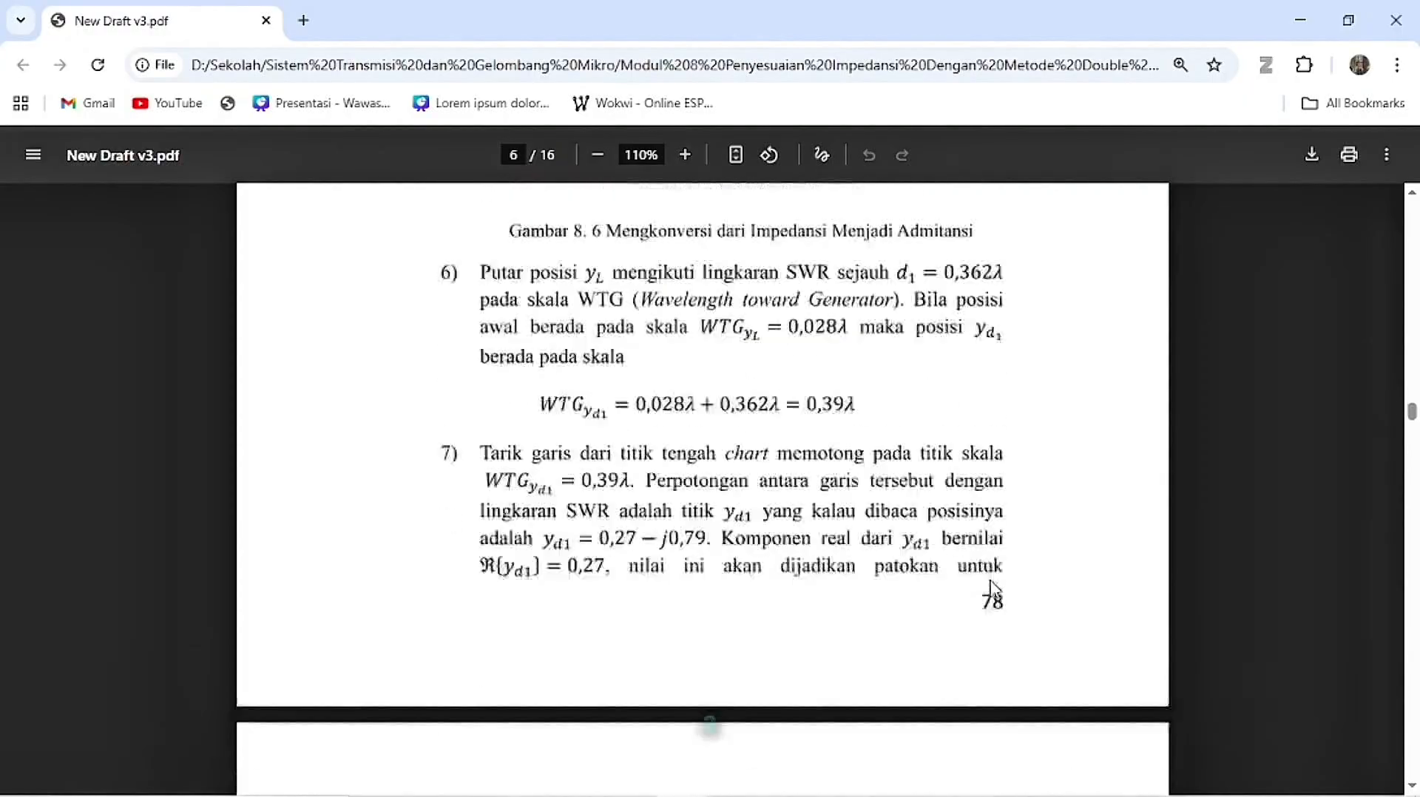
scroll(993, 588, up, 6)
scroll(994, 589, down, 3)
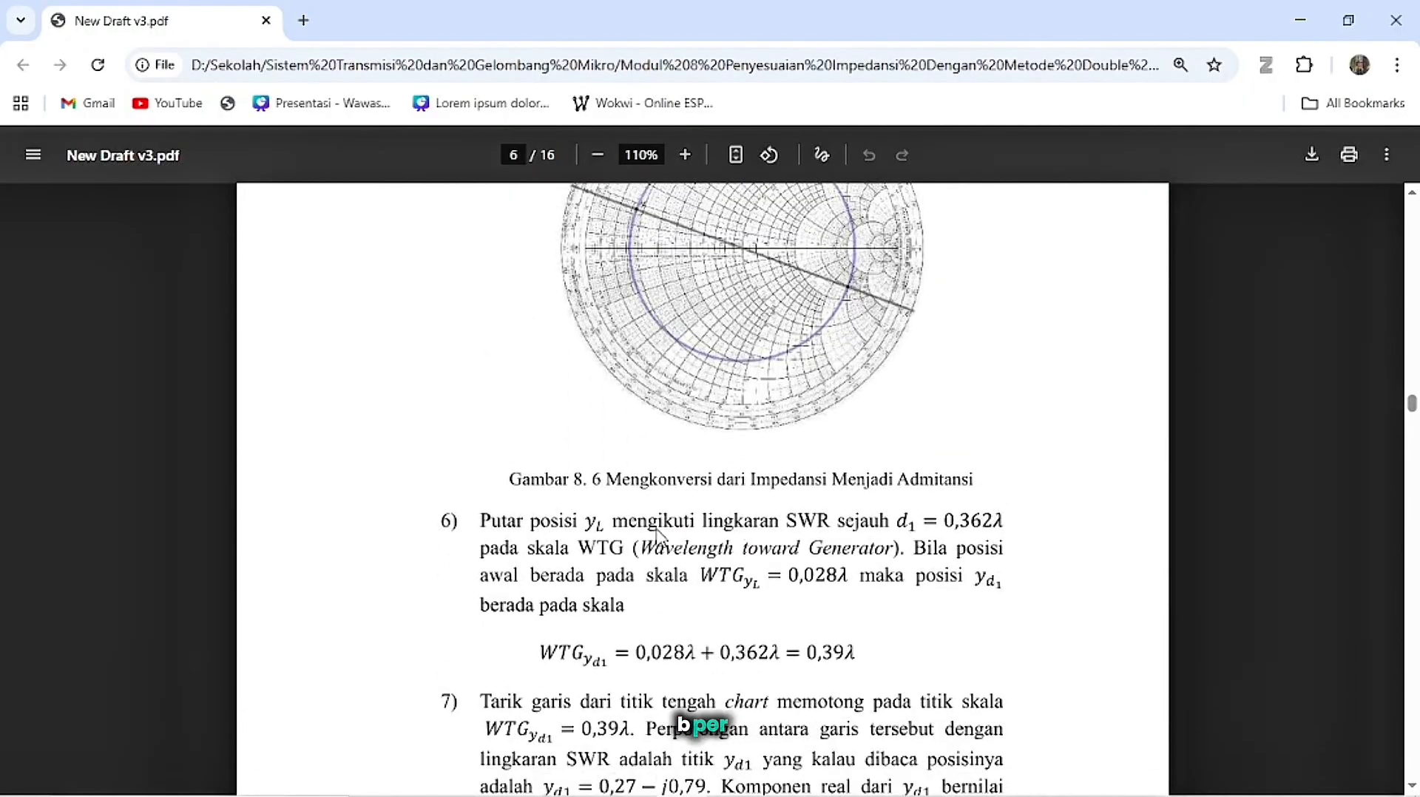
scroll(658, 535, down, 1)
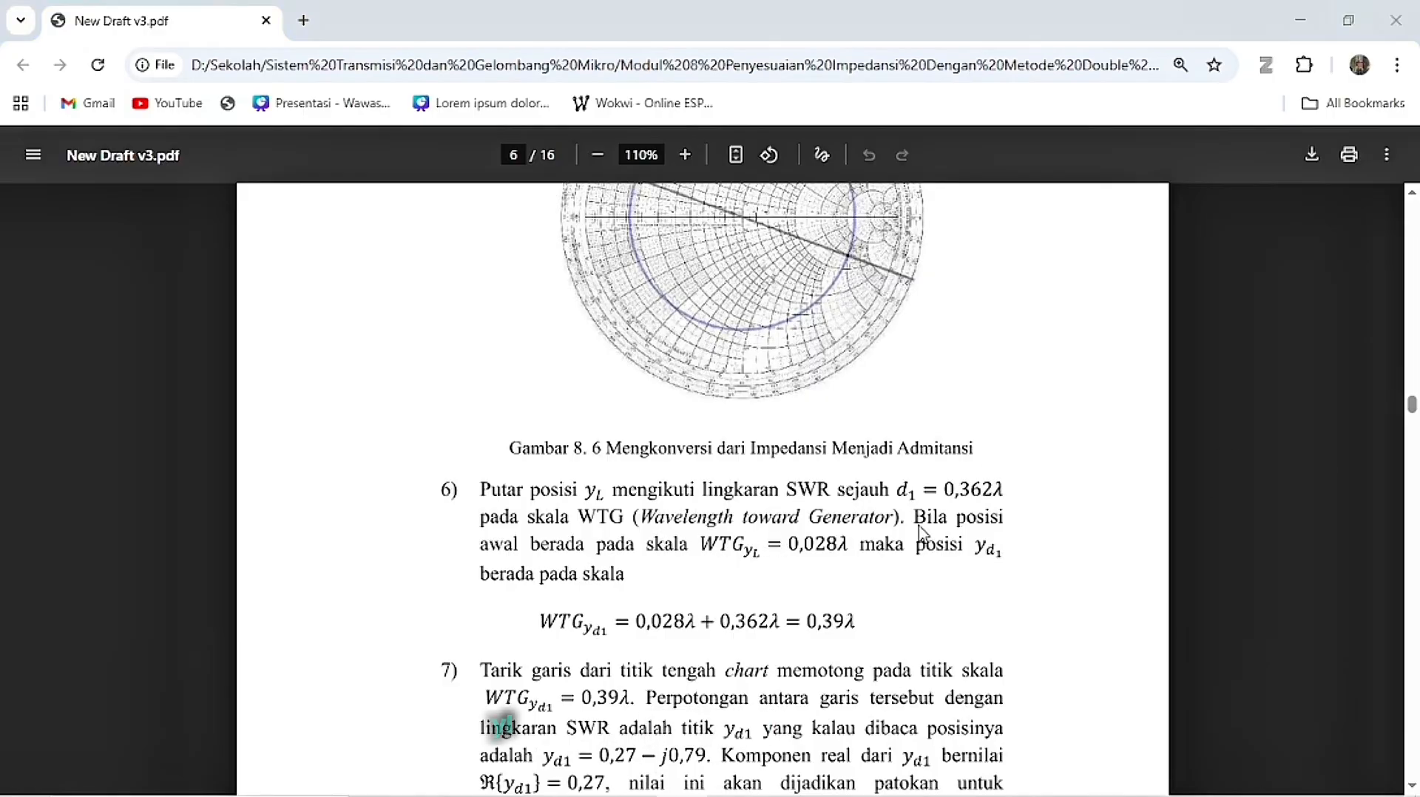
In Notepad, add the line "0.362 + 0.03 = 0.392" below the YL line, separated by a blank line.
key(alt+Tab)
key(Return)
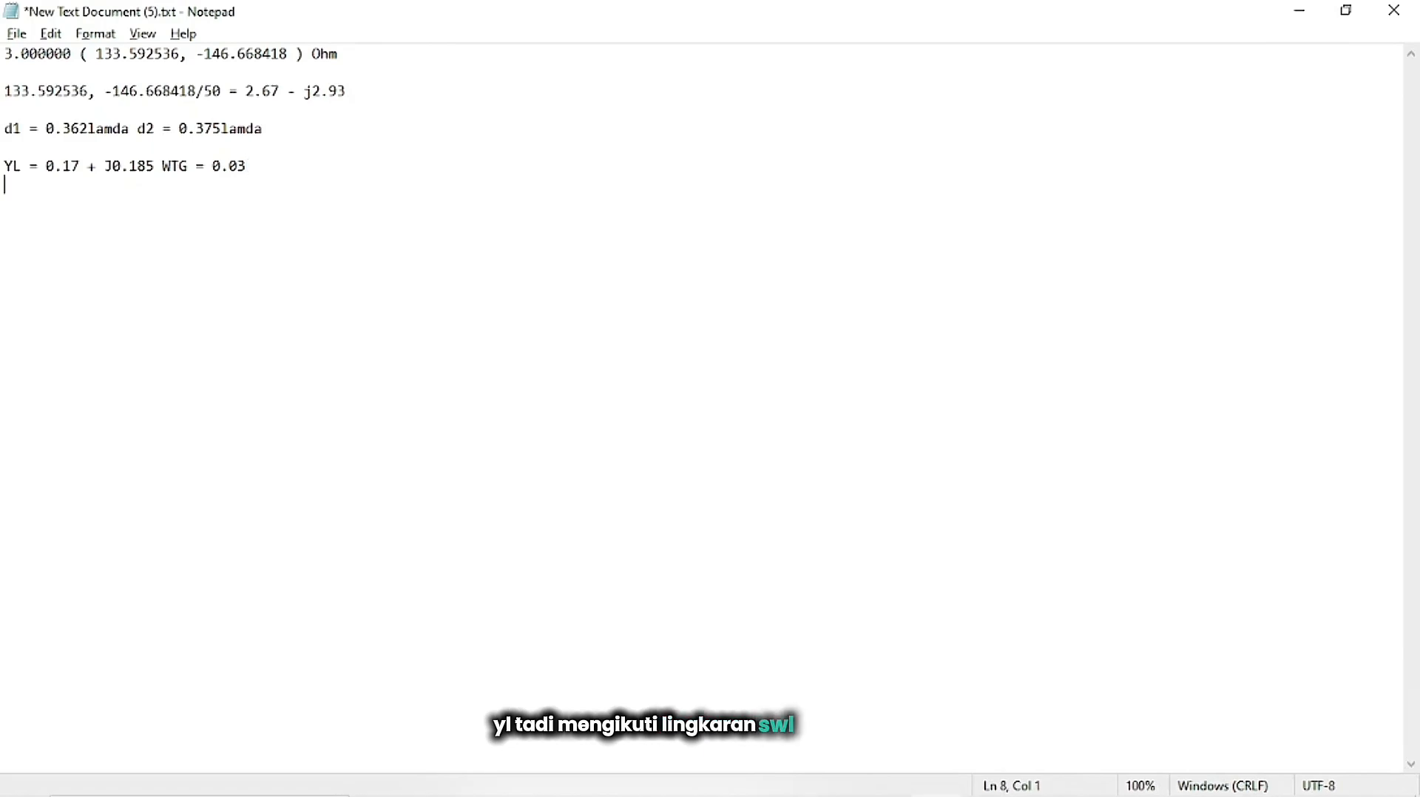
key(Return)
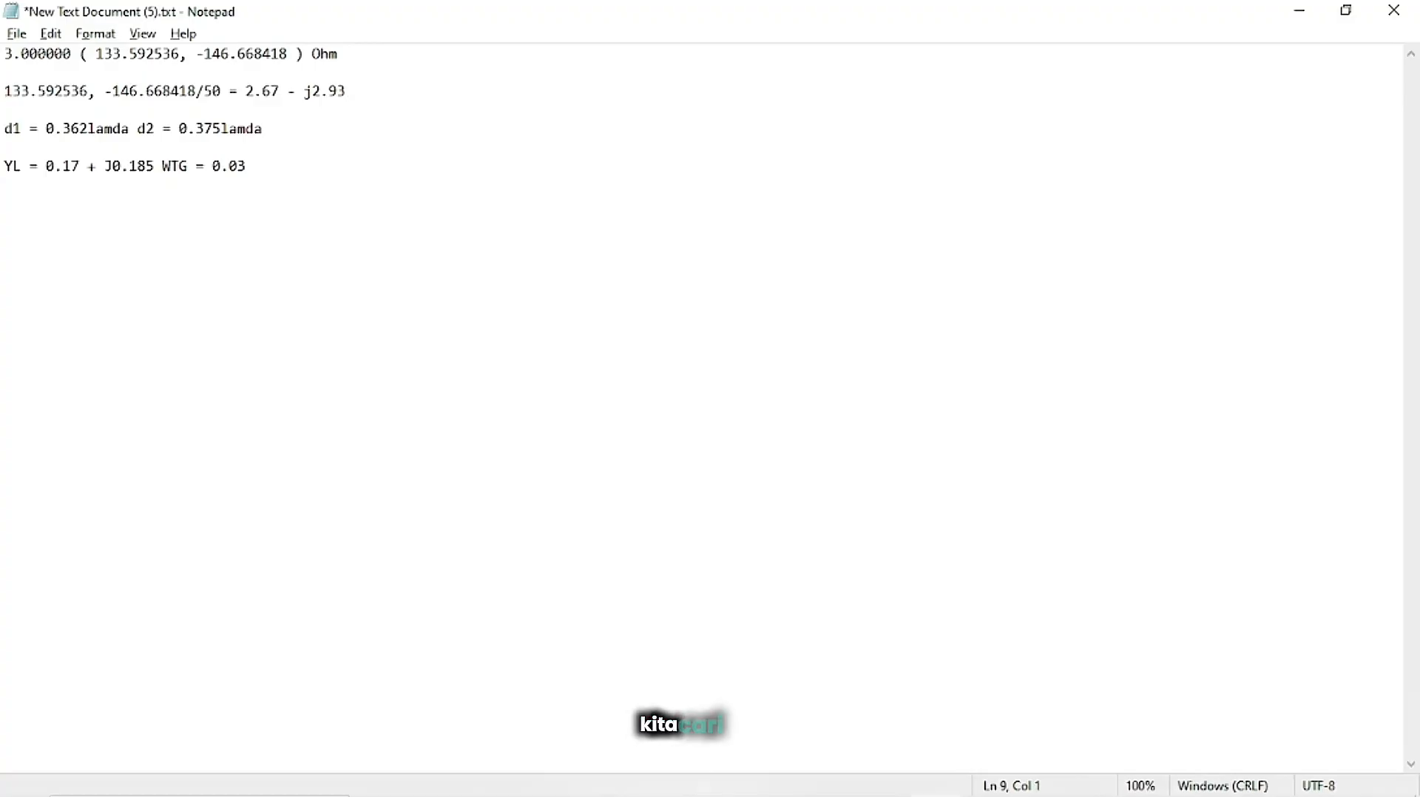
text(0.3)
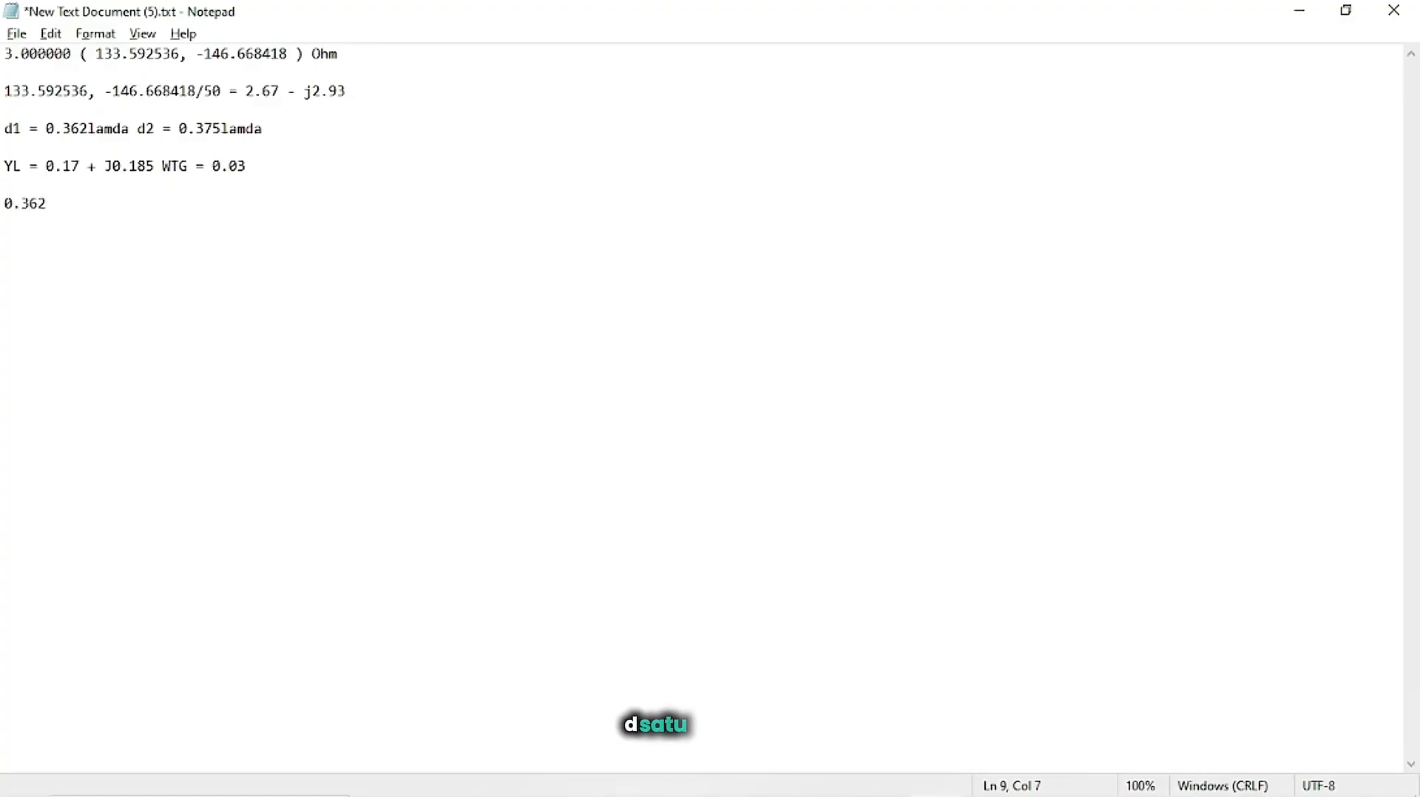
text(62 + )
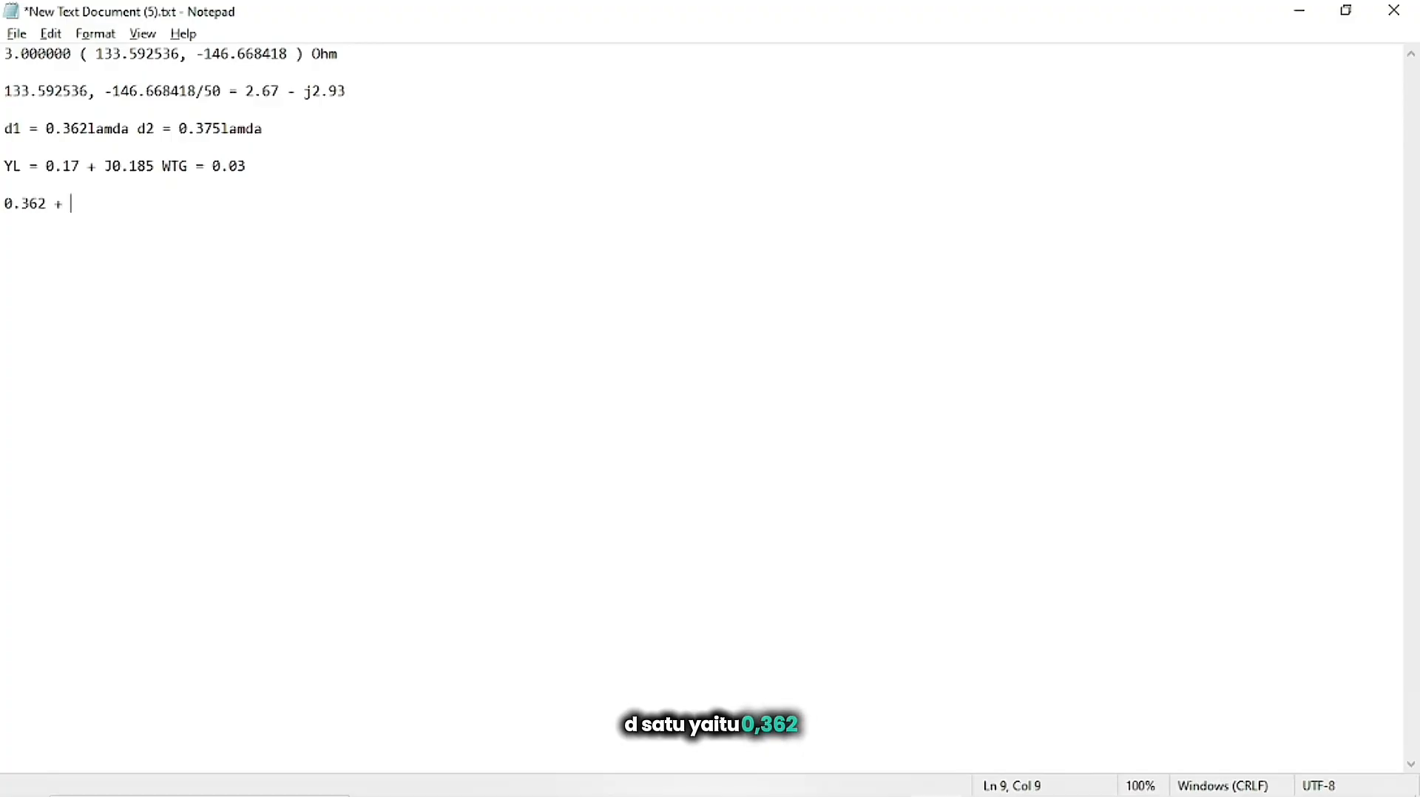
text(0.03)
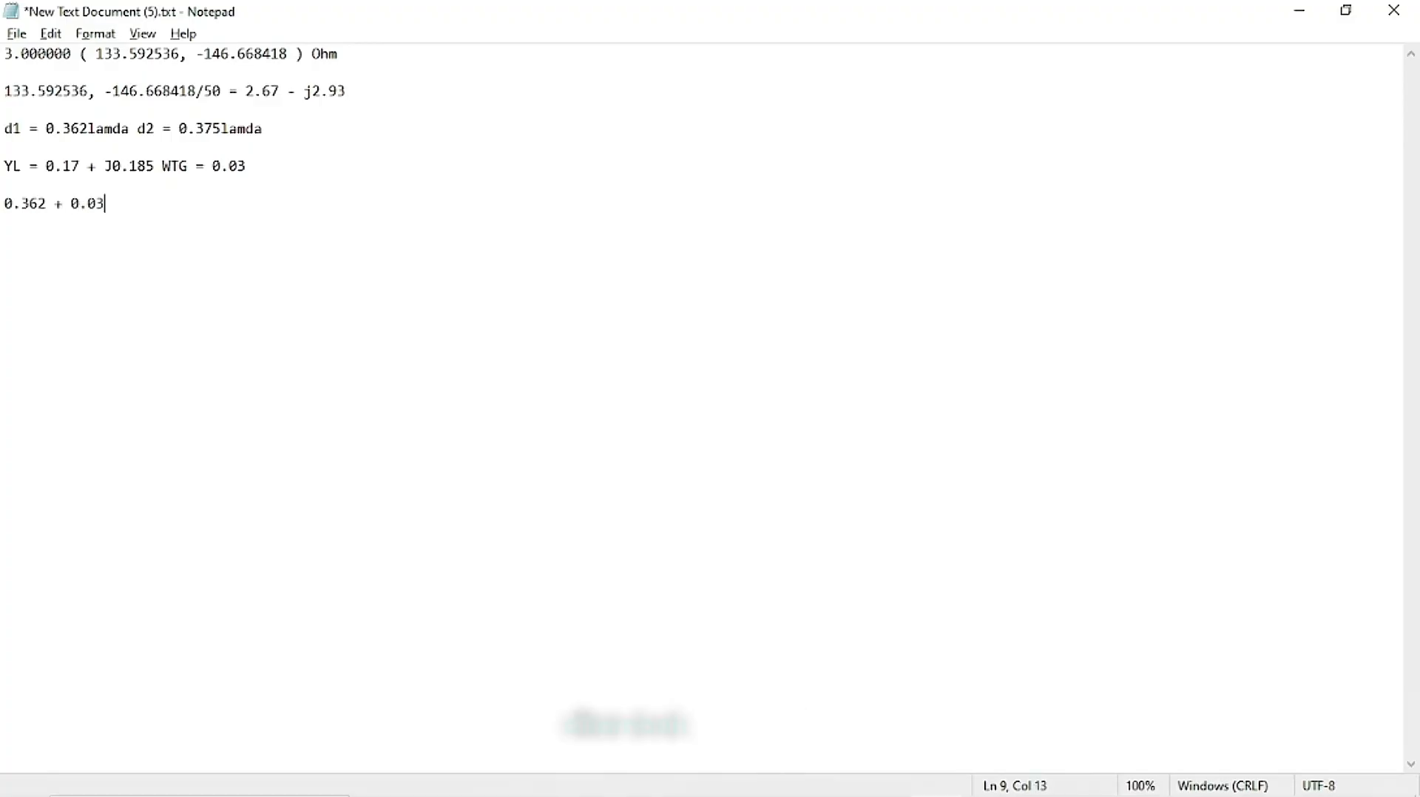
text( = 0)
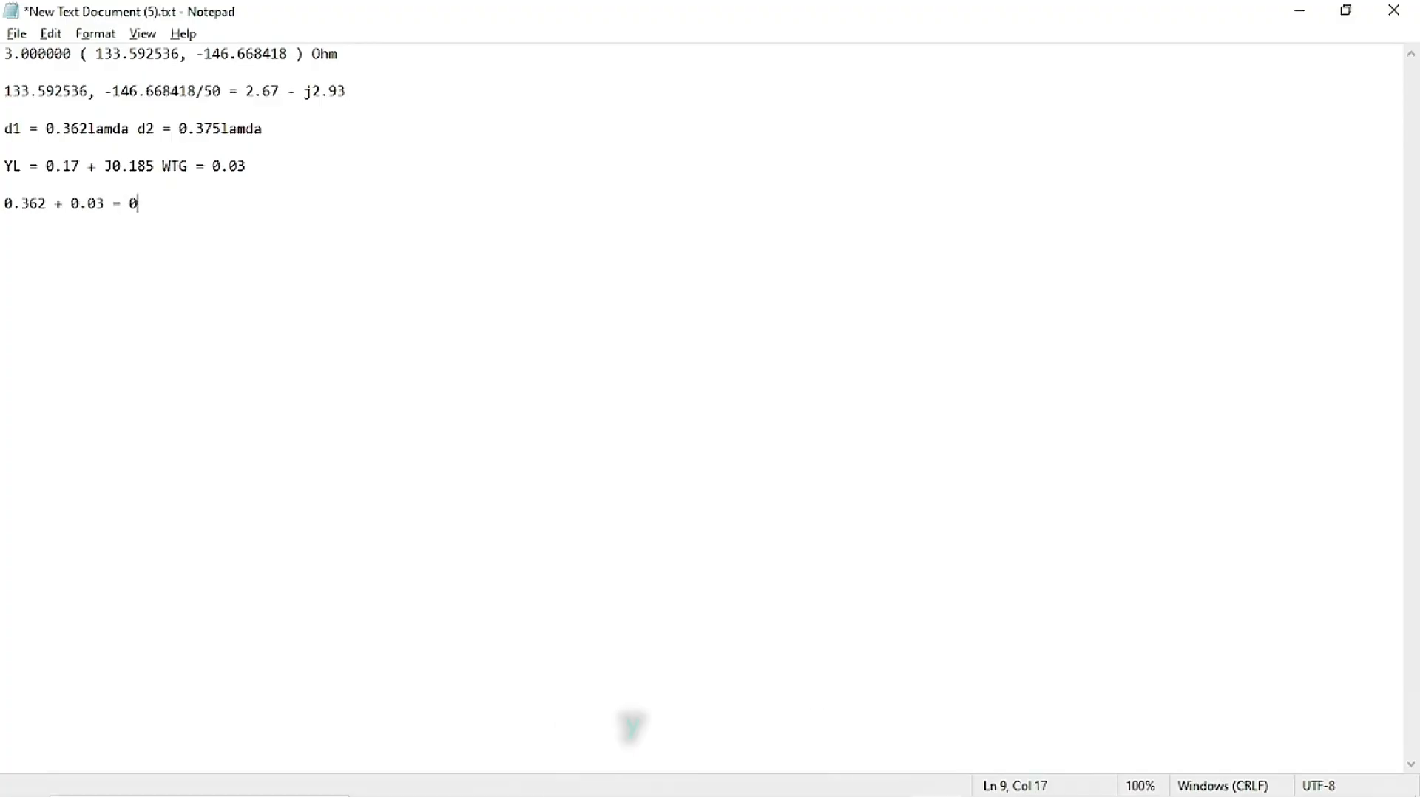
text(.39)
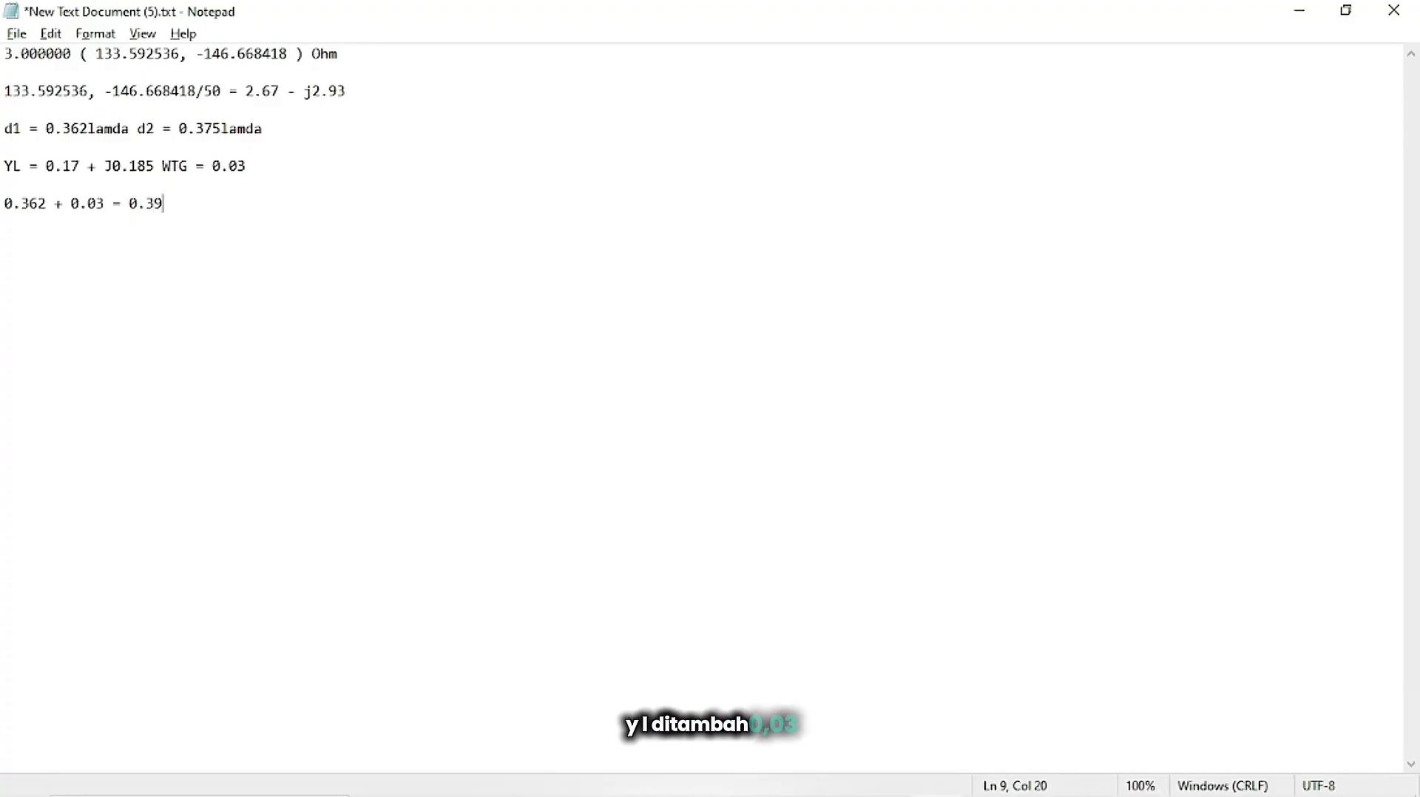
text(2)
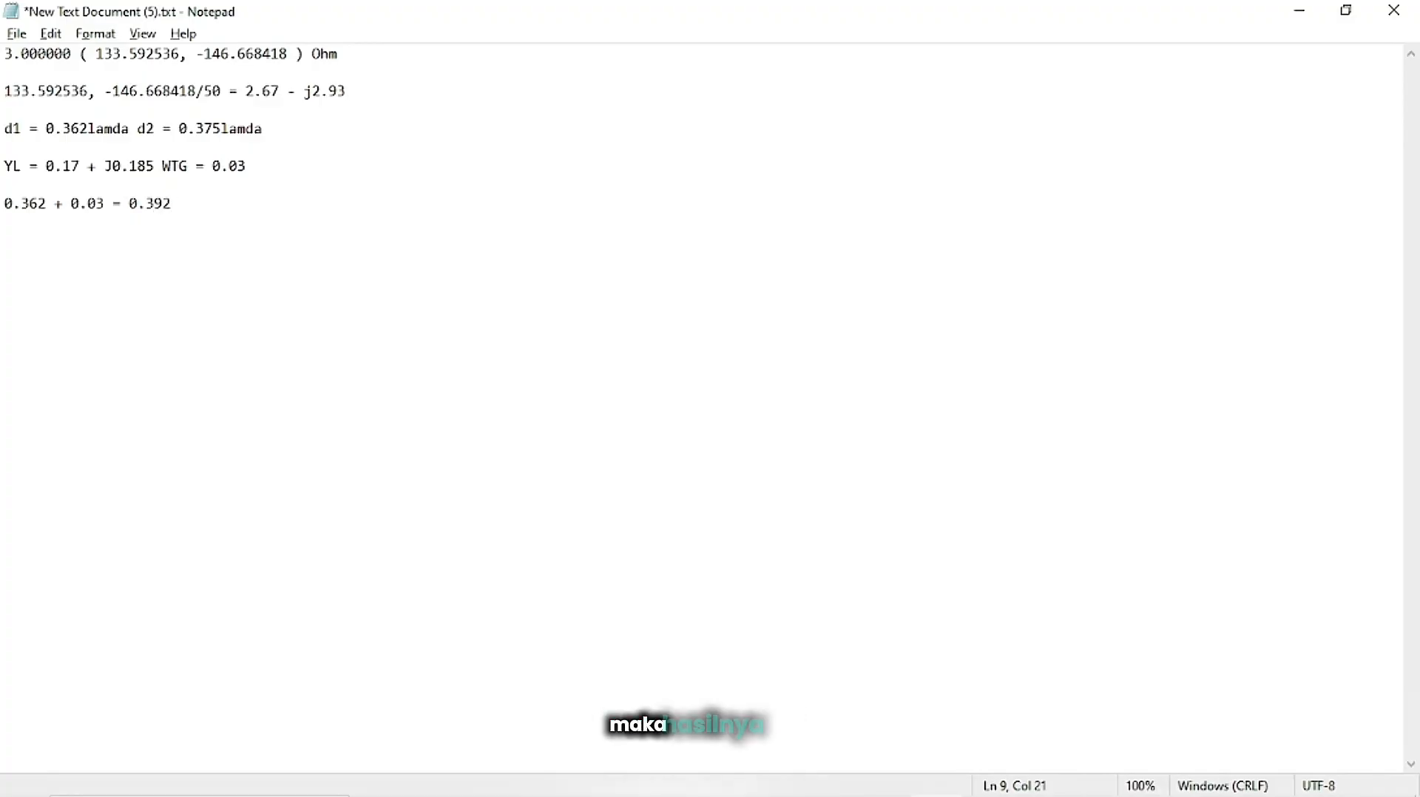
Return to New Draft v3.pdf and read step 7 on drawing the line from the chart centre to locate yd1.
key(alt+Tab)
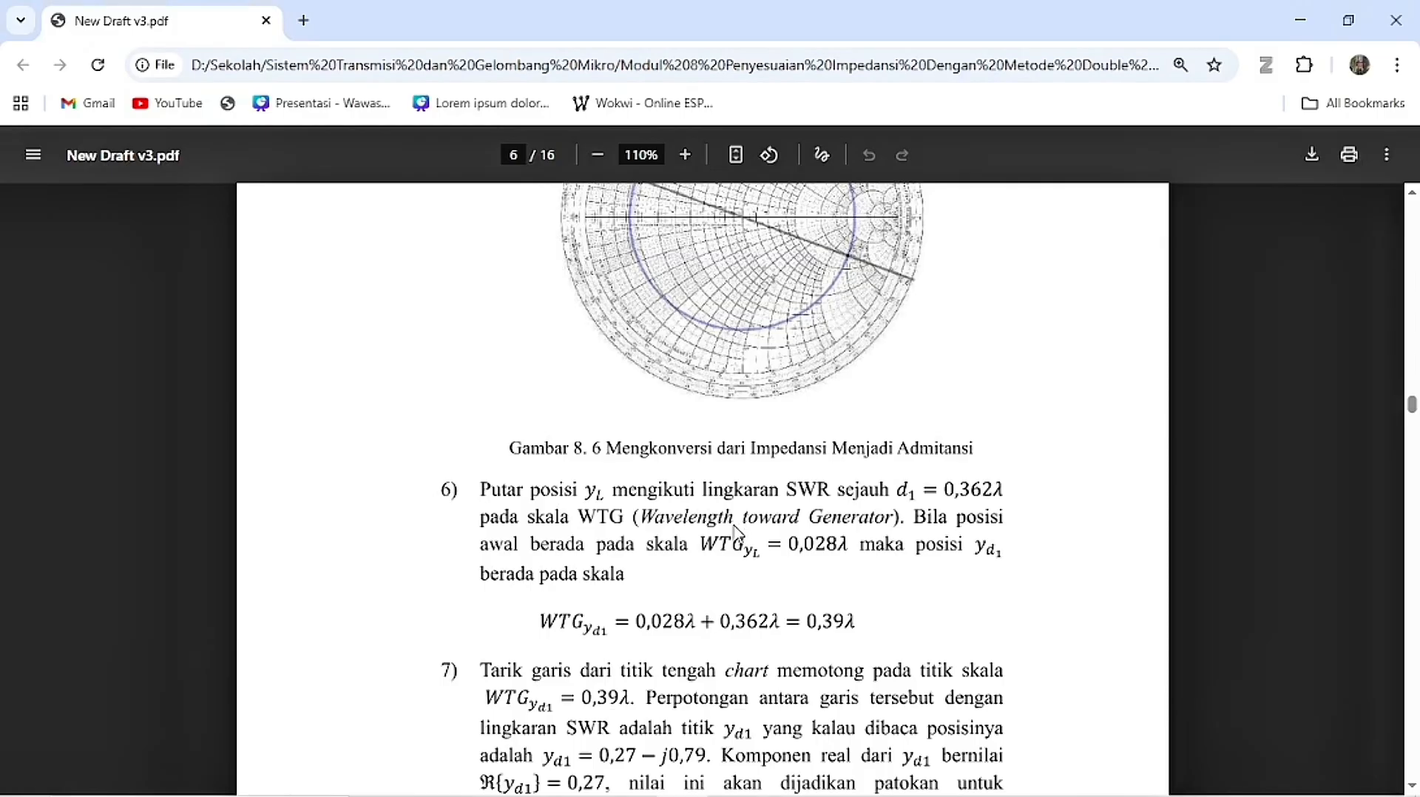
scroll(736, 528, down, 1)
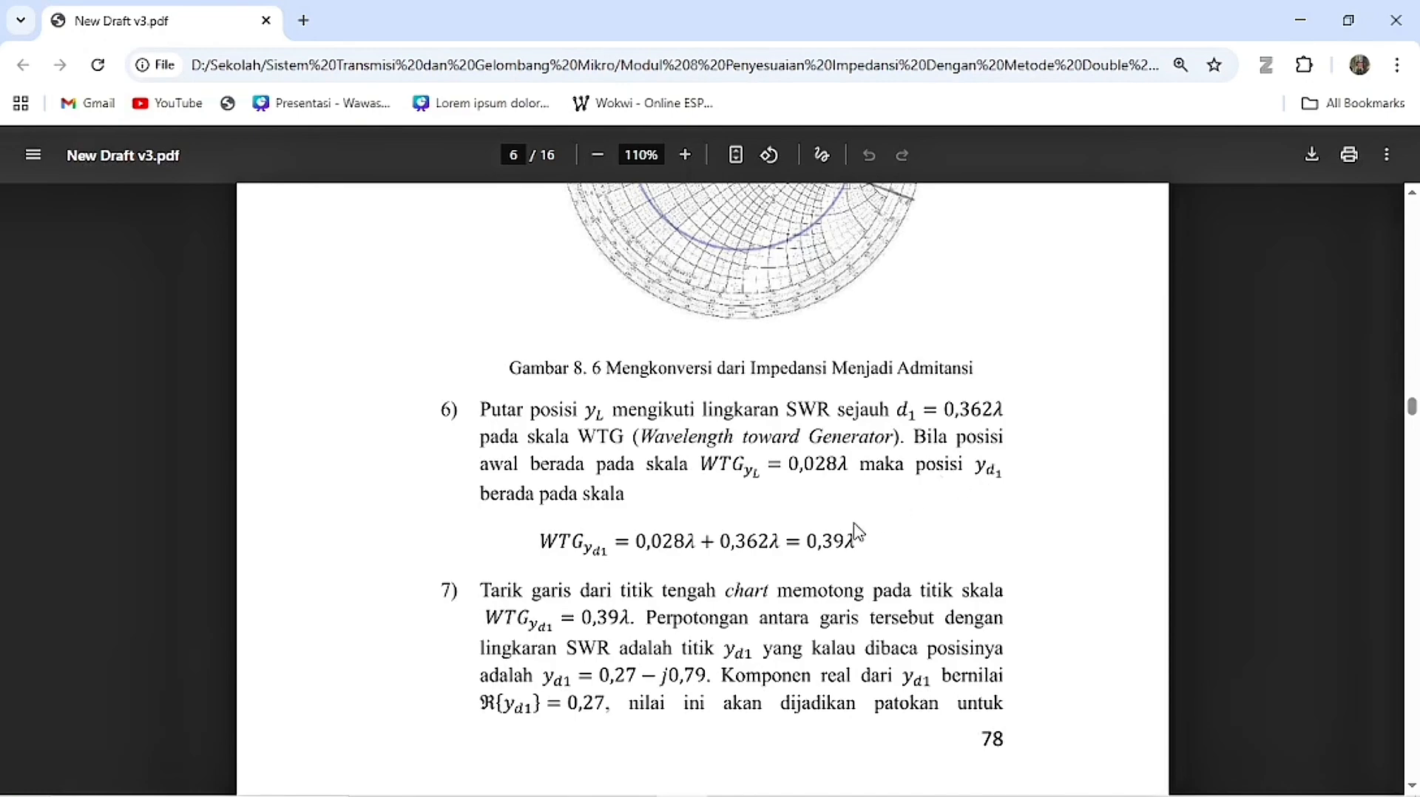
scroll(855, 529, down, 2)
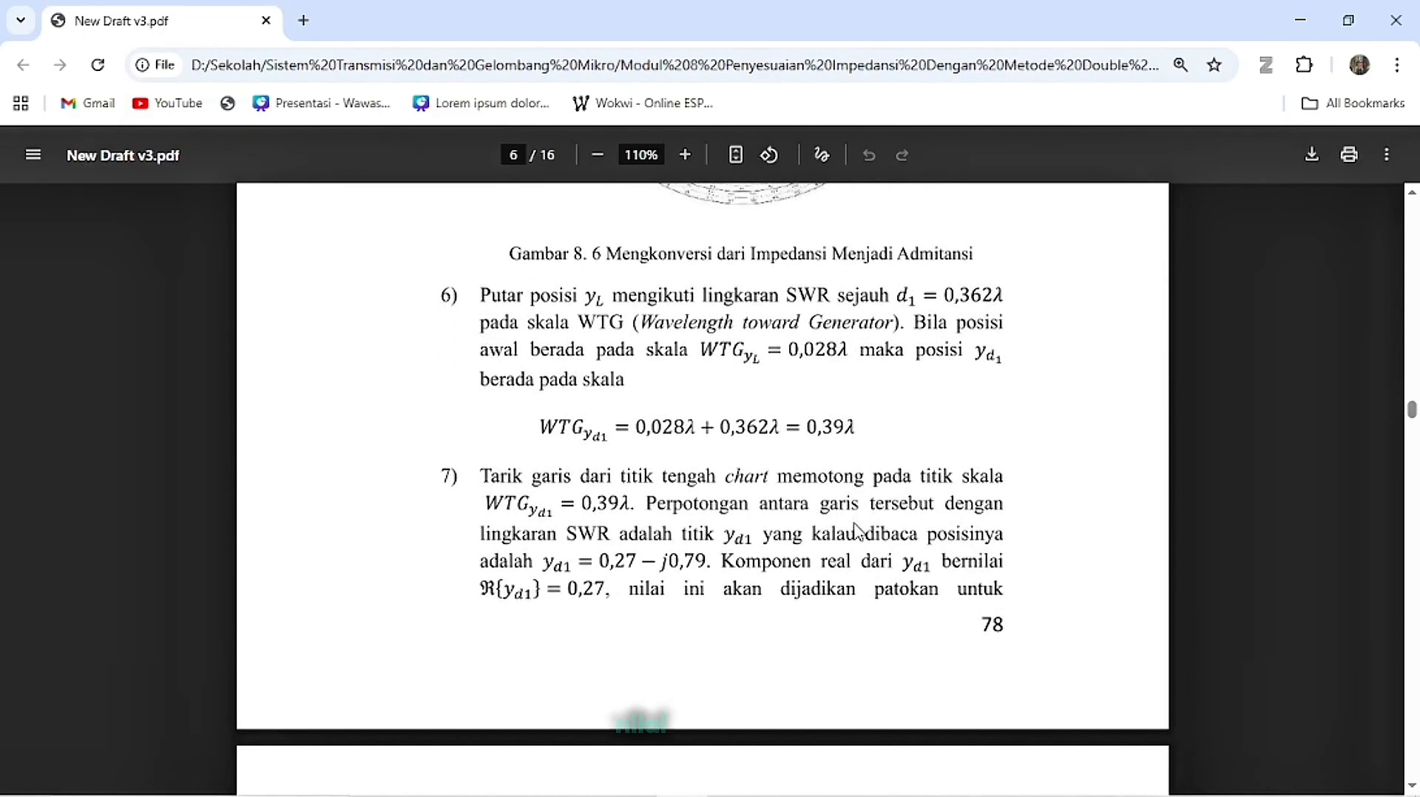
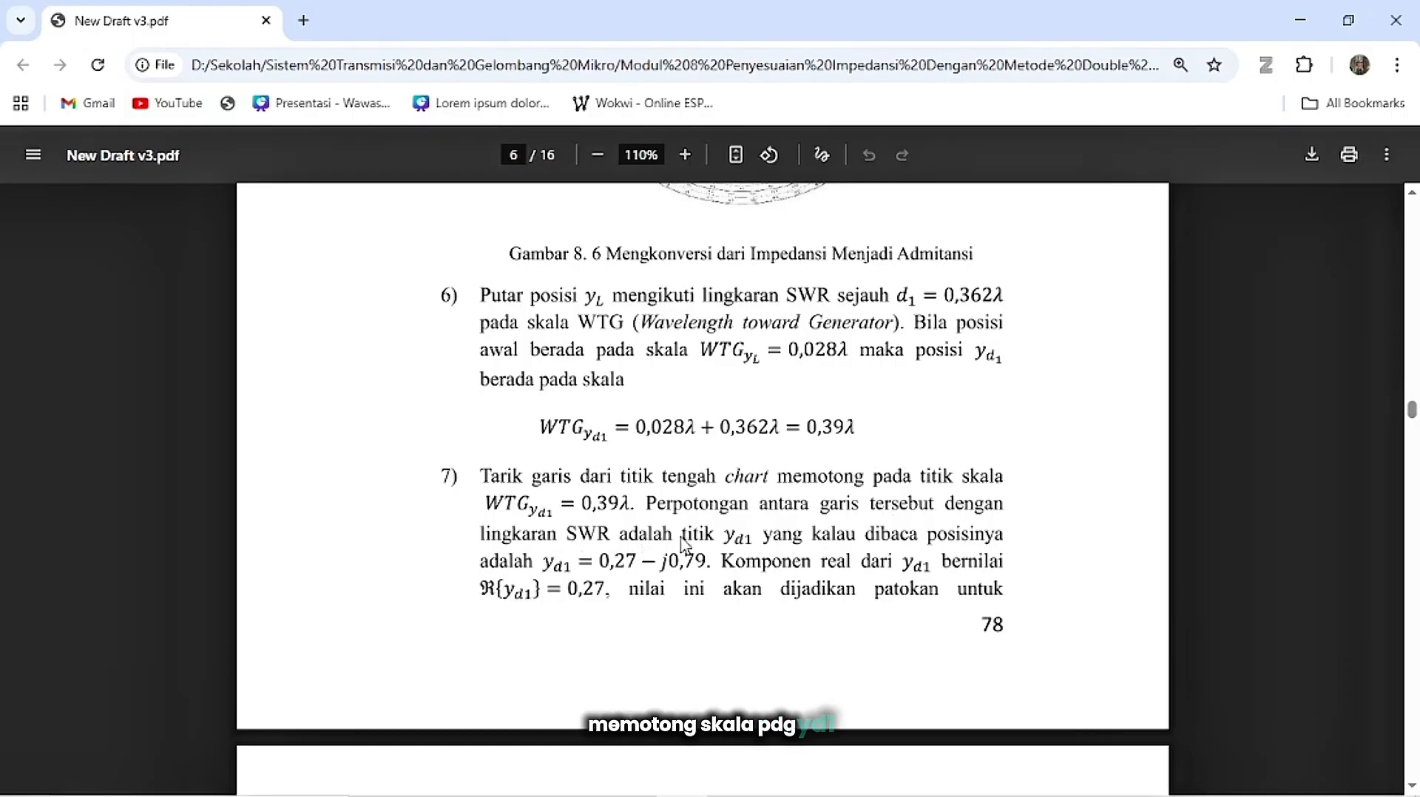
Switch to GeoGebra and place a point at 0.392 on the Smith chart's wavelengths-toward-generator scale.
key(alt+Tab)
key(alt+Tab)
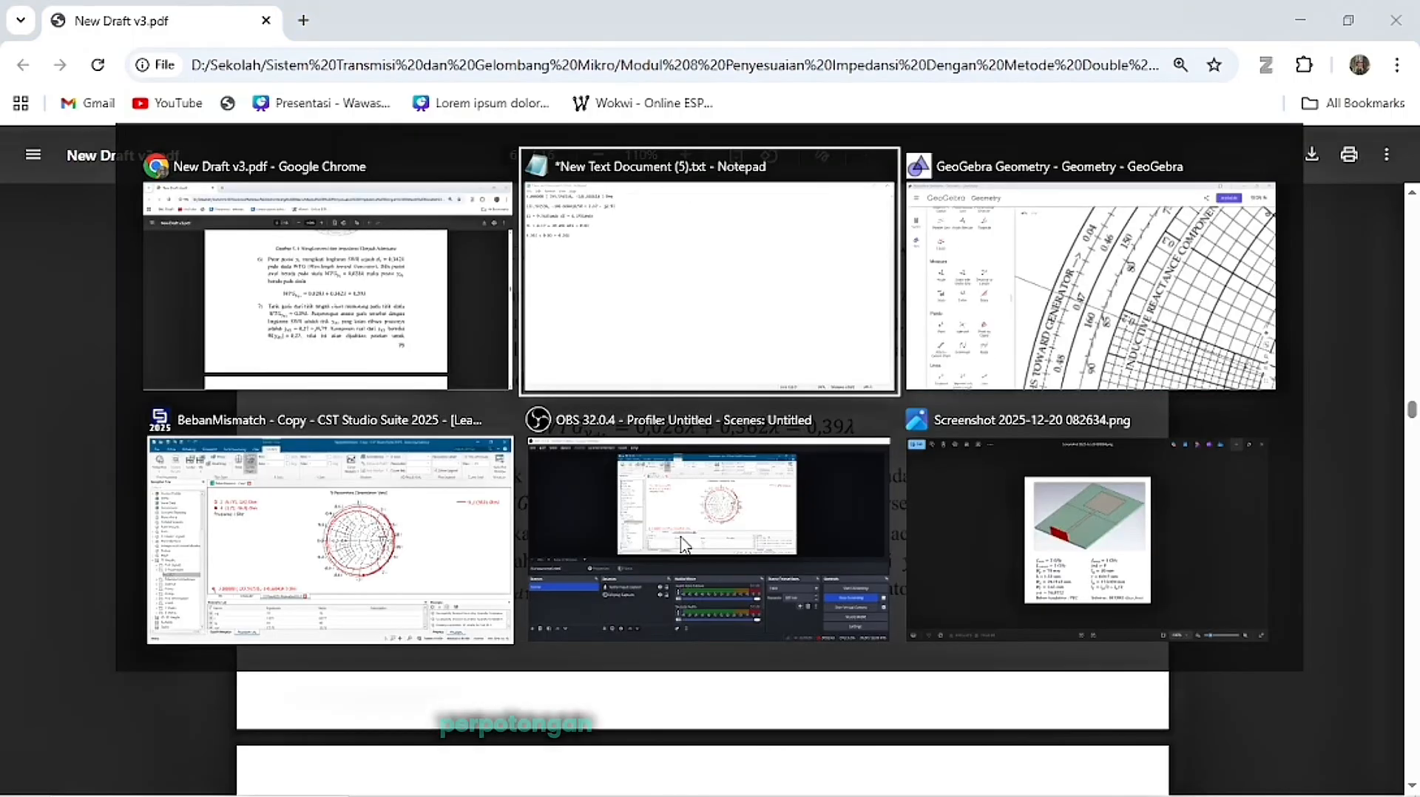
scroll(1118, 409, down, 5)
scroll(1117, 402, down, 4)
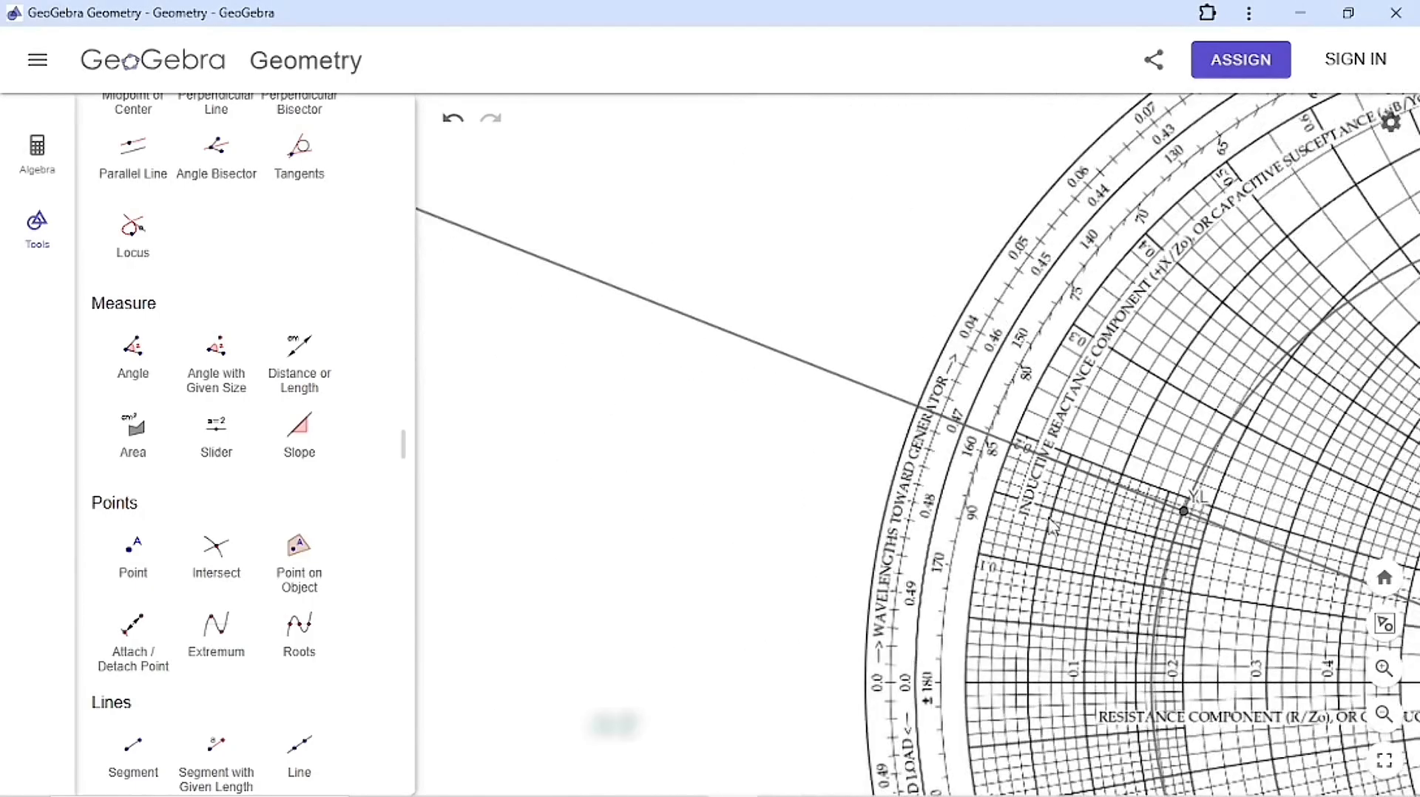
drag(1042, 519, 685, 351)
drag(1072, 565, 840, 299)
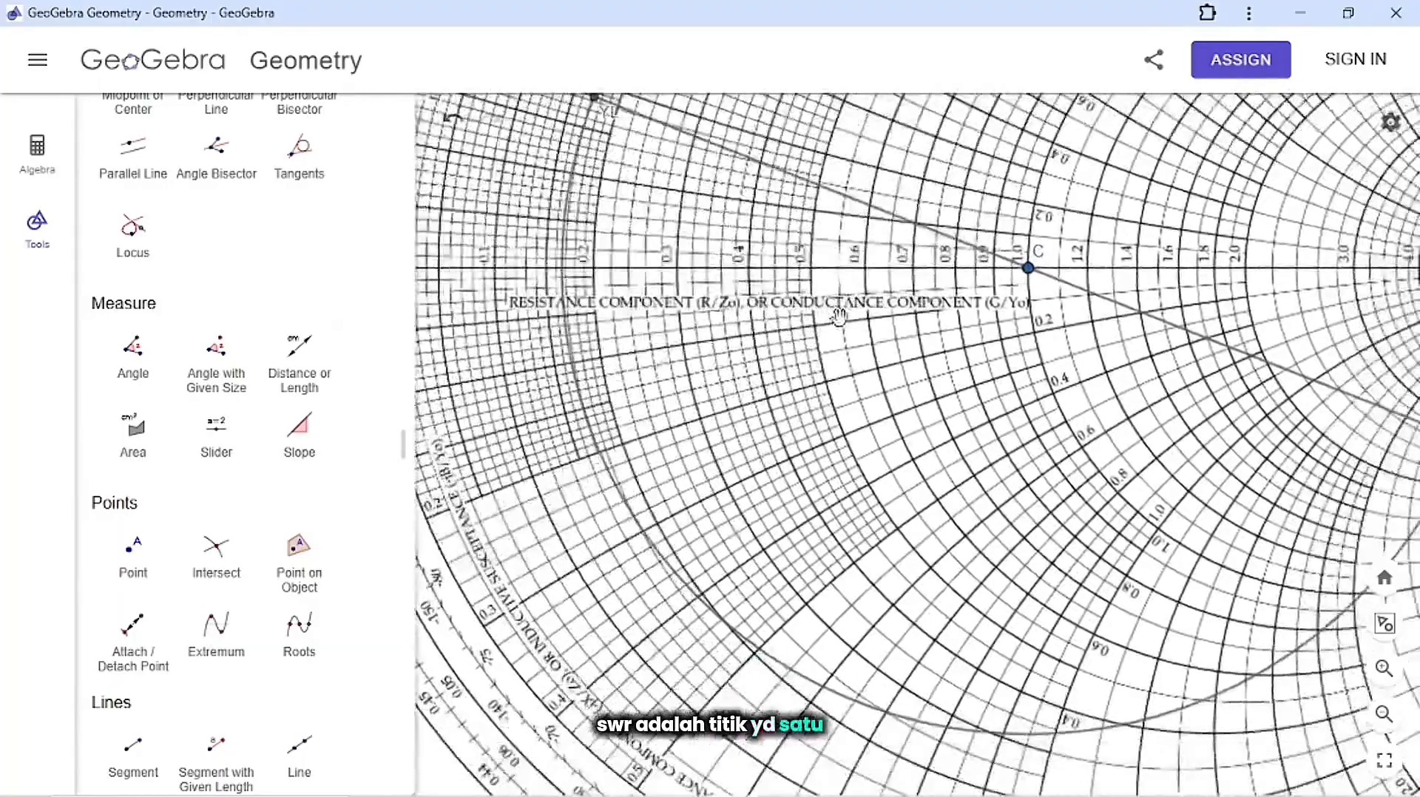
drag(975, 643, 978, 270)
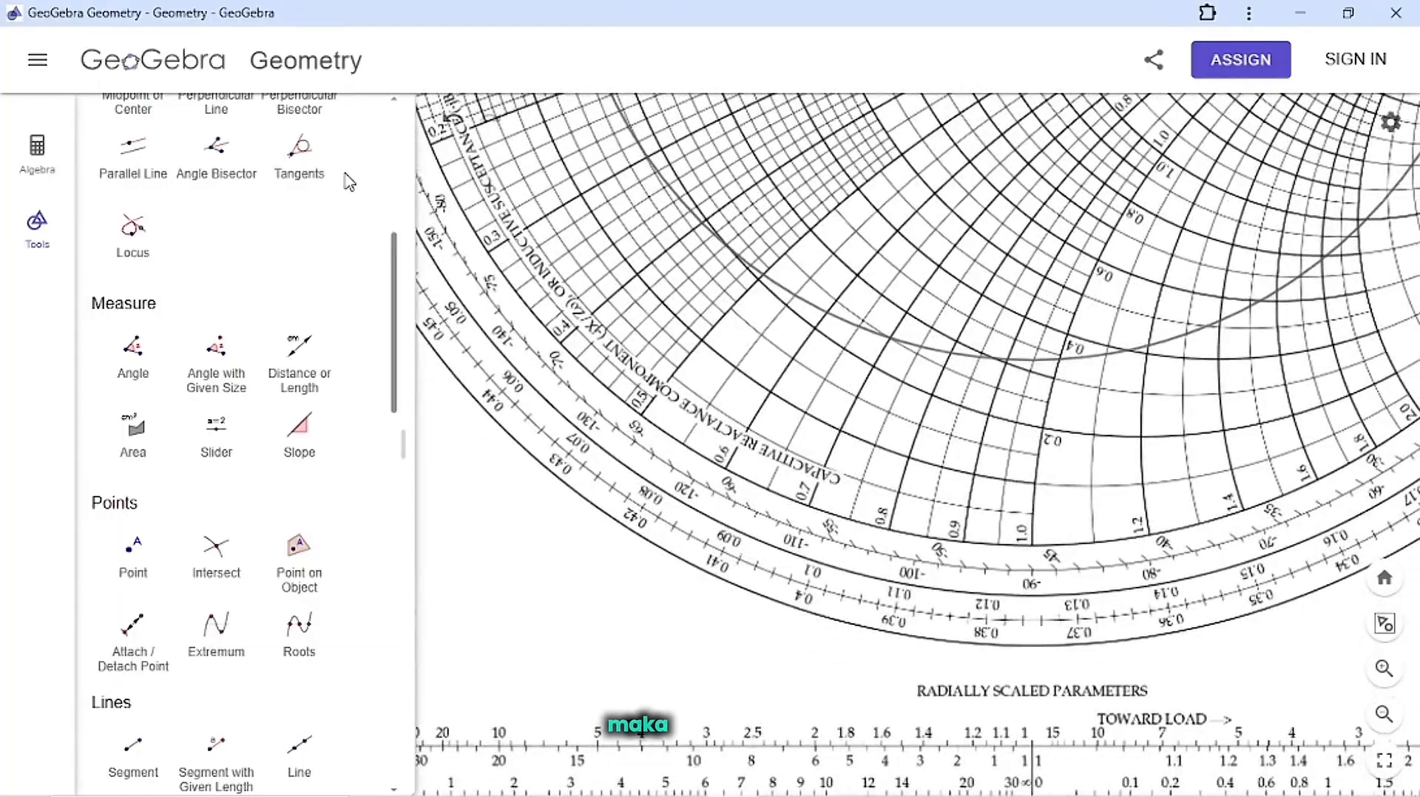
scroll(304, 183, up, 6)
click(210, 185)
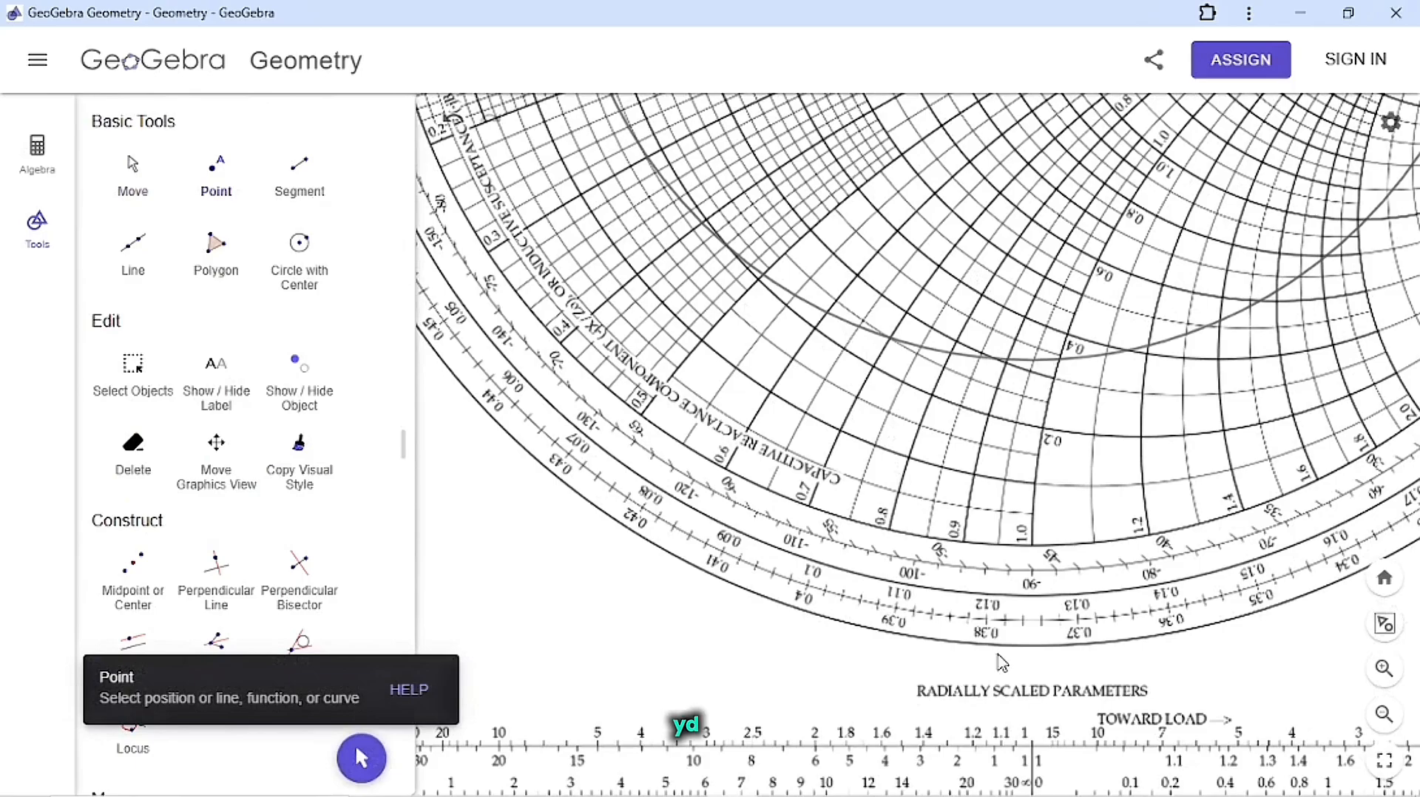
scroll(1002, 664, up, 9)
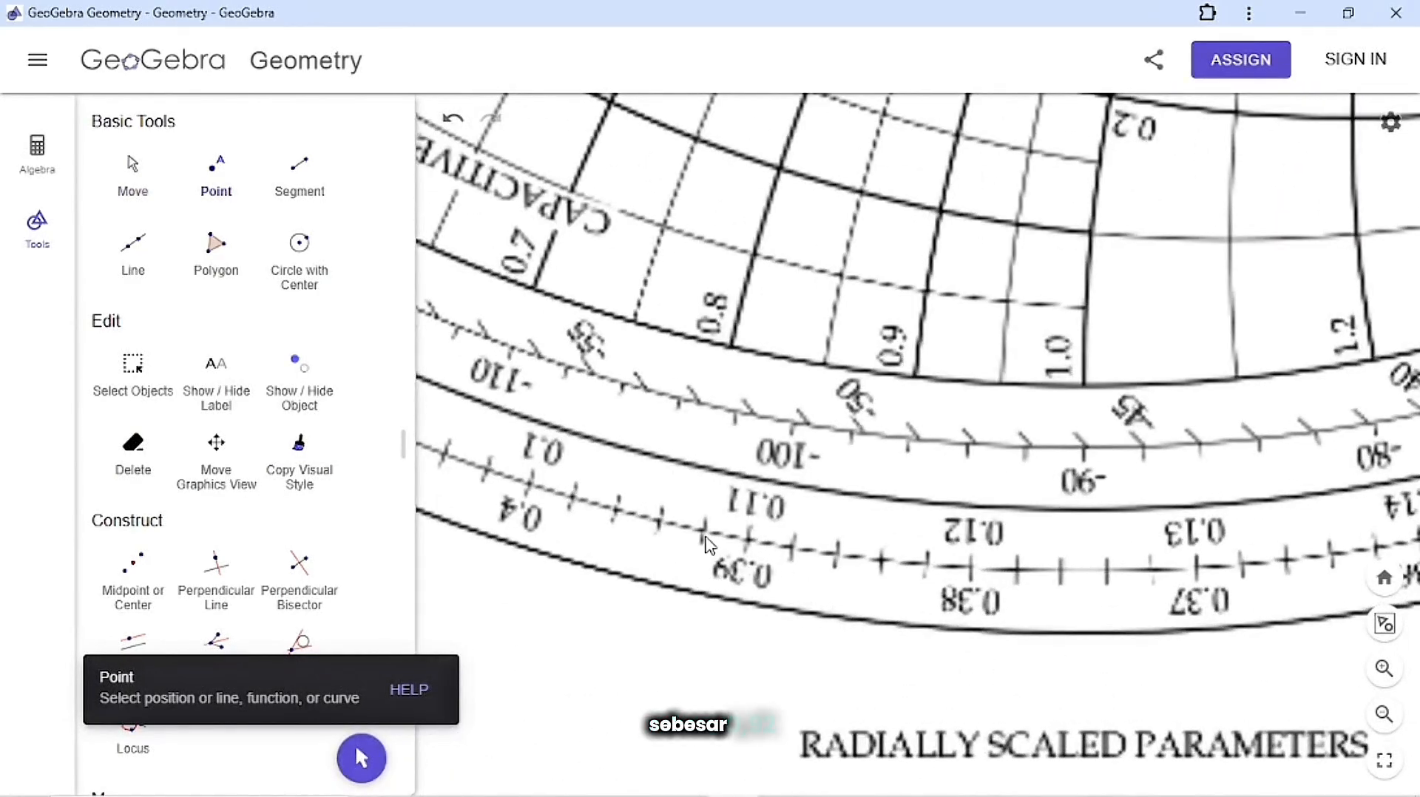
click(703, 534)
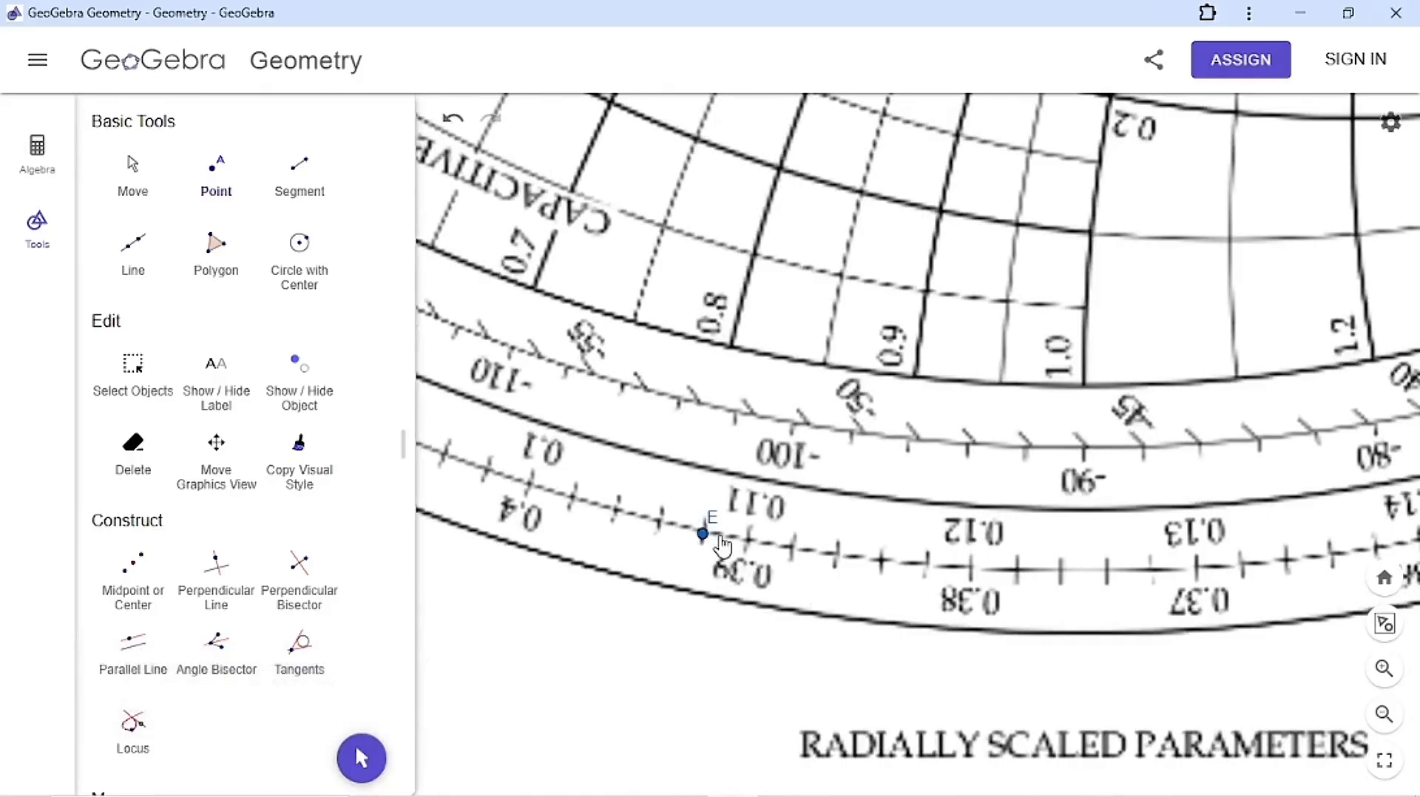
Draw a ray from the chart centre C through point E on the WTG scale, undoing any misplaced ray.
scroll(714, 537, up, 3)
scroll(728, 544, down, 5)
scroll(318, 618, down, 8)
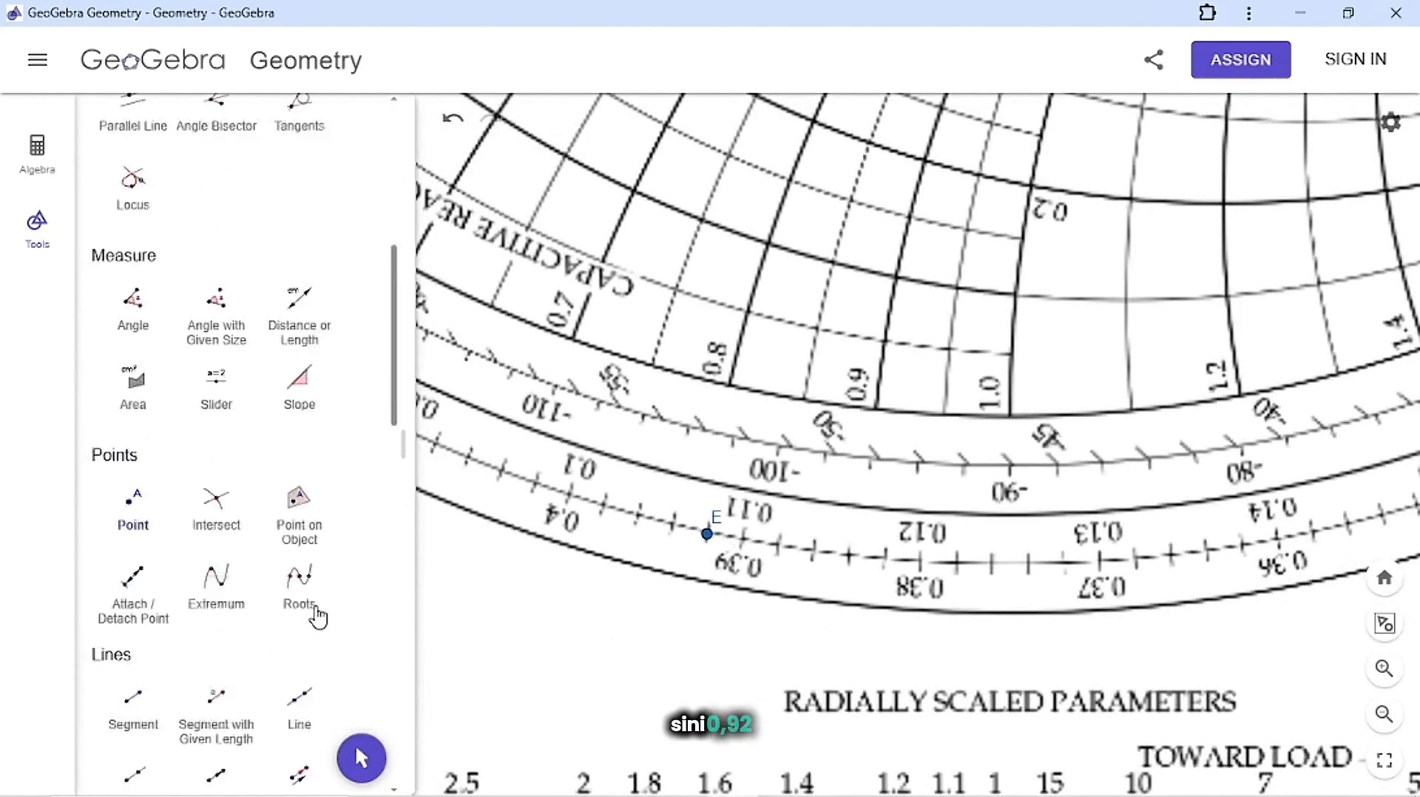
click(133, 503)
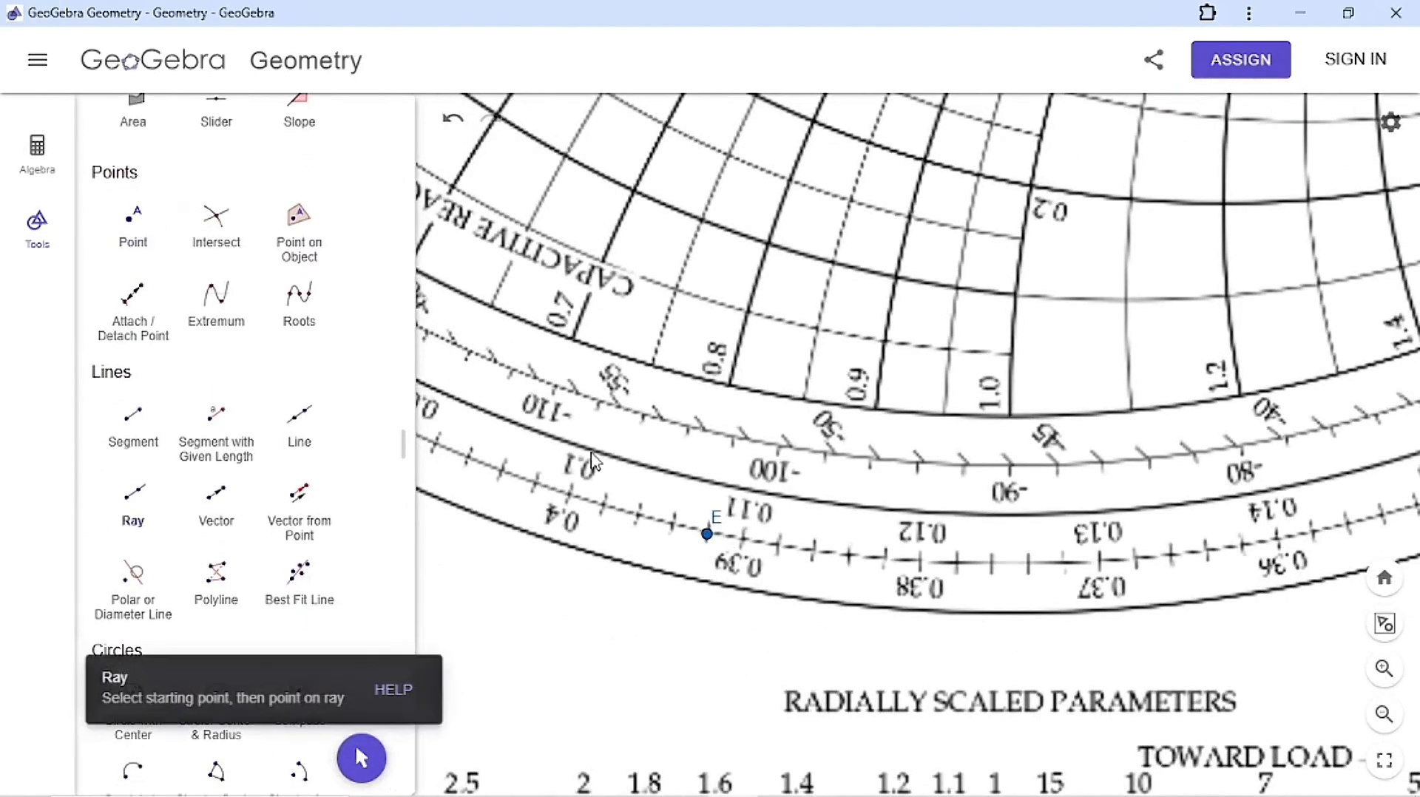
scroll(590, 451, down, 4)
scroll(769, 317, down, 10)
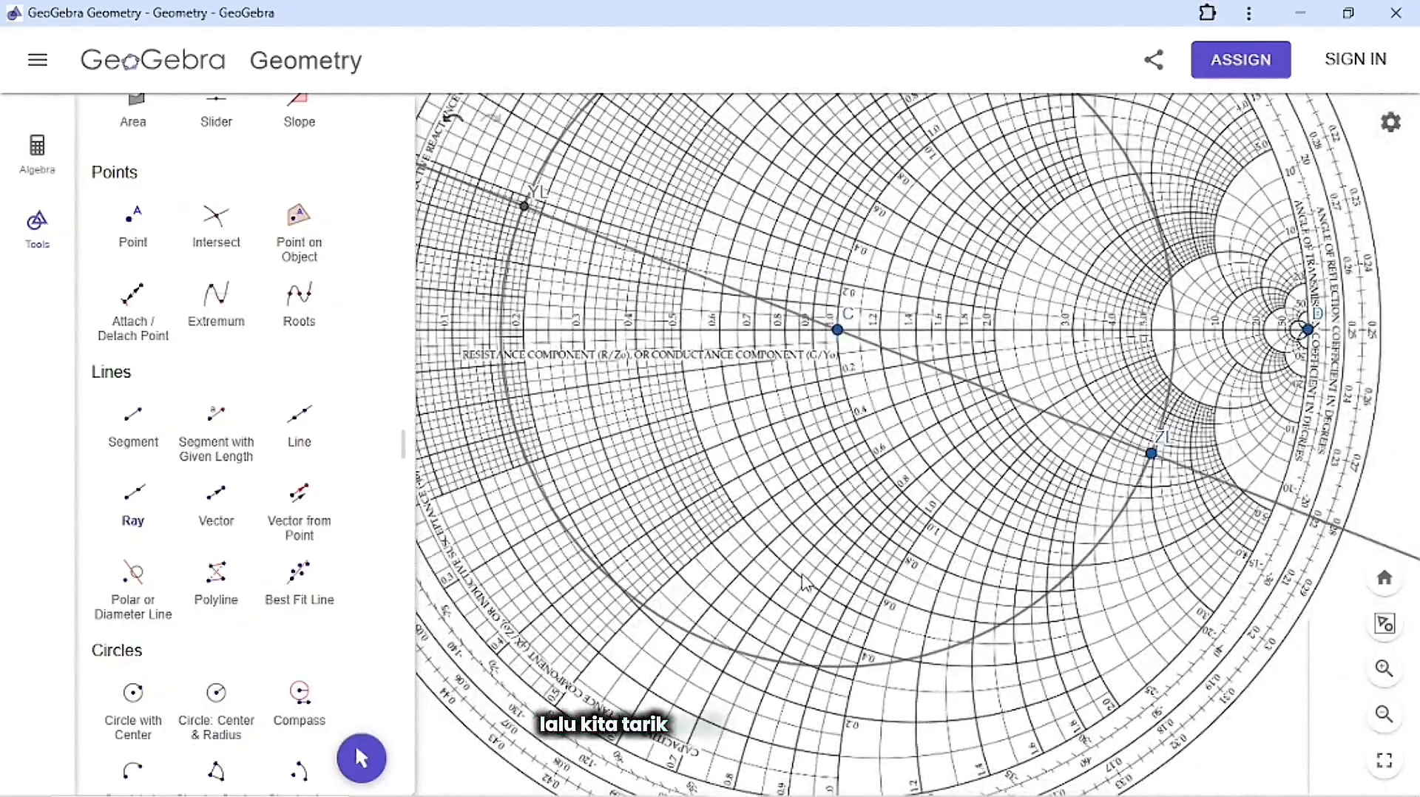
click(795, 592)
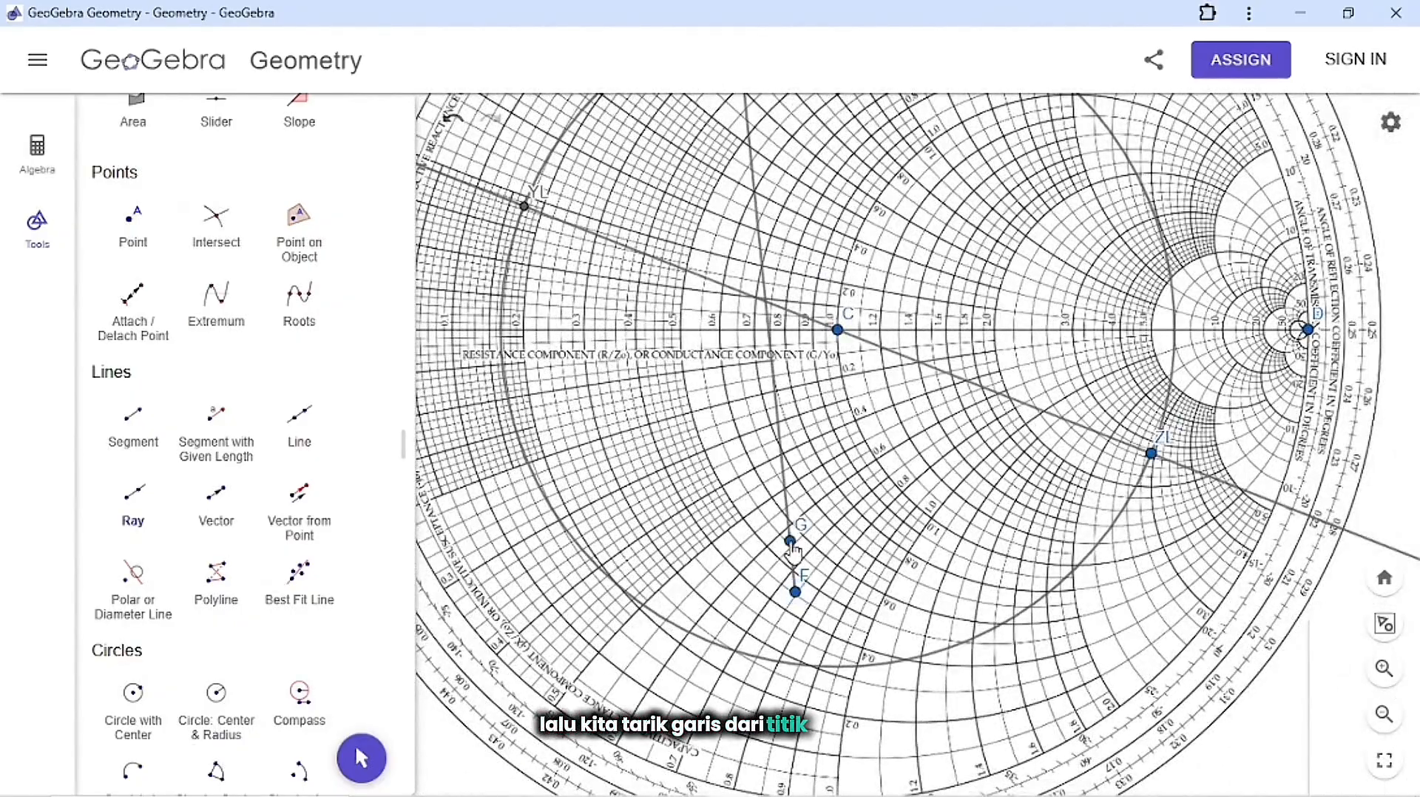
key(ctrl+z)
drag(803, 554, 794, 457)
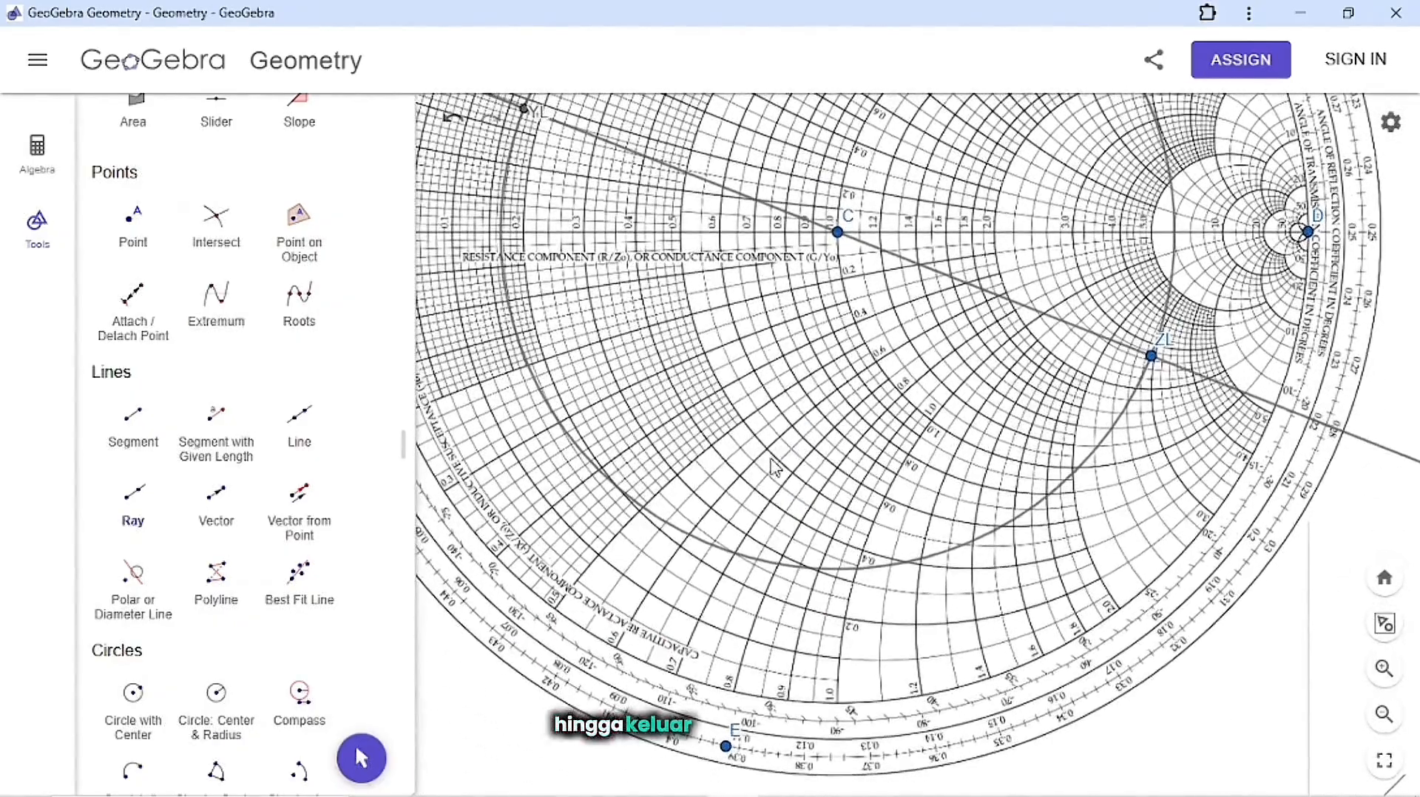
click(840, 234)
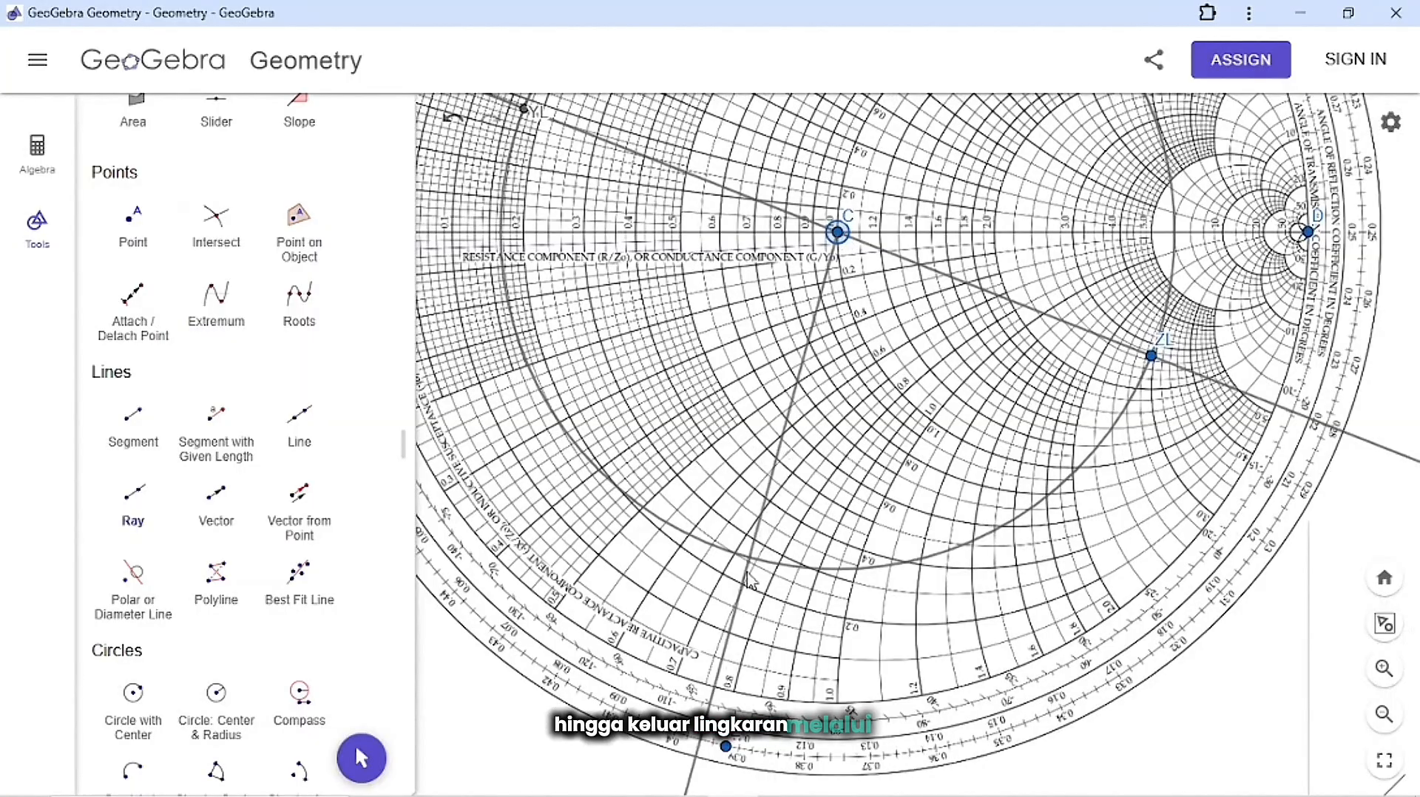
click(726, 747)
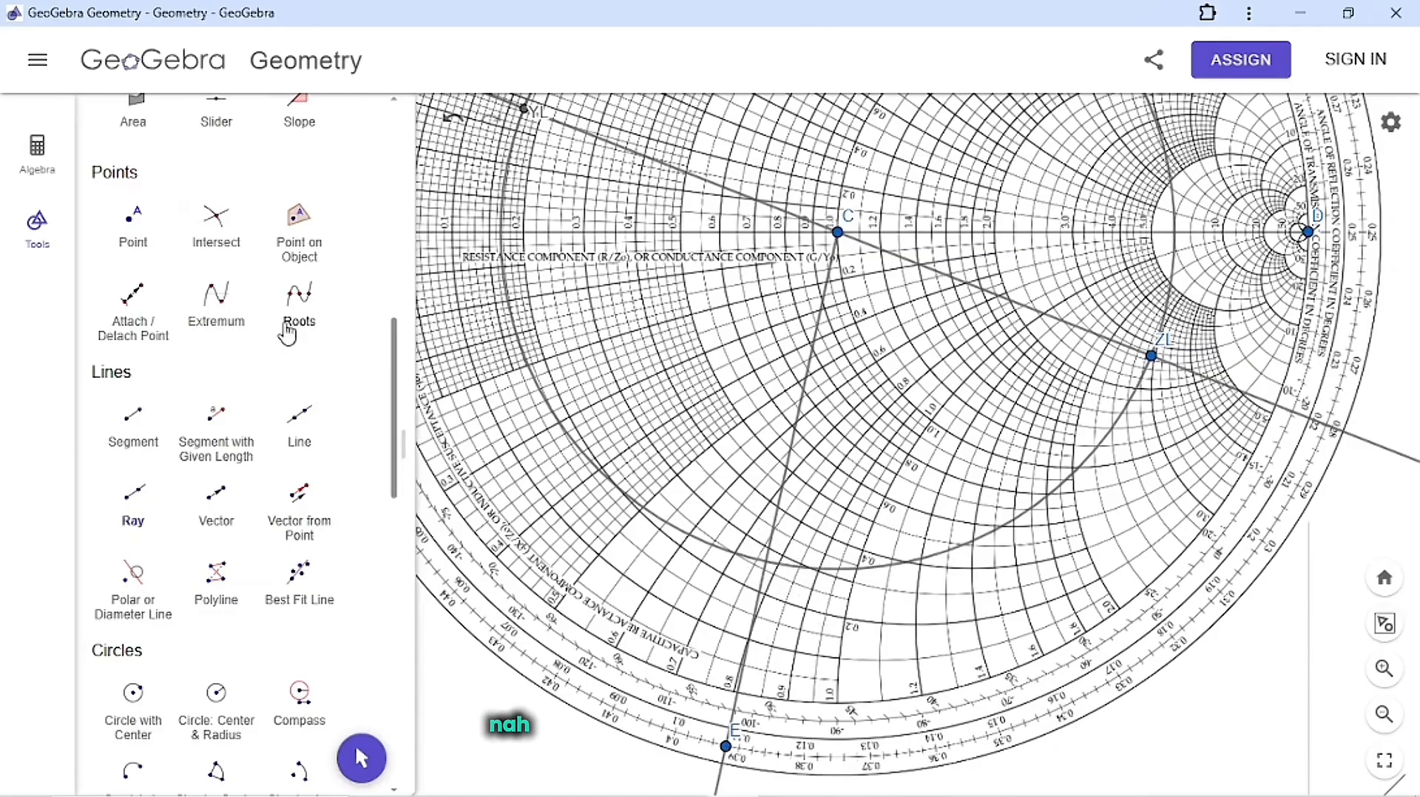
Mark the intersection of the ray from C to E with the SWR circle using the Intersect tool.
click(216, 231)
scroll(747, 407, up, 10)
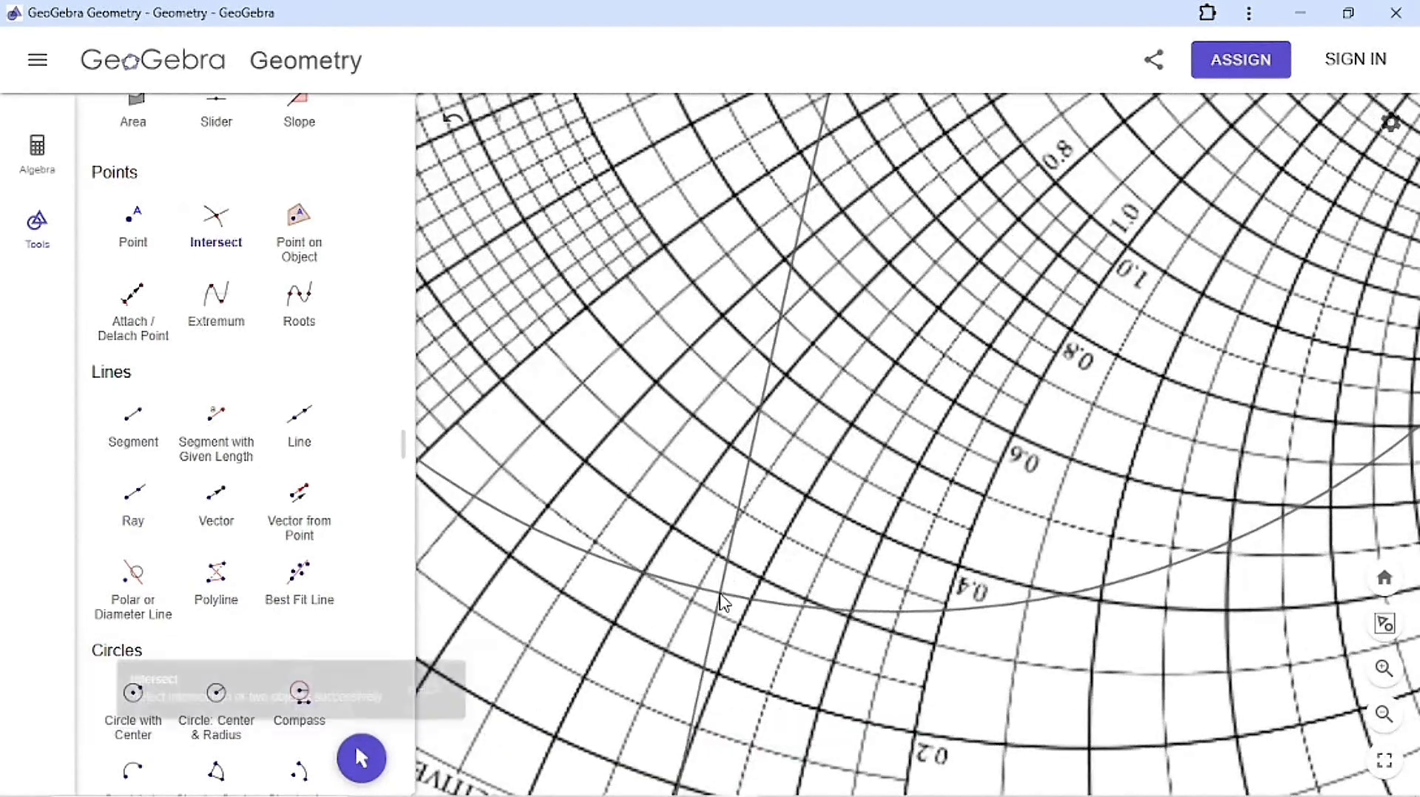
click(722, 596)
Rename the new intersection point on the SWR circle YD1 and close its settings.
right_click(722, 596)
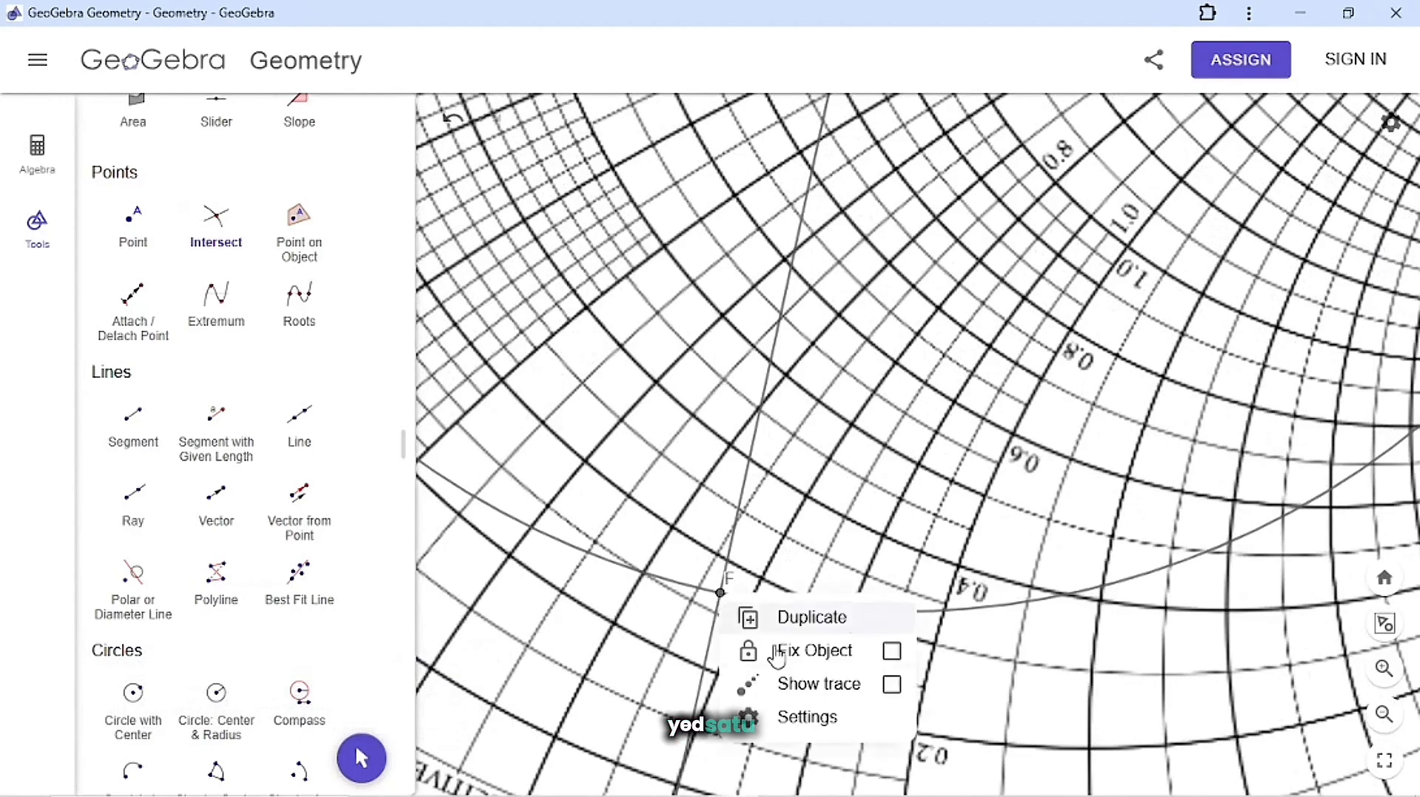
click(783, 719)
click(1080, 211)
key(BackSpace)
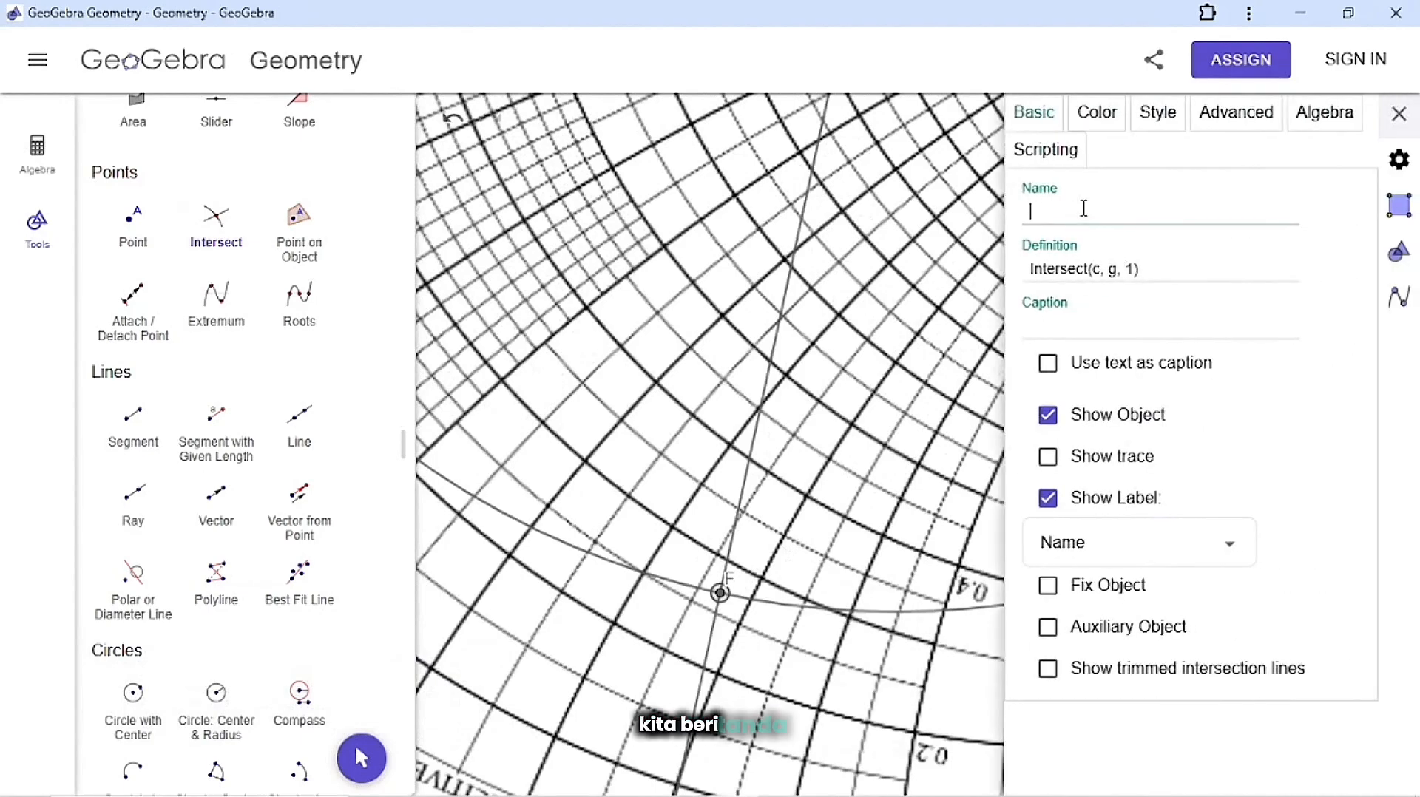
text(YD1)
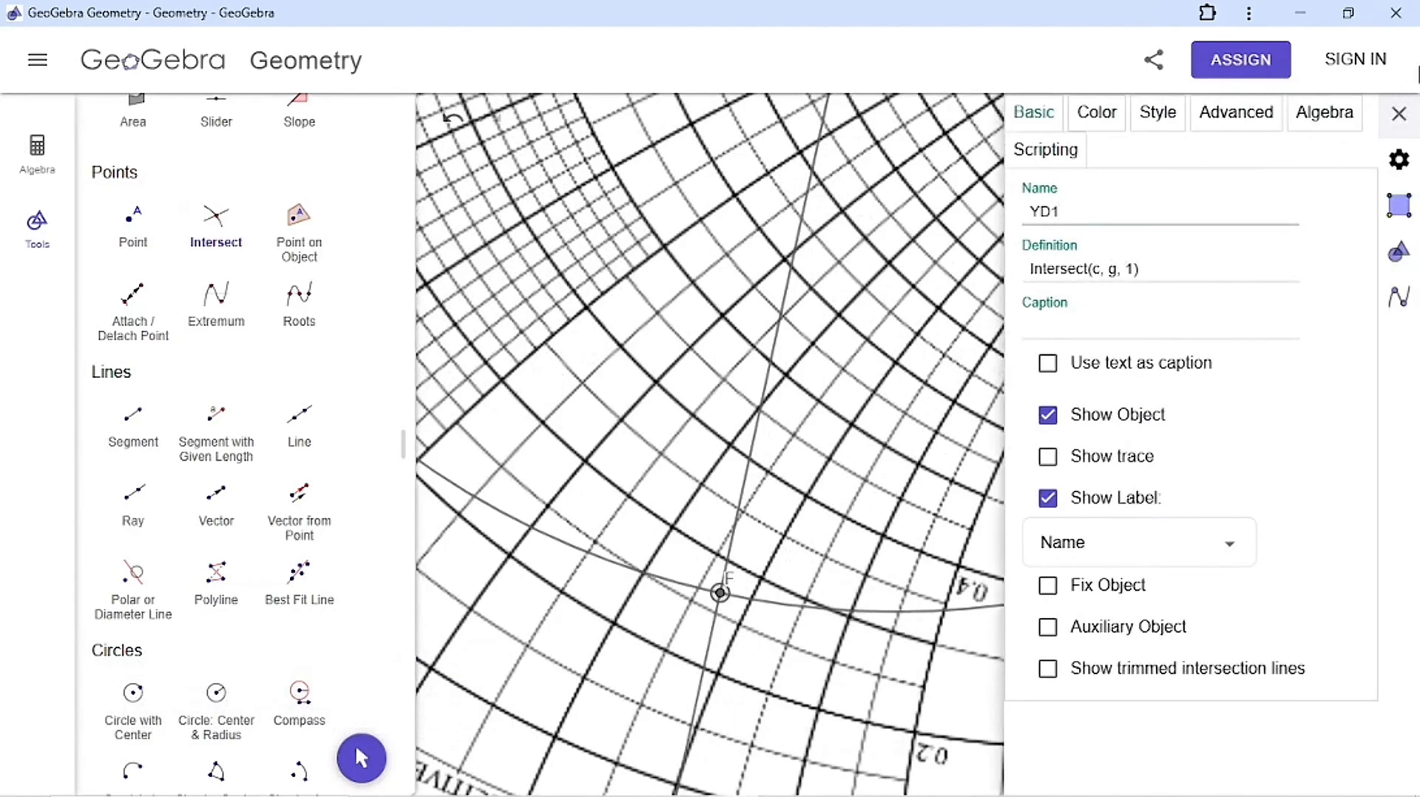
key(Return)
click(1396, 111)
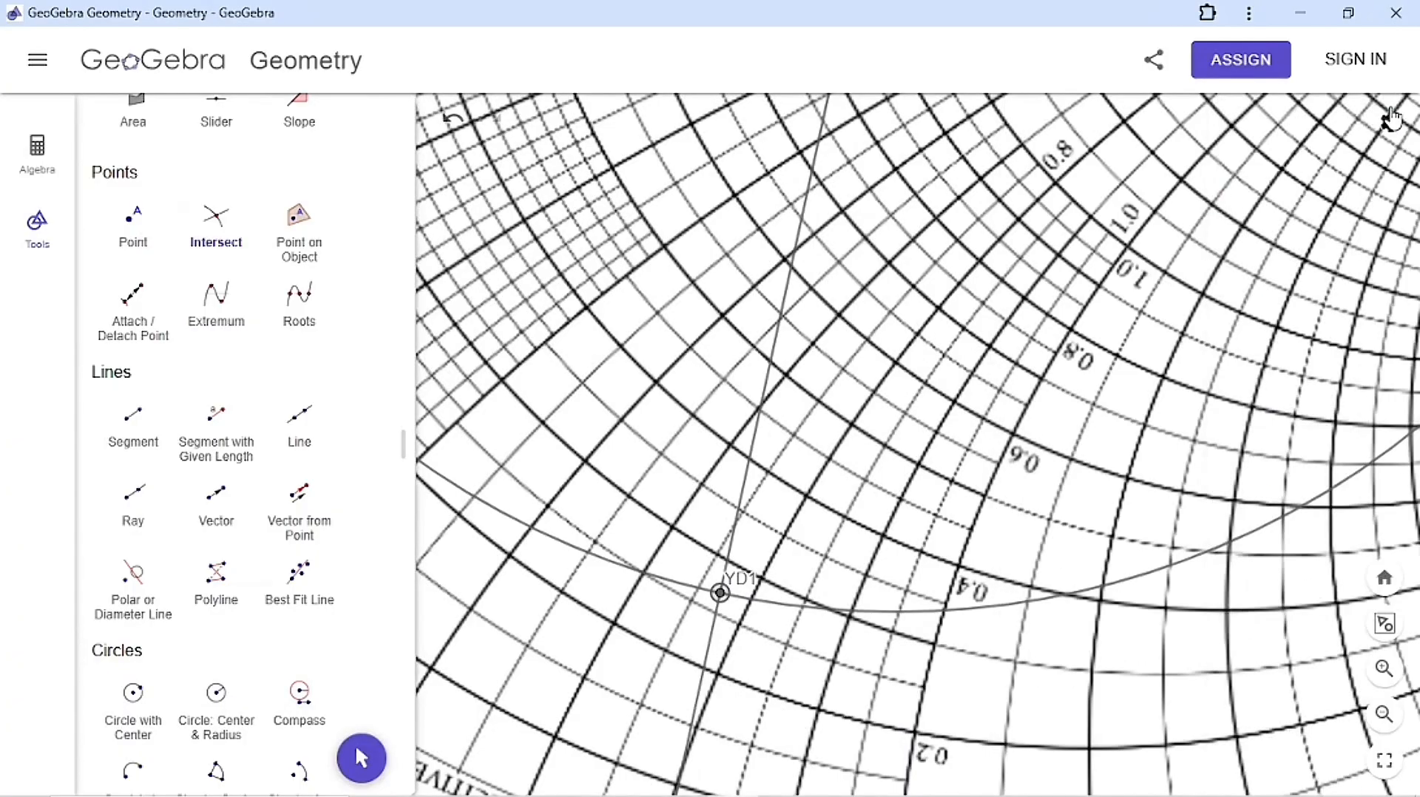
scroll(255, 255, up, 1)
key(Escape)
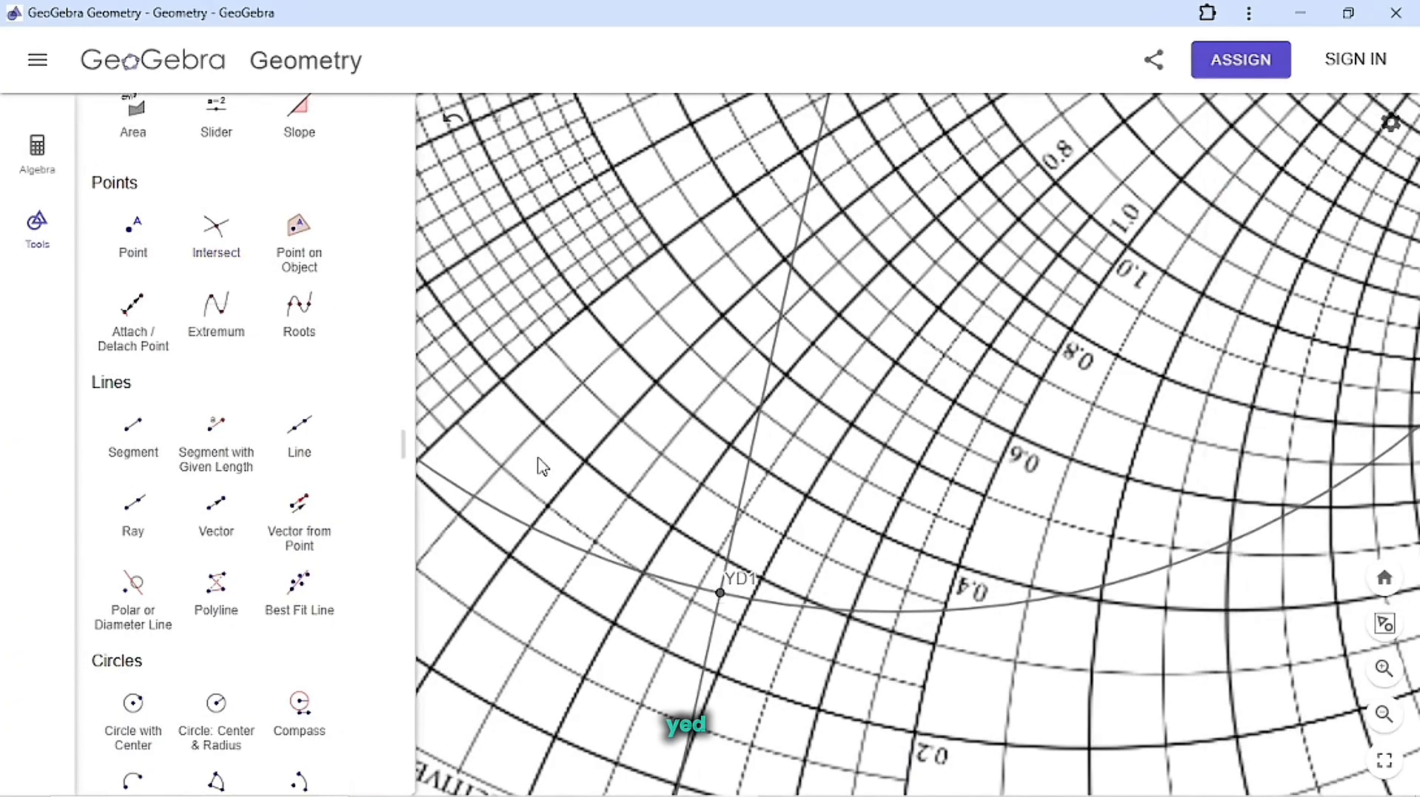
Switch to Notepad and append "= wtgyd1" to the line "0.362 + 0.03 = 0.392".
drag(573, 414, 696, 192)
scroll(782, 497, down, 5)
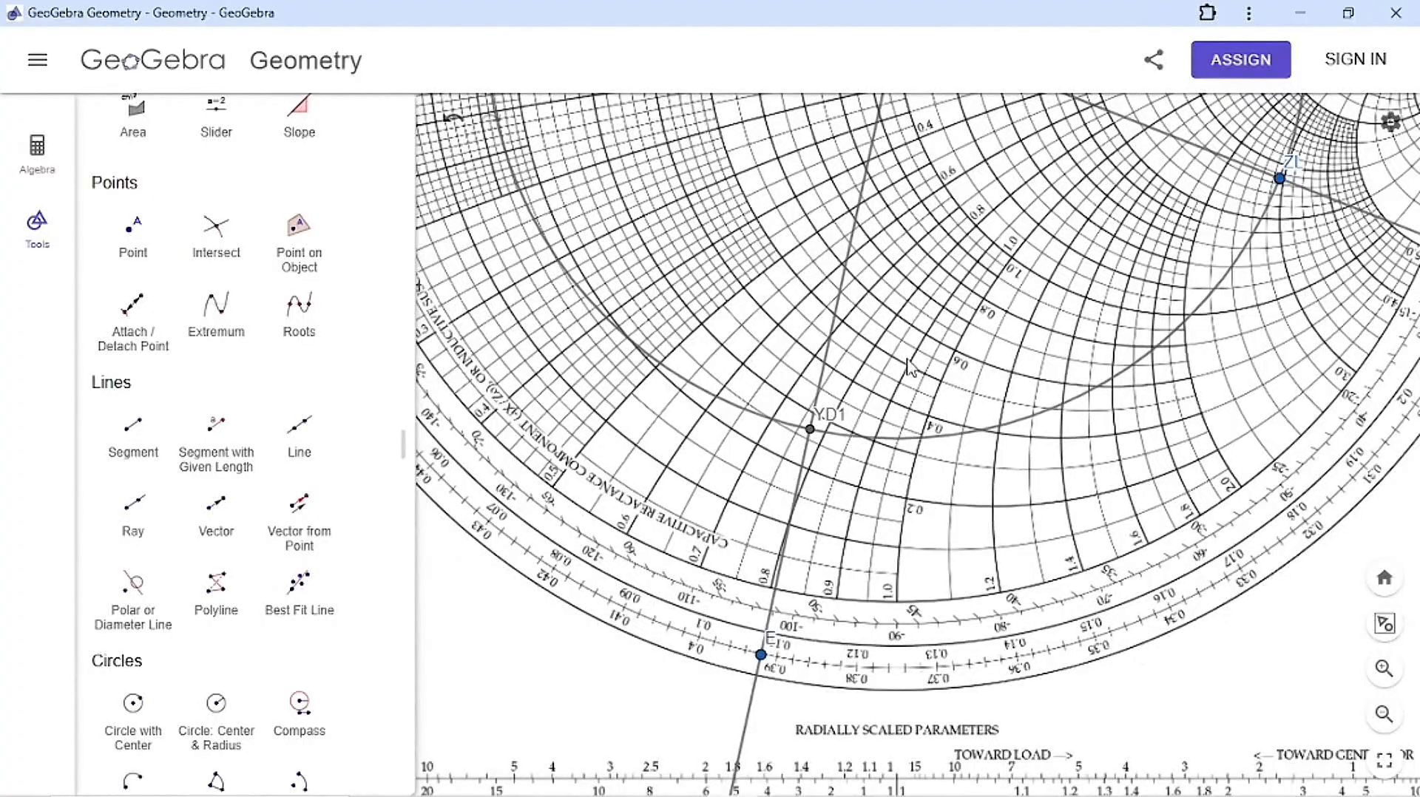
drag(908, 366, 932, 503)
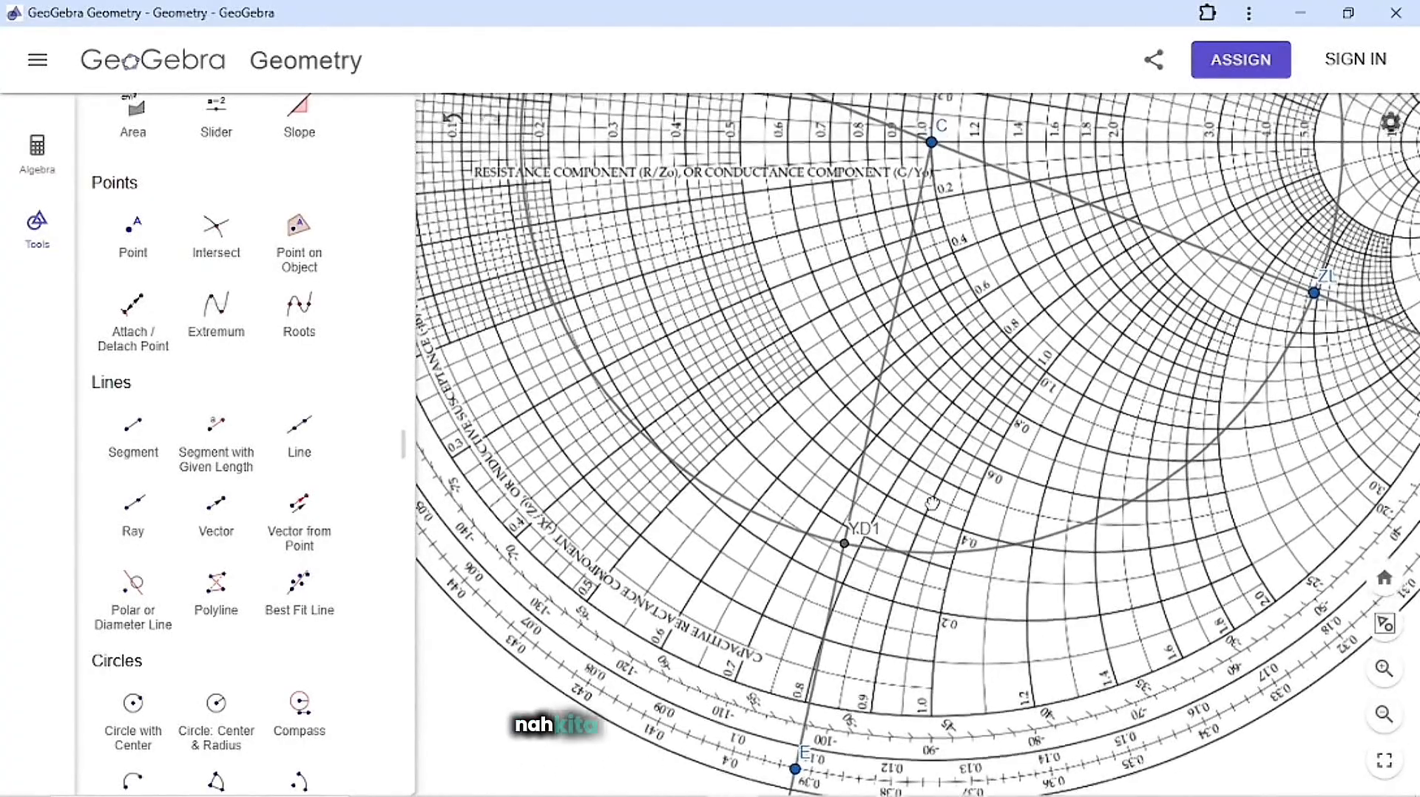
drag(950, 450, 945, 494)
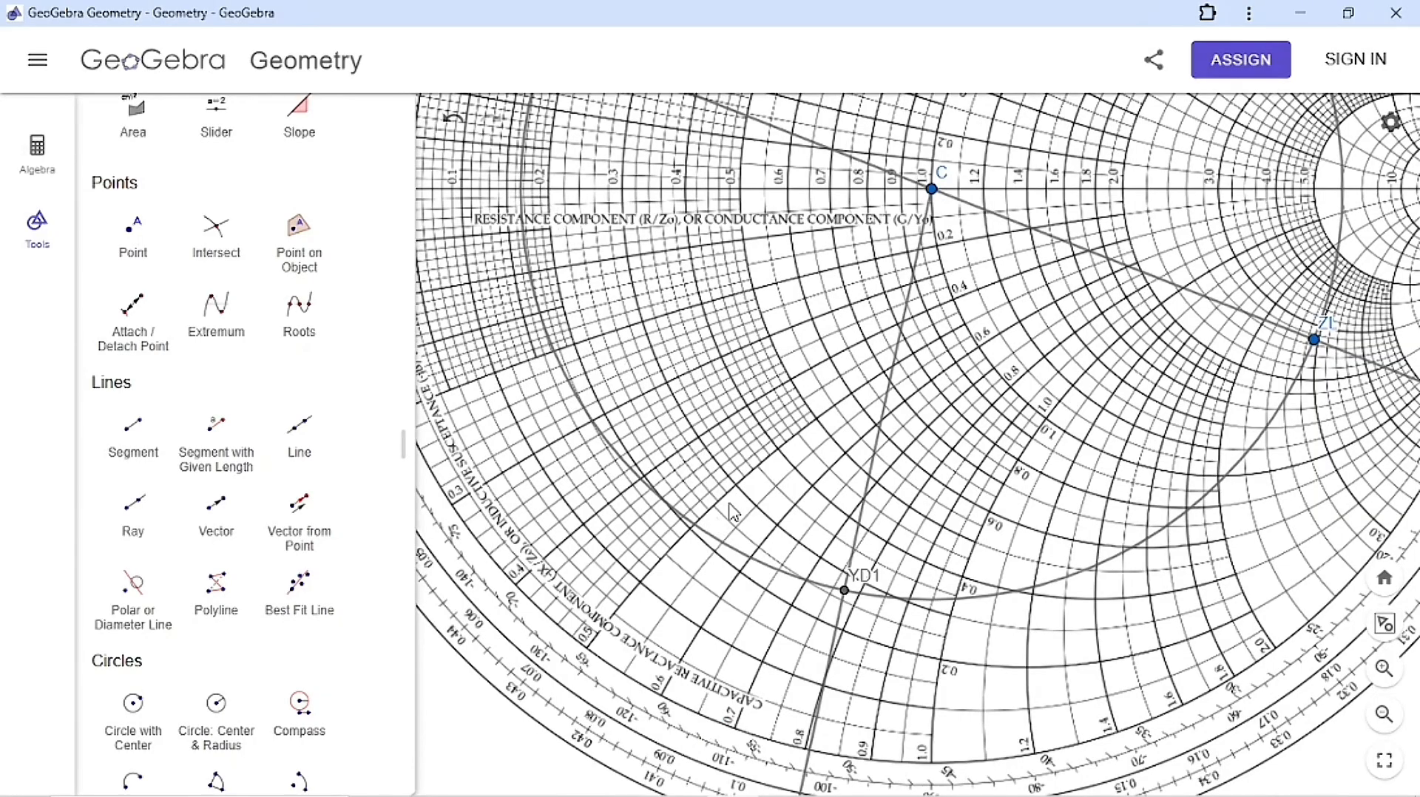
key(alt+Tab)
key(Tab)
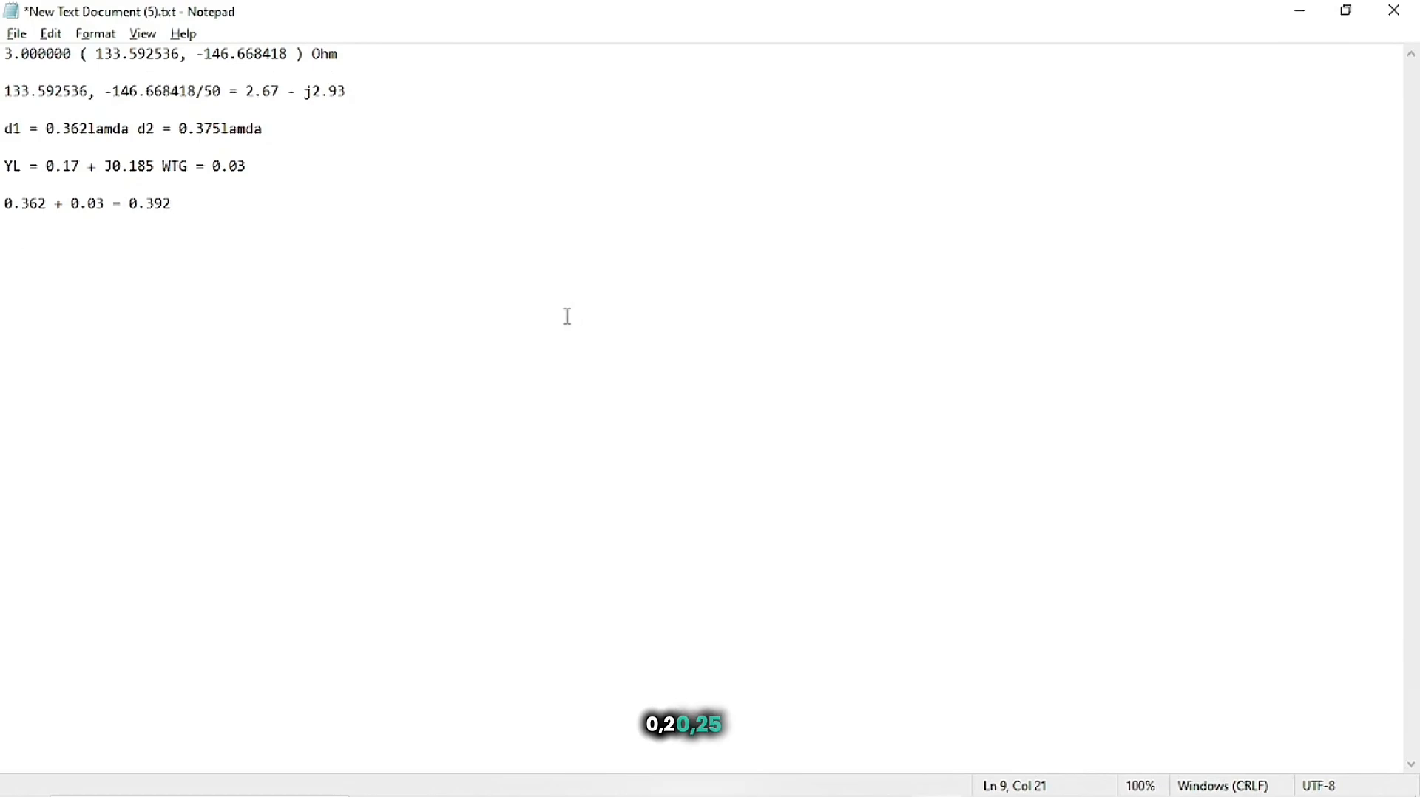
key(Return)
key(Up)
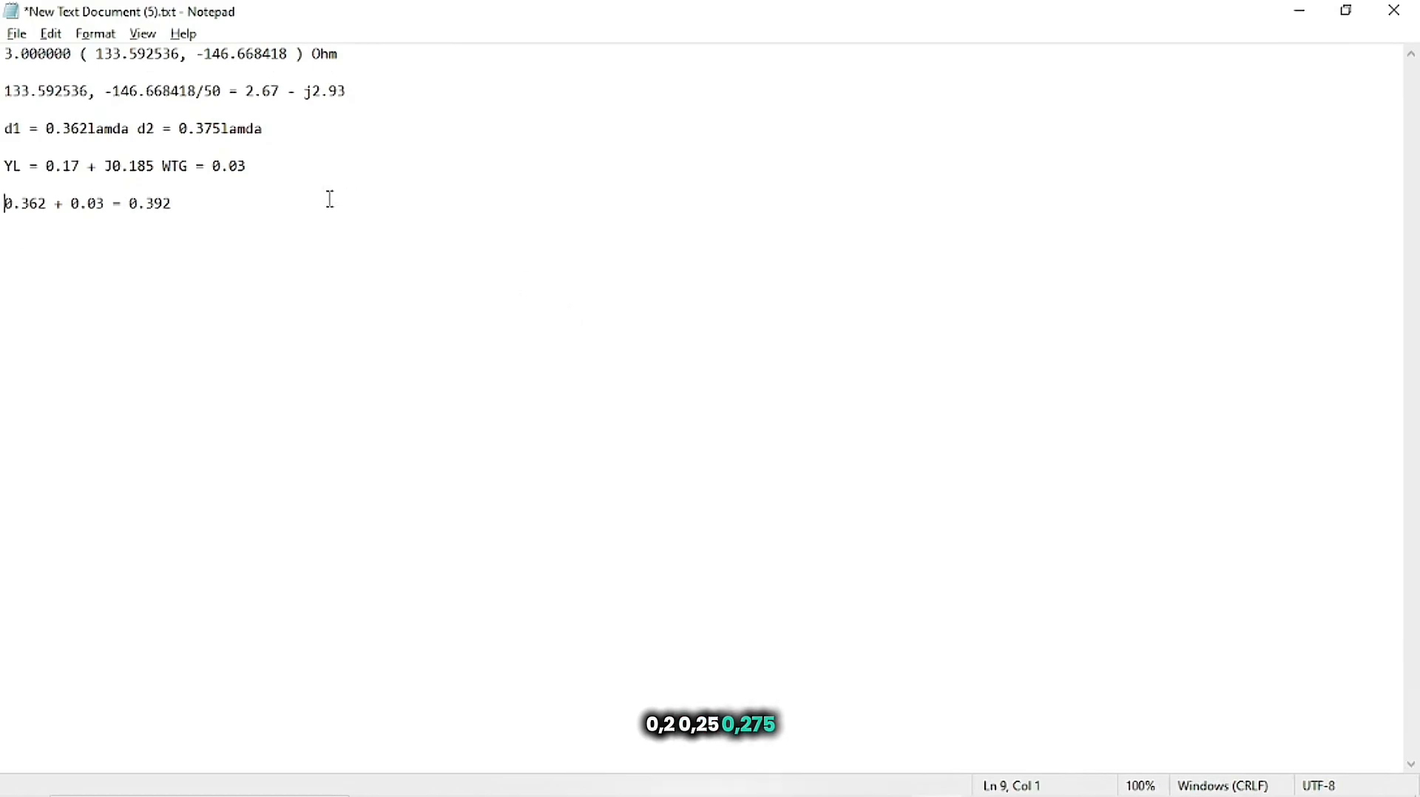
key(Down)
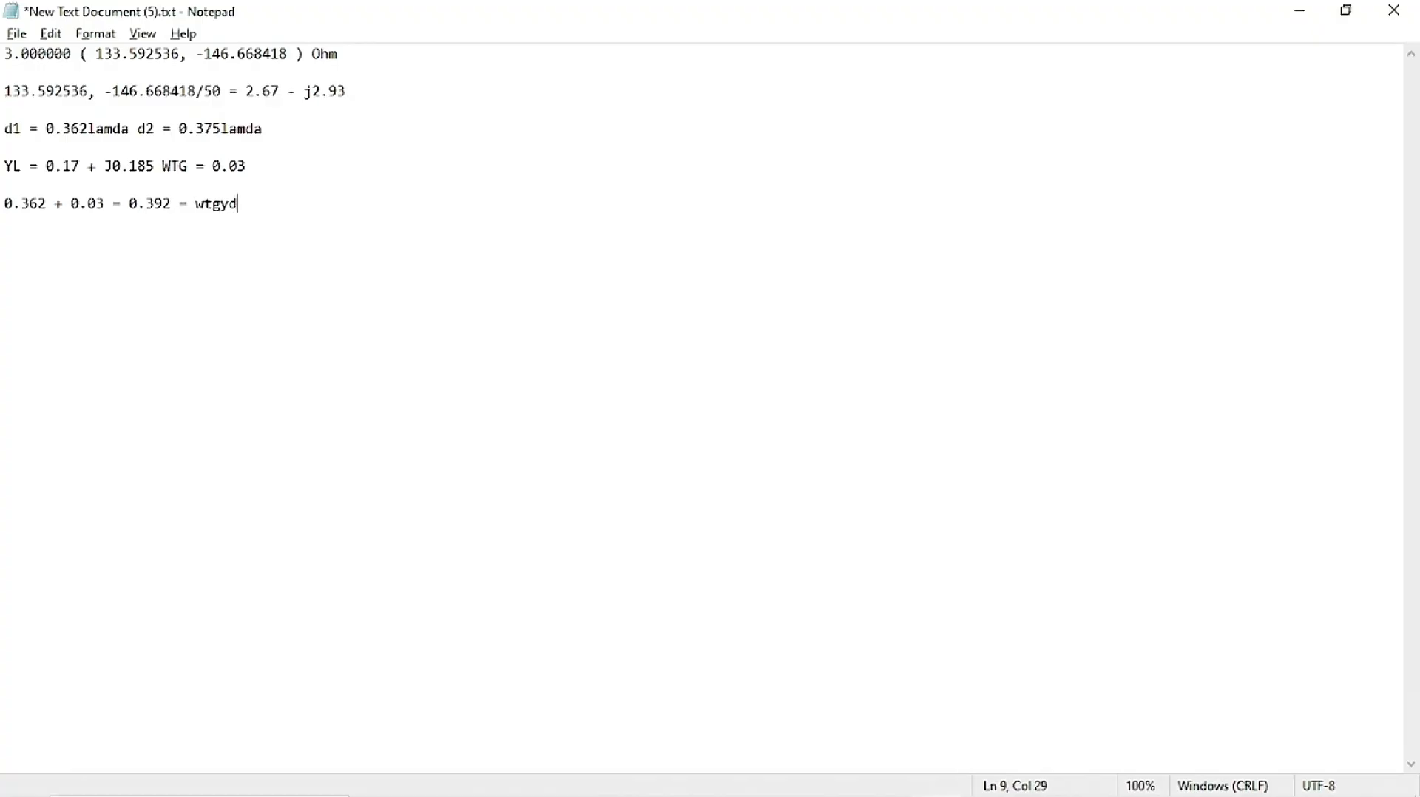
Add the line "YD1 = 0.275 - J0.77" in Notepad, reading the point's admittance from the GeoGebra Smith chart.
key(Return)
text(YD)
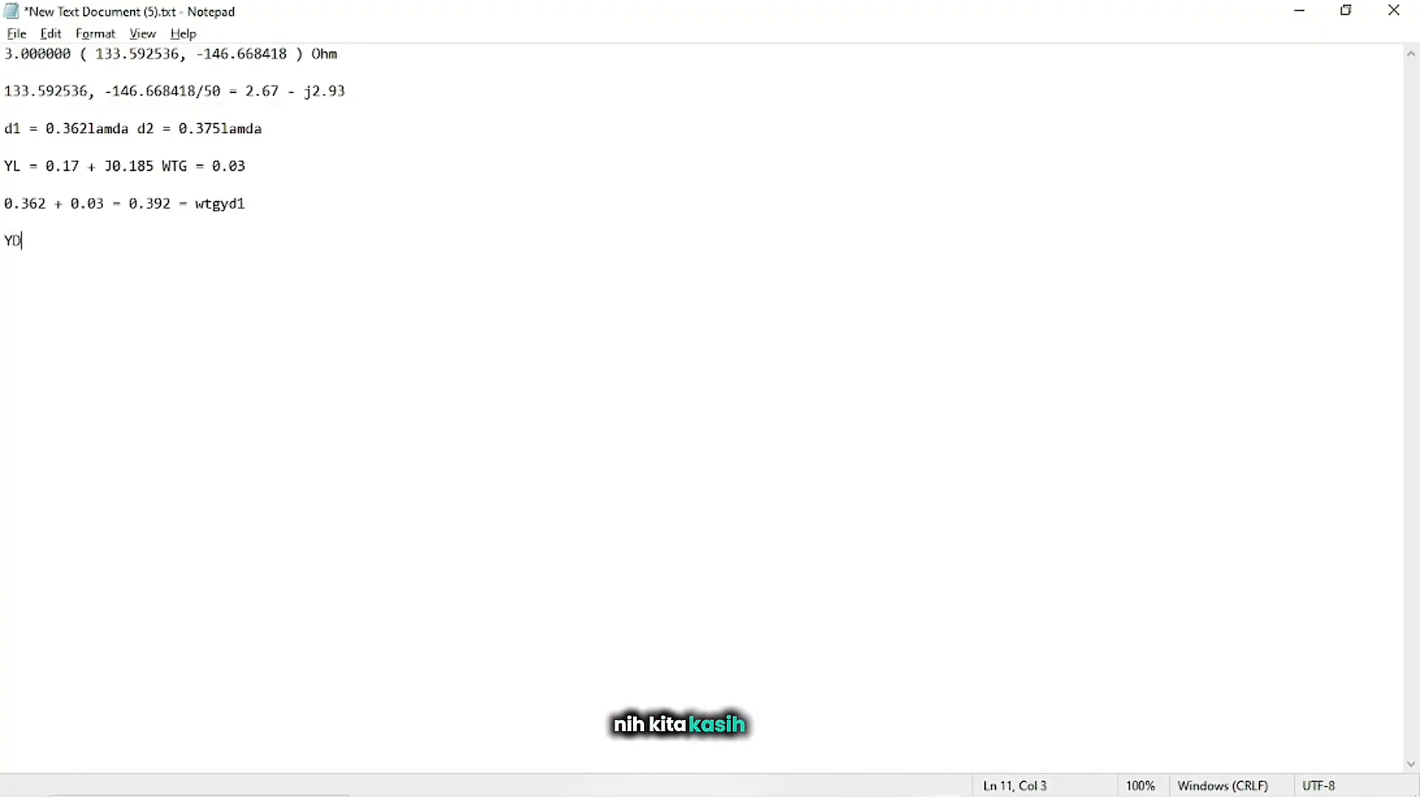
text(1 = )
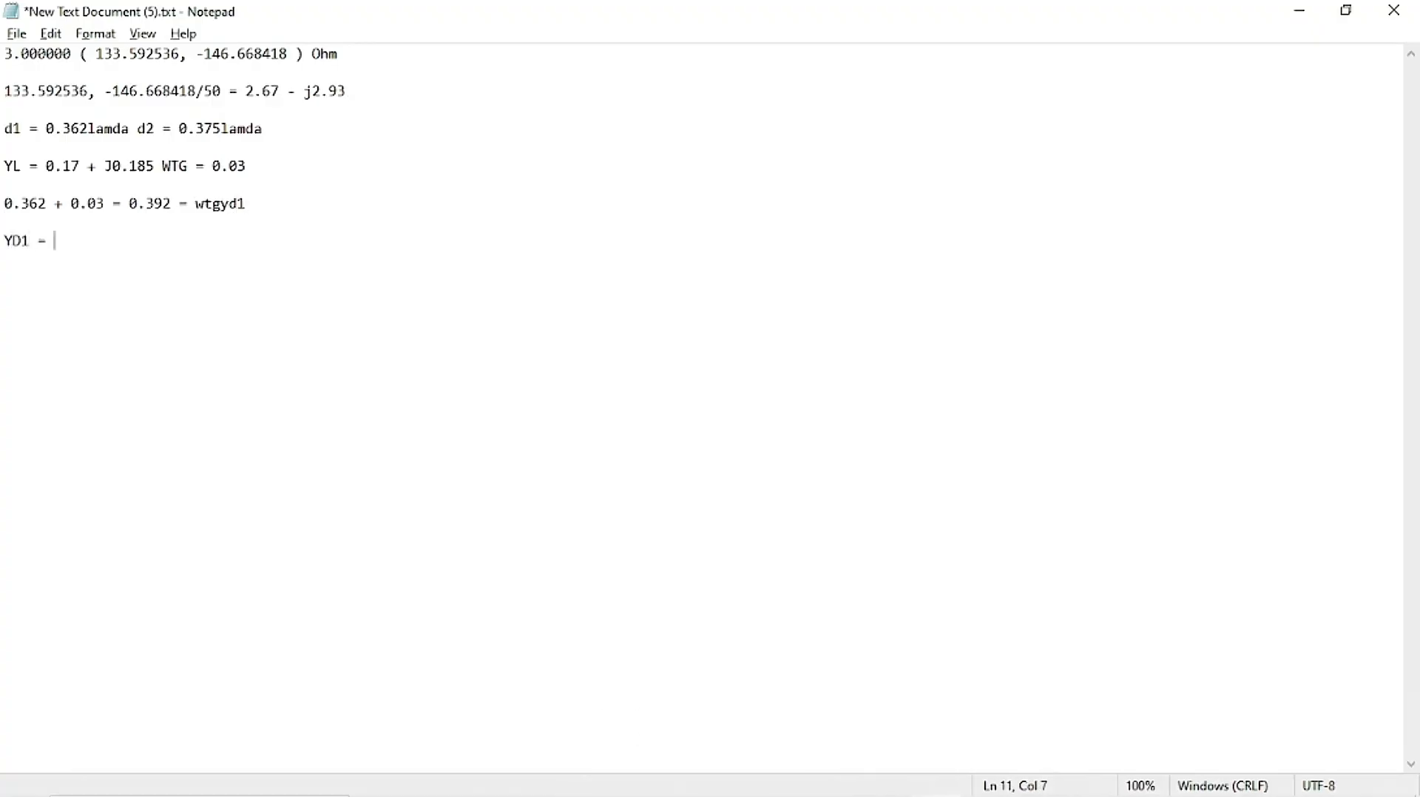
text(0.275)
key(alt+Tab)
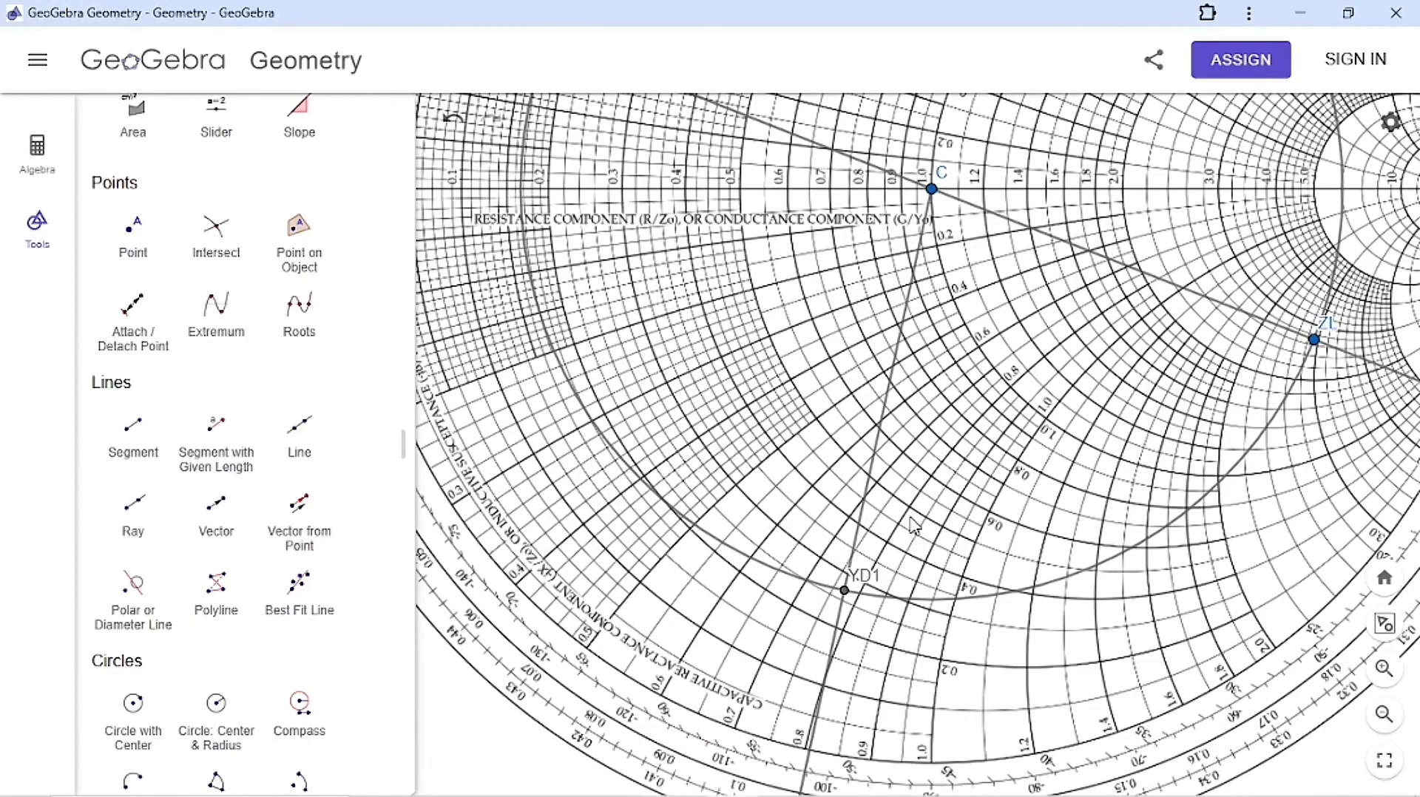
drag(923, 509, 867, 355)
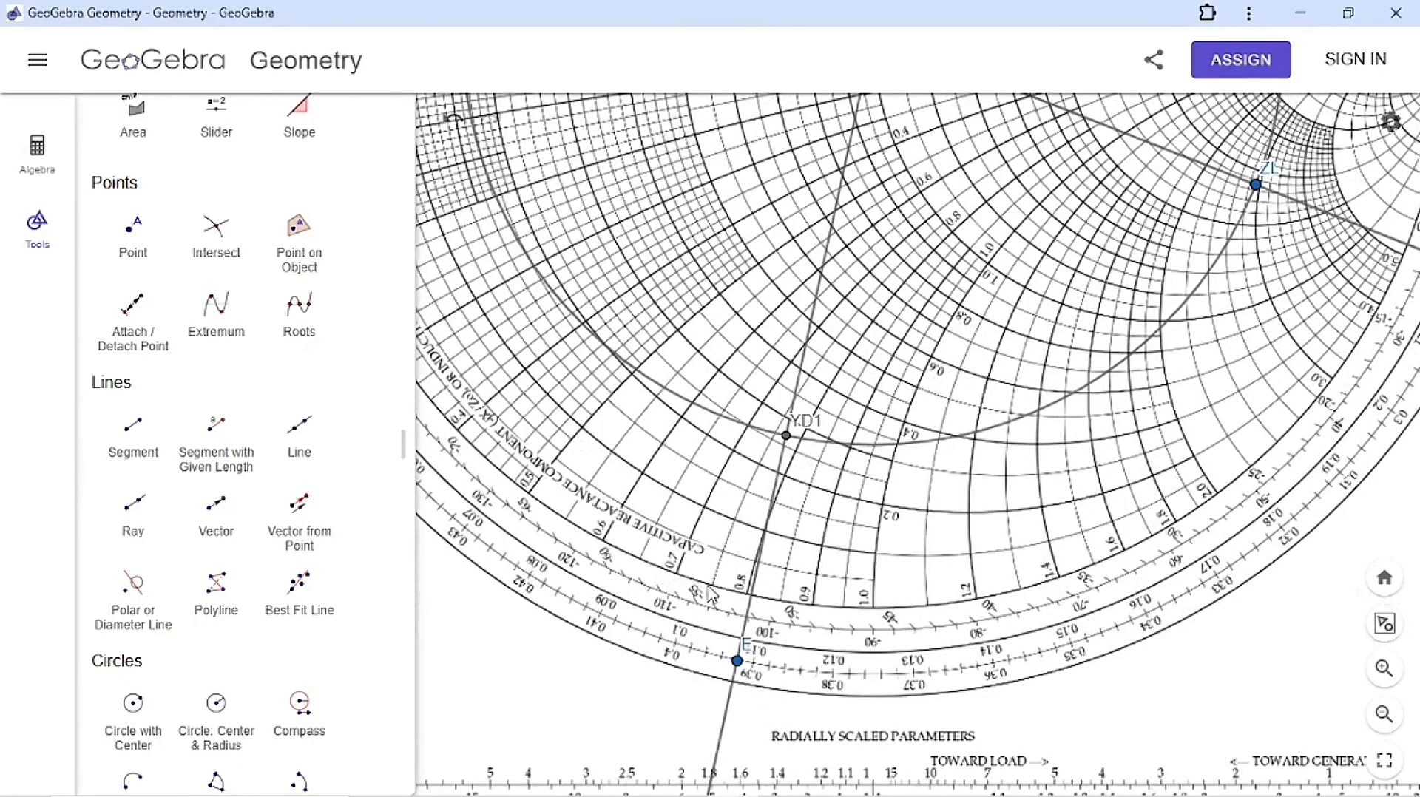
key(alt+Tab)
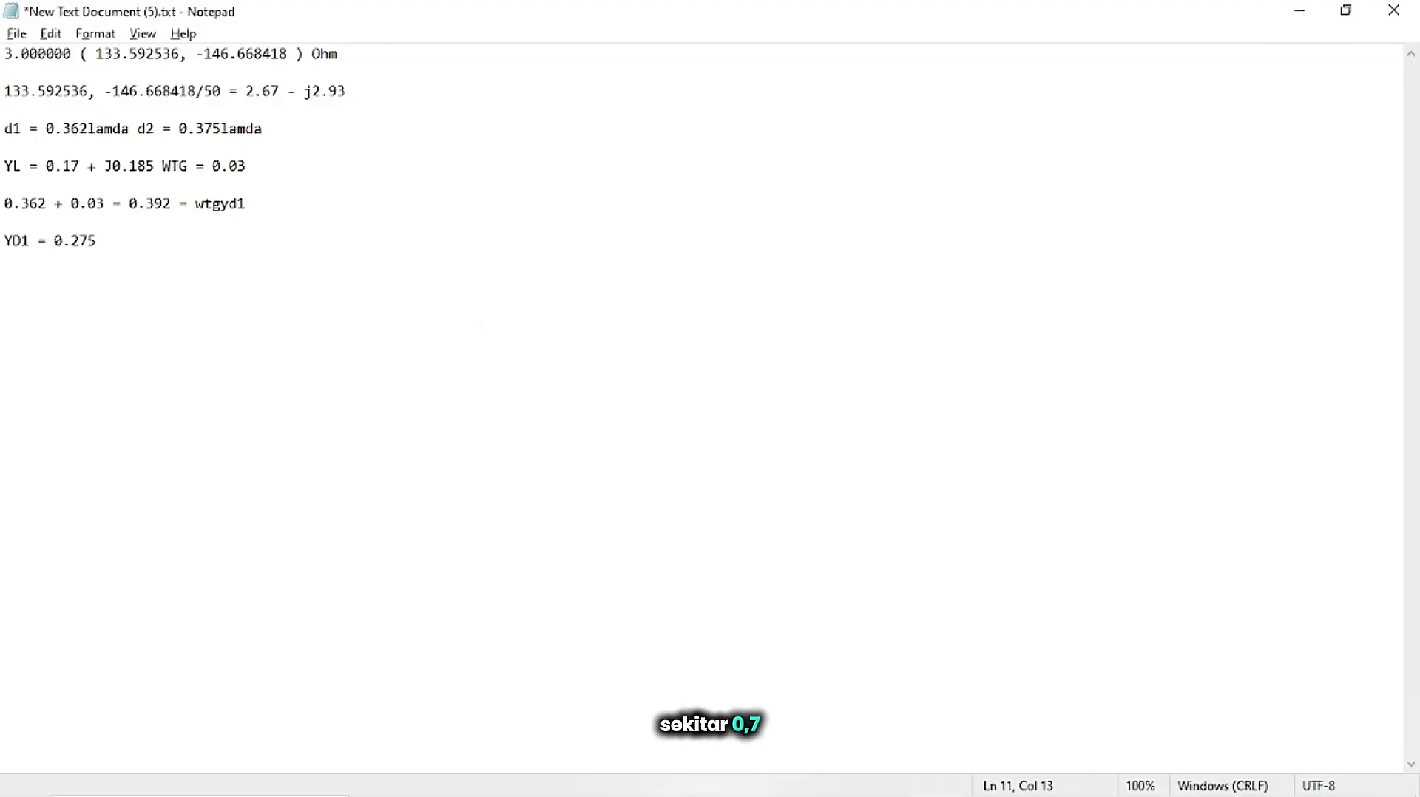
text(- J0.77)
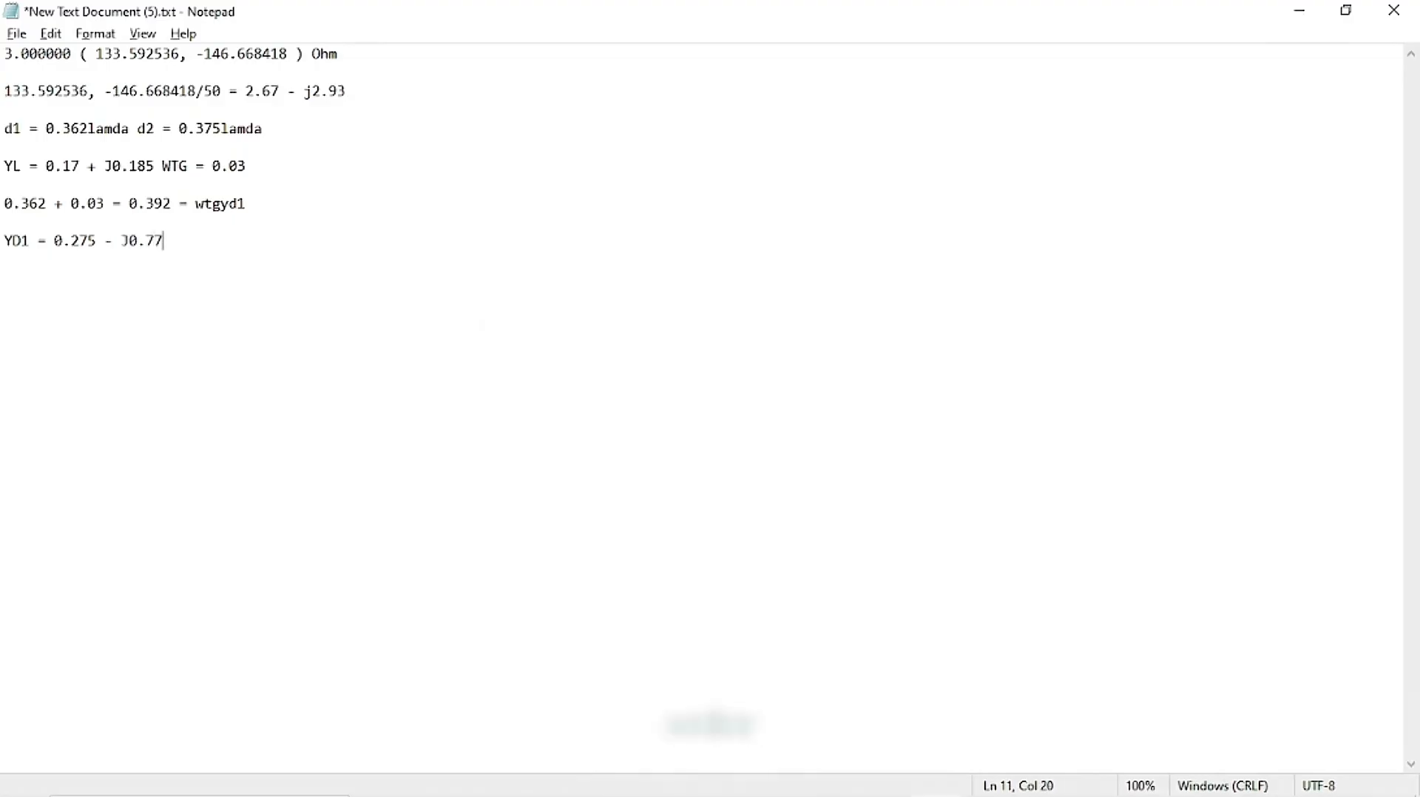
Switch to New Draft v3.pdf and read the rest of step 7 on drawing the conductance circle from YD1's real part.
key(alt+Tab)
key(Tab)
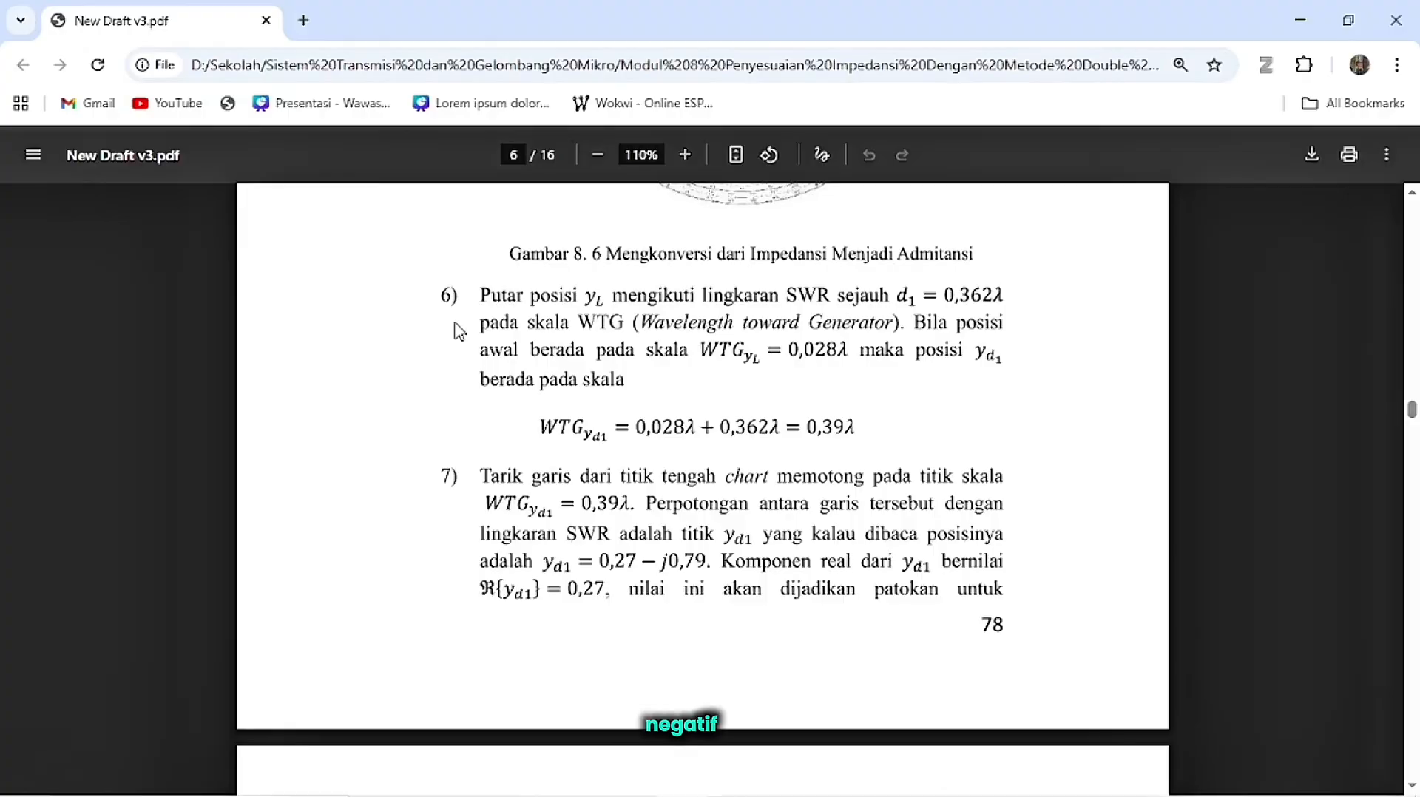
scroll(874, 429, down, 2)
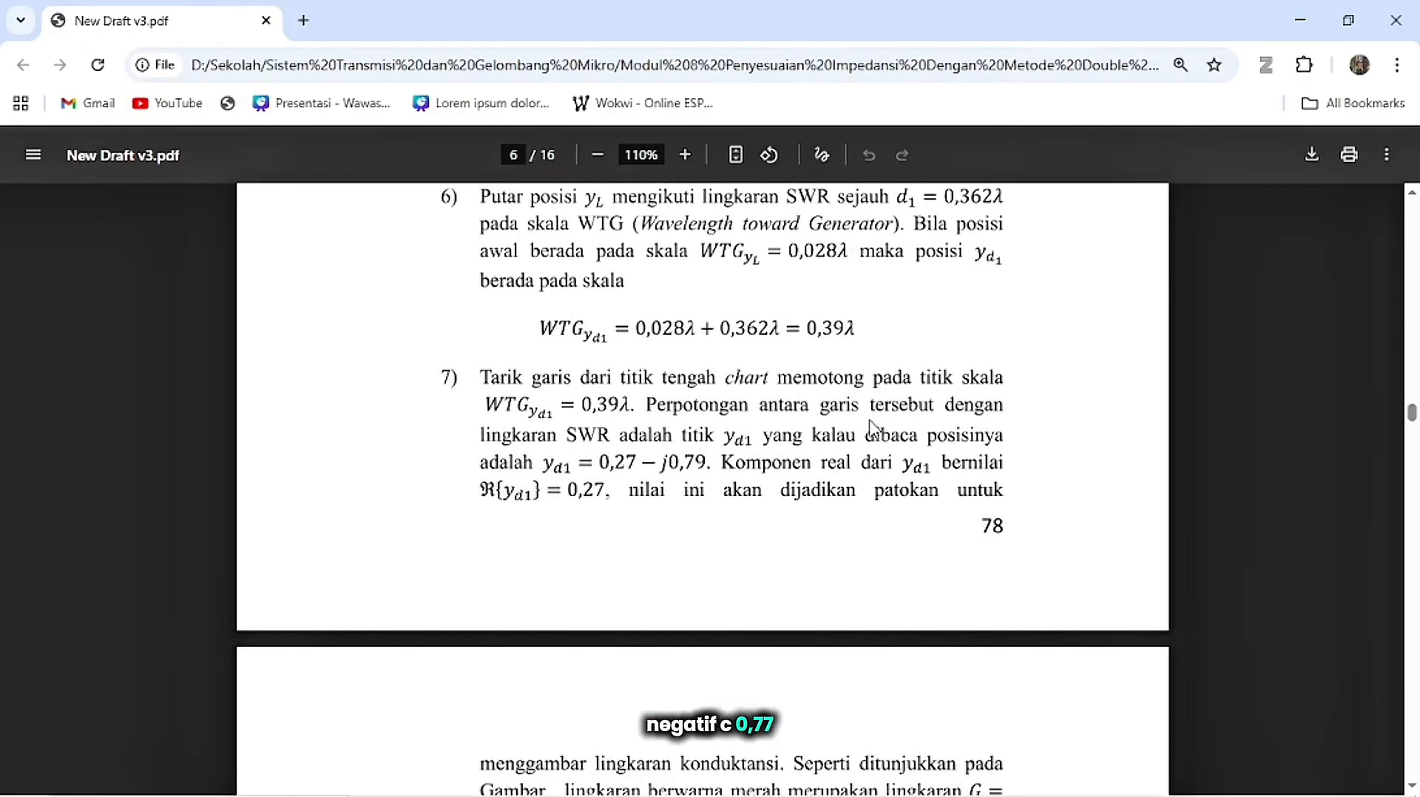
scroll(874, 427, down, 1)
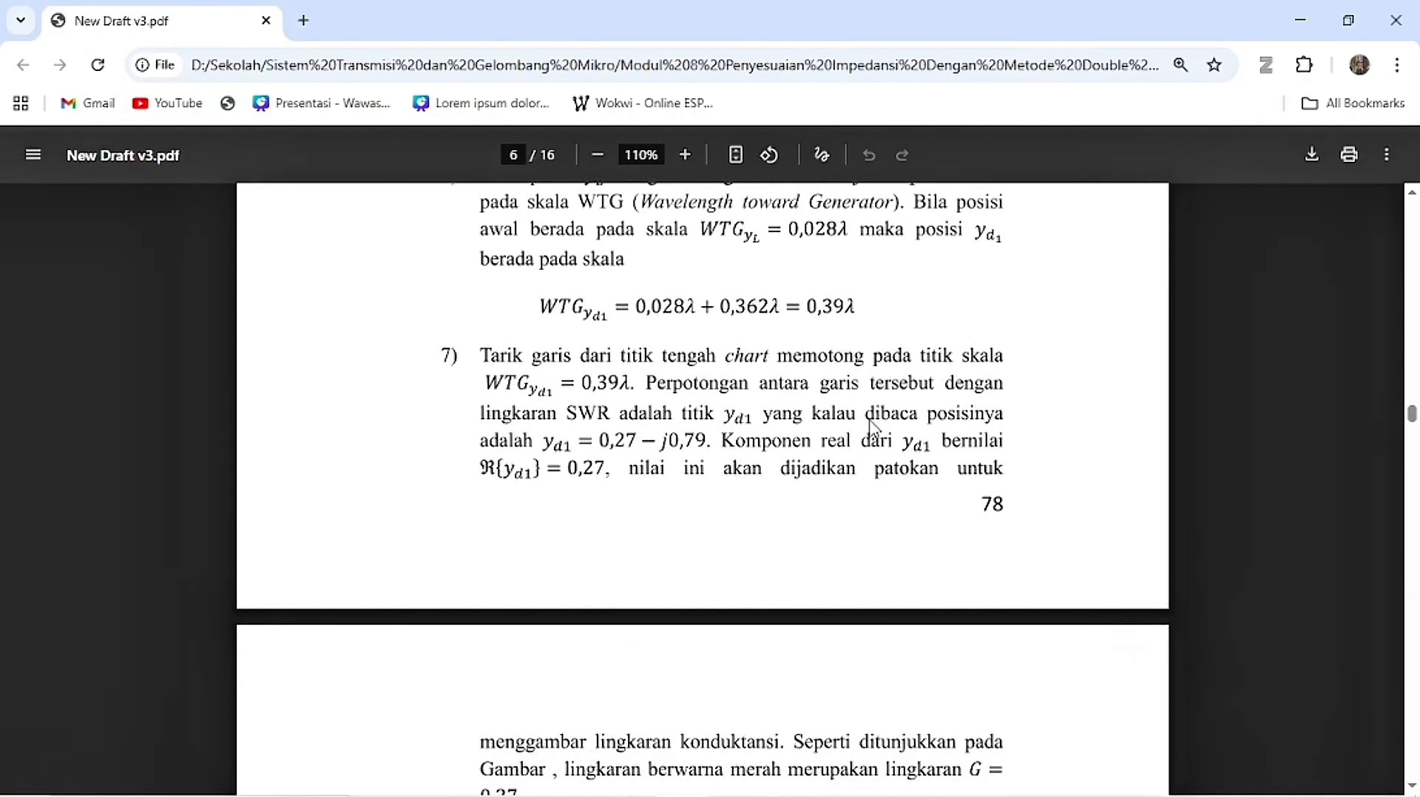
scroll(874, 428, down, 1)
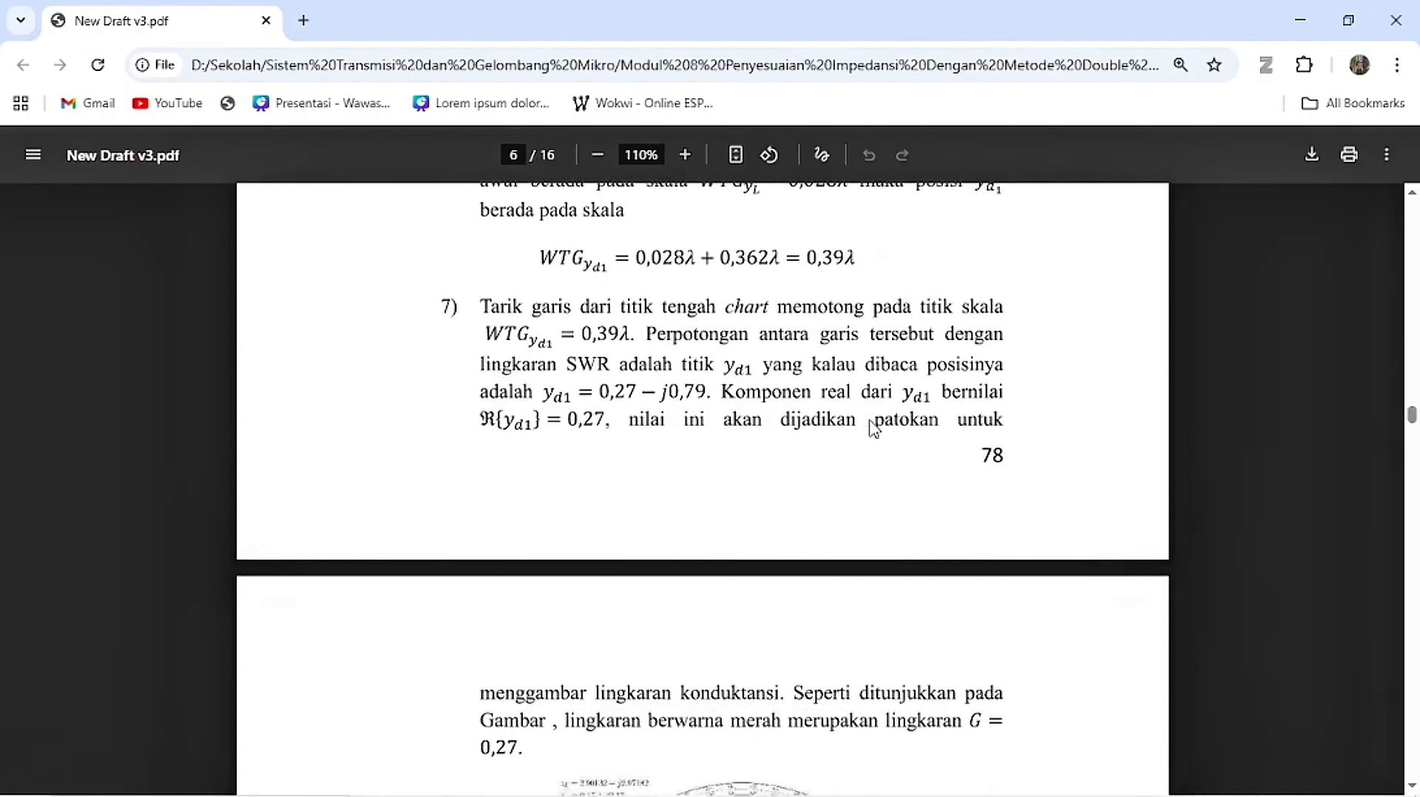
scroll(874, 427, down, 2)
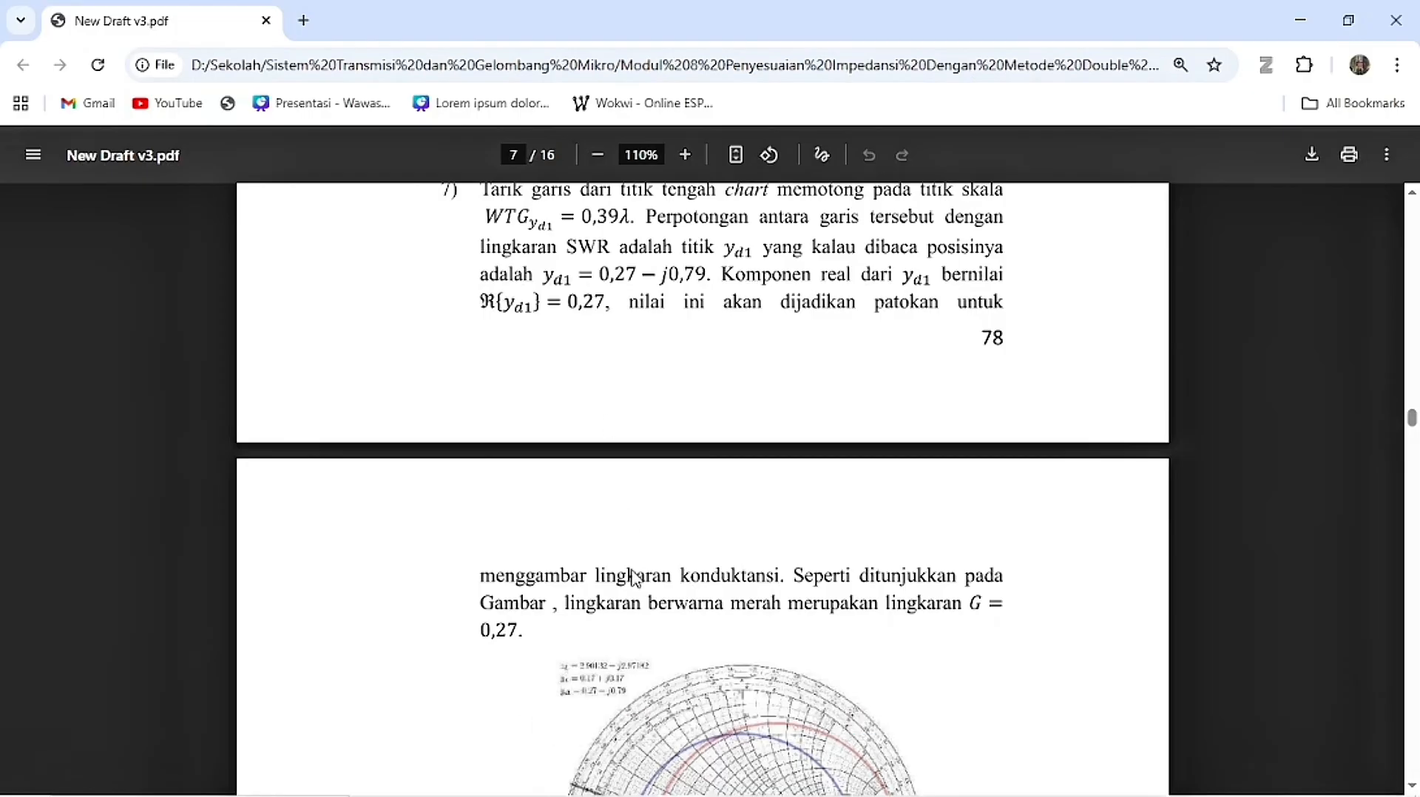
scroll(713, 627, down, 1)
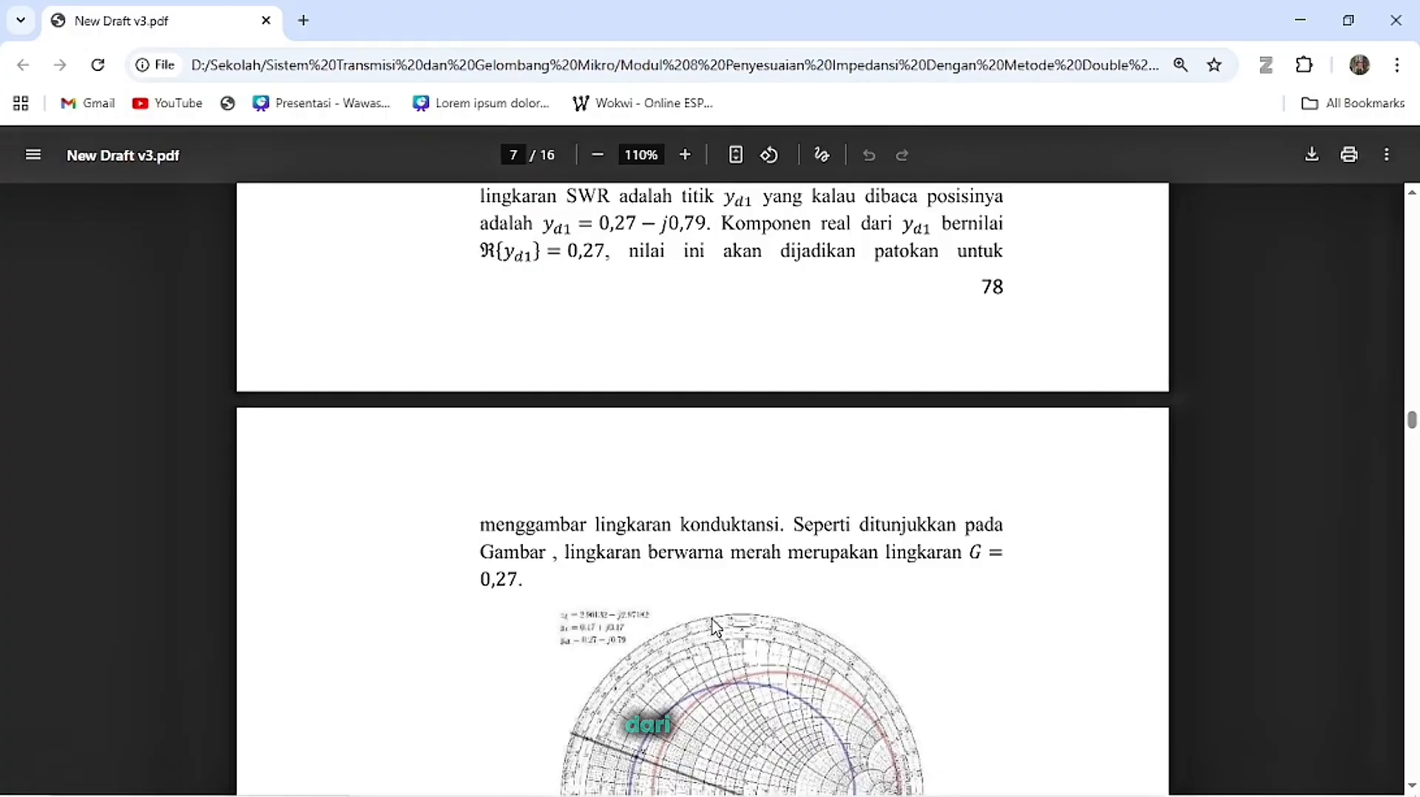
Check YD1's real part in Notepad, and in GeoGebra place a point at 0.275 on the chart's horizontal conductance axis.
key(alt+Tab)
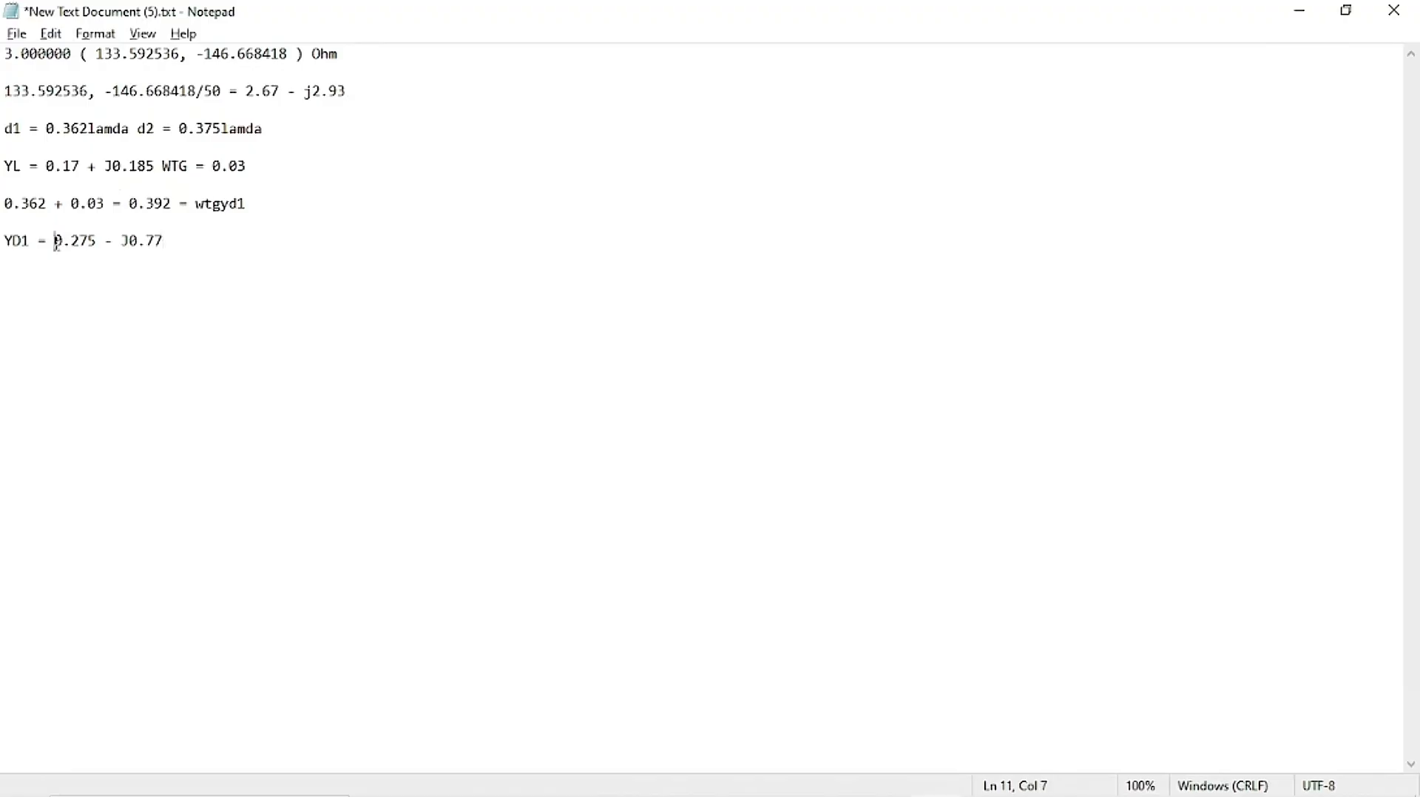
drag(57, 242, 99, 247)
click(377, 440)
key(alt+Tab)
key(Tab)
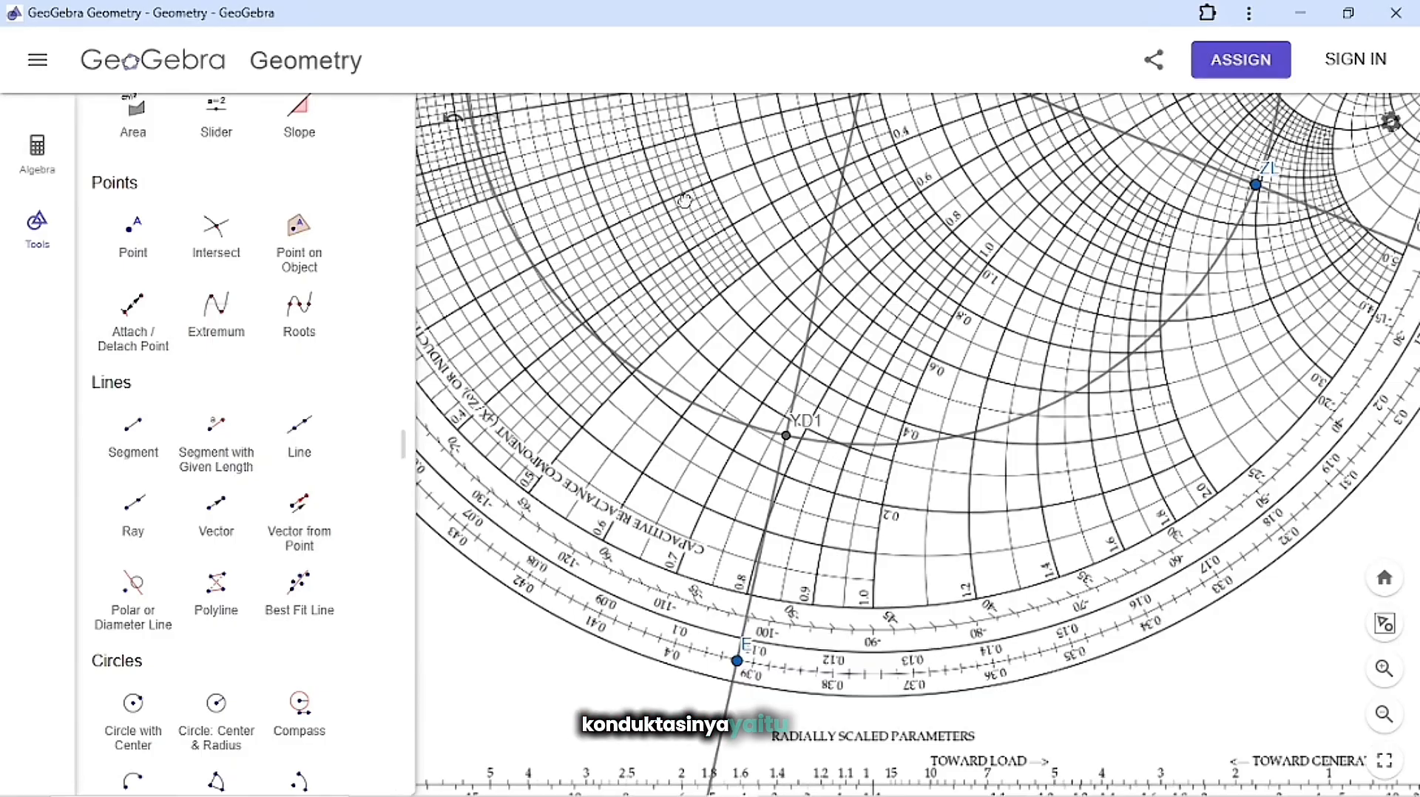
drag(685, 200, 739, 450)
scroll(267, 296, up, 10)
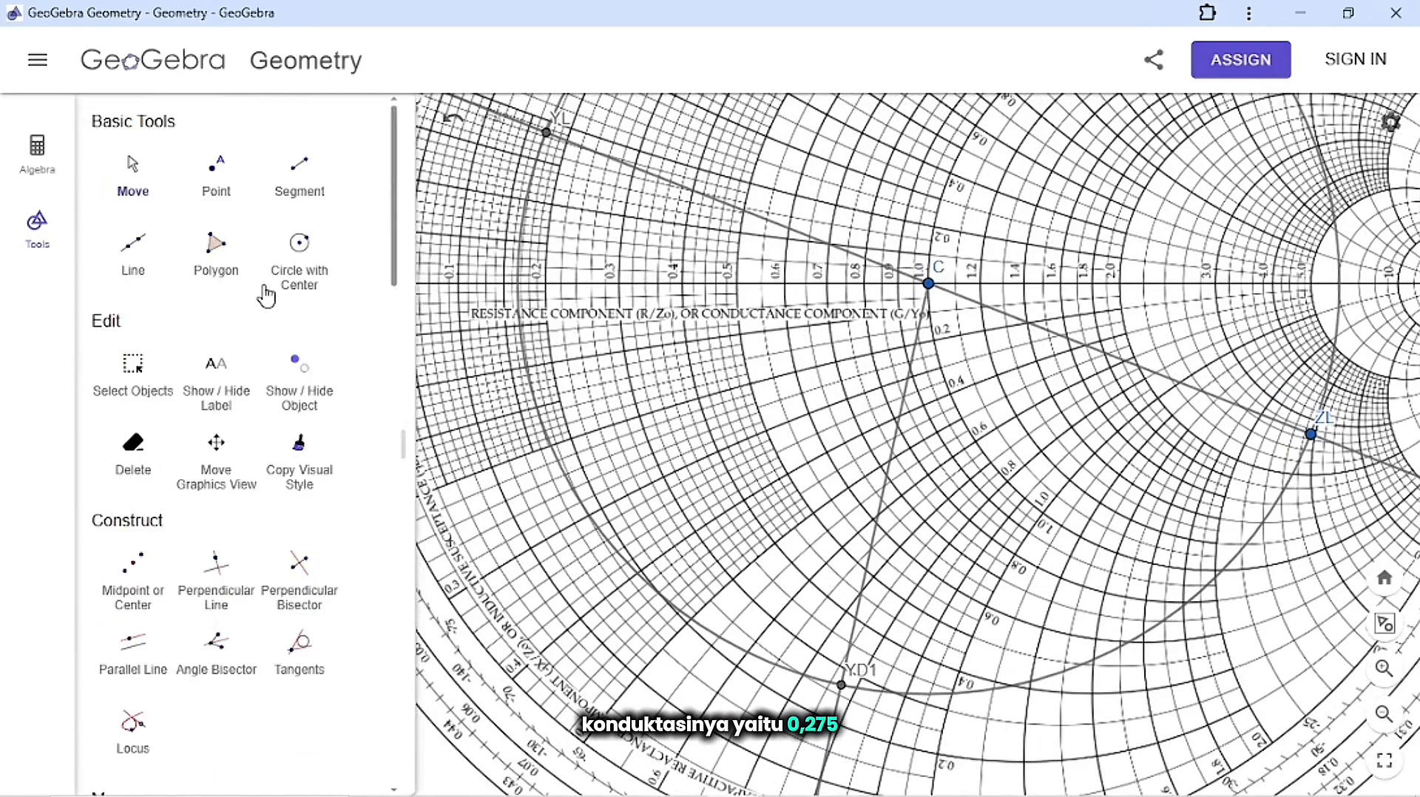
click(216, 178)
scroll(586, 323, up, 5)
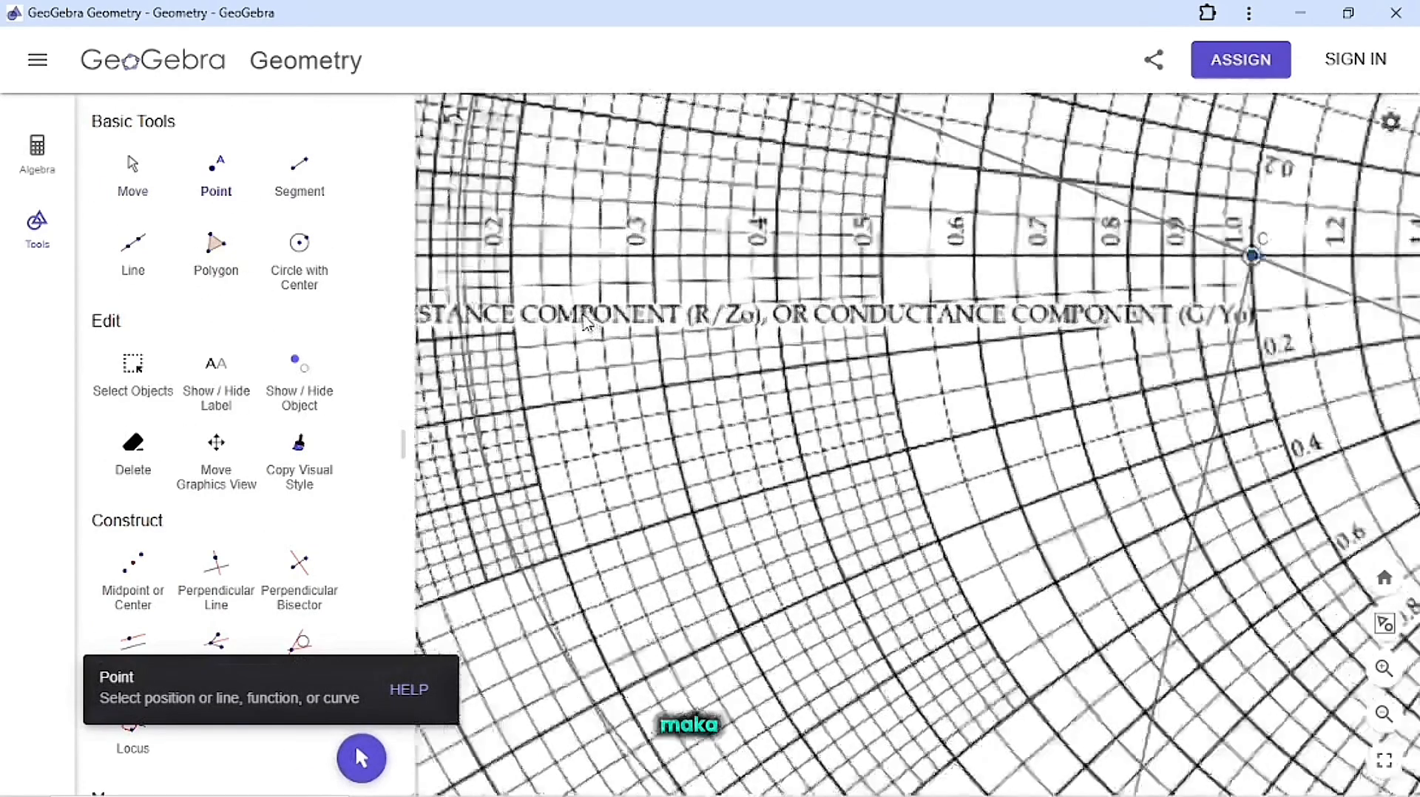
scroll(570, 303, up, 1)
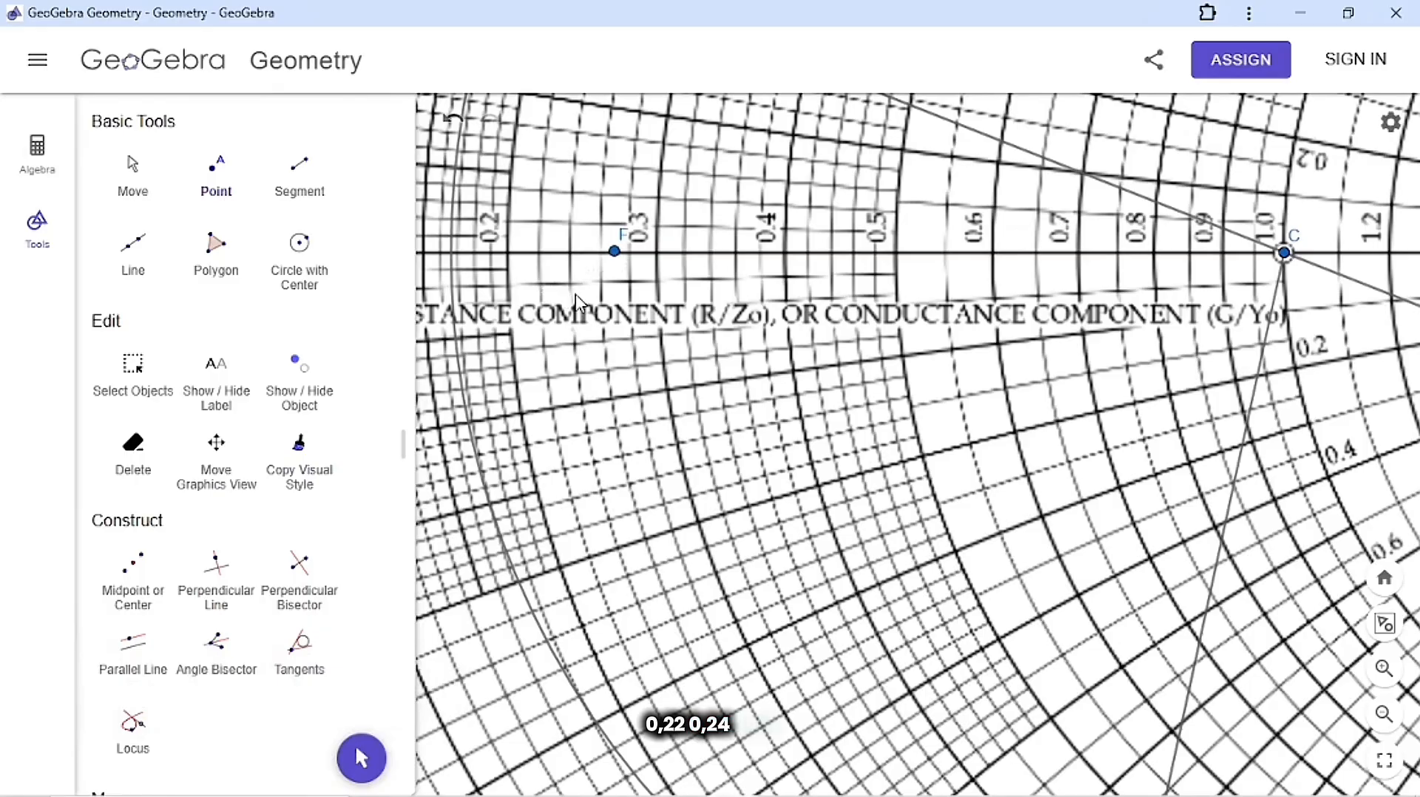
scroll(560, 297, down, 5)
scroll(577, 301, up, 1)
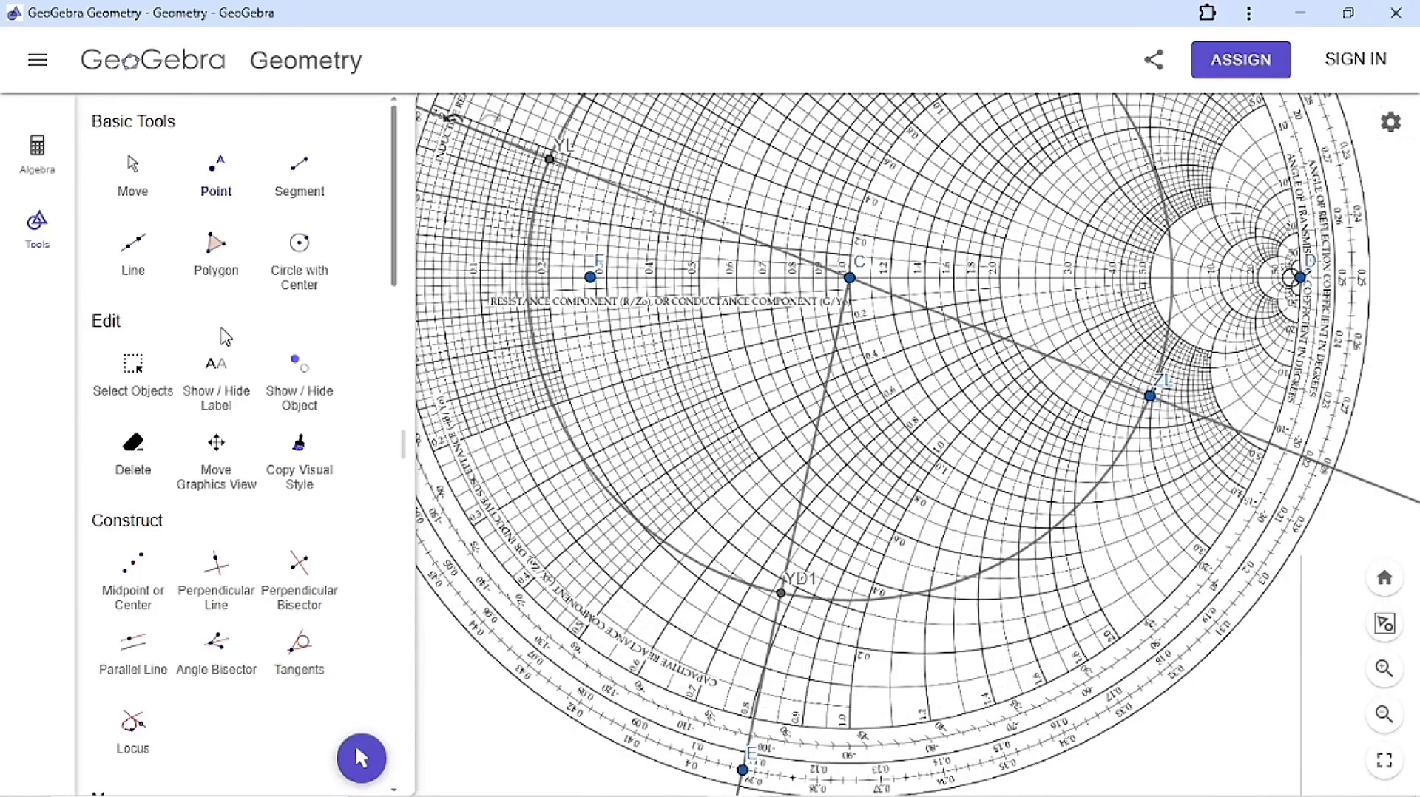
Check the conductance circle figure in New Draft v3.pdf, and in GeoGebra construct the midpoint between points F and D.
key(alt+Tab)
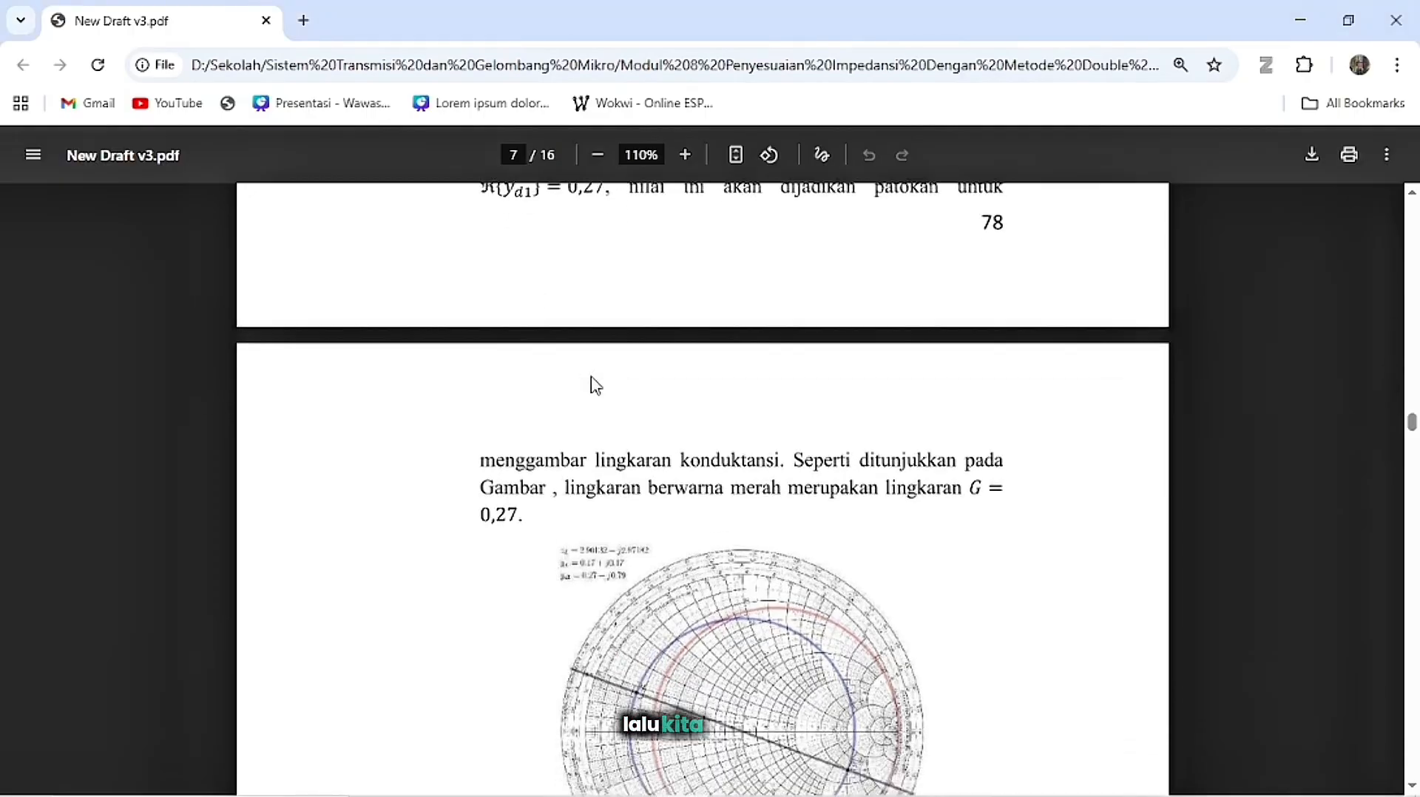
scroll(595, 385, down, 3)
key(alt+Tab)
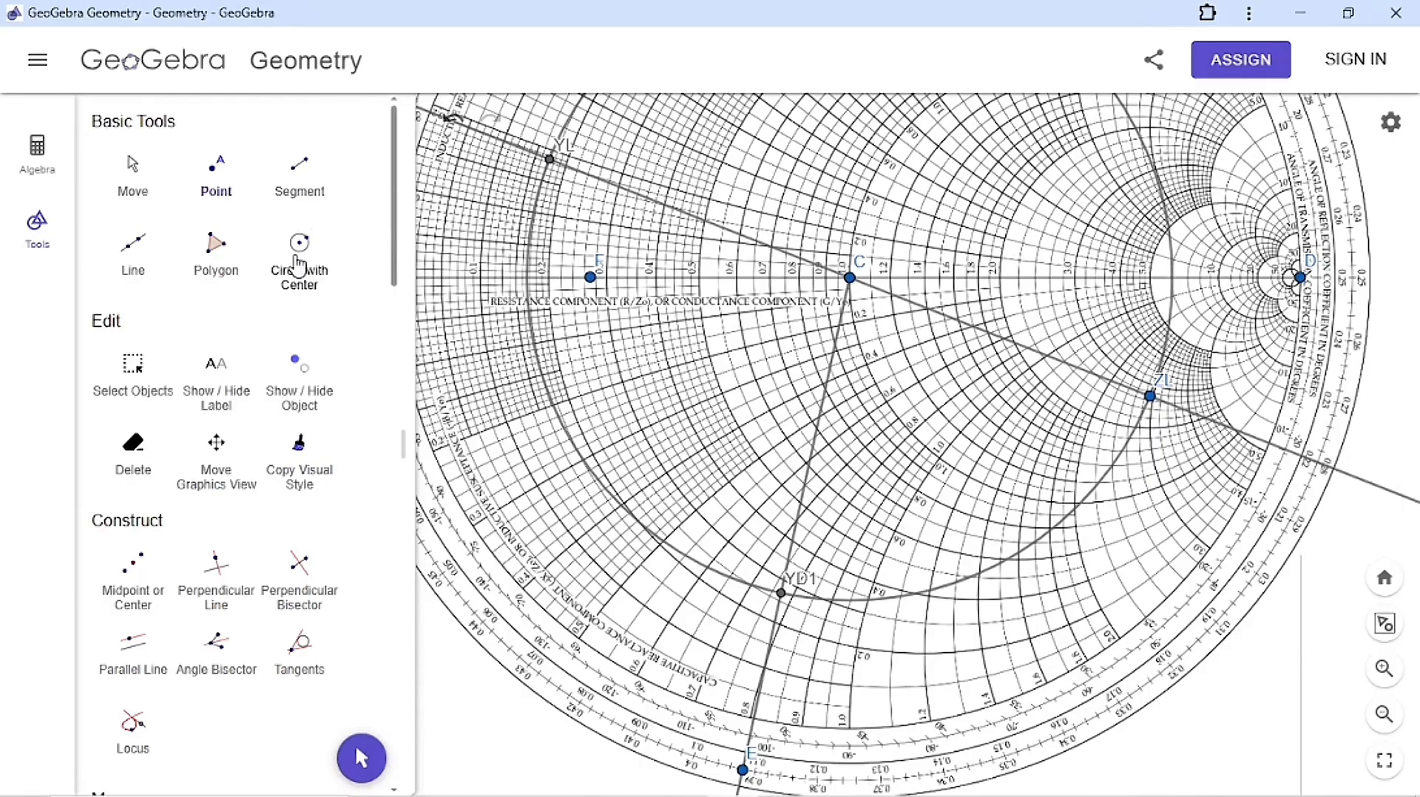
scroll(229, 362, down, 5)
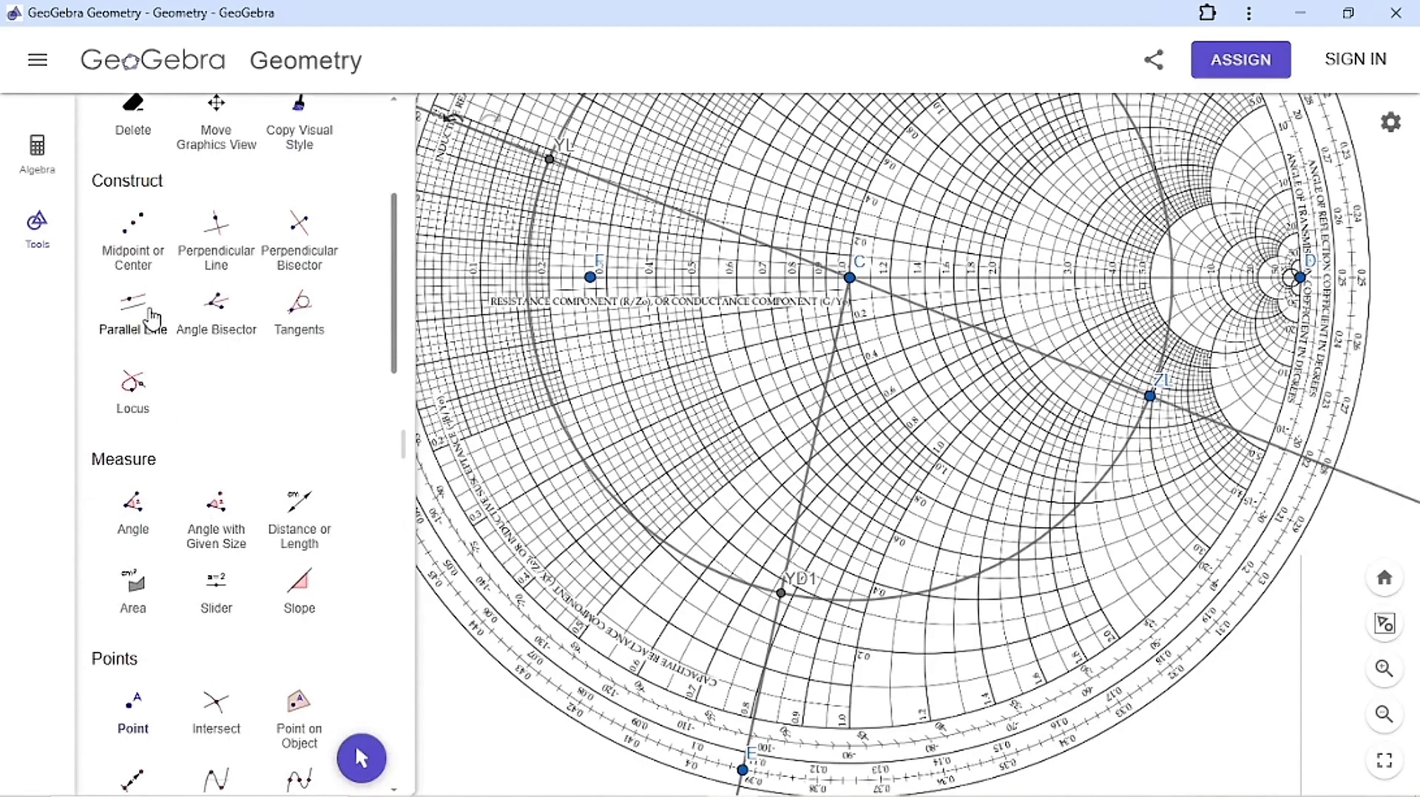
scroll(198, 489, down, 5)
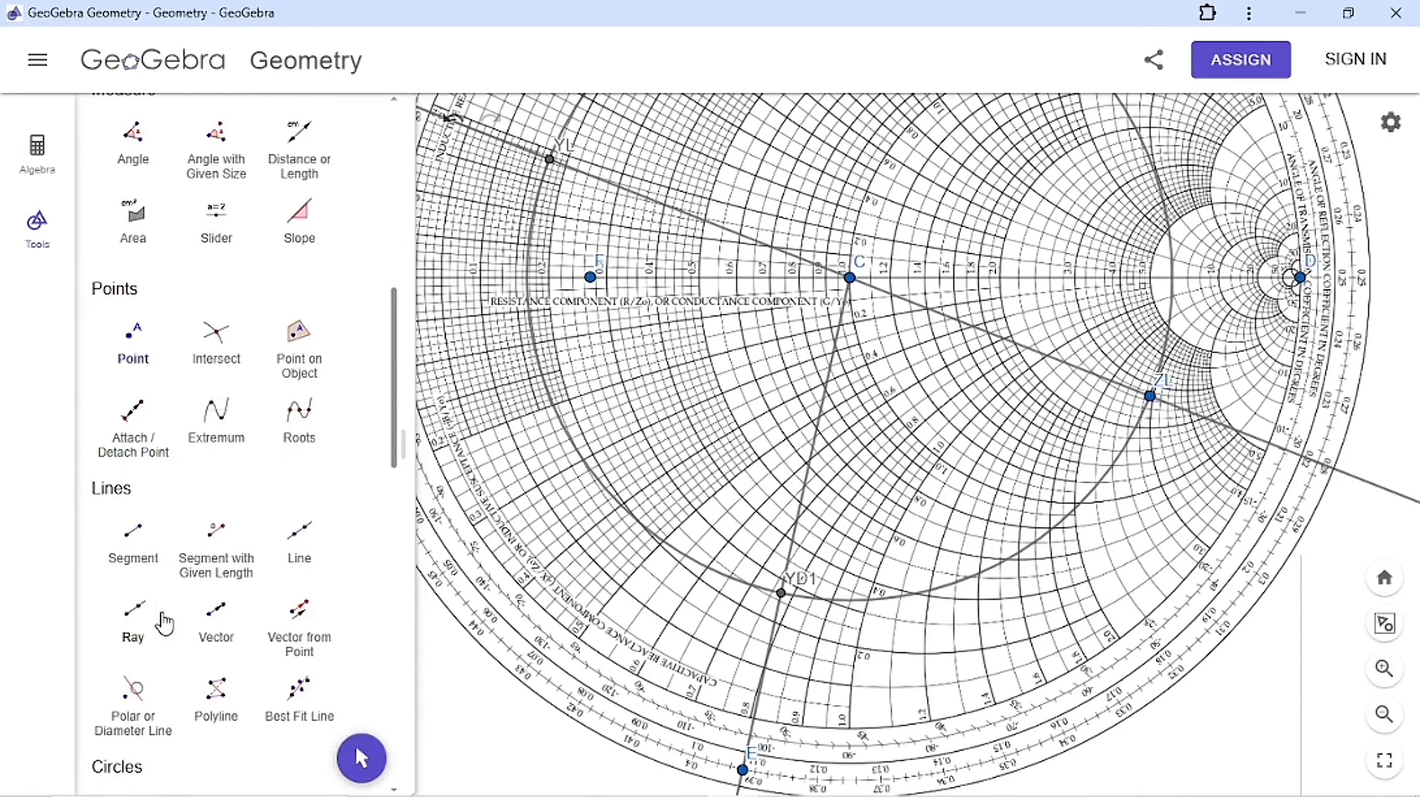
scroll(163, 621, up, 2)
scroll(163, 621, up, 4)
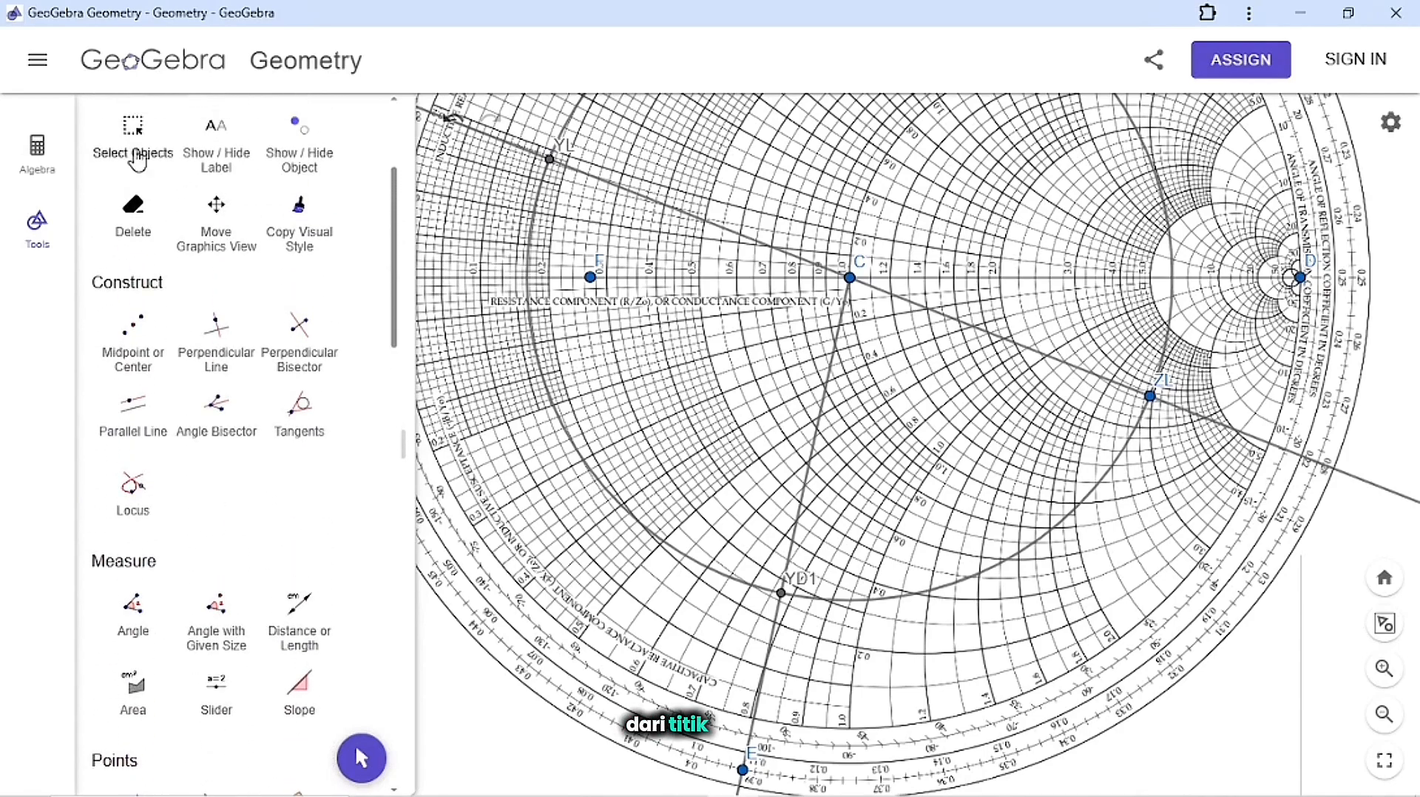
click(148, 362)
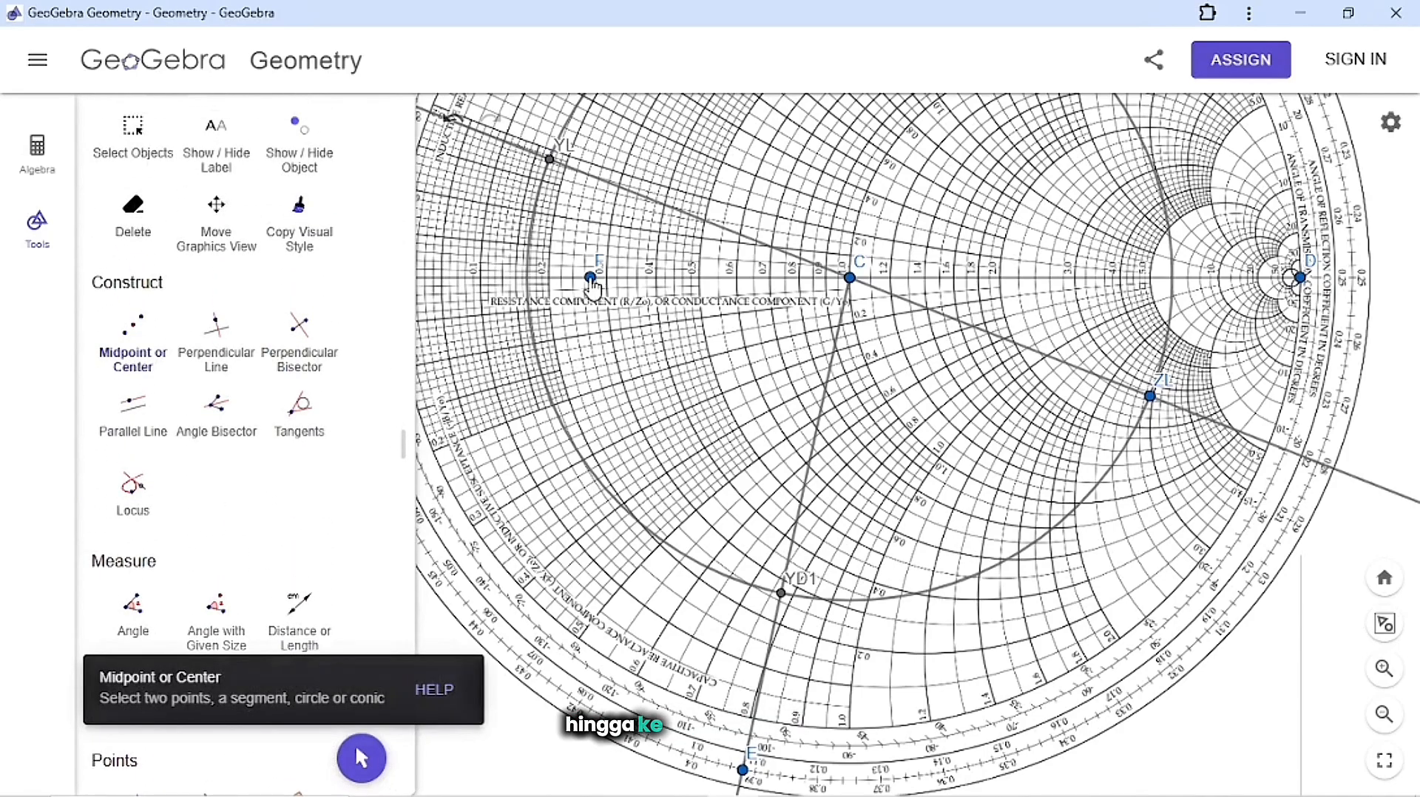
click(590, 278)
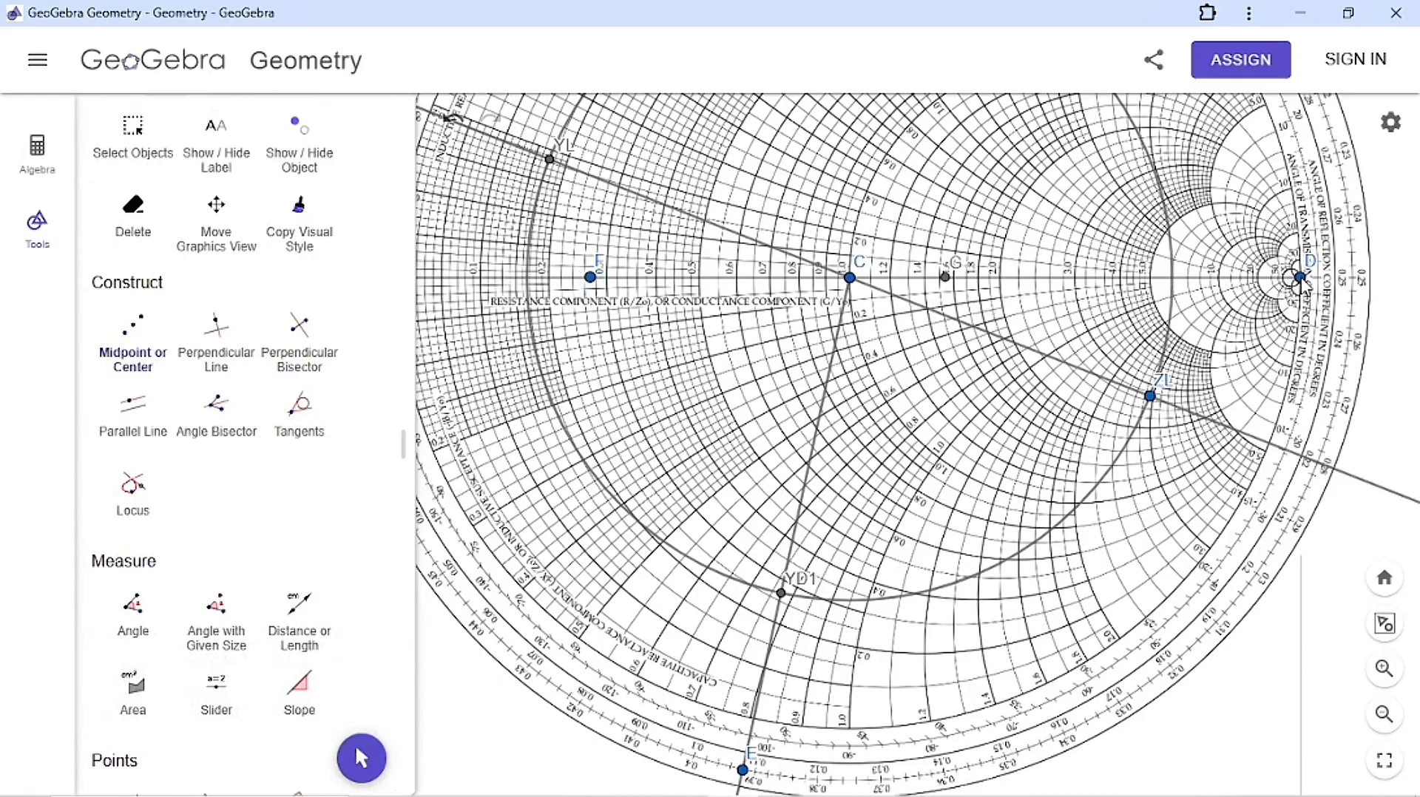
Draw the conductance circle centred on midpoint G and passing through point F.
scroll(263, 380, up, 3)
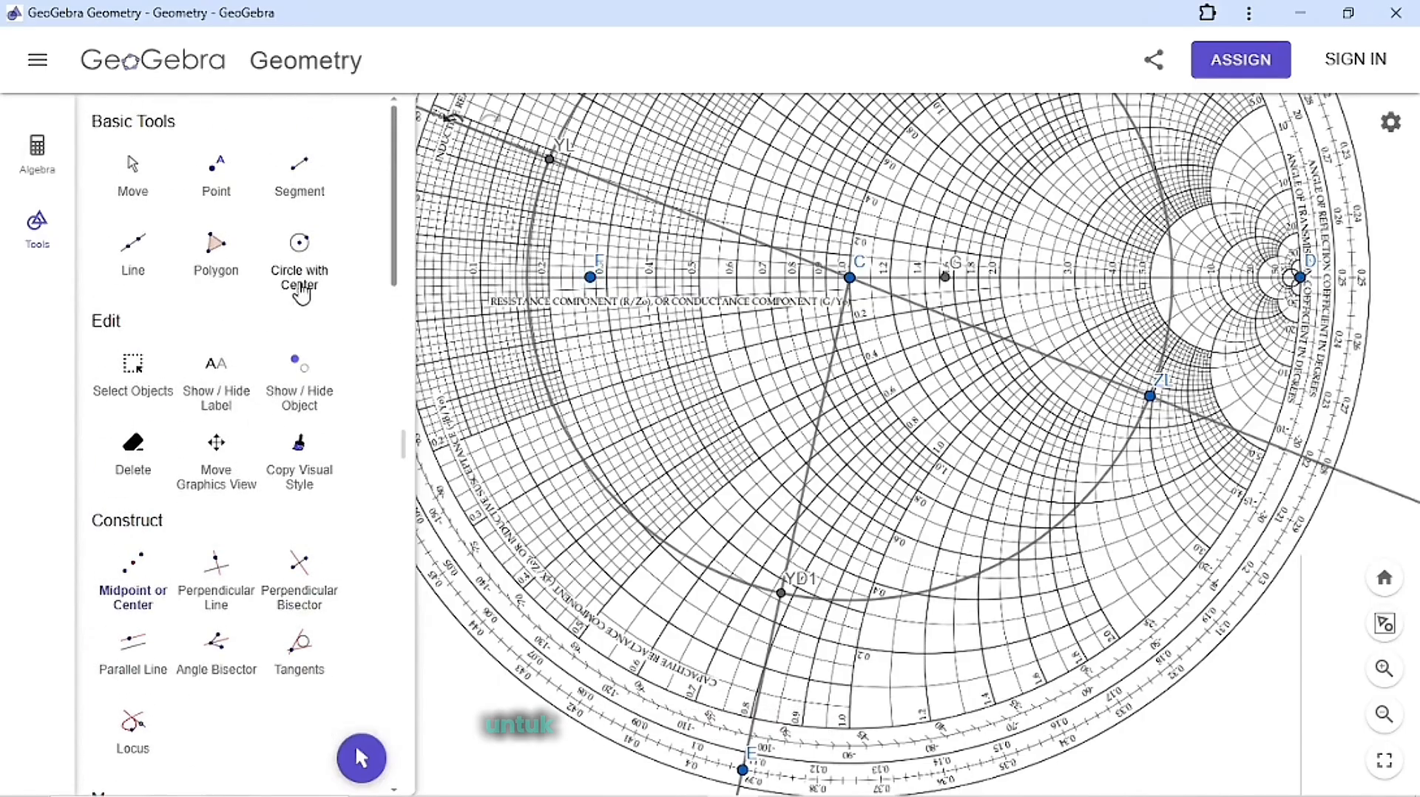
click(300, 281)
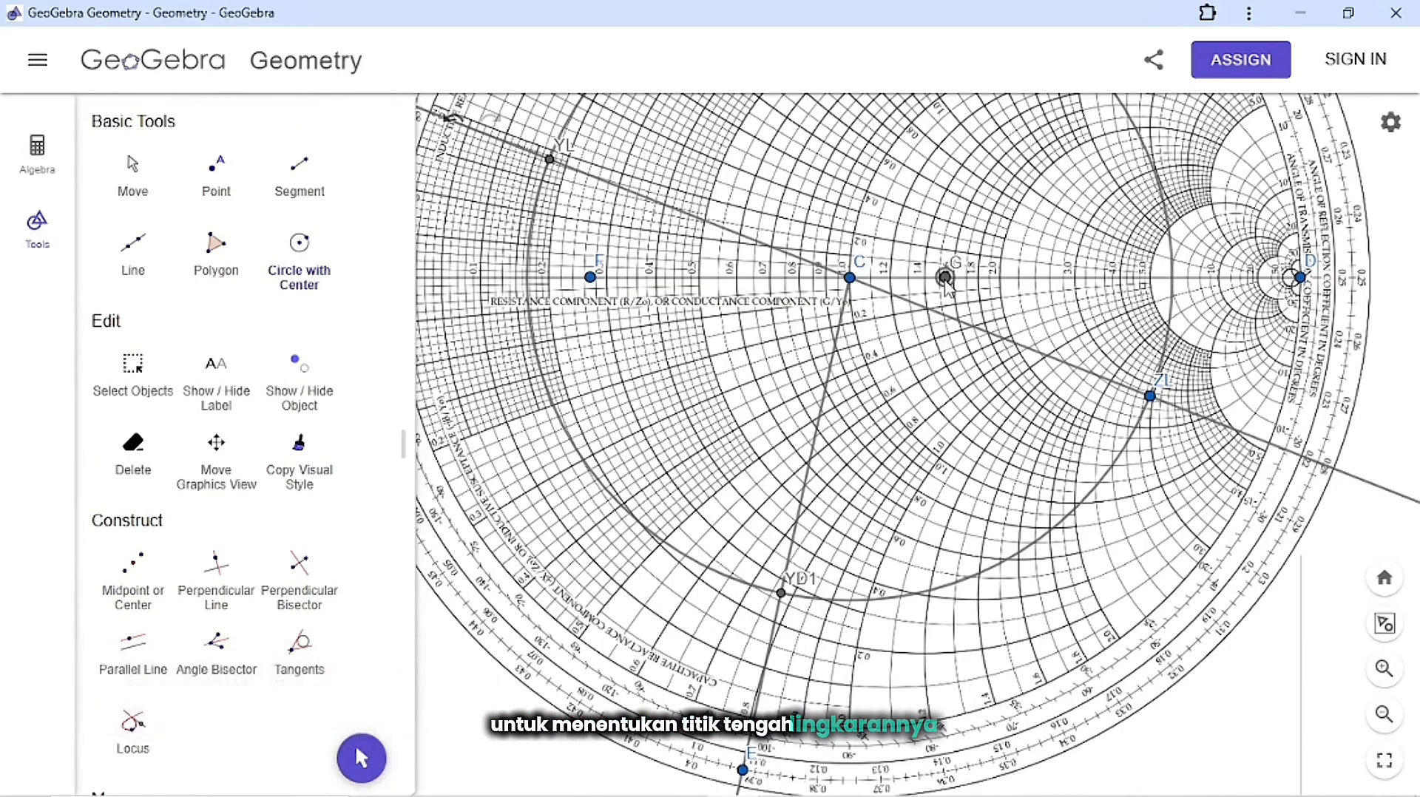
click(945, 280)
click(592, 278)
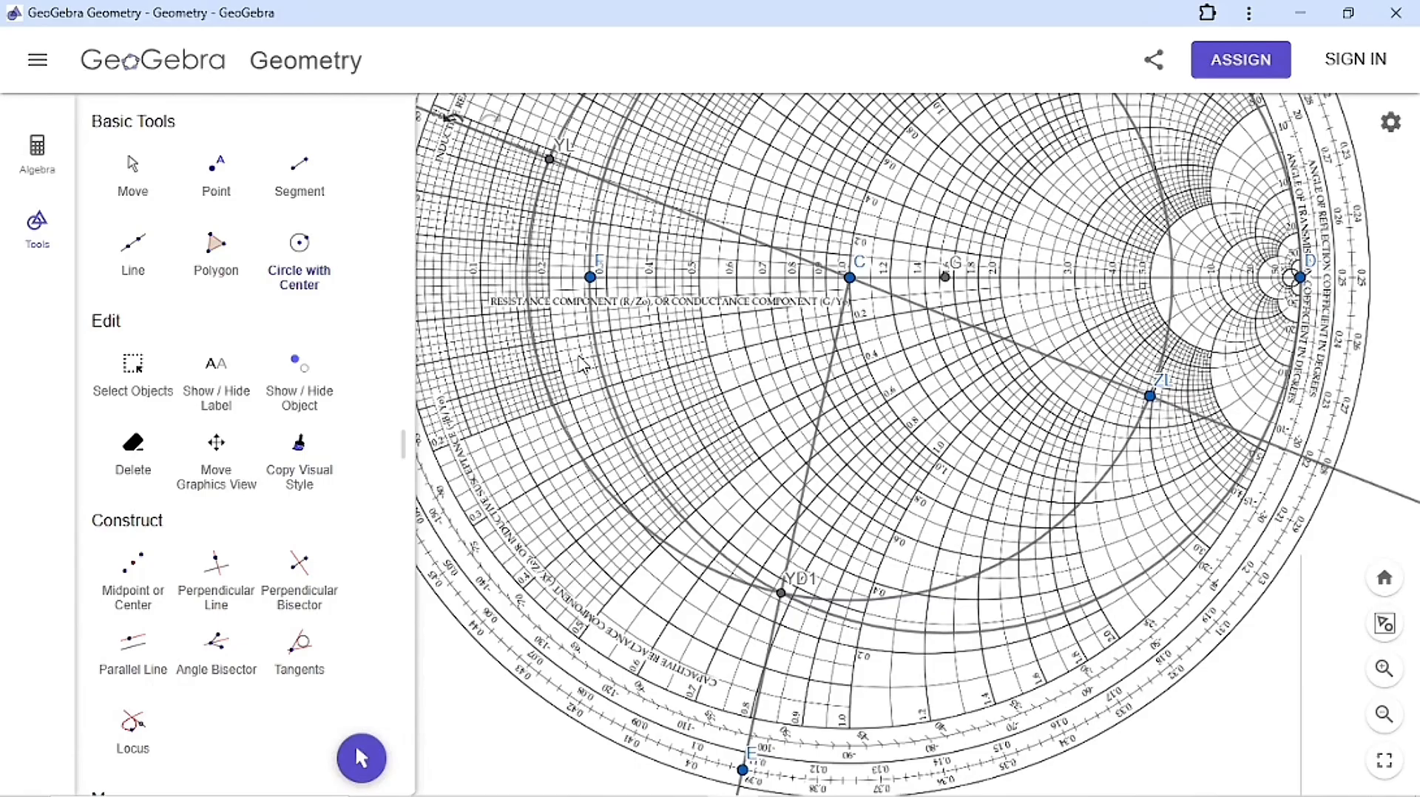
Move point F to about 0.3 near the horizontal conductance axis to adjust the conductance circle around YD1.
scroll(581, 362, up, 10)
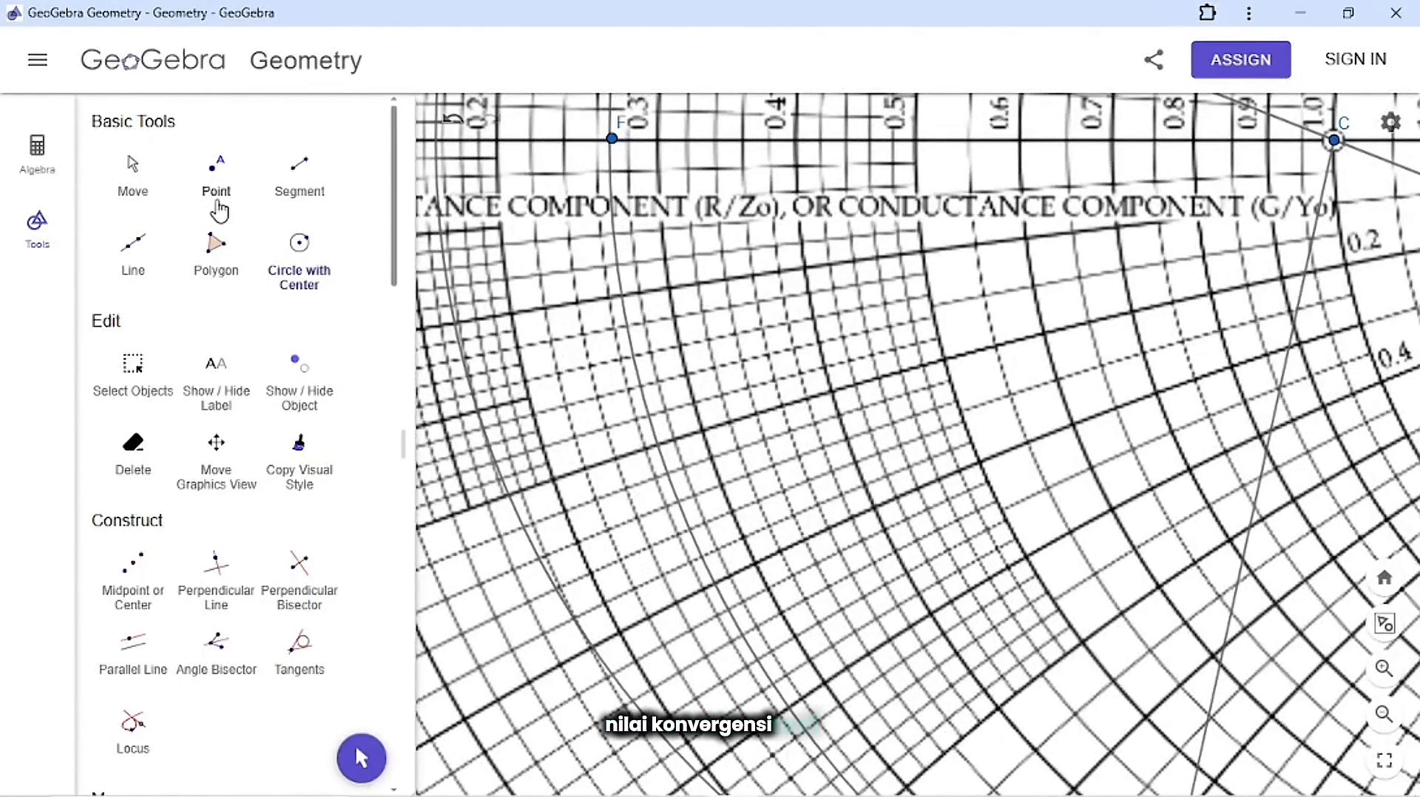
click(150, 196)
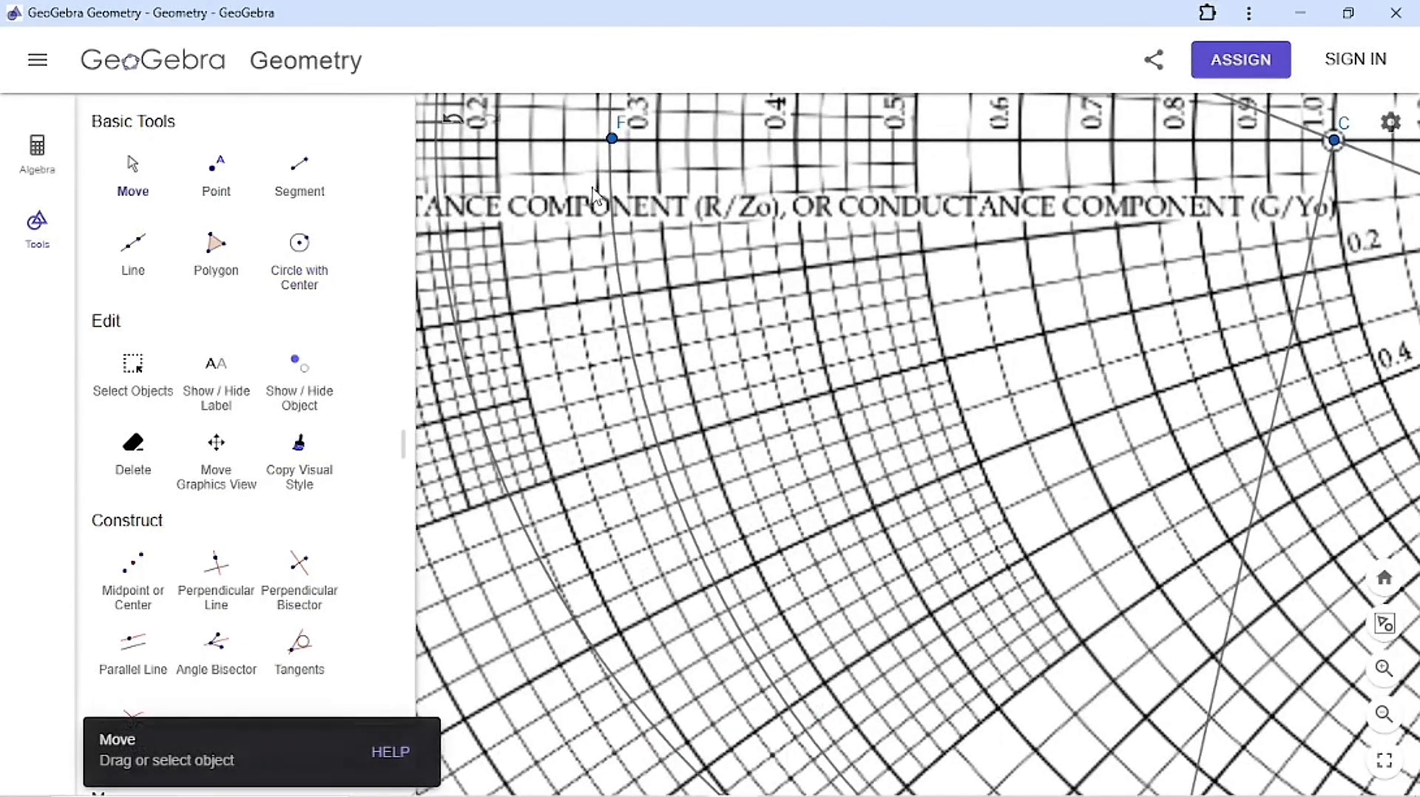
mouse_move(613, 141)
mouse_down()
mouse_move(653, 154)
mouse_move(621, 150)
mouse_up()
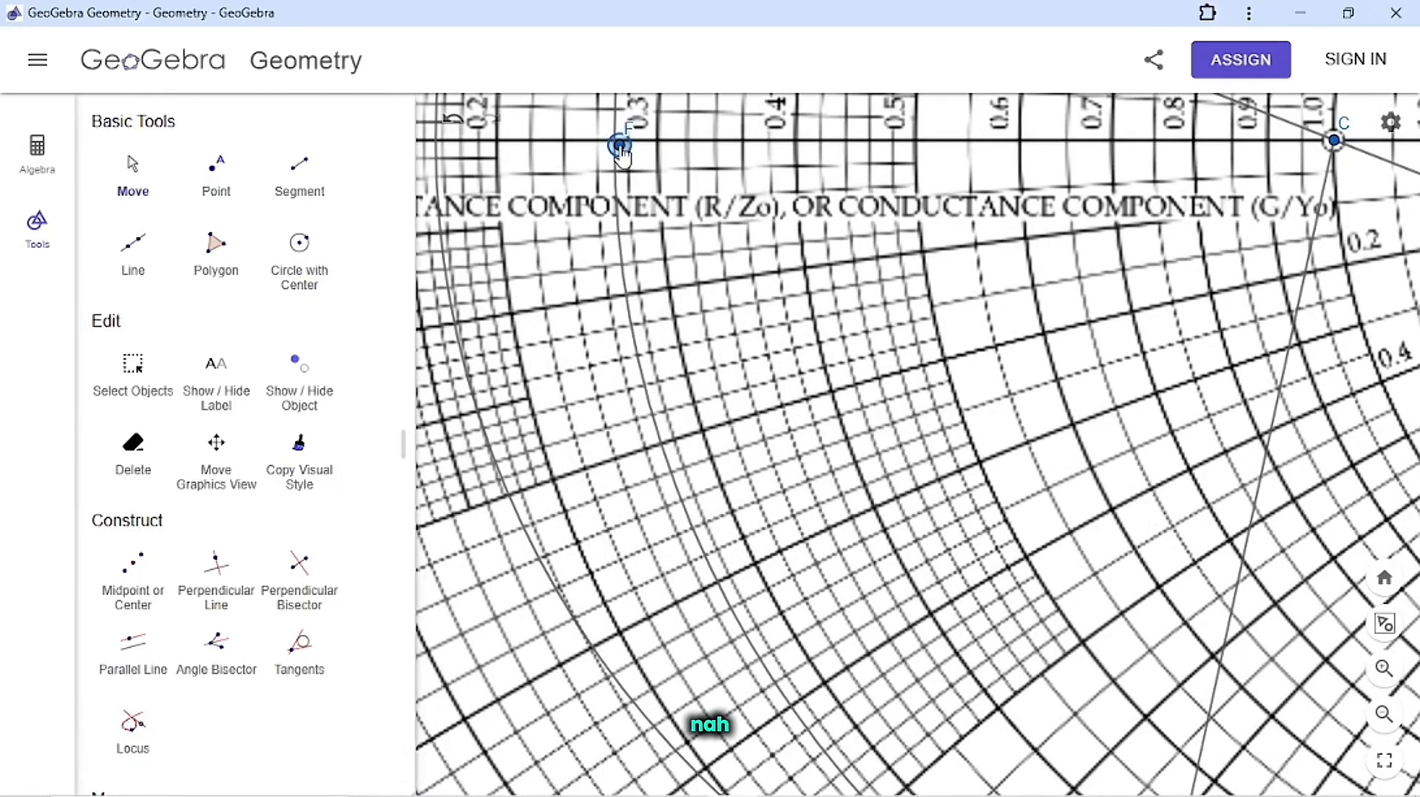
scroll(698, 218, down, 5)
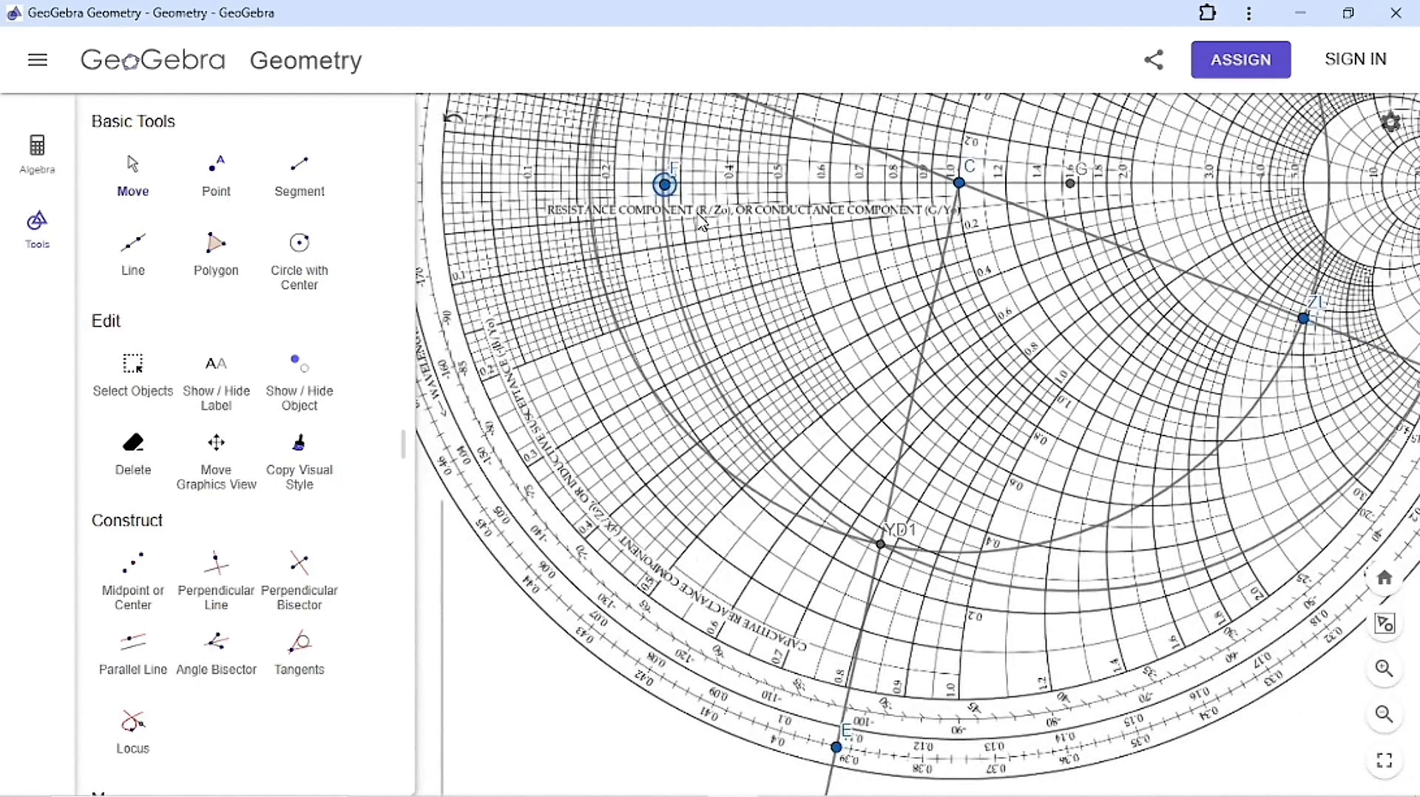
mouse_move(675, 198)
mouse_down()
mouse_move(715, 199)
mouse_move(689, 198)
mouse_up()
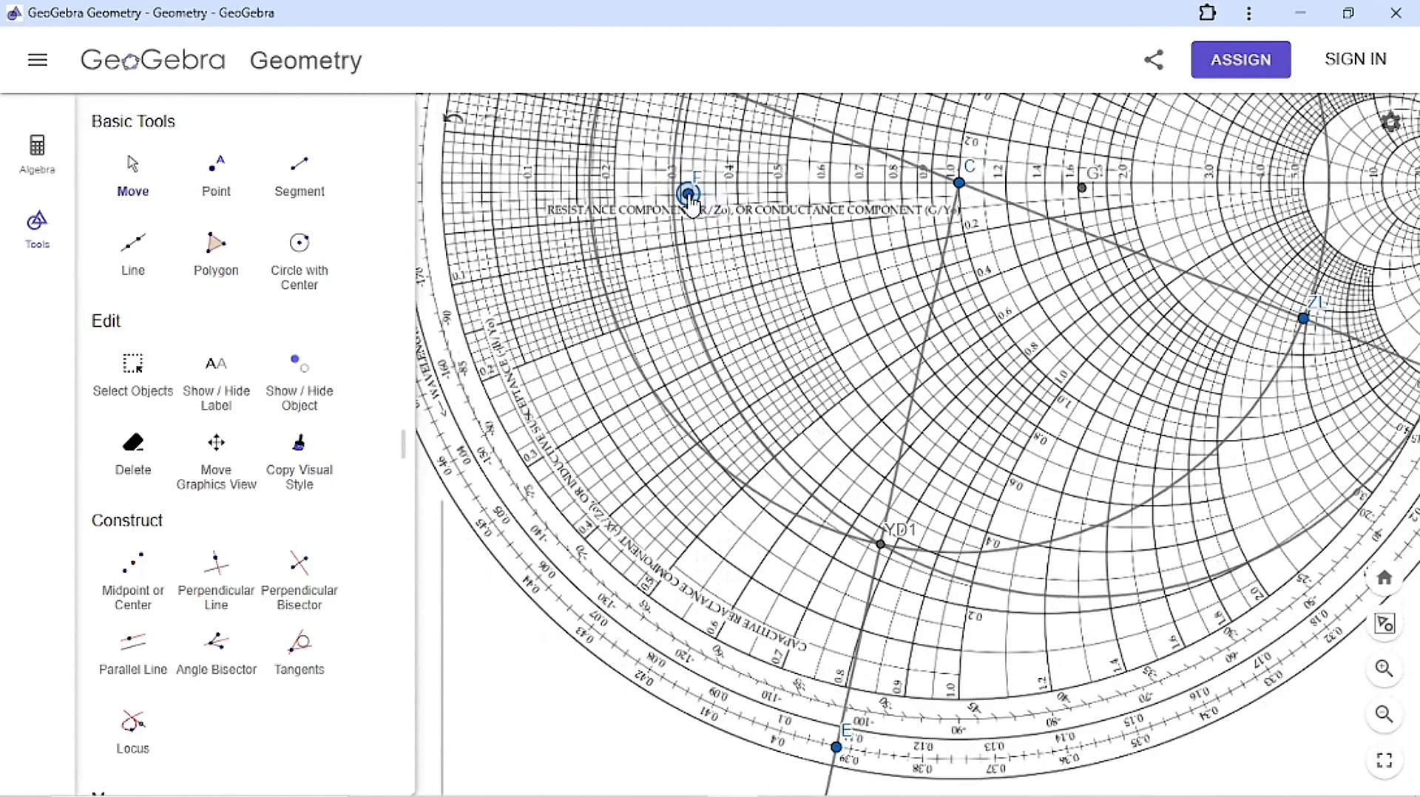
Undo the last move of point F and check its position on the Smith chart's horizontal axis.
key(ctrl+z)
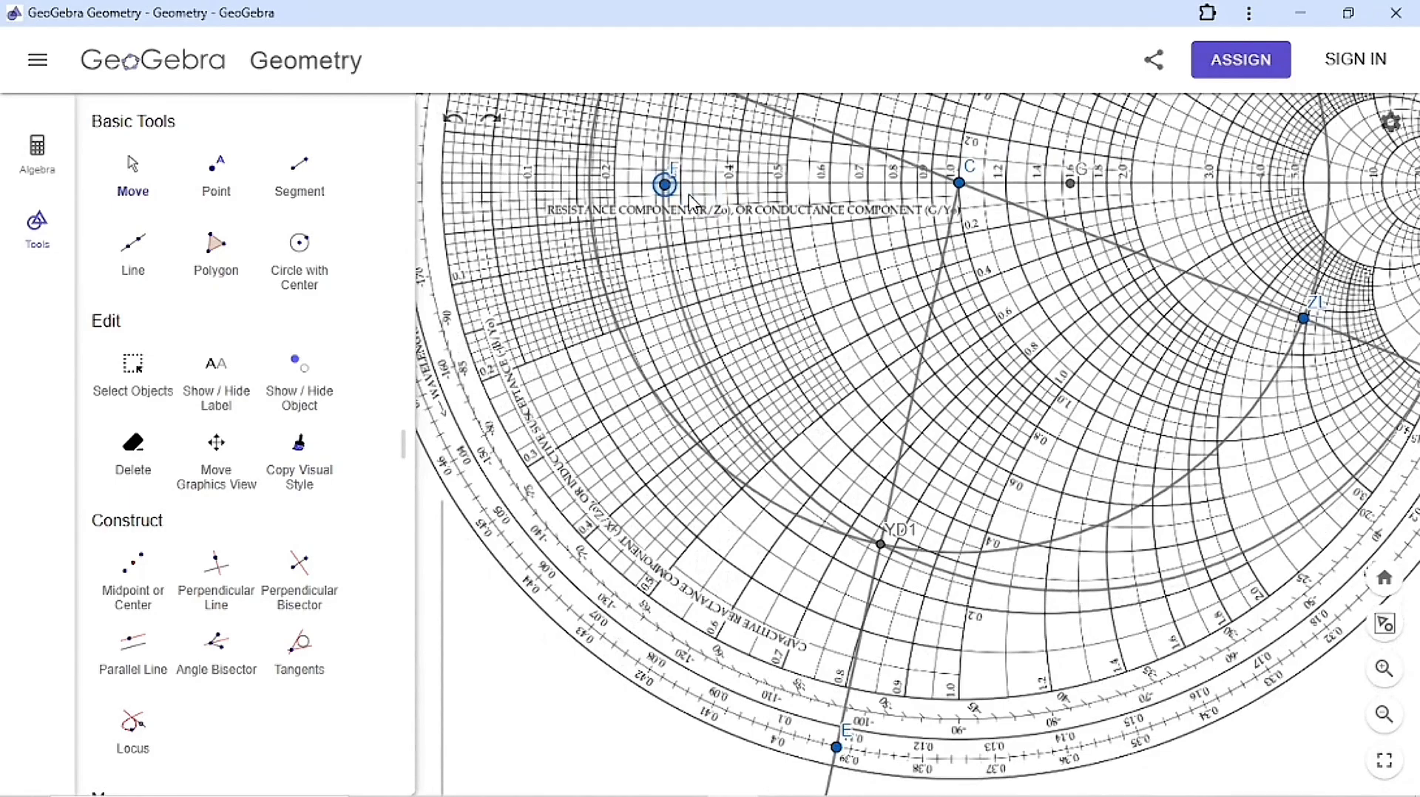
scroll(669, 194, up, 8)
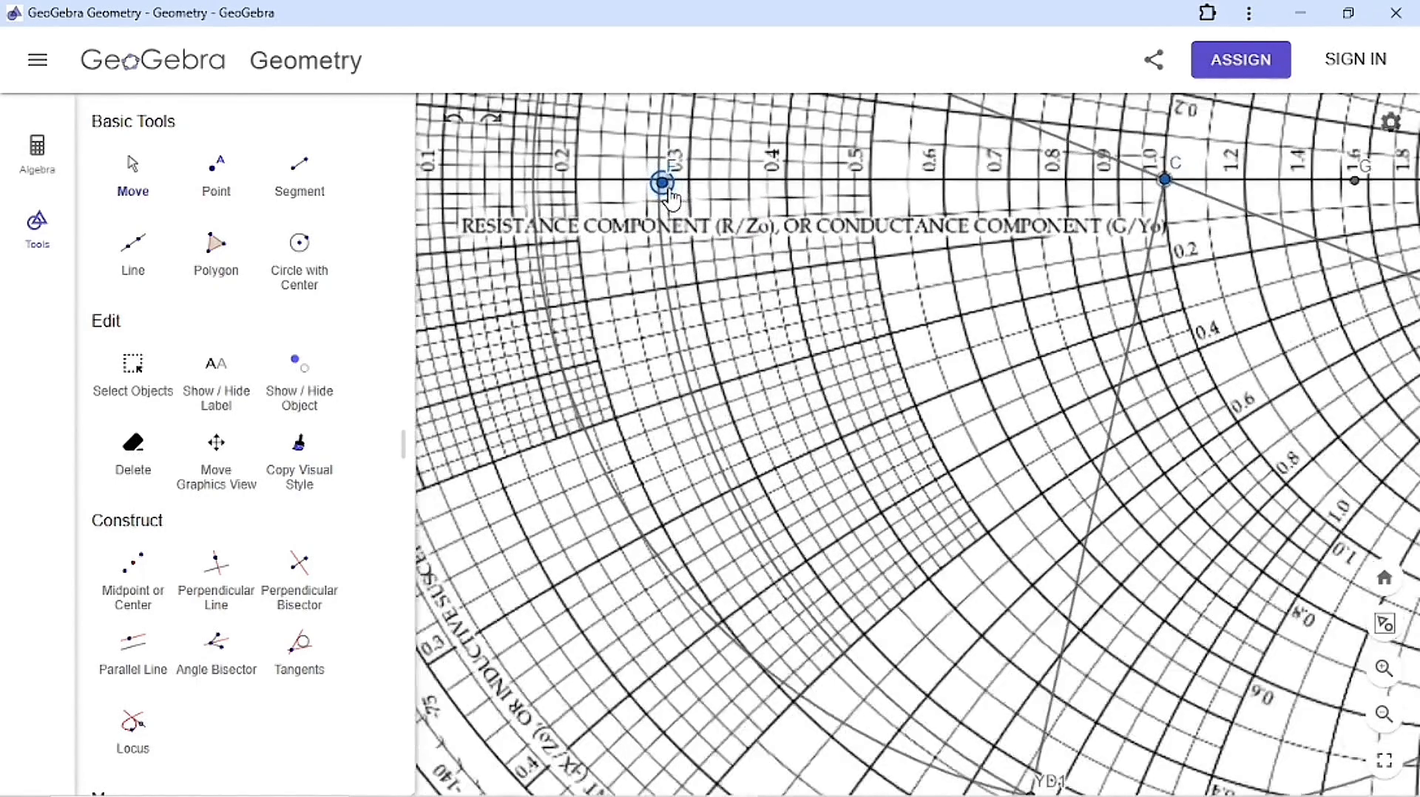
scroll(670, 196, down, 8)
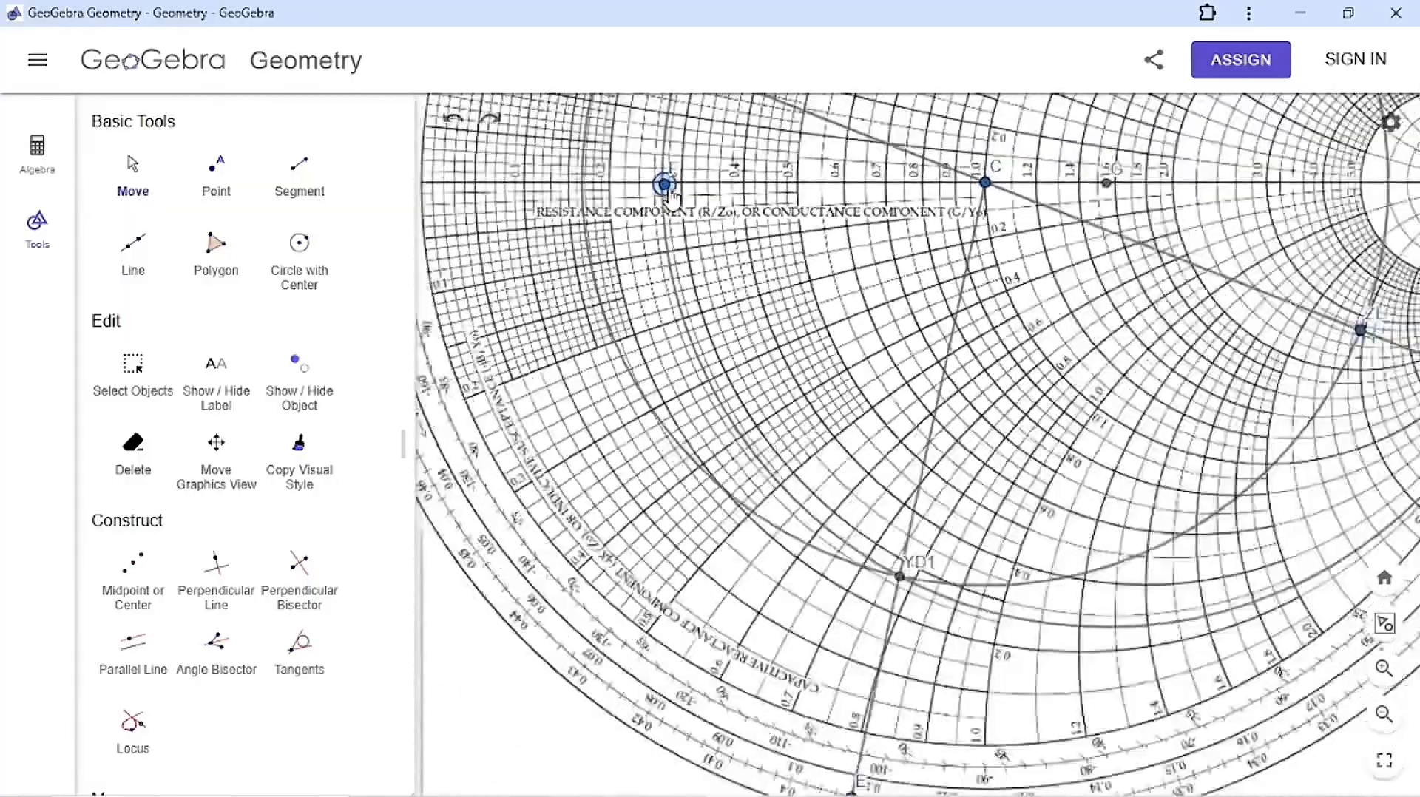
drag(983, 296, 879, 379)
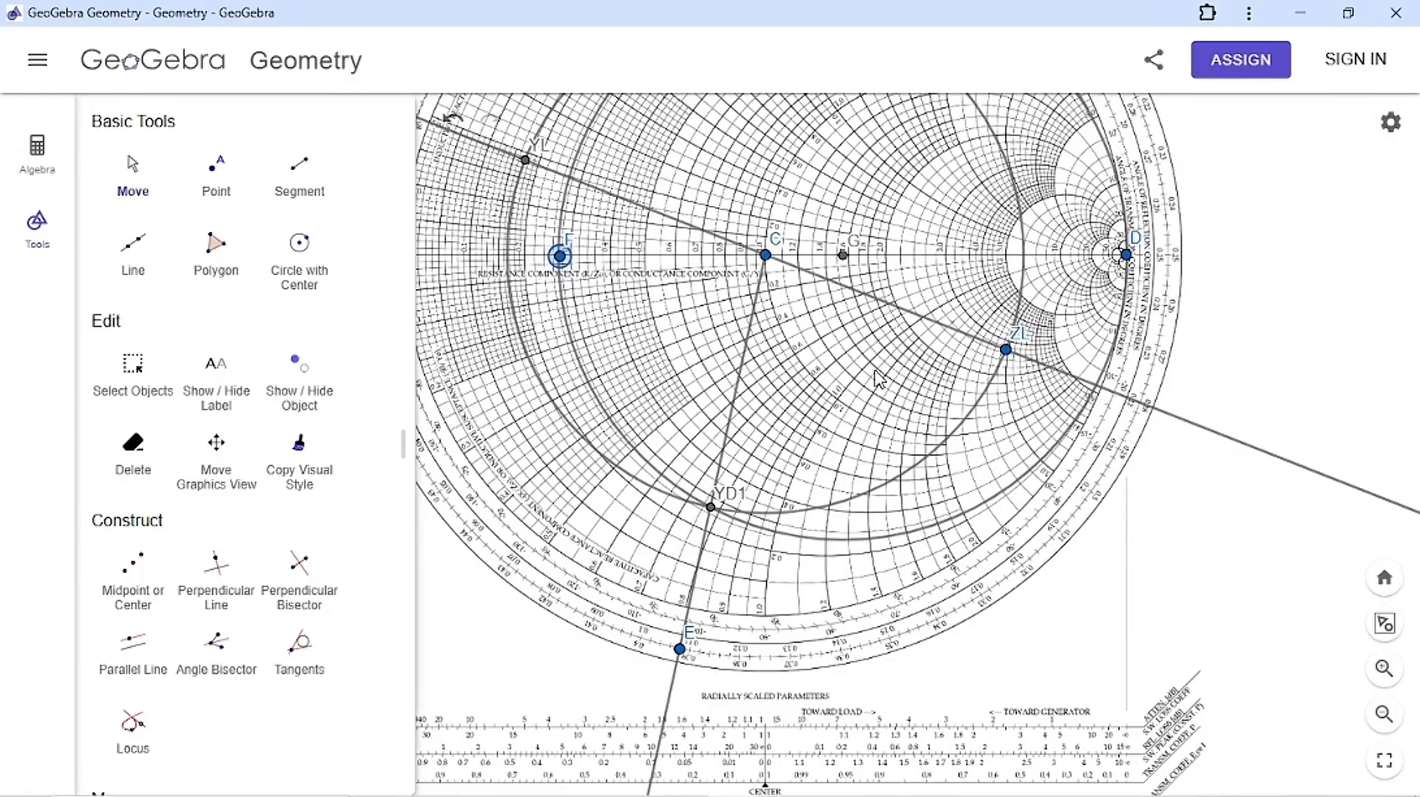
Switch to New Draft v3.pdf in Chrome and read step 8 on positioning the auxiliary circle, along with Gambar 8.7.
key(alt+Tab)
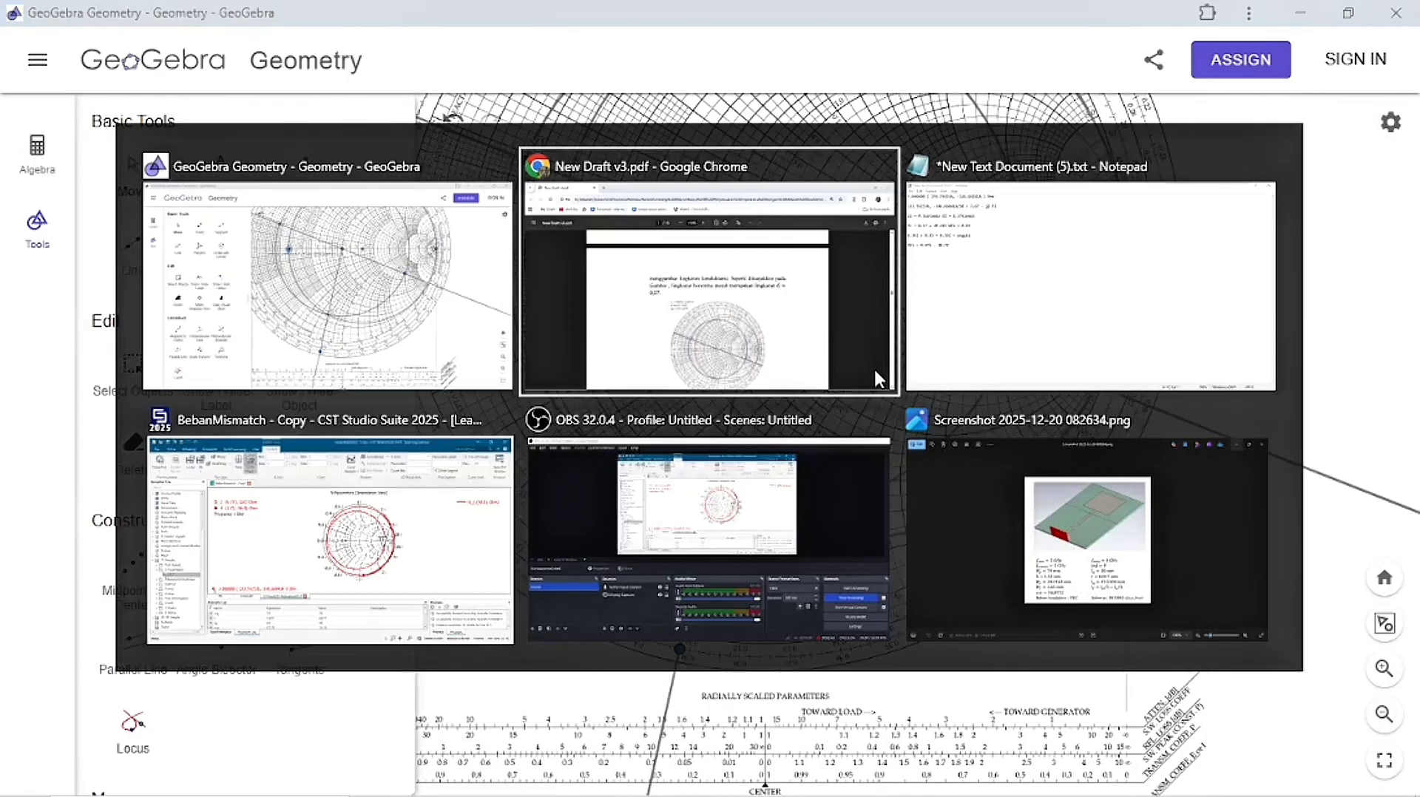
scroll(836, 414, down, 5)
scroll(836, 419, down, 3)
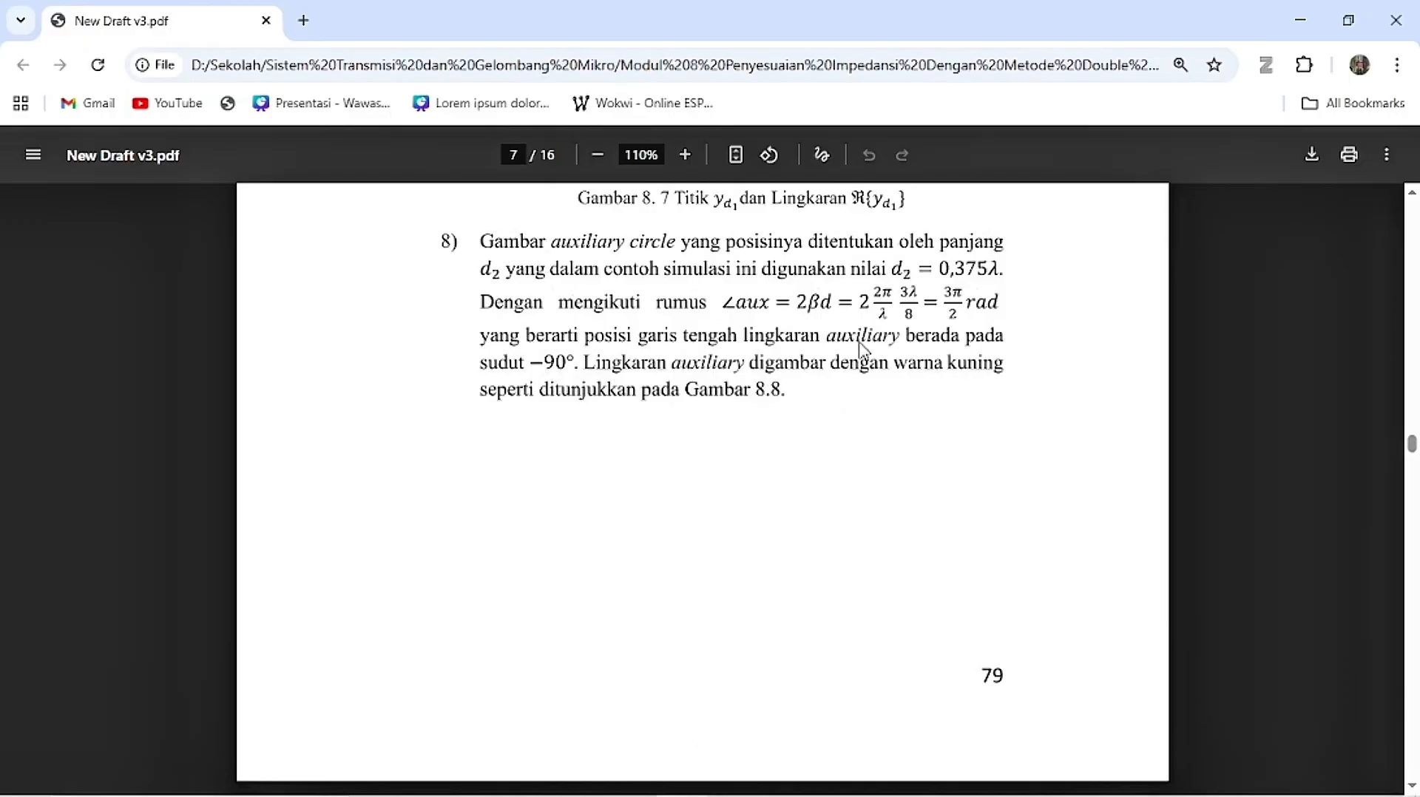
scroll(732, 315, up, 6)
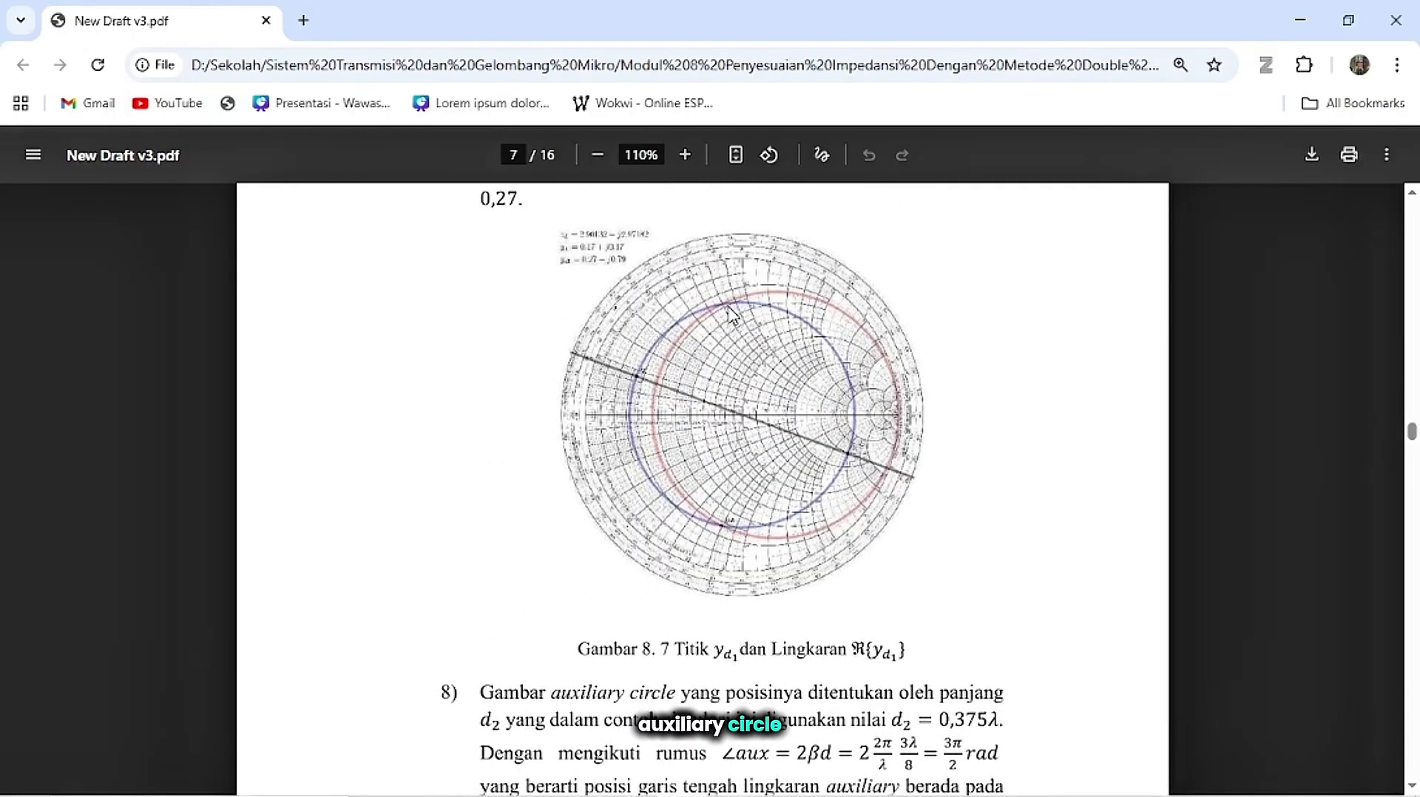
Return to GeoGebra and color the conductance circle through points F and D dark red.
key(alt+Tab)
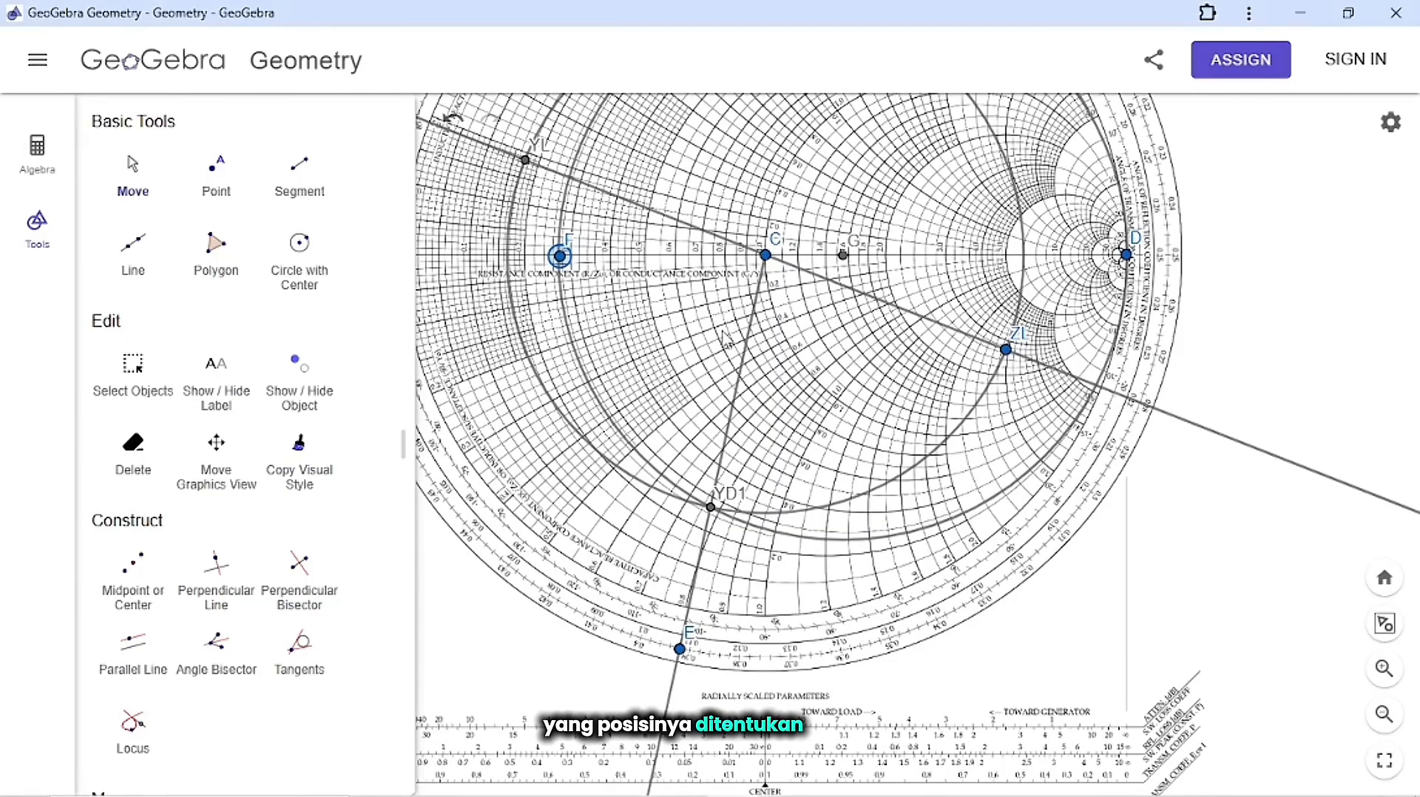
click(566, 325)
right_click(566, 324)
click(565, 325)
click(564, 324)
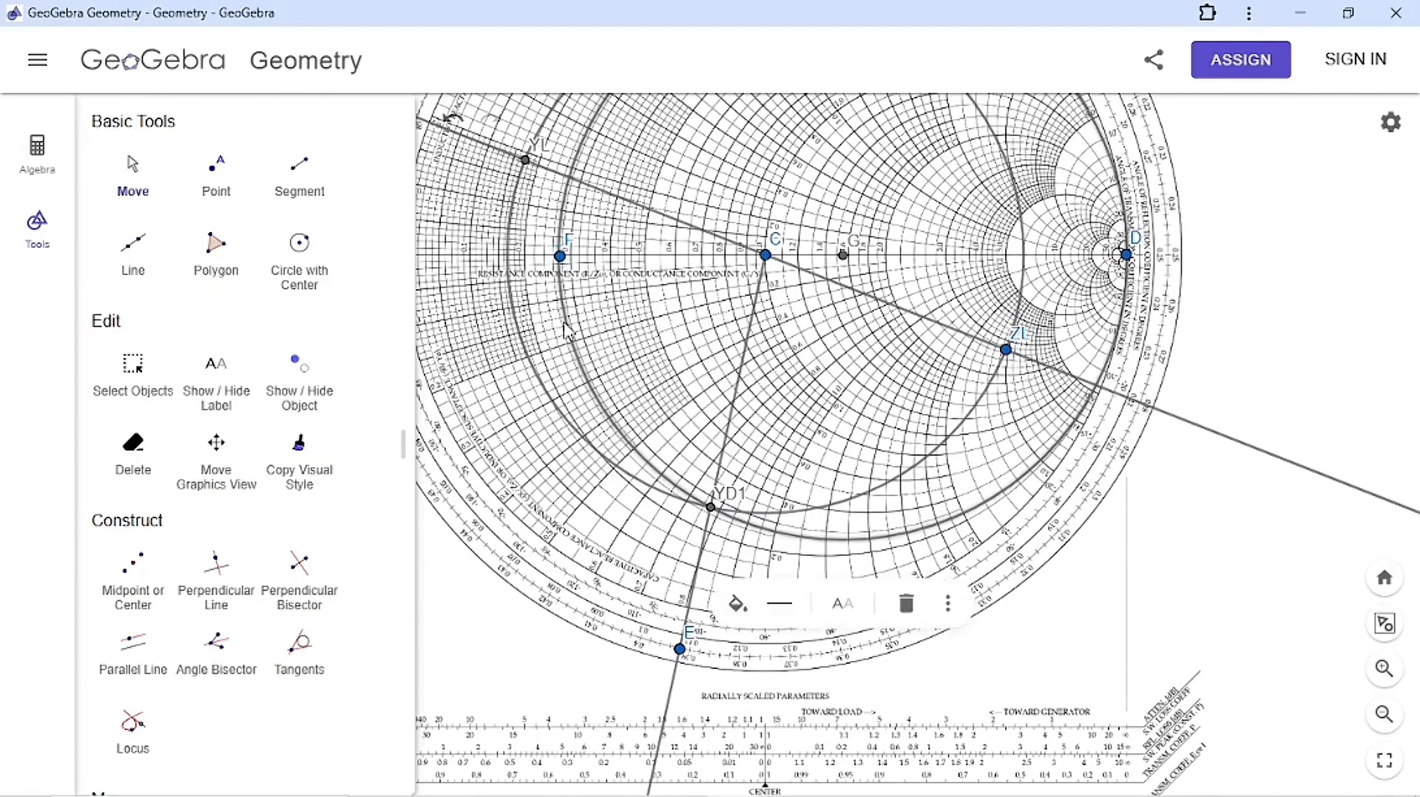
click(738, 604)
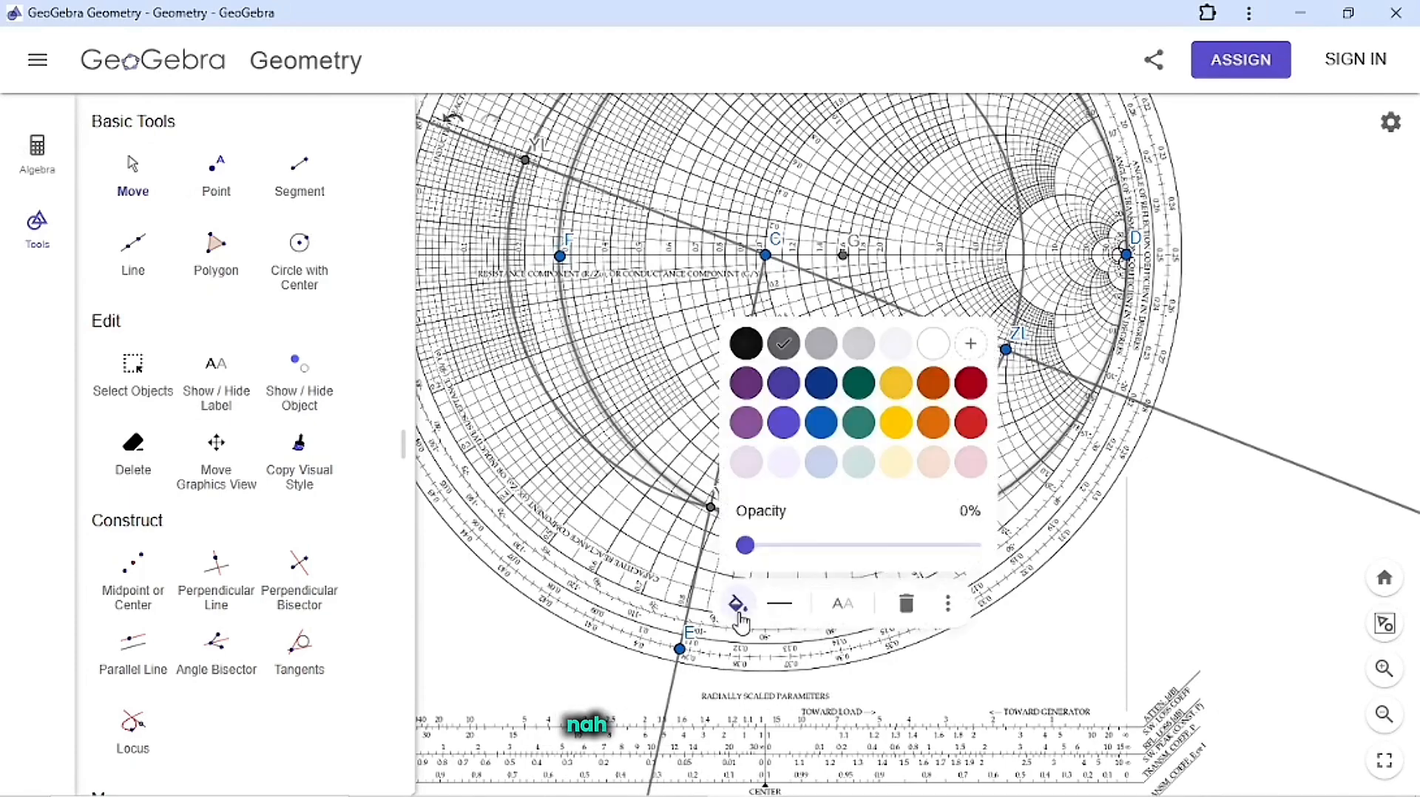
click(968, 383)
click(1217, 291)
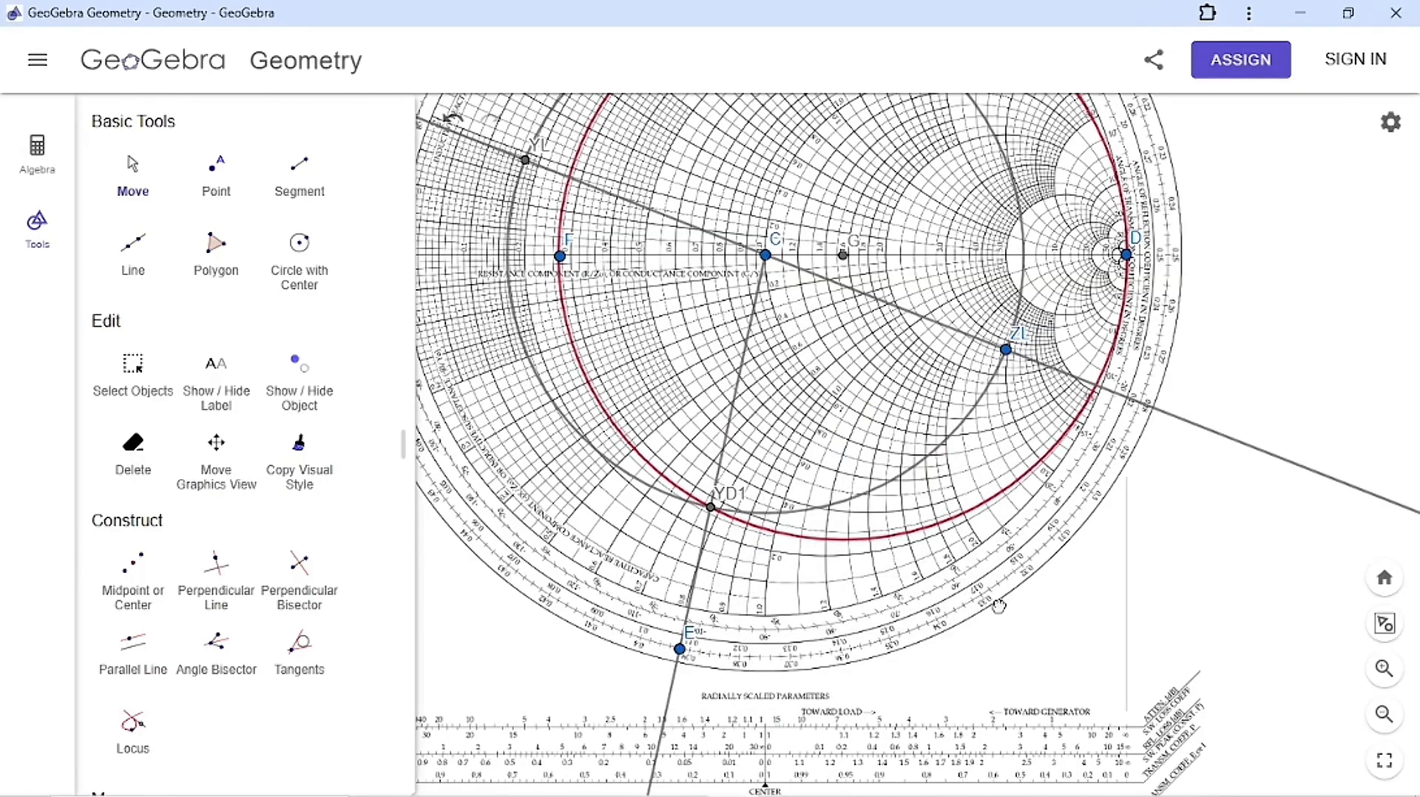
Place a point on the Smith chart's outer circle at the −90° mark, where the 1.0 reactance curve ends.
drag(1002, 614, 1014, 503)
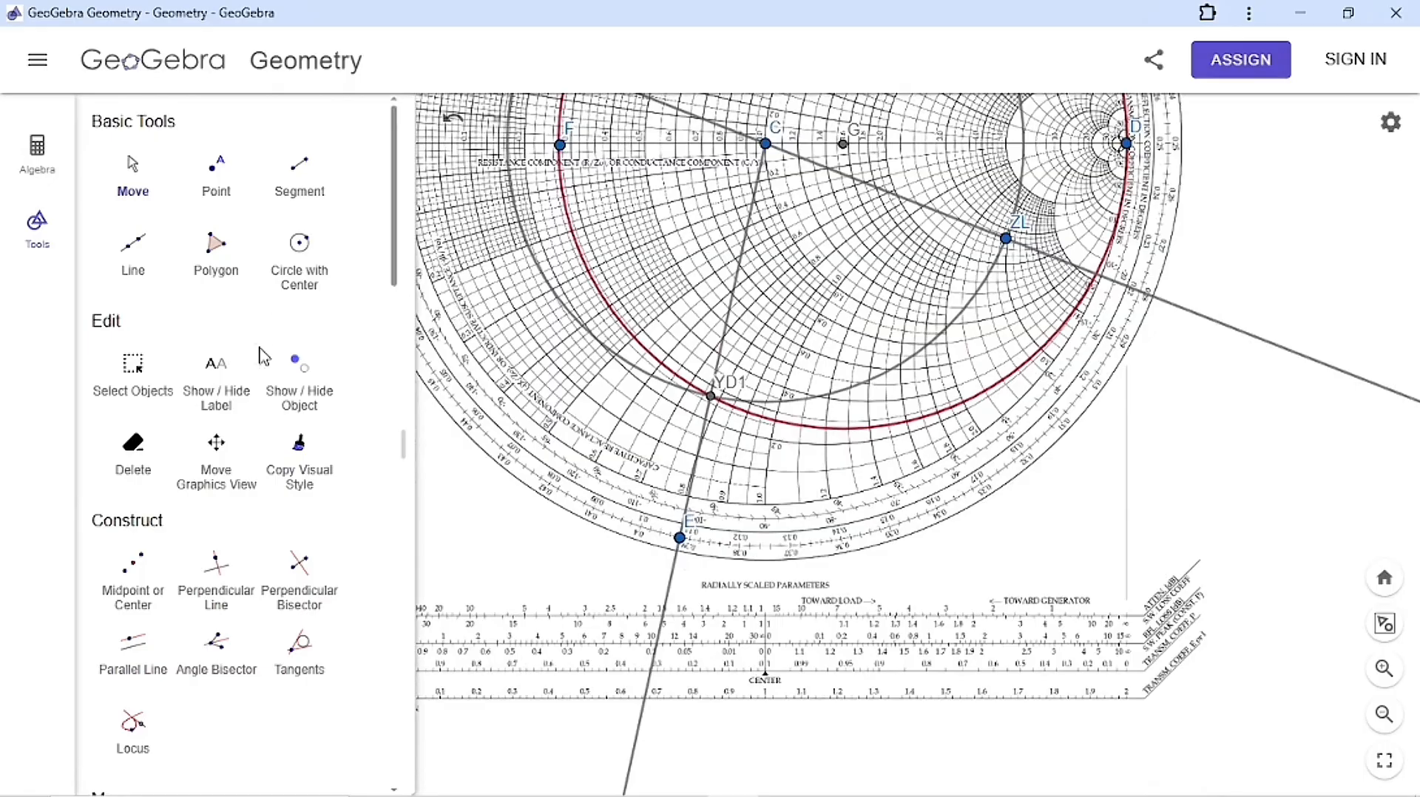
scroll(255, 373, down, 5)
scroll(255, 377, up, 5)
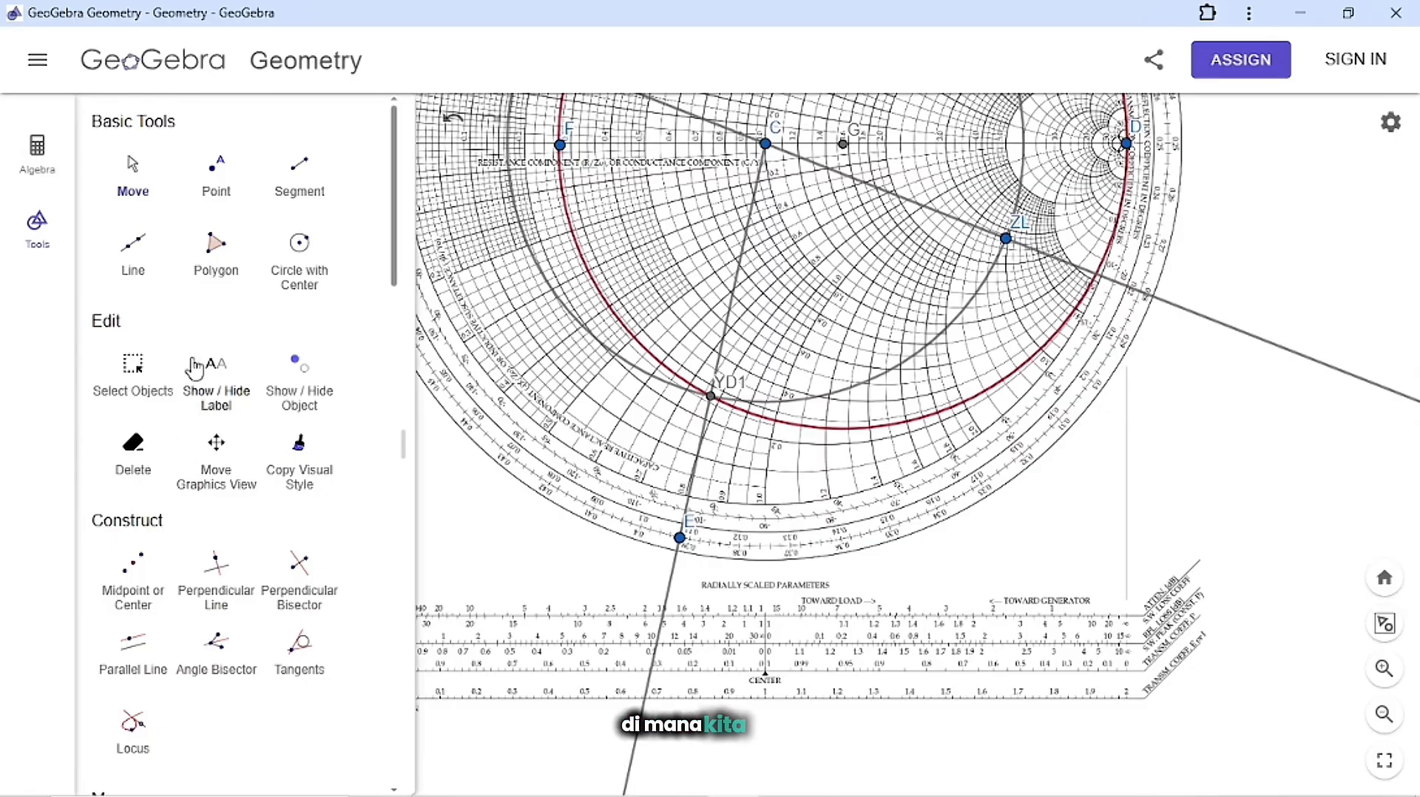
click(222, 185)
scroll(764, 559, up, 12)
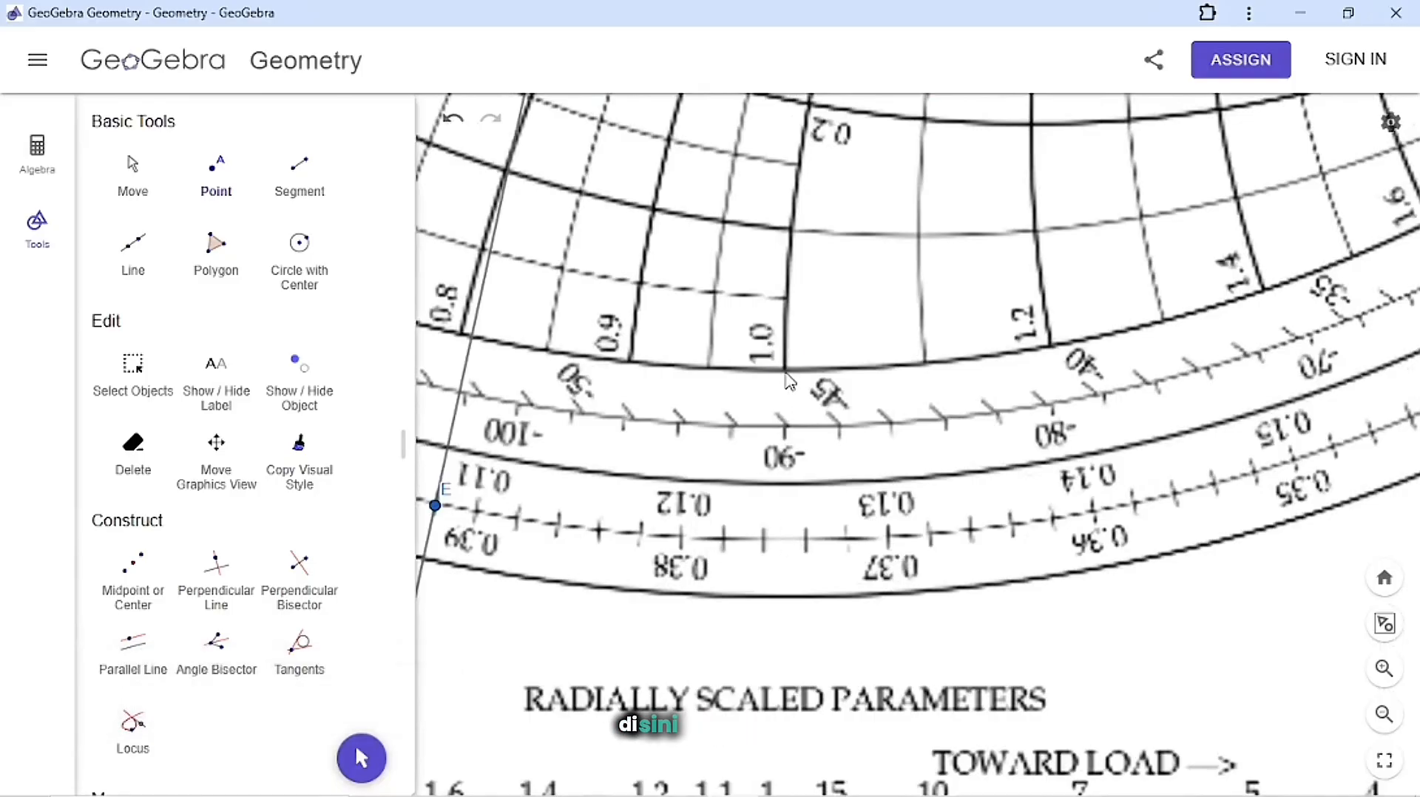
scroll(791, 380, down, 8)
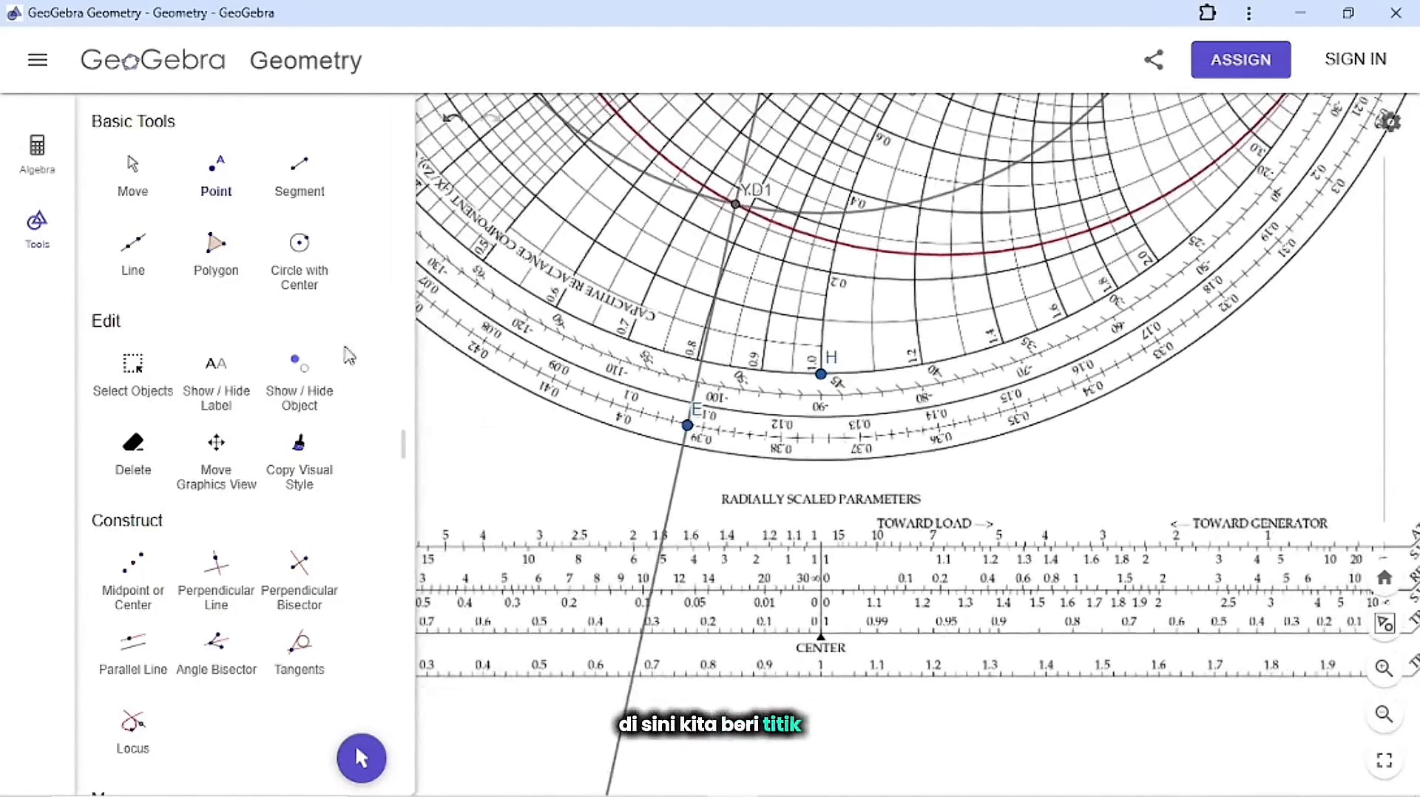
Construct the midpoint between chart center C and point H at the −90° mark.
scroll(244, 569, down, 3)
click(133, 325)
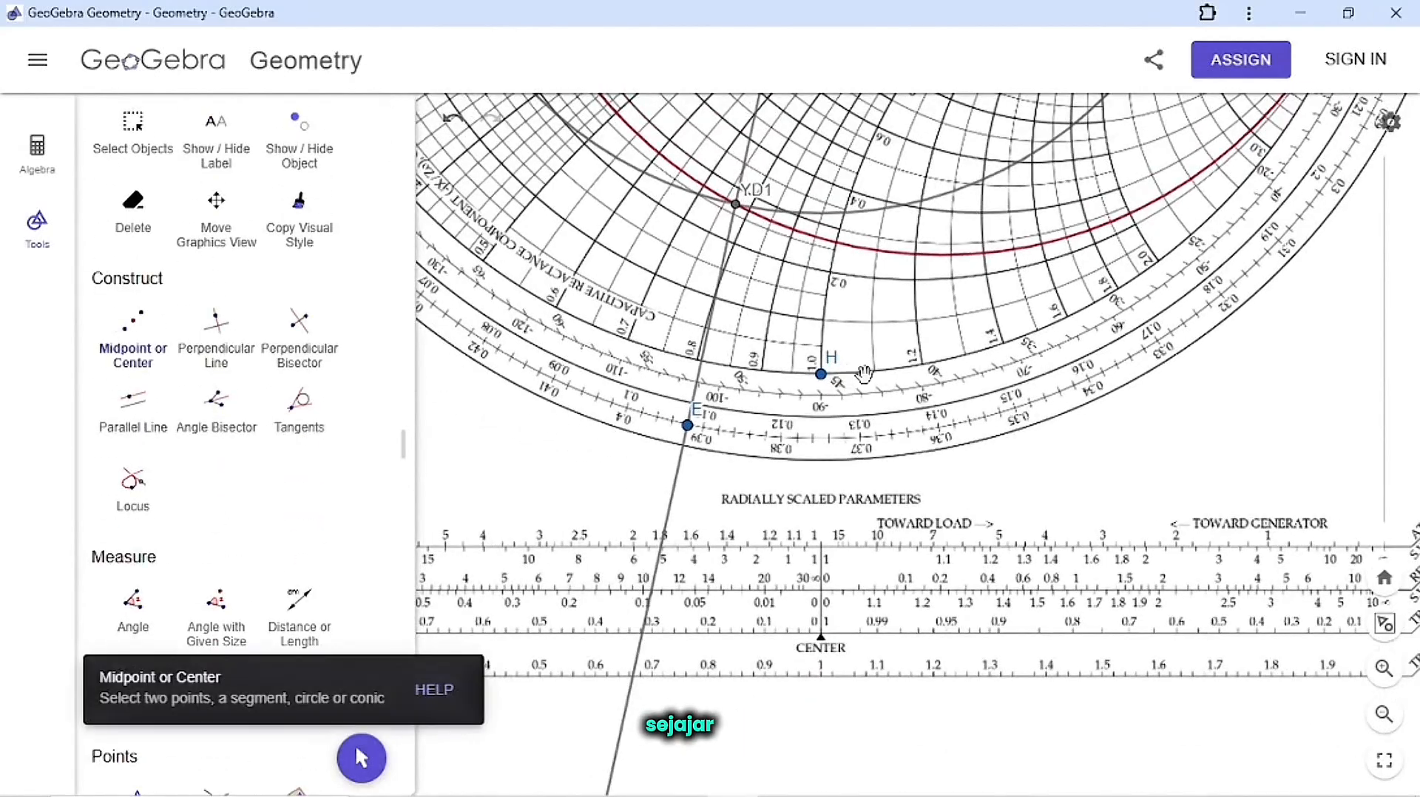
drag(824, 379, 765, 699)
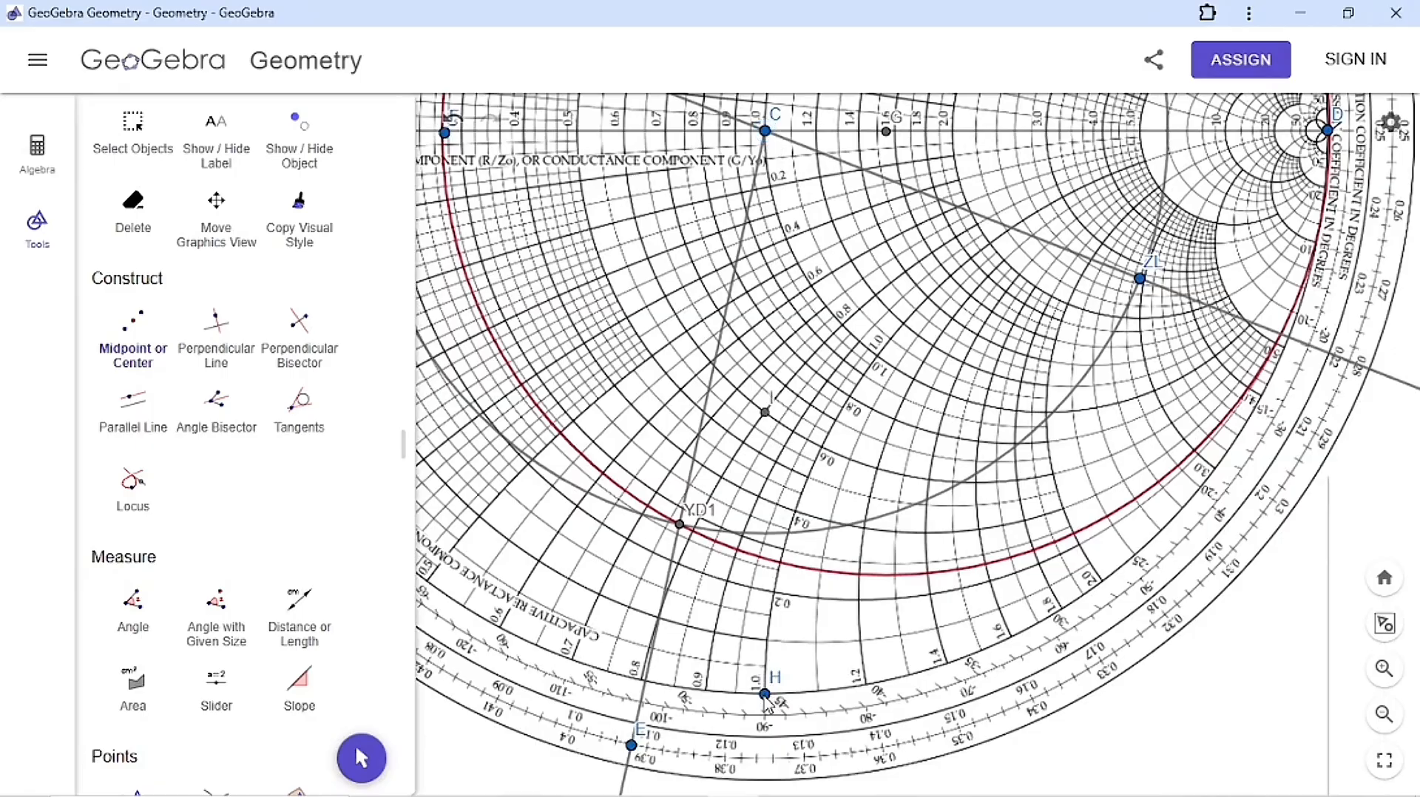
Draw the auxiliary circle centered on the midpoint of C and H, passing through H.
scroll(184, 320, up, 3)
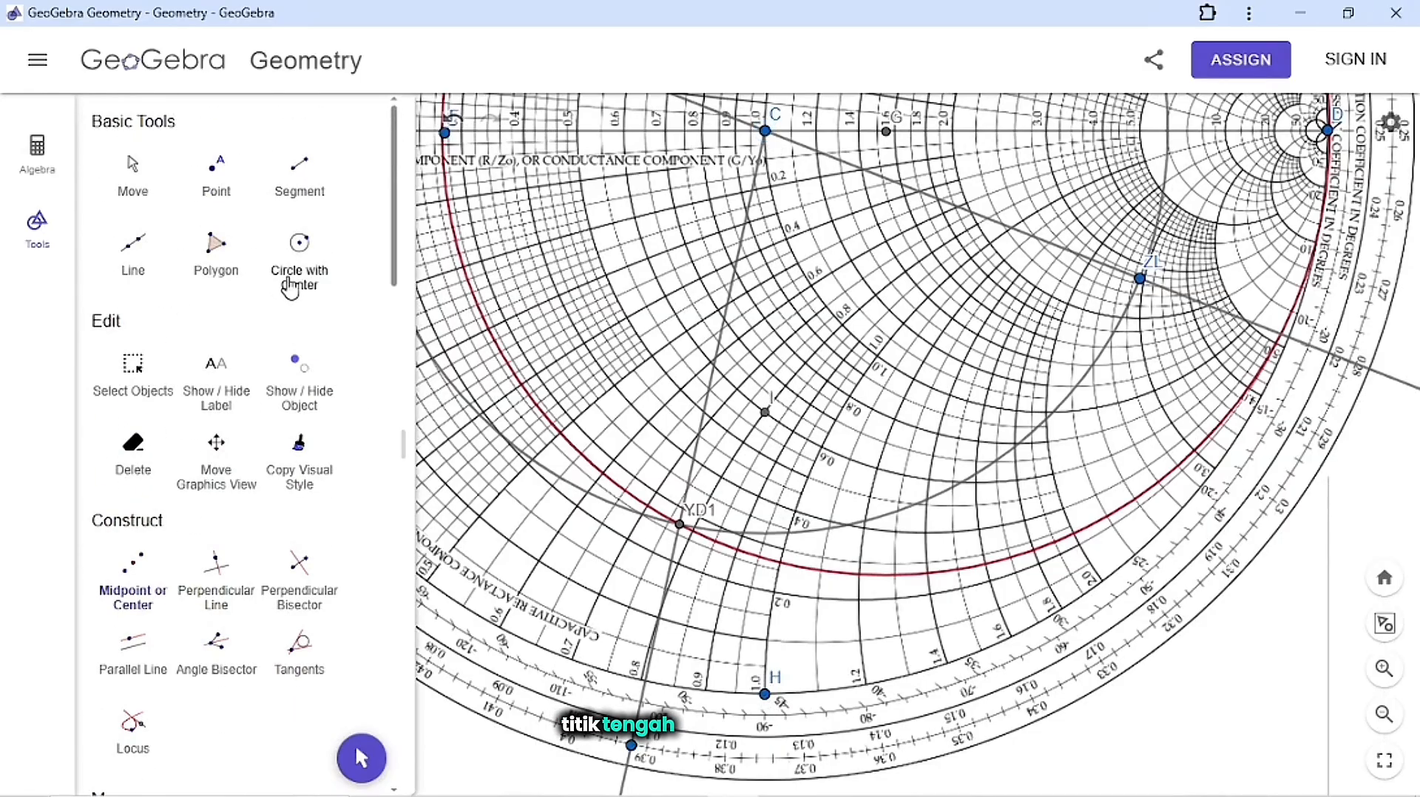
click(292, 285)
click(765, 412)
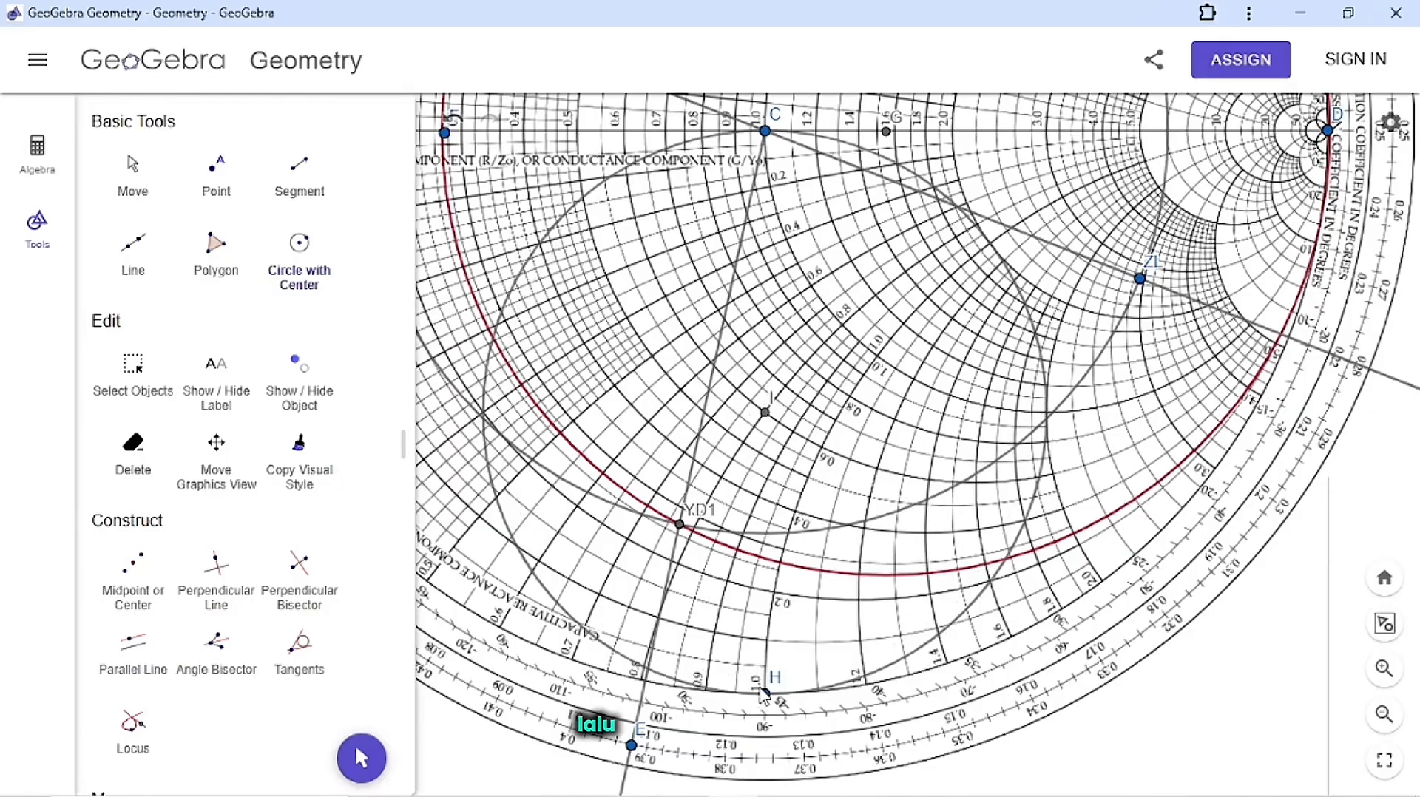
click(763, 693)
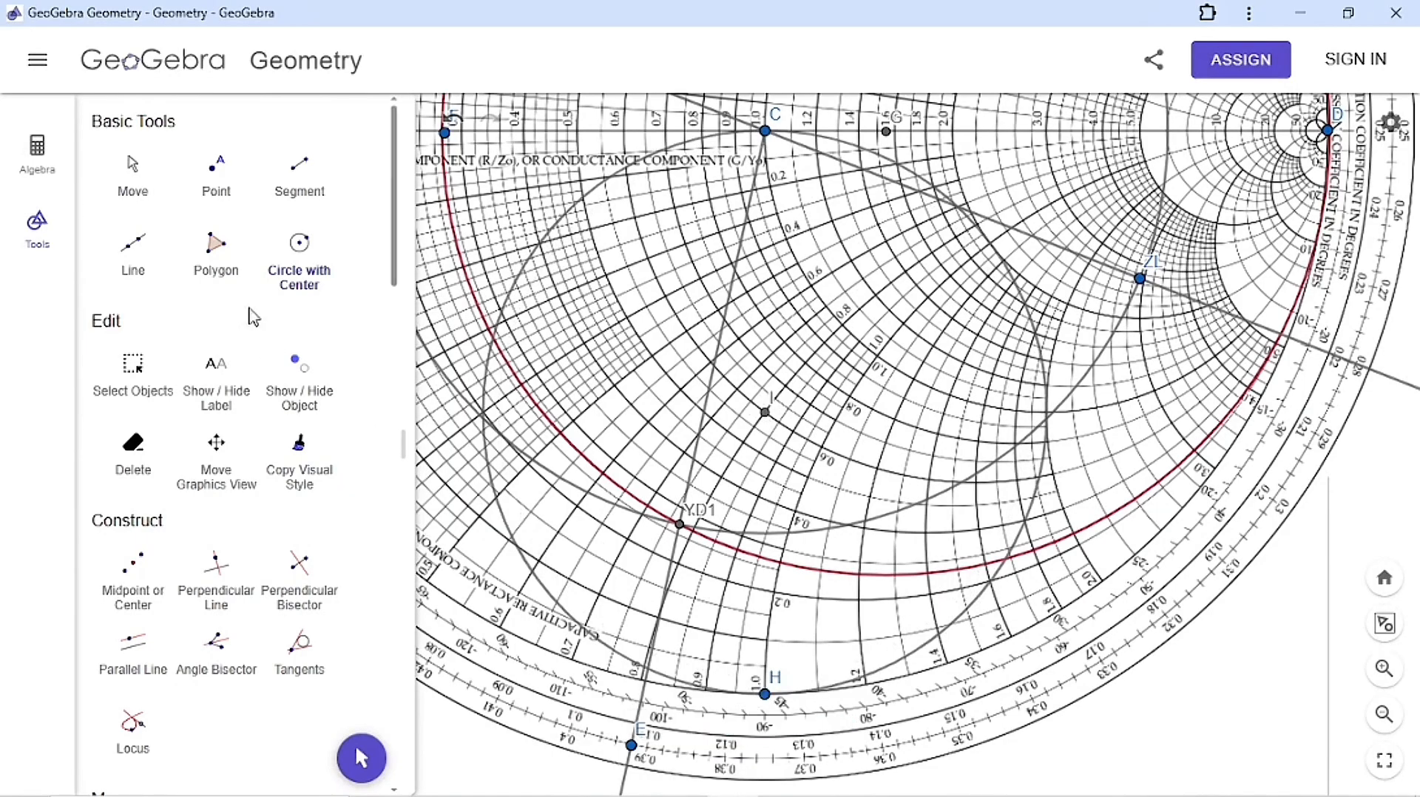
Color the auxiliary circle through C and the −90° point dark blue.
click(133, 186)
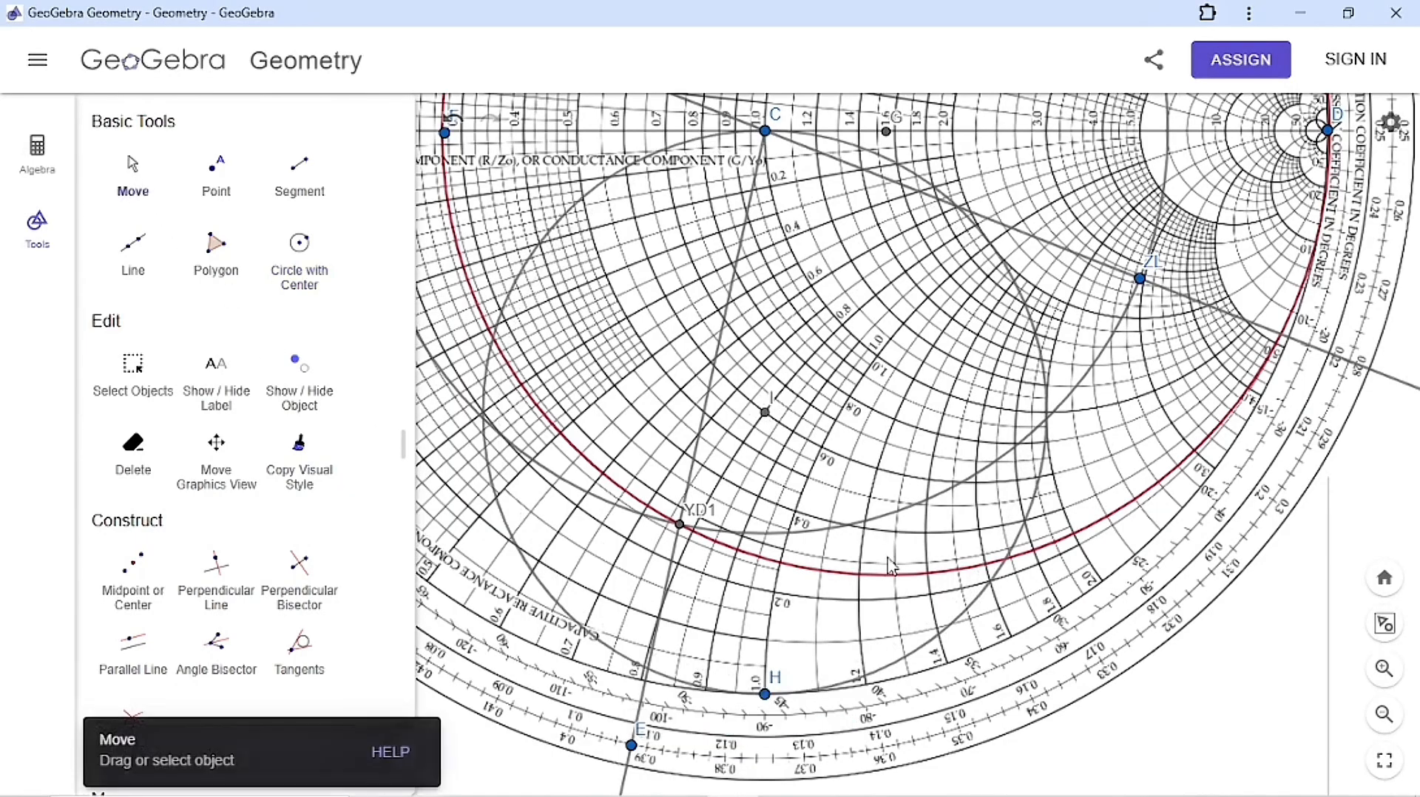
right_click(908, 667)
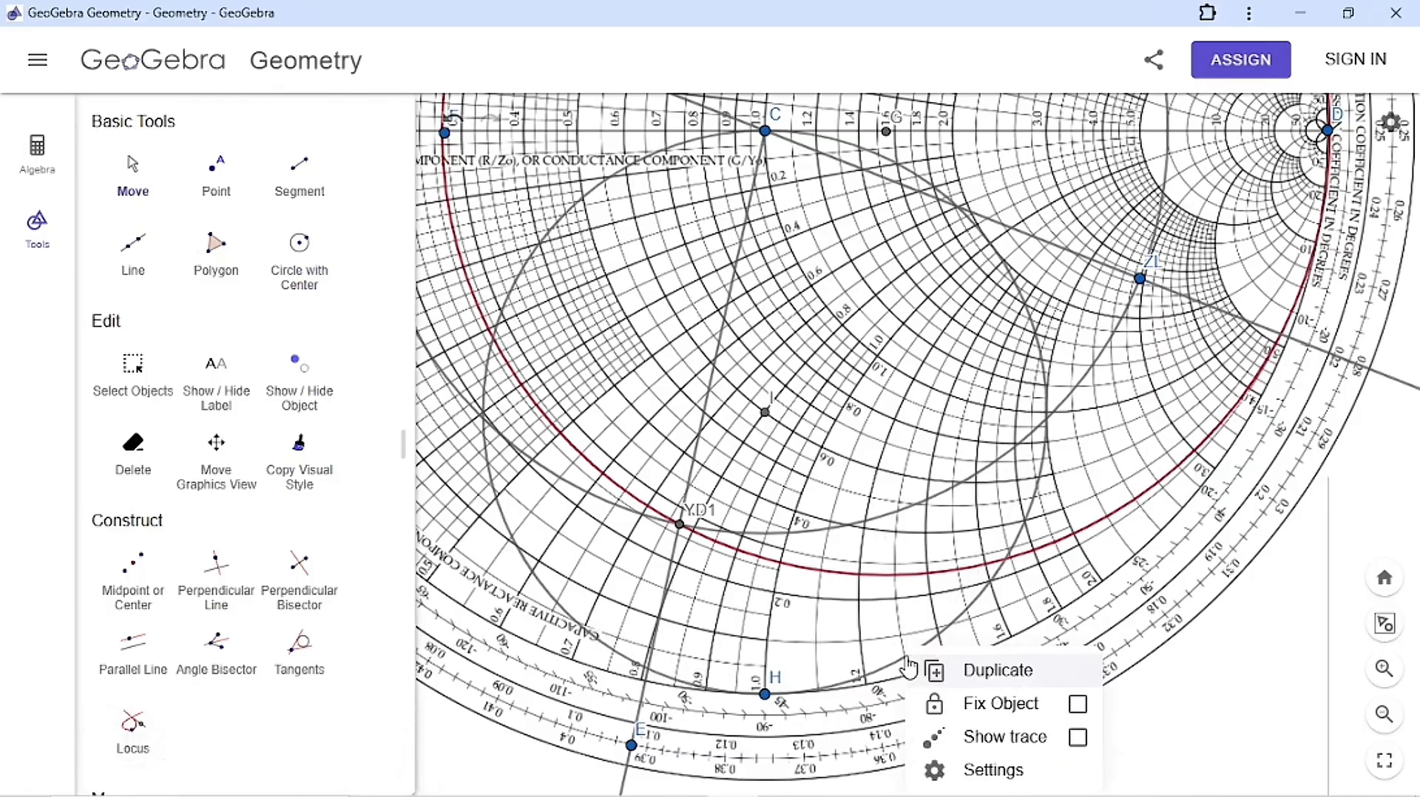
click(910, 669)
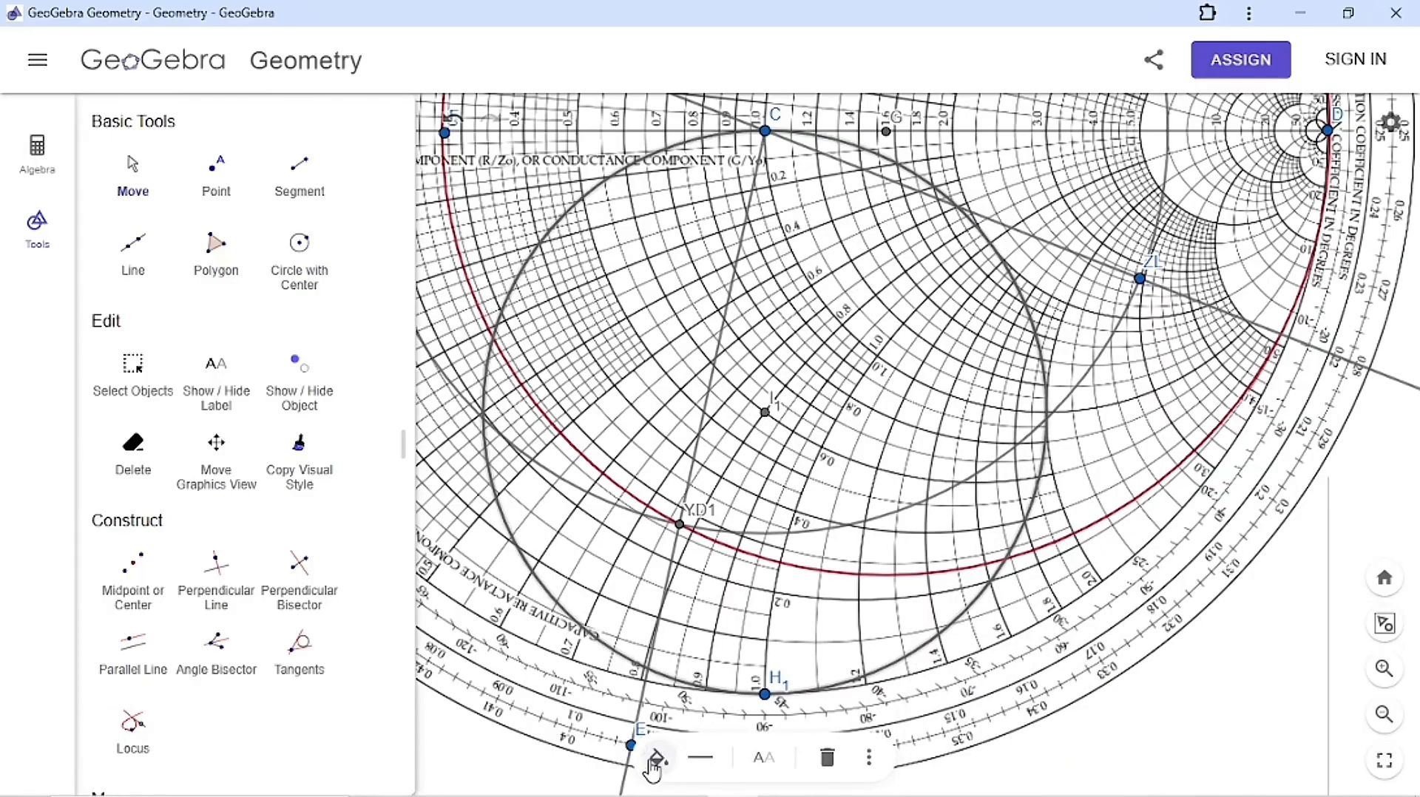
click(654, 760)
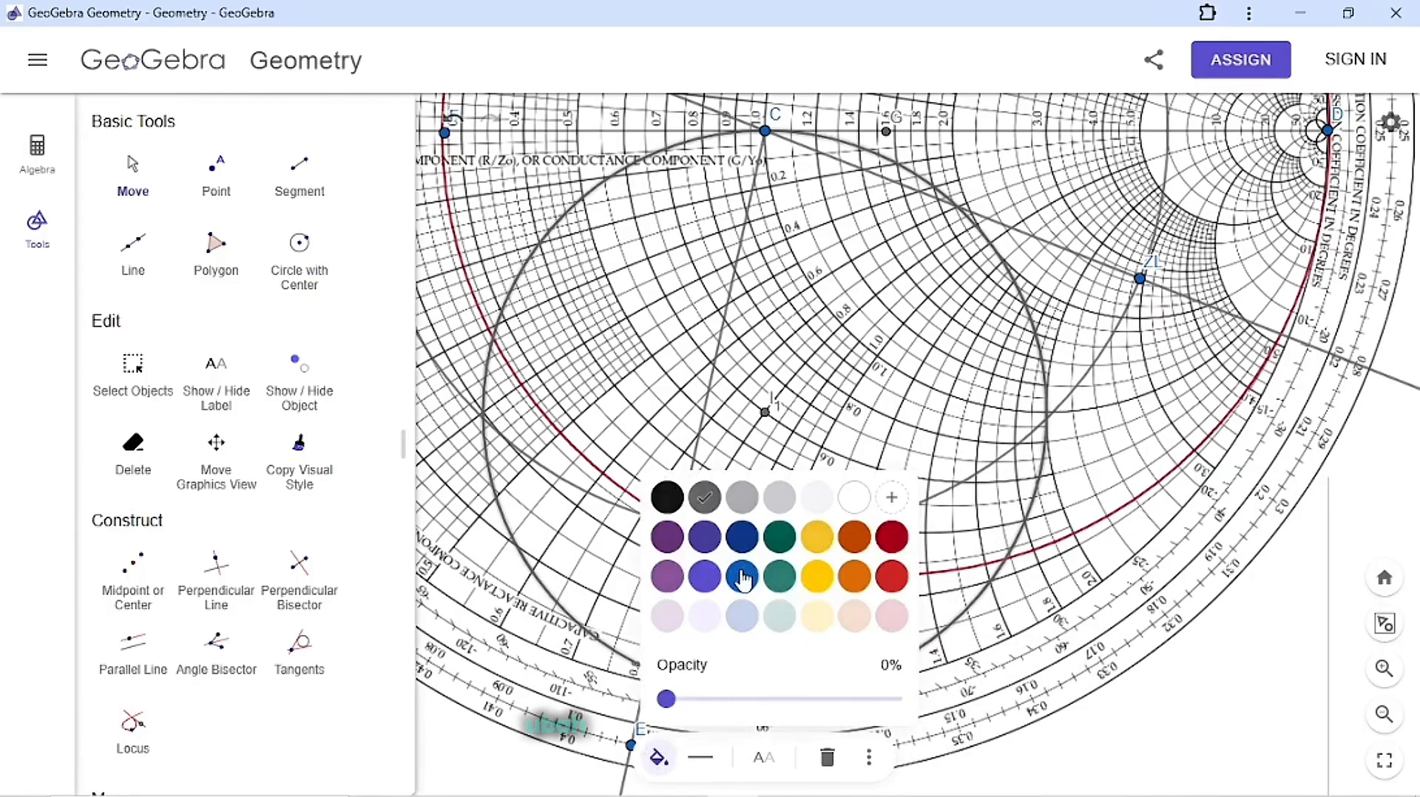
click(742, 536)
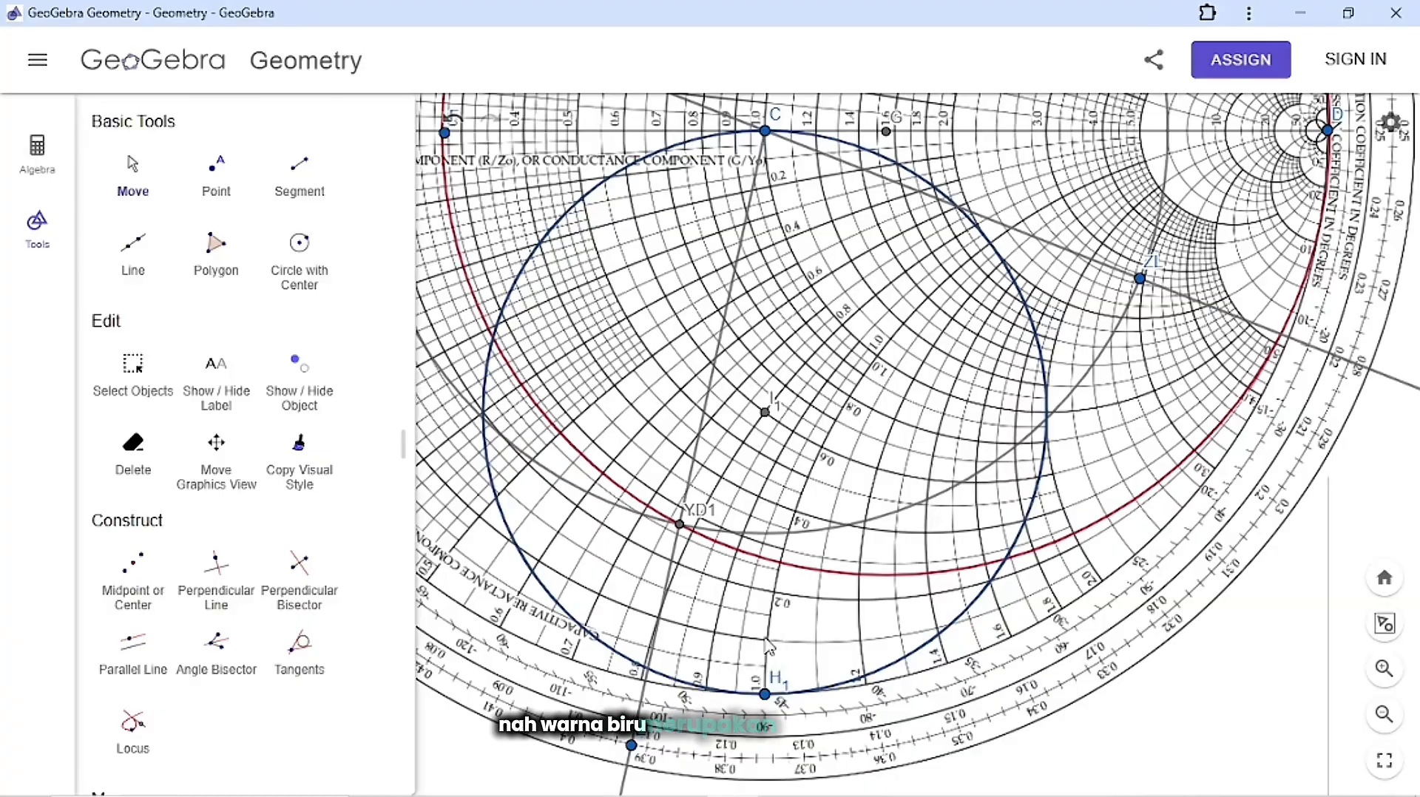
Switch to New Draft v3.pdf to compare Gambar 8.8 and read step 9 on the y11 intersection.
key(alt+Tab)
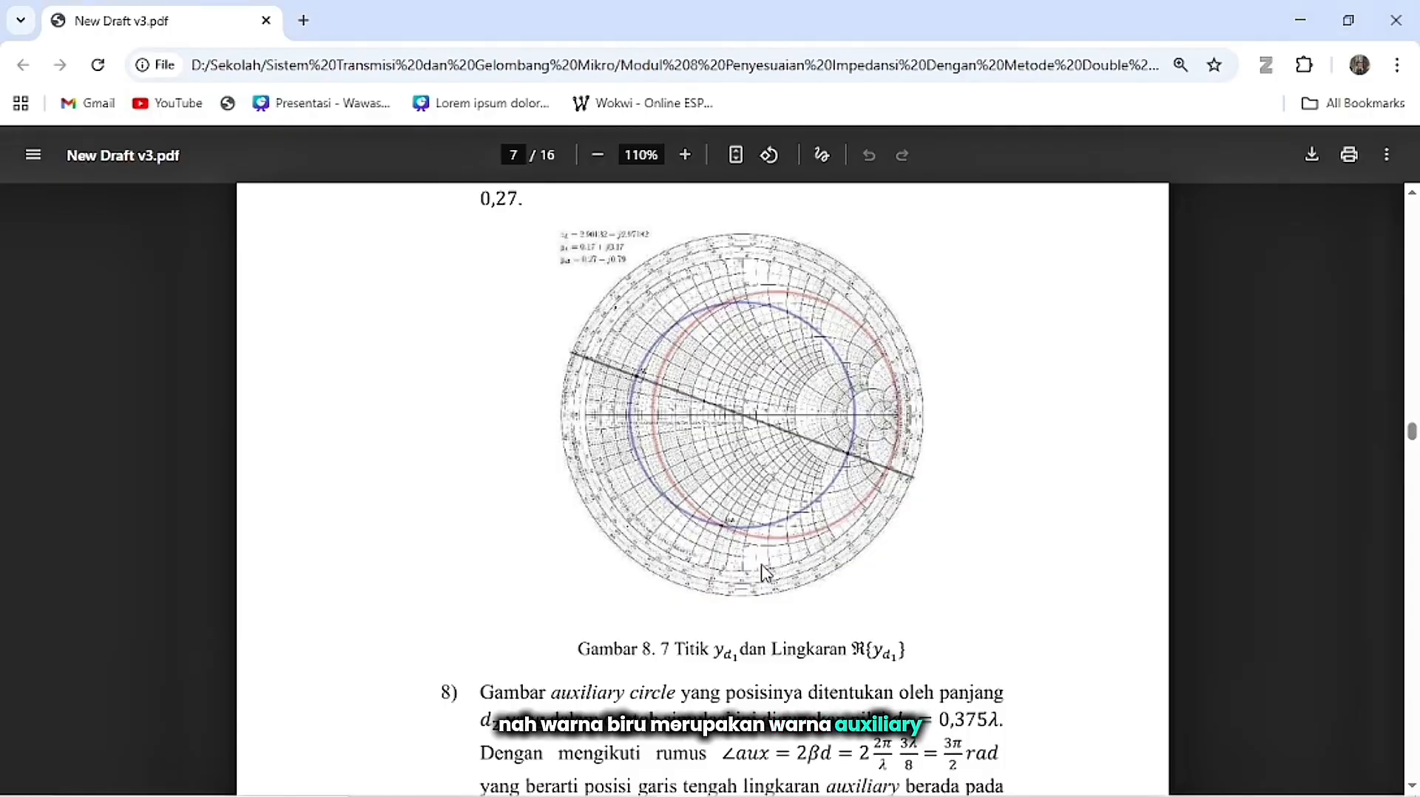
scroll(766, 623, down, 3)
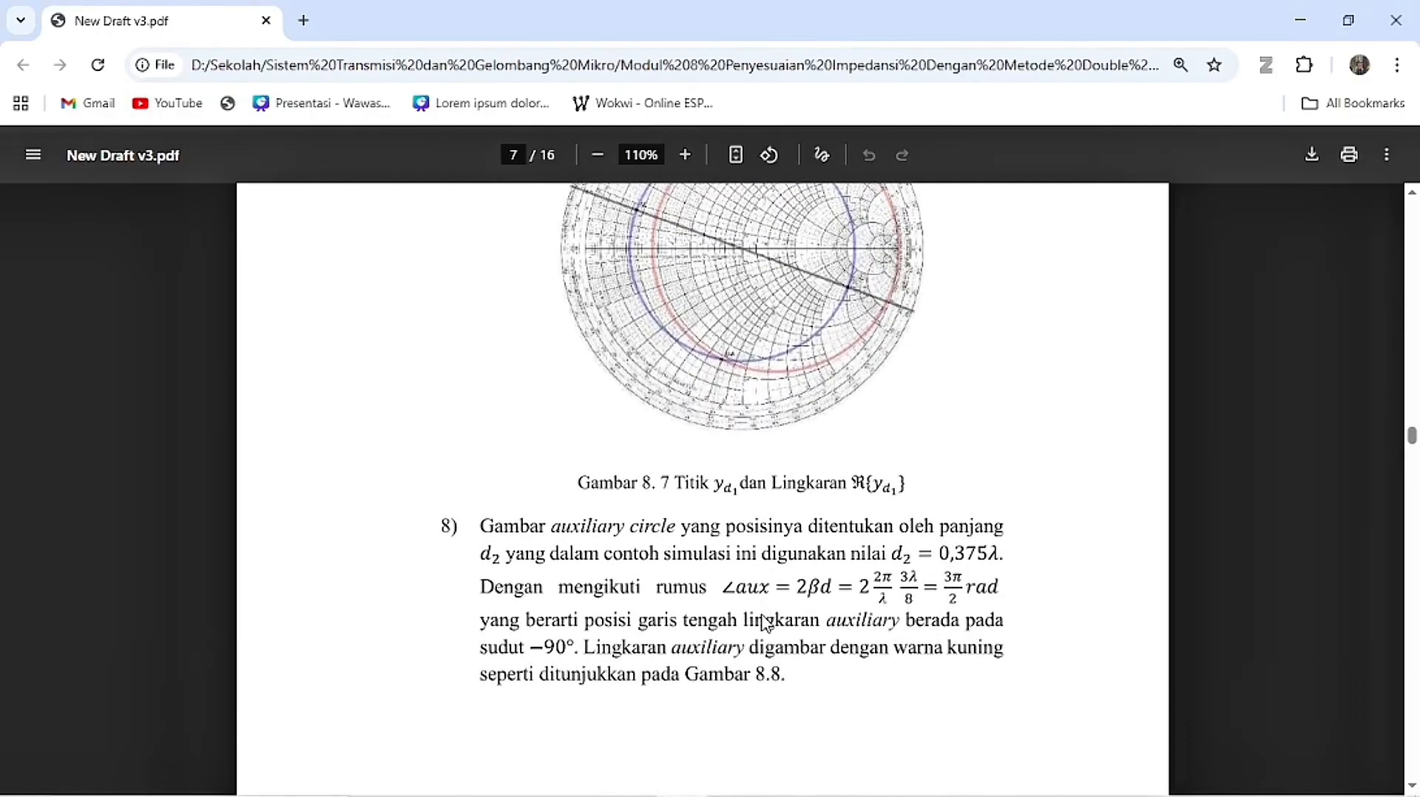
scroll(765, 623, down, 15)
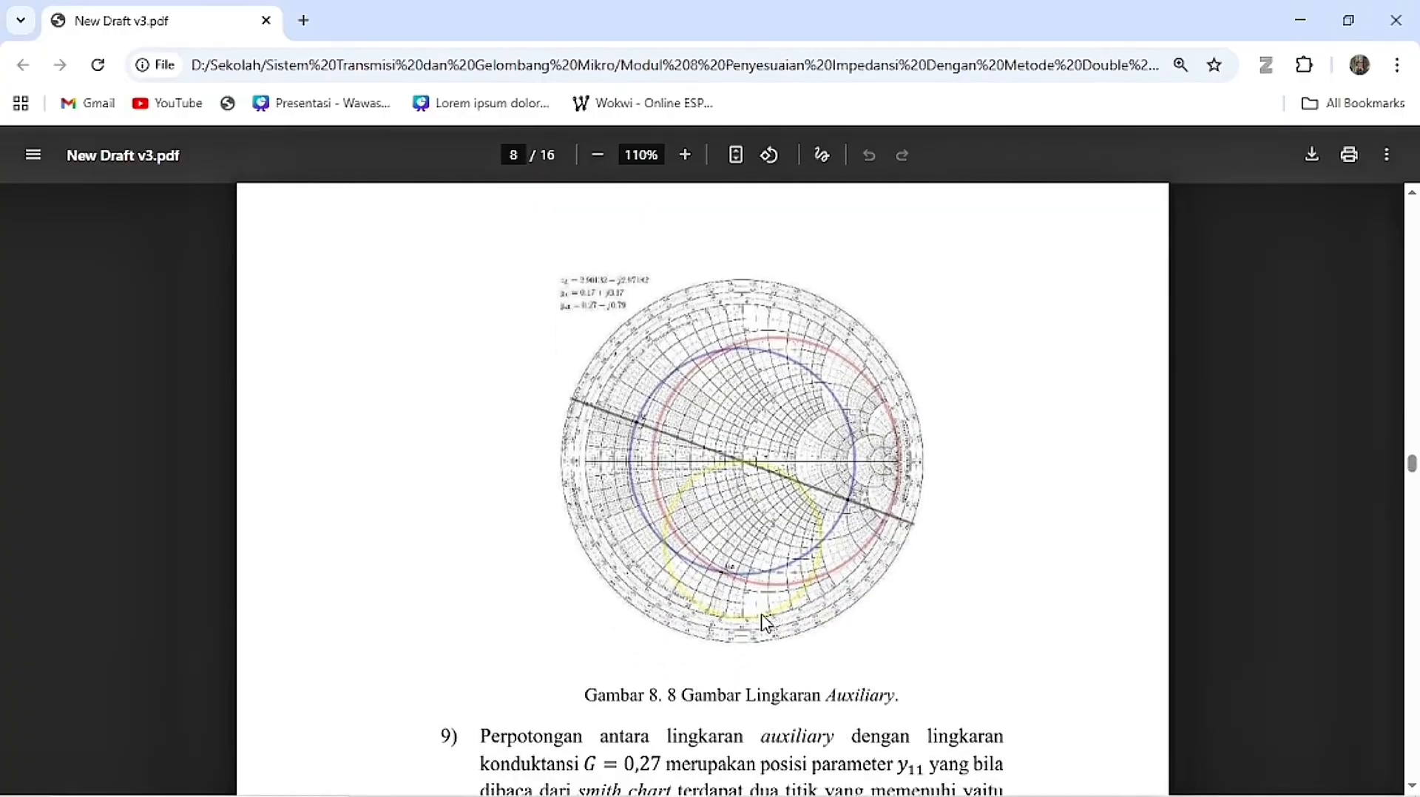
scroll(766, 623, down, 5)
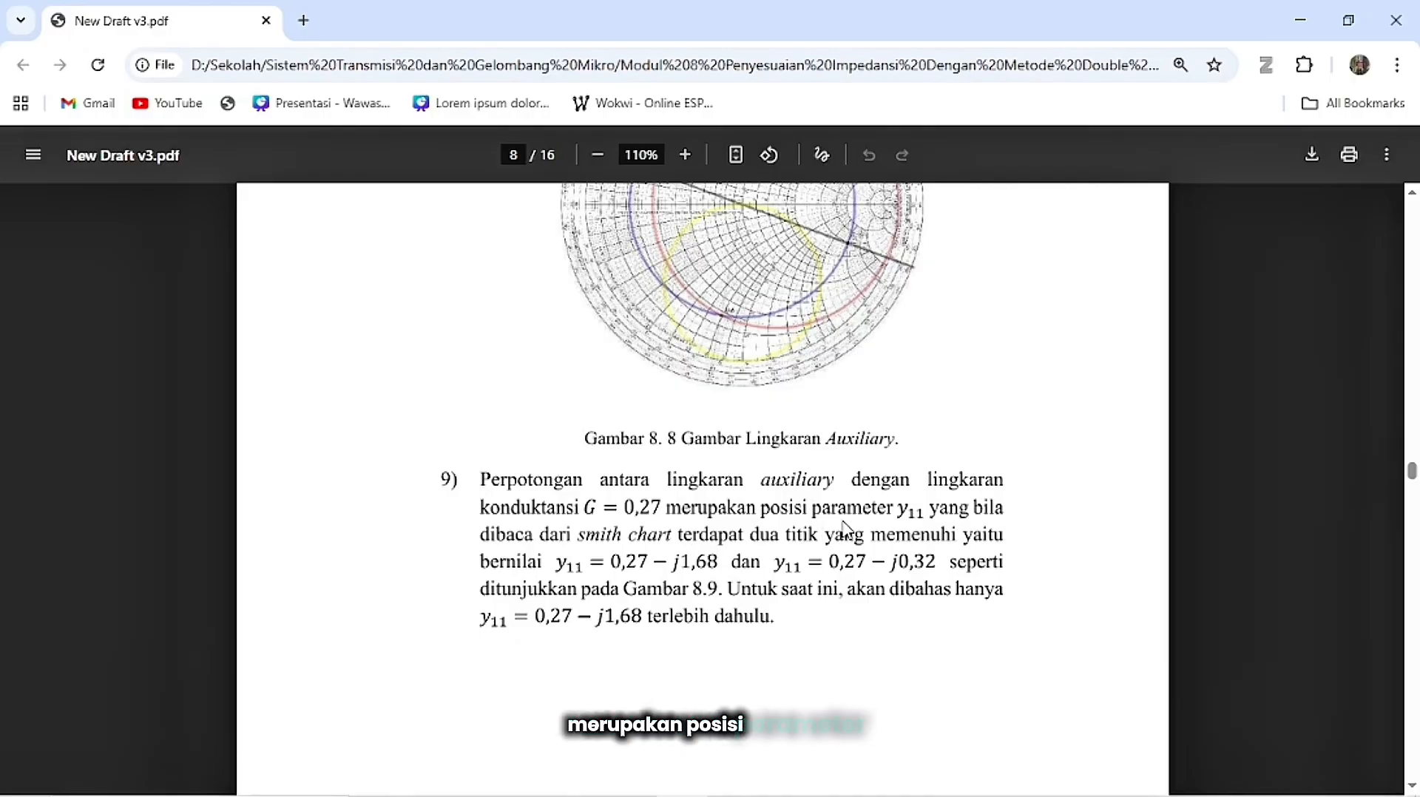
Switch to GeoGebra and construct the intersection points of the red conductance circle and the dark blue auxiliary circle.
key(alt+Tab)
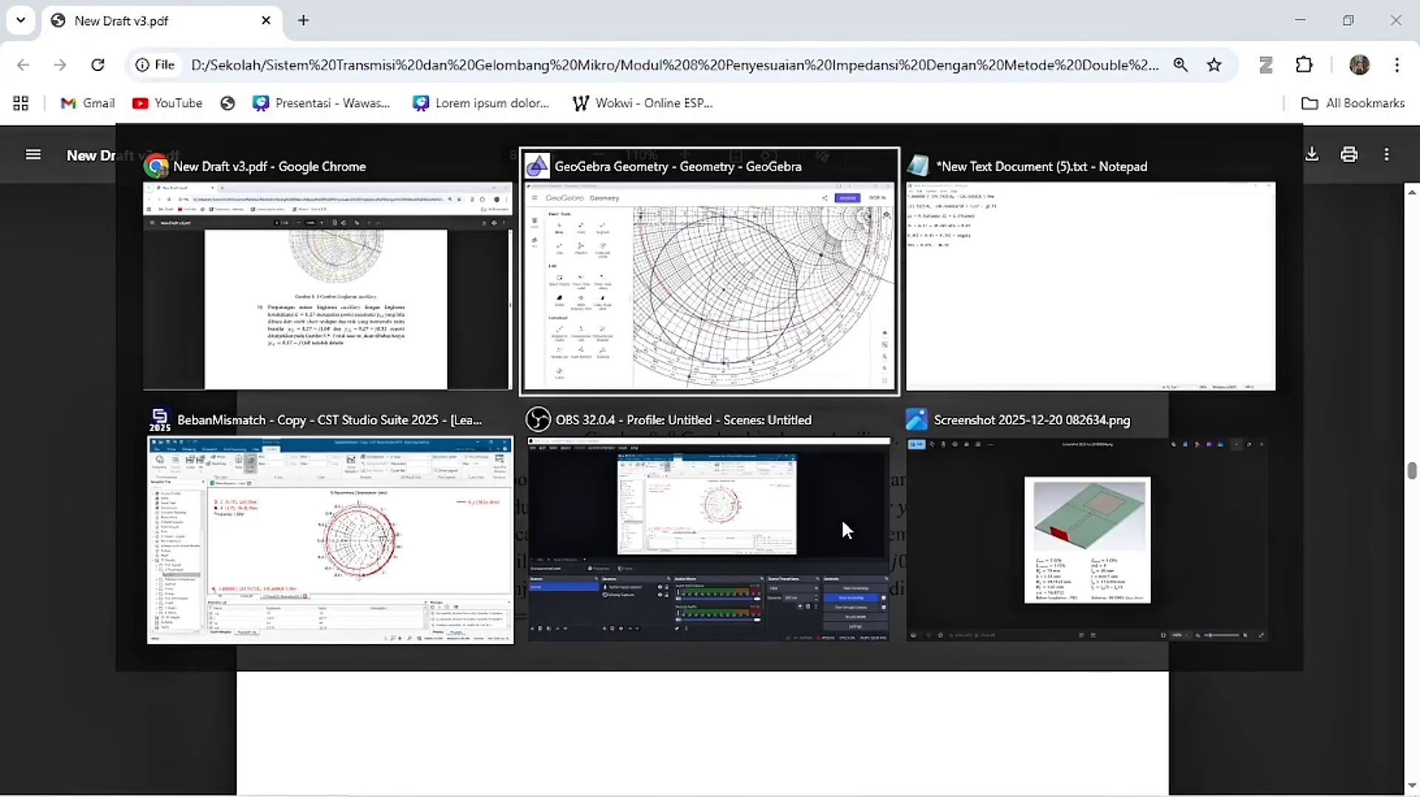
scroll(907, 361, up, 3)
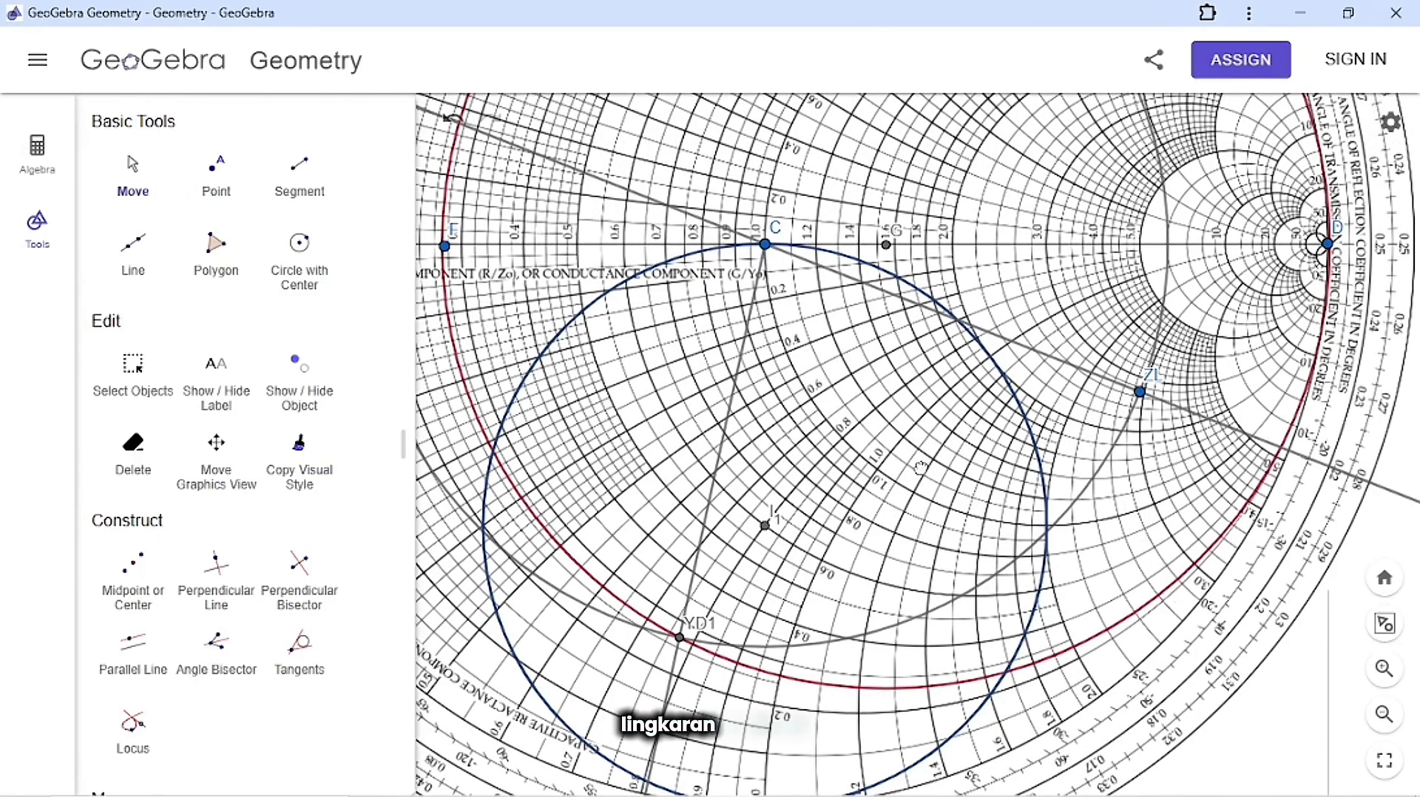
drag(925, 475, 1013, 373)
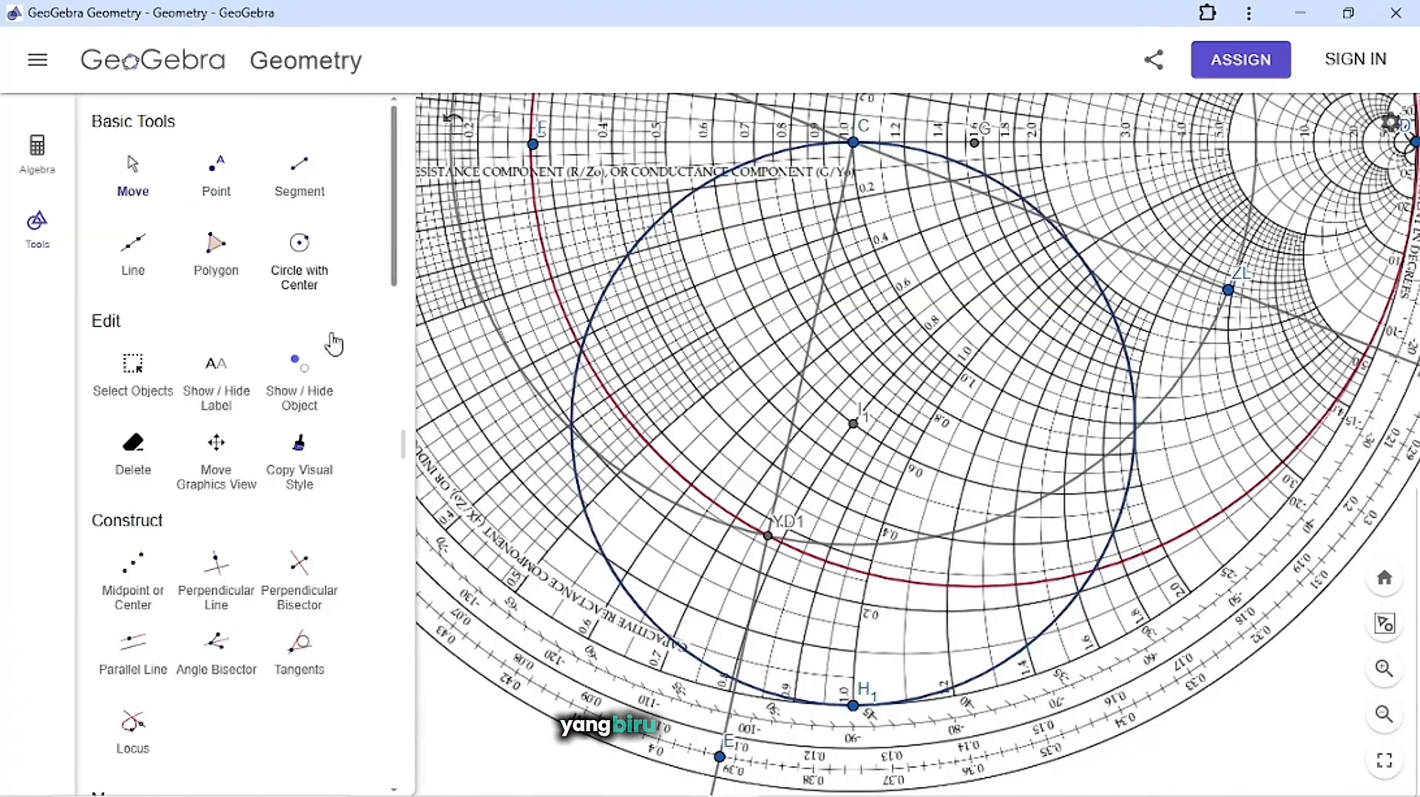
scroll(288, 437, down, 6)
scroll(290, 438, down, 2)
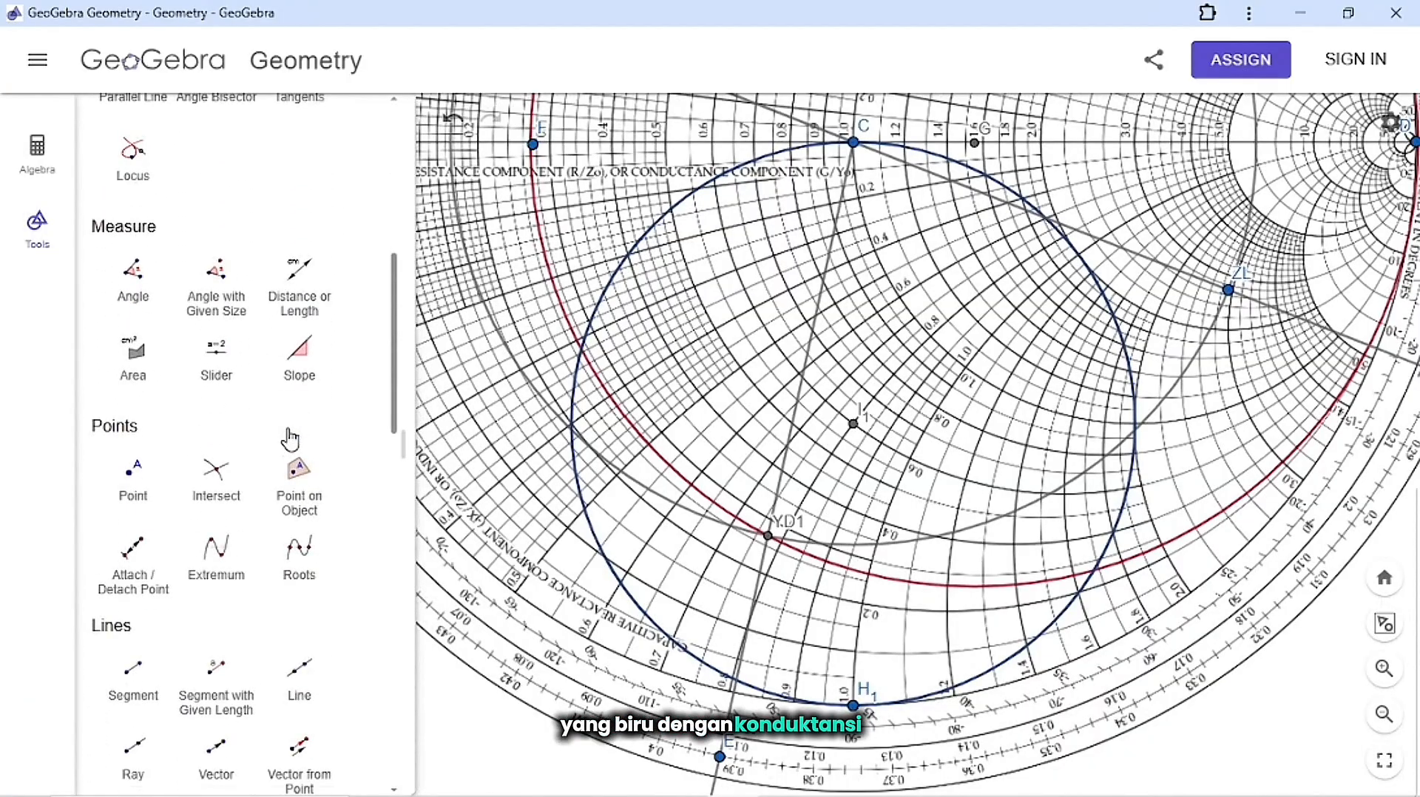
click(218, 473)
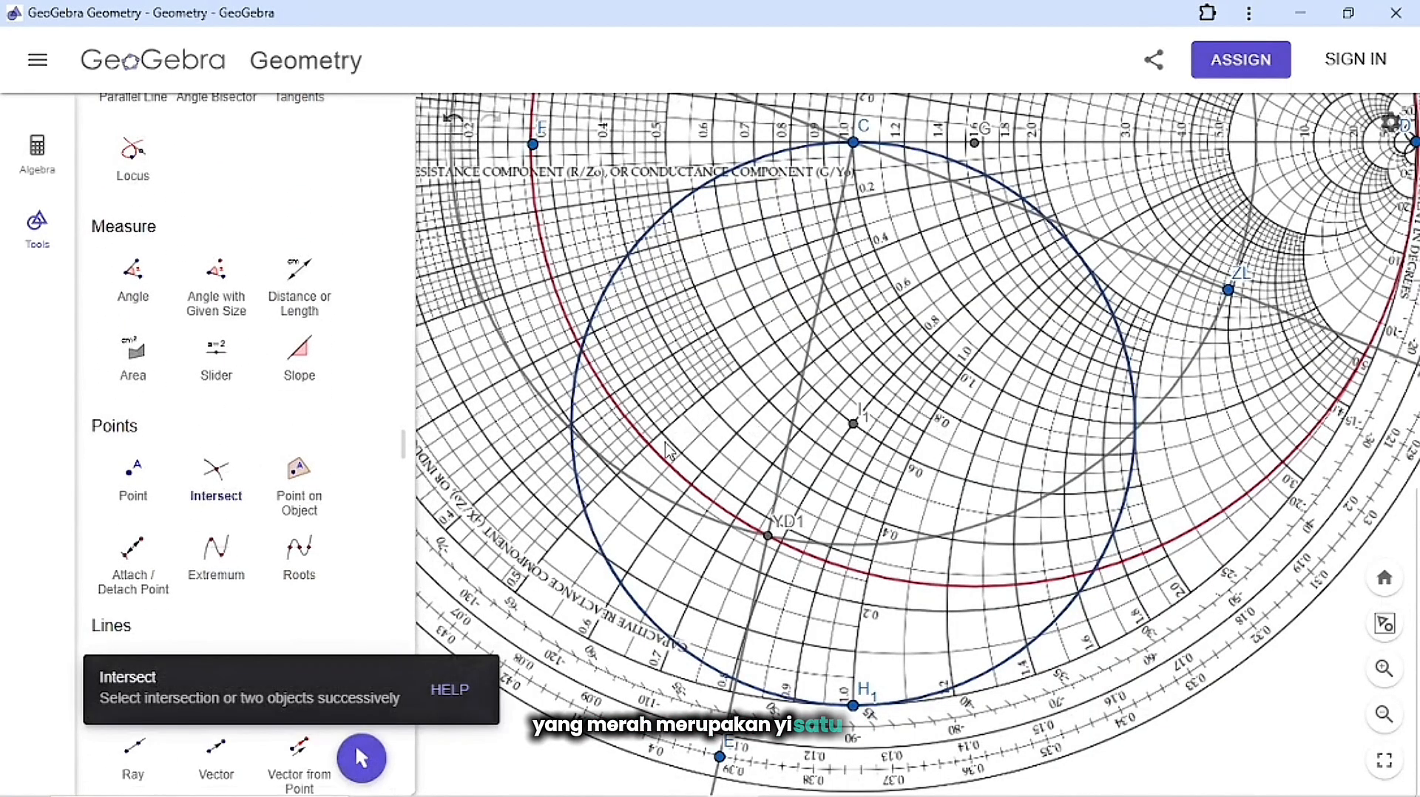
click(662, 460)
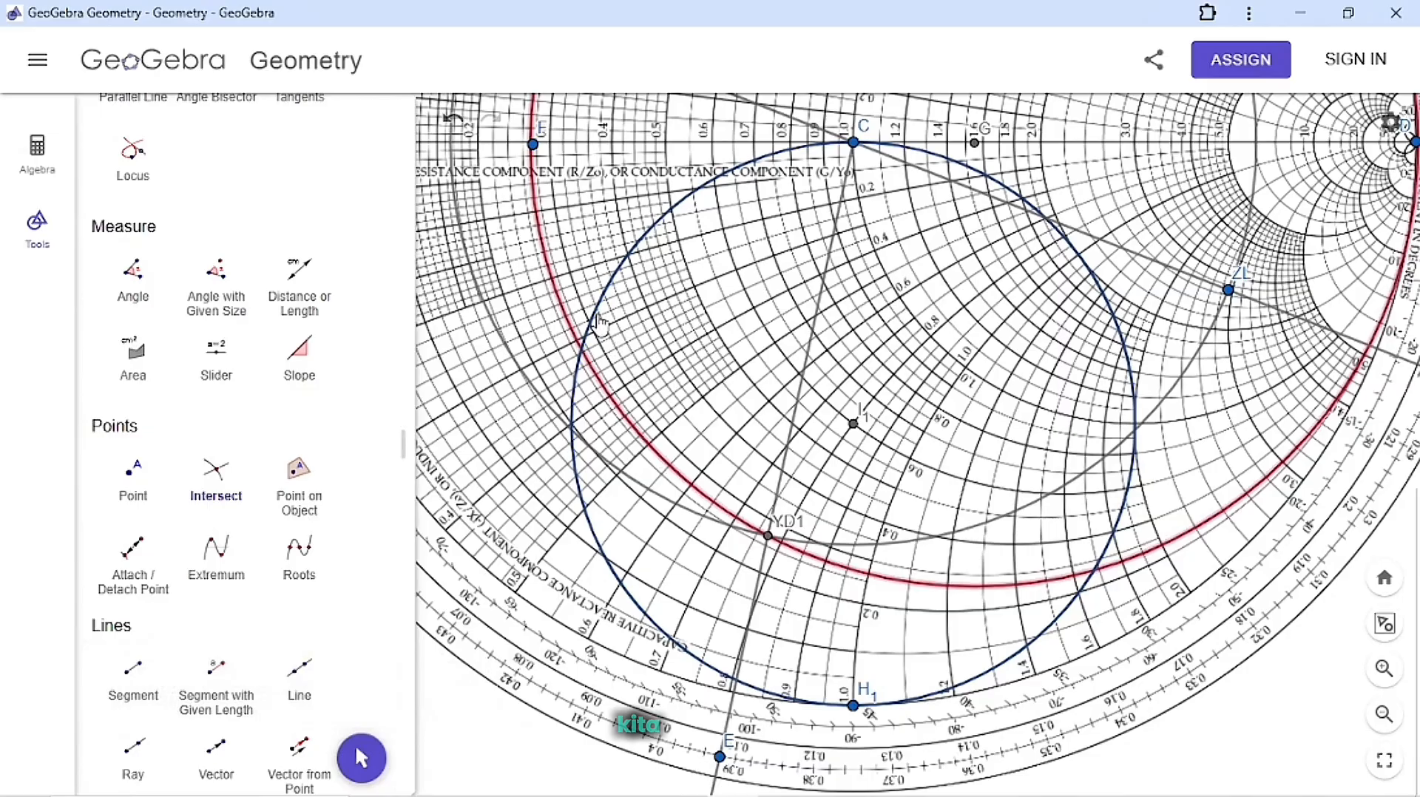
click(594, 318)
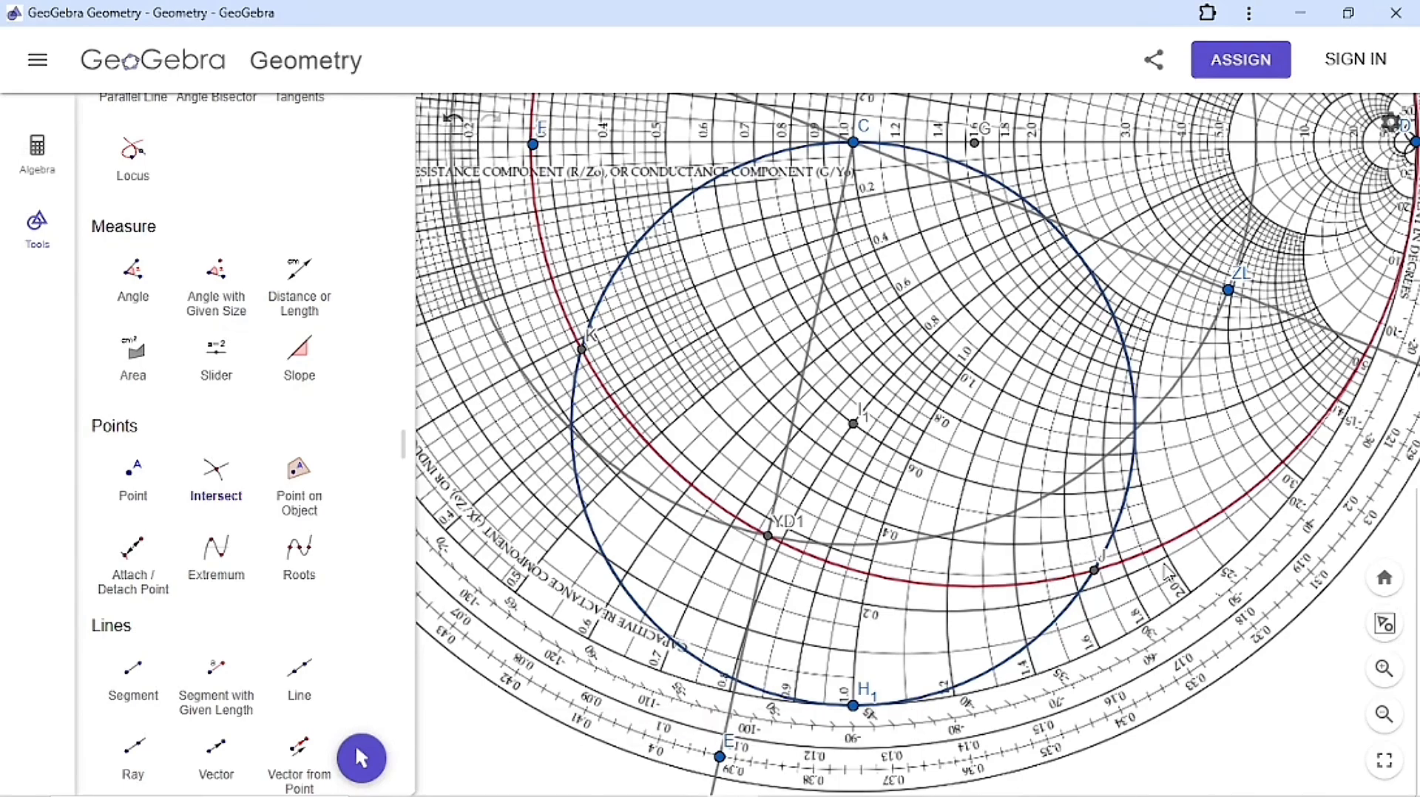
Rename the intersection point J, between the −90° mark and ZL, as y11.
scroll(295, 364, up, 8)
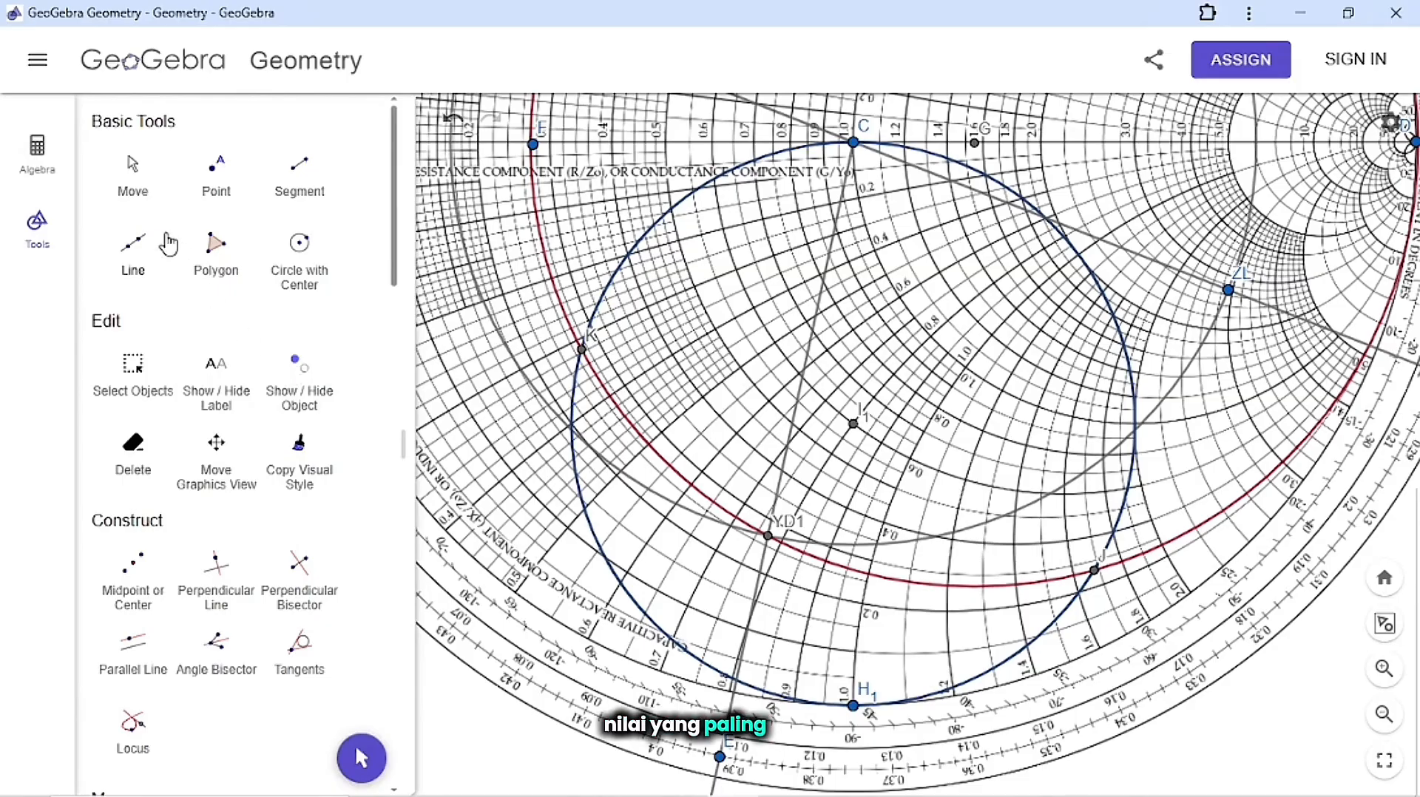
click(133, 193)
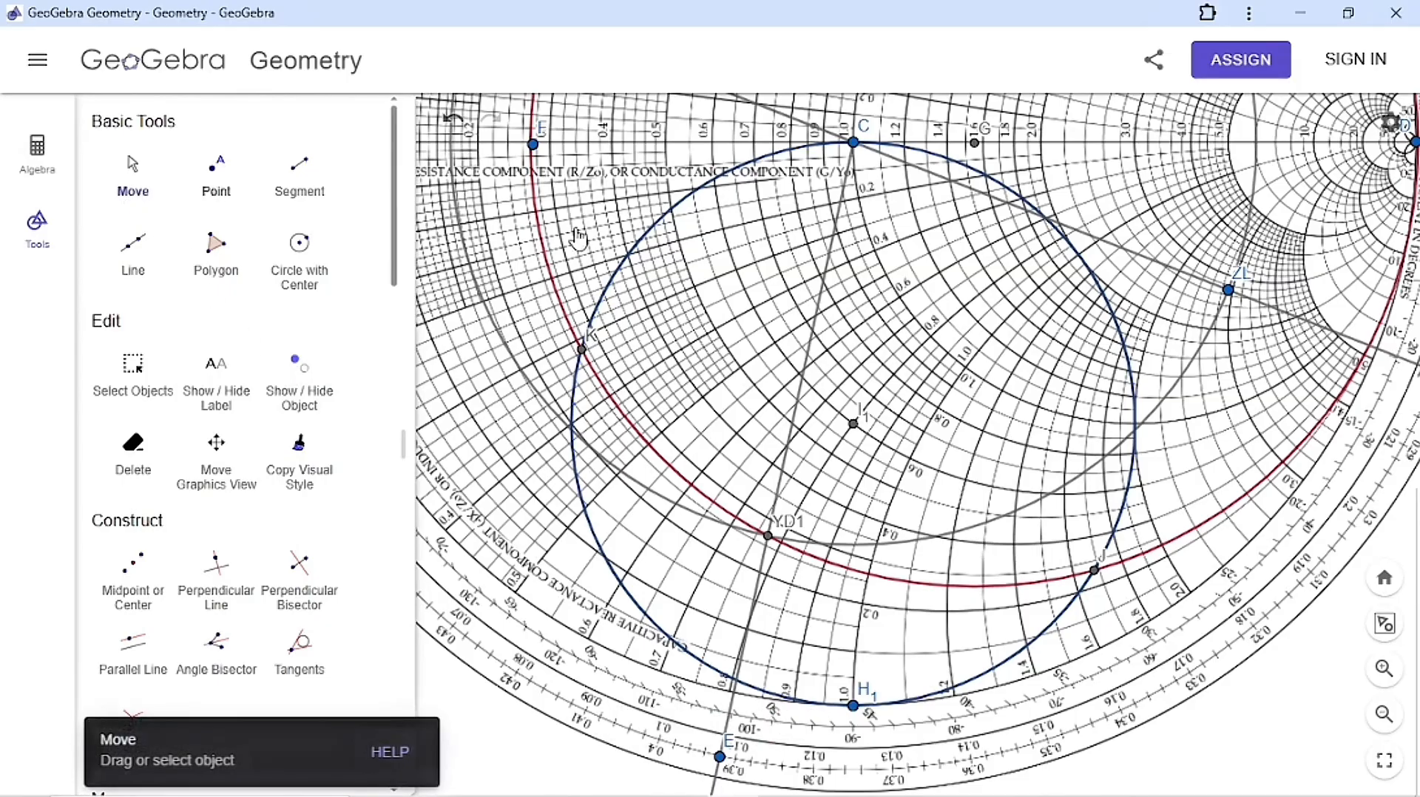
right_click(1093, 581)
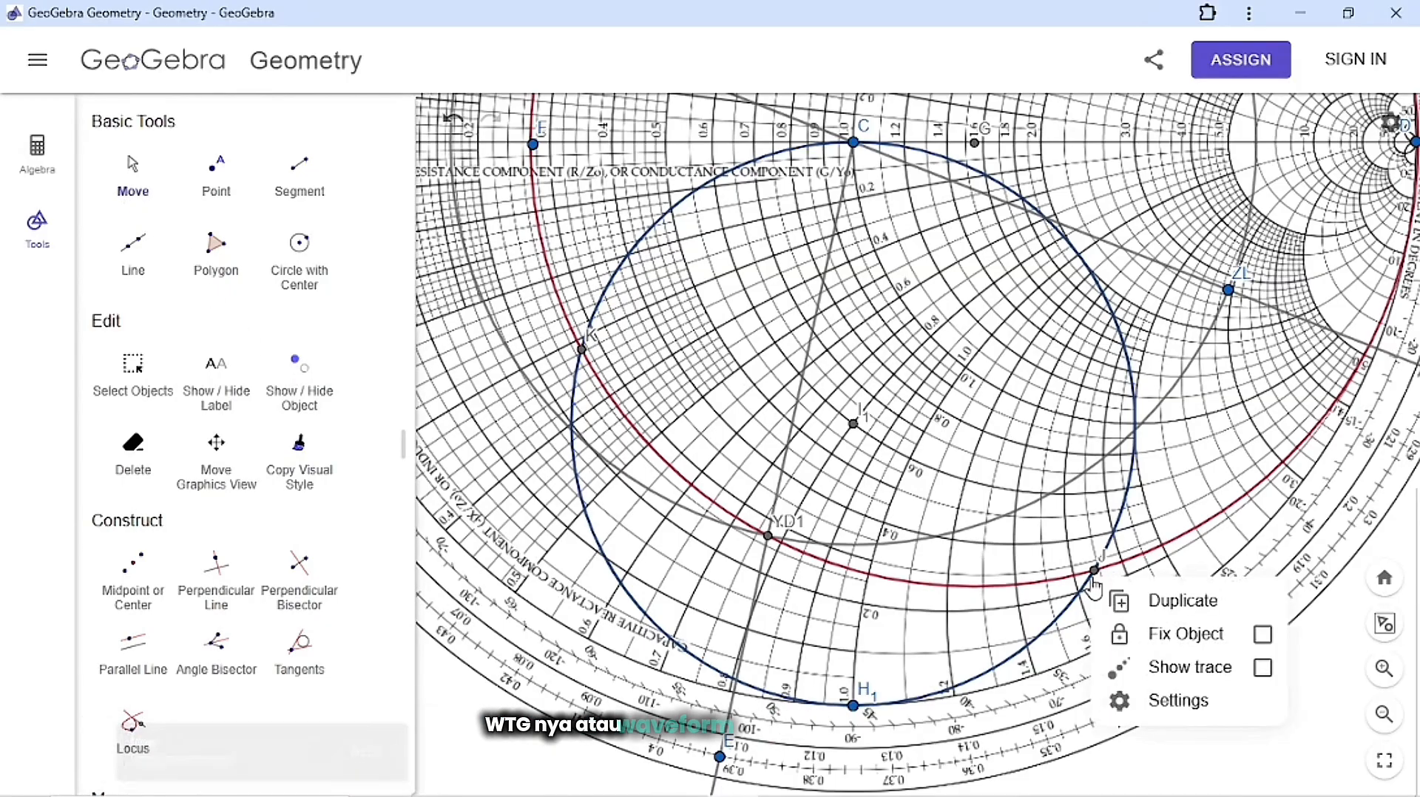
click(1124, 706)
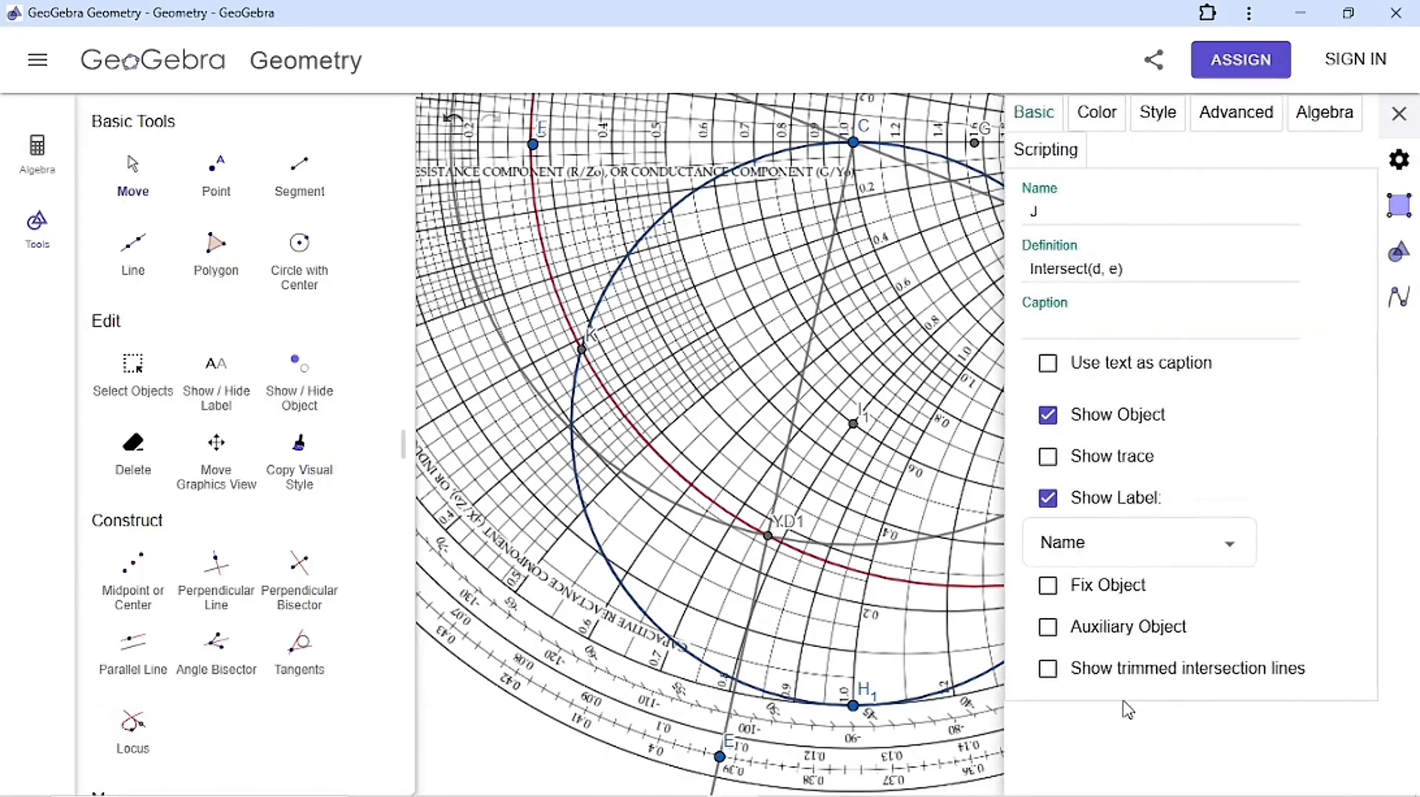
click(1178, 214)
key(BackSpace)
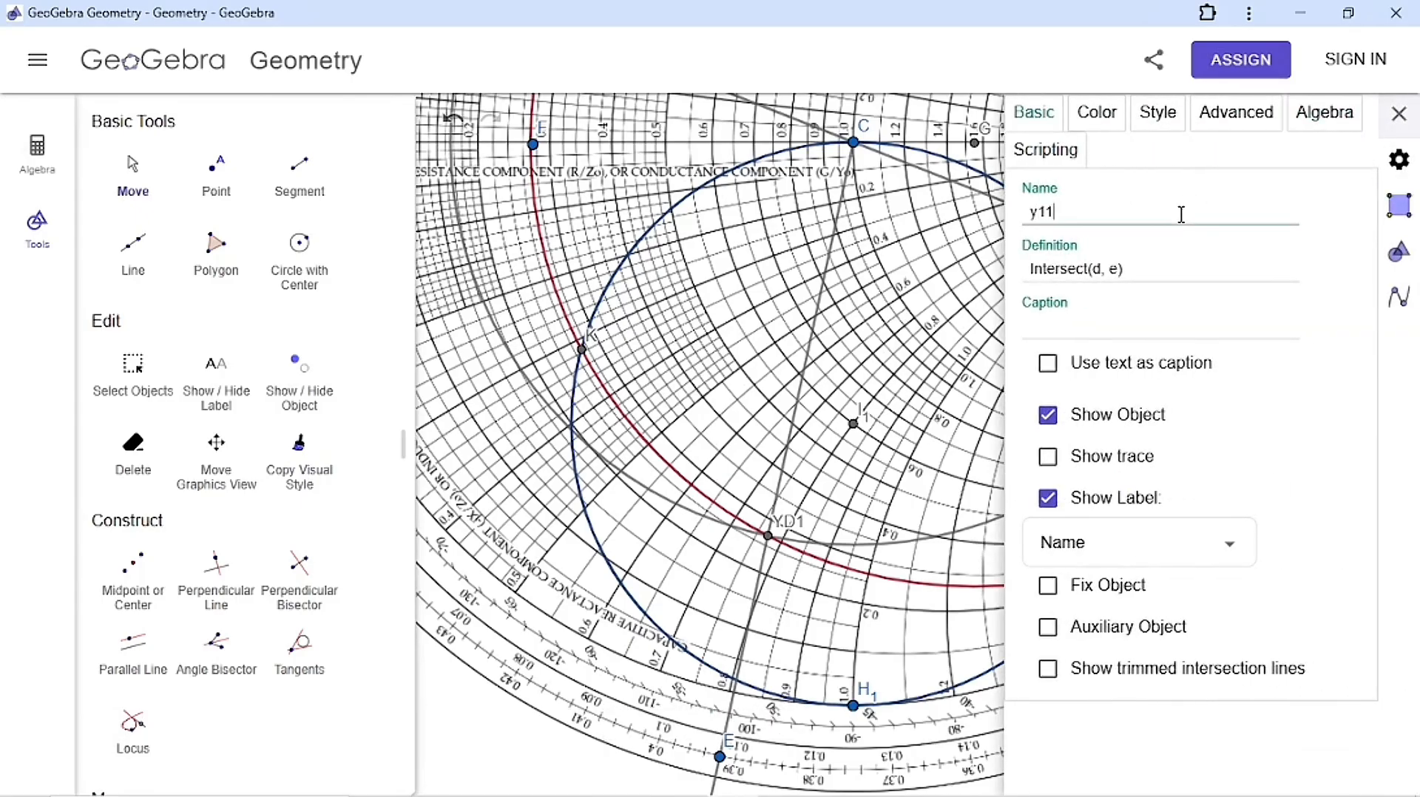
click(1402, 109)
Locate y11 on the Smith chart and enter "Y11 = 0.275 -" below the YD1 line in the Notepad notes.
drag(1243, 425, 1124, 357)
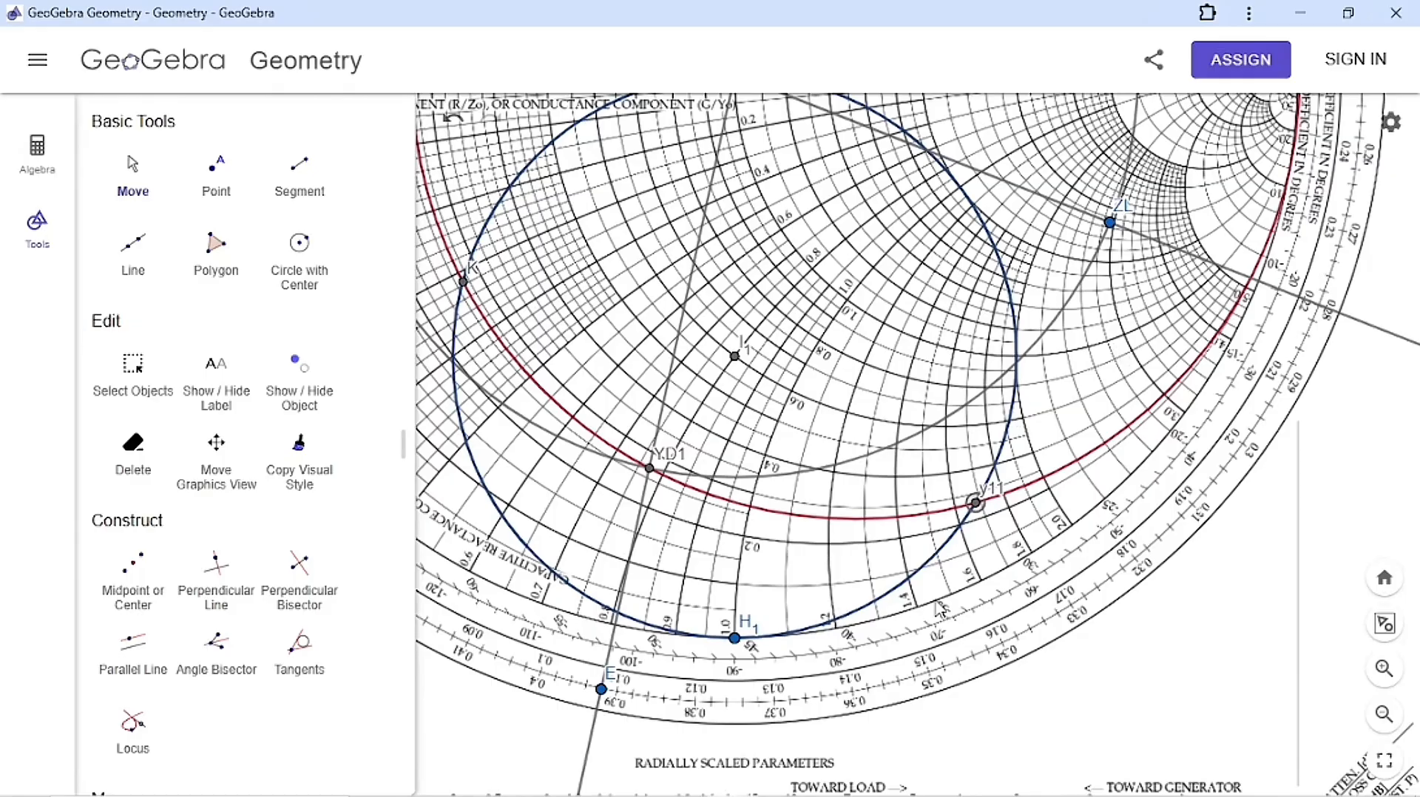
scroll(939, 610, down, 3)
scroll(939, 610, up, 7)
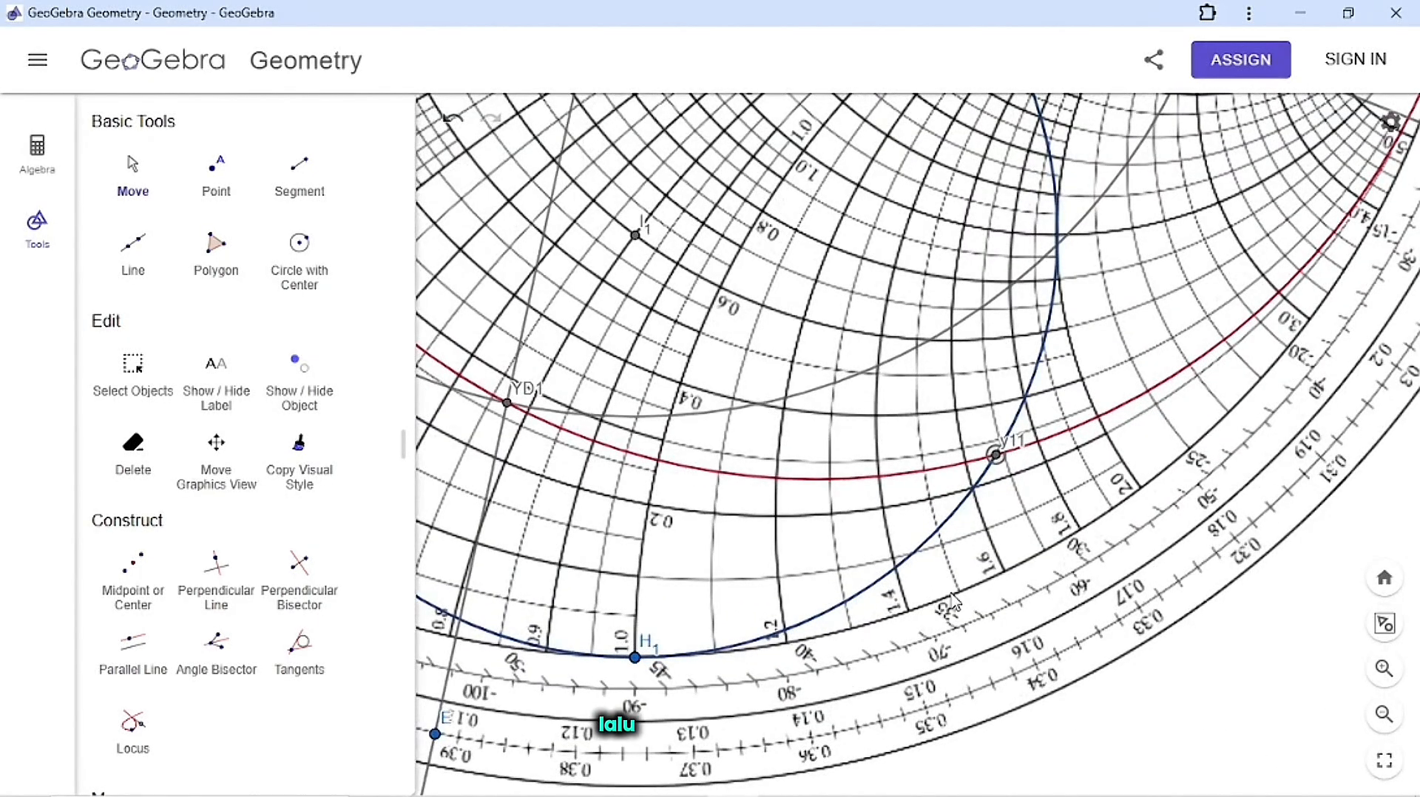
key(alt+Tab)
key(alt+Tab)
key(Tab)
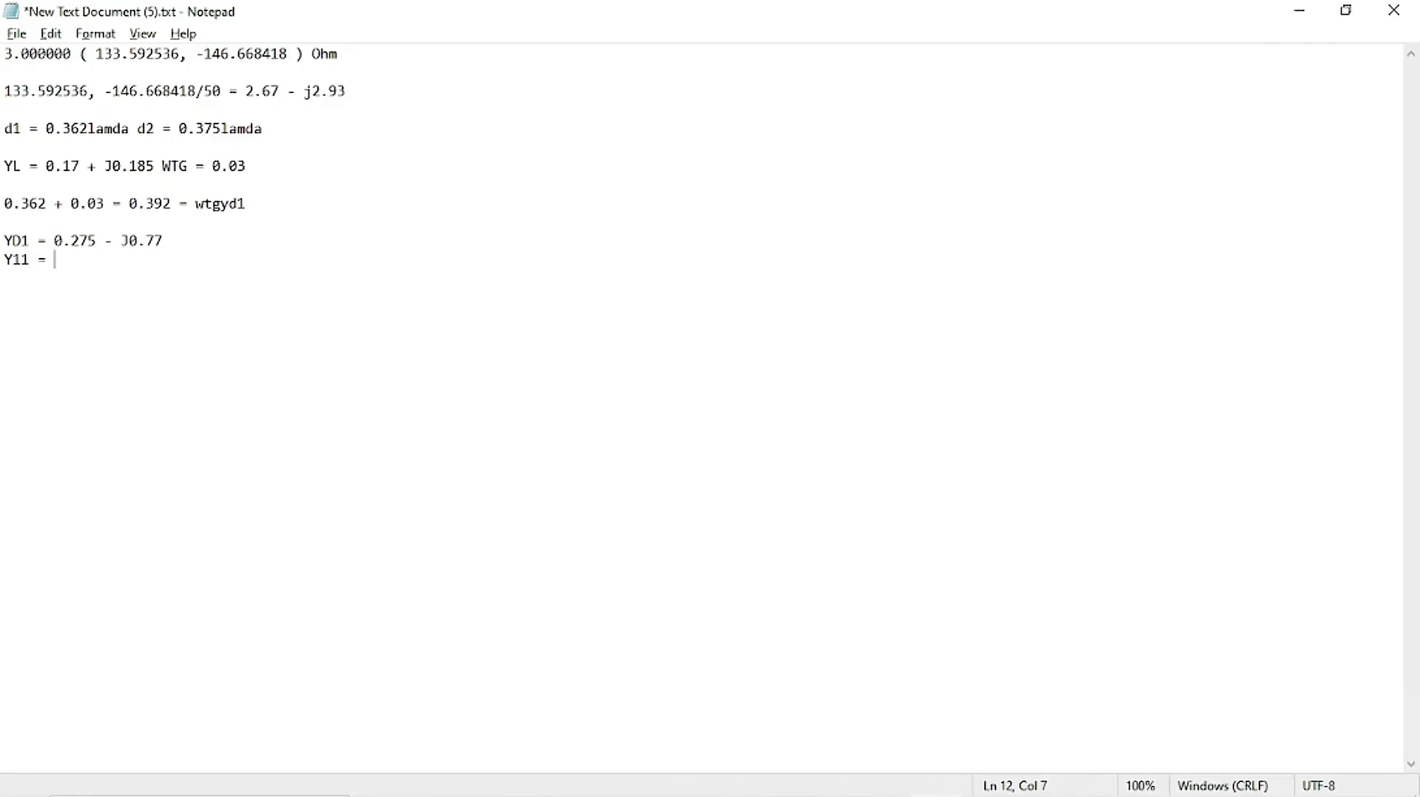
text(0)
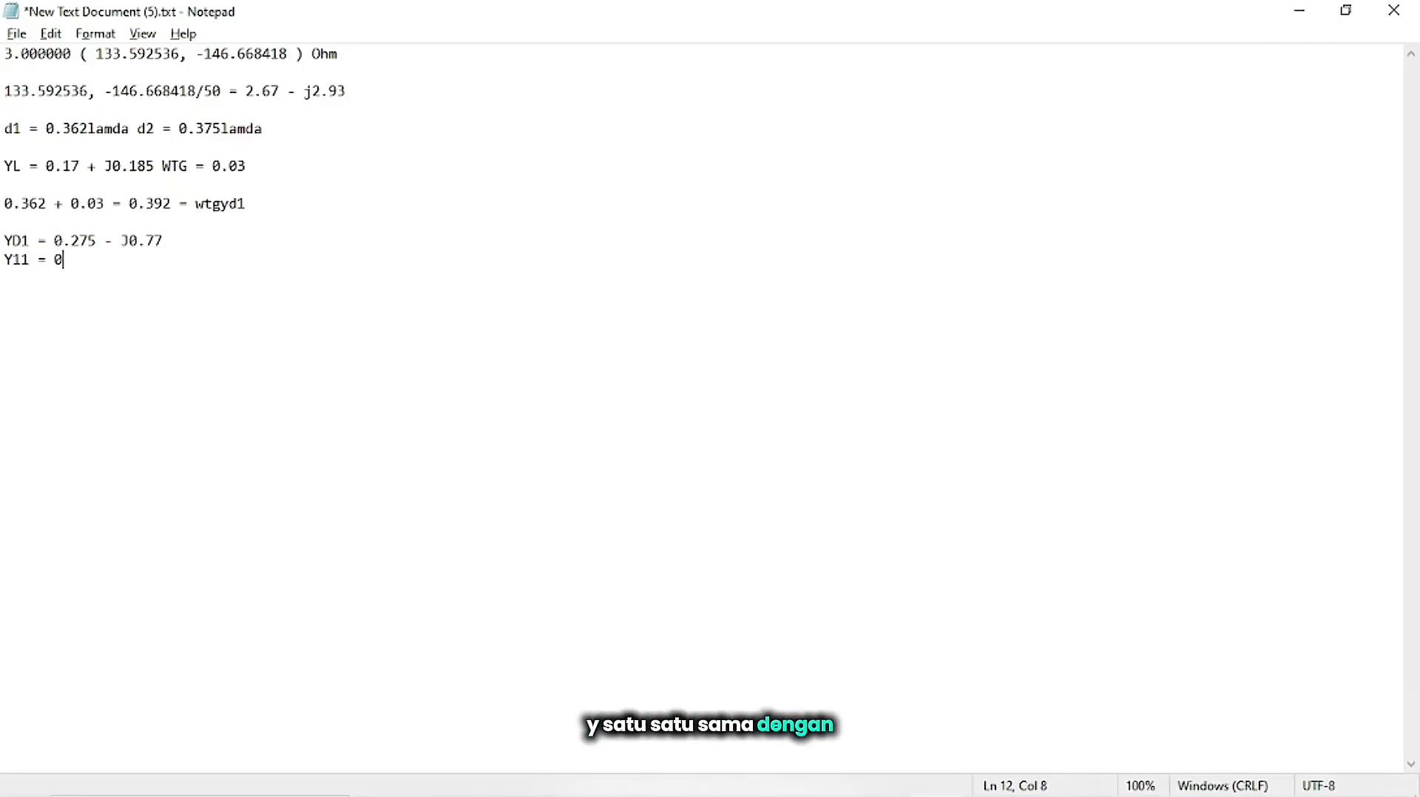
text(.275 -)
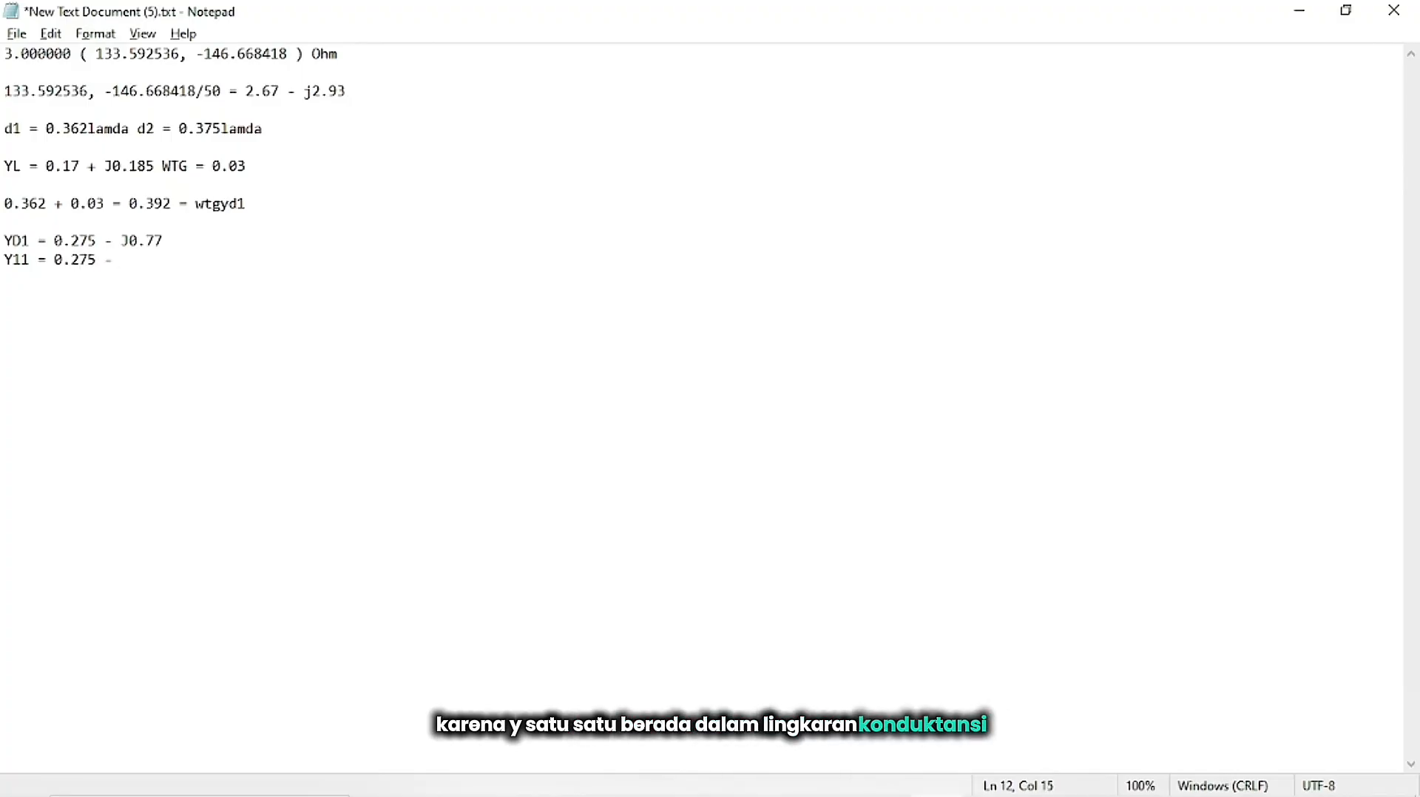
Check the reactance at y11 on the GeoGebra chart and complete the Y11 line in Notepad with j1.67.
key(alt+Tab)
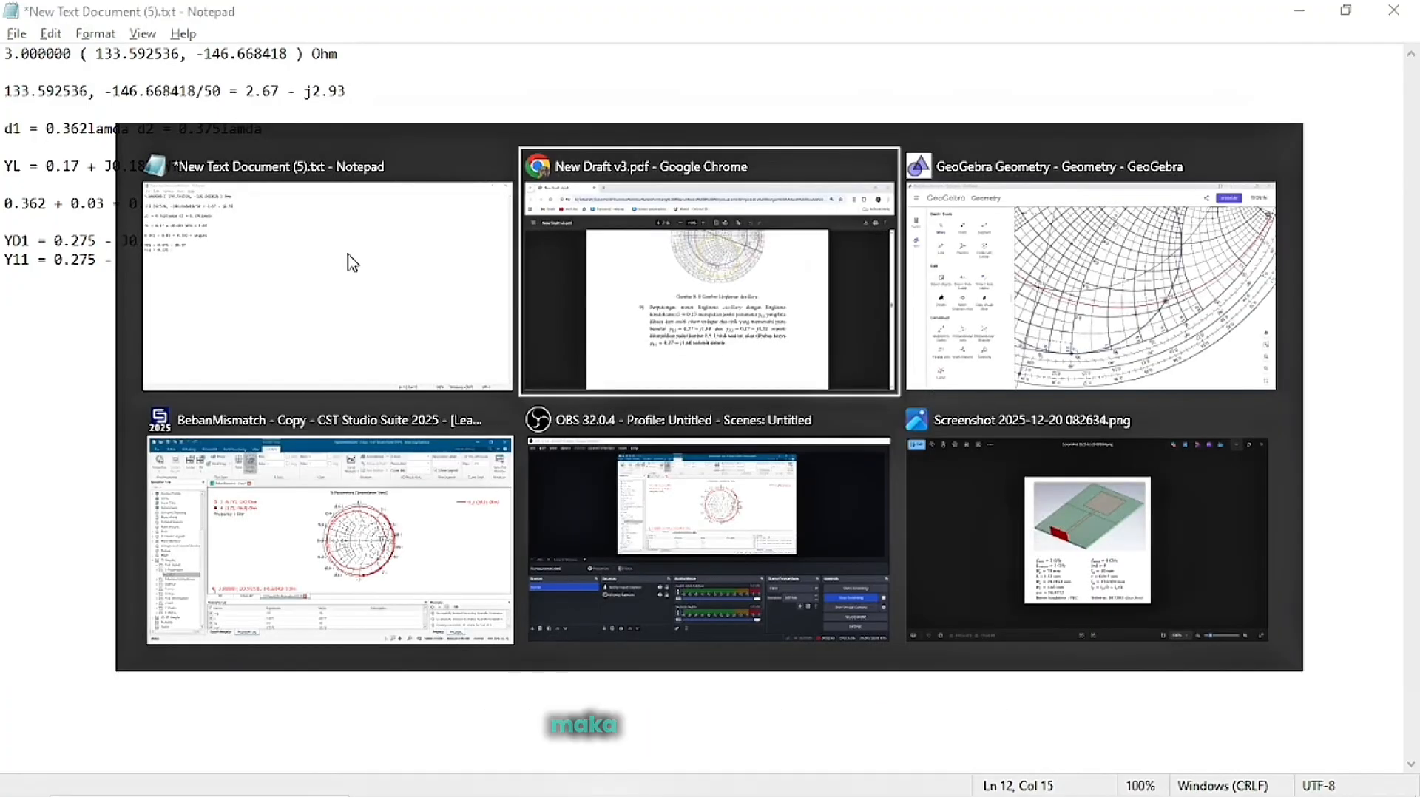
key(alt+Tab)
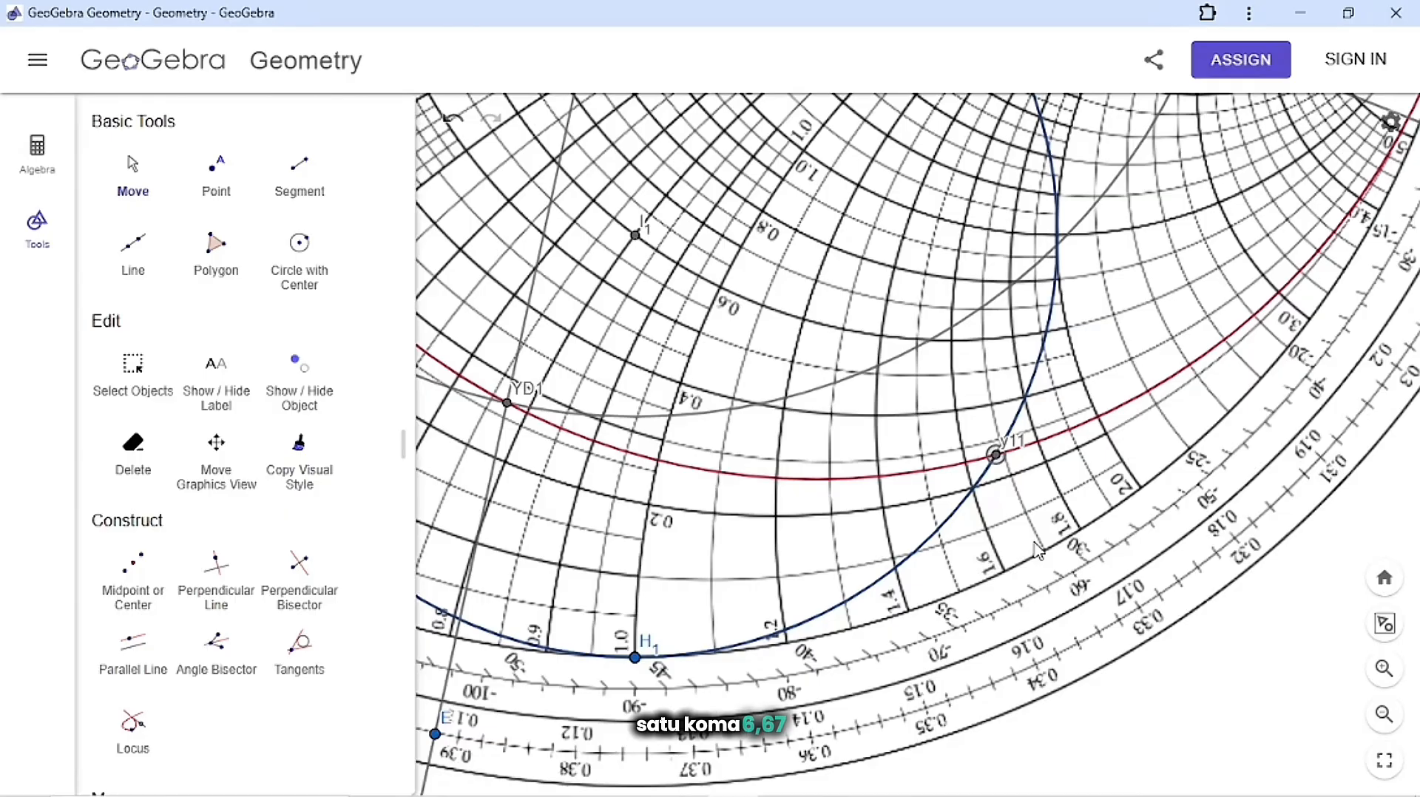
key(alt+Tab)
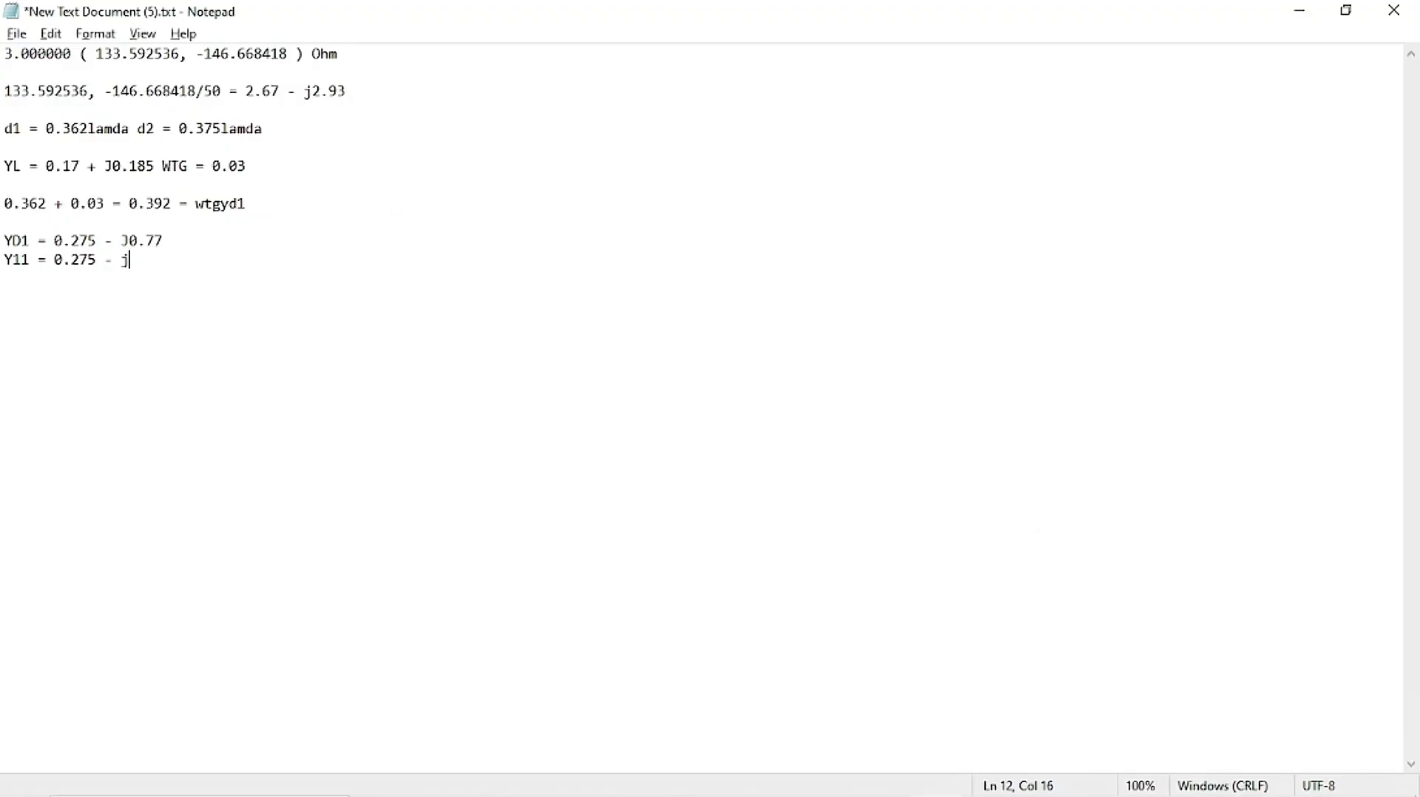
text(1.67)
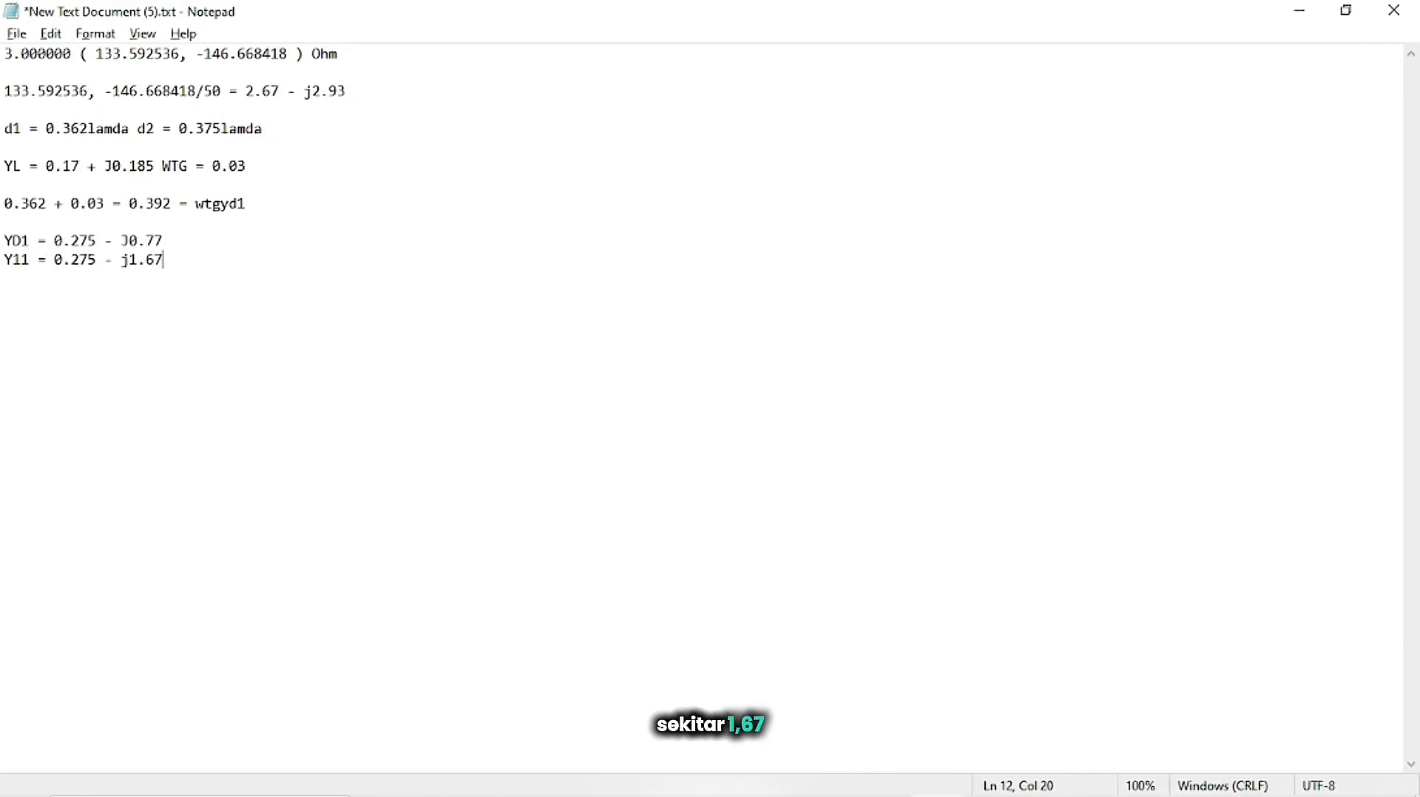
Consult step 10 in New Draft v3.pdf and copy the Y11 value 0.275 - j1.67 onto a new line in Notepad.
key(alt+Tab)
key(alt+Tab)
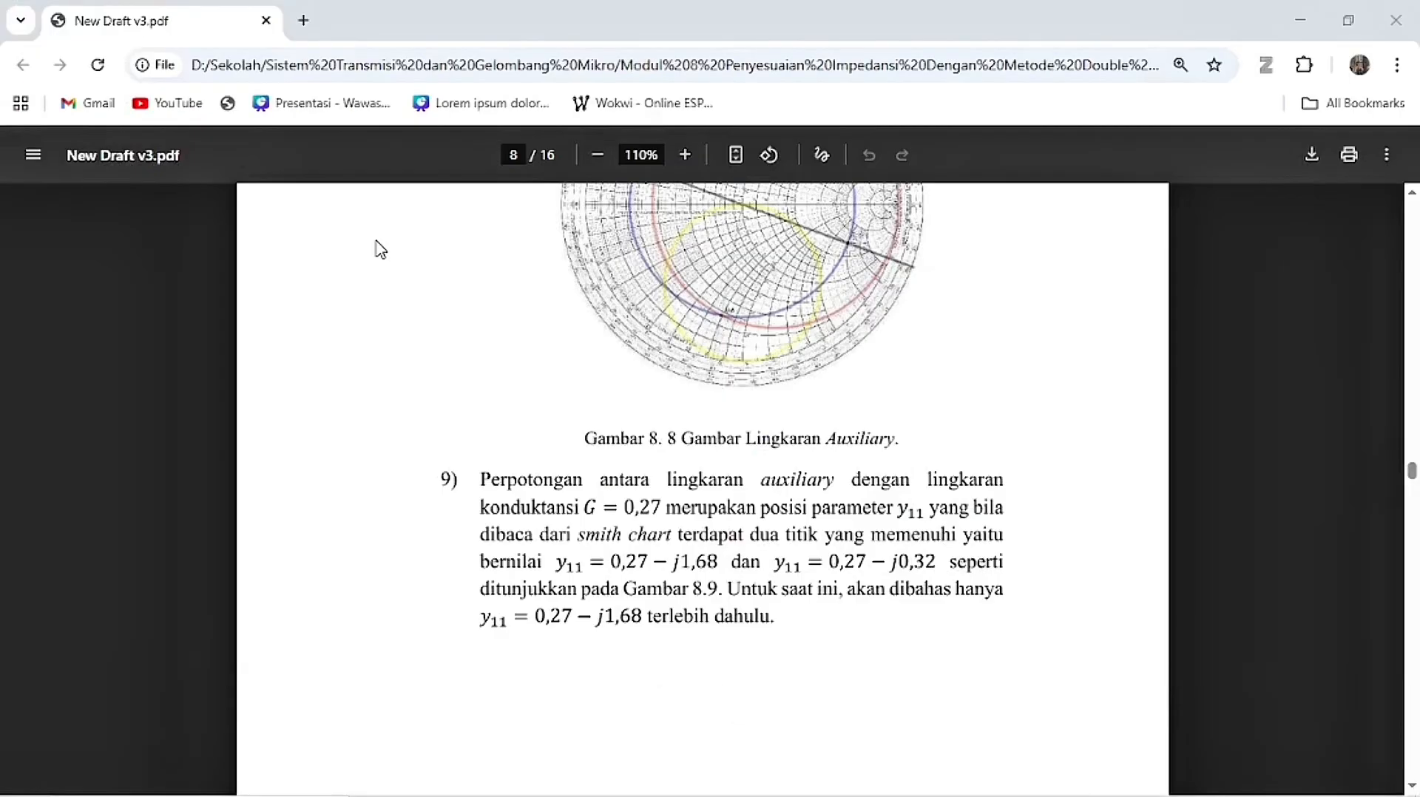
scroll(543, 562, down, 2)
scroll(543, 562, down, 10)
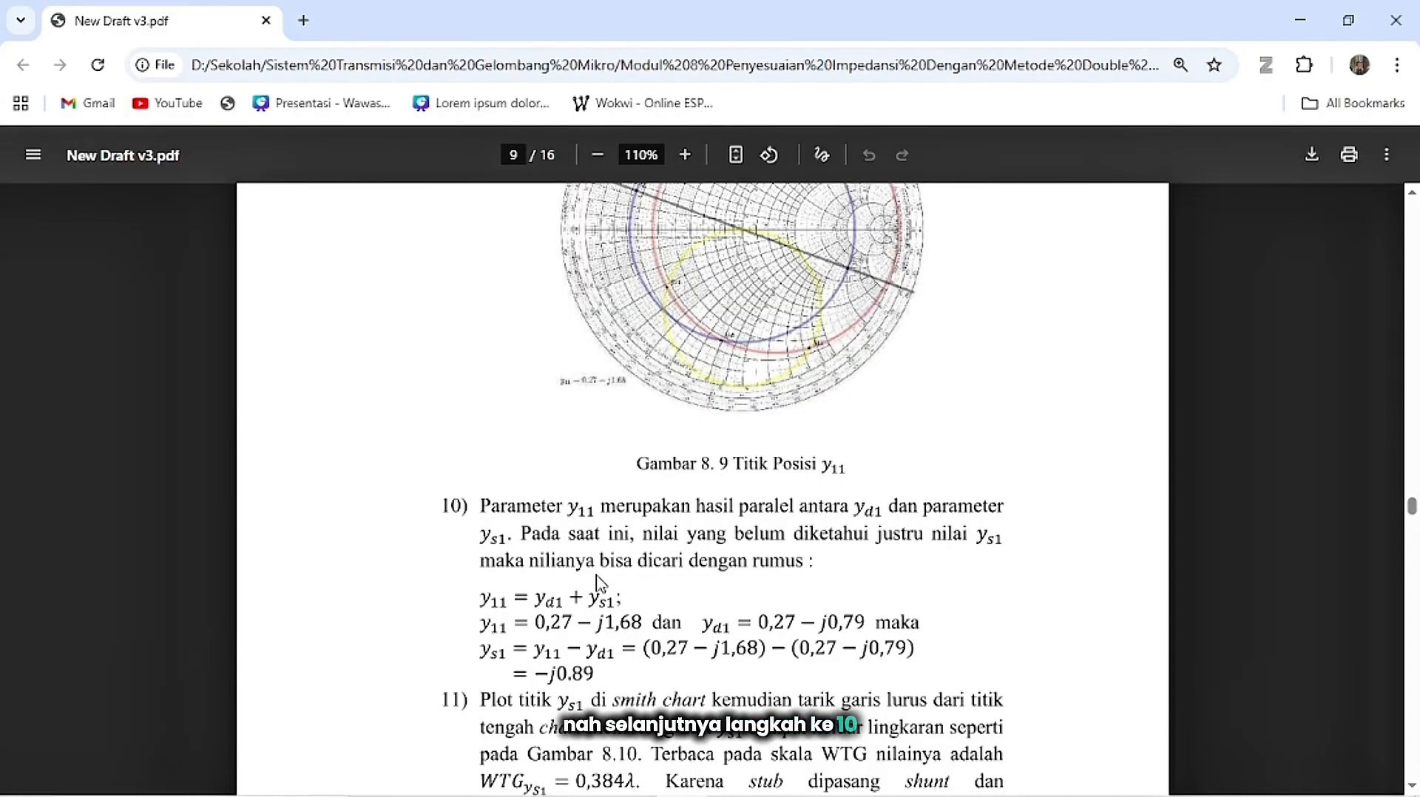
scroll(599, 582, down, 1)
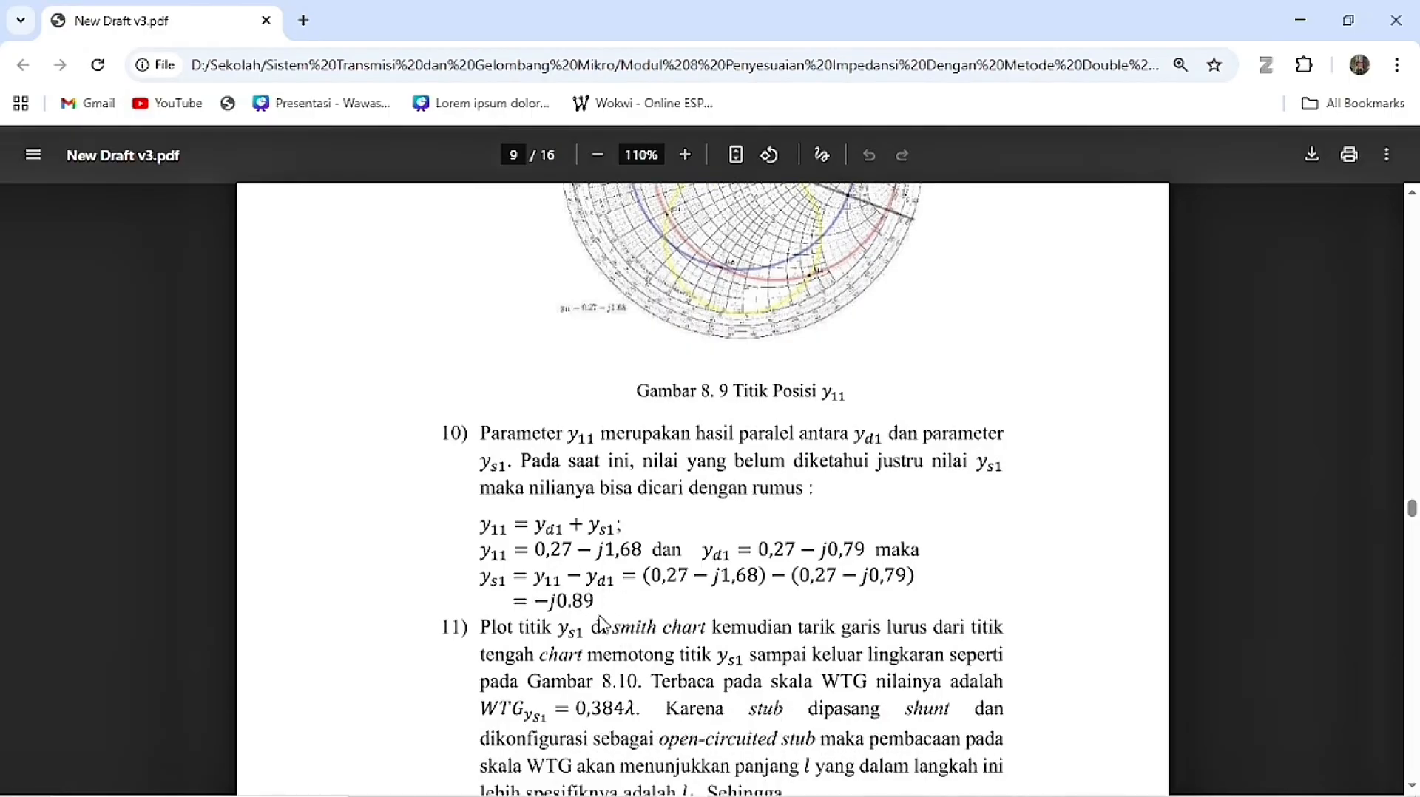
key(alt+Tab)
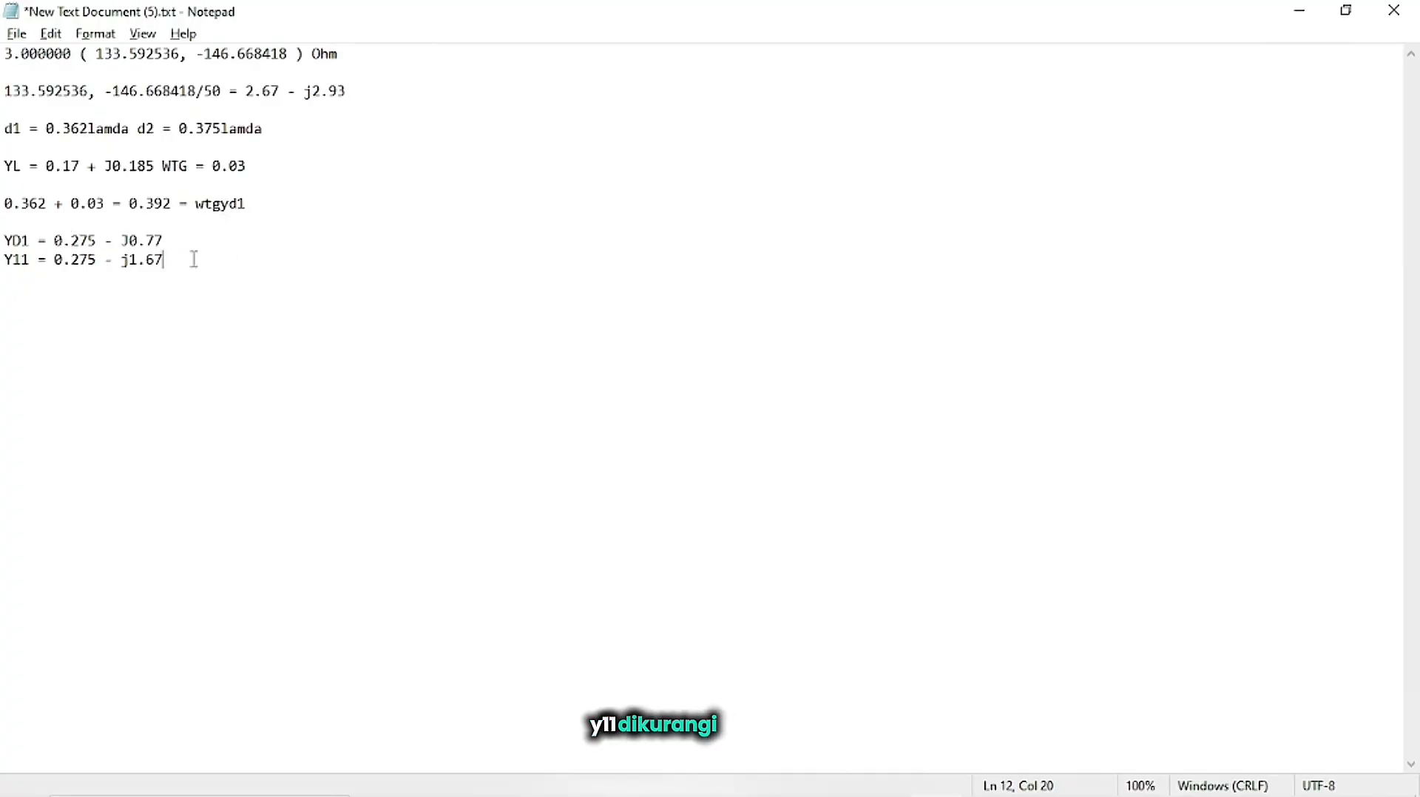
drag(46, 260, 193, 284)
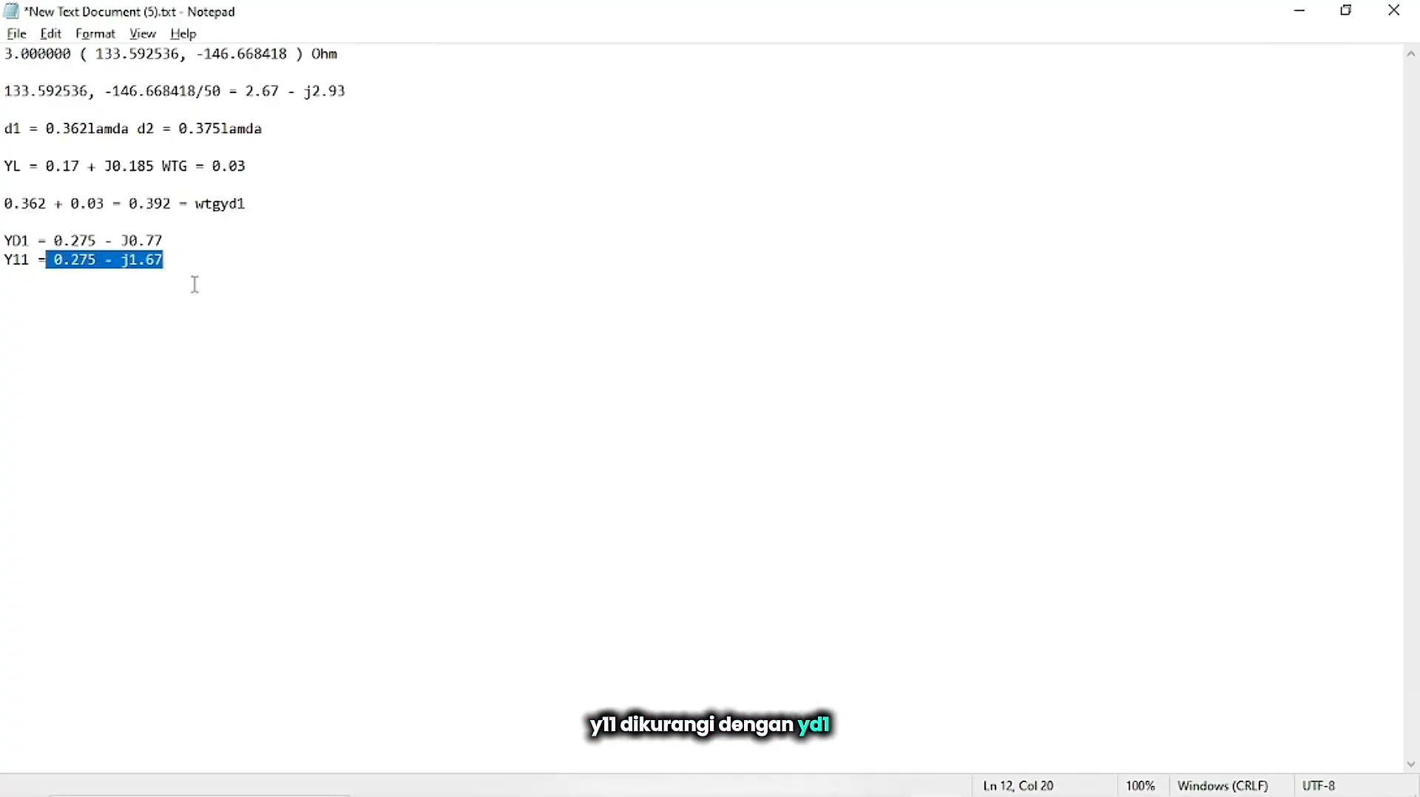
click(195, 285)
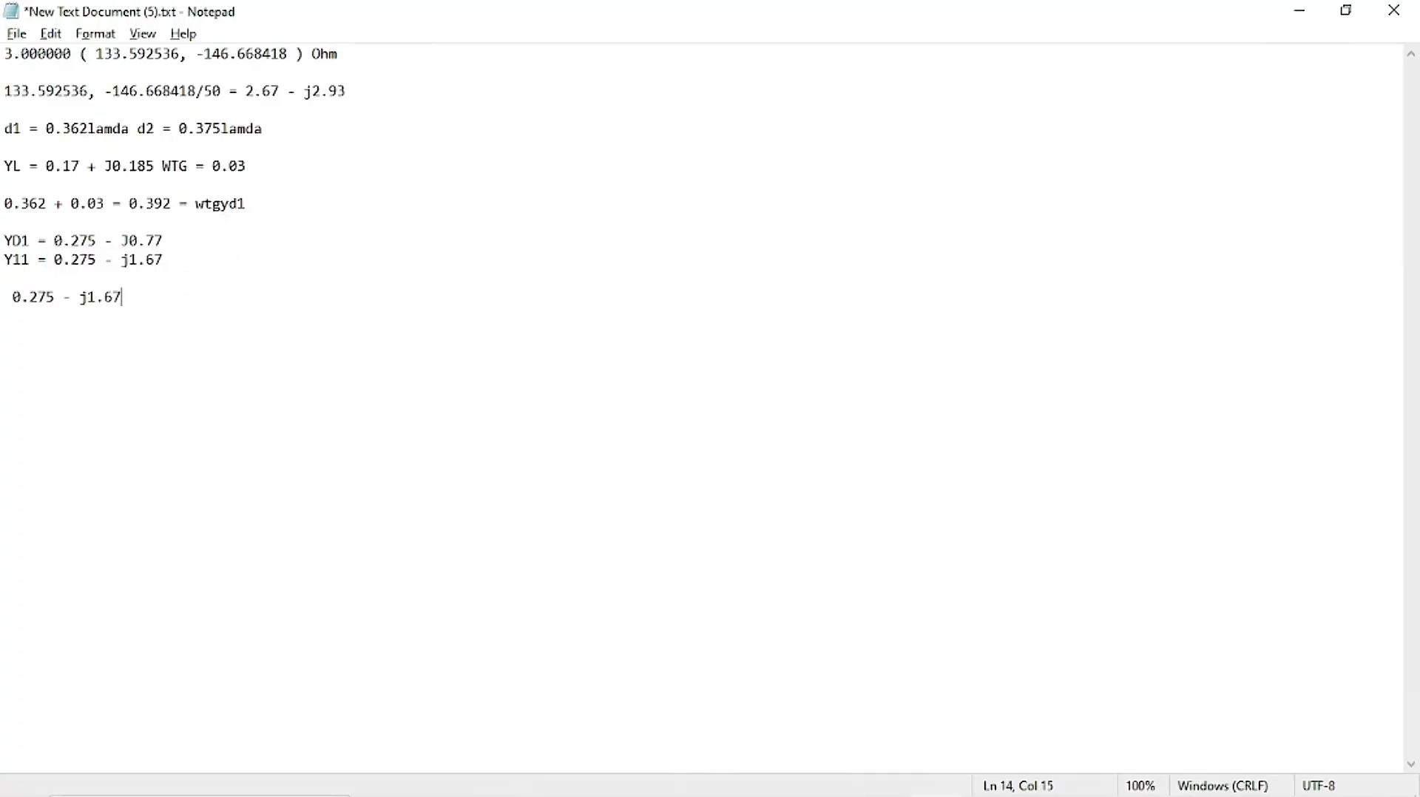
Complete the subtraction with the YD1 value so it reads "0.275 - j1.67 - 0.275 - J0.77 = -j0.9".
drag(167, 240, 65, 239)
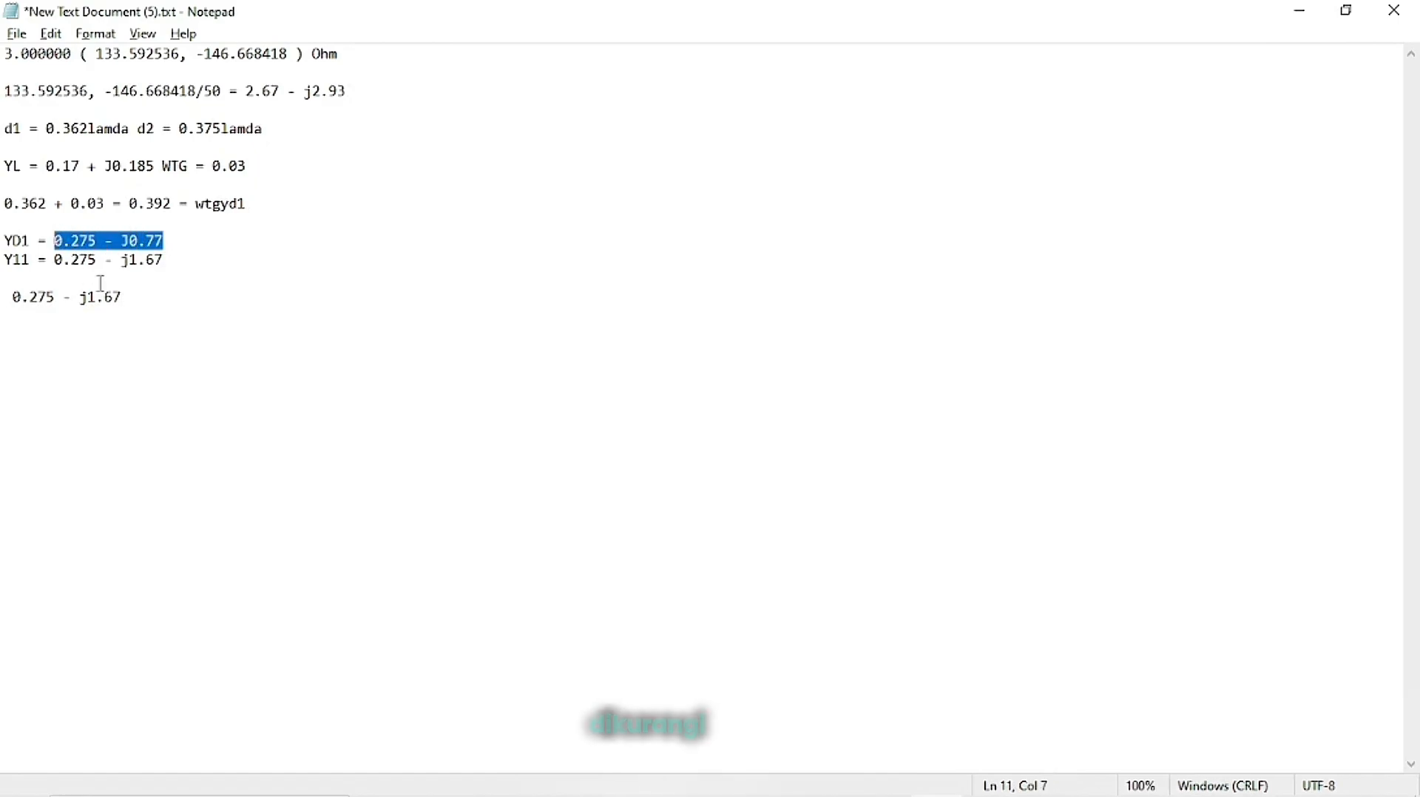
click(148, 299)
text(- 0.275 - J0.77)
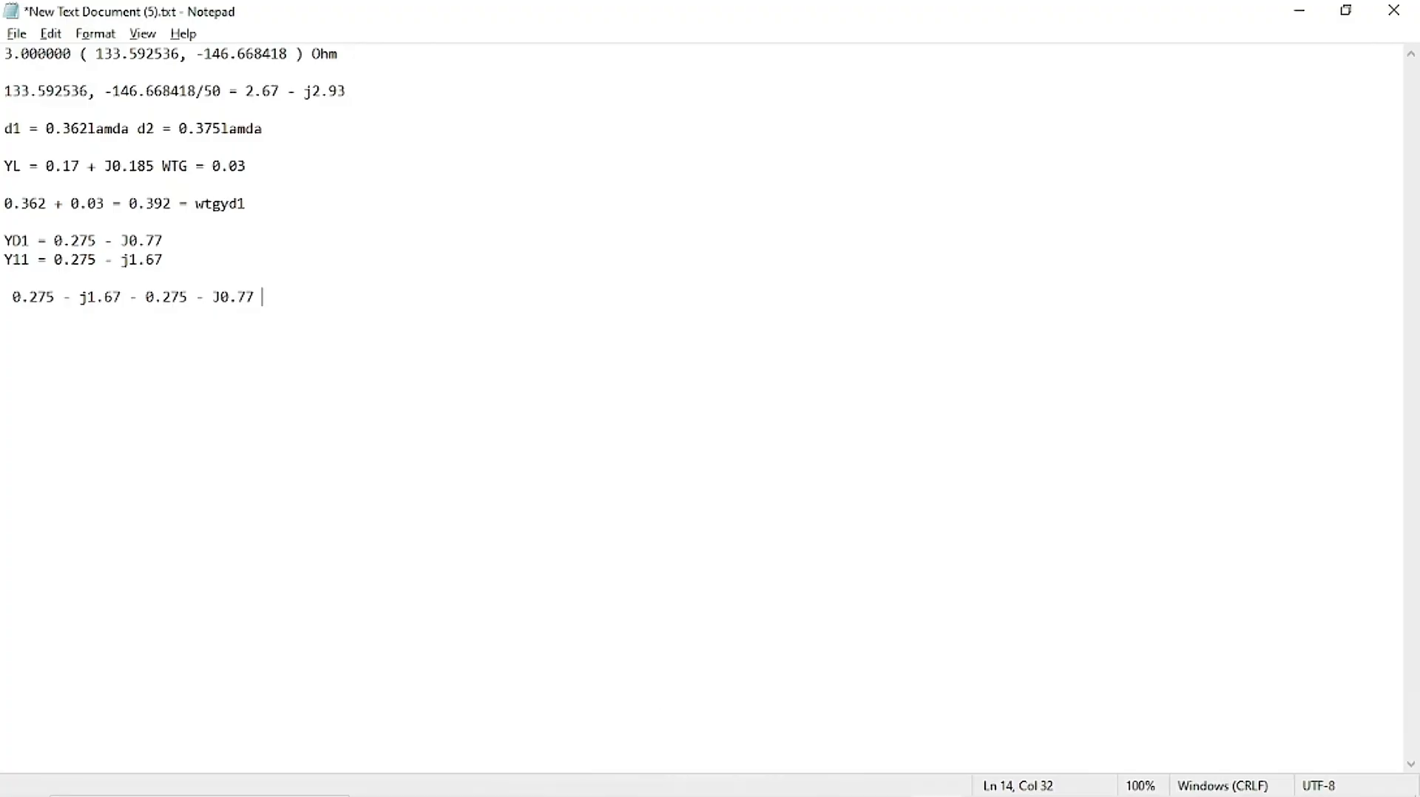
text(= -j0.9)
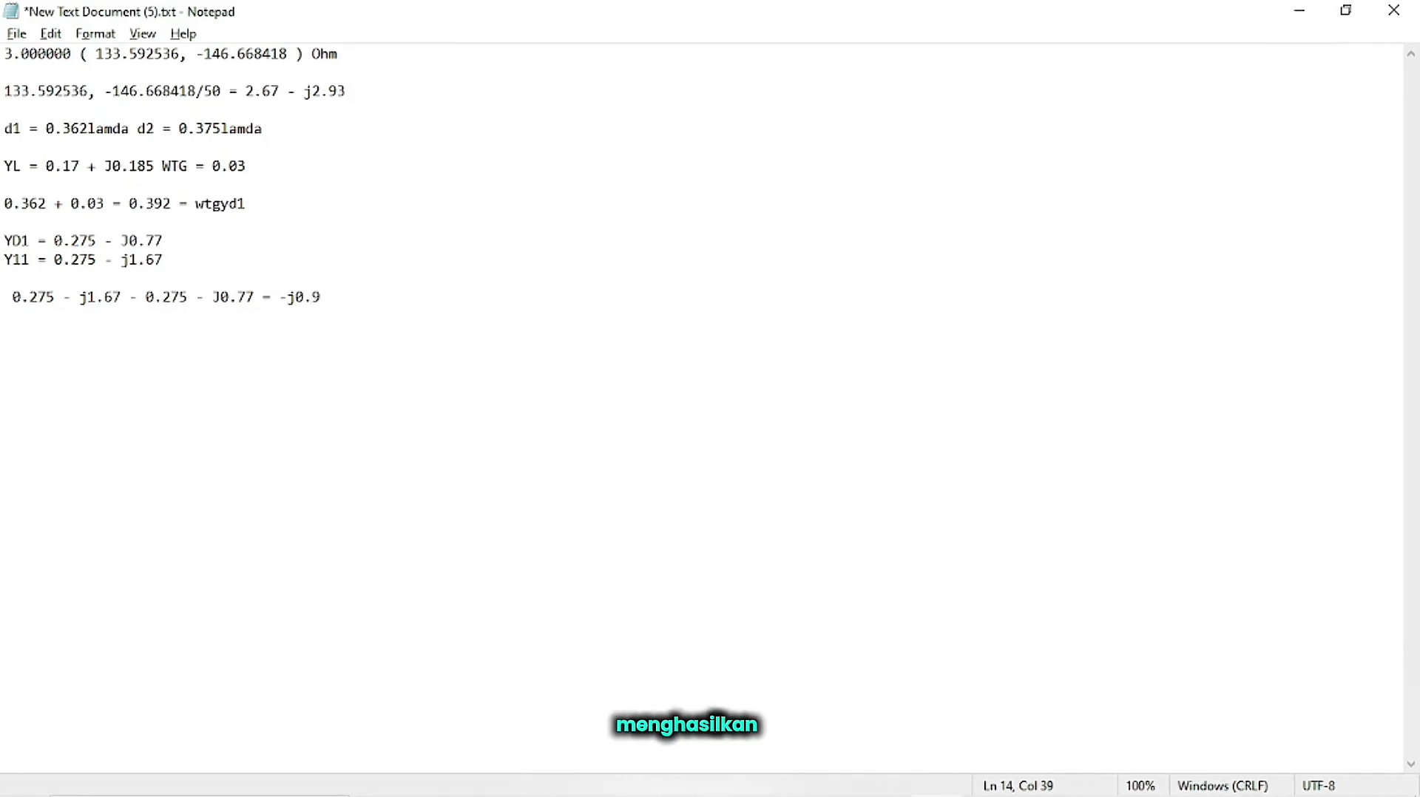
Consult step 11 in New Draft v3.pdf and plot a point at the 0.9 capacitive reactance mark on the GeoGebra Smith chart's zero-resistance circle.
key(alt+Tab)
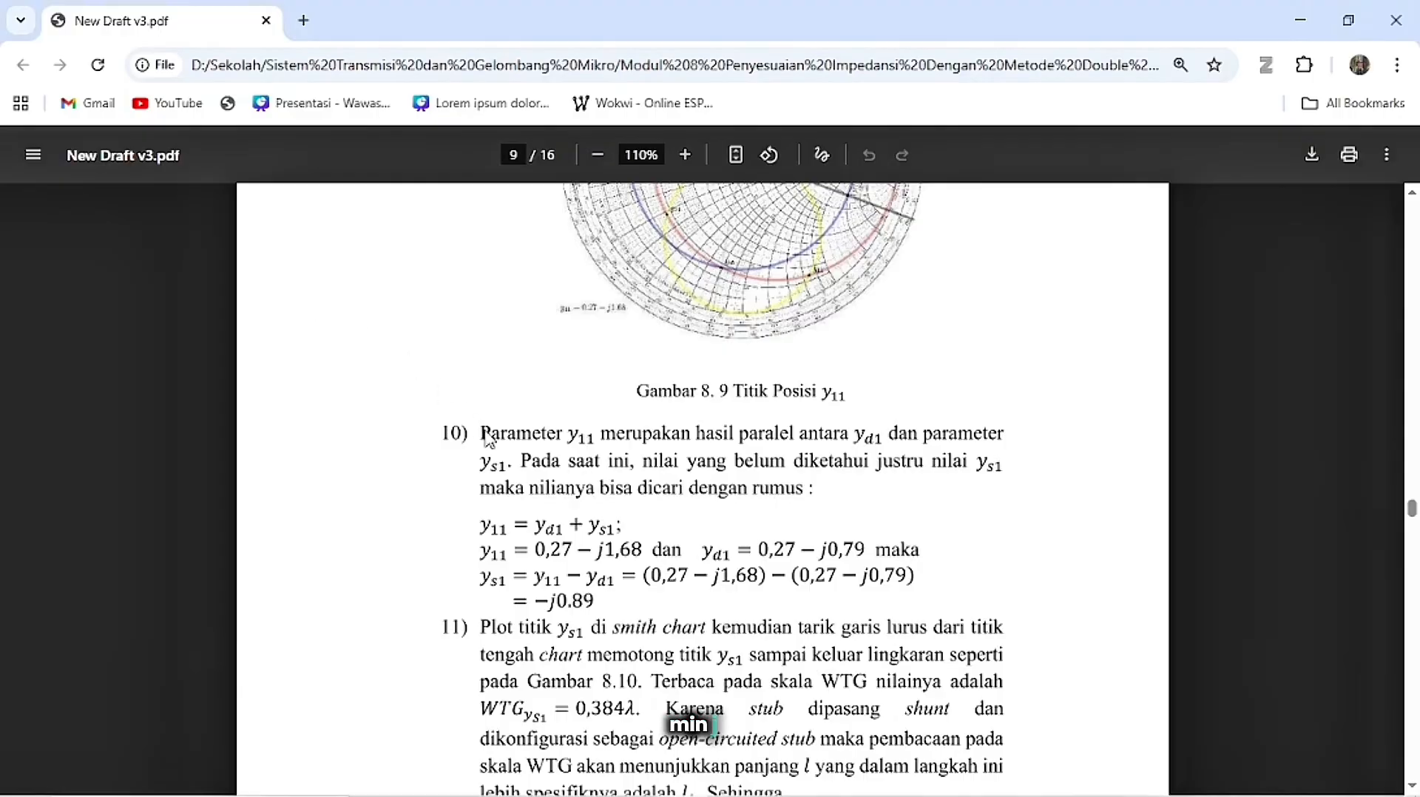
scroll(488, 438, down, 3)
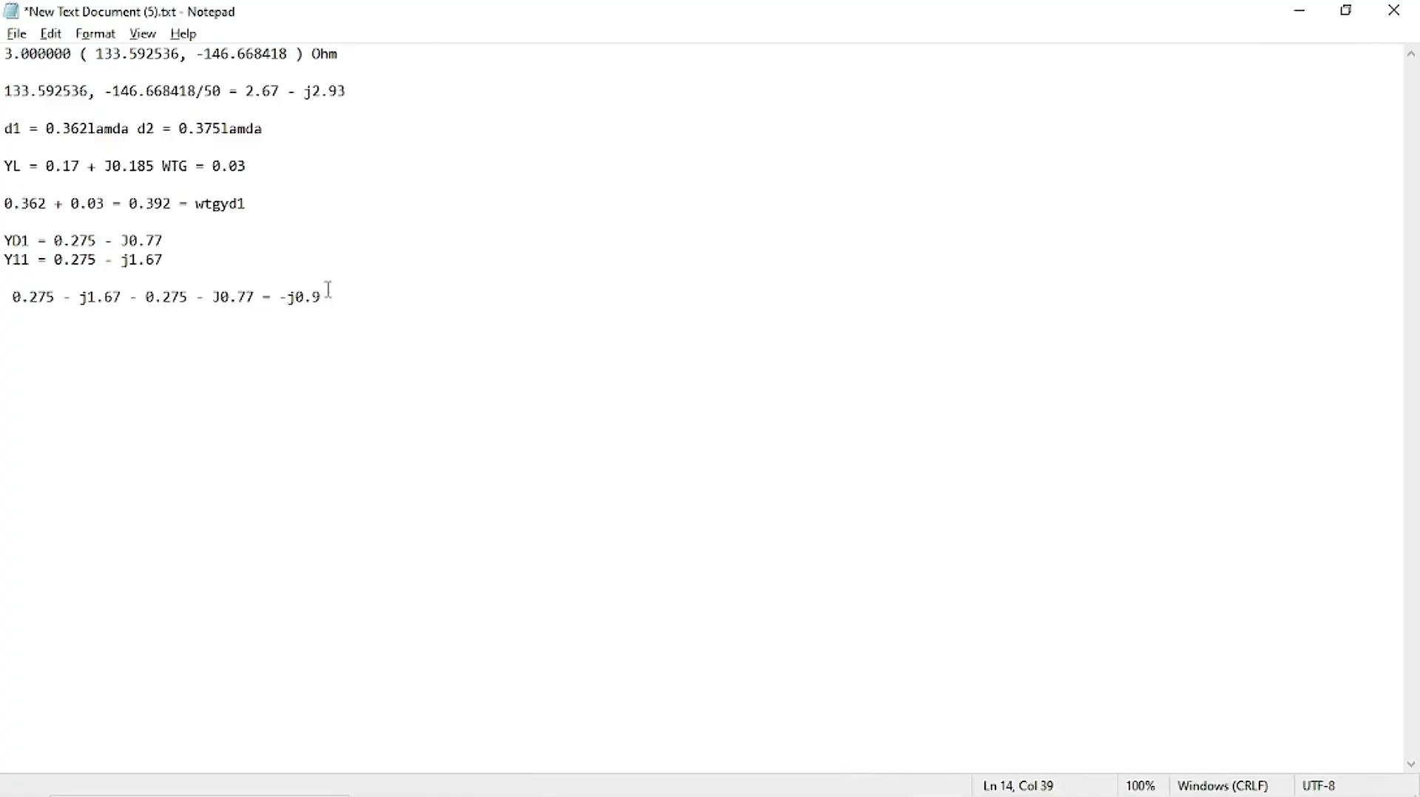
key(alt+Tab)
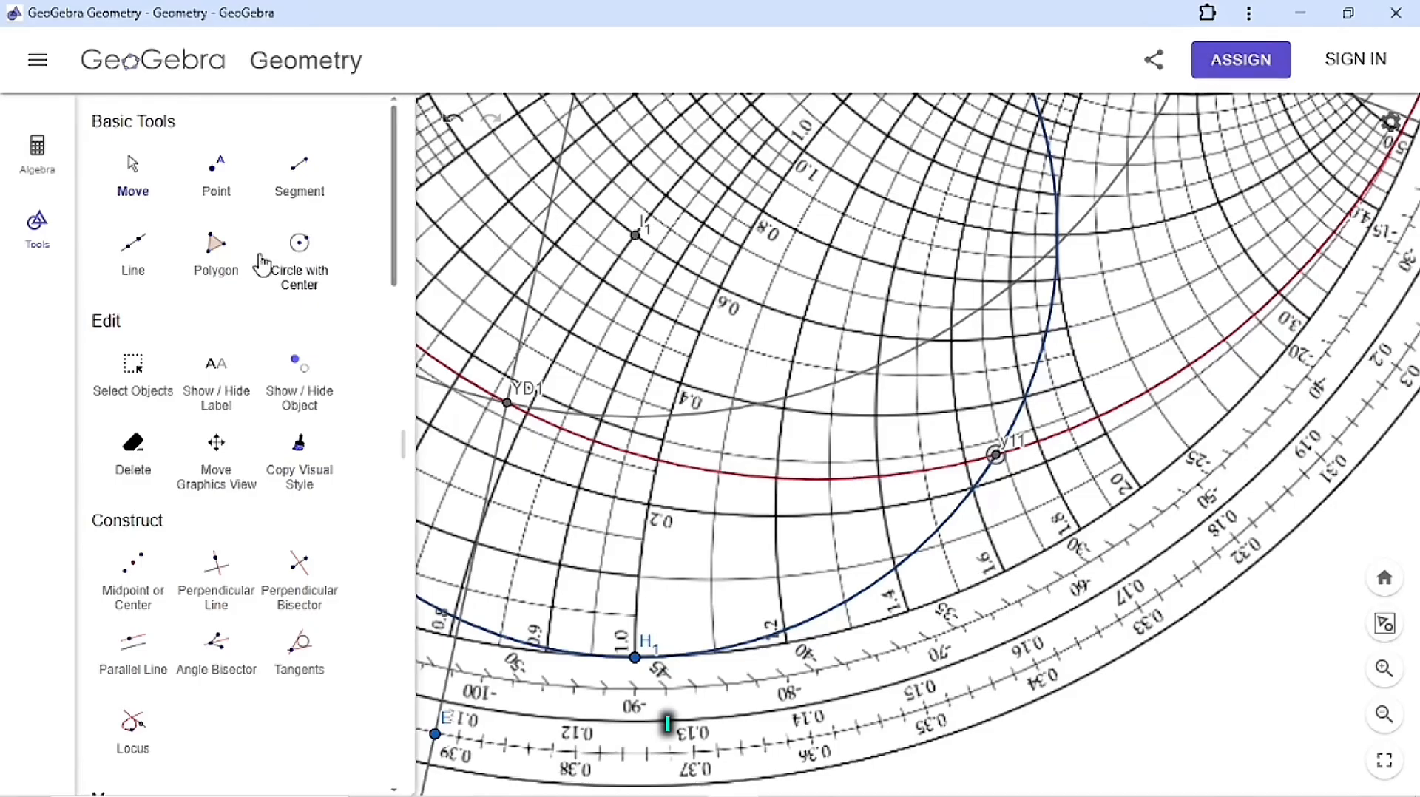
click(231, 191)
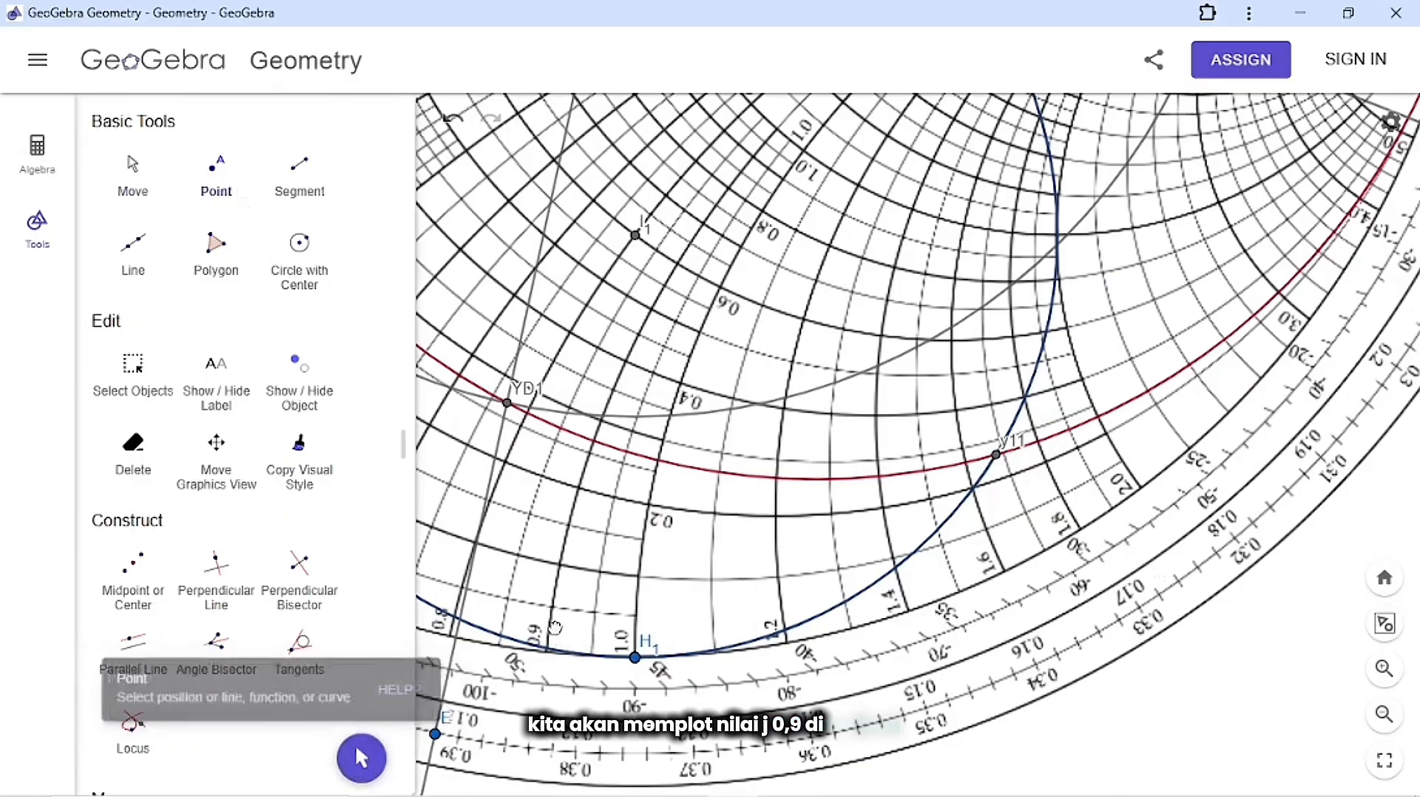
drag(556, 628, 644, 586)
scroll(635, 610, up, 2)
scroll(636, 621, up, 15)
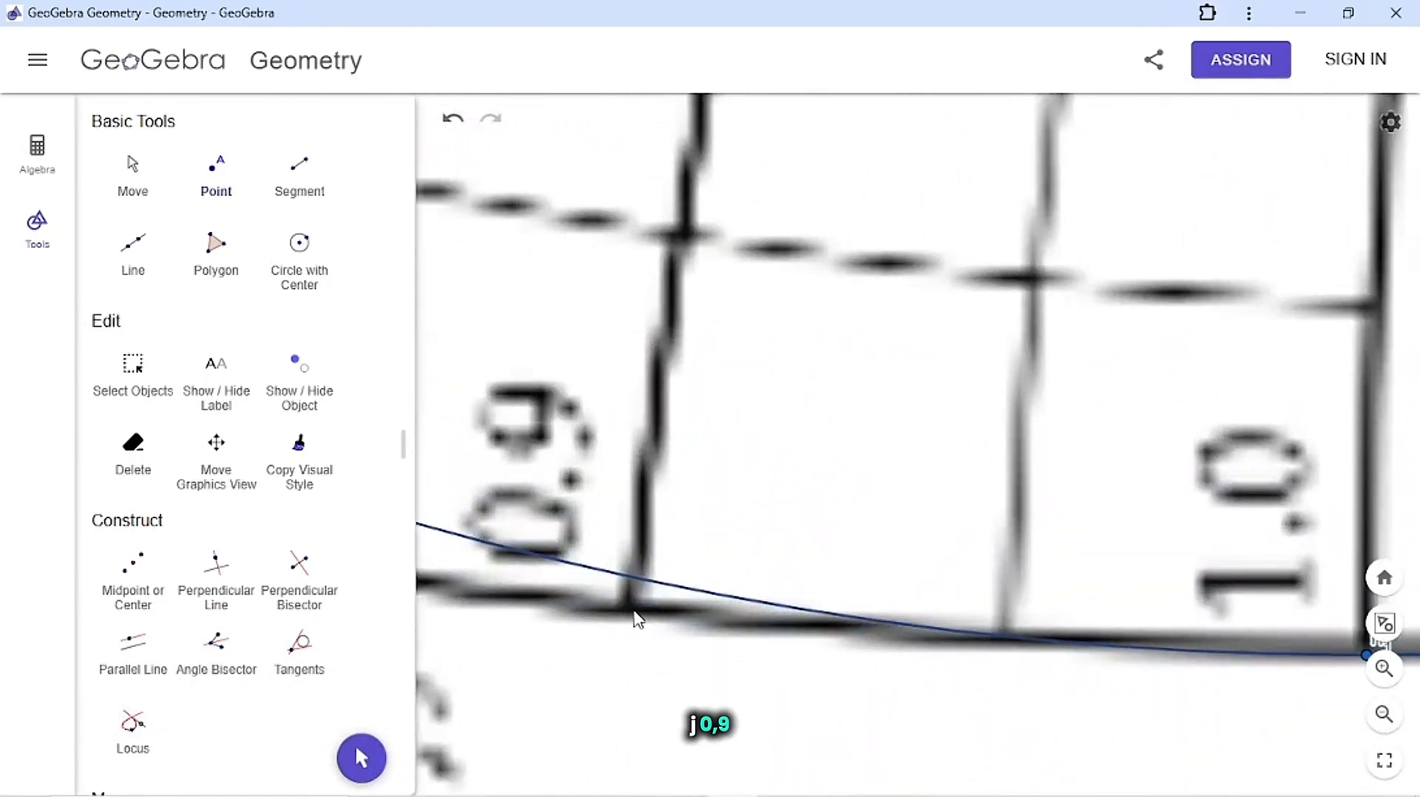
click(645, 594)
scroll(722, 539, down, 8)
scroll(725, 535, down, 10)
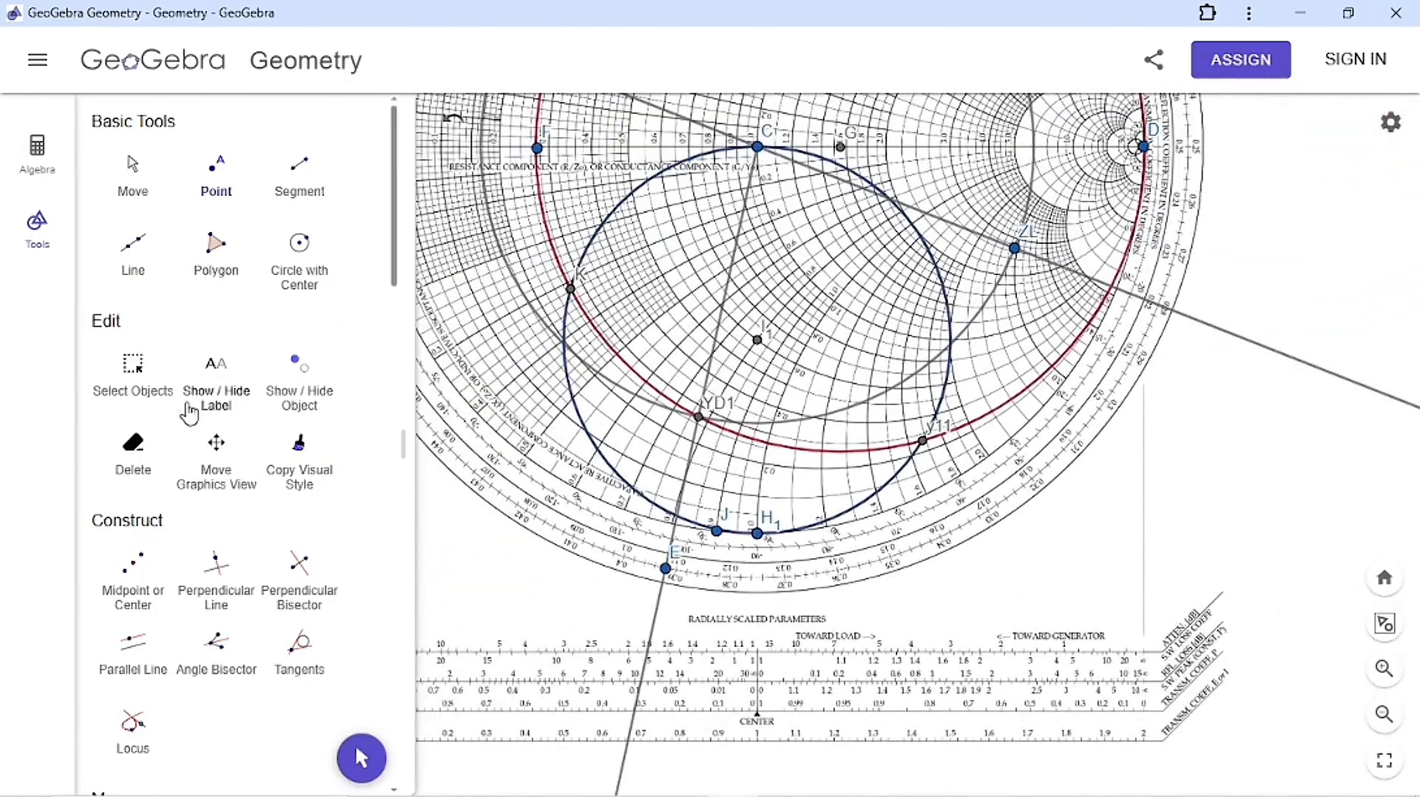
Draw a ray from chart centre C through the new point J at the 0.9 reactance mark.
scroll(190, 406, down, 5)
scroll(136, 636, down, 5)
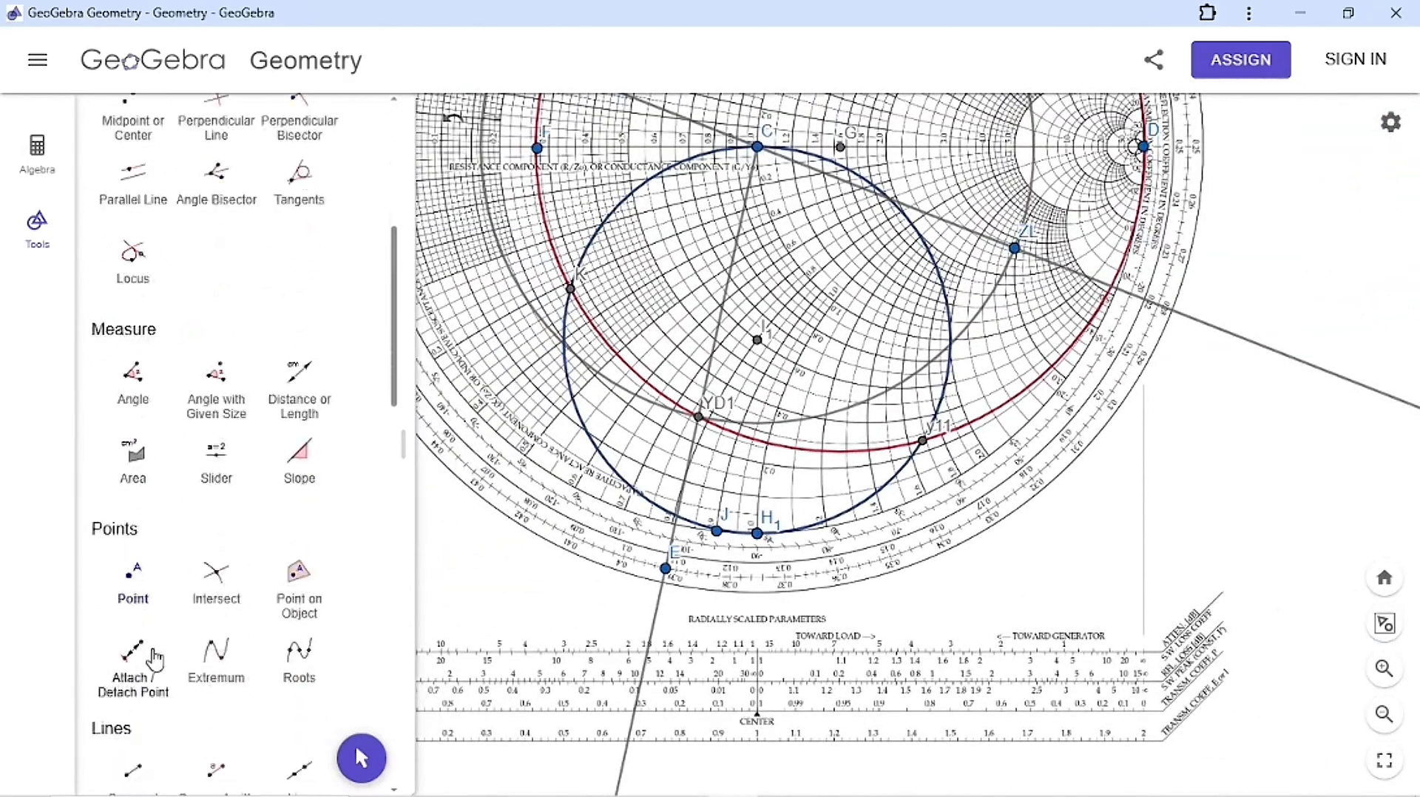
click(133, 618)
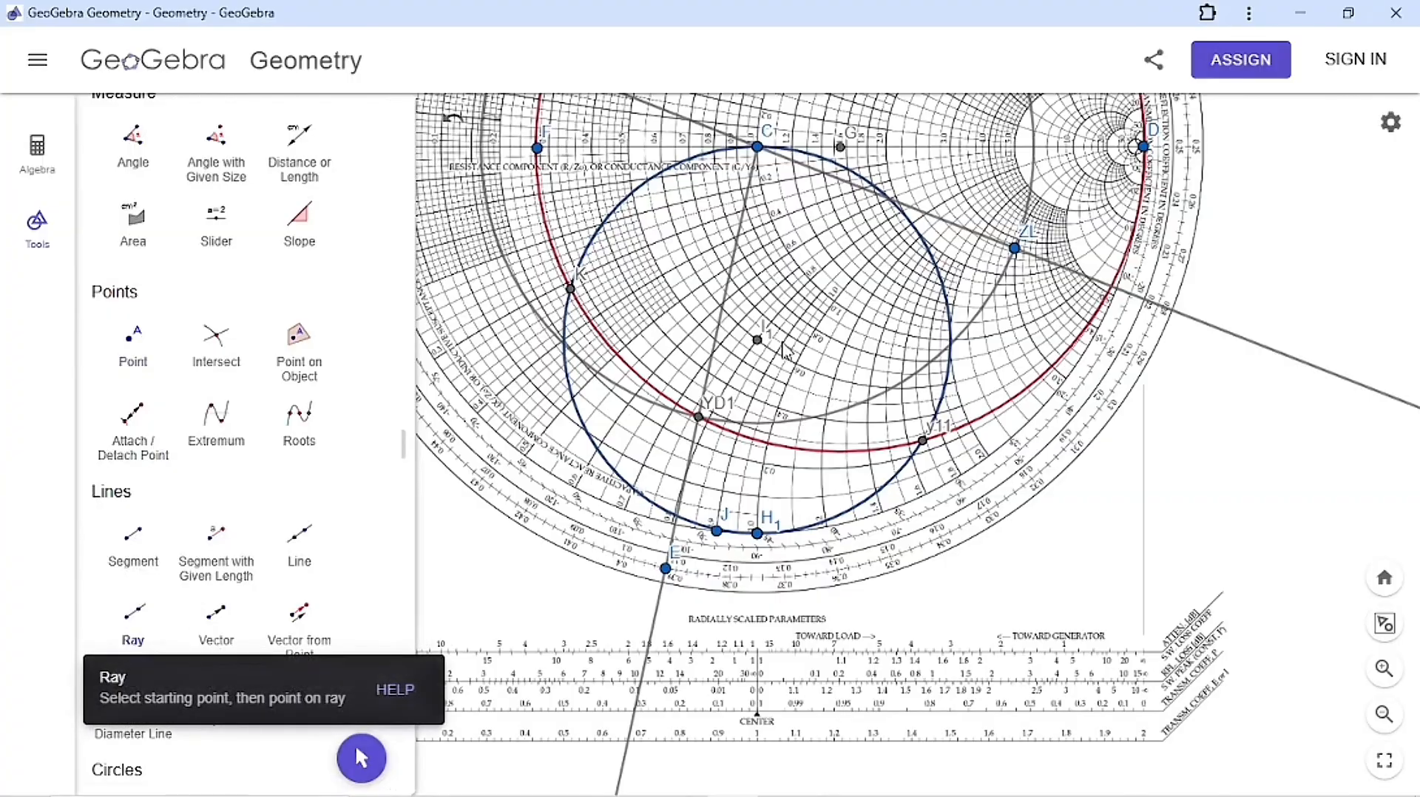
click(757, 146)
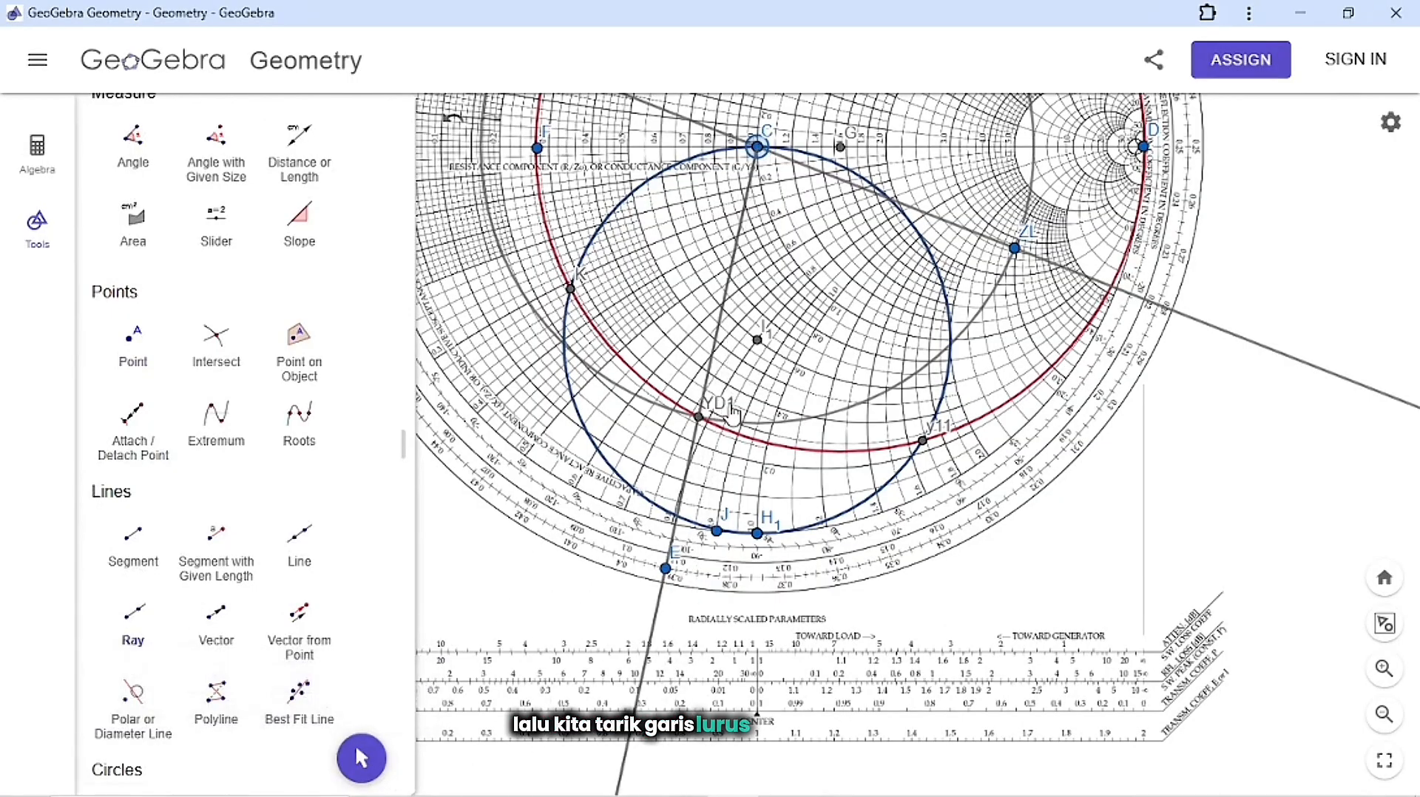
click(716, 531)
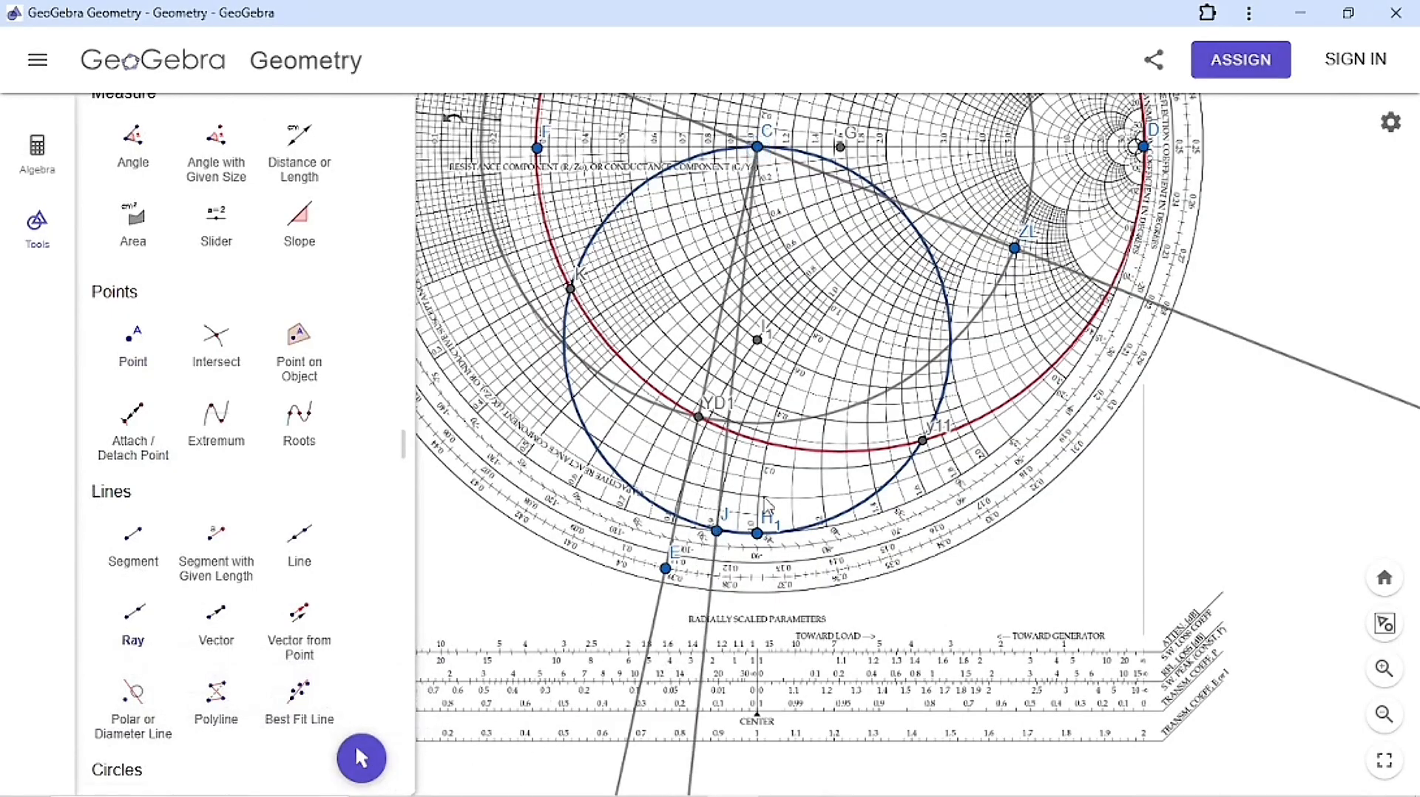
Rename point J at the 0.9 reactance mark as YS1.
scroll(756, 486, up, 5)
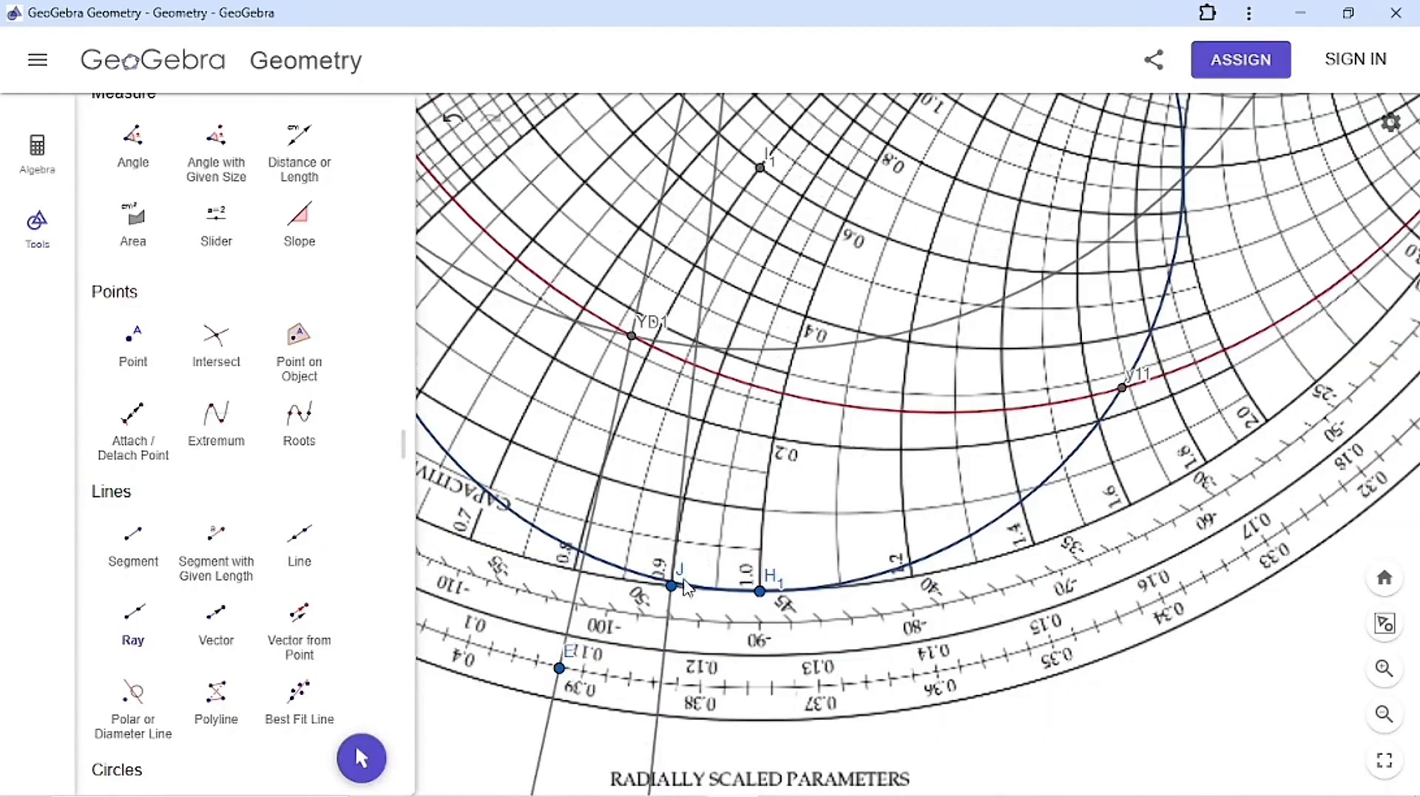
right_click(671, 588)
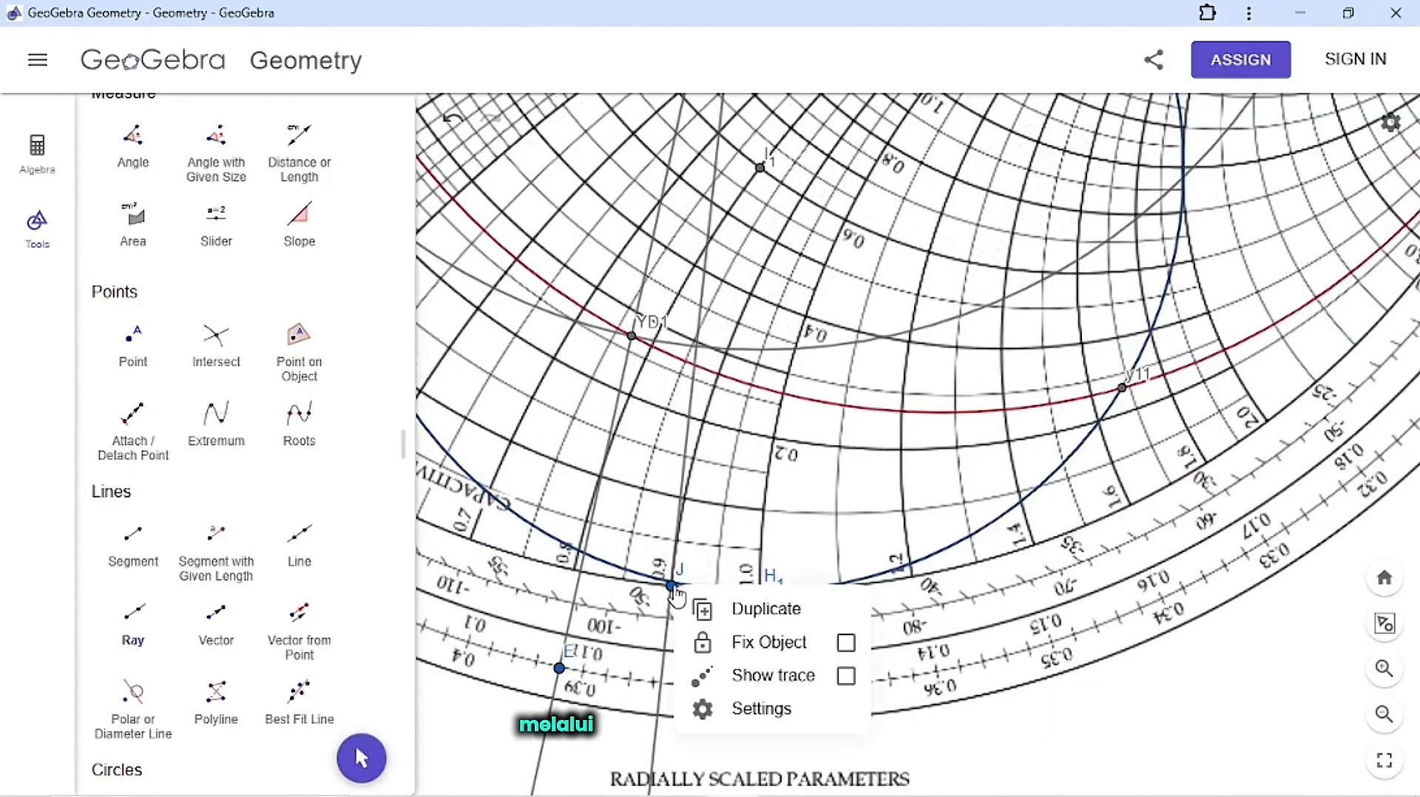
click(766, 712)
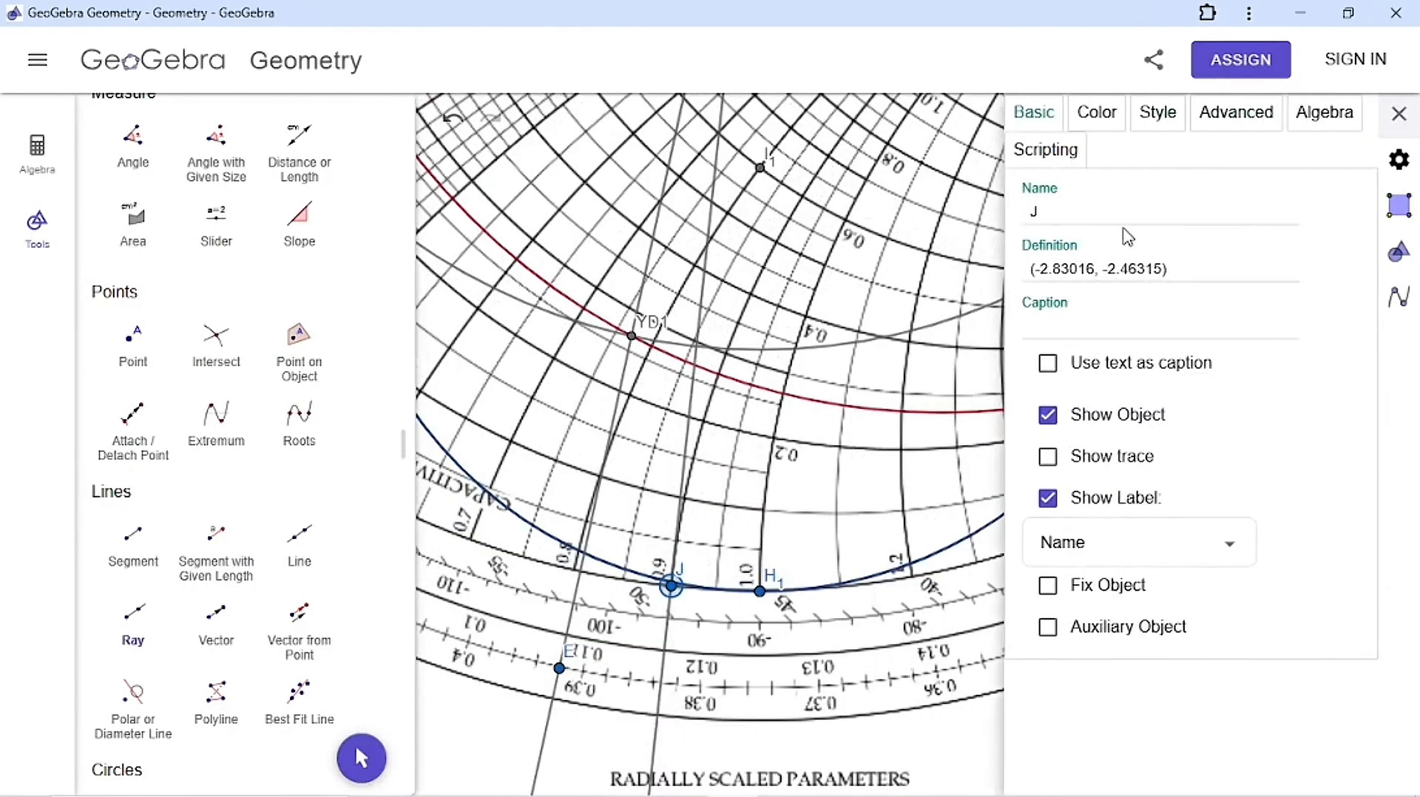
key(BackSpace)
text(YS1)
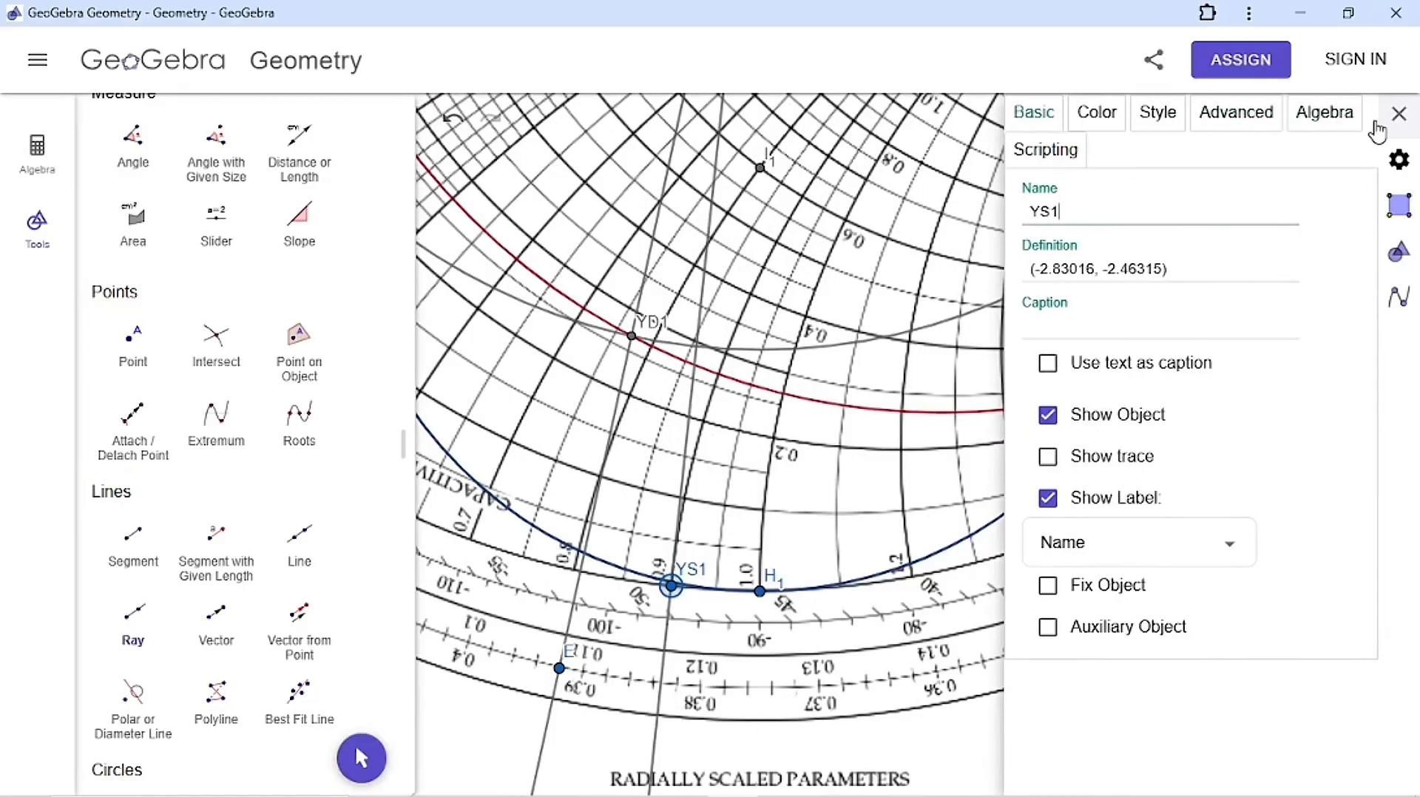
click(1399, 113)
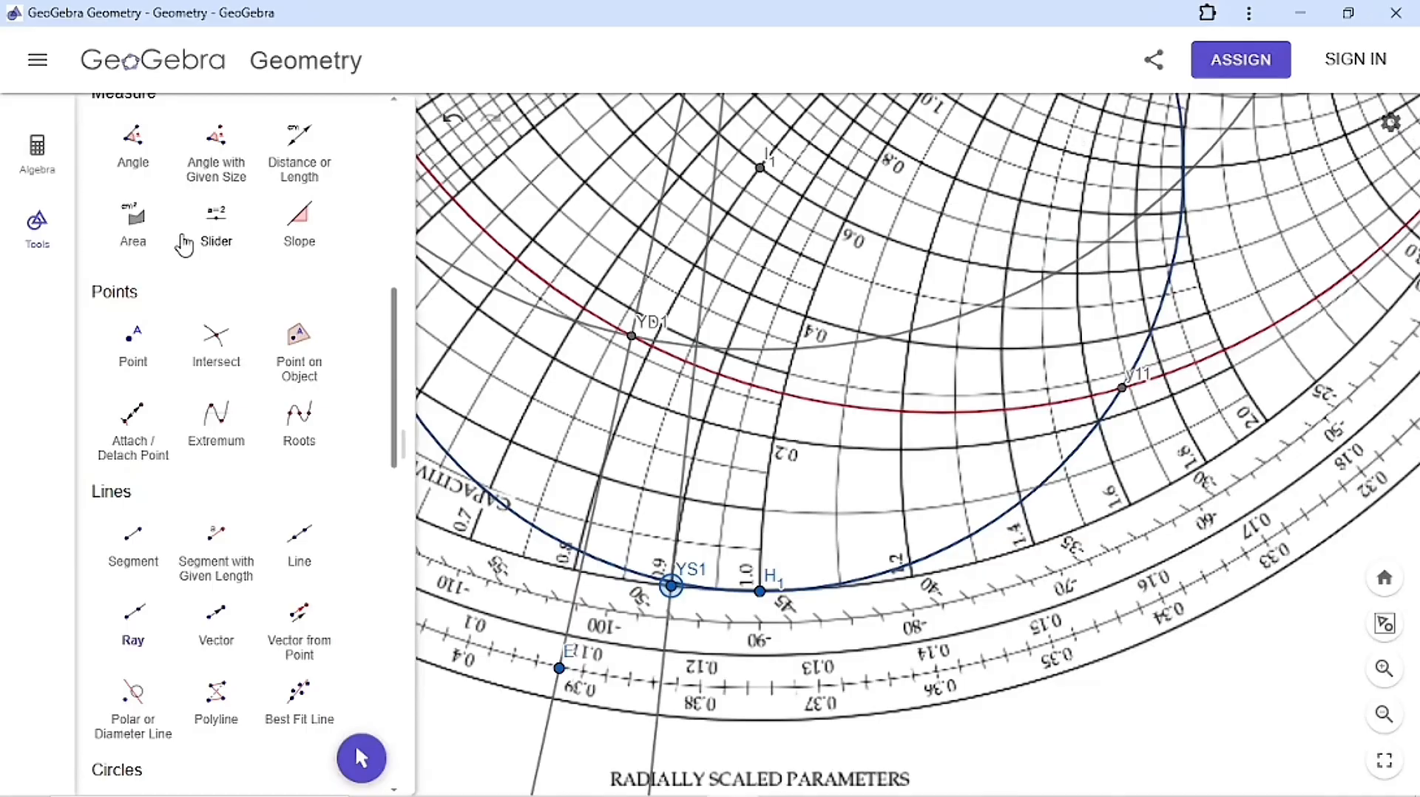
key(Escape)
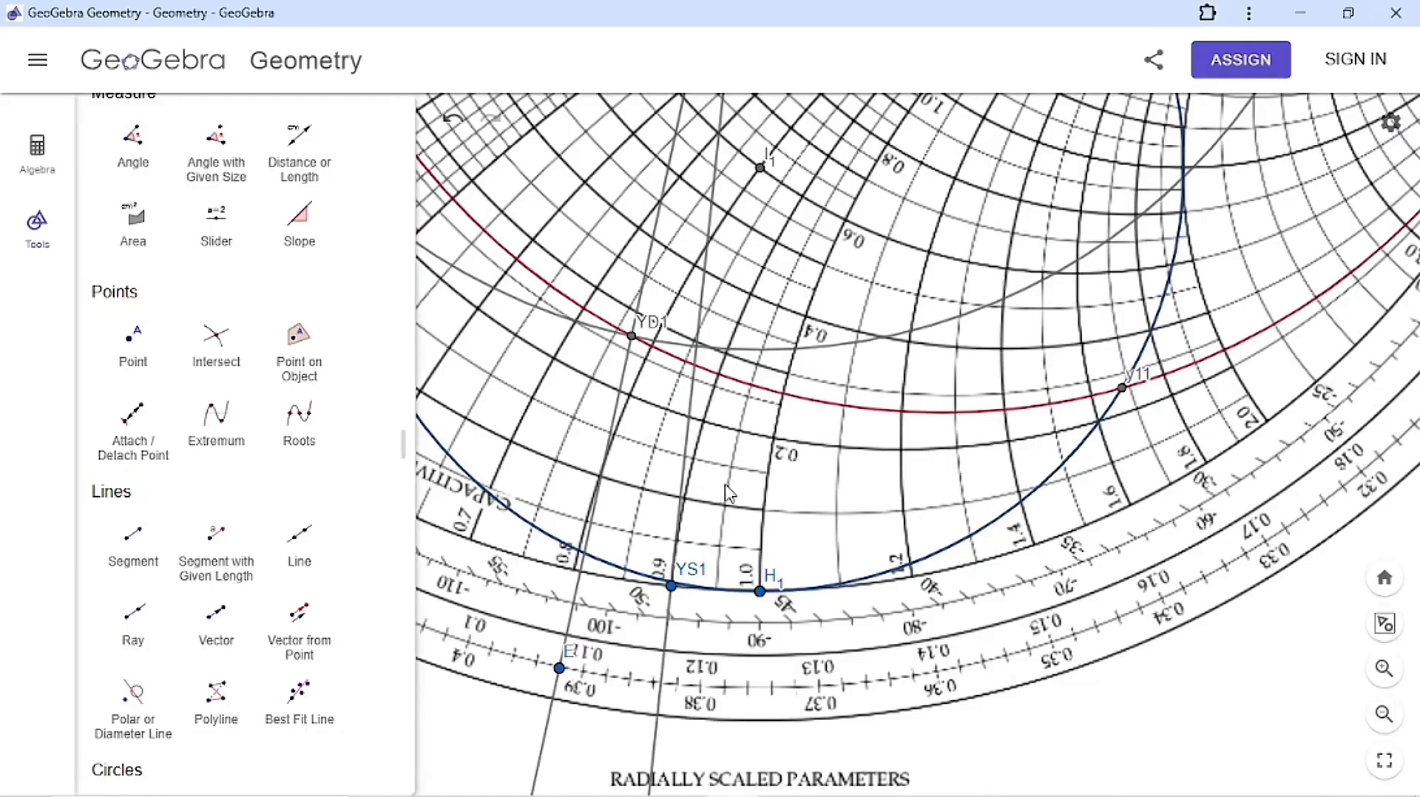
Read the WTG scale where the YS1 ray crosses it and enter "Ys = -j0.9 = WTG 0.383 =" on a new line in Notepad.
scroll(747, 510, down, 3)
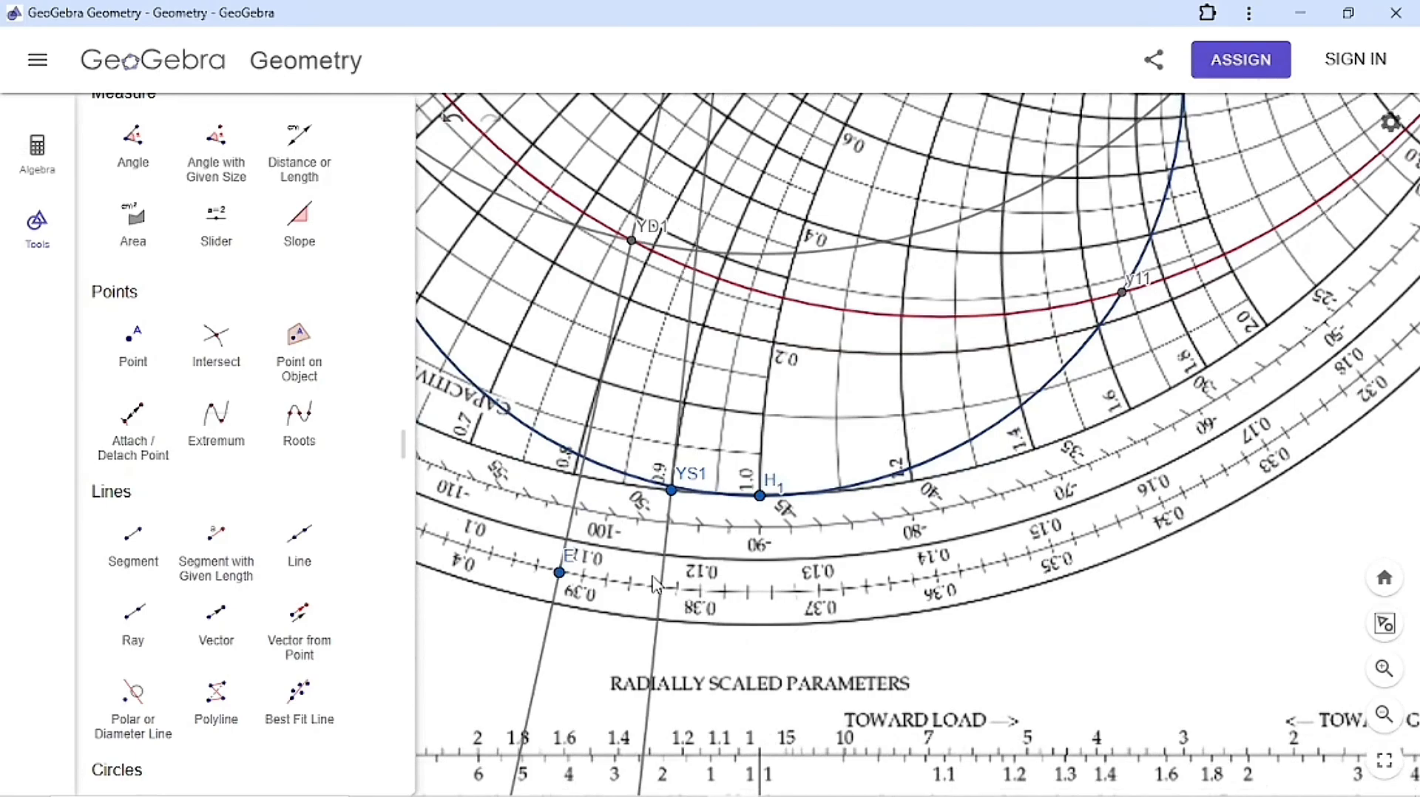
scroll(654, 584, up, 5)
scroll(661, 655, up, 2)
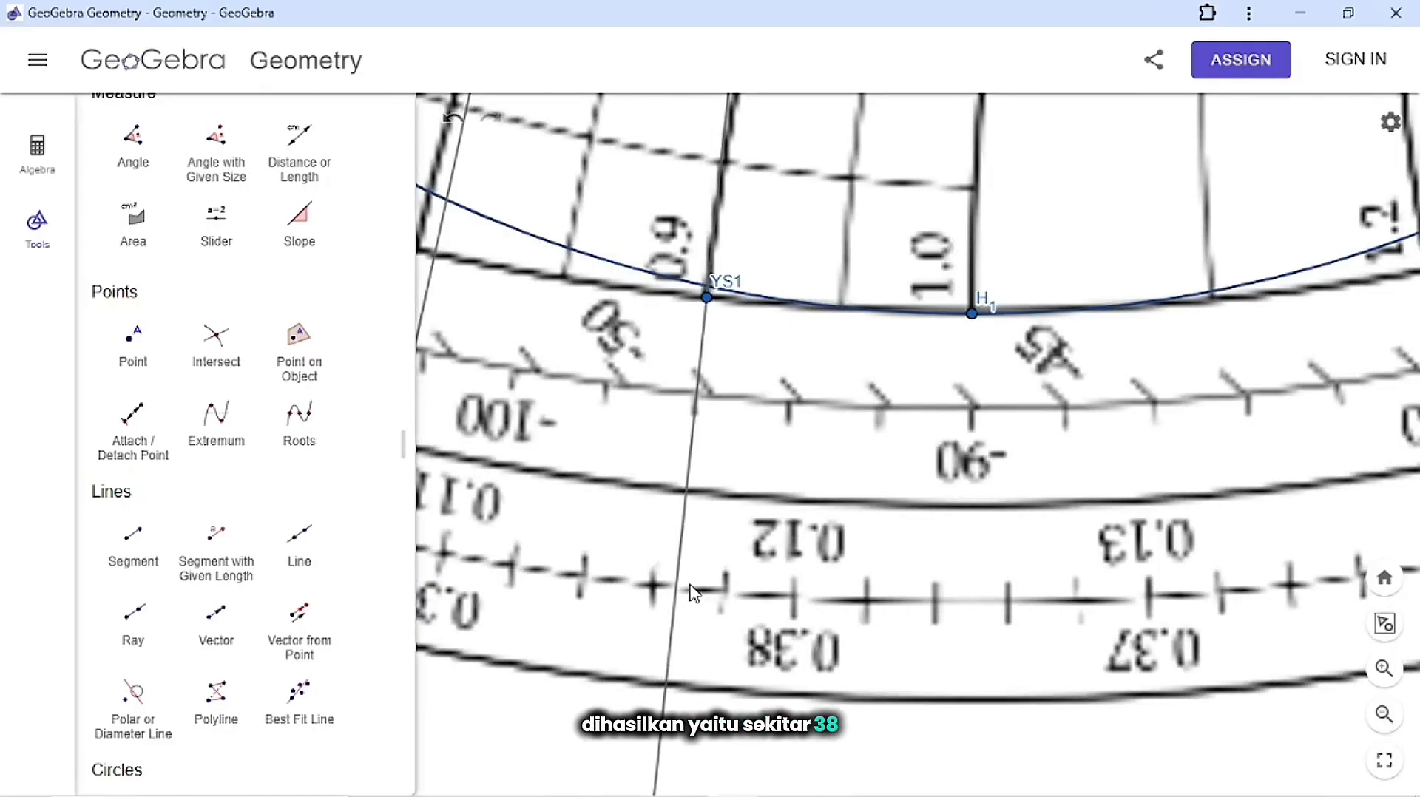
key(alt+Tab)
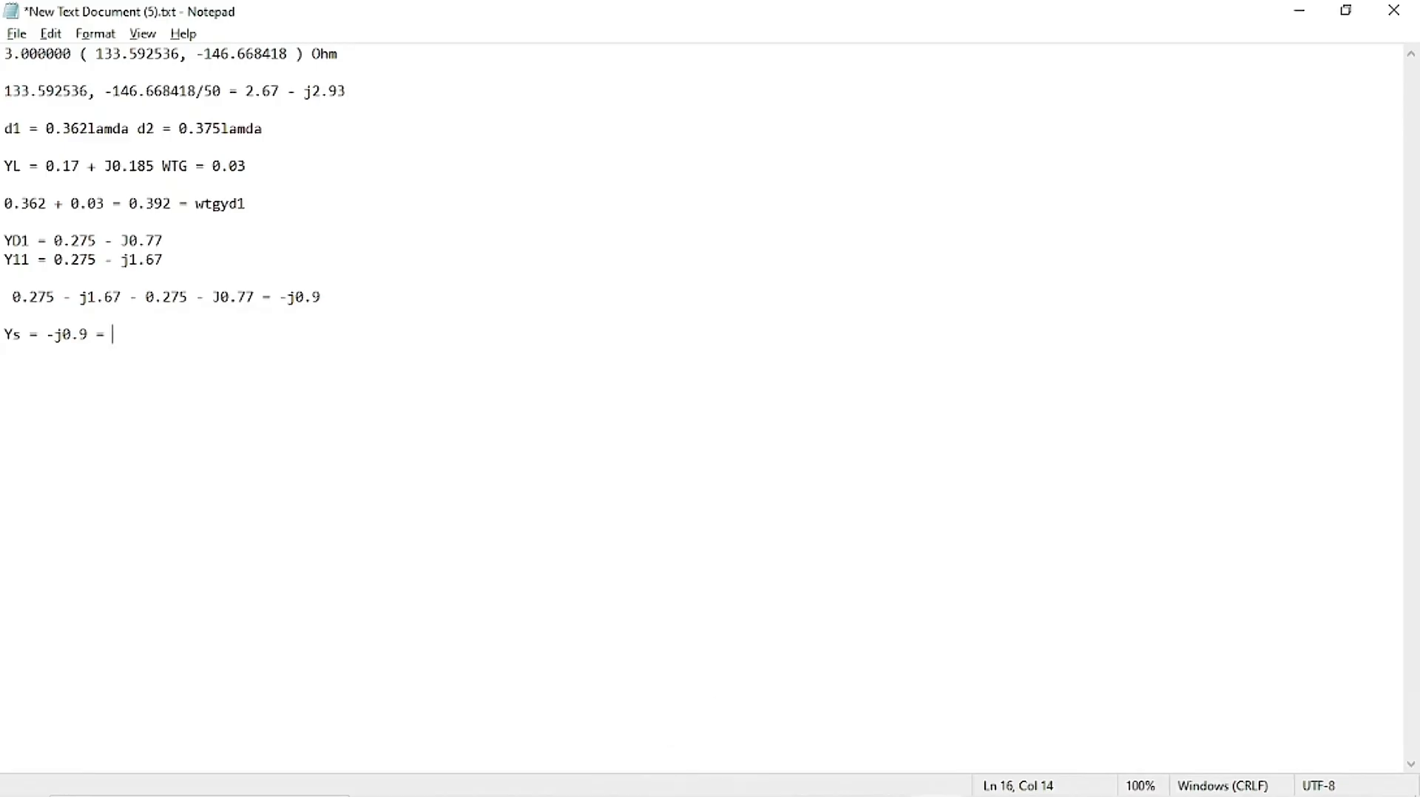
text(WTG 0.383 =)
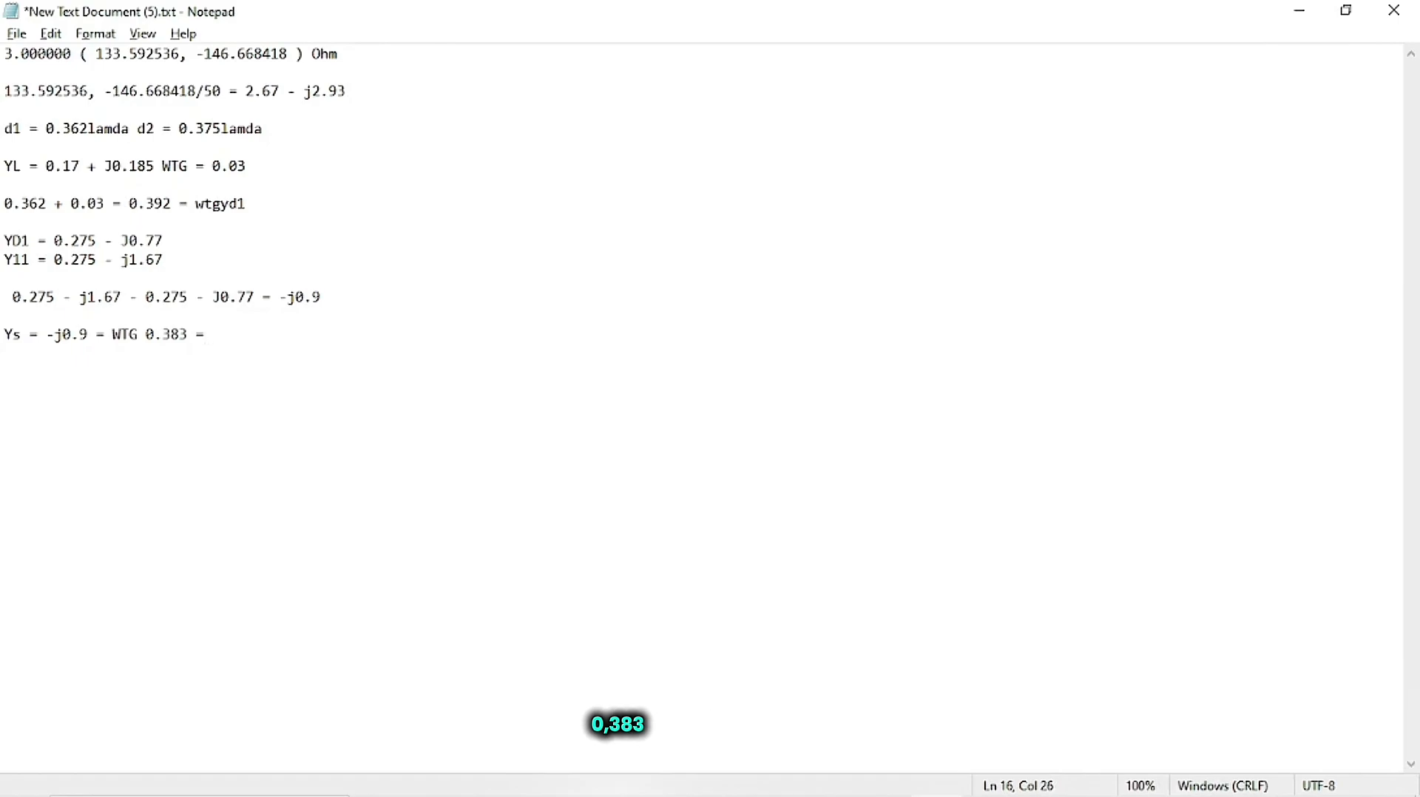
Complete the Ys line with the first stub length, "l1 = 0.383lamda".
text(11)
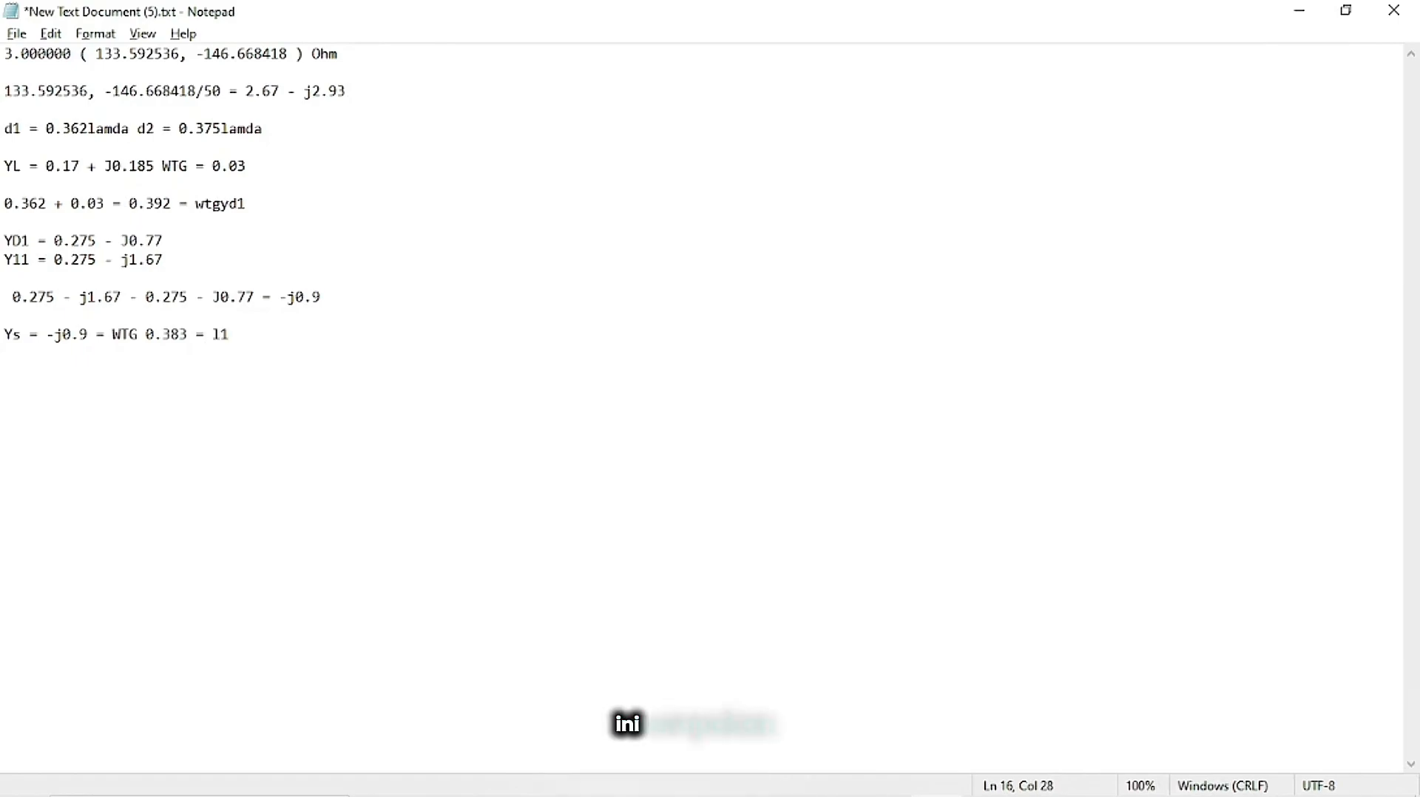
text( = 0.)
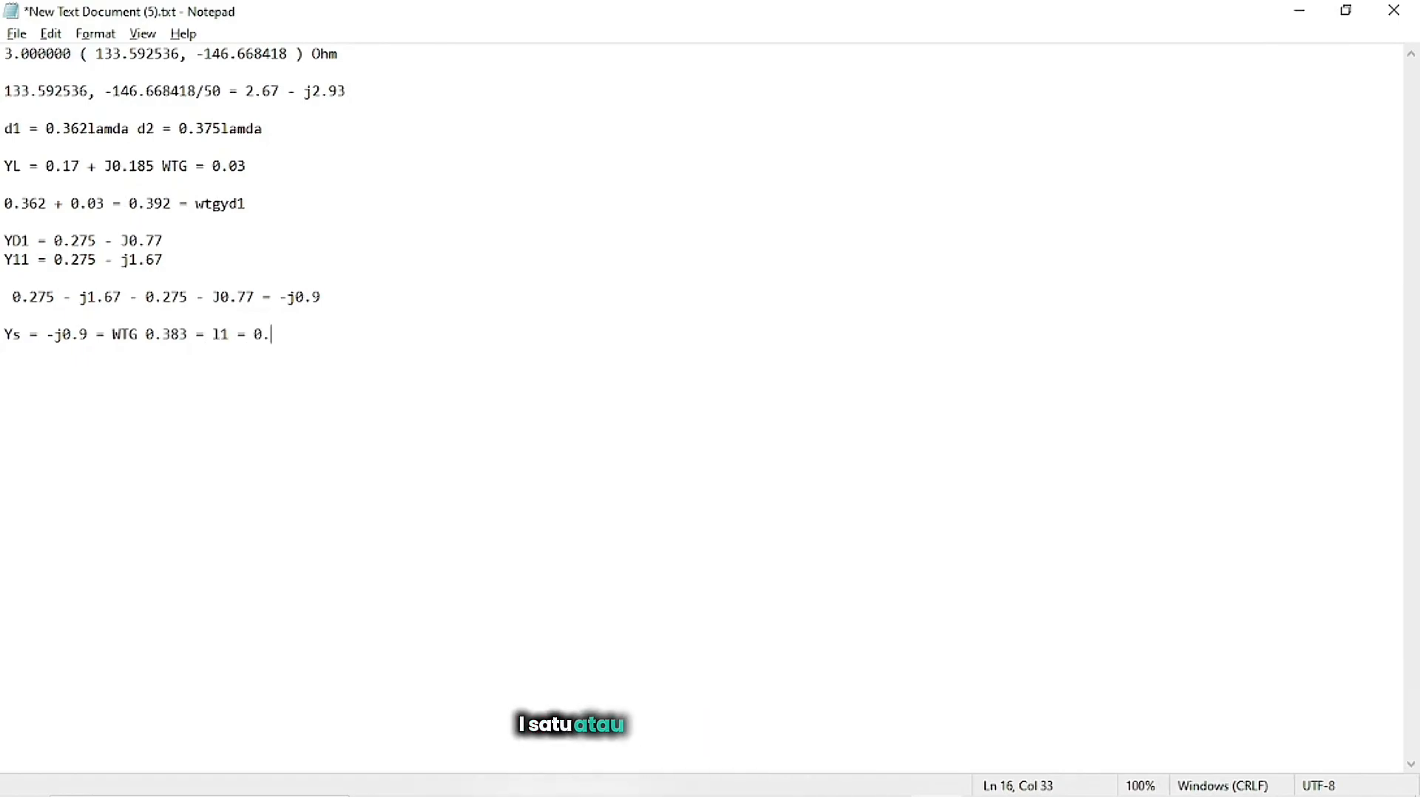
text(3831)
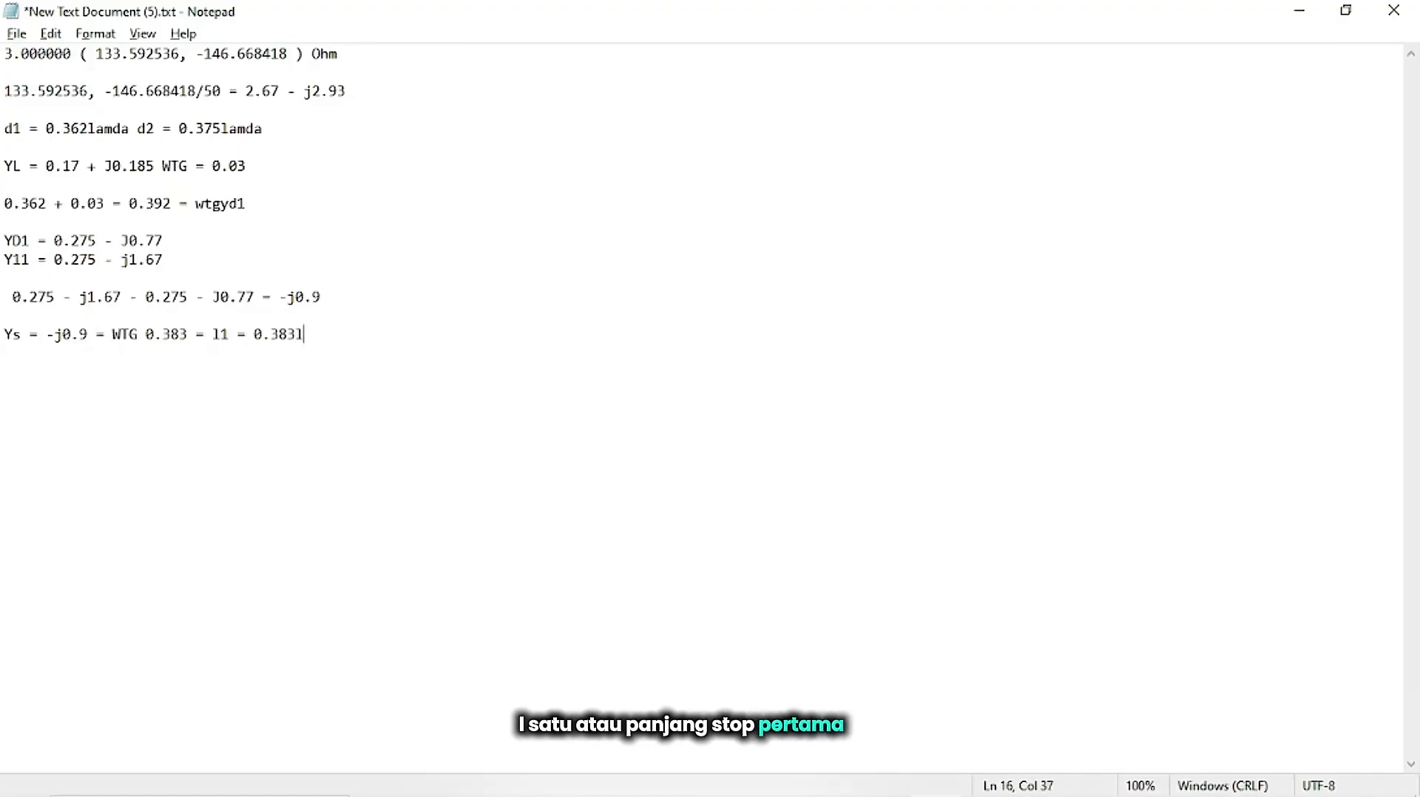
text(amda)
Read steps 11 and 12 in New Draft v3.pdf about the SWR circle and locate y11 on the GeoGebra chart.
key(alt+Tab)
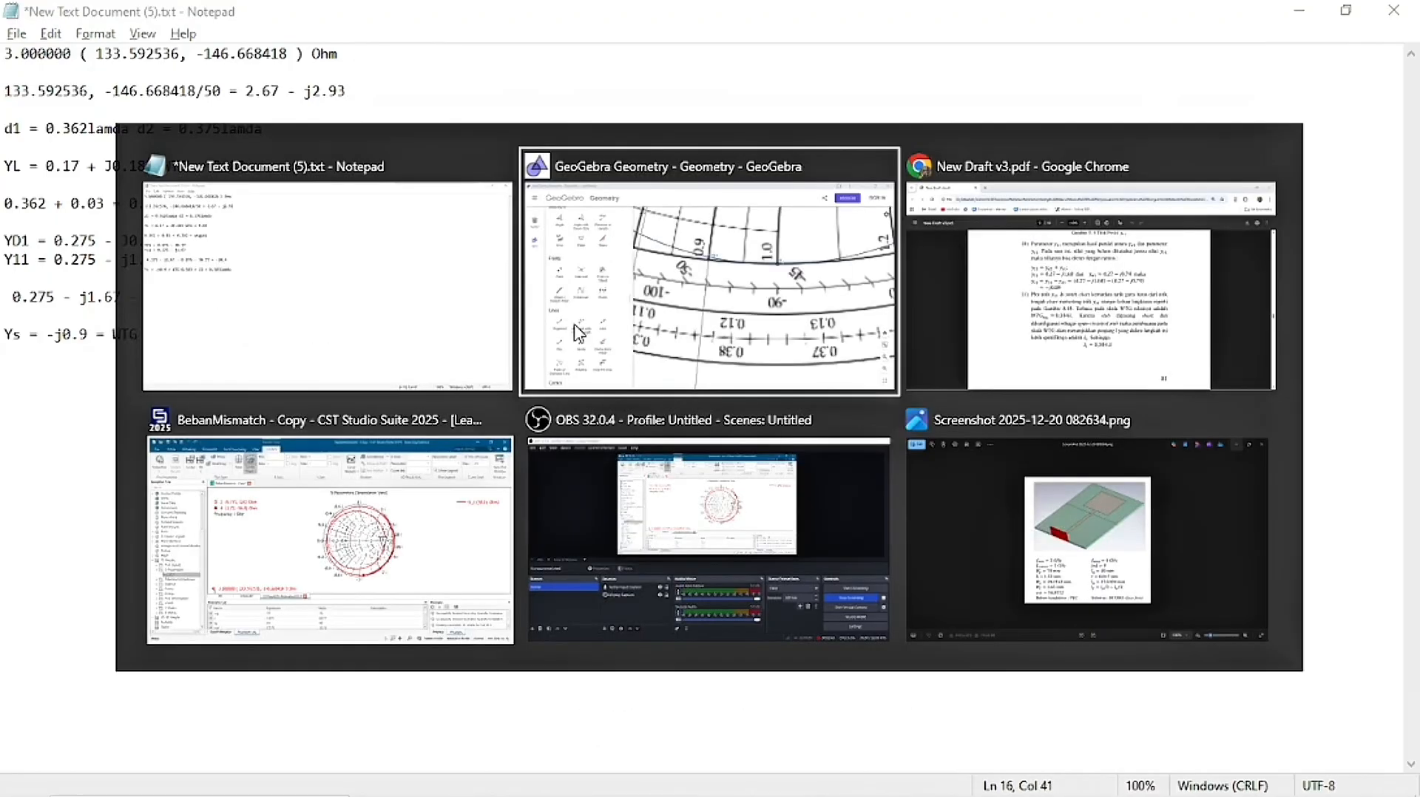
key(alt+Tab)
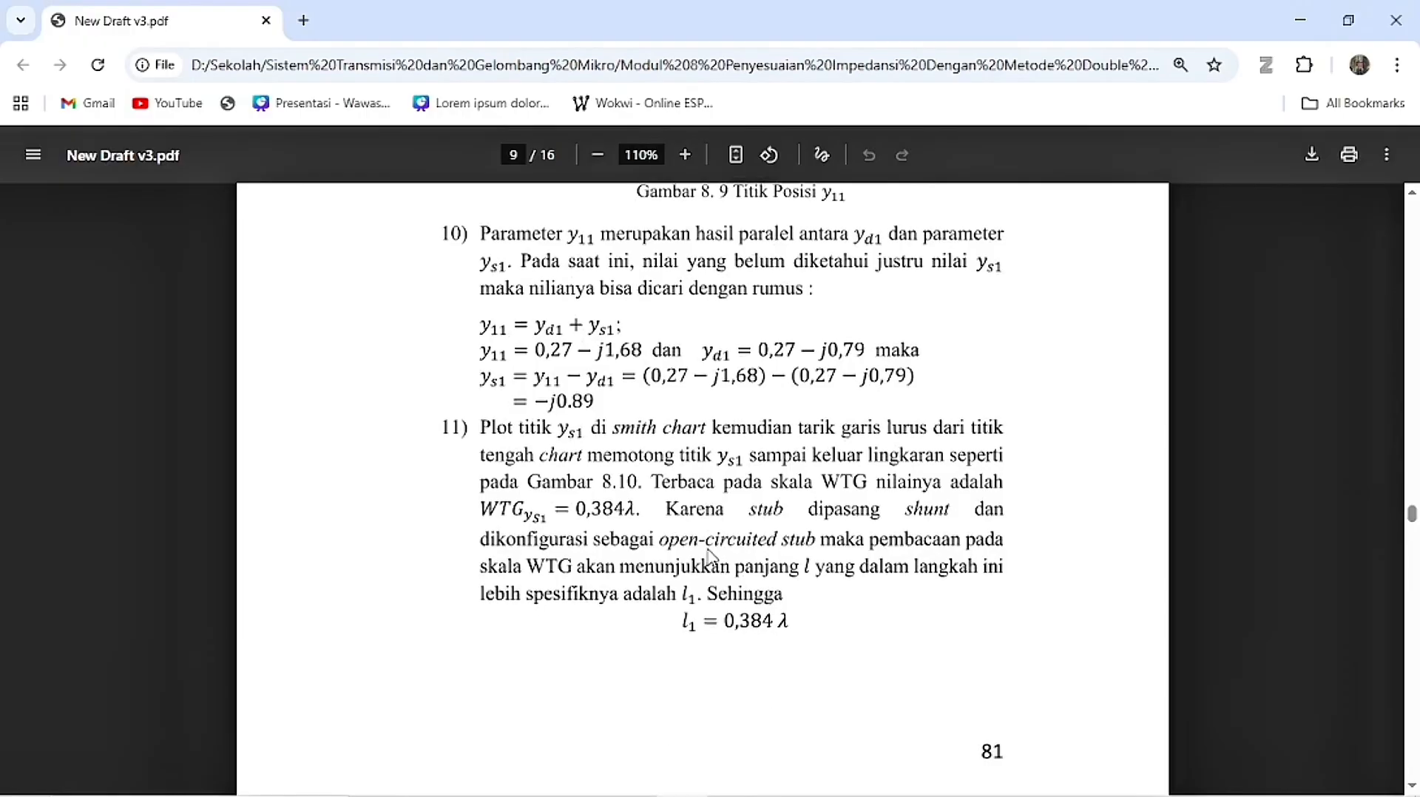
scroll(710, 554, down, 7)
scroll(711, 556, down, 5)
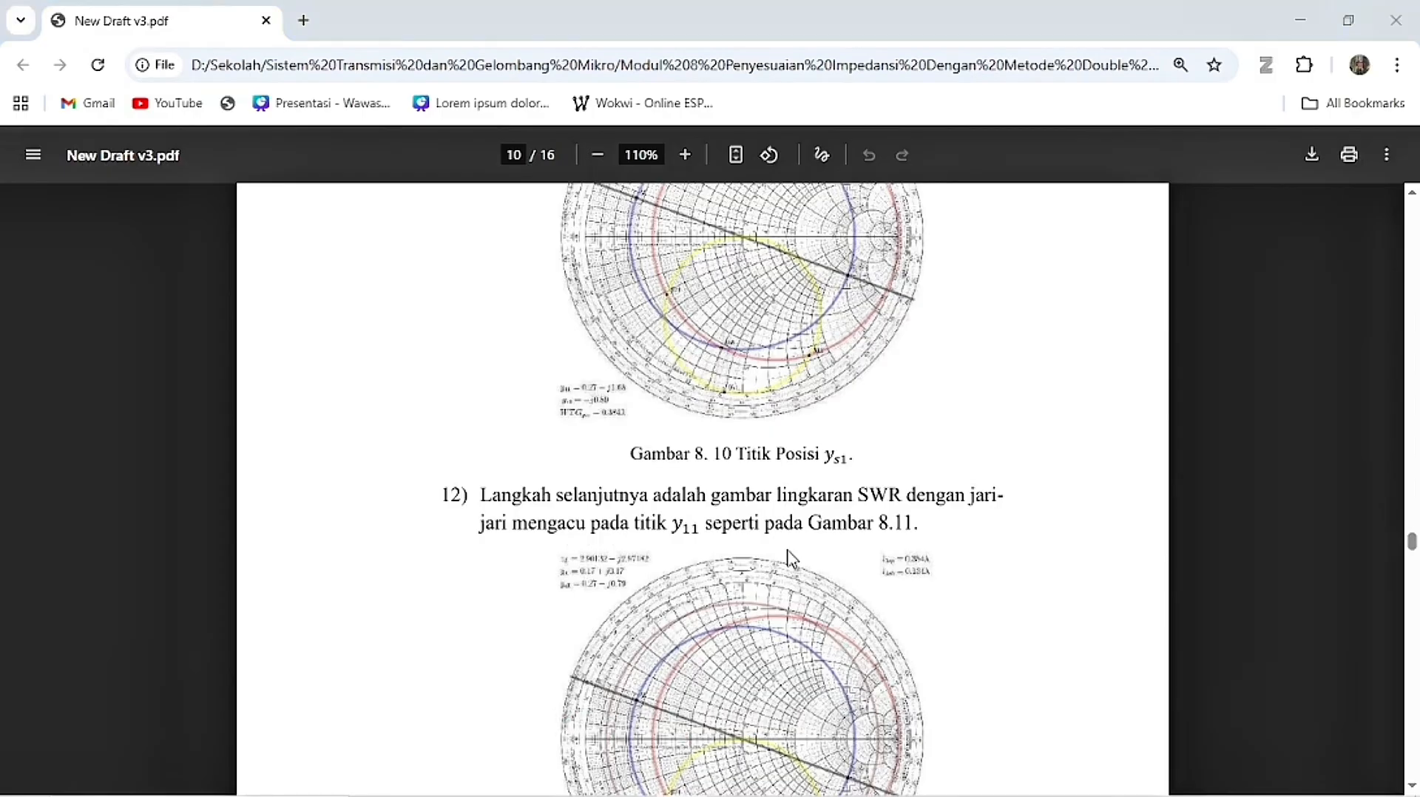
key(alt+Tab)
key(alt+Tab)
scroll(1030, 474, down, 5)
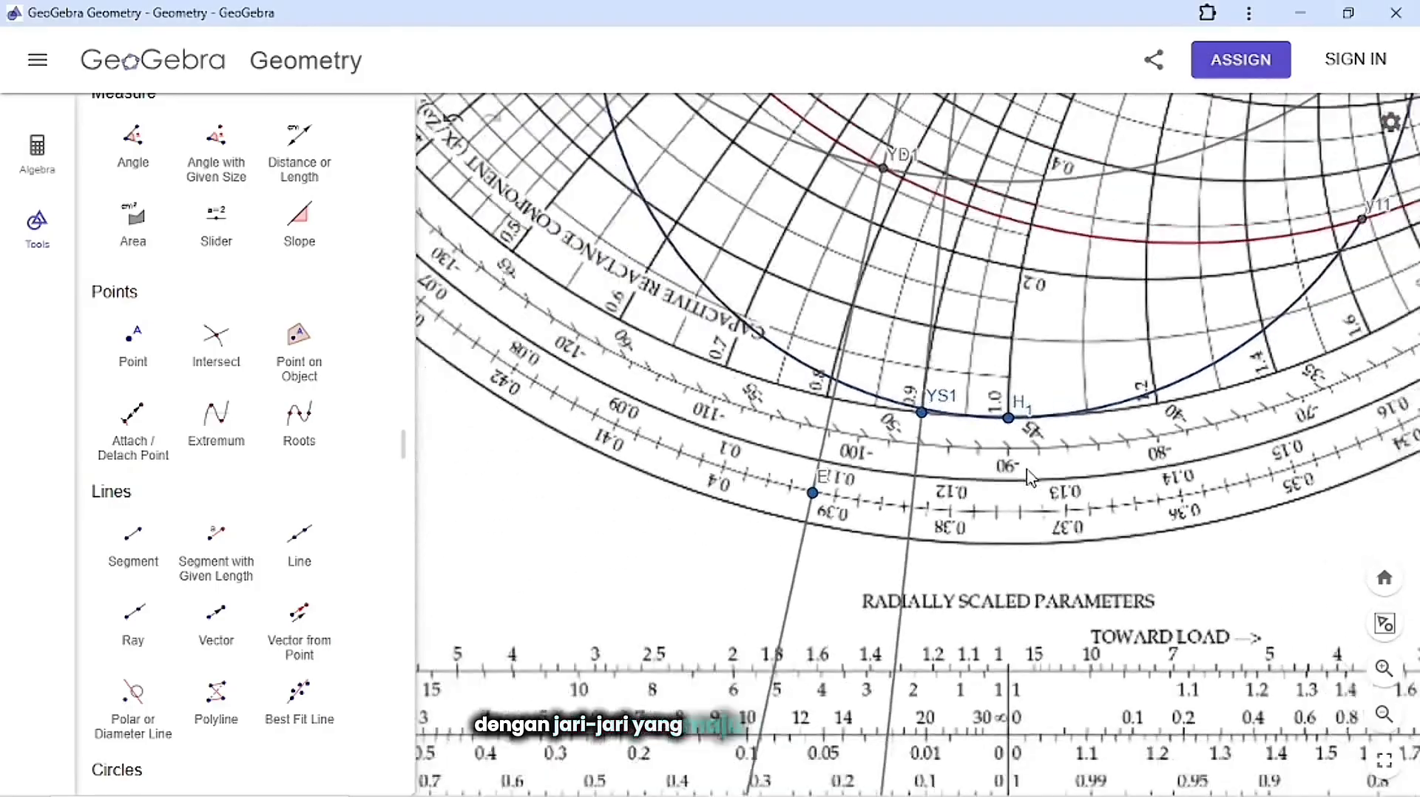
drag(1031, 342, 797, 518)
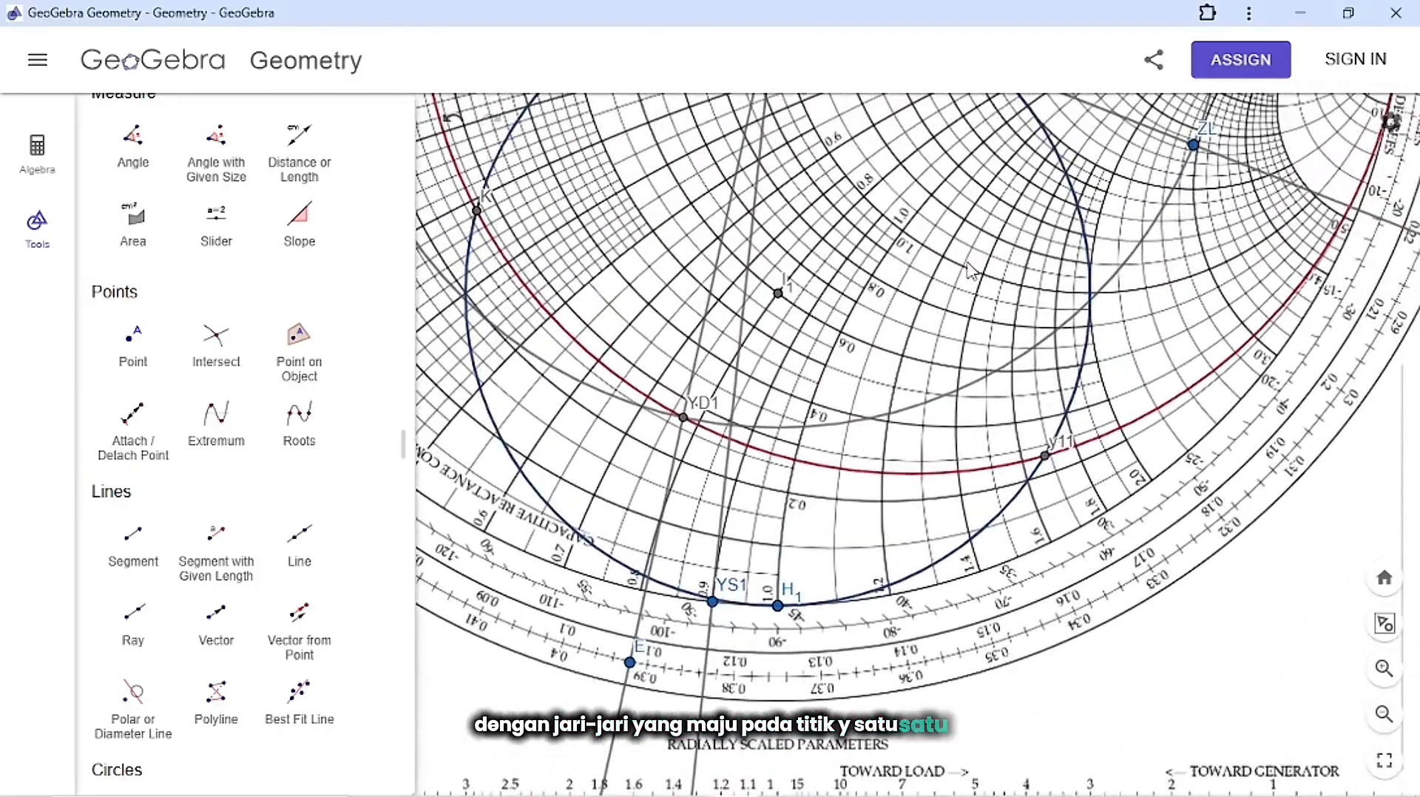
drag(931, 273, 930, 353)
key(alt+Tab)
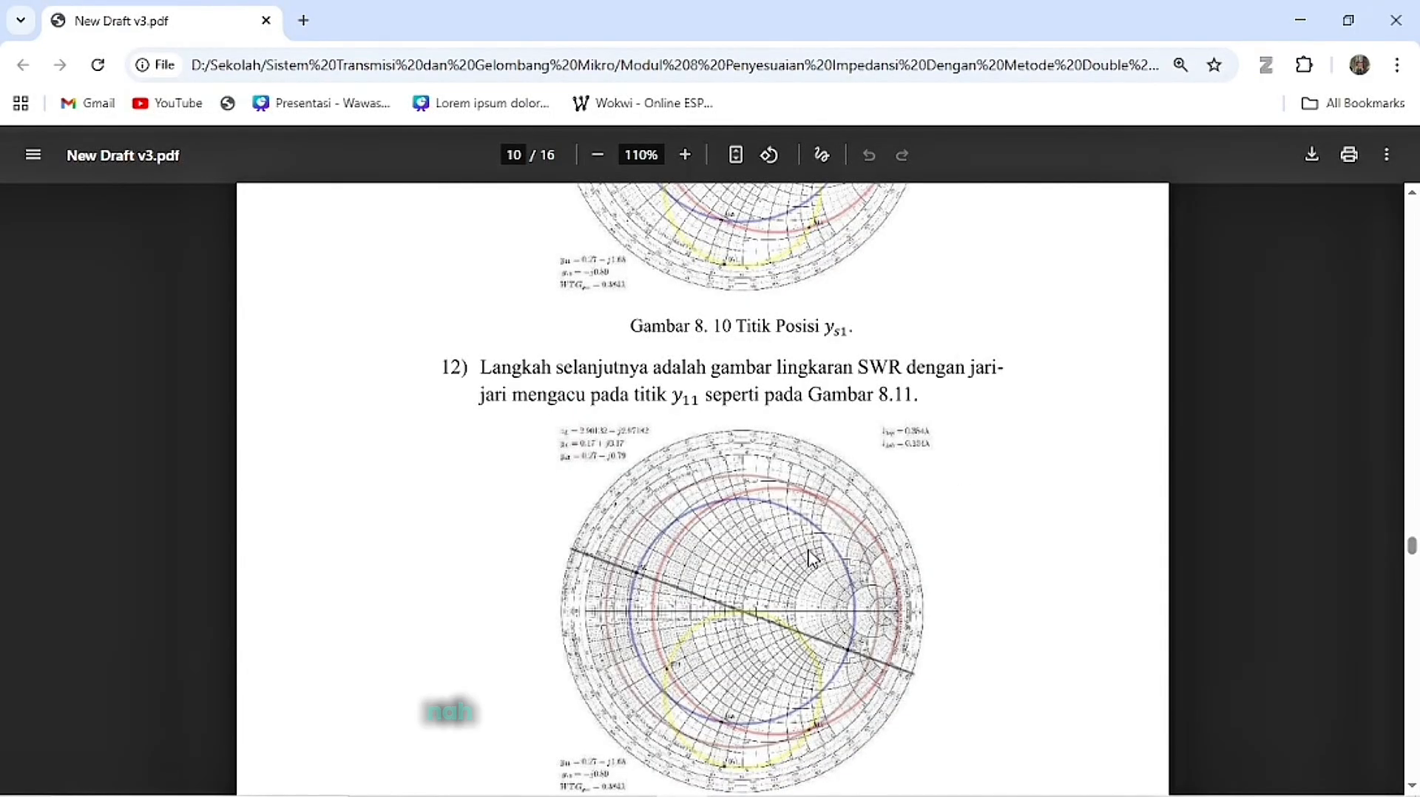
key(alt+Tab)
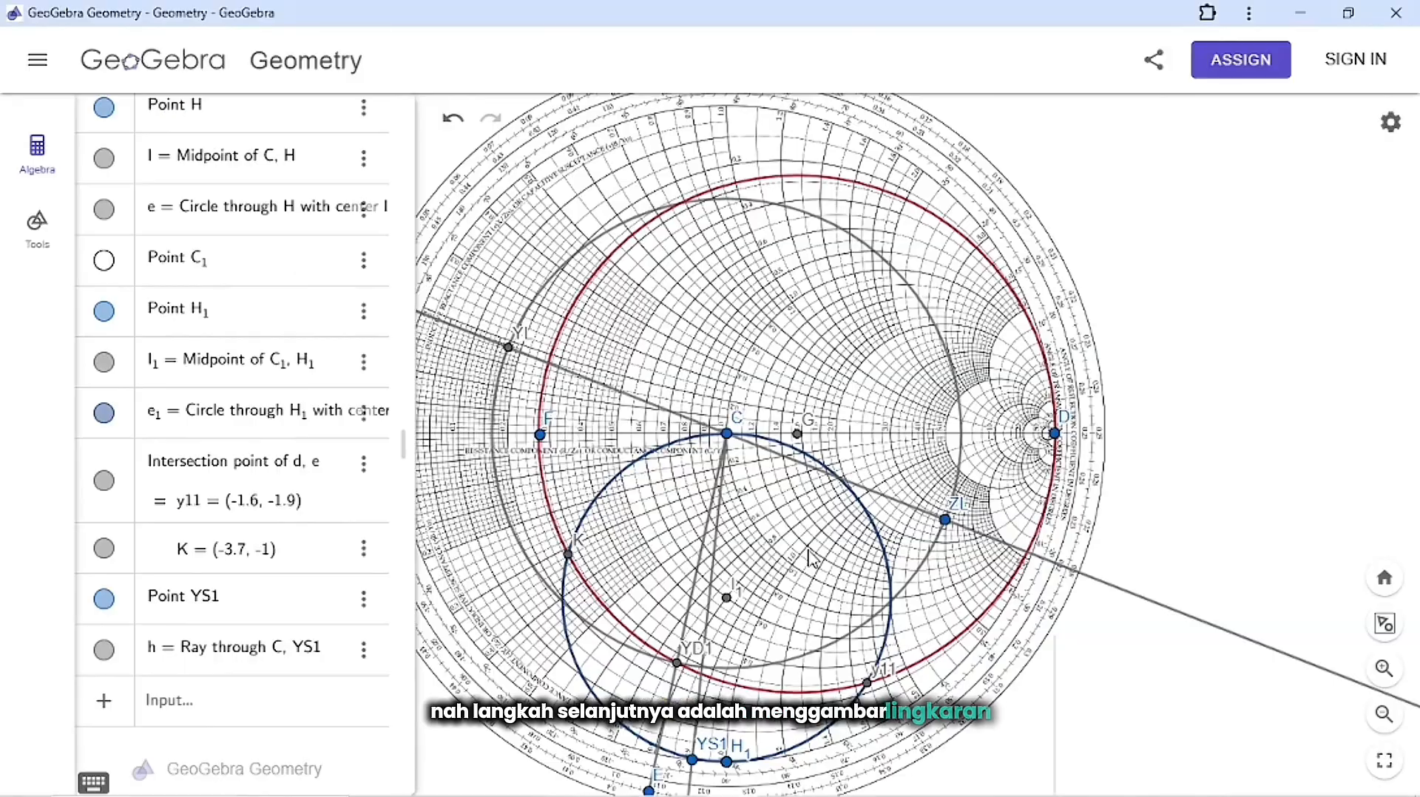
Draw the SWR circle centred at C and passing through point y11.
click(38, 231)
scroll(326, 339, up, 5)
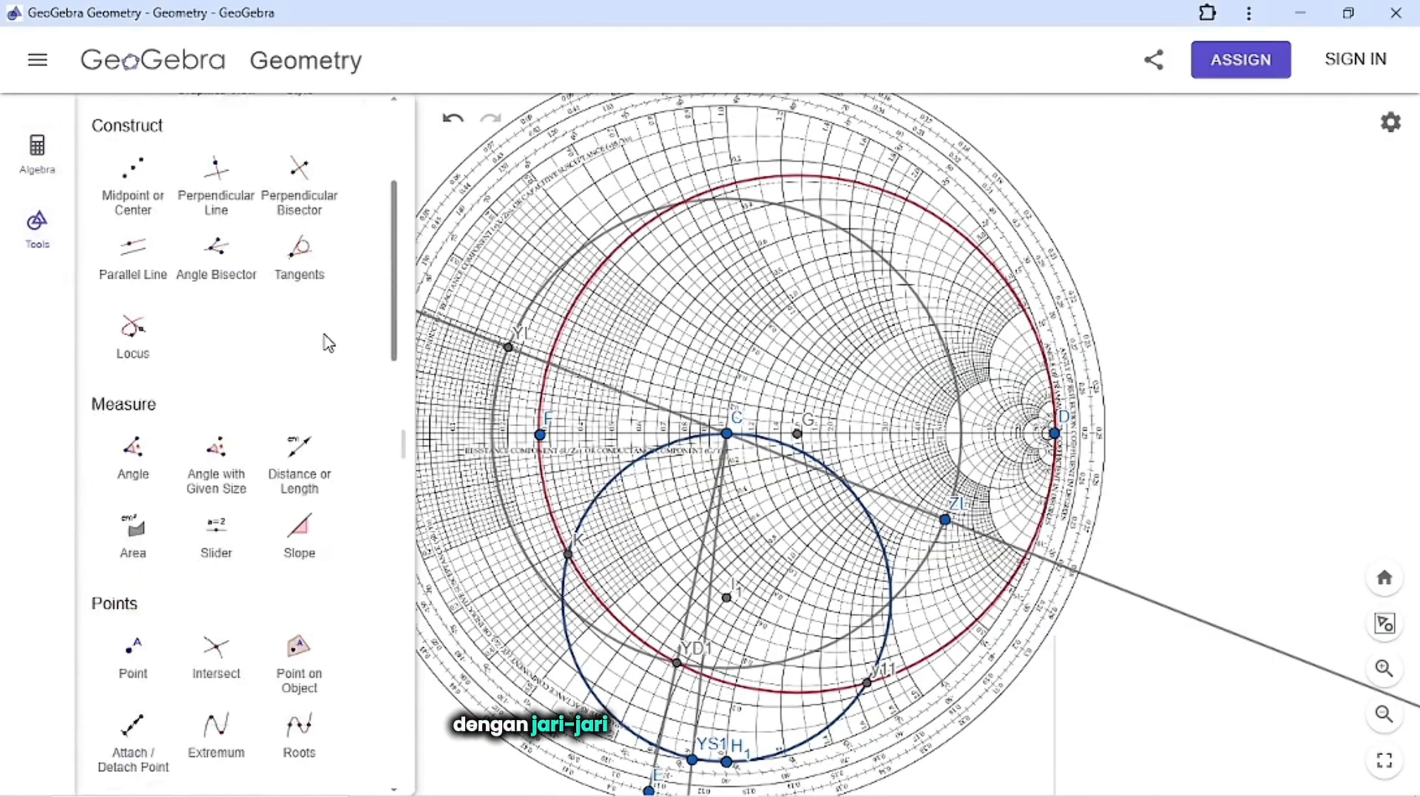
click(303, 255)
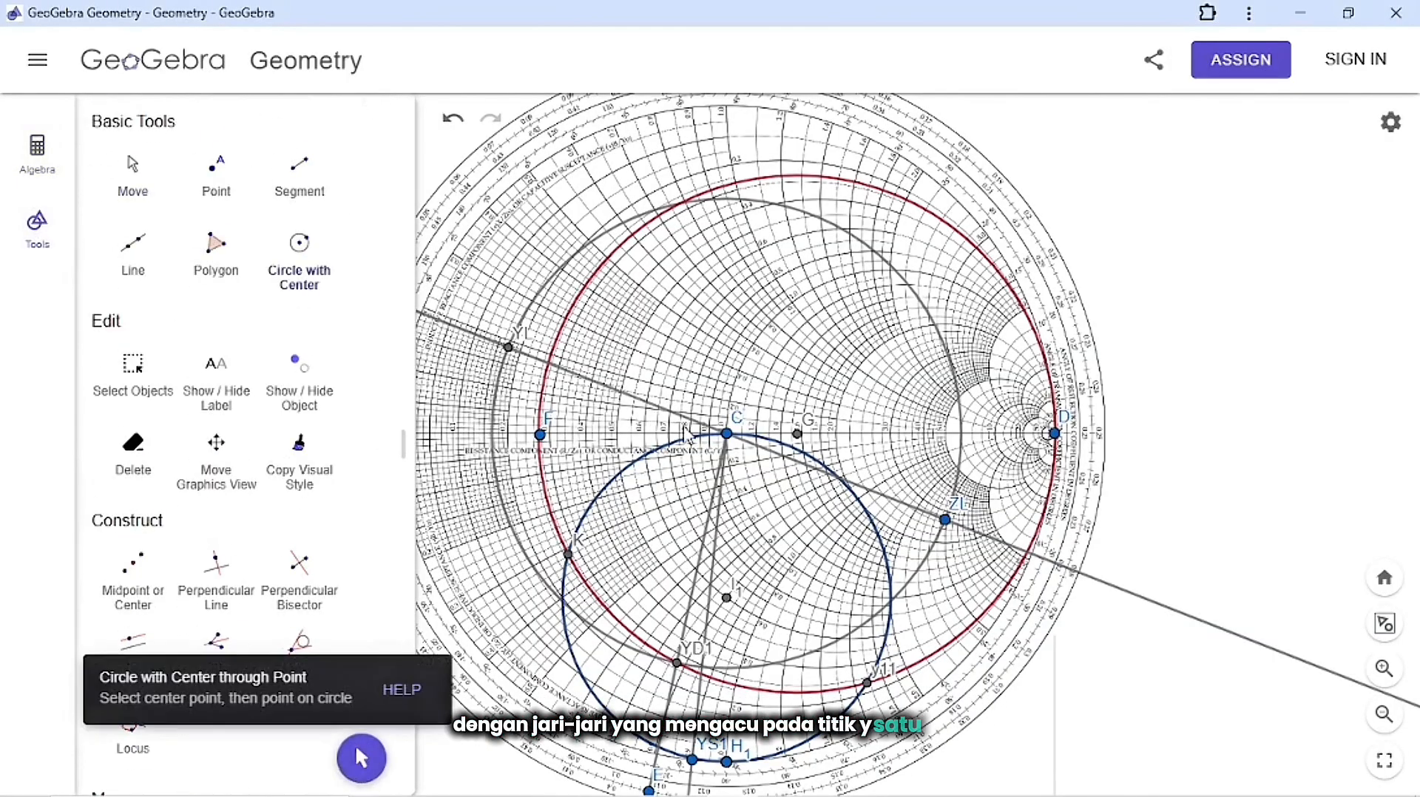
click(727, 435)
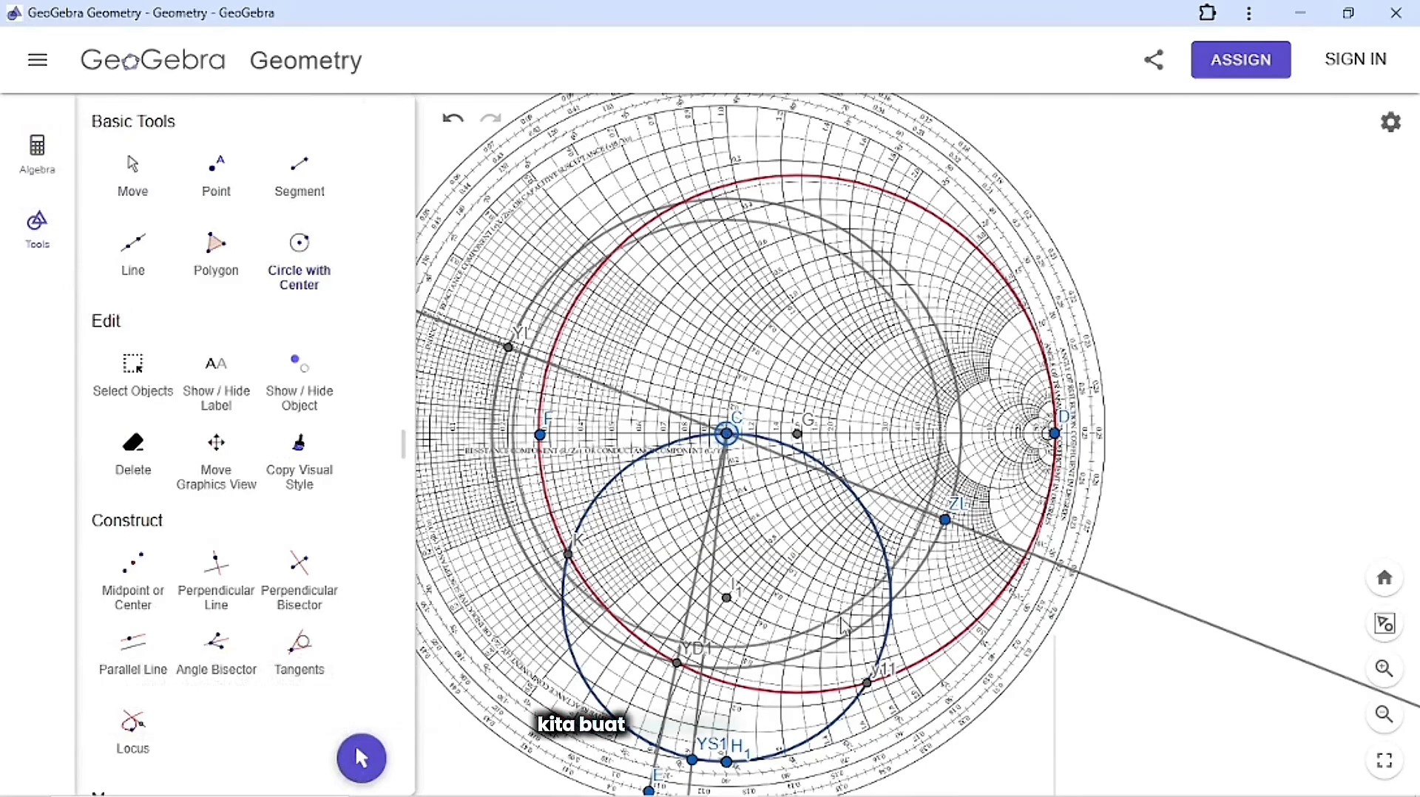
click(865, 682)
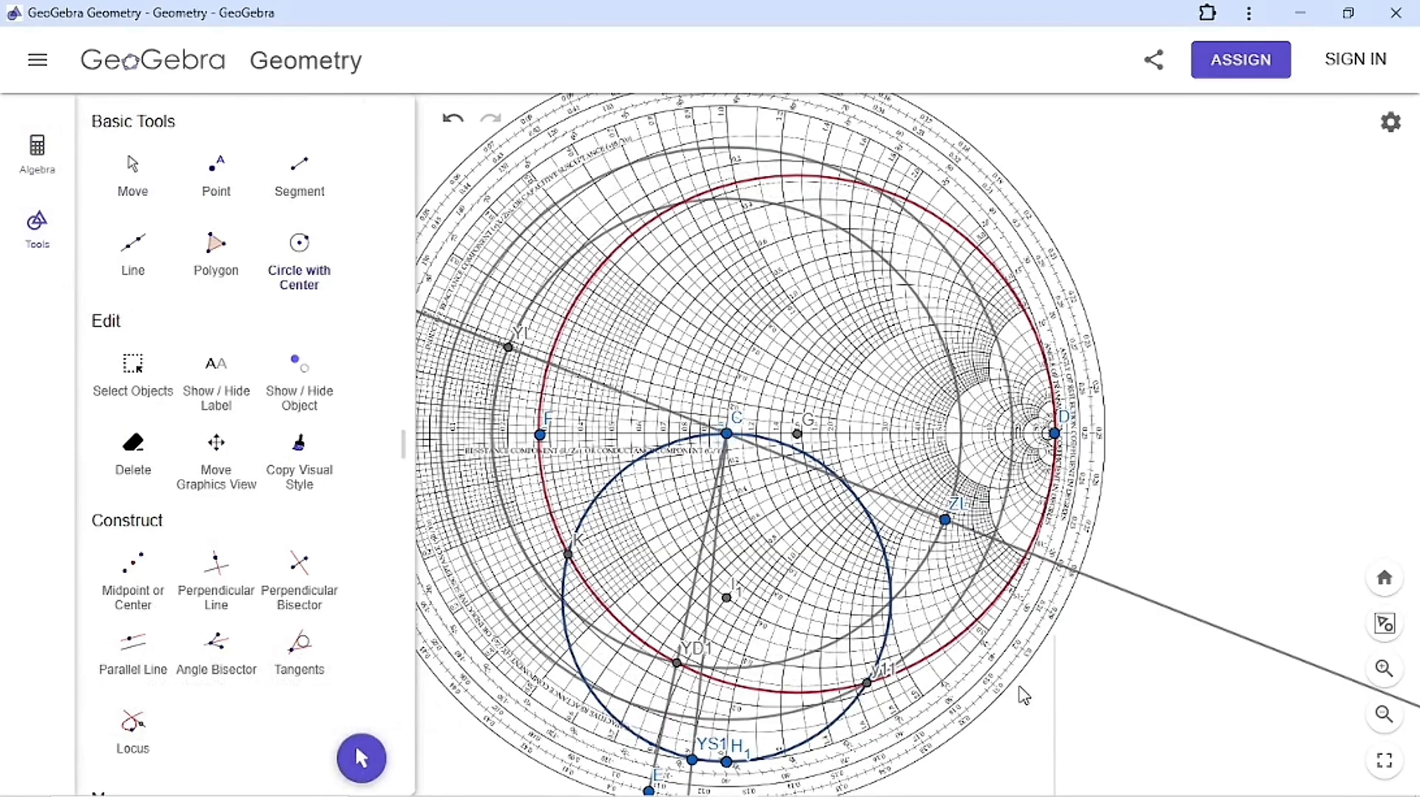
key(Escape)
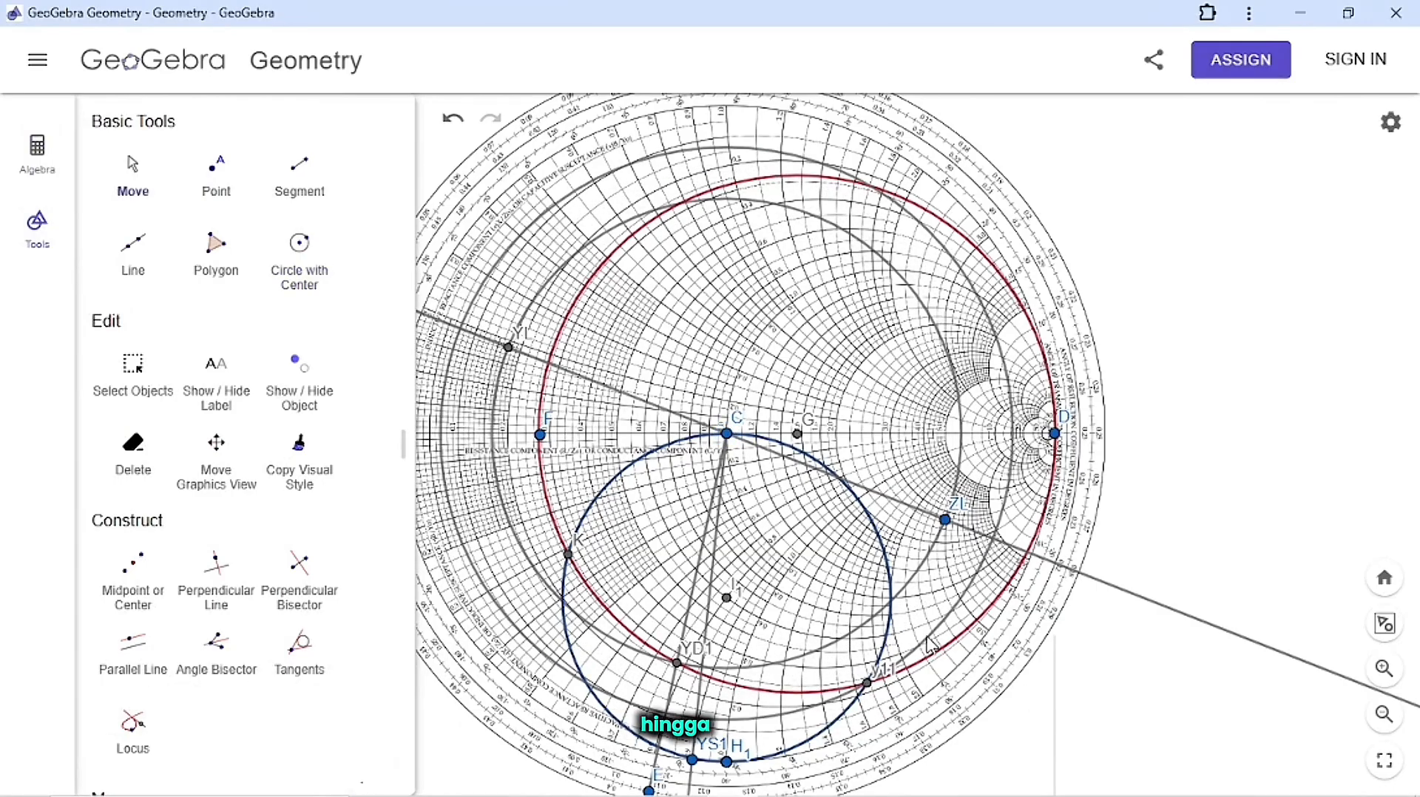
Colour the SWR circle that passes through y11 yellow.
click(957, 614)
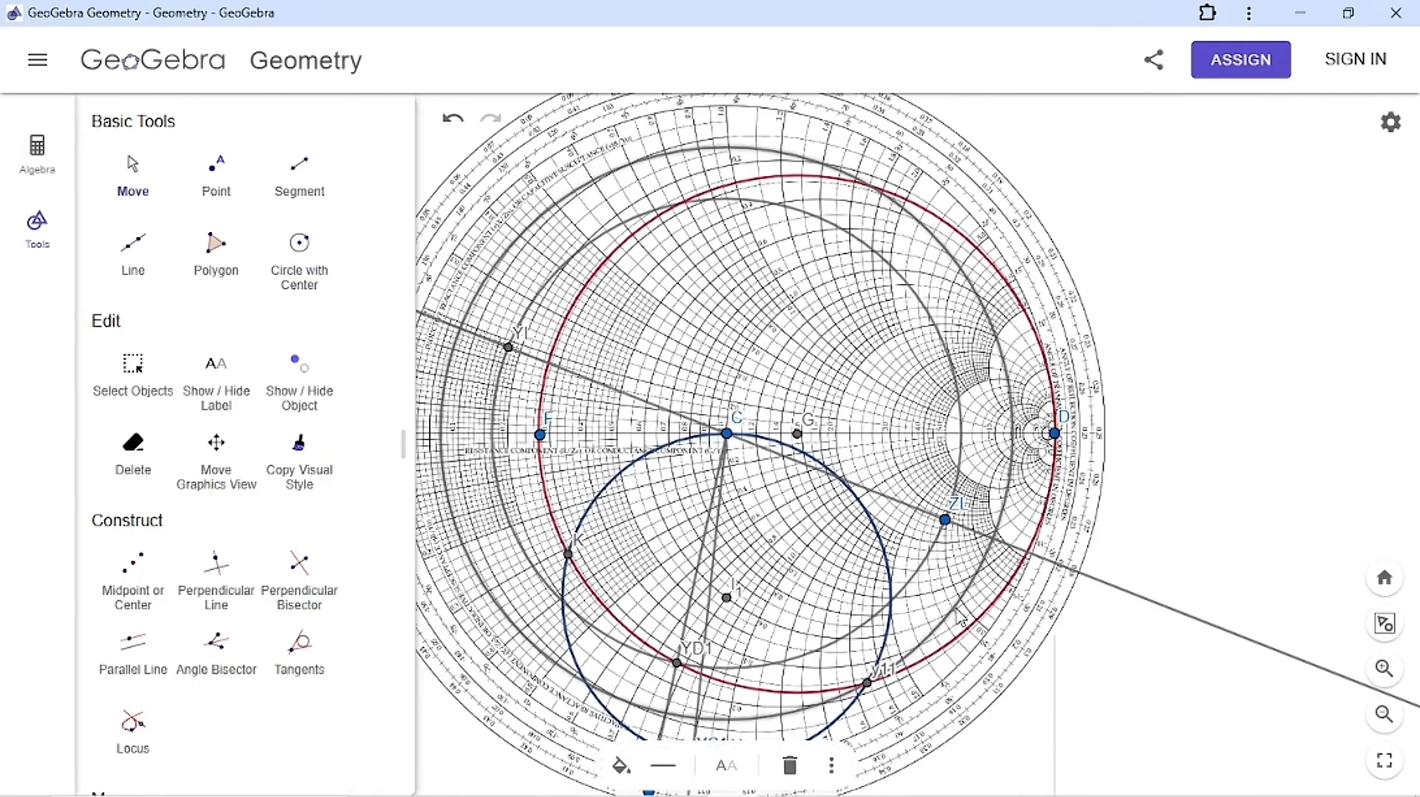
click(620, 767)
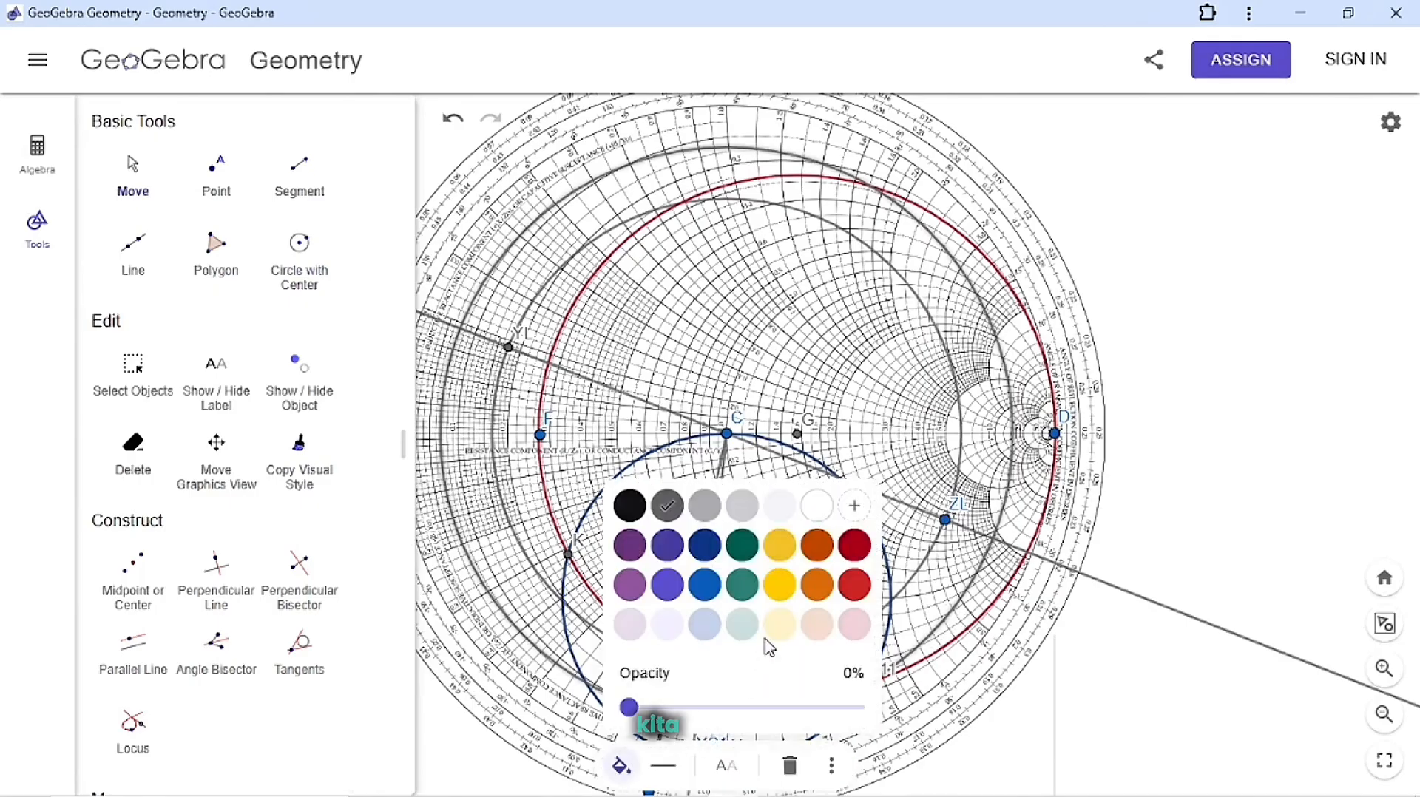
click(782, 588)
click(1216, 477)
Read step 13 in New Draft v3.pdf on finding yd2 from the SWR circle and the unit circle, and return to GeoGebra.
key(alt+Tab)
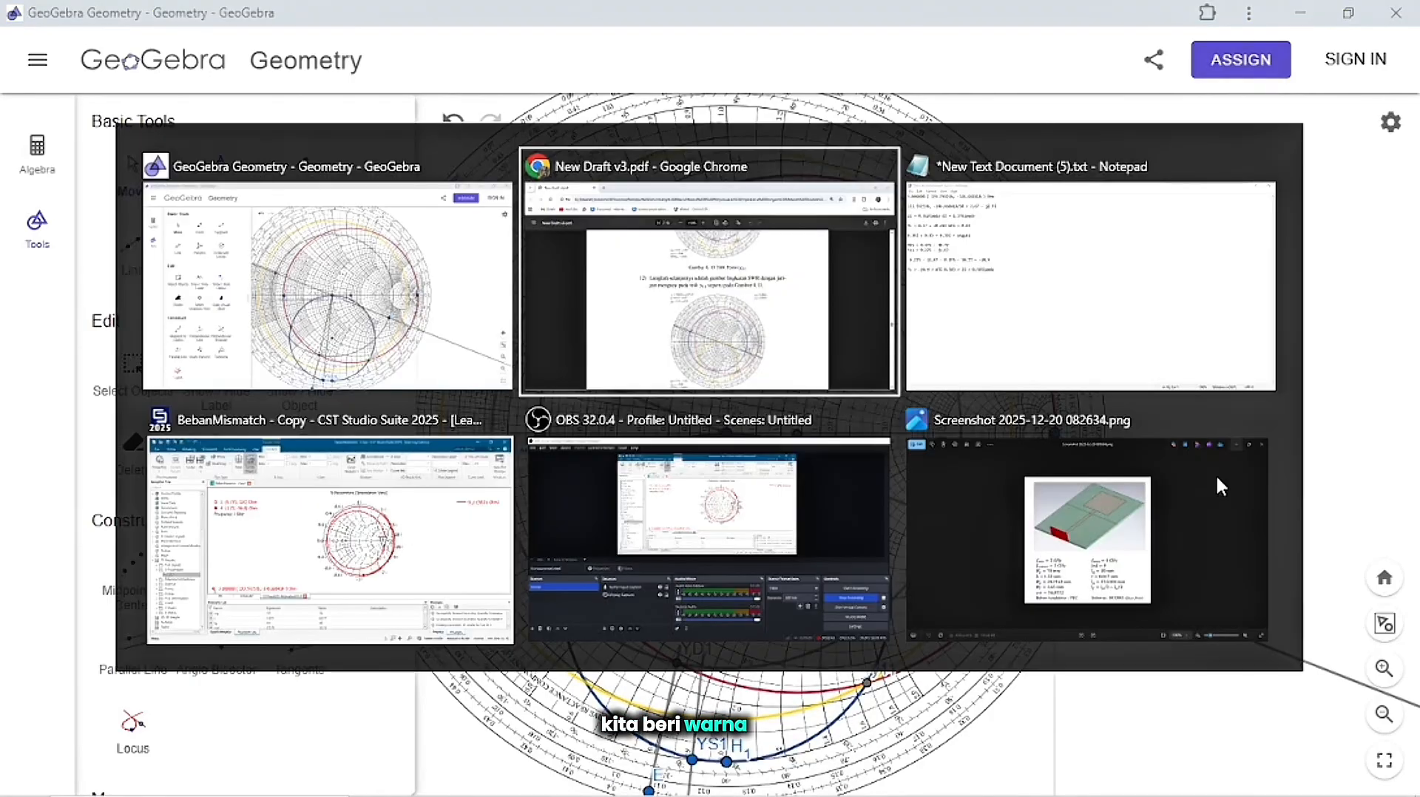
scroll(915, 539, down, 10)
scroll(915, 541, down, 3)
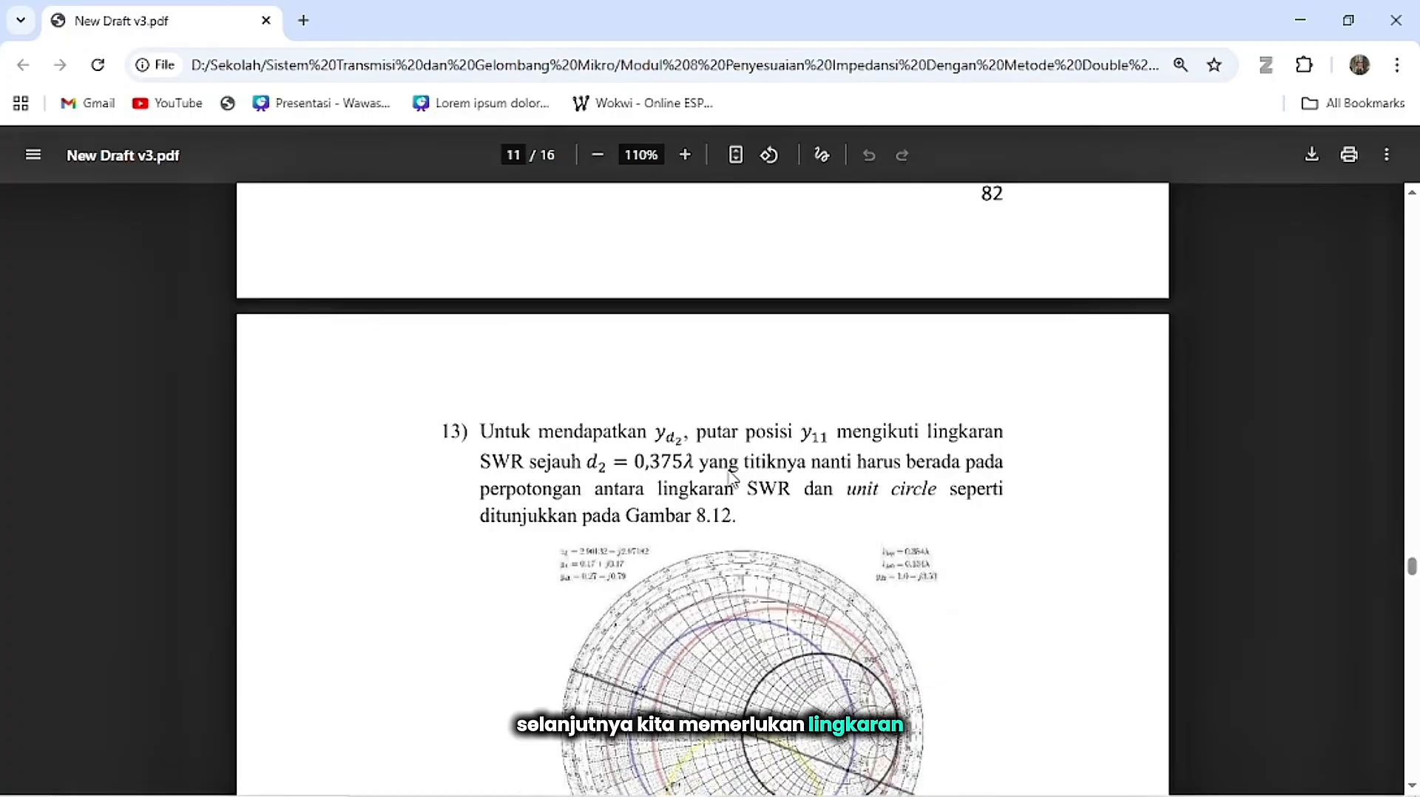
key(alt+Tab)
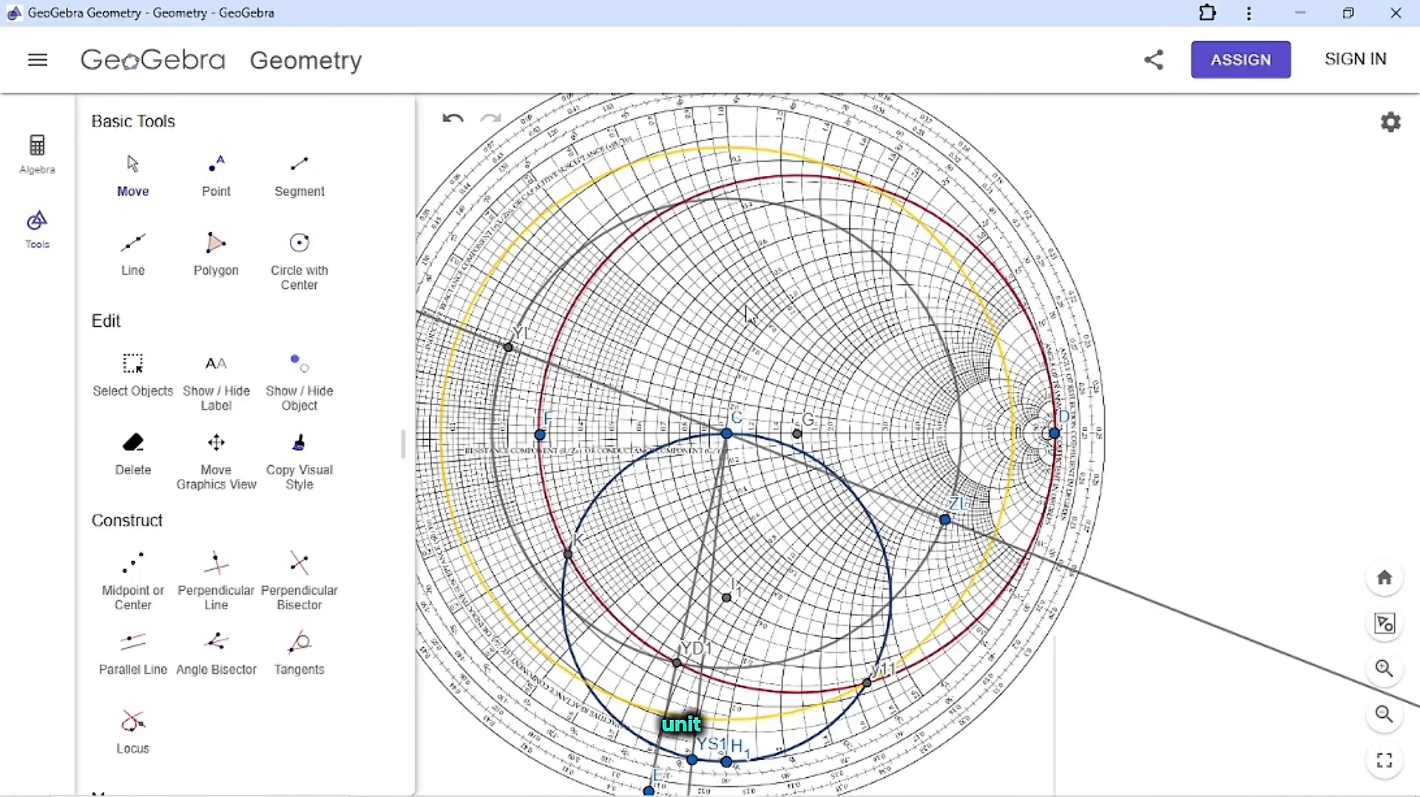
Construct the midpoint between the chart centre C and point D.
drag(746, 307, 680, 310)
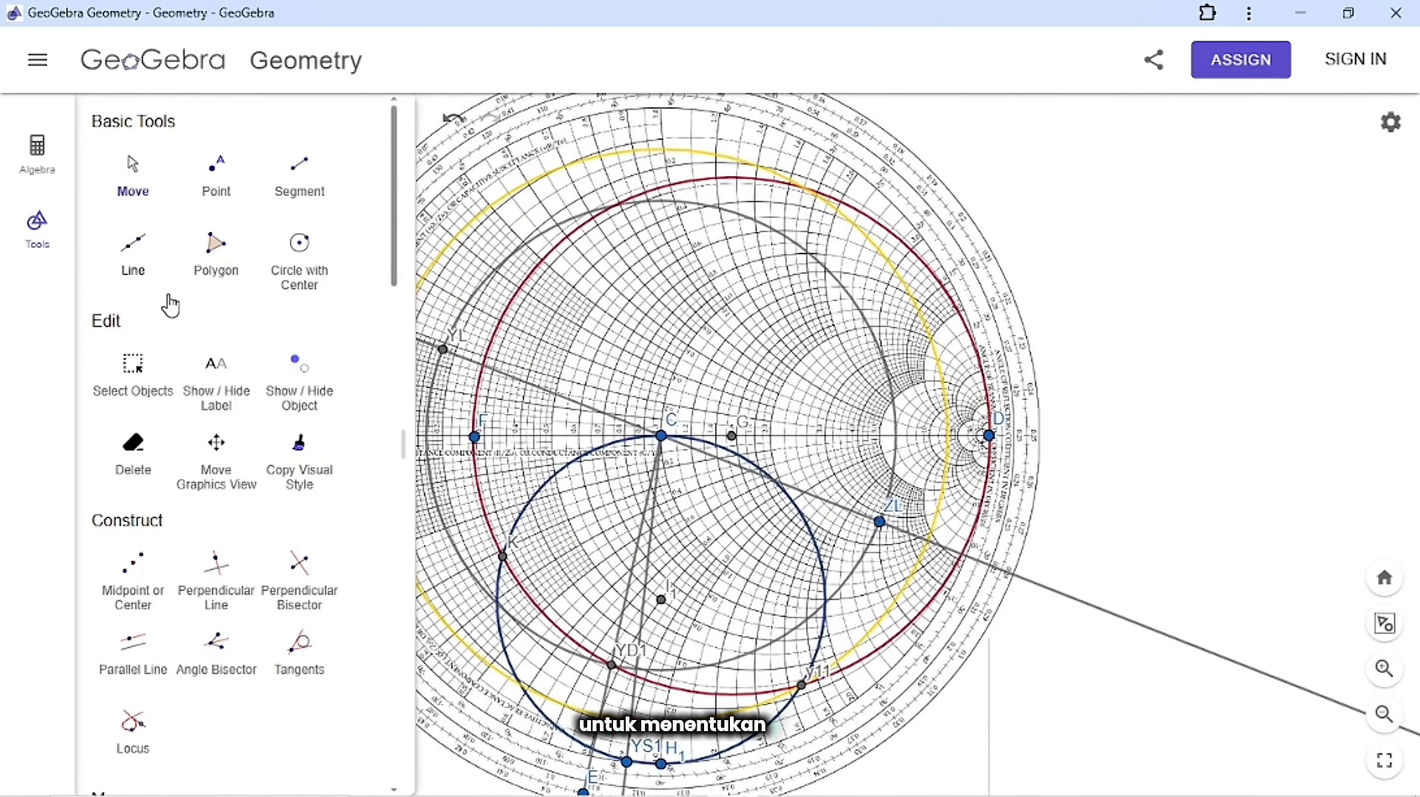
scroll(170, 303, down, 4)
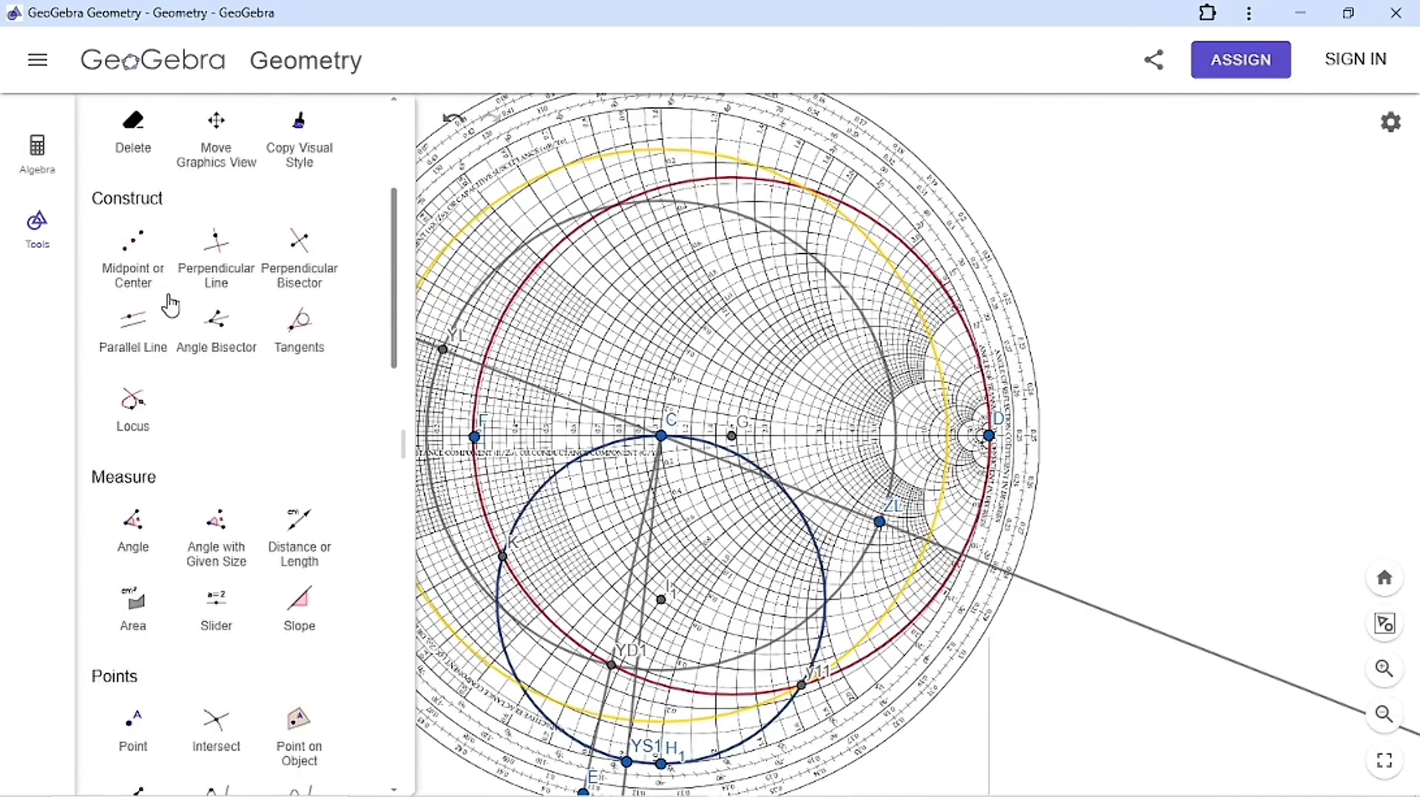
scroll(171, 303, up, 4)
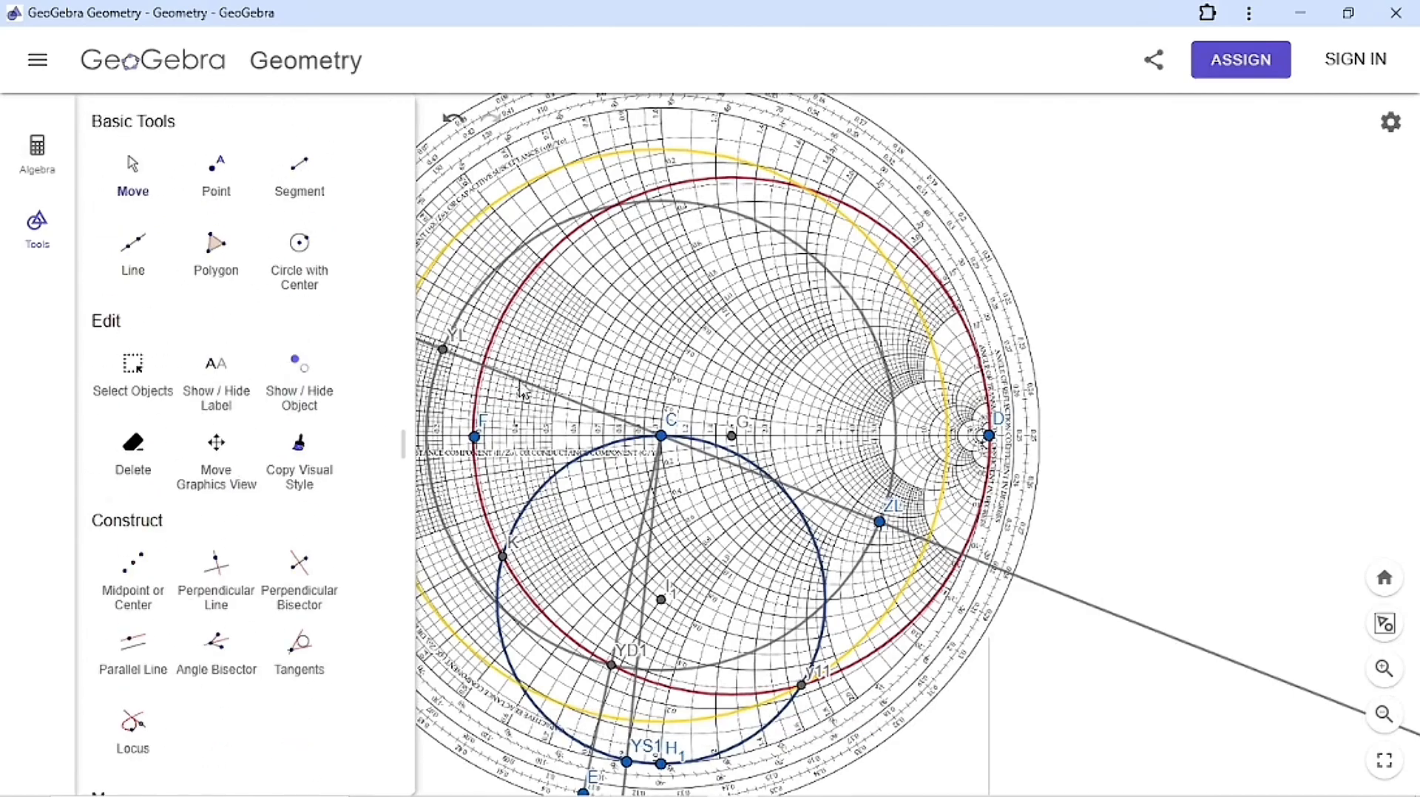
scroll(789, 479, down, 1)
scroll(790, 479, up, 3)
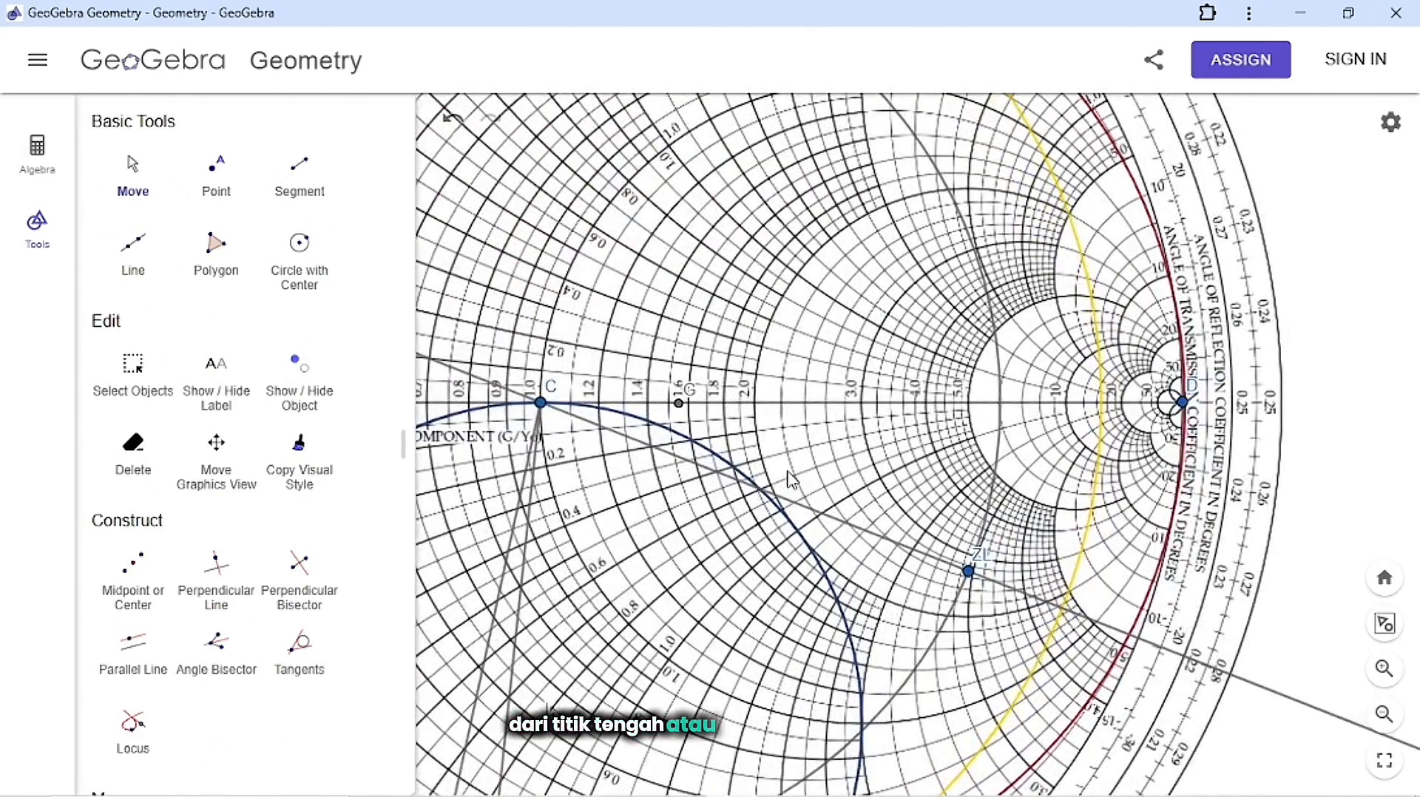
scroll(789, 479, down, 1)
scroll(789, 480, down, 1)
scroll(342, 501, down, 7)
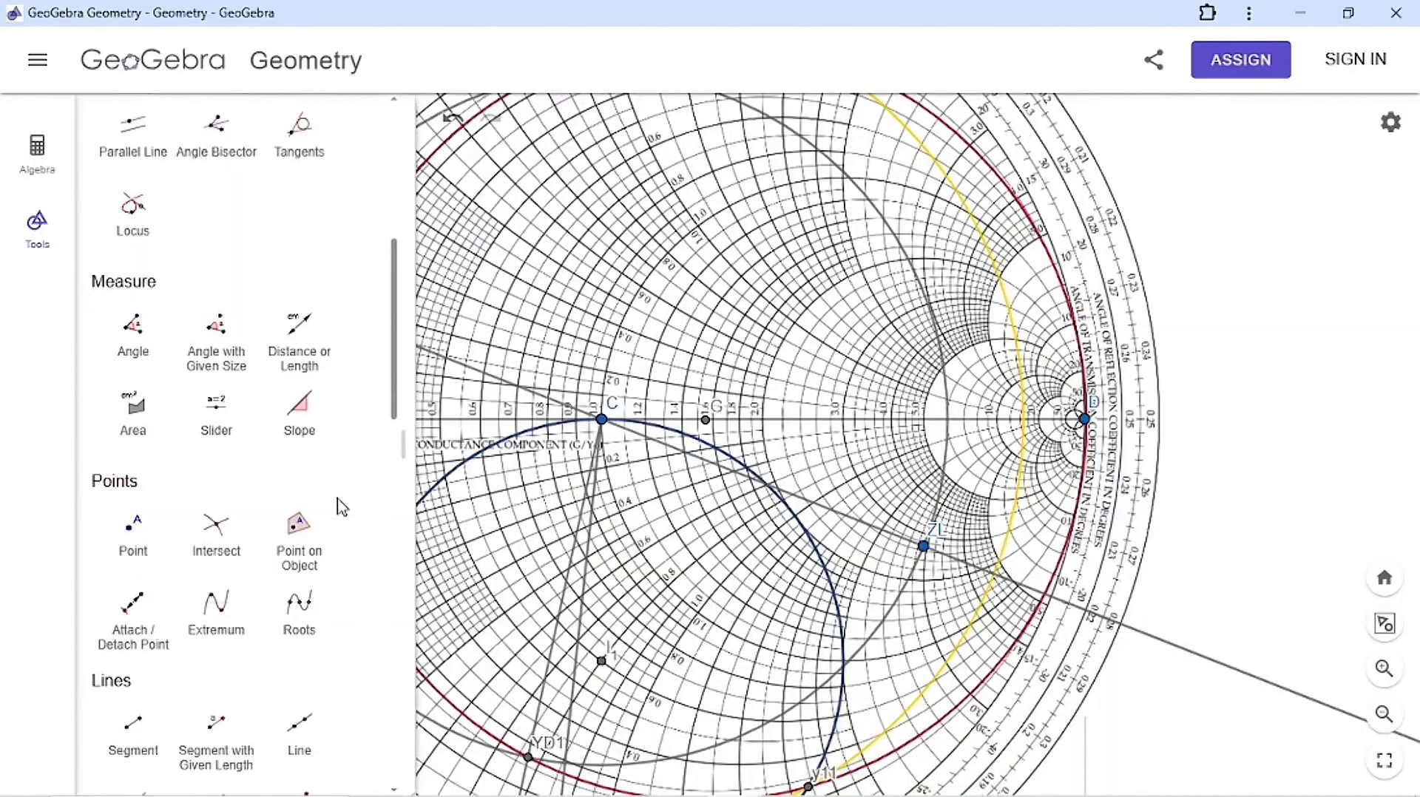
scroll(342, 507, down, 2)
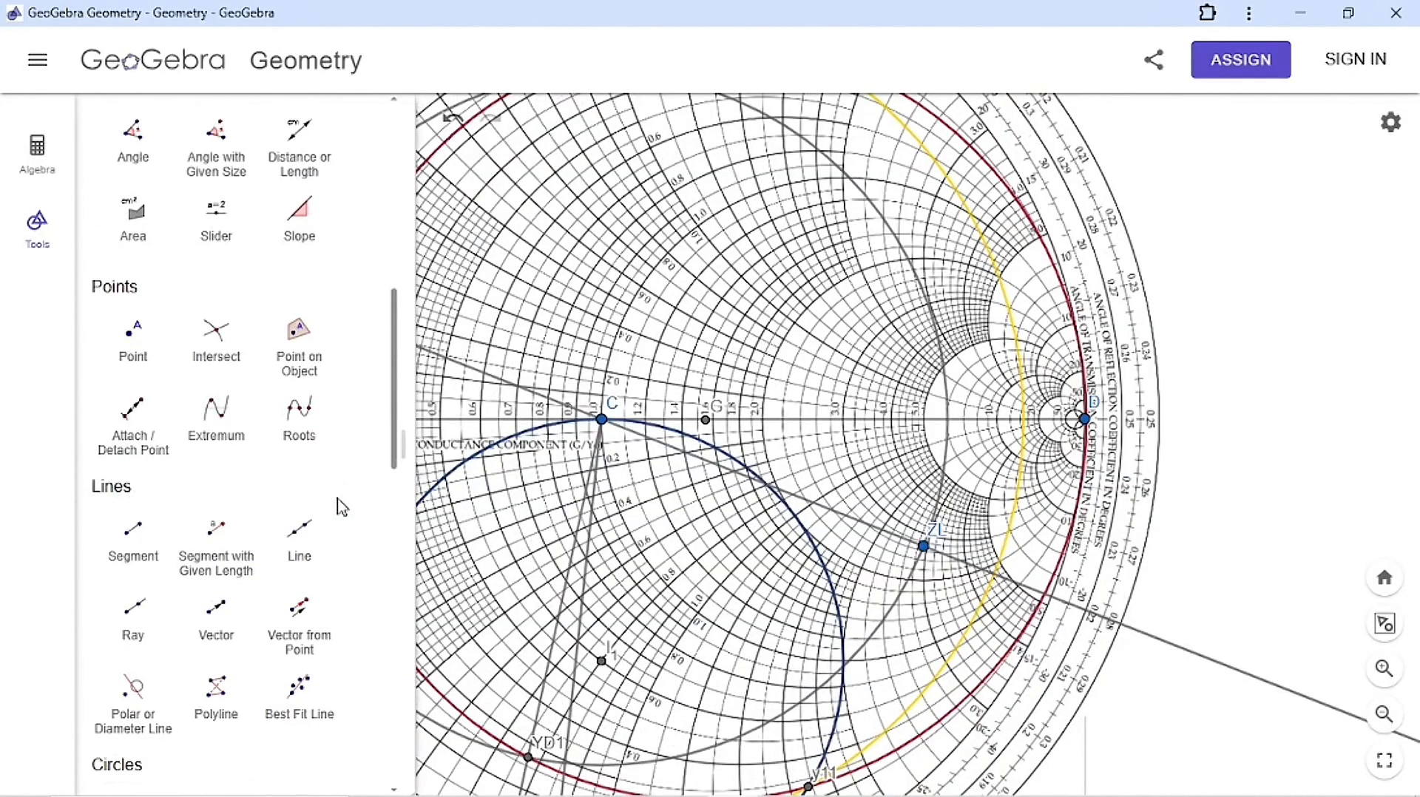
scroll(342, 507, up, 3)
scroll(343, 507, up, 3)
click(133, 303)
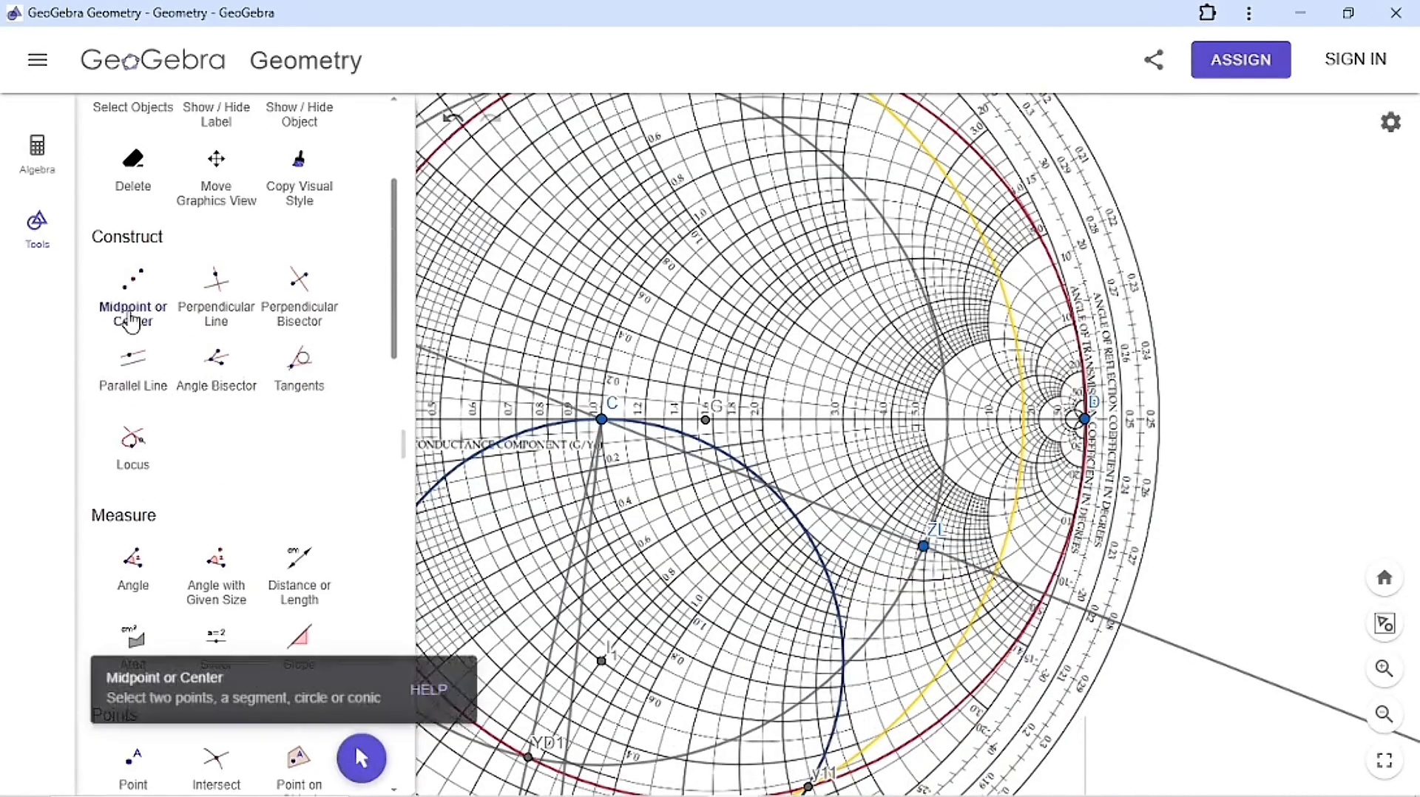
click(601, 419)
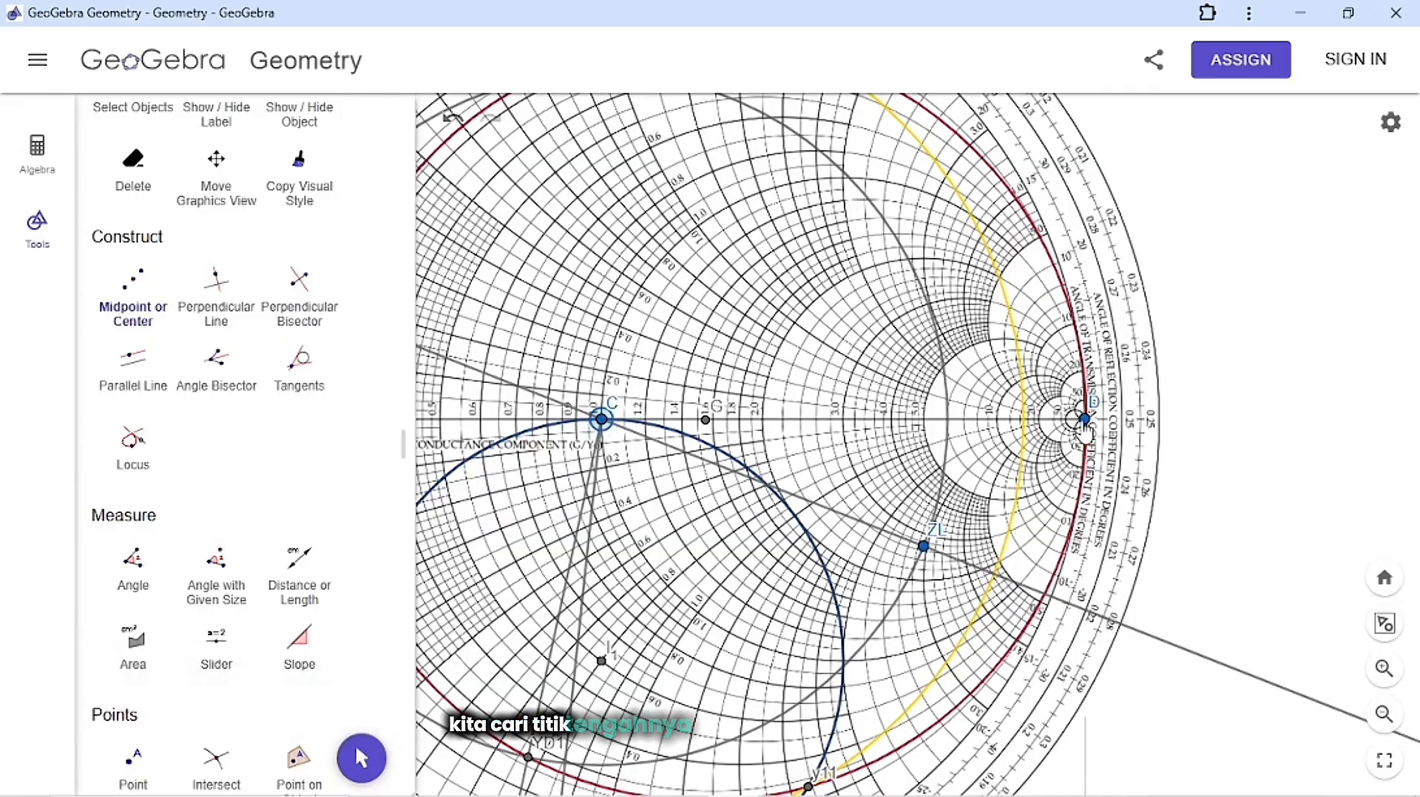
click(1084, 419)
Draw the unit circle centred at the midpoint of C and D and passing through D.
scroll(170, 248, up, 5)
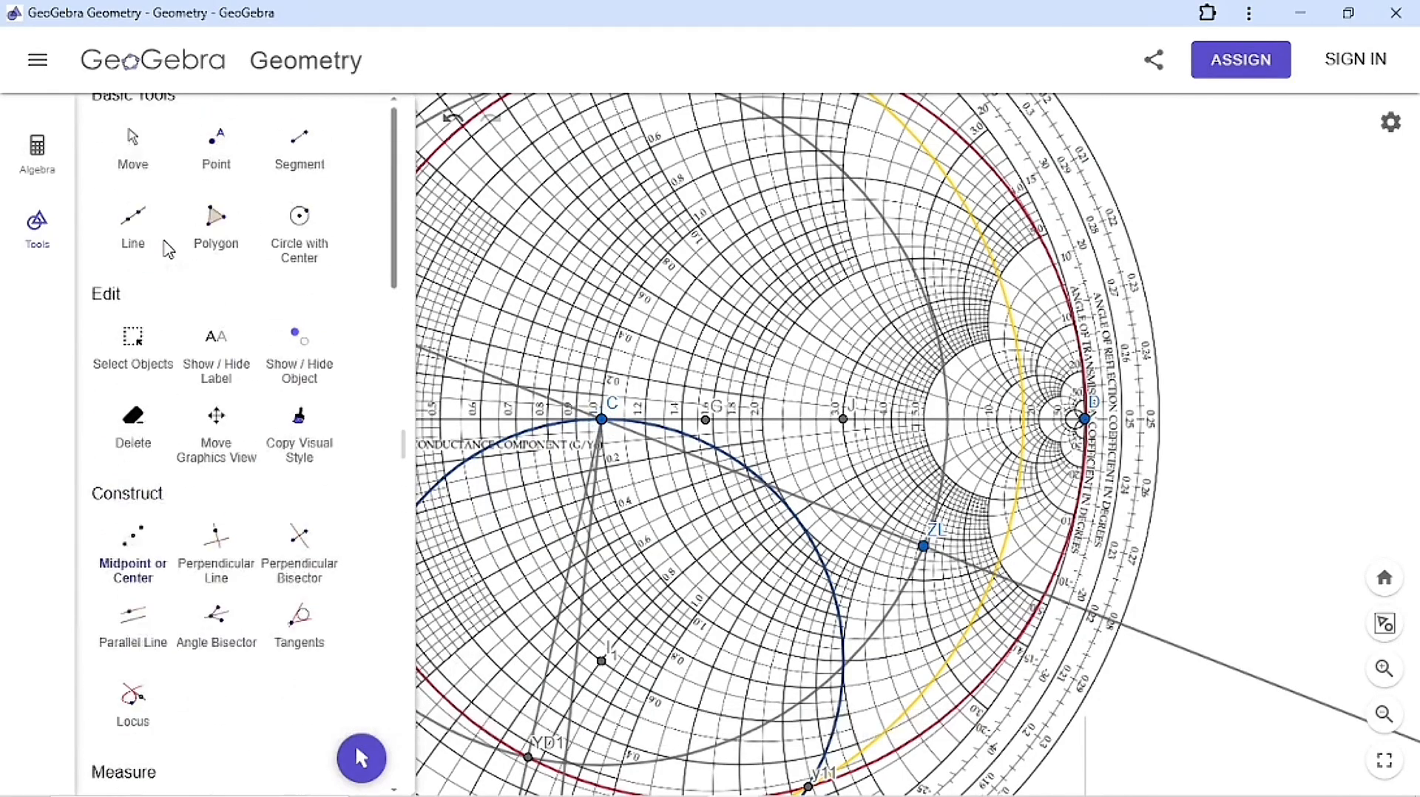
click(298, 255)
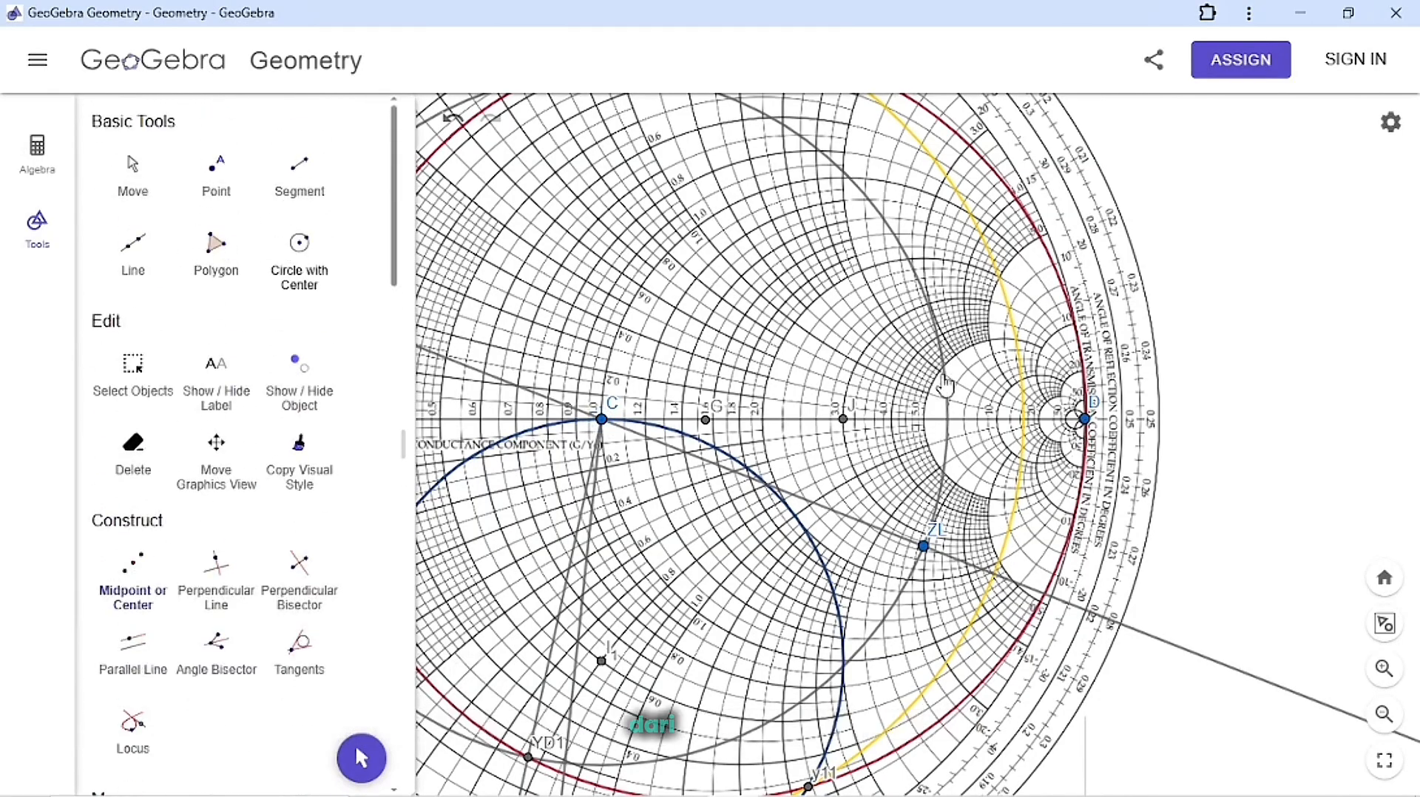
click(844, 420)
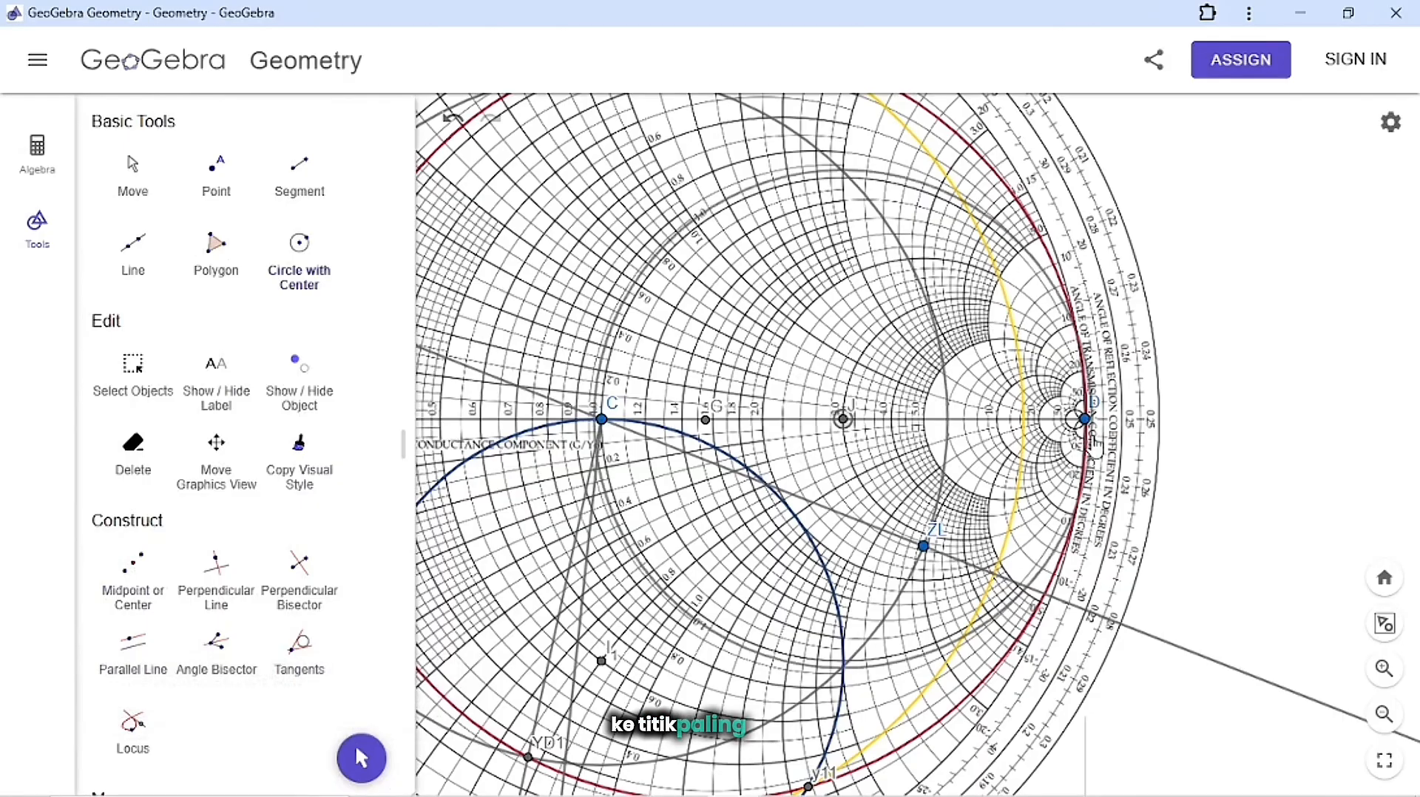
click(1085, 421)
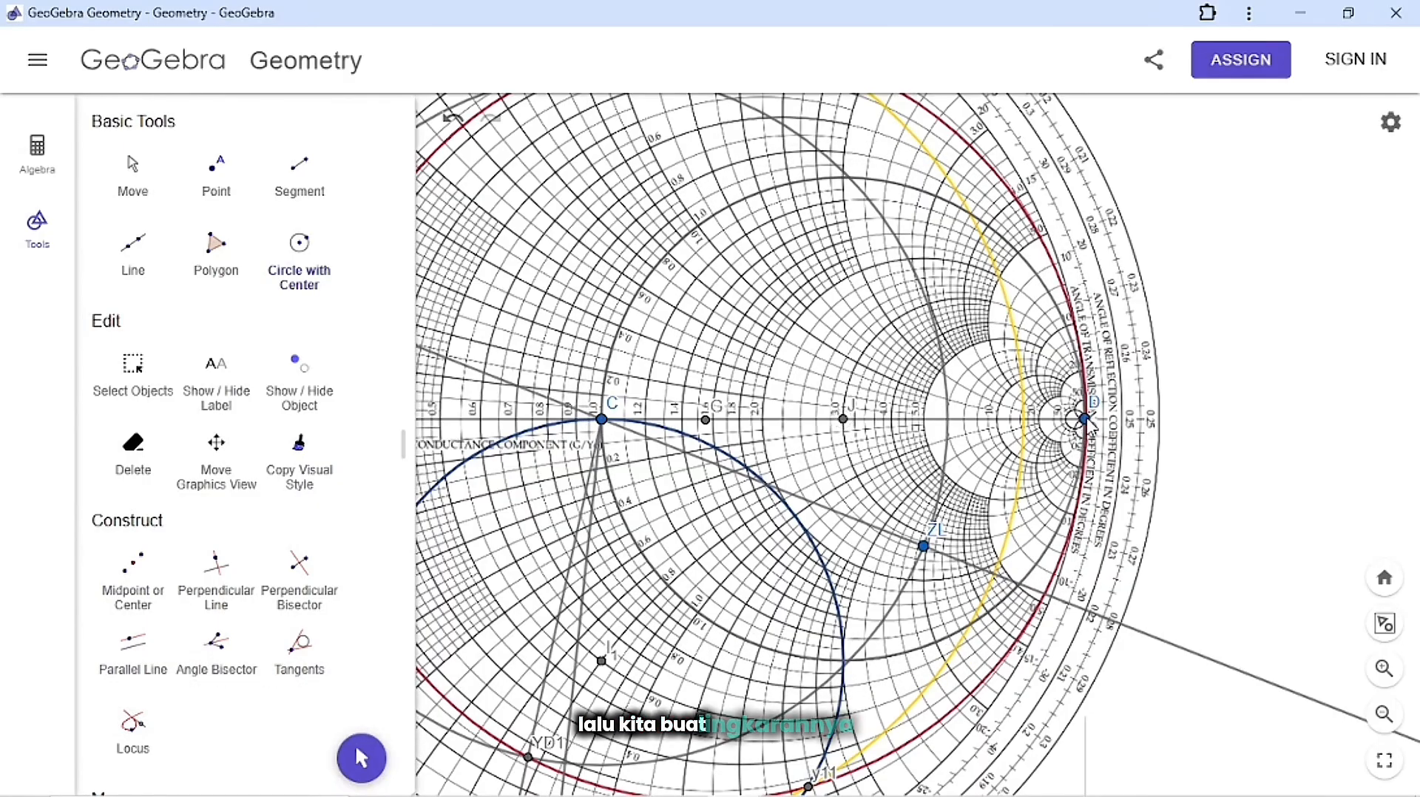
key(Escape)
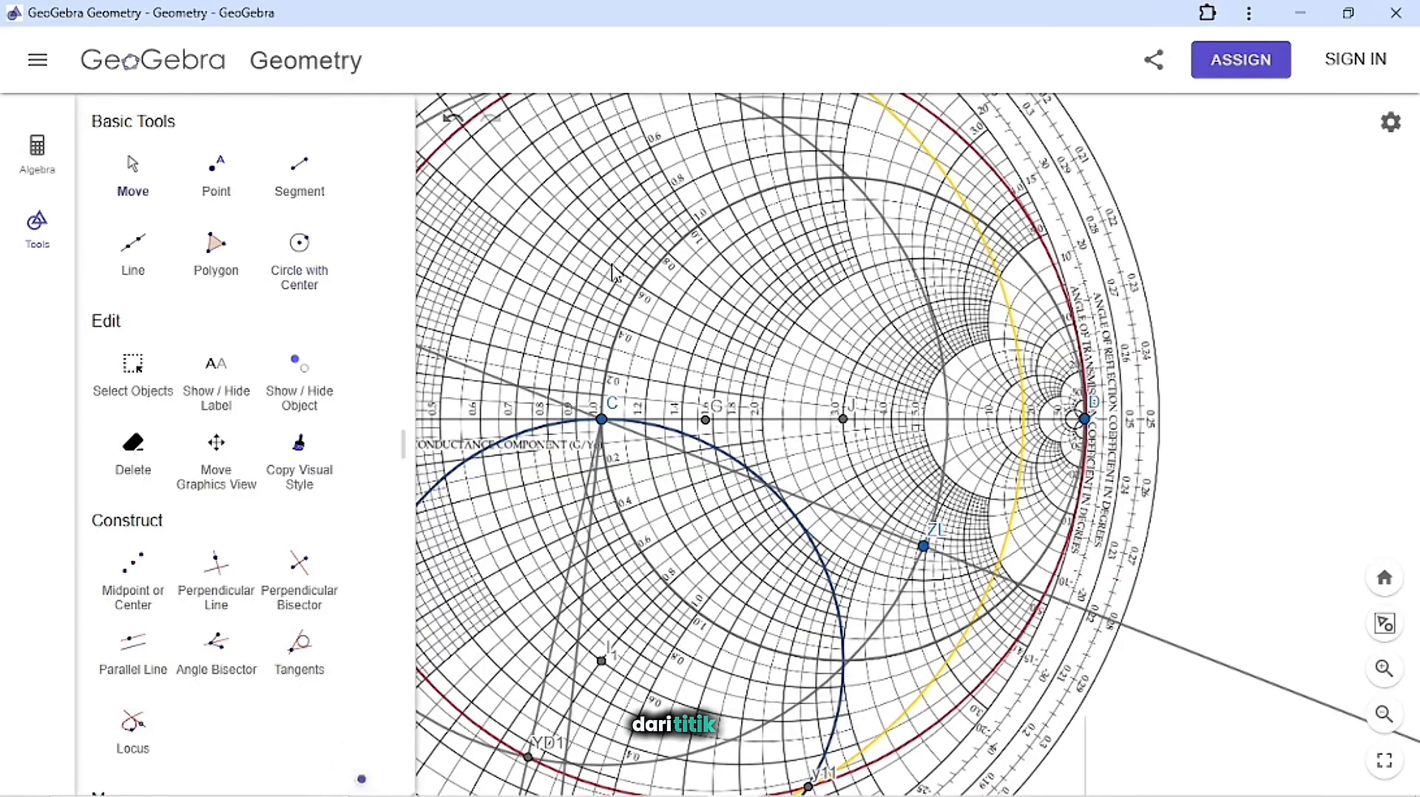
Colour the unit circle through C and D orange.
right_click(641, 296)
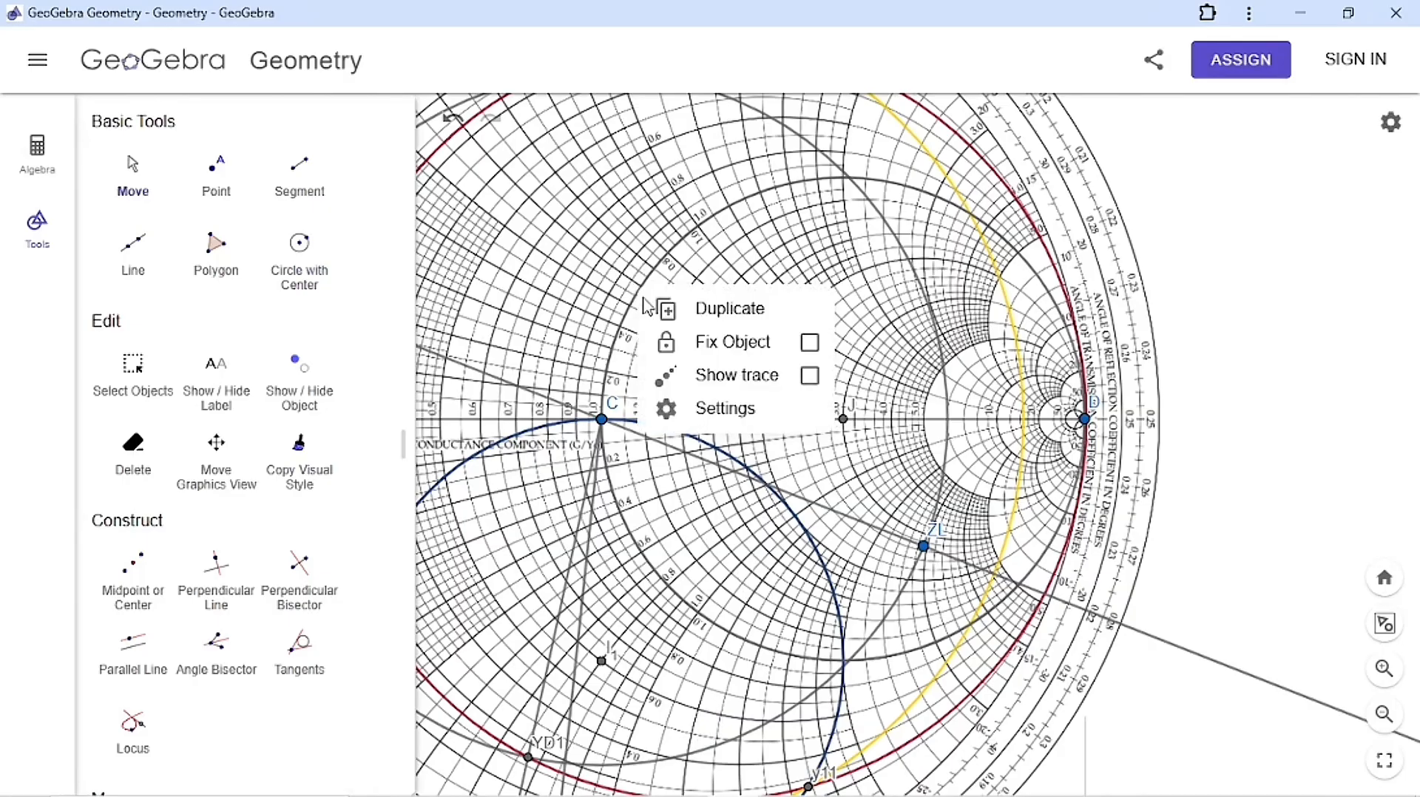
click(828, 408)
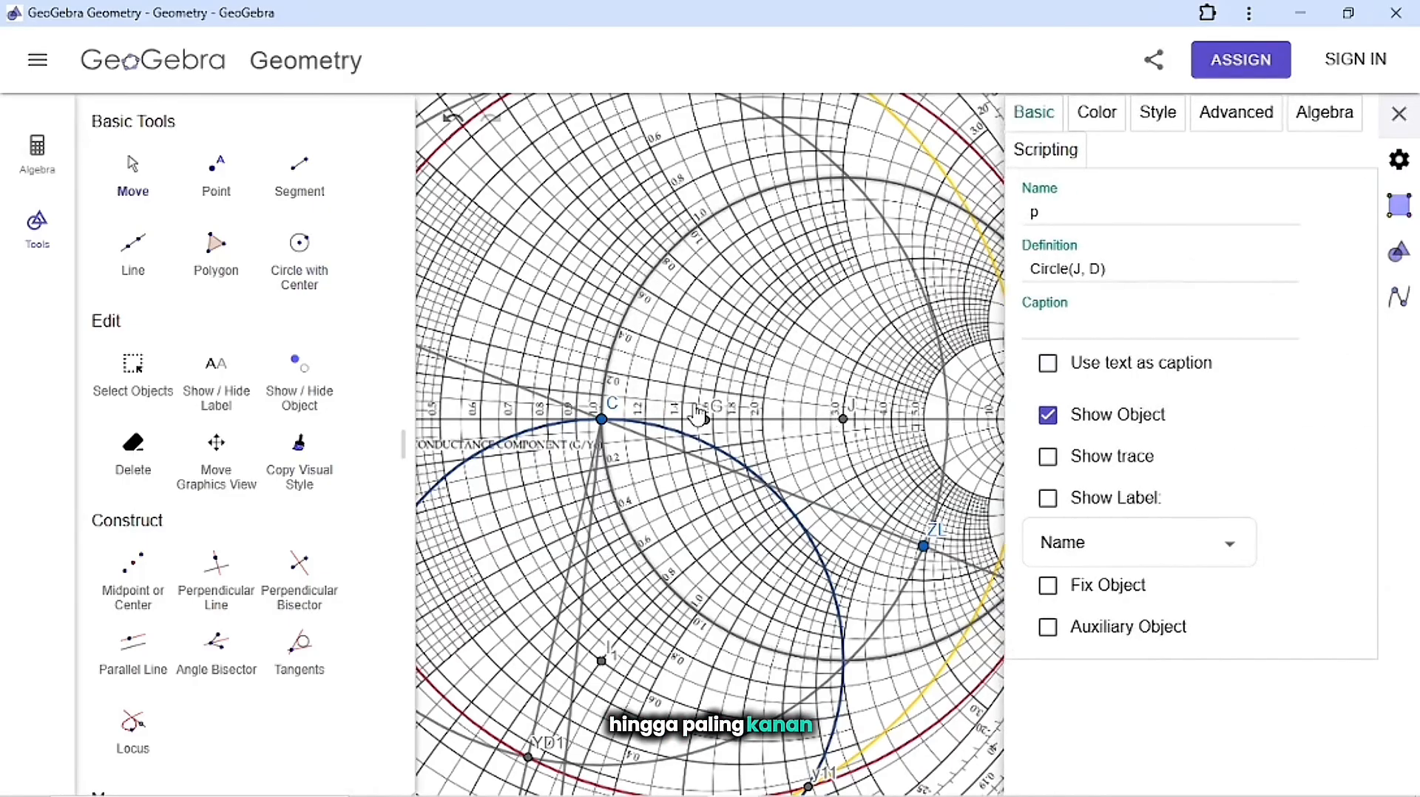
click(1401, 116)
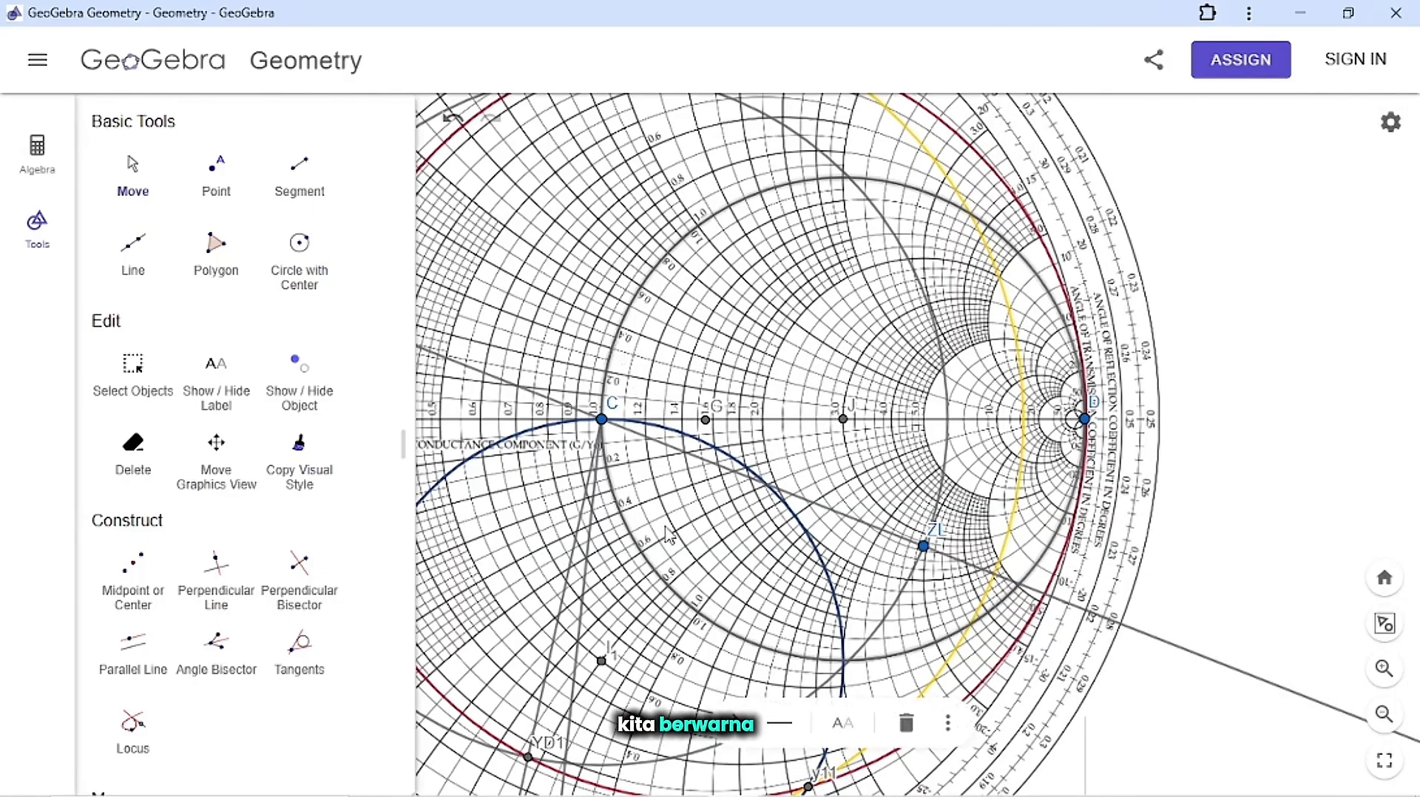
click(737, 723)
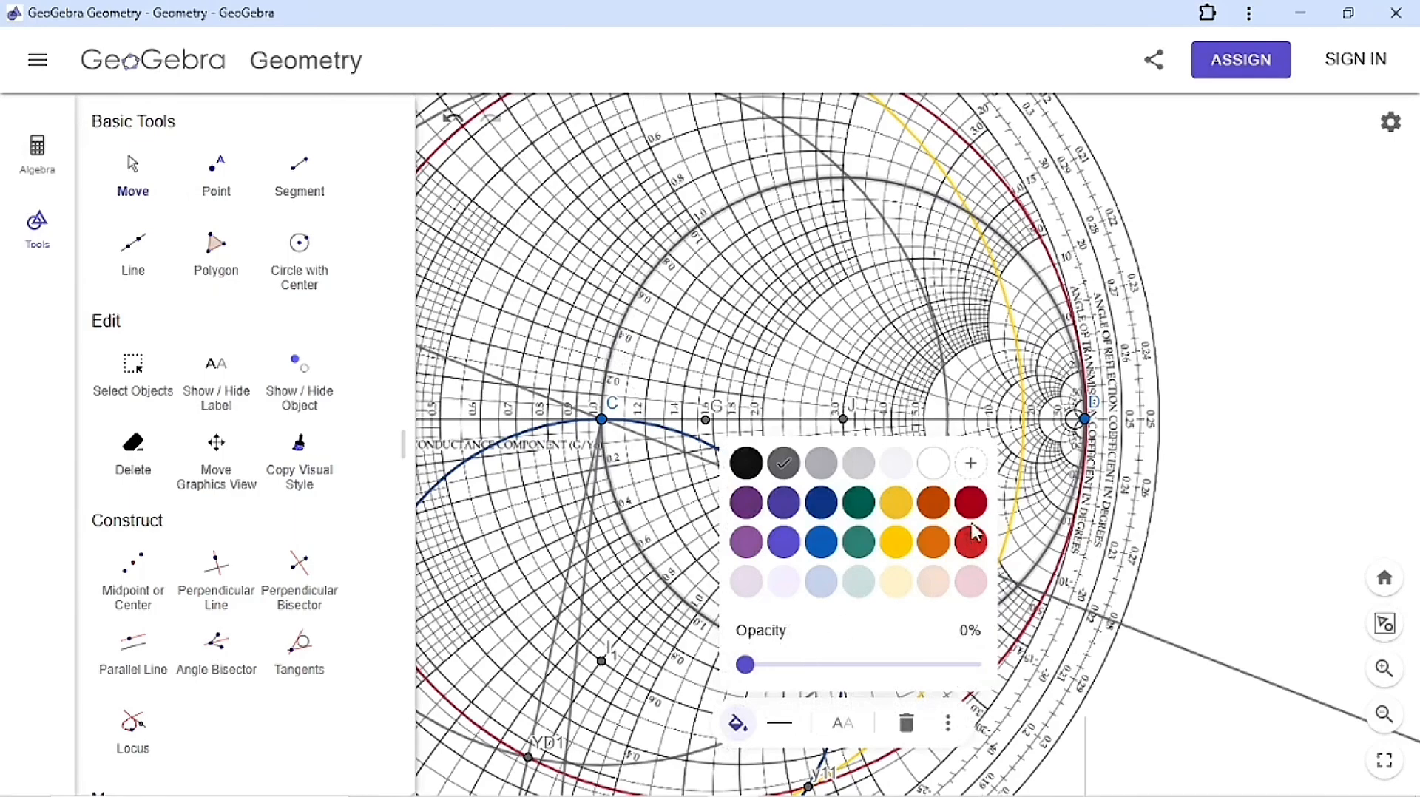
click(933, 542)
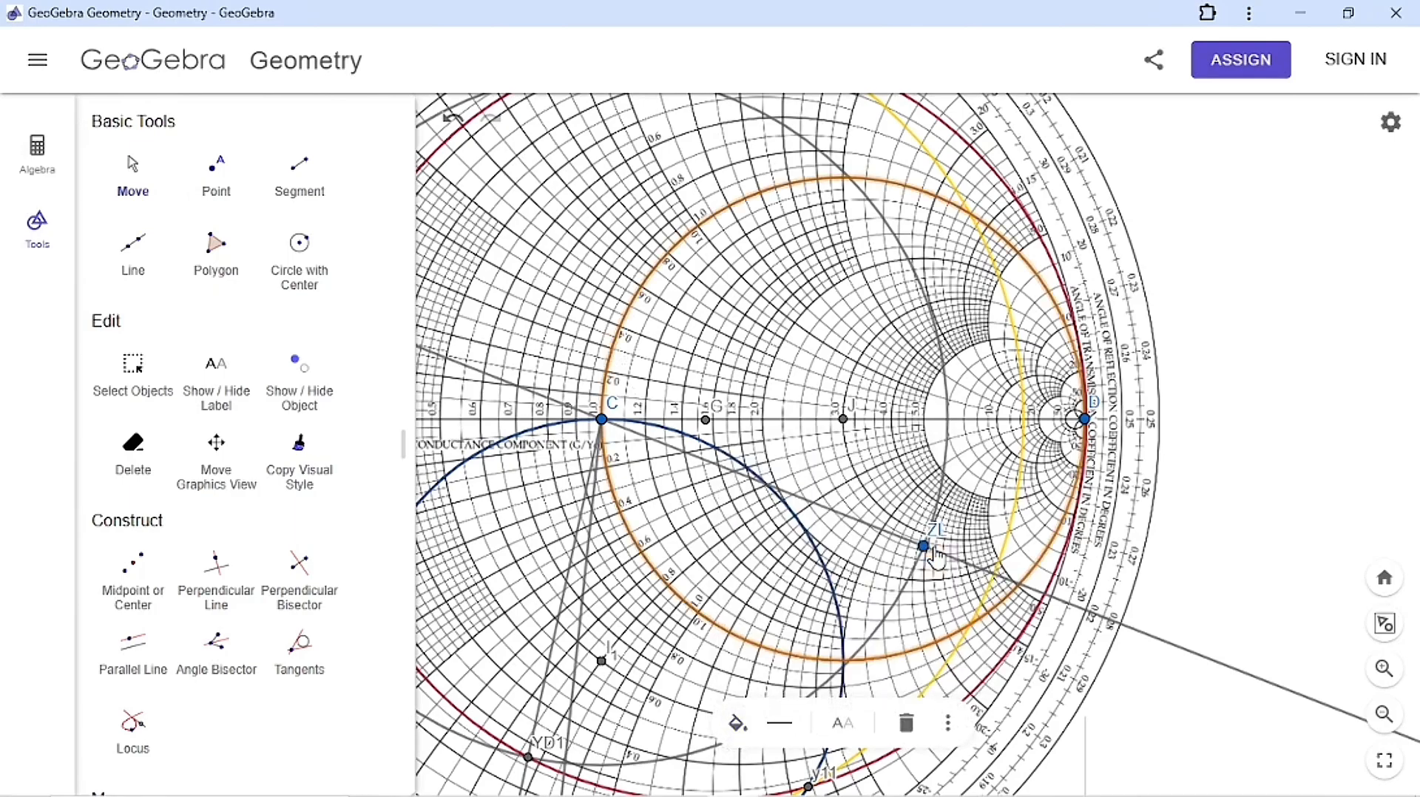
click(1271, 379)
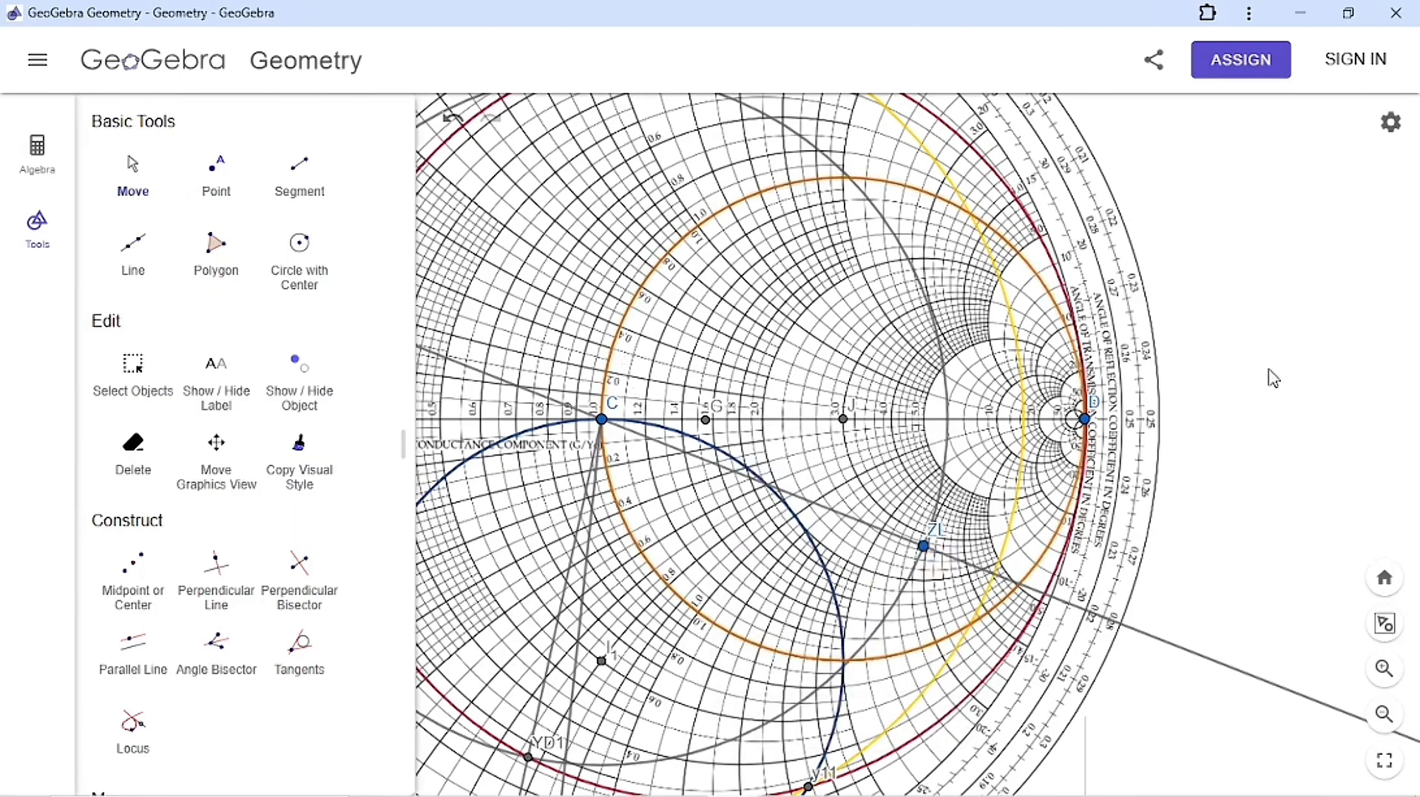
Recheck step 13 in the PDF and mark the intersections of the yellow SWR circle with the orange unit circle.
key(alt+Tab)
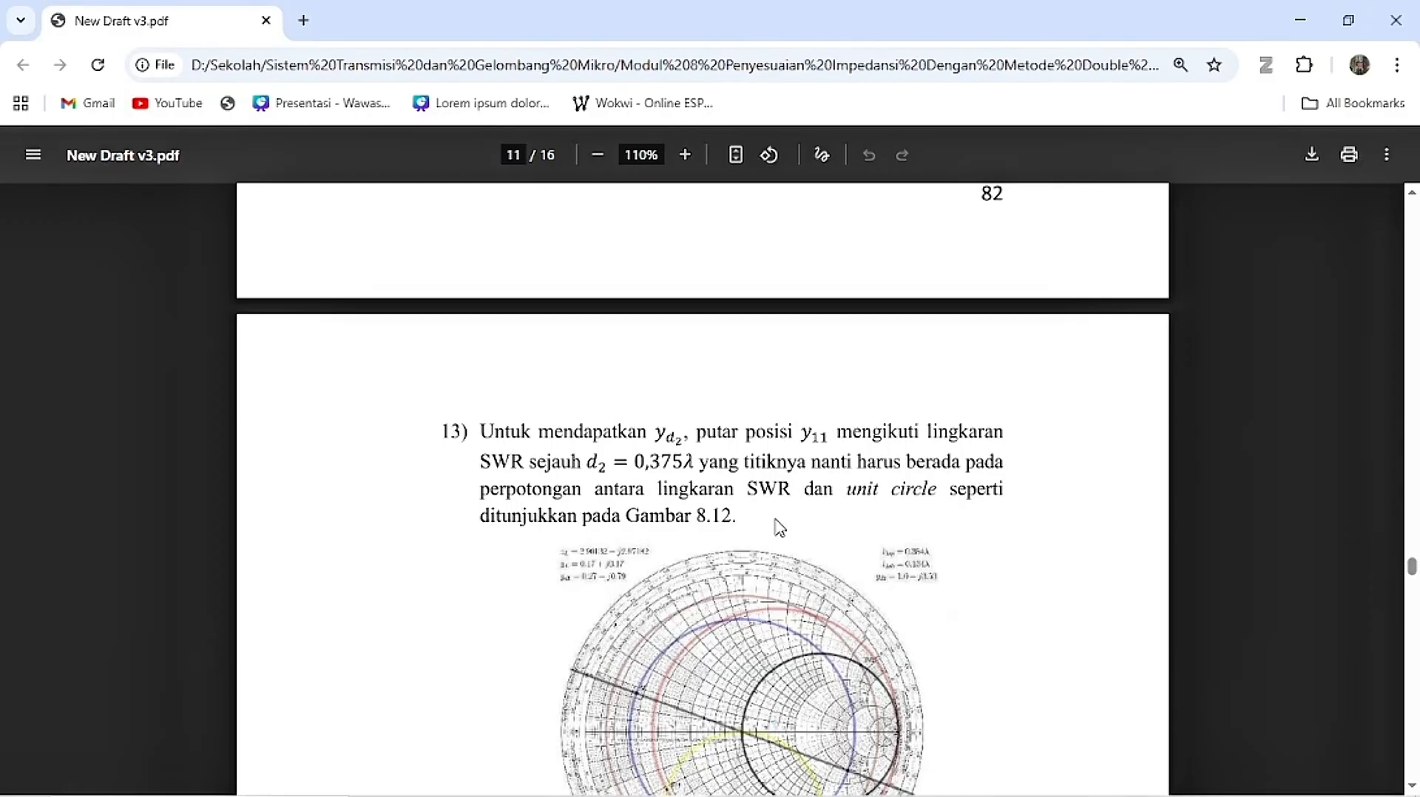
key(alt+Tab)
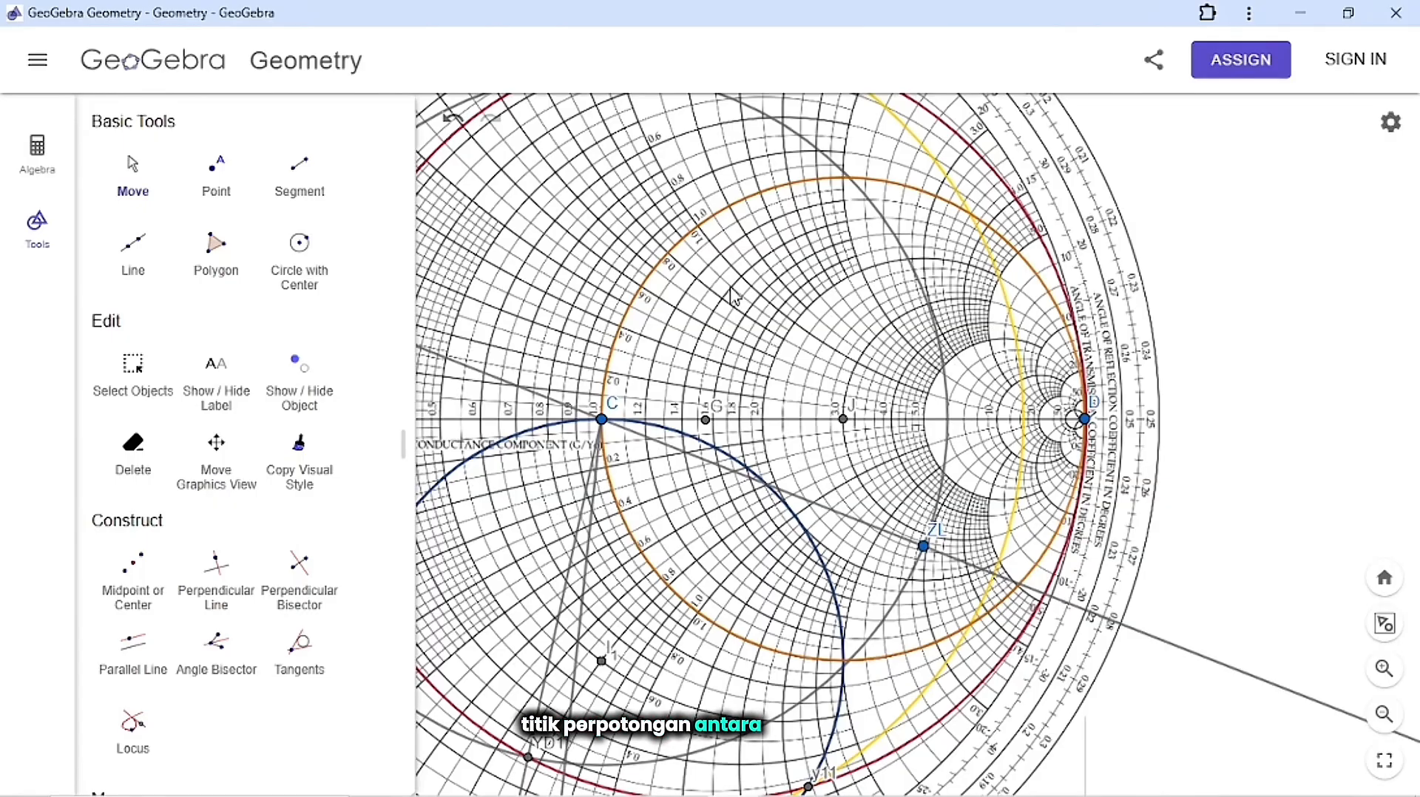
drag(732, 295, 683, 340)
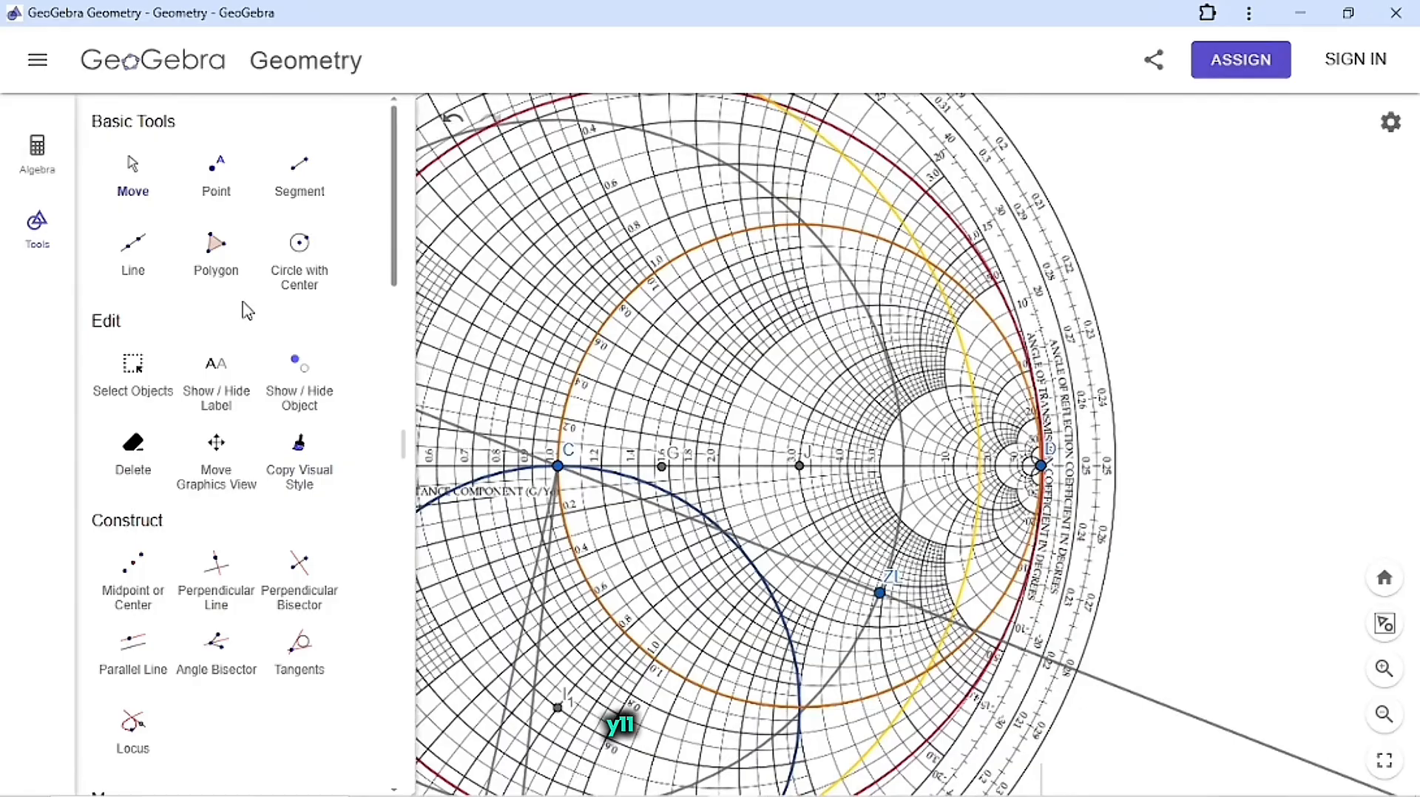
scroll(244, 310, down, 8)
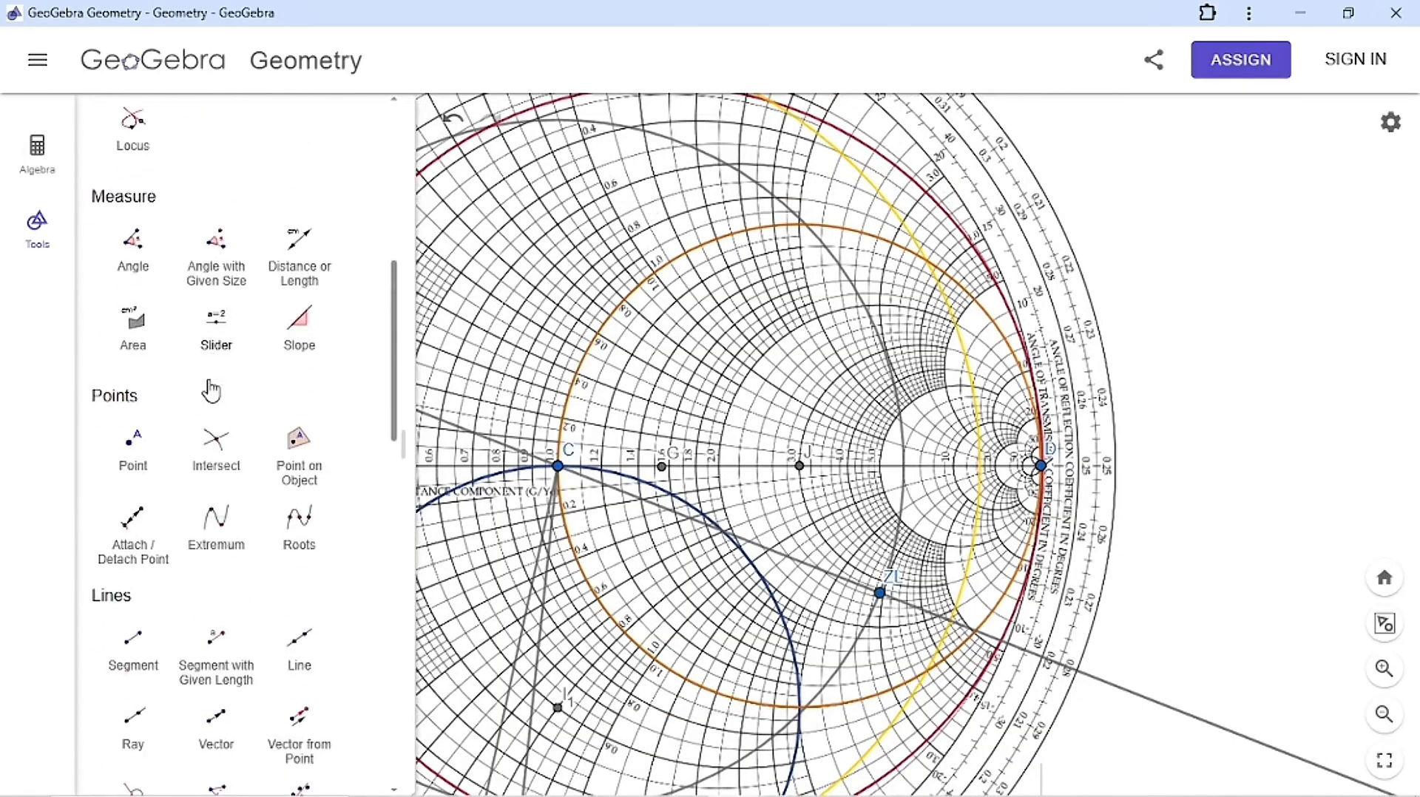
click(219, 453)
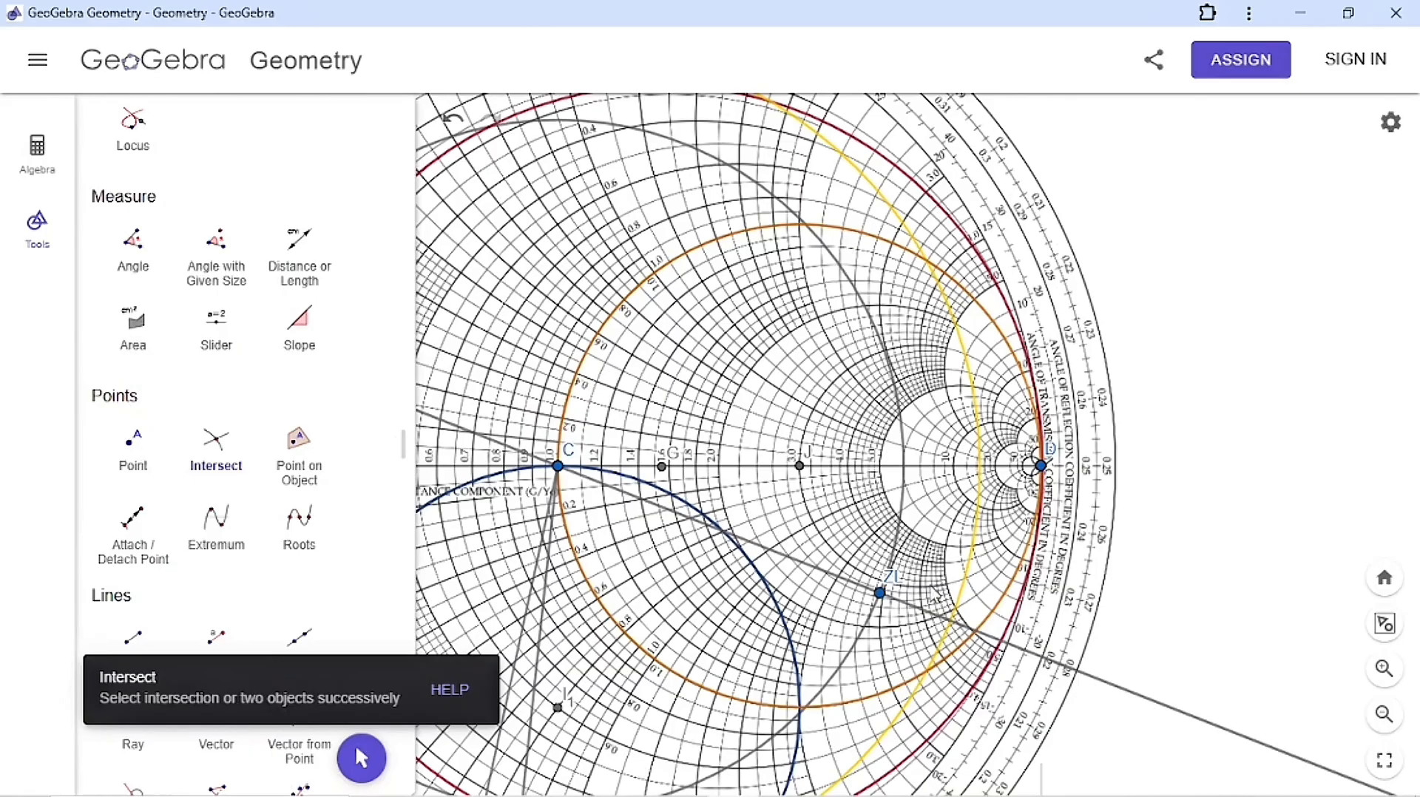
drag(843, 539, 802, 674)
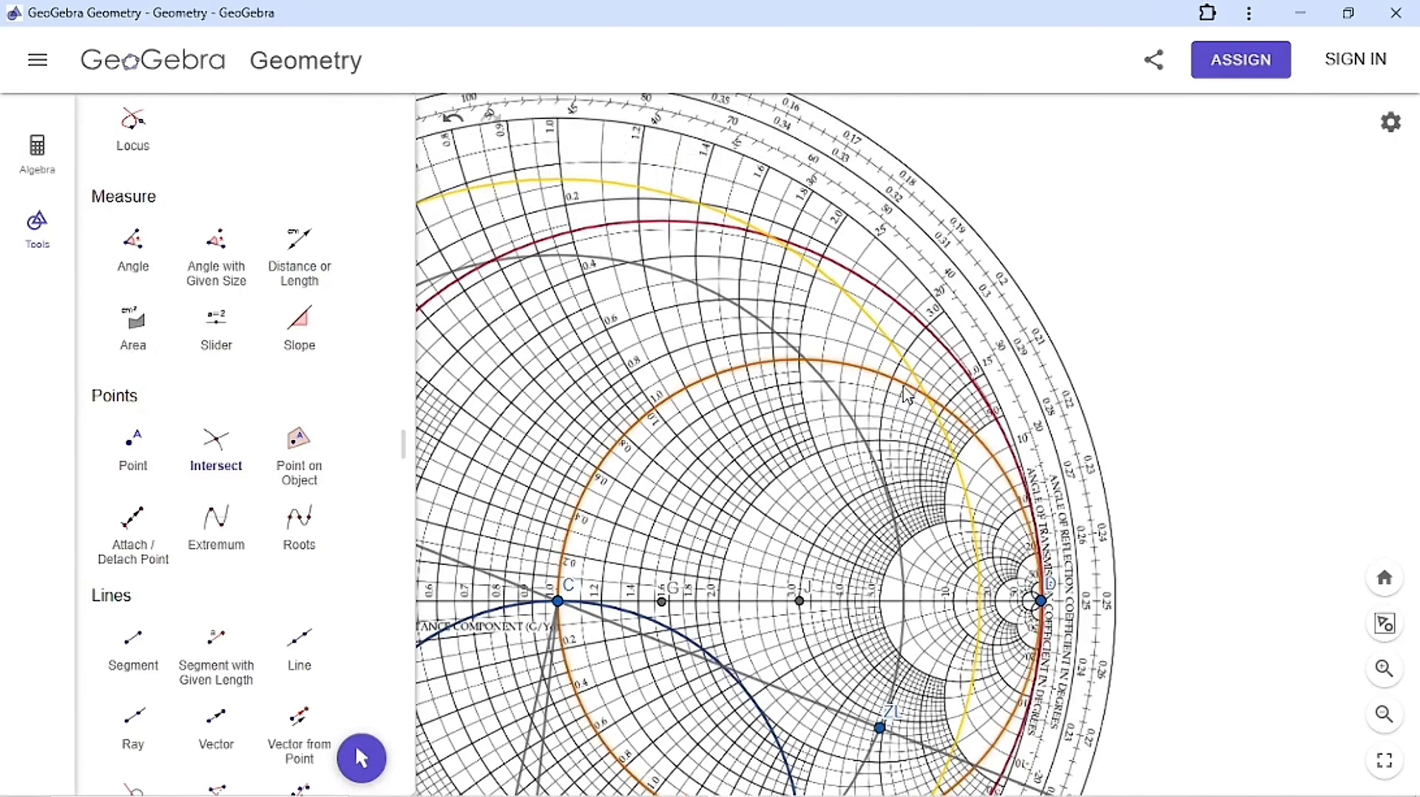
drag(1018, 539, 1011, 402)
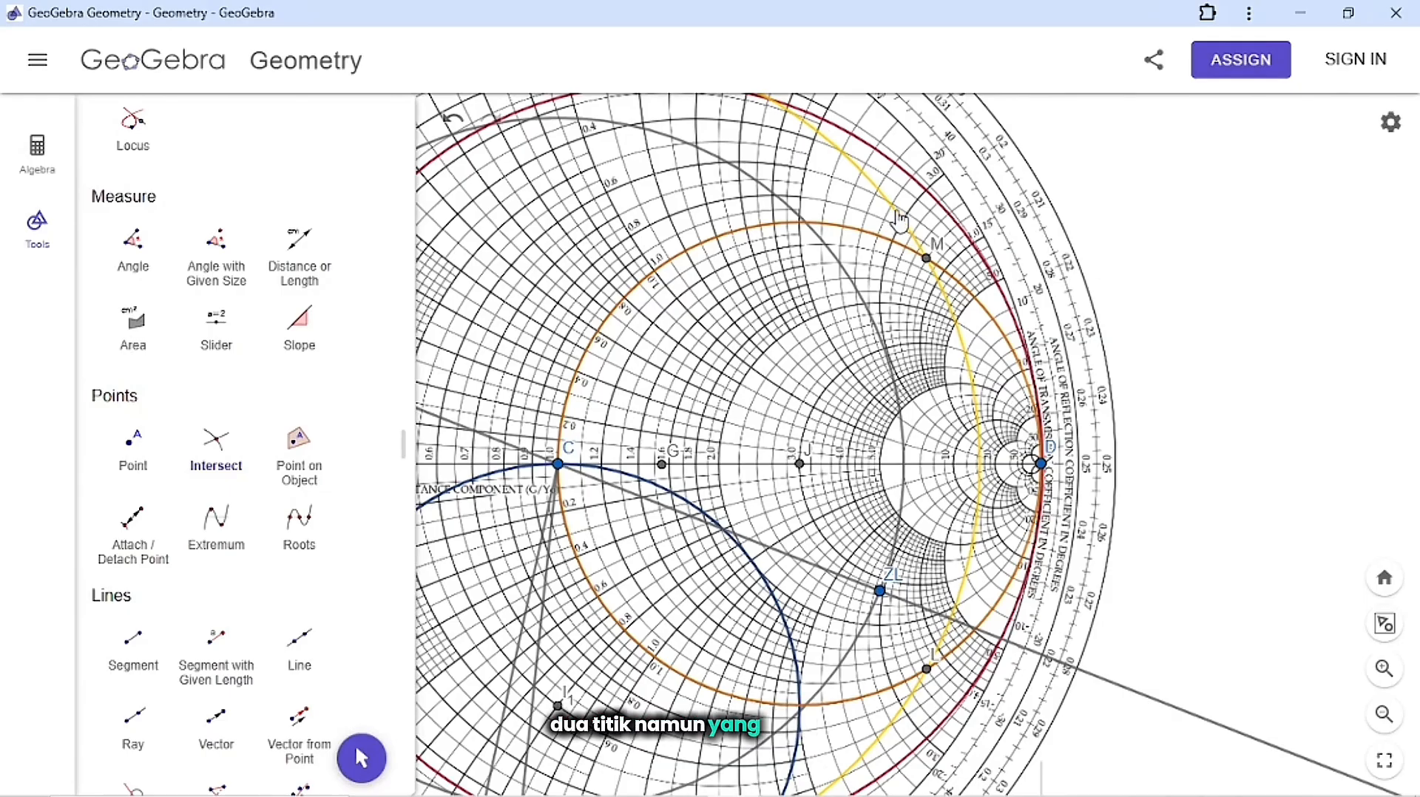
Rename the upper intersection of the yellow SWR circle and the orange unit circle to YD2.
right_click(926, 261)
click(974, 381)
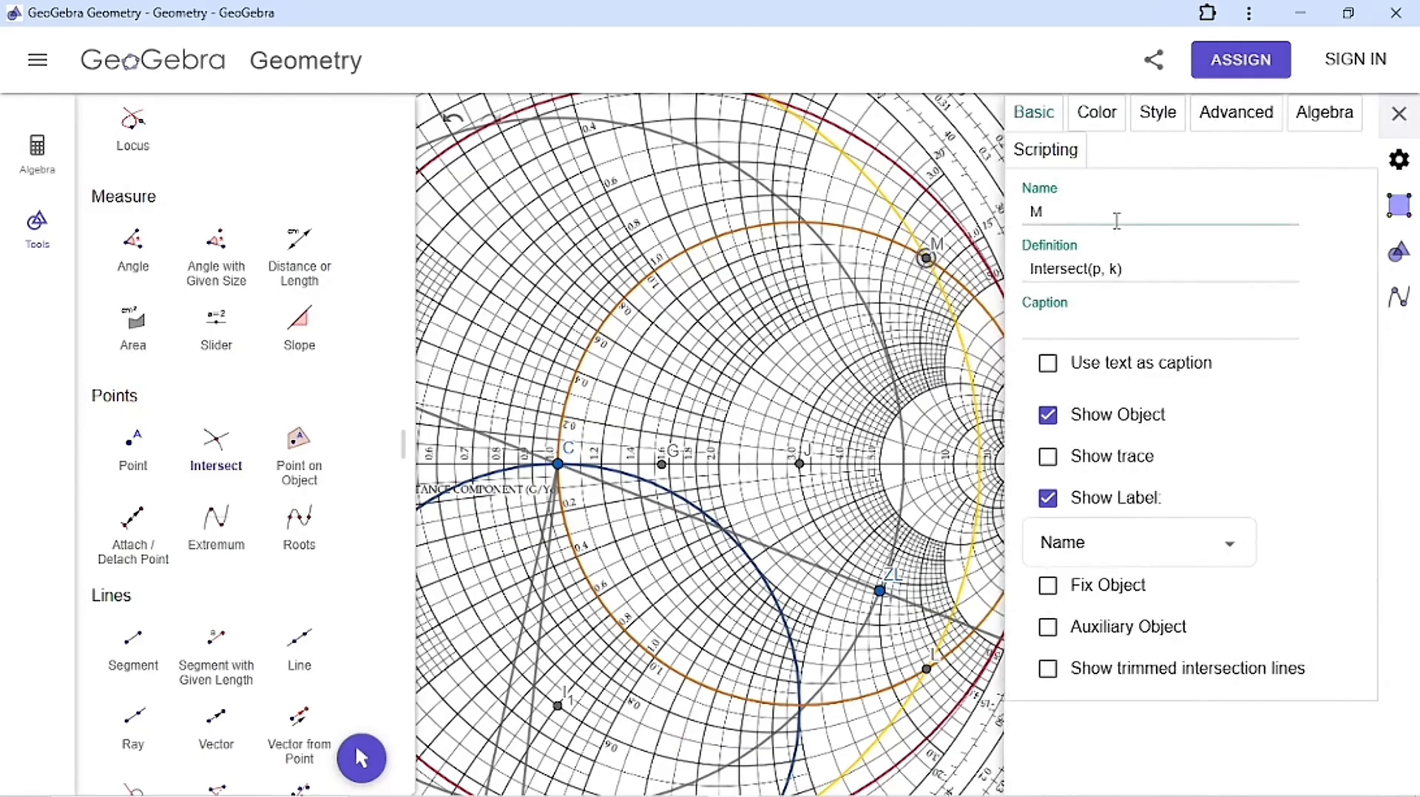
text(y)
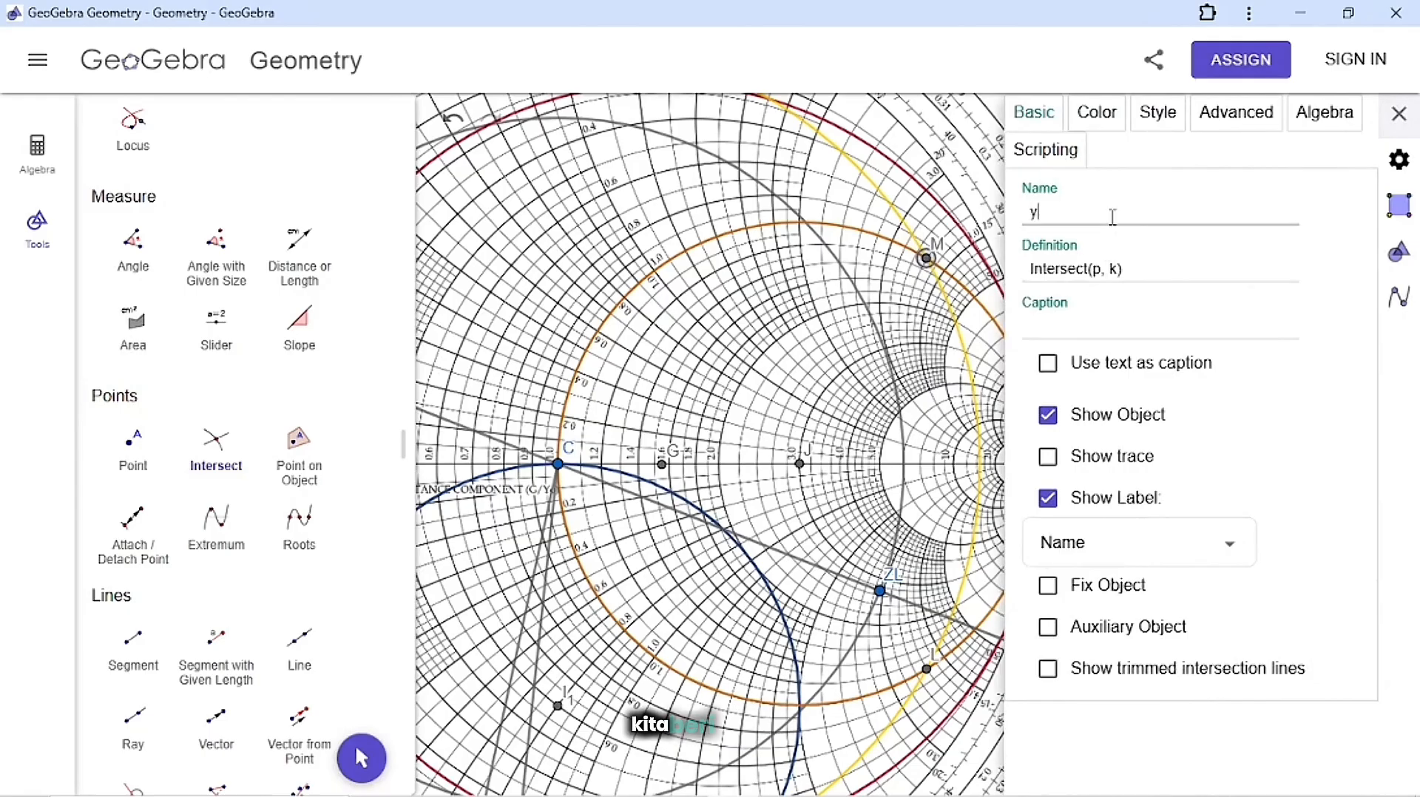
text(D2)
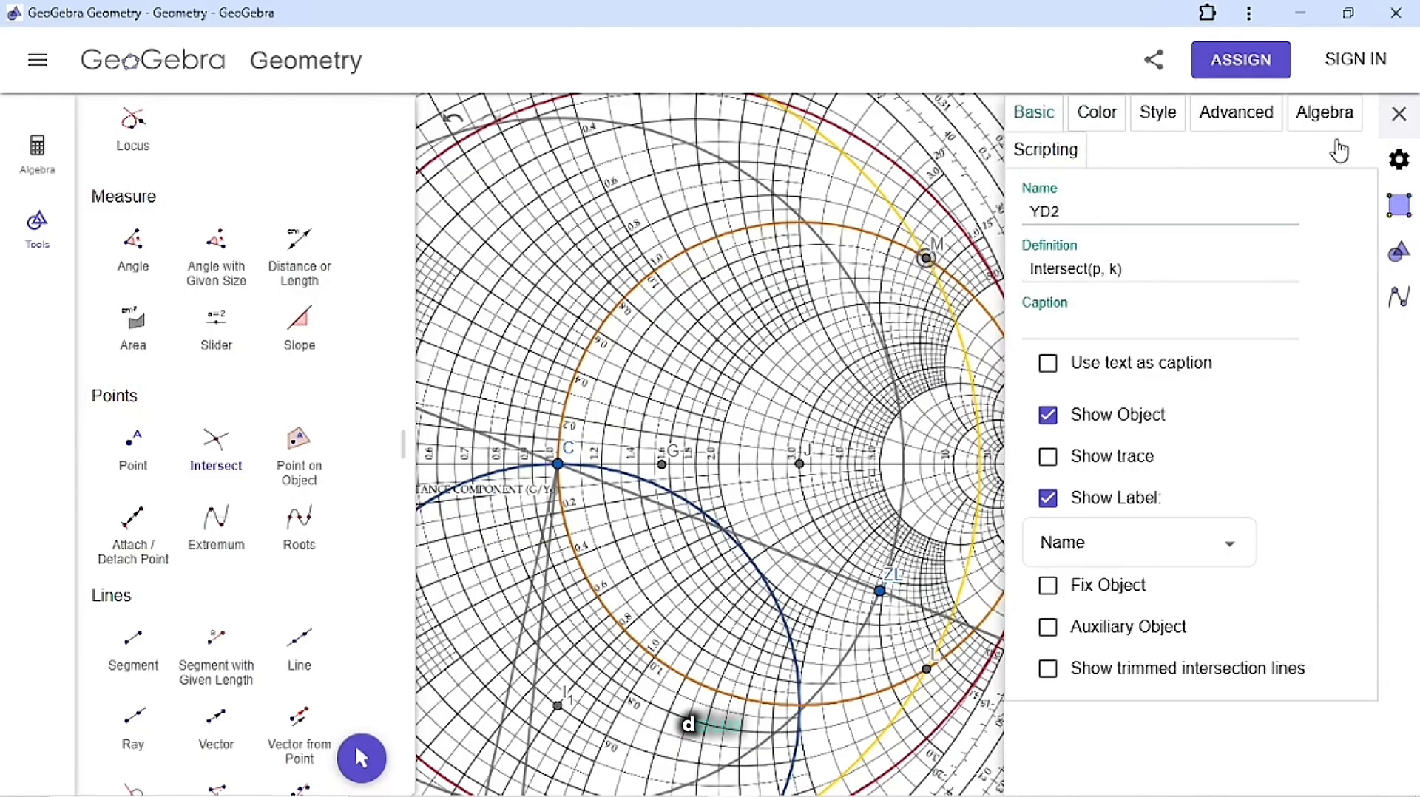
click(1396, 150)
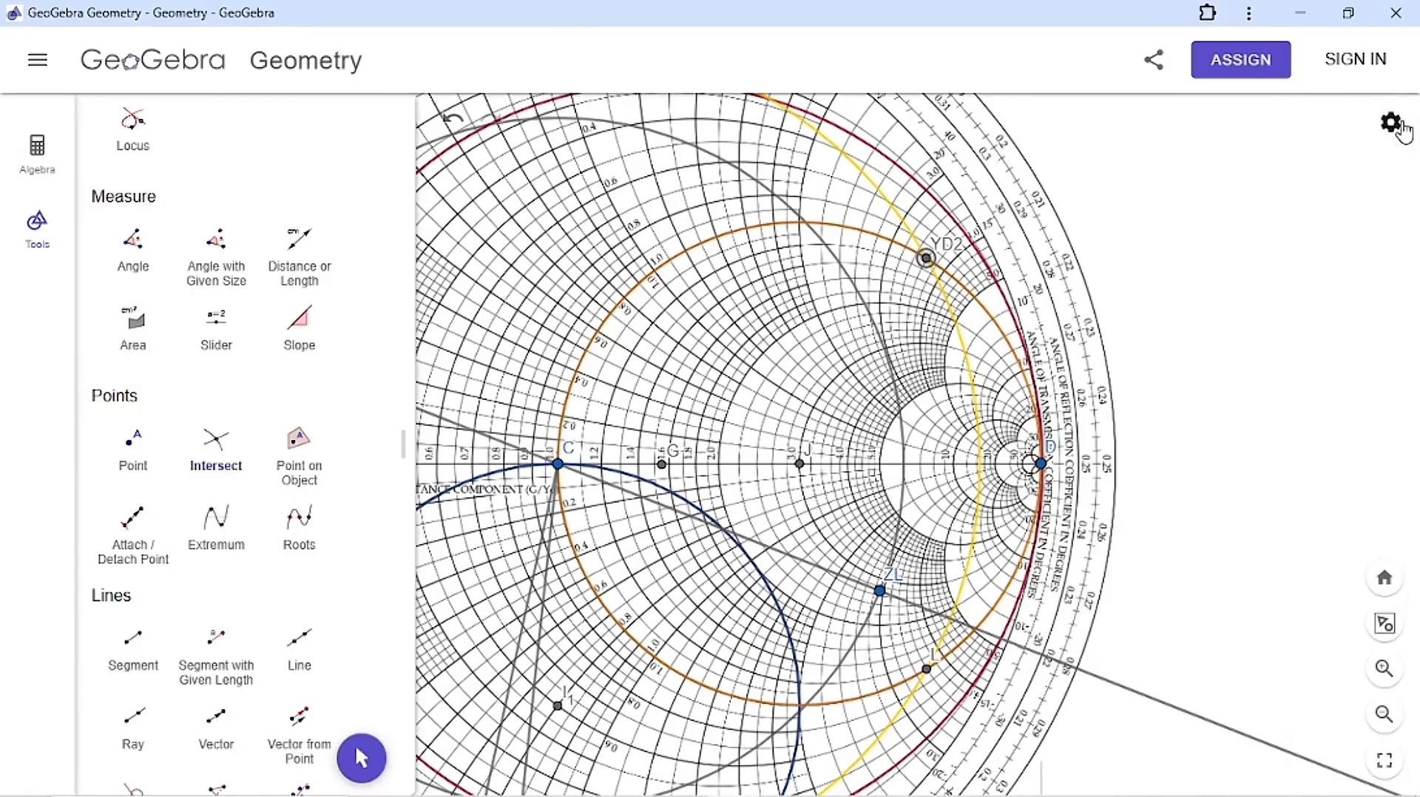
Read the admittance at YD2 on the Smith chart and record "YD2 = 1 + J3.6" in the Notepad notes.
scroll(987, 314, up, 6)
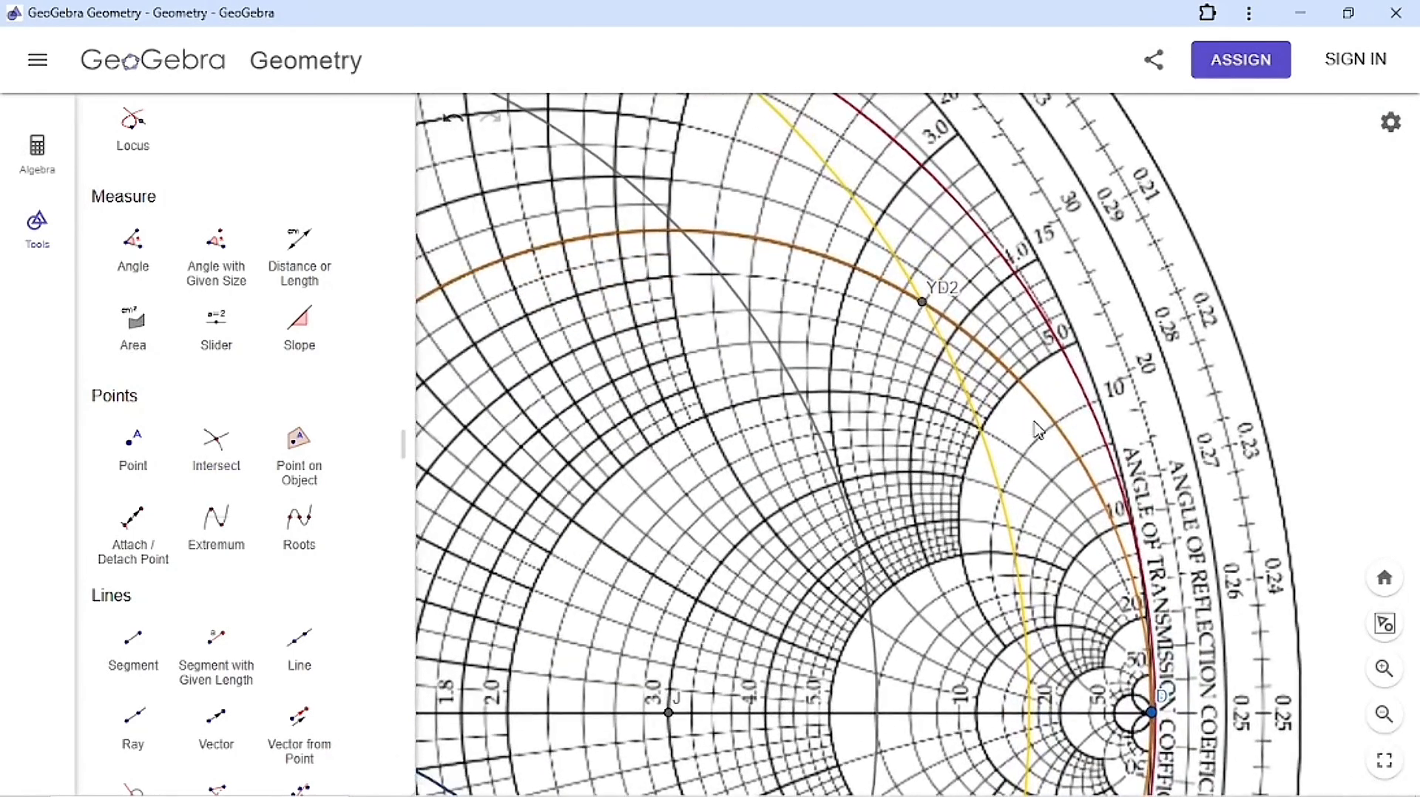
key(alt+Tab)
key(Tab)
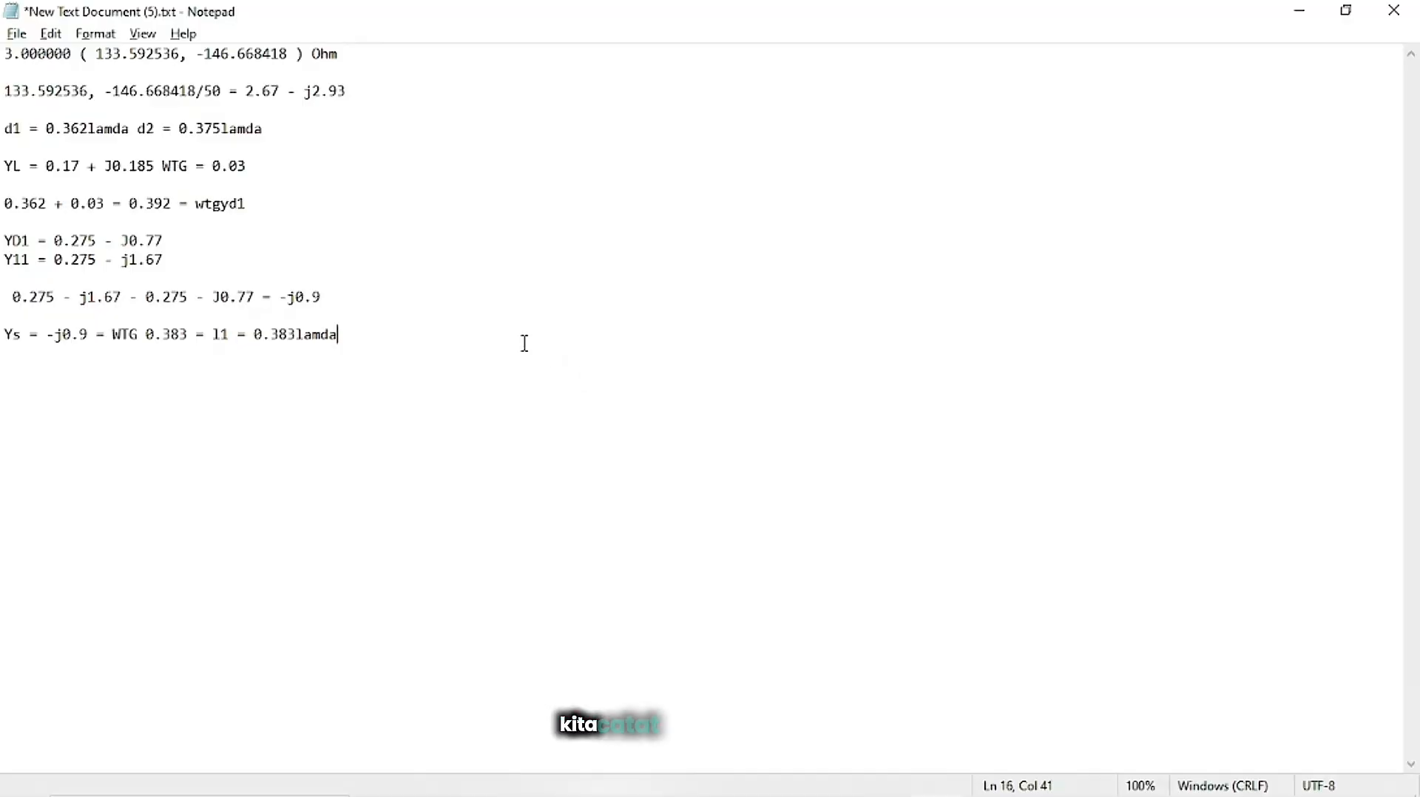
key(Return)
key(Return)
text(YD)
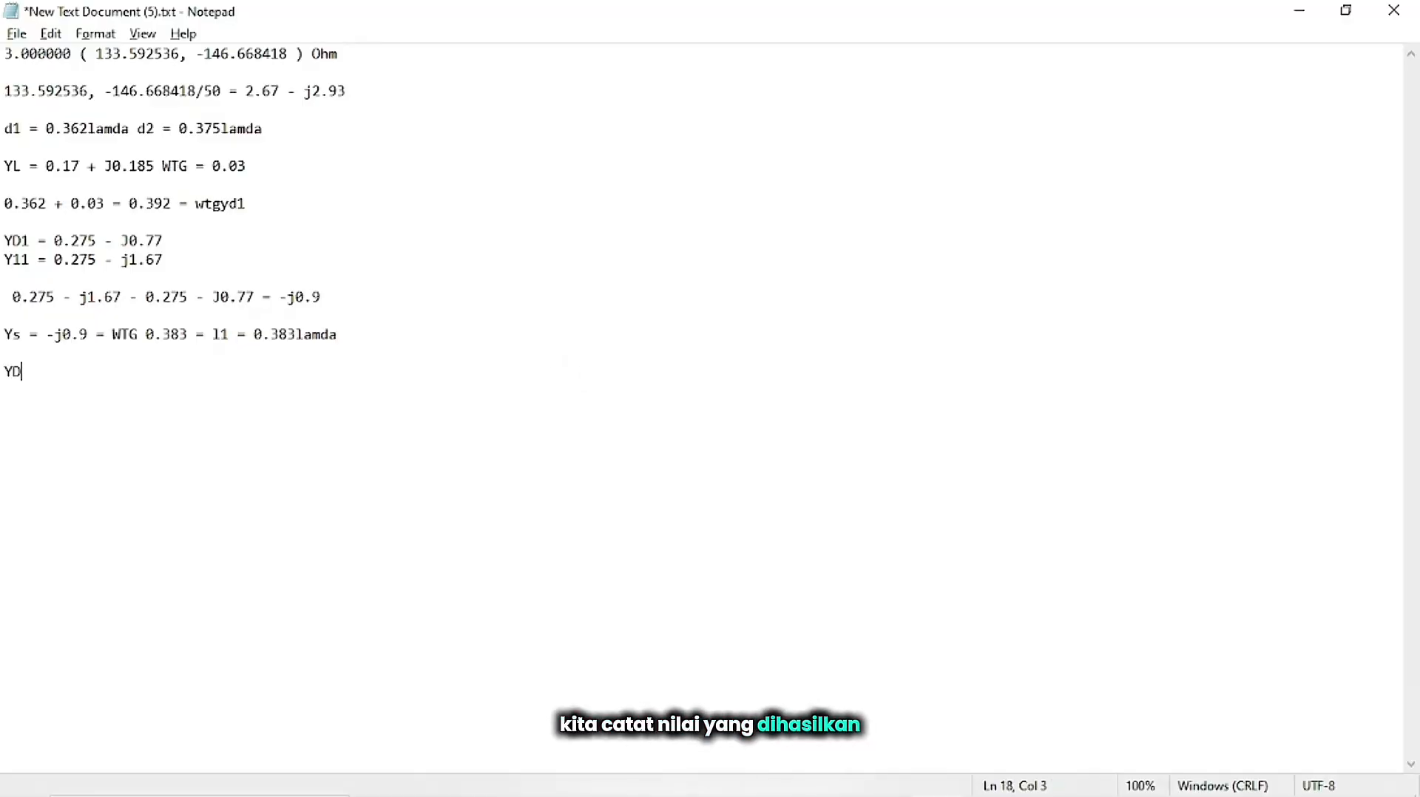
text(2 = 1)
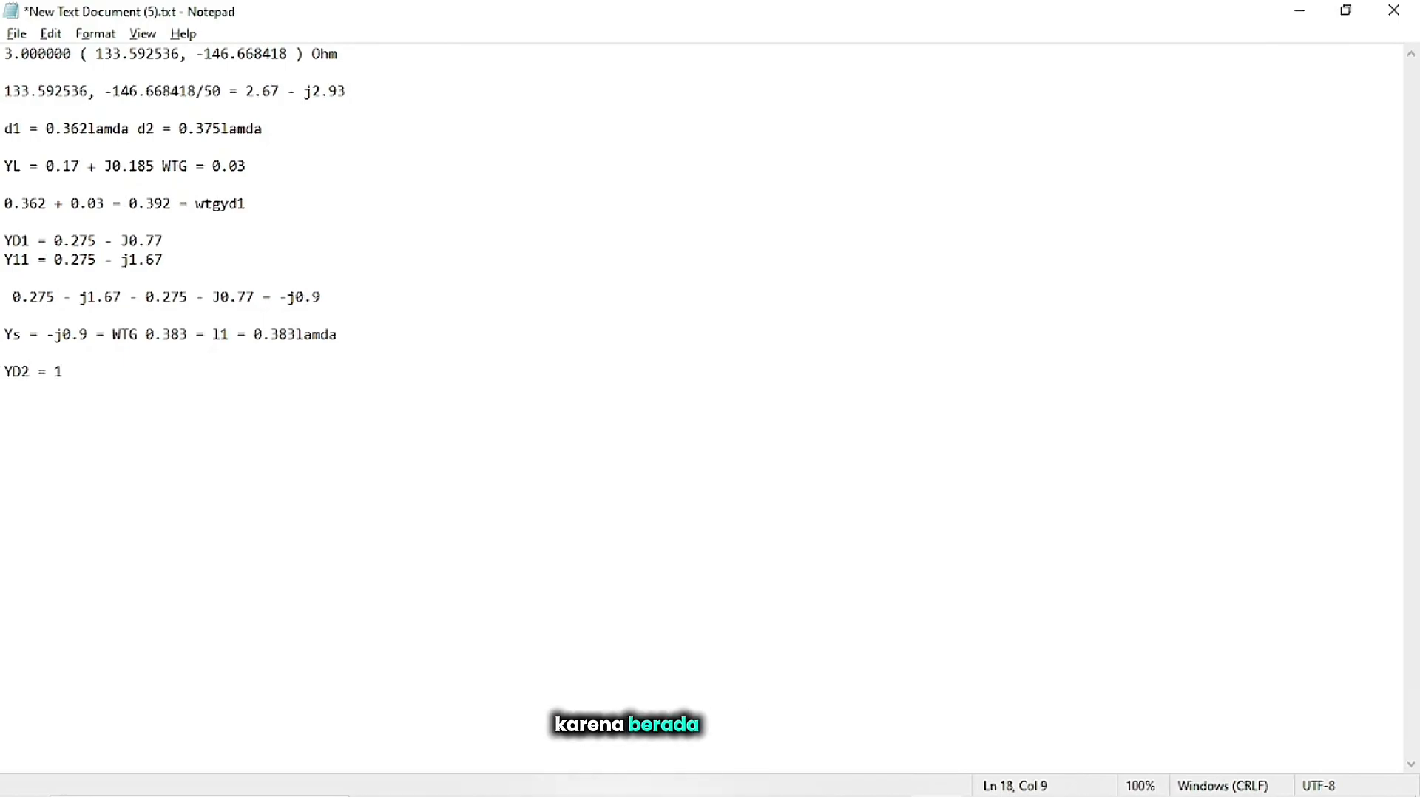
key(alt+Tab)
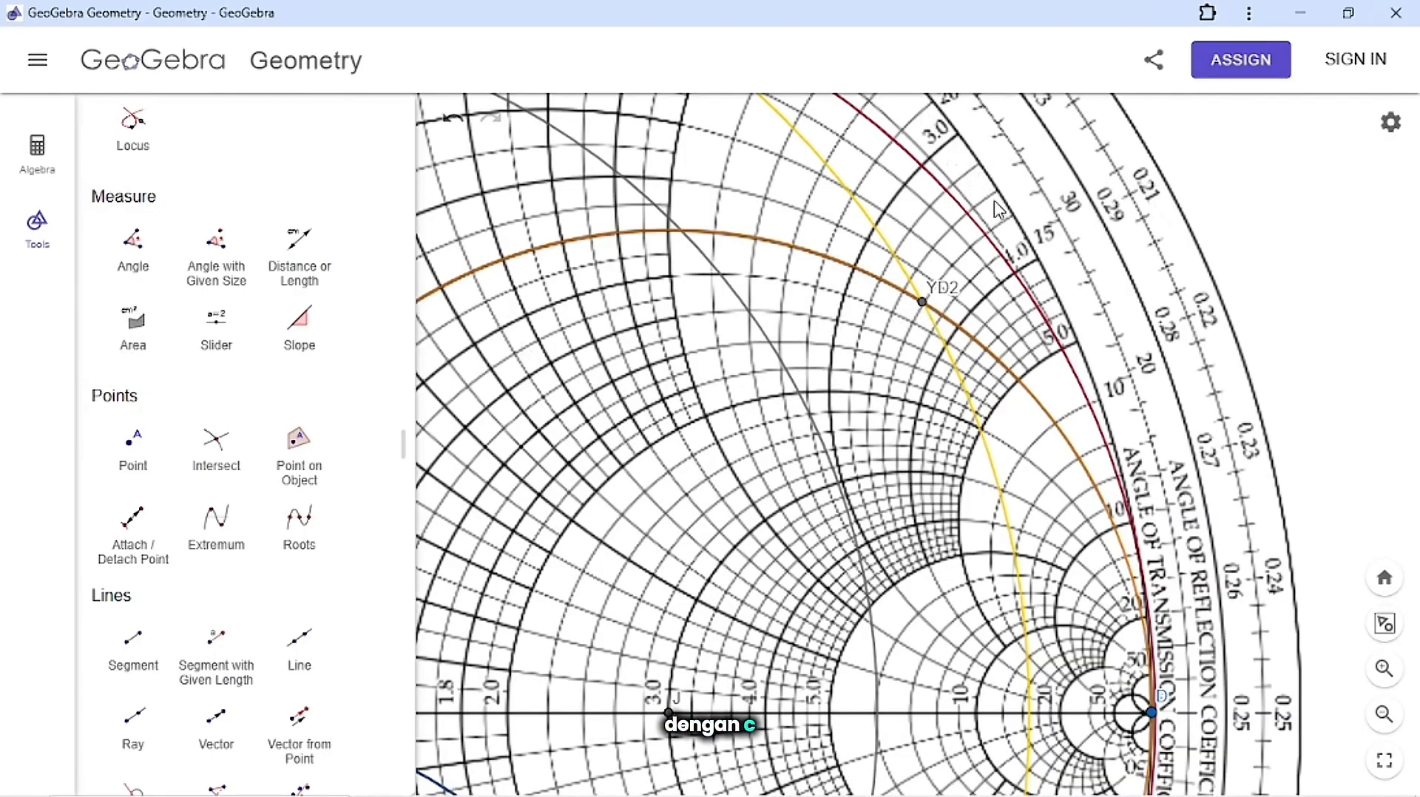
key(alt+Tab)
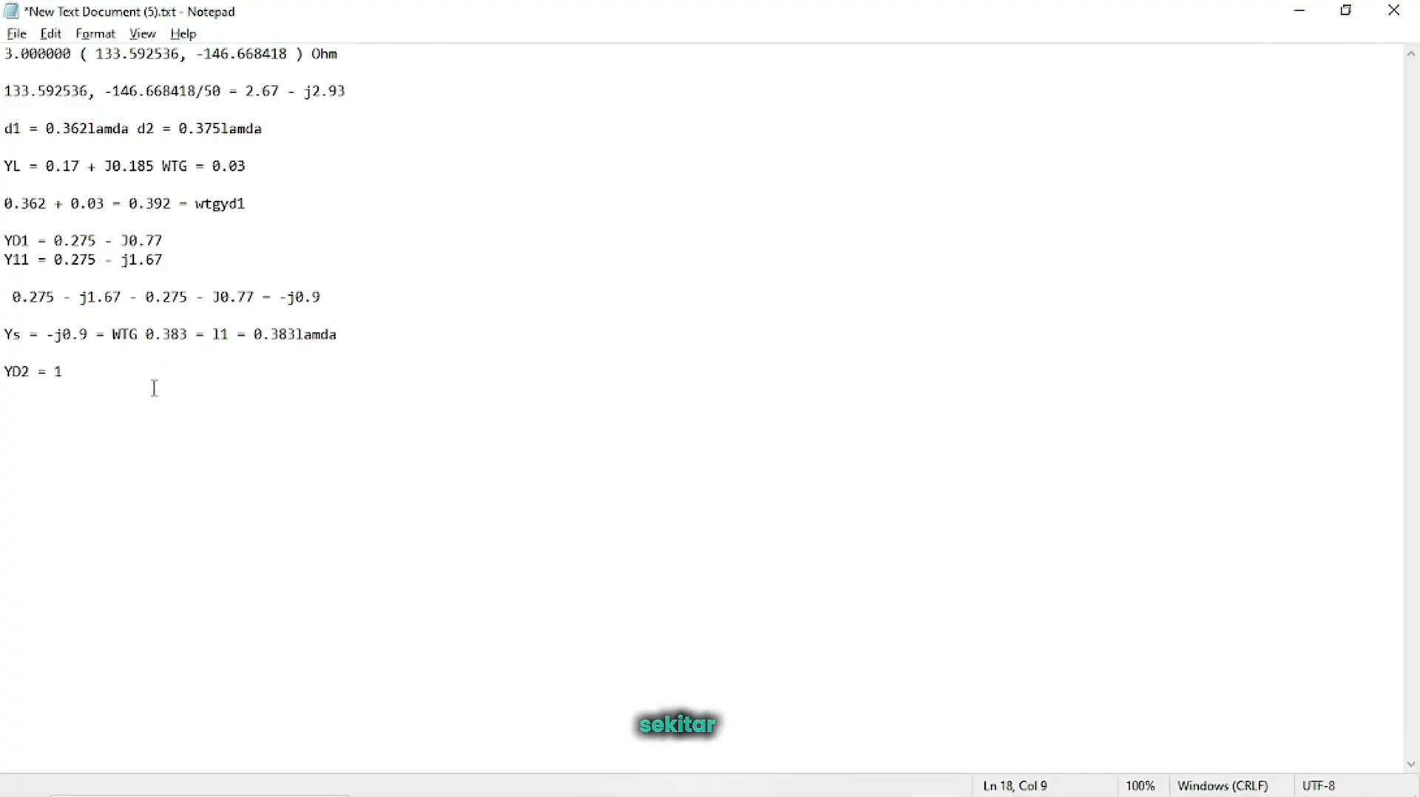
text(+)
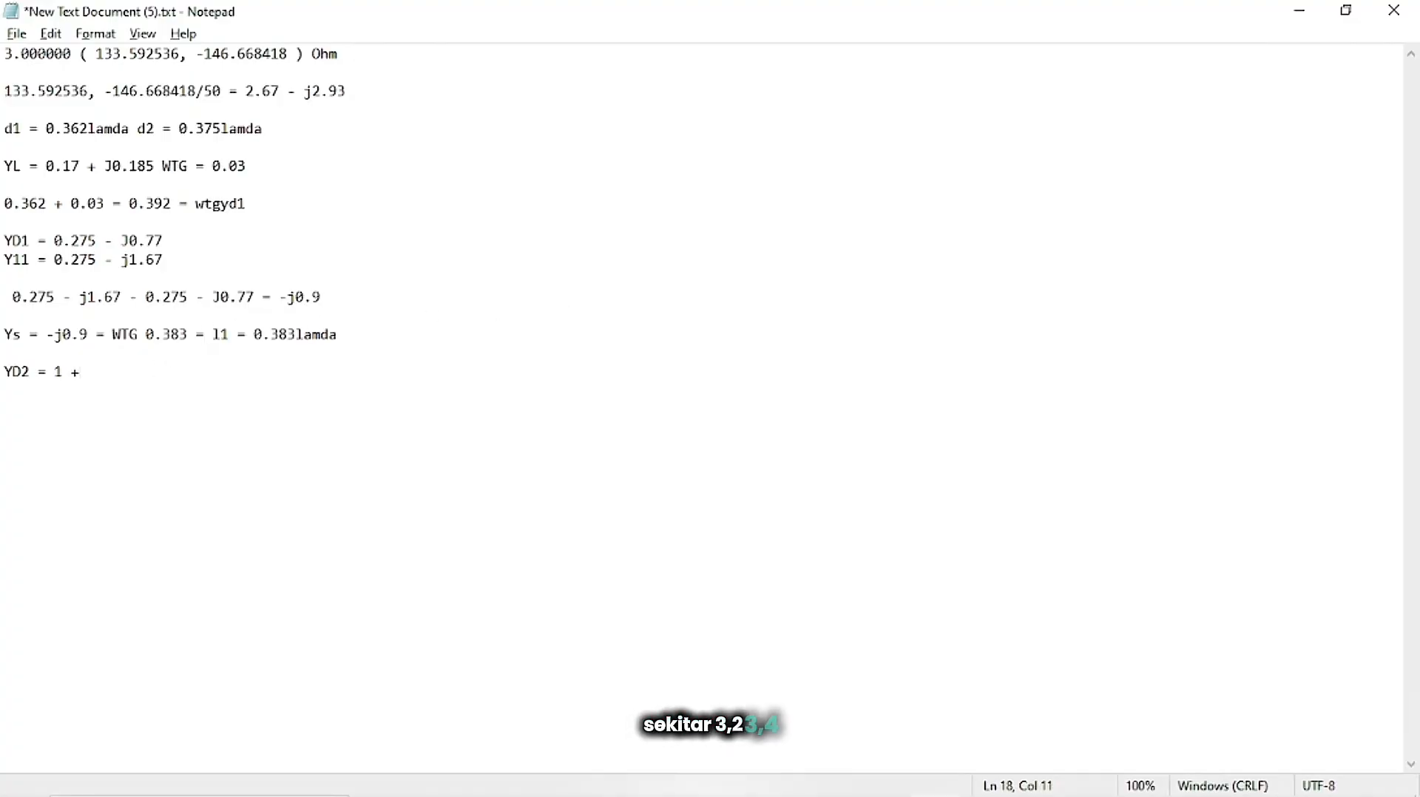
text( J3)
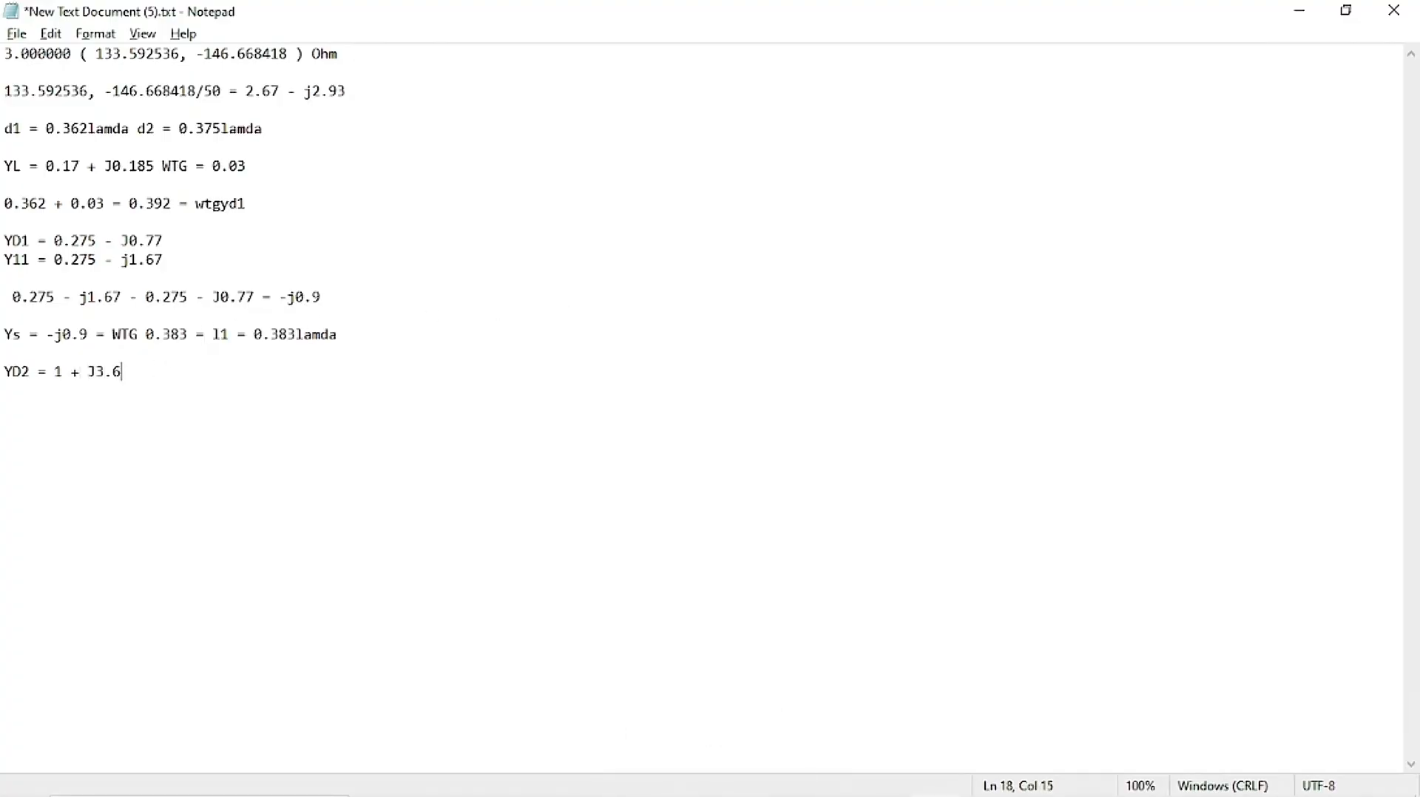
text(.6)
key(Return)
Consult step 14 in the New Draft v3 PDF and add the line "Y22 = 1" below YD2 in the Notepad notes.
key(alt+Tab)
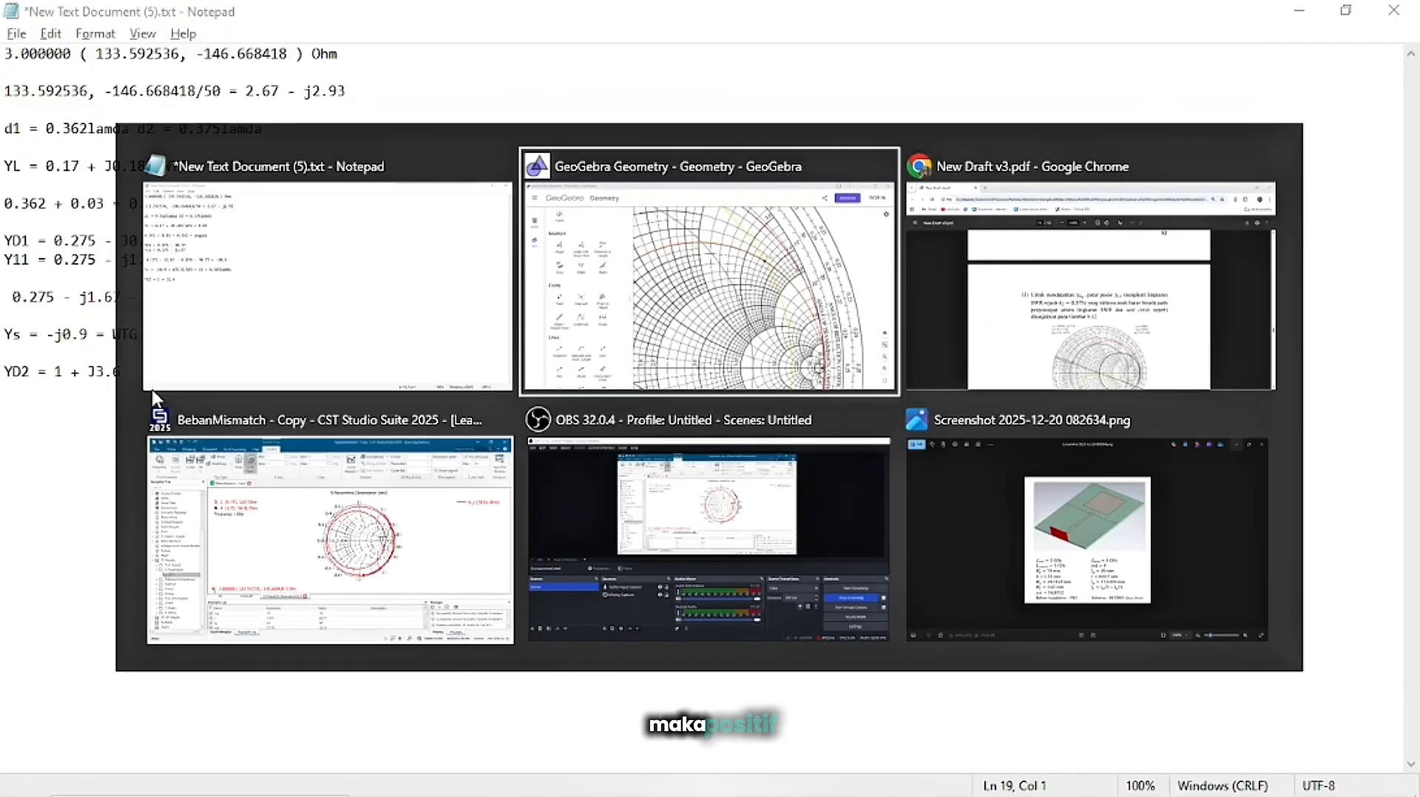
key(alt+Tab)
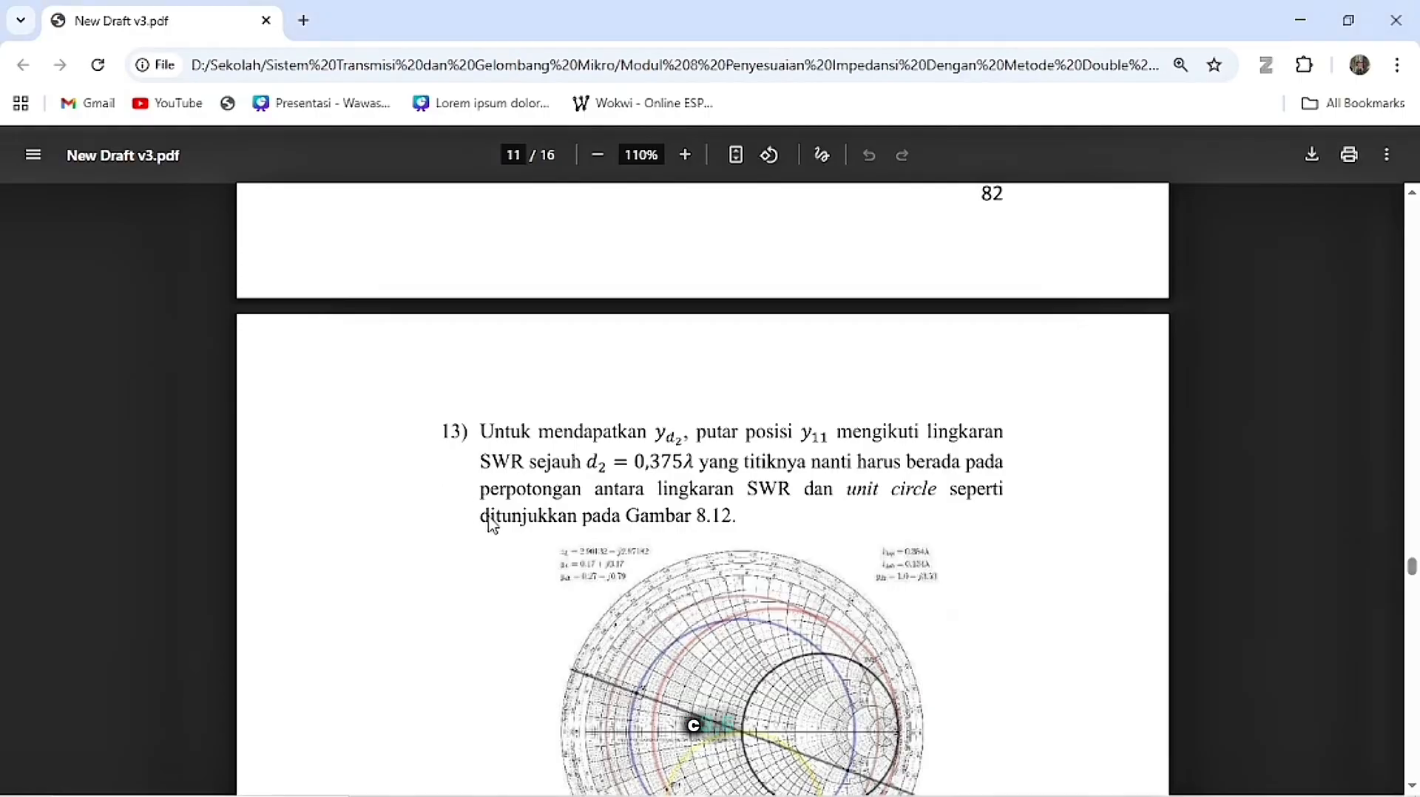
scroll(492, 525, down, 10)
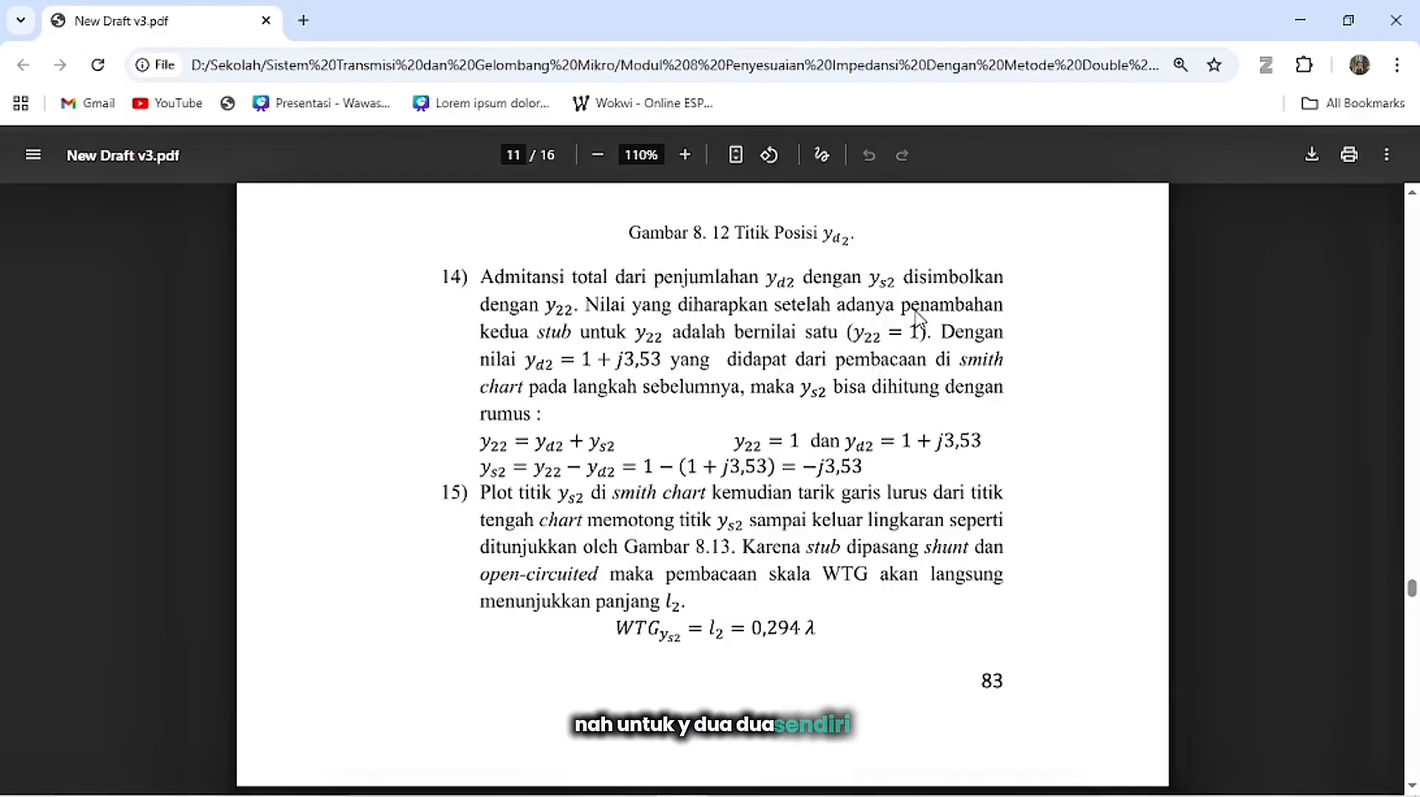
key(alt+Tab)
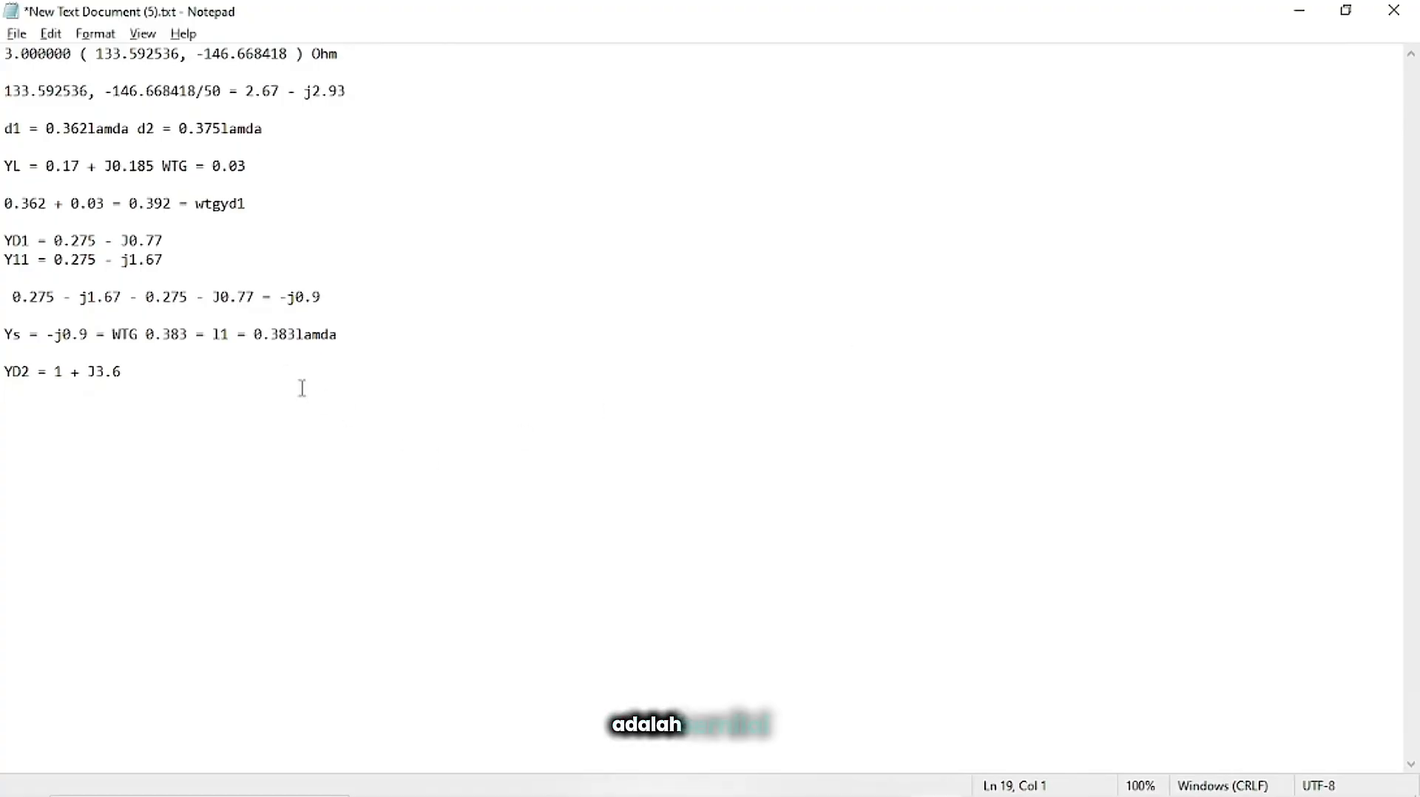
click(281, 372)
key(Return)
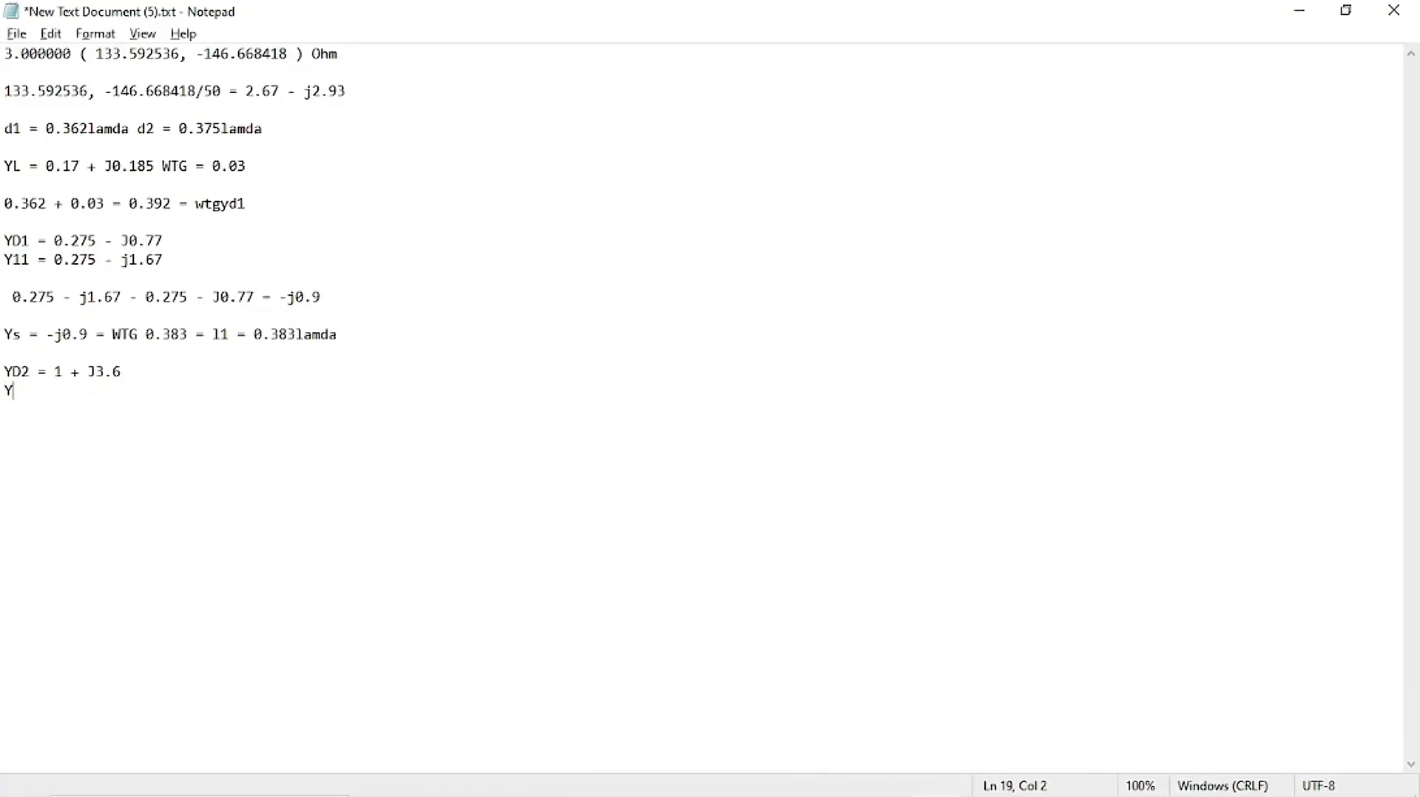
text(Y22 = 1  )
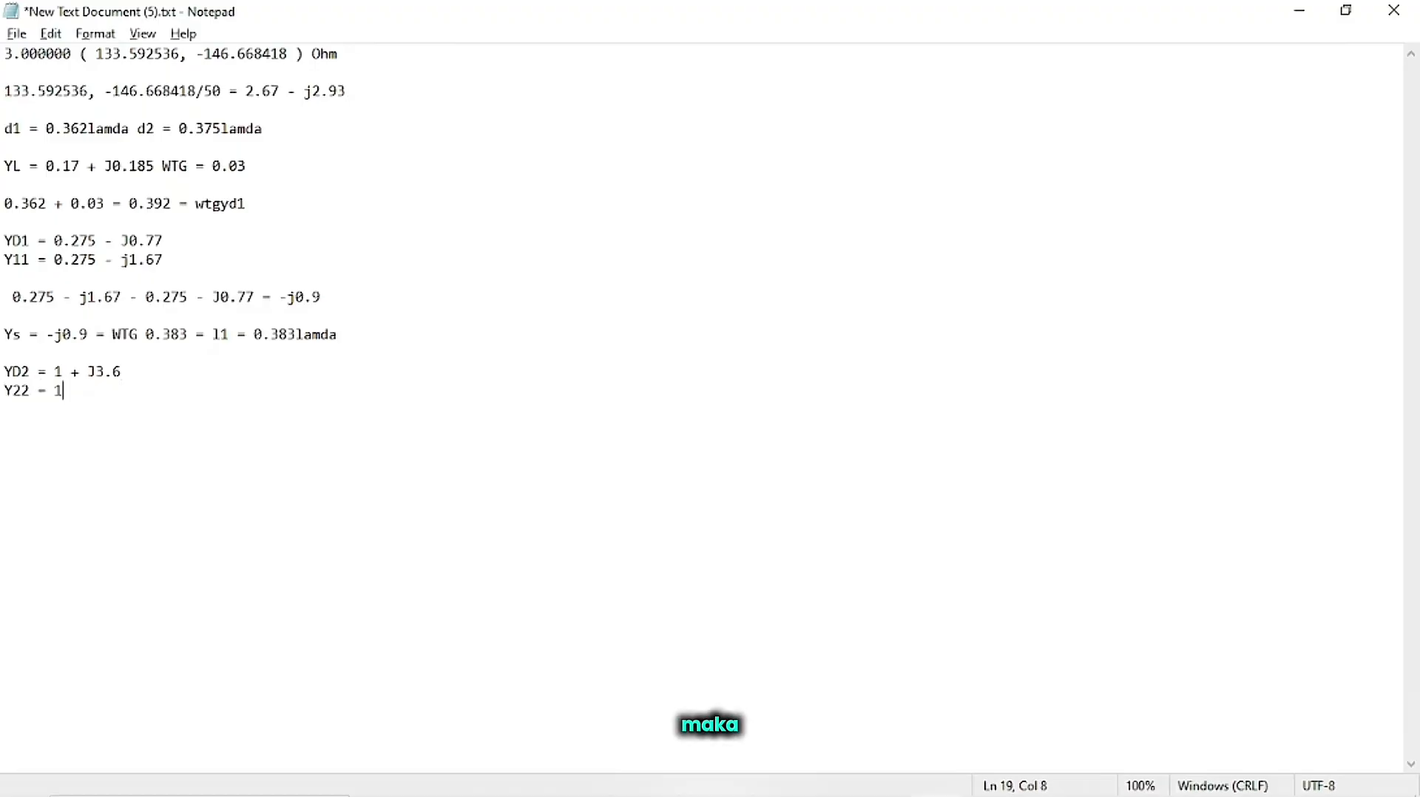
Write the subtraction "1 - 1 + J3.6" of YD2 from Y22 and the result "YS2 = -j3.6" on separate lines.
text(YS2 )
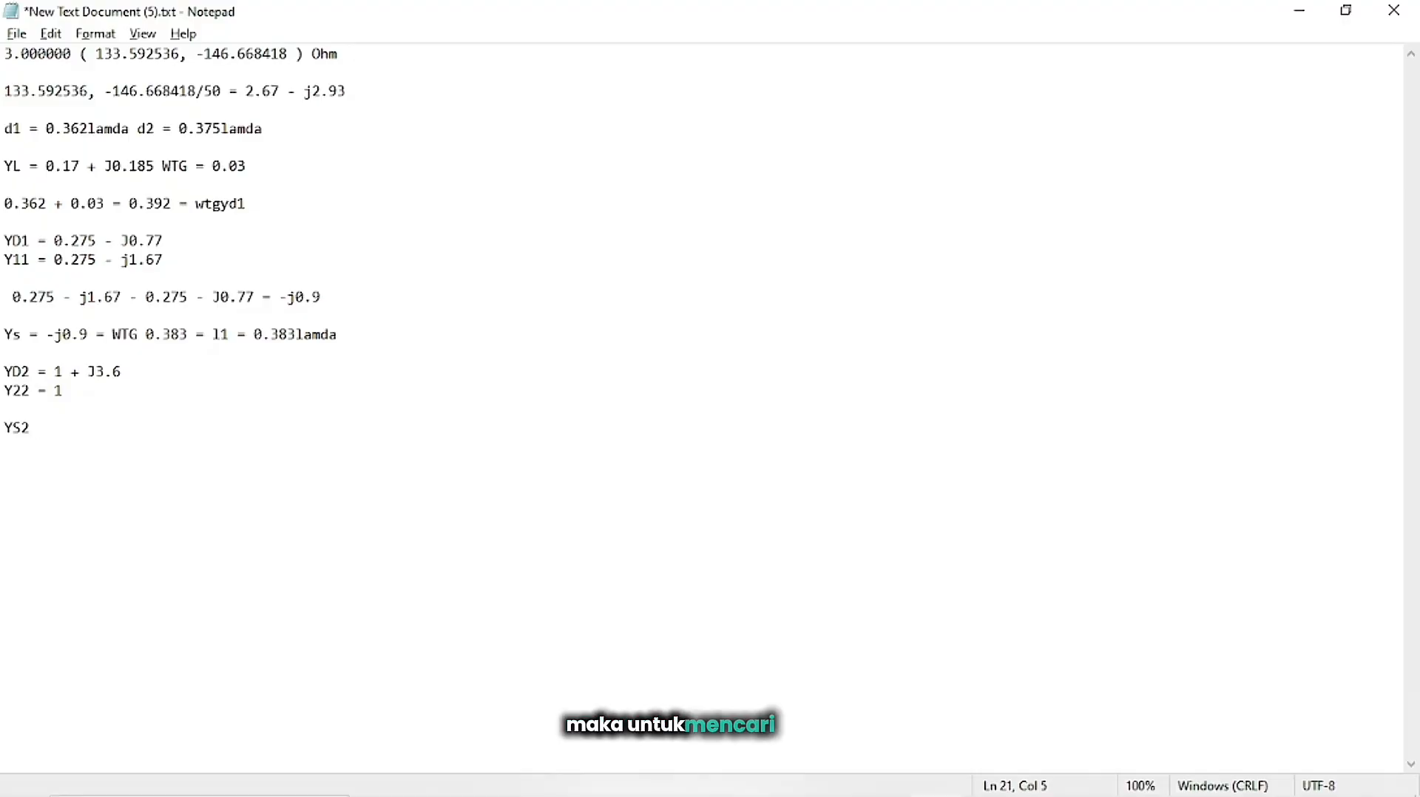
text(=)
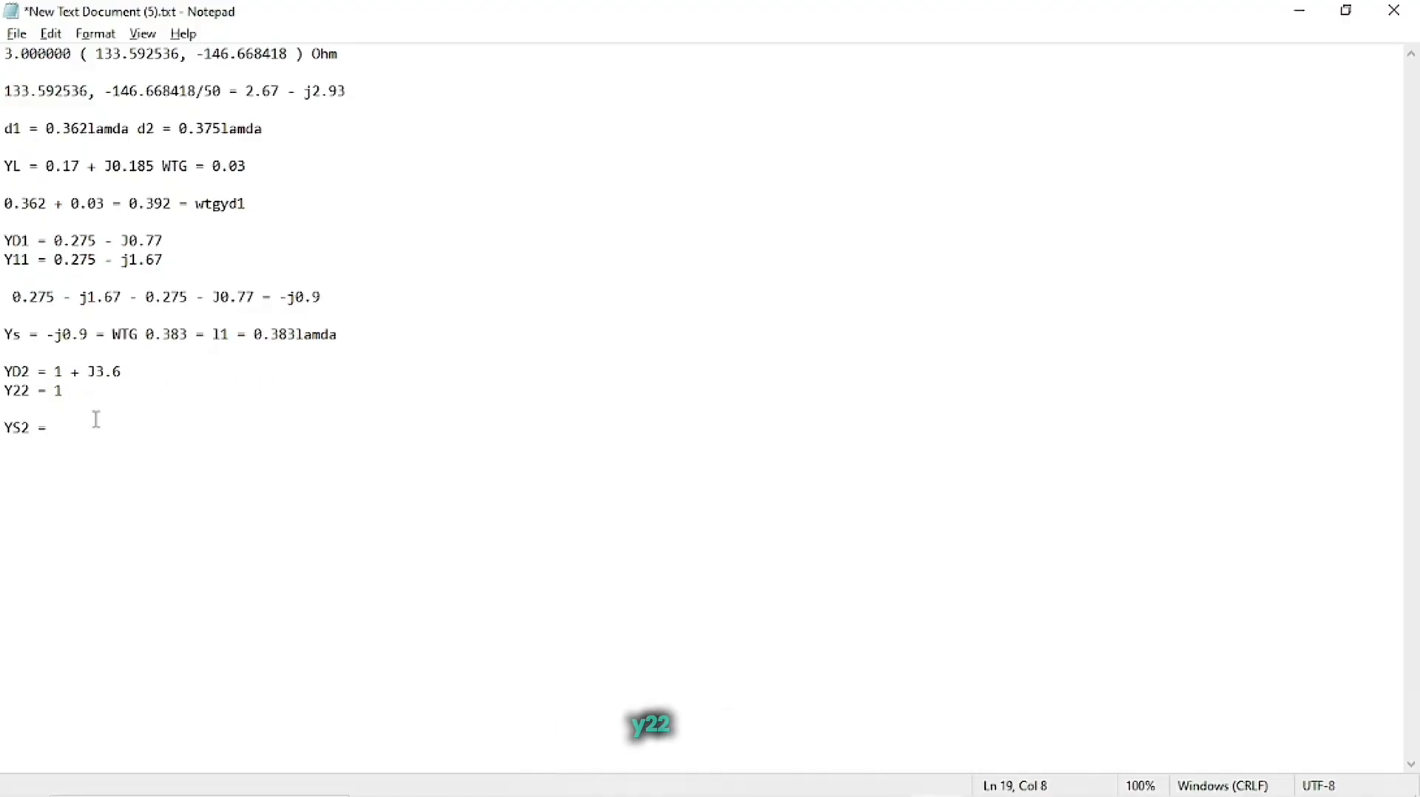
key(Return)
key(Return)
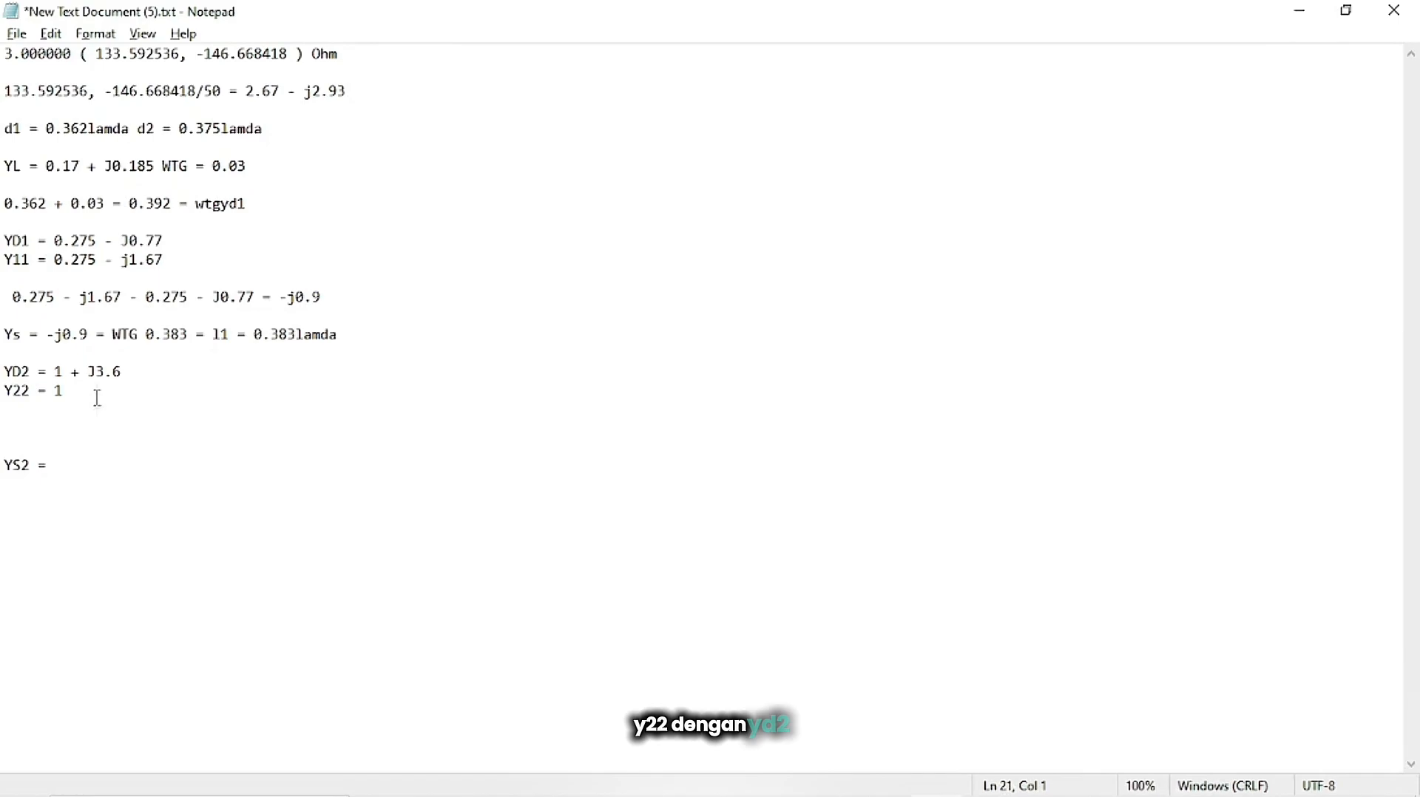
click(149, 370)
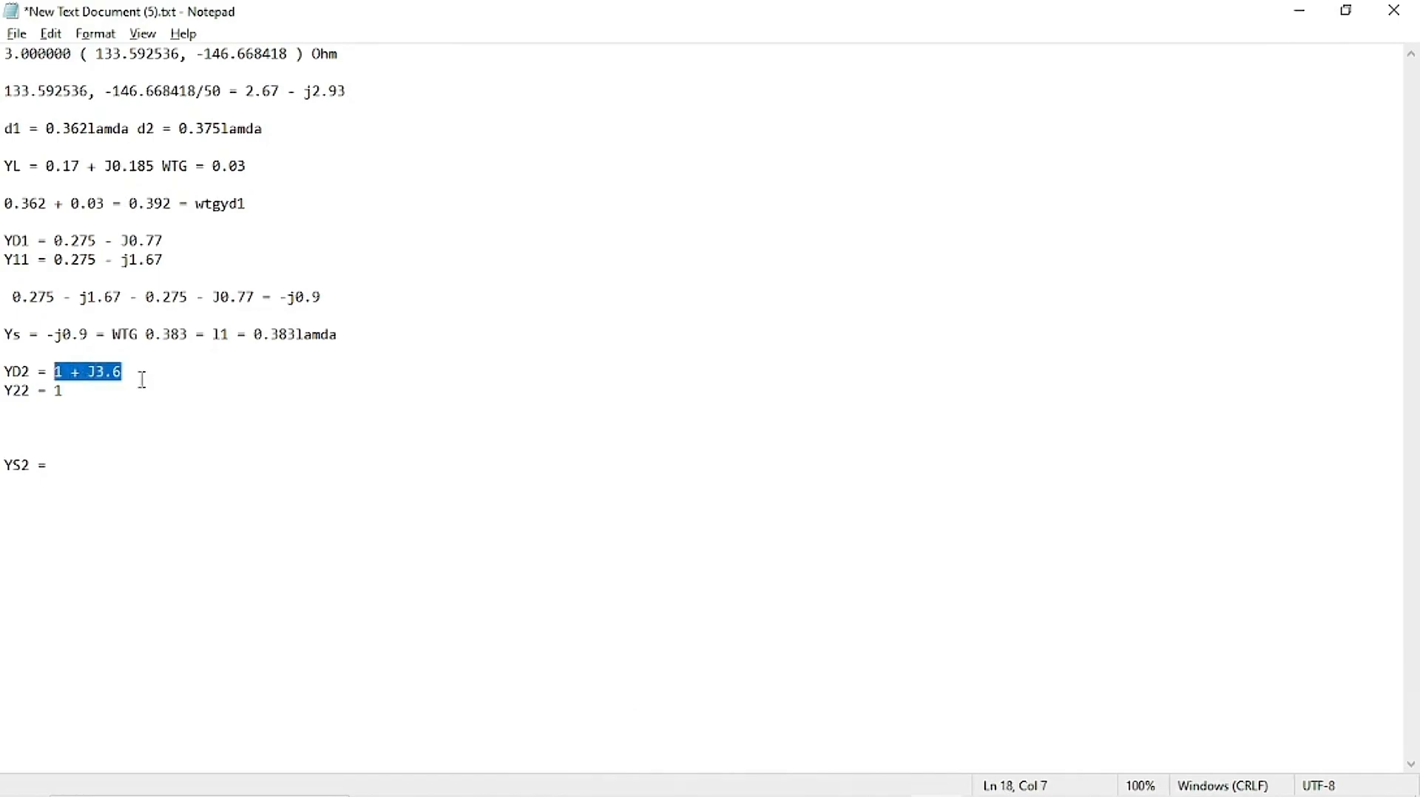
click(96, 423)
text(1 - 1 + J3.6)
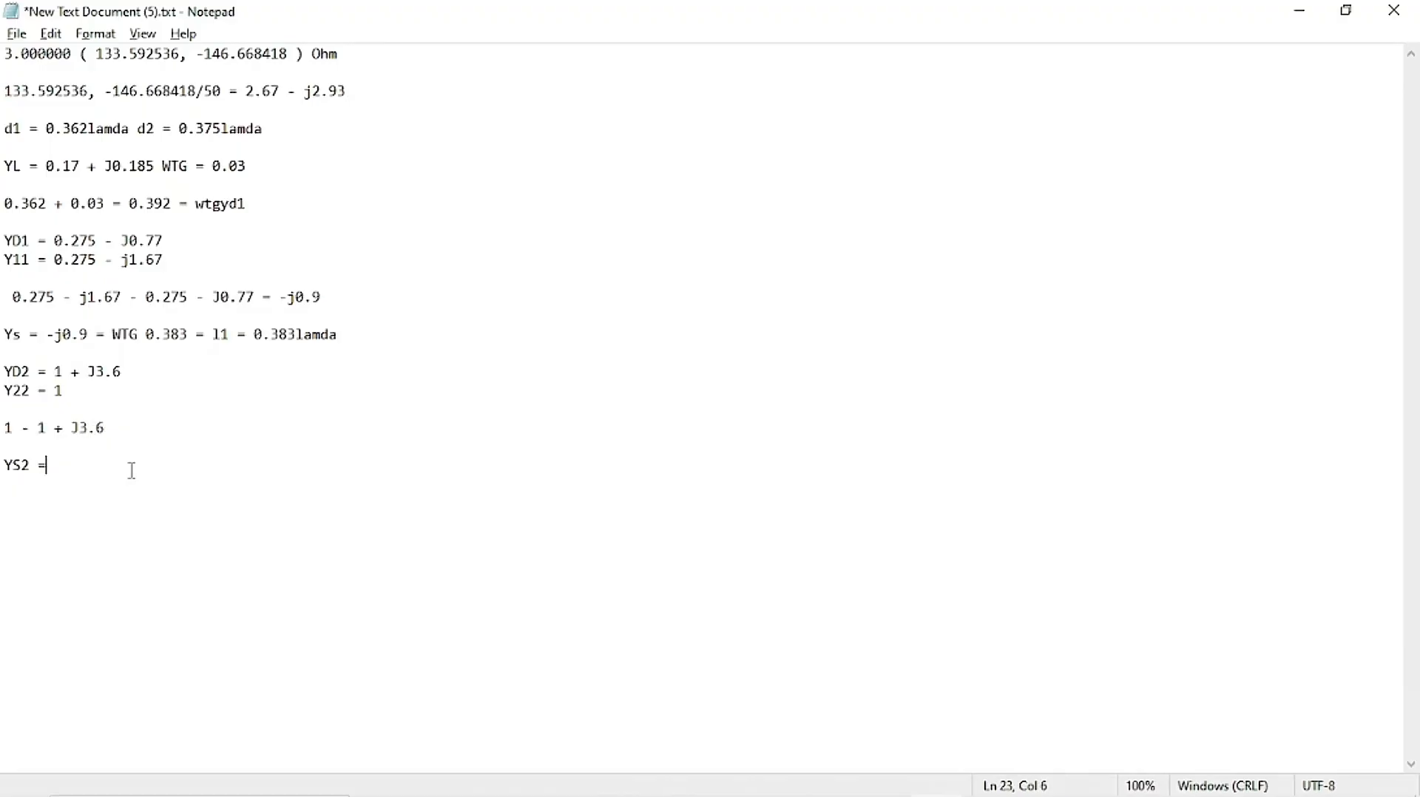
text(-)
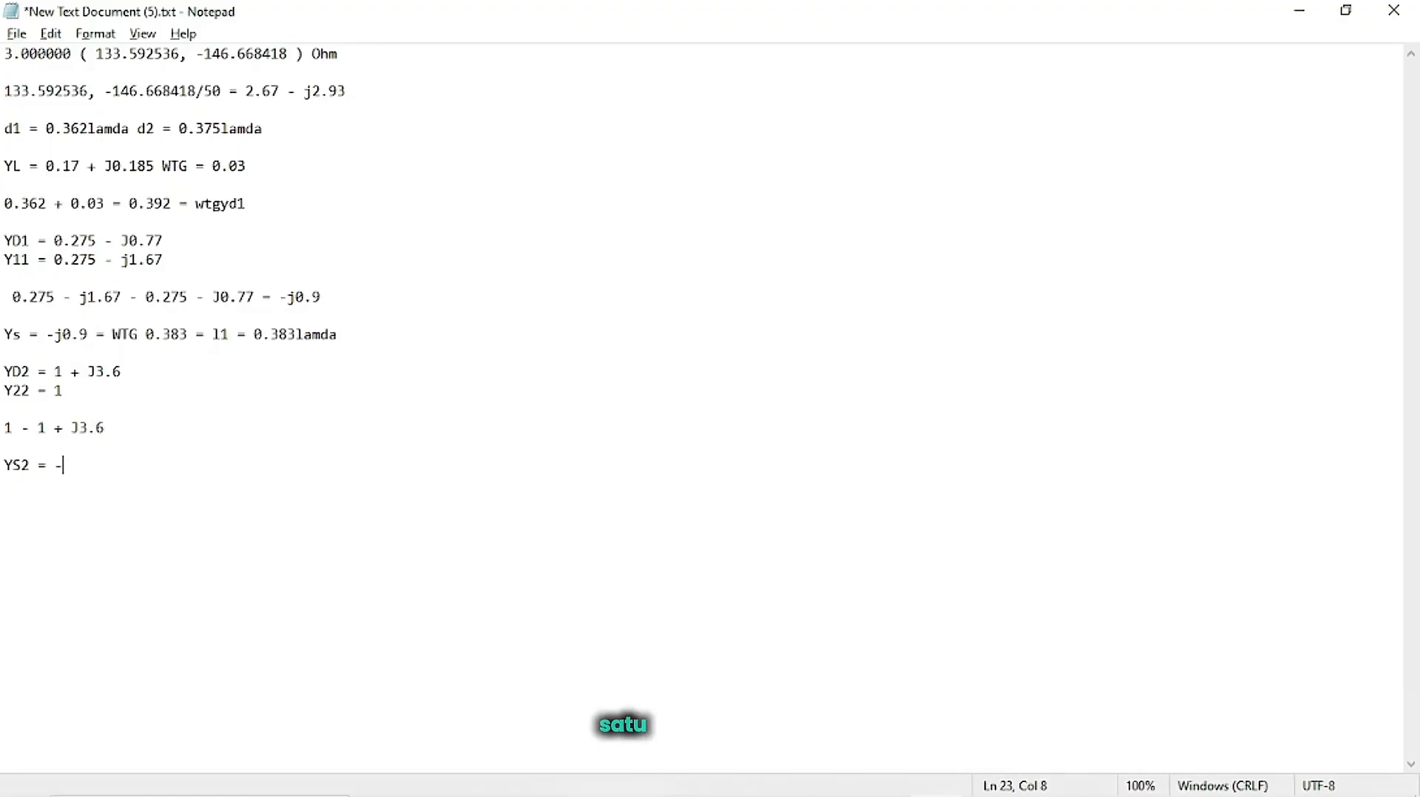
text(j3.6)
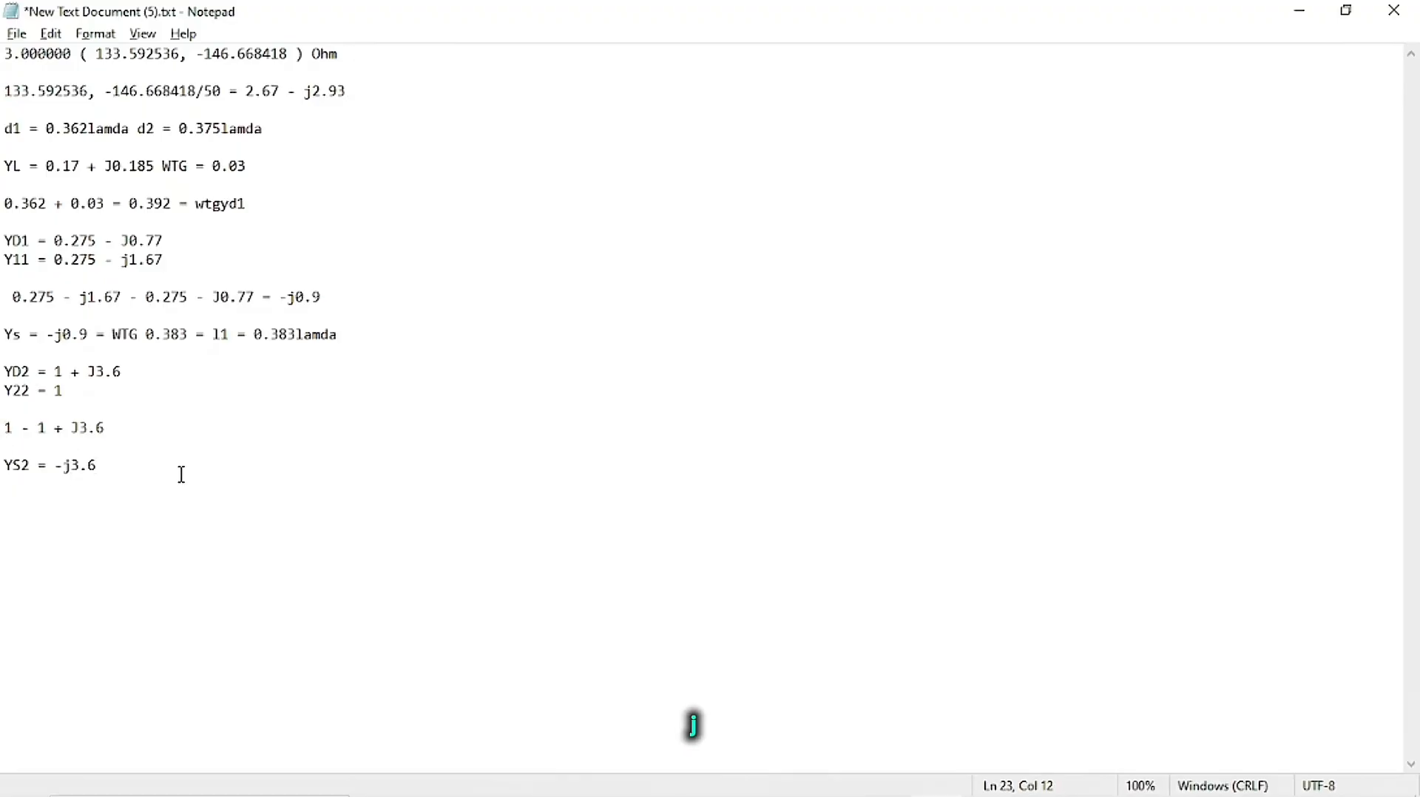
Review step 15 in the PDF for plotting ys2 and reading l2, and recheck the YS2 value in the notes.
key(alt+Tab)
key(alt+Tab)
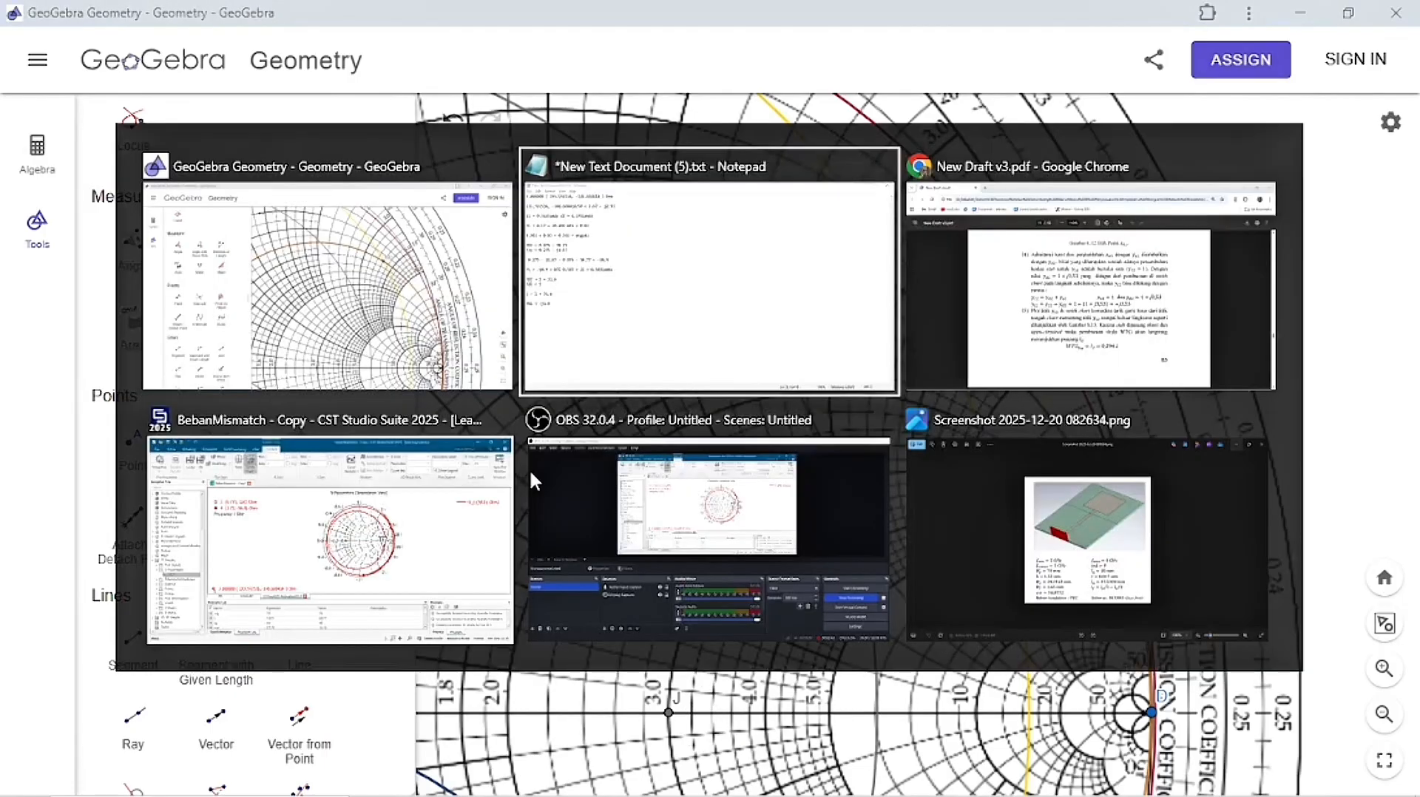
key(alt+Tab)
scroll(748, 611, down, 3)
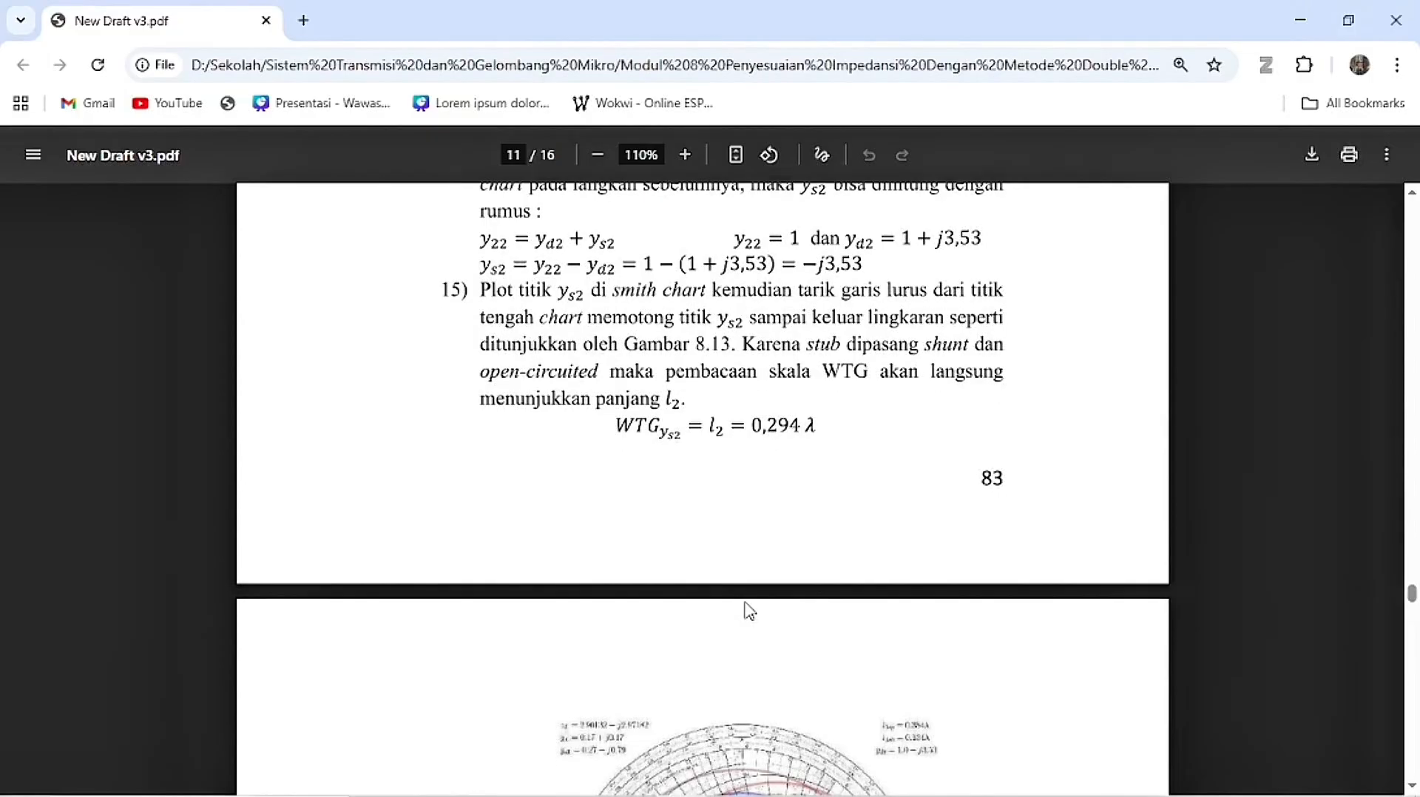
scroll(748, 610, up, 2)
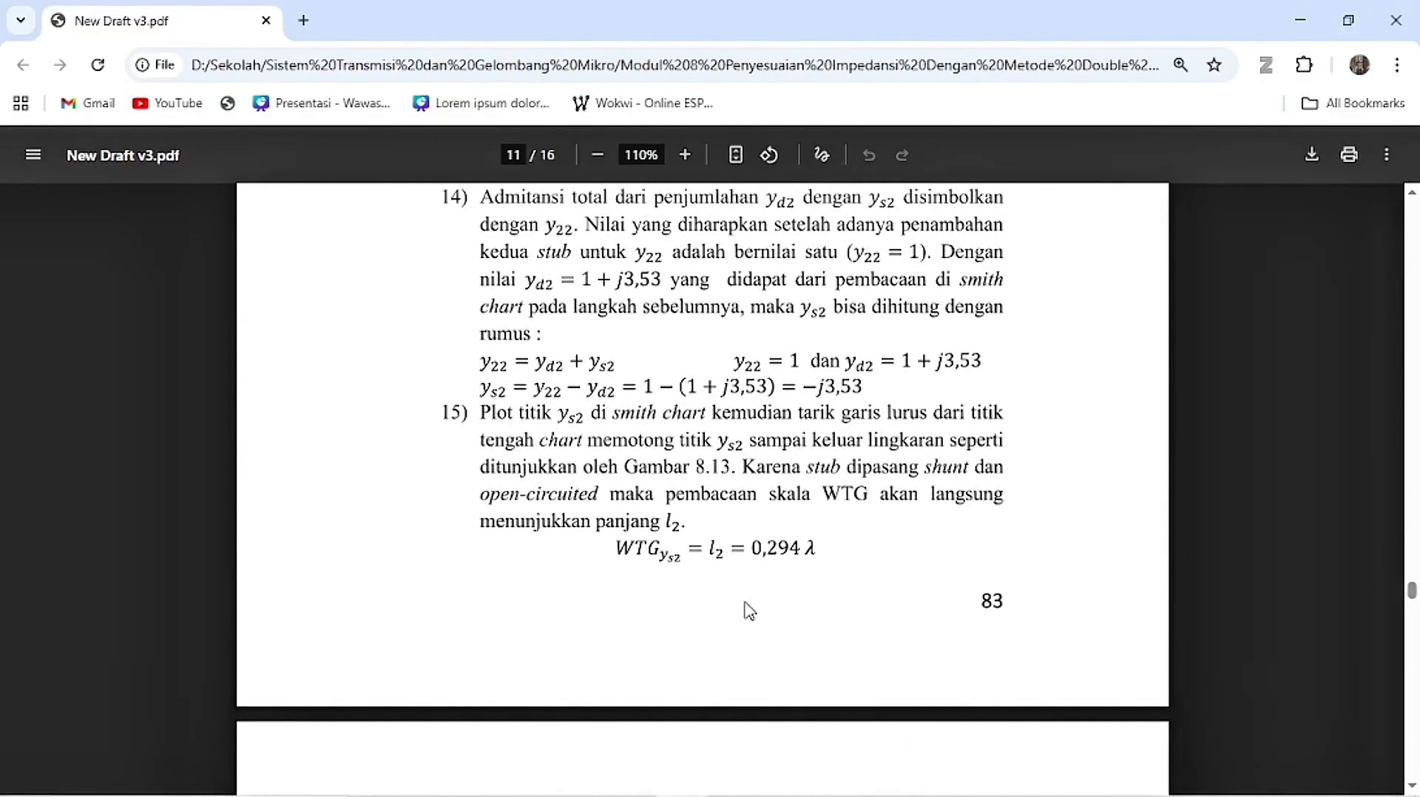
key(alt+Tab)
key(alt+Tab)
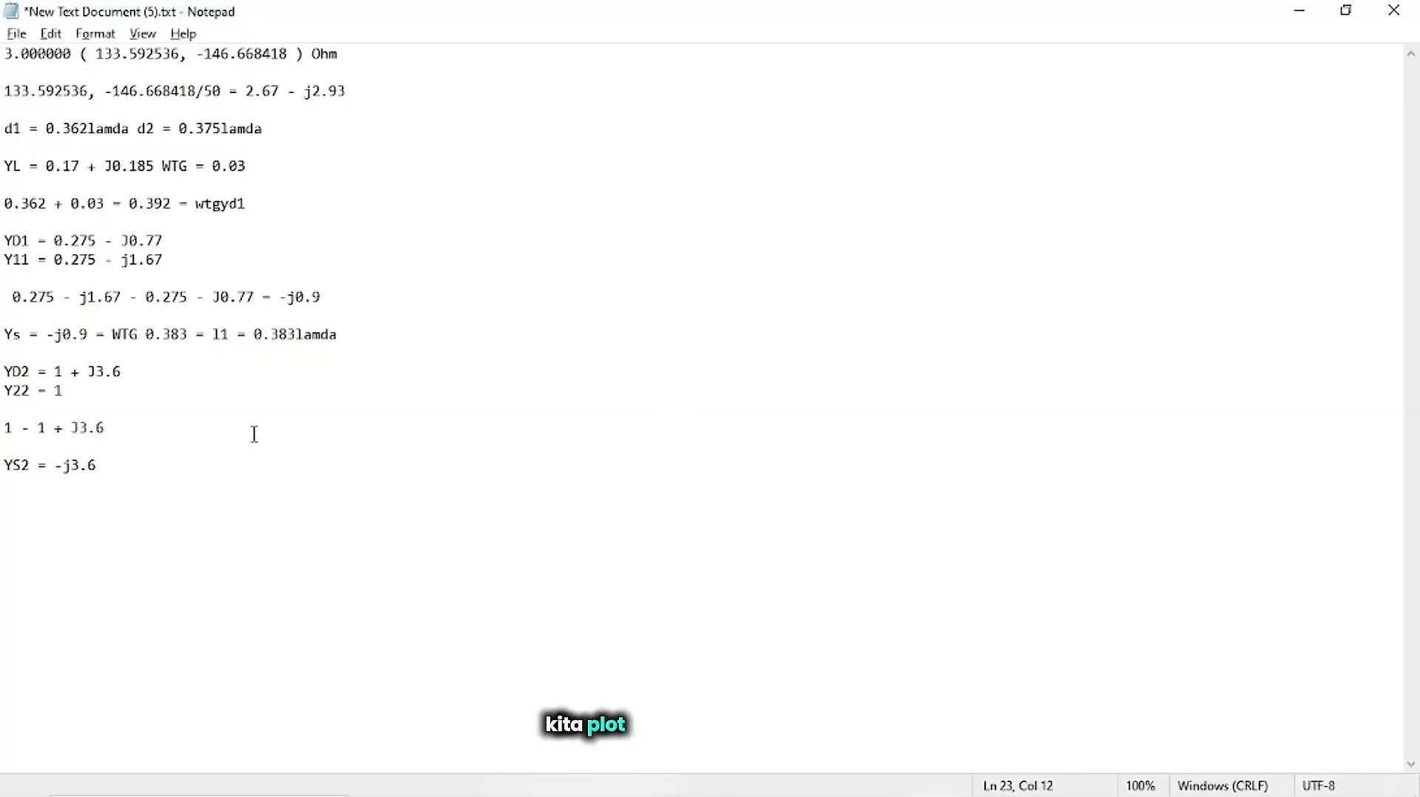
Return to GeoGebra and place a point for YS2 at -j3.6 on the Smith chart's outer circle, between 3.0 and 4.0.
key(alt+Tab)
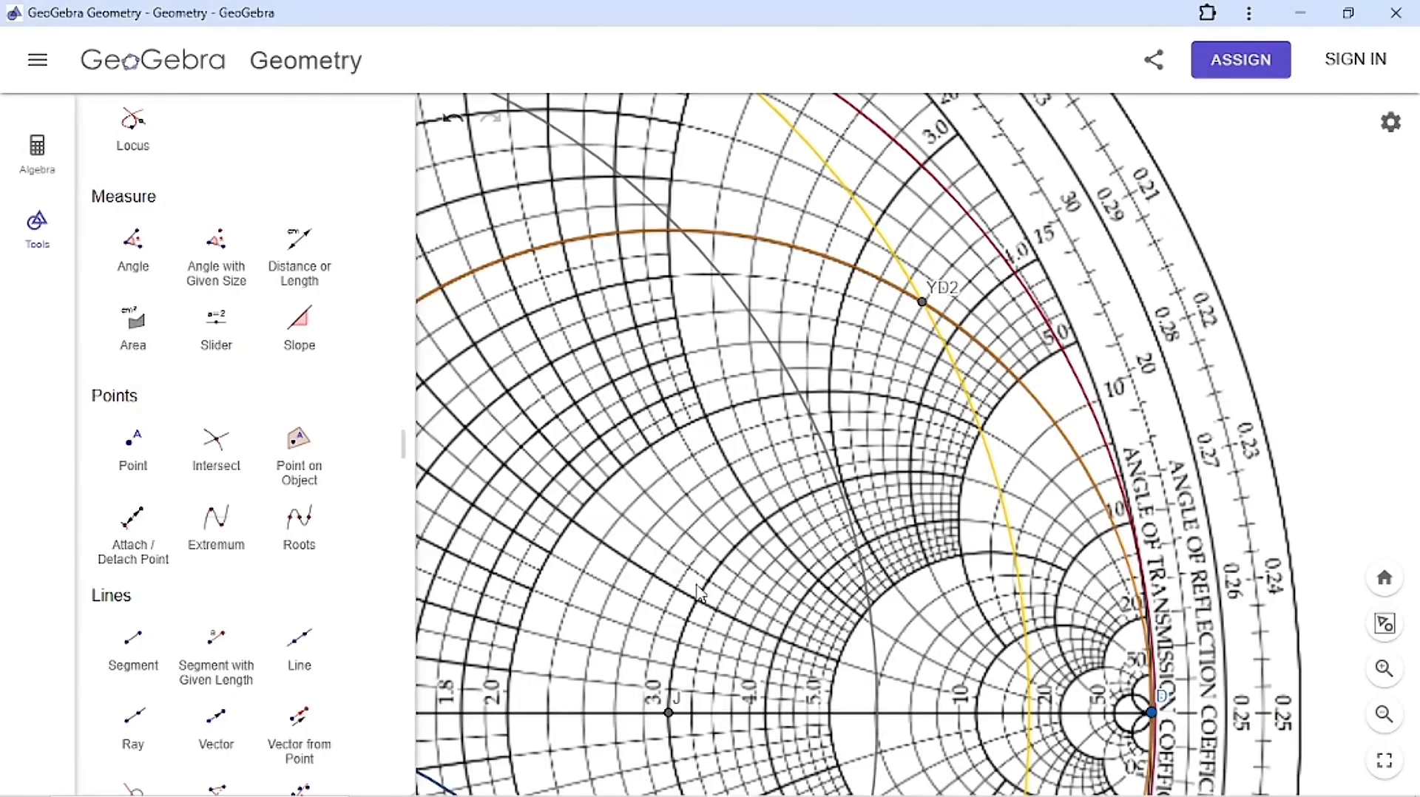
drag(701, 566, 569, 148)
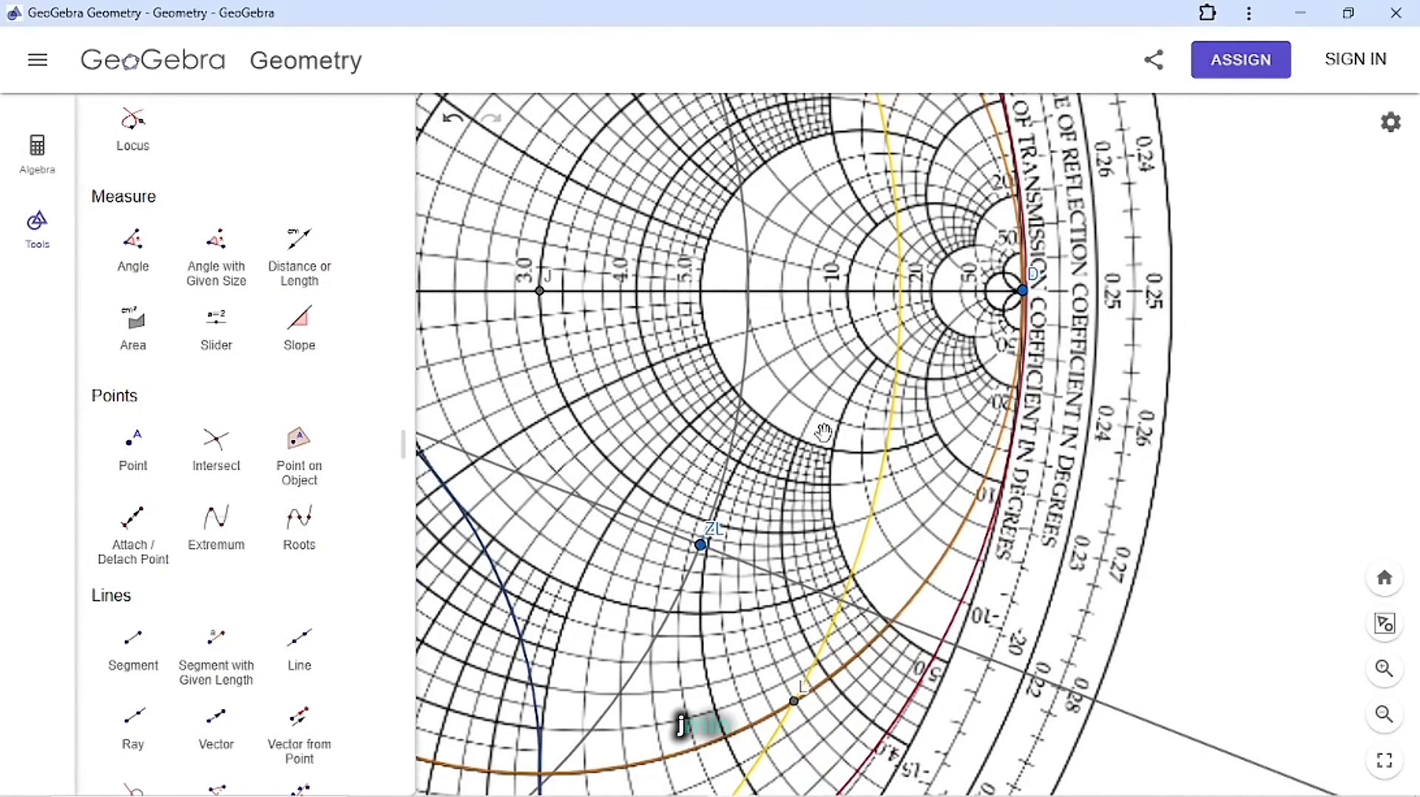
drag(823, 432, 866, 74)
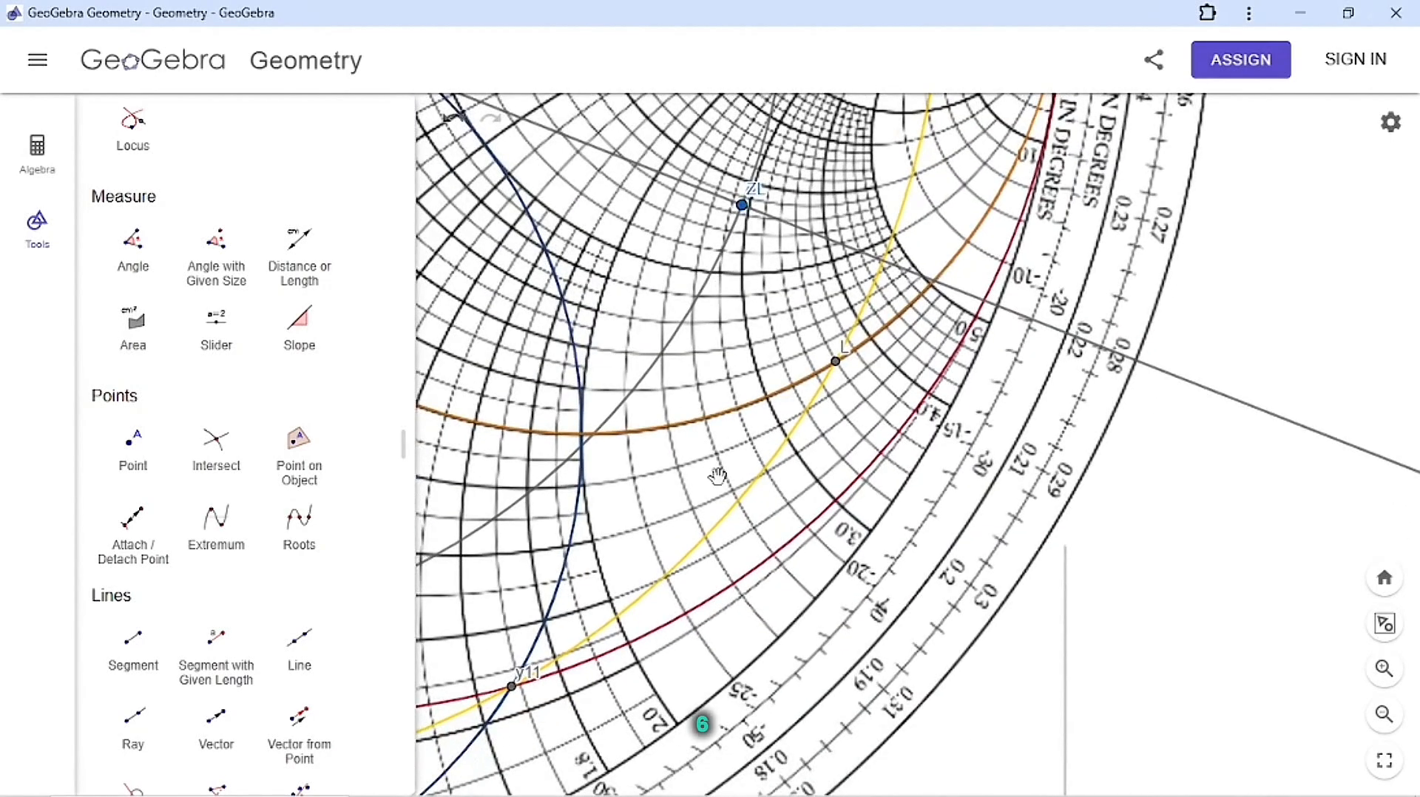
drag(717, 476, 715, 406)
scroll(273, 374, up, 5)
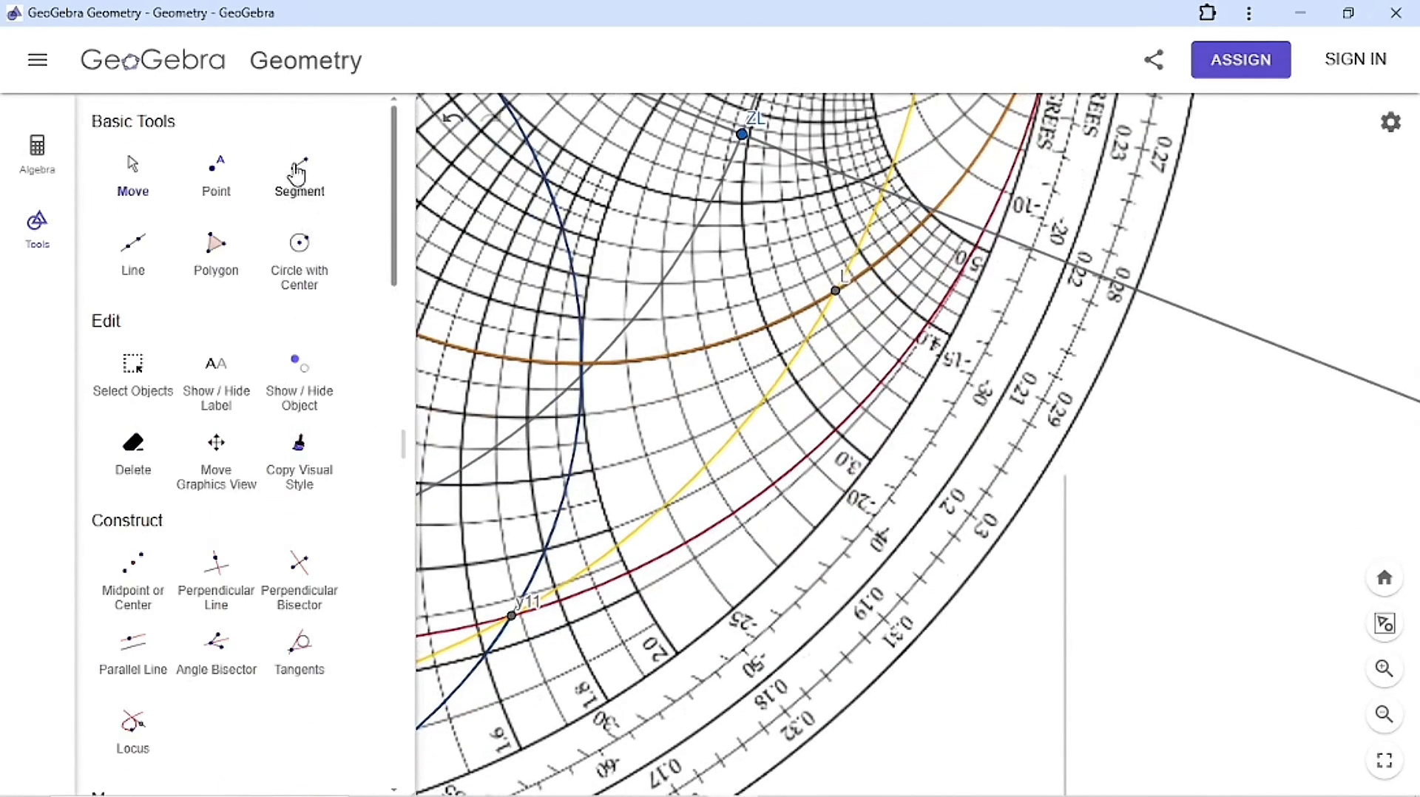
click(220, 176)
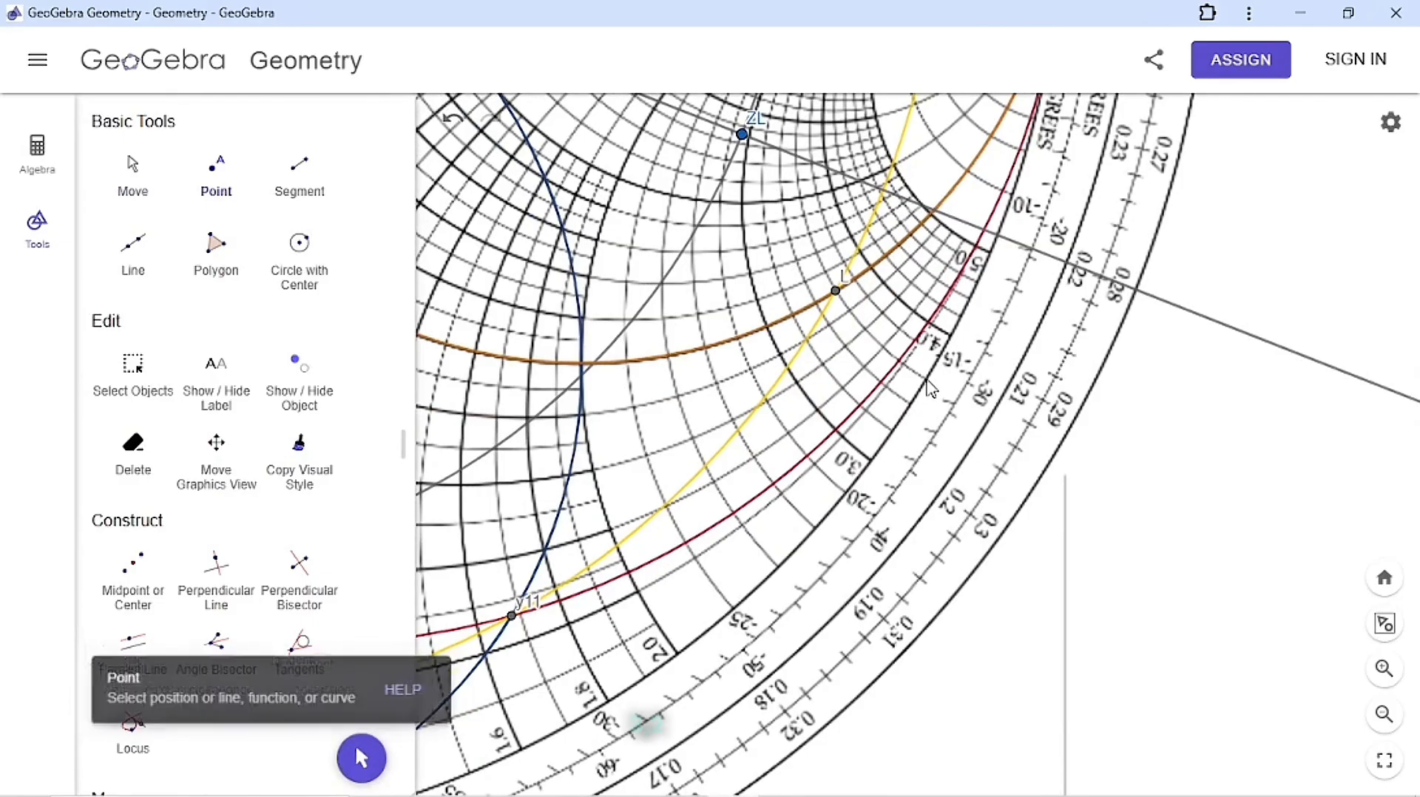
click(926, 380)
Draw a ray from the chart centre C through the new point M so it extends past the outer scales.
scroll(819, 358, down, 5)
scroll(820, 363, down, 3)
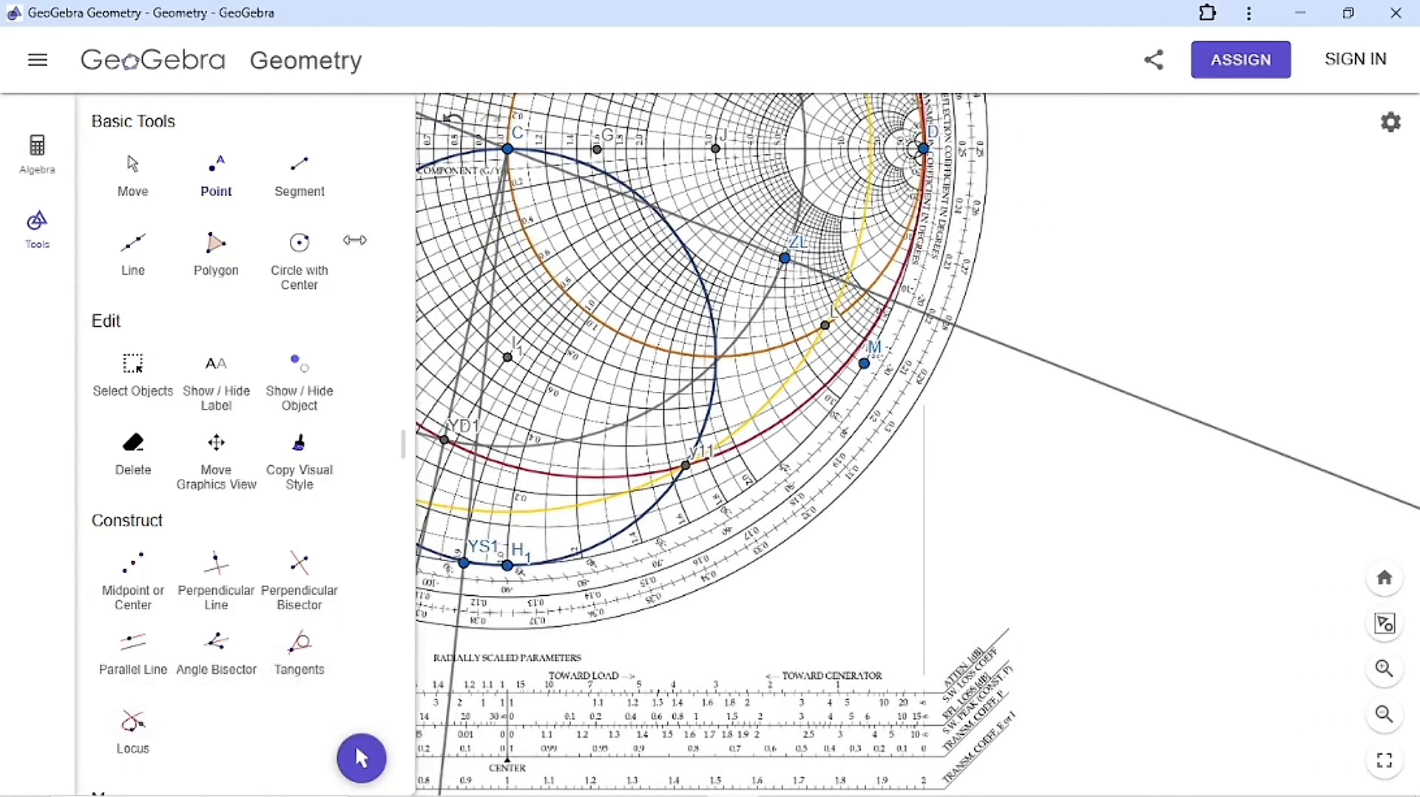
scroll(203, 436, down, 5)
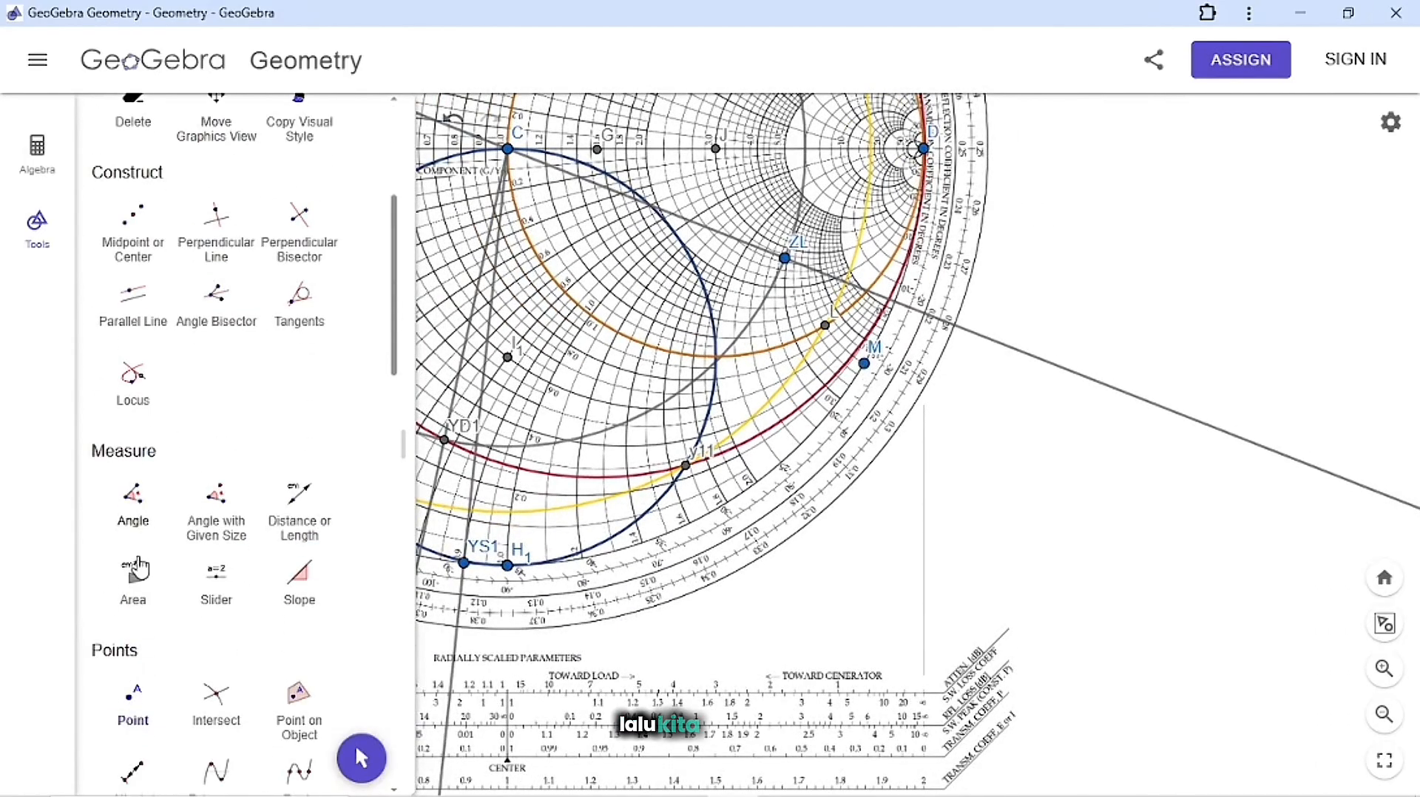
scroll(137, 569, down, 4)
click(133, 731)
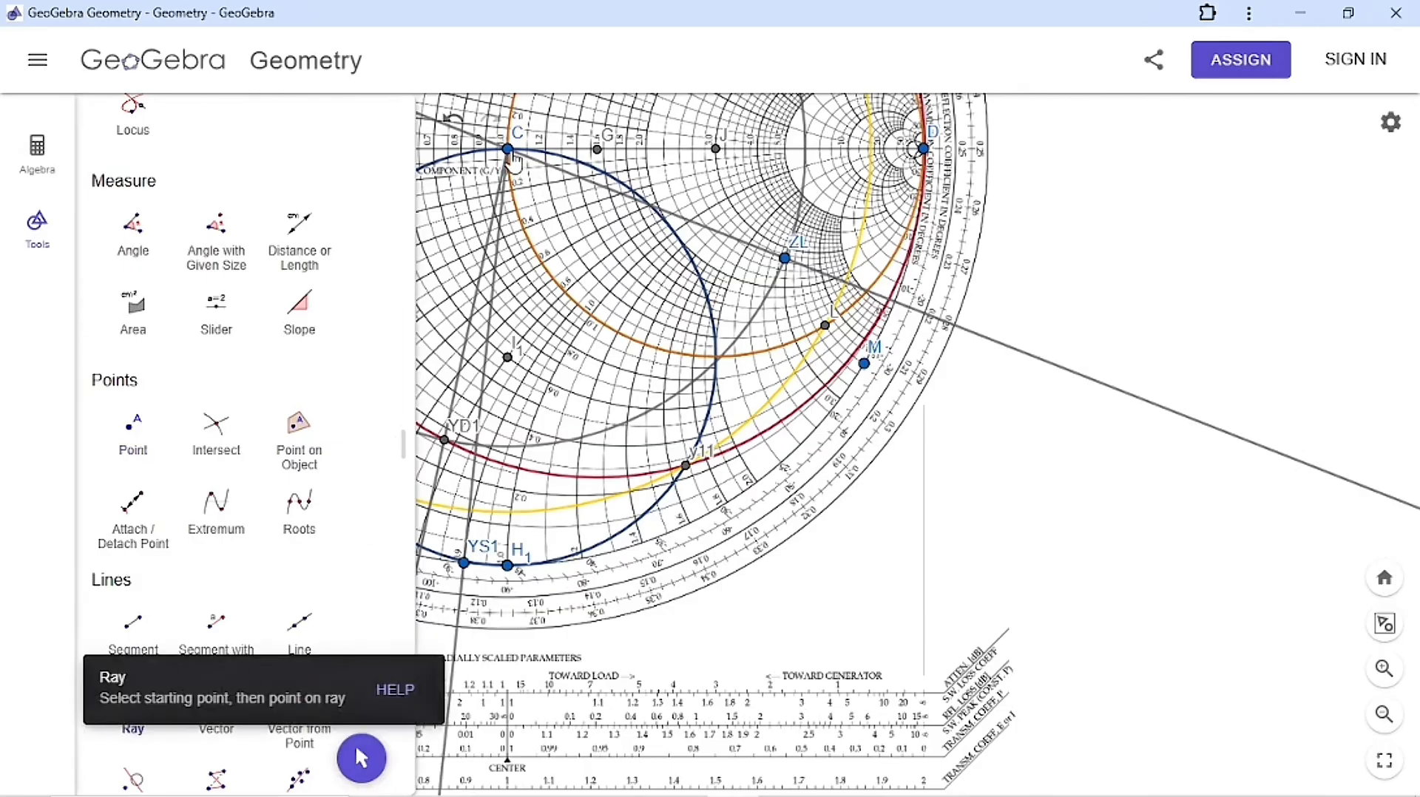
click(509, 150)
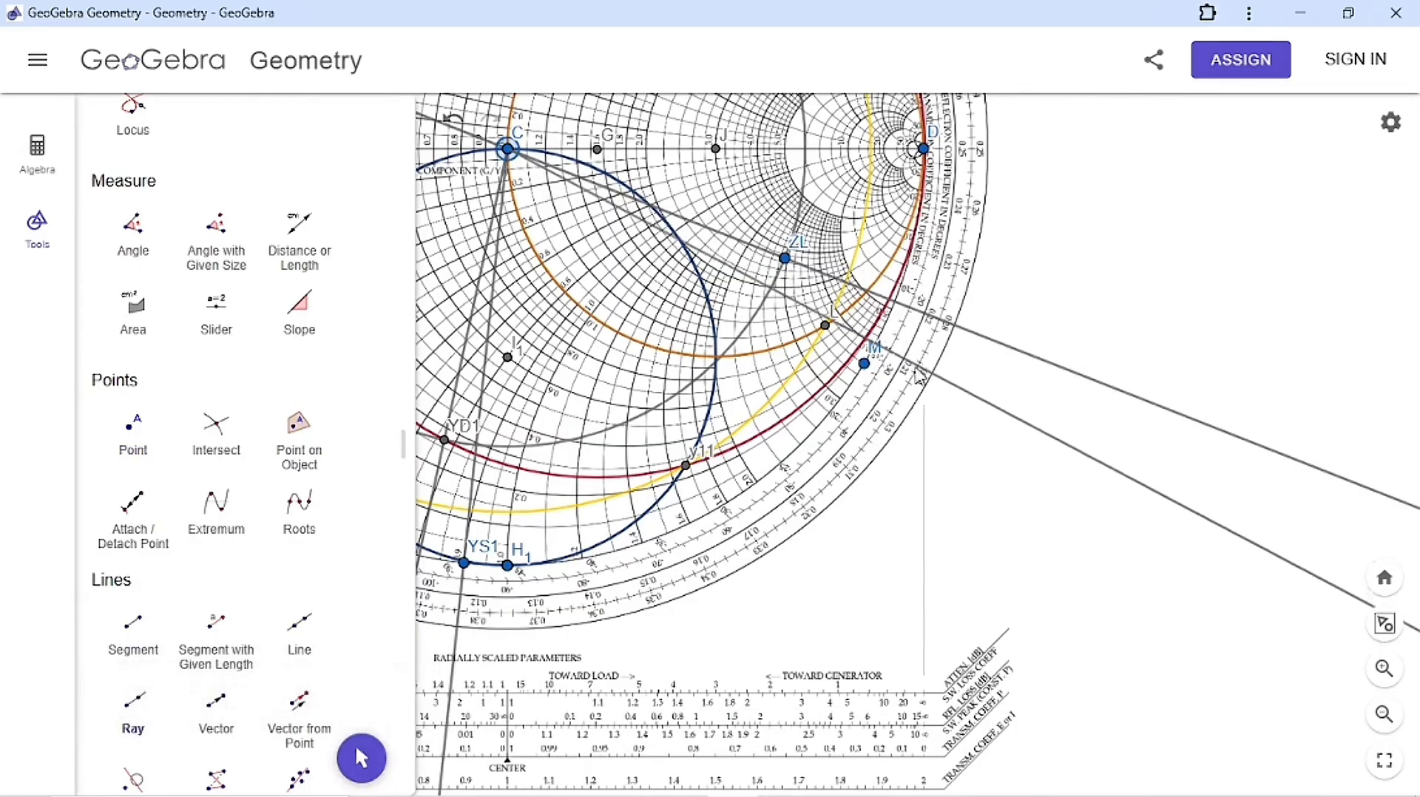
Rename point M on the Smith chart's outer circle to YS2 and close its settings.
right_click(865, 366)
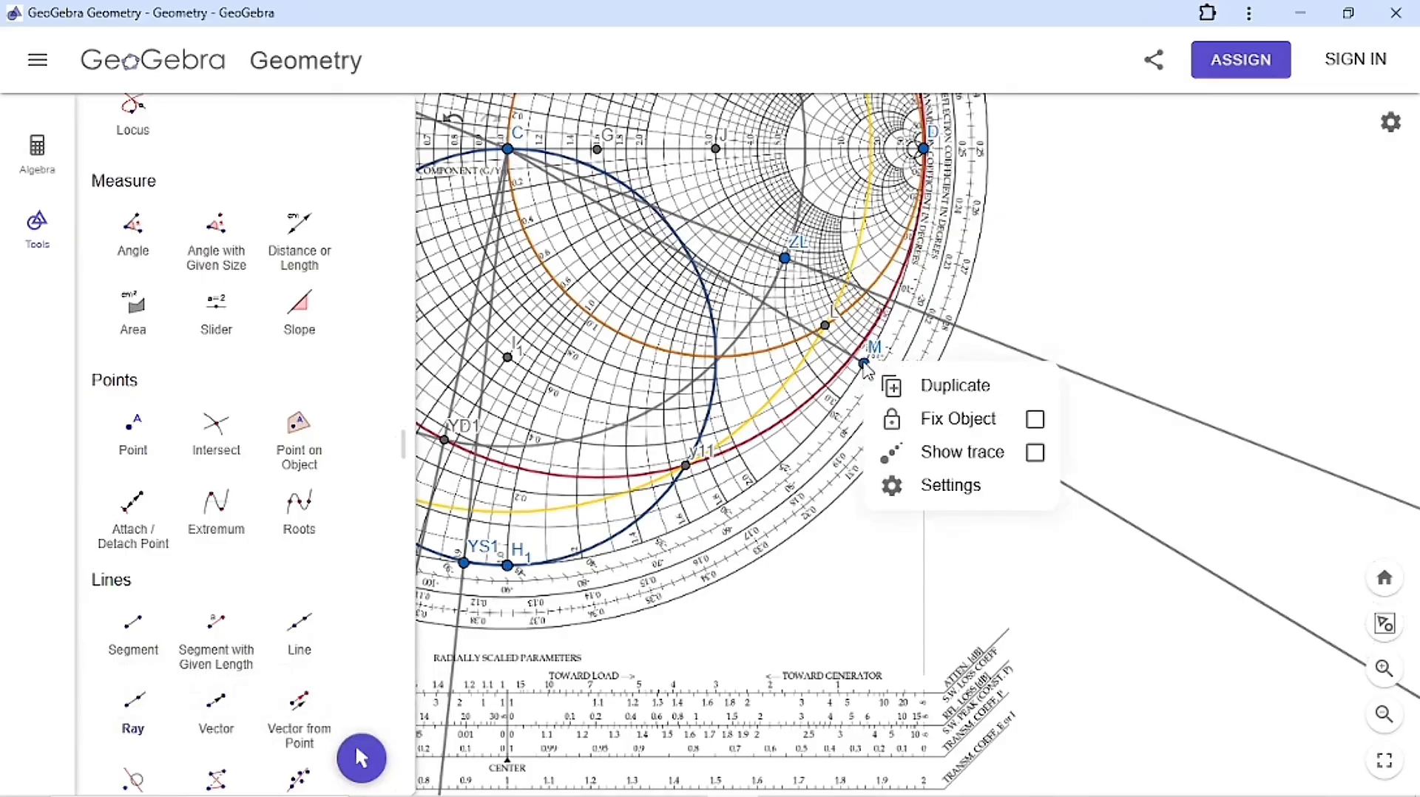
click(925, 486)
click(1073, 213)
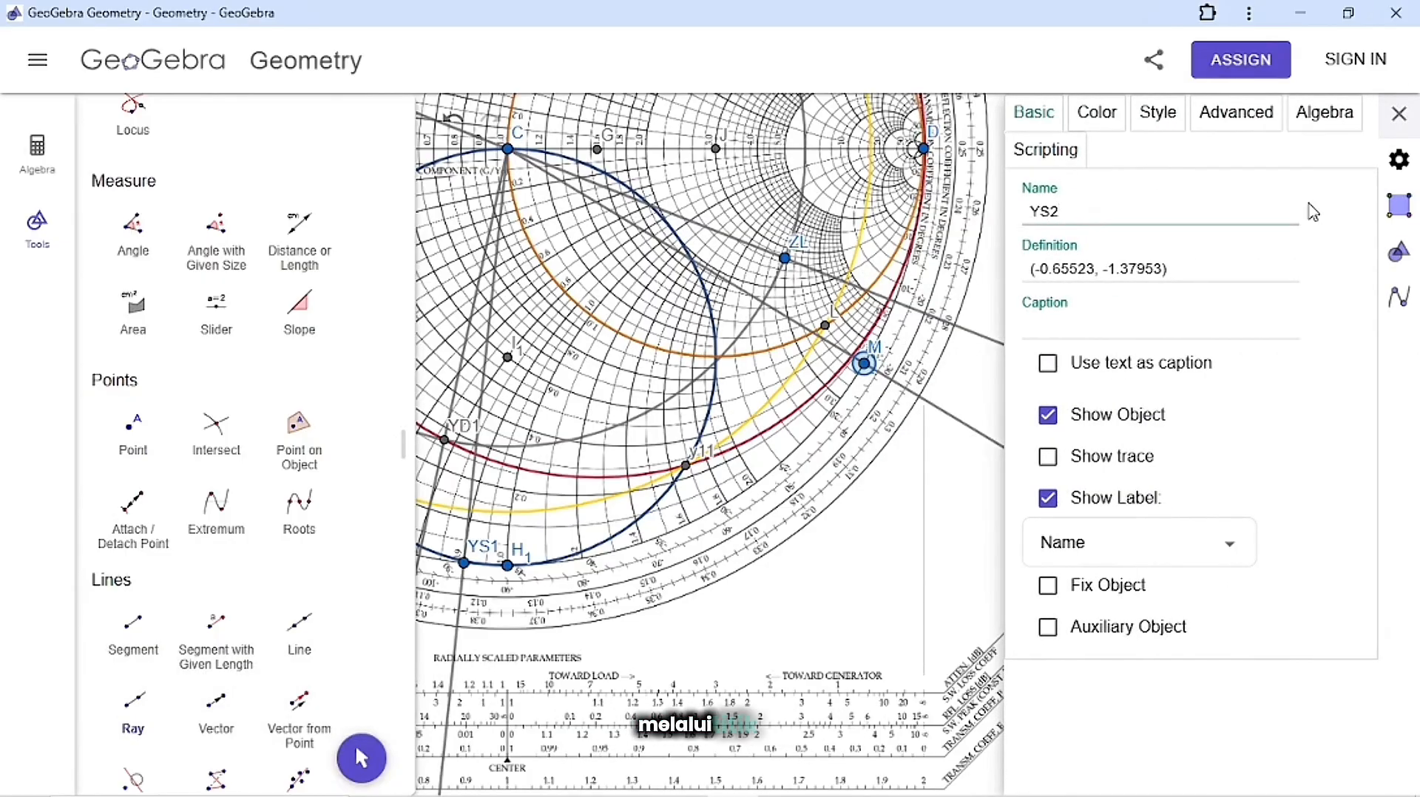
key(Return)
click(1399, 113)
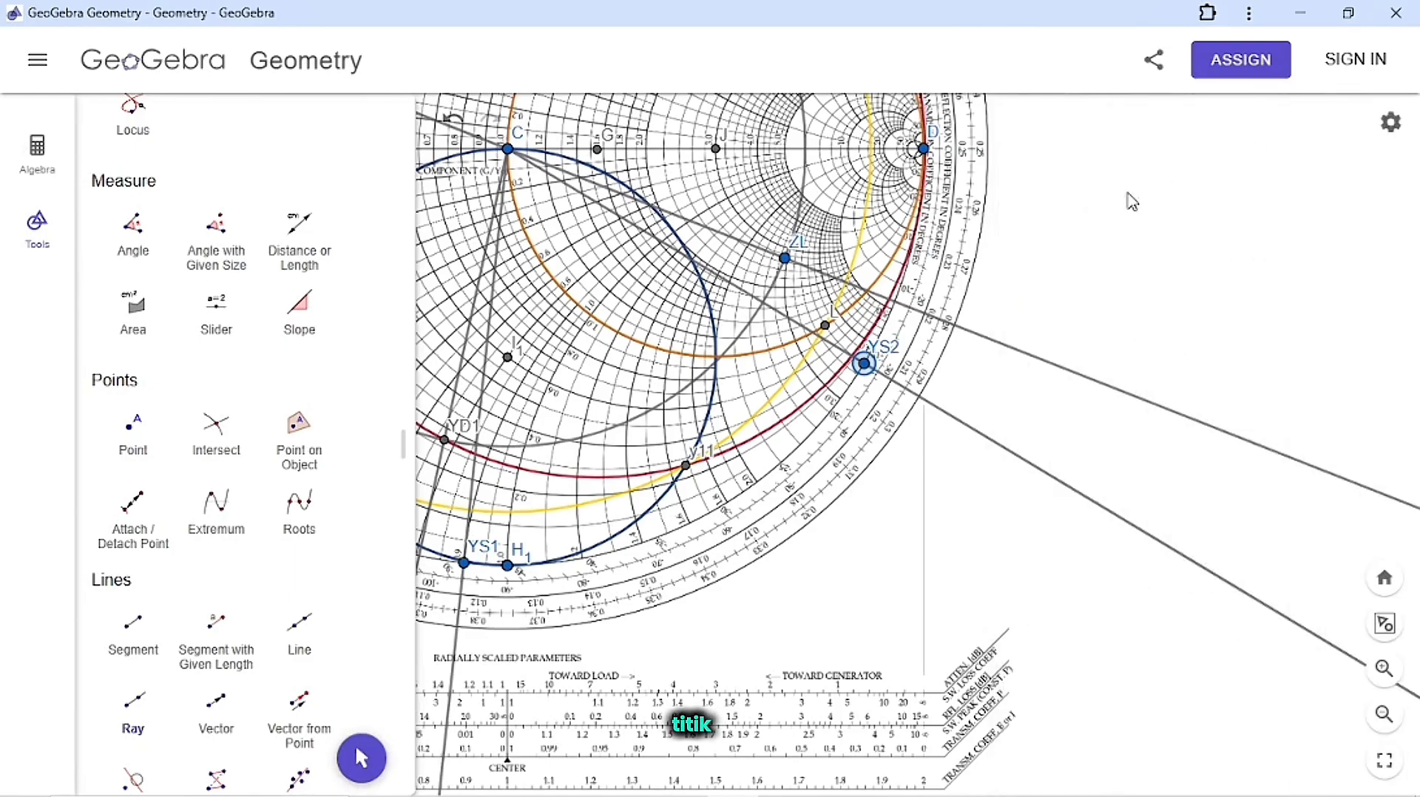
Read the outer WTG scale where the YS2 ray crosses it and append "= WTG = 0.292 l2 = 0.292lamda" to the YS2 line in Notepad.
scroll(954, 427, up, 3)
scroll(954, 426, up, 5)
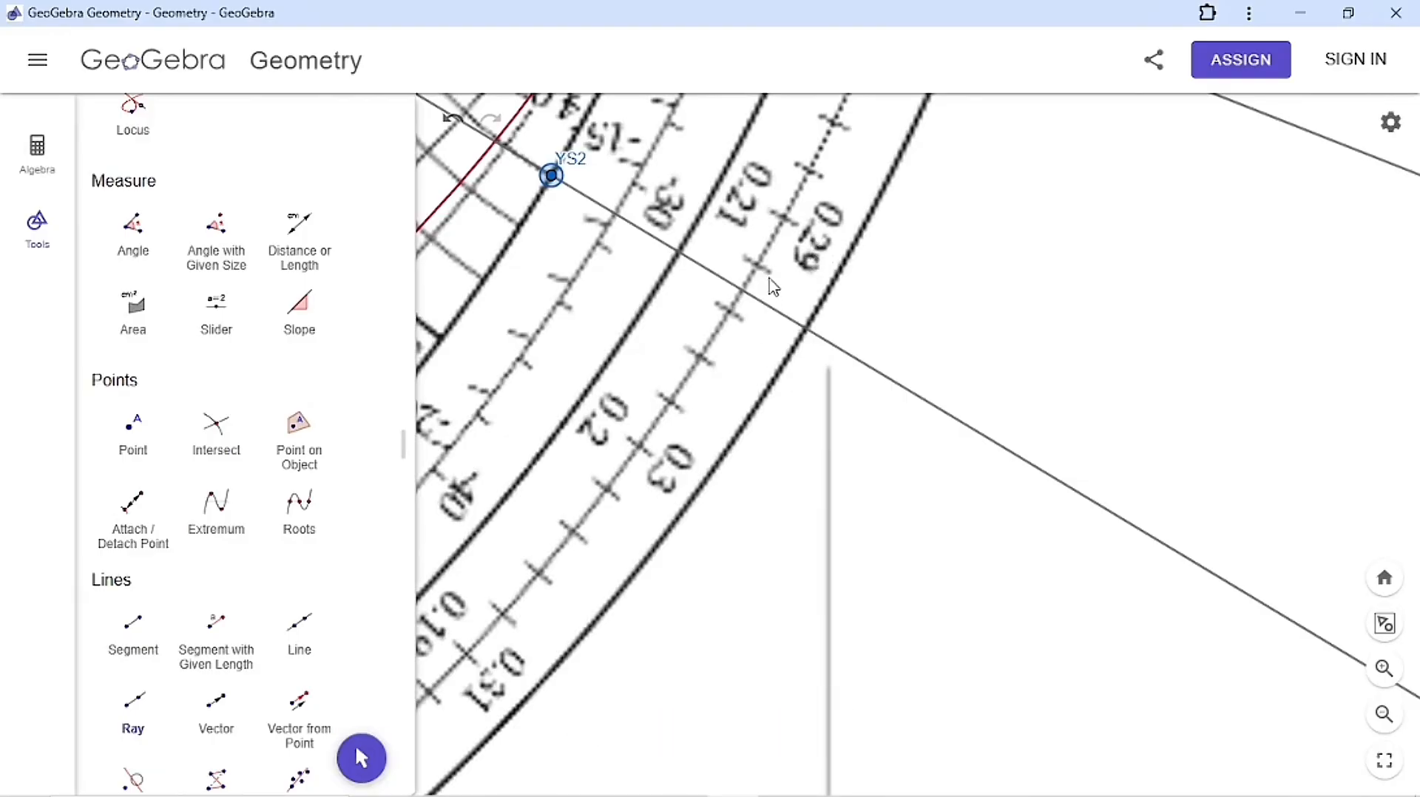
key(alt+Tab)
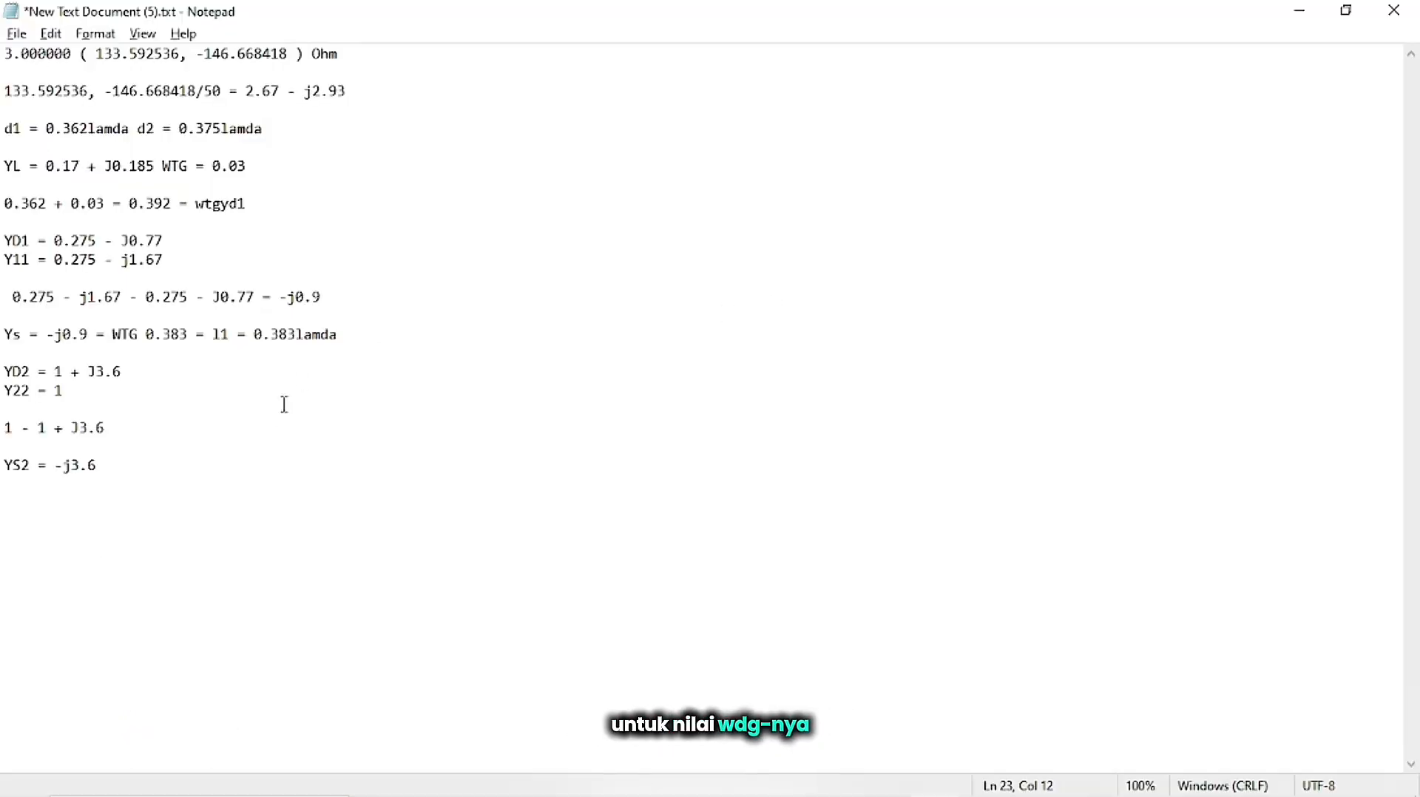
text(= WTG = 0.292)
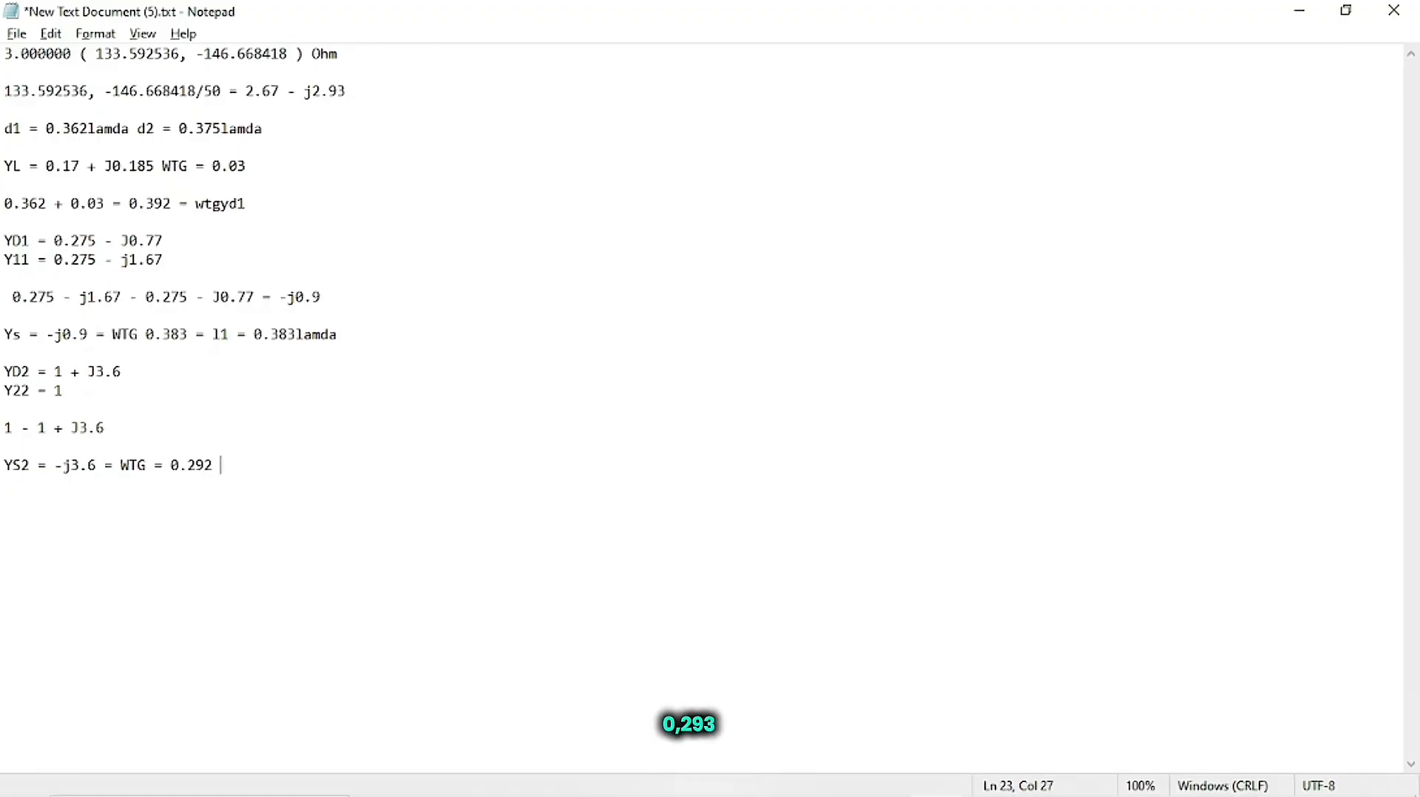
text(12)
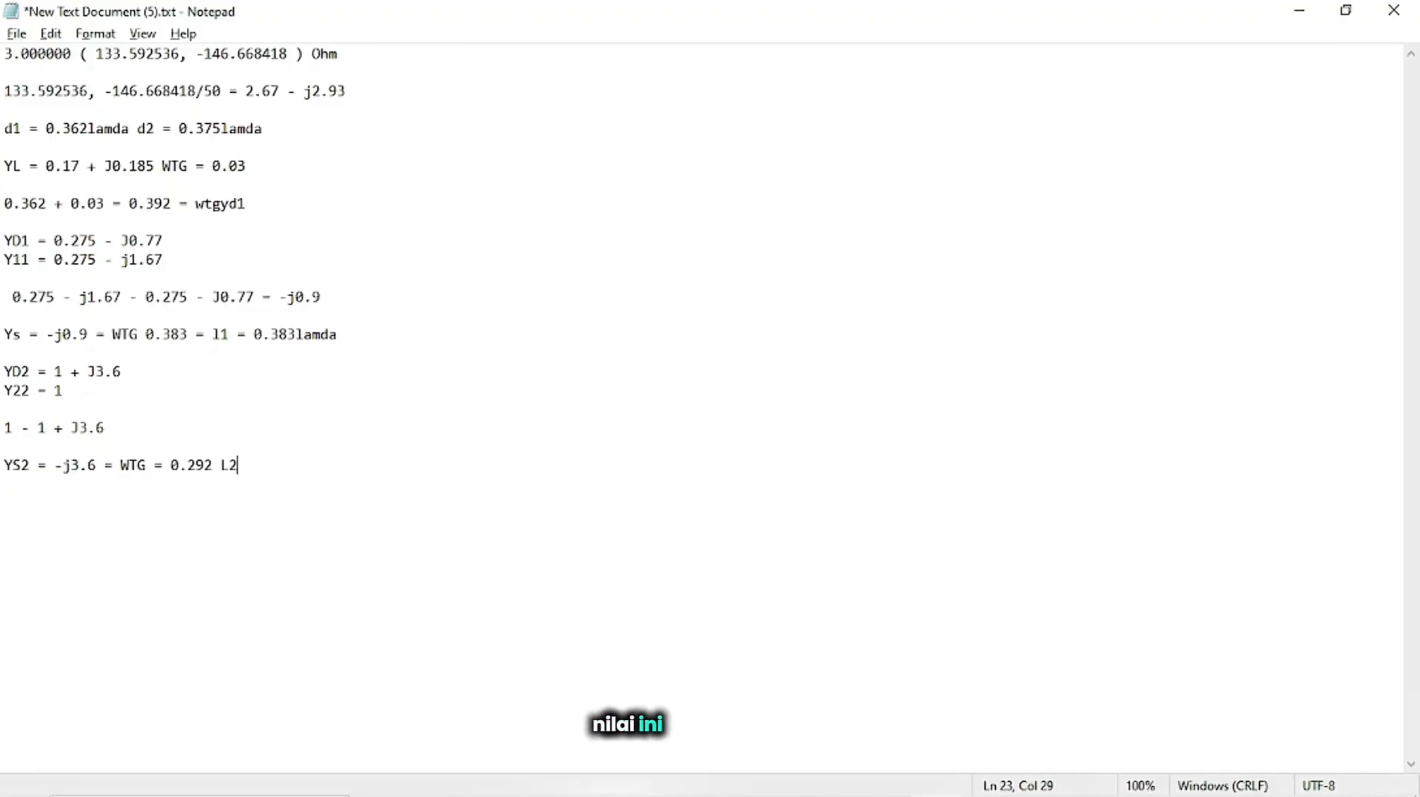
key(BackSpace)
text(2 =)
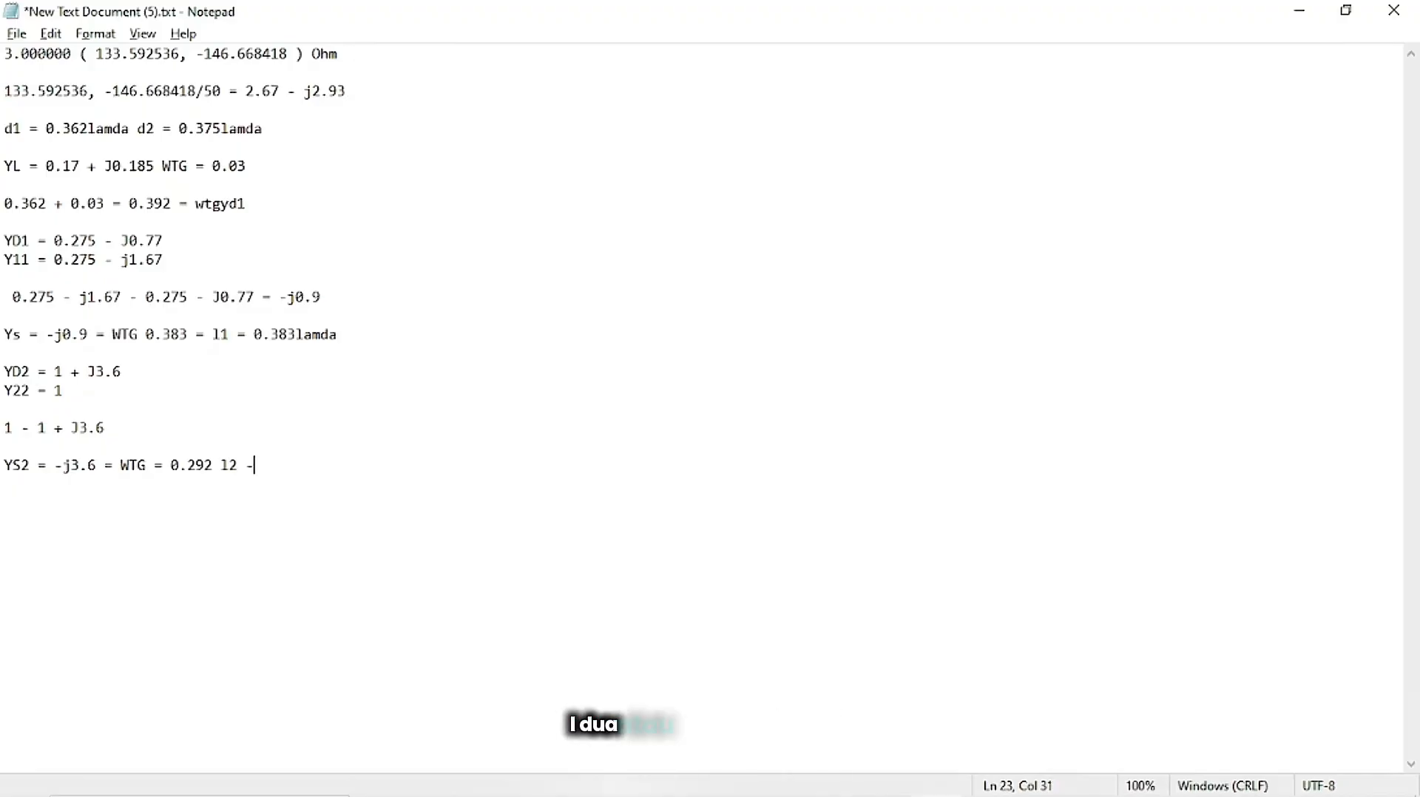
text( 0.2)
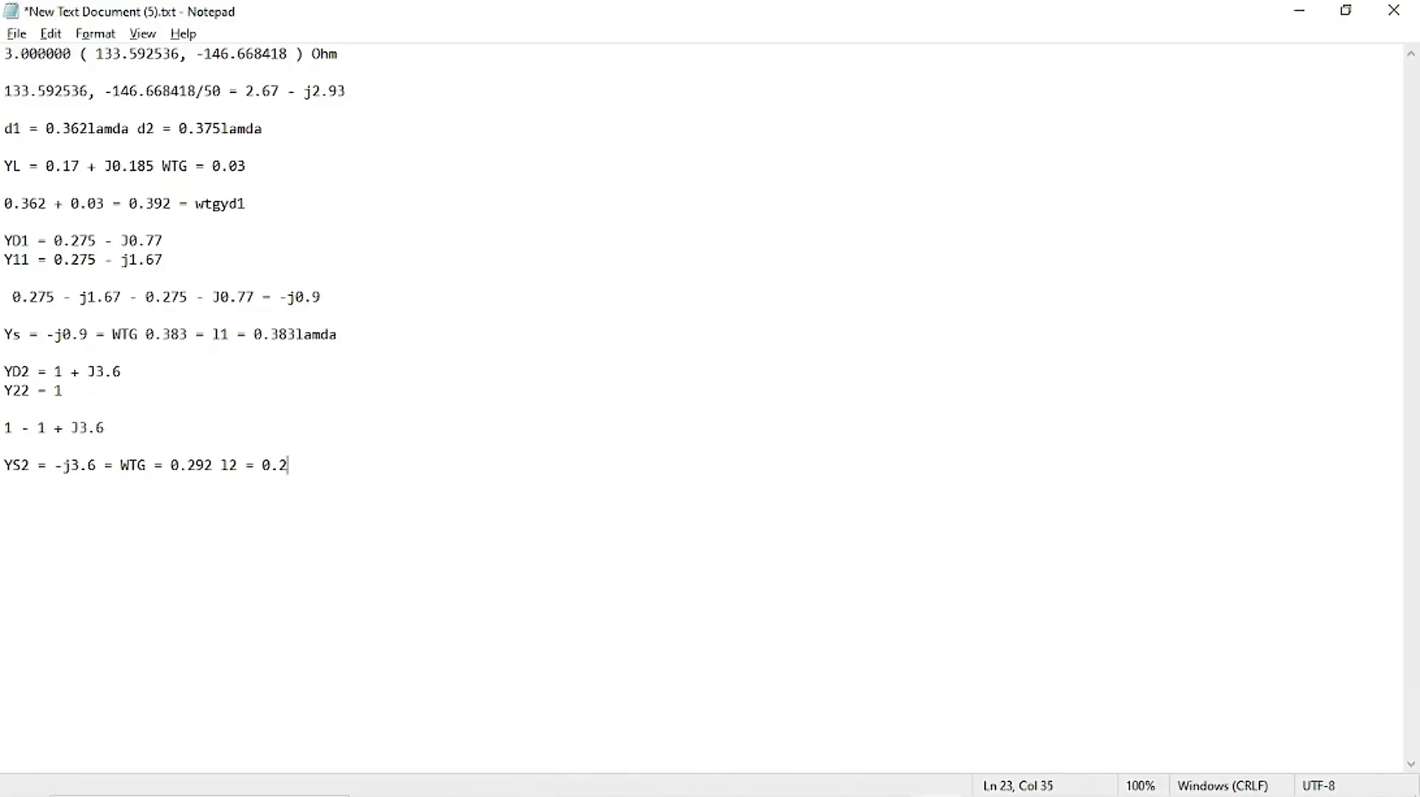
text(92lamda)
Switch to the PDF and compare its l2 result, and read steps 16 and 17 on the parameters and stub bricks.
key(alt+Tab)
key(alt+Tab)
key(Tab)
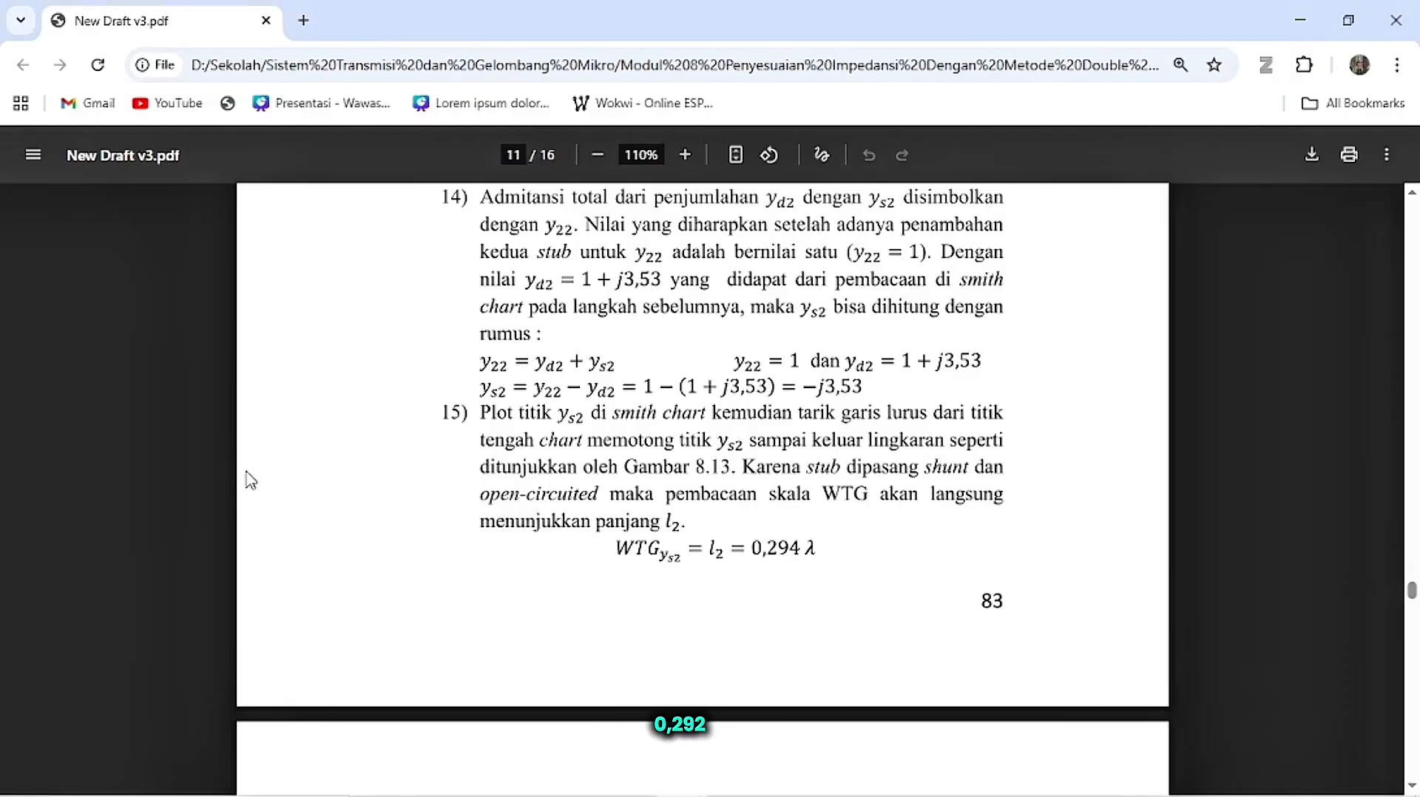
scroll(766, 591, down, 10)
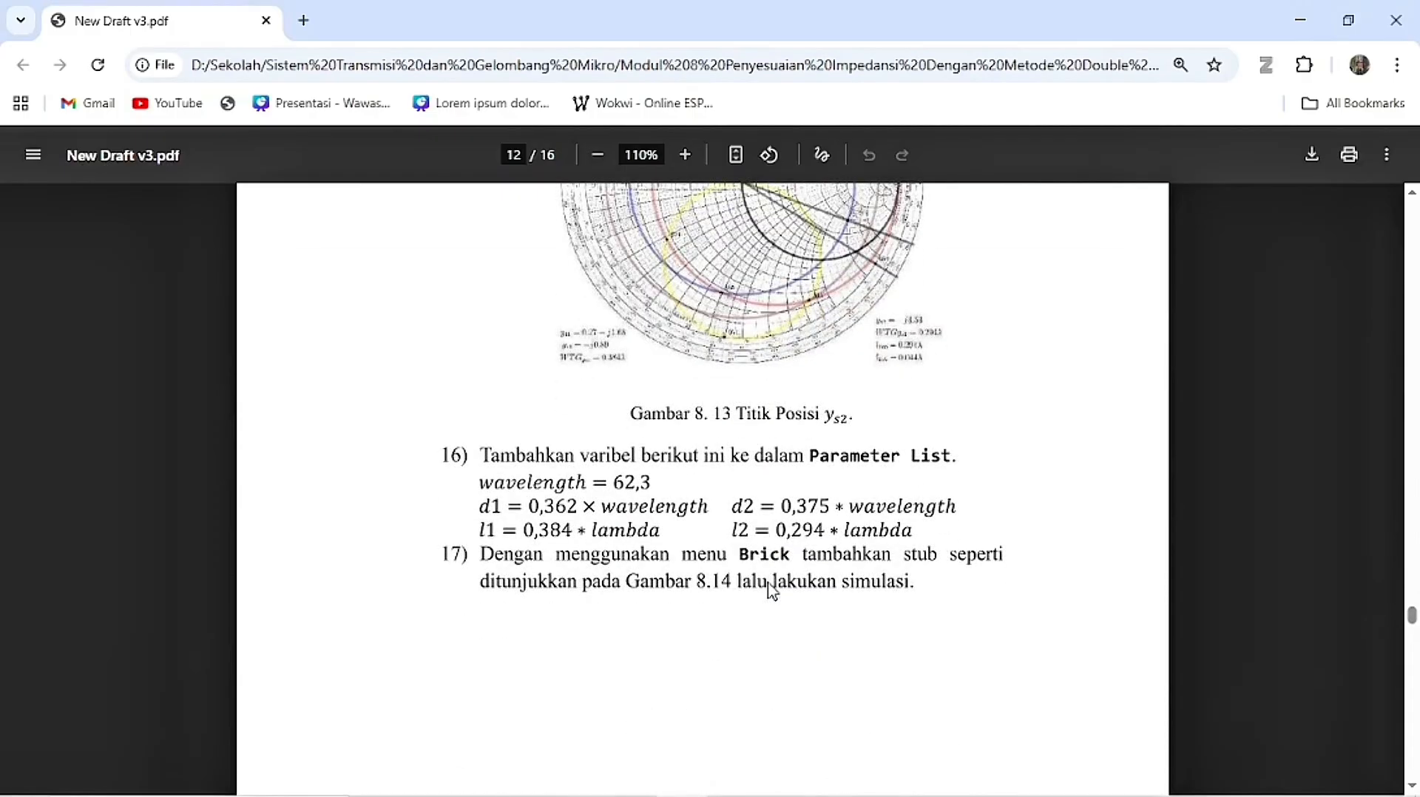
Return to the Notepad notes and start a summary below the YS2 line with "d1= 0.362 lamda" and "d2 = 0.375 lamda" on separate lines.
key(alt+Tab)
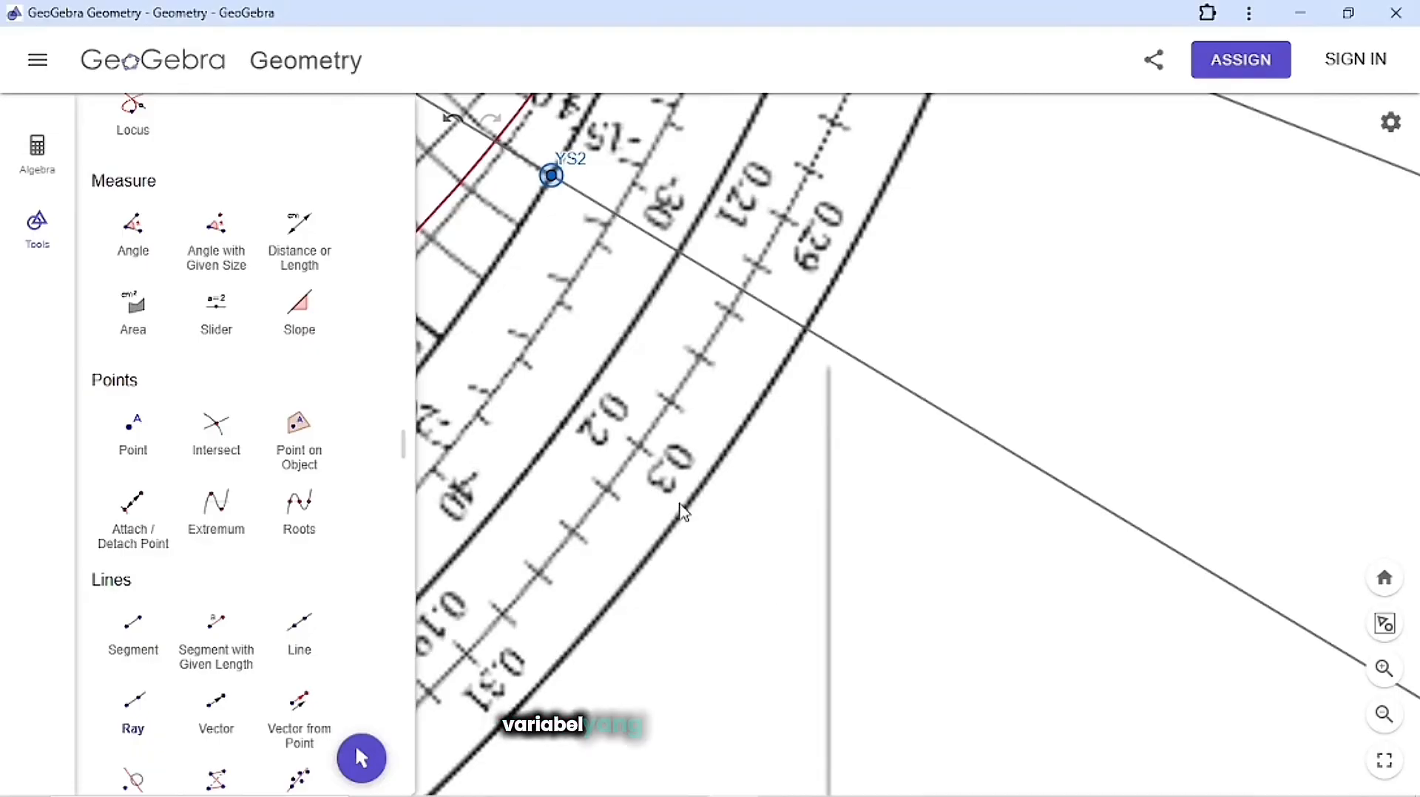
key(alt+Tab)
key(Tab)
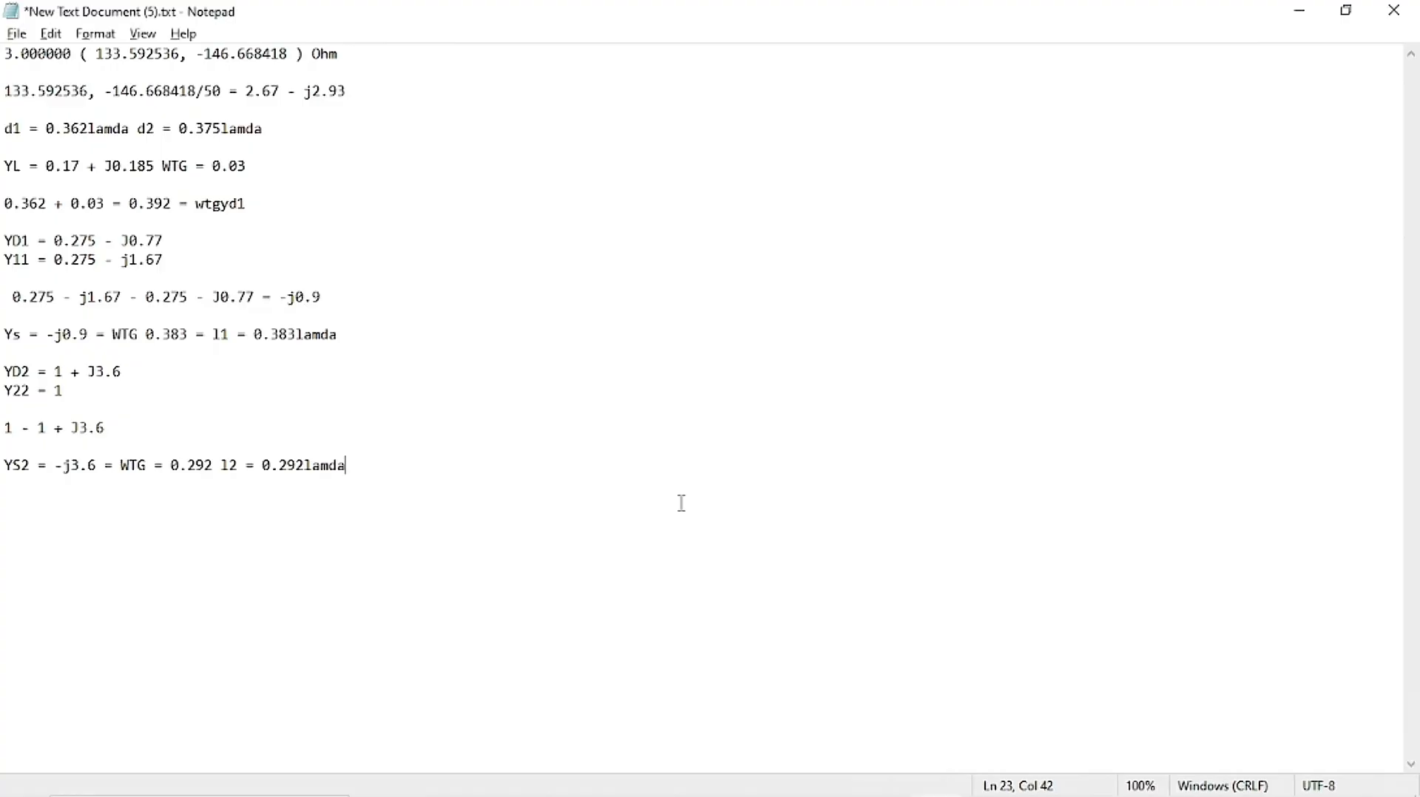
text(d)
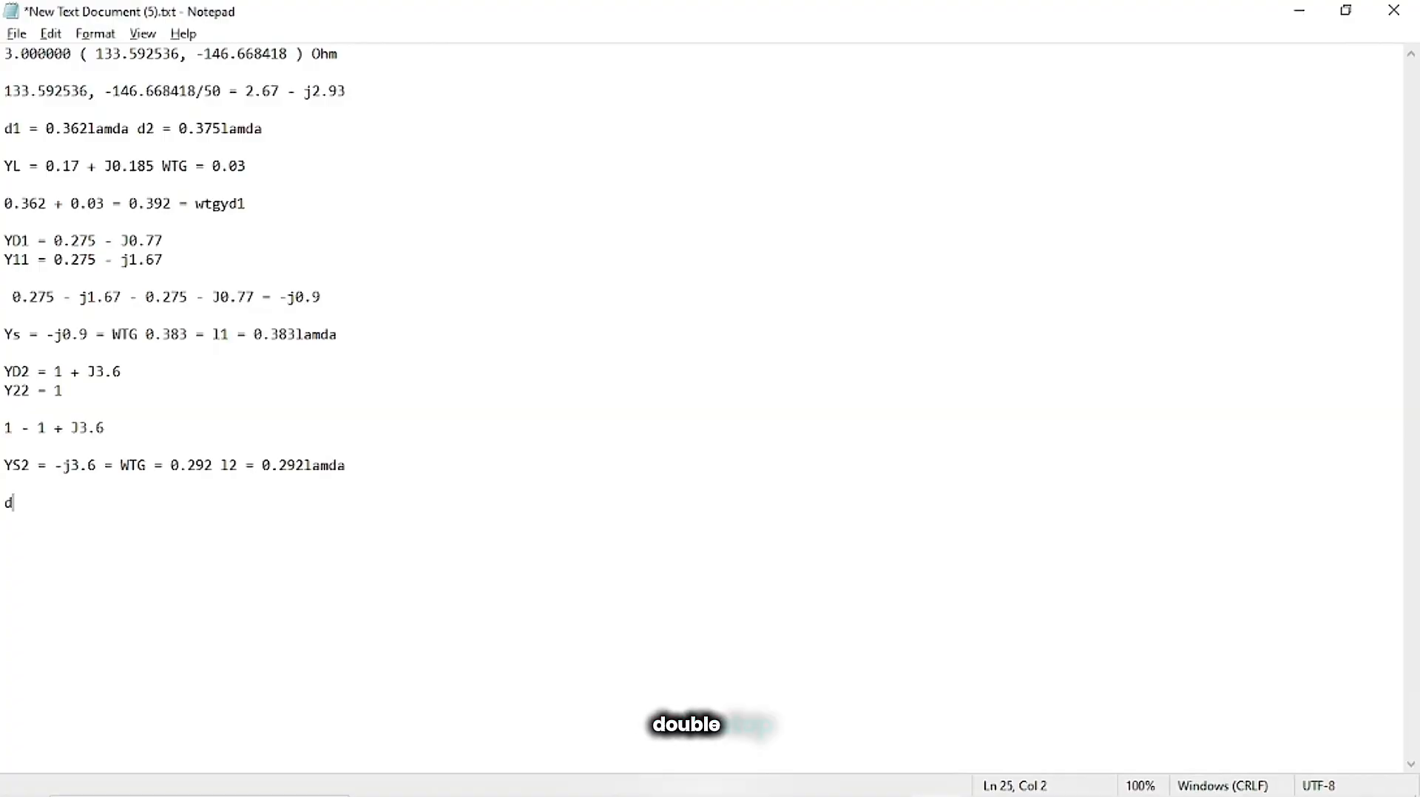
text(1= 0.362 lam)
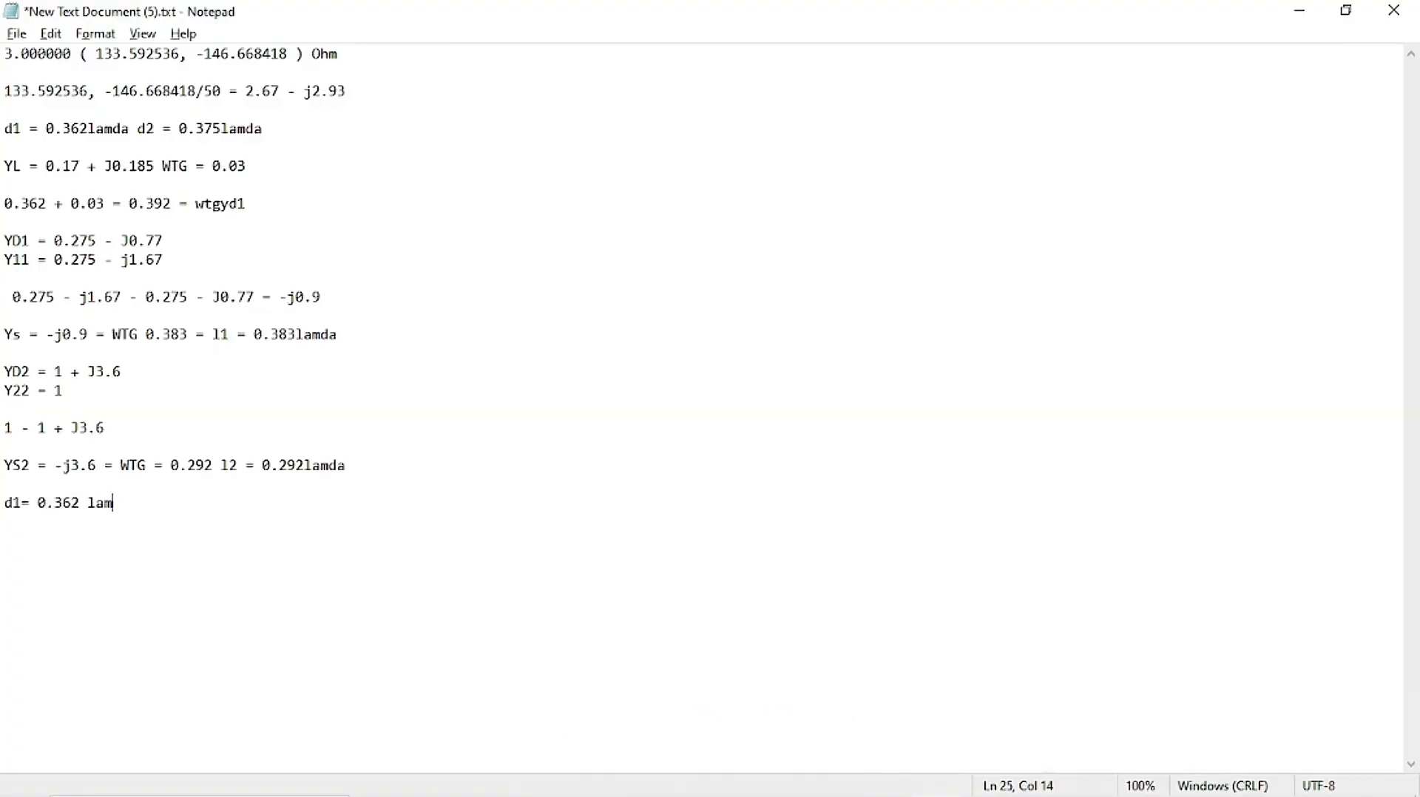
text(da)
key(Return)
text(d2)
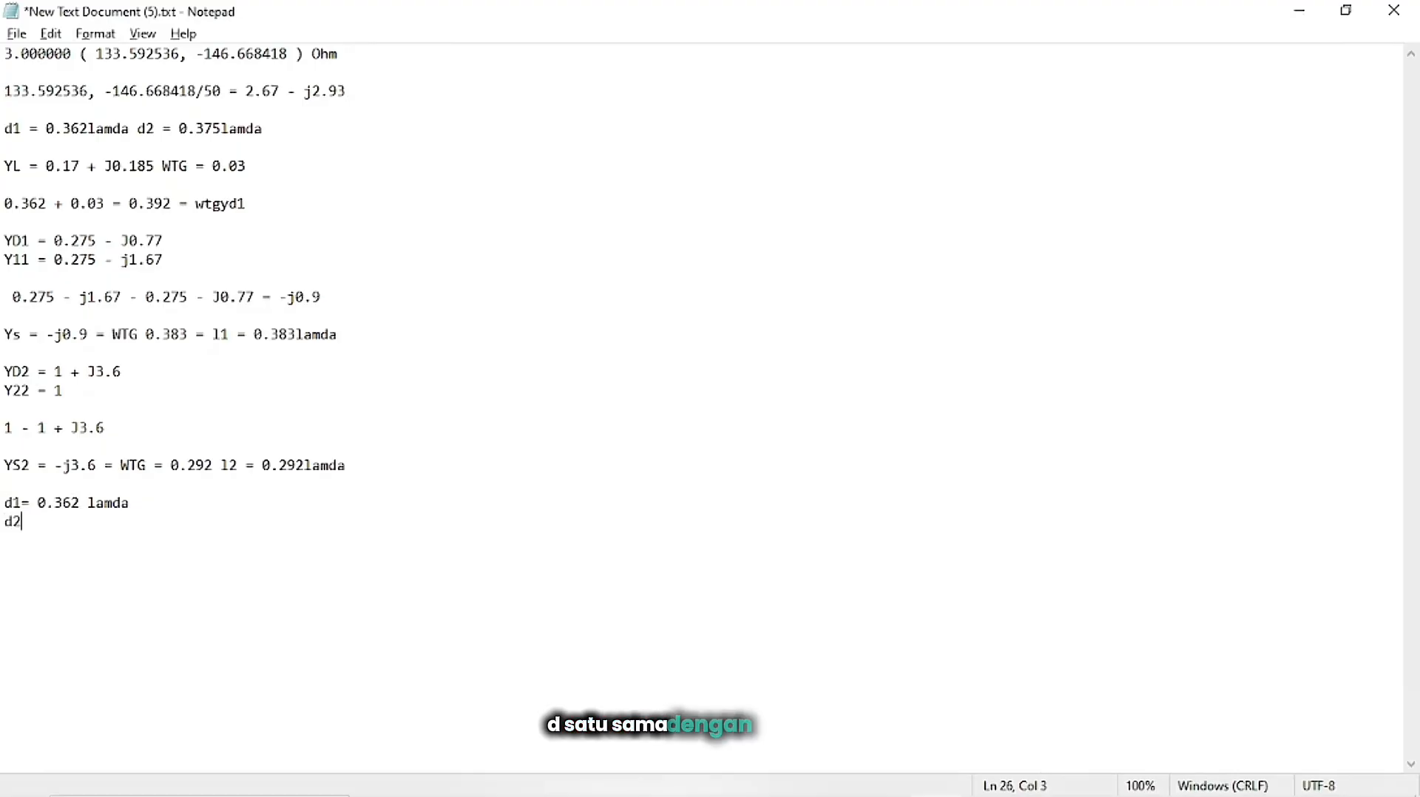
text( = 0.)
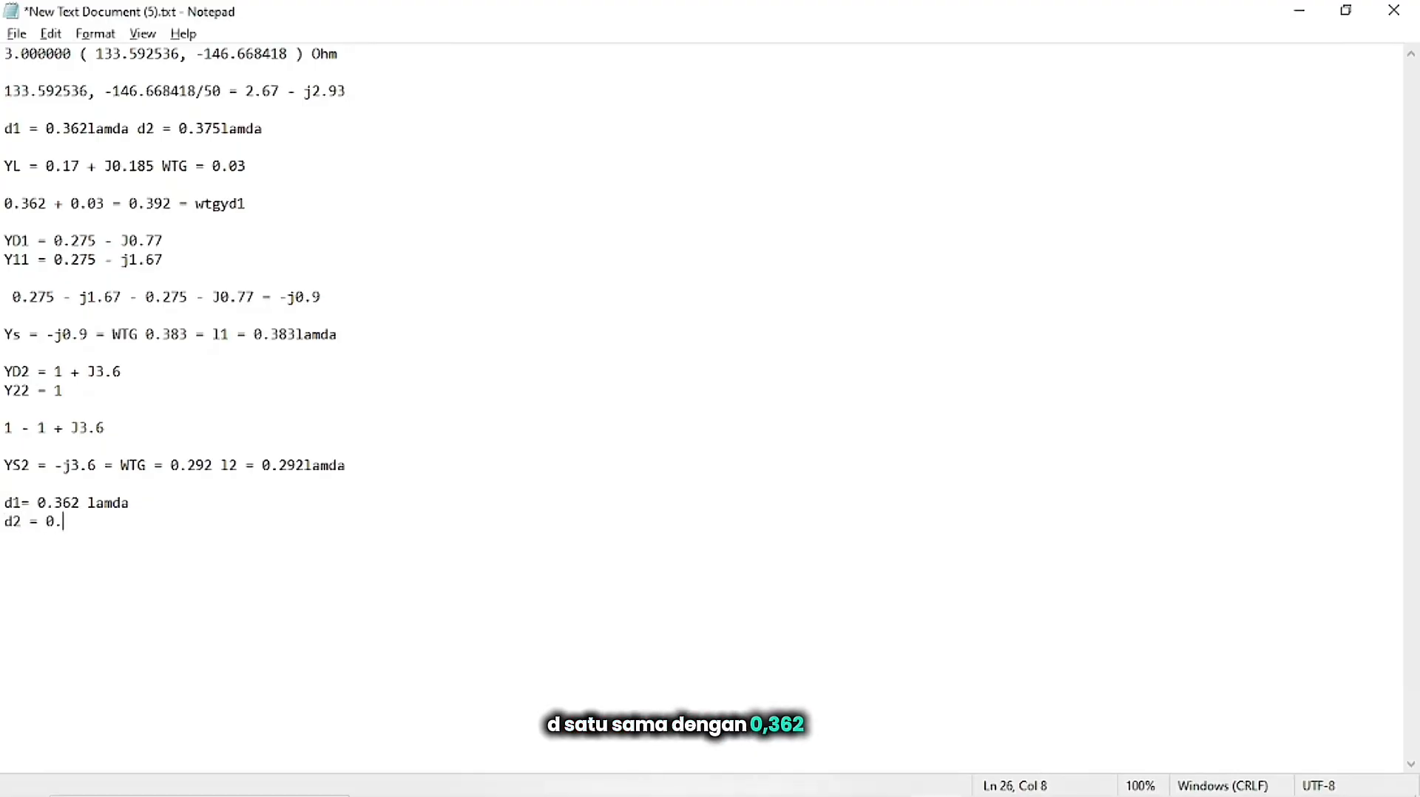
text(375 lamda )
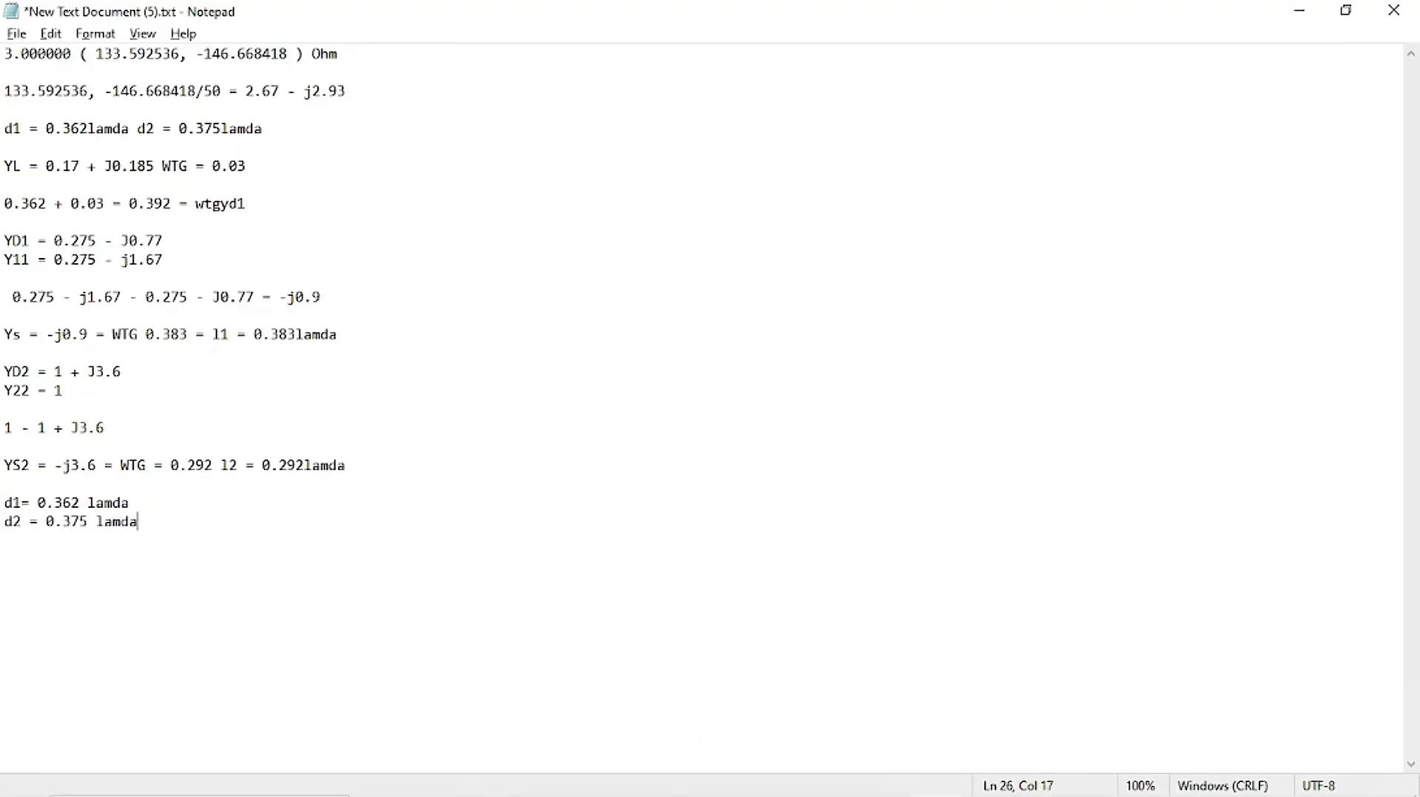
Add the stub lengths "l1 = 0.383 lamda" and "l2 = 0.292 lamda" on separate lines below d2 in the summary.
text(11 =)
click(329, 351)
text(3)
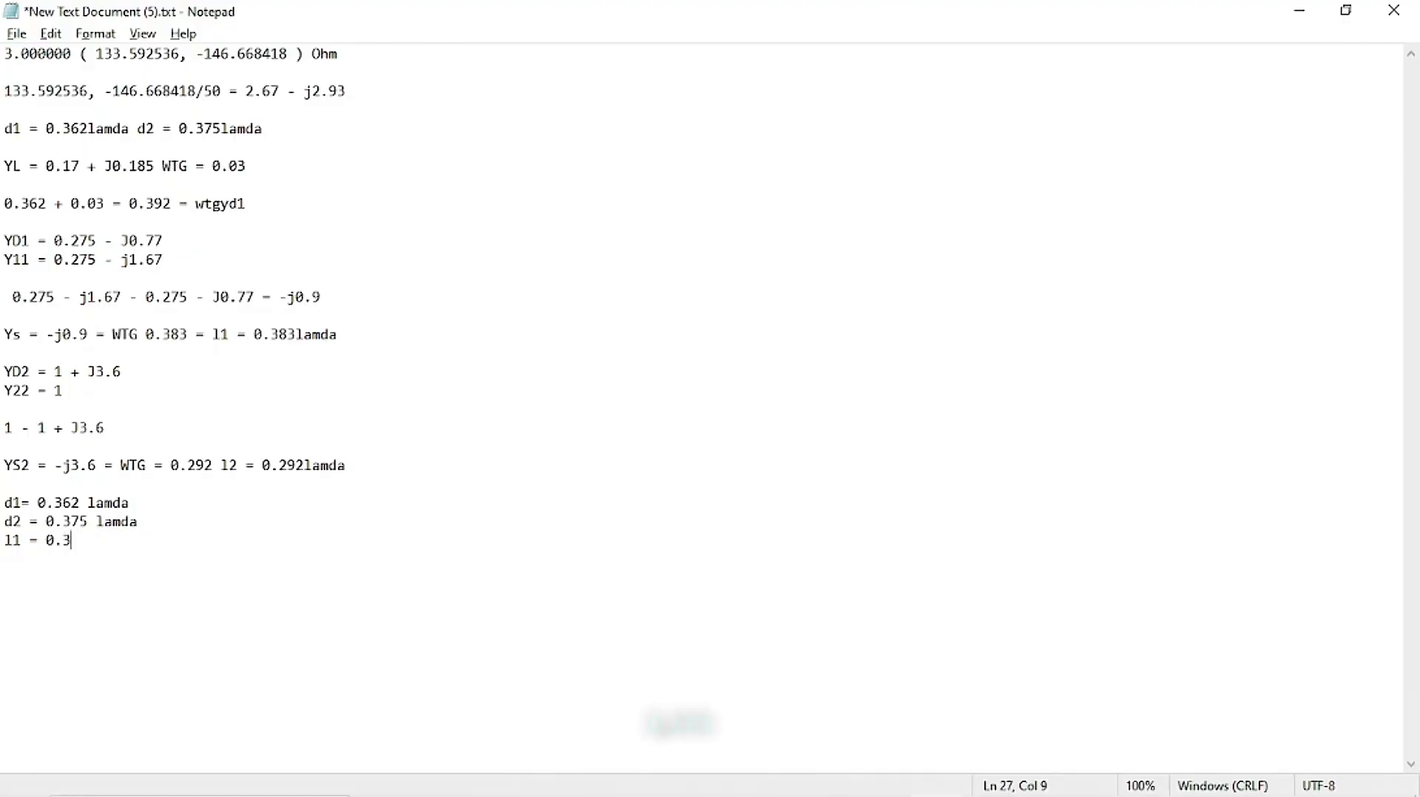
text(83 alm)
key(BackSpace)
key(BackSpace)
key(BackSpace)
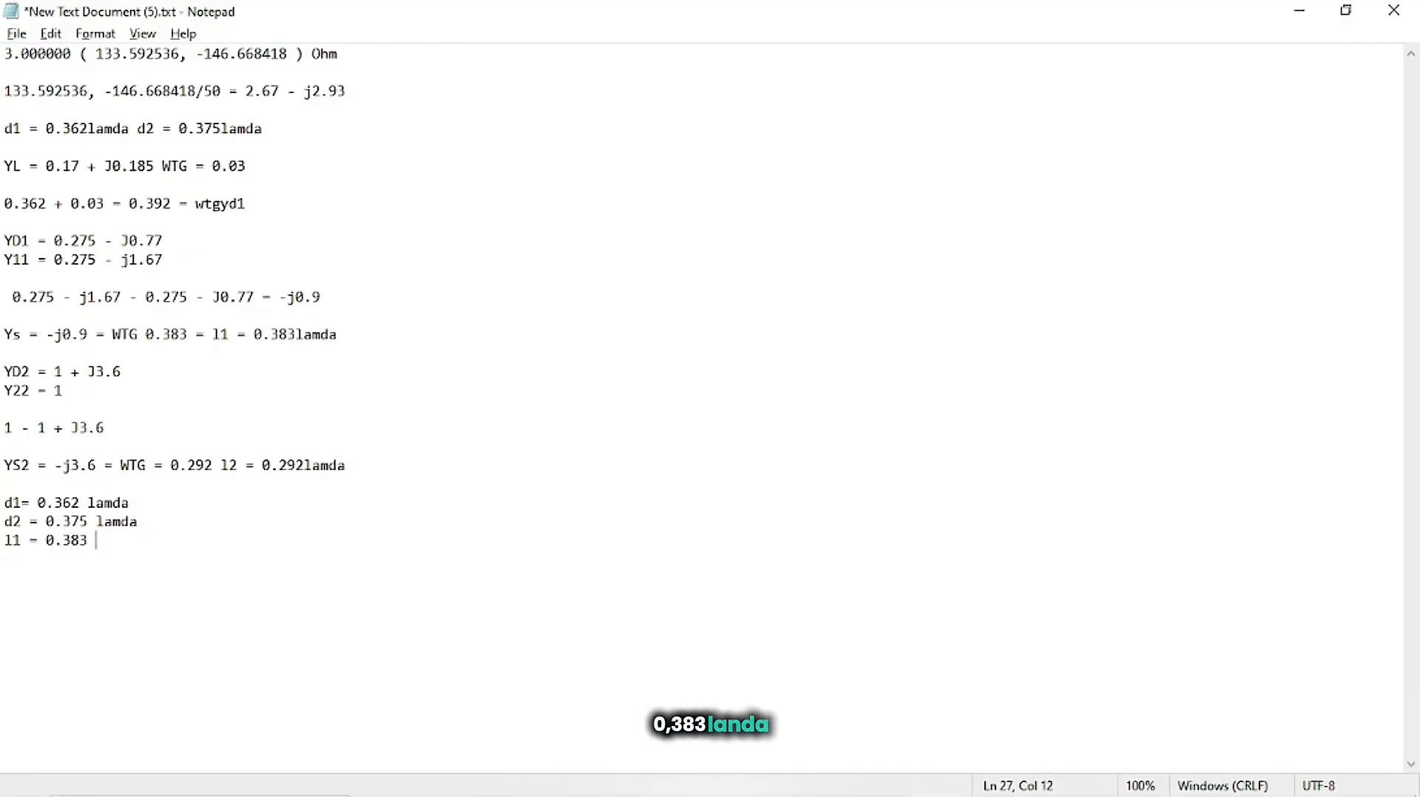
text(lamda)
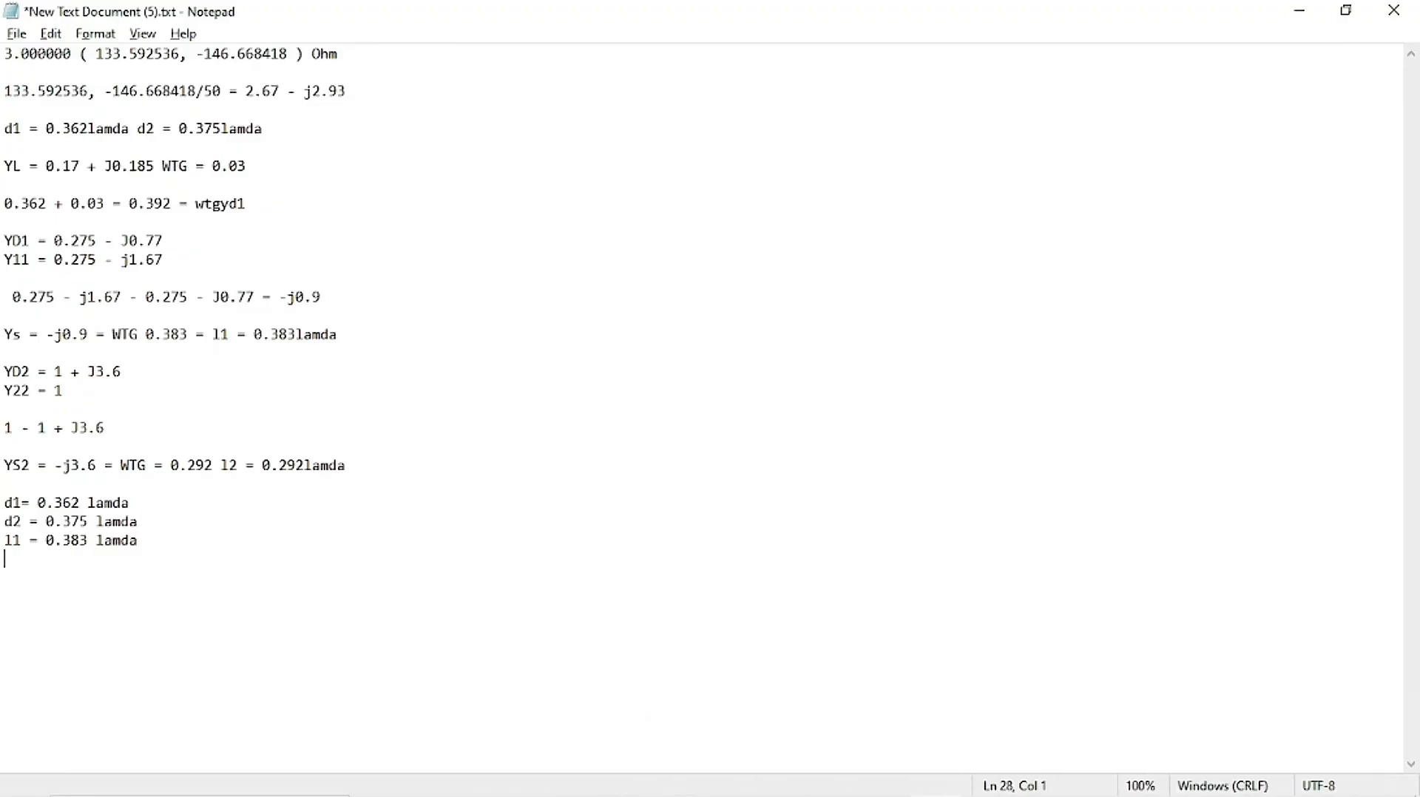
text(12)
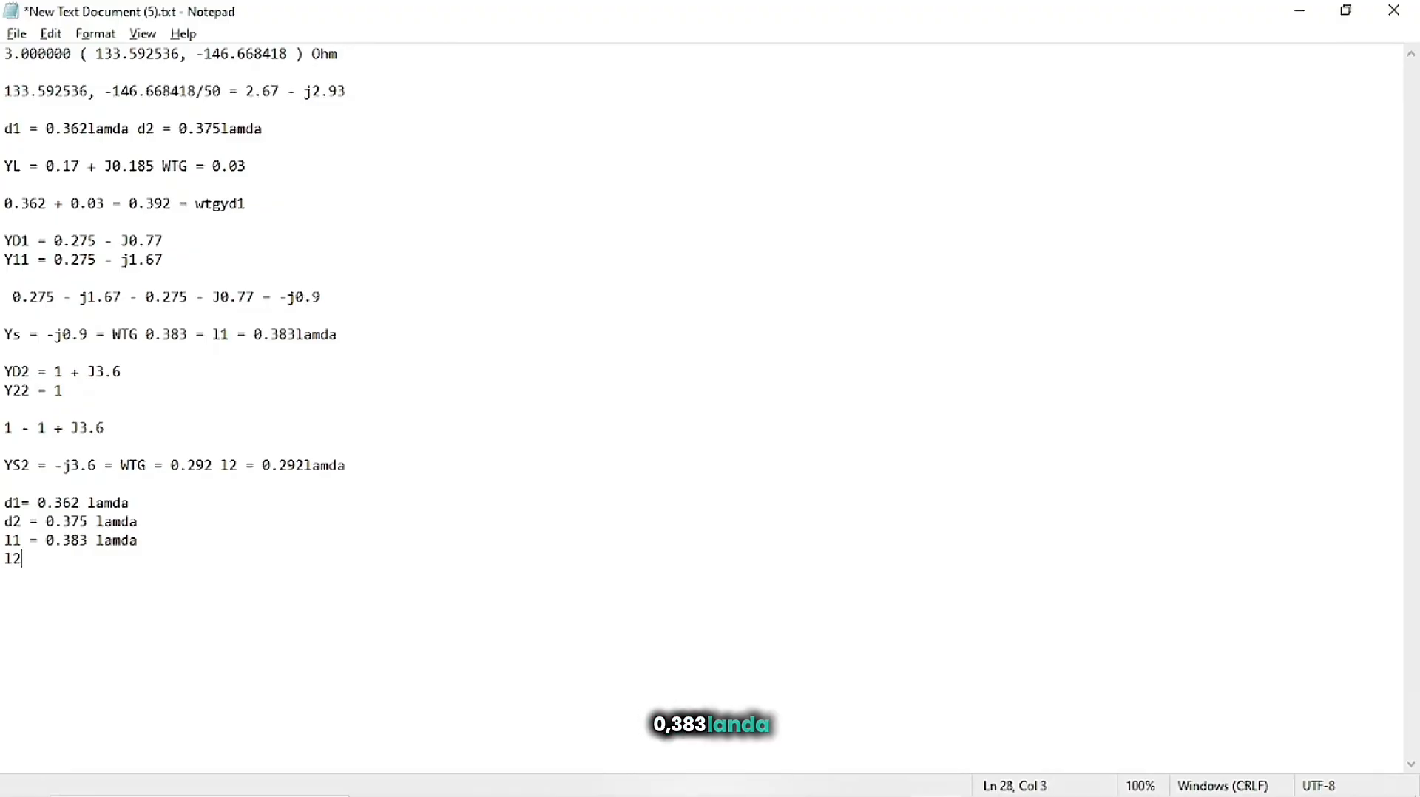
text( = 0.29)
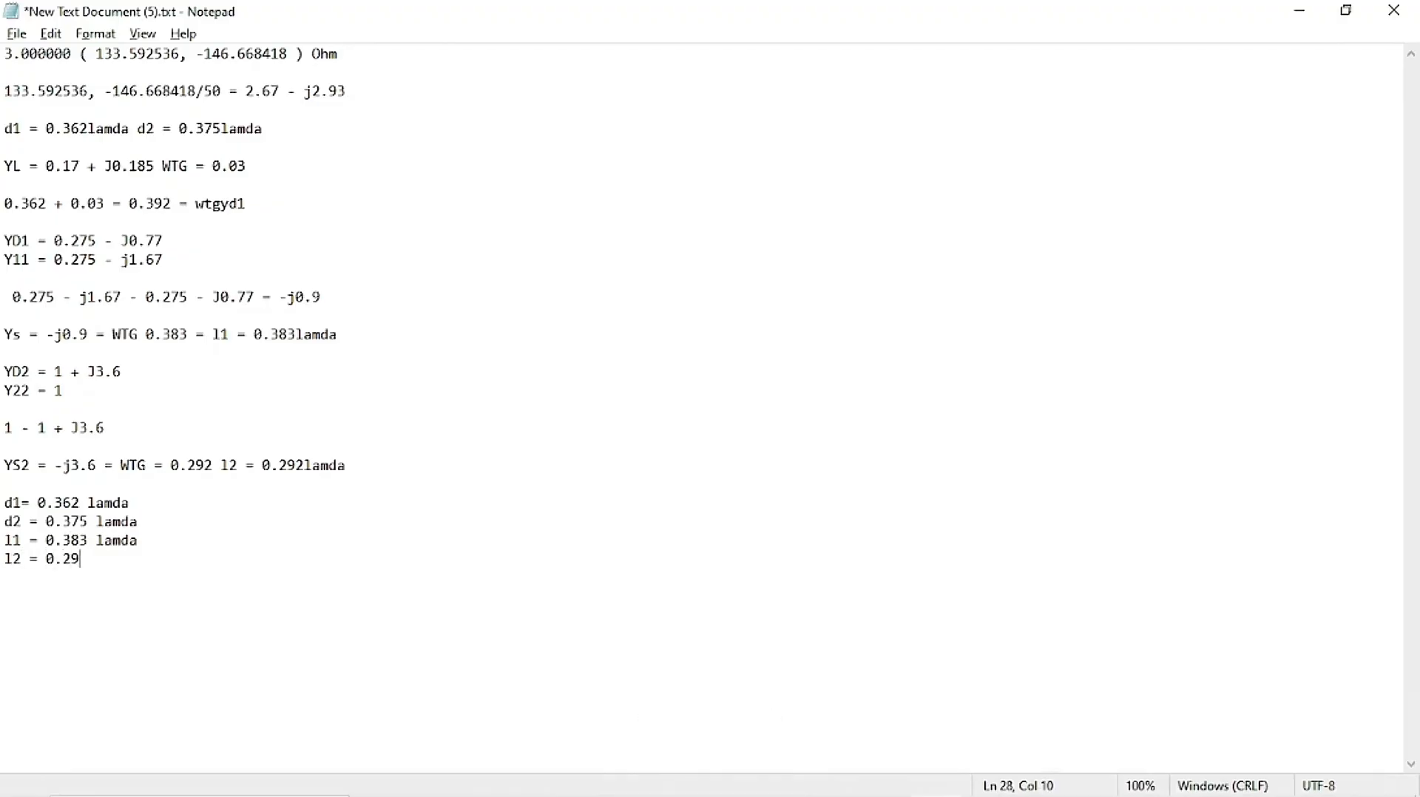
text(2 lamda)
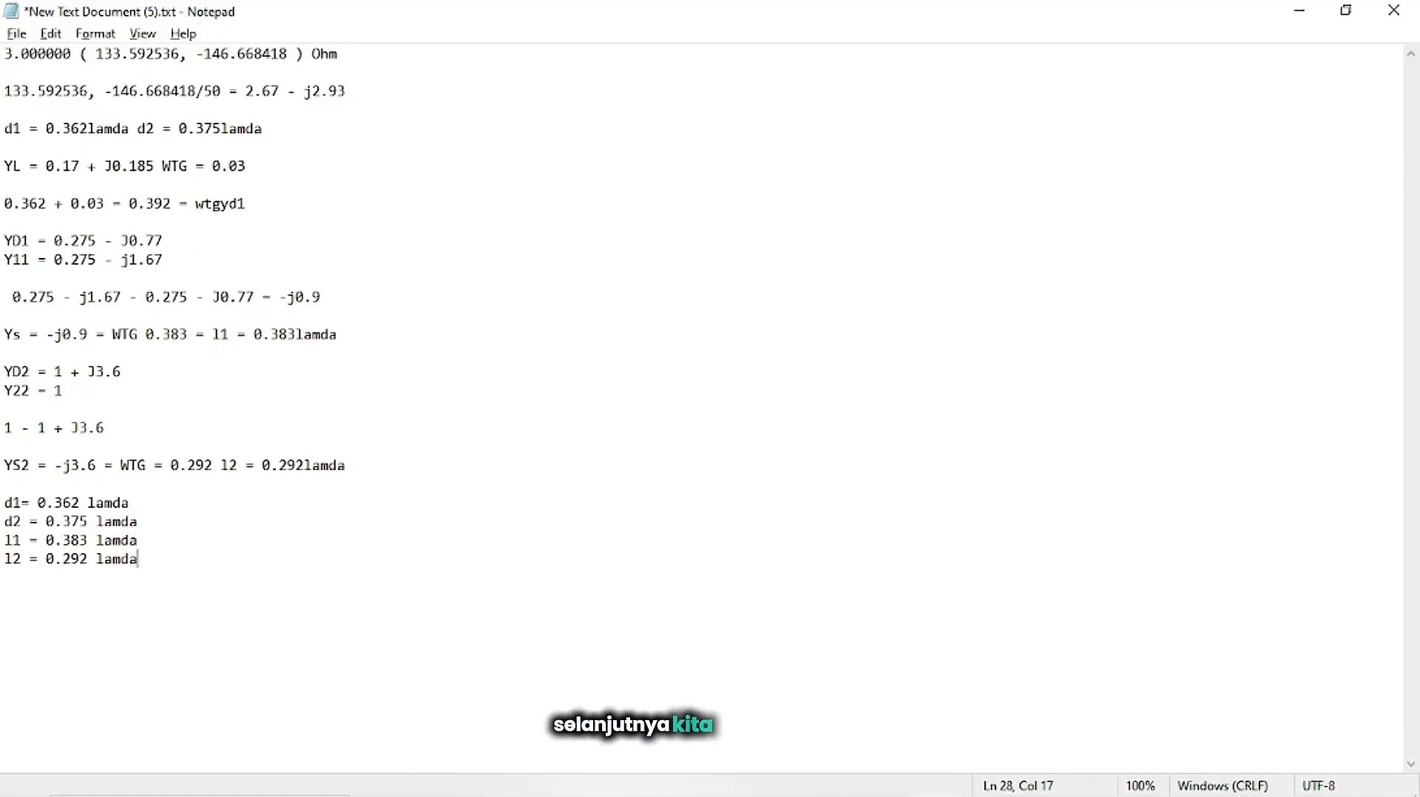
Switch to CST Studio Suite and show the antenna's 3D components in place of the S1,1 Smith chart plot.
key(alt+Tab)
key(Tab)
key(Tab)
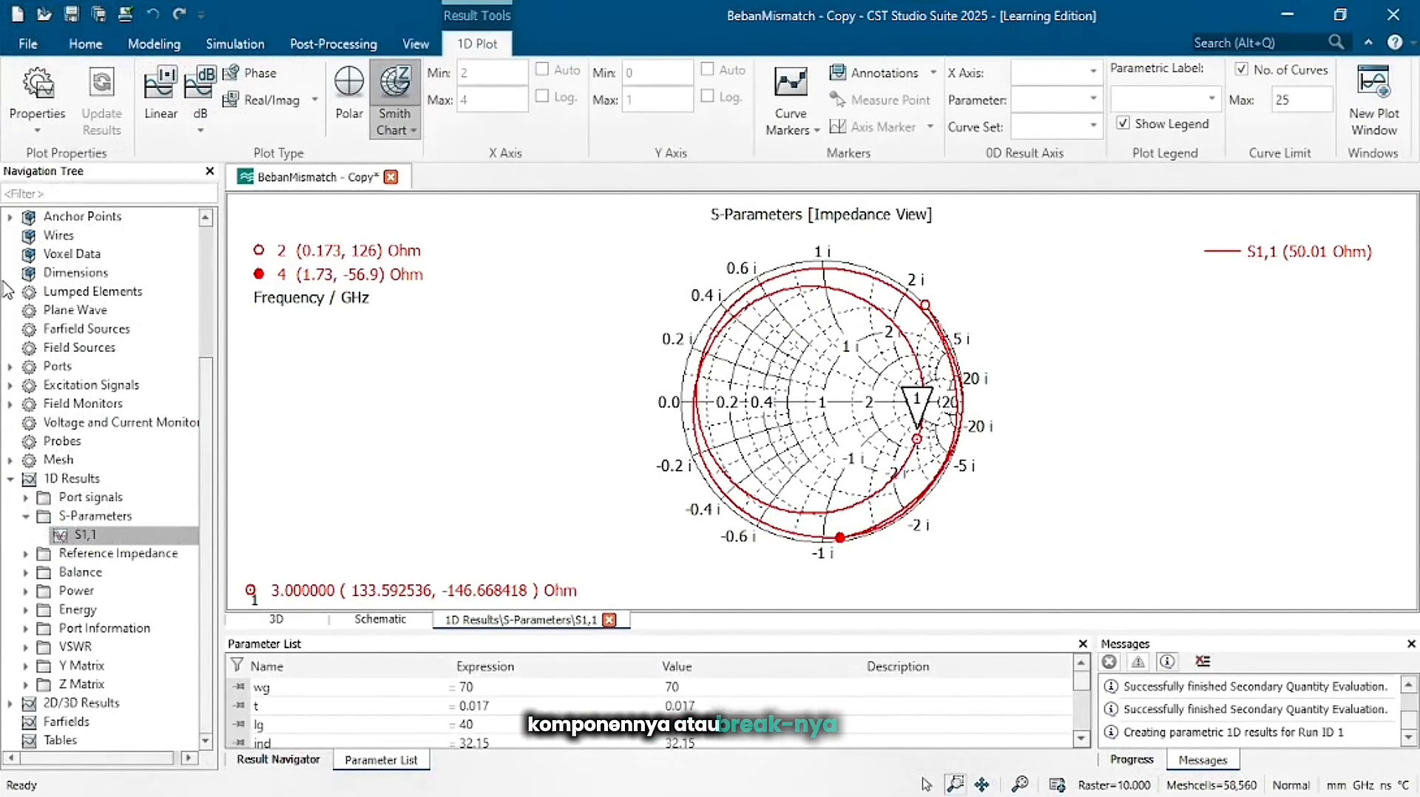
click(82, 216)
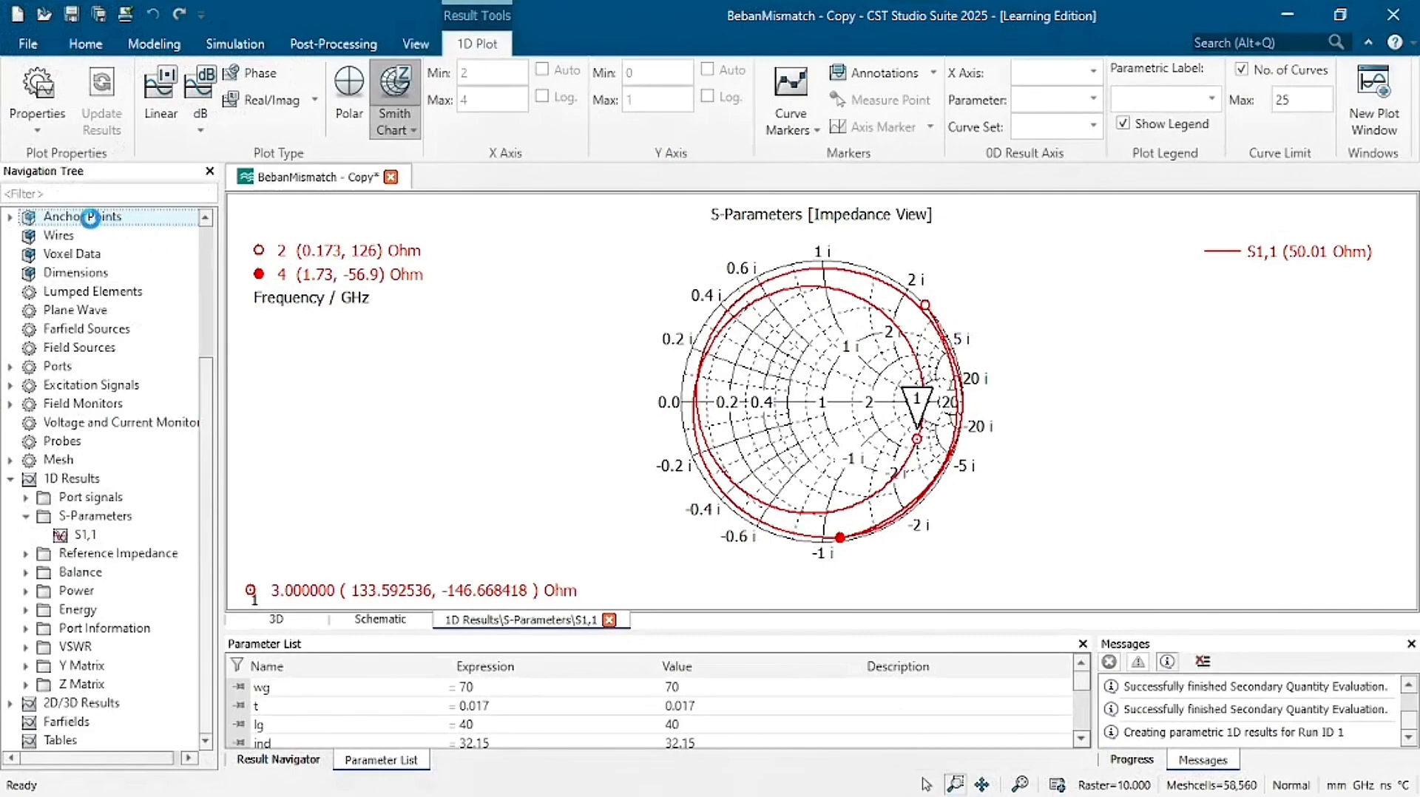
scroll(90, 217, up, 4)
click(89, 219)
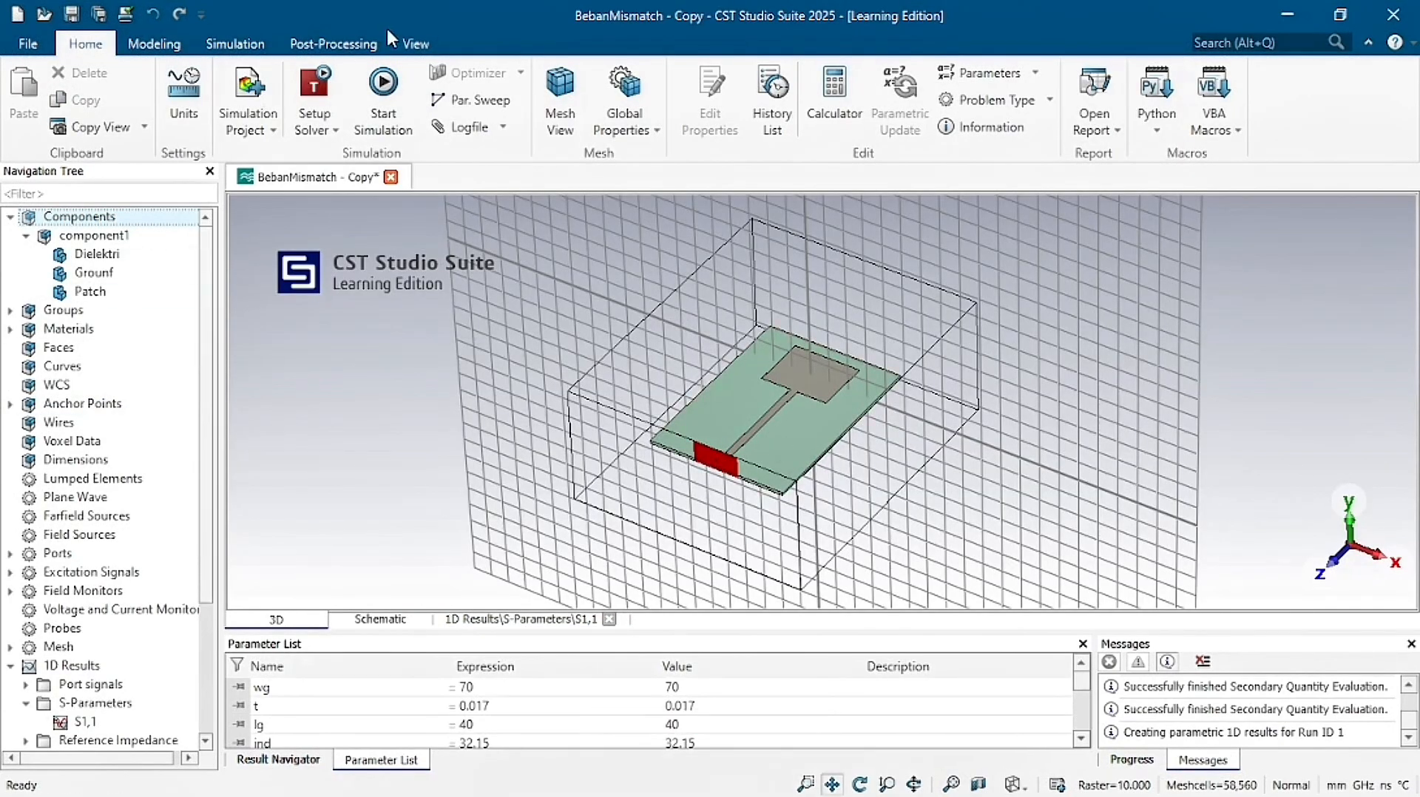
Start a new Brick defined by numeric entry and name it Stub1.
click(127, 46)
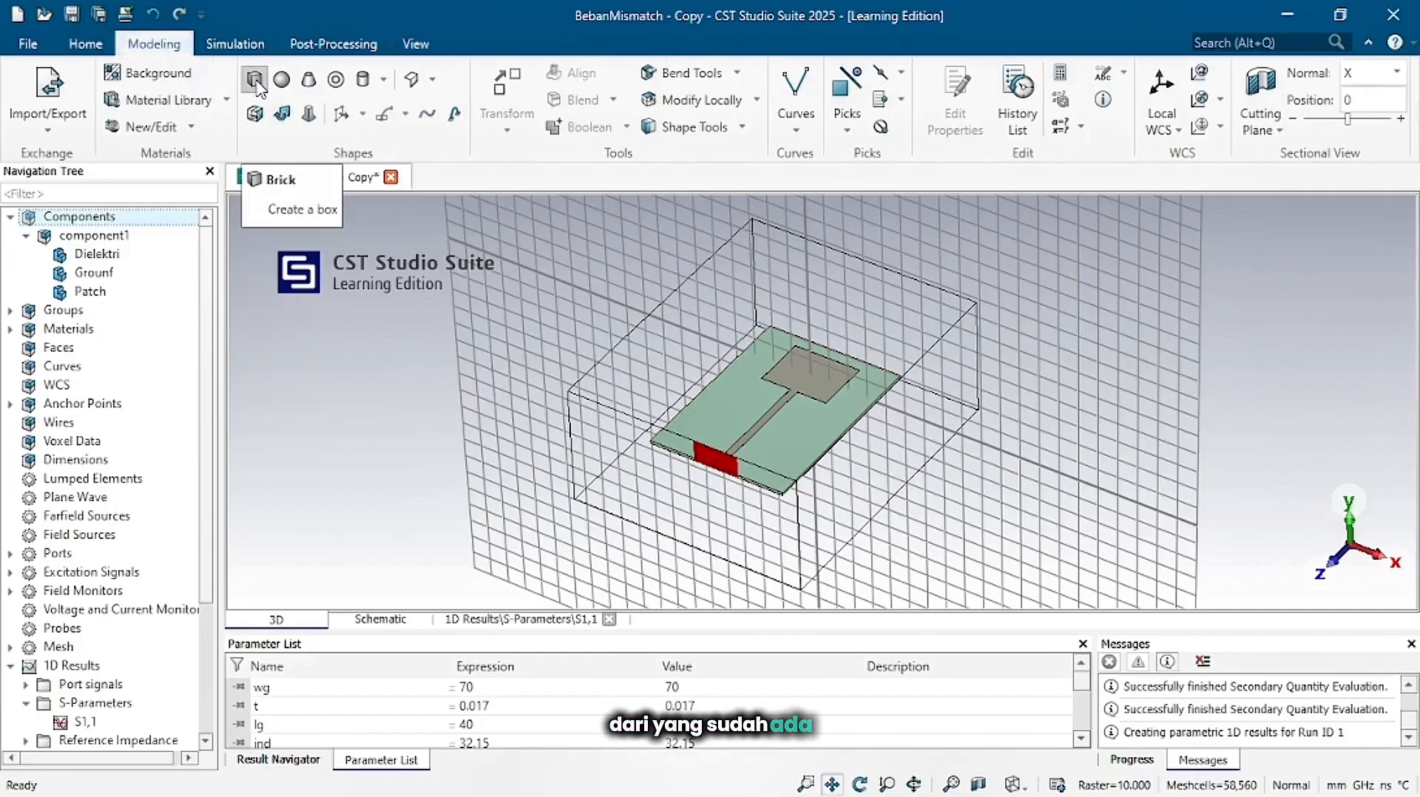
click(256, 83)
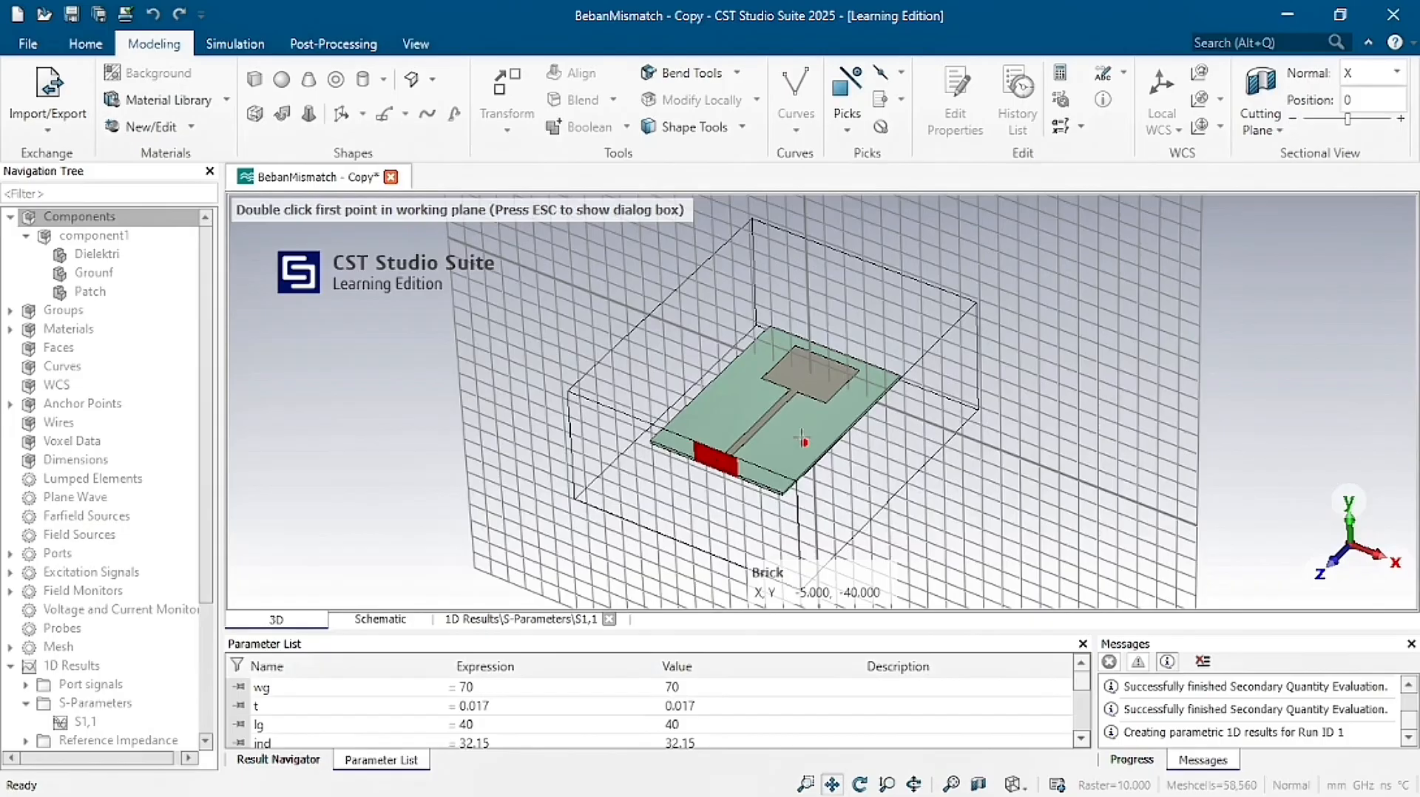
key(Escape)
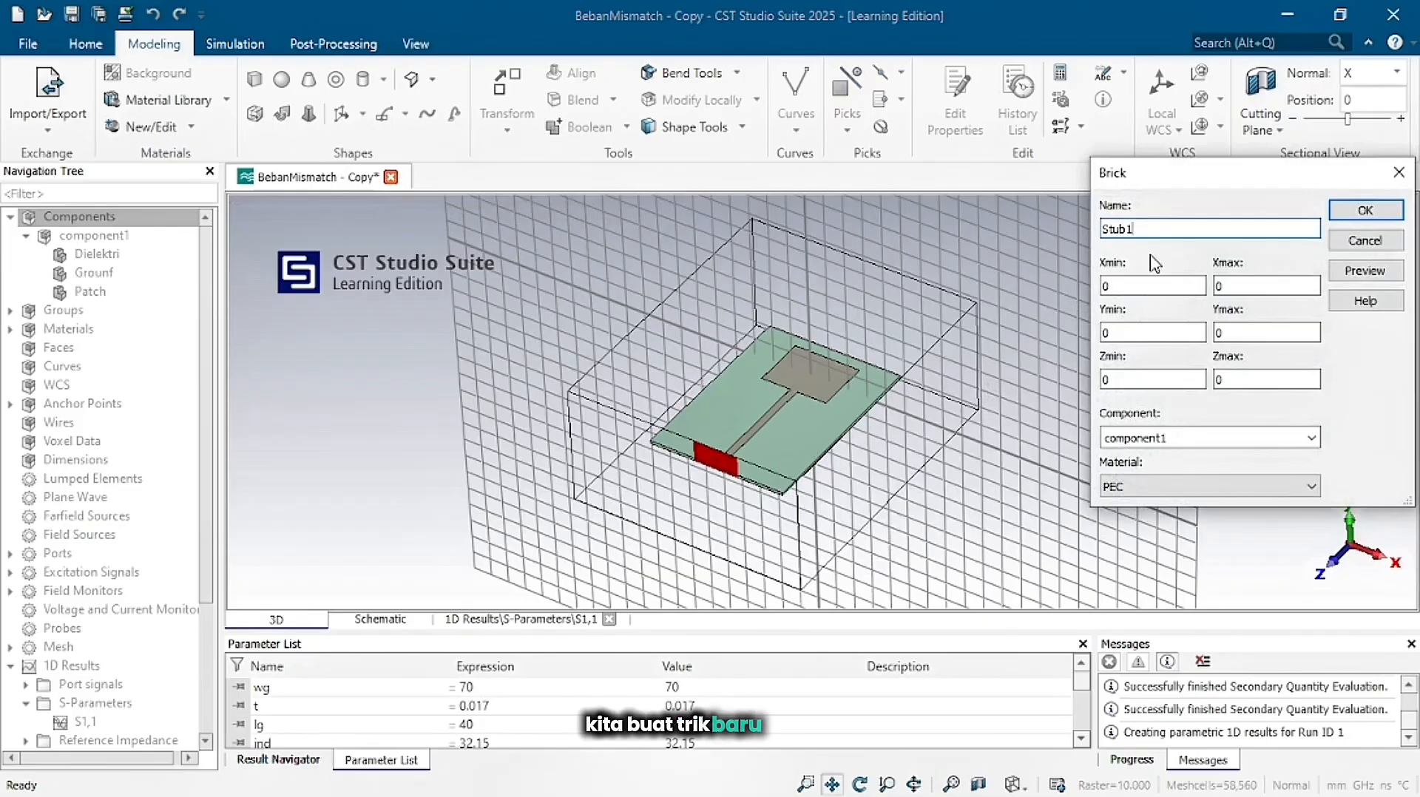
Examine the labelled patch antenna dimension drawing in the image viewer for placing the stub, and return to the brick definition in CST Studio Suite.
key(alt+Tab)
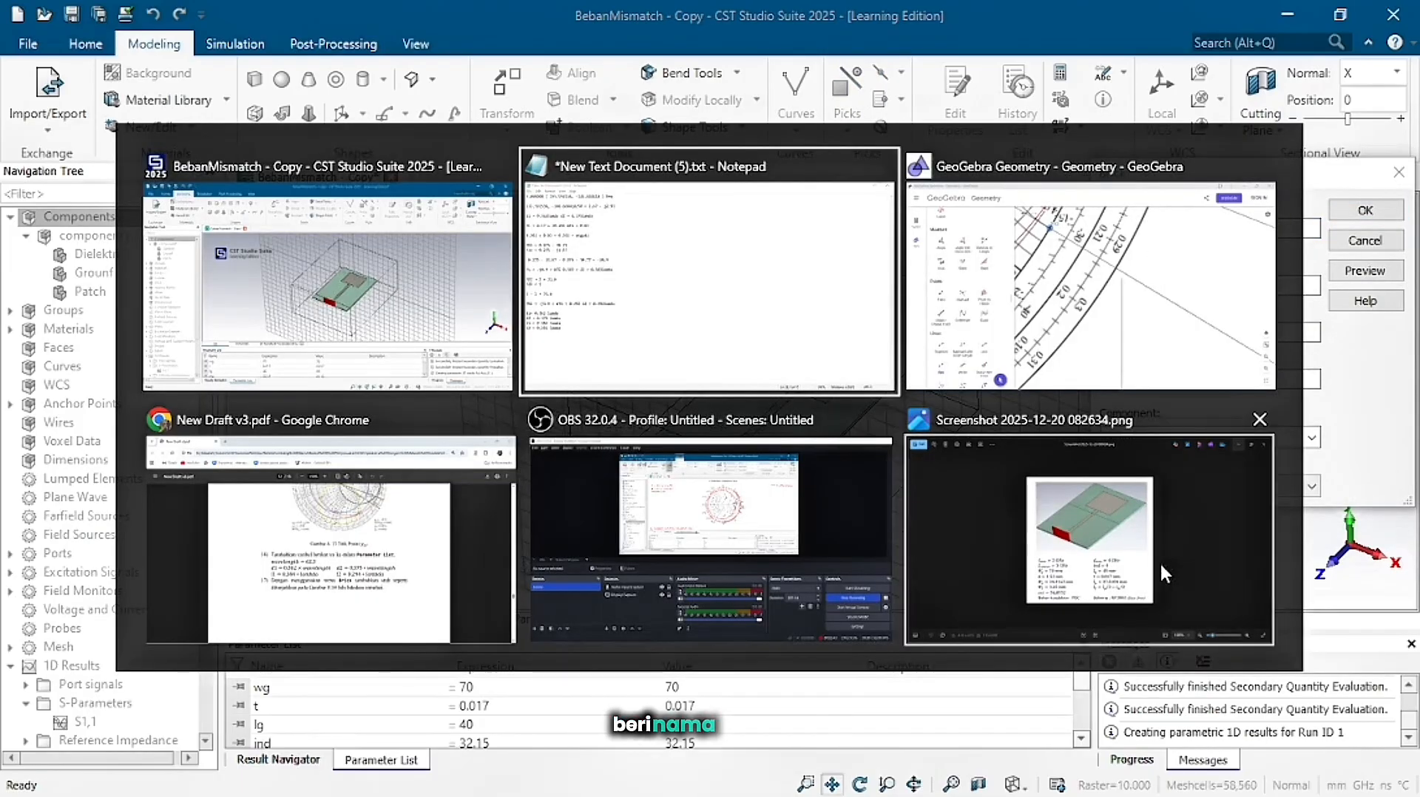
click(1081, 540)
key(Right)
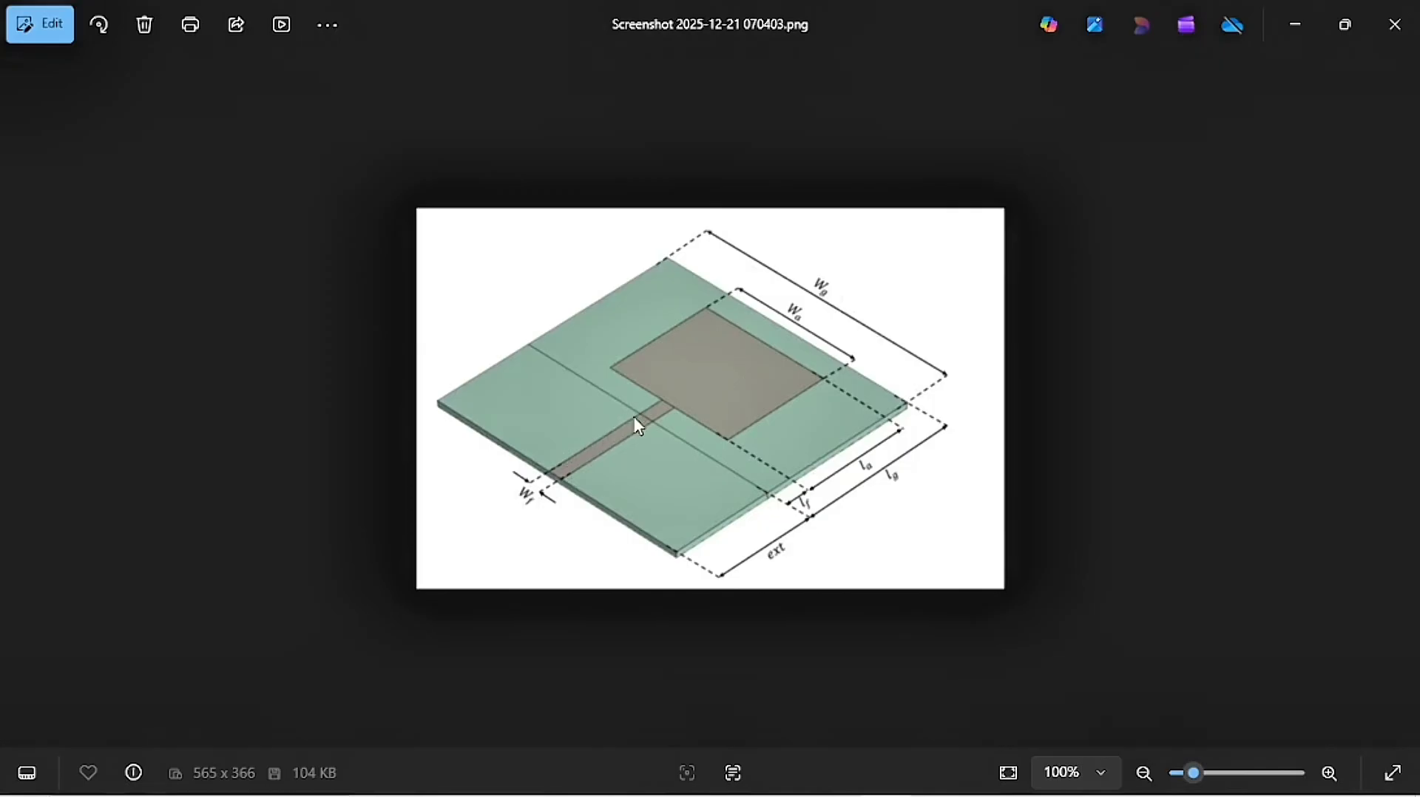
key(alt+Tab)
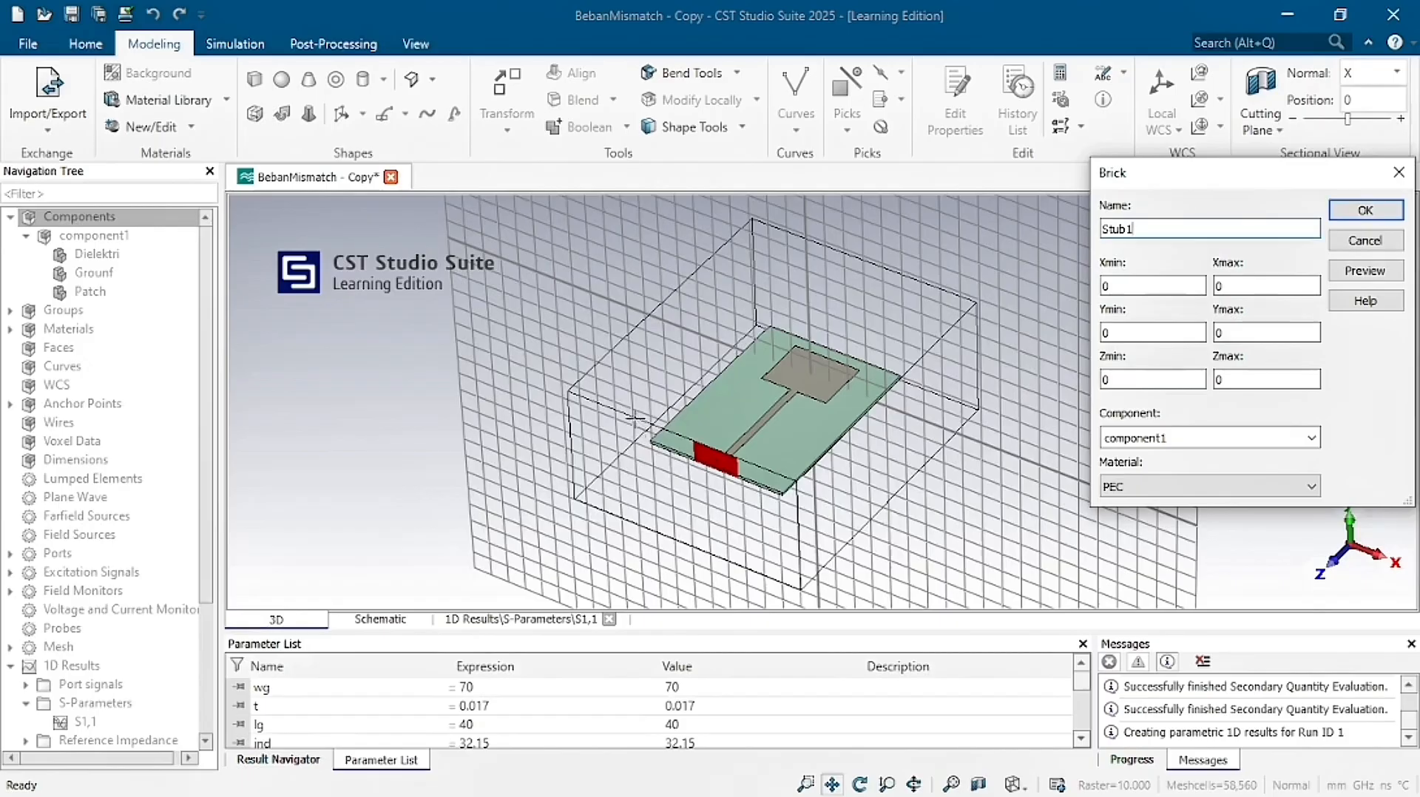
Define the Stub1 brick's X extent from -wf/2-stub1 to -wf/2.
click(1132, 285)
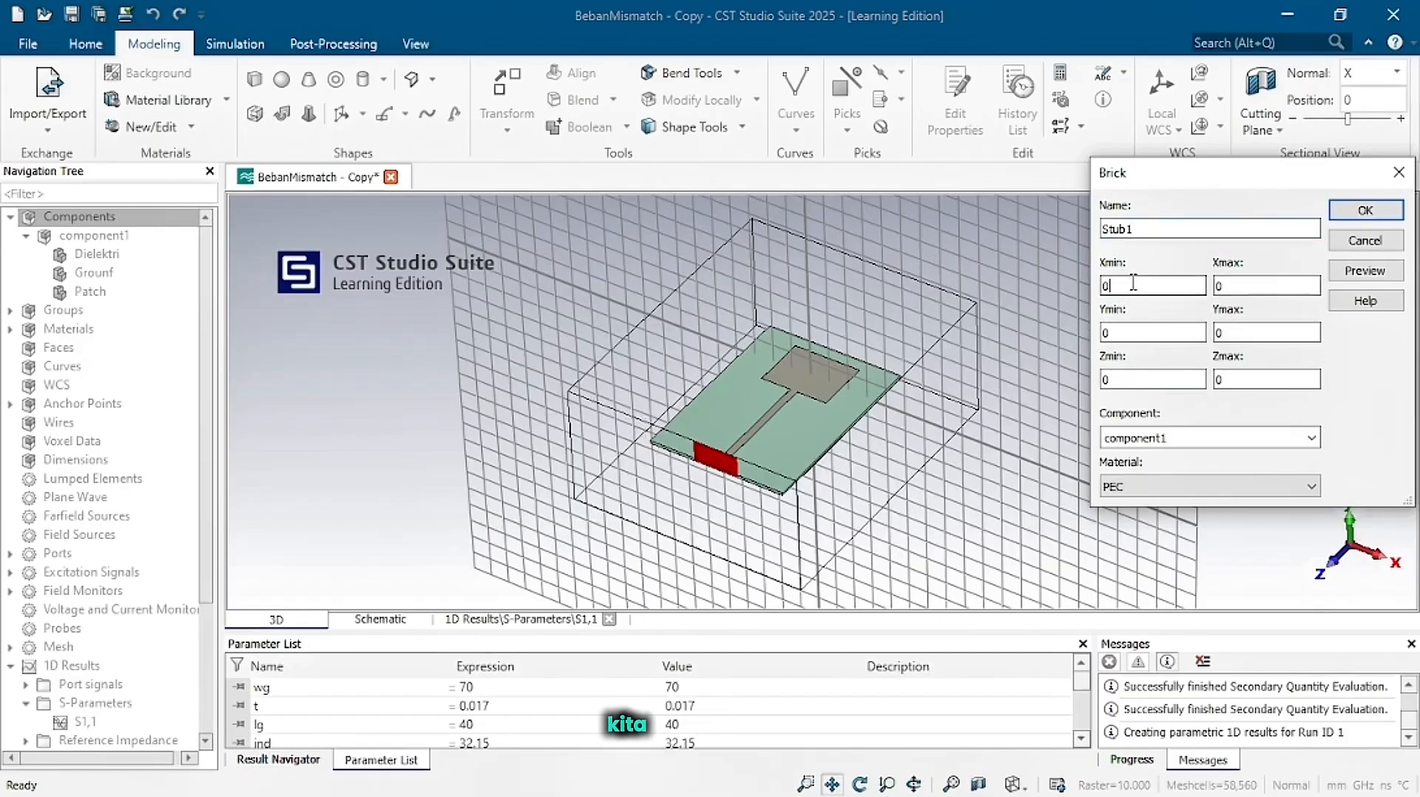
key(BackSpace)
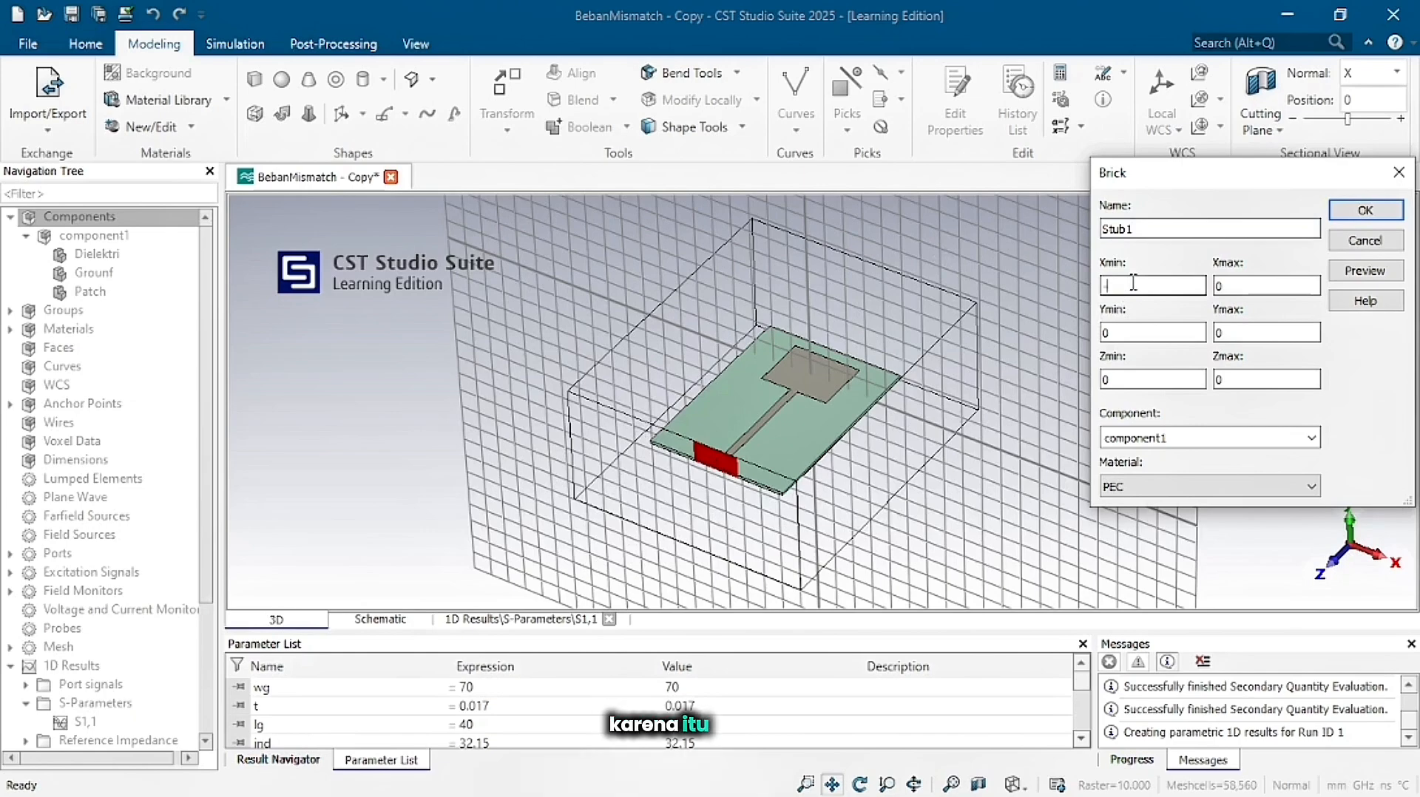
text(-wf/2)
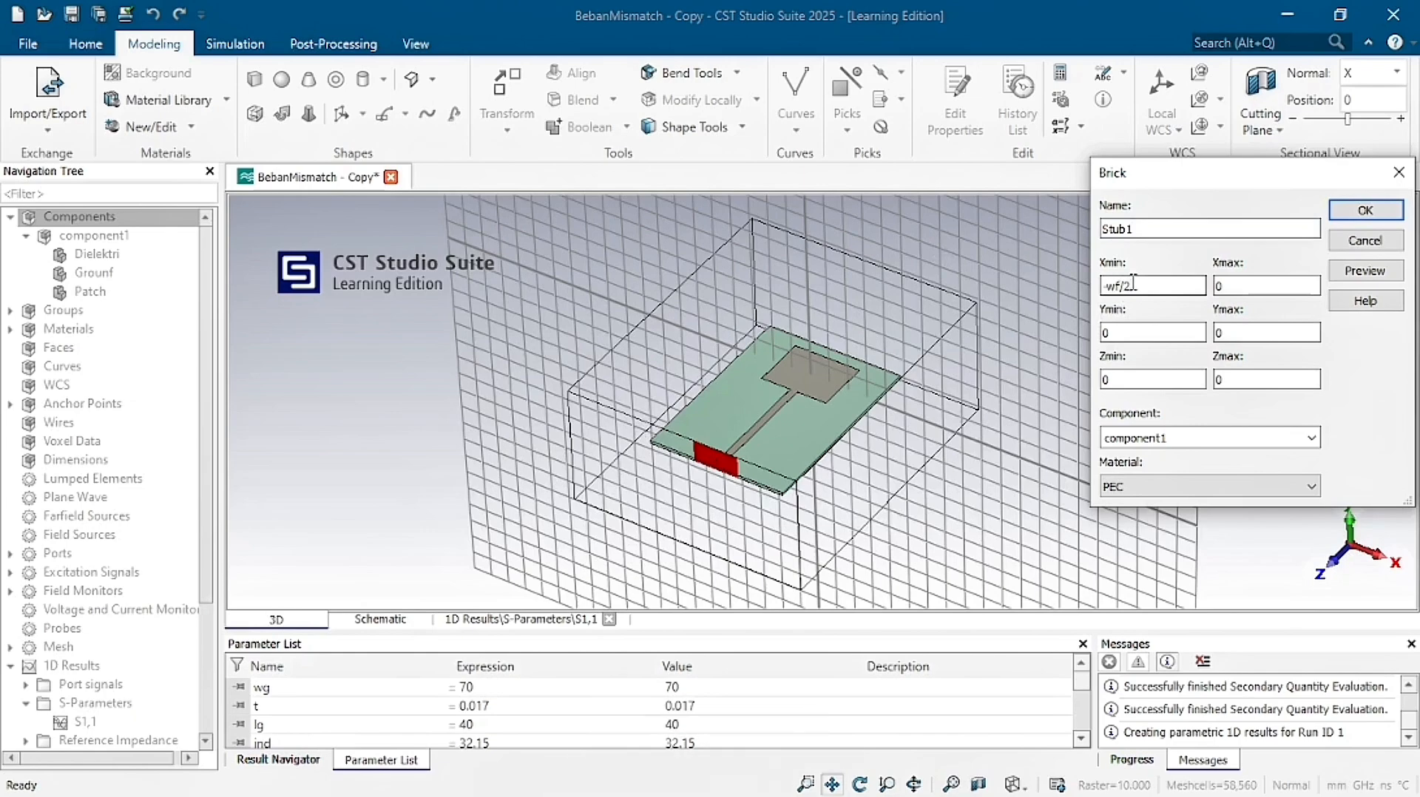
text(-wf/2)
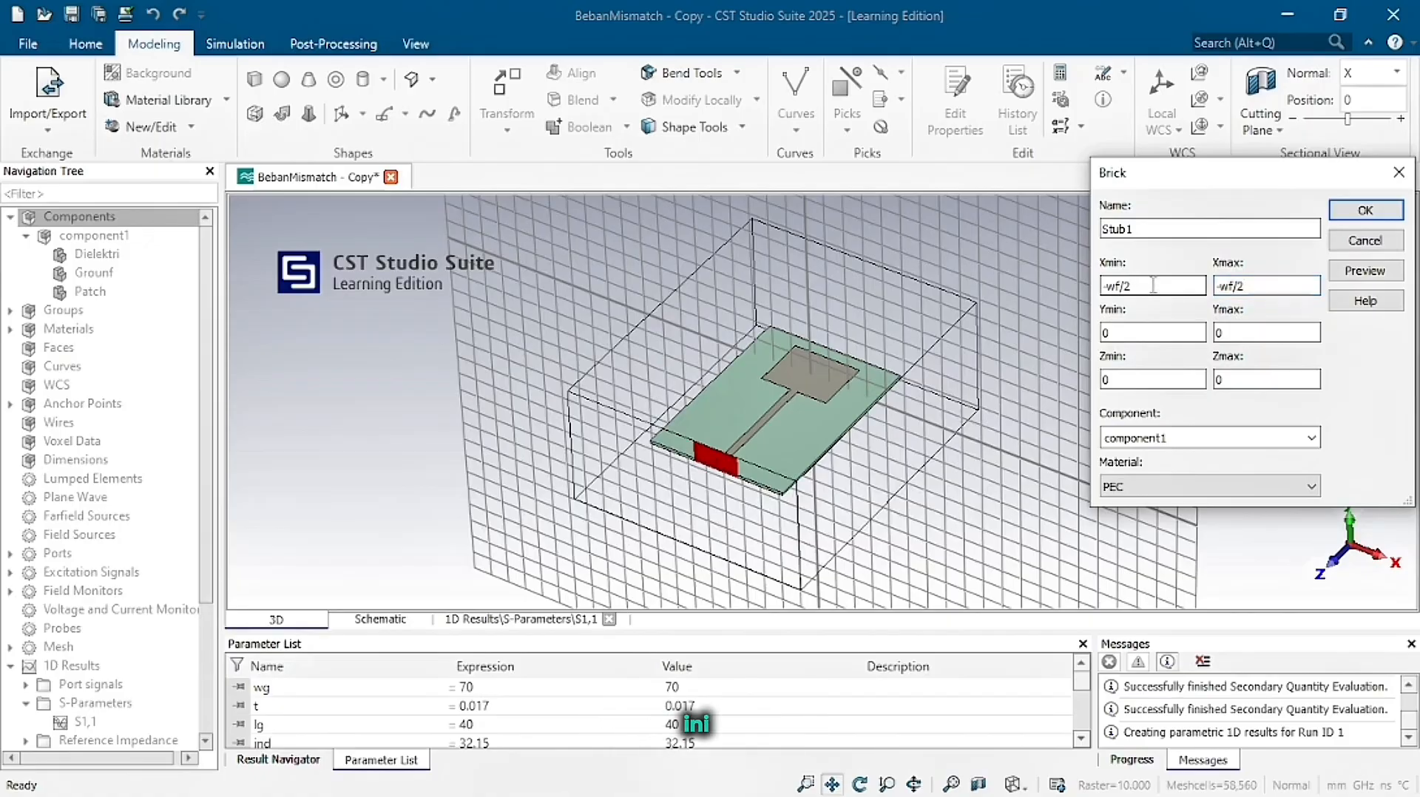
text(-stub1)
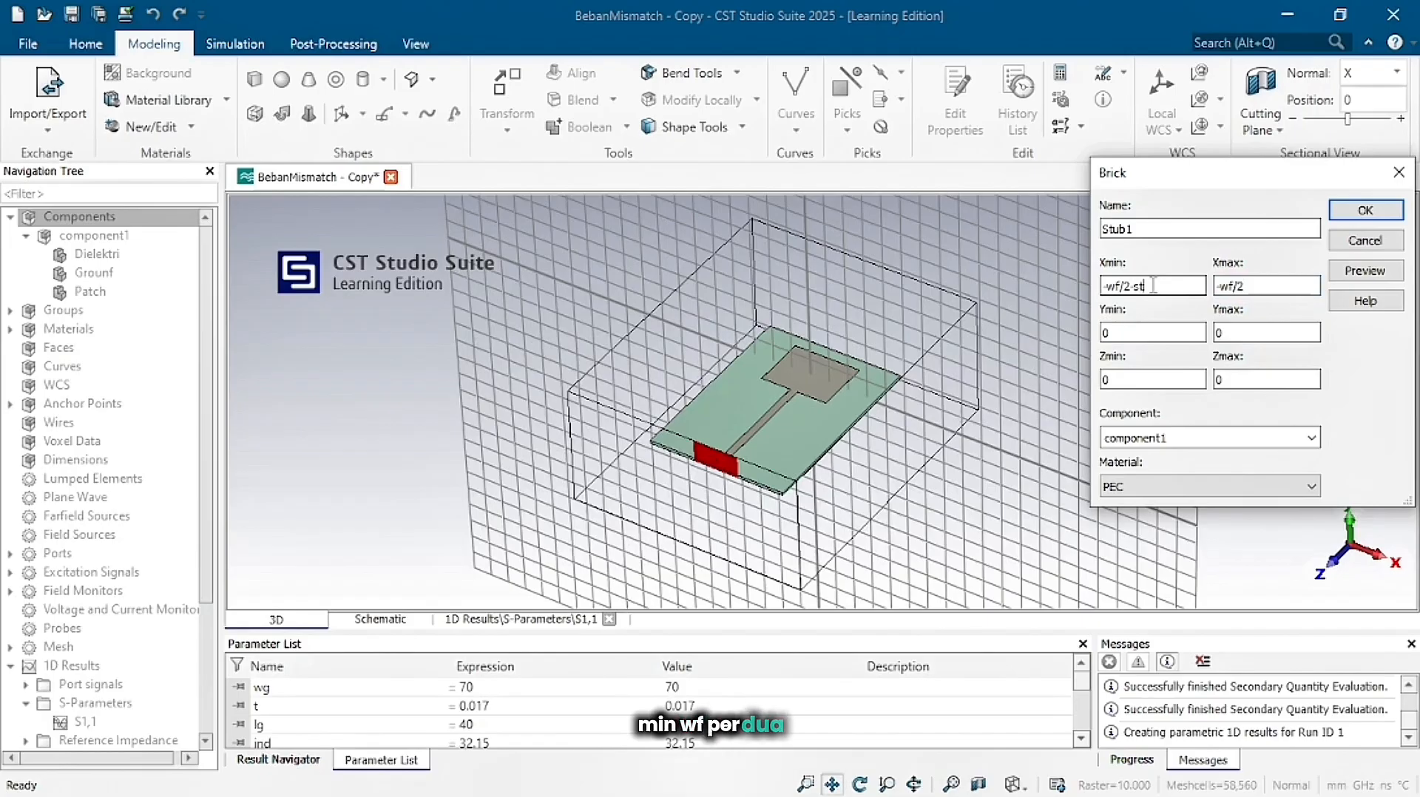
Define the Stub1 brick's Y extent from t+h to t+h+t.
click(1142, 337)
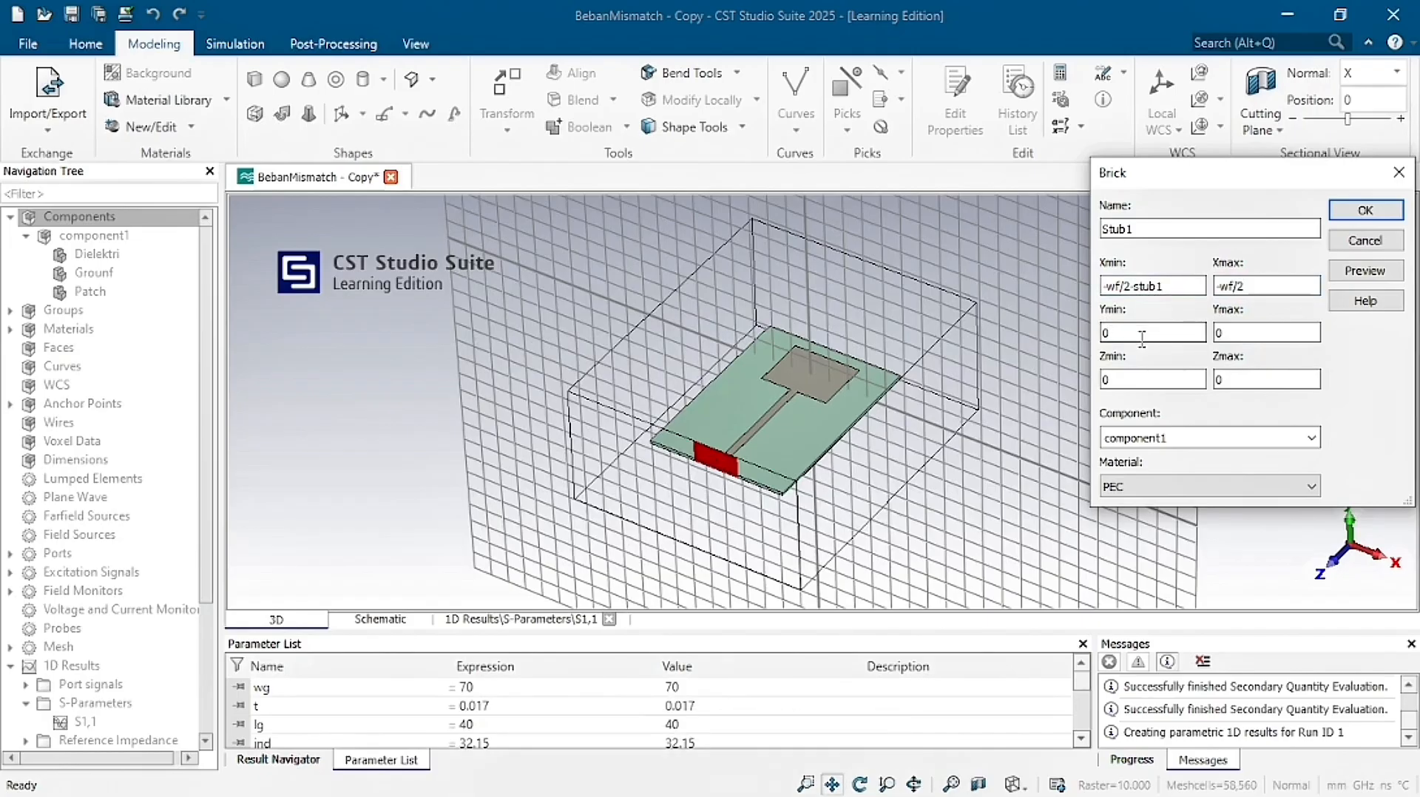
key(BackSpace)
text(t+h)
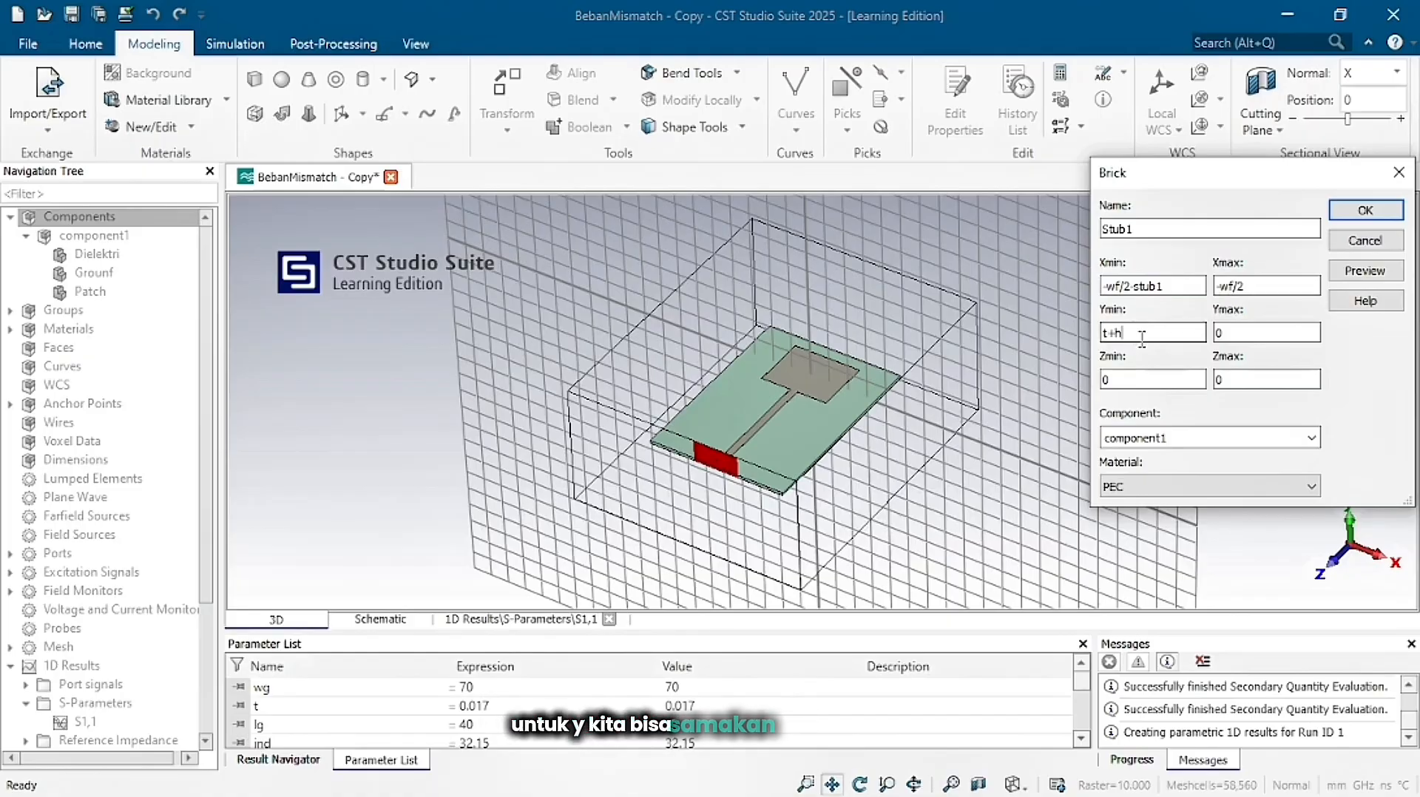
key(Tab)
text(t+h)
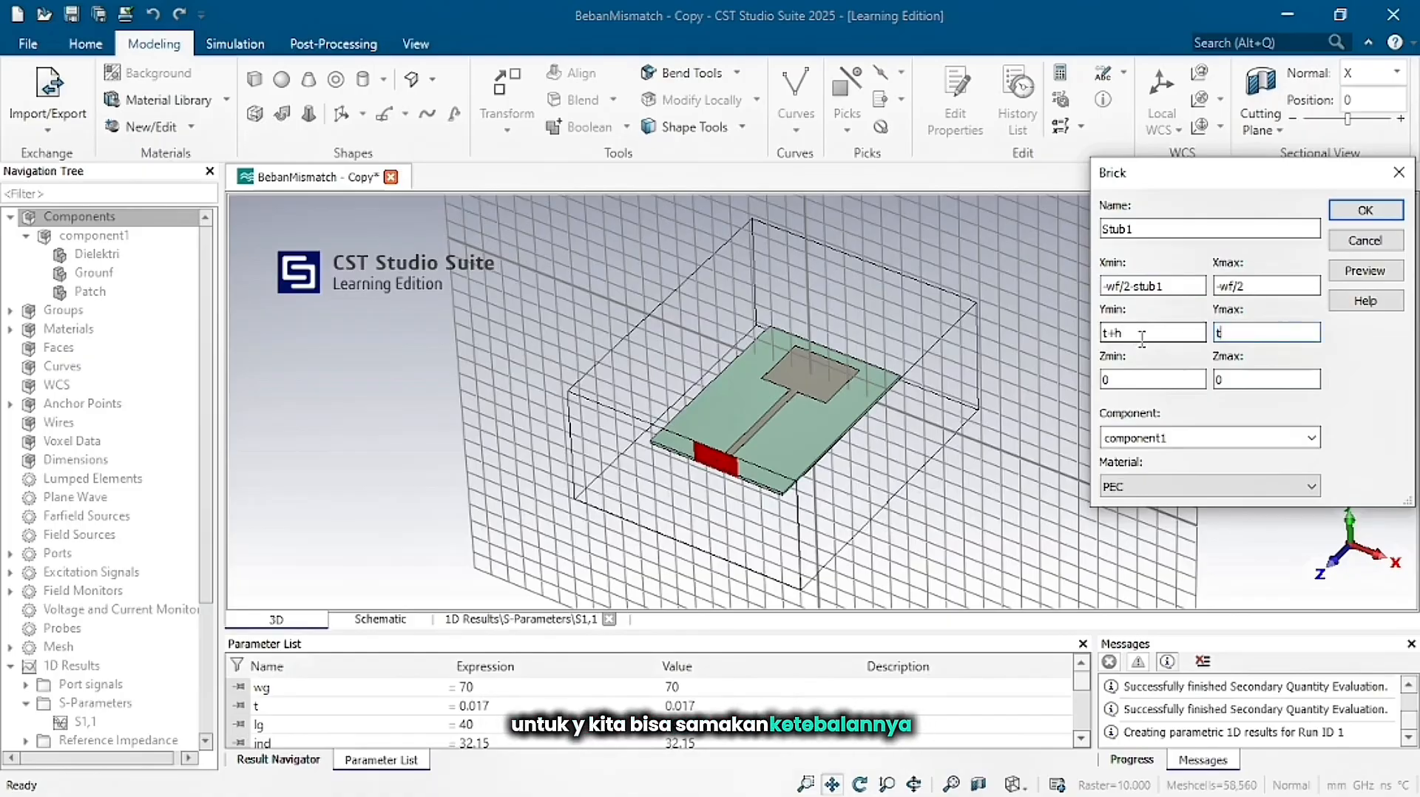
text(+t)
key(Tab)
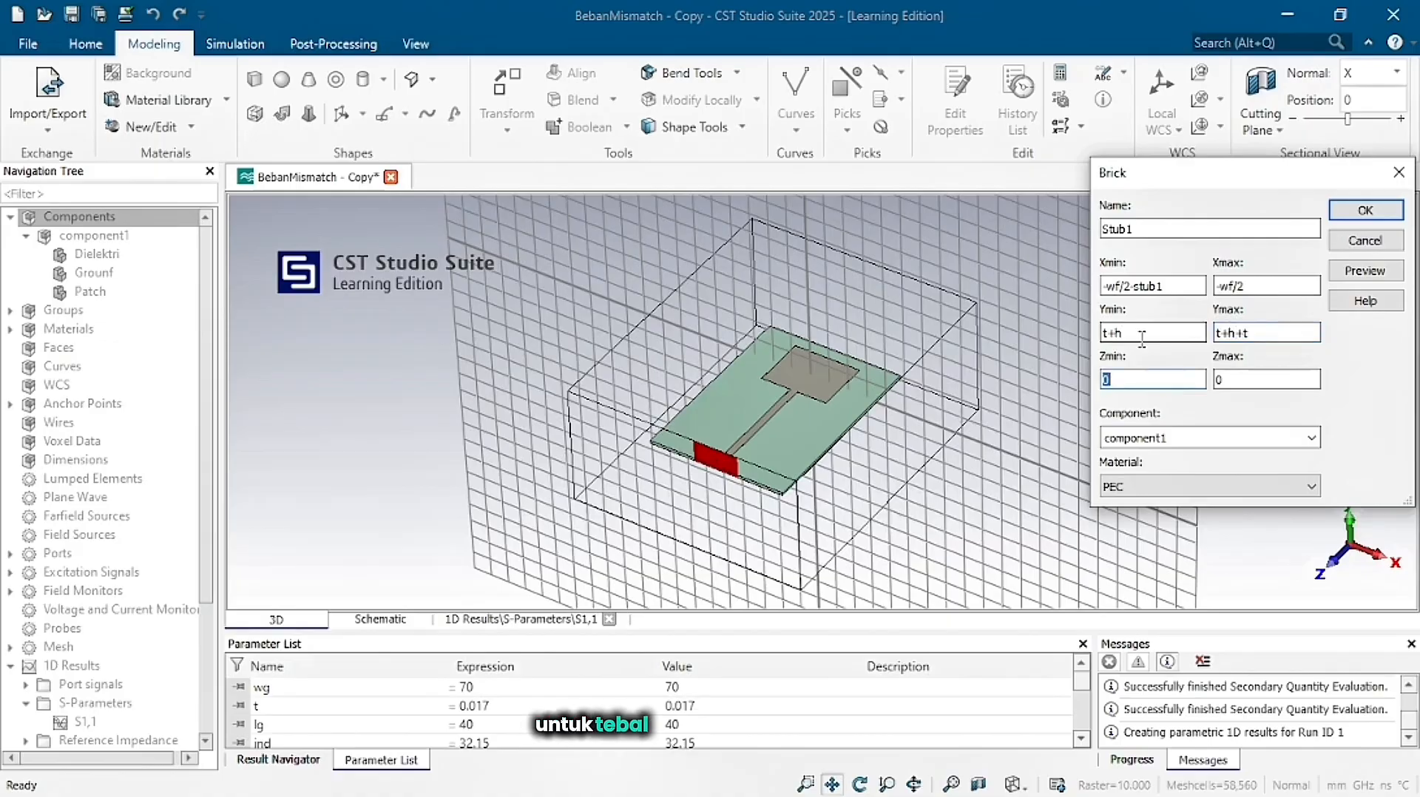
Check the antenna dimension drawing and set both Z limits of the Stub1 brick to la/2+d1.
key(alt+Tab)
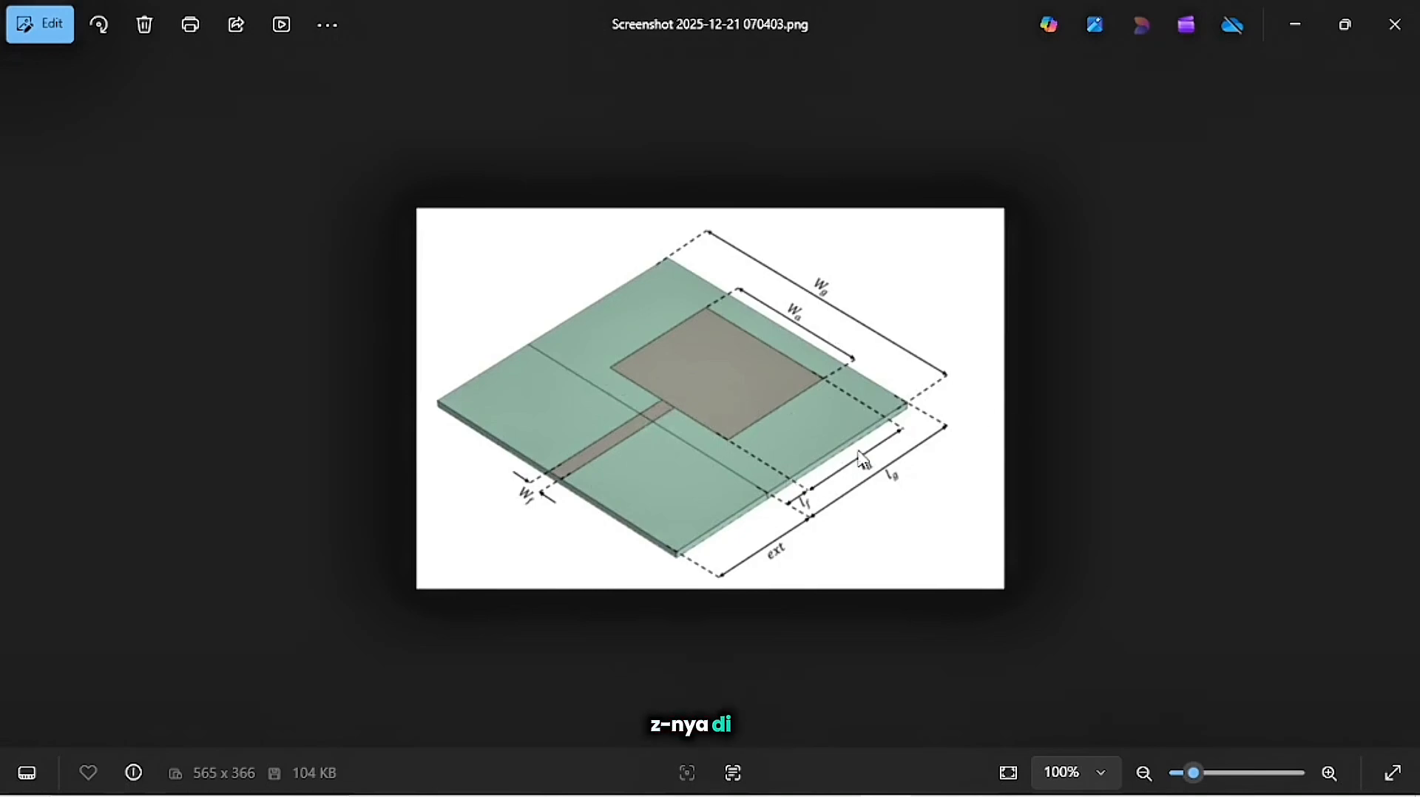
key(alt+Tab)
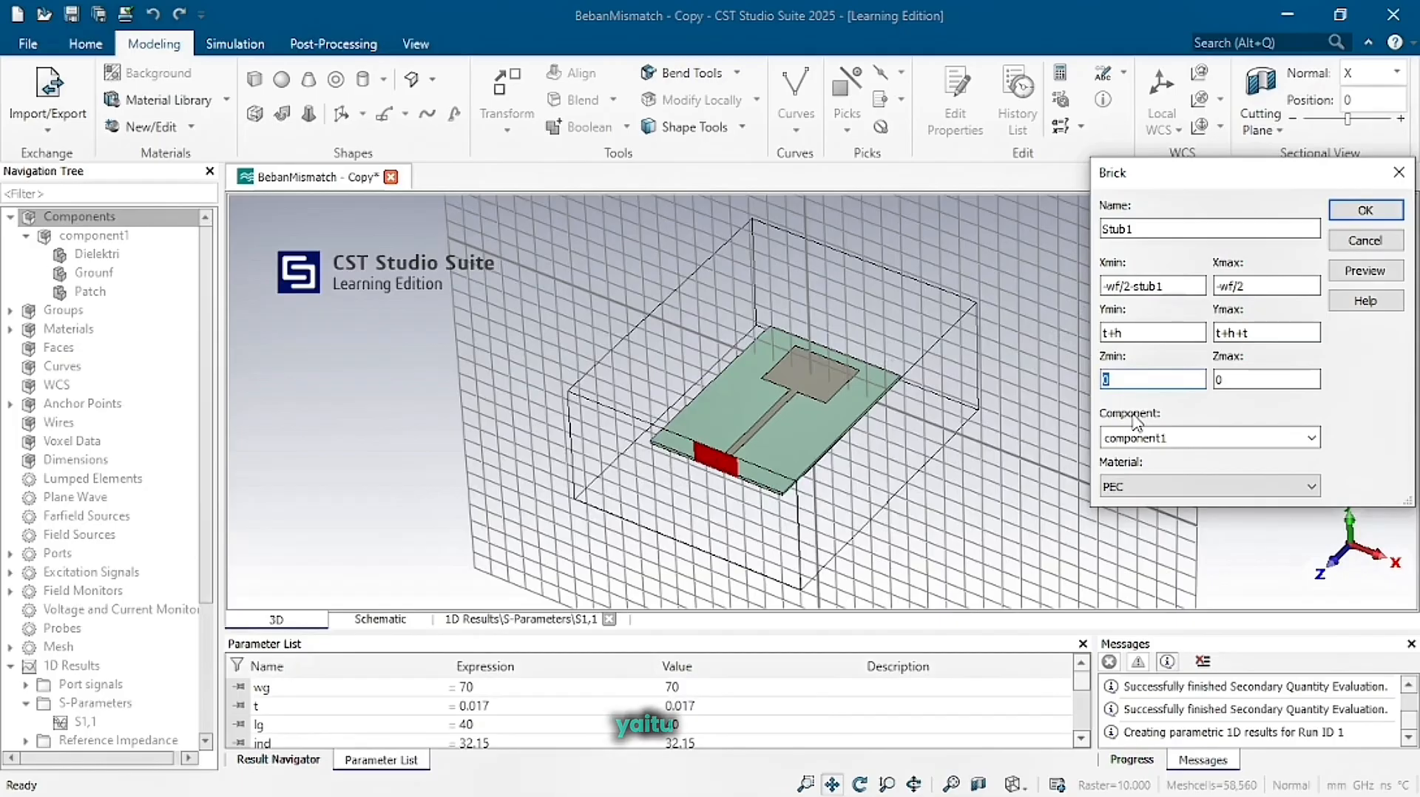
text(/2)
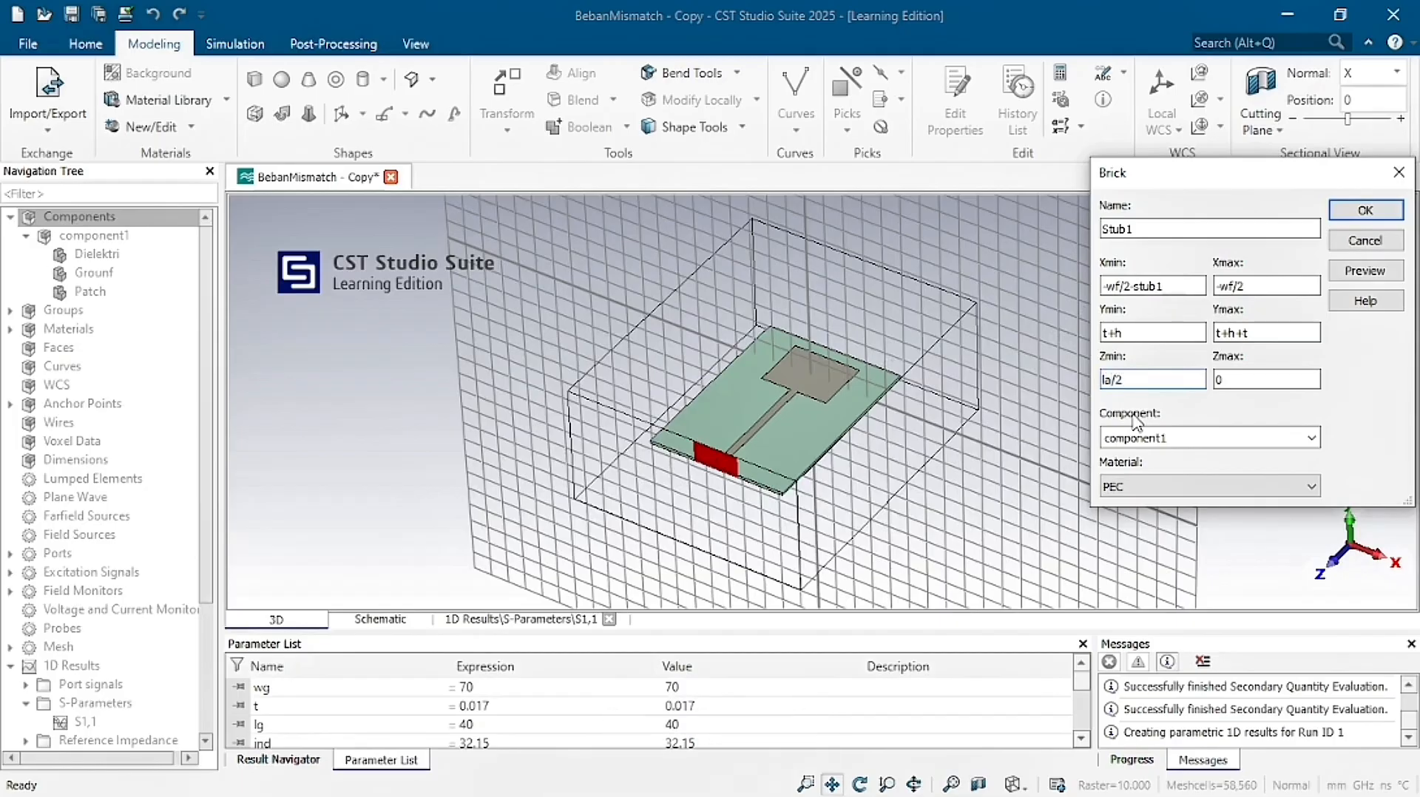
text(la.)
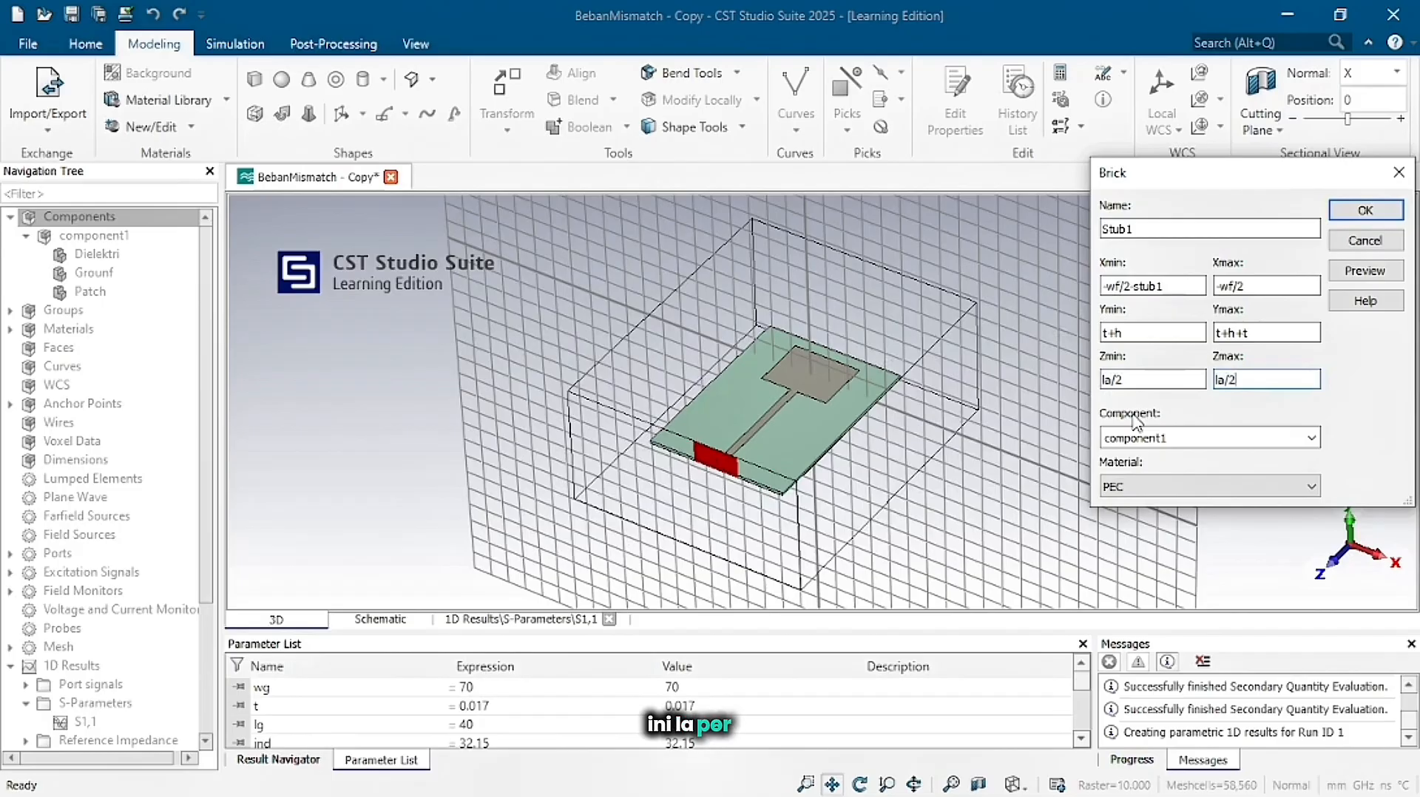
text(+d1)
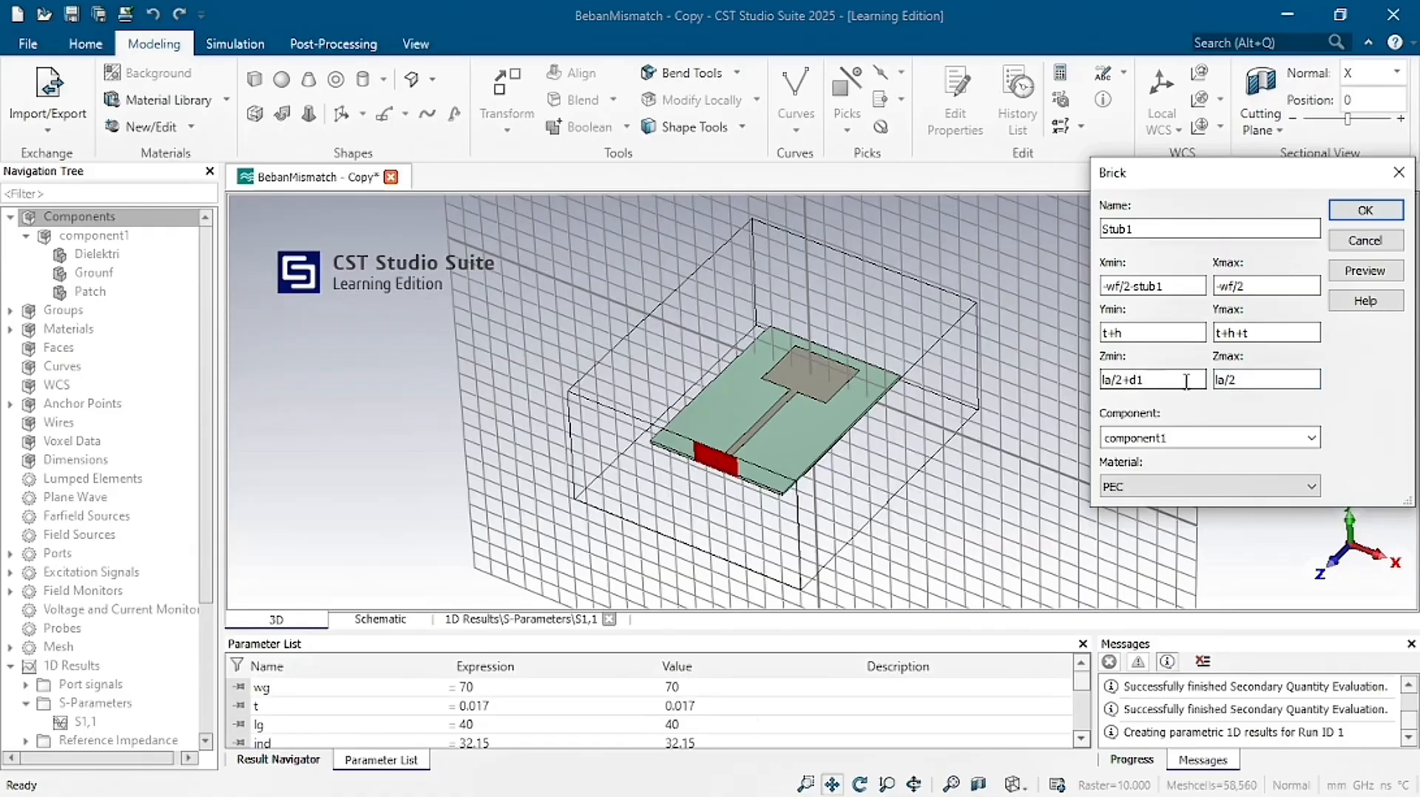
click(1255, 380)
text(+d1)
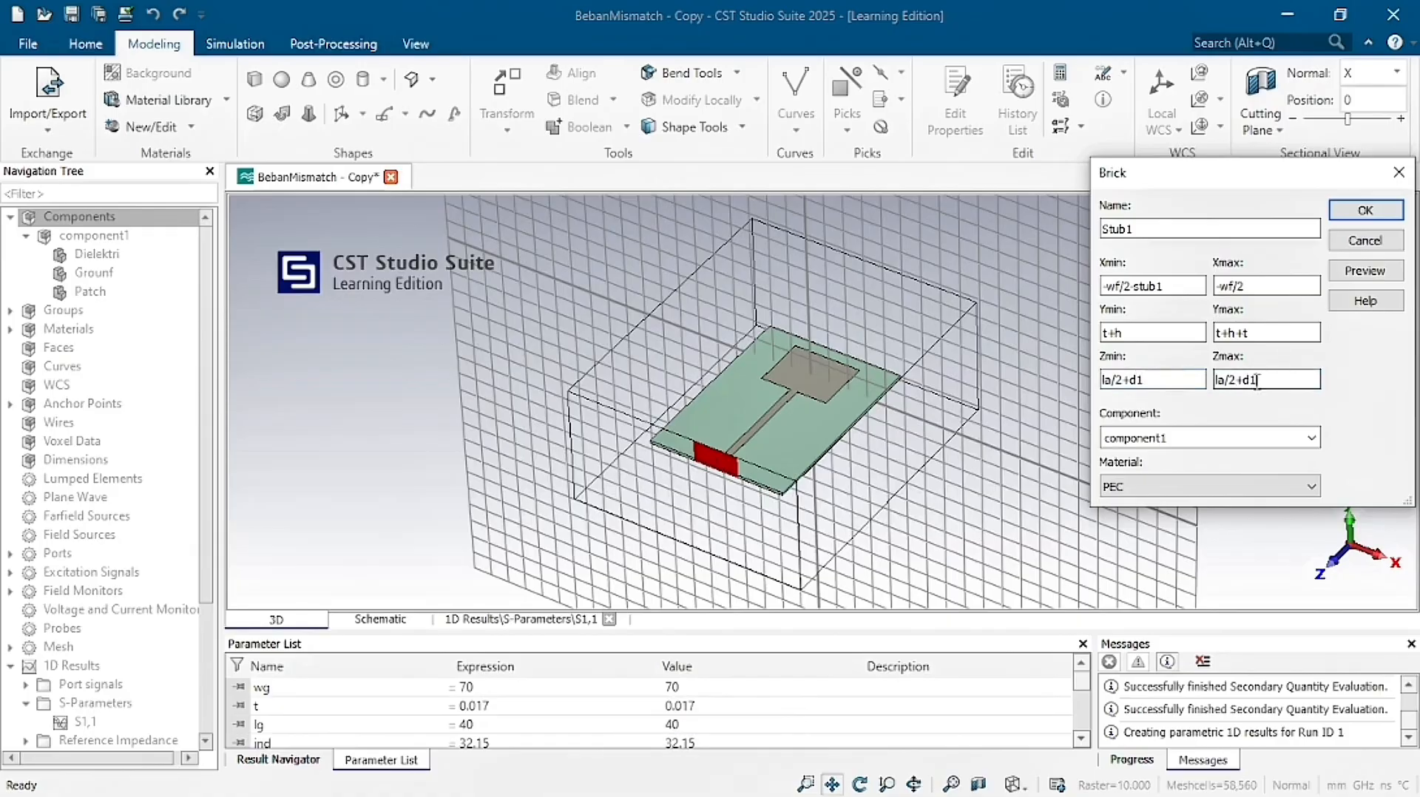
Widen the Stub1 brick about its Z position, with Zmin la/2+d1-wf/2 and Zmax la/2+d1+wf/2, checking wf on the dimension drawing.
click(1167, 377)
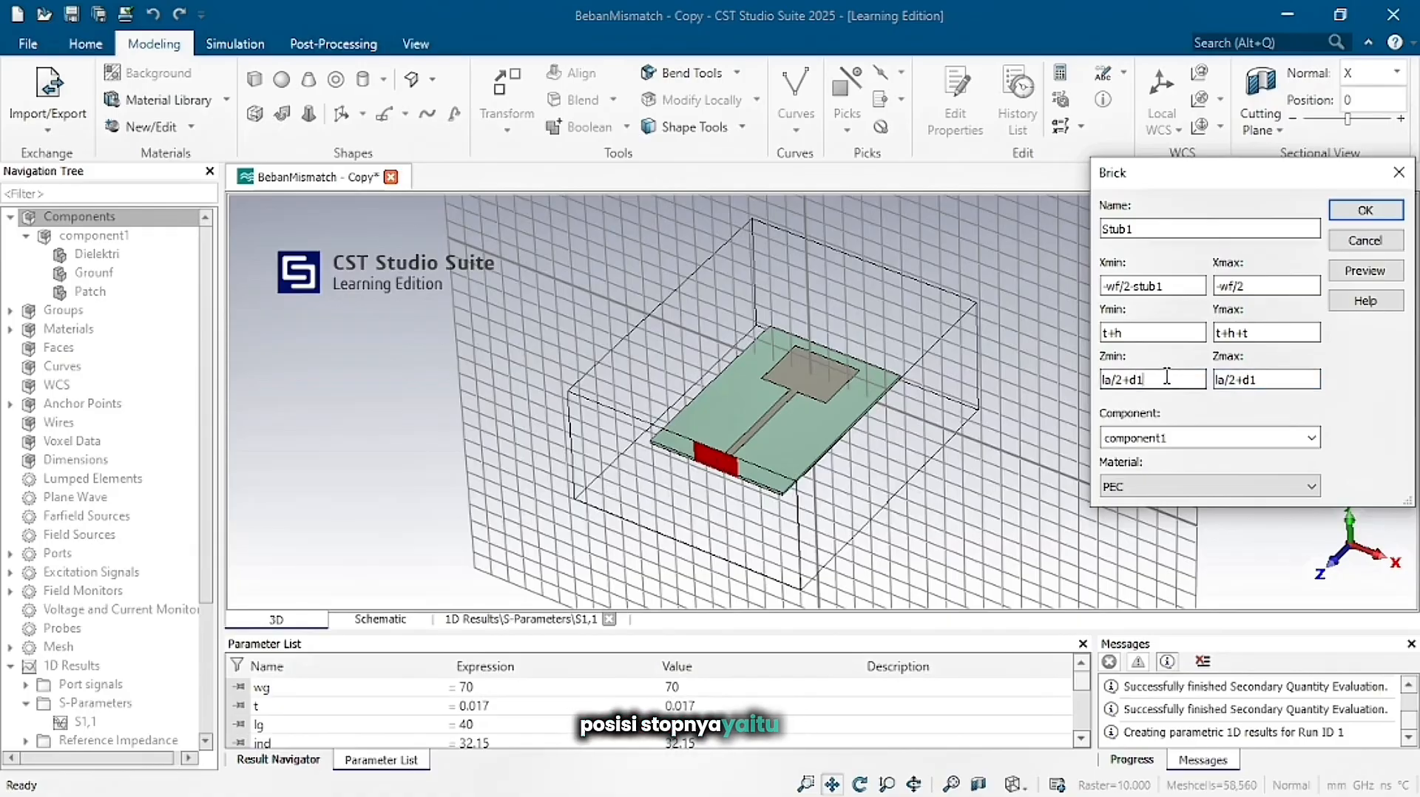
key(alt+Tab)
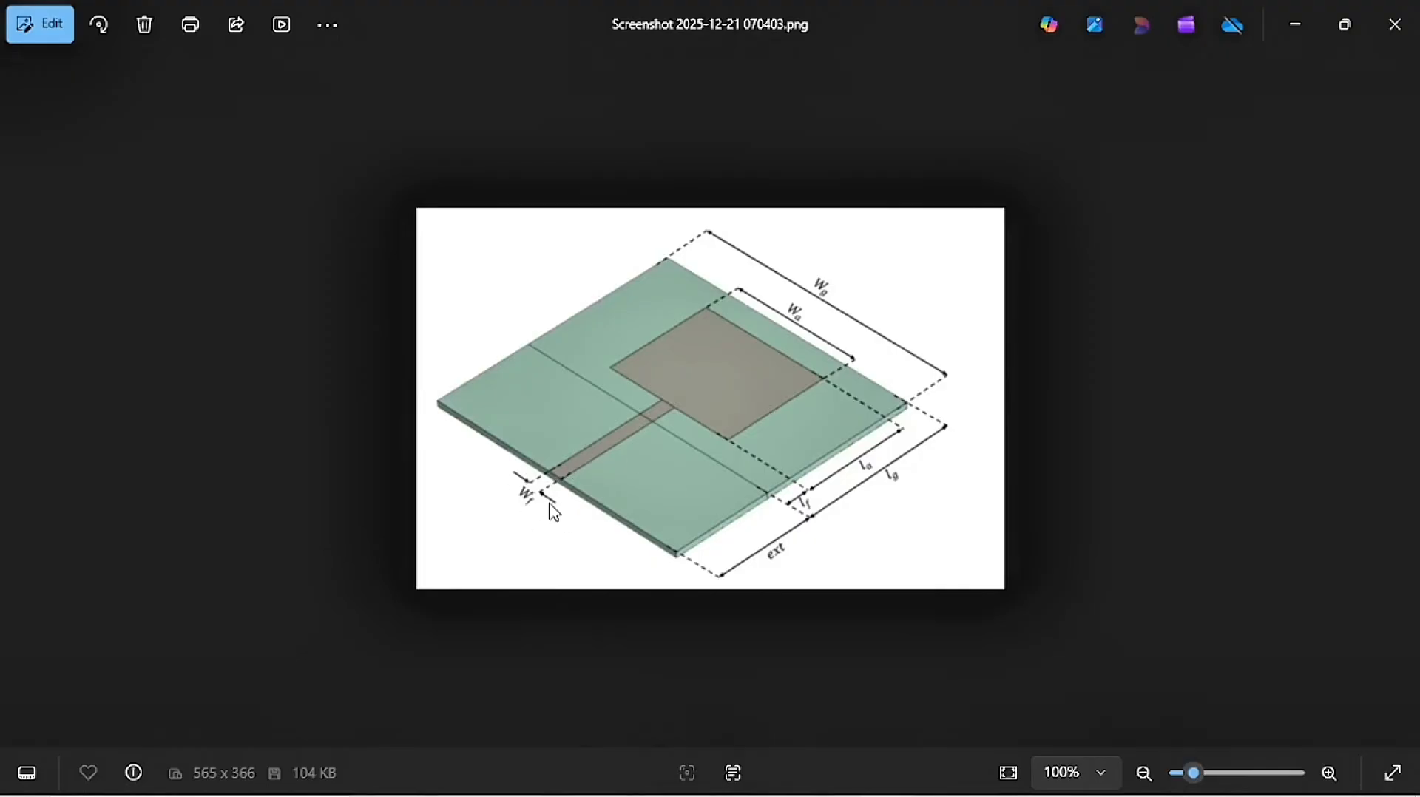
key(alt+Tab)
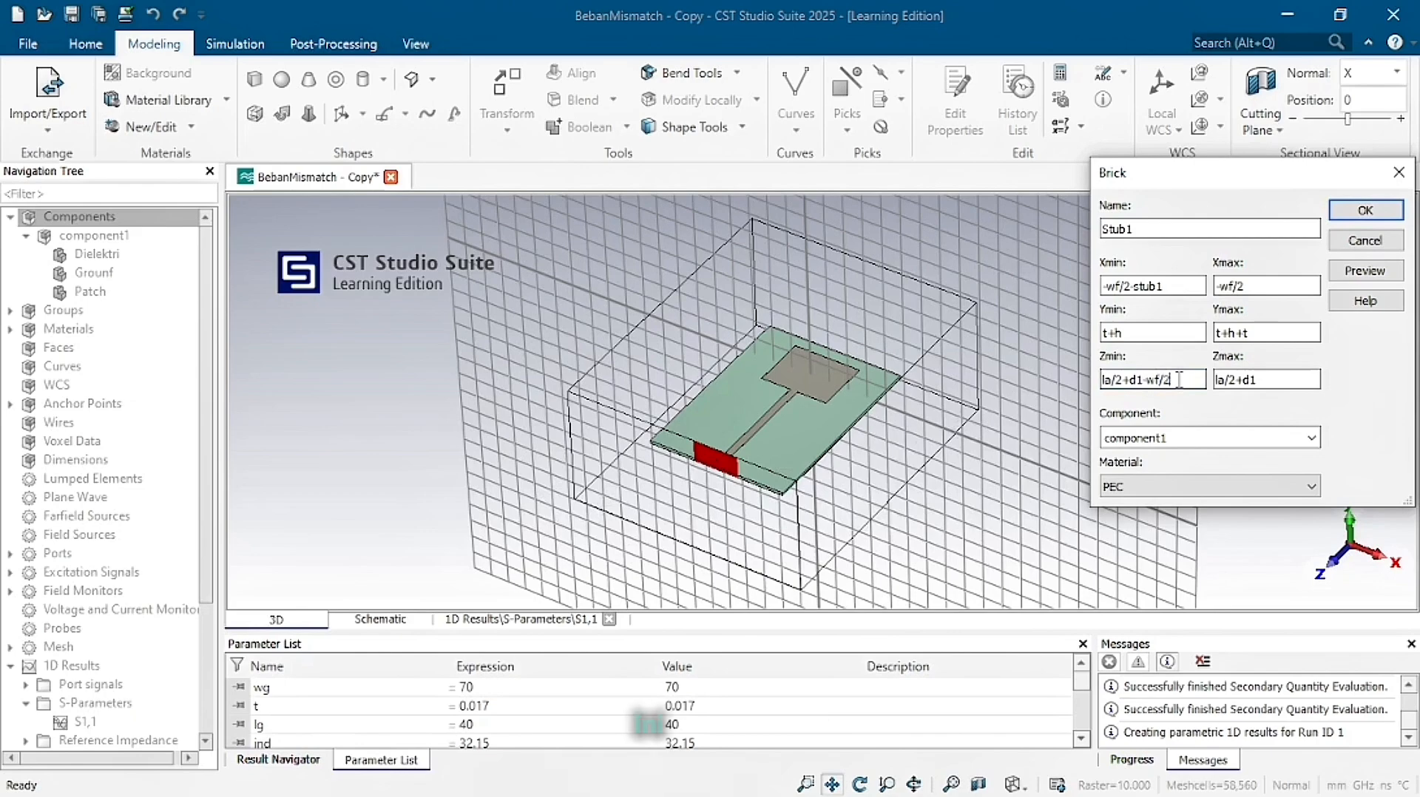
click(1186, 381)
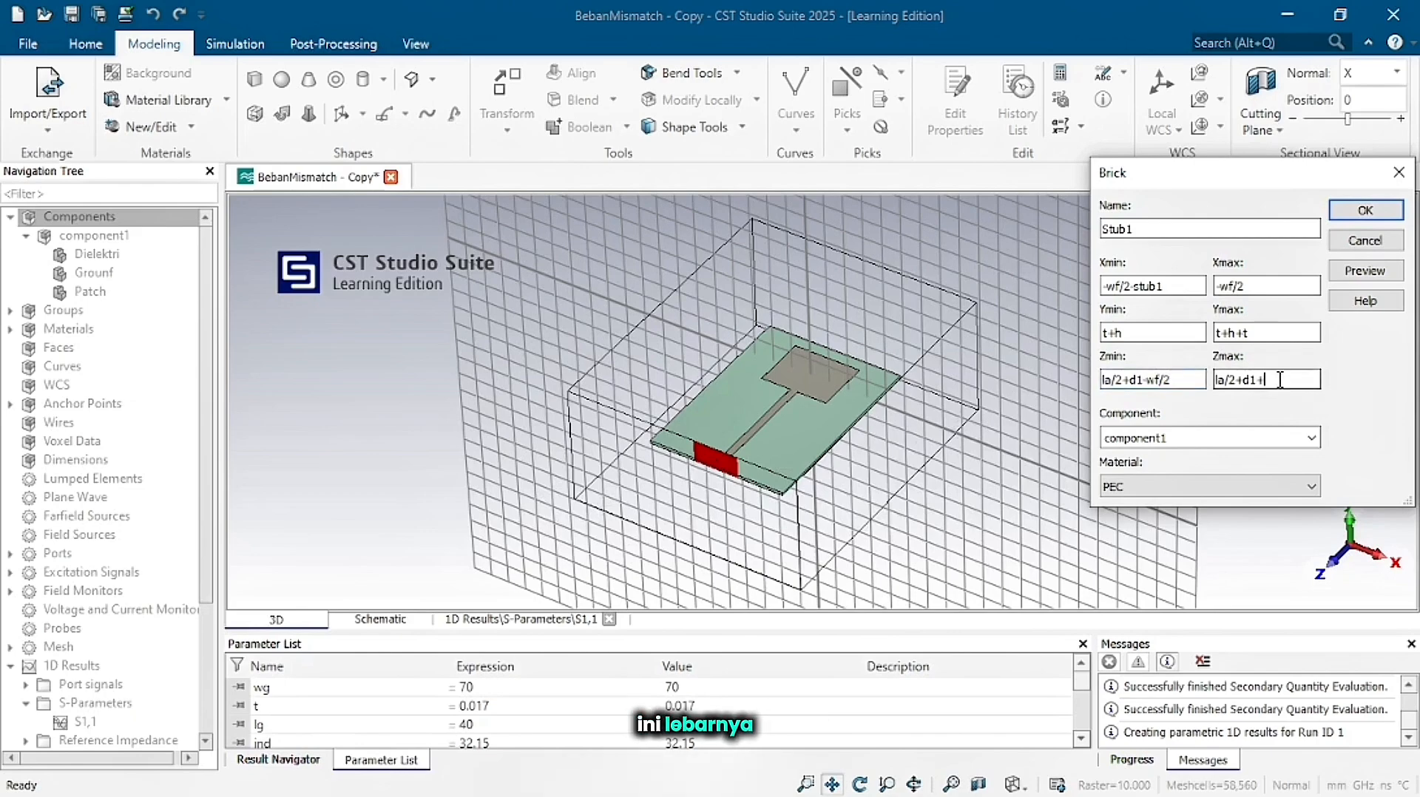
text(wf/2)
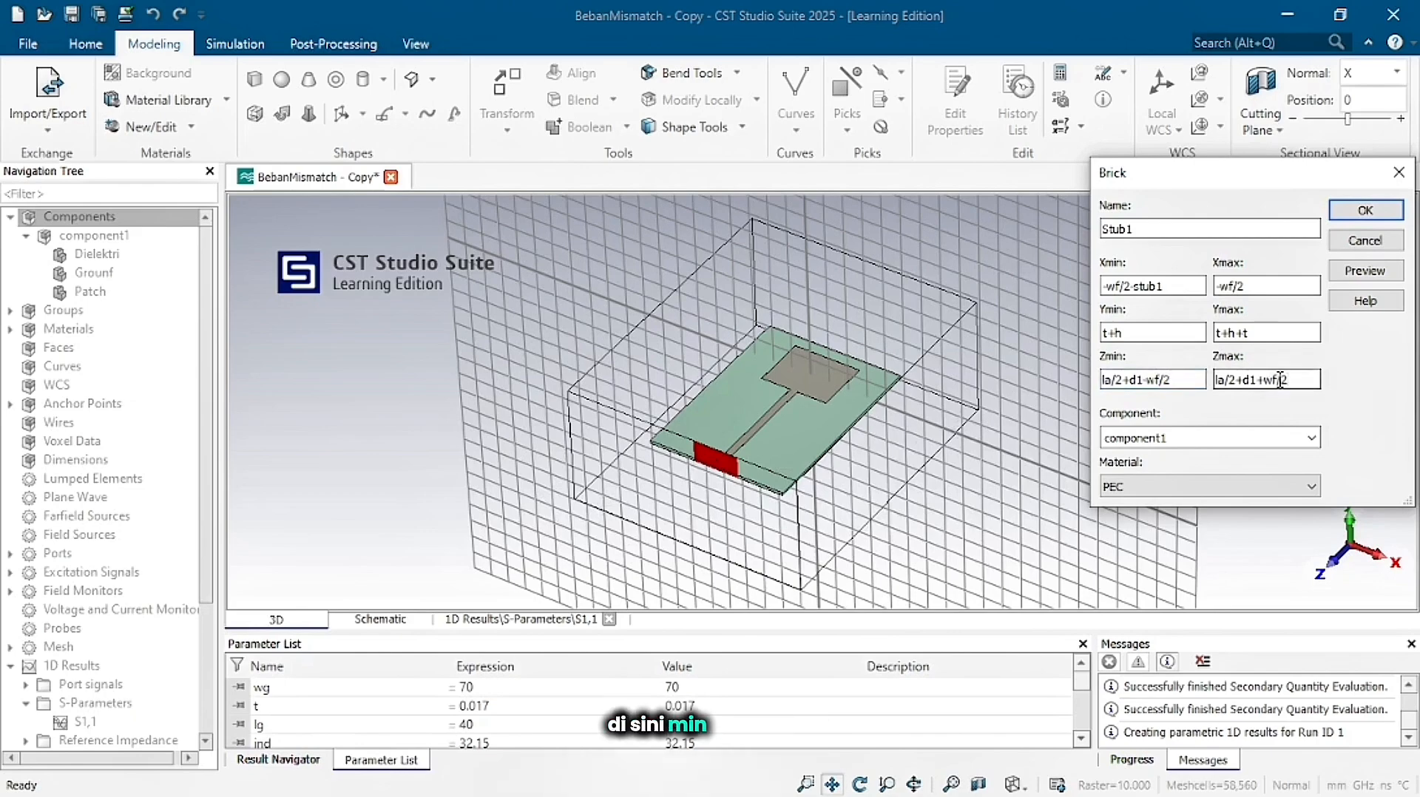
click(1364, 271)
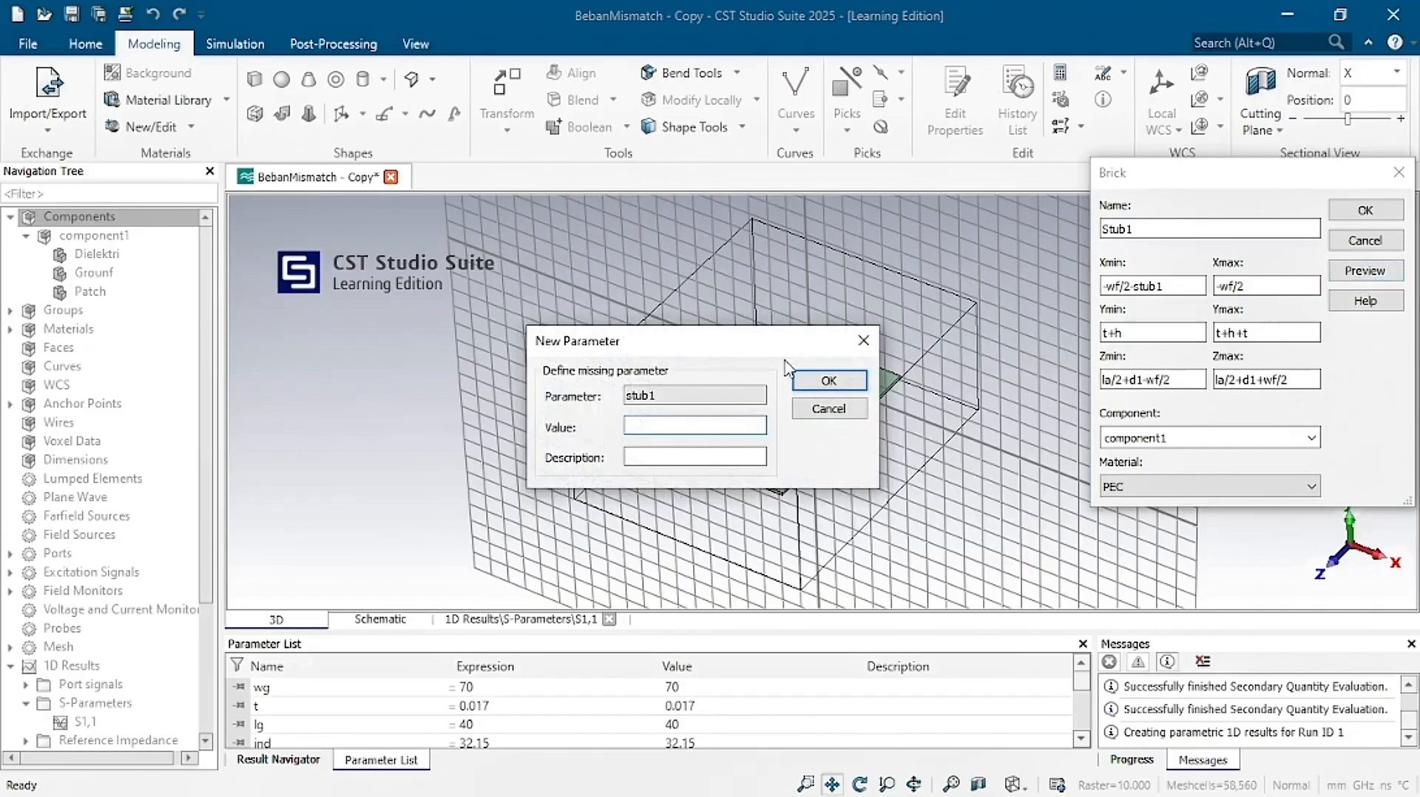
click(670, 425)
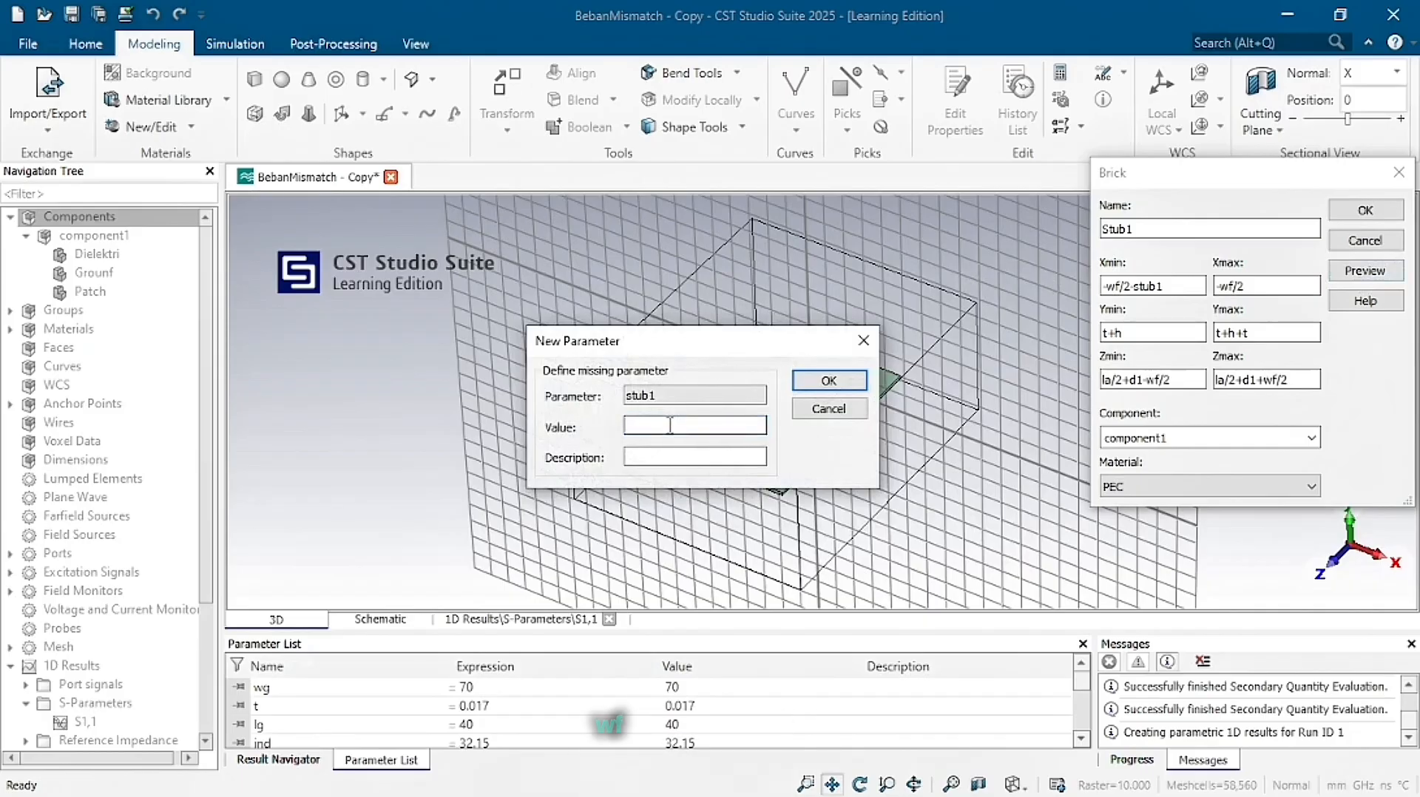
key(alt+Tab)
key(Tab)
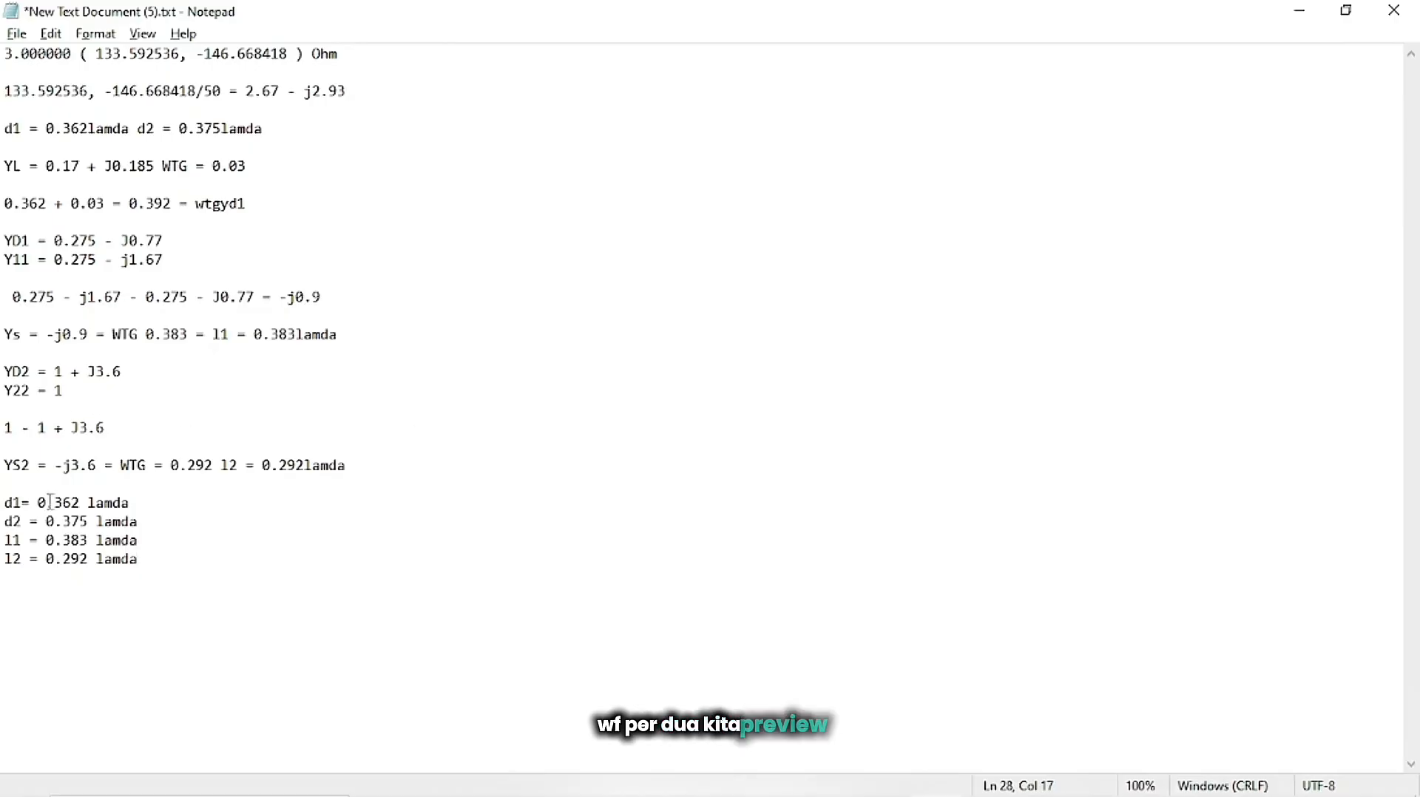
key(alt+Tab)
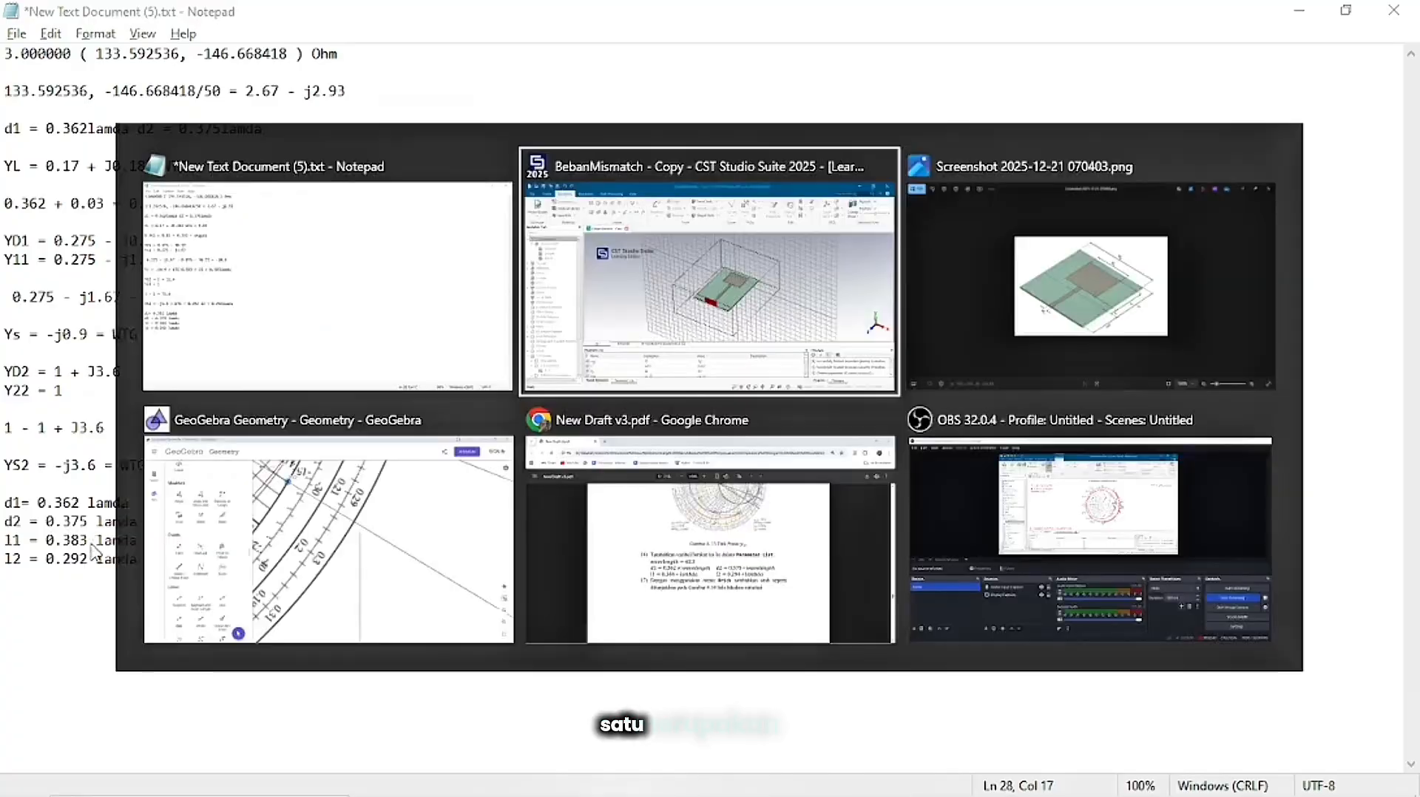
text(0.383)
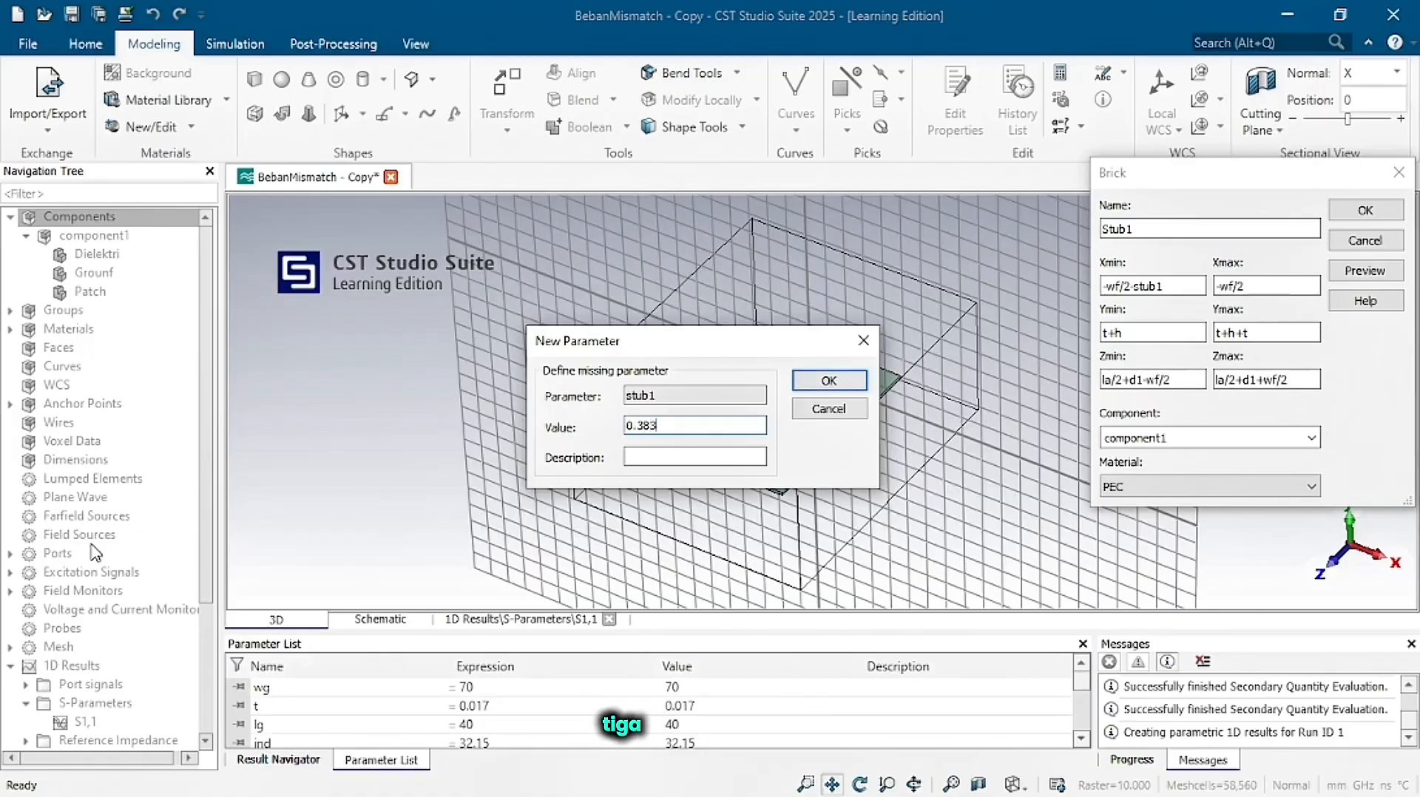
text(*lamda)
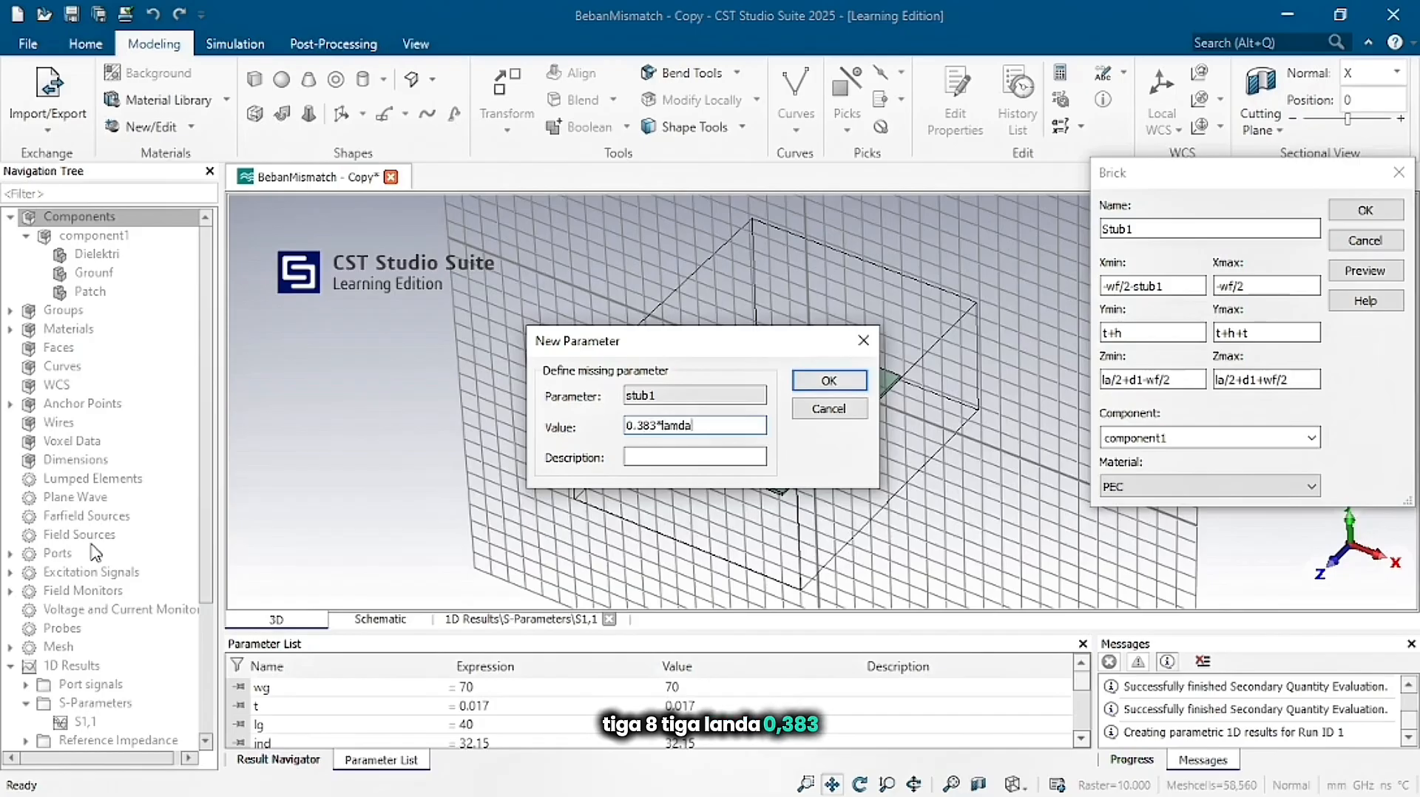
key(Return)
key(Return)
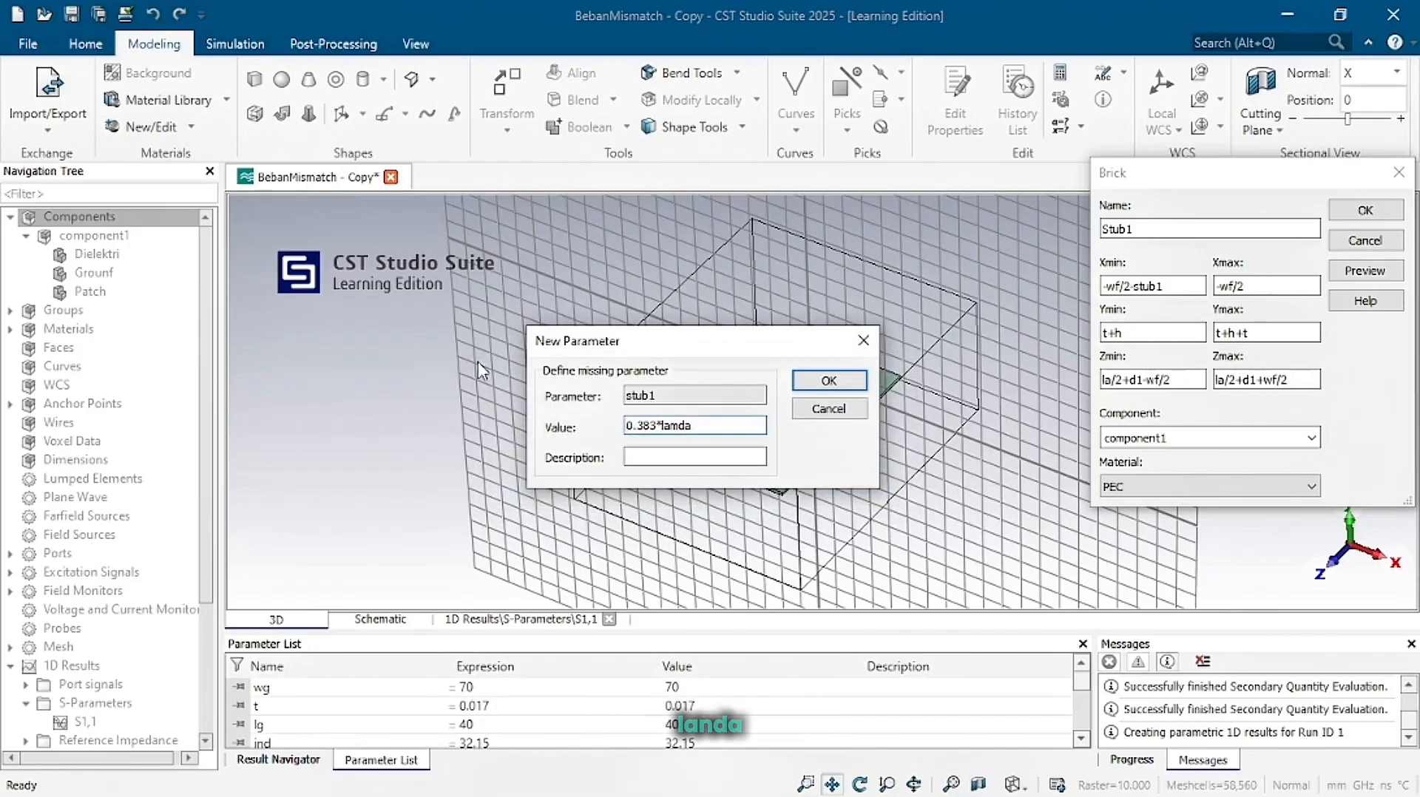
click(828, 408)
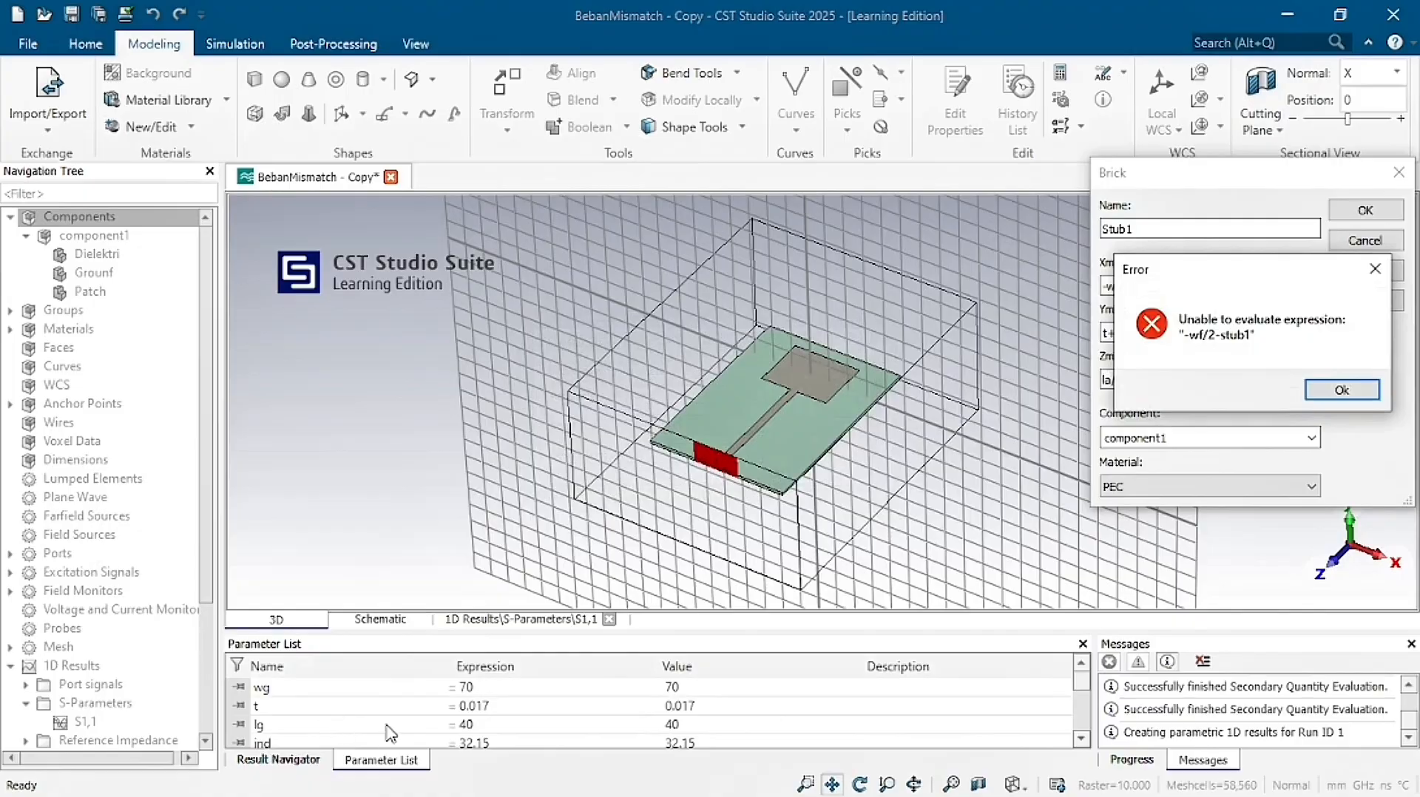
key(Return)
Add a new parameter named lamda with the value 63.55 to the parameter list.
scroll(388, 728, down, 3)
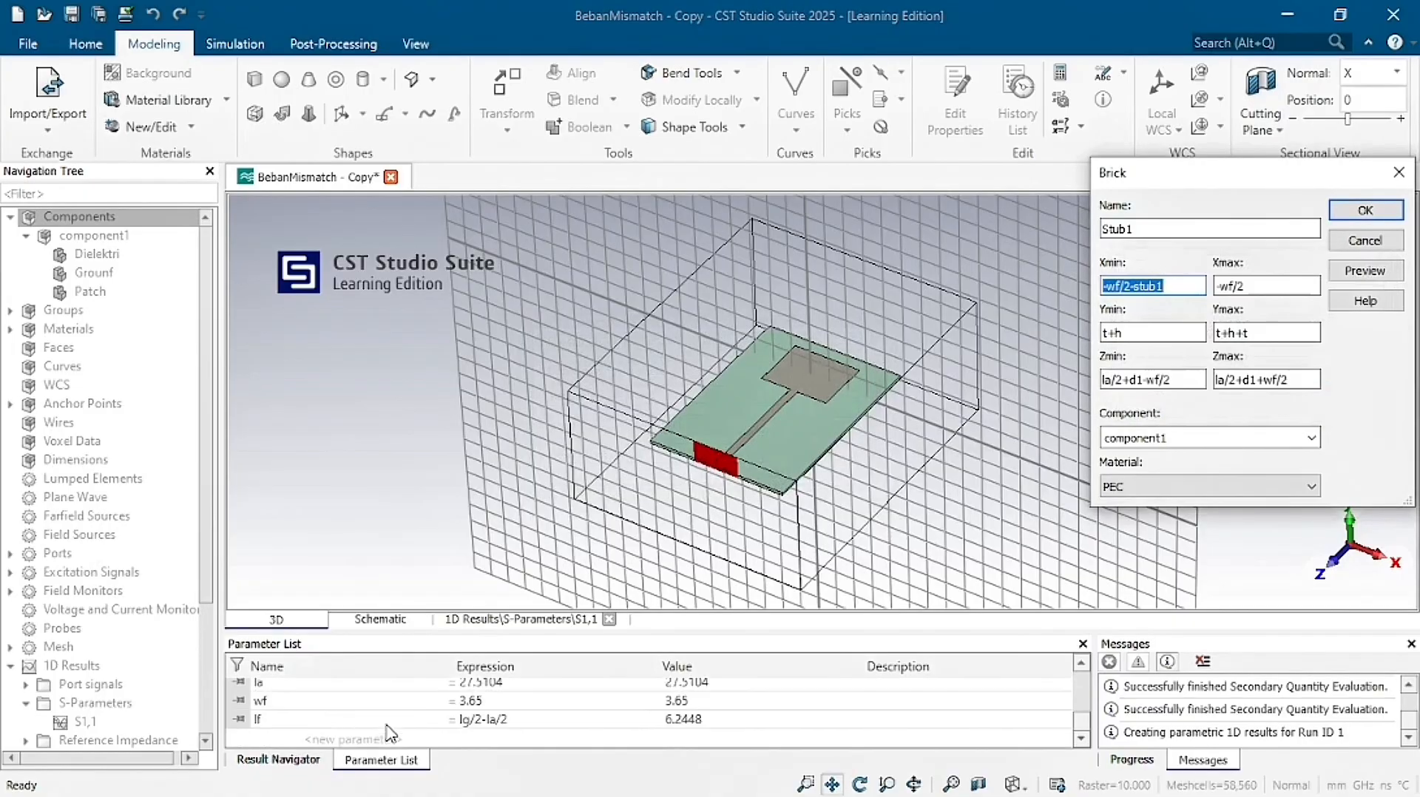
click(305, 739)
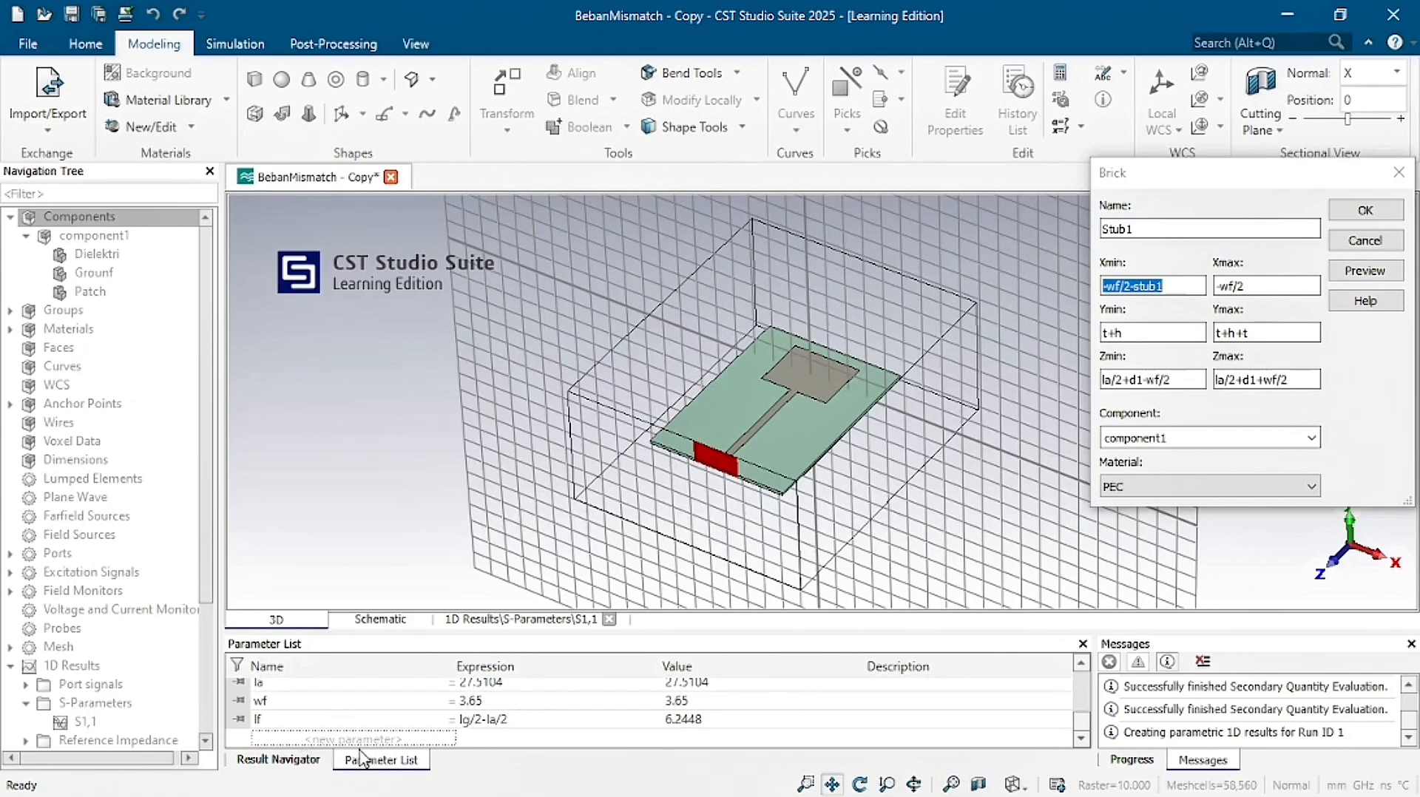
click(340, 740)
text(lamd)
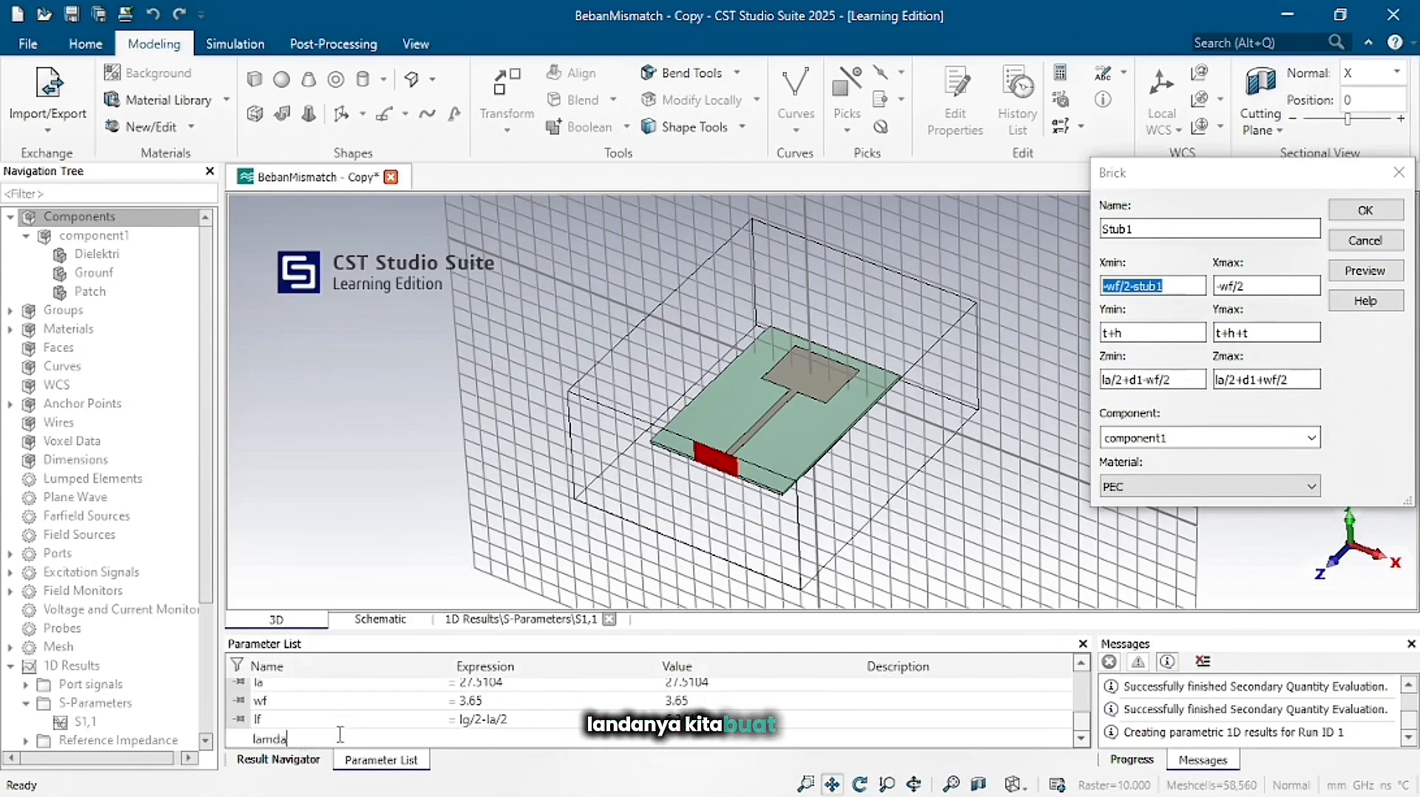
text(a)
key(Return)
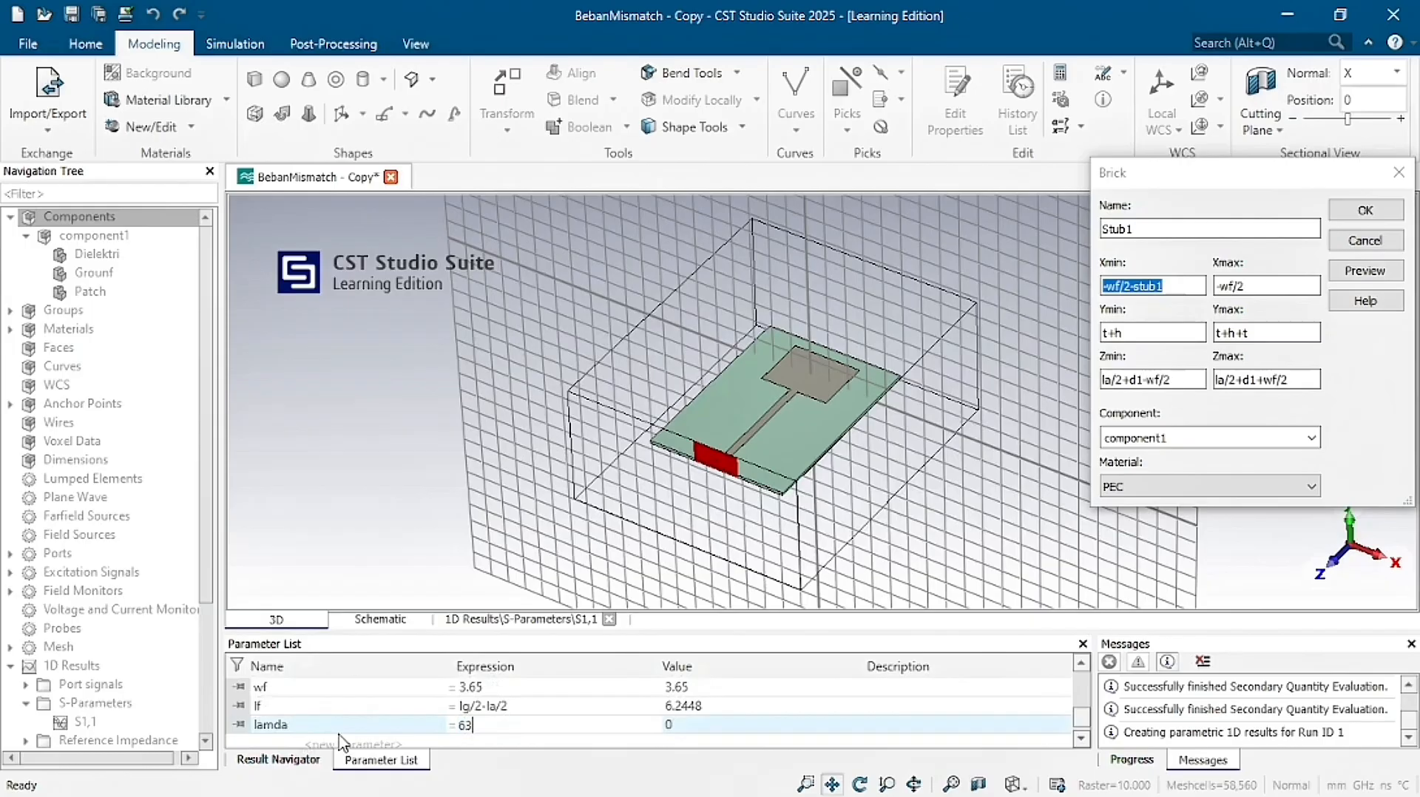
text(63.55)
key(Return)
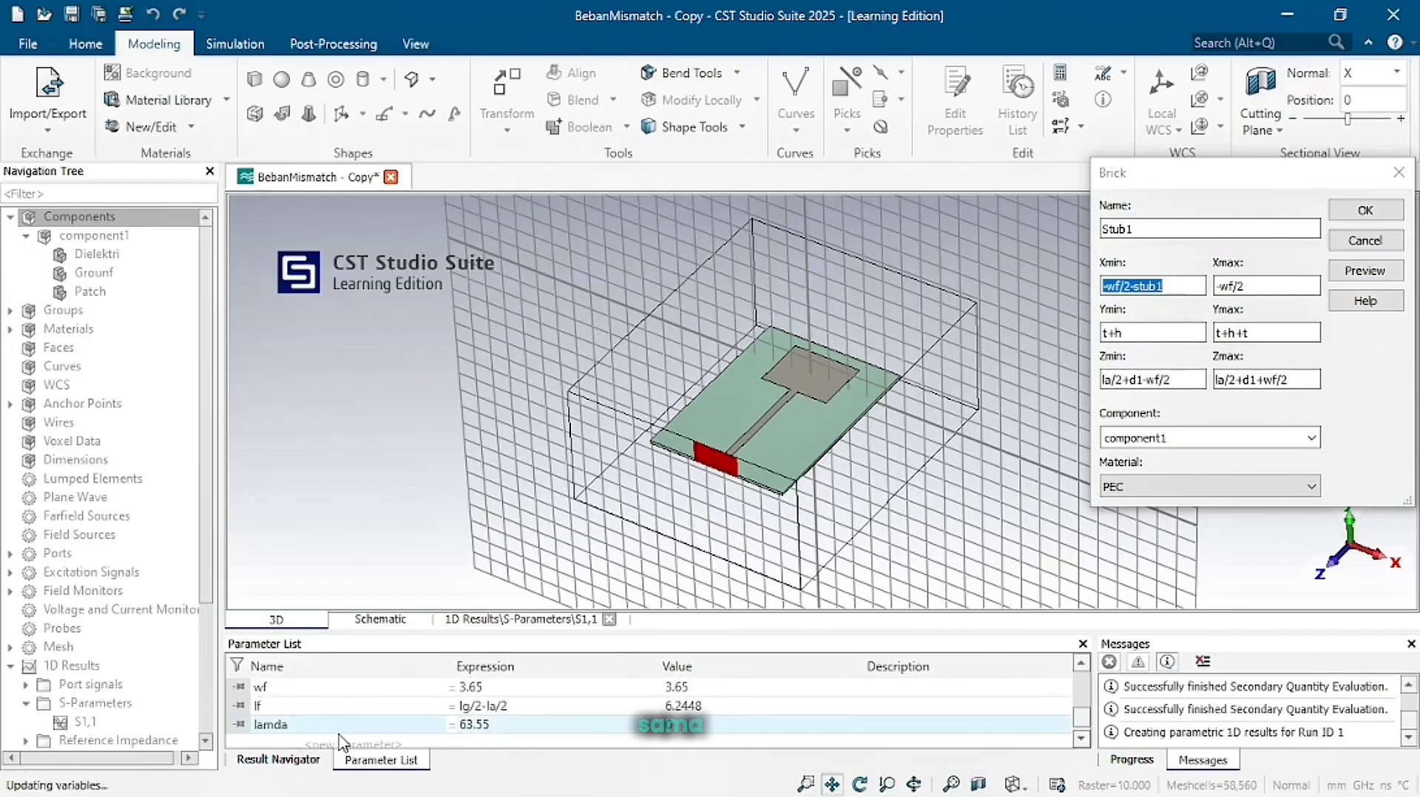
Preview the Stub1 brick and define its missing parameter stub1 as 0.383*lamda, checking the l1 value in the Notepad notes.
click(1331, 270)
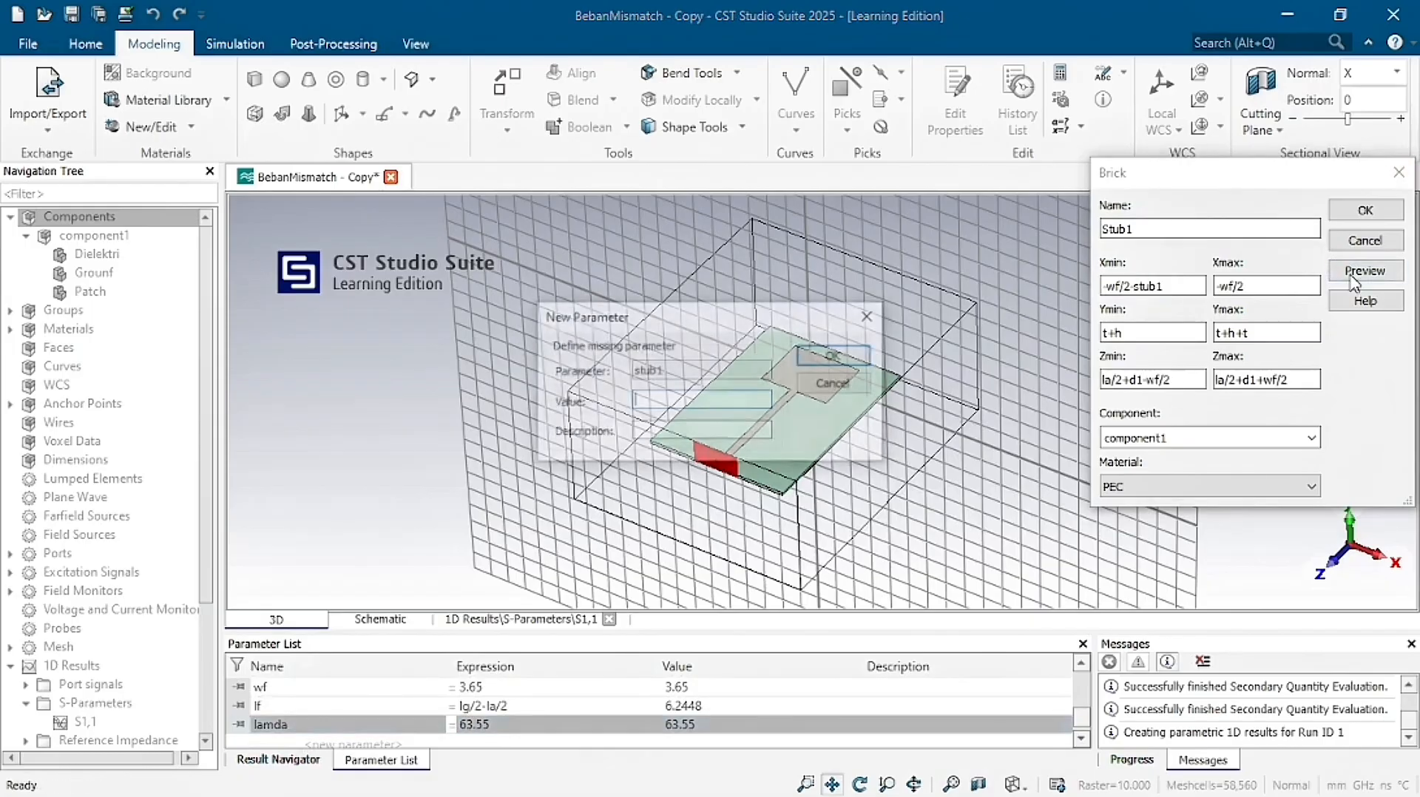
key(alt+Tab)
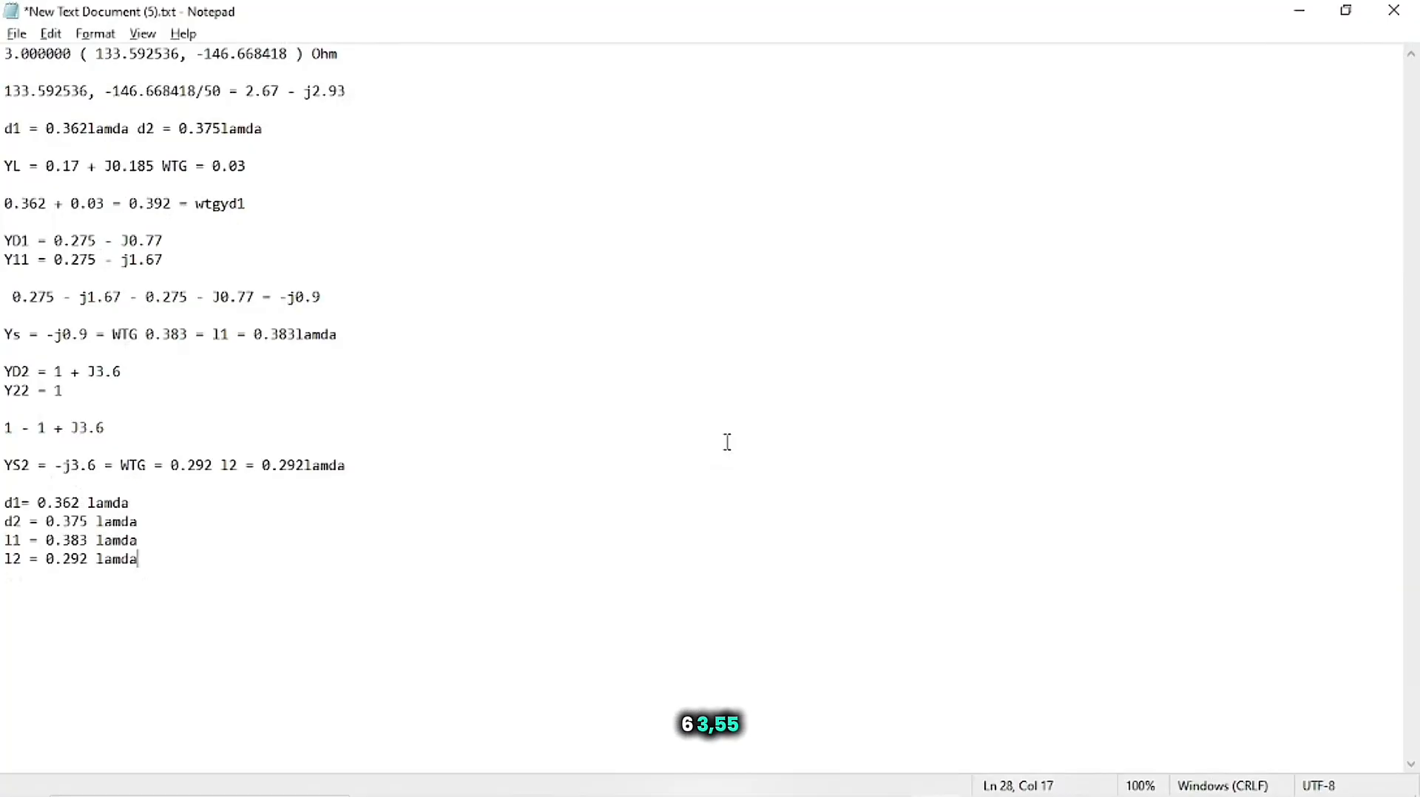
key(alt+Tab)
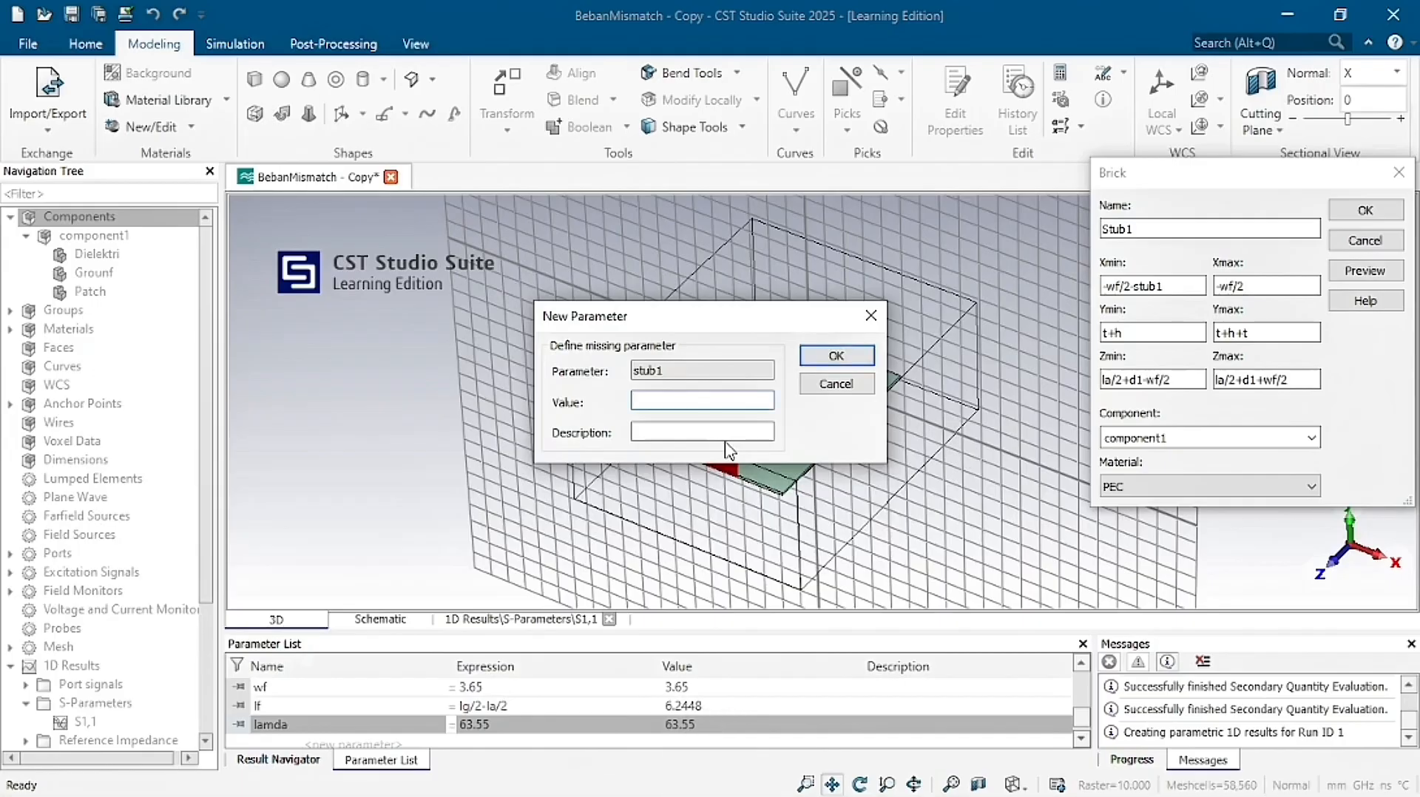
text(0.383*lamda)
key(Return)
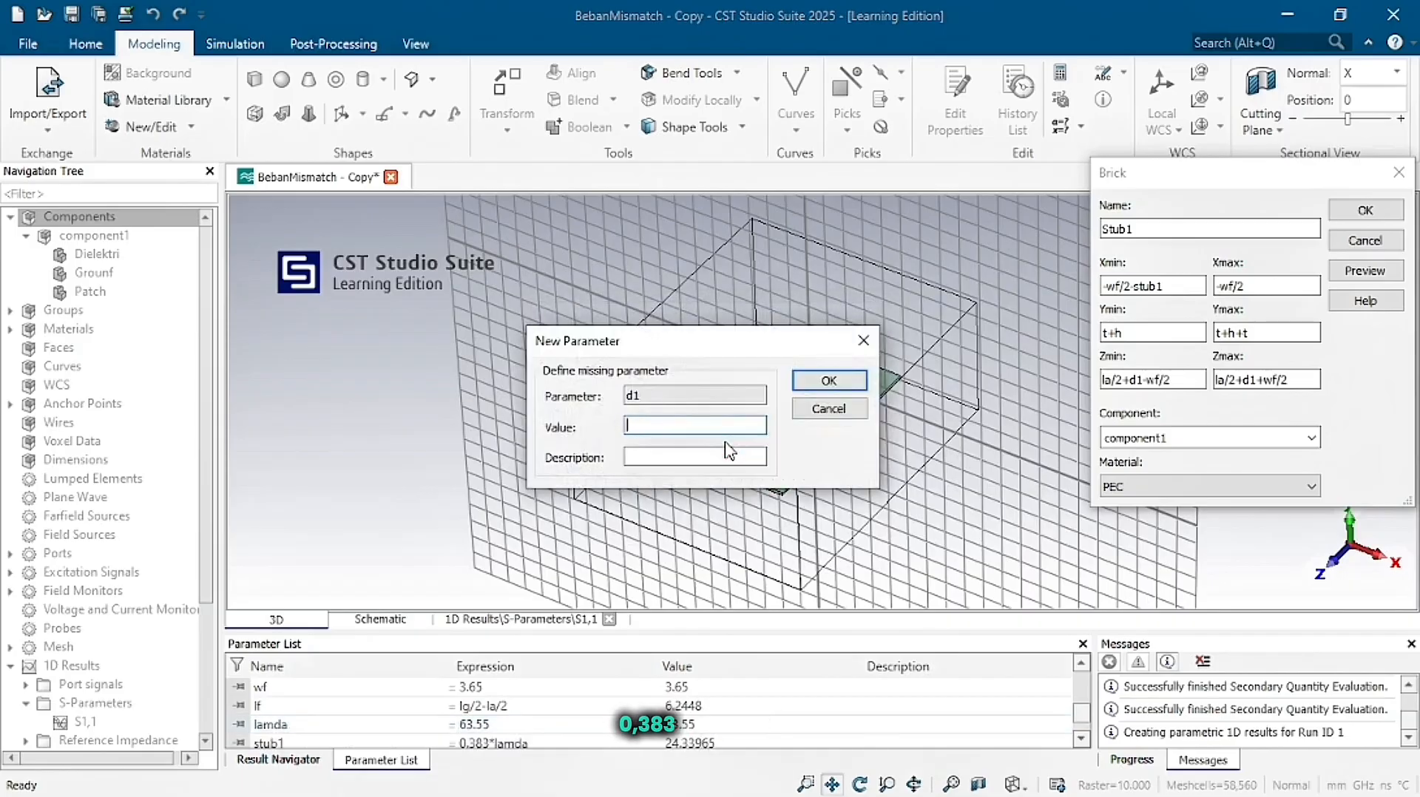
Define the missing parameter d1 as 0.362*lamda from the notes and create the Stub1 brick.
key(alt+Tab)
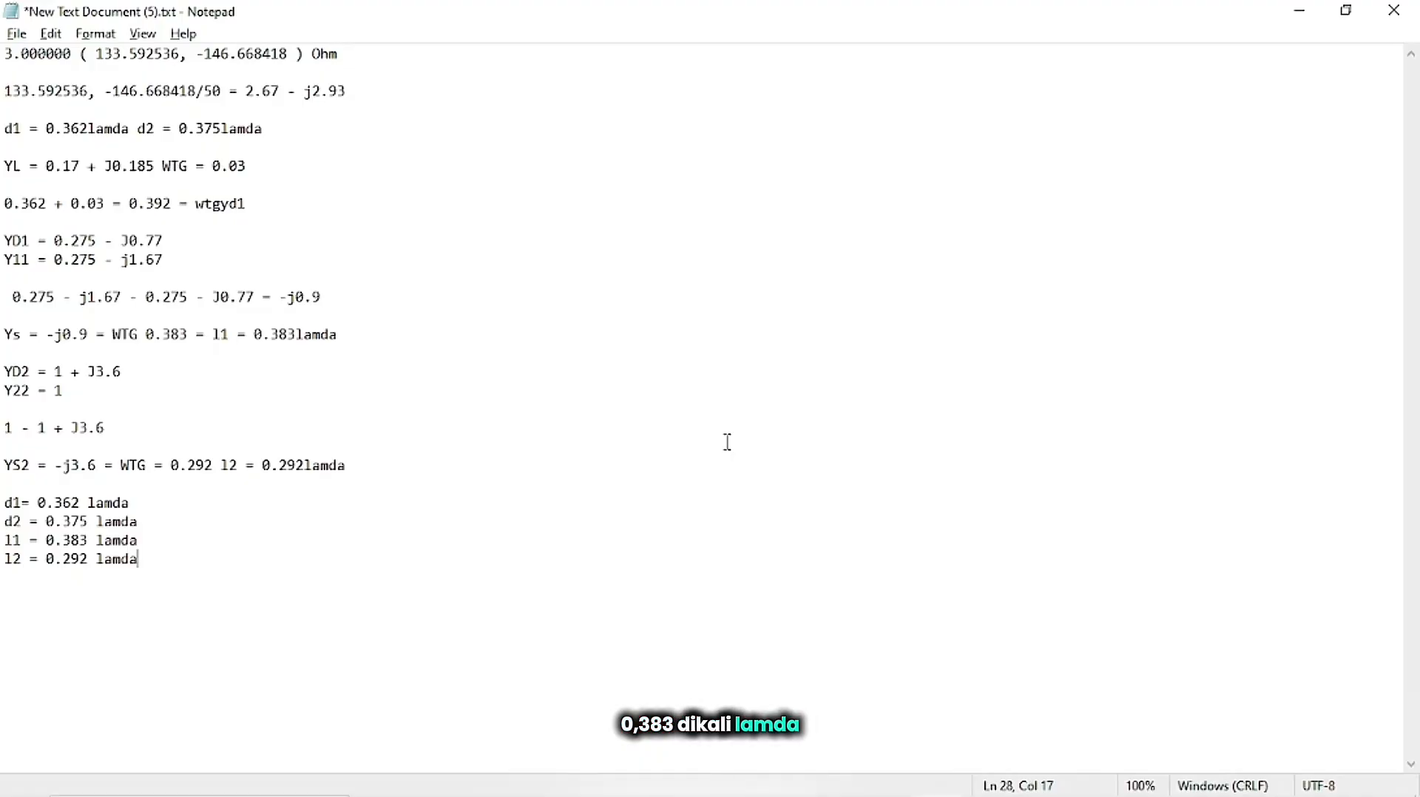
key(alt+Tab)
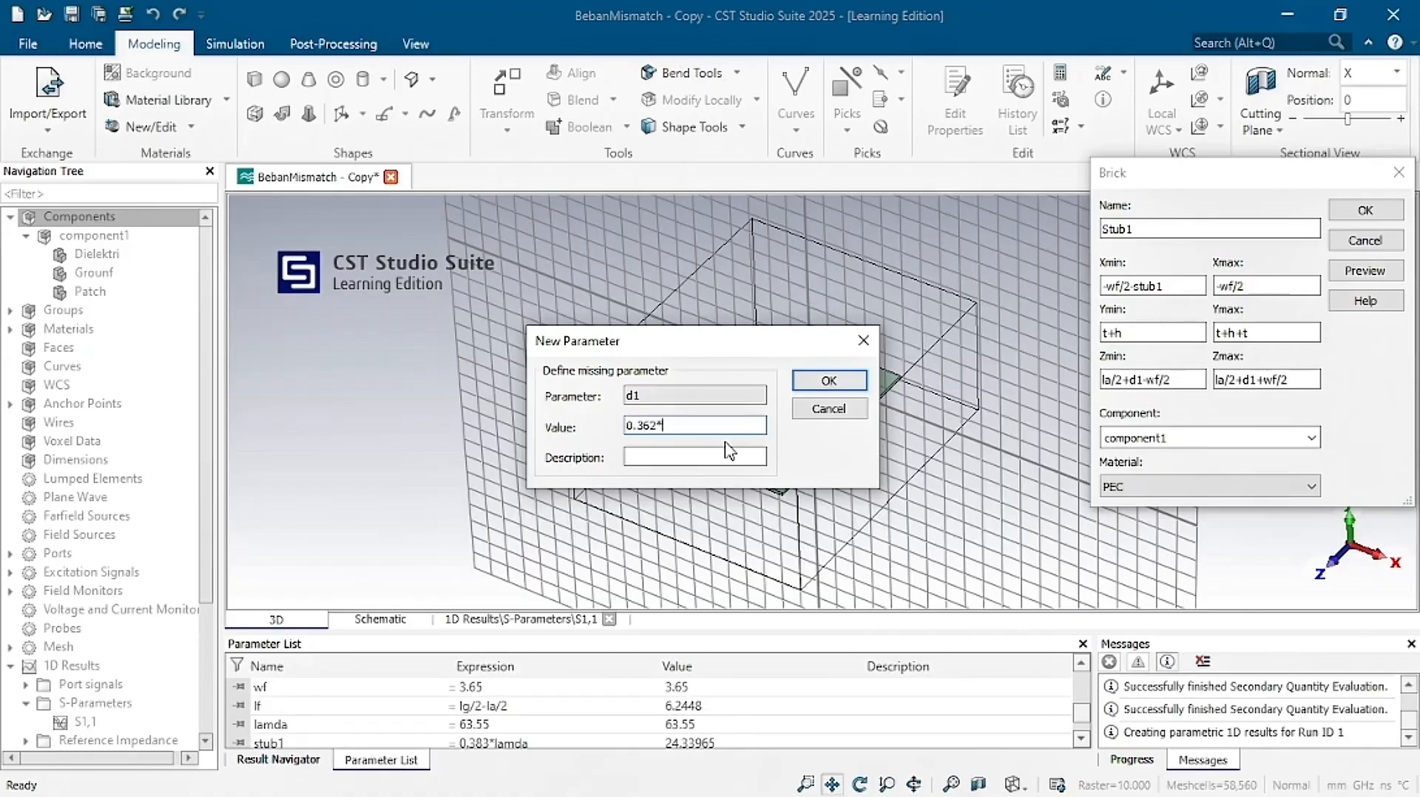
key(Return)
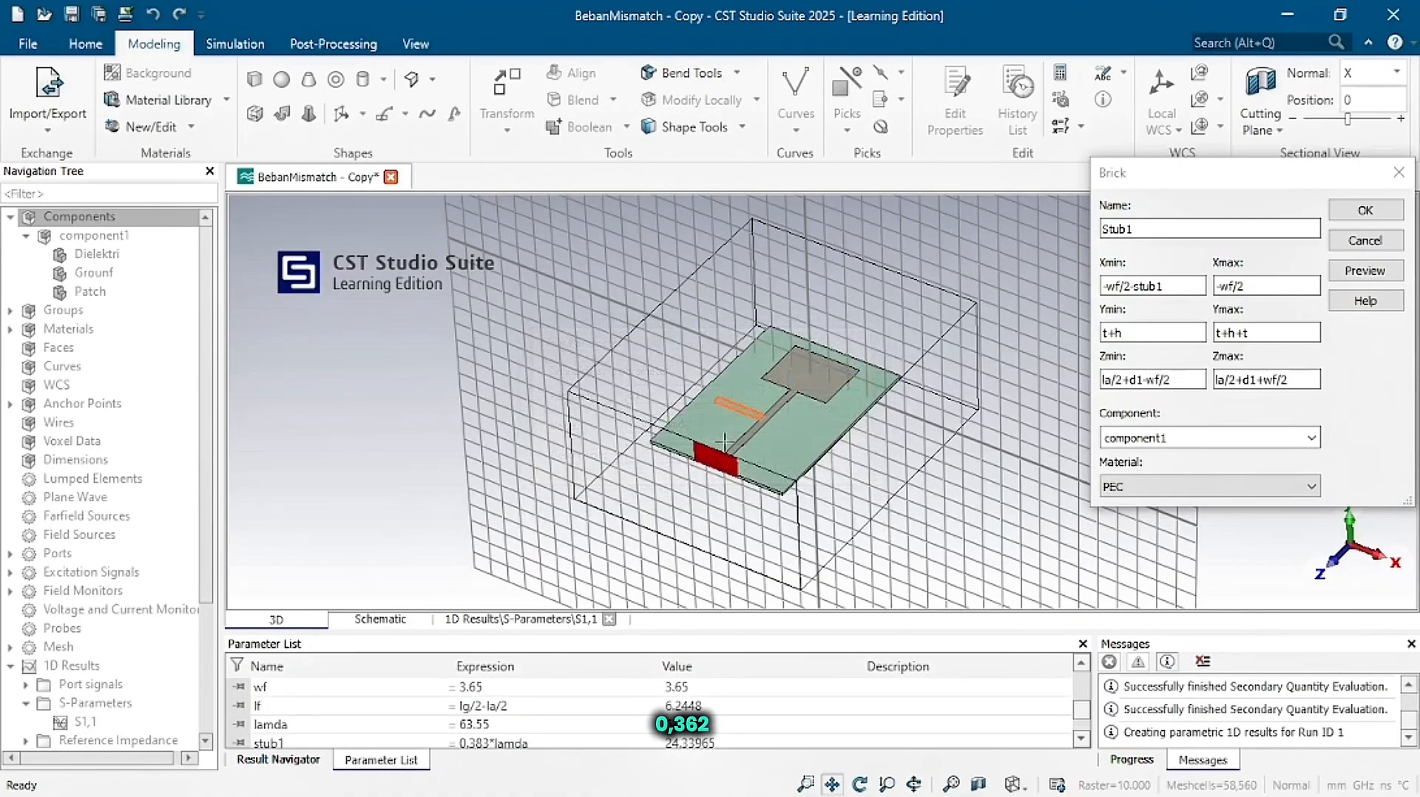
scroll(743, 420, up, 4)
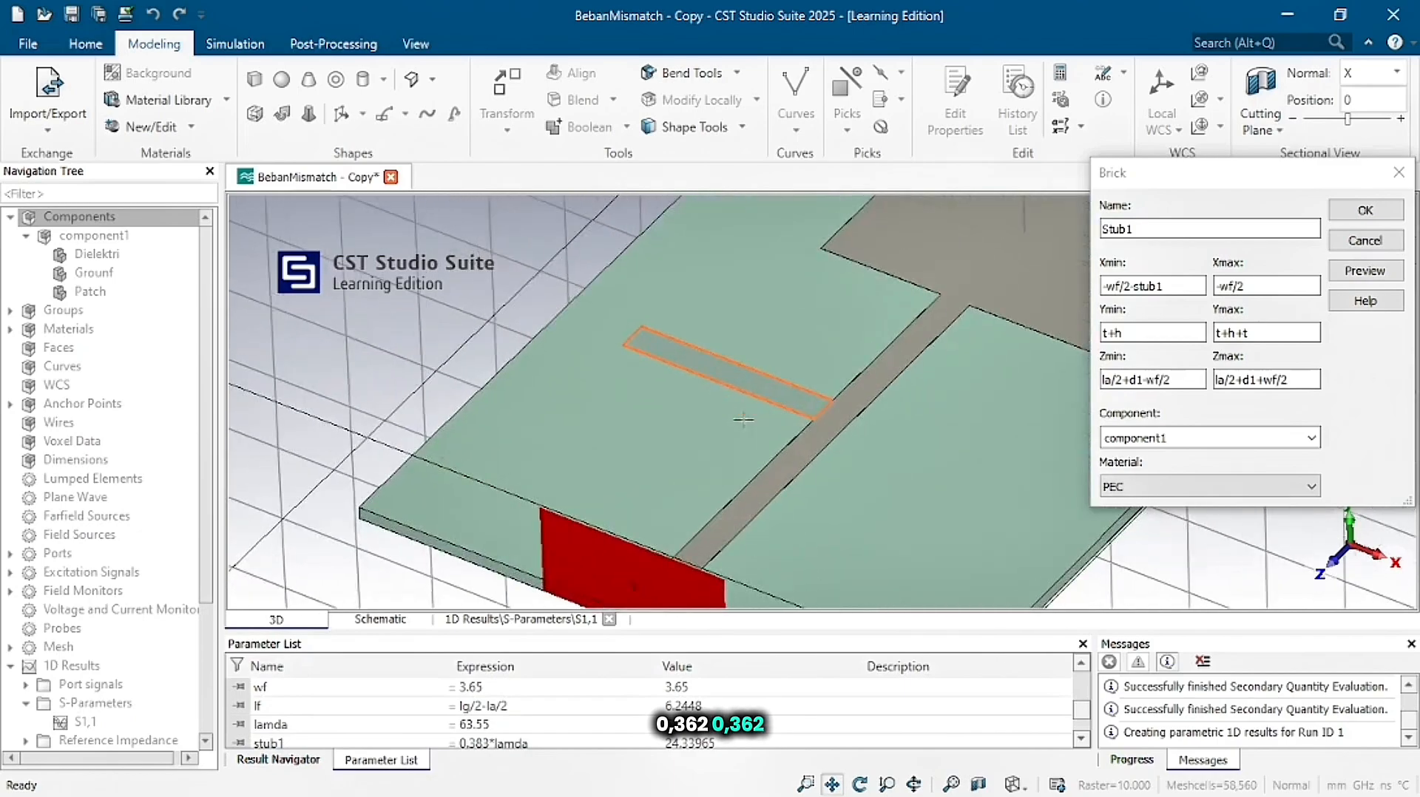
click(1365, 210)
key(Return)
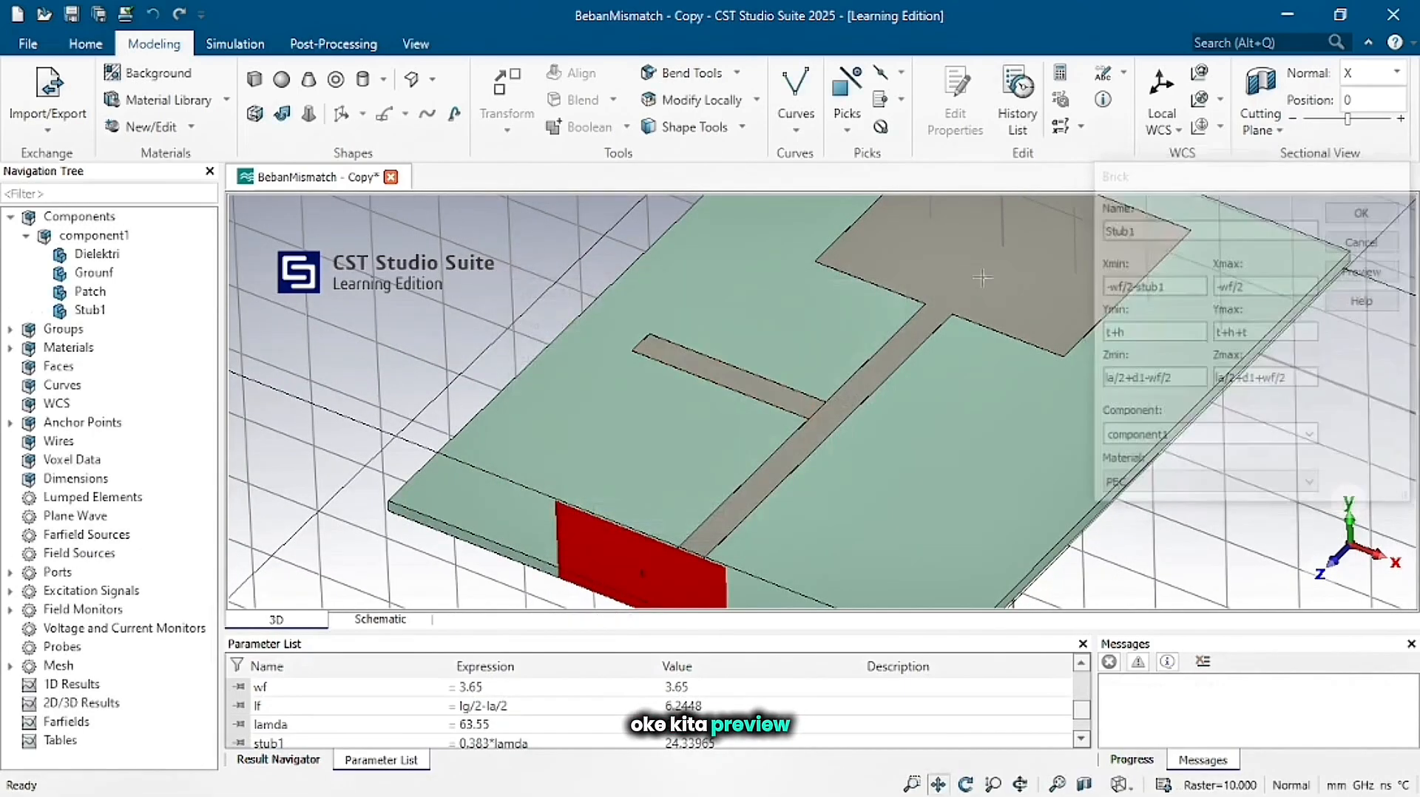
Start a new brick named Stub2 with its X extent from -wf/2-stub2 to -wf/2.
click(255, 79)
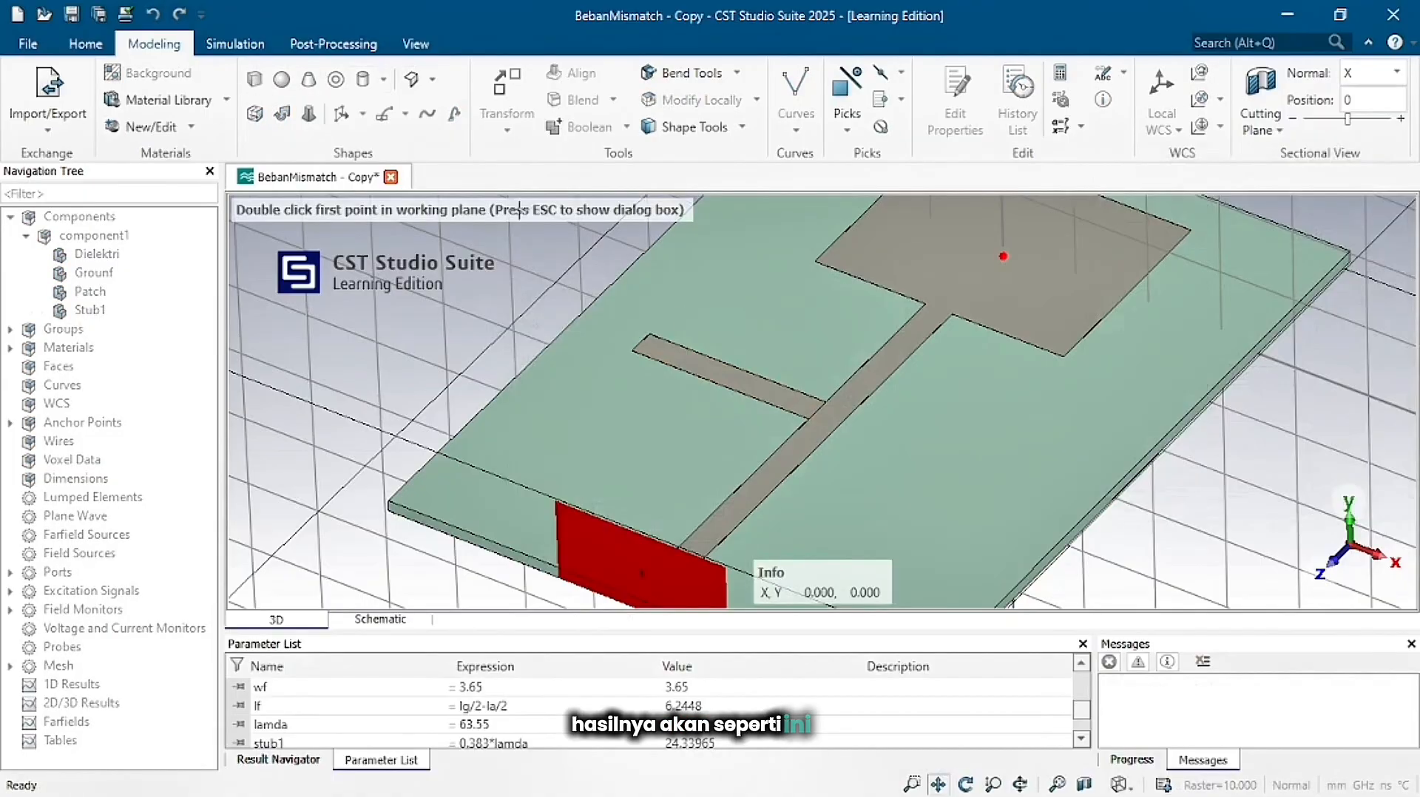
key(Escape)
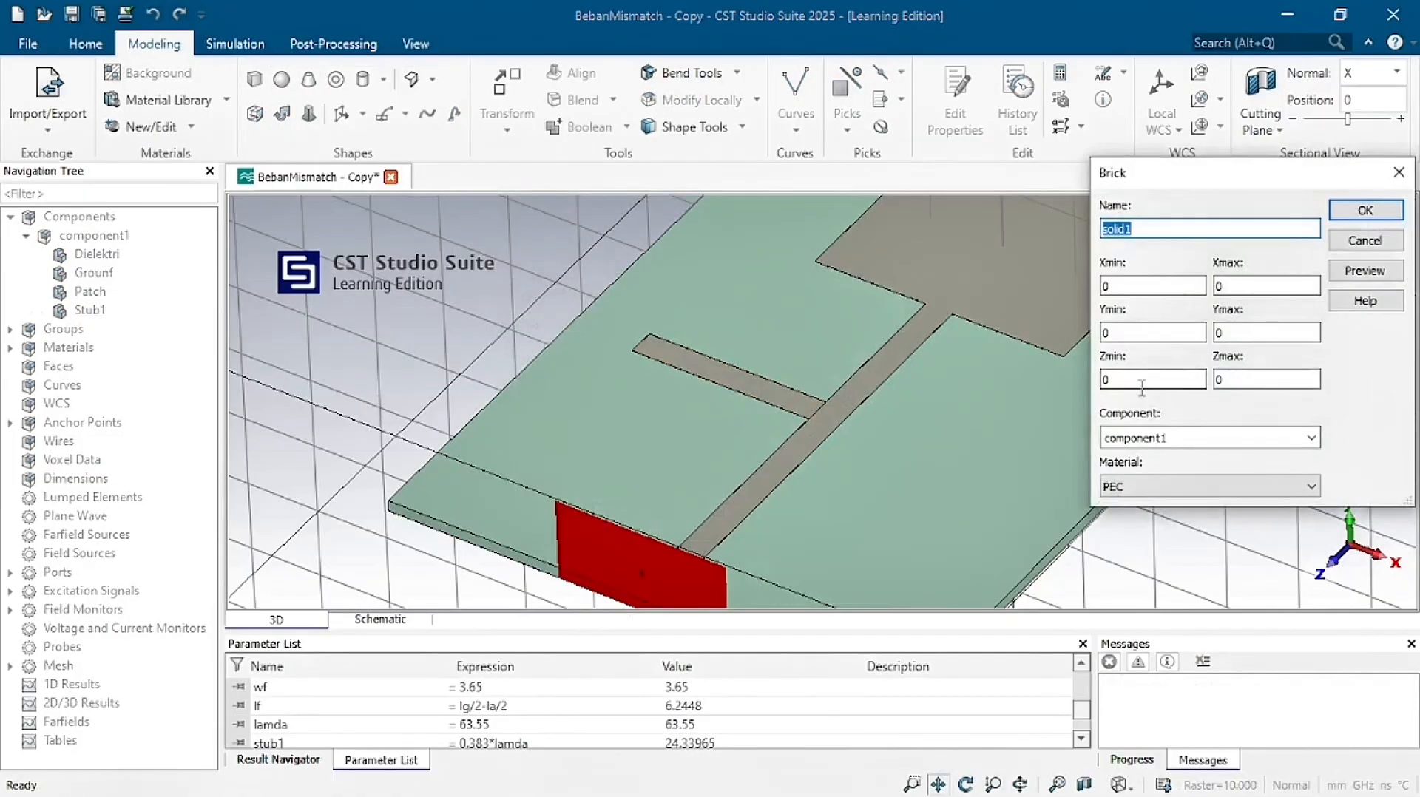
text(Stub2)
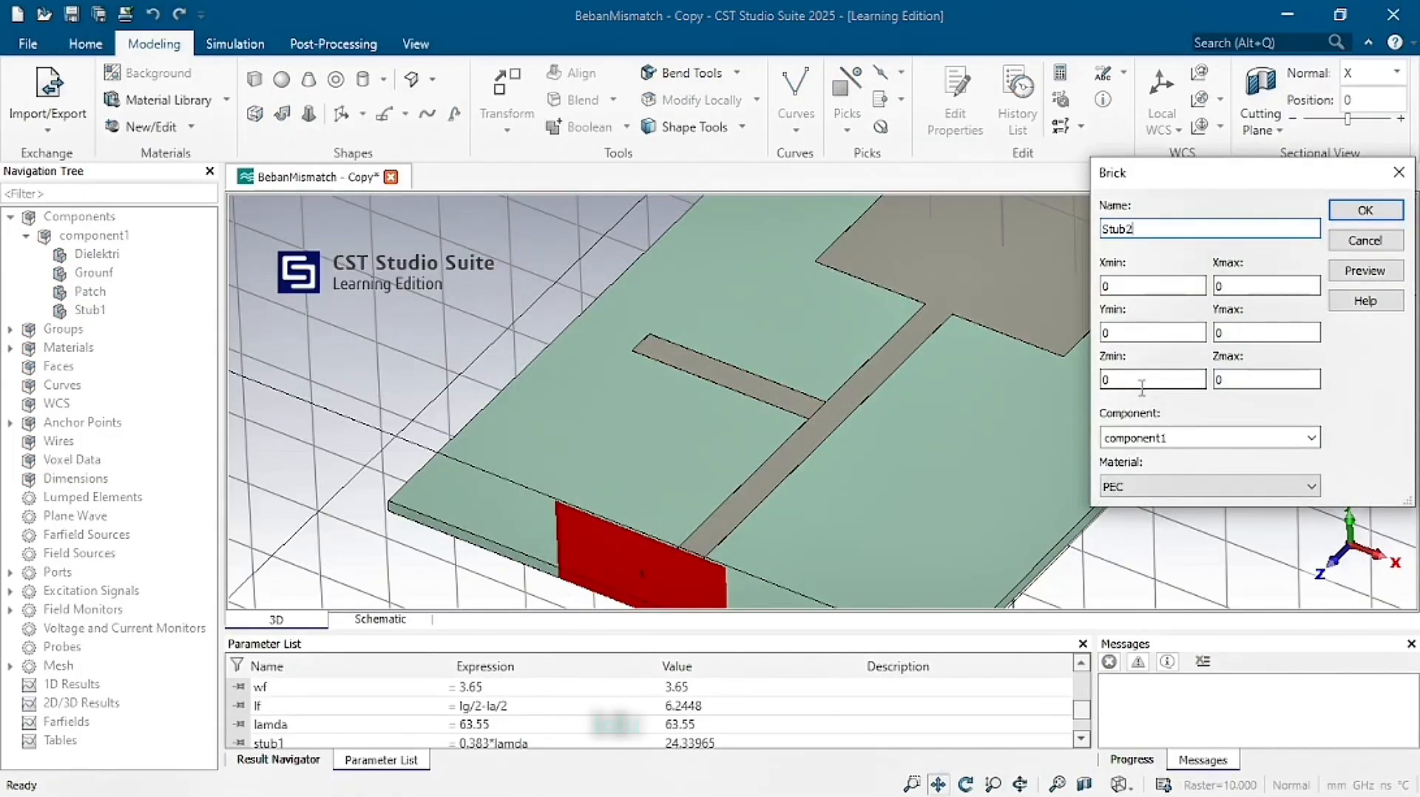
key(Tab)
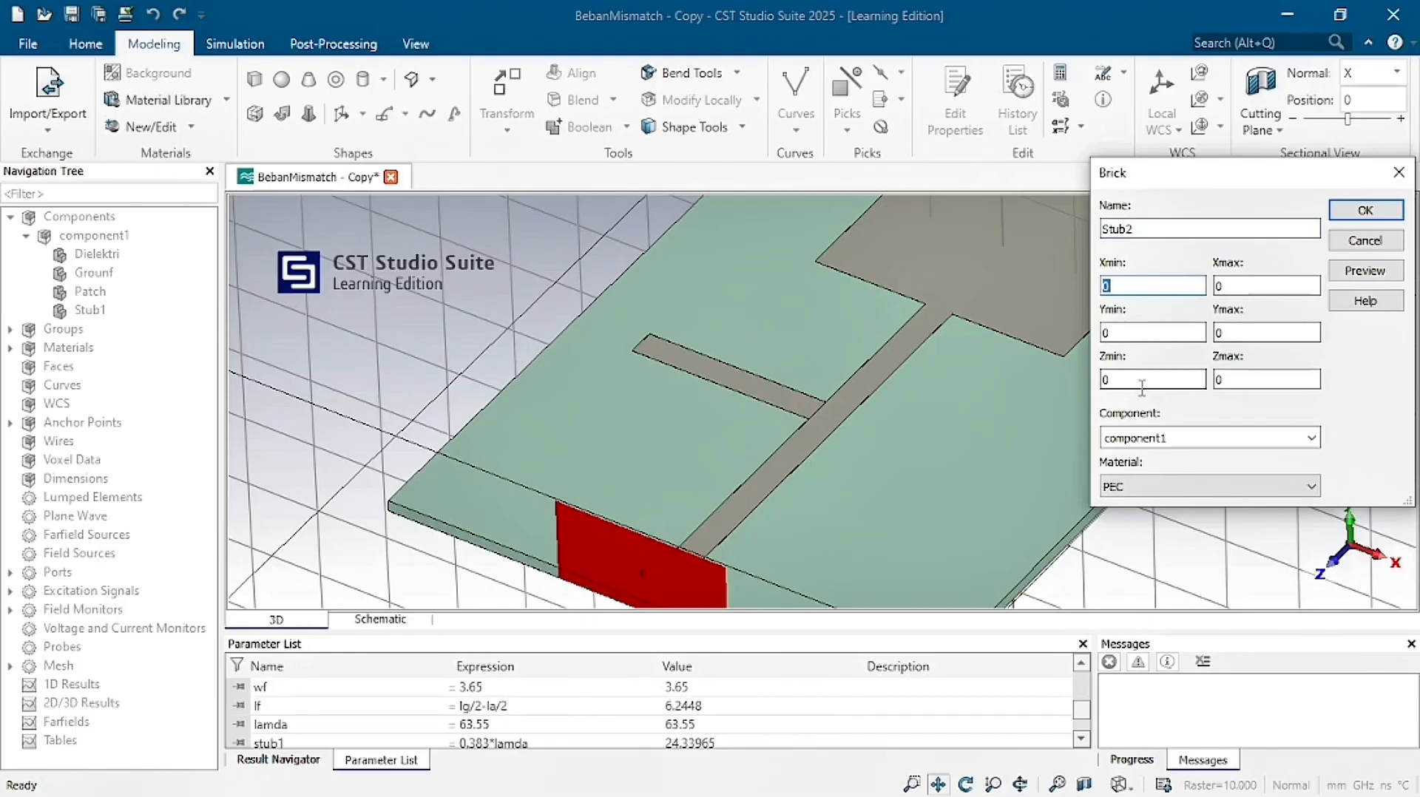
text(-wf/2)
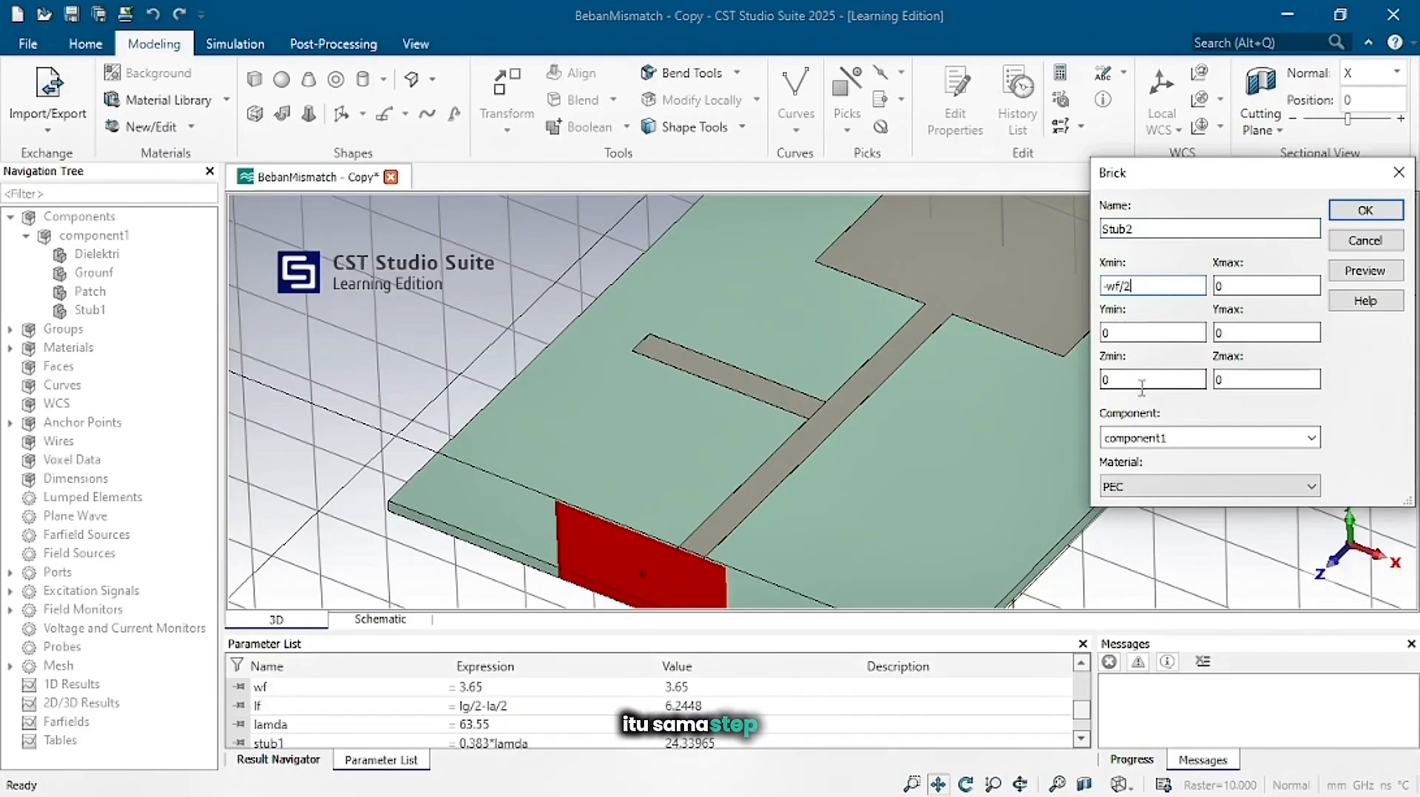
text(-stub)
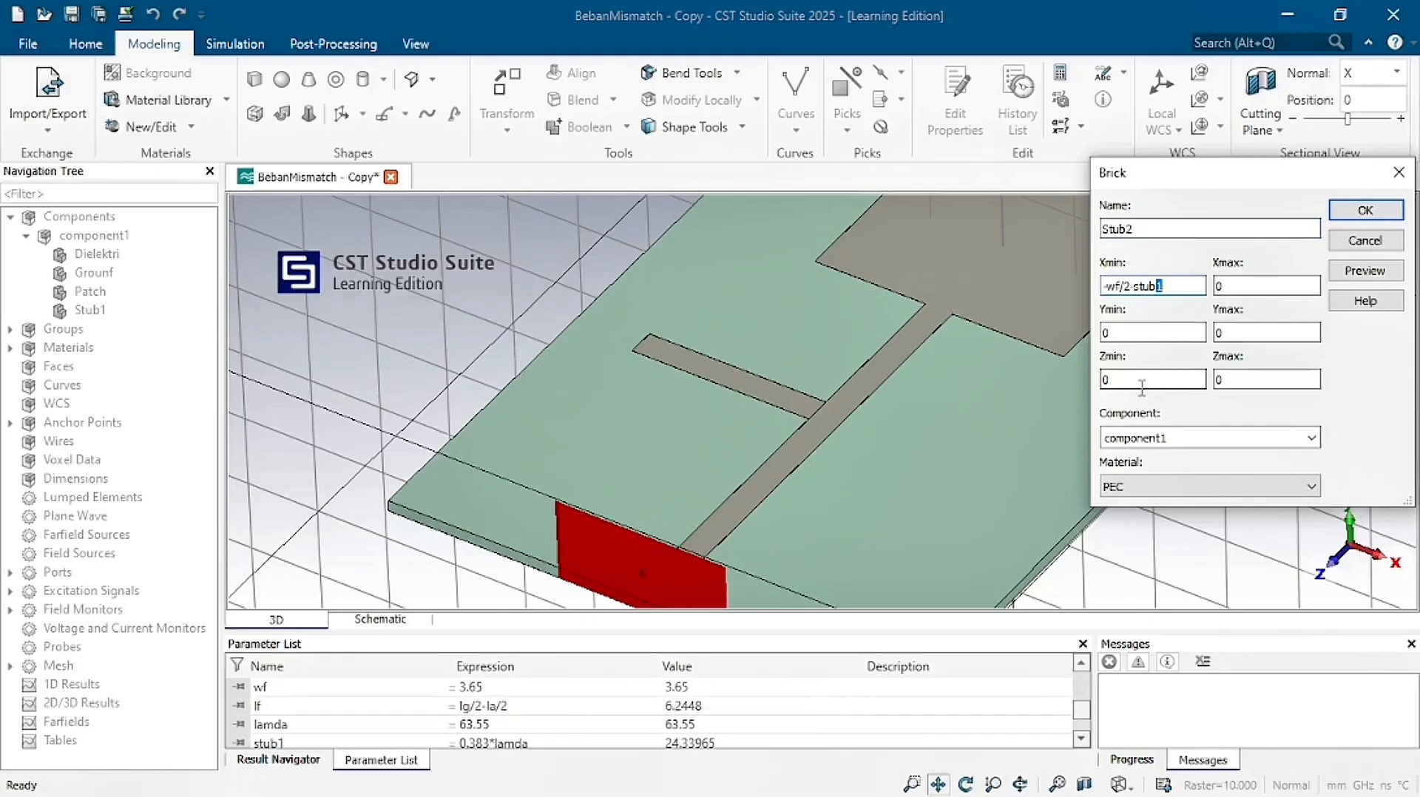
text(2)
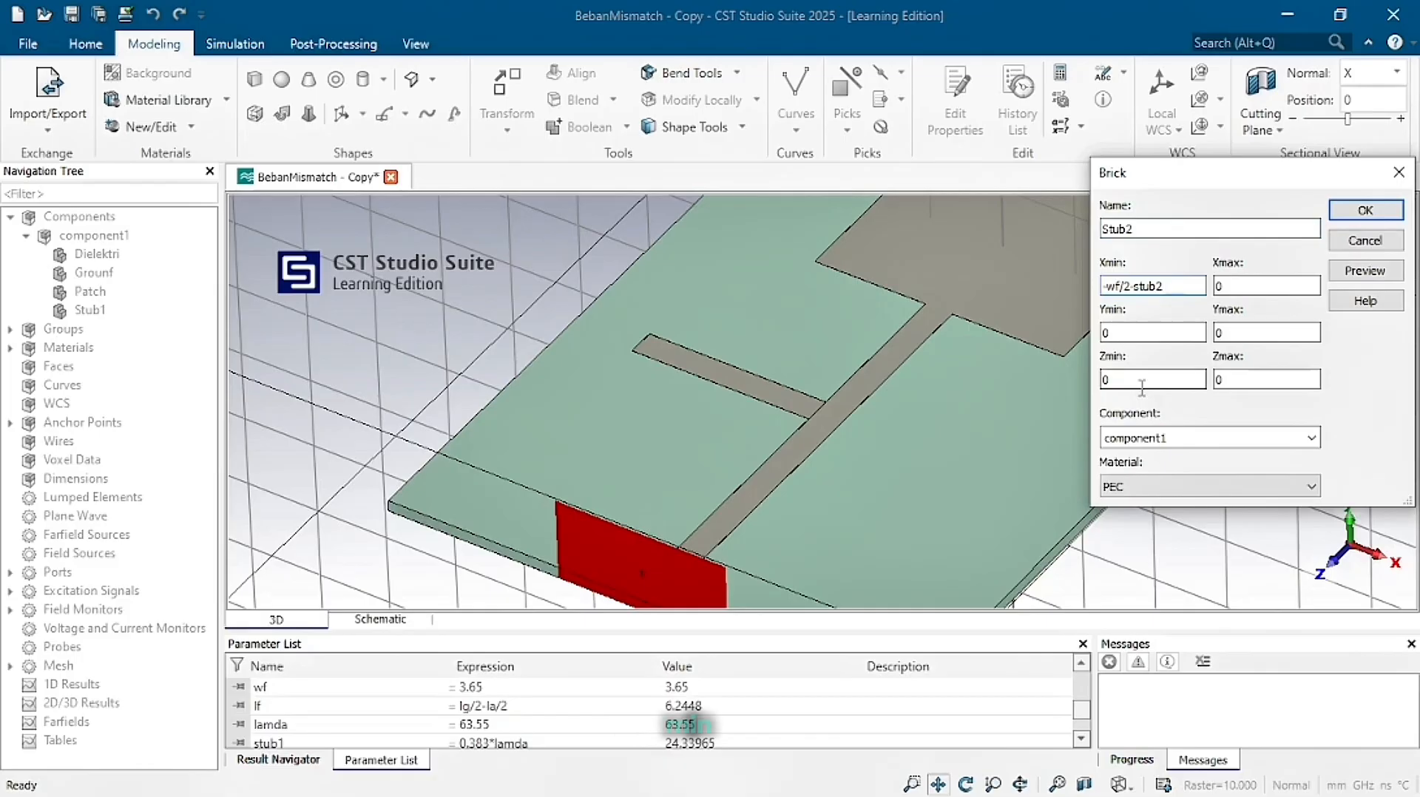
key(Tab)
text(-w)
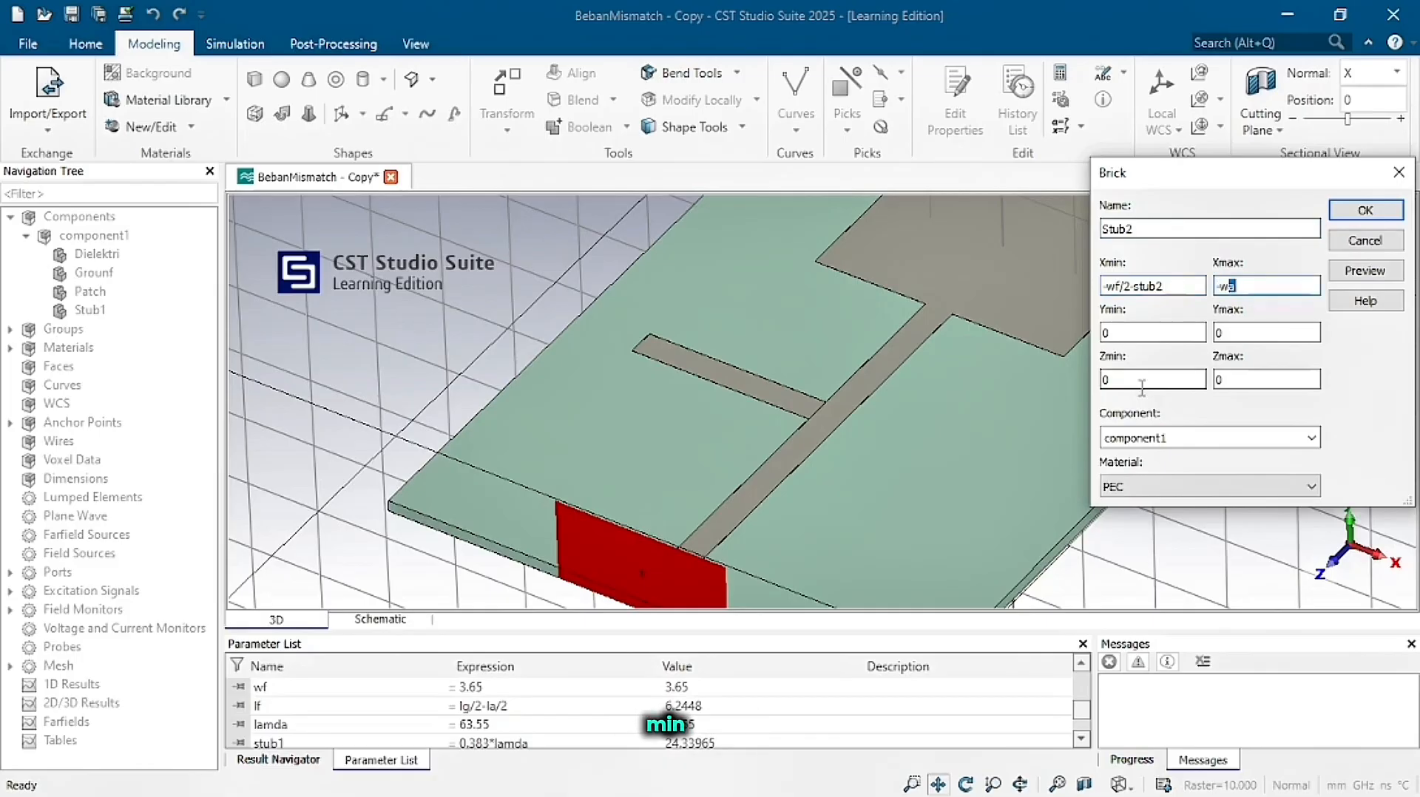
text(f/2)
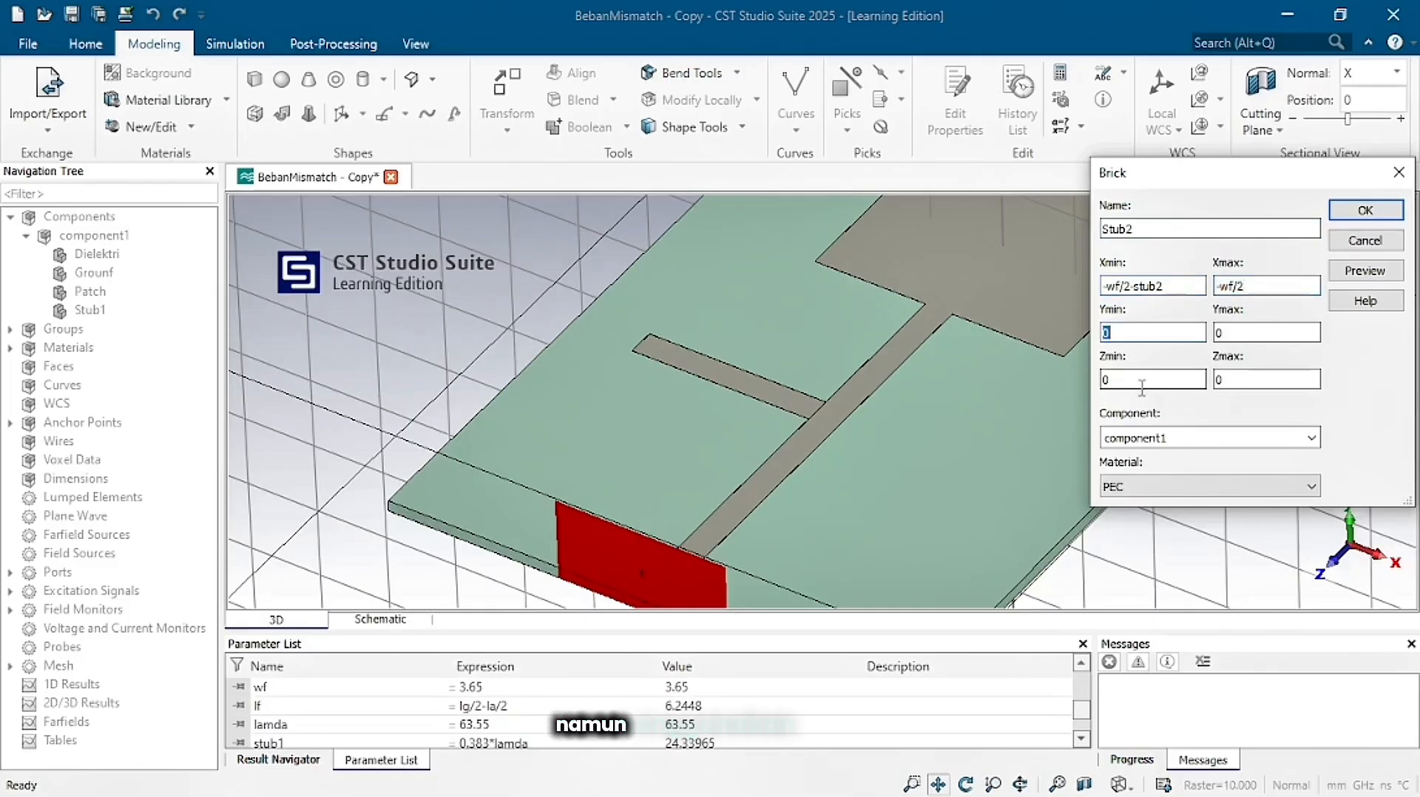
Define the Stub2 brick's Y extent from t+h to t+h+t.
key(Tab)
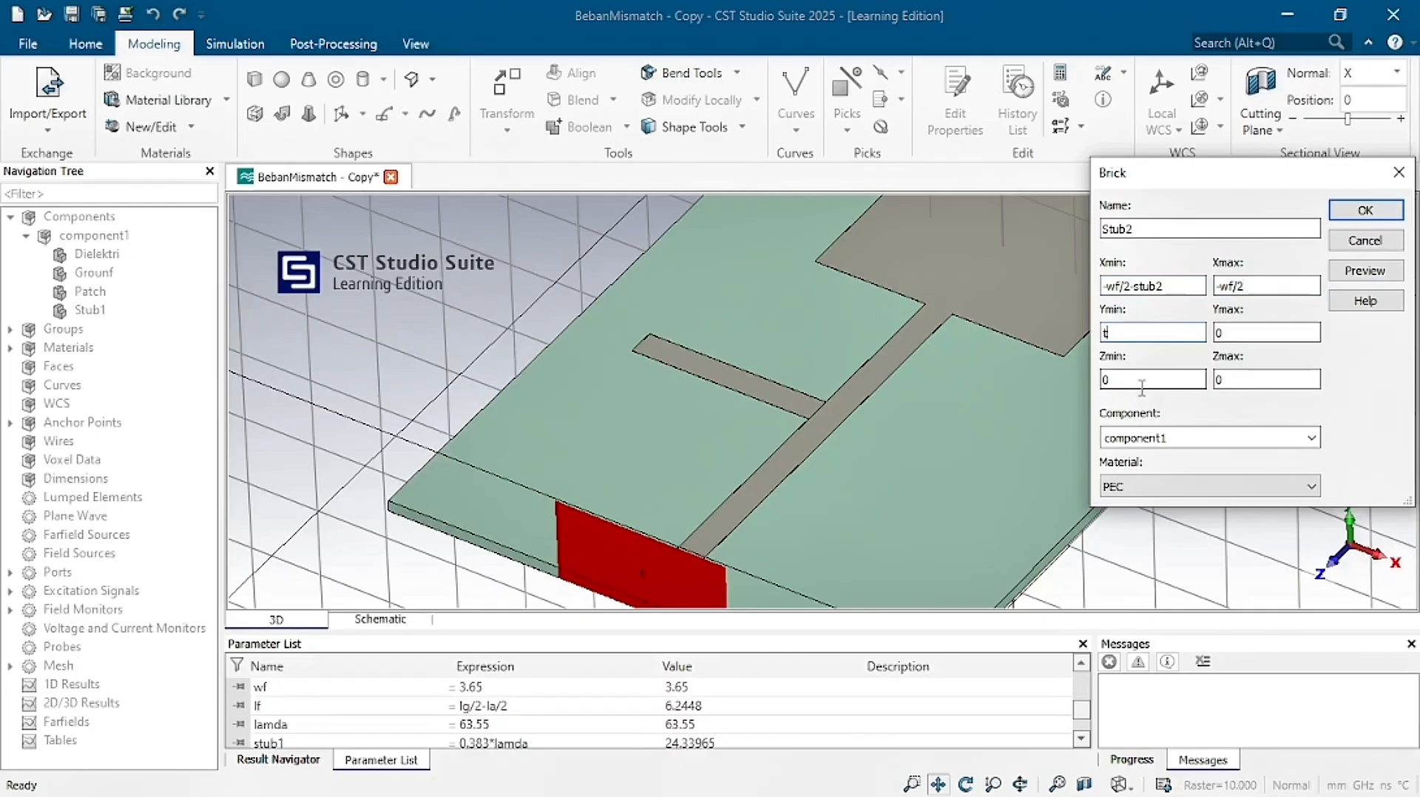
text(t+h)
key(Tab)
text(t+h+t)
key(Tab)
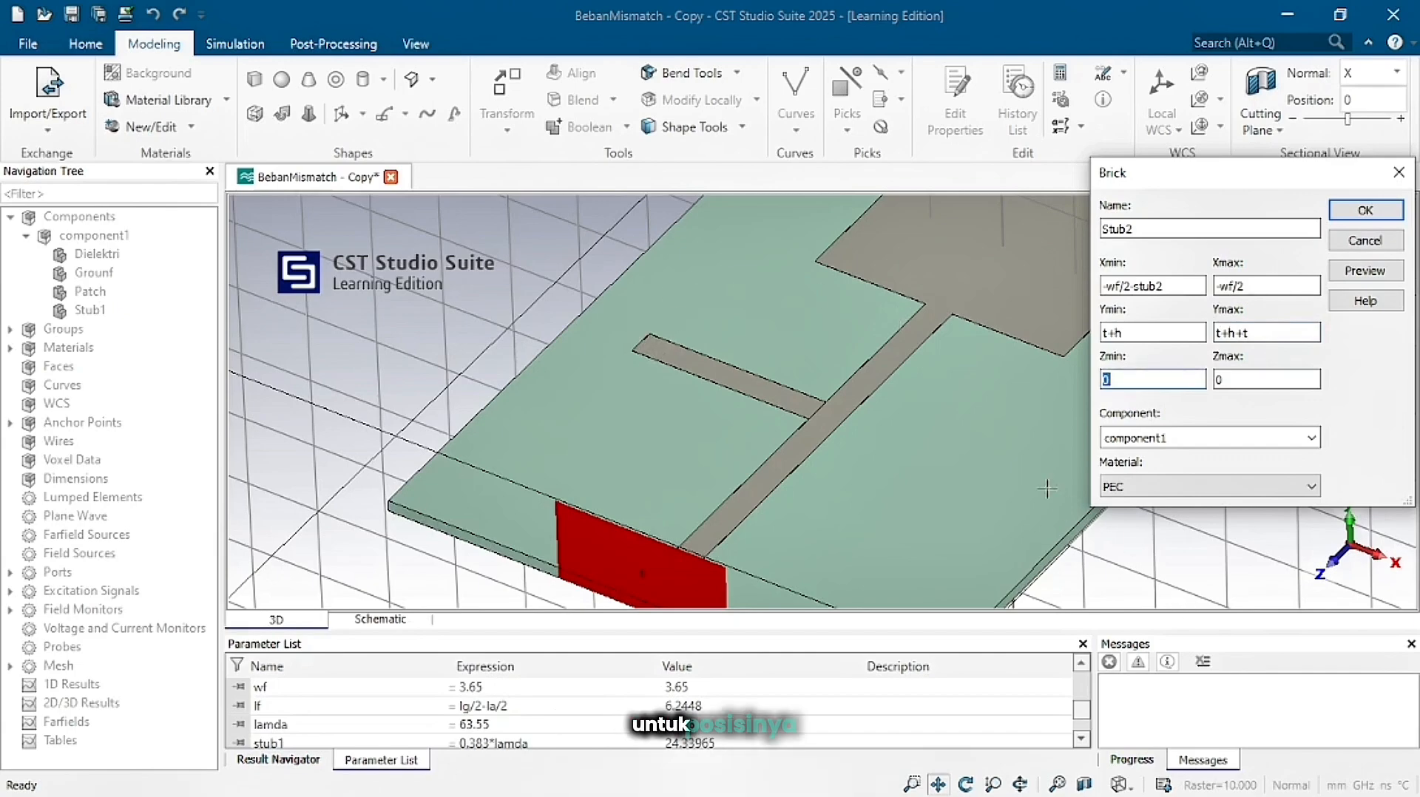
key(Return)
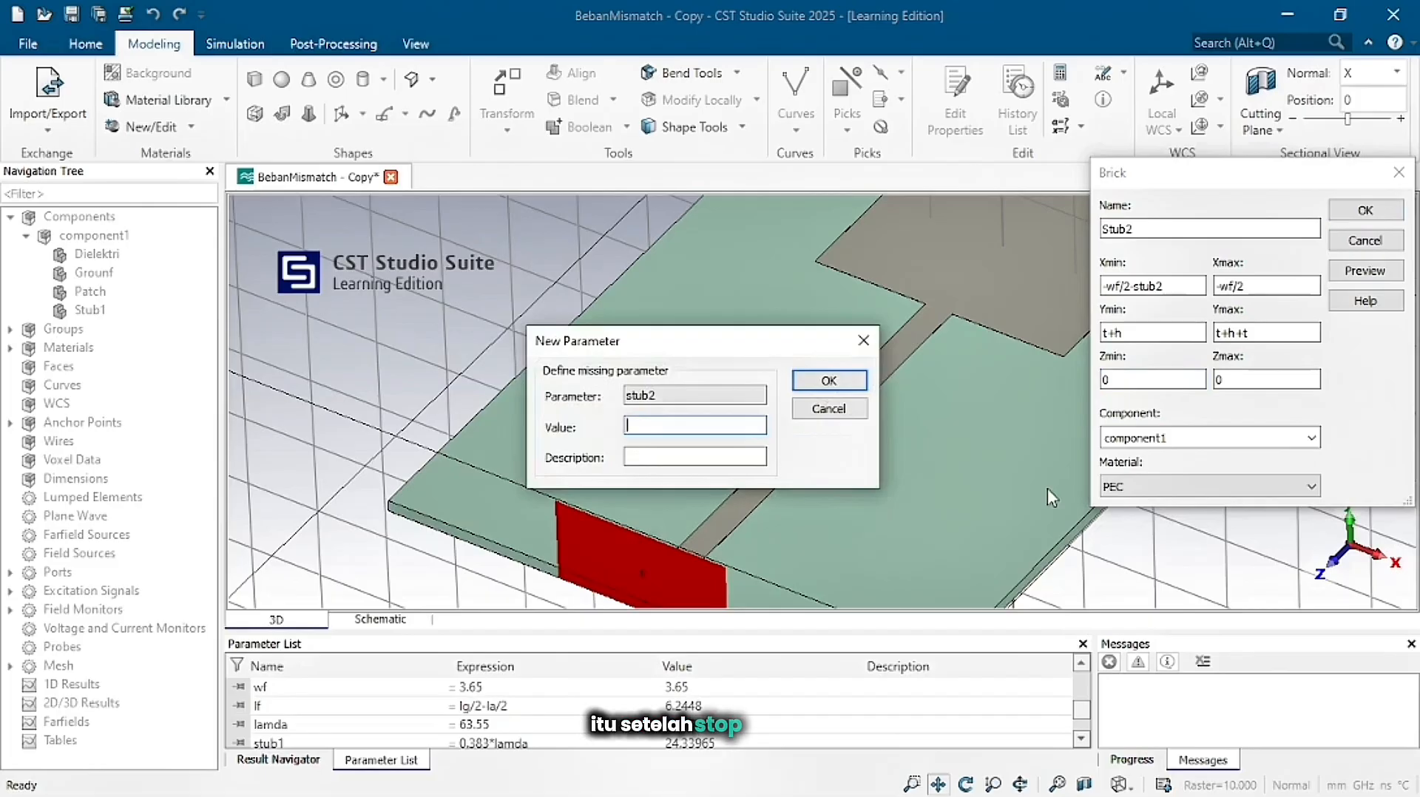
click(829, 410)
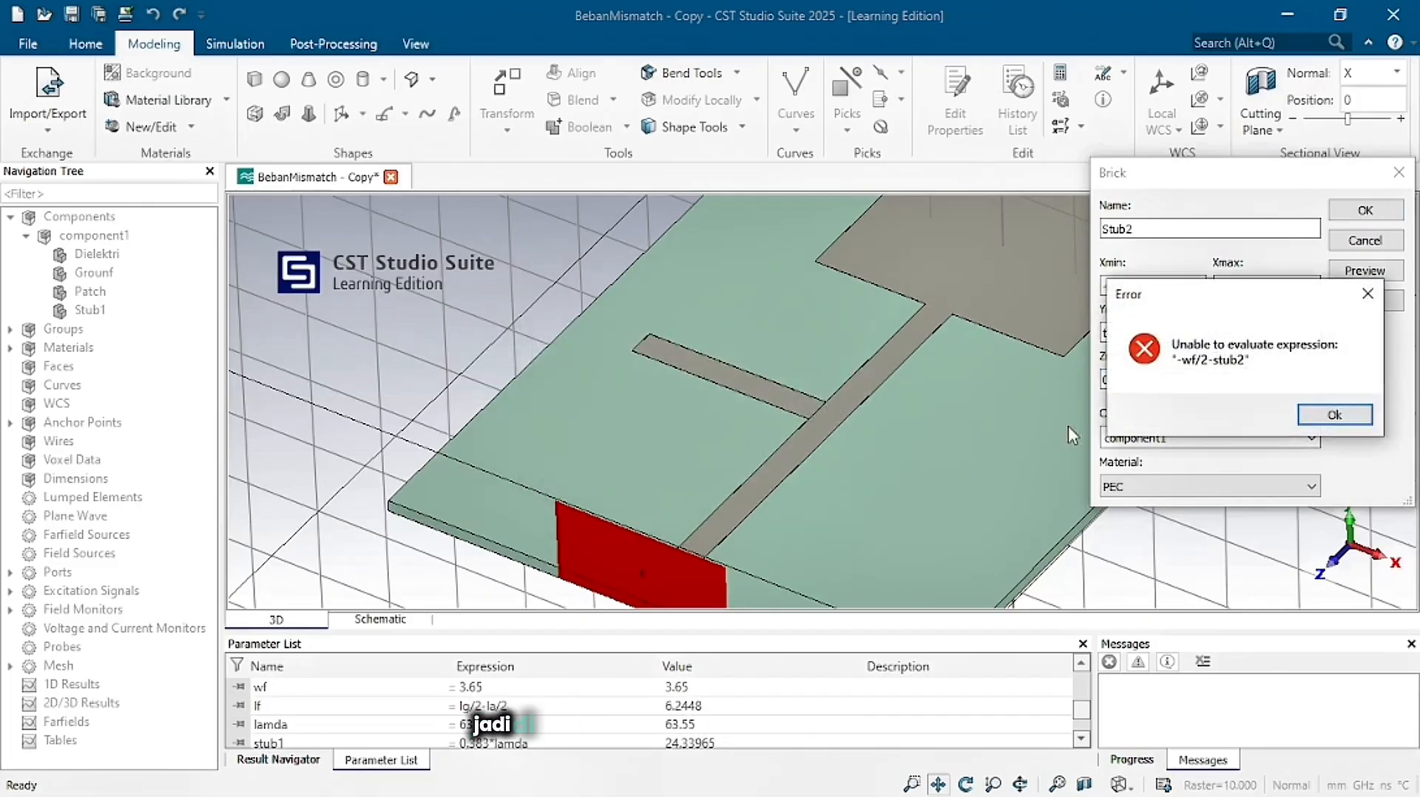
key(Return)
Set the Stub2 brick's Z extent from la/2+d1+d2-wf/2 to la/2+d1+d2+wf/2.
click(1160, 379)
key(BackSpace)
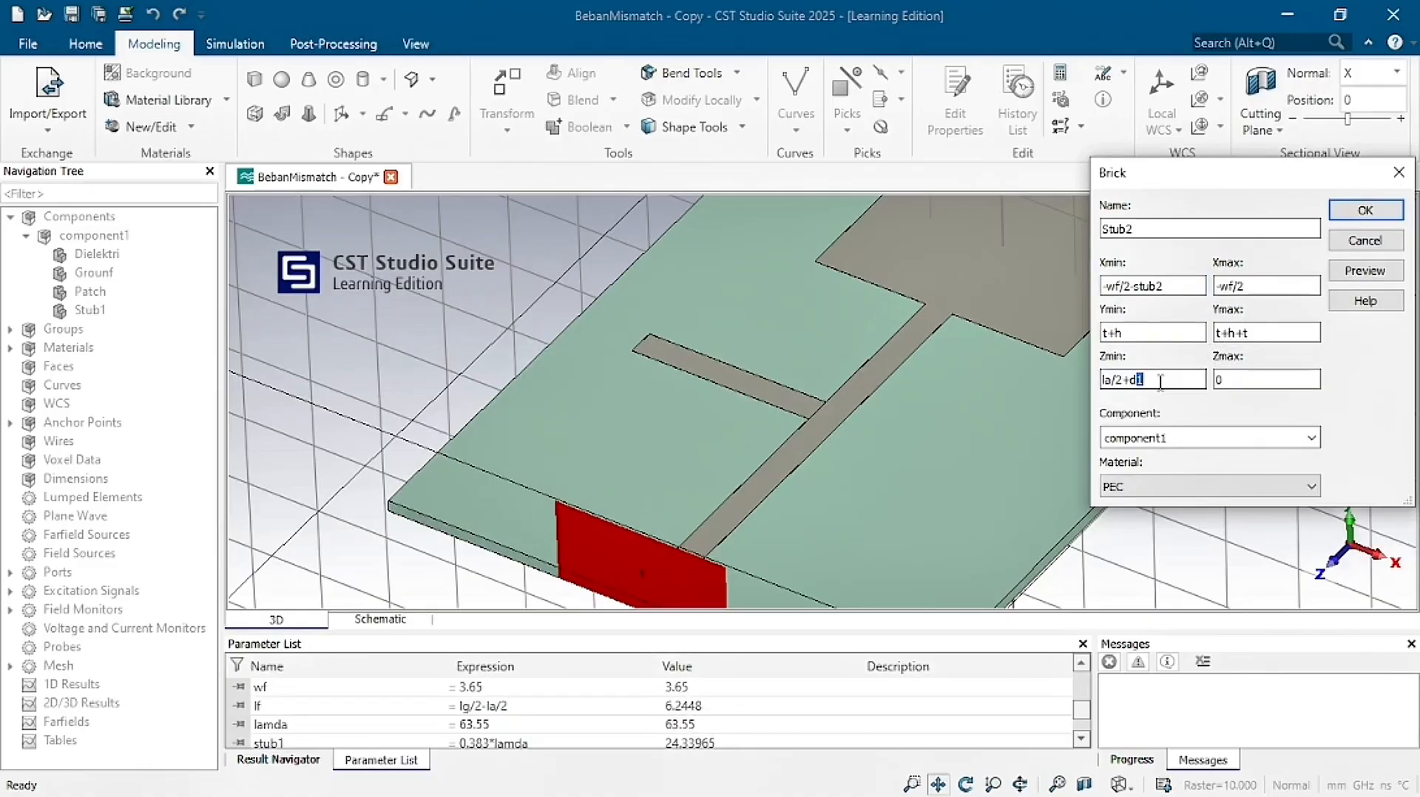
text(d2-wf/2)
key(Tab)
text(la)
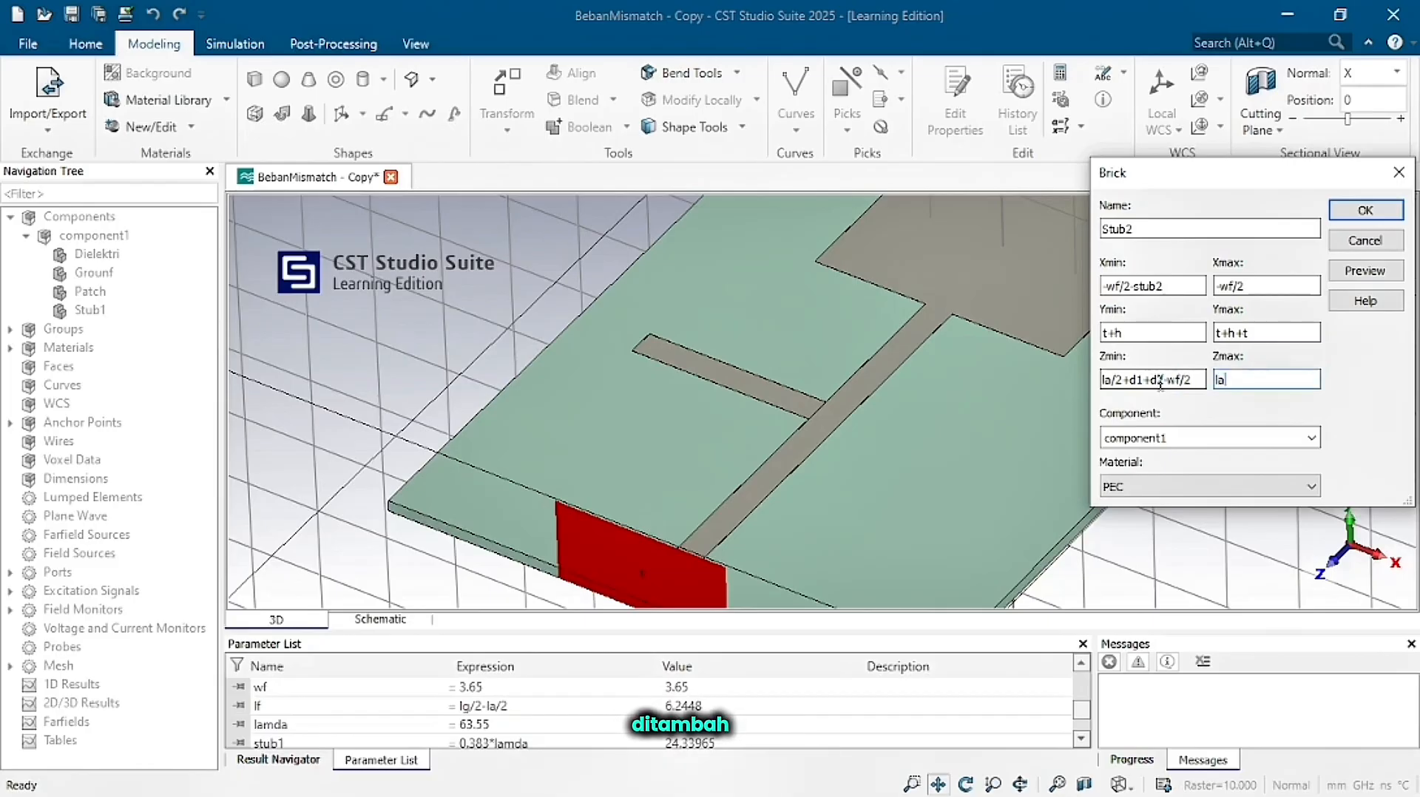
text(/2+d1)
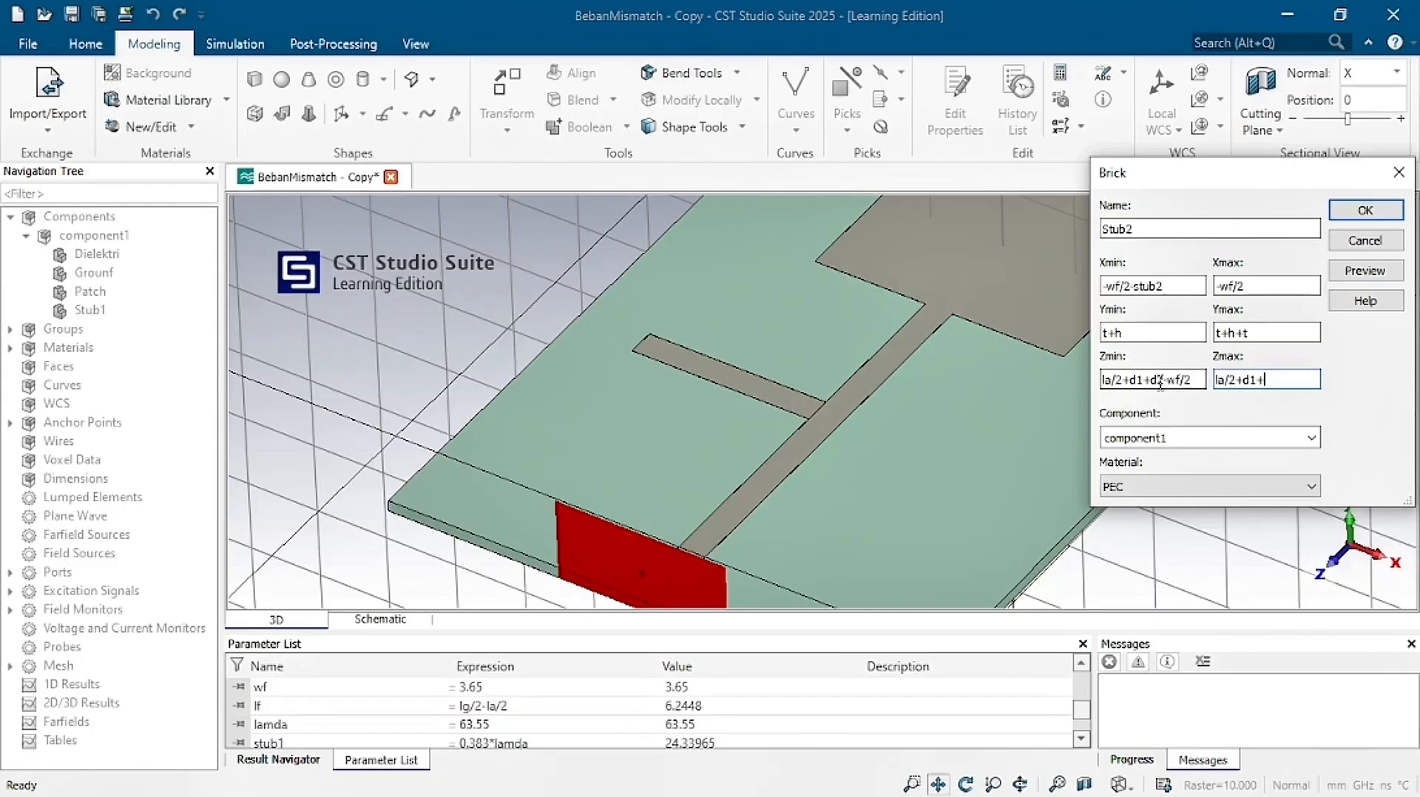
text(+d2+wf/2)
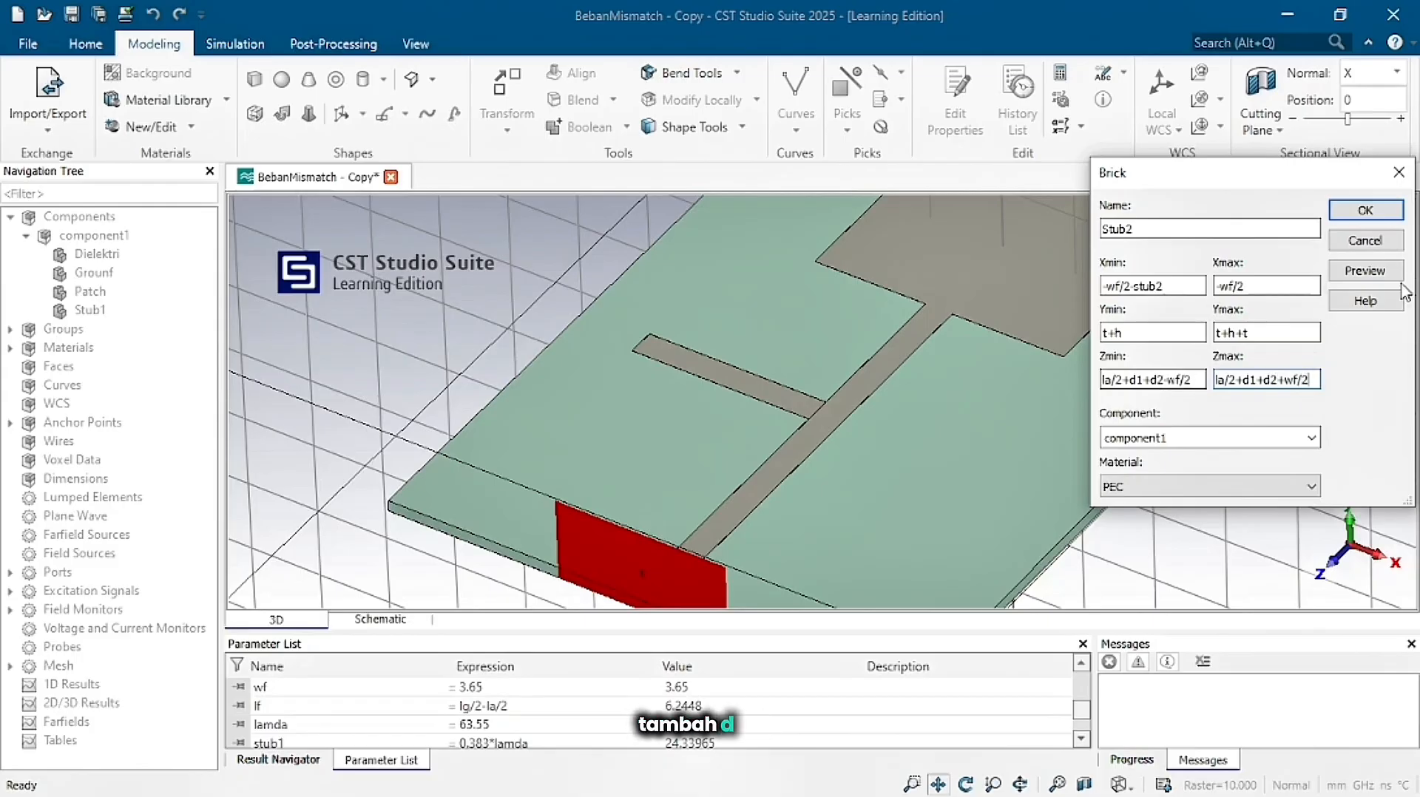
Preview the Stub2 brick and define its missing parameter stub2 as 0.292*lamda, checking the l2 value in the Notepad notes.
click(1363, 278)
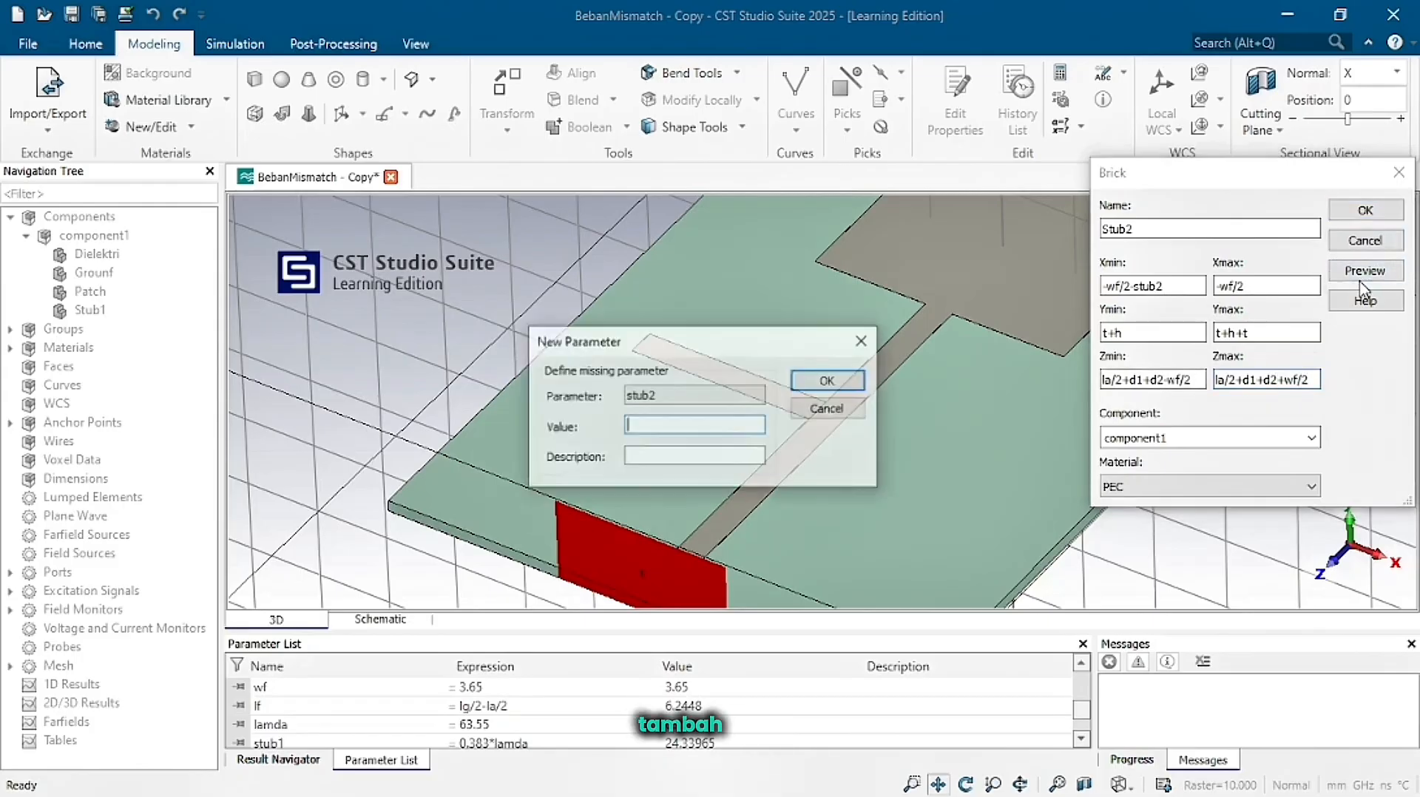
key(alt+Tab)
click(777, 386)
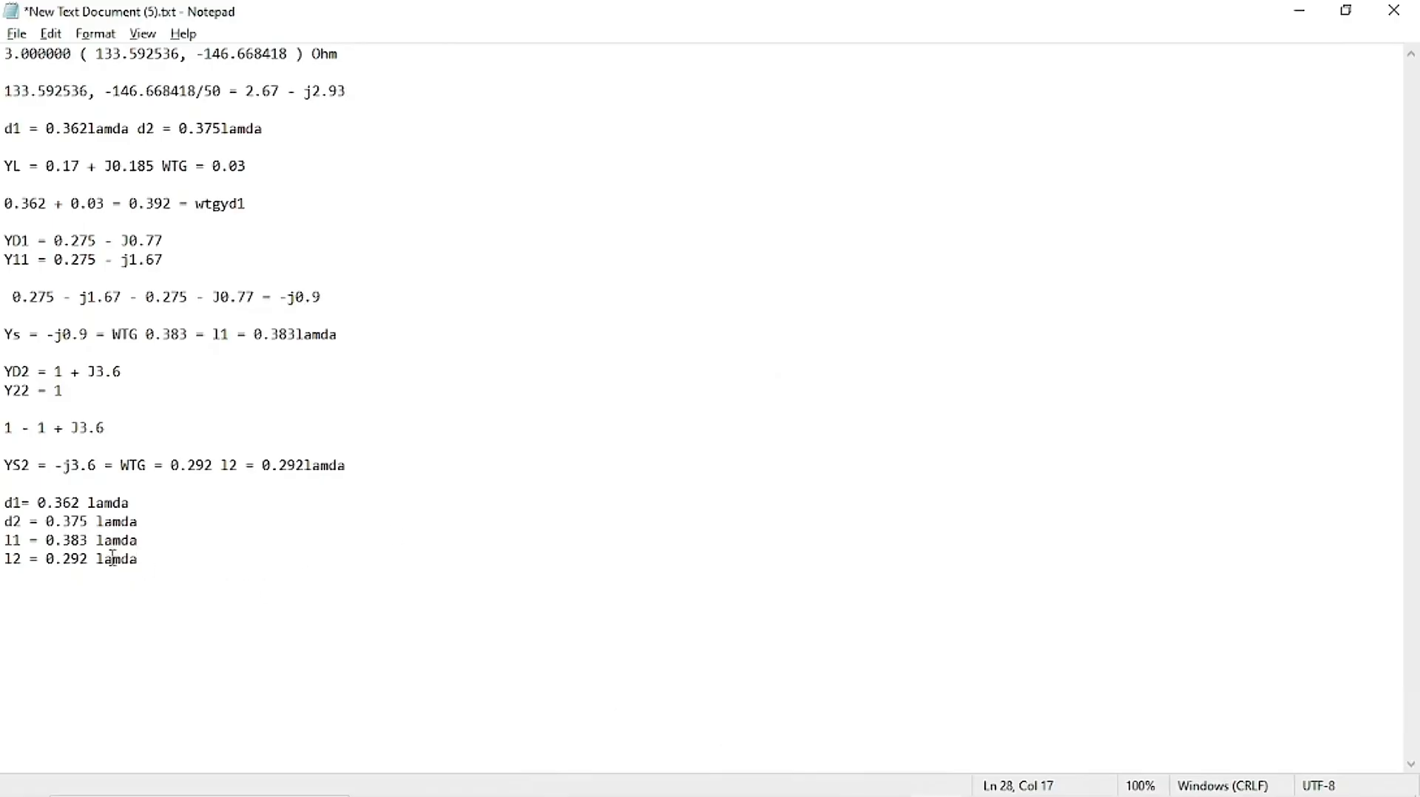
key(alt+Tab)
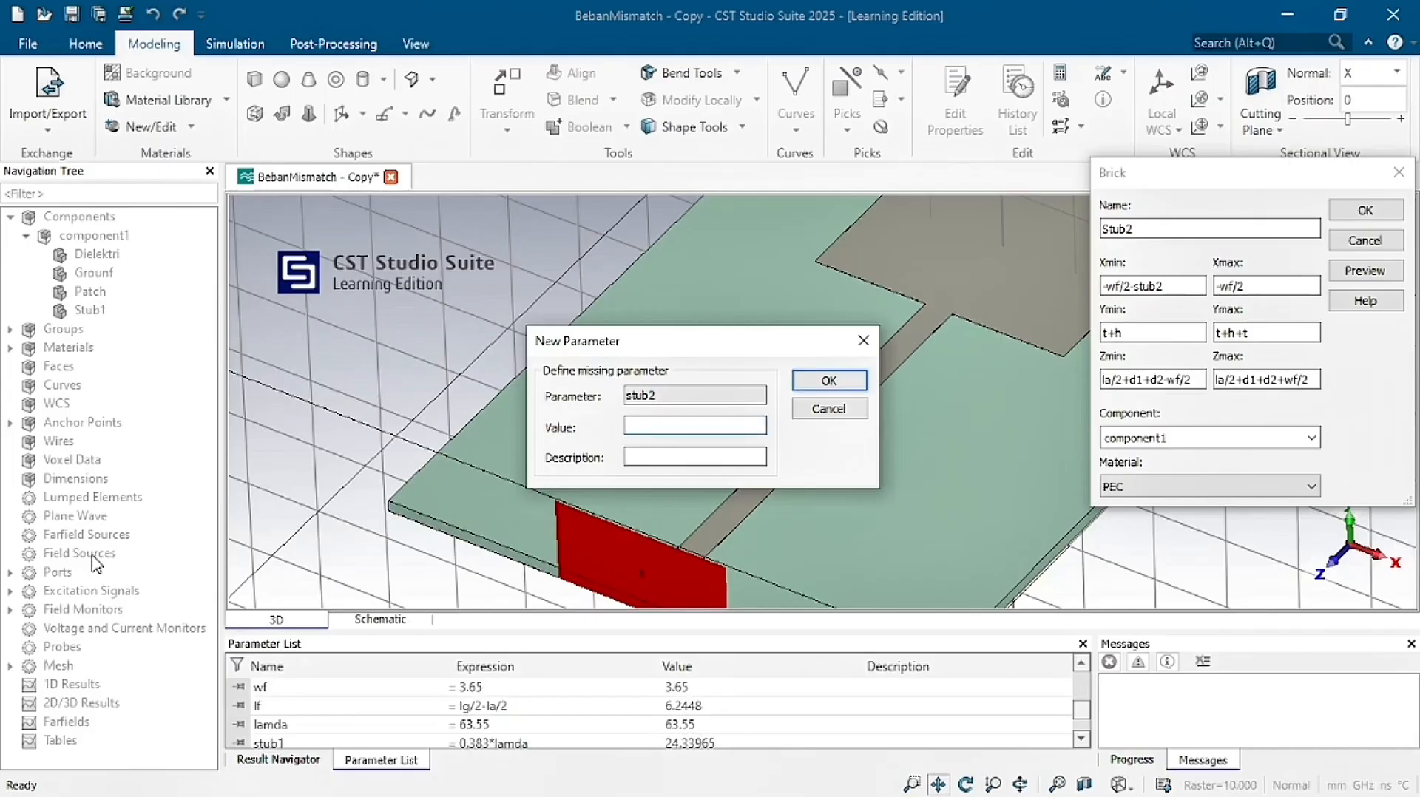
text(0.292)
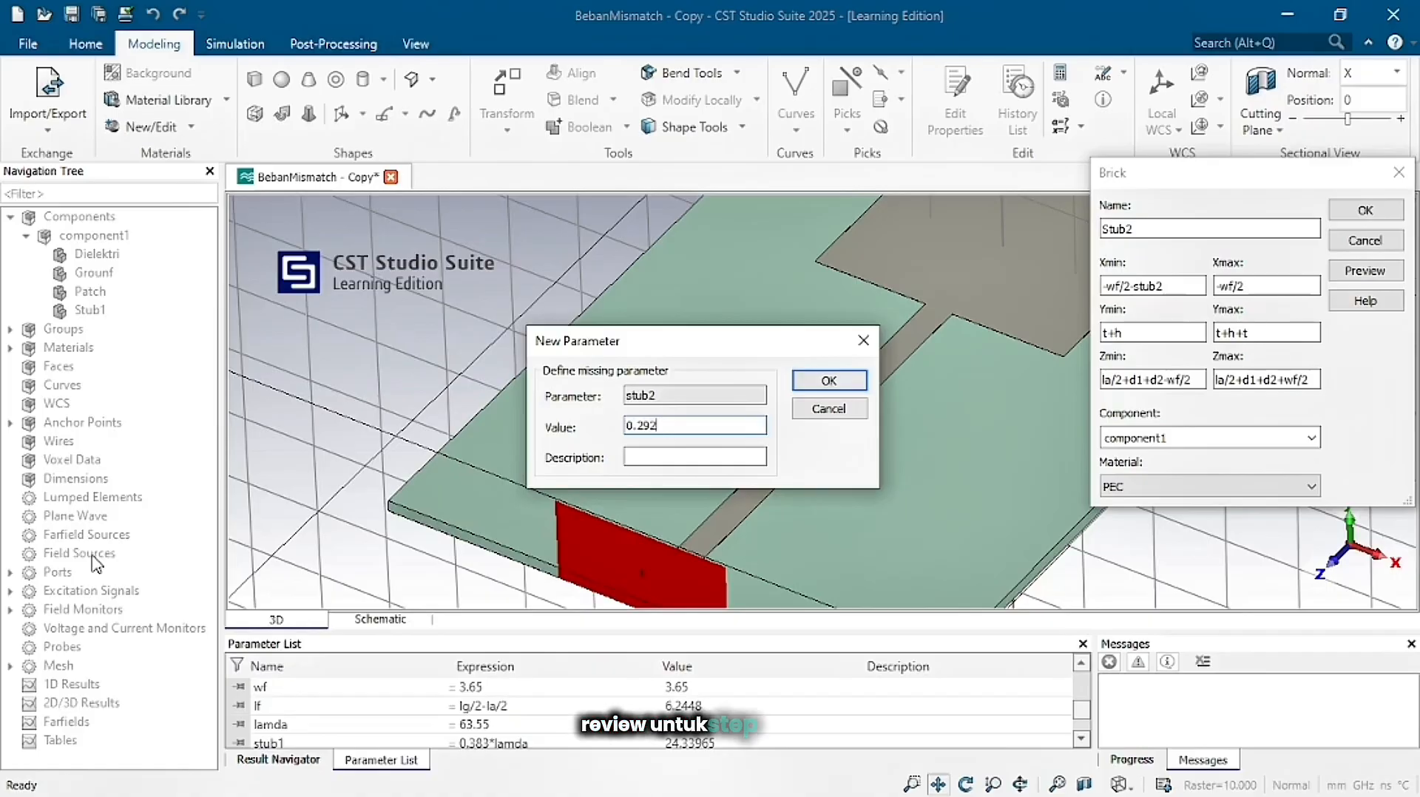
text(*lamda)
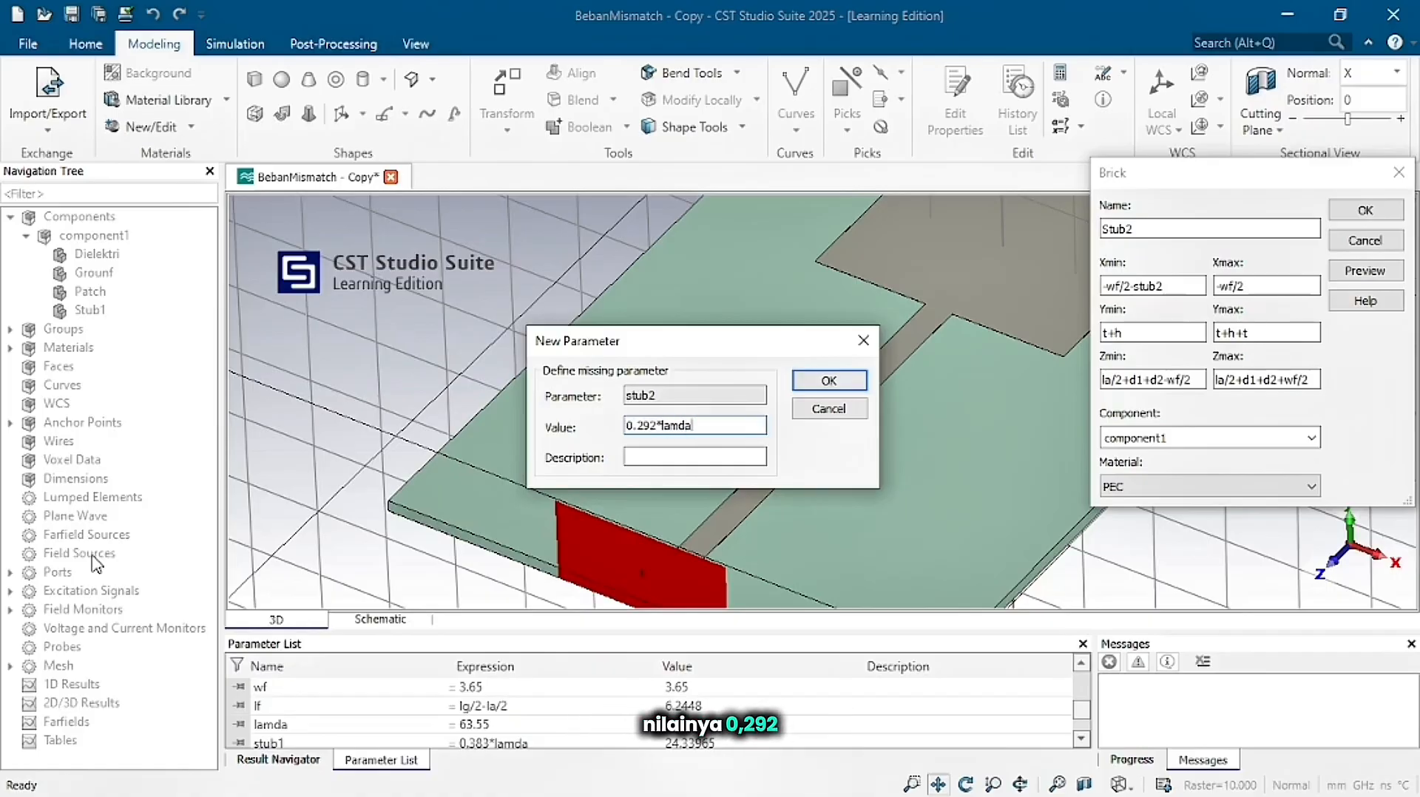
key(Return)
Define the missing parameter d2 as 0.375*lamda and inspect the Stub2 preview beside the feed line.
text(0.)
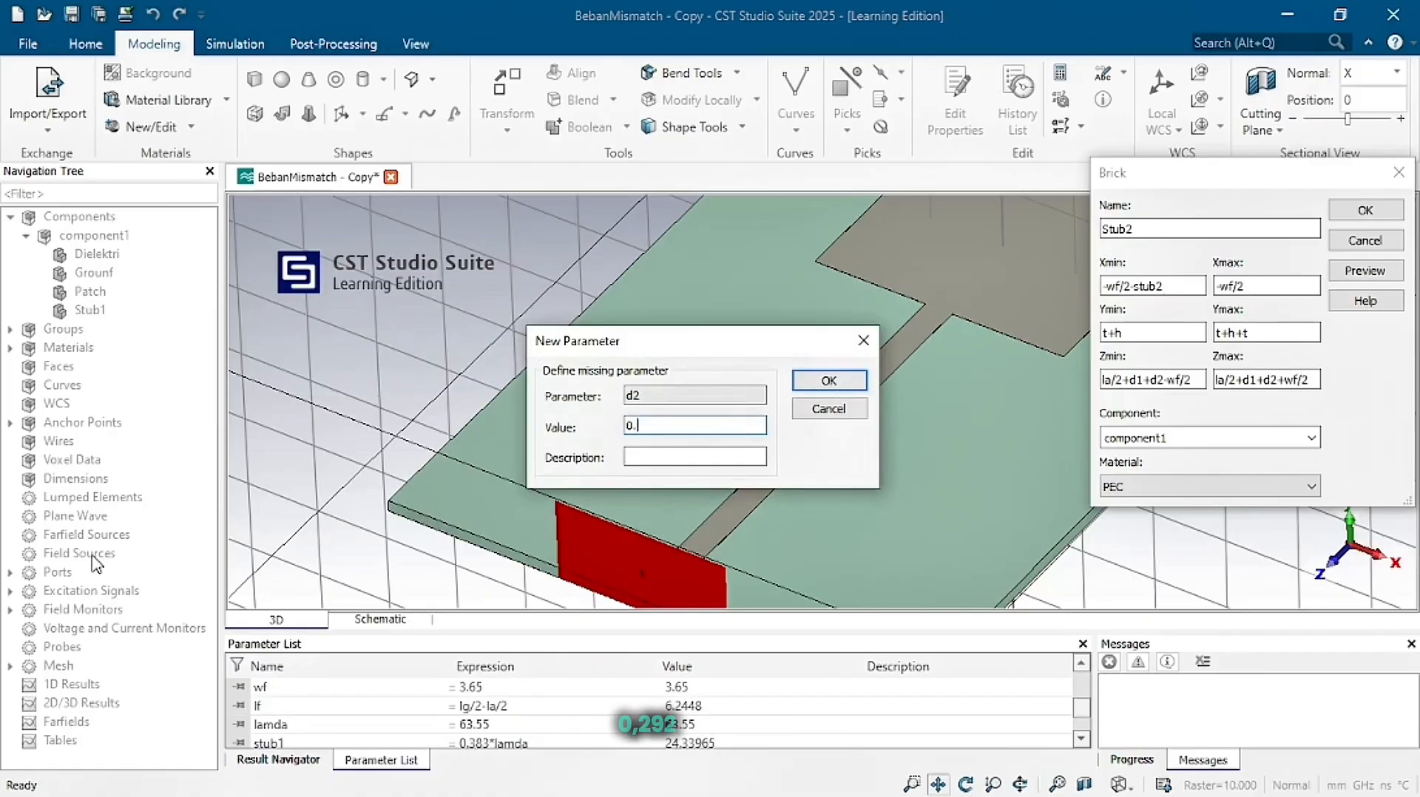
text(375*)
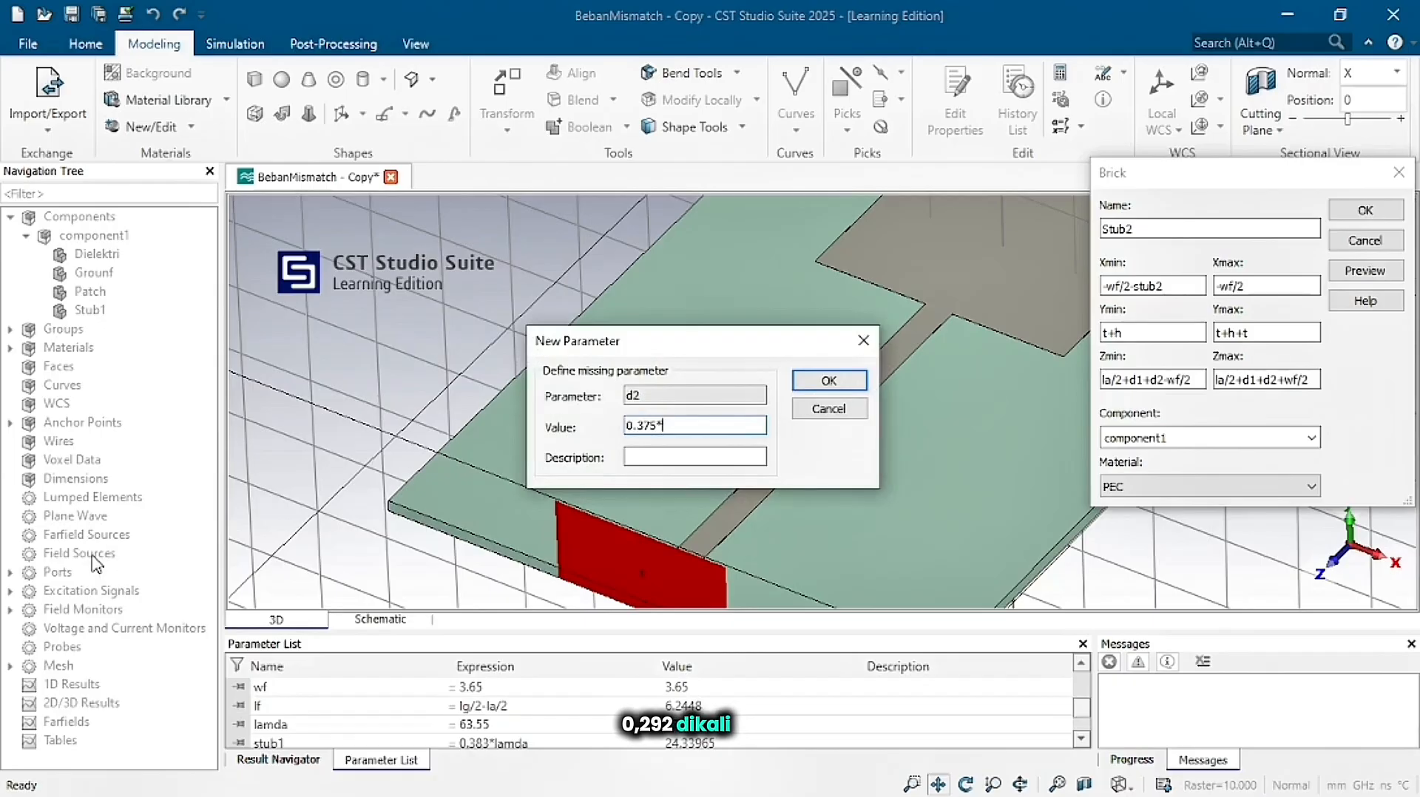
text(lamda)
key(Return)
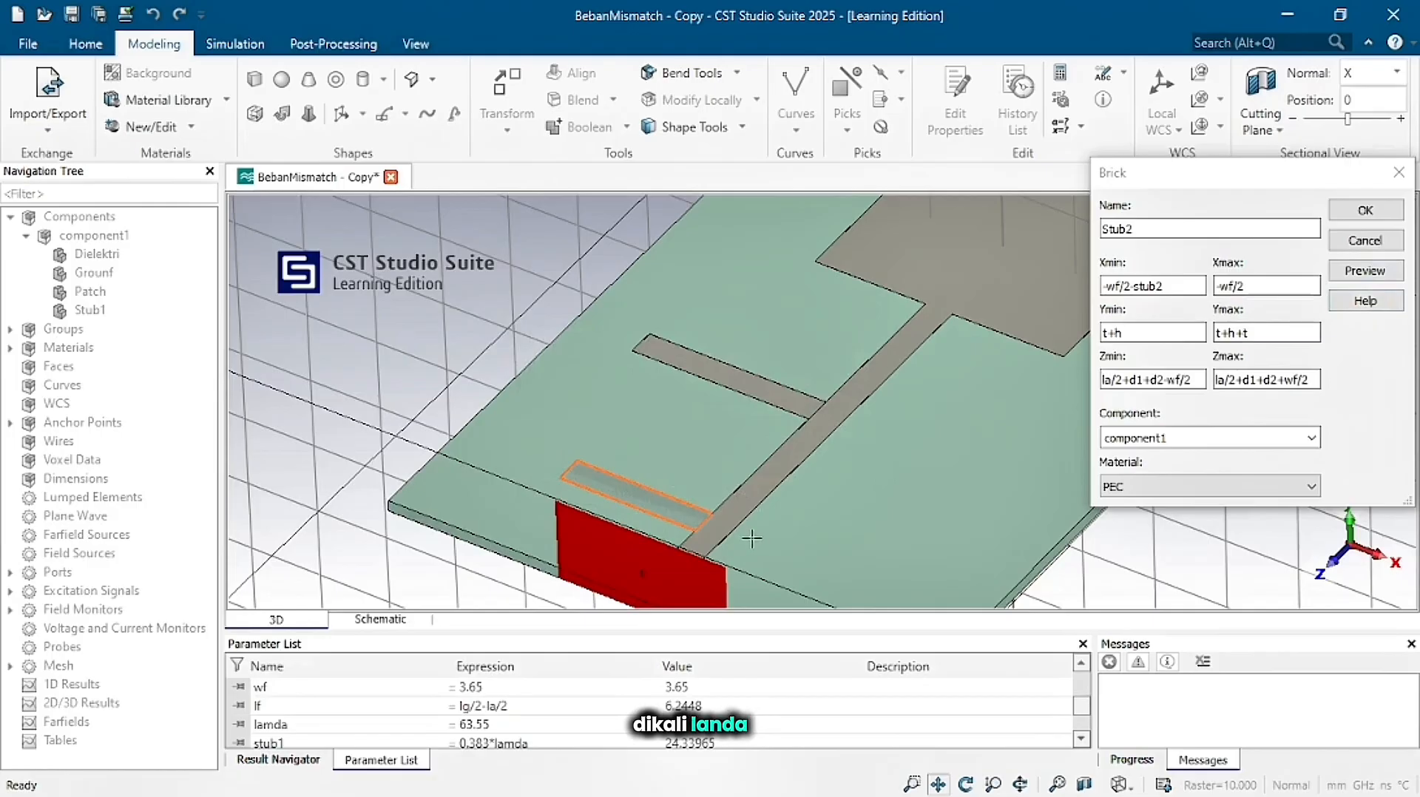
drag(770, 540, 756, 454)
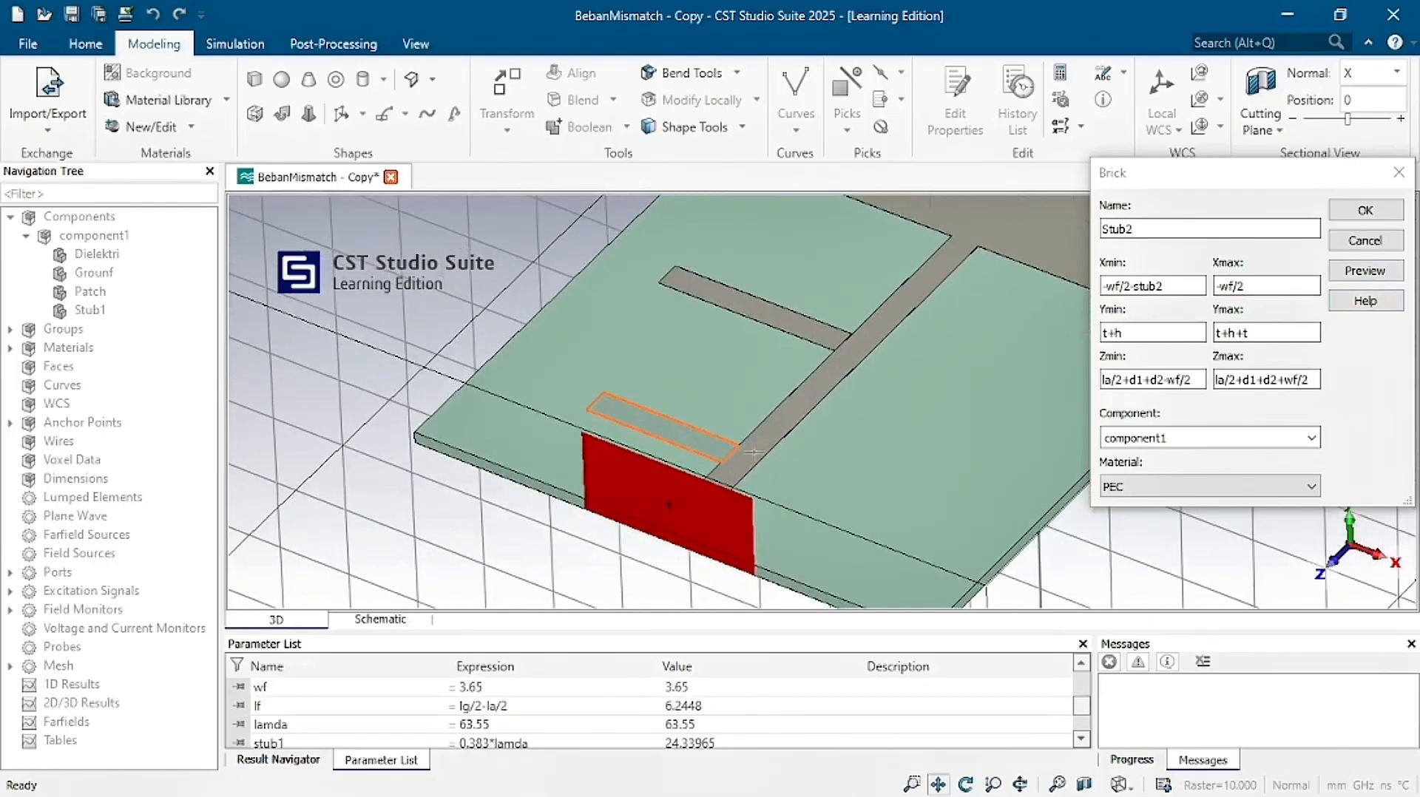
Create the previewed Stub2 brick in PEC and run the simulation of the double-stub antenna.
click(1356, 208)
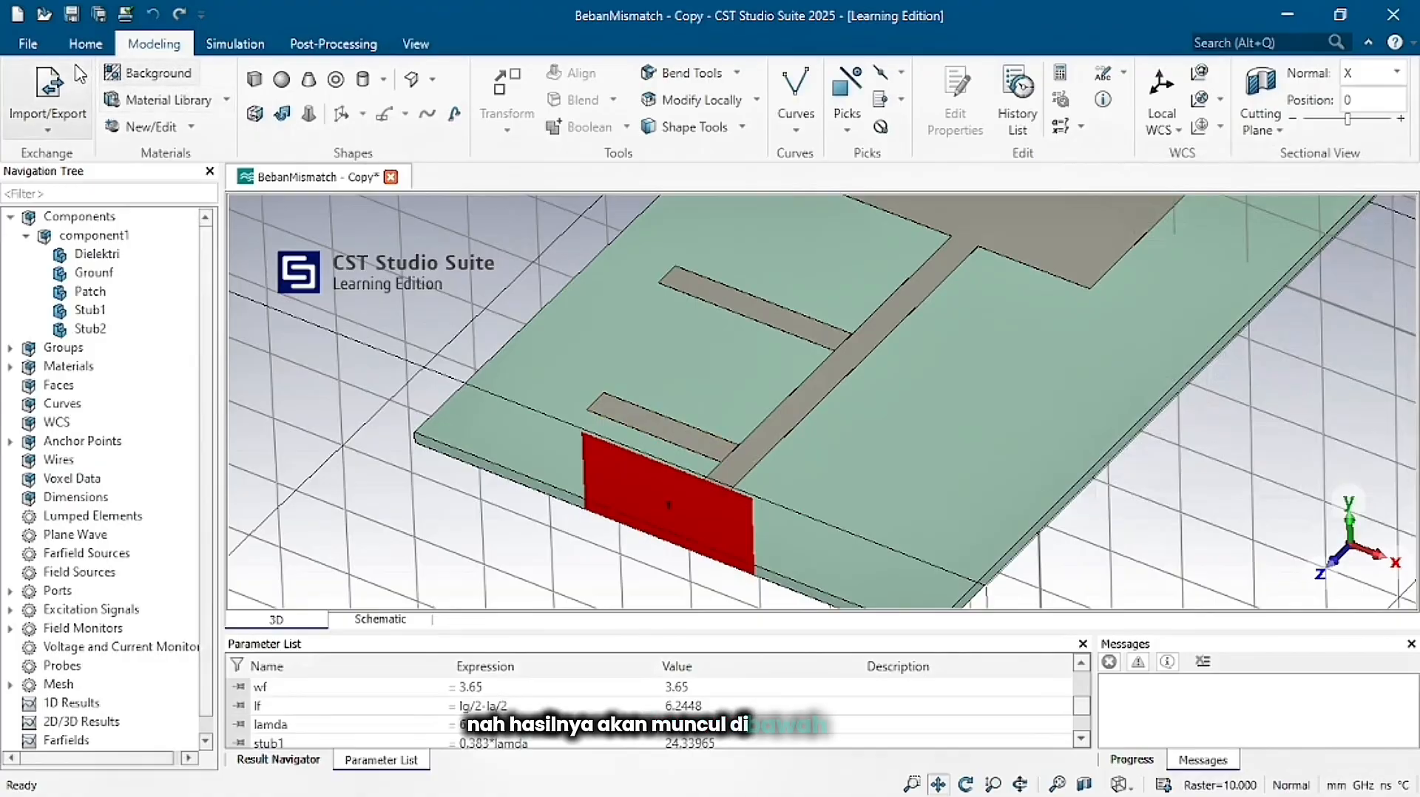
click(85, 43)
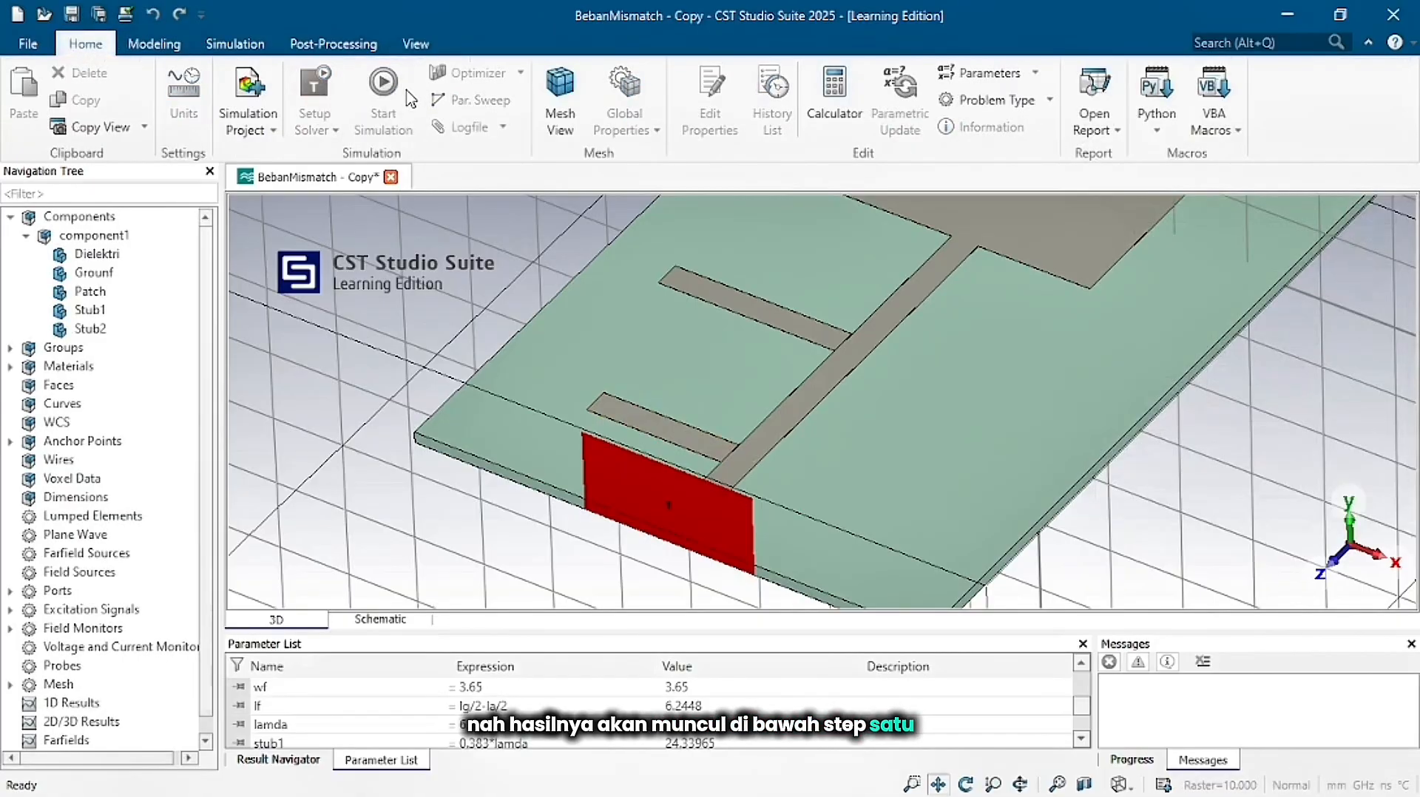
click(411, 99)
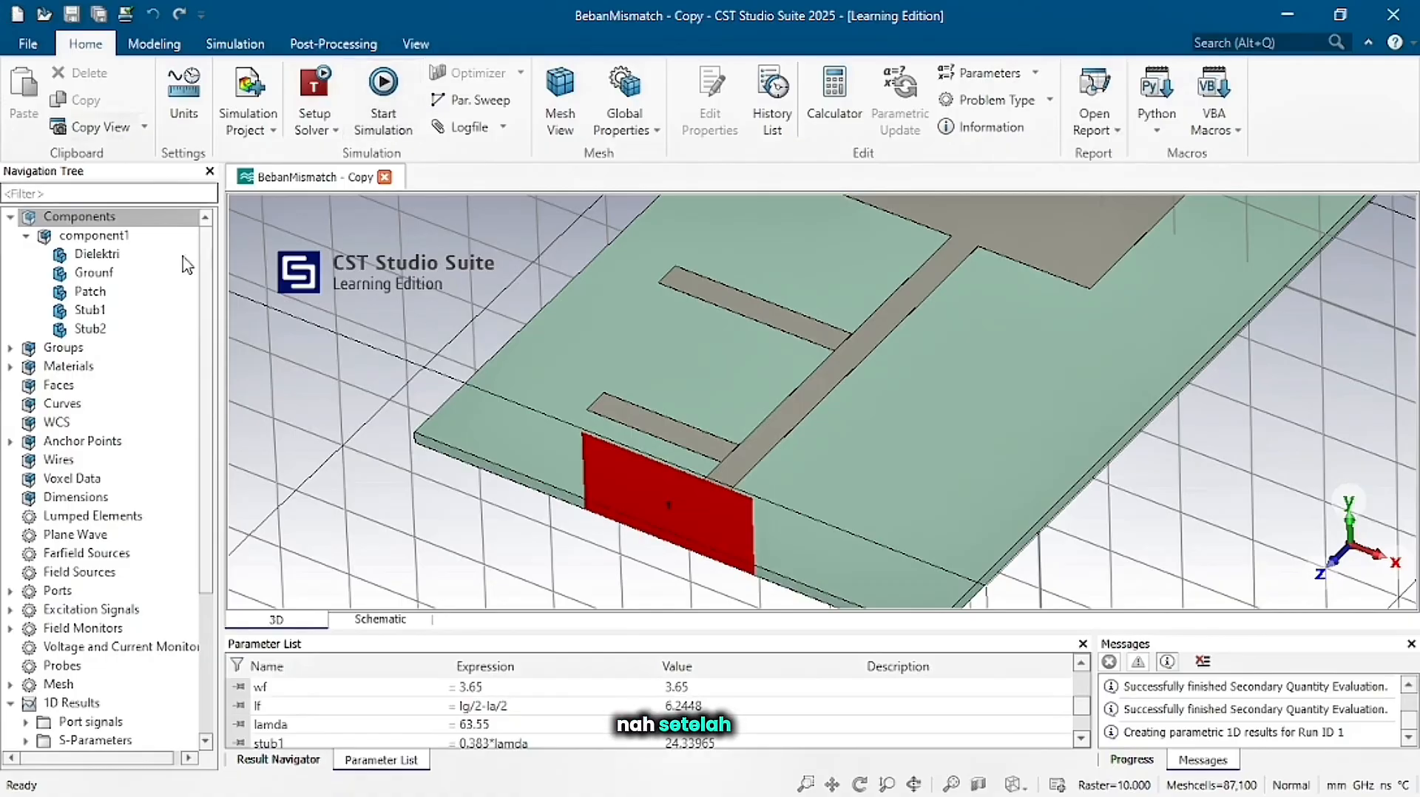
Examine the S1,1 result in the 1D results, first as magnitude in dB and then on the Smith chart.
scroll(111, 466, down, 4)
click(74, 496)
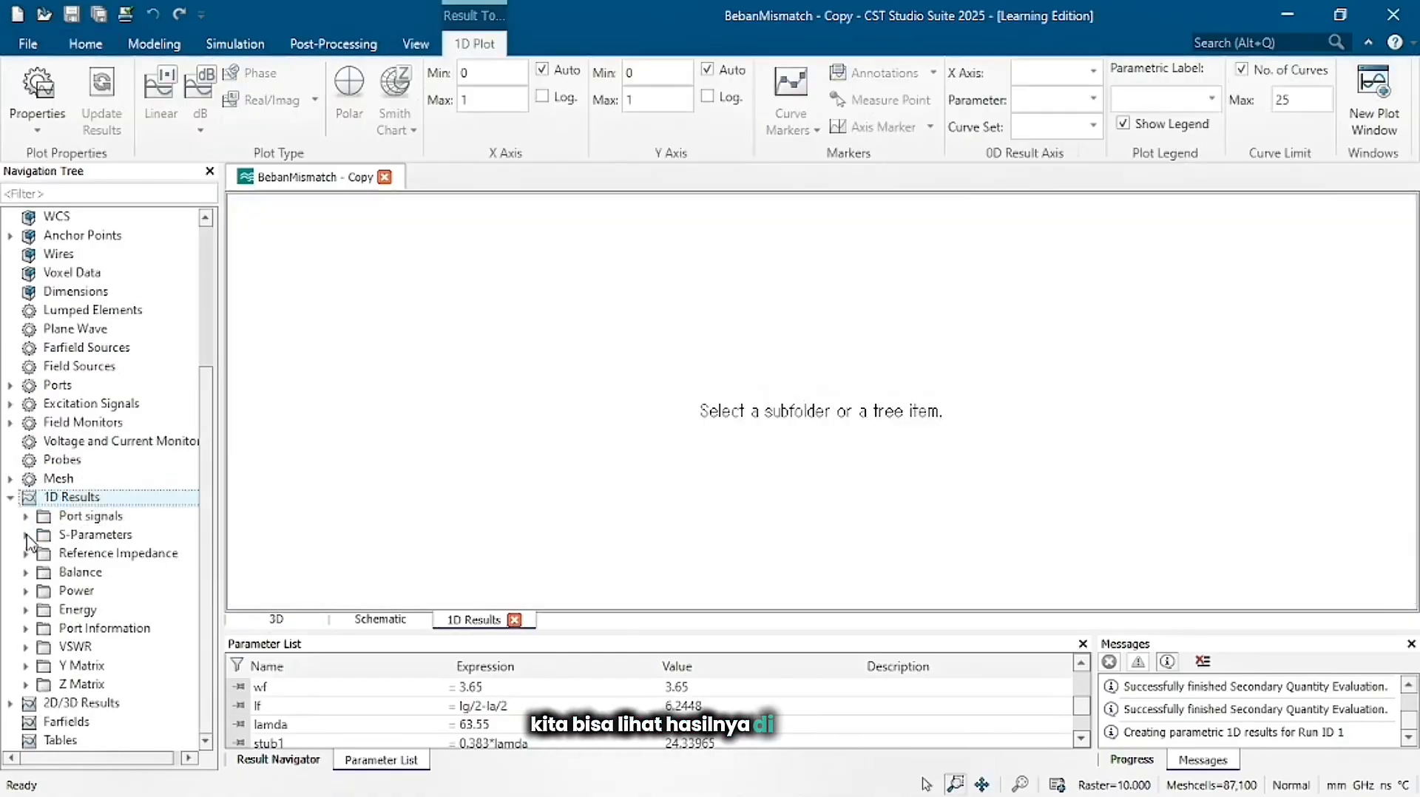
click(27, 534)
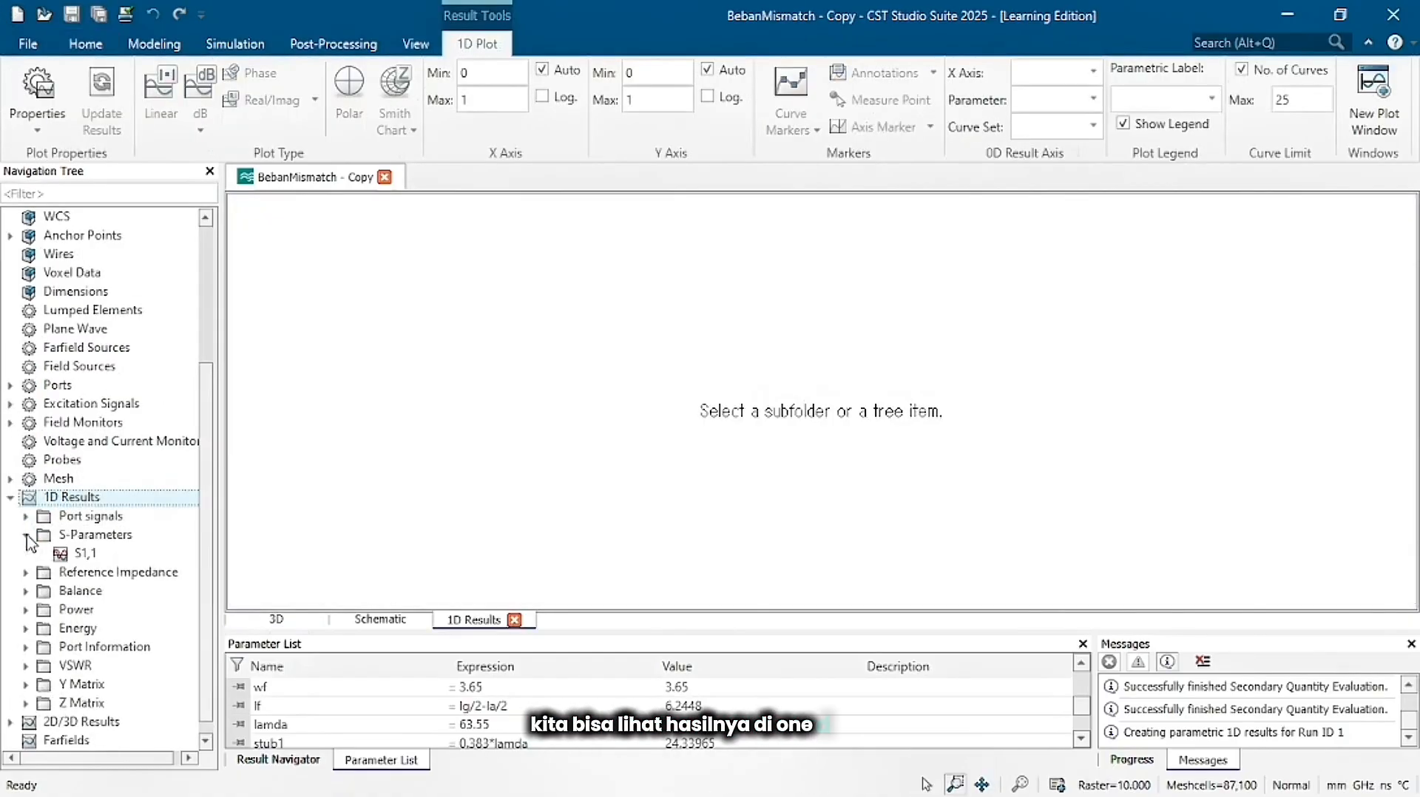
click(73, 554)
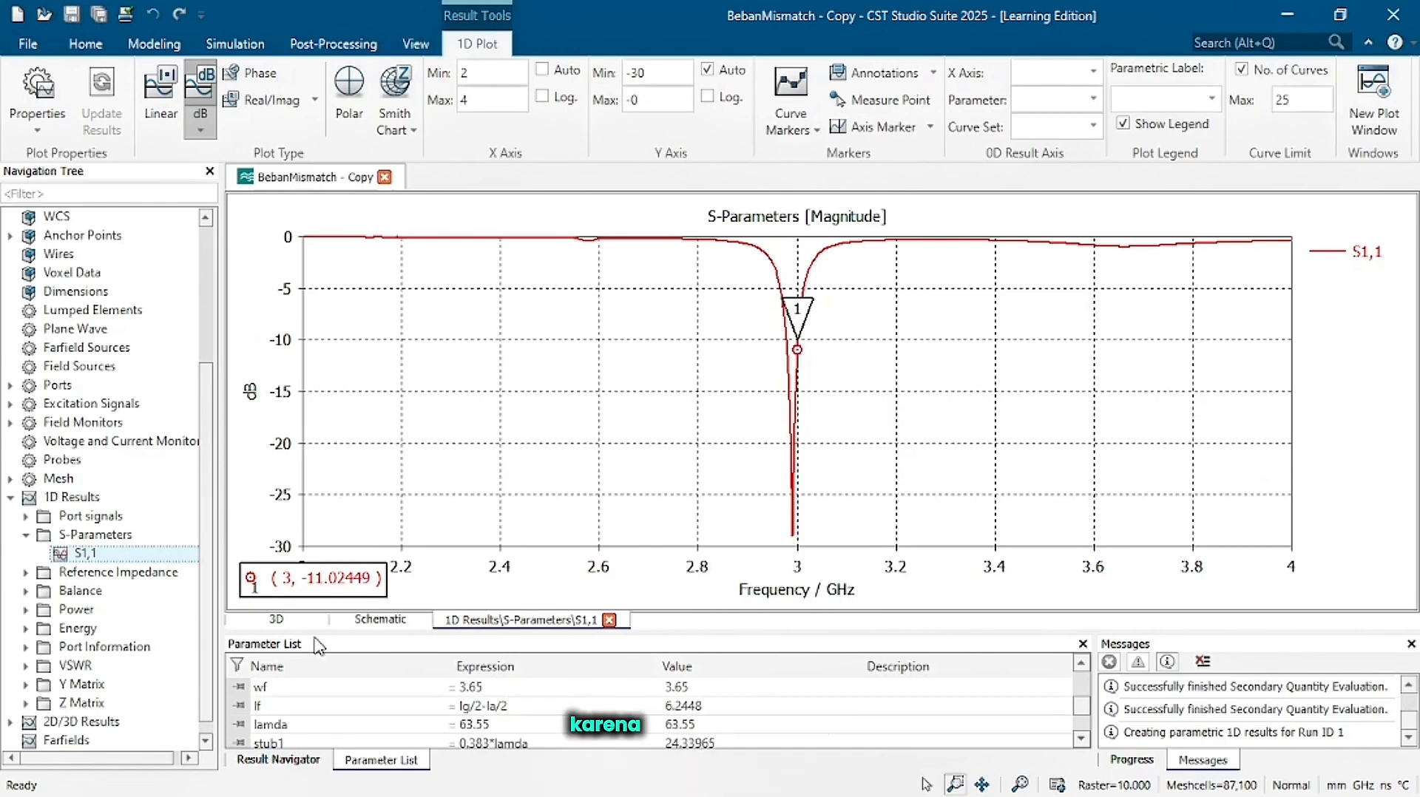
click(397, 103)
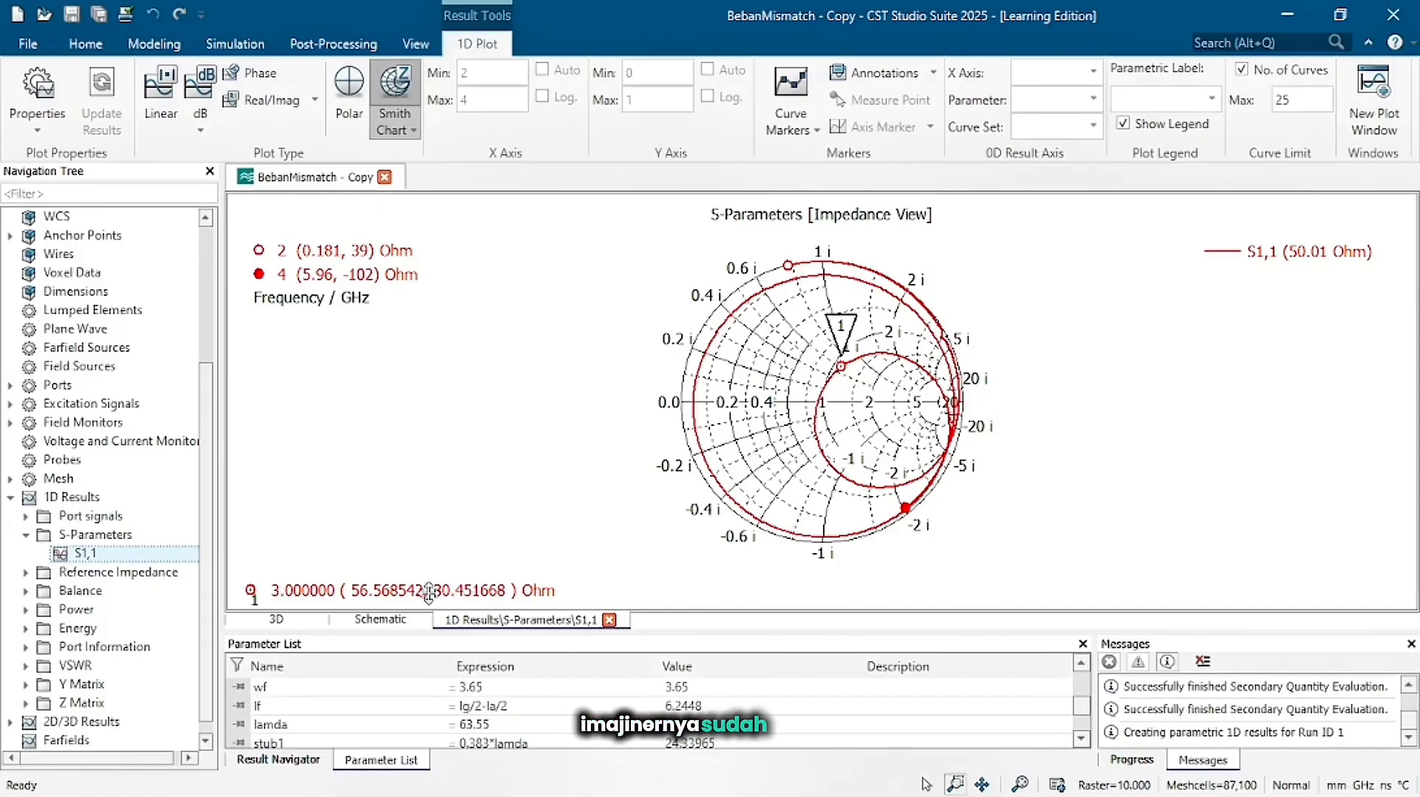
Display the reference impedance result and place a curve marker on it at about 3 GHz.
click(163, 575)
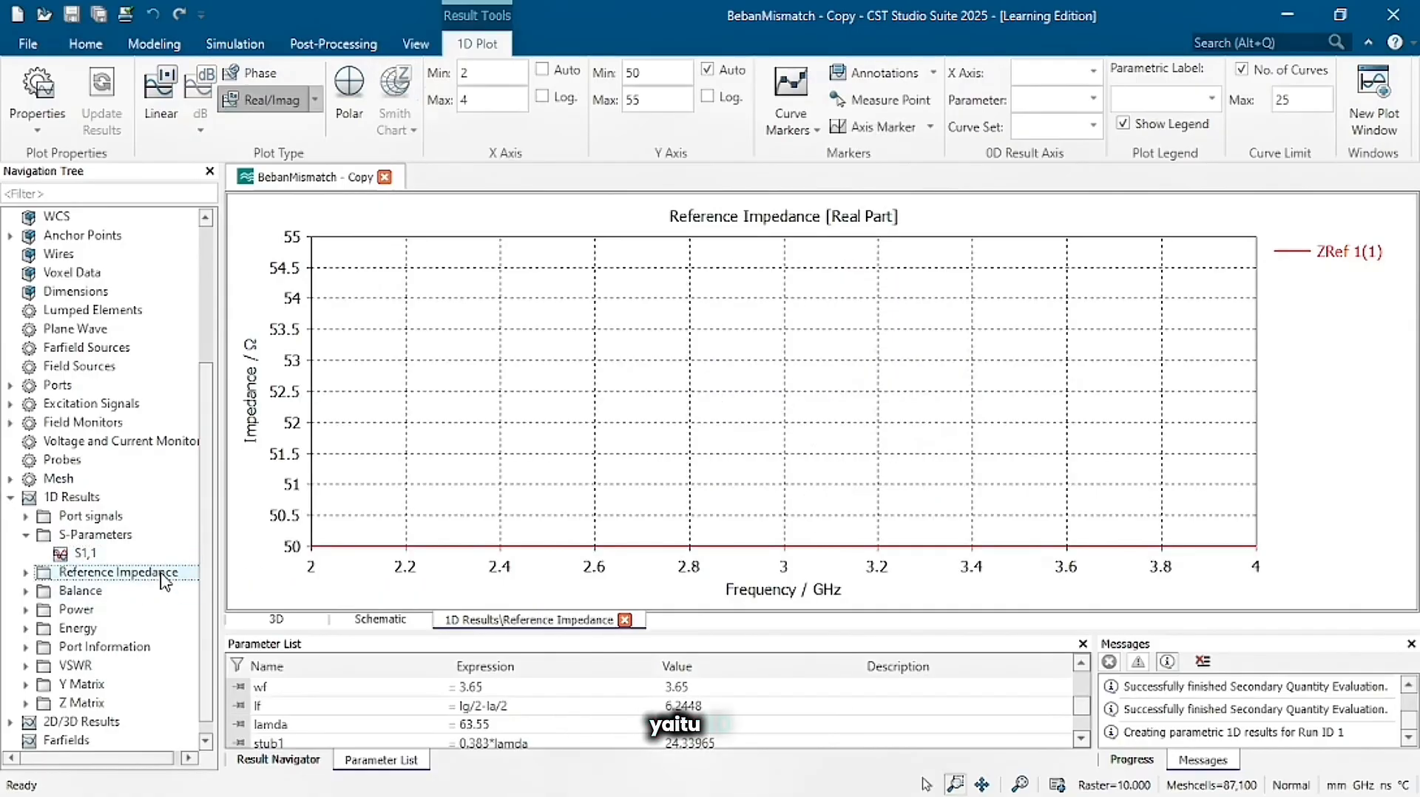
key(m)
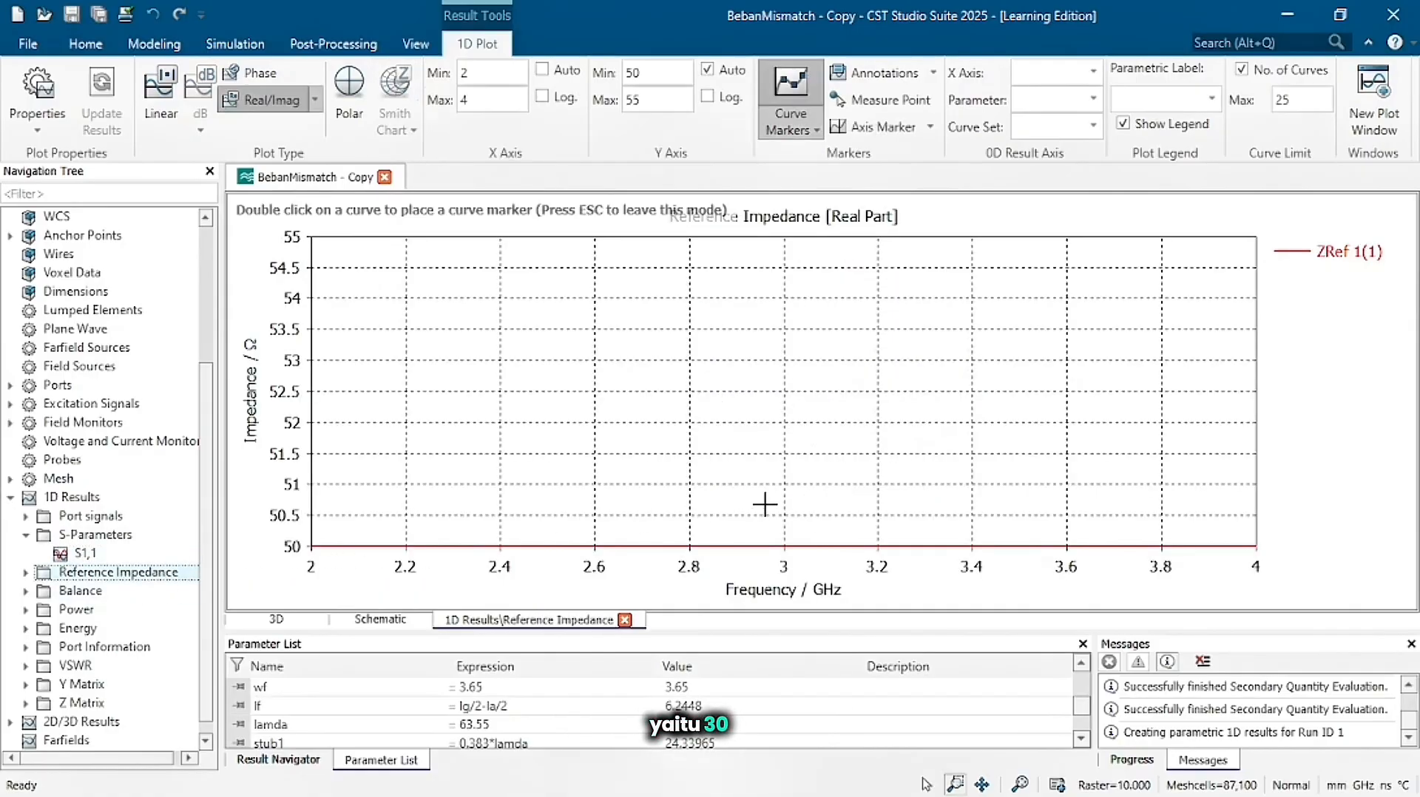
double_click(785, 547)
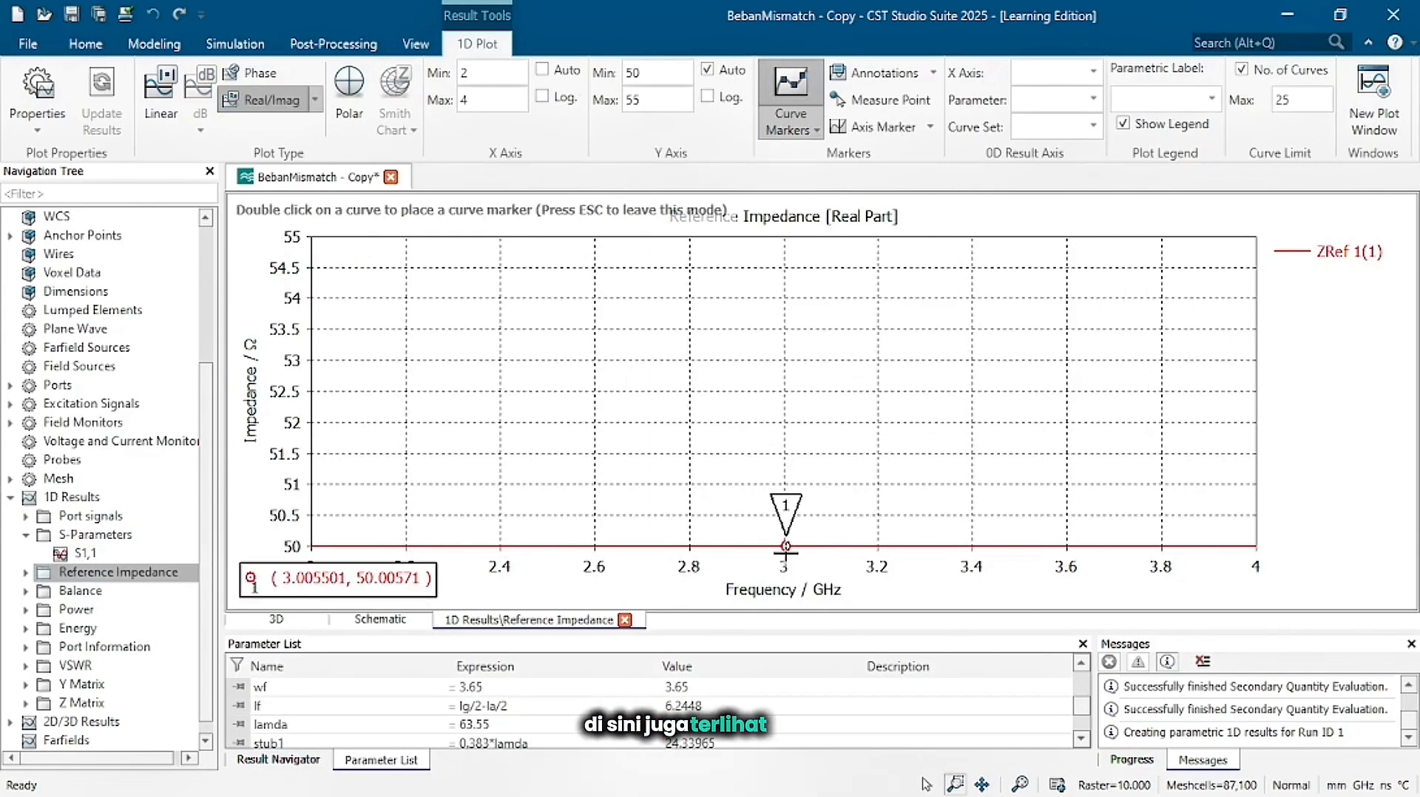
Return to the S1,1 plot in dB and review the antenna and stub expressions in the parameter list.
click(74, 497)
click(86, 553)
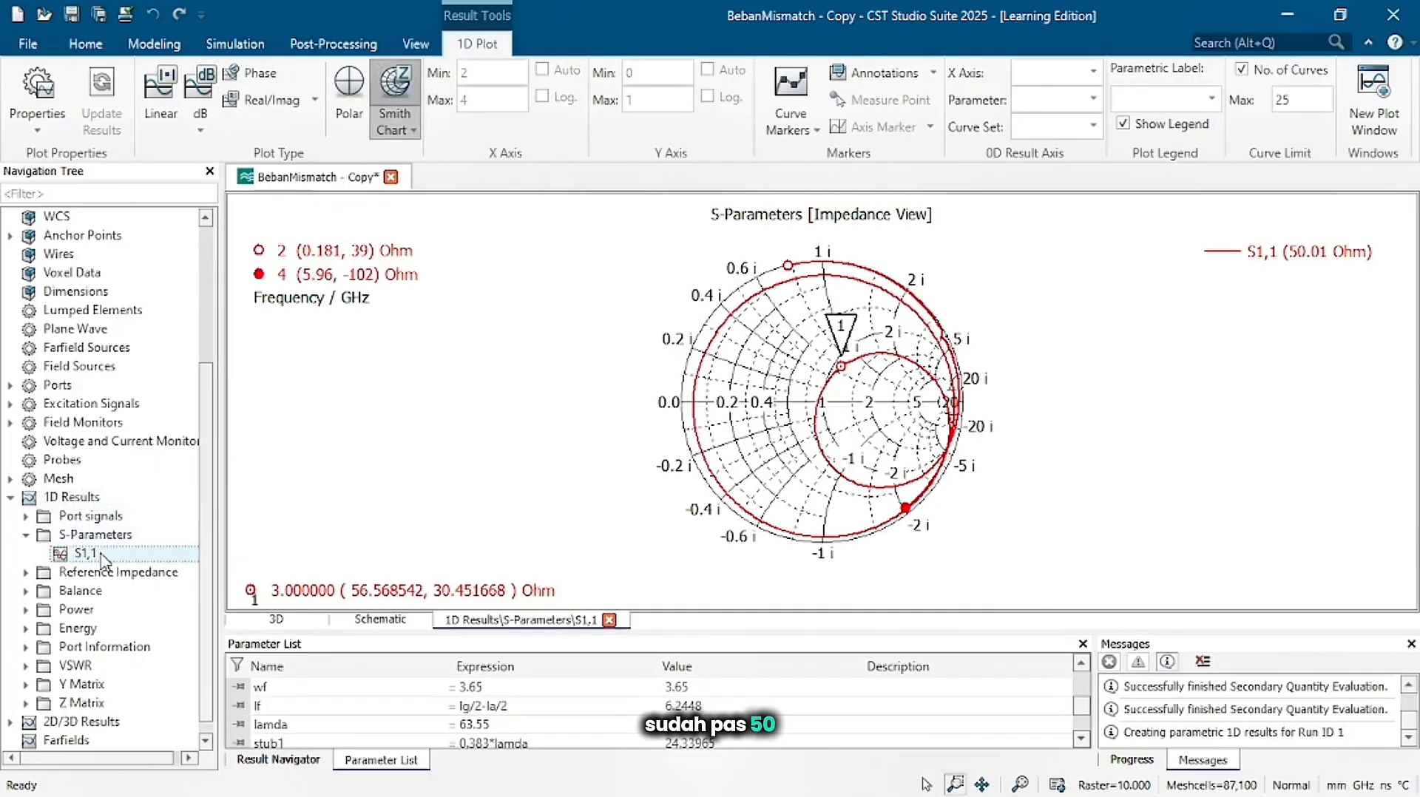
click(201, 95)
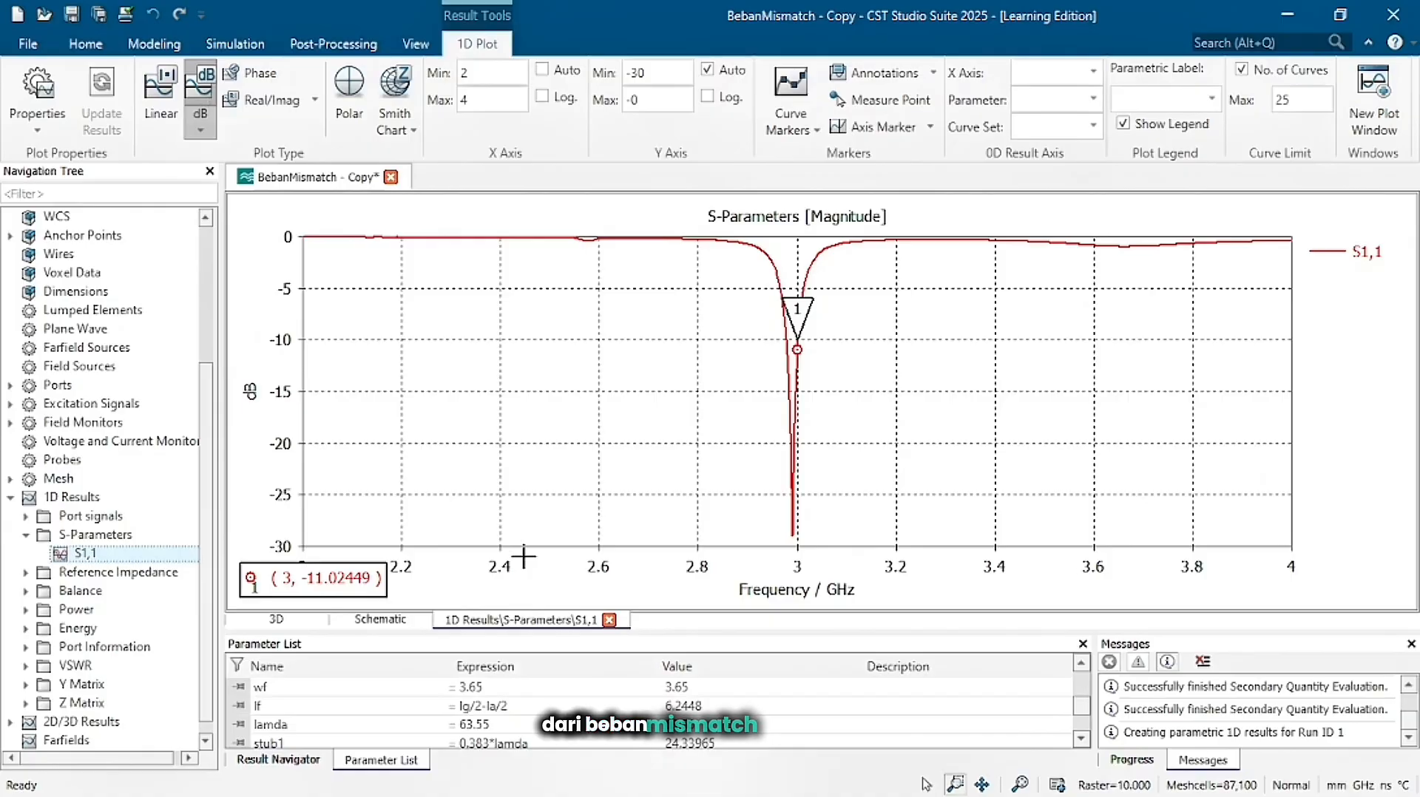
scroll(521, 702, down, 2)
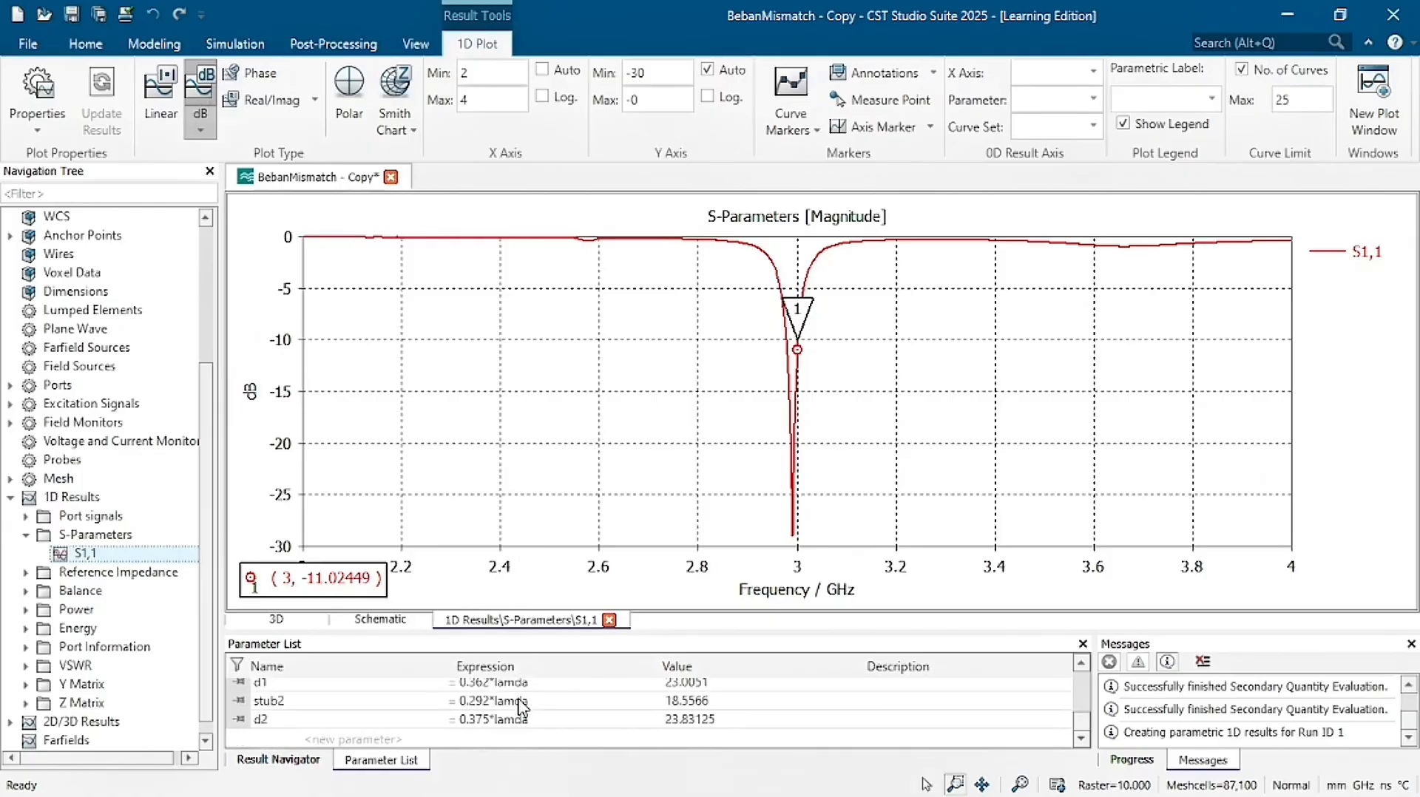
scroll(522, 706, up, 3)
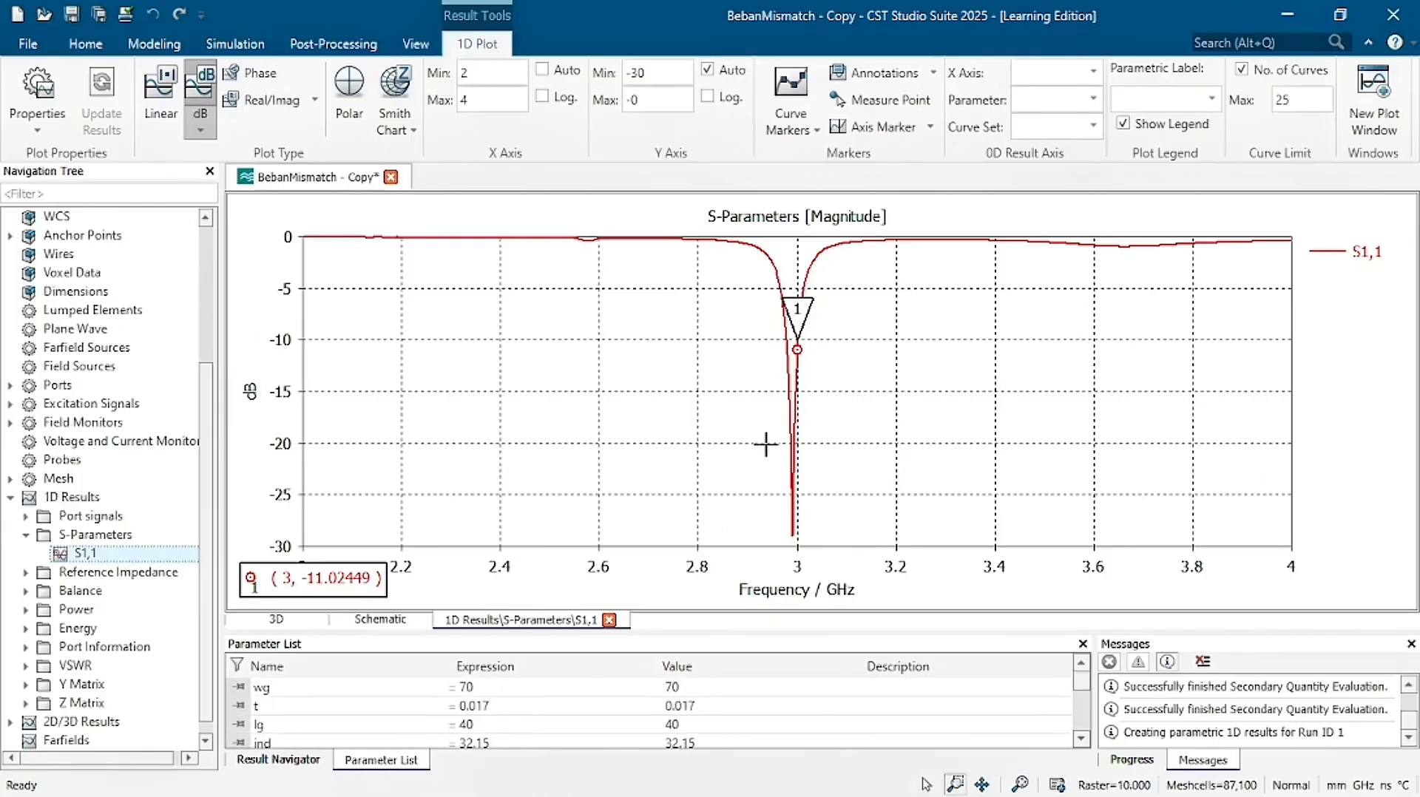
scroll(485, 738, down, 4)
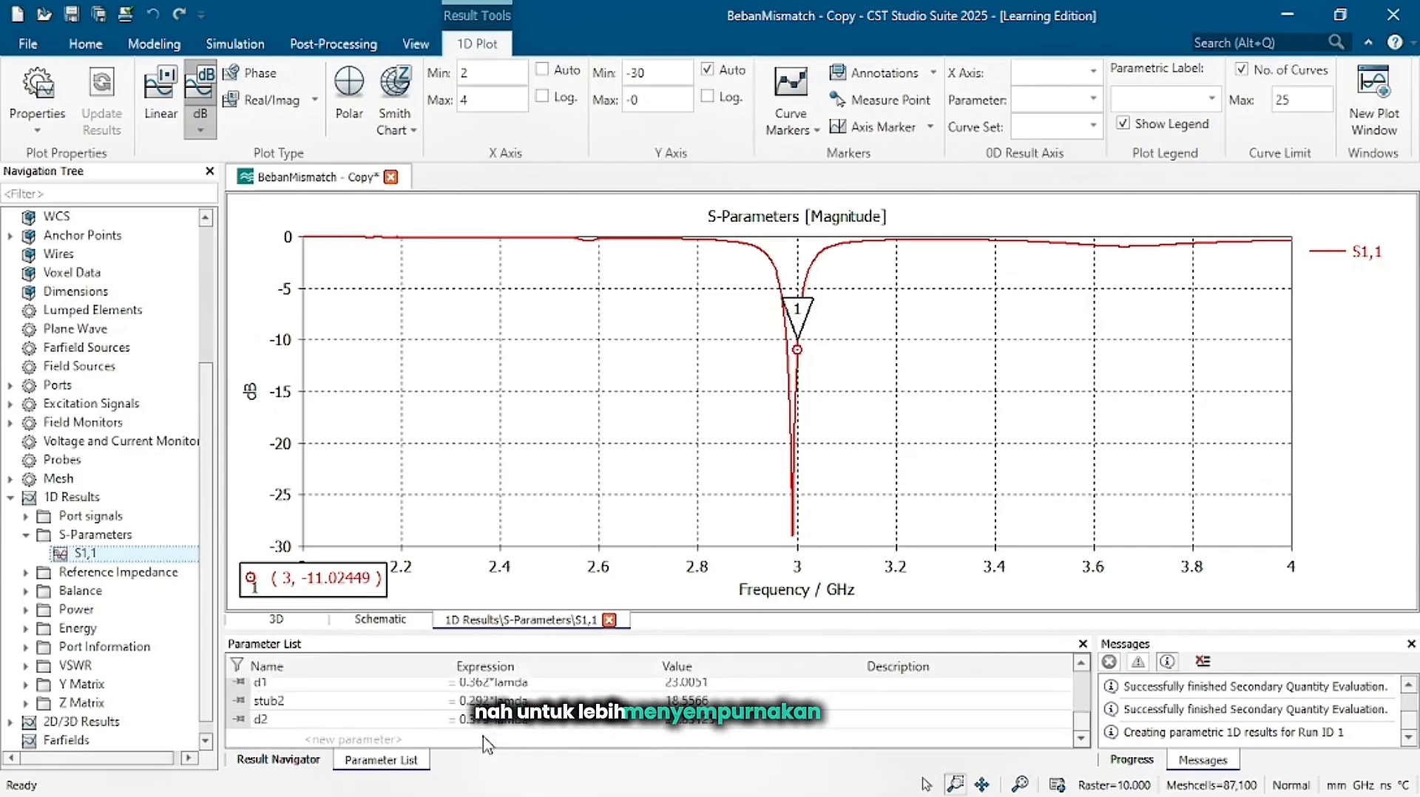
scroll(485, 743, down, 3)
scroll(485, 740, up, 3)
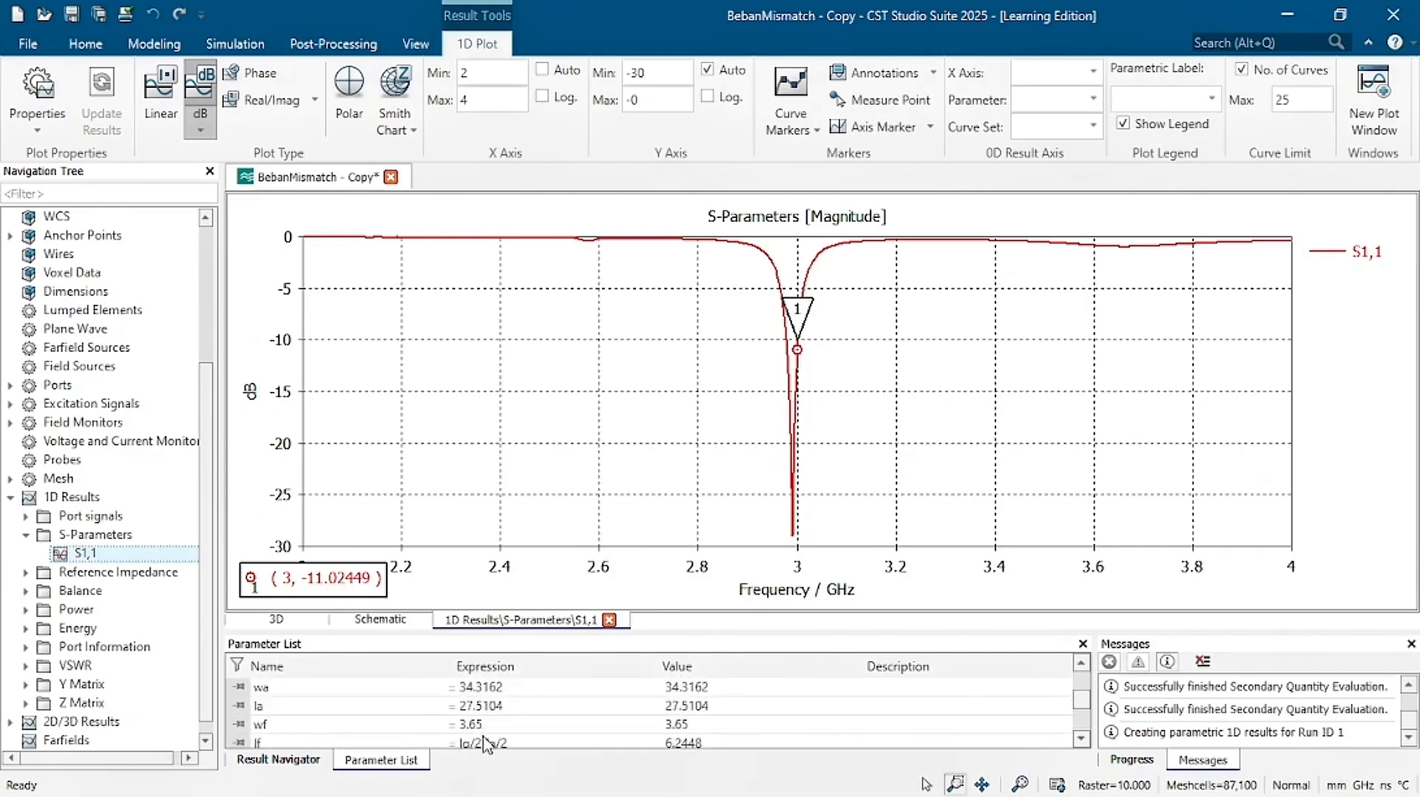